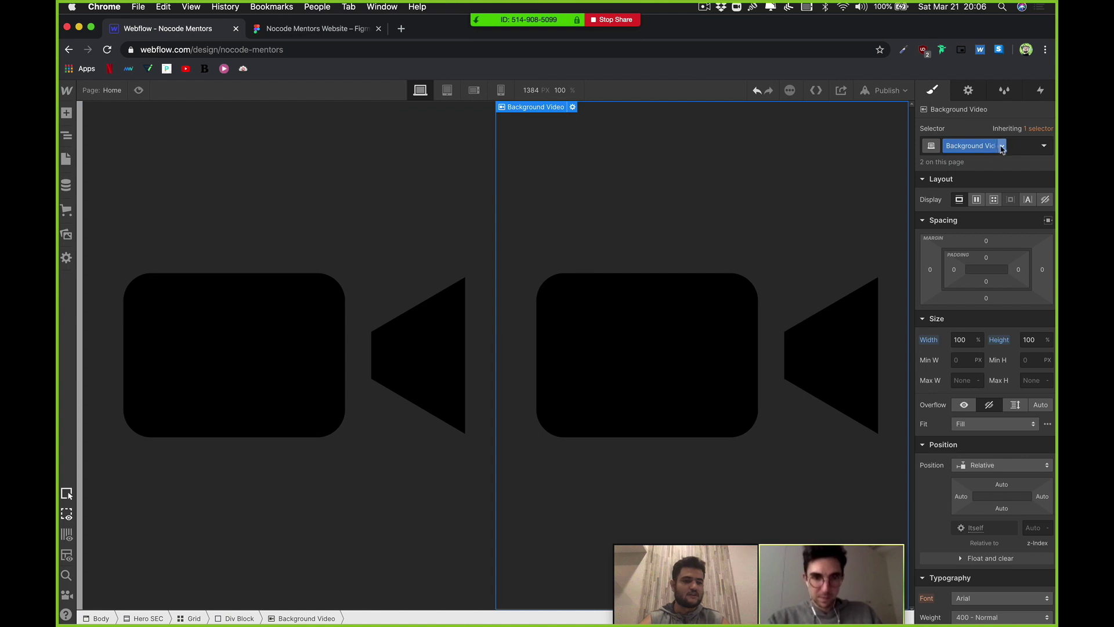
# Step: Duplicate the right video's class into a separate Background Video Copy class
pyautogui.click(1000, 145)
pyautogui.click(981, 178)
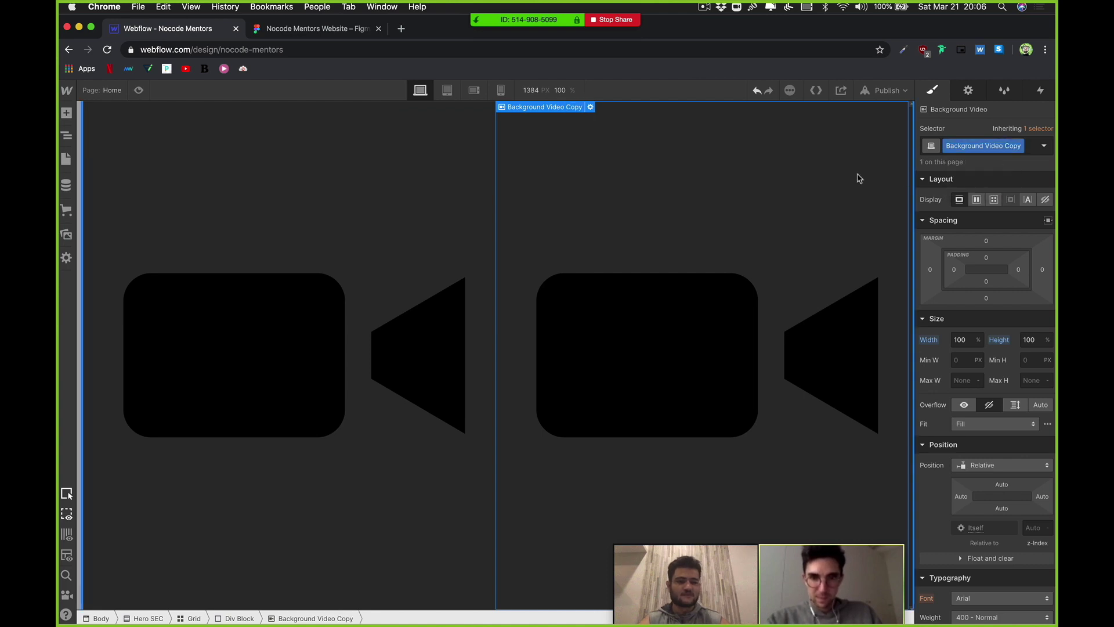
pyautogui.click(591, 107)
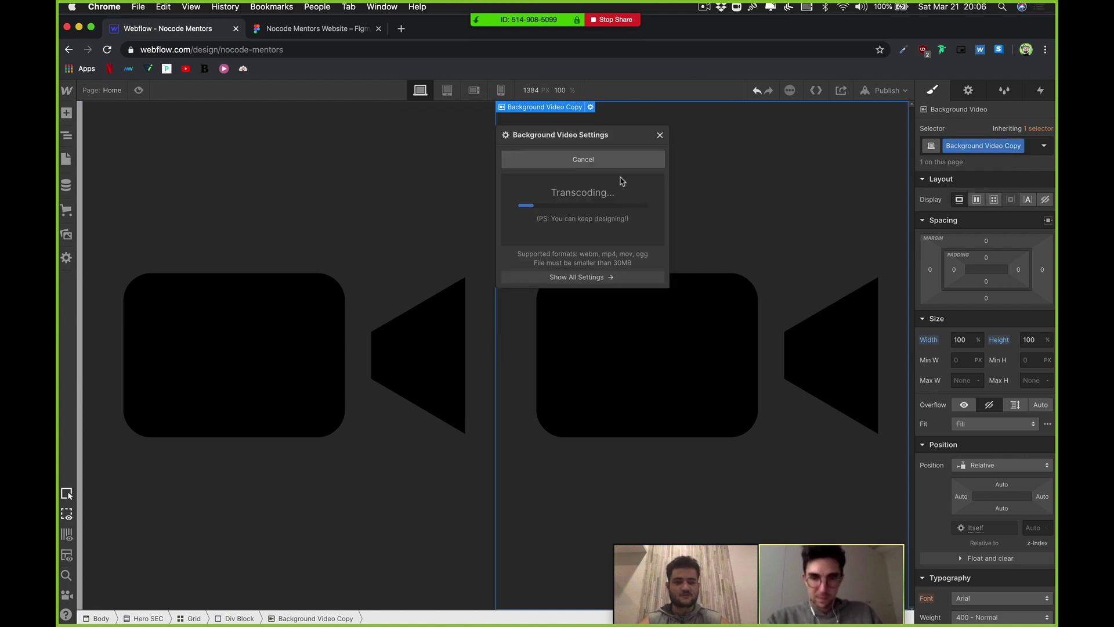
pyautogui.click(339, 241)
pyautogui.click(160, 107)
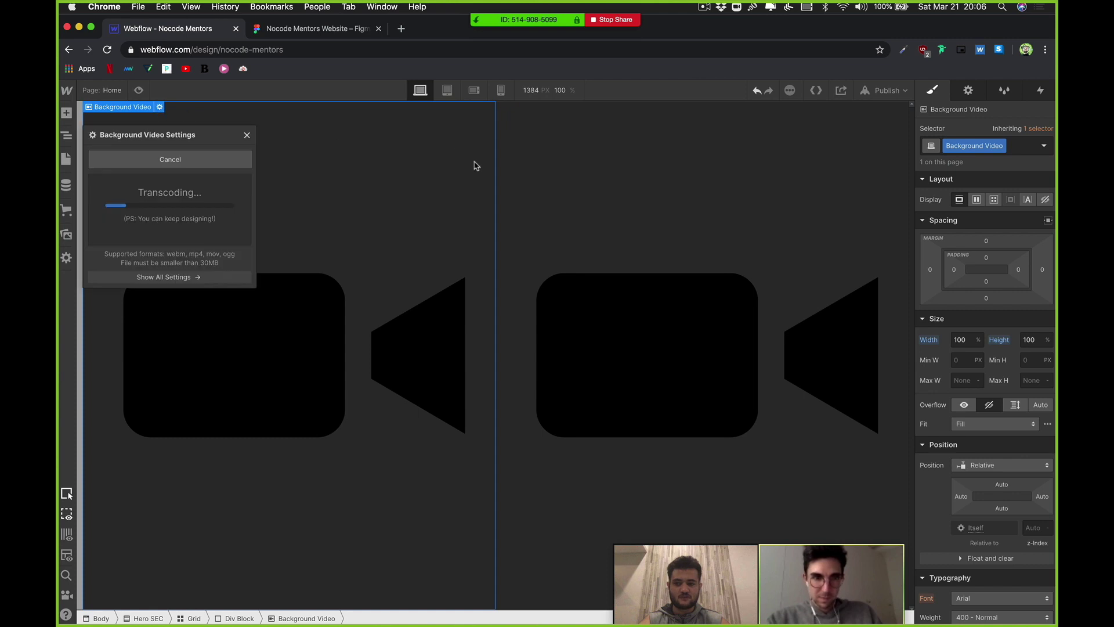
# Step: Switch between the left and right background videos to compare their settings
pyautogui.click(588, 174)
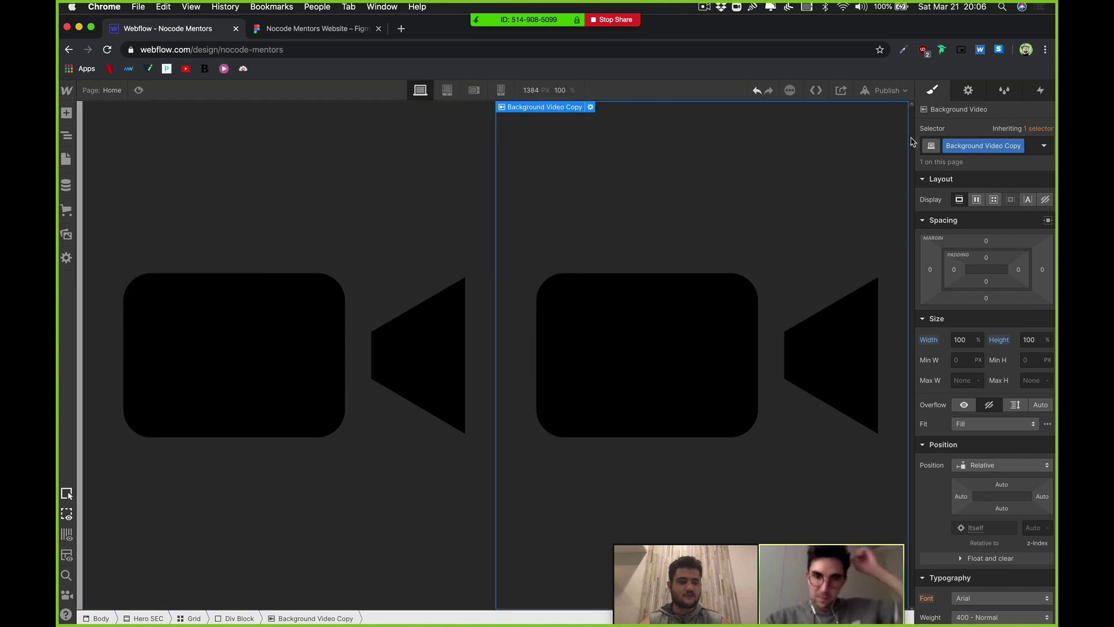
pyautogui.click(591, 107)
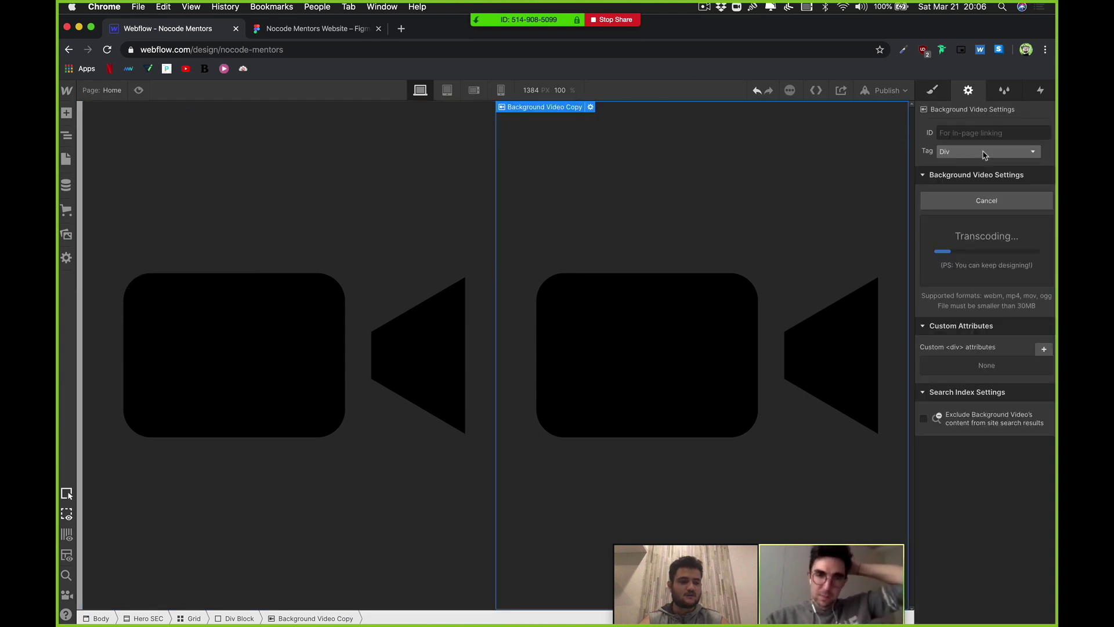
pyautogui.click(354, 249)
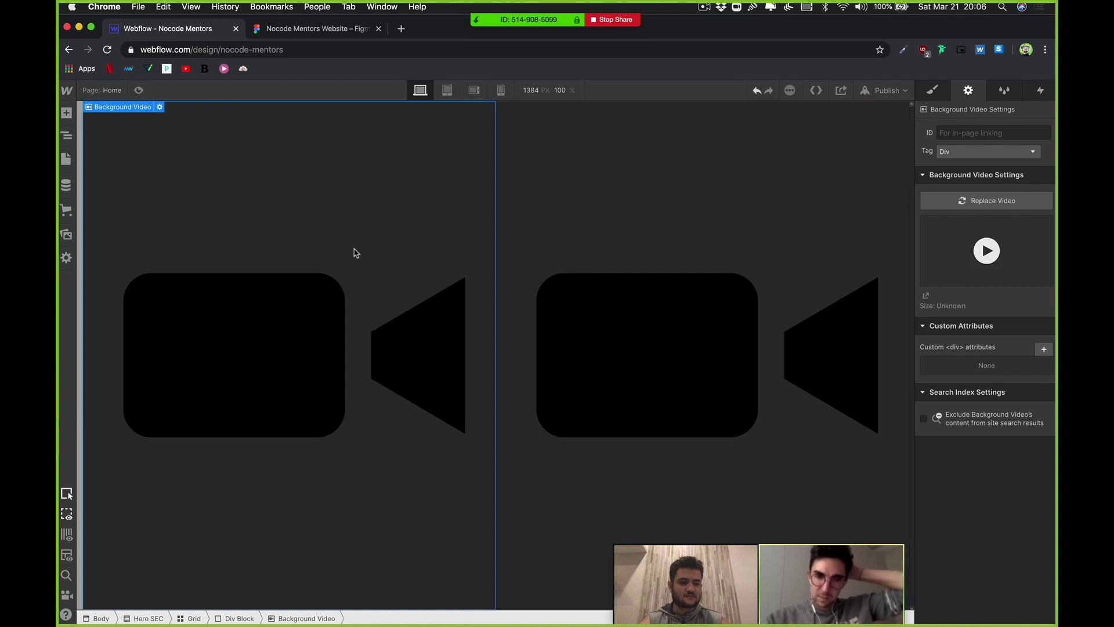
pyautogui.click(609, 174)
pyautogui.click(377, 214)
pyautogui.click(671, 186)
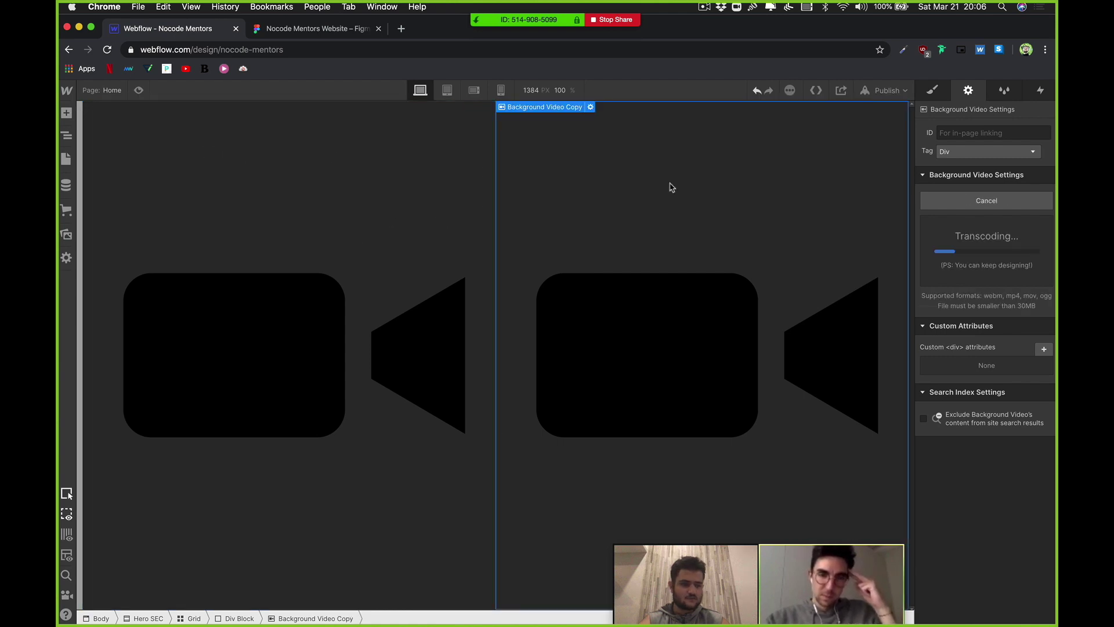
pyautogui.click(410, 192)
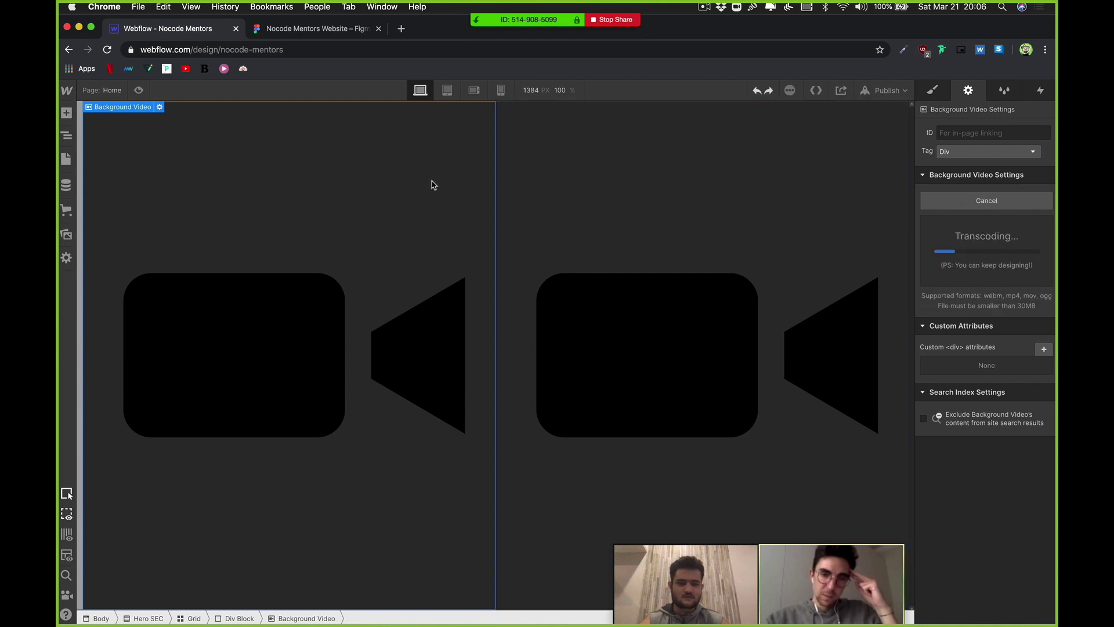
# Step: Replace the left background video with 2.webm and check the right video's transcoding progress
pyautogui.click(159, 107)
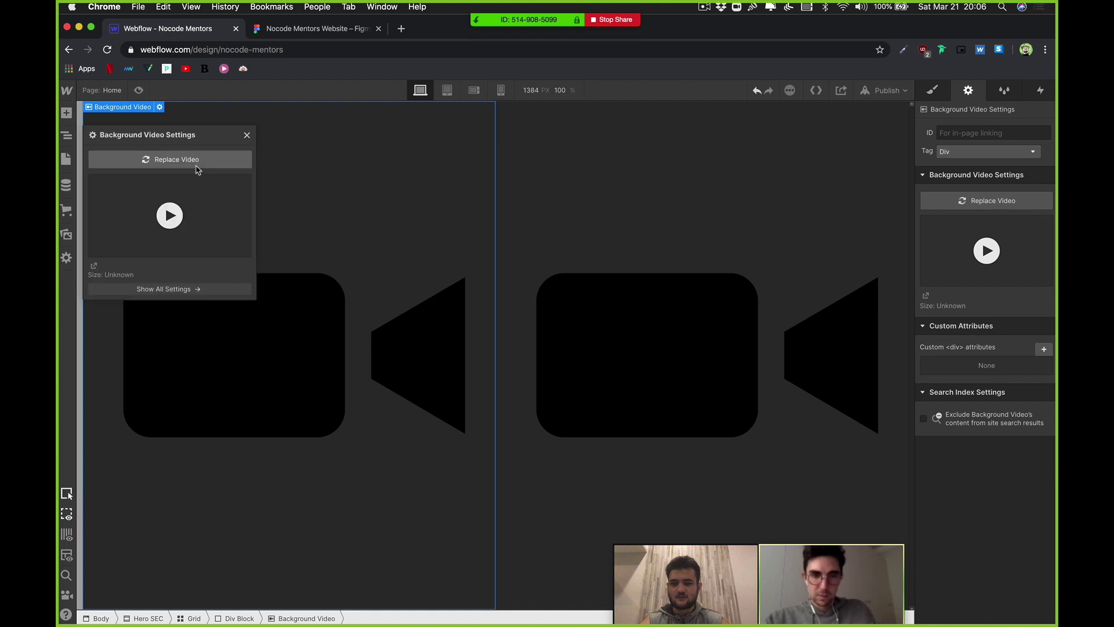
pyautogui.click(529, 115)
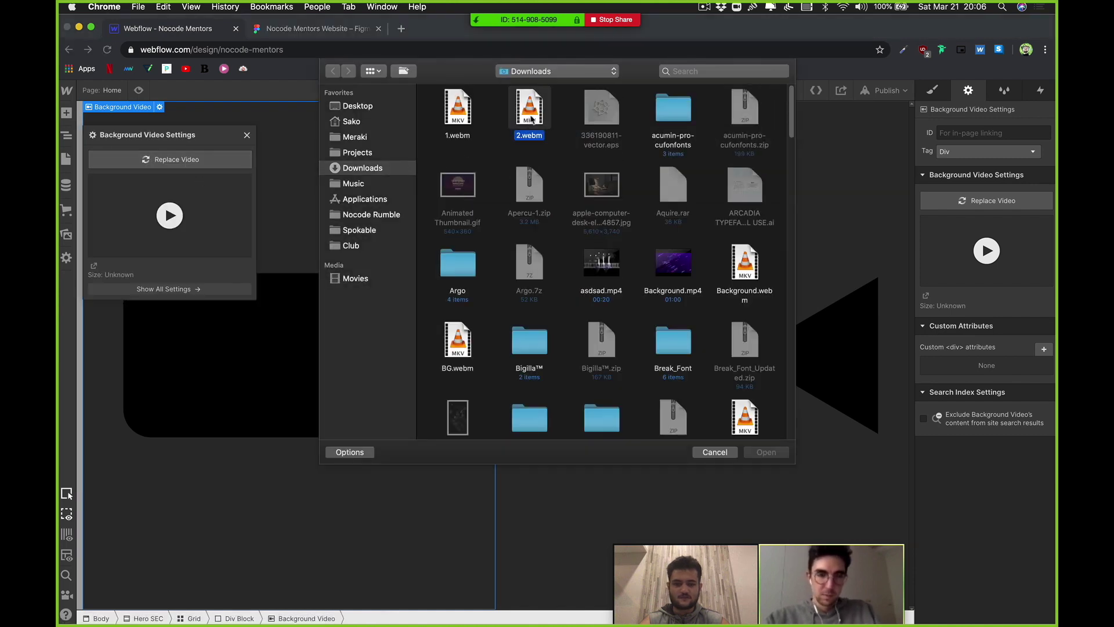
pyautogui.scroll(-1, 531, 116)
pyautogui.scroll(1, 531, 117)
pyautogui.doubleClick(530, 113)
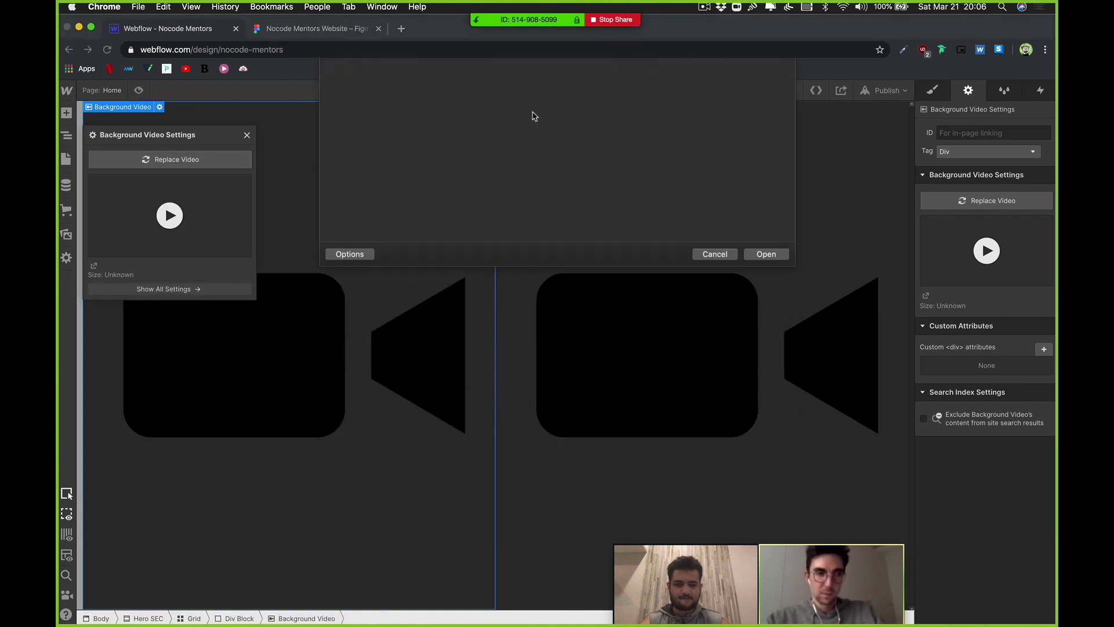
pyautogui.moveTo(200, 131); pyautogui.dragTo(257, 157)
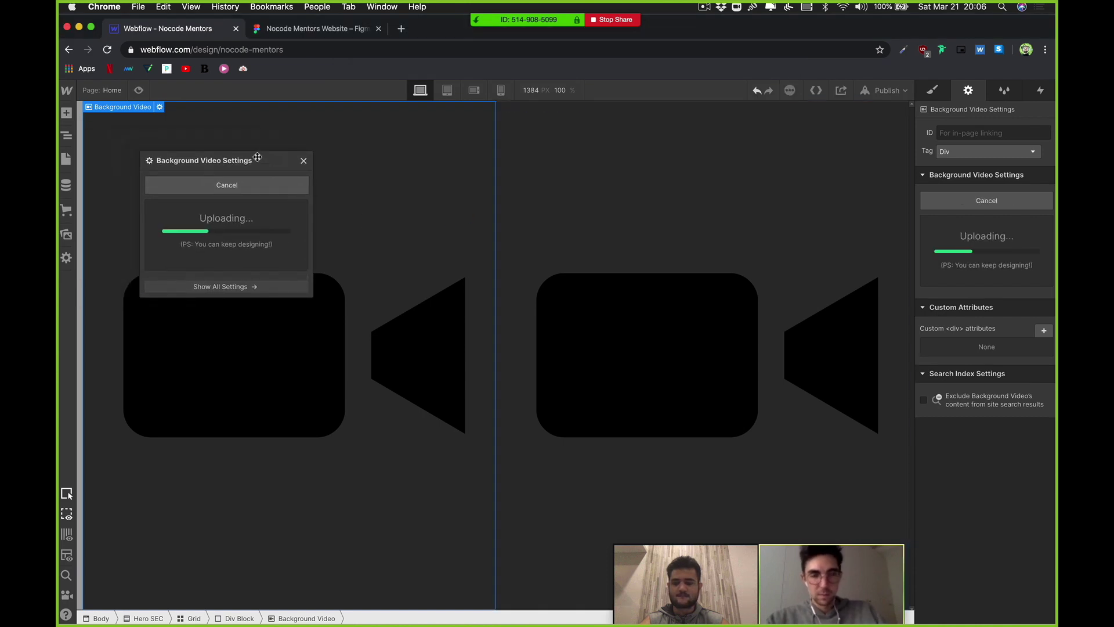
pyautogui.click(672, 253)
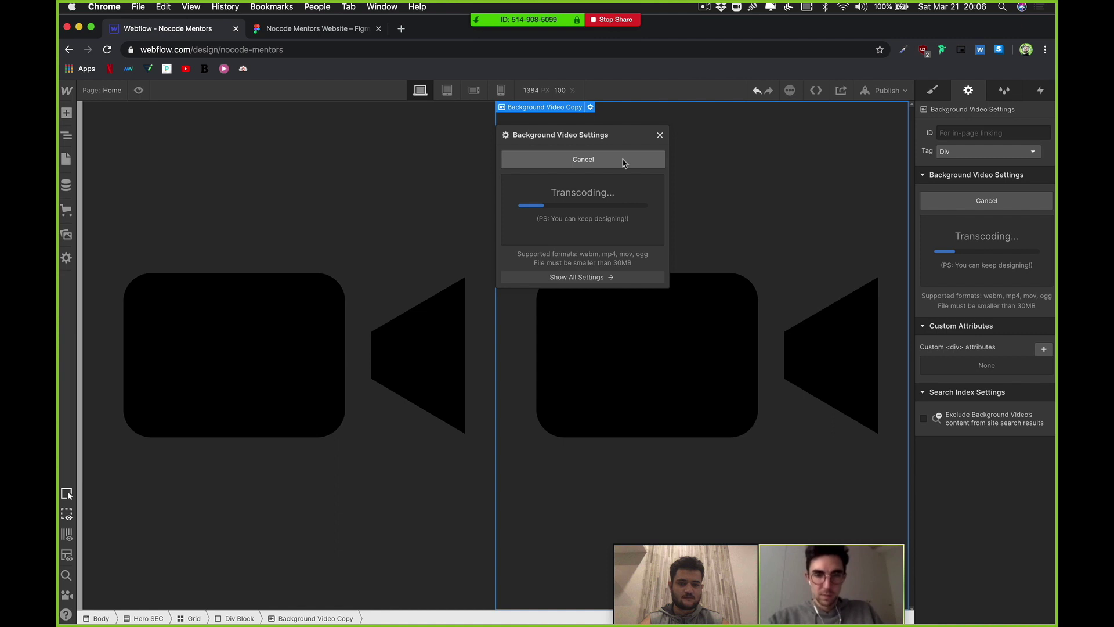
pyautogui.moveTo(601, 138); pyautogui.dragTo(667, 198)
# Step: Reload the stuck Webflow designer tab and confirm the reload
pyautogui.click(646, 50)
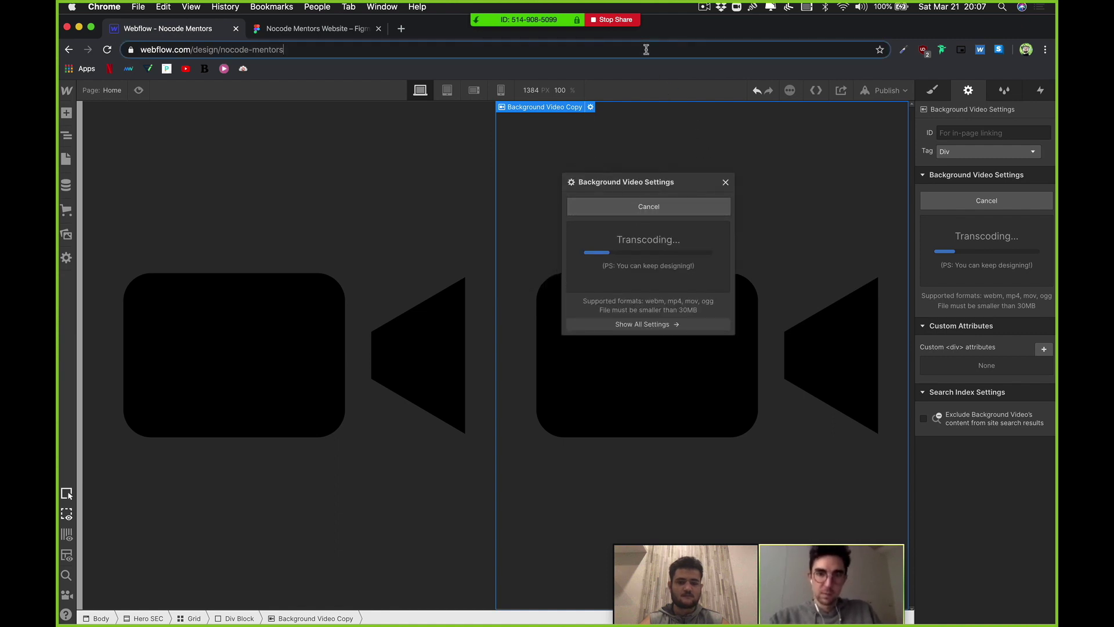
pyautogui.press('Return')
pyautogui.click(643, 216)
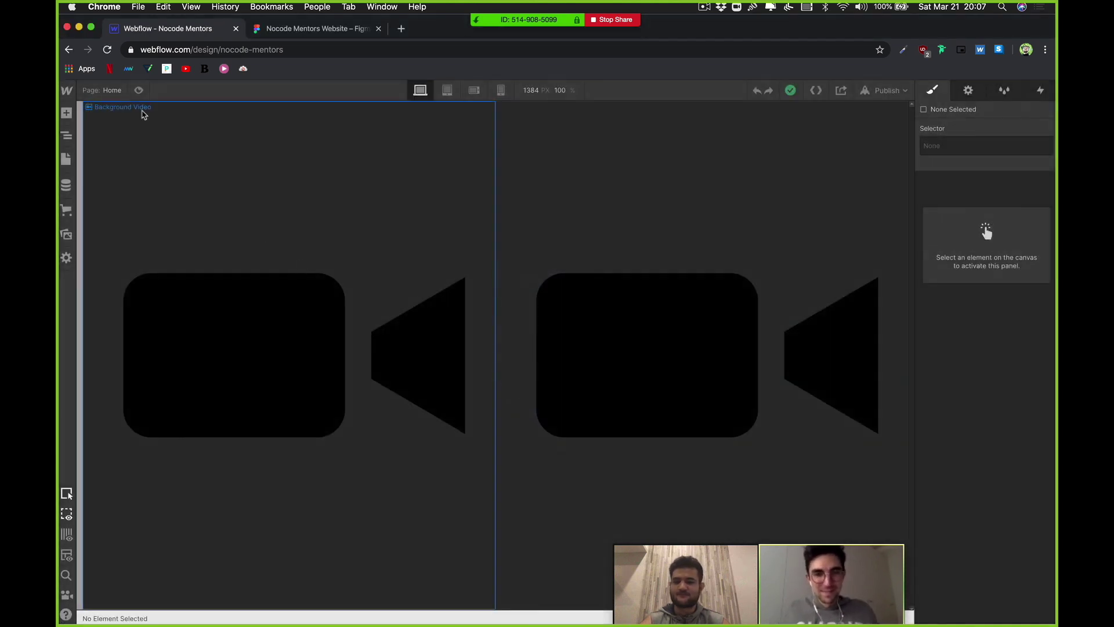
# Step: Upload 1.webm as the left background video
pyautogui.click(163, 129)
pyautogui.click(160, 108)
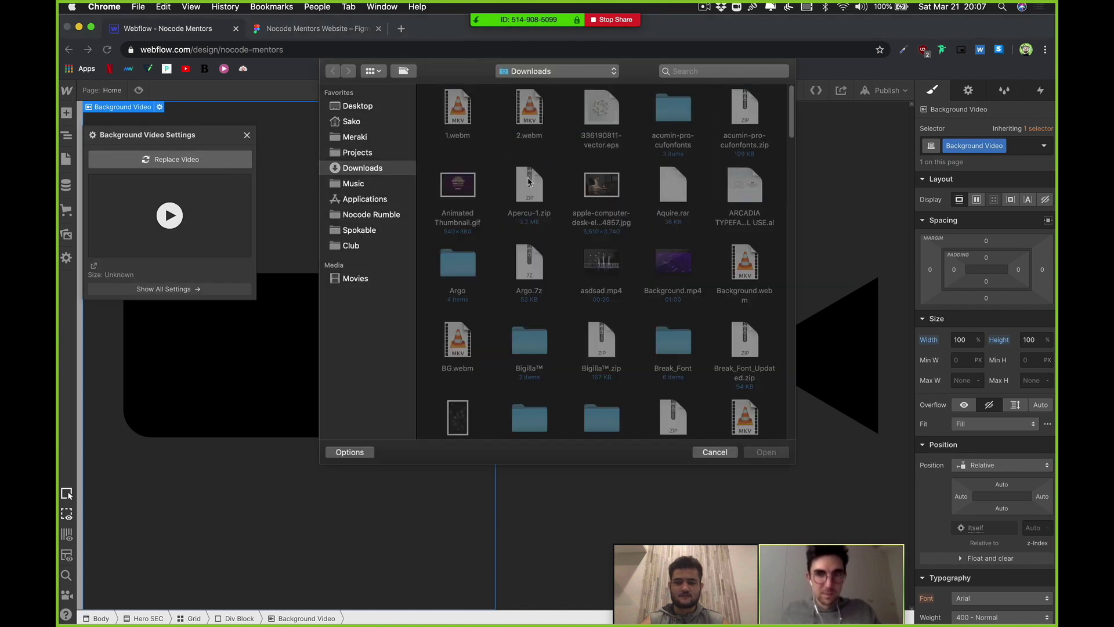
pyautogui.click(458, 124)
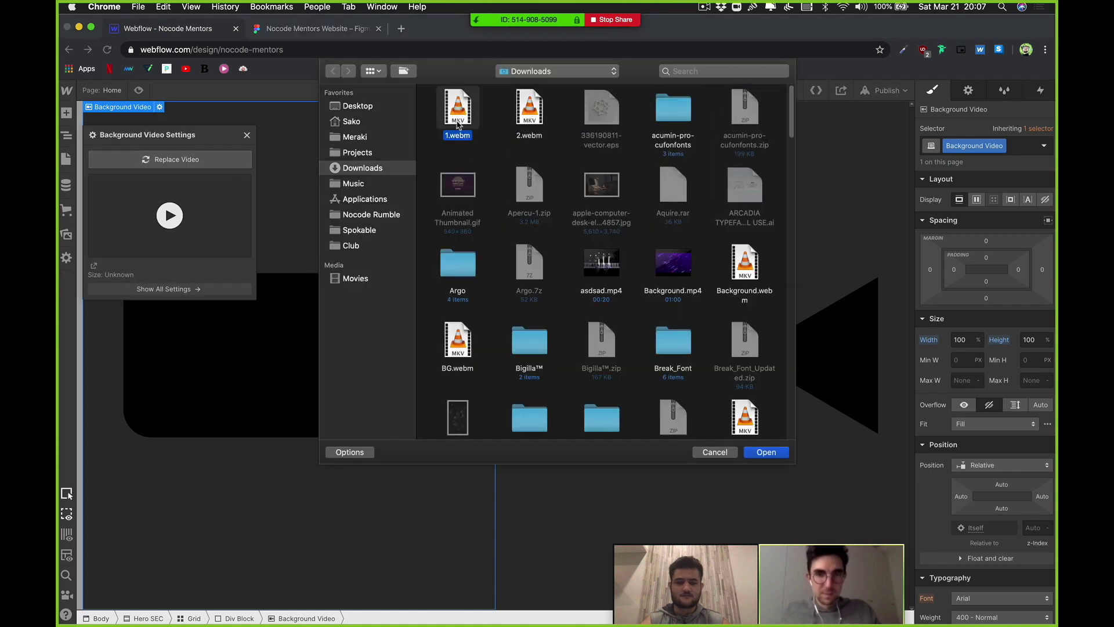
pyautogui.click(729, 455)
# Step: Upload 2.webm for the right background video, check its transcoding, and close the settings popup
pyautogui.click(626, 226)
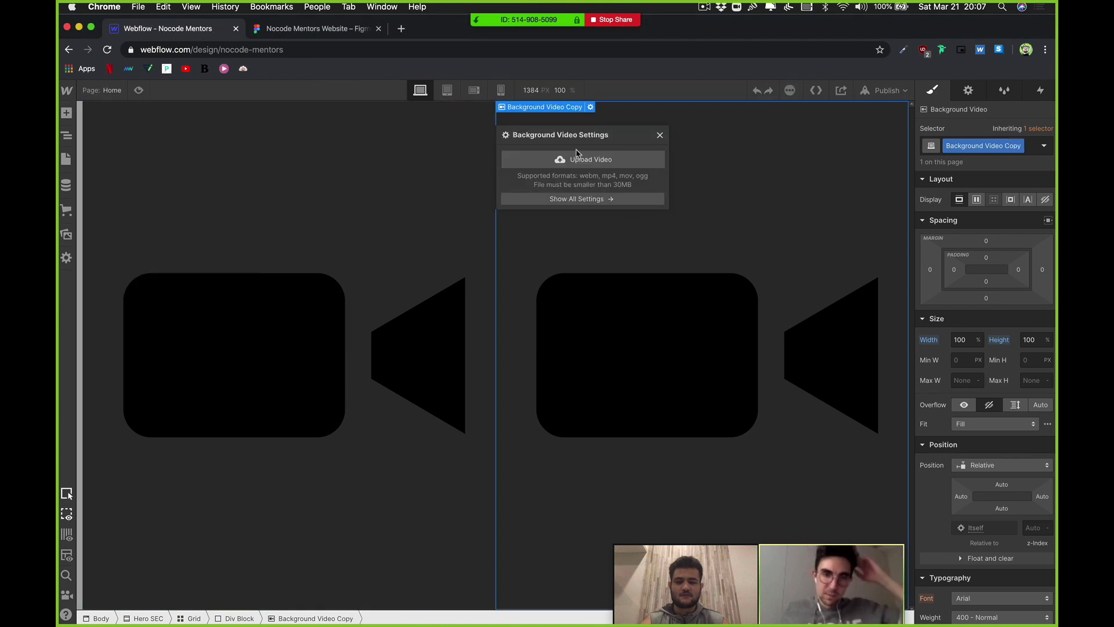
pyautogui.click(589, 158)
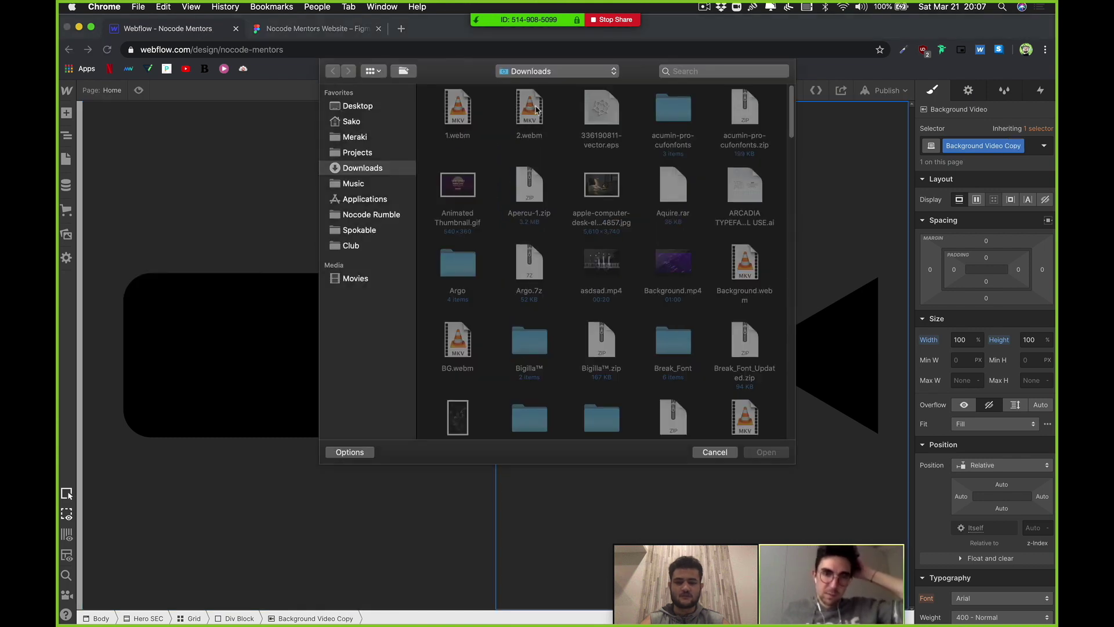
pyautogui.click(530, 109)
pyautogui.press('Return')
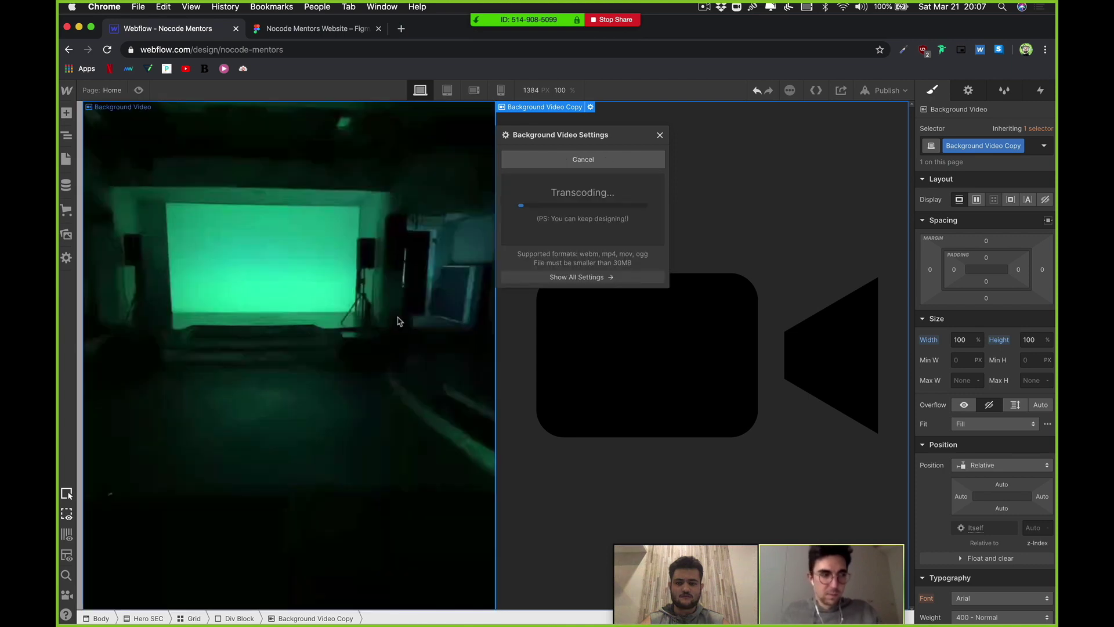
pyautogui.click(394, 314)
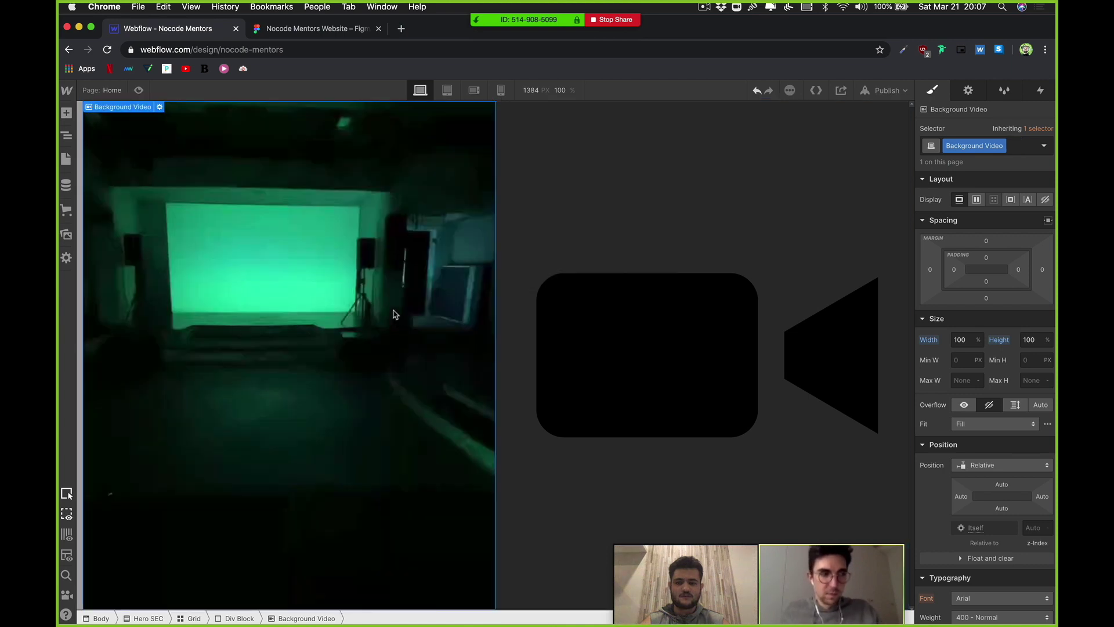
pyautogui.click(581, 362)
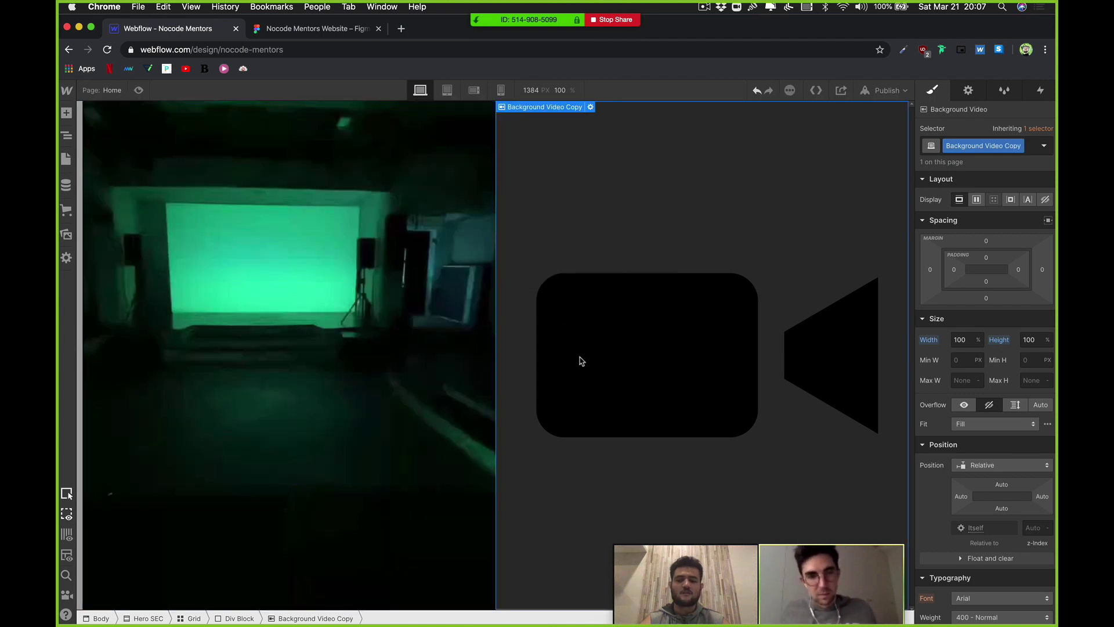
pyautogui.click(591, 108)
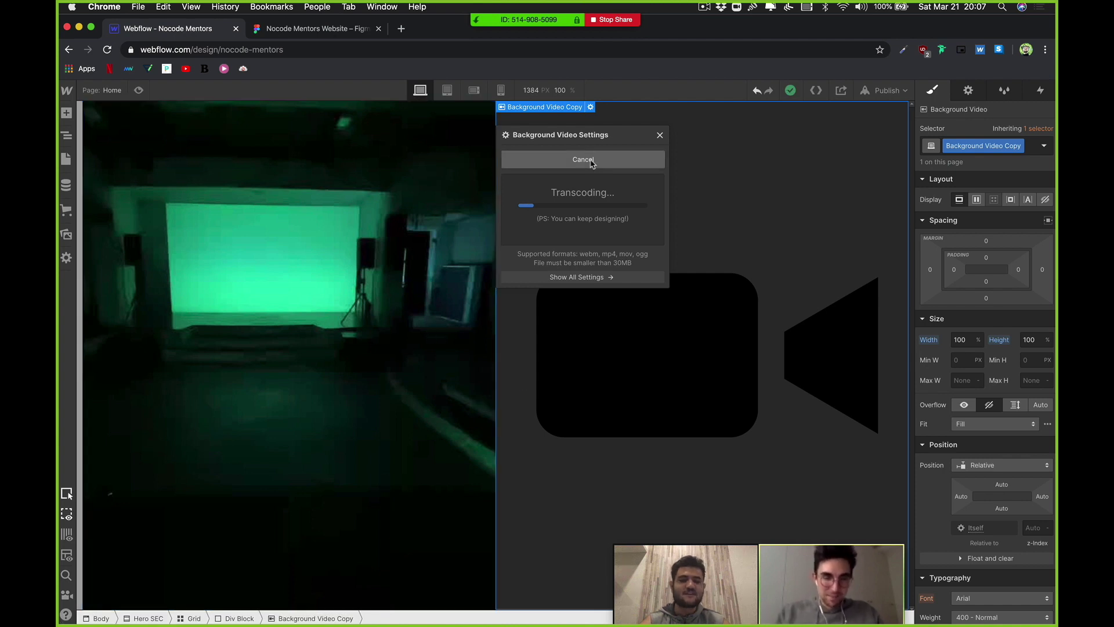
pyautogui.moveTo(552, 139); pyautogui.dragTo(435, 140)
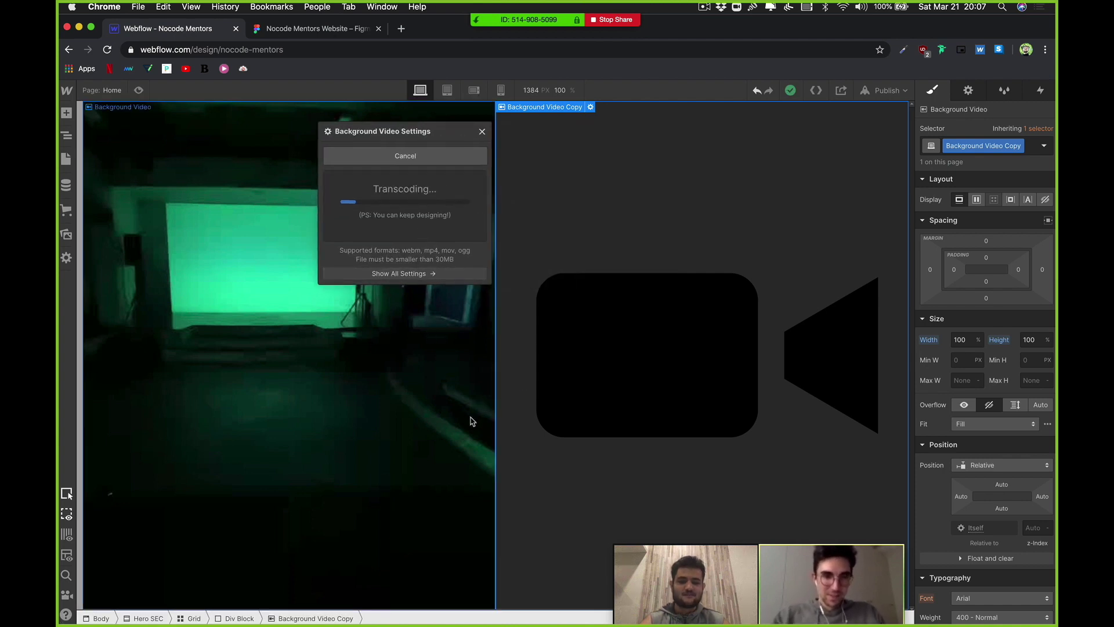
pyautogui.click(617, 366)
# Step: Dismiss the Publish dropdown and reselect the left background video
pyautogui.click(877, 93)
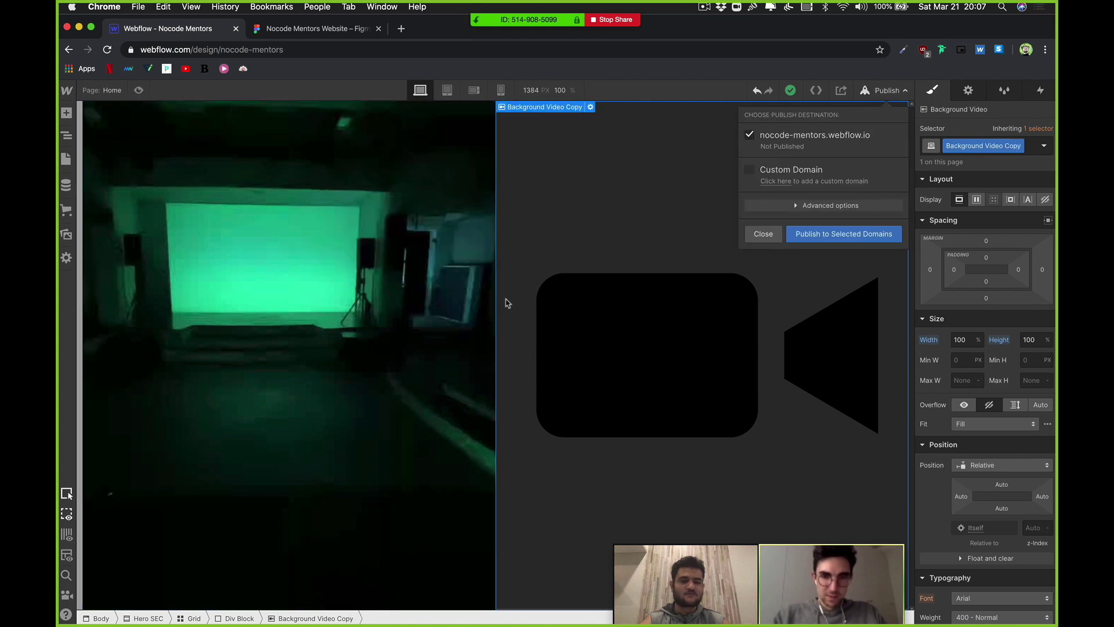
pyautogui.click(350, 326)
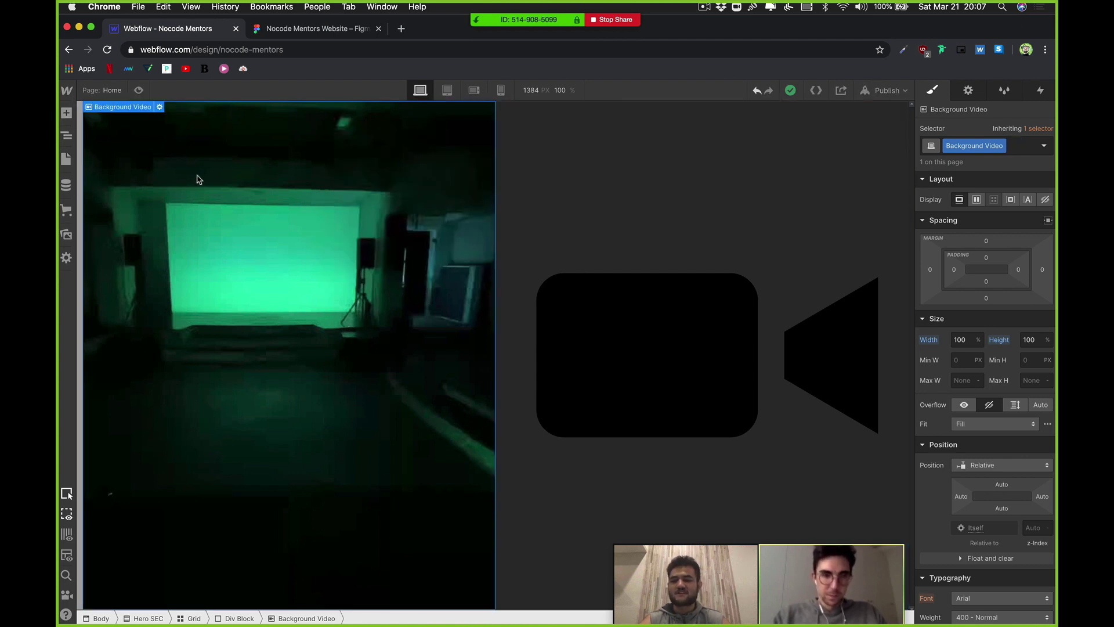
pyautogui.click(803, 174)
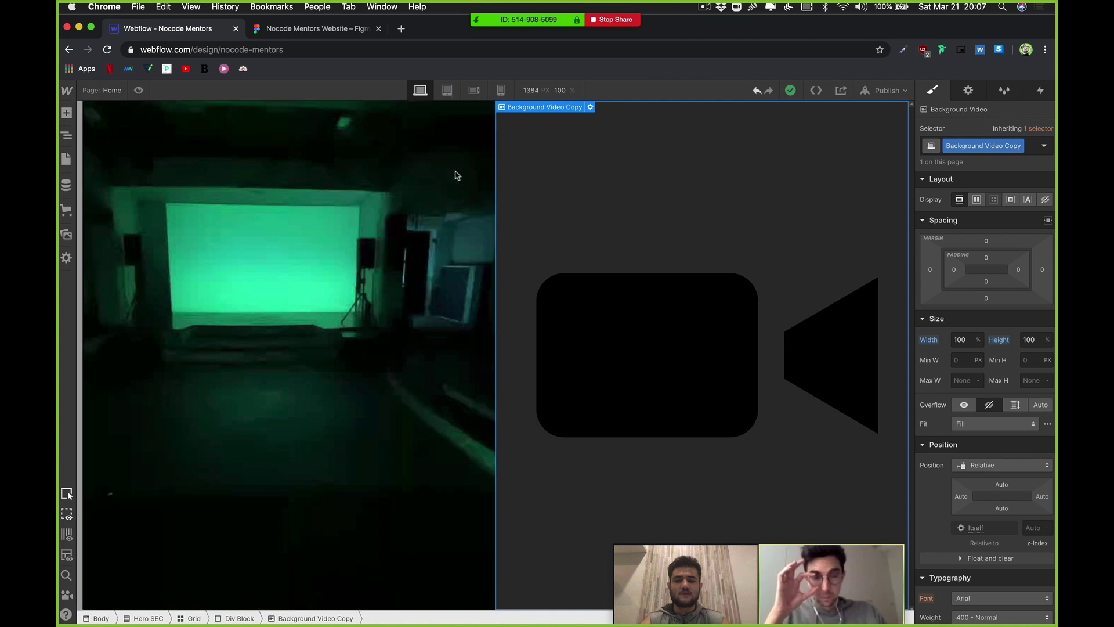
pyautogui.click(287, 199)
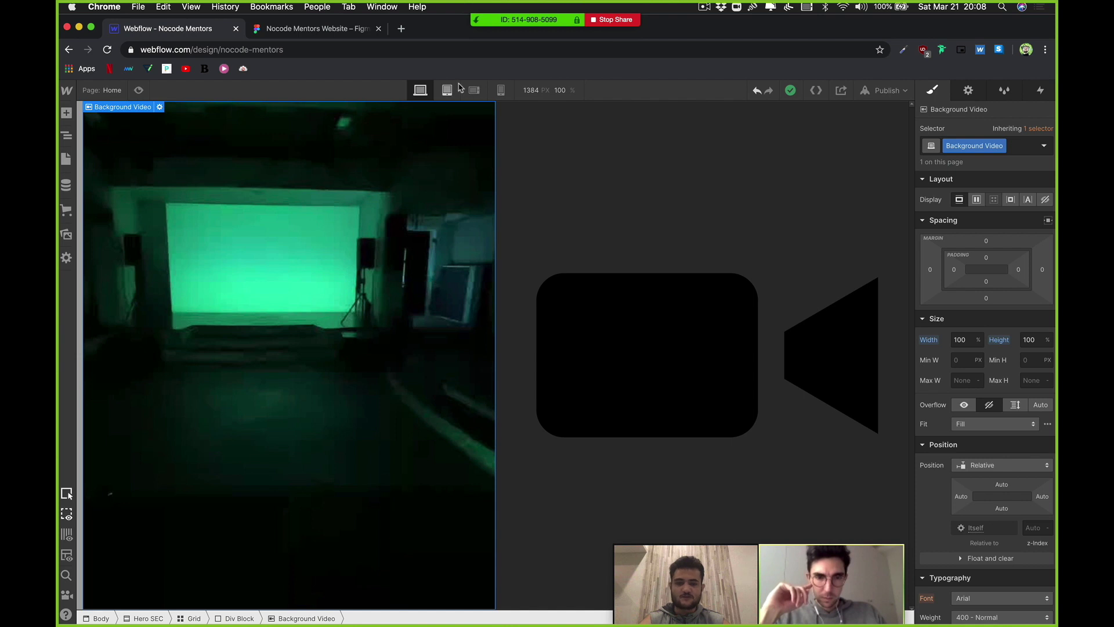
# Step: Rename the right background video's class to Right VID
pyautogui.click(1002, 146)
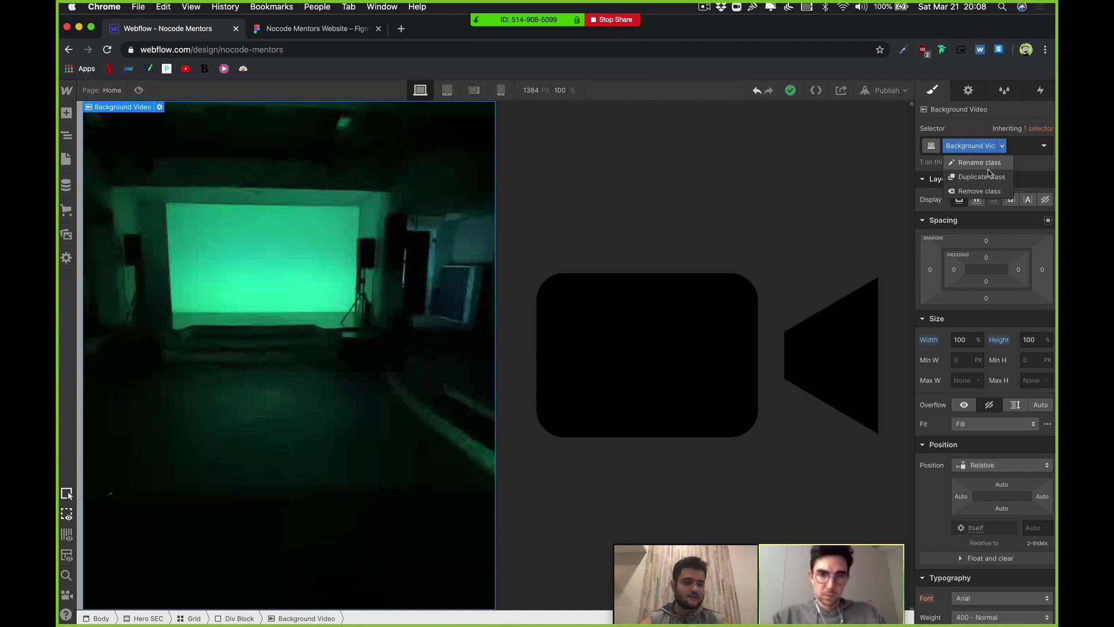
pyautogui.click(988, 166)
pyautogui.write('Left VID')
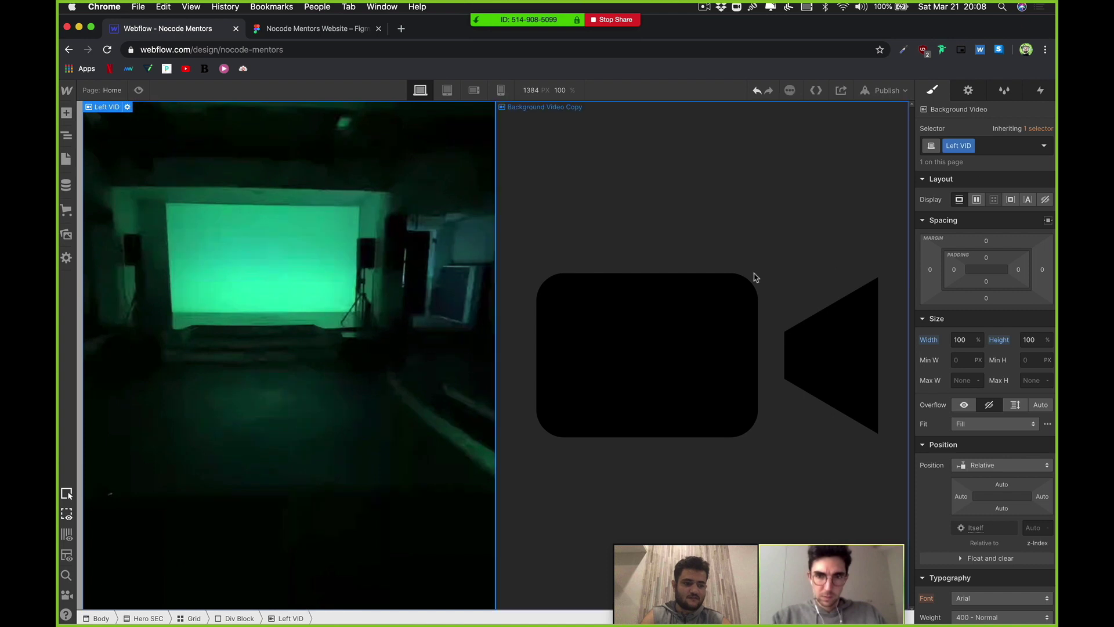
pyautogui.click(754, 279)
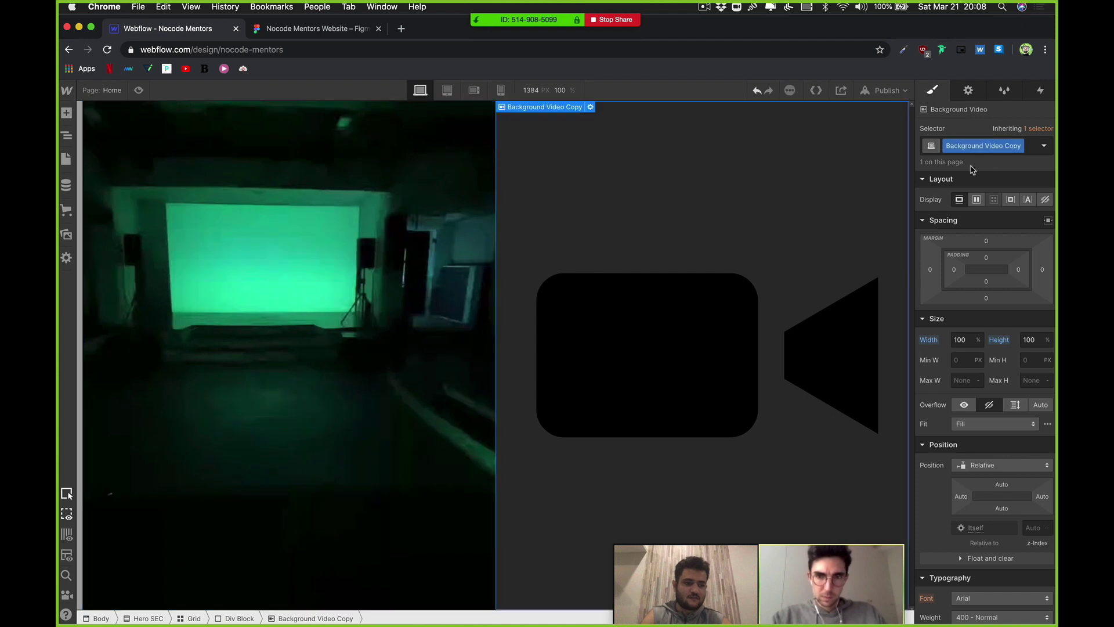
pyautogui.click(1021, 146)
pyautogui.click(988, 166)
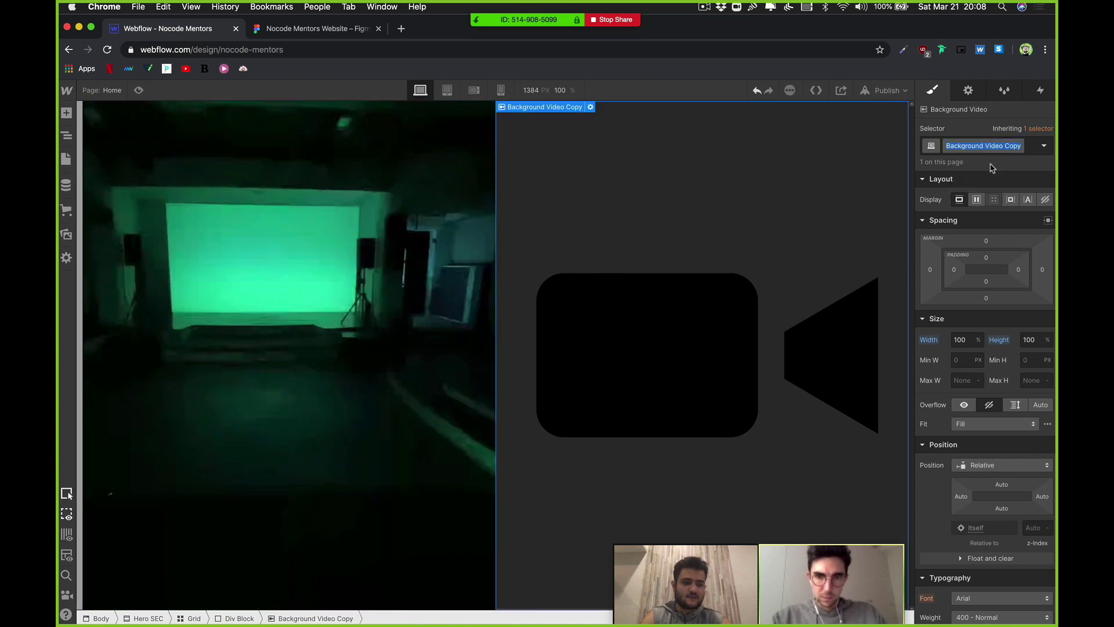
pyautogui.write('Right VID')
pyautogui.press('Return')
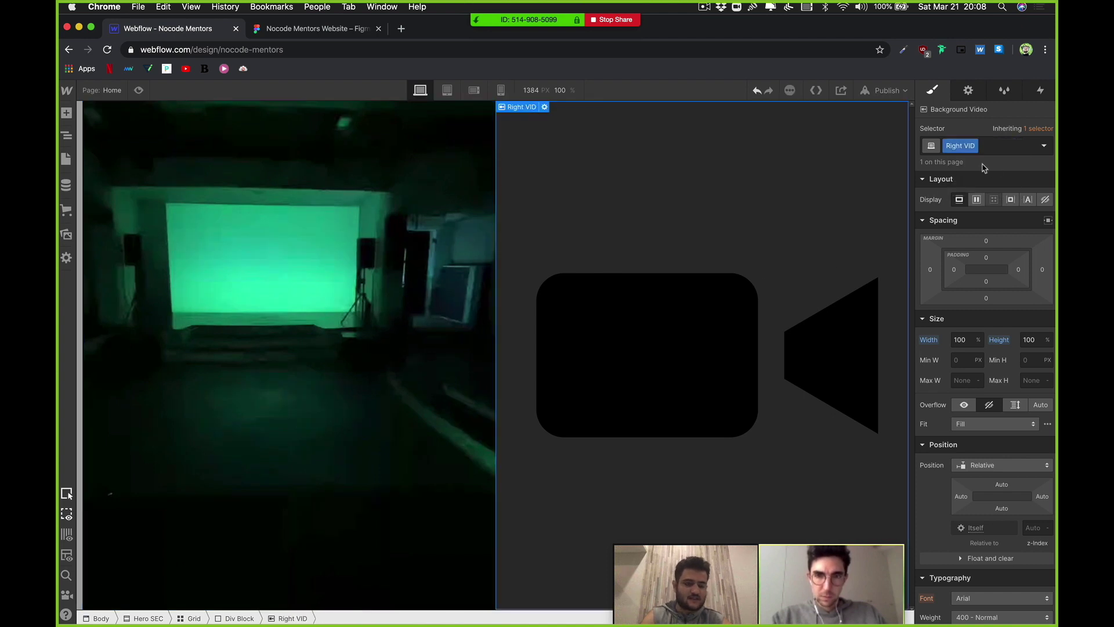
# Step: Open the Navigator and expand the Grid to show Right VID in the second Div Block
pyautogui.click(66, 136)
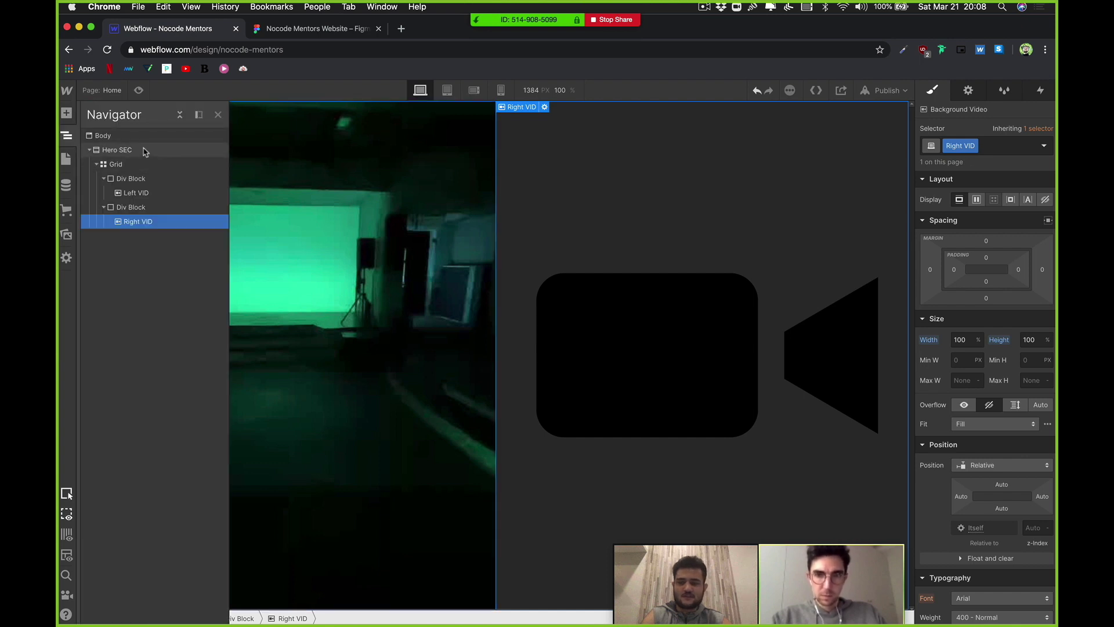
pyautogui.click(97, 164)
pyautogui.click(97, 164)
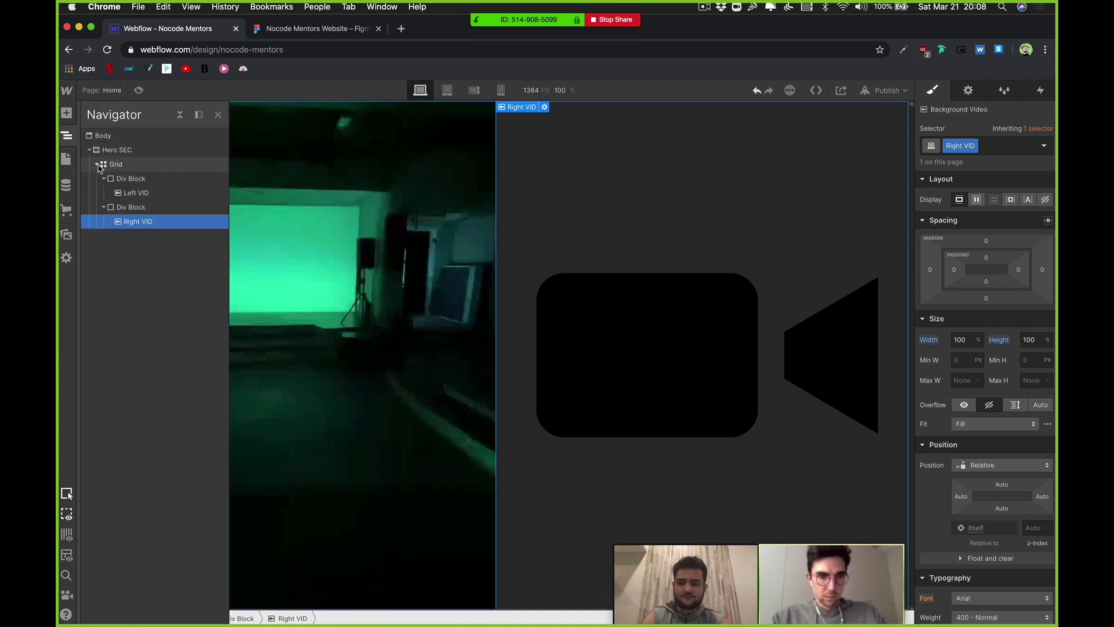
pyautogui.click(103, 207)
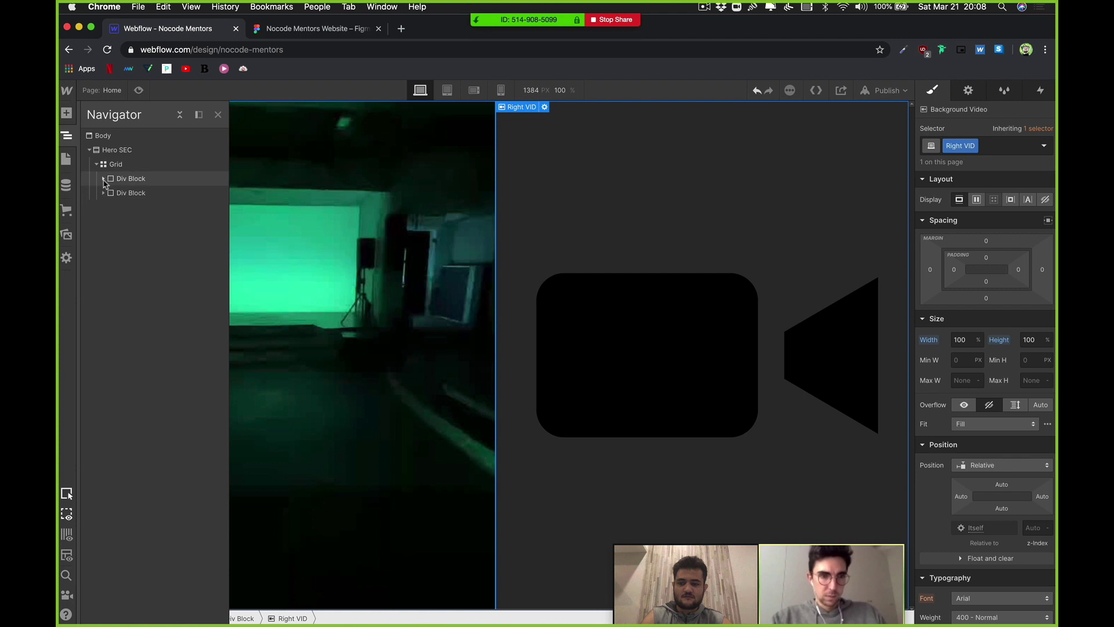
pyautogui.click(103, 207)
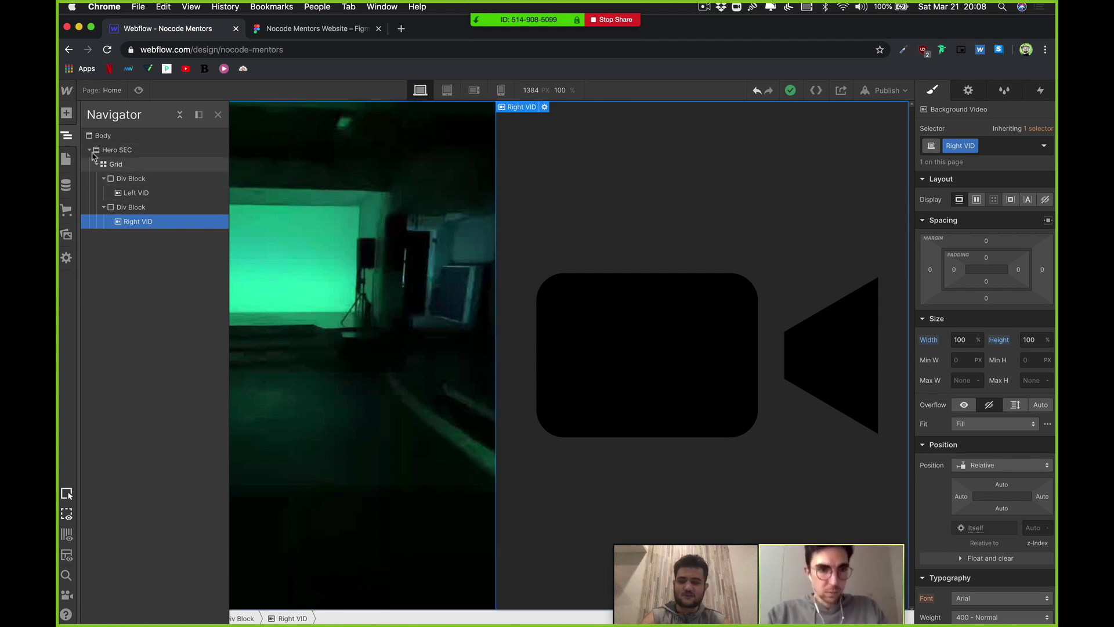
# Step: Close the Navigator and video settings, then preview the green and blue hero videos
pyautogui.click(88, 150)
pyautogui.press('z')
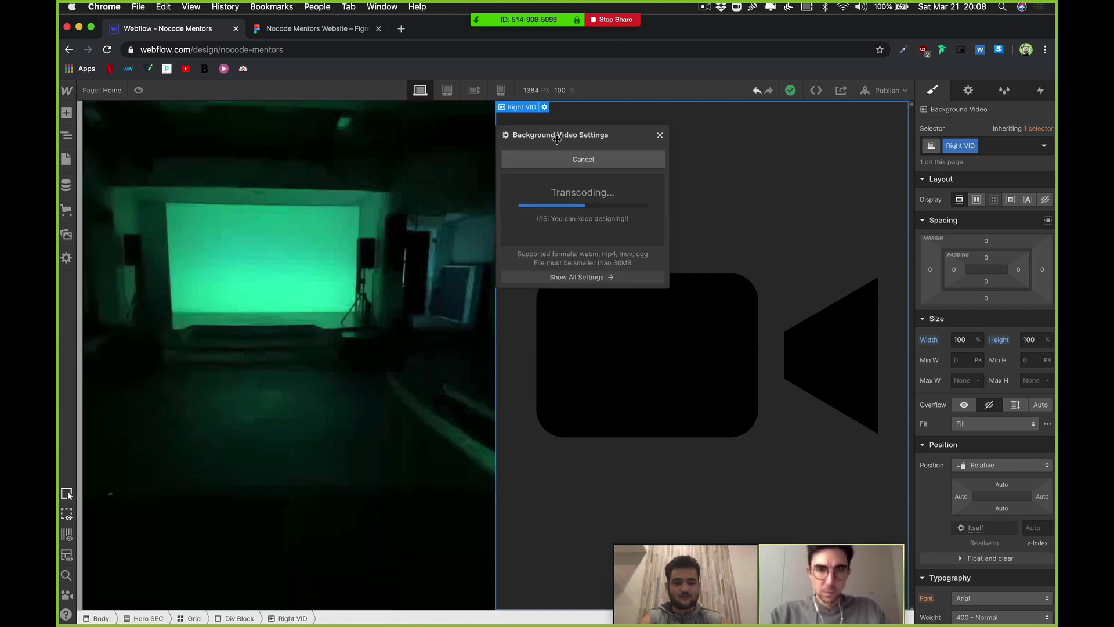
pyautogui.click(659, 135)
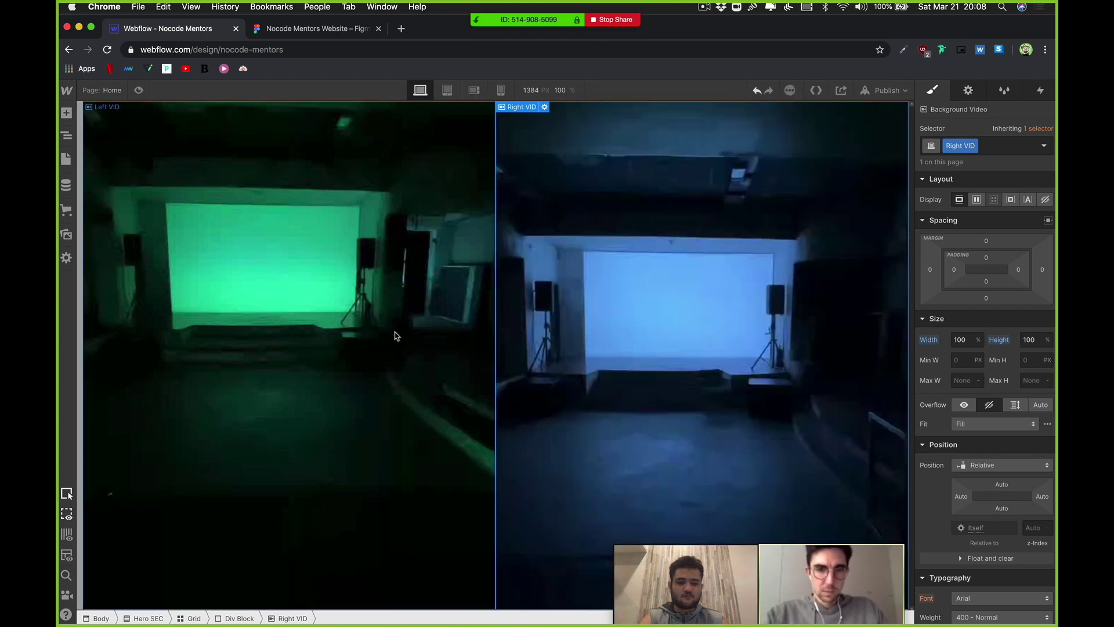
pyautogui.click(139, 91)
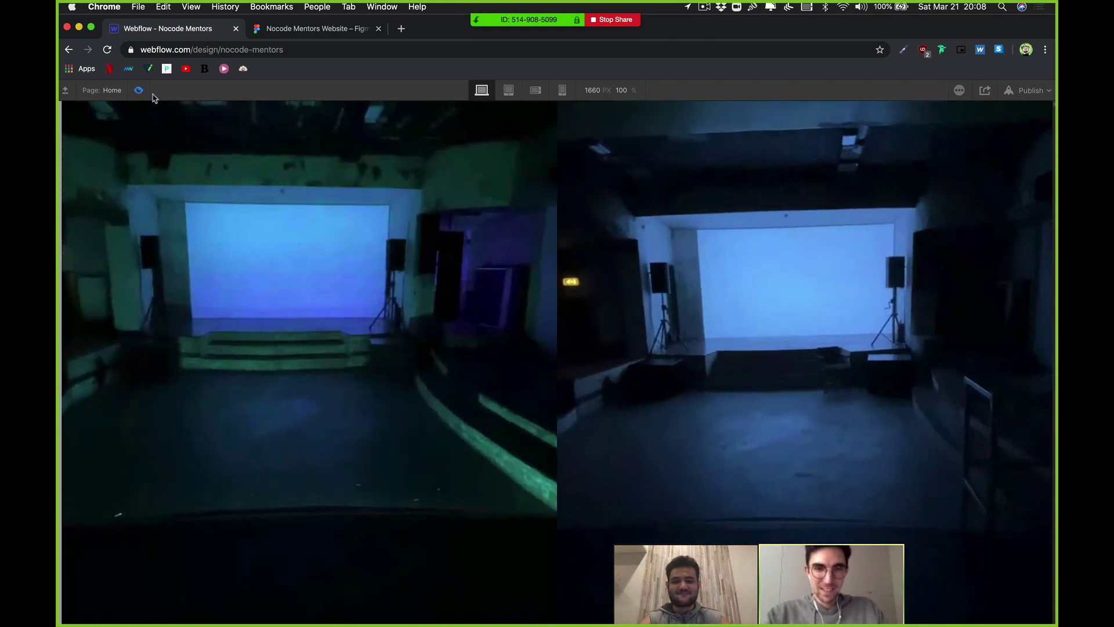
# Step: Exit preview and view the hero at the 768 px Tablet breakpoint
pyautogui.click(138, 90)
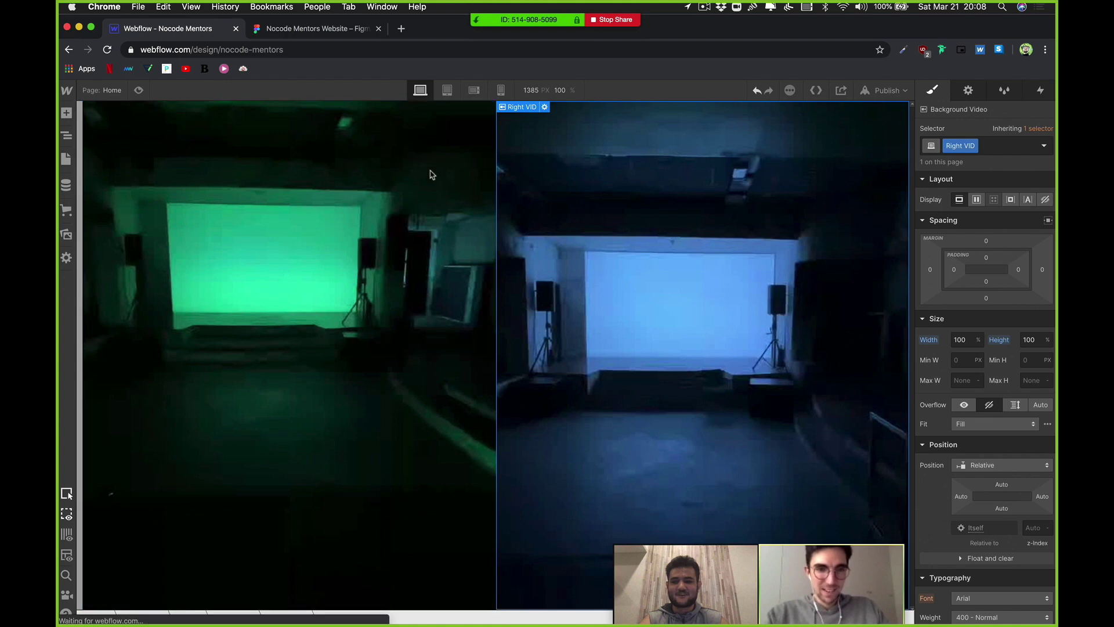
pyautogui.click(447, 91)
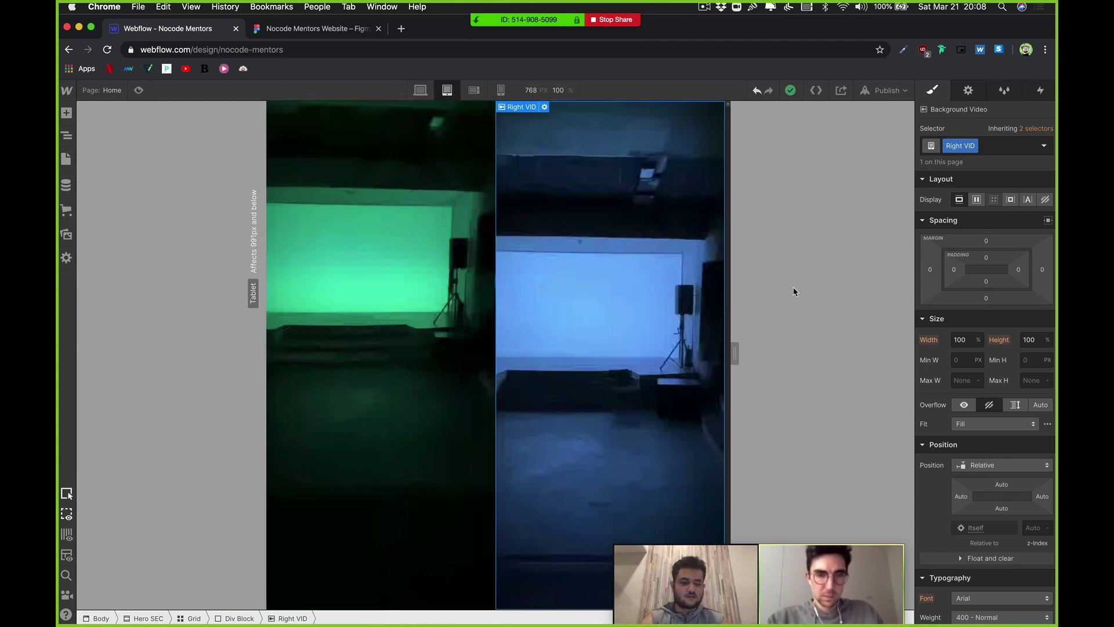
pyautogui.scroll(-6, 973, 351)
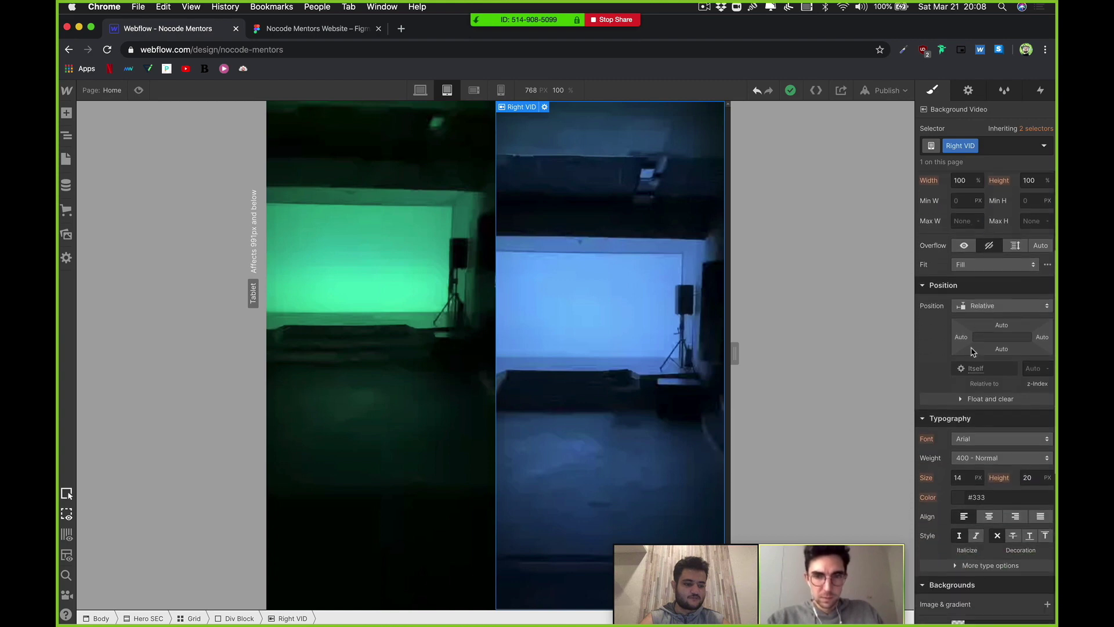
# Step: At tablet, delete the grid's second 1fr column so the videos stack
pyautogui.scroll(6, 976, 368)
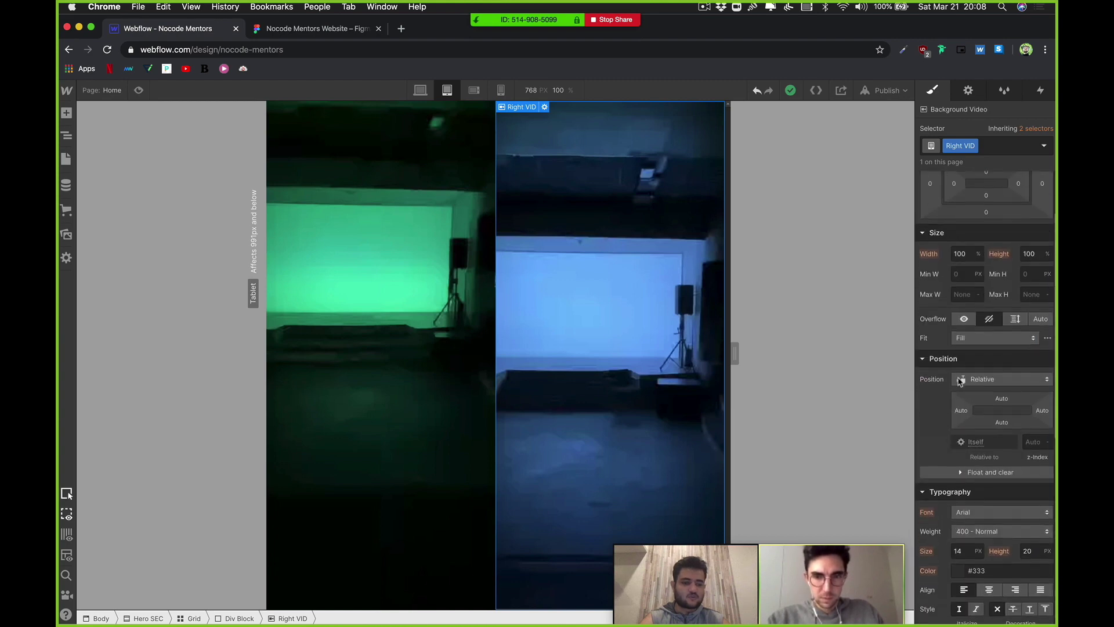
pyautogui.click(194, 618)
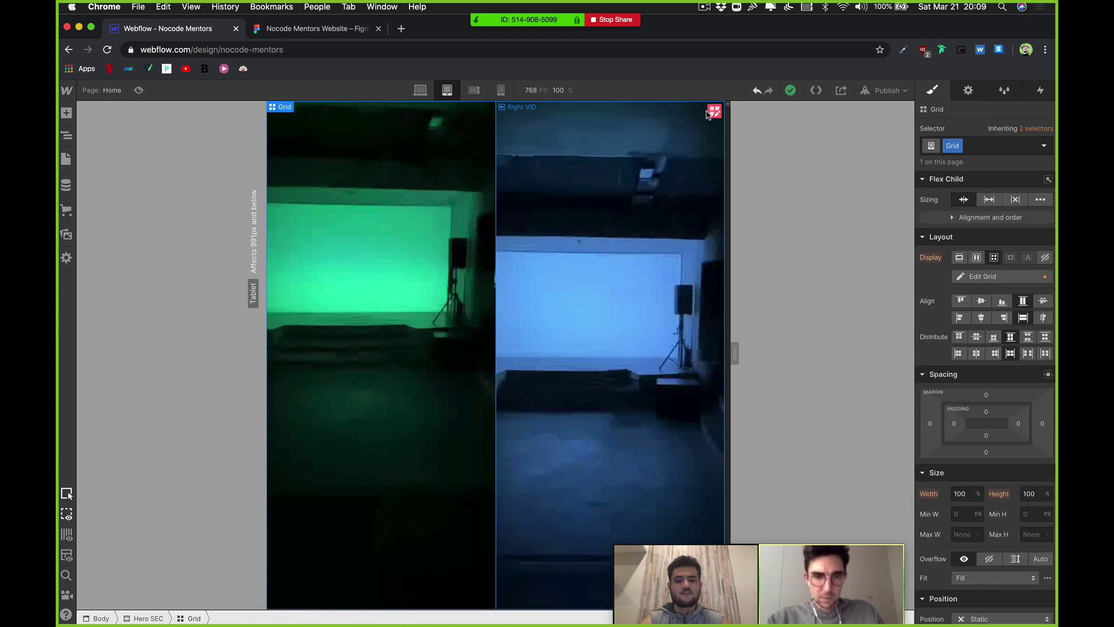
pyautogui.click(713, 111)
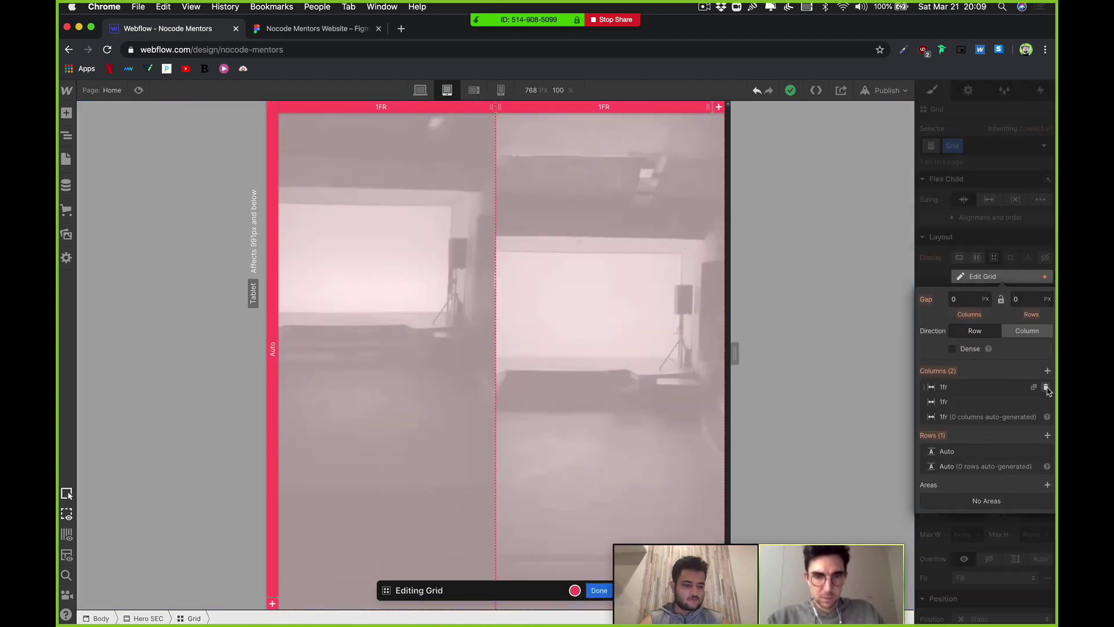
pyautogui.click(1047, 403)
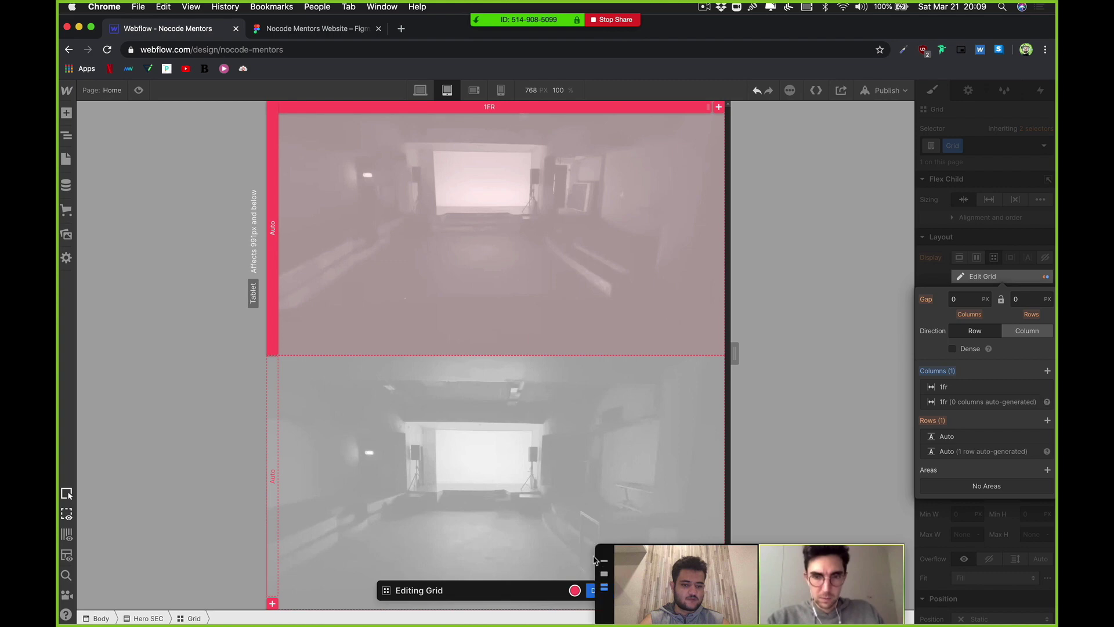
pyautogui.press('Escape')
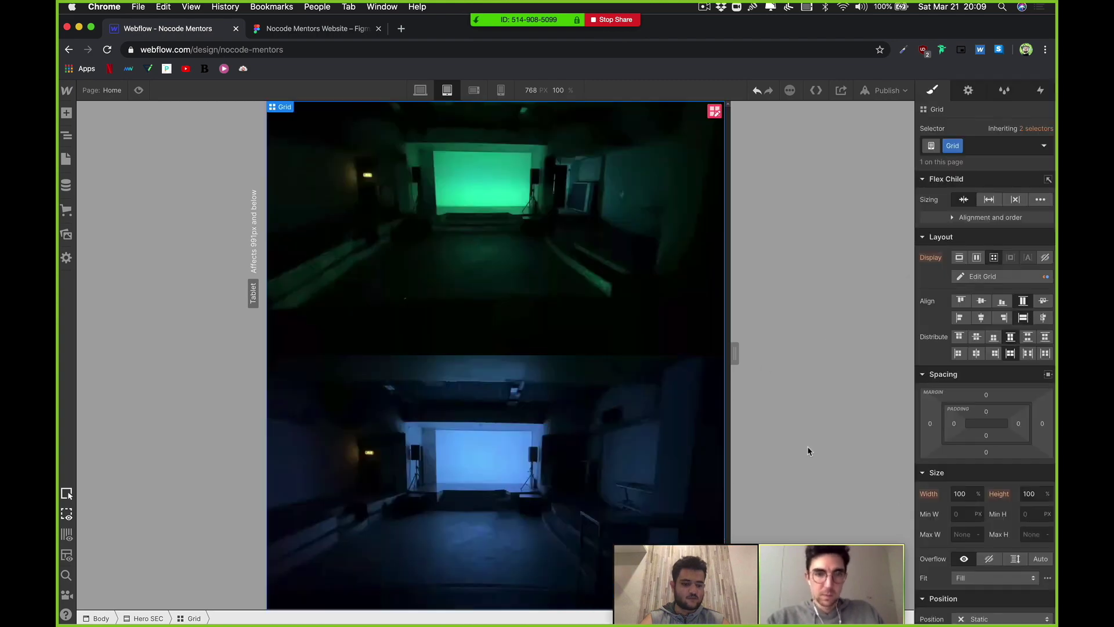
# Step: Check the stacked layout on mobile landscape and portrait, then return to Desktop
pyautogui.click(502, 90)
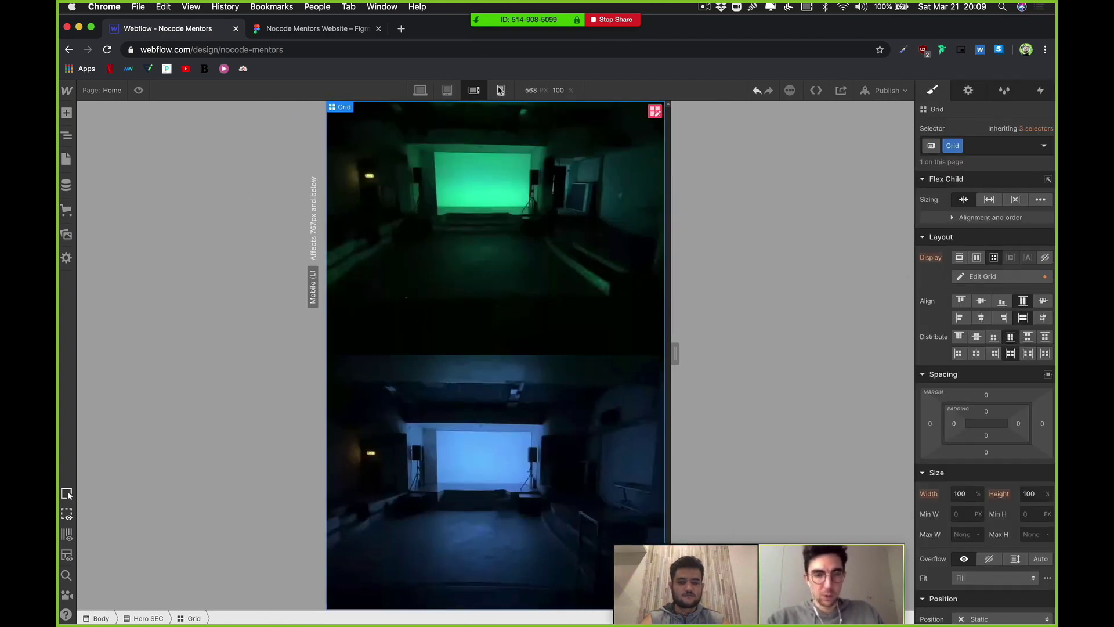
pyautogui.click(501, 90)
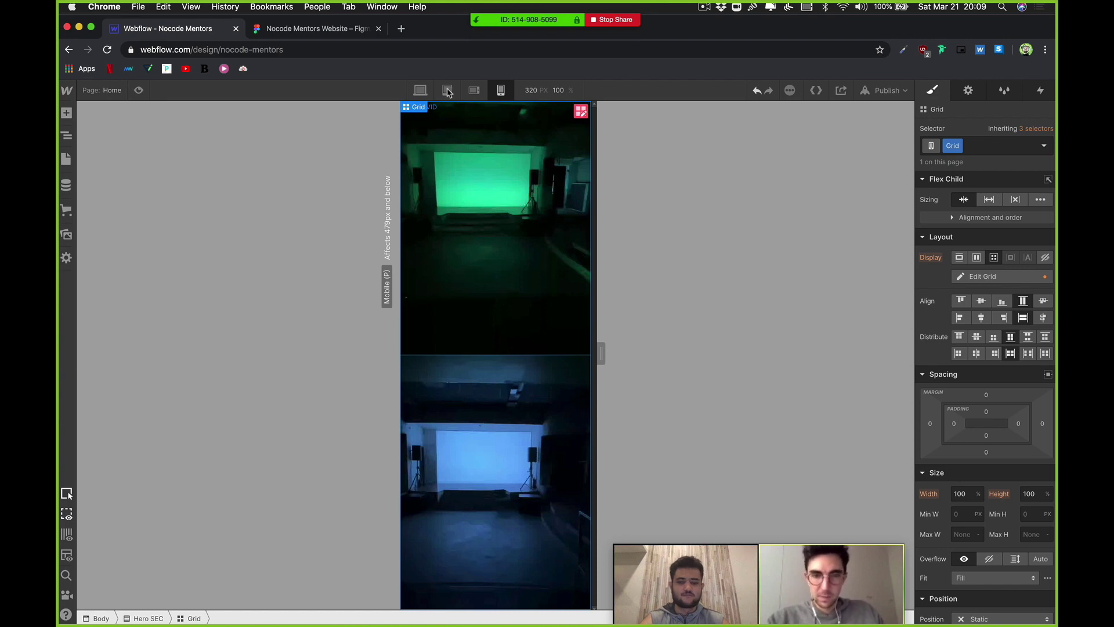
pyautogui.click(420, 90)
# Step: Publish the site to nocode-mentors.webflow.io
pyautogui.click(879, 91)
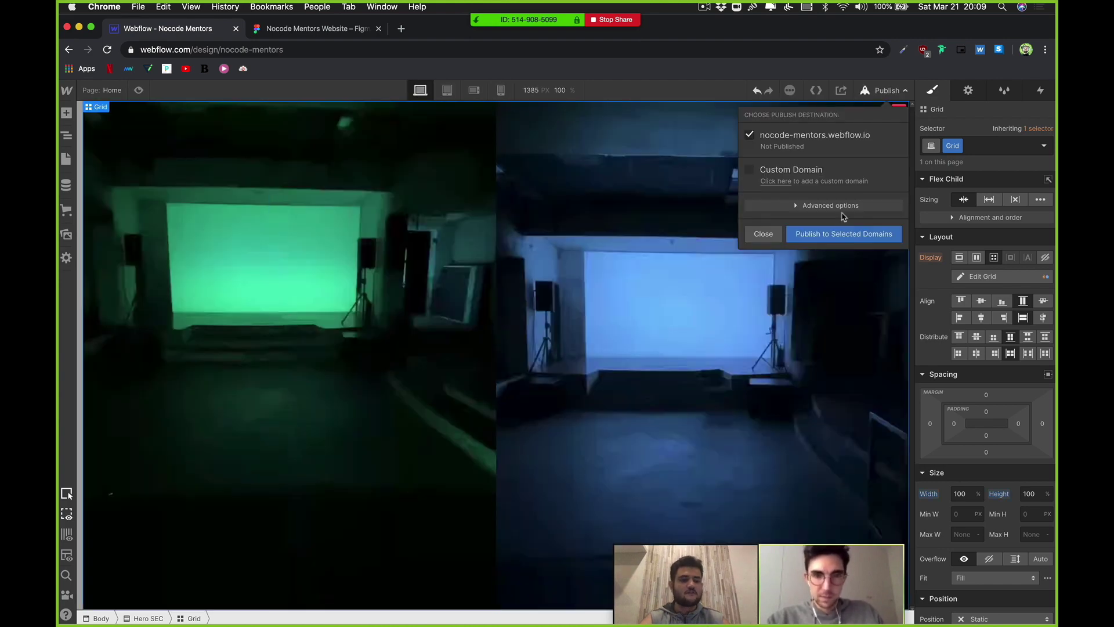
pyautogui.click(844, 233)
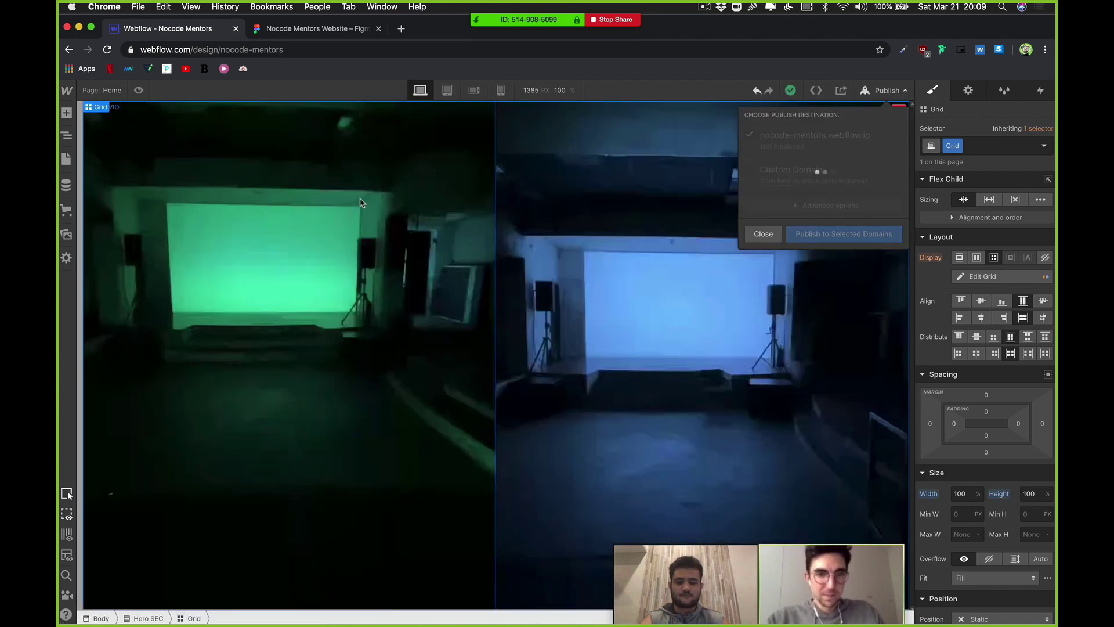
pyautogui.click(247, 199)
# Step: Select the Grid in the Navigator and give it the class Hero Grid
pyautogui.click(66, 135)
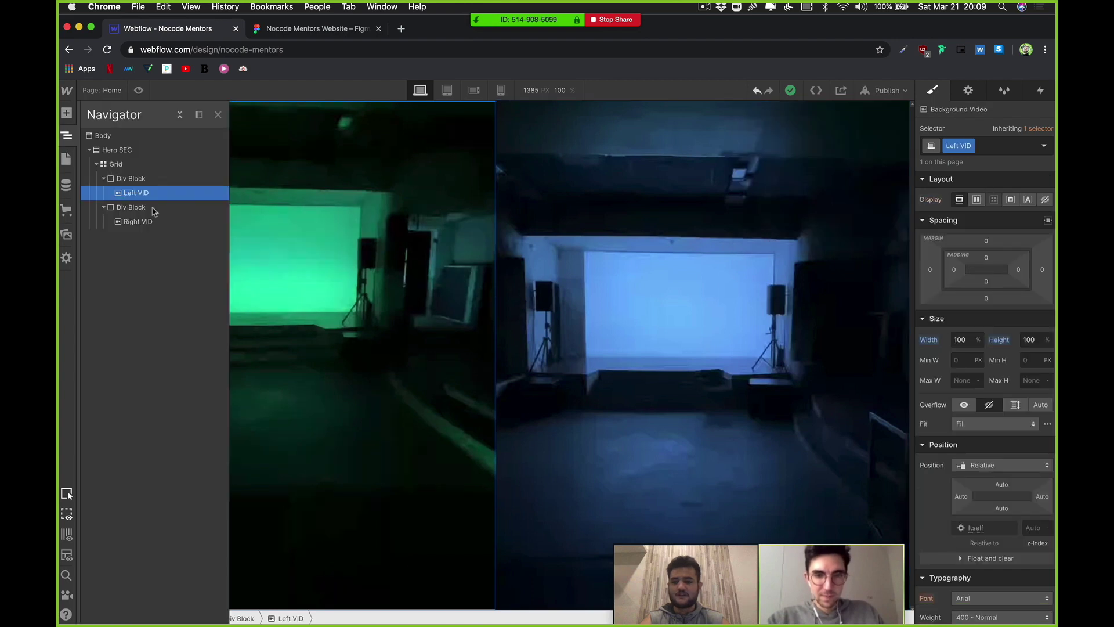
pyautogui.click(105, 178)
pyautogui.click(116, 165)
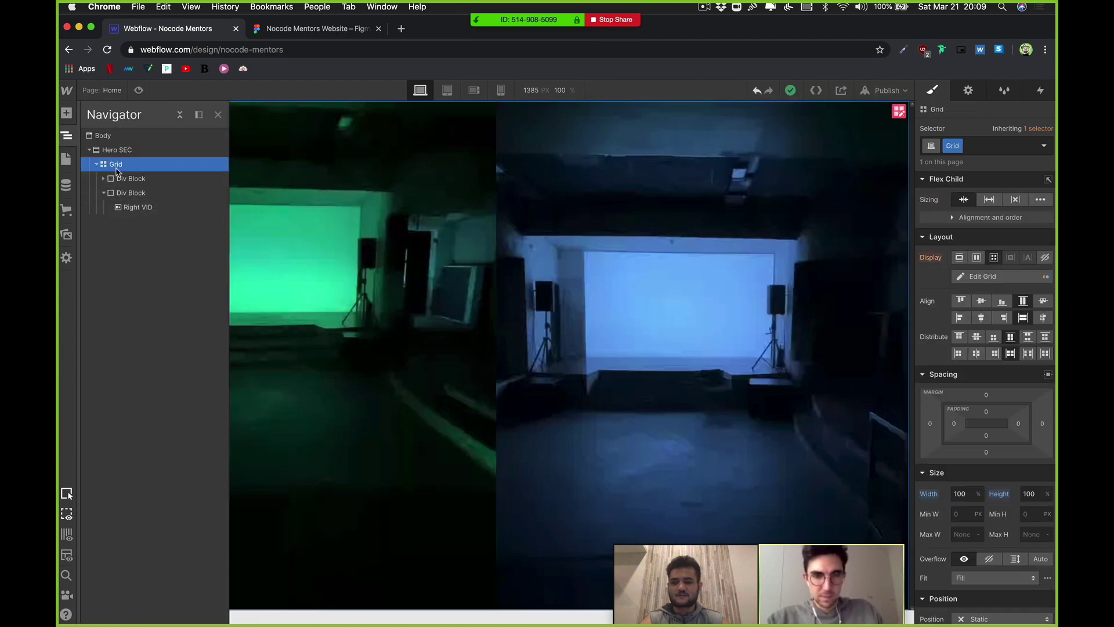
pyautogui.click(959, 146)
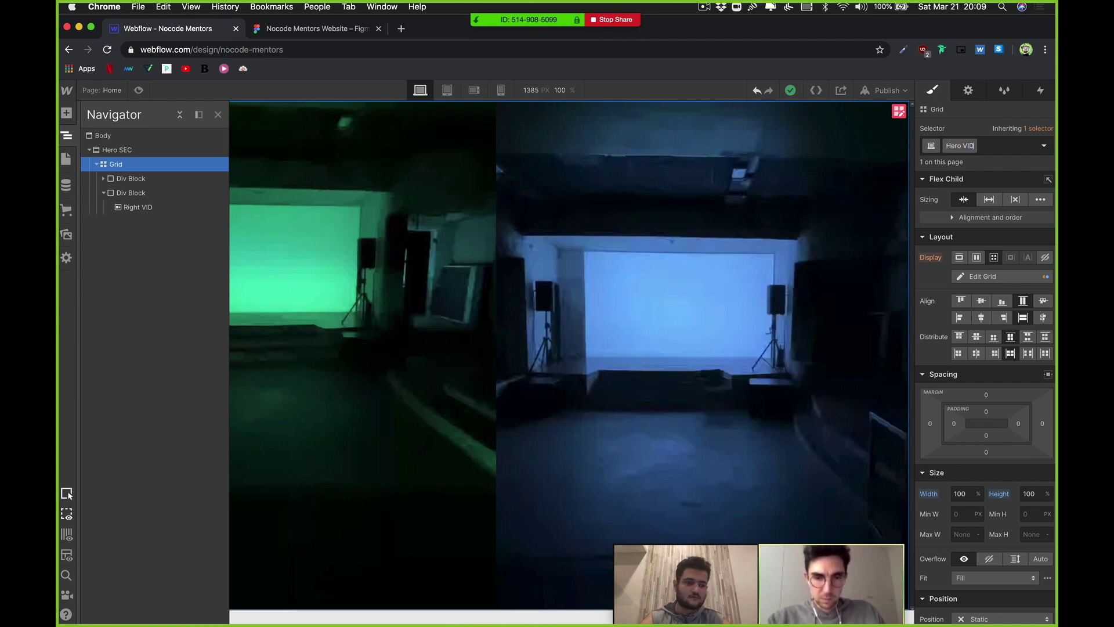
pyautogui.press('Return')
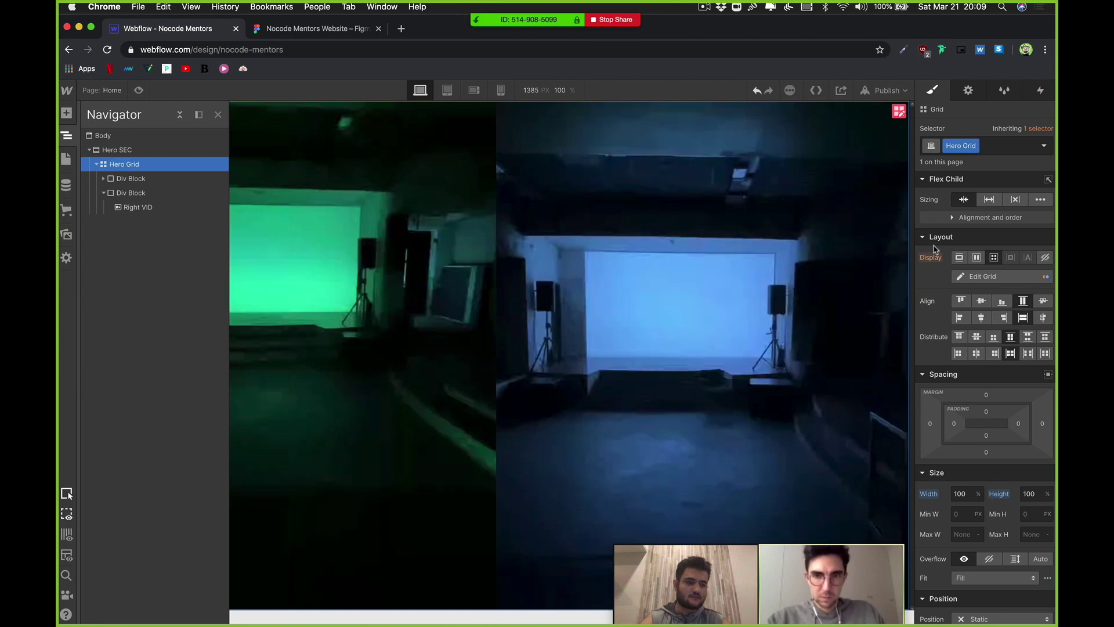
# Step: Collapse the Navigator tree to Hero SEC and publish the site again
pyautogui.click(154, 179)
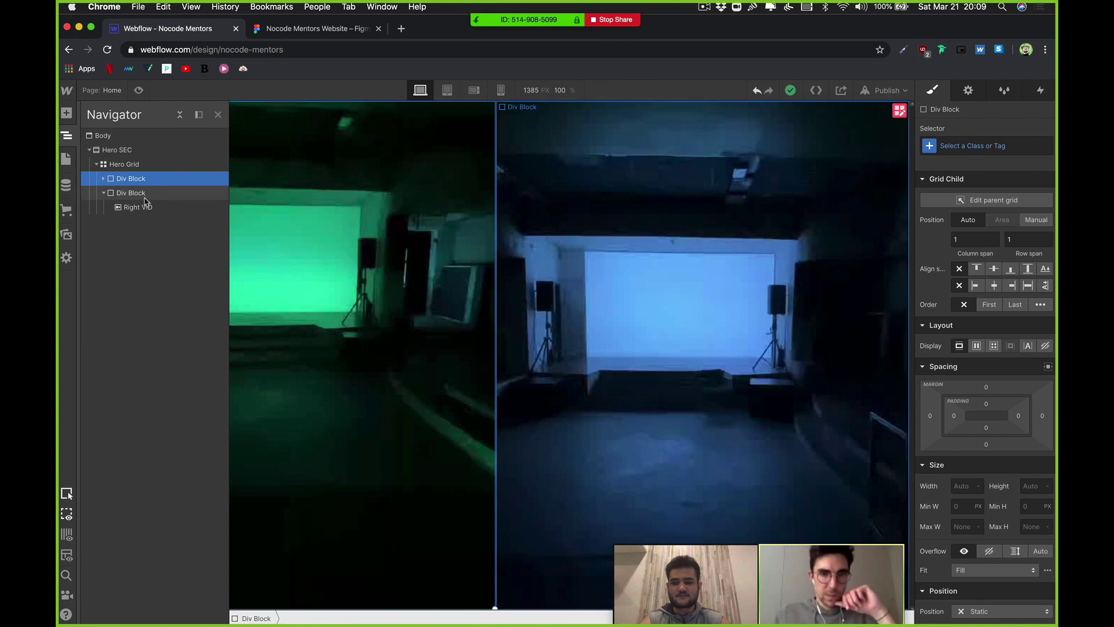
pyautogui.click(103, 196)
pyautogui.click(103, 195)
pyautogui.click(84, 150)
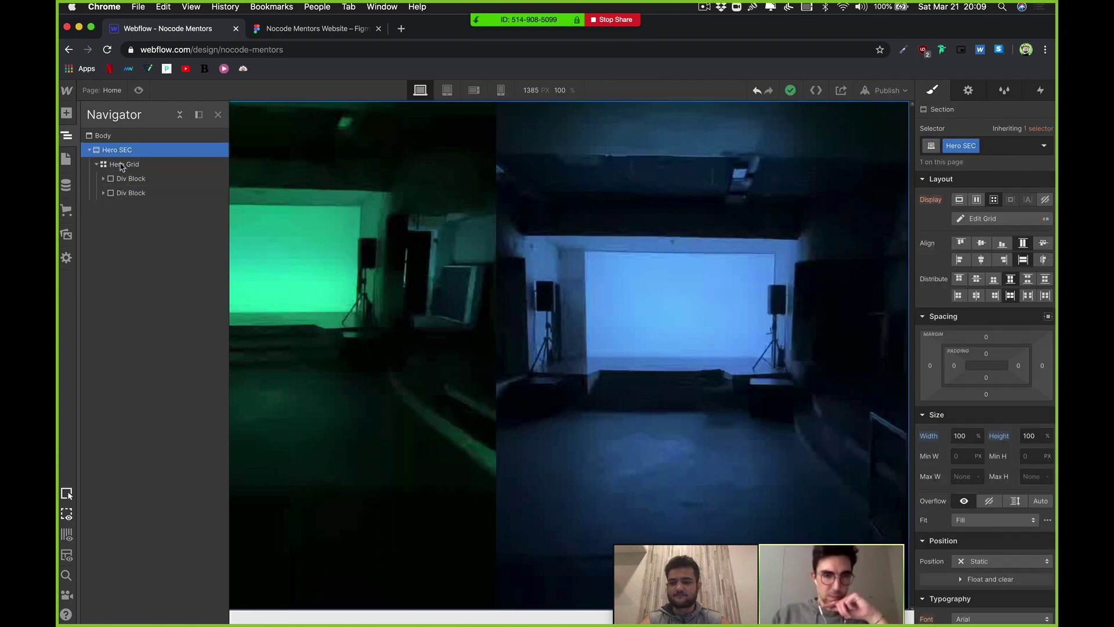
pyautogui.click(89, 151)
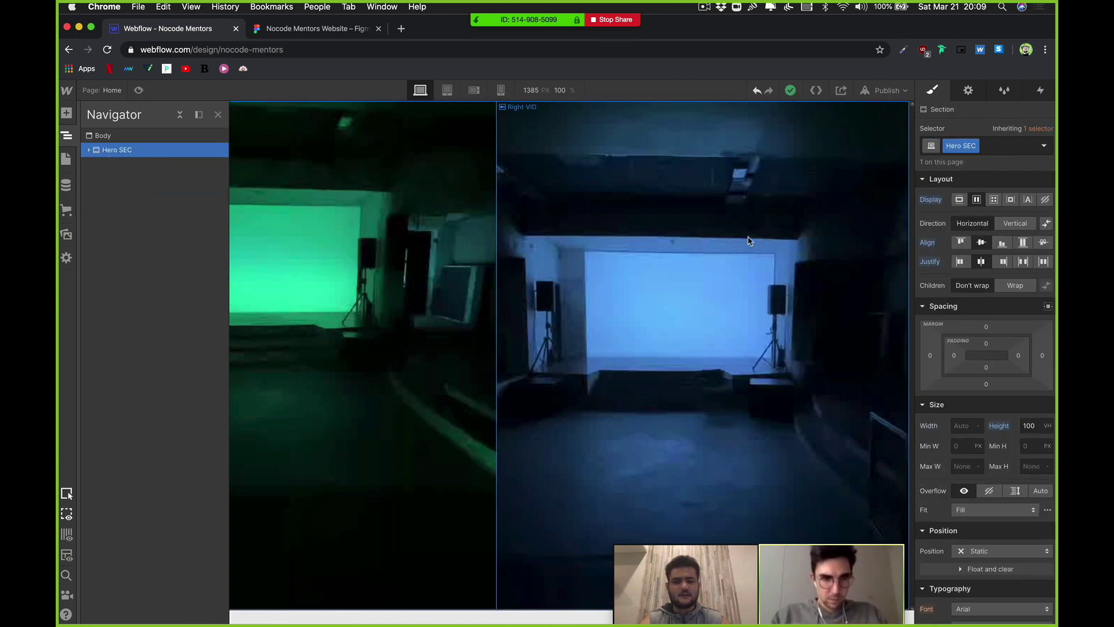
pyautogui.click(883, 91)
pyautogui.click(861, 232)
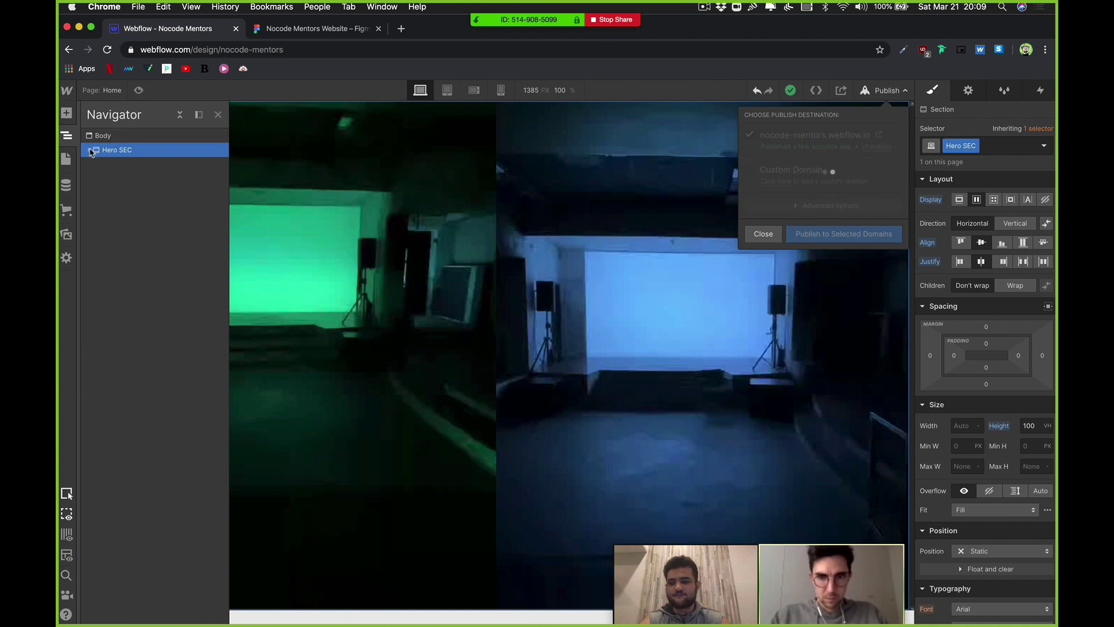
# Step: Add a new Div Block inside Hero SEC, above Hero Grid
pyautogui.click(89, 151)
pyautogui.click(97, 164)
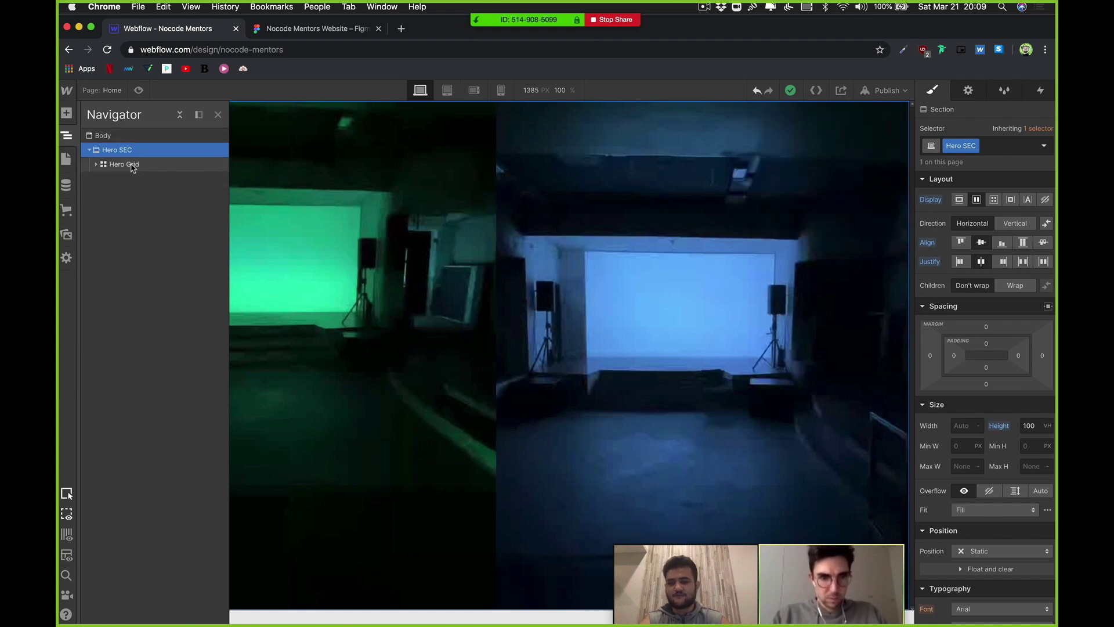
pyautogui.click(123, 165)
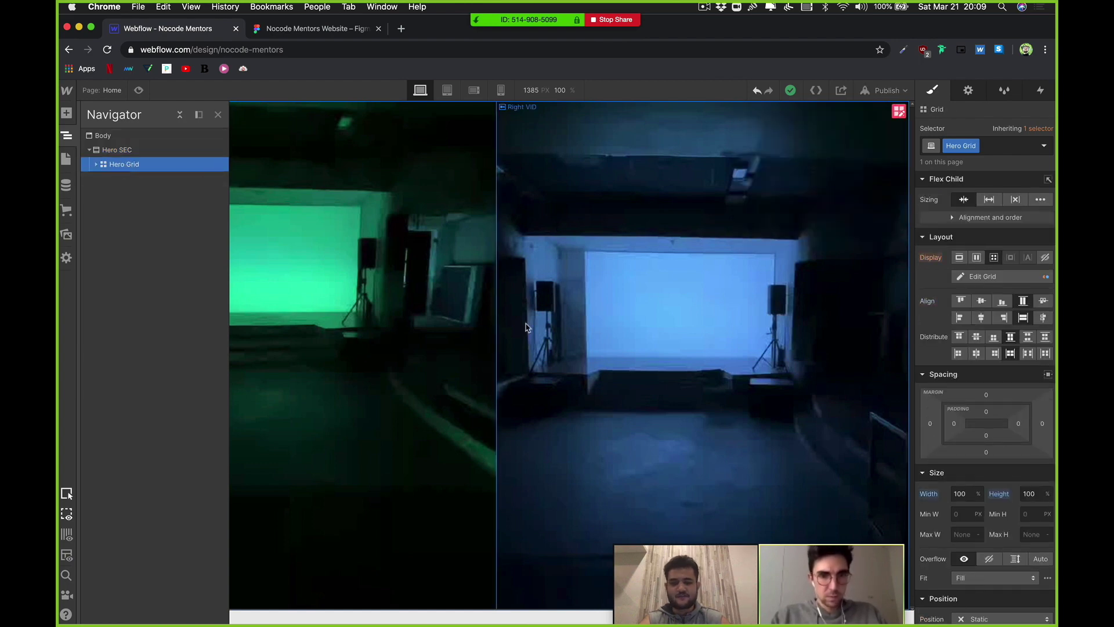
pyautogui.click(68, 115)
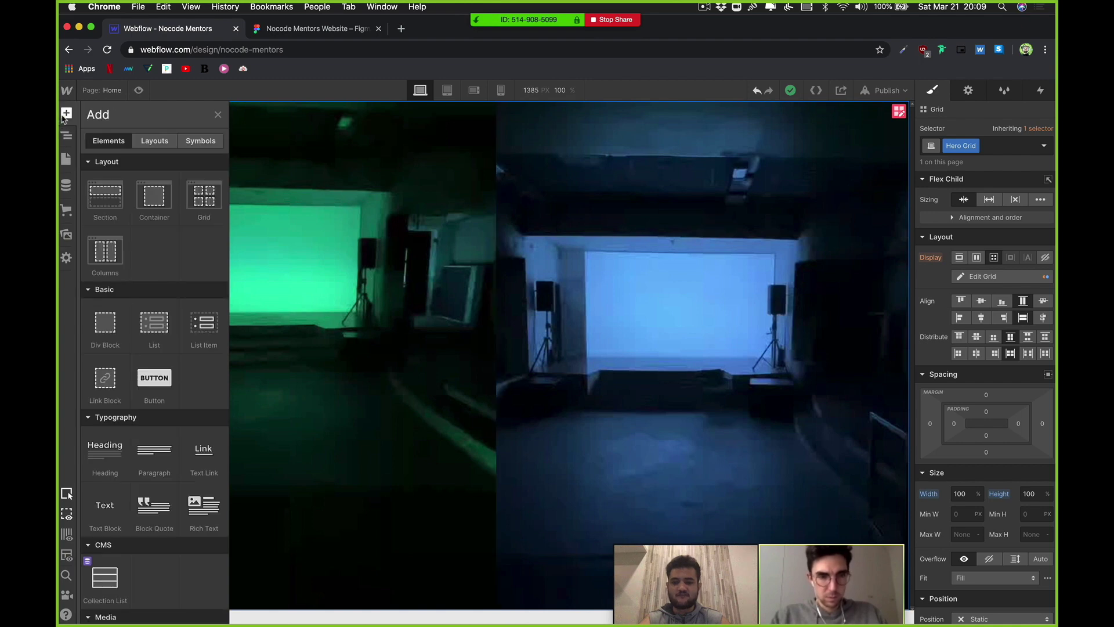
pyautogui.click(68, 114)
pyautogui.click(67, 114)
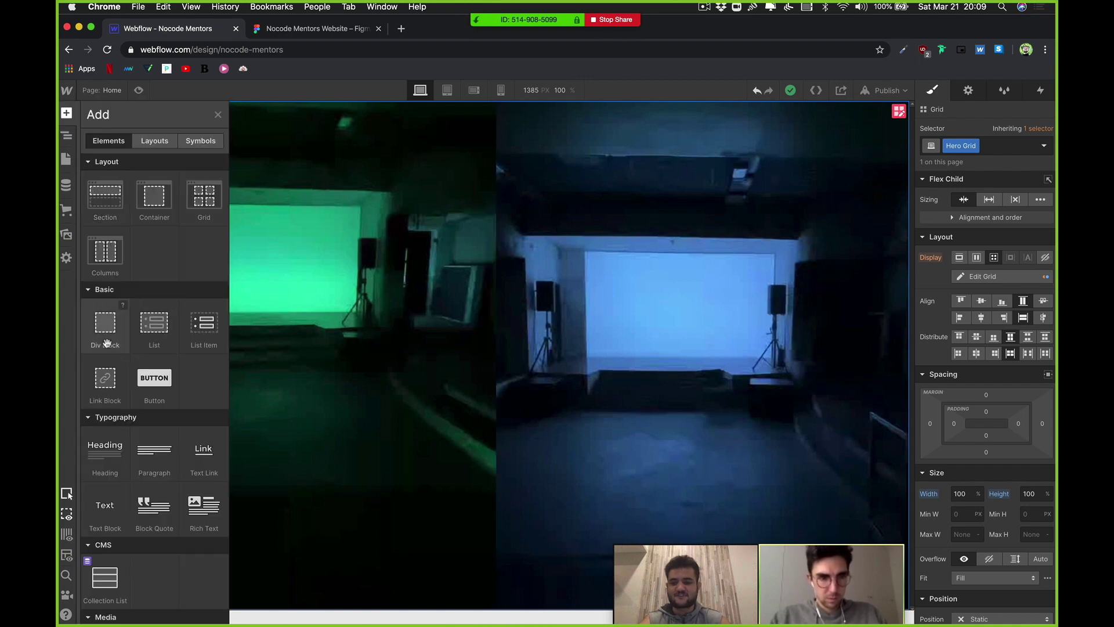
pyautogui.moveTo(97, 196); pyautogui.dragTo(103, 180)
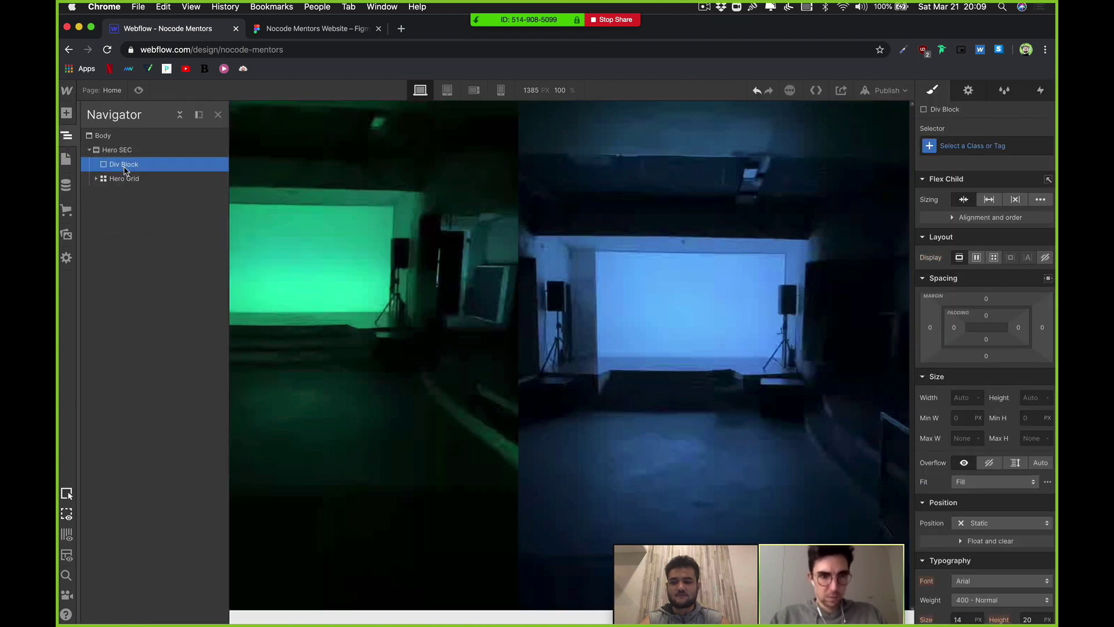
# Step: Give the new div block the class Content Wrapper
pyautogui.click(962, 150)
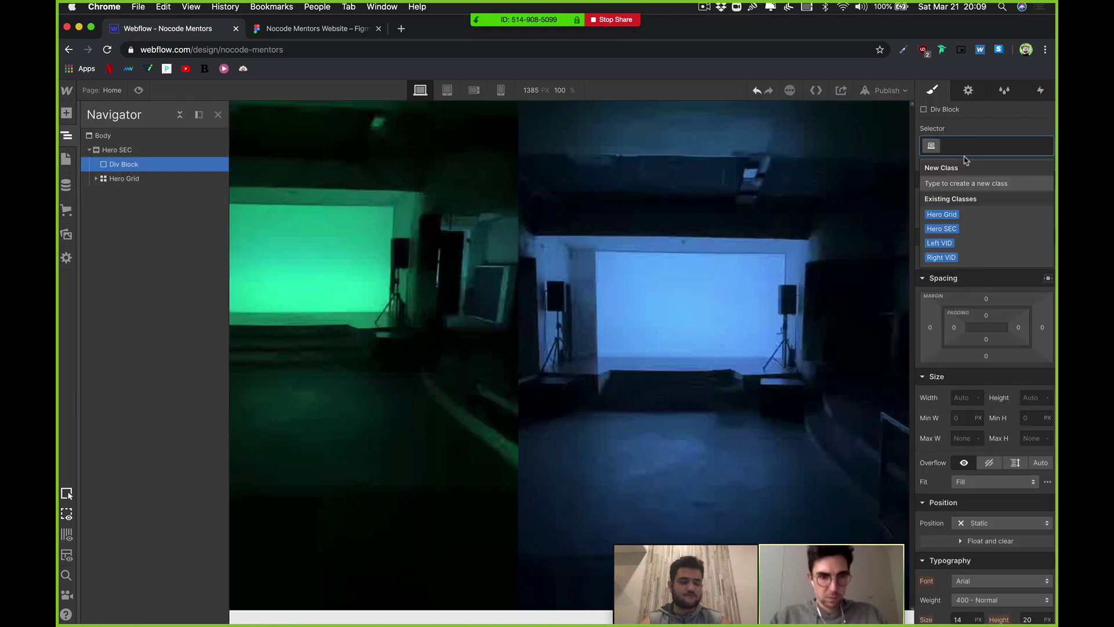
pyautogui.write('Content ')
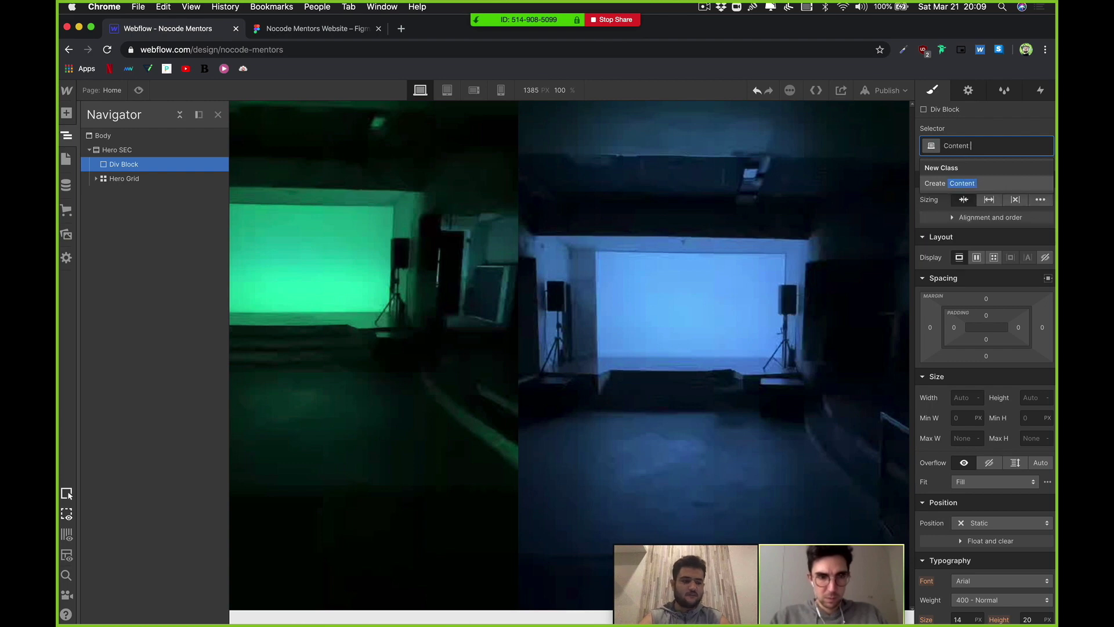
pyautogui.write('Wrapper')
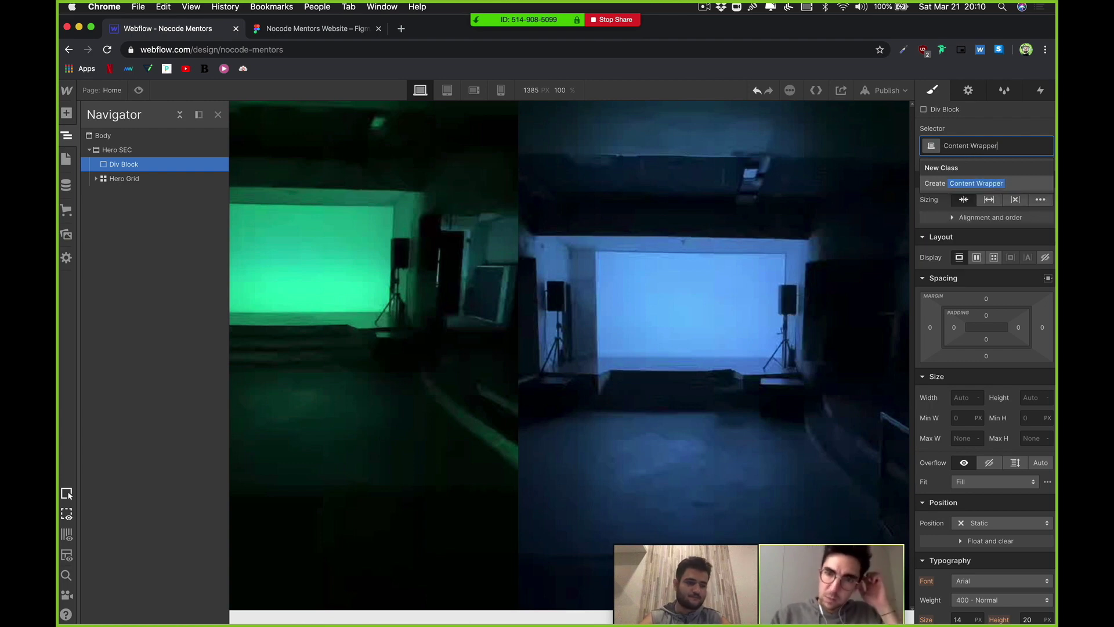
pyautogui.press('Return')
pyautogui.scroll(-3, 977, 319)
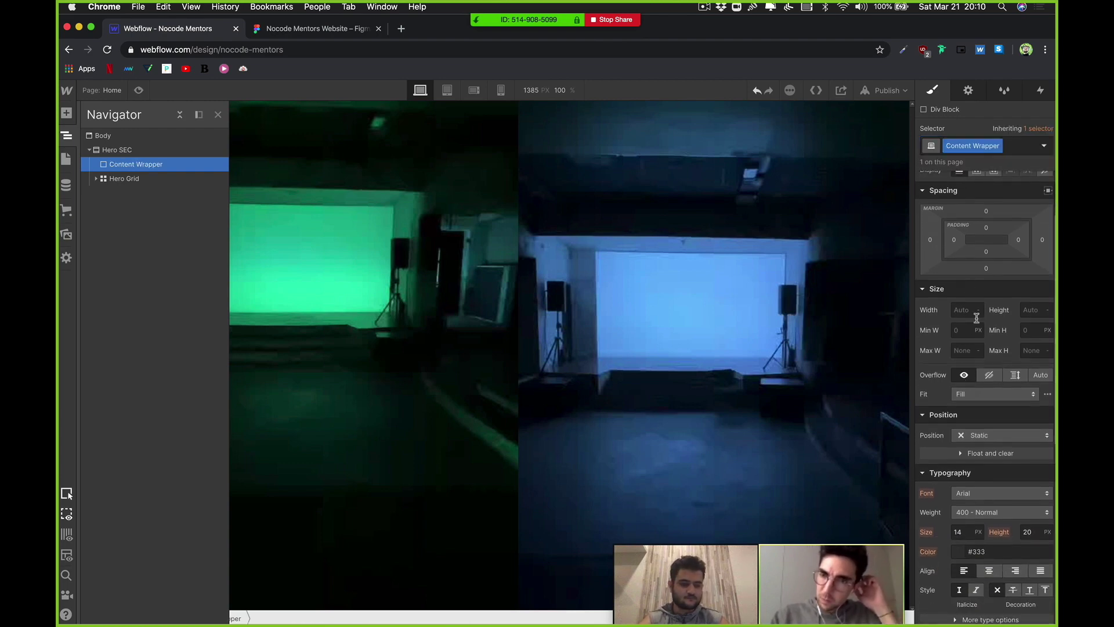
# Step: Set Content Wrapper's position to Absolute, undoing the full-size preset
pyautogui.scroll(-1, 953, 321)
pyautogui.click(993, 405)
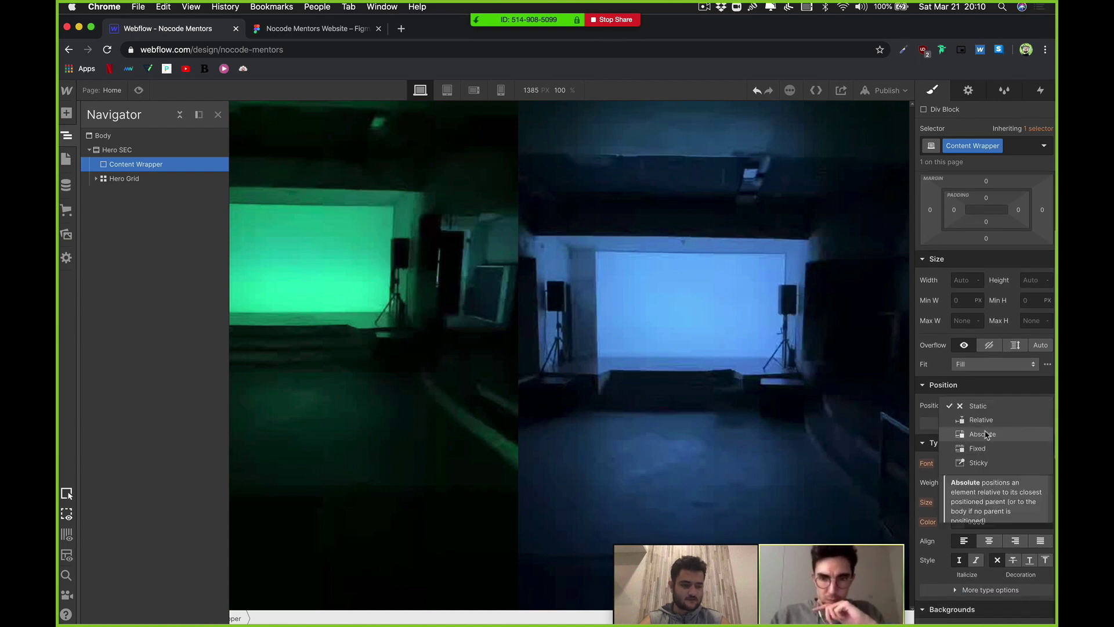
pyautogui.click(986, 435)
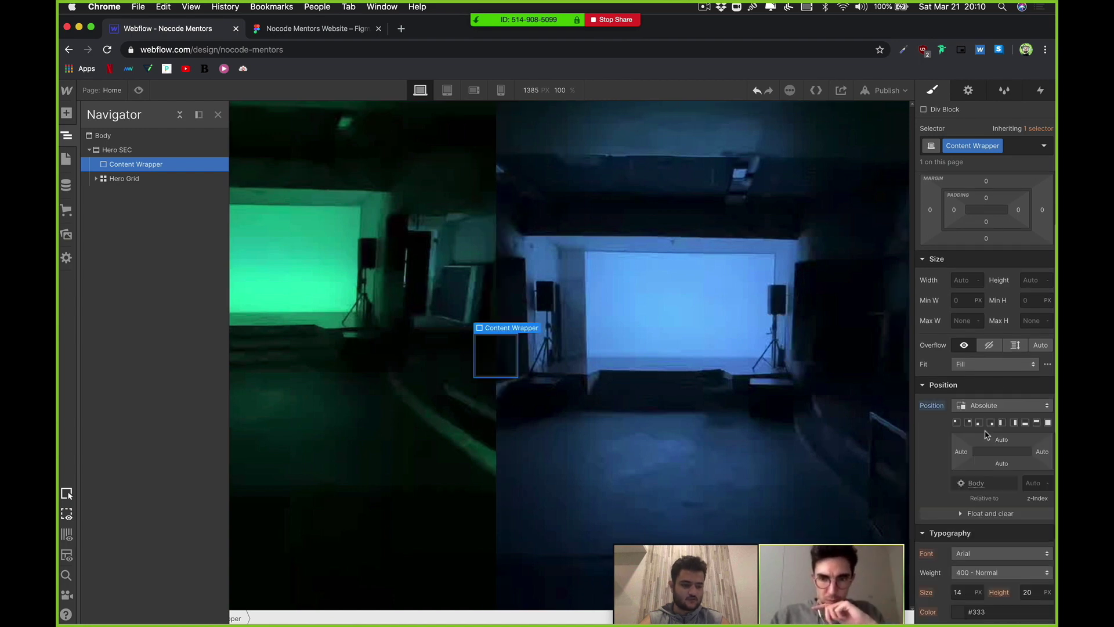
pyautogui.click(1048, 423)
pyautogui.press('super+z')
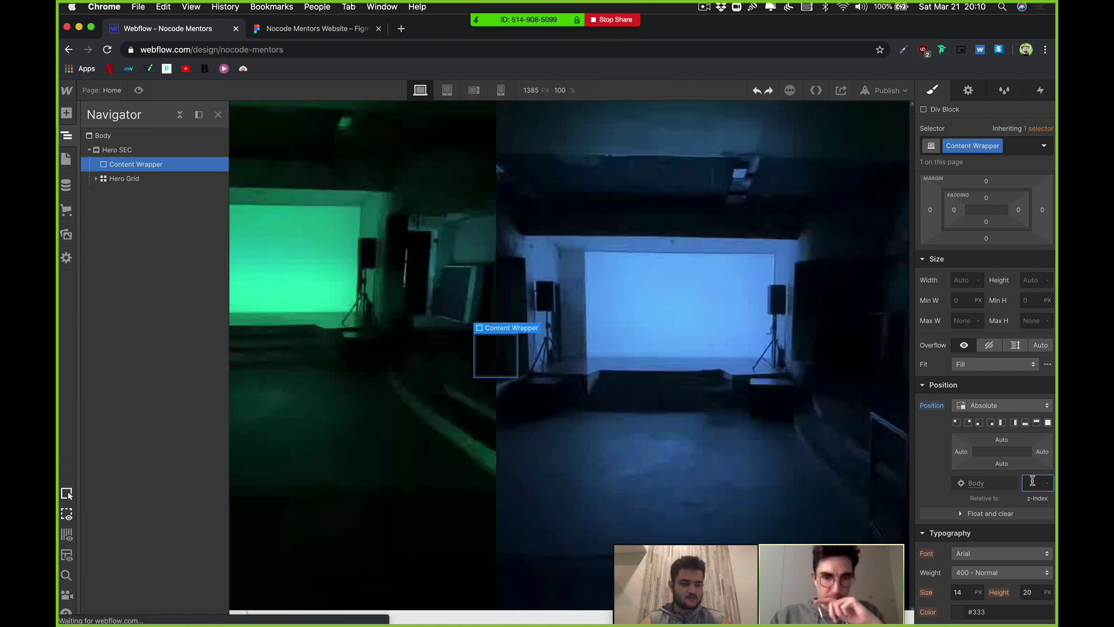
pyautogui.click(495, 359)
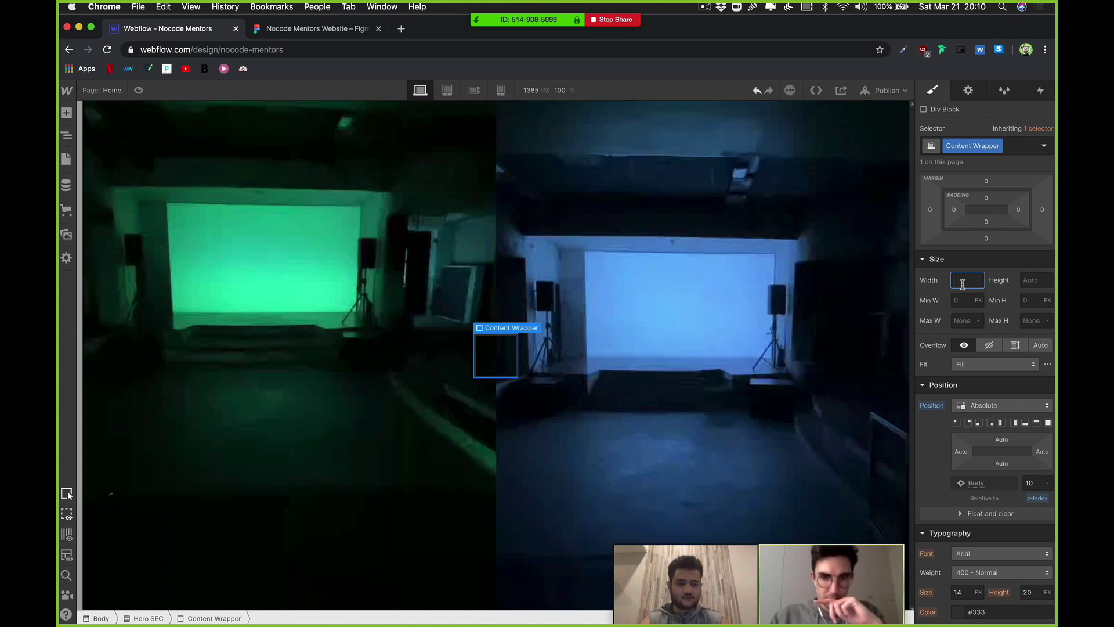
# Step: Size the Content Wrapper box to 600 px wide by 300 px high
pyautogui.write('500')
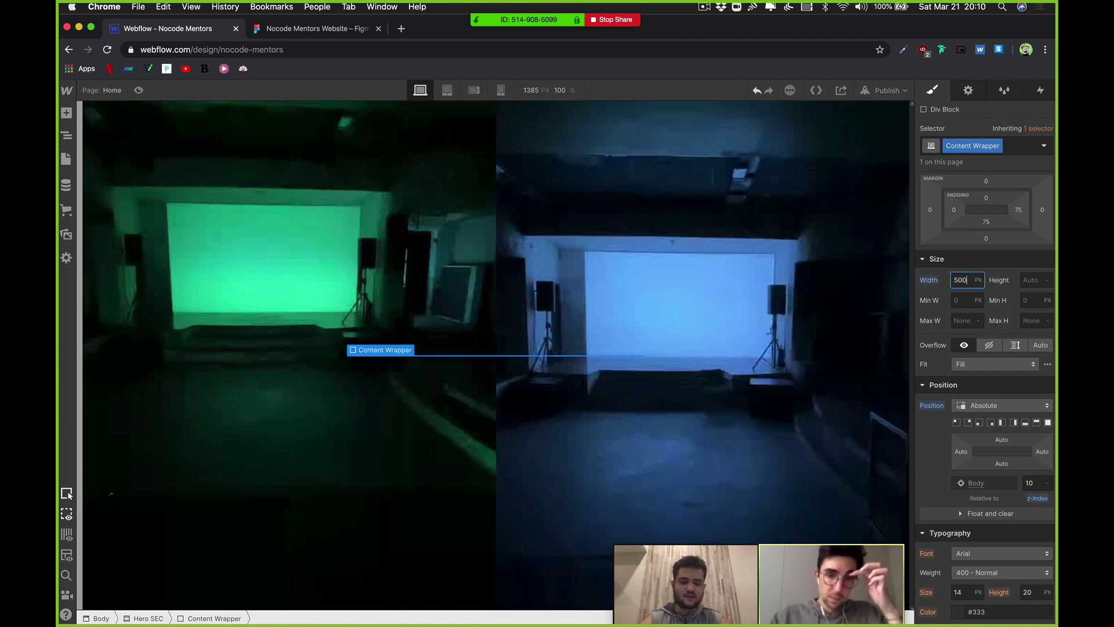
pyautogui.press('Return')
pyautogui.click(1029, 280)
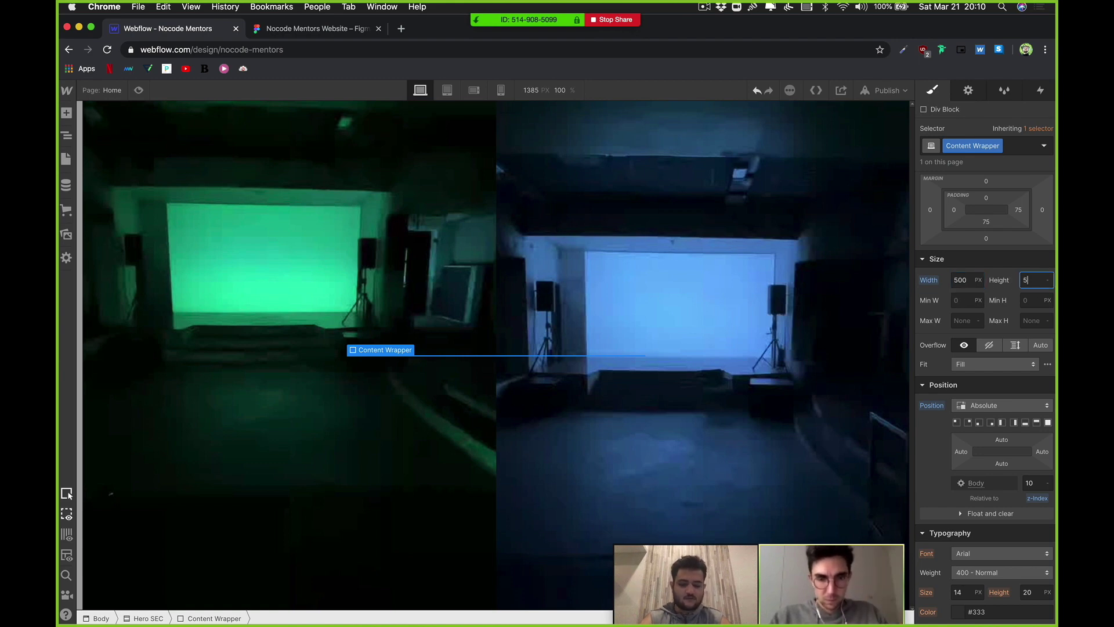
pyautogui.write('500')
pyautogui.press('Return')
pyautogui.doubleClick(967, 279)
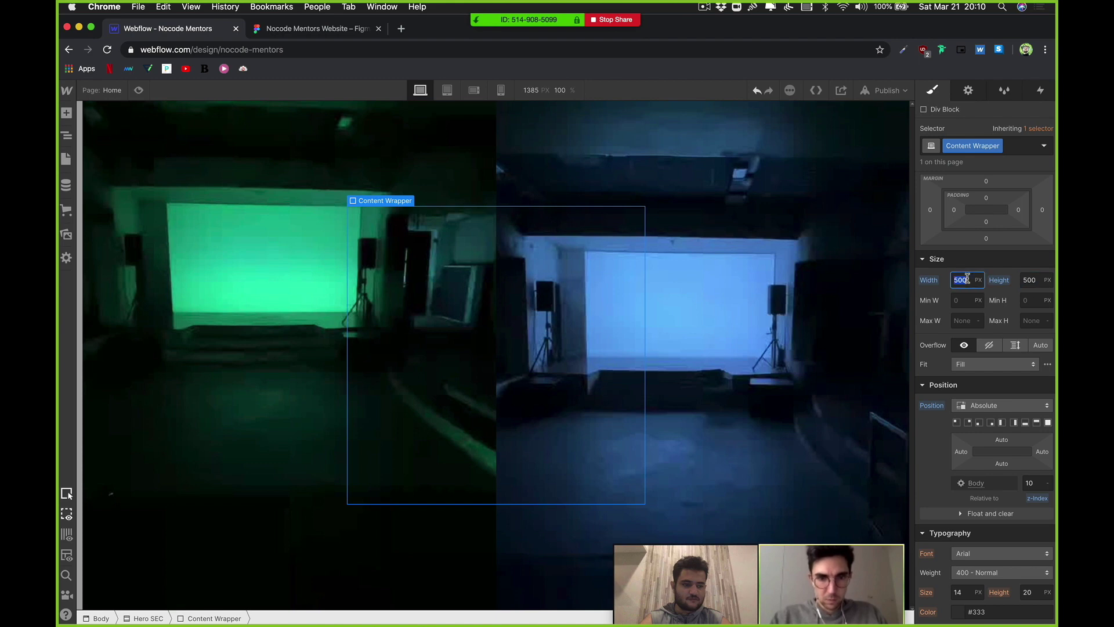
pyautogui.doubleClick(1026, 279)
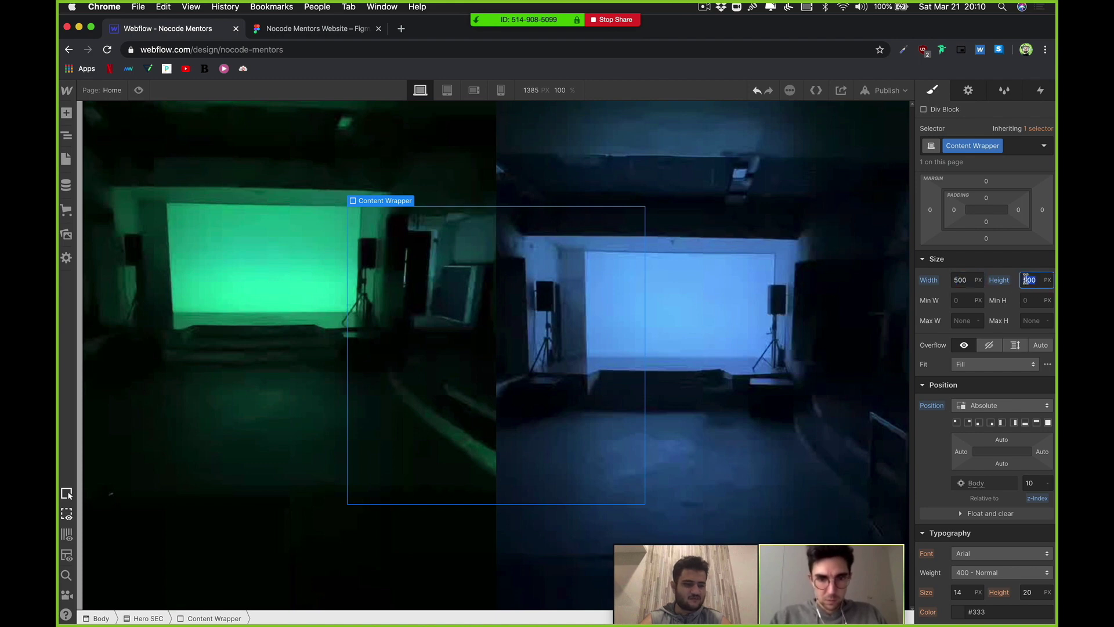
pyautogui.write('300')
pyautogui.press('Return')
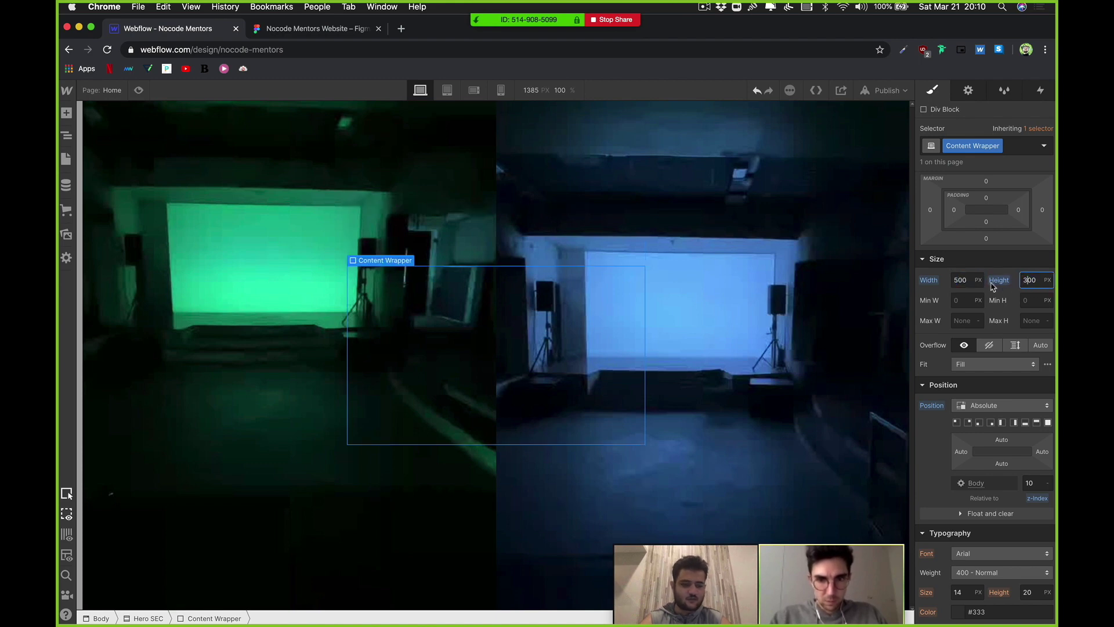
pyautogui.click(960, 278)
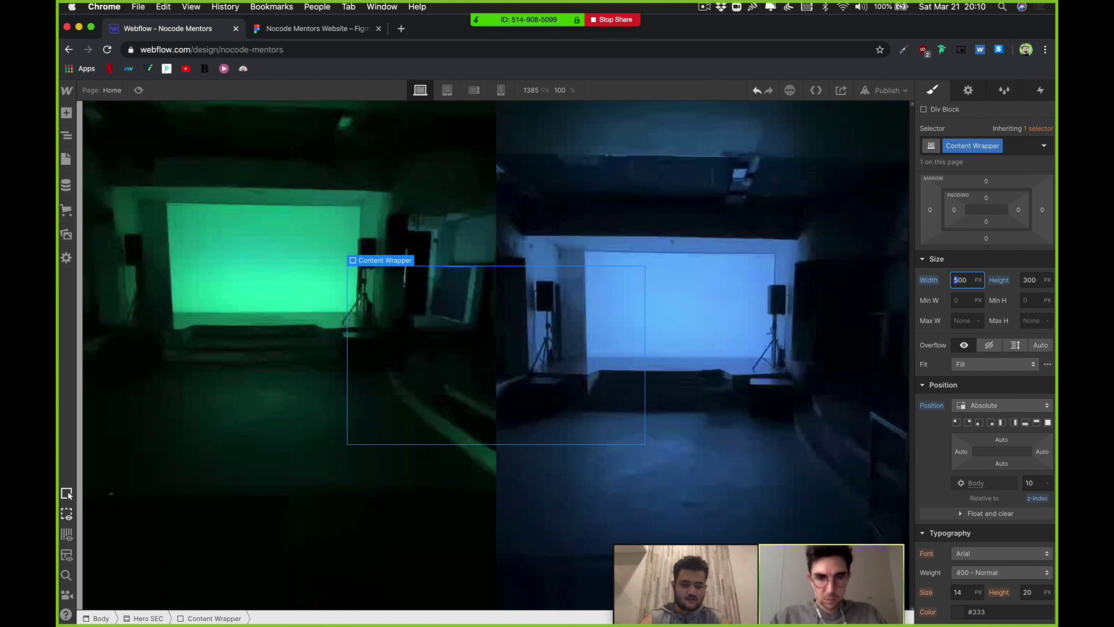
pyautogui.write('6')
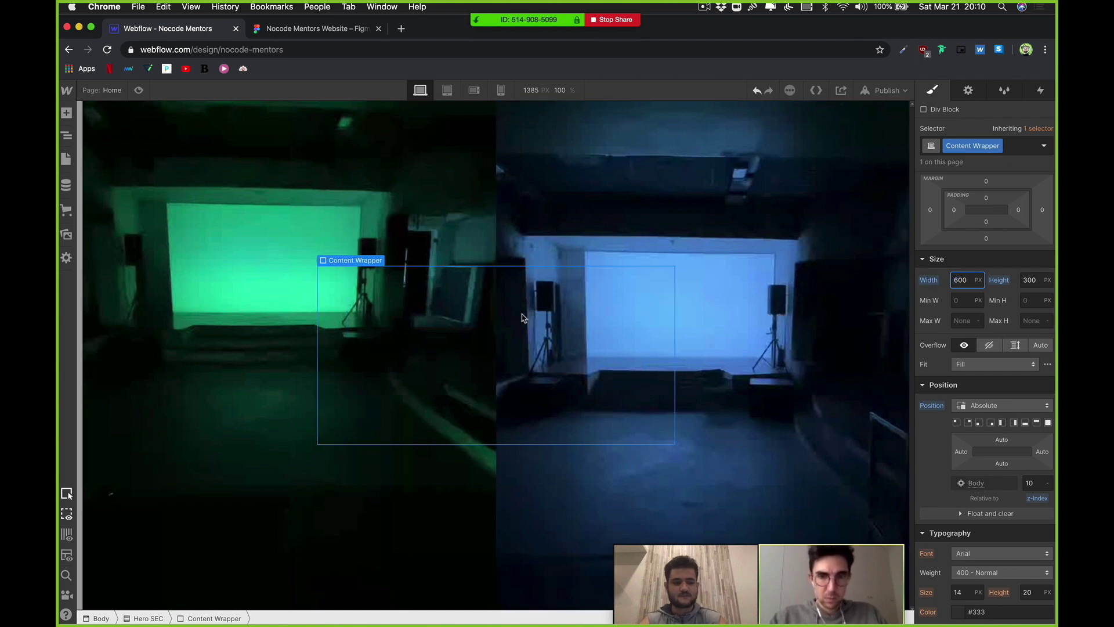
pyautogui.click(740, 305)
pyautogui.click(459, 384)
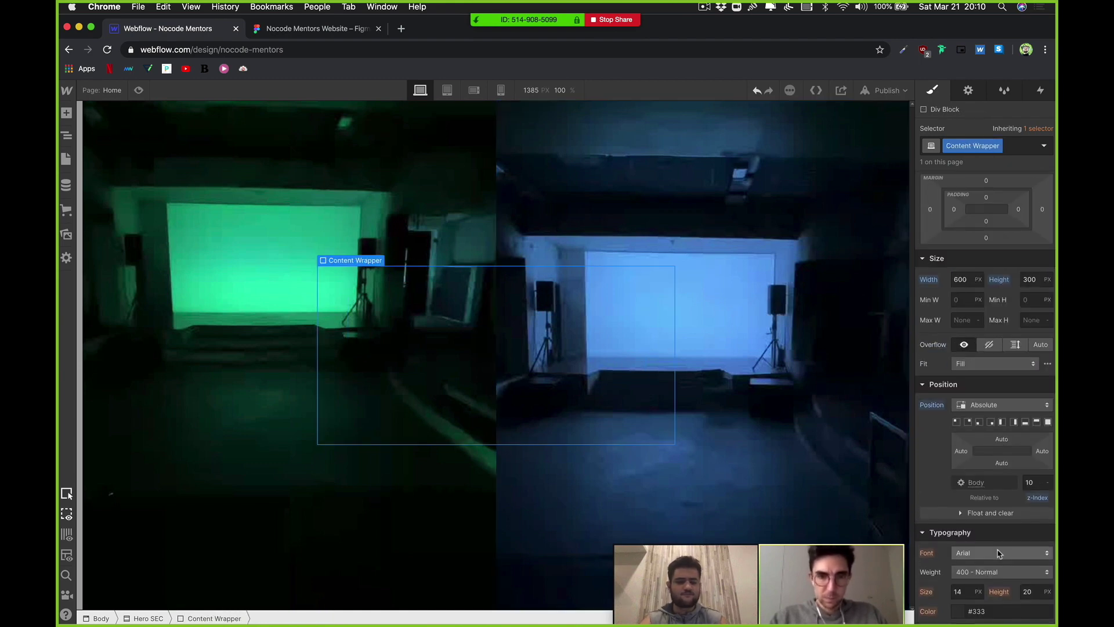
# Step: Give the box a white background and a 10 px border radius
pyautogui.scroll(-5, 967, 362)
pyautogui.click(959, 346)
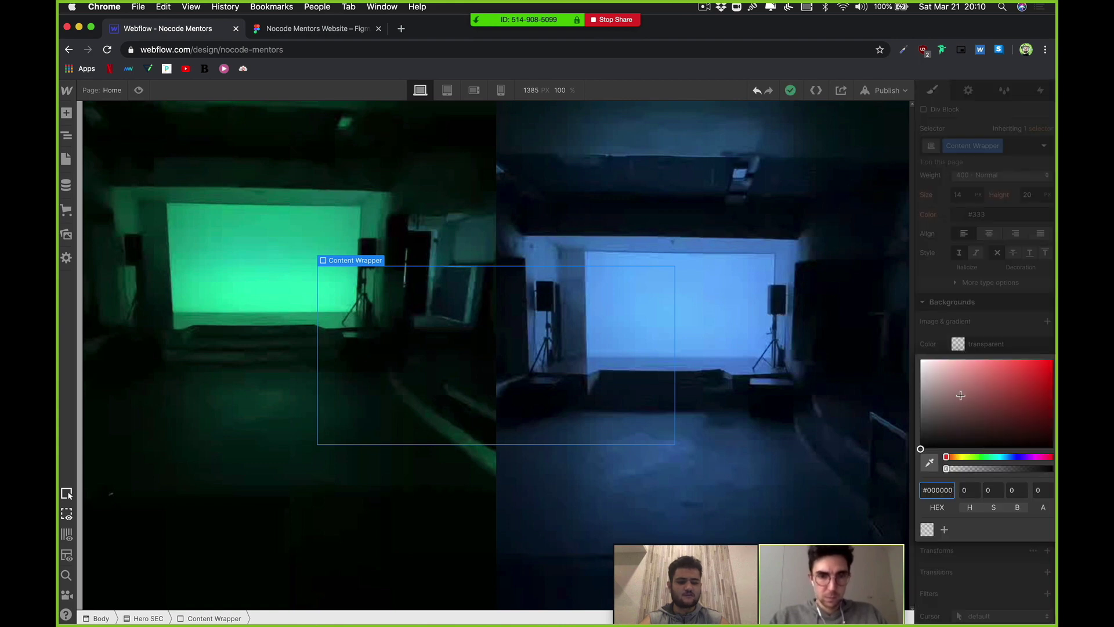
pyautogui.moveTo(961, 395); pyautogui.dragTo(888, 335)
pyautogui.click(958, 344)
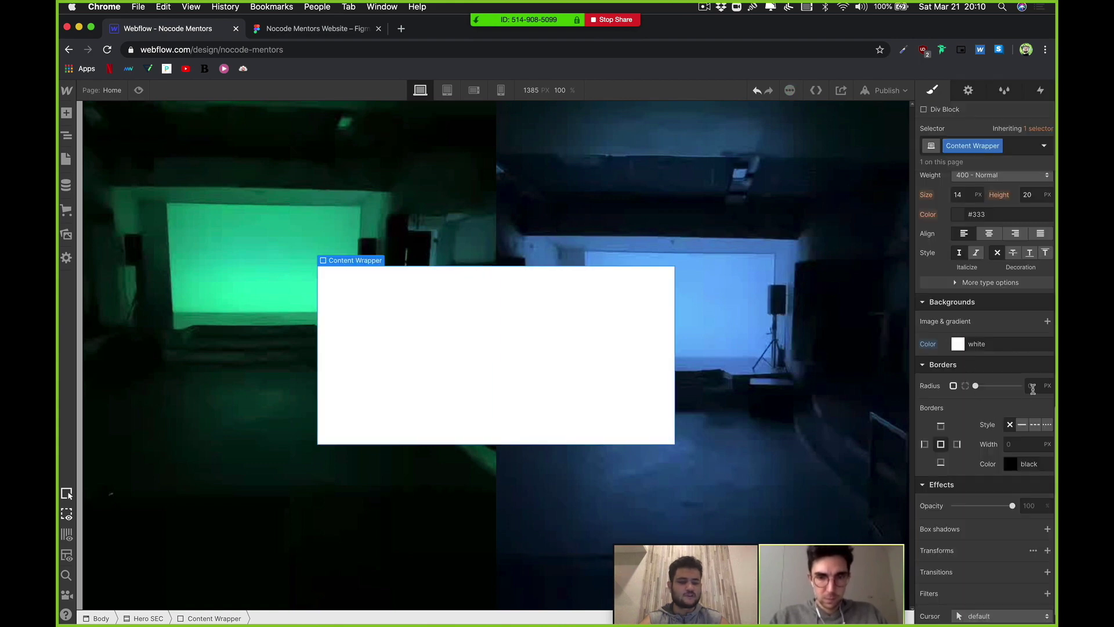
pyautogui.write('10')
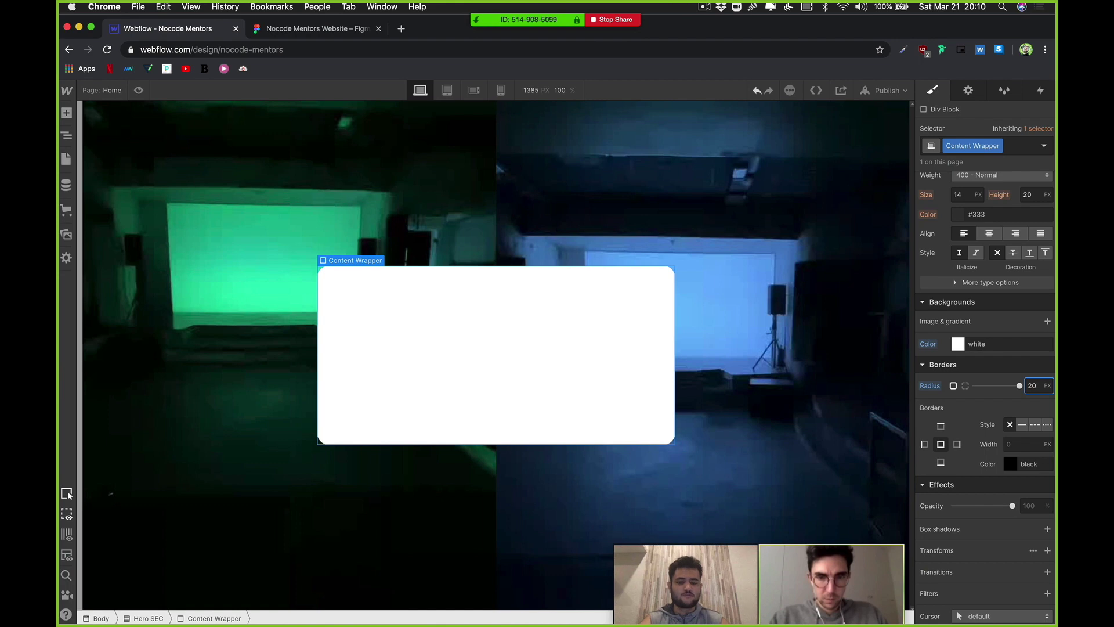
pyautogui.click(636, 428)
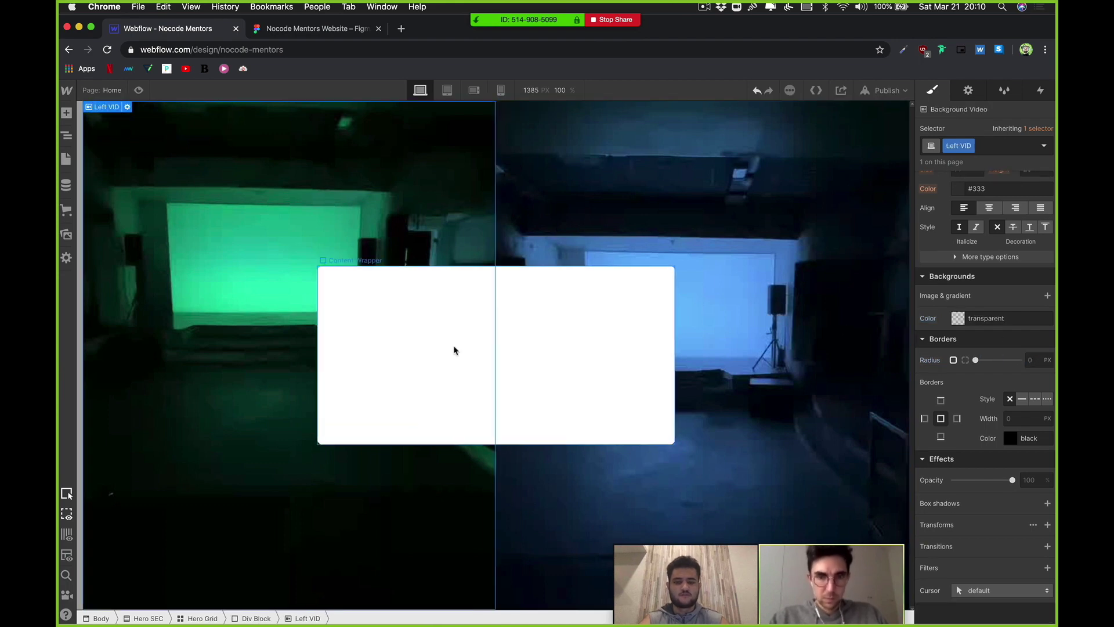
# Step: Set the white background's opacity to 90%
pyautogui.click(984, 343)
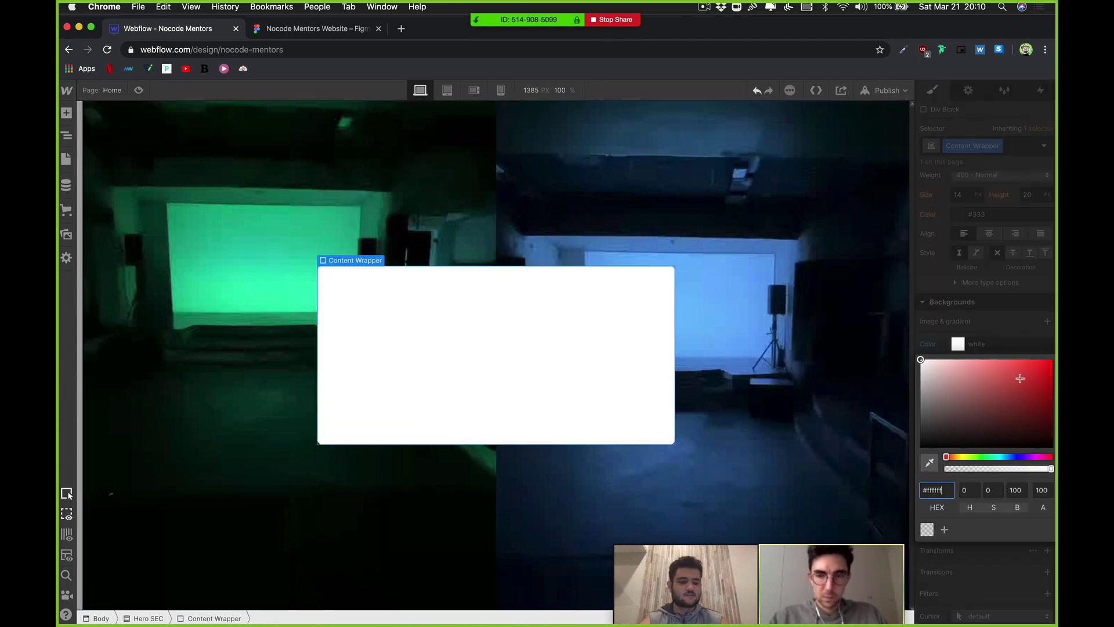
pyautogui.click(1042, 490)
pyautogui.write('90')
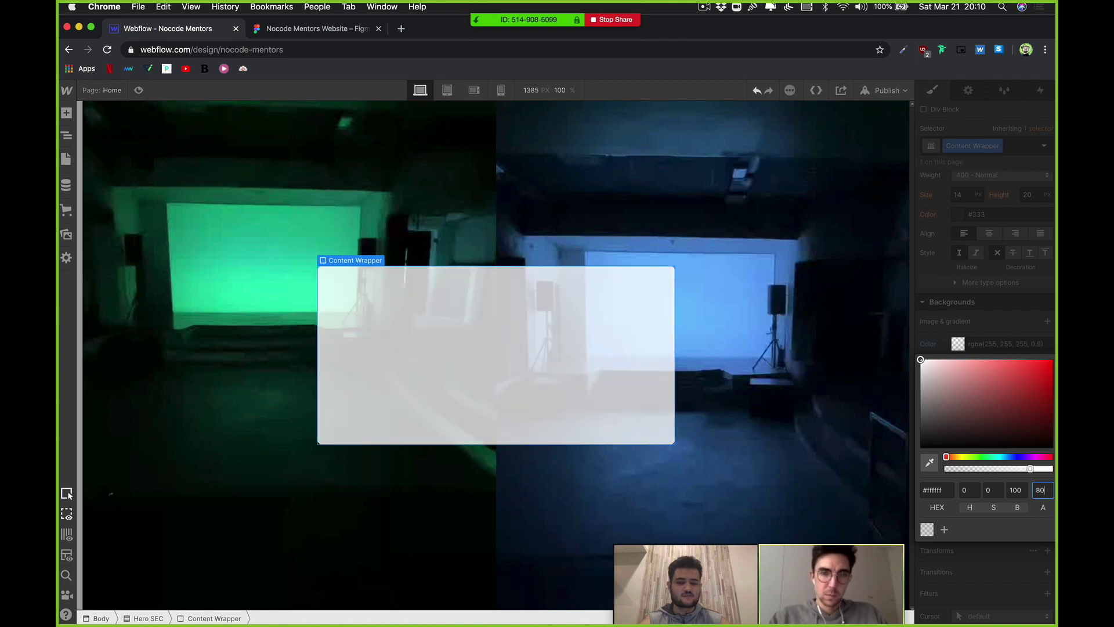
pyautogui.press('Return')
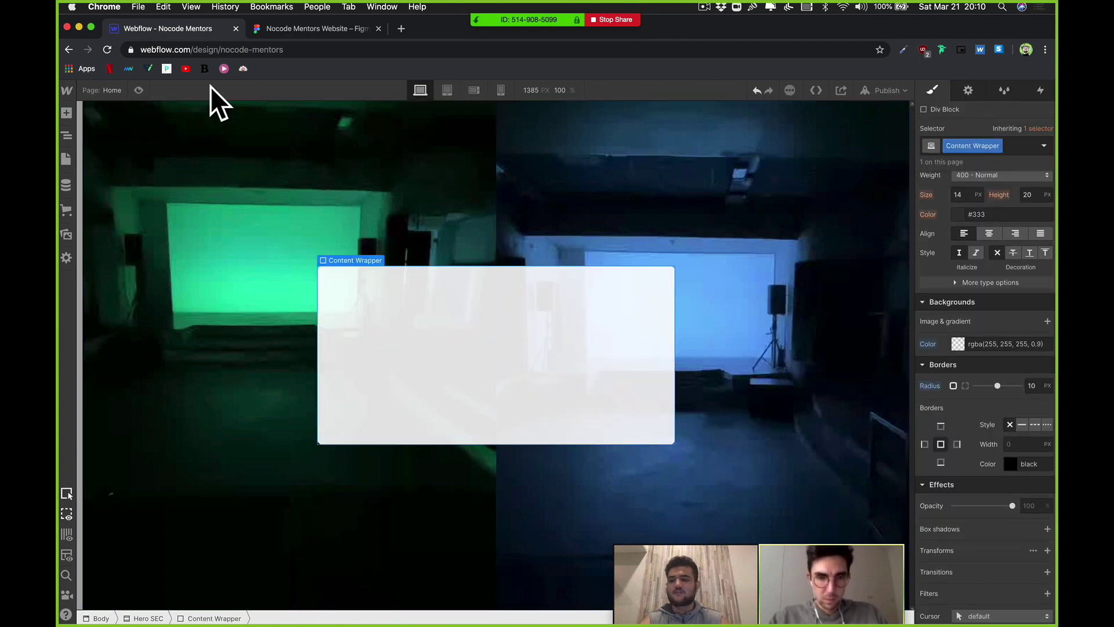
# Step: Open the Frosted Glass project from the Webflow dashboard in a new tab beside the designer
pyautogui.rightClick(196, 33)
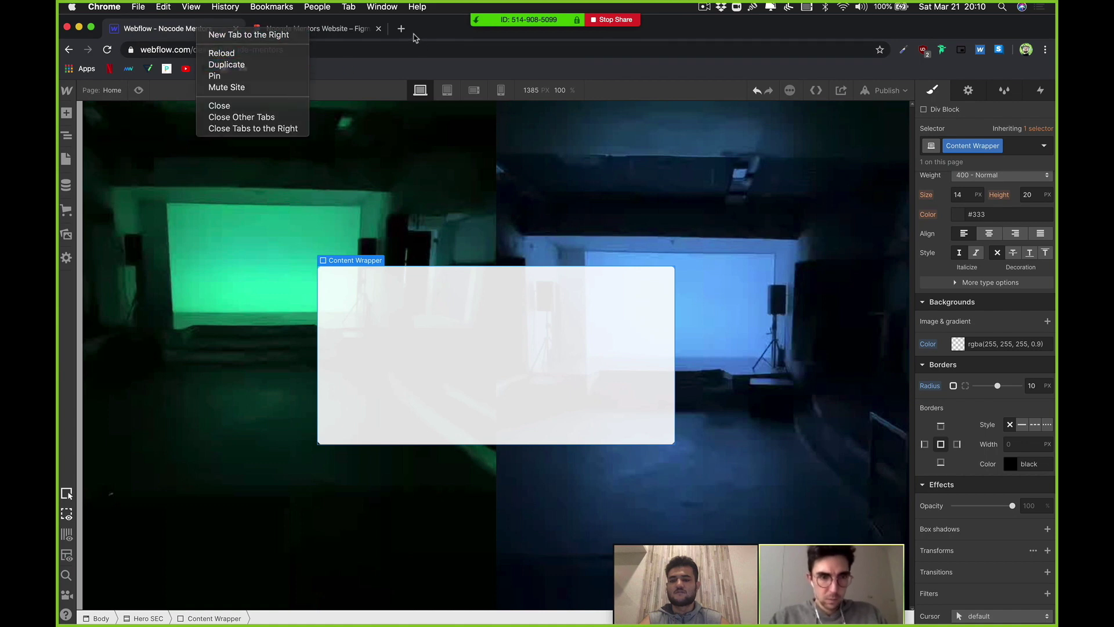
pyautogui.click(244, 35)
pyautogui.write('webf')
pyautogui.press('Return')
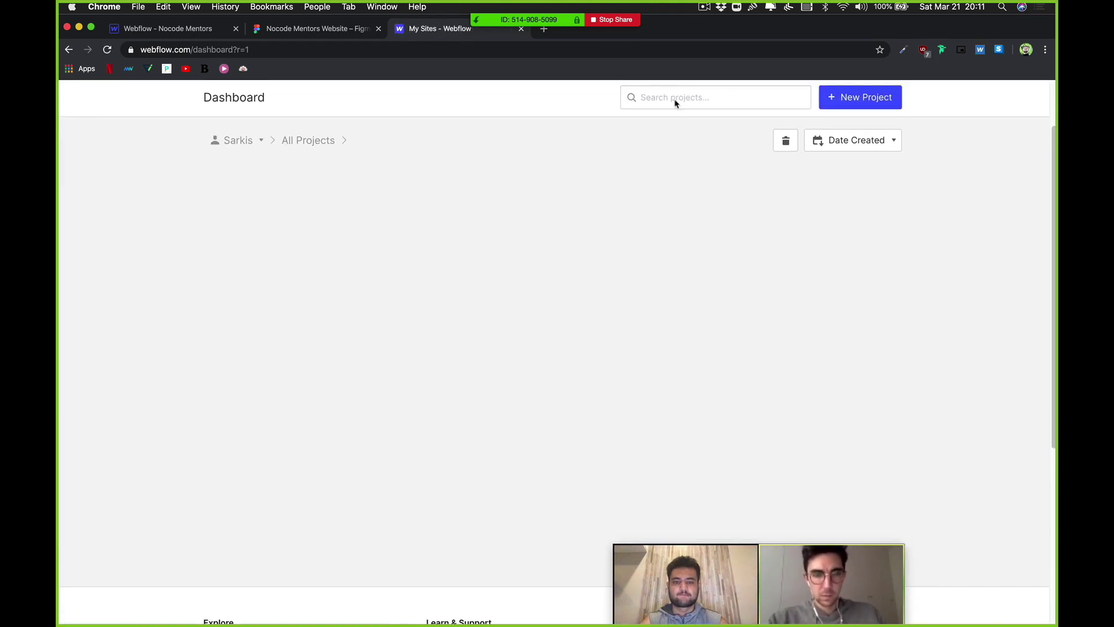
pyautogui.click(678, 99)
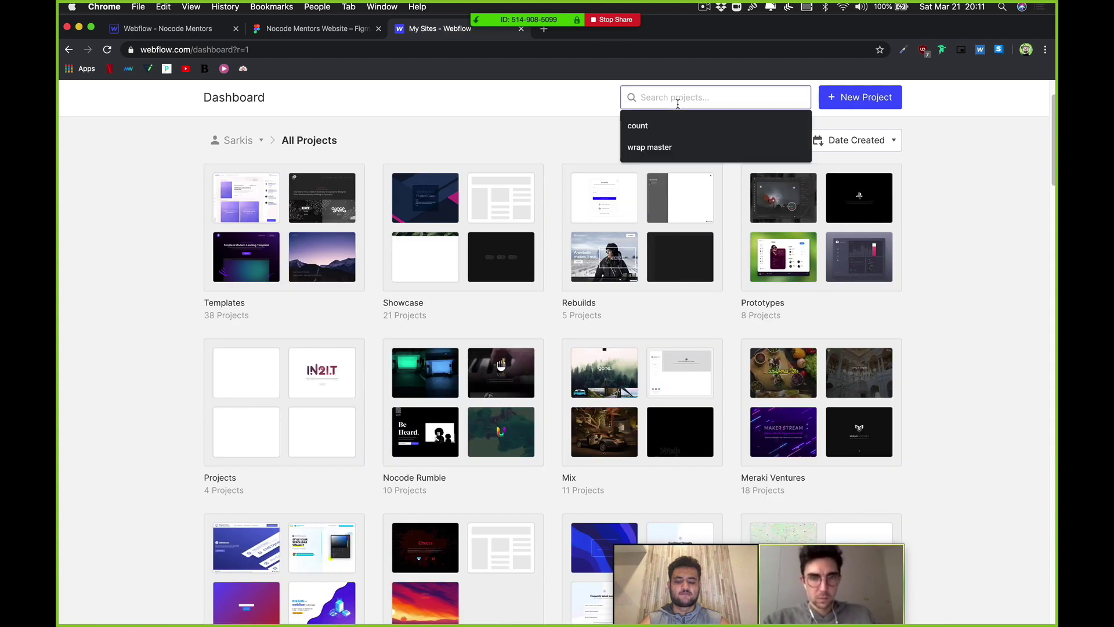
pyautogui.write('frost')
pyautogui.click(284, 217)
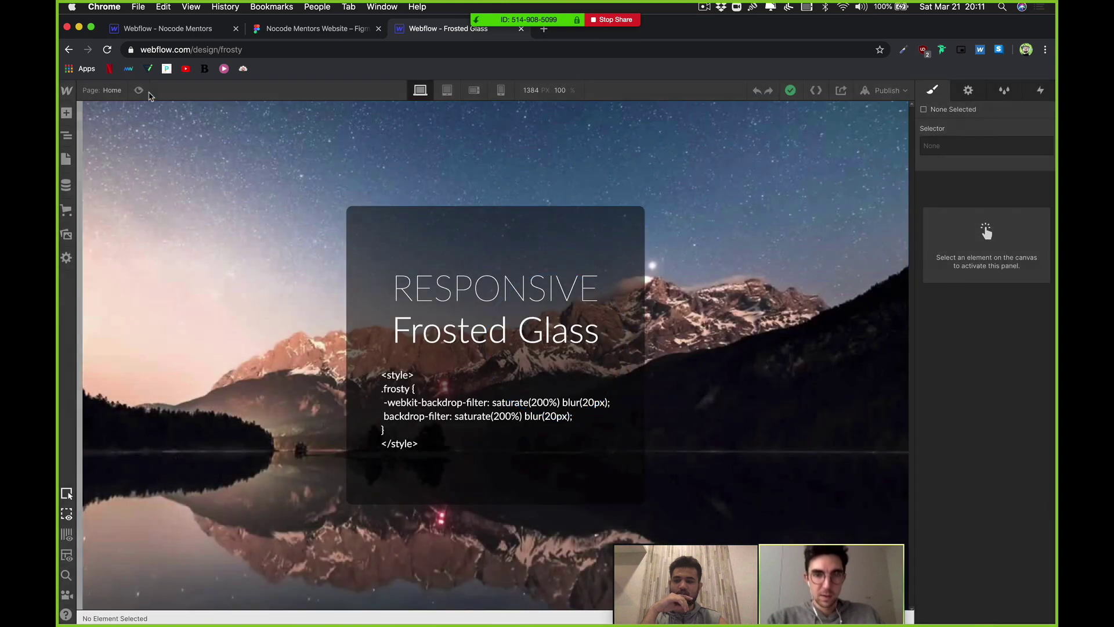
pyautogui.click(872, 92)
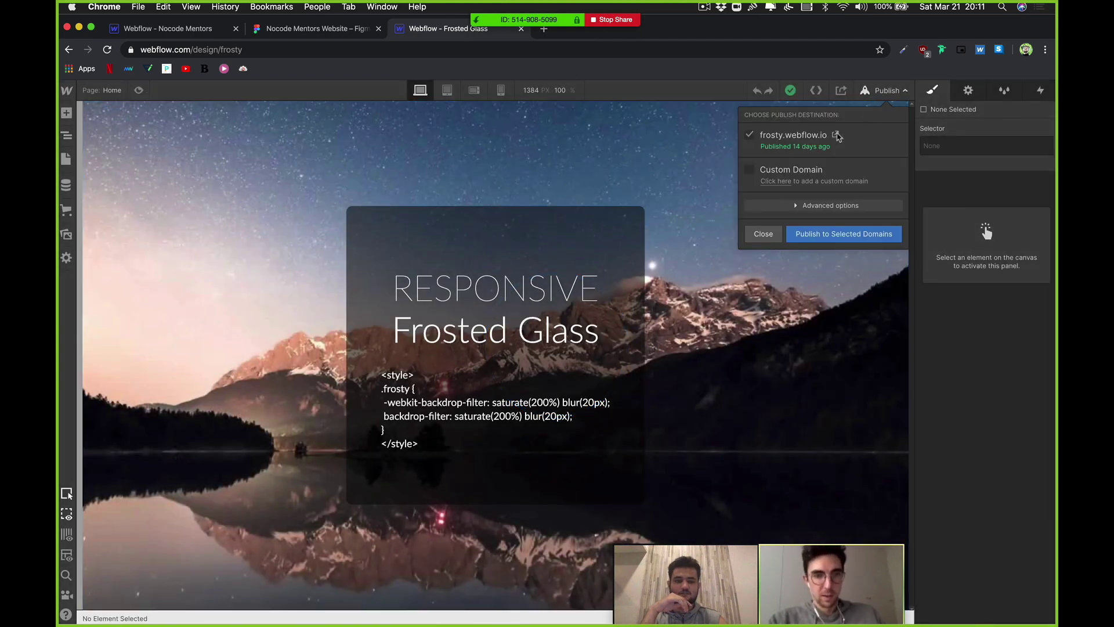
pyautogui.click(836, 136)
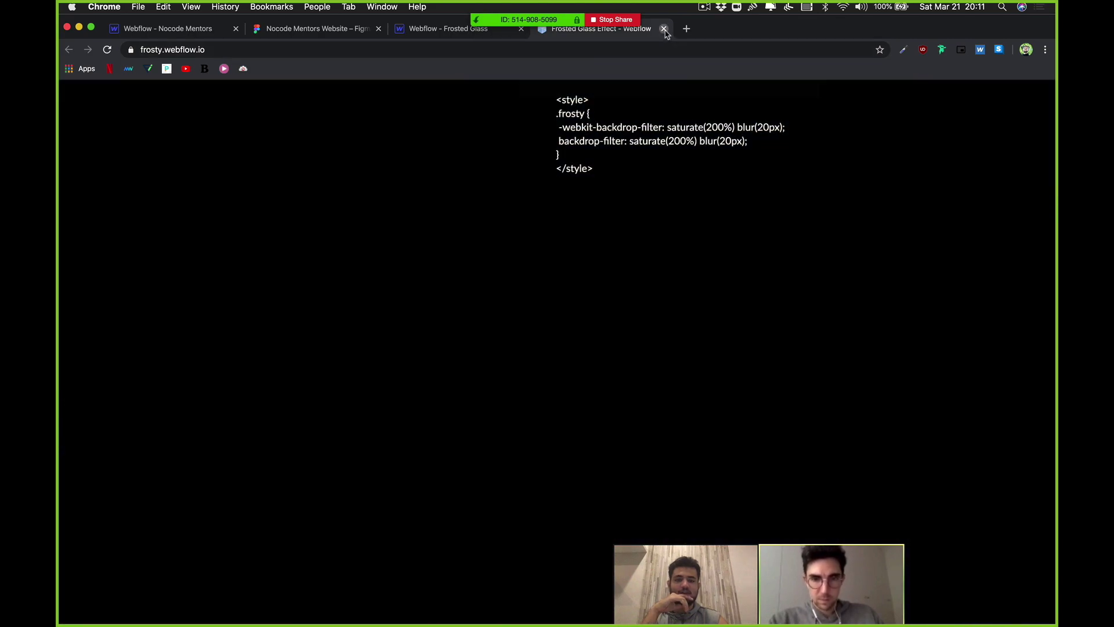
pyautogui.click(664, 29)
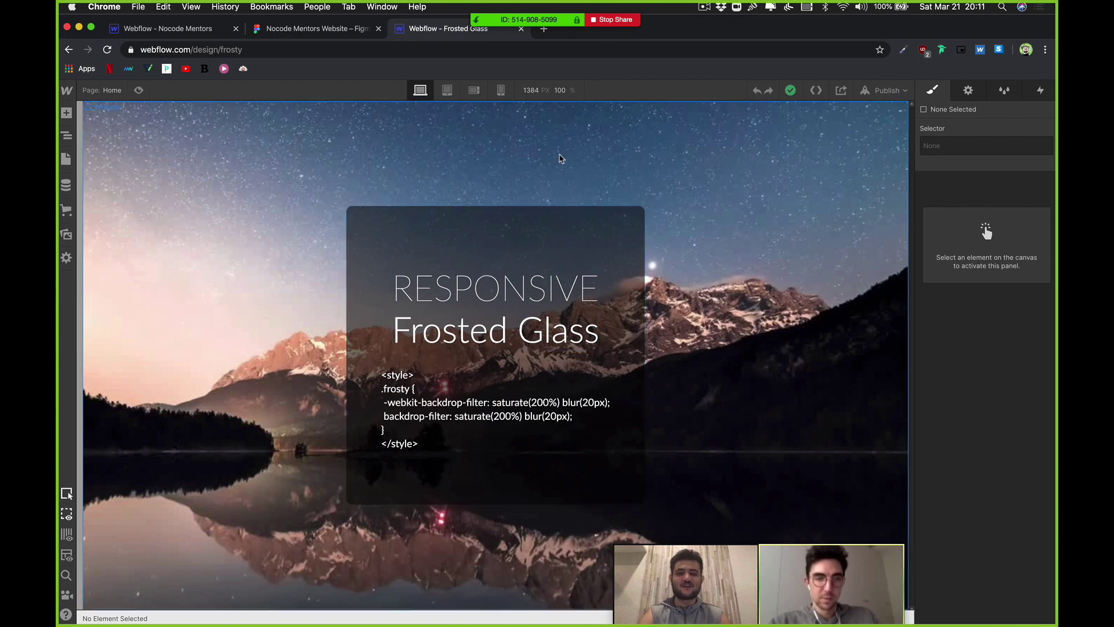
pyautogui.click(544, 29)
pyautogui.write('codecrumb')
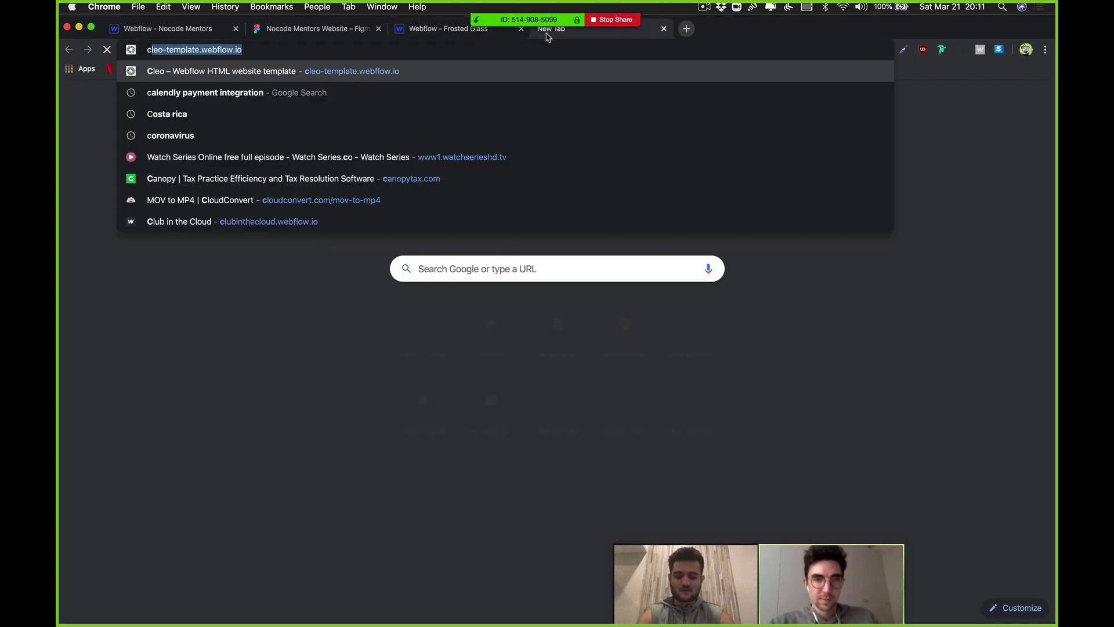
pyautogui.write('s.co')
pyautogui.press('Return')
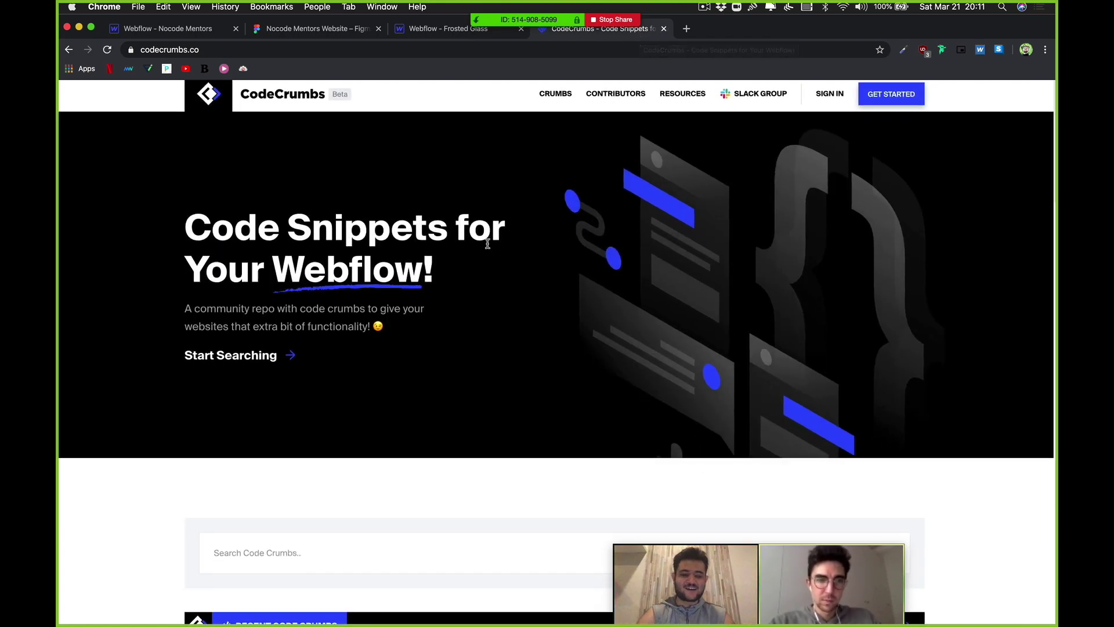
pyautogui.scroll(-5, 487, 241)
pyautogui.scroll(-10, 481, 247)
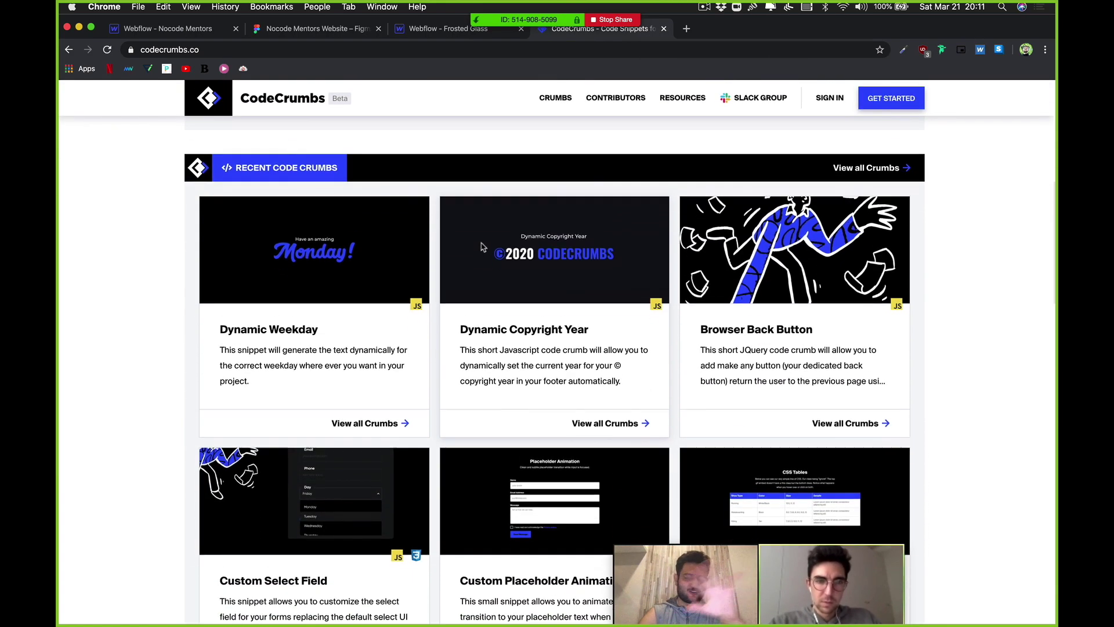
pyautogui.scroll(-8, 720, 286)
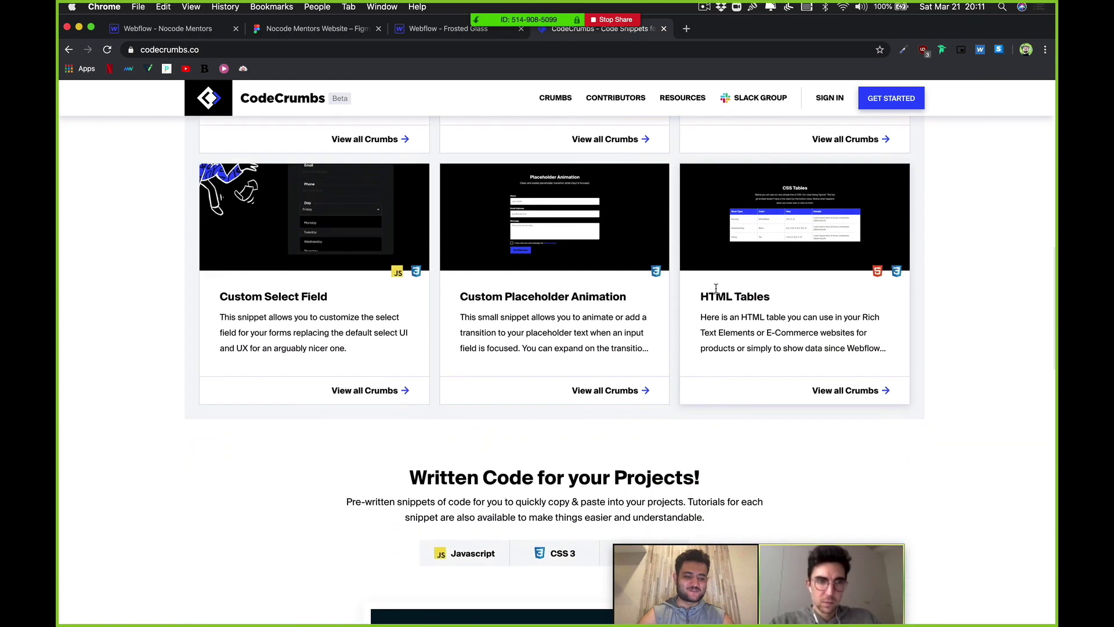
pyautogui.scroll(4, 666, 300)
pyautogui.scroll(4, 666, 300)
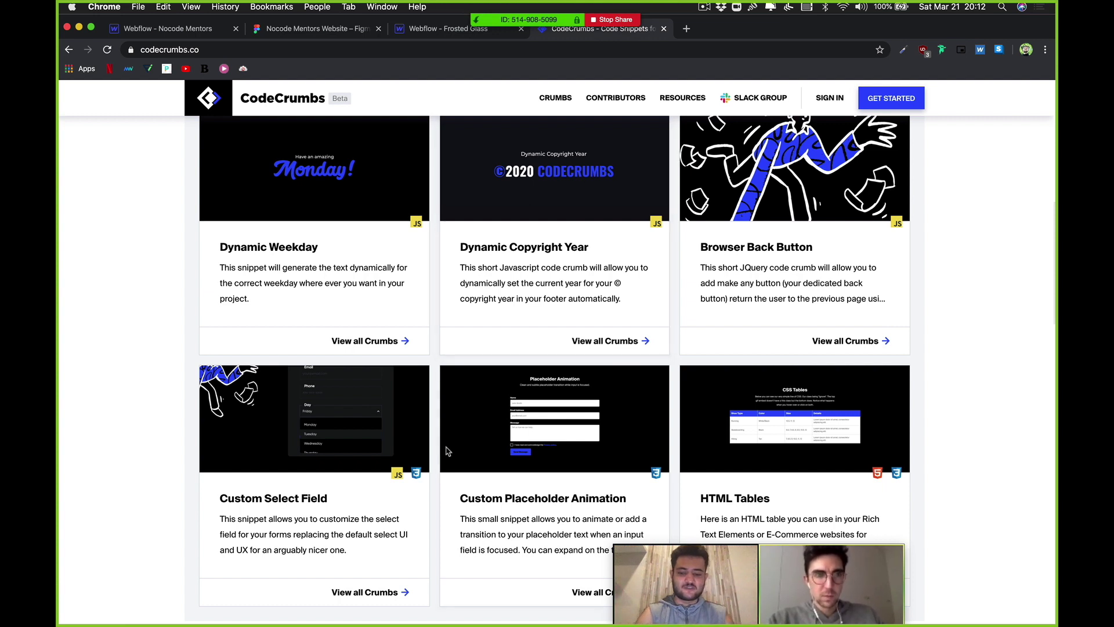
pyautogui.scroll(2, 447, 455)
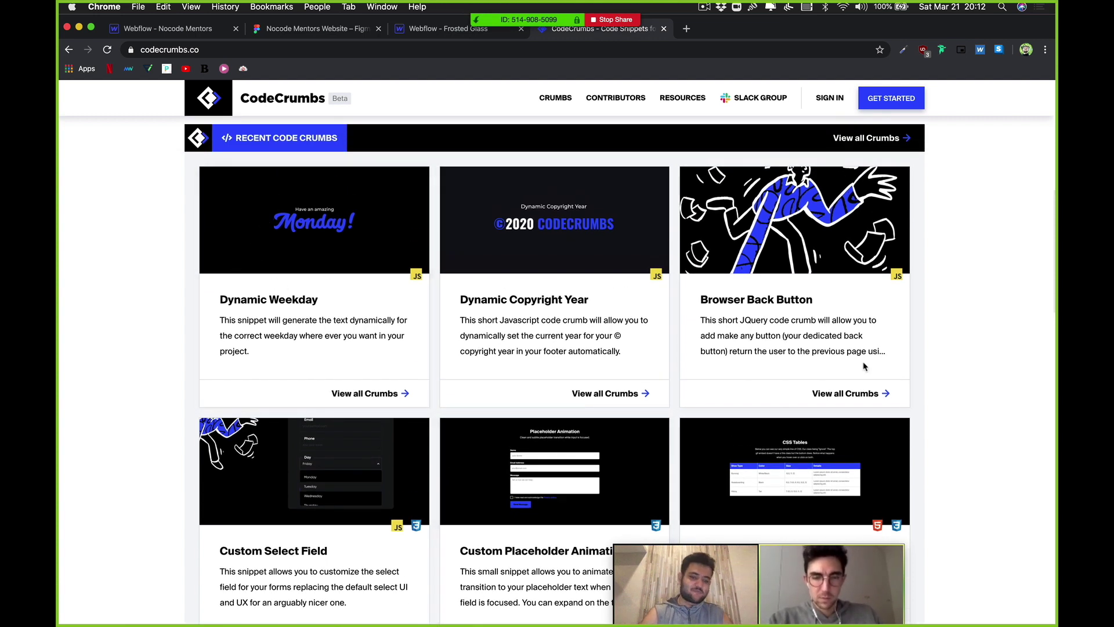
pyautogui.scroll(10, 645, 331)
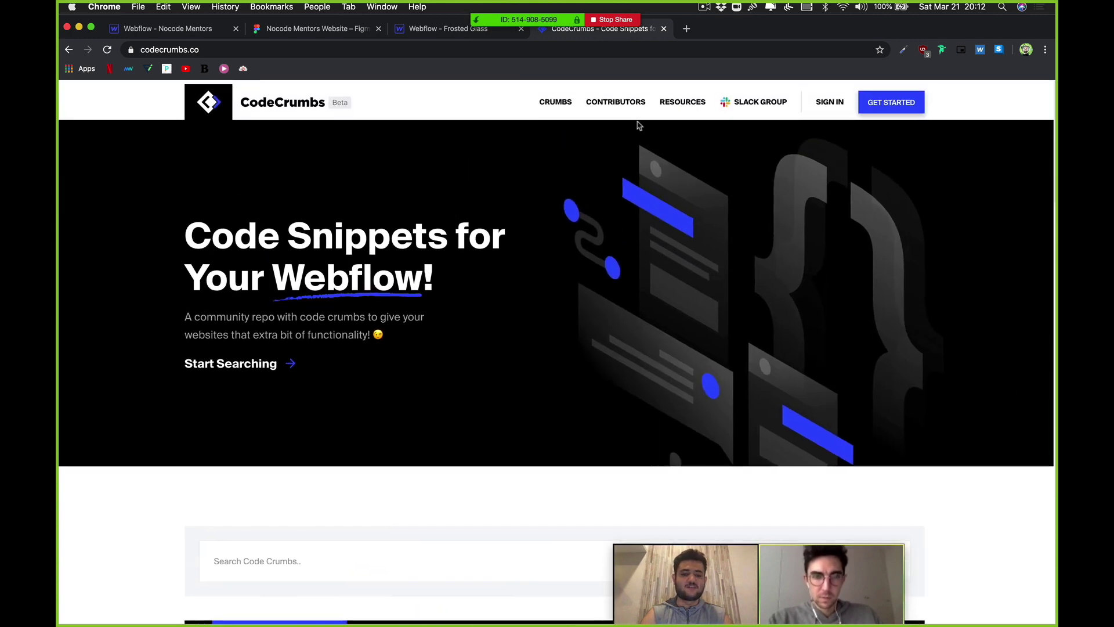
pyautogui.click(664, 28)
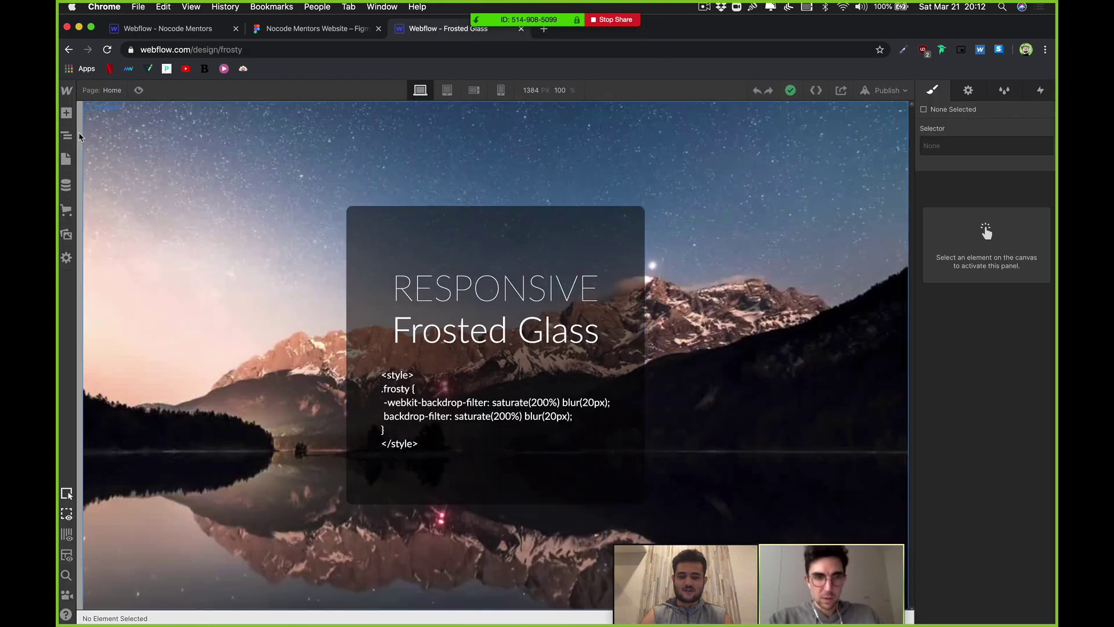
# Step: Copy the frosted-glass CSS from the Frosted Glass Home page's head custom code
pyautogui.click(66, 158)
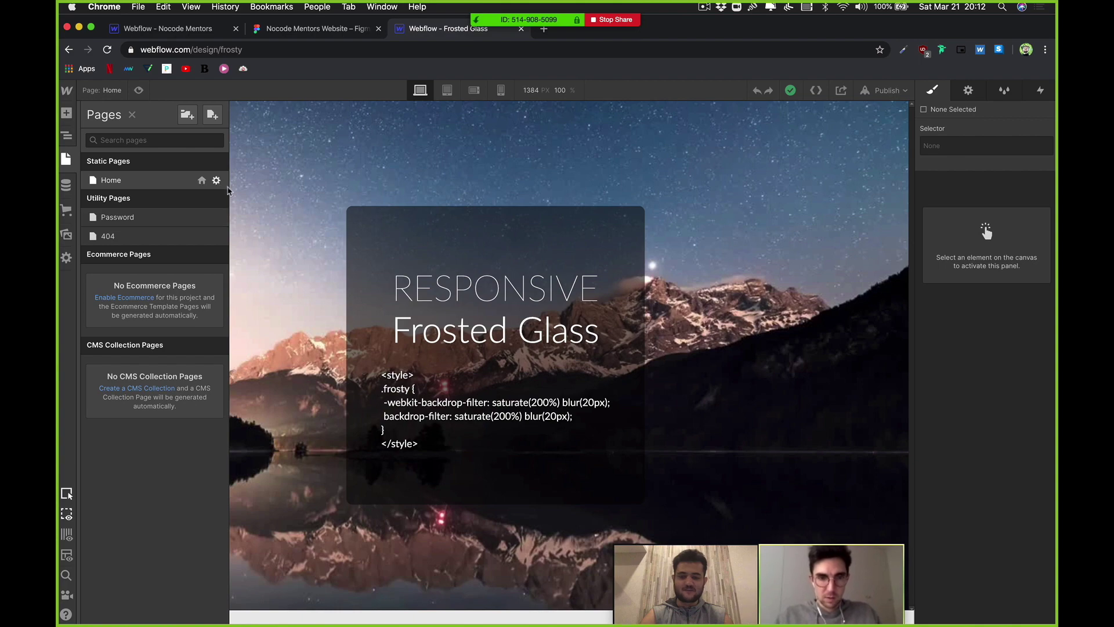
pyautogui.scroll(-10, 398, 357)
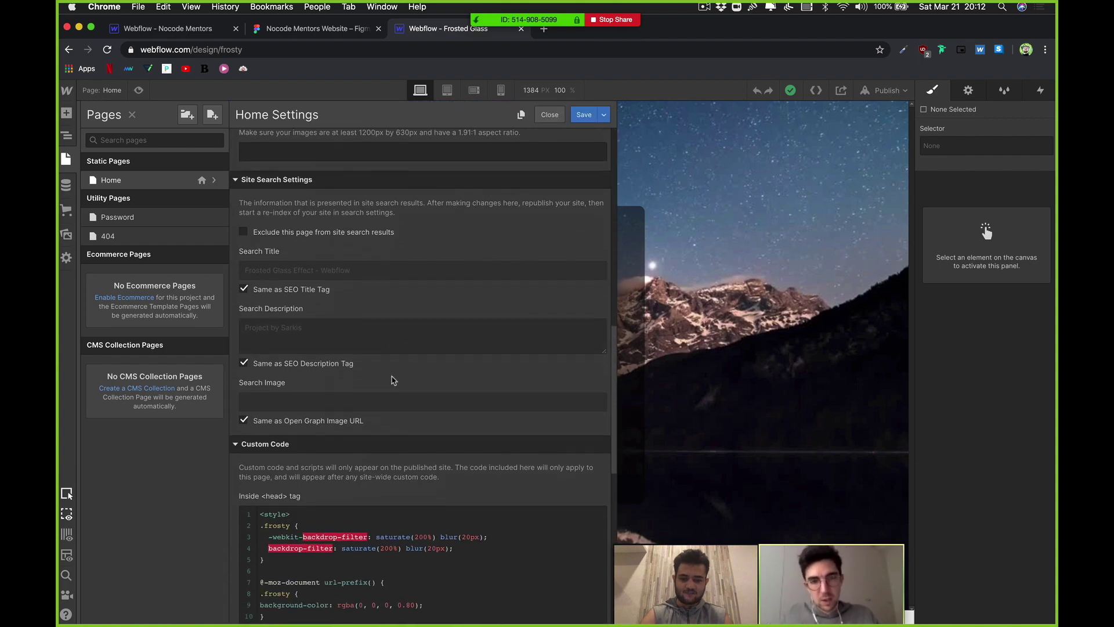
pyautogui.click(399, 511)
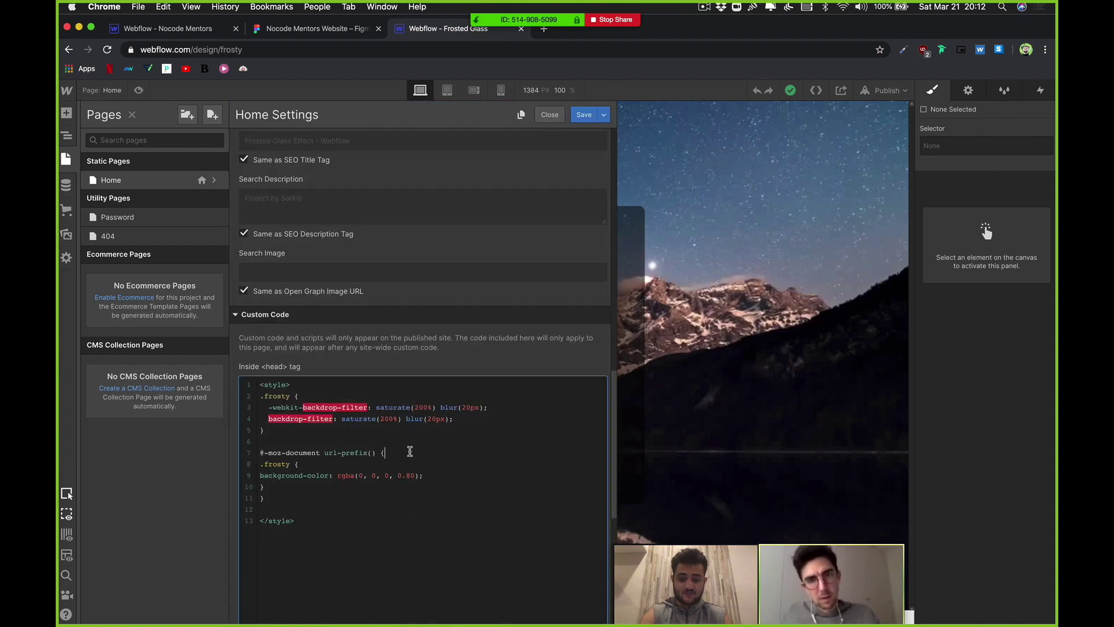
pyautogui.press('Return')
pyautogui.hotkey('ctrl', 'a')
pyautogui.press('super+c')
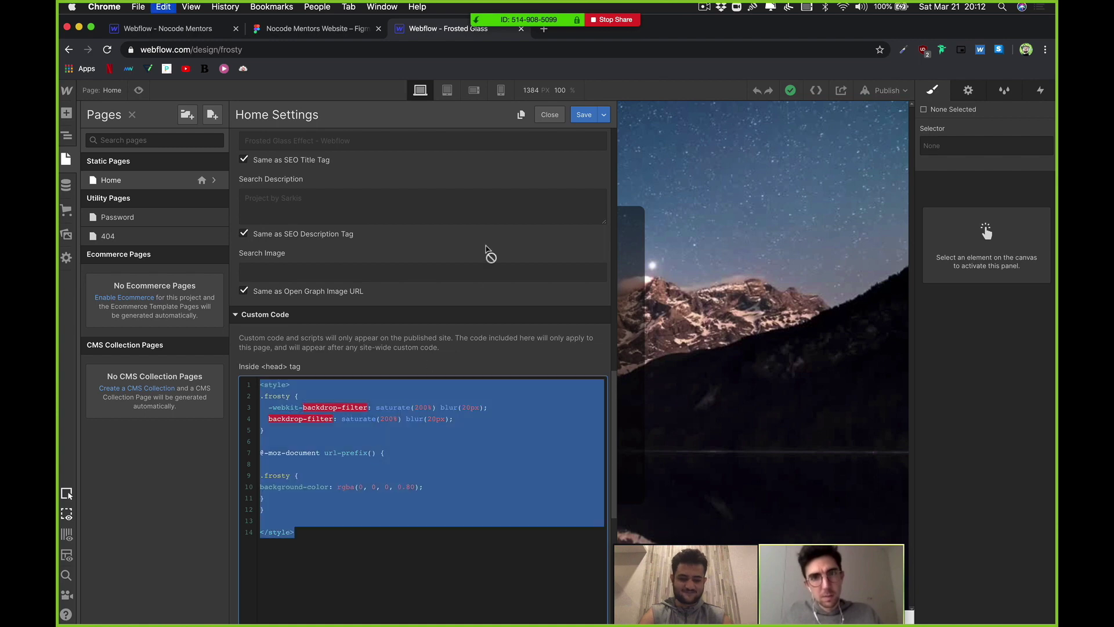
pyautogui.click(550, 115)
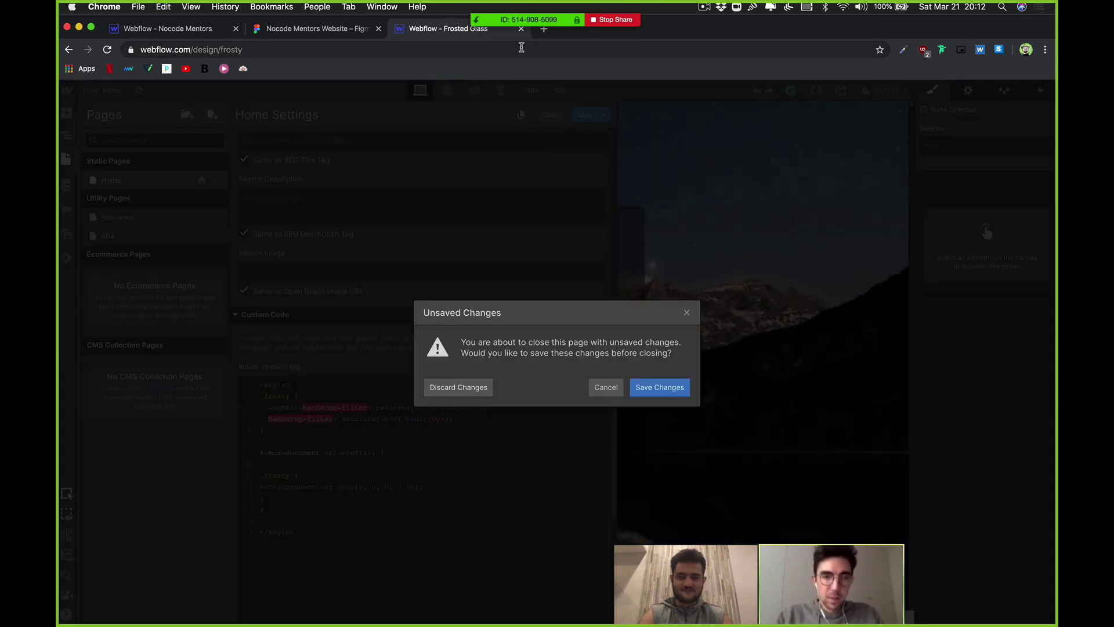
pyautogui.click(606, 387)
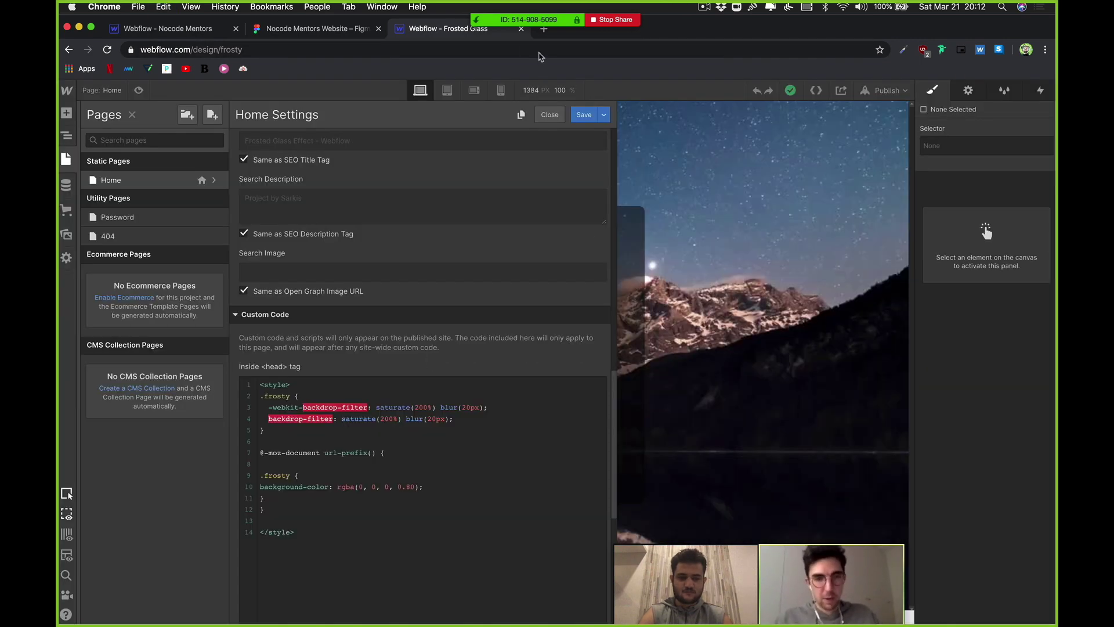
pyautogui.click(521, 29)
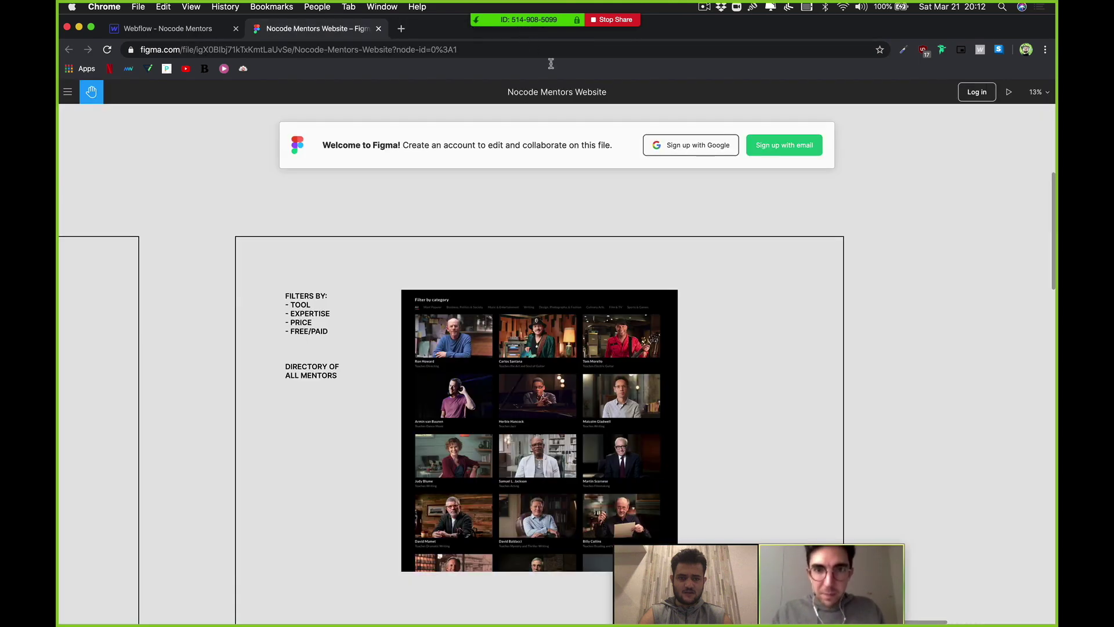
# Step: Paste the CSS into the Nocode Mentors Home page's Inside <head> tag code and close settings
pyautogui.click(190, 34)
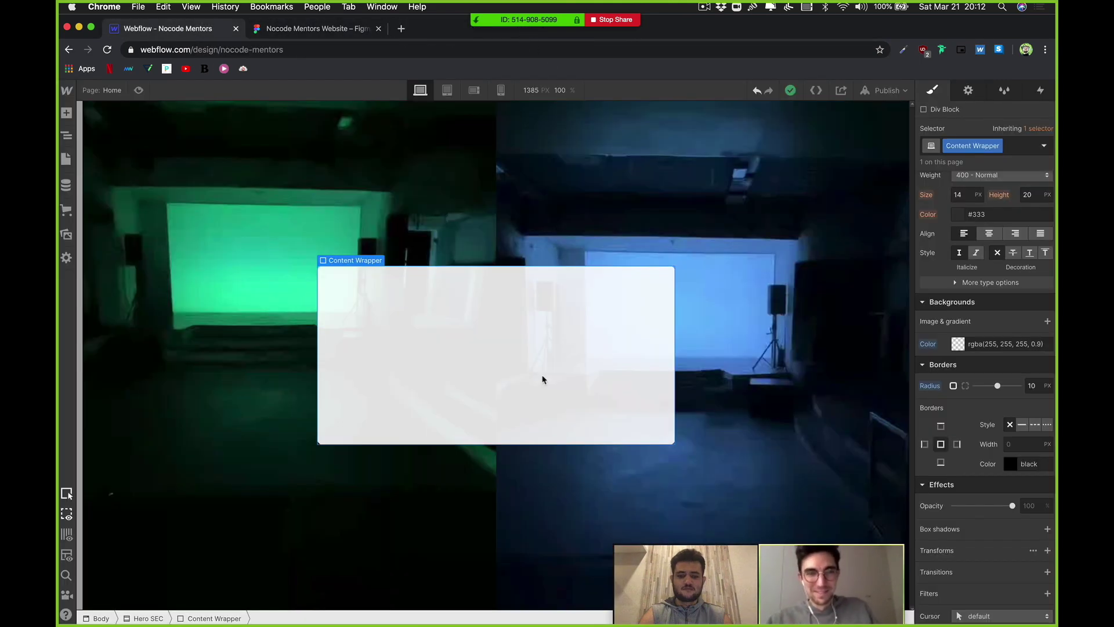
pyautogui.click(66, 159)
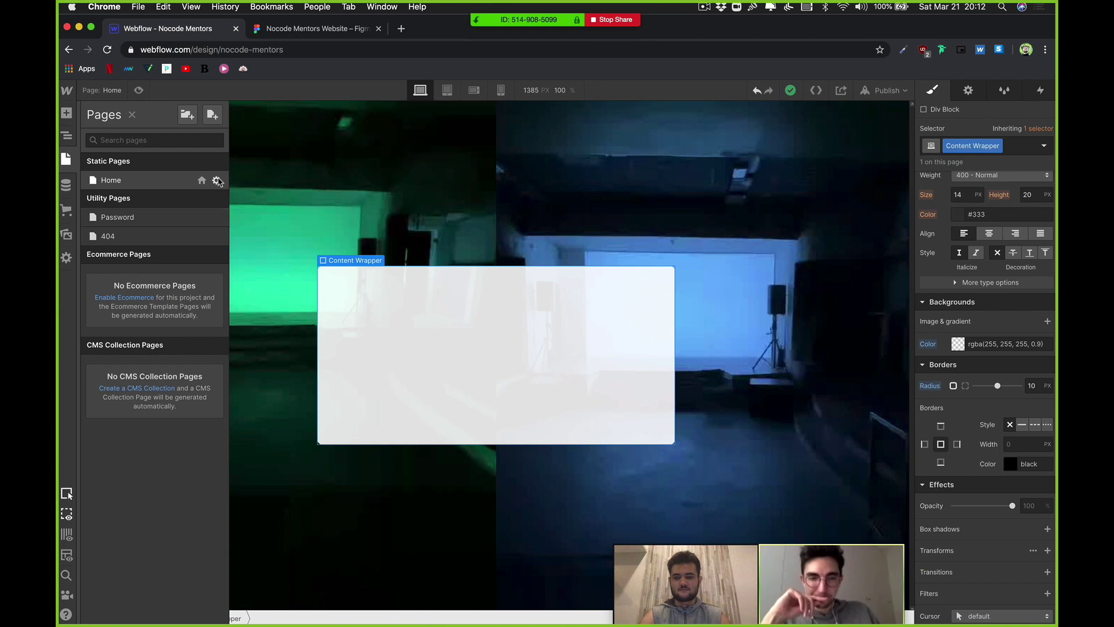
pyautogui.scroll(-10, 458, 371)
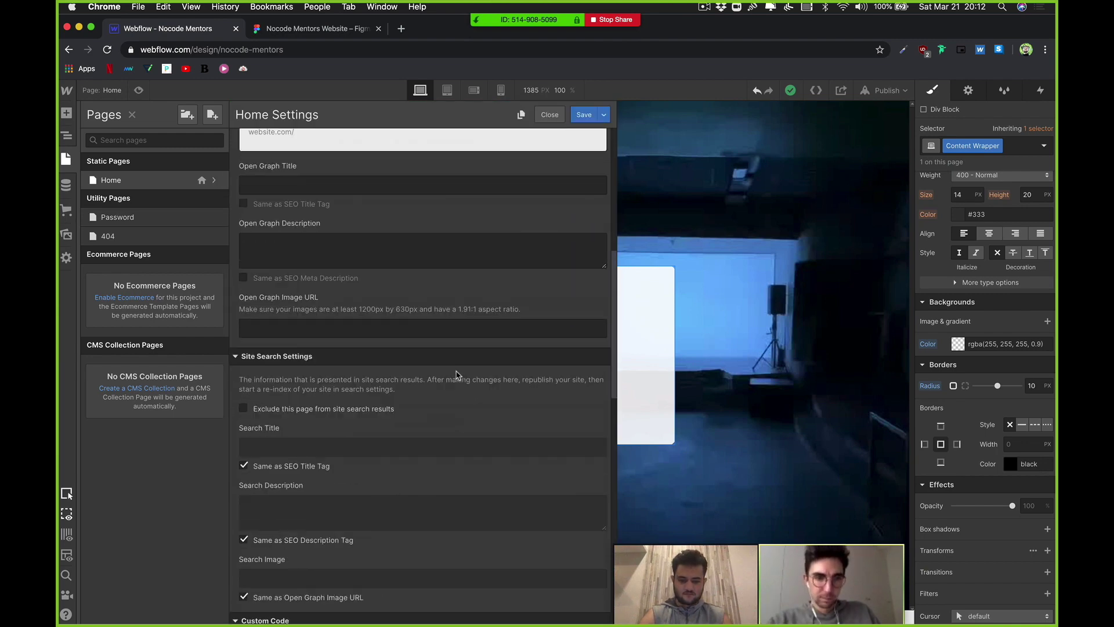
pyautogui.scroll(-6, 430, 386)
pyautogui.click(430, 380)
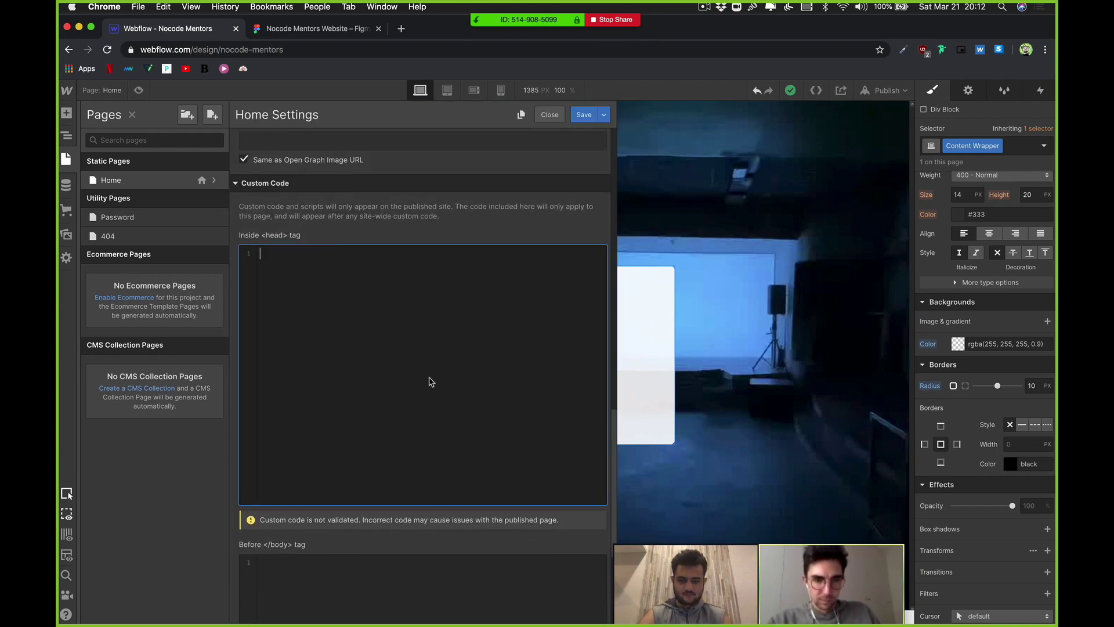
pyautogui.press('super+v')
pyautogui.scroll(1, 372, 383)
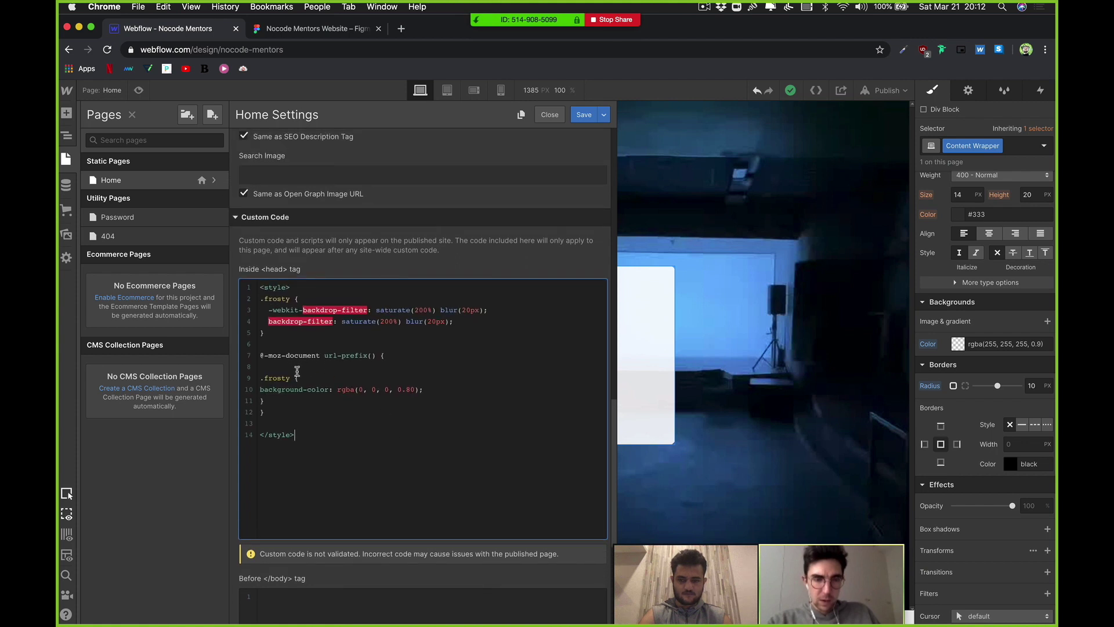
pyautogui.doubleClick(273, 378)
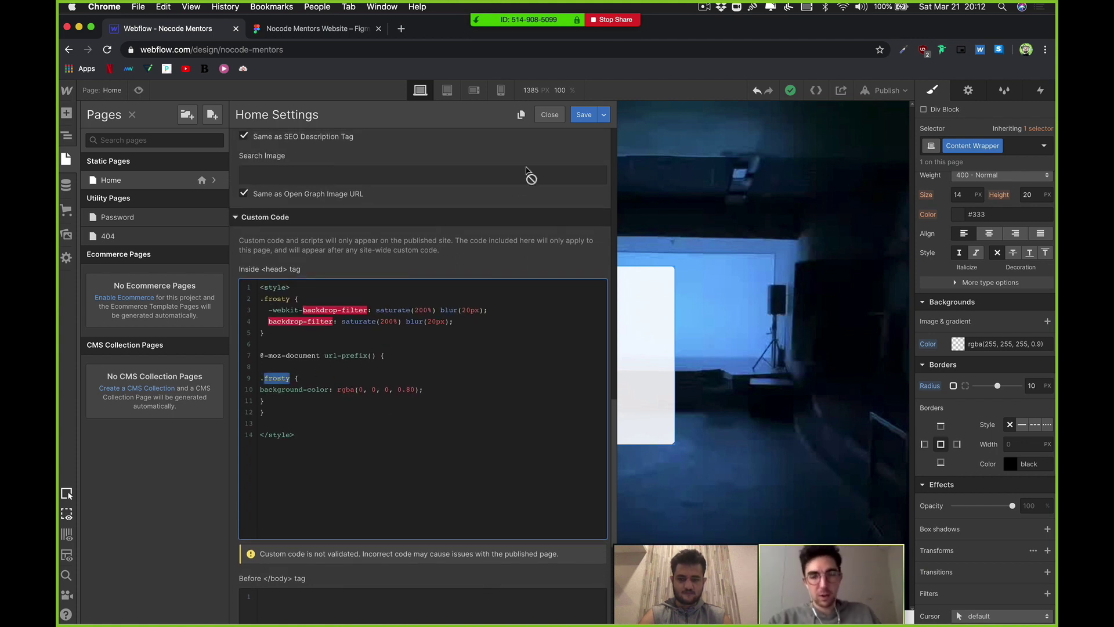
pyautogui.click(589, 188)
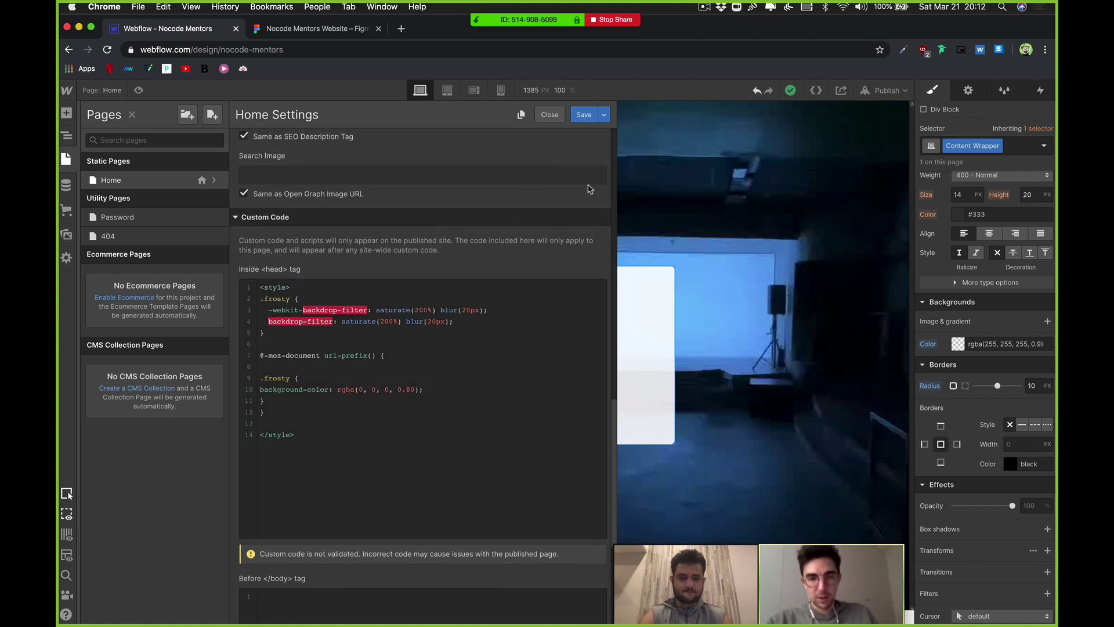
pyautogui.click(632, 299)
# Step: Rename the hero box's class to Frosty
pyautogui.click(1001, 146)
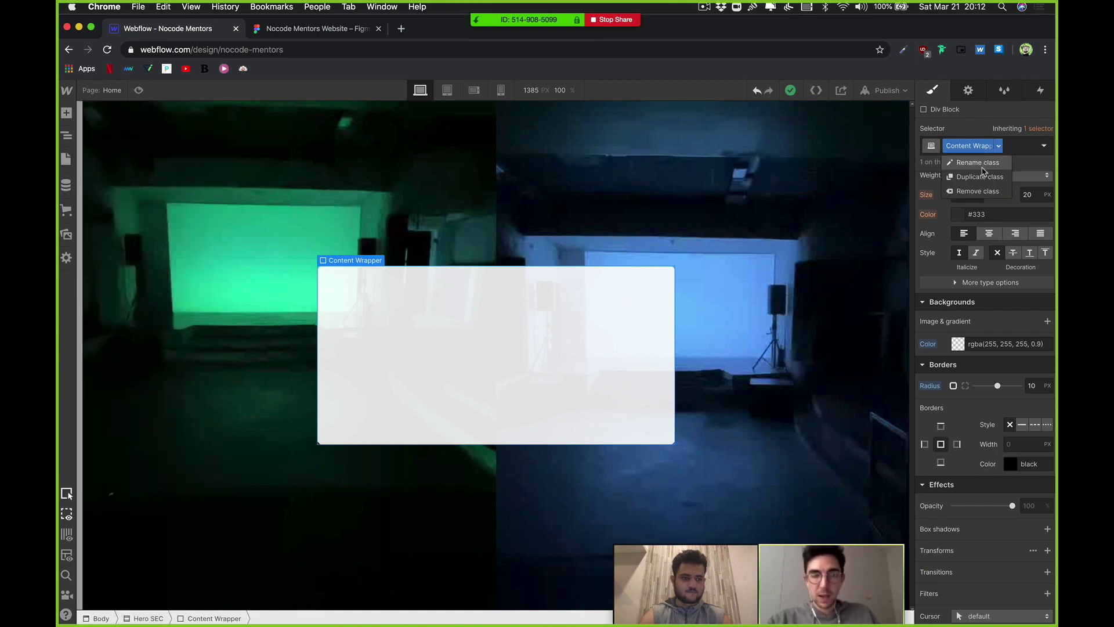
pyautogui.press('BackSpace')
pyautogui.write('Frosty')
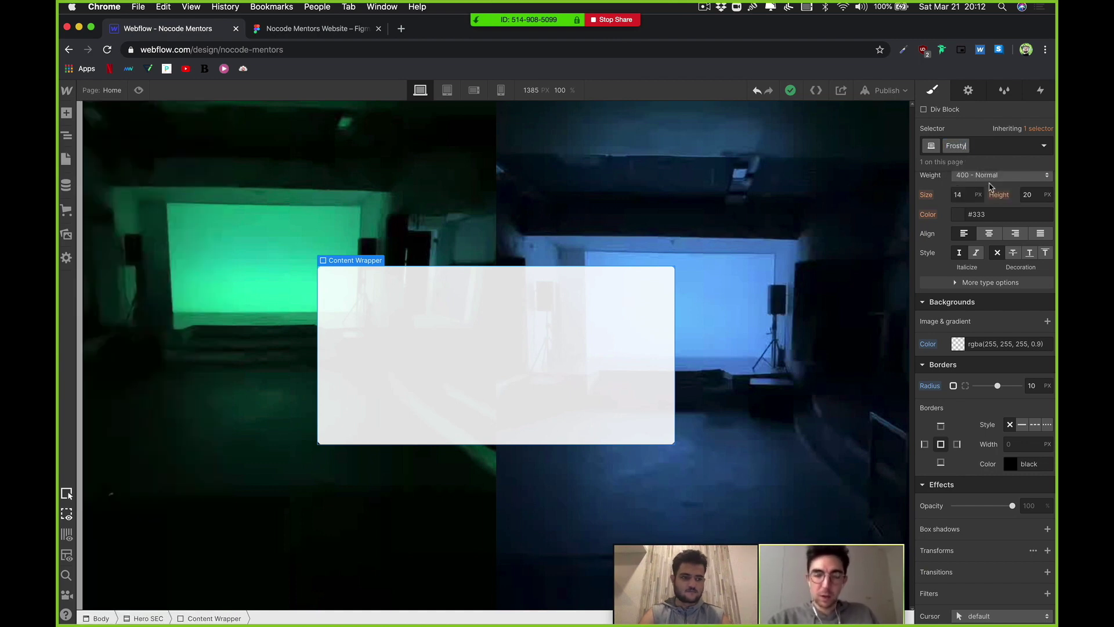
pyautogui.press('Return')
# Step: Publish the site and view it live at nocode-mentors.webflow.io
pyautogui.click(883, 90)
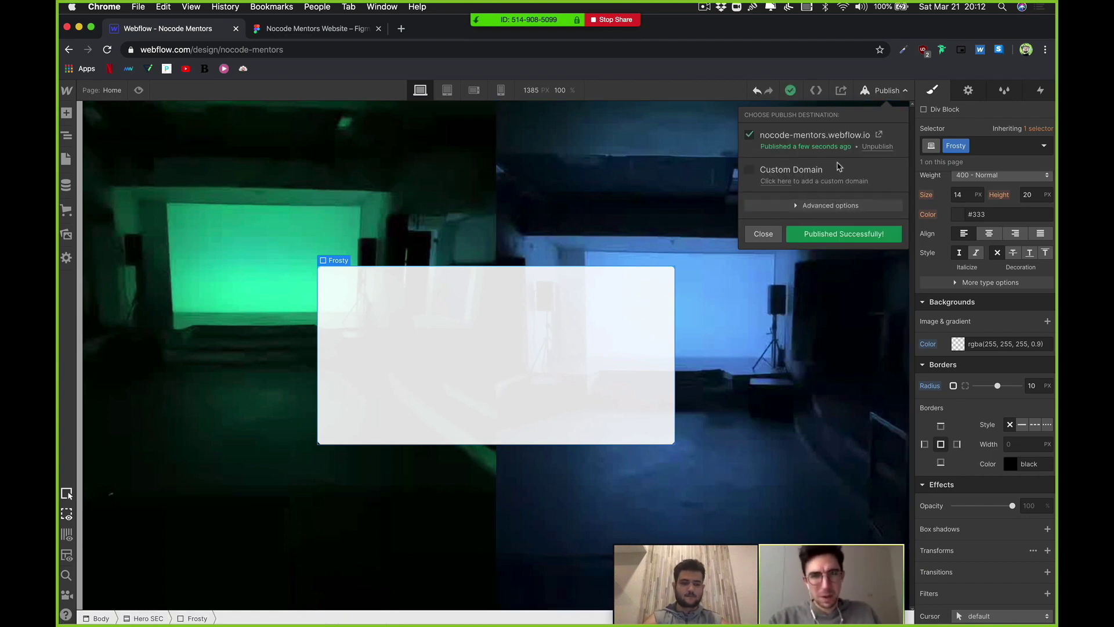
pyautogui.click(881, 136)
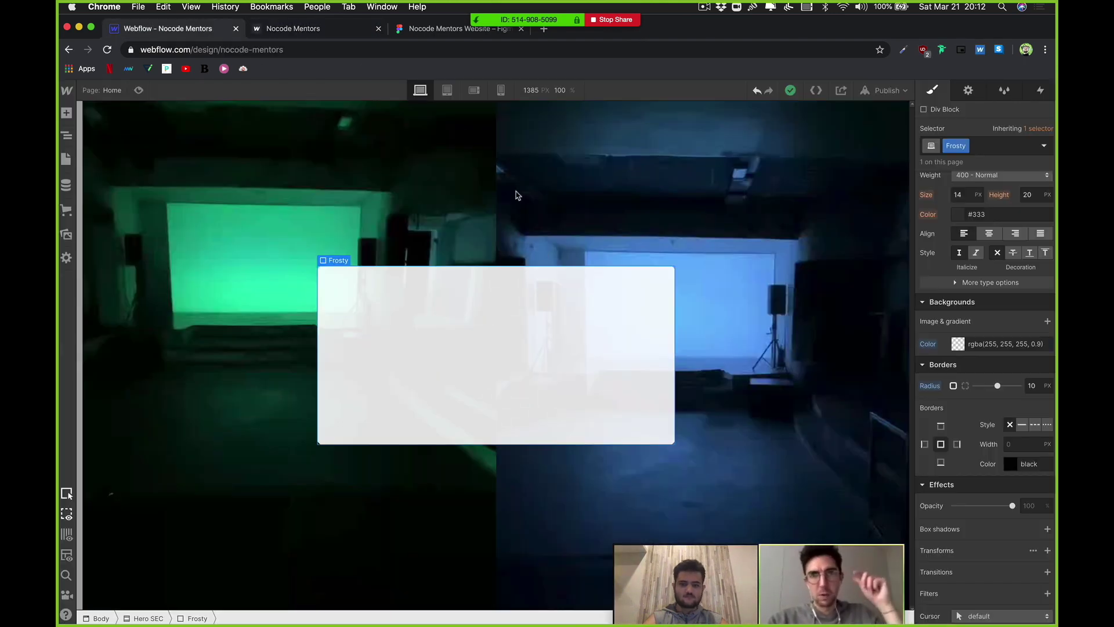
pyautogui.hotkey('ctrl', 'shift', 'Tab')
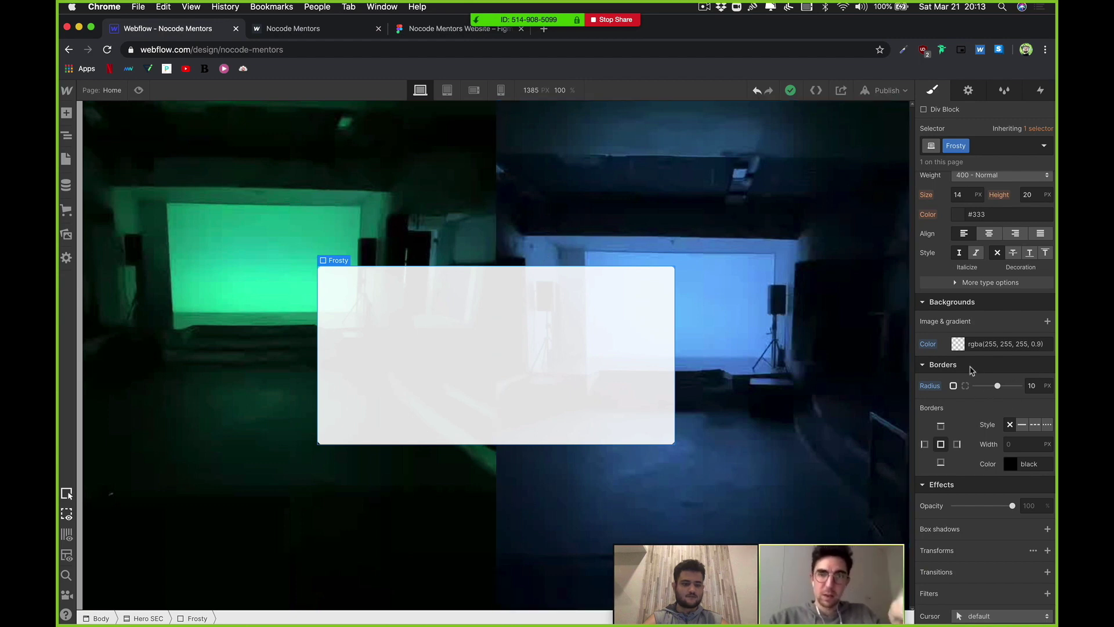
# Step: Set the Frosty box's white background alpha to 70
pyautogui.click(958, 343)
pyautogui.click(1043, 490)
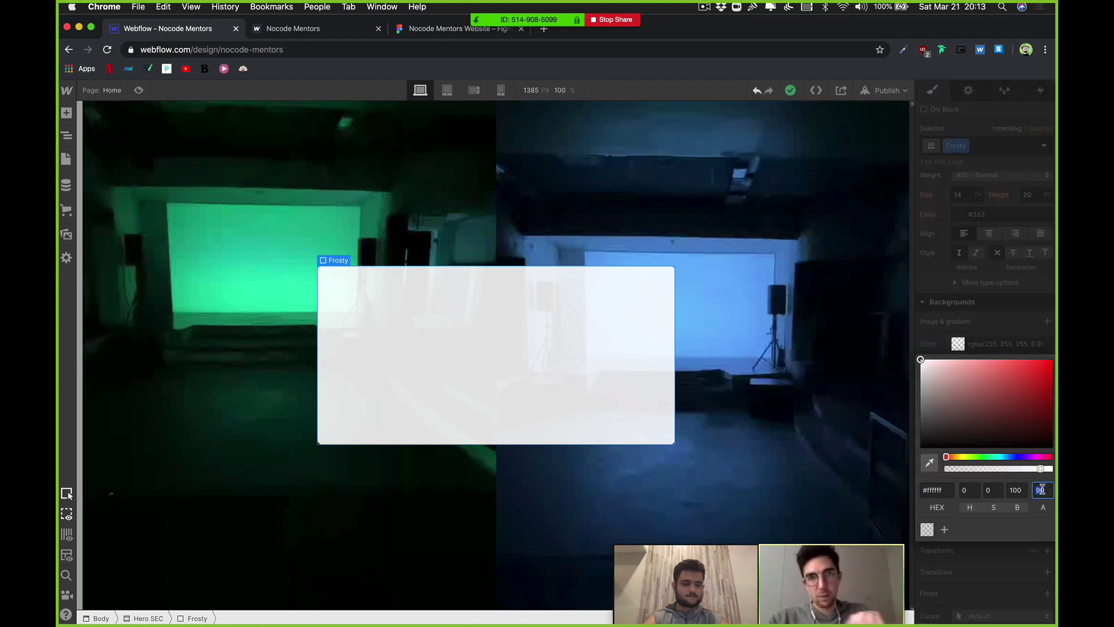
pyautogui.write('80')
pyautogui.press('BackSpace')
pyautogui.press('BackSpace')
pyautogui.write('70')
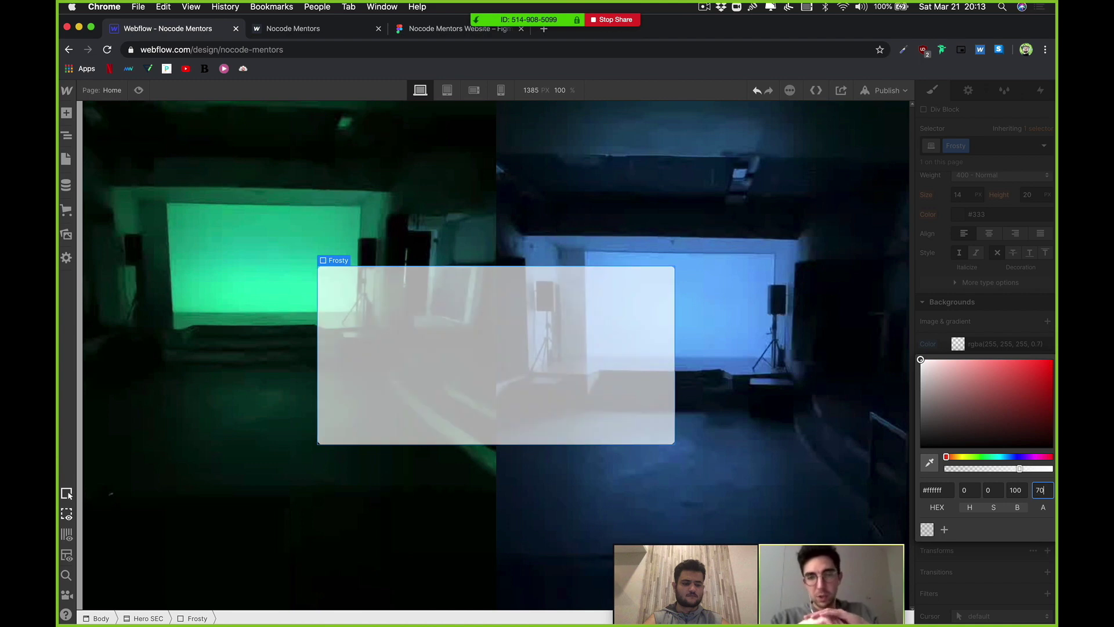
# Step: Publish to the webflow.io domain and open the live site, closing the older copy
pyautogui.click(886, 90)
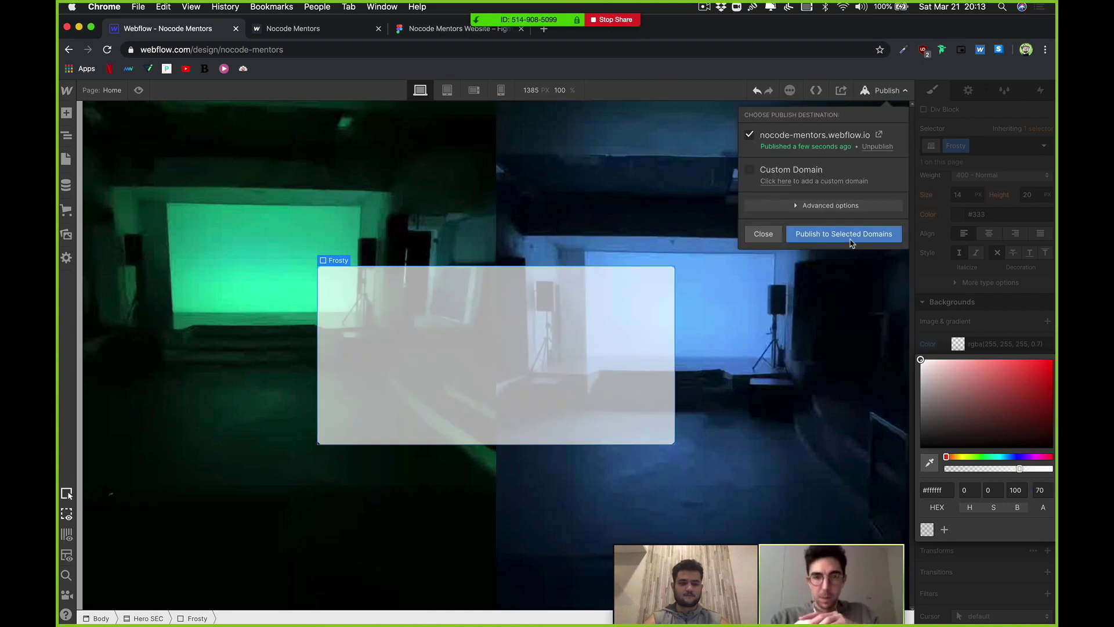
pyautogui.click(839, 244)
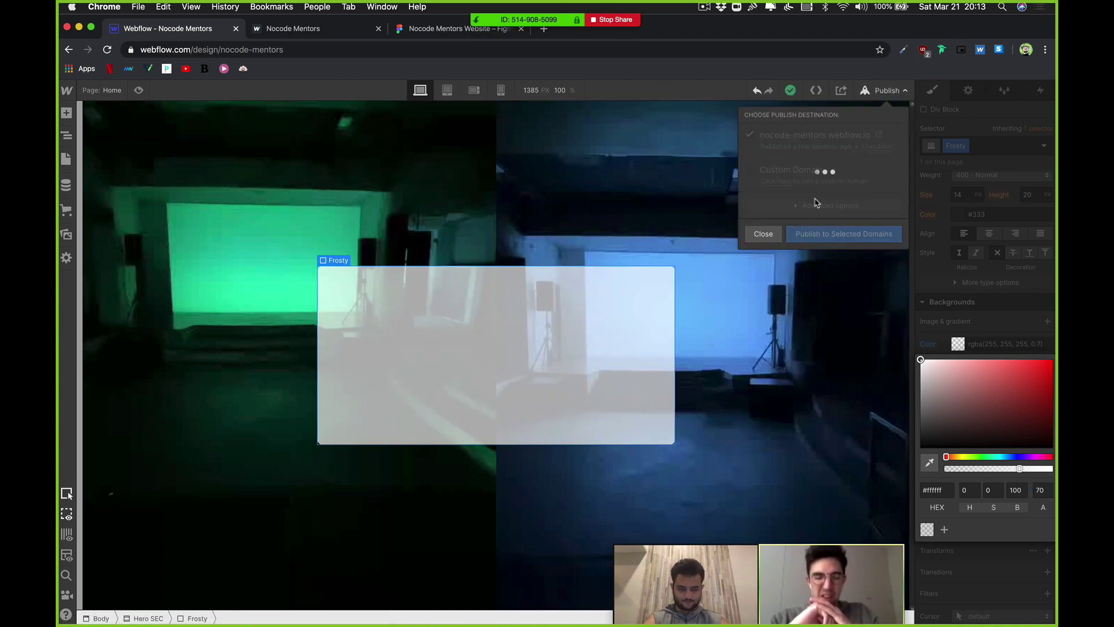
pyautogui.click(877, 137)
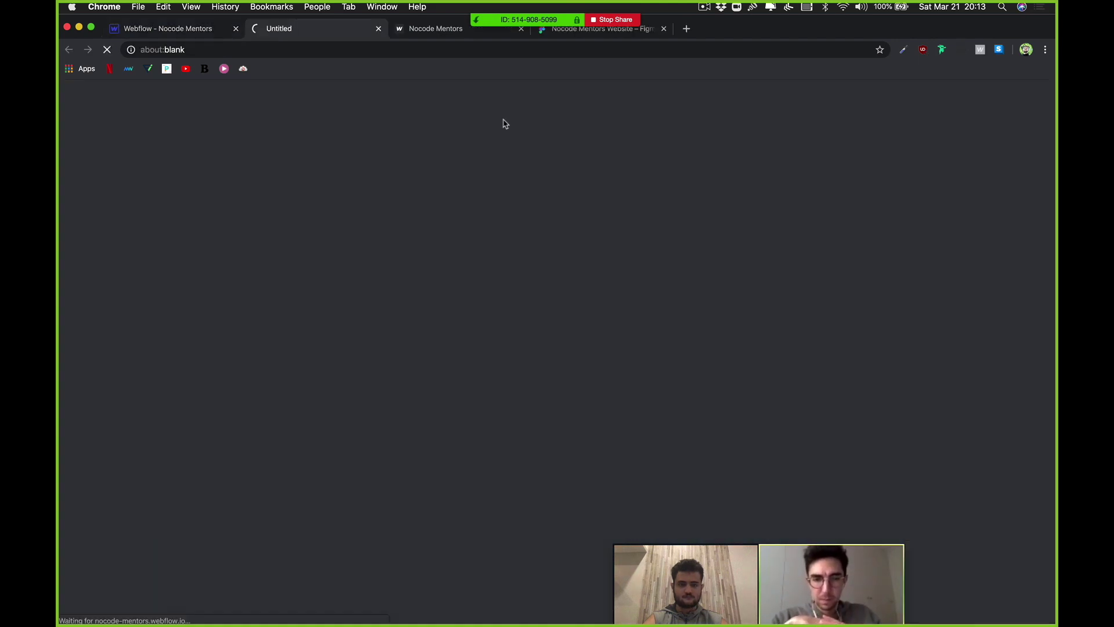
pyautogui.click(521, 29)
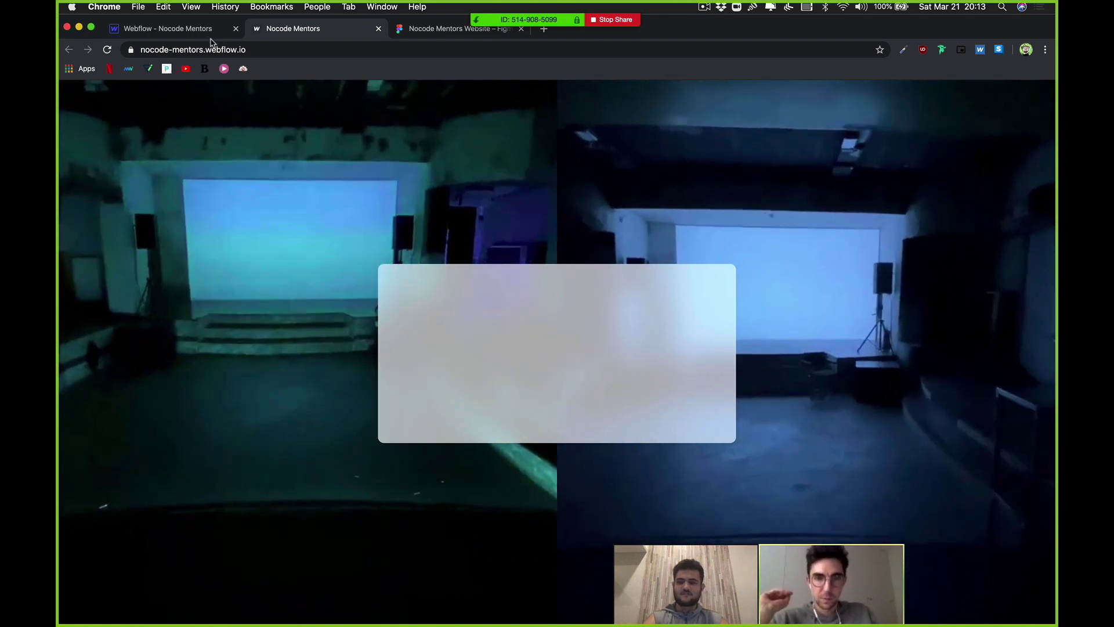
# Step: Give the Frosty box Display Flex, Direction Vertical, Align Center and 20 px padding
pyautogui.hotkey('ctrl', 'shift', 'Tab')
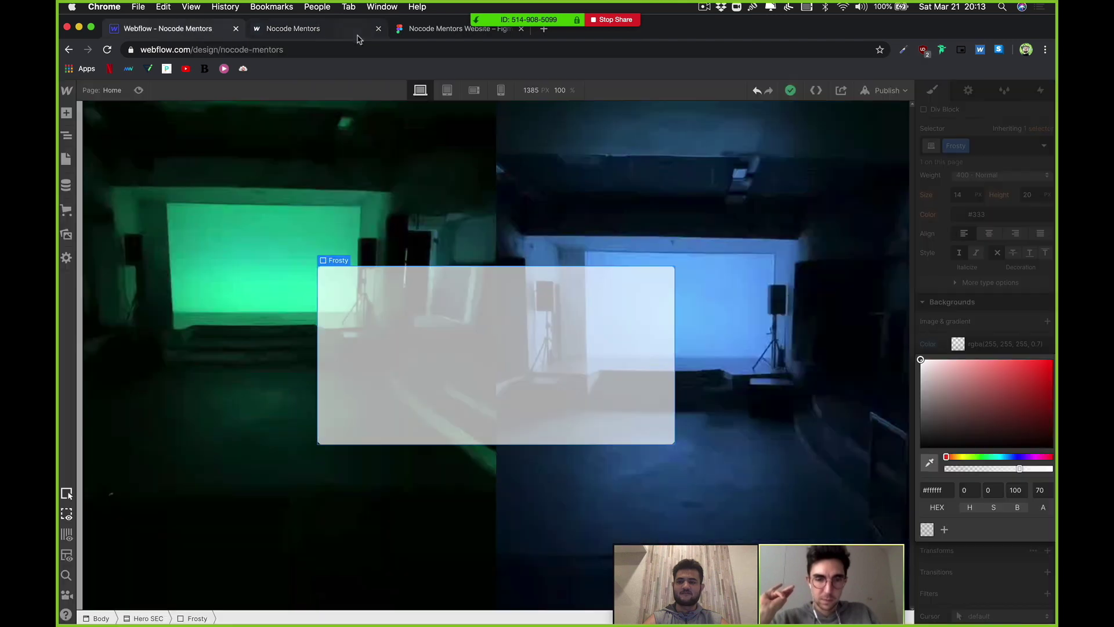
pyautogui.click(377, 29)
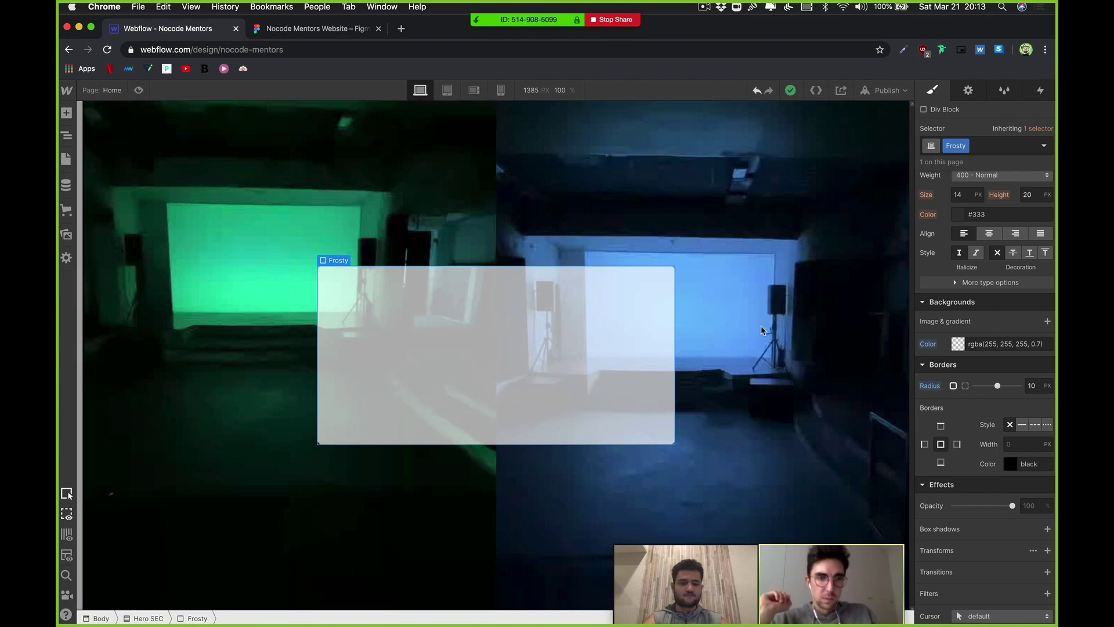
pyautogui.scroll(10, 980, 279)
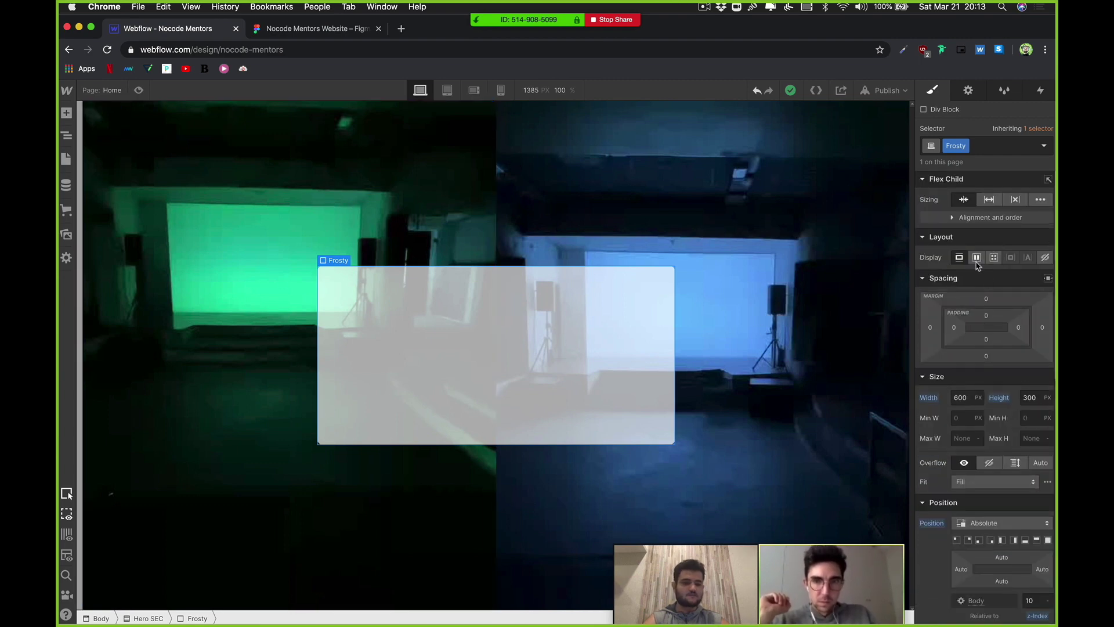
pyautogui.click(977, 260)
pyautogui.click(1016, 281)
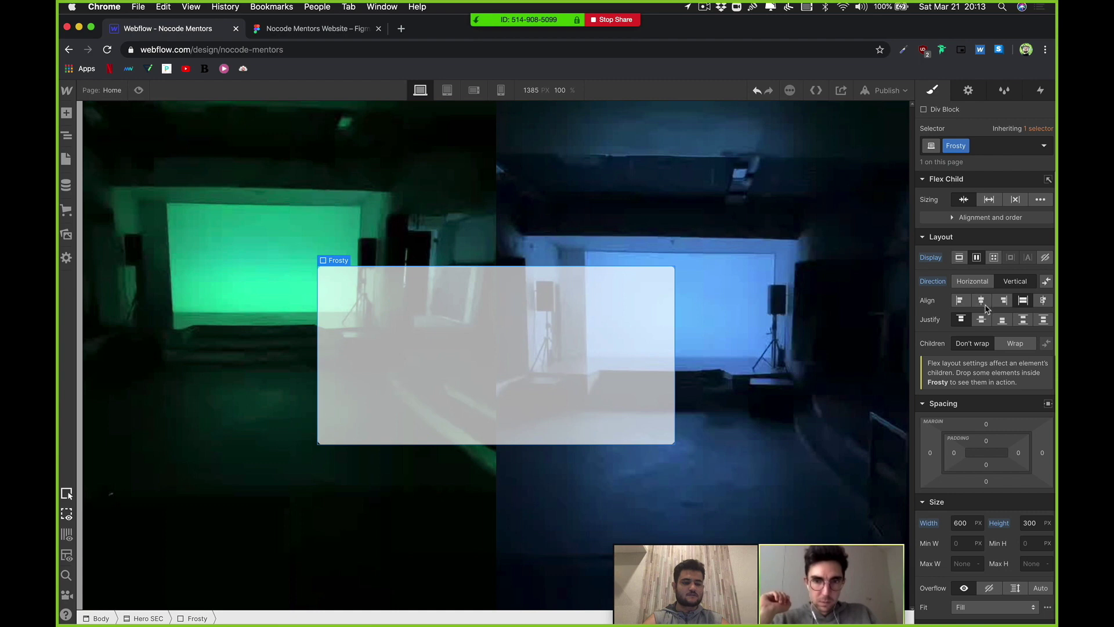
pyautogui.click(986, 305)
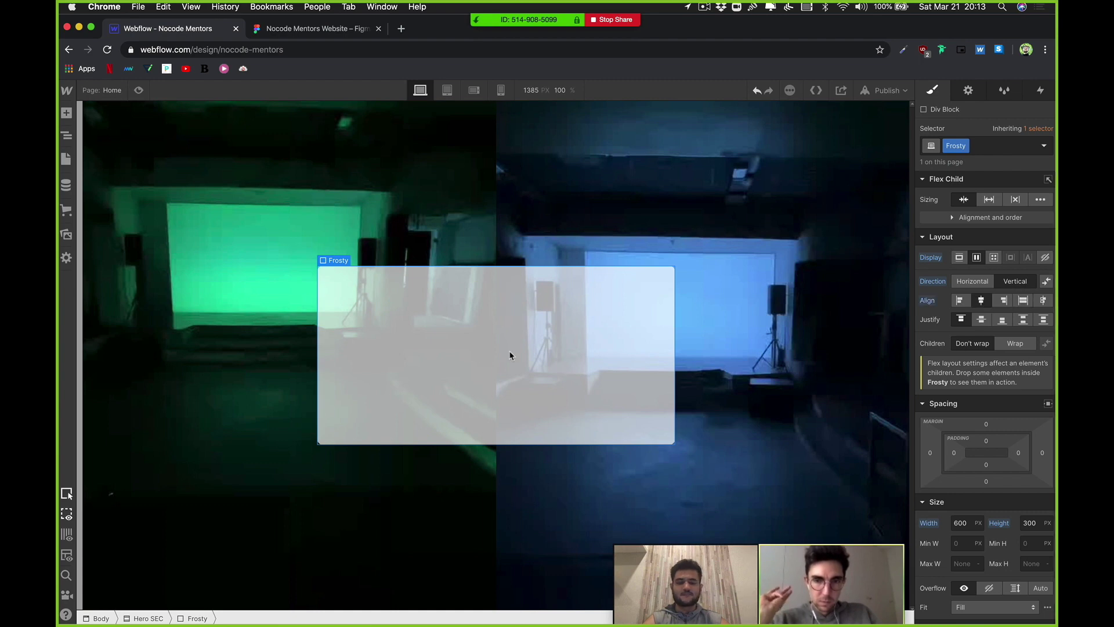
pyautogui.moveTo(987, 464); pyautogui.dragTo(987, 464)
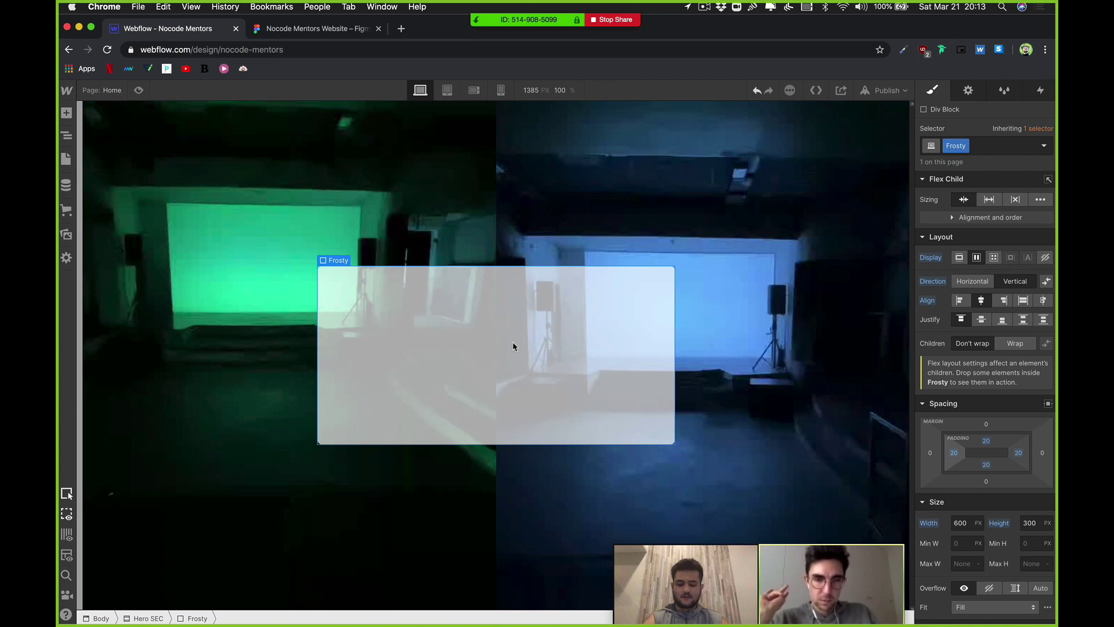
pyautogui.press('super+e')
# Step: Insert an H1 heading into the Frosty box and make it read 'Nocode Mentors'
pyautogui.write('head')
pyautogui.press('Return')
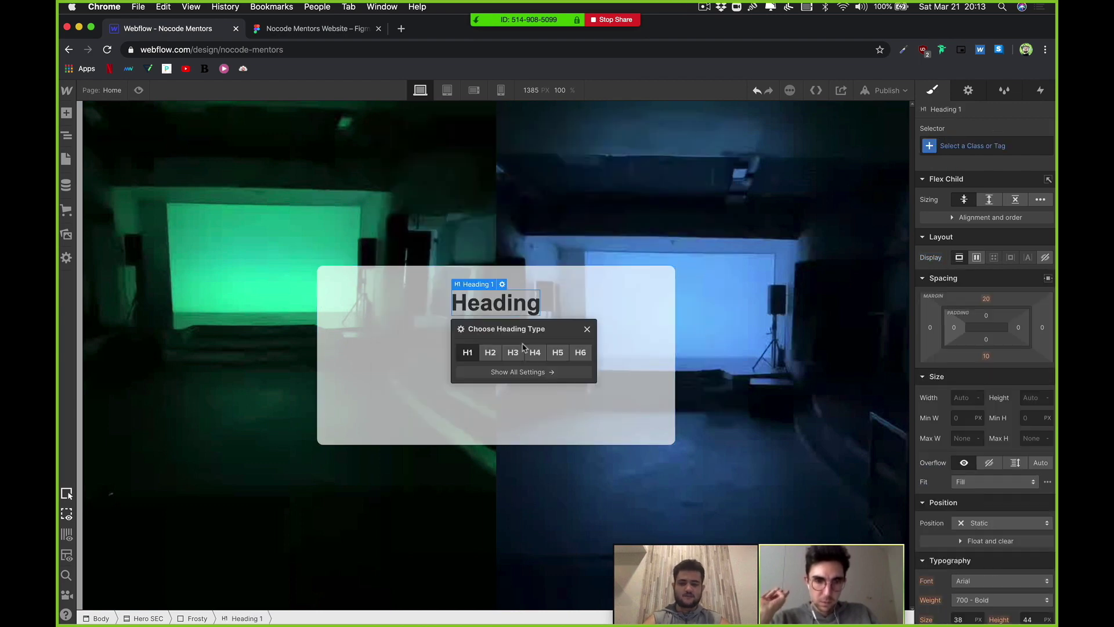
pyautogui.doubleClick(526, 314)
pyautogui.write('No')
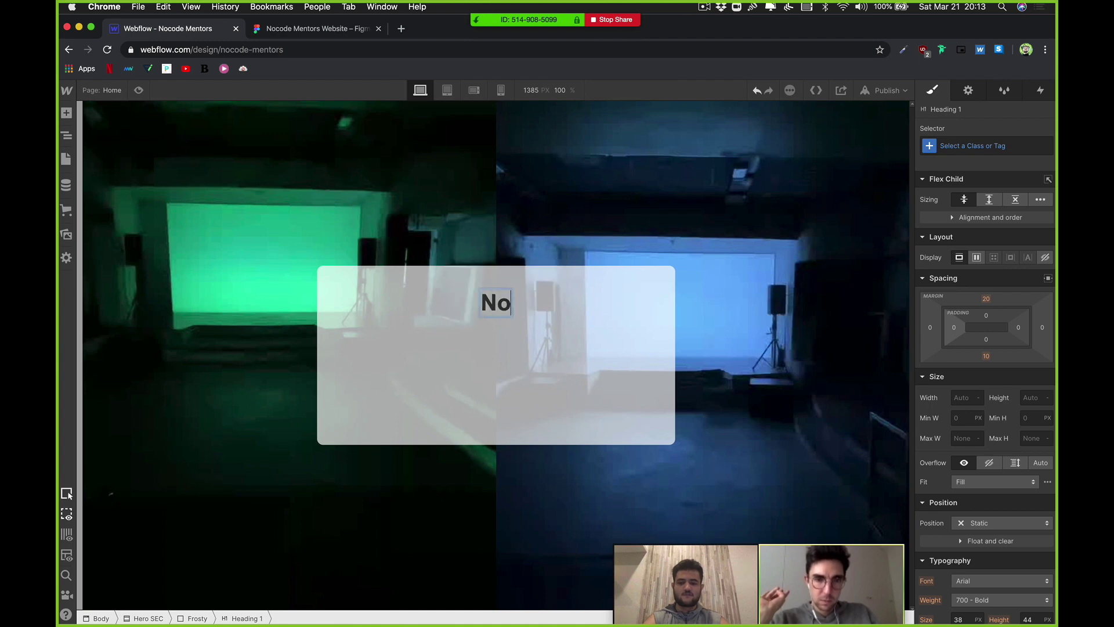
pyautogui.write('code Mentors')
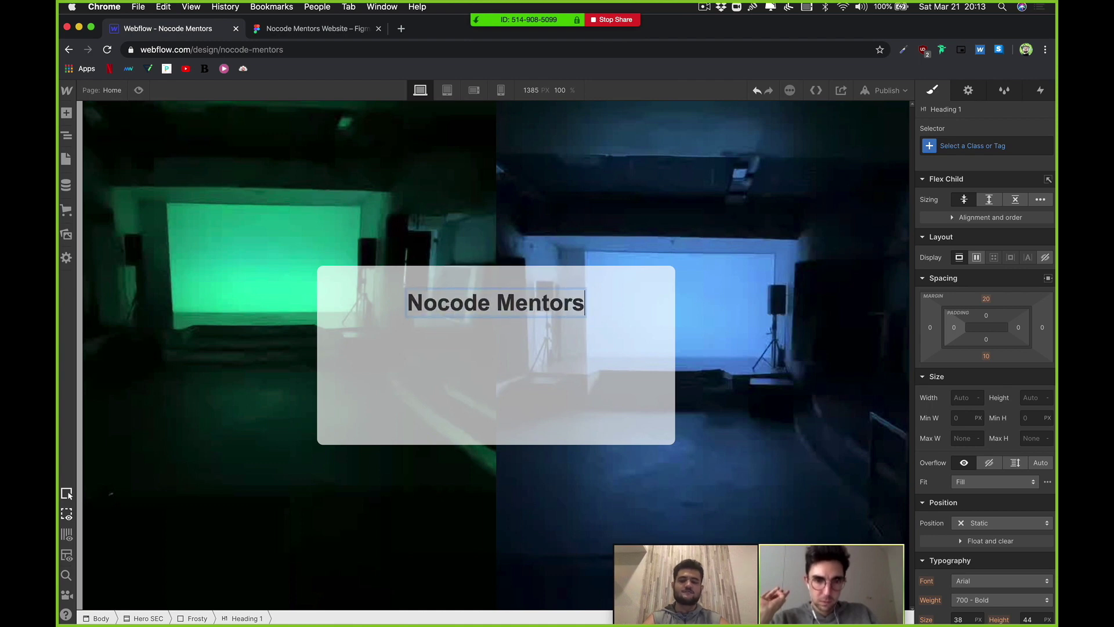
pyautogui.click(615, 377)
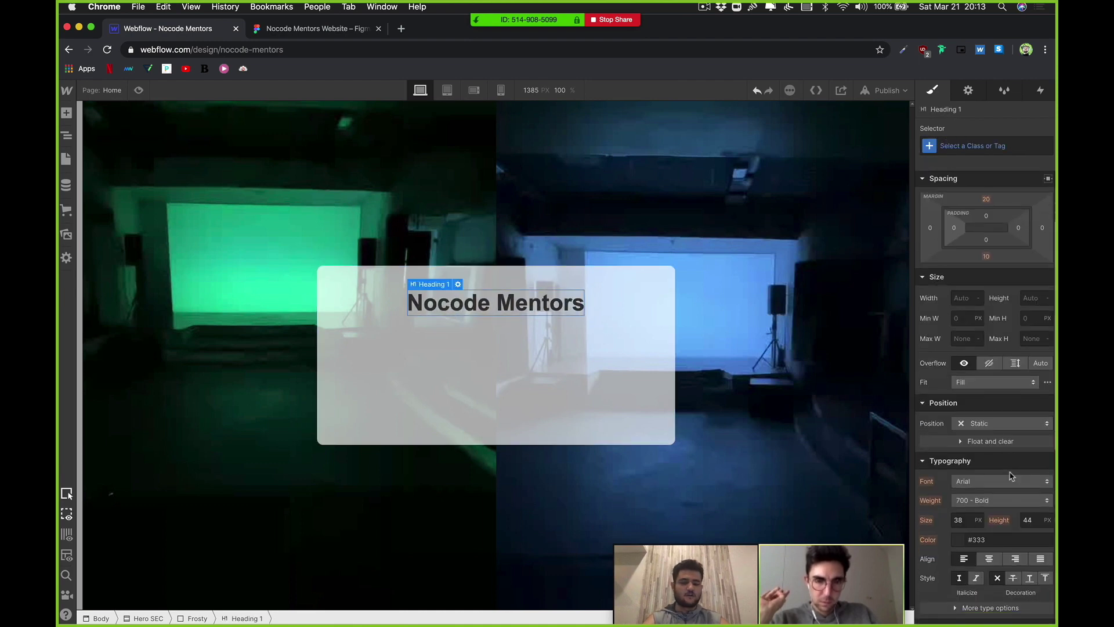
pyautogui.scroll(-3, 1004, 429)
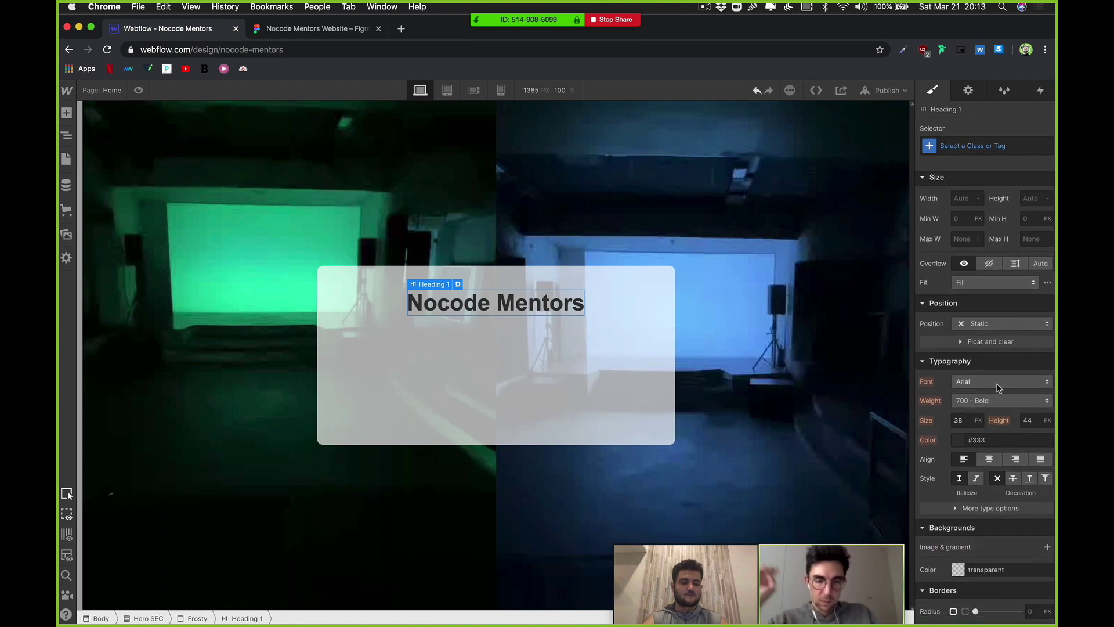
pyautogui.click(994, 383)
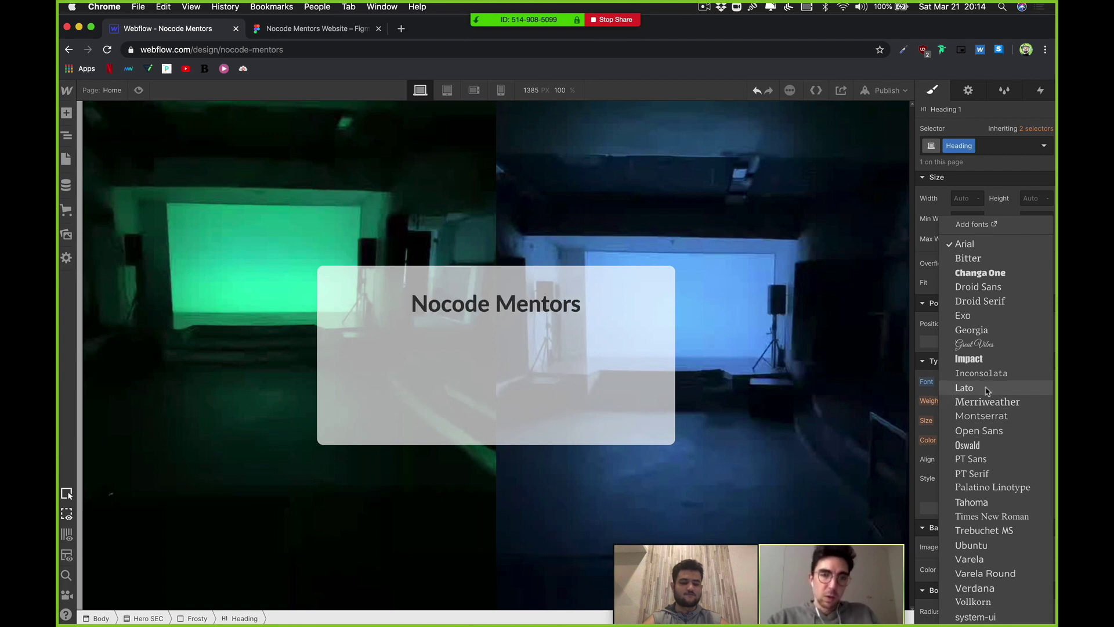
# Step: Set the Nocode Mentors heading's text colour to black
pyautogui.click(664, 403)
pyautogui.click(534, 306)
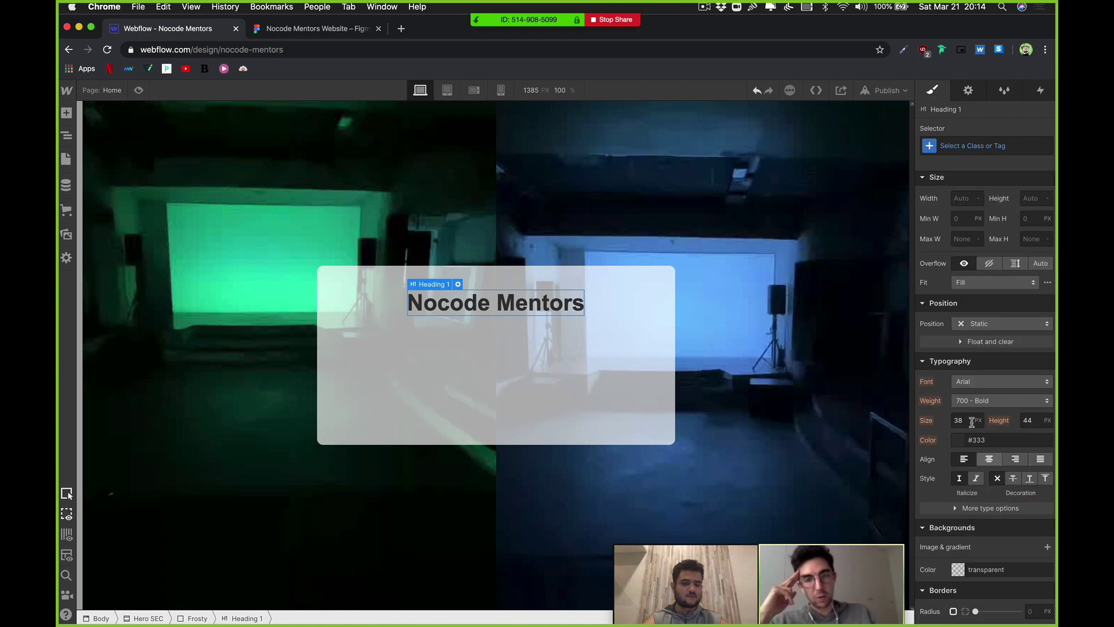
pyautogui.click(960, 440)
pyautogui.write('black')
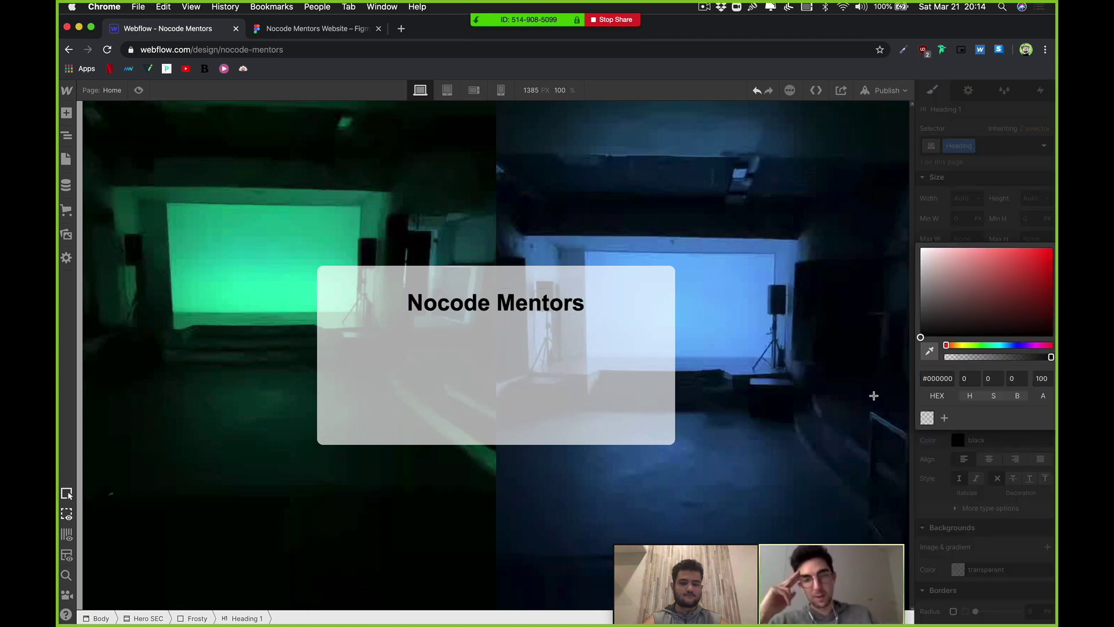
pyautogui.click(871, 390)
# Step: Change the heading font to Montserrat, keeping weight 700 - Bold
pyautogui.click(979, 382)
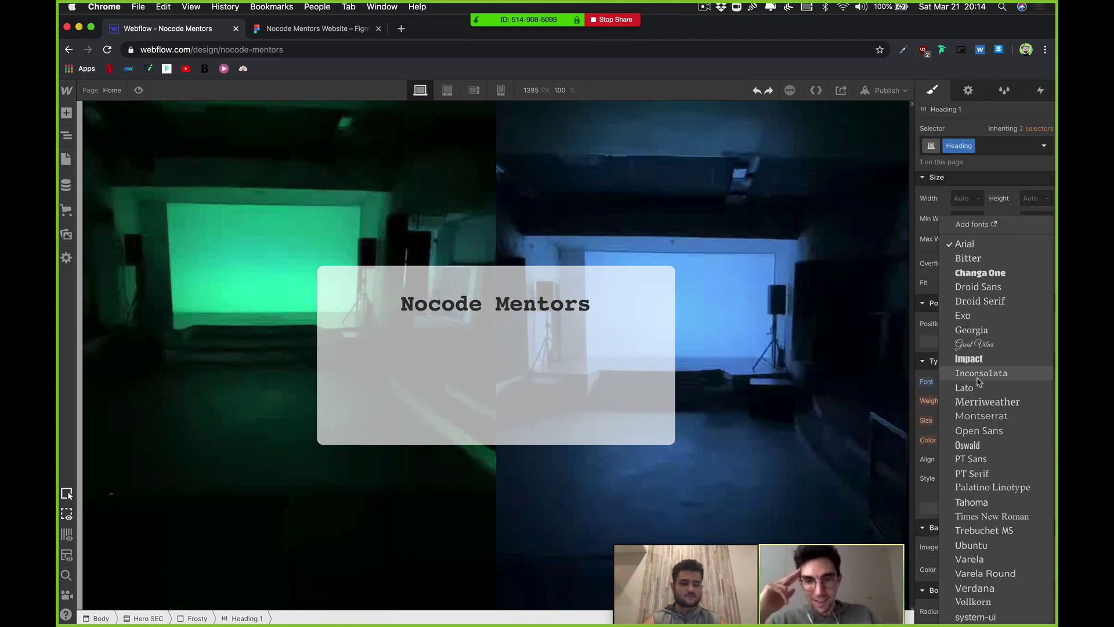
pyautogui.click(977, 416)
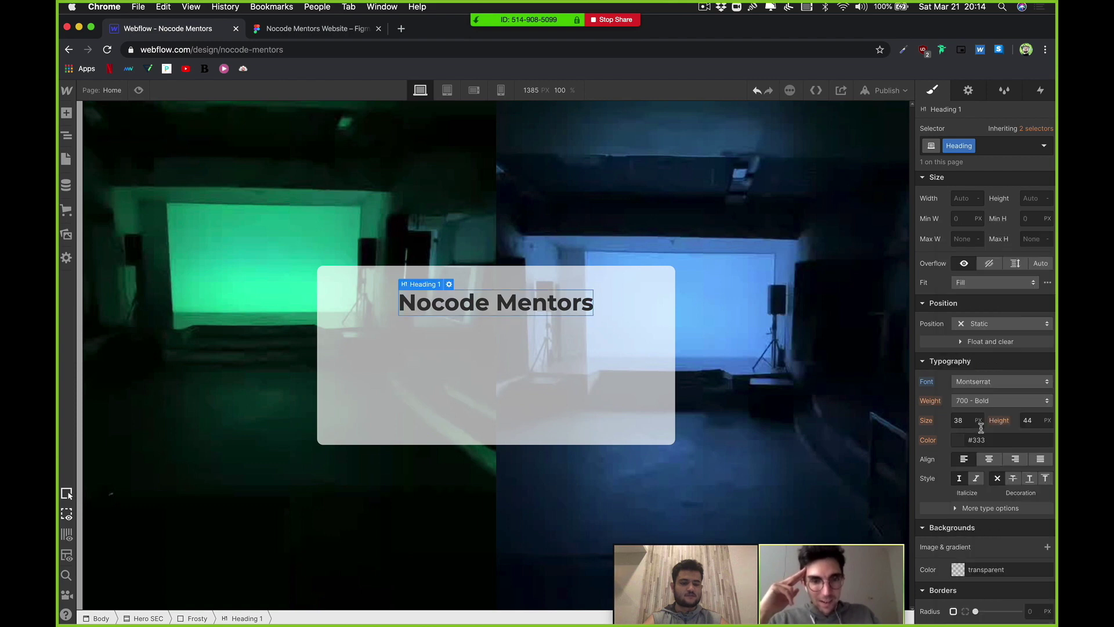
pyautogui.click(982, 402)
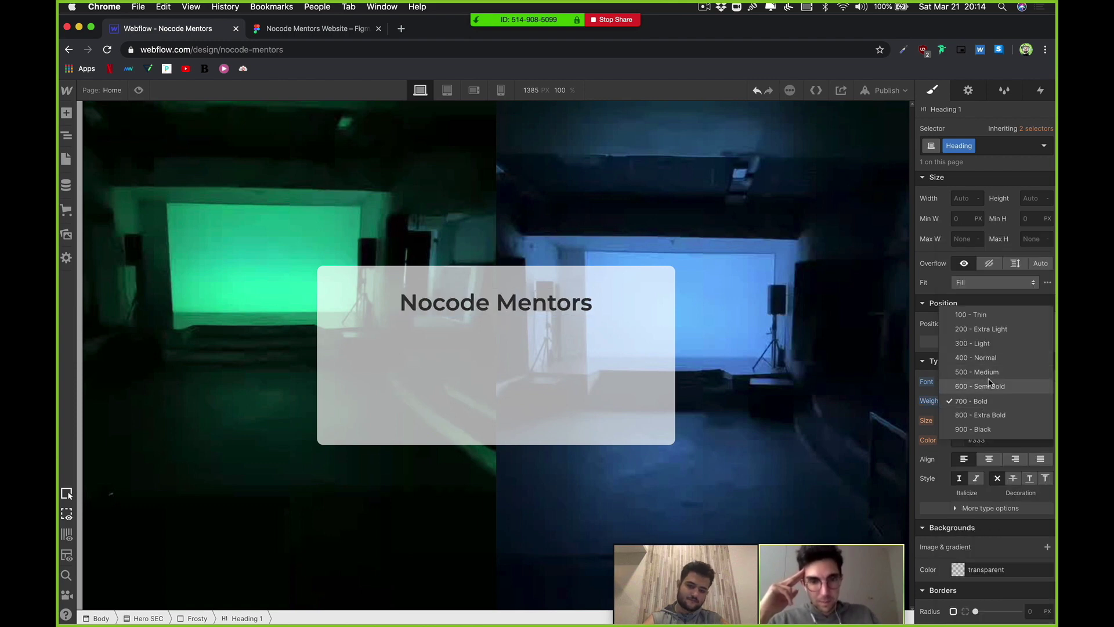
pyautogui.click(679, 402)
pyautogui.click(611, 395)
pyautogui.click(496, 302)
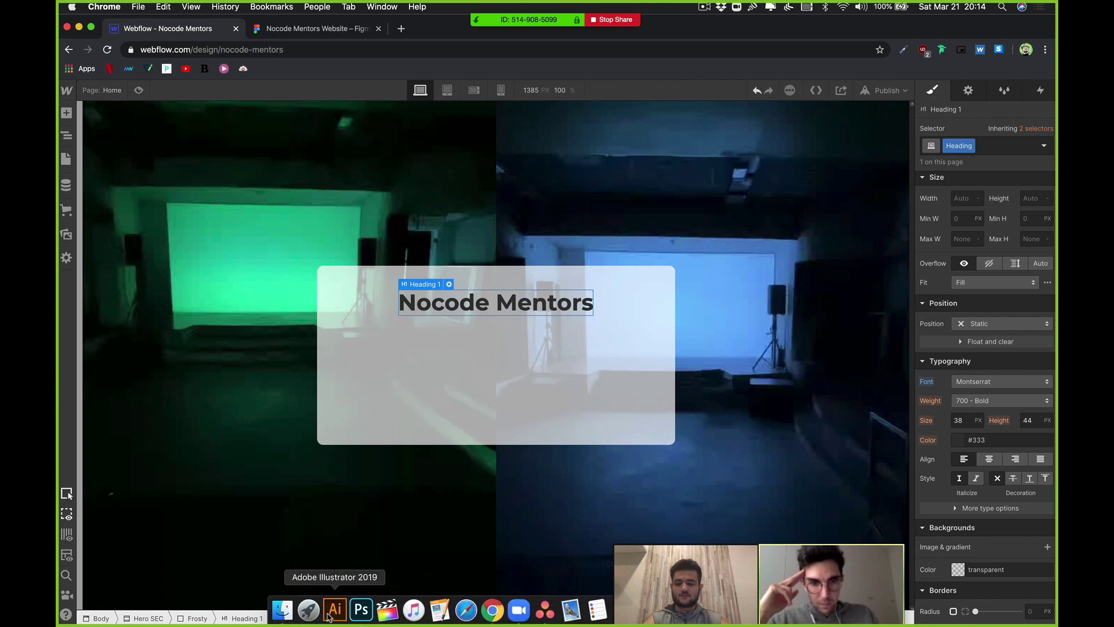
pyautogui.moveTo(280, 620)
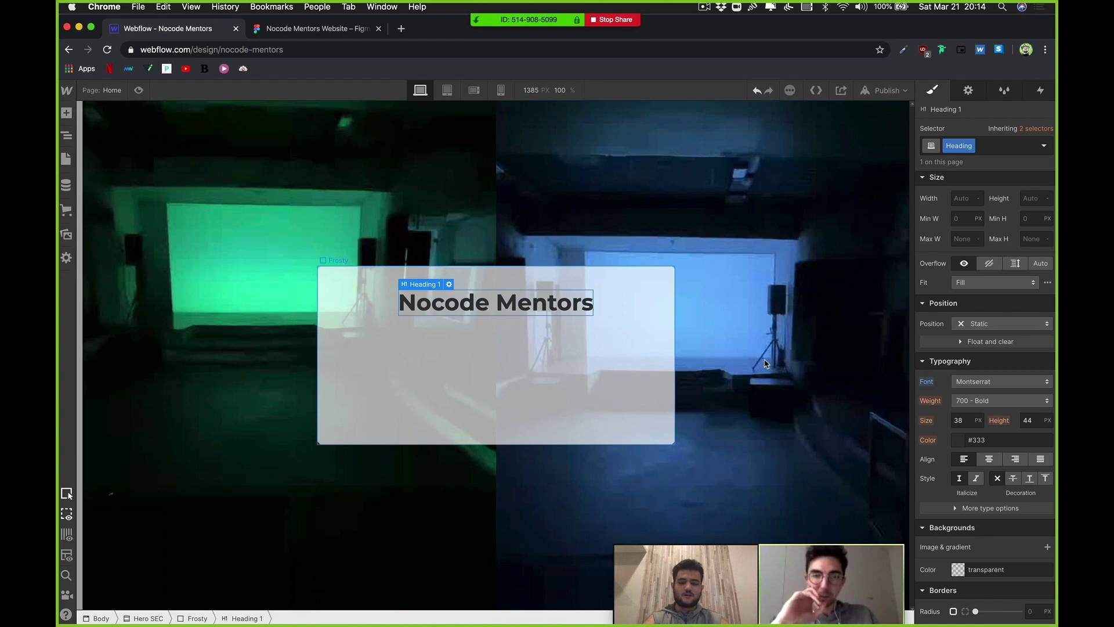
pyautogui.scroll(-2, 977, 415)
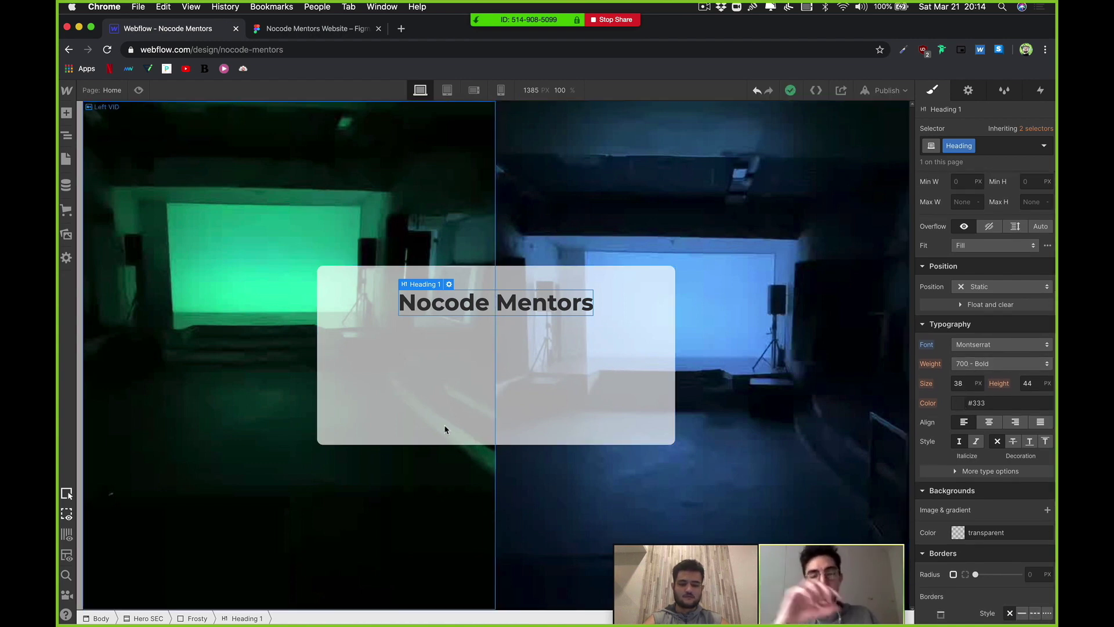
pyautogui.click(423, 354)
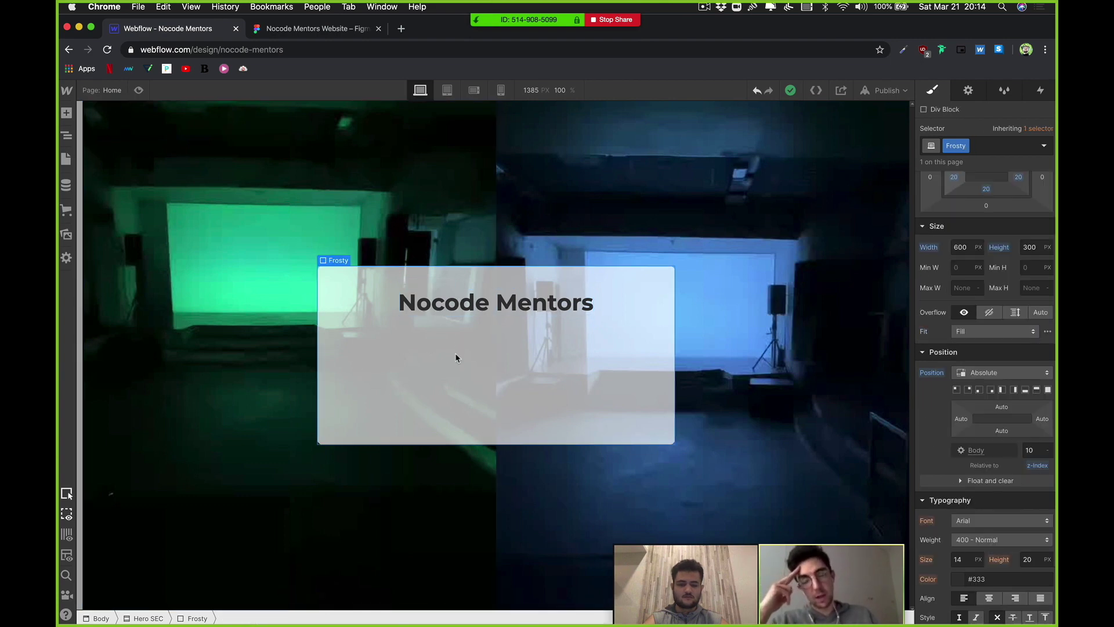
pyautogui.click(462, 301)
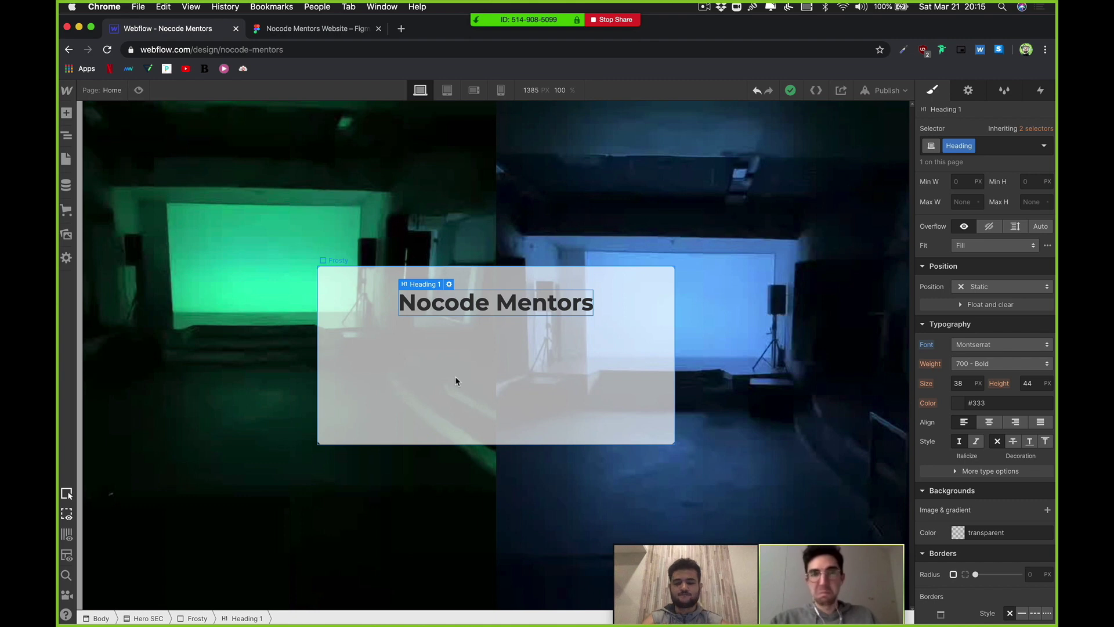
pyautogui.click(356, 370)
pyautogui.click(351, 361)
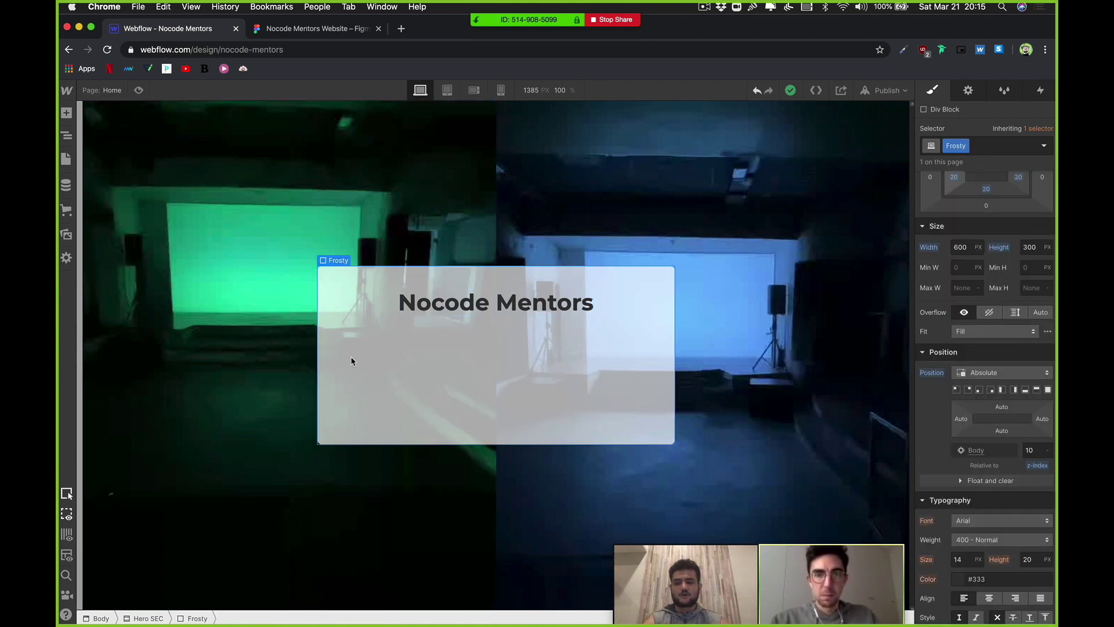
pyautogui.click(65, 114)
pyautogui.scroll(-6, 154, 407)
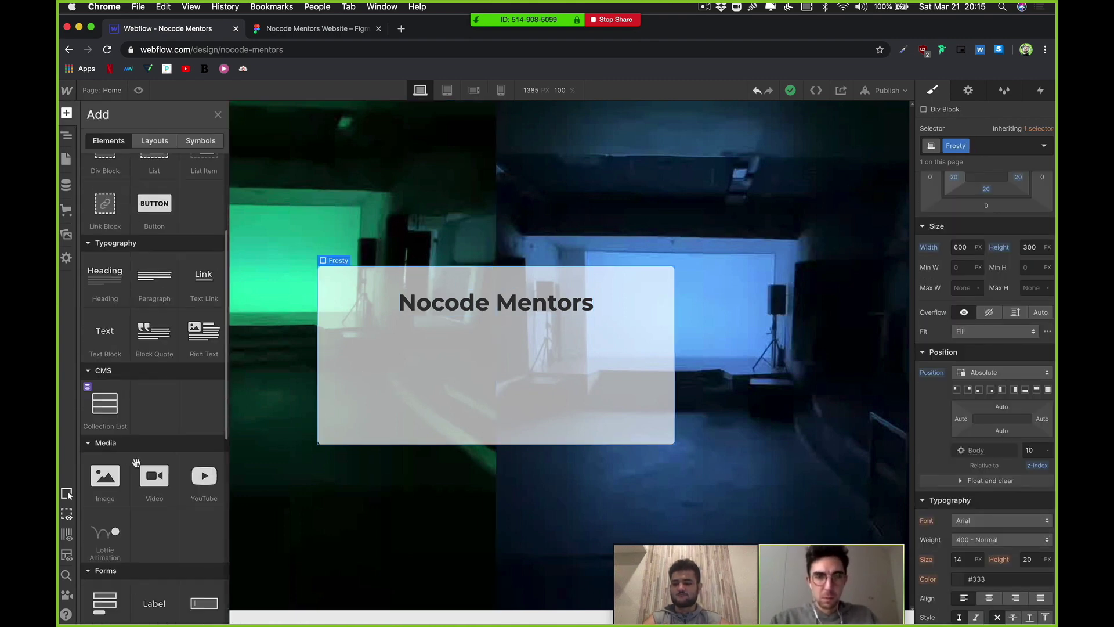
pyautogui.scroll(-3, 169, 452)
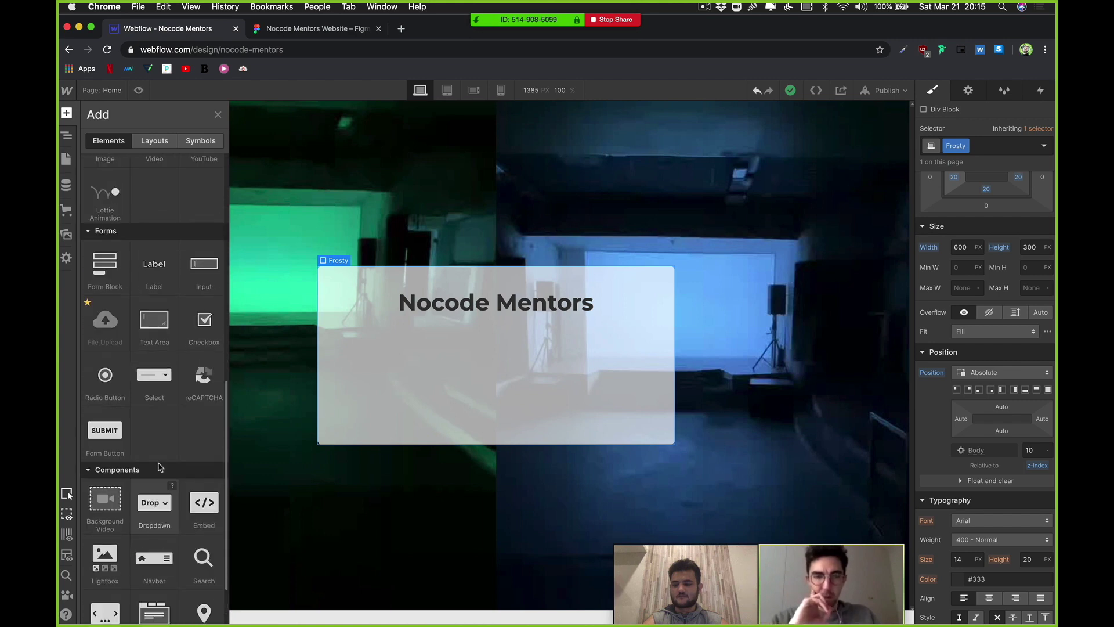
pyautogui.click(444, 409)
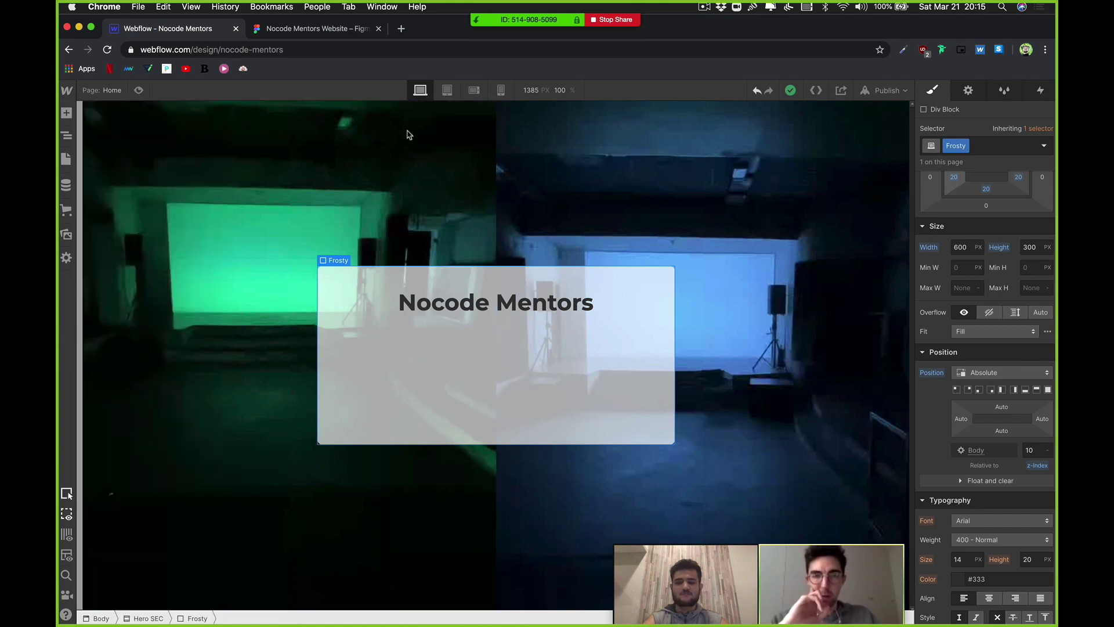
# Step: Load digest-template.webflow.io in a new browser tab
pyautogui.click(400, 29)
pyautogui.write('di')
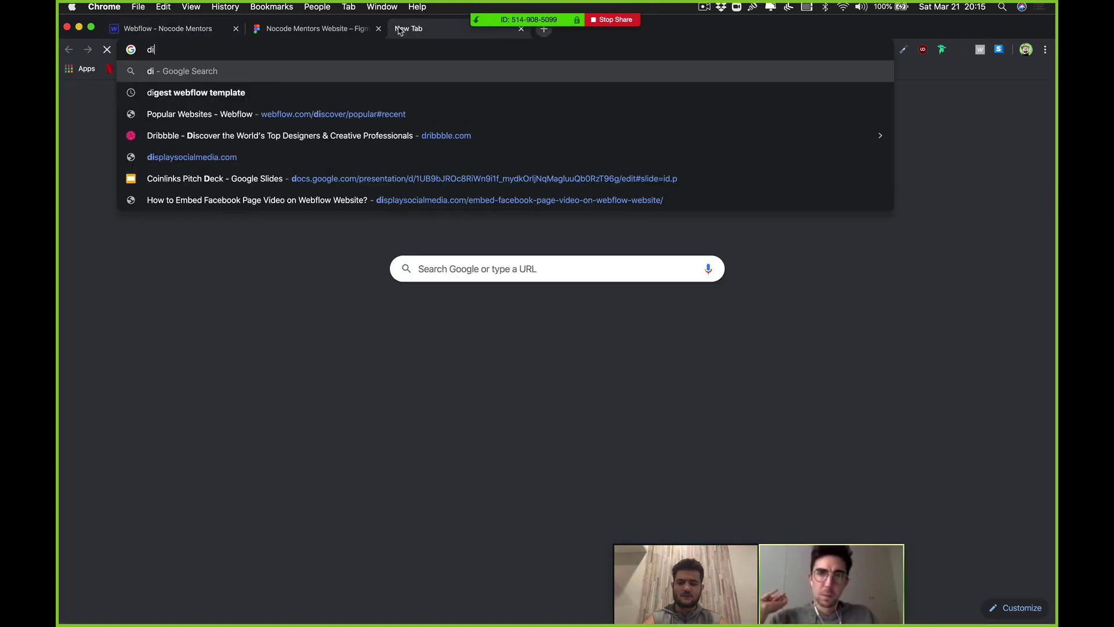
pyautogui.write('gest')
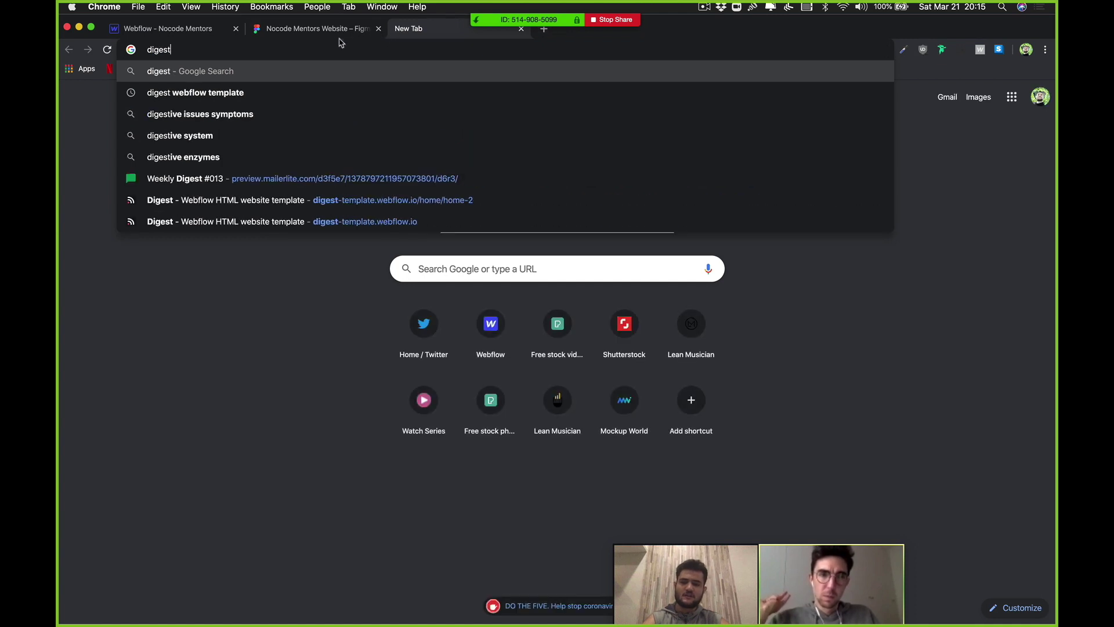
pyautogui.click(313, 221)
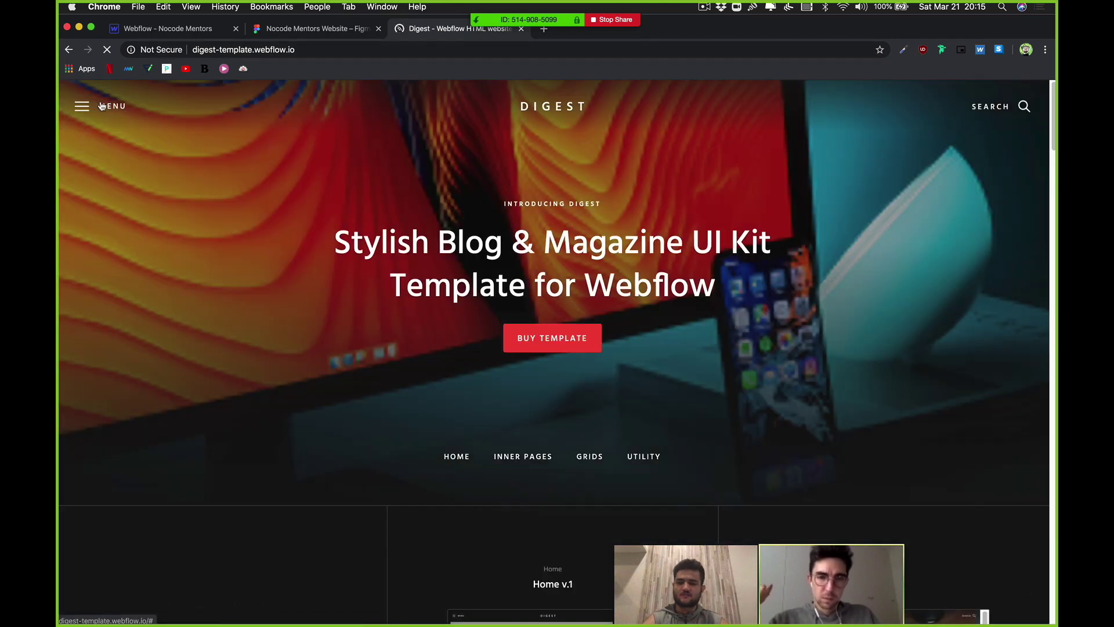
# Step: Open and close the Digest template's MENU navigation twice
pyautogui.click(101, 106)
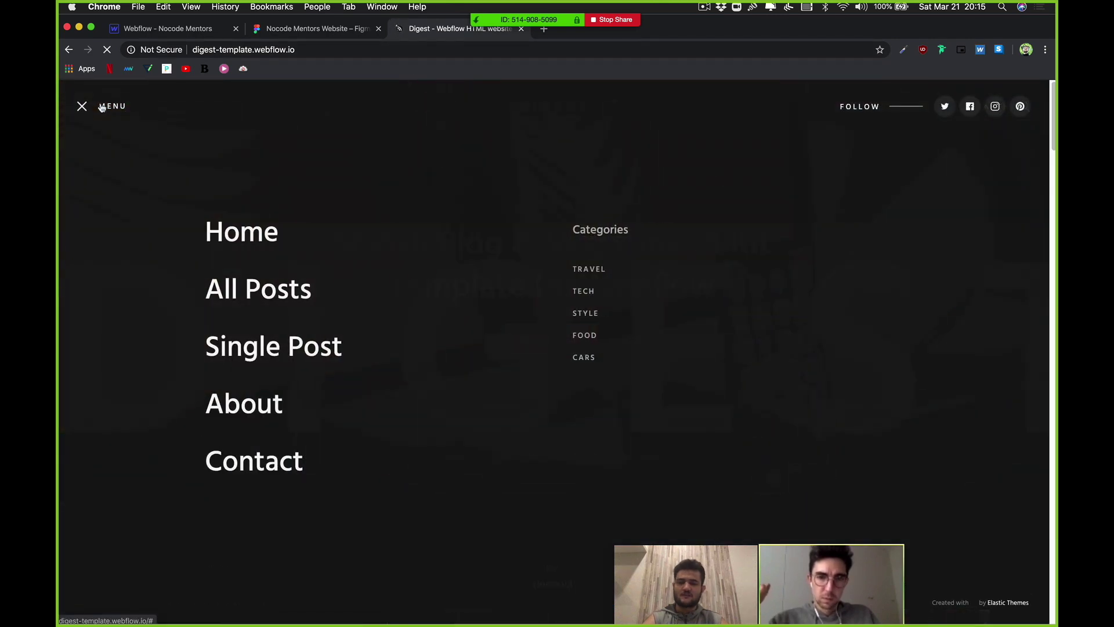
pyautogui.click(101, 107)
pyautogui.click(101, 106)
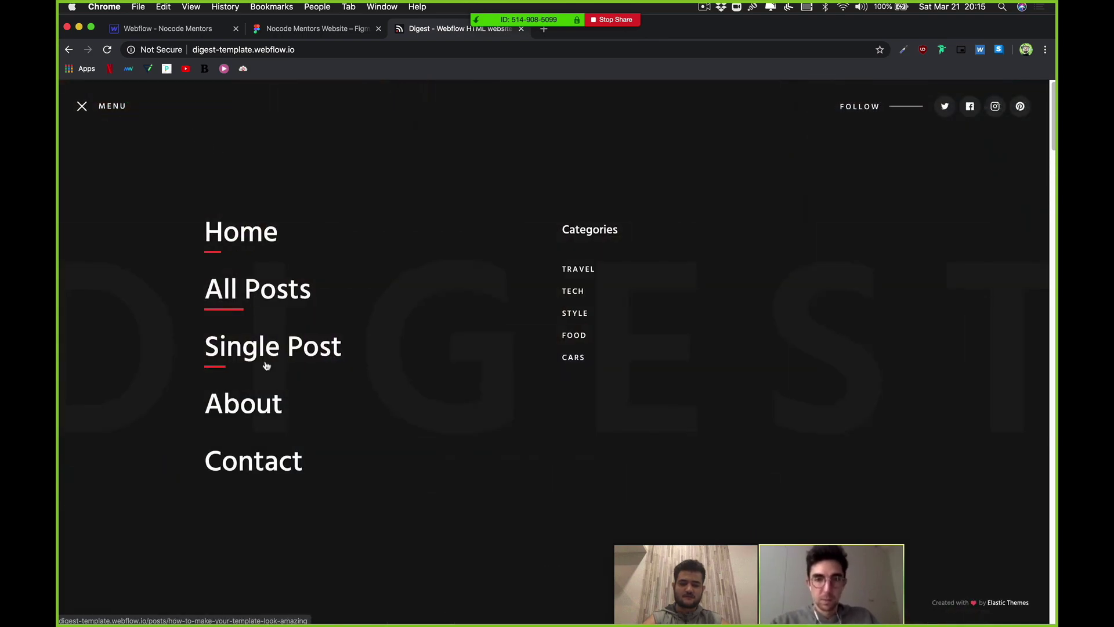
pyautogui.click(98, 110)
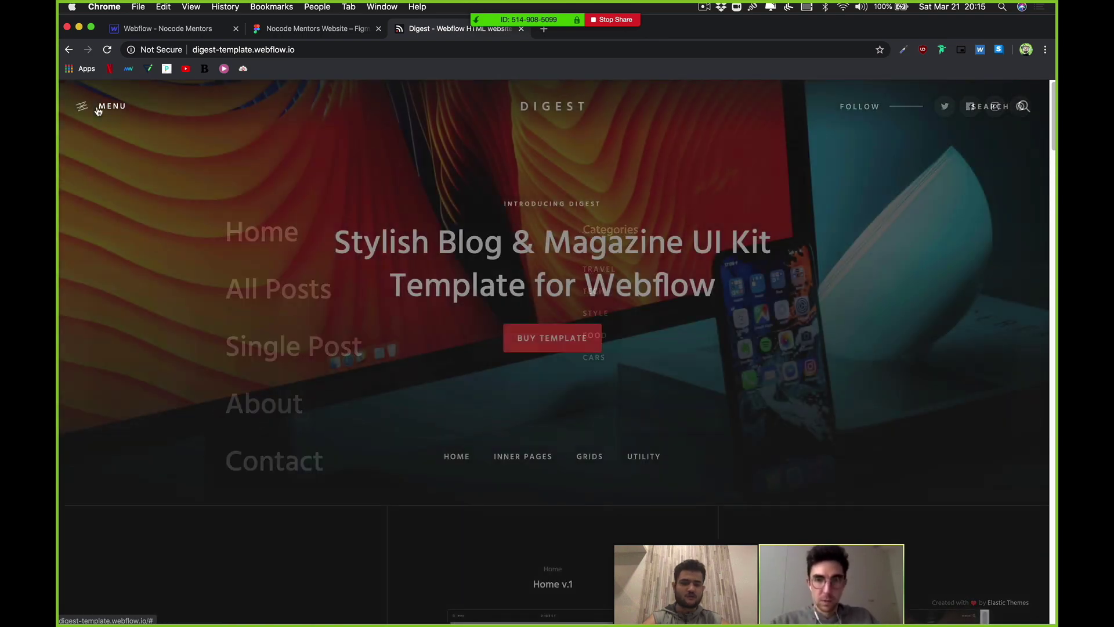
# Step: Type test text into the search overlay, clear it, and close the overlay
pyautogui.click(1025, 108)
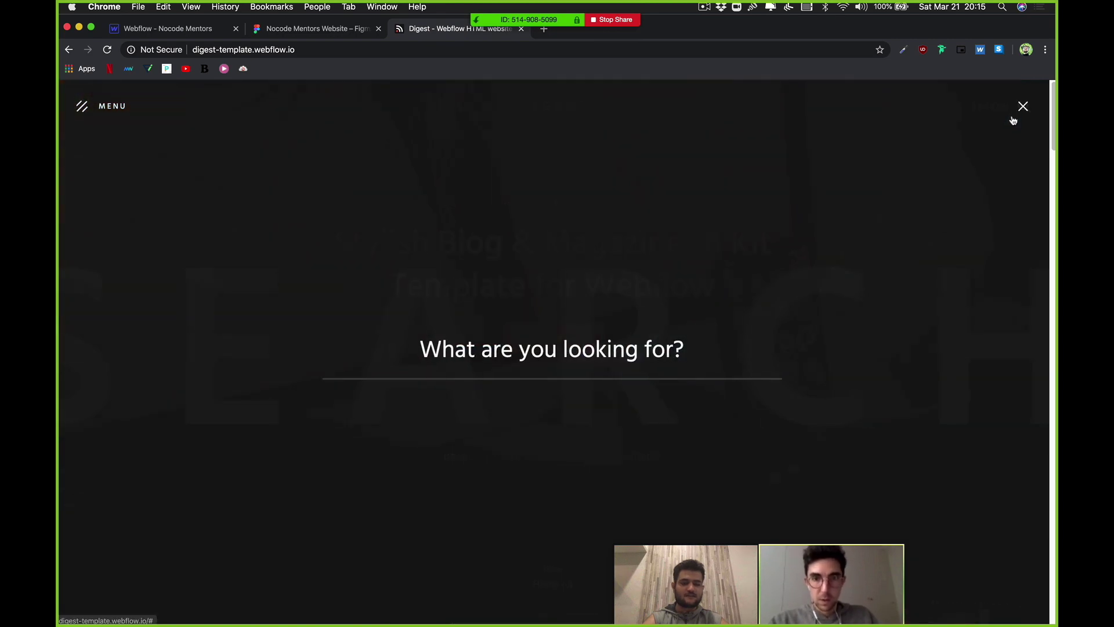
pyautogui.write('fdgdfgdg')
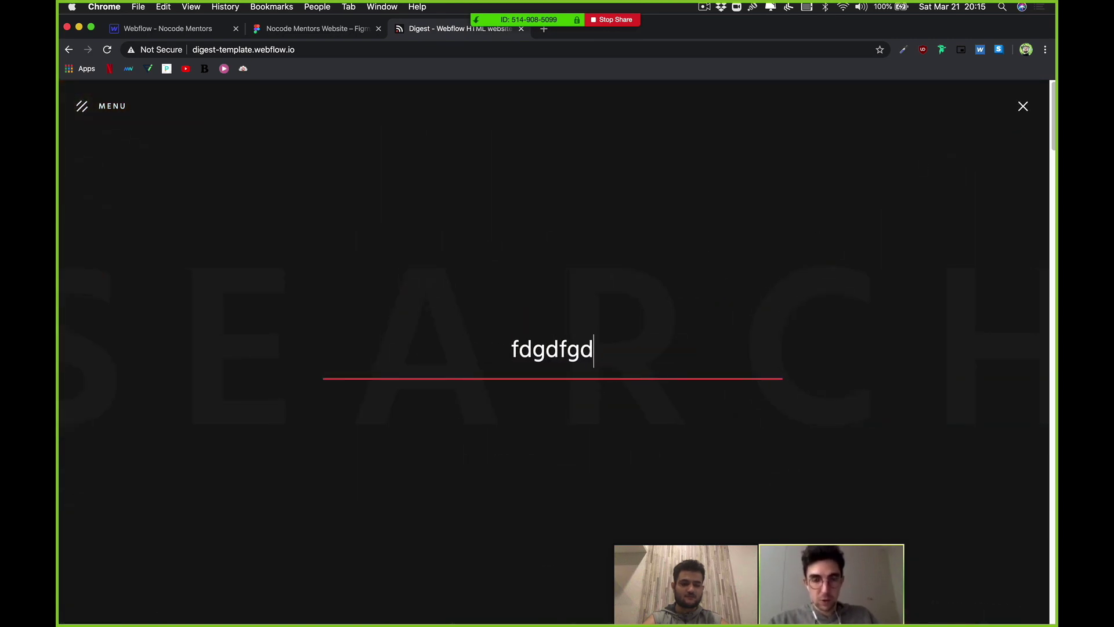
pyautogui.press('super+a')
pyautogui.press('BackSpace')
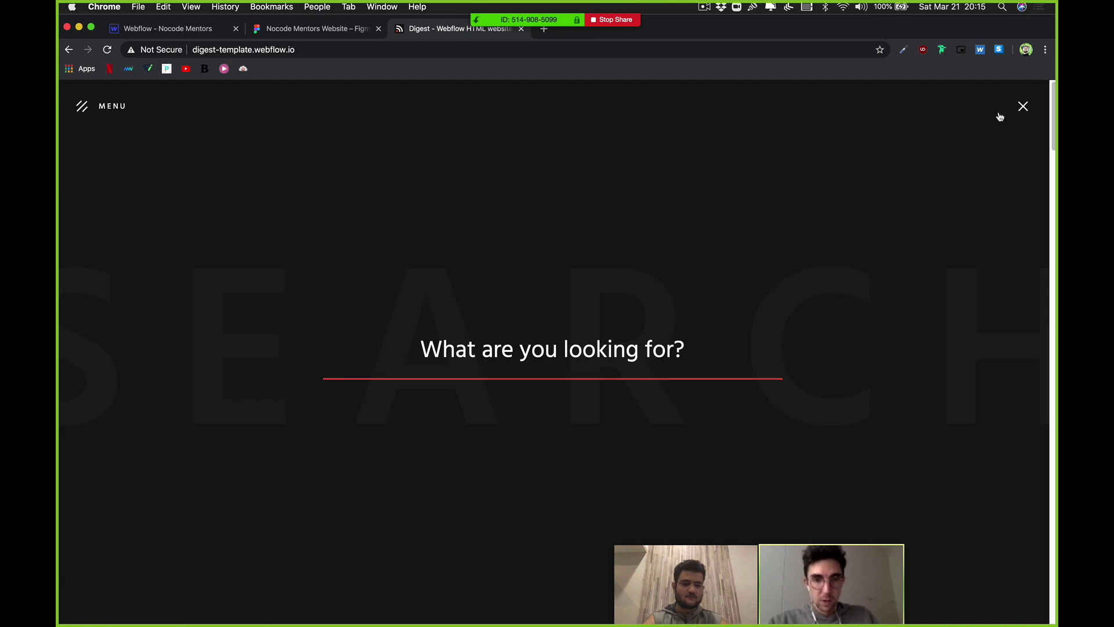
pyautogui.click(1000, 118)
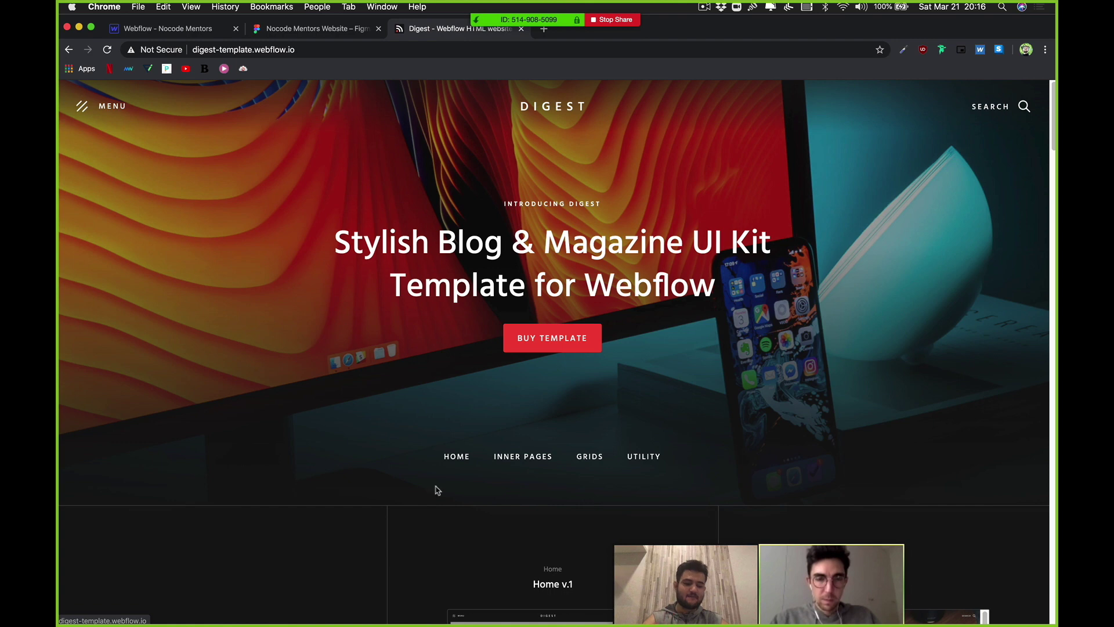
pyautogui.click(281, 610)
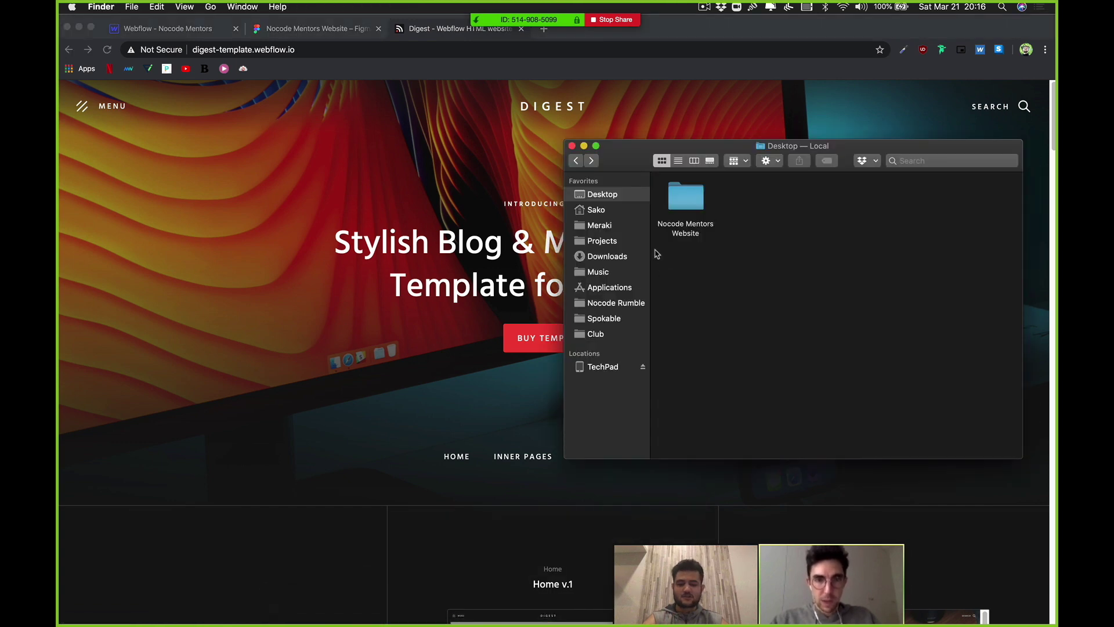
pyautogui.click(616, 304)
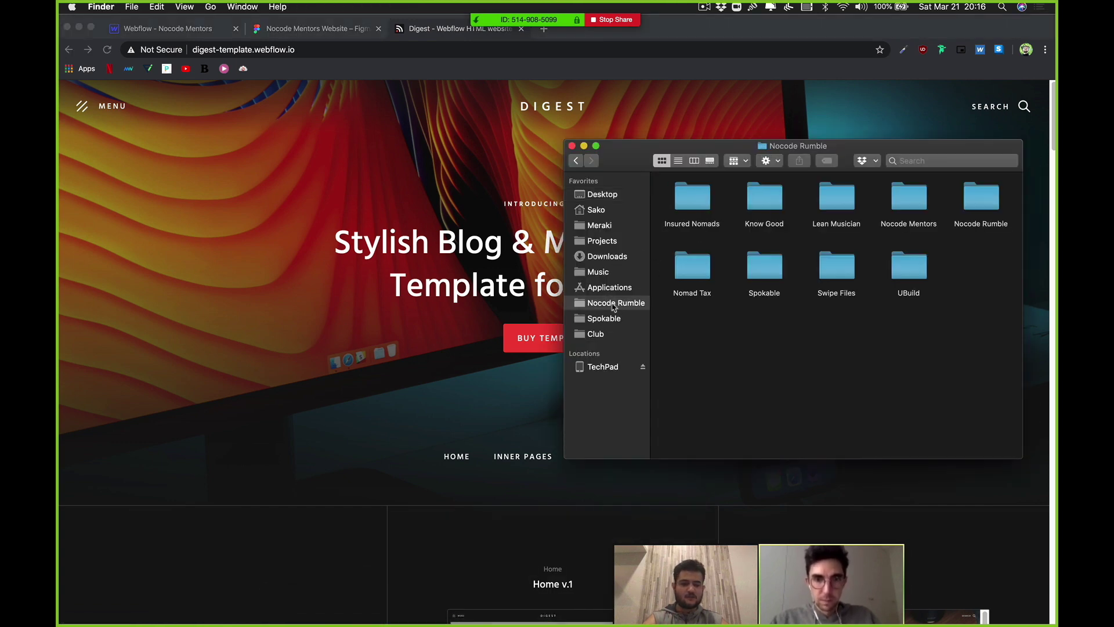
pyautogui.doubleClick(907, 202)
pyautogui.click(696, 200)
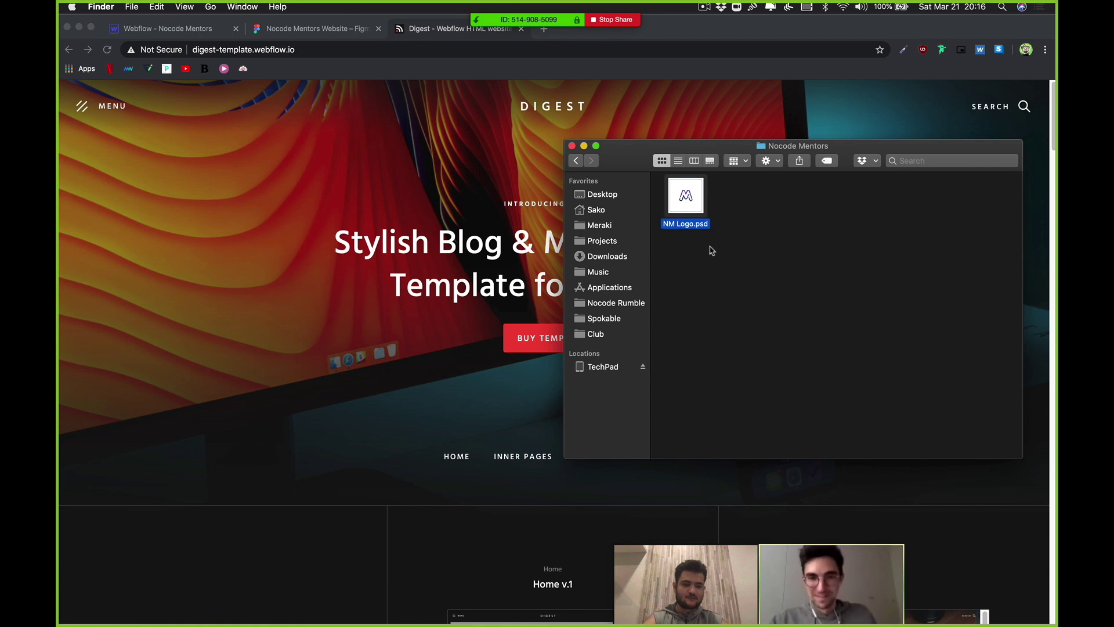
pyautogui.press('space')
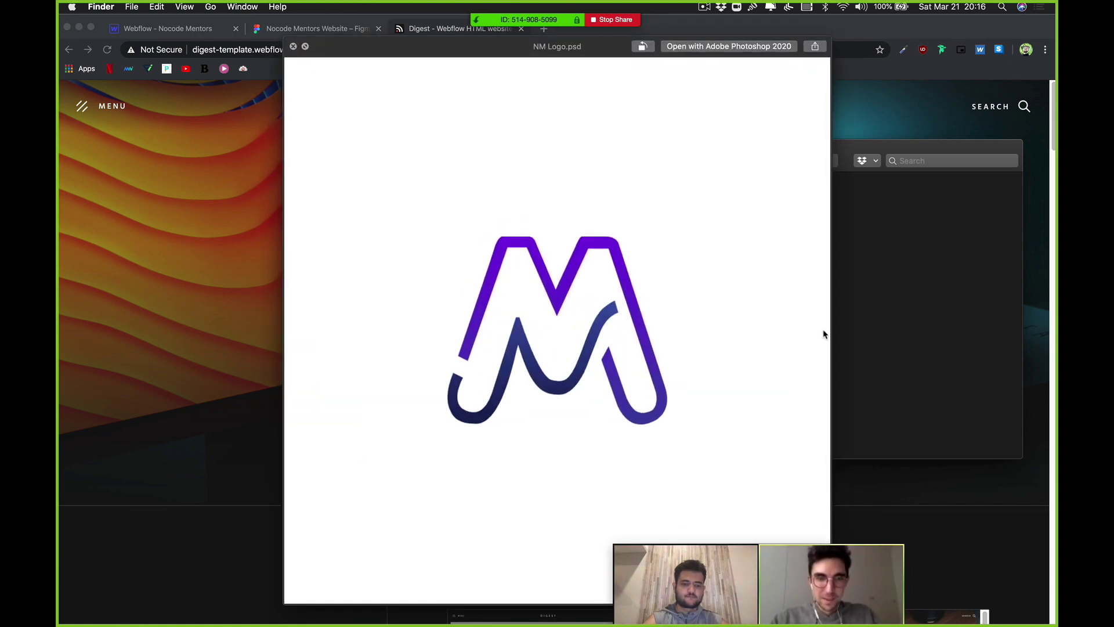
pyautogui.press('space')
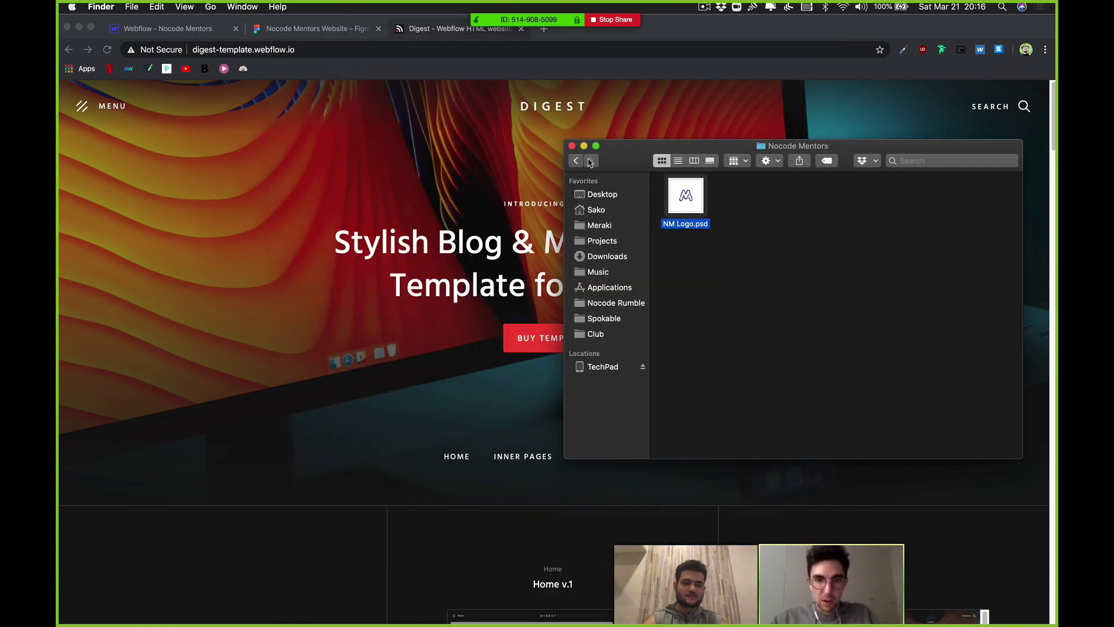
pyautogui.moveTo(627, 153); pyautogui.dragTo(556, 156)
pyautogui.click(501, 150)
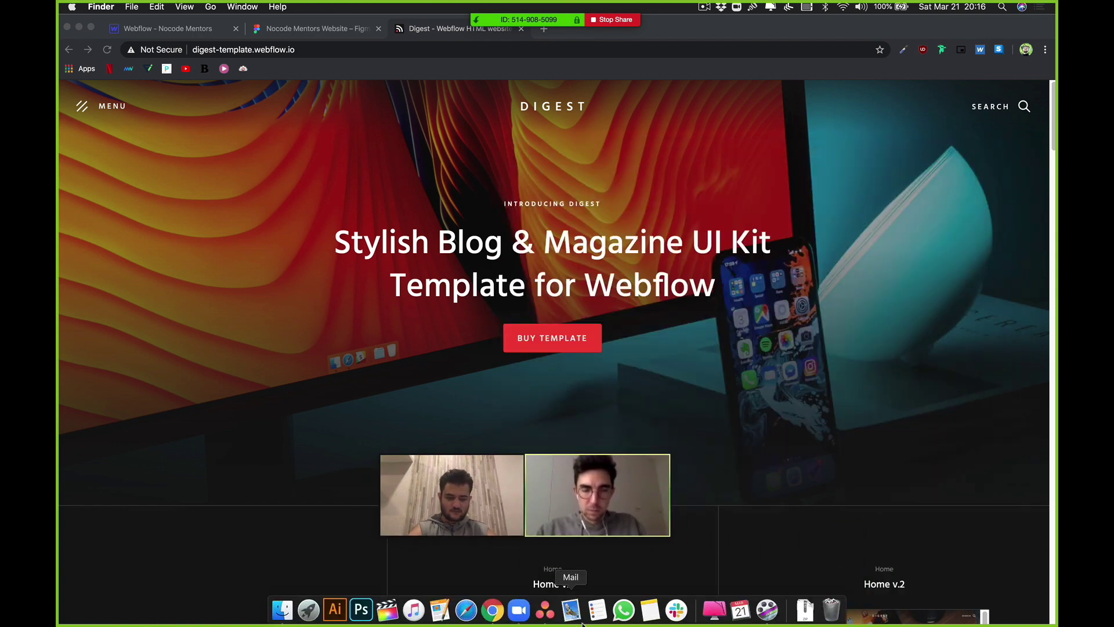
# Step: Switch Asana to the Nocode Rumble workspace and open the Nocode Mentors board's Logo task
pyautogui.click(542, 609)
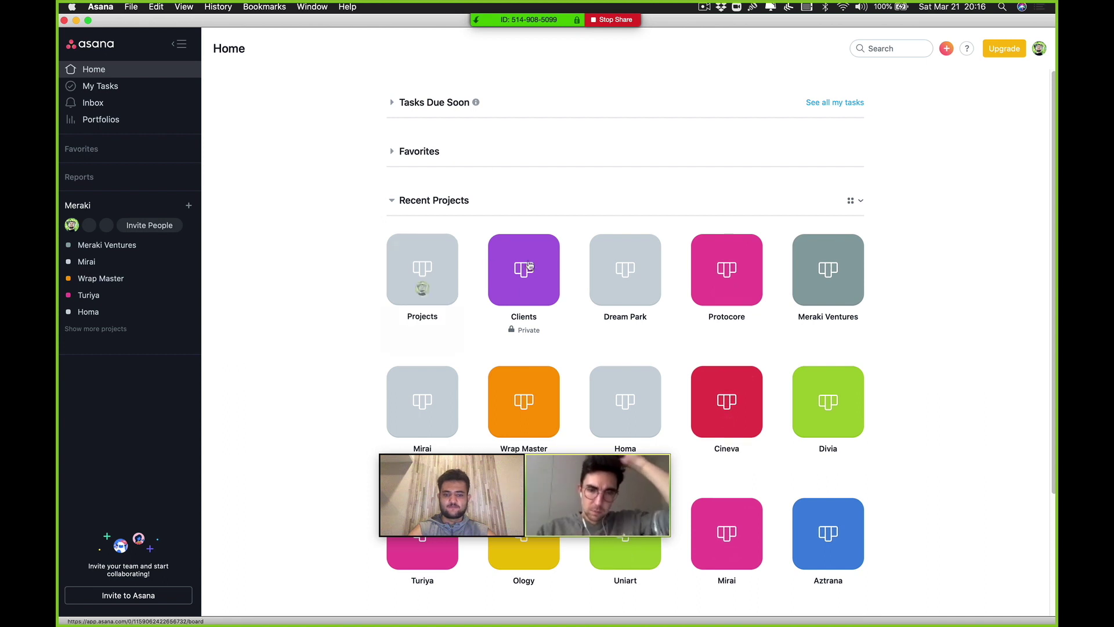
pyautogui.click(1039, 49)
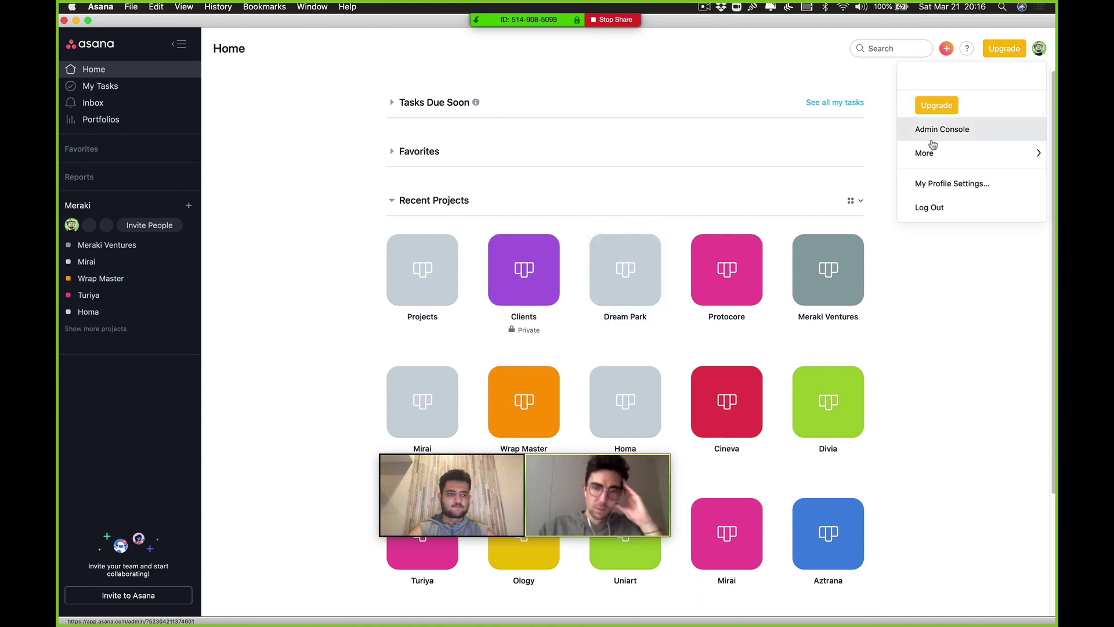
pyautogui.click(946, 122)
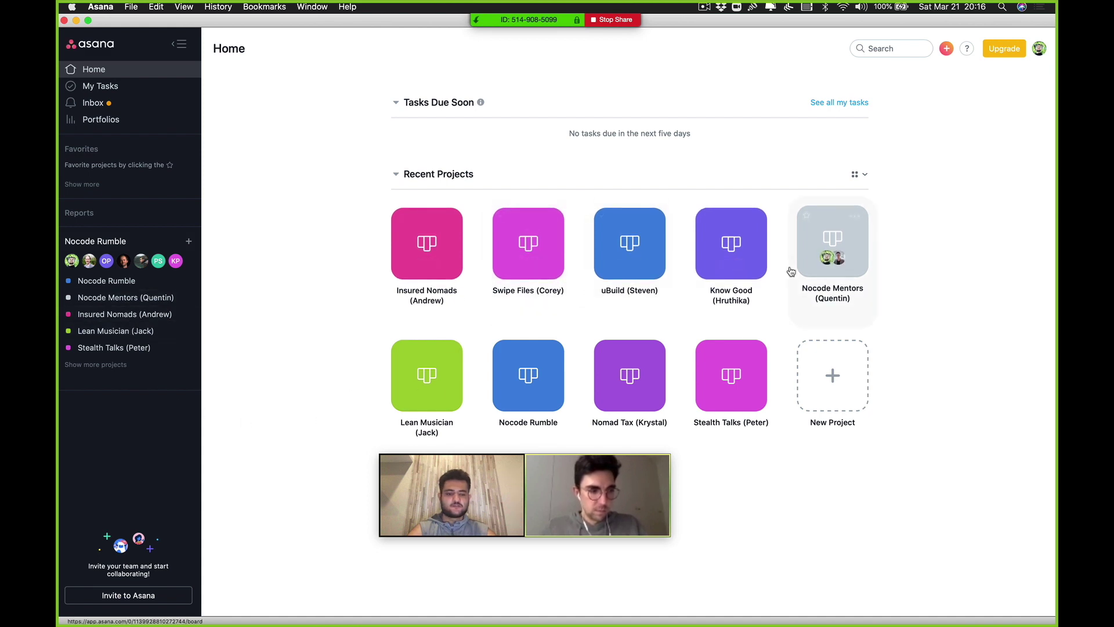
pyautogui.click(830, 267)
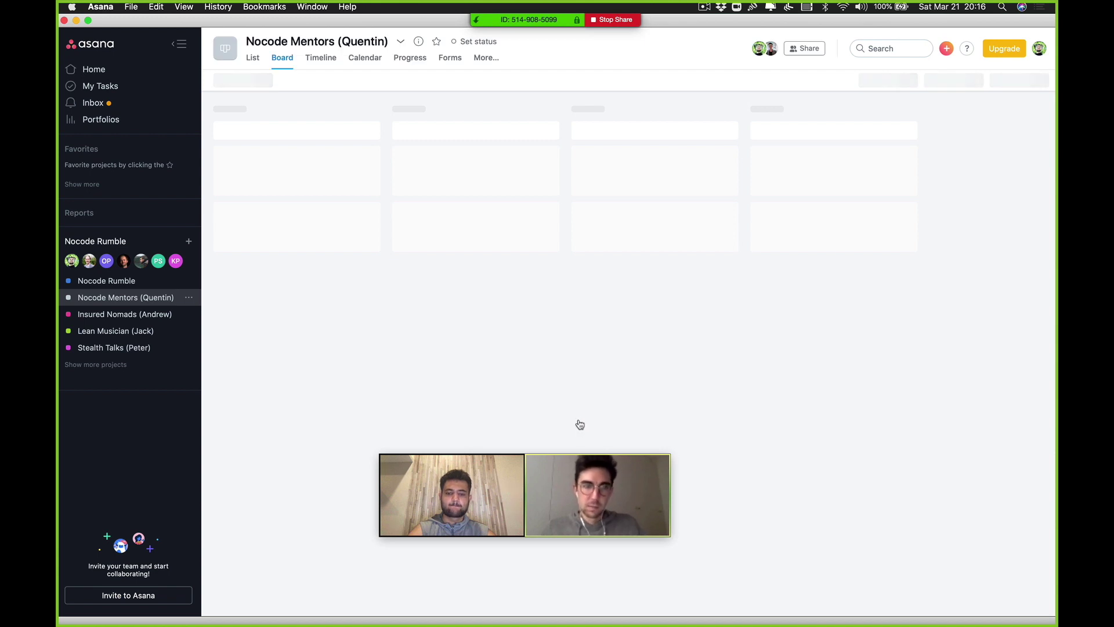
pyautogui.hscroll(1, 374, 308)
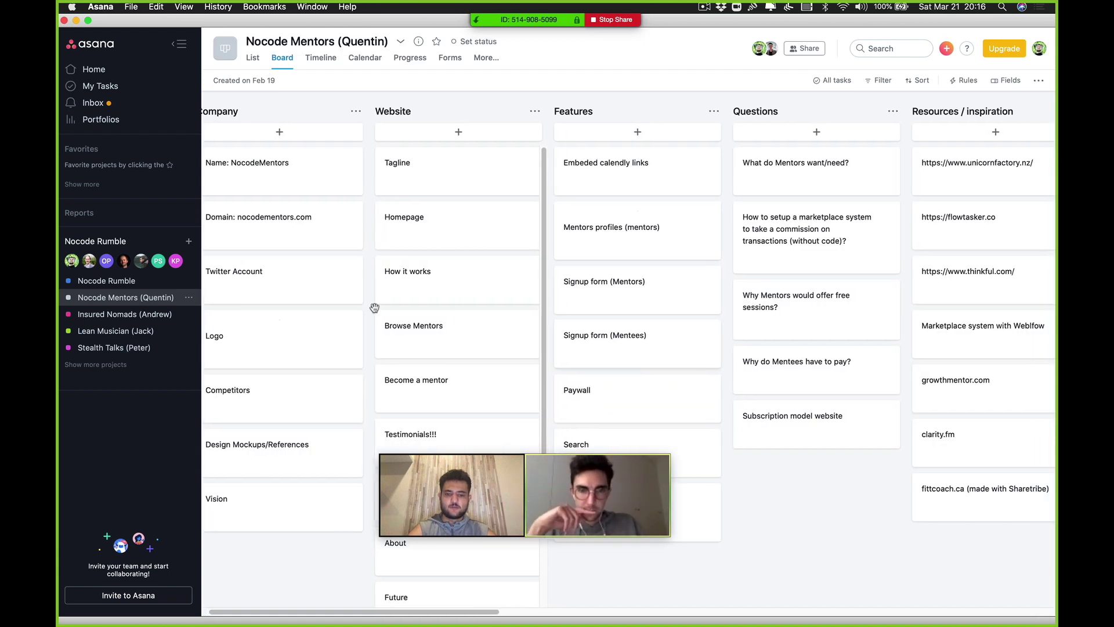
pyautogui.hscroll(-1, 375, 307)
pyautogui.click(307, 355)
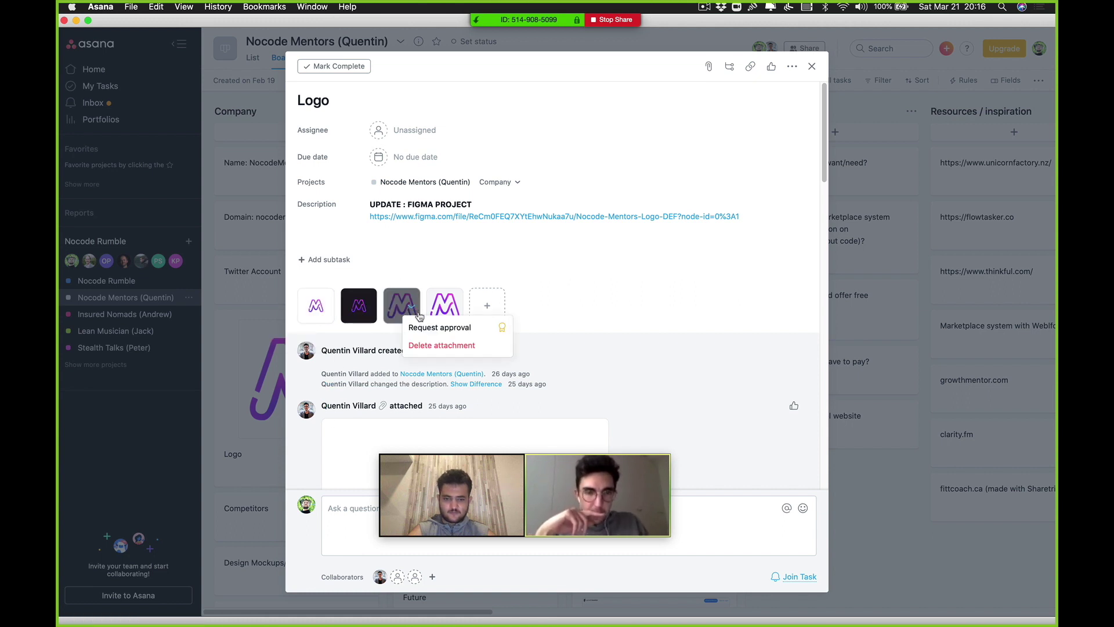
# Step: Browse the Logo task's attachments in the full-size image viewer
pyautogui.click(398, 313)
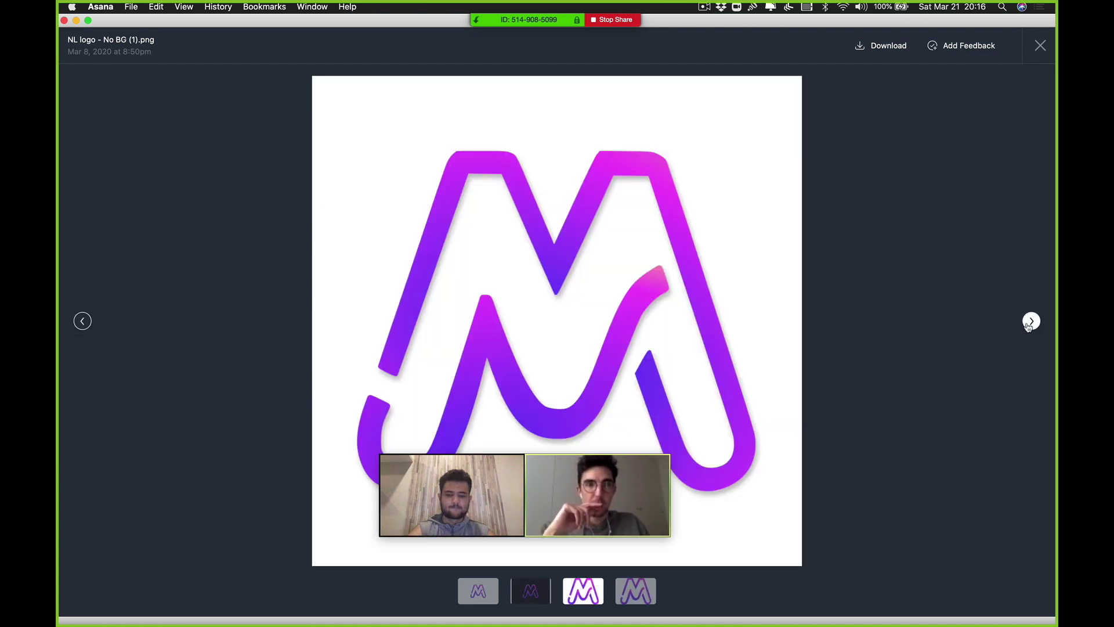
pyautogui.click(1030, 322)
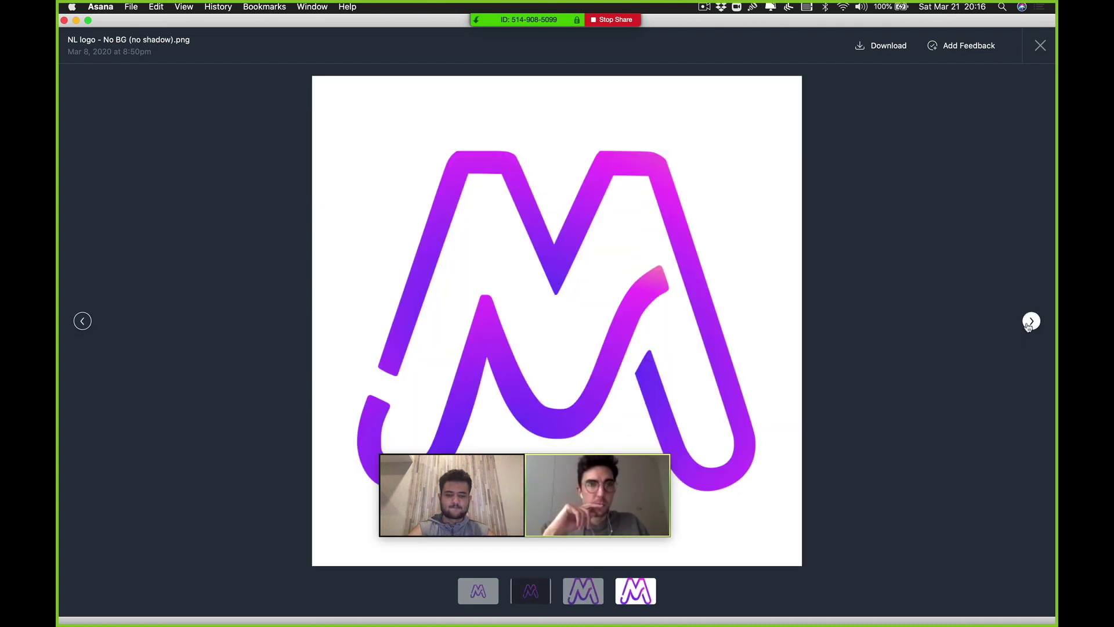
pyautogui.click(1040, 46)
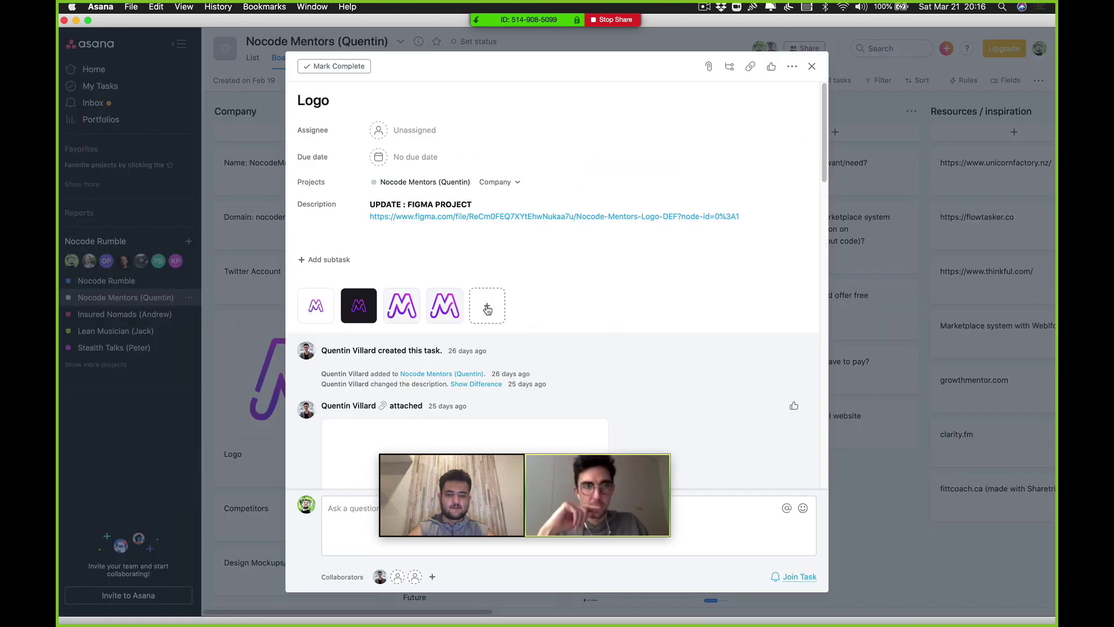
# Step: Download 'NL logo - No BG (no shadow).png' and close the viewer
pyautogui.click(452, 307)
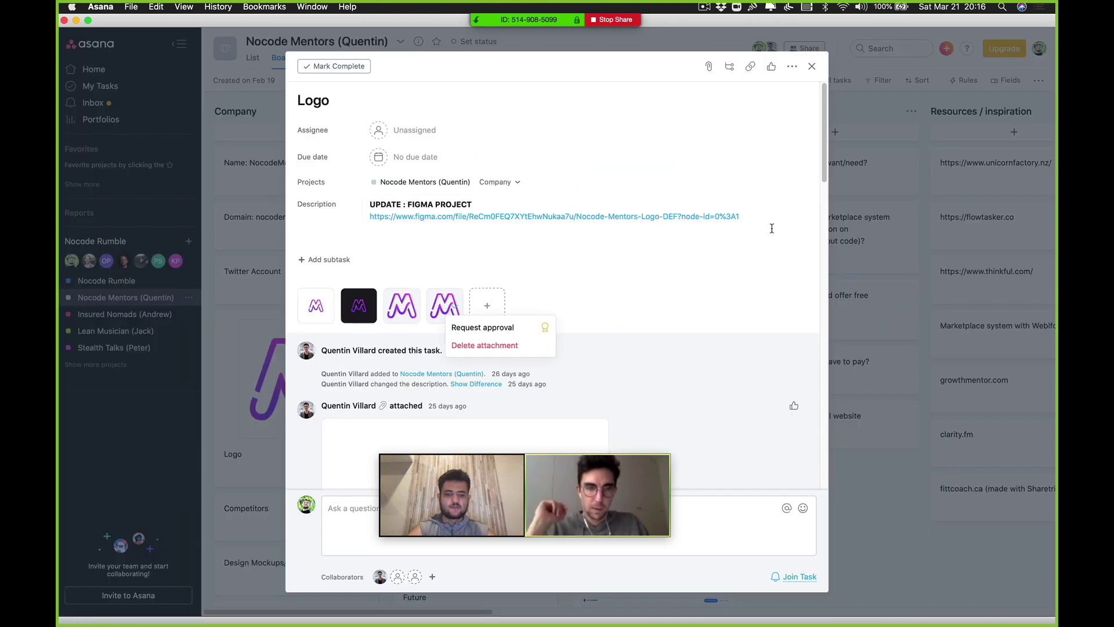
pyautogui.click(505, 241)
pyautogui.click(453, 307)
pyautogui.click(444, 304)
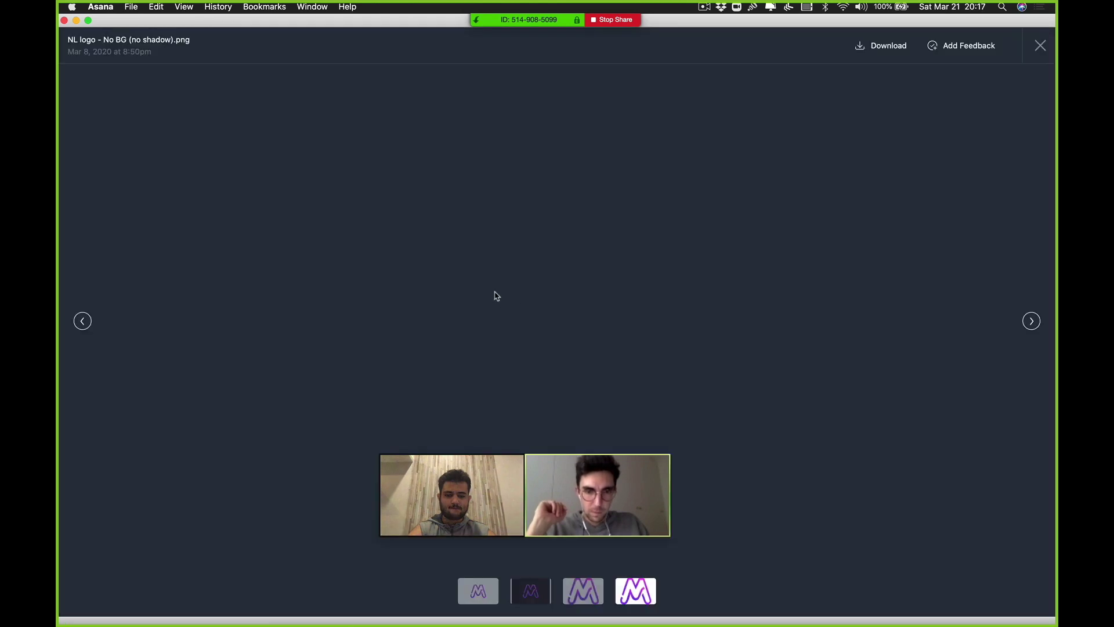
pyautogui.press('super+Tab')
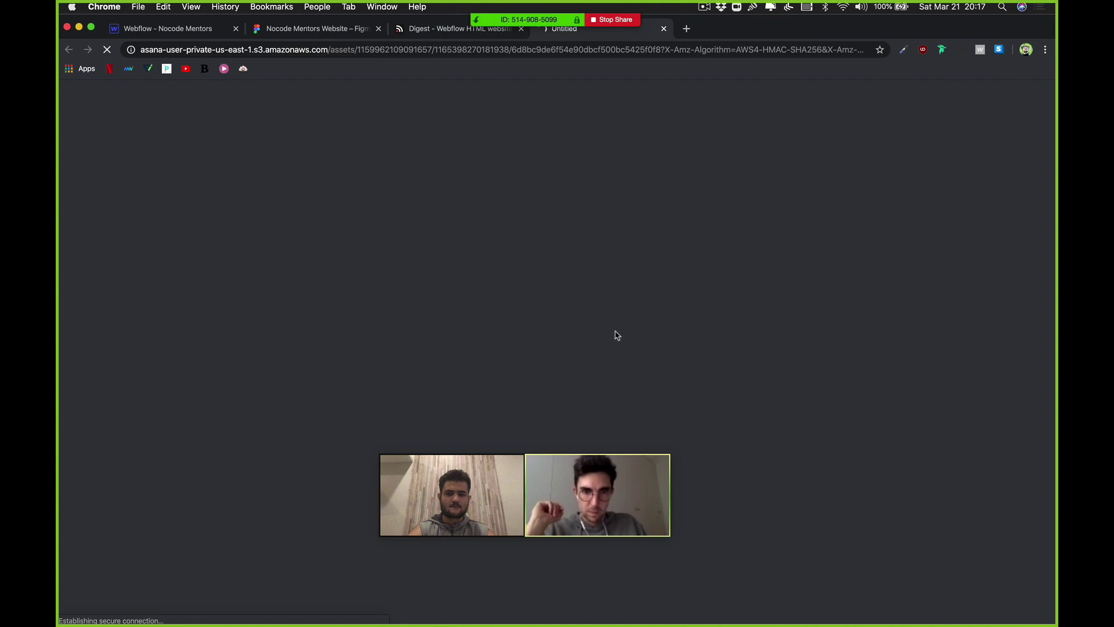
pyautogui.moveTo(650, 610)
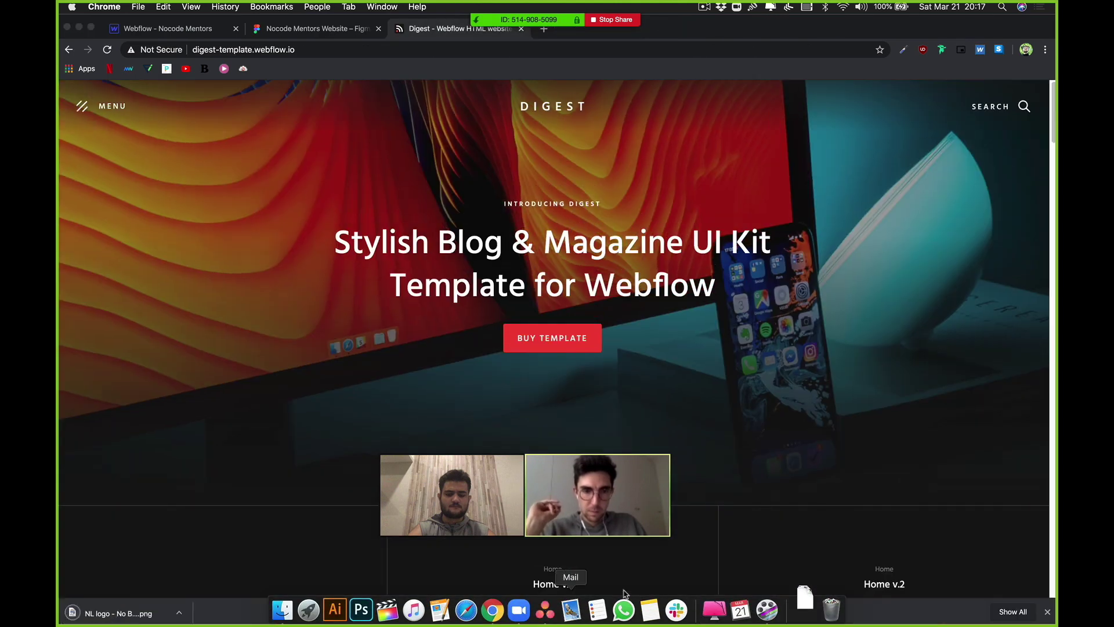
pyautogui.click(545, 618)
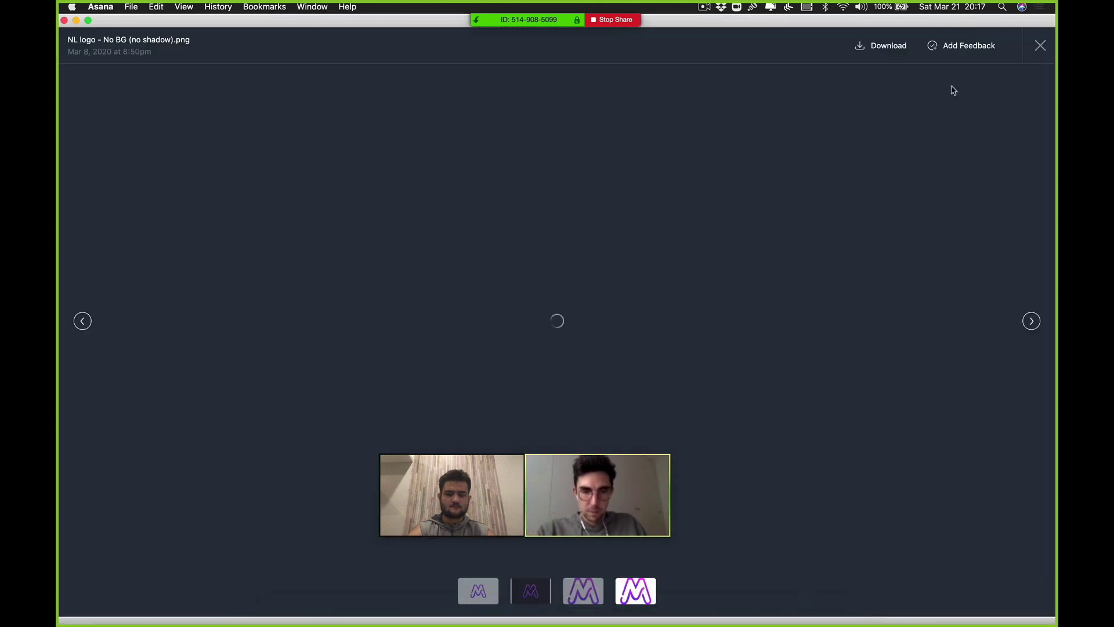
pyautogui.click(1040, 46)
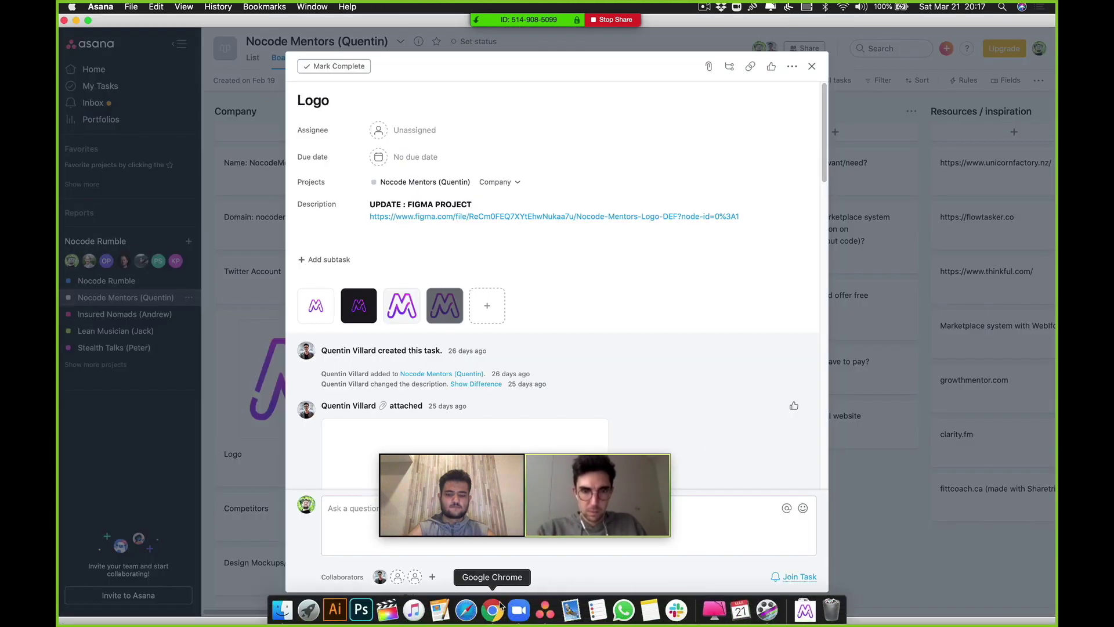
pyautogui.click(502, 607)
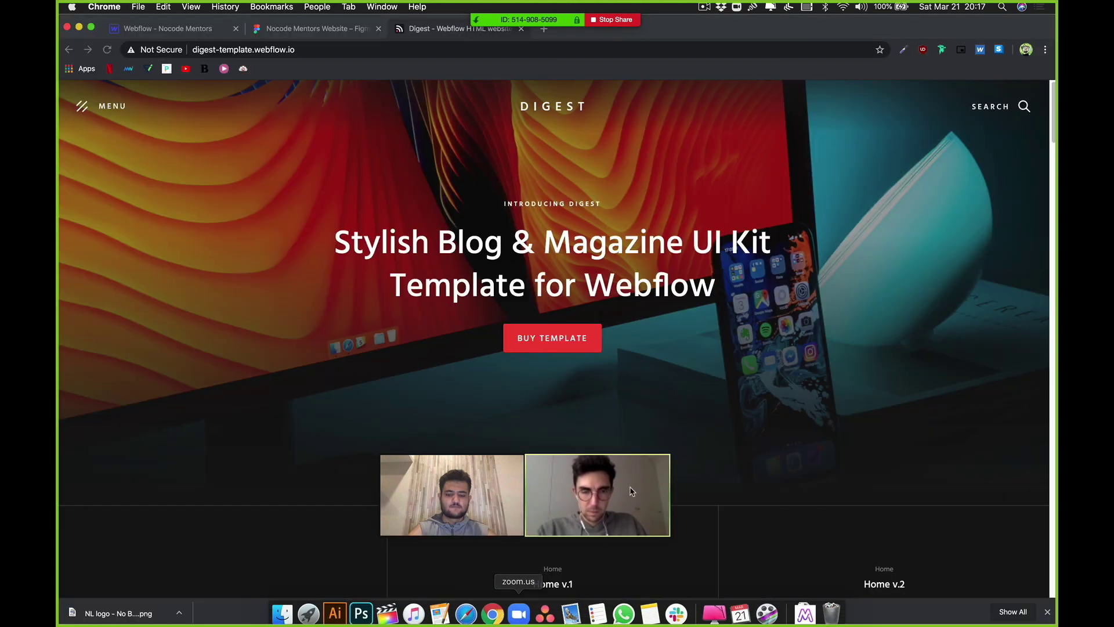
# Step: Reveal the downloaded logo and paste it into the Nocode Rumble > Nocode Mentors folder
pyautogui.click(180, 614)
pyautogui.click(209, 594)
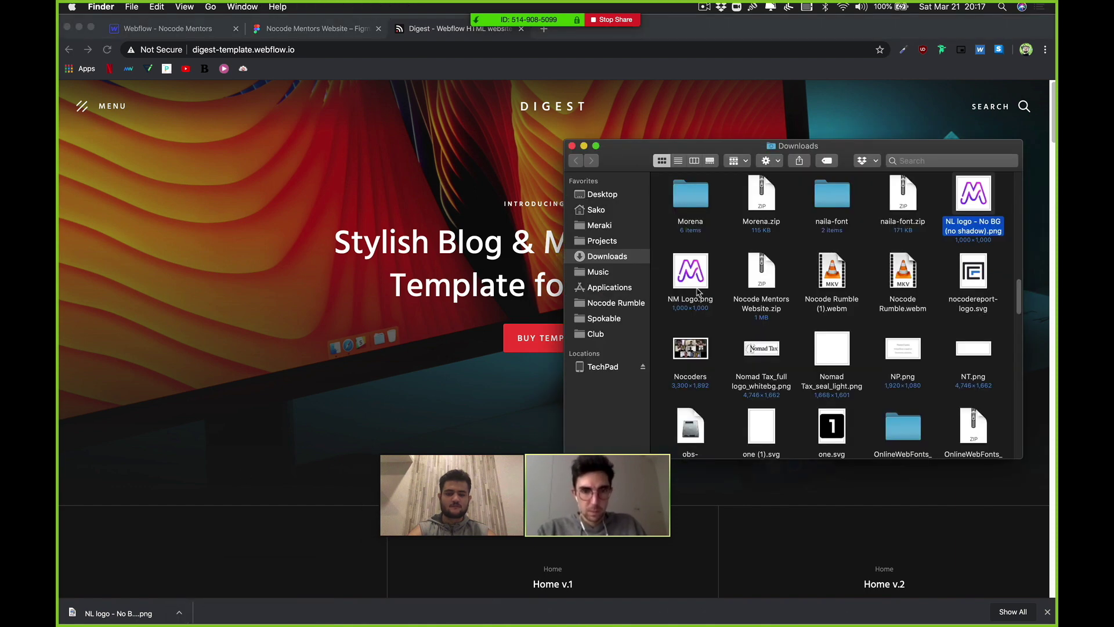
pyautogui.click(608, 304)
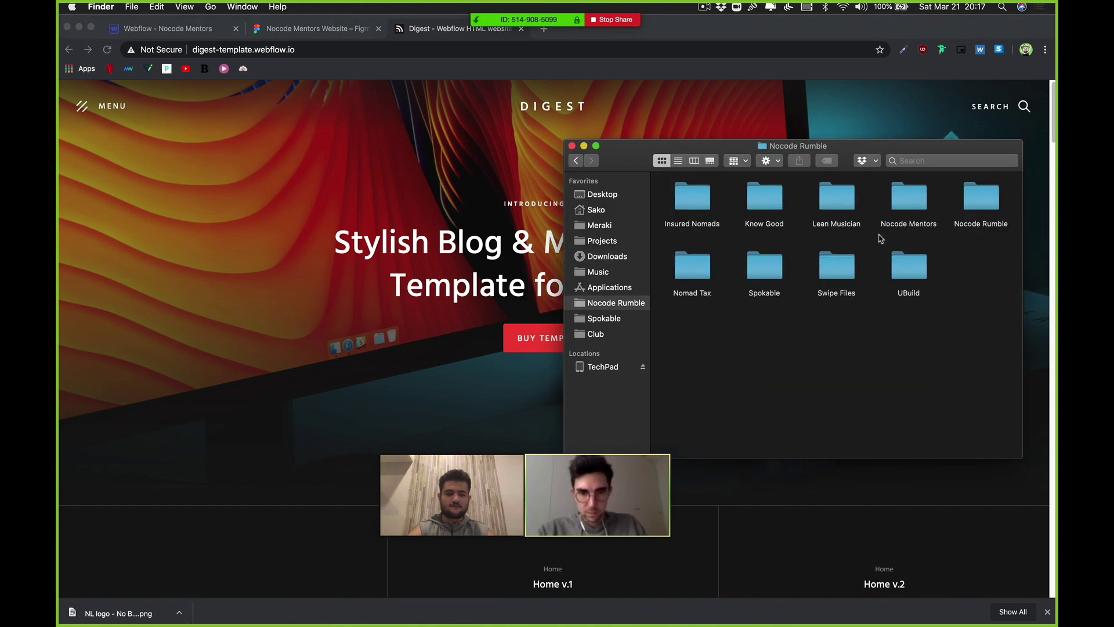
pyautogui.click(978, 203)
pyautogui.doubleClick(923, 204)
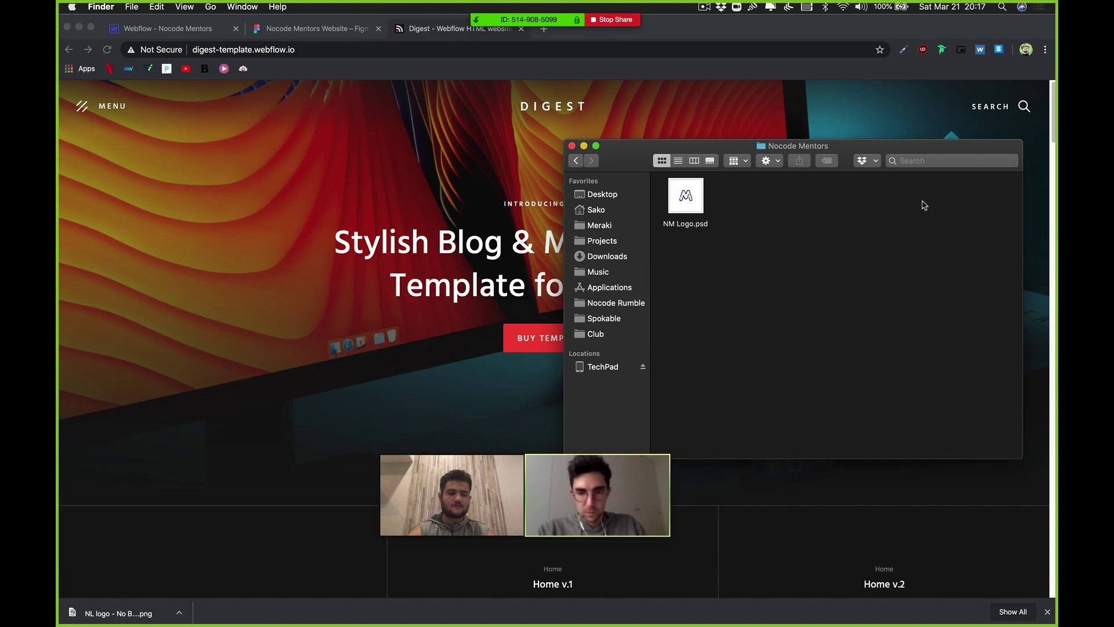
pyautogui.press('super+v')
# Step: Rename the pasted logo to Logo.png and preview it in Quick Look
pyautogui.click(689, 201)
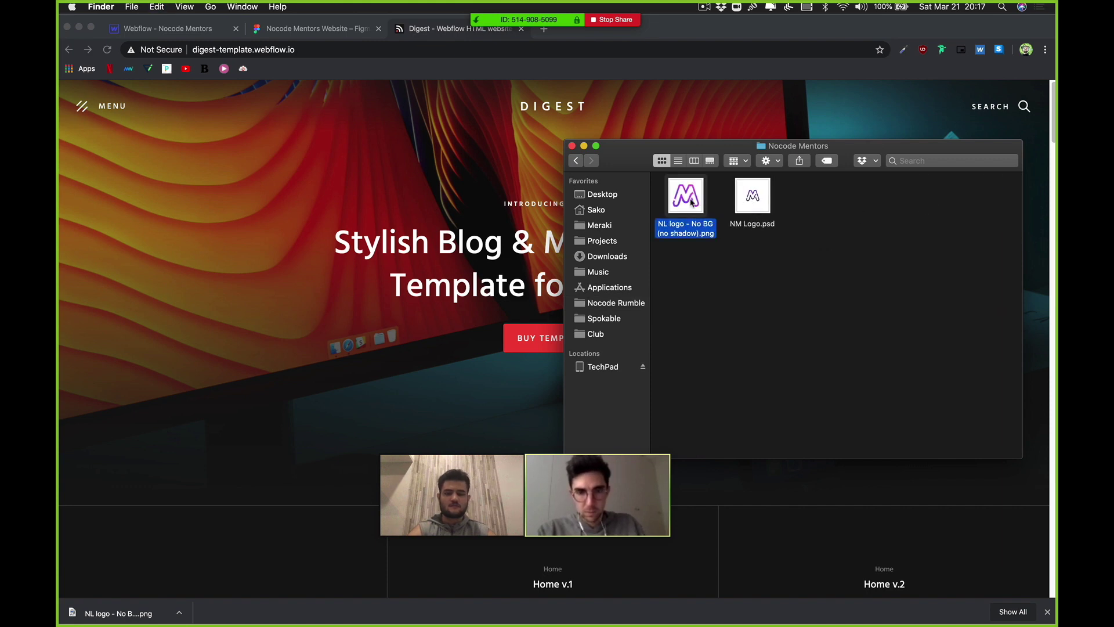
pyautogui.write('Logo')
pyautogui.press('Return')
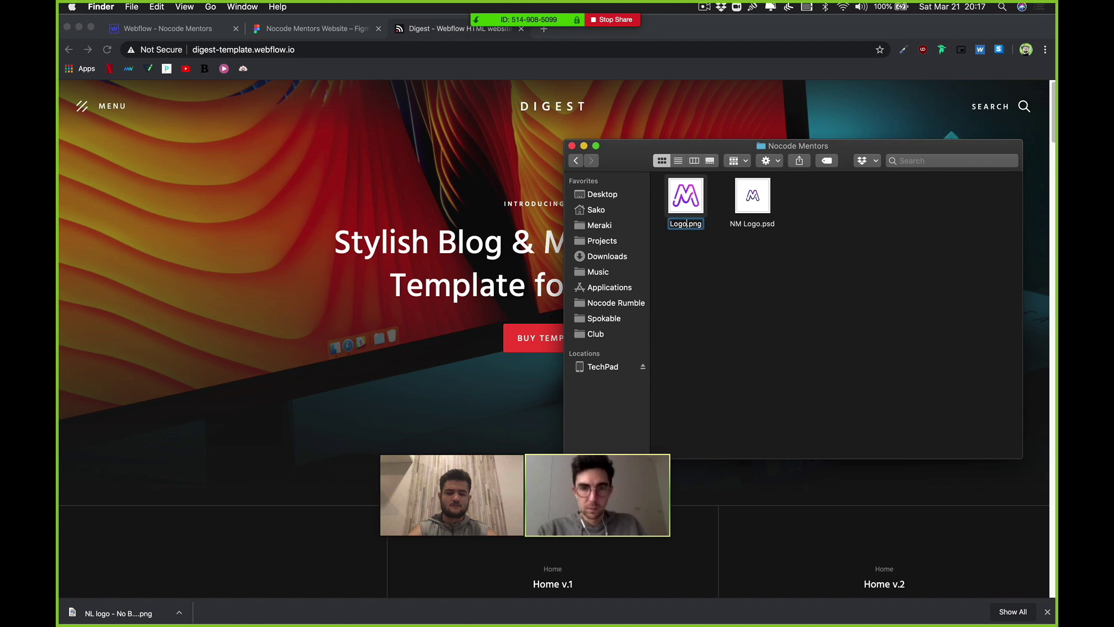
pyautogui.press('space')
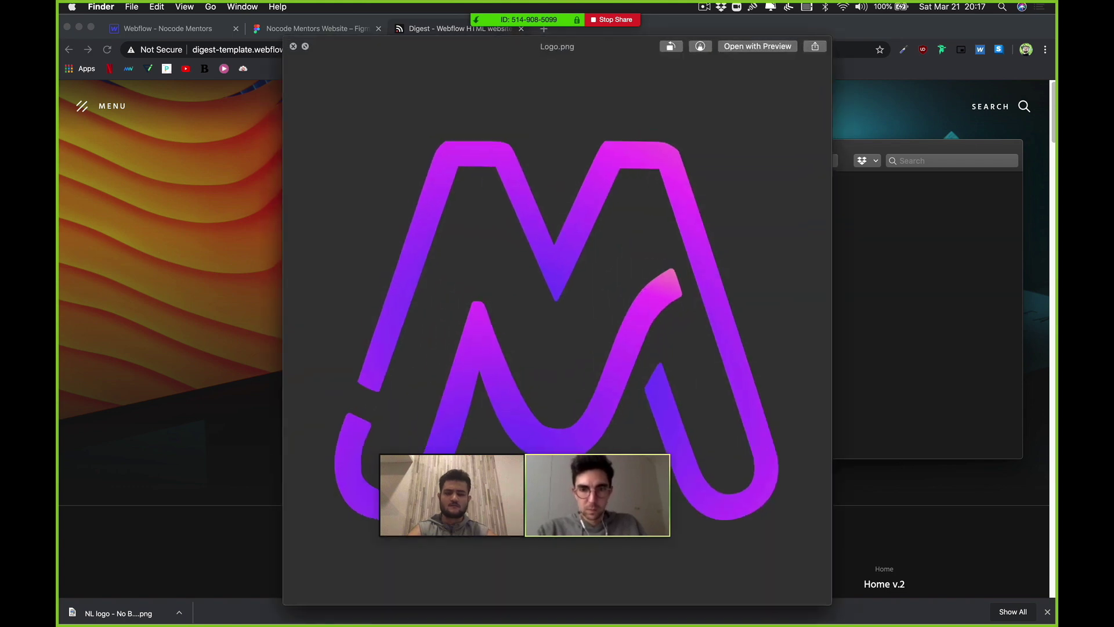
pyautogui.press('space')
pyautogui.click(485, 245)
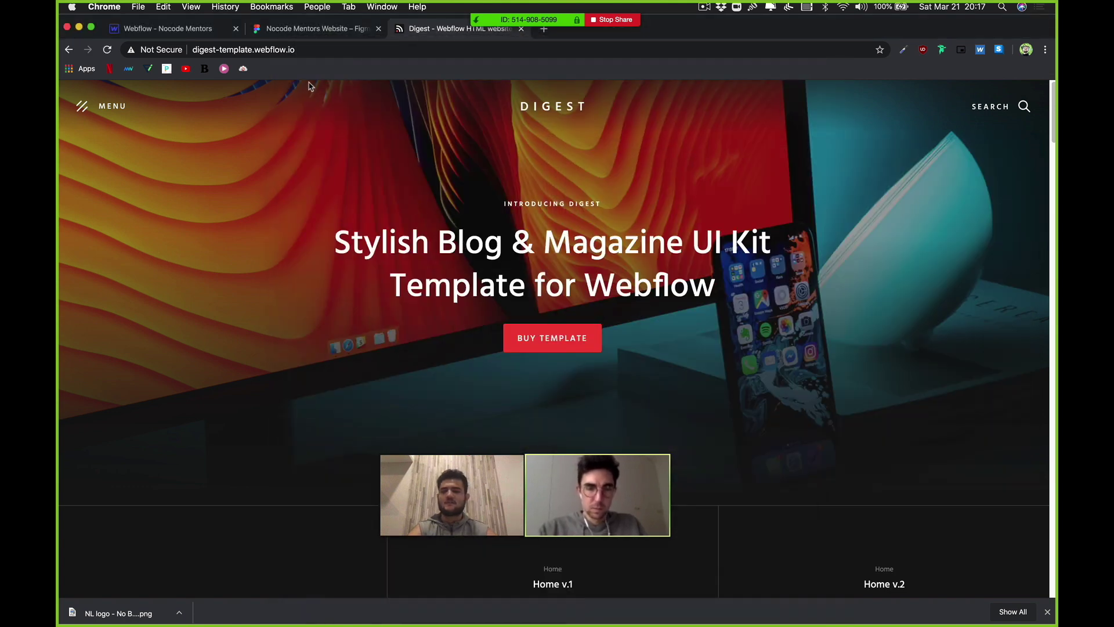
# Step: Load webflow.com in the browser's address bar to reach the dashboard
pyautogui.click(407, 54)
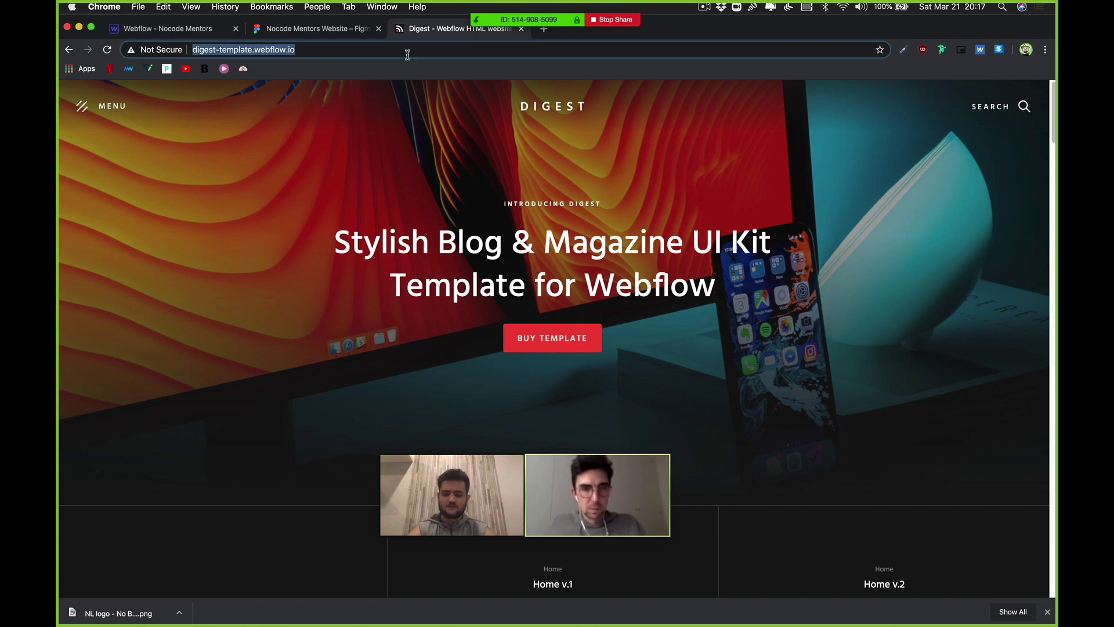
pyautogui.press('BackSpace')
pyautogui.write('wee')
pyautogui.press('BackSpace')
pyautogui.write('b')
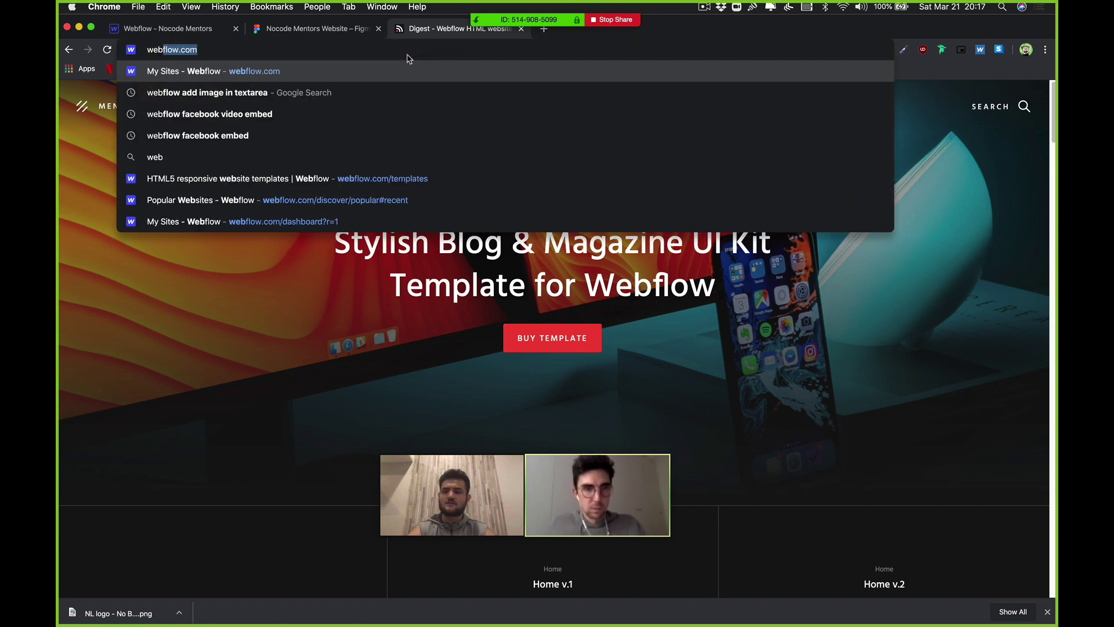
pyautogui.press('Return')
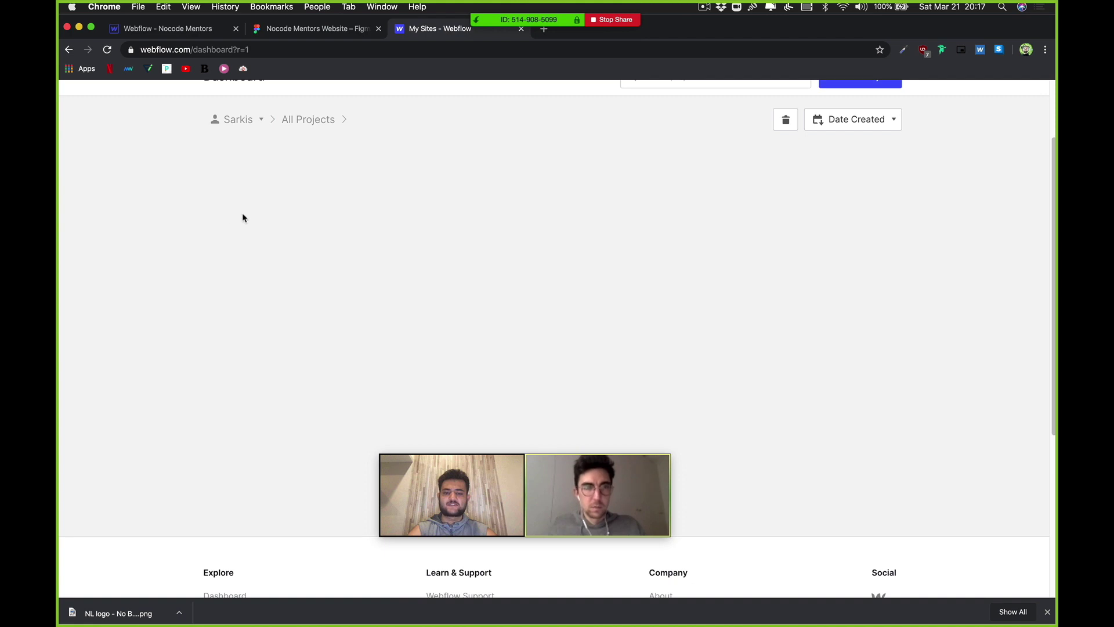
# Step: Open the Templates folder and launch Digest Temp in the Designer
pyautogui.scroll(1, 240, 218)
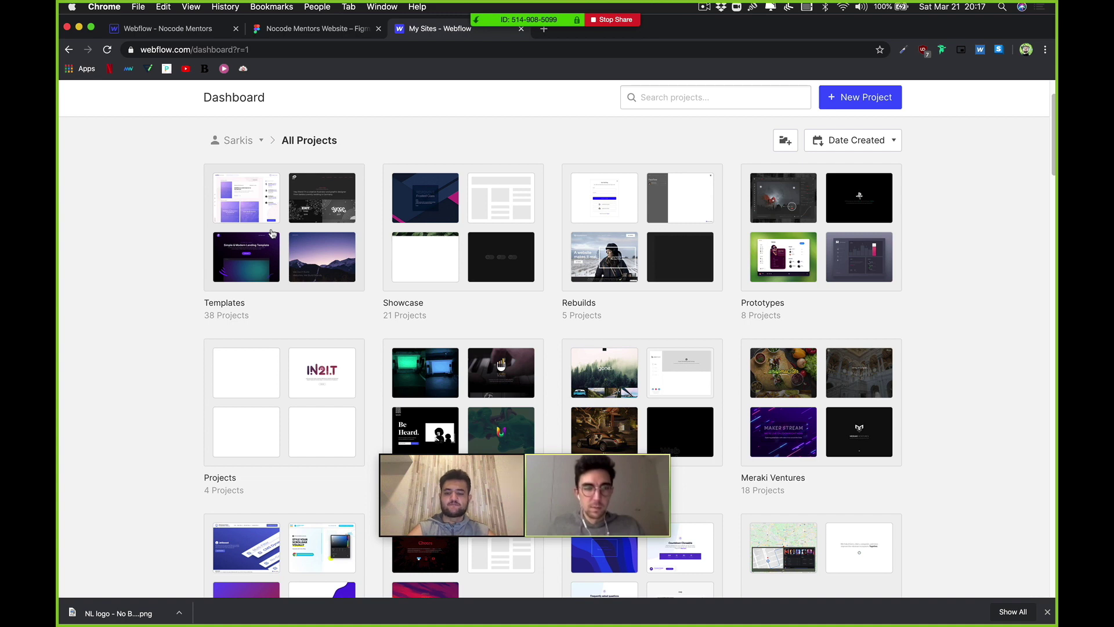
pyautogui.scroll(-1, 285, 268)
pyautogui.click(293, 269)
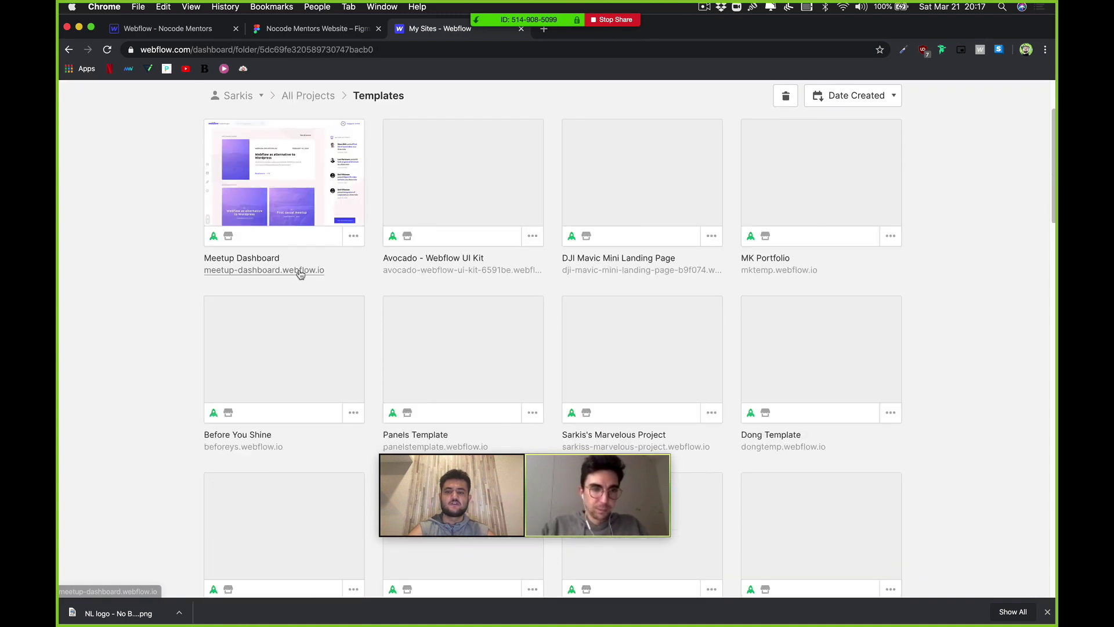
pyautogui.scroll(-2, 300, 274)
pyautogui.scroll(1, 325, 266)
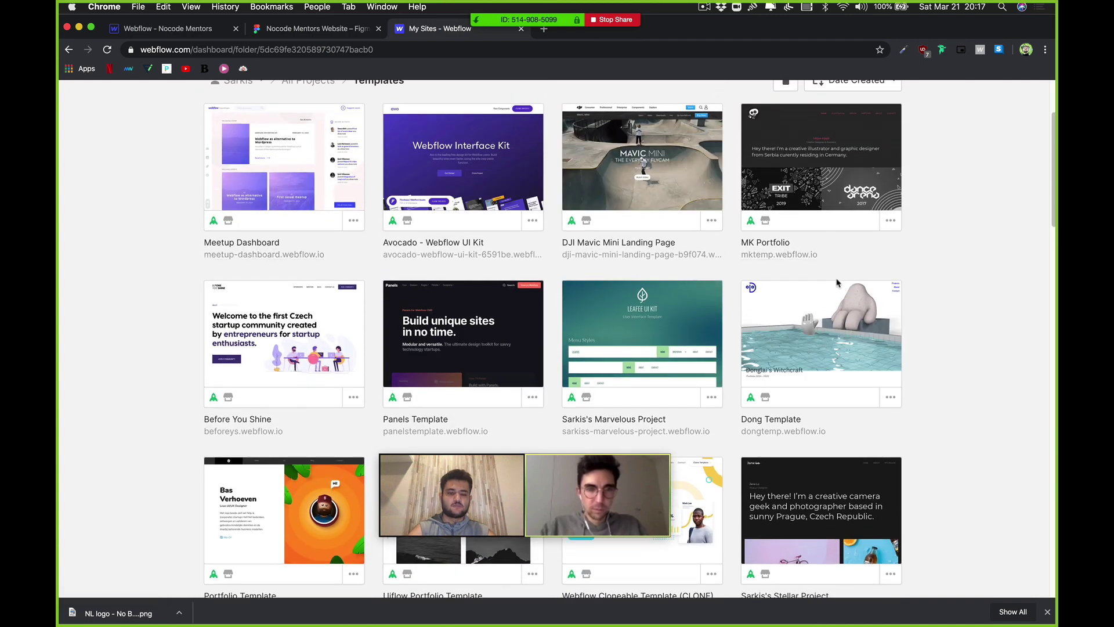
pyautogui.scroll(-5, 838, 283)
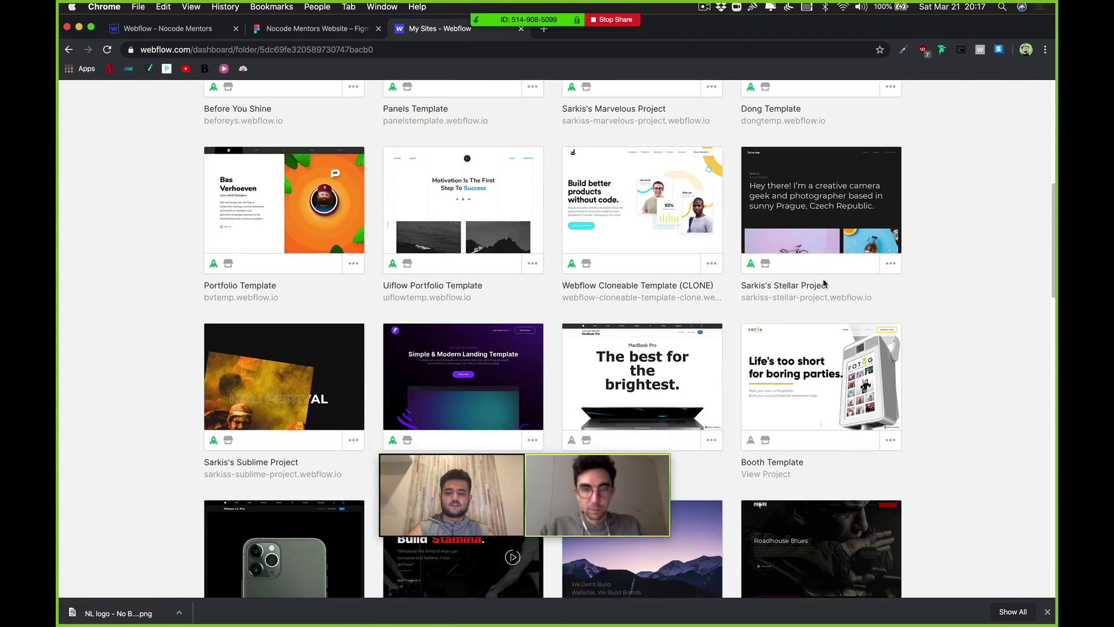
pyautogui.scroll(-6, 825, 284)
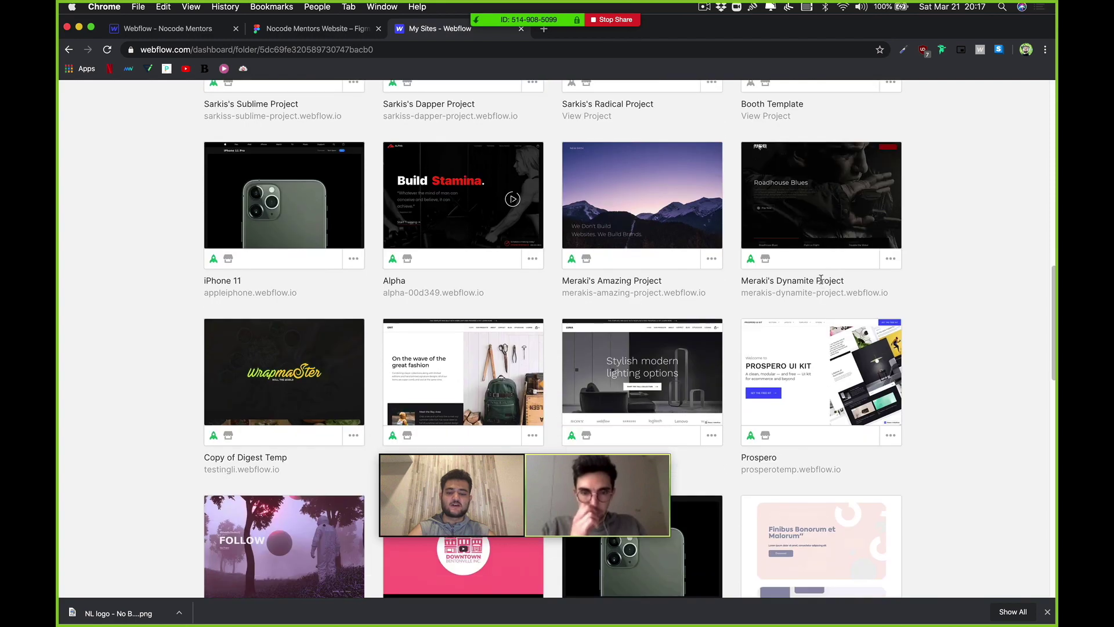
pyautogui.scroll(-6, 821, 281)
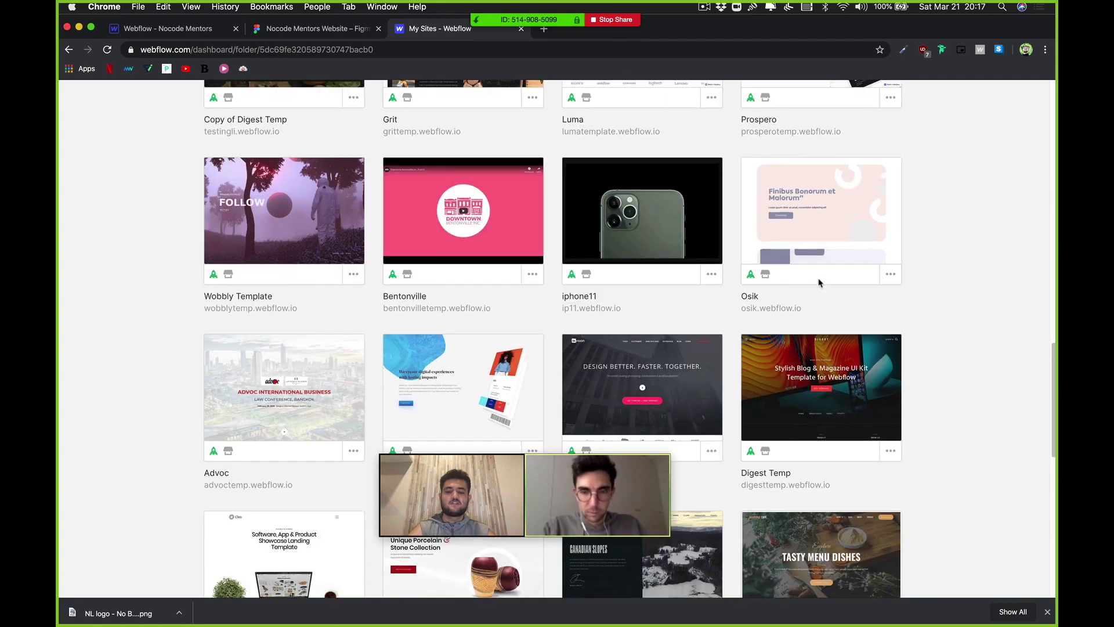
pyautogui.scroll(-2, 819, 282)
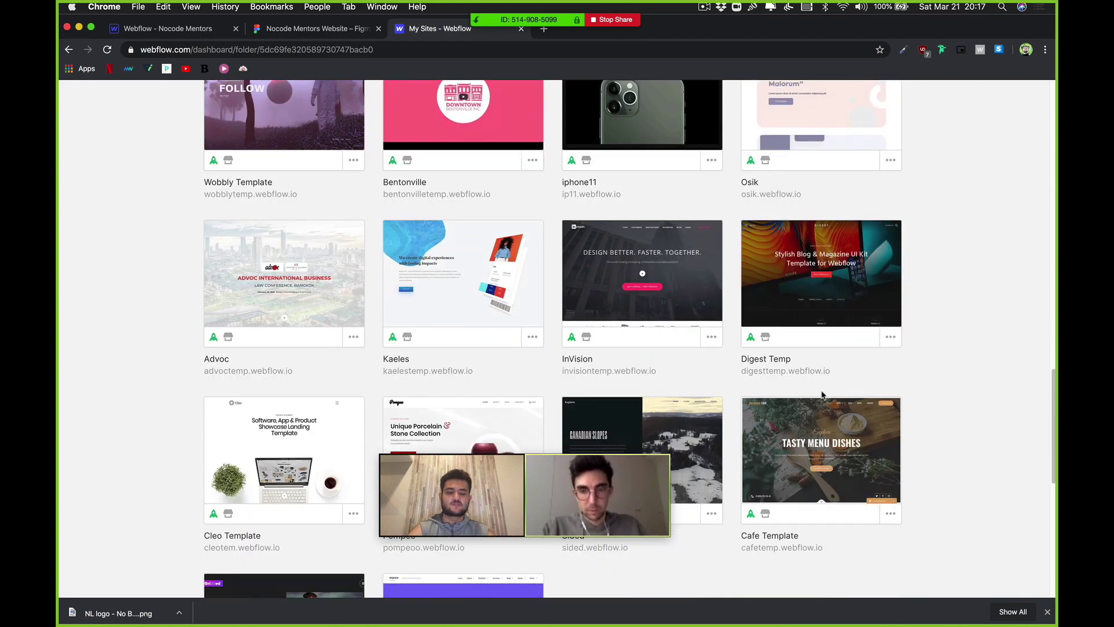
pyautogui.click(802, 294)
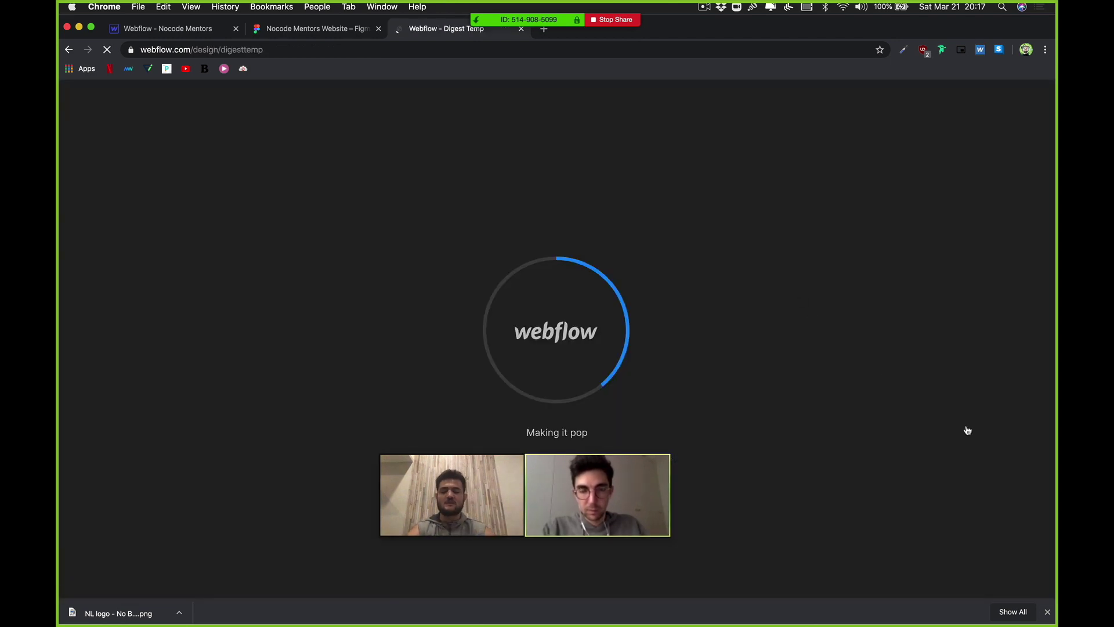
# Step: Unlink the Digest template's Nav Bar from its symbol
pyautogui.click(1048, 612)
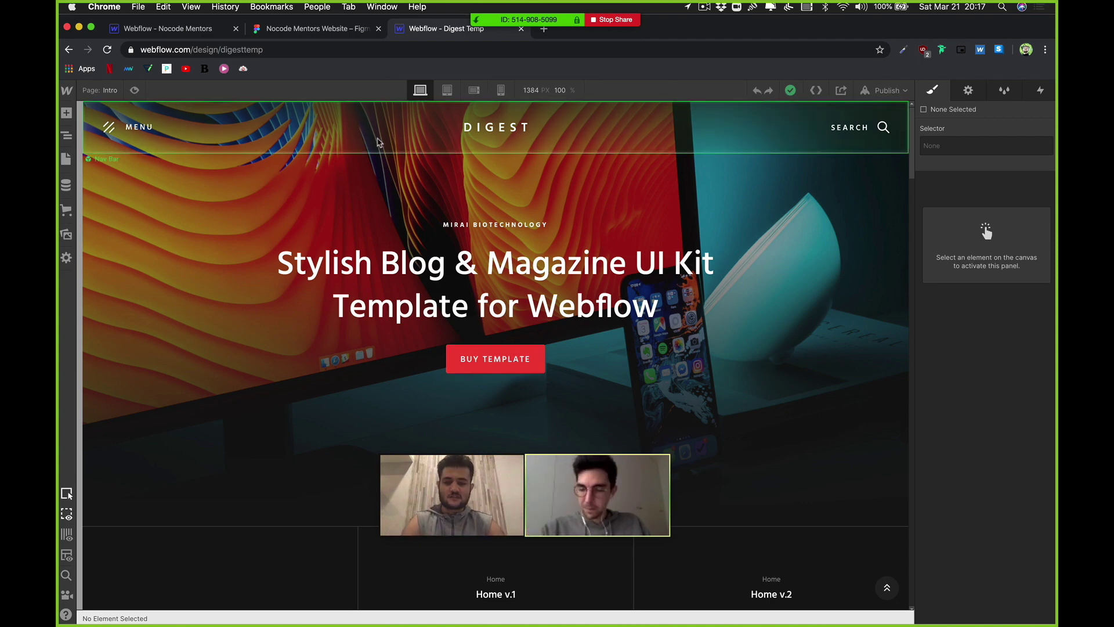
pyautogui.click(171, 153)
pyautogui.rightClick(171, 154)
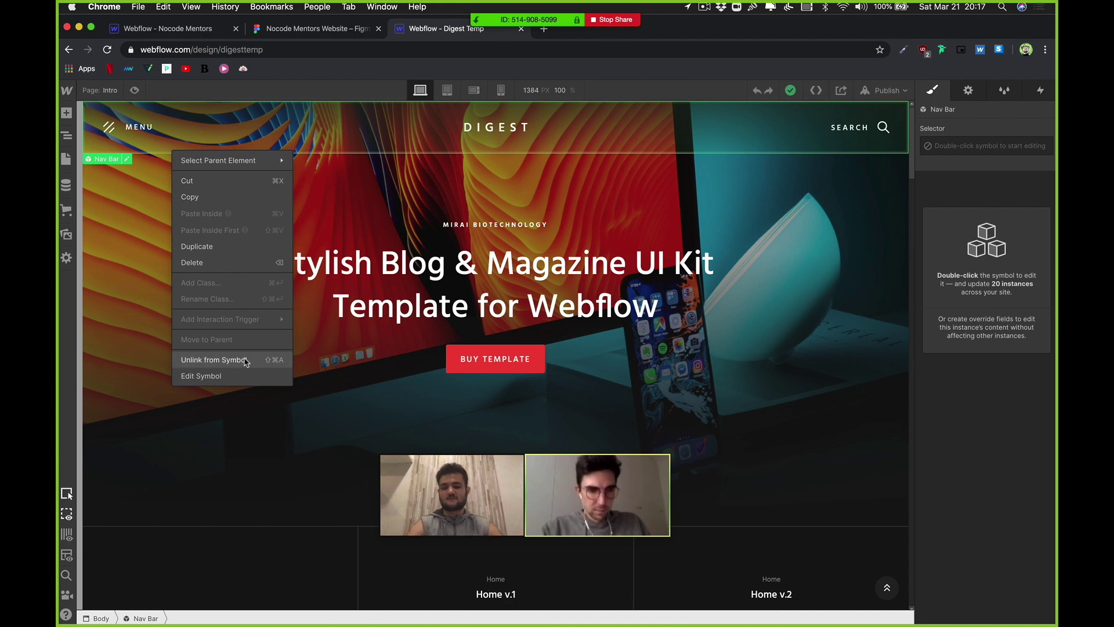
pyautogui.click(244, 360)
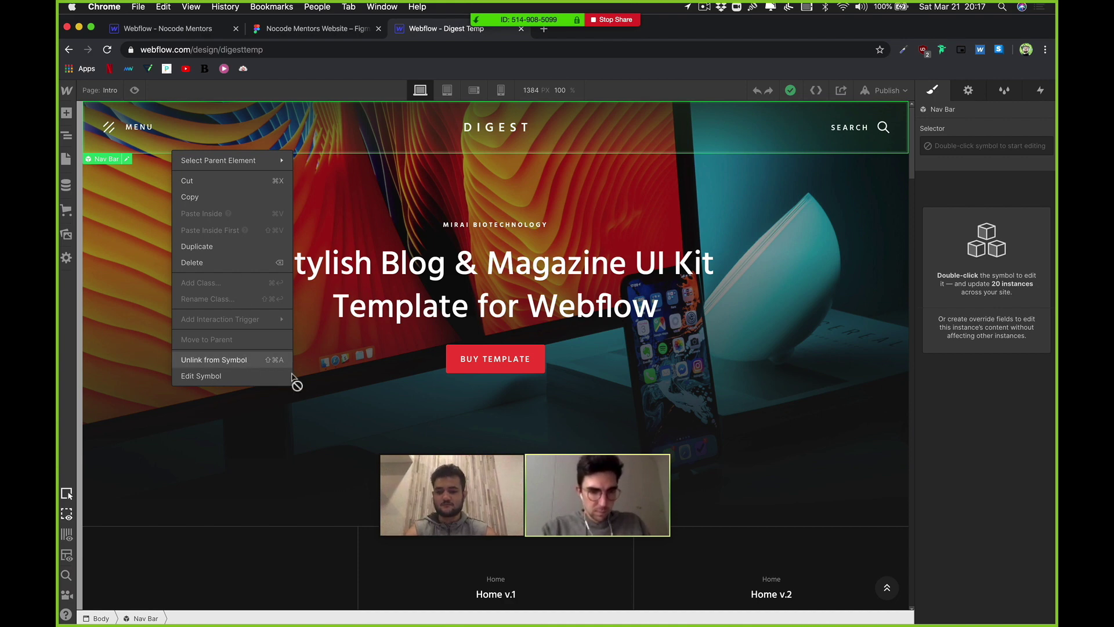
pyautogui.click(454, 118)
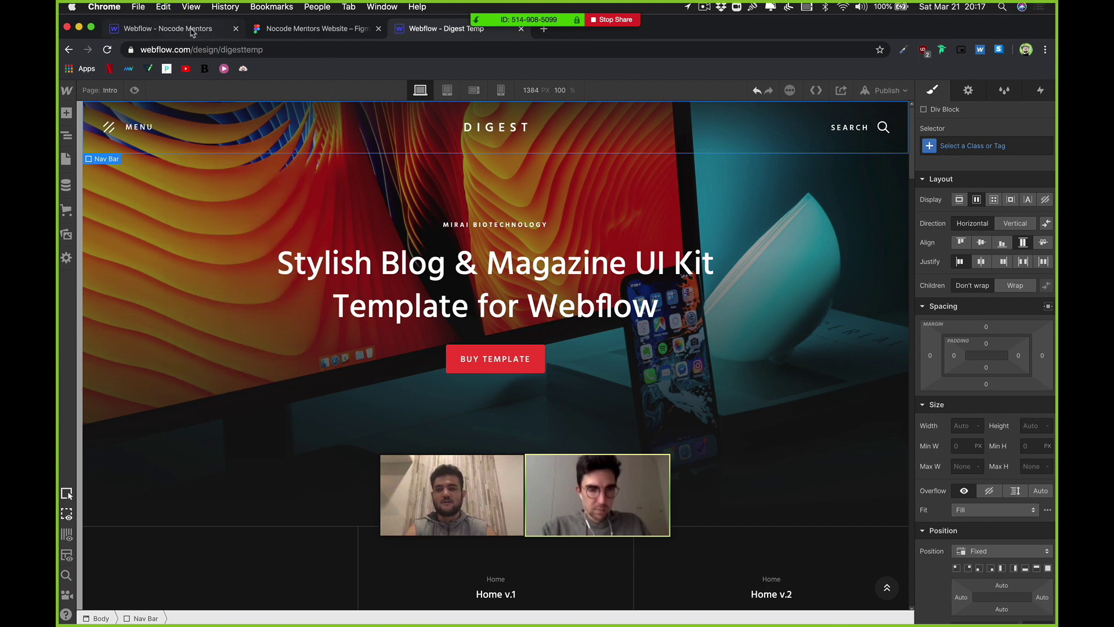
# Step: In Nocode Mentors, collapse Frosty and Hero SEC in the Navigator and select Body
pyautogui.click(192, 33)
pyautogui.click(67, 135)
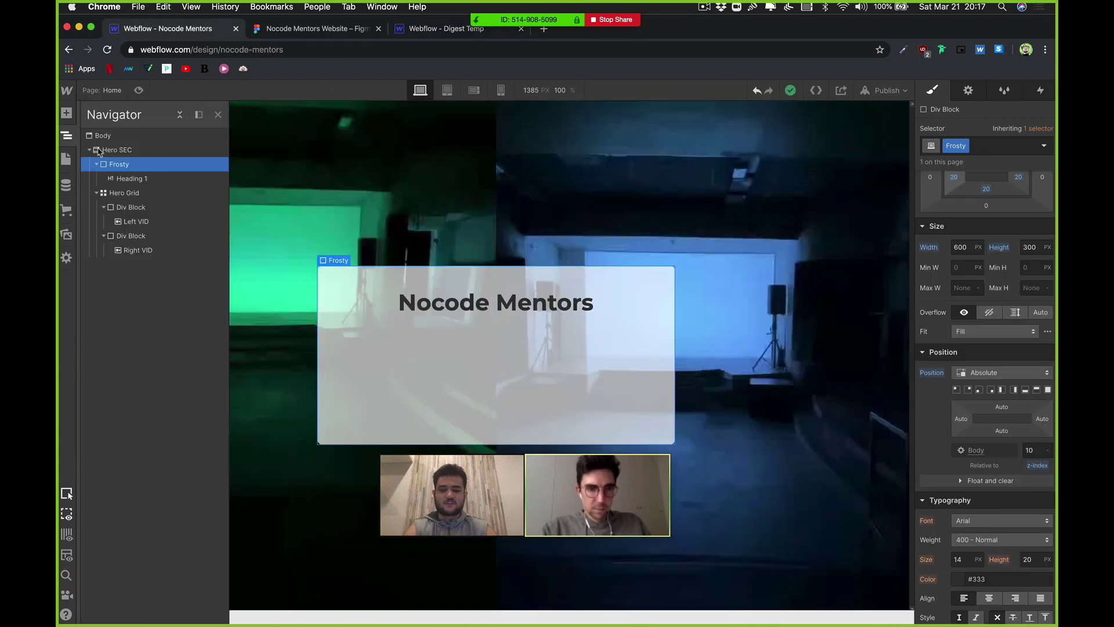
pyautogui.click(97, 165)
pyautogui.click(116, 149)
pyautogui.click(88, 149)
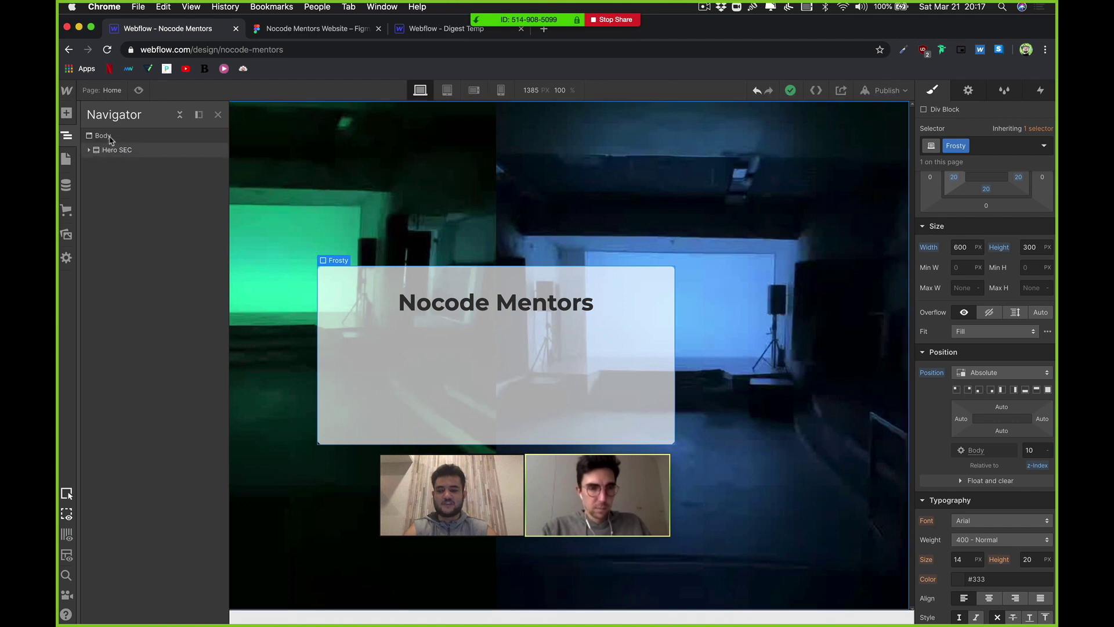
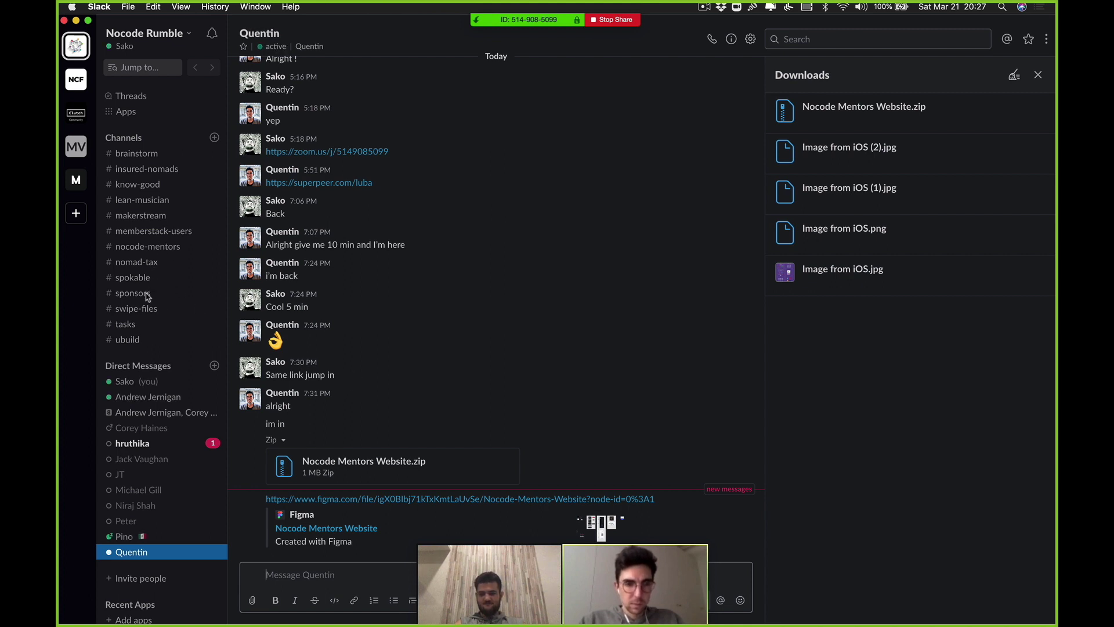
# Step: Open the #nocode-mentors channel and scroll back through its history
pyautogui.click(165, 250)
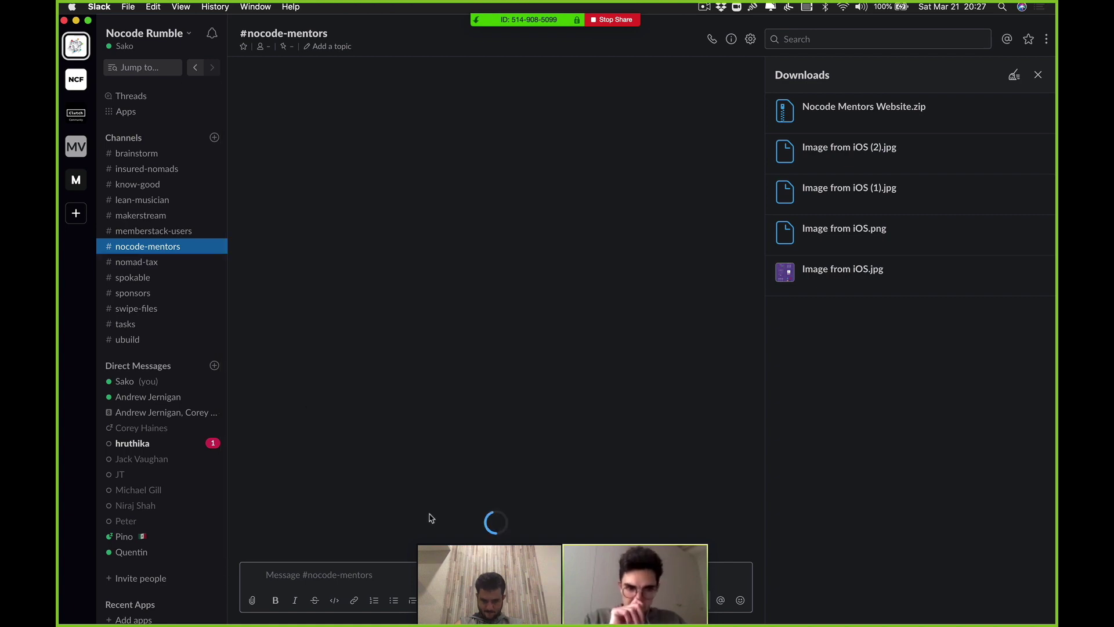
pyautogui.moveTo(448, 572); pyautogui.dragTo(644, 571)
pyautogui.scroll(5, 400, 486)
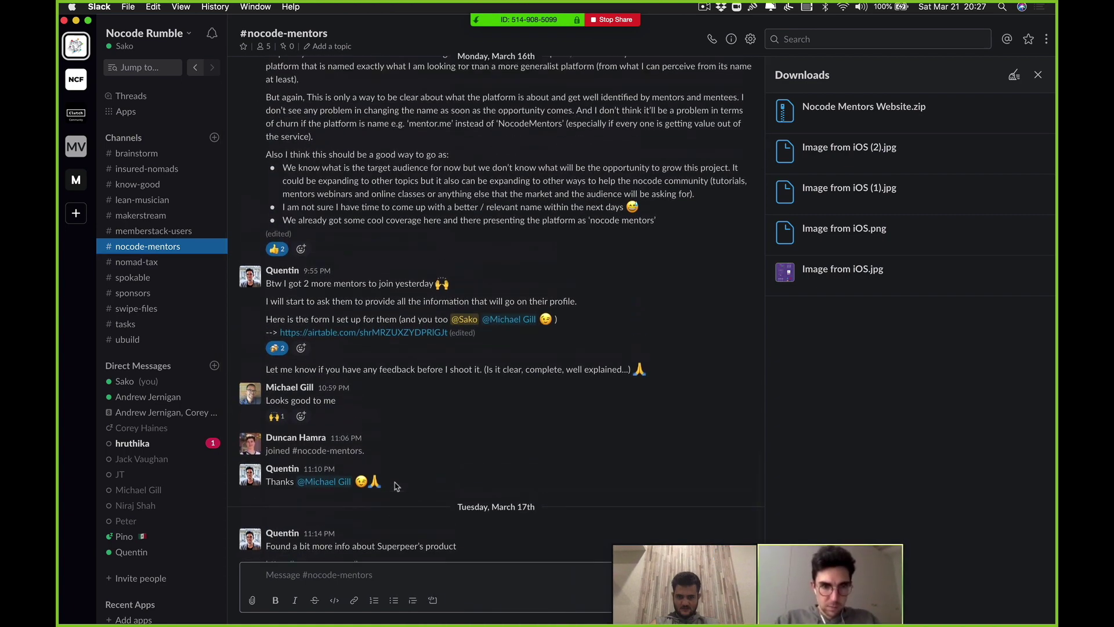
pyautogui.scroll(15, 397, 486)
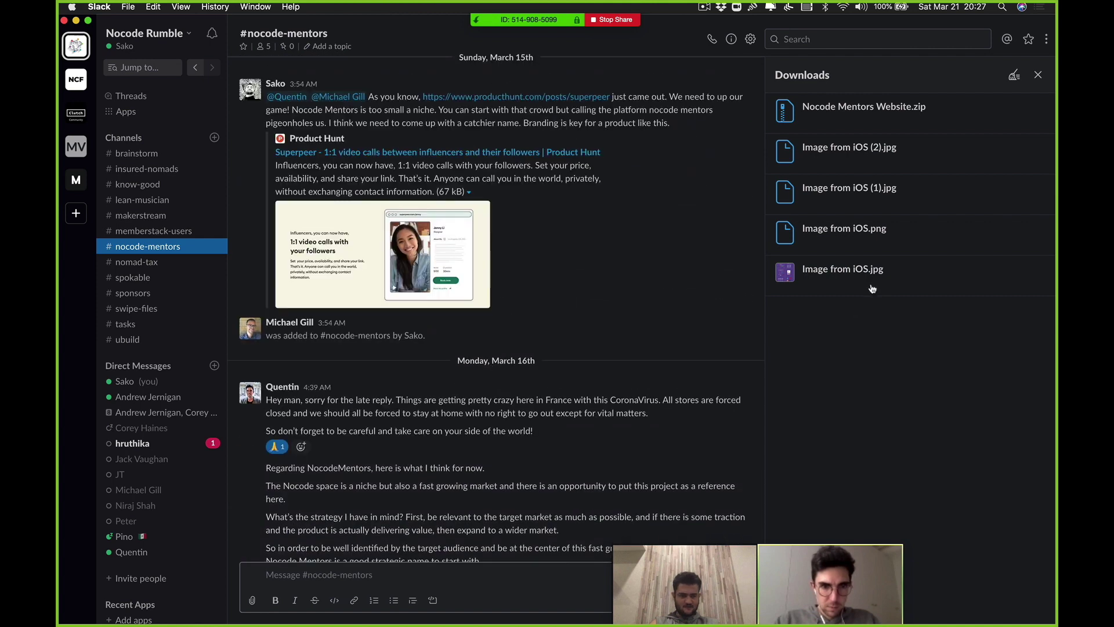
# Step: View the downloaded Image from iOS.jpg sketch in Preview, then close it
pyautogui.click(796, 274)
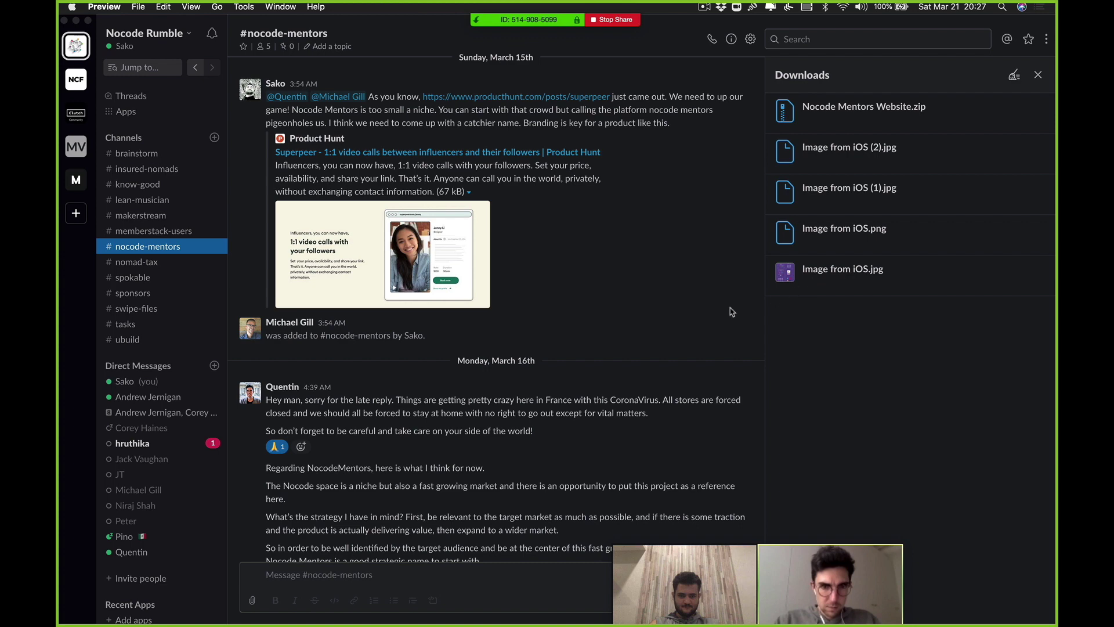
pyautogui.scroll(-6, 696, 330)
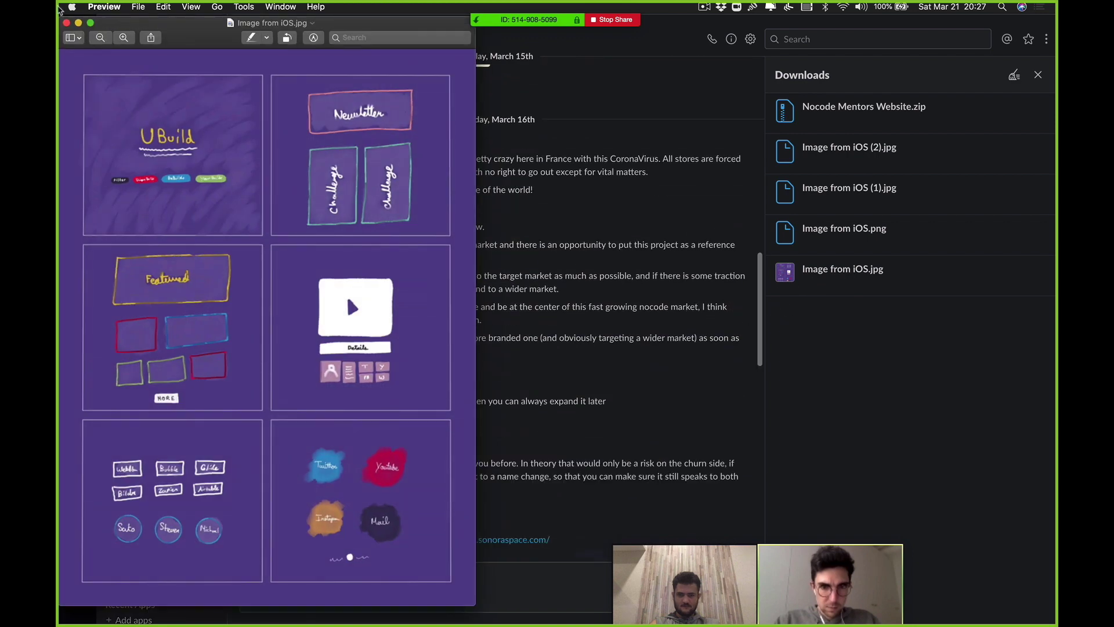
pyautogui.click(66, 23)
# Step: Scroll through #nocode-mentors again, then move to the #brainstorm channel
pyautogui.scroll(-1, 623, 286)
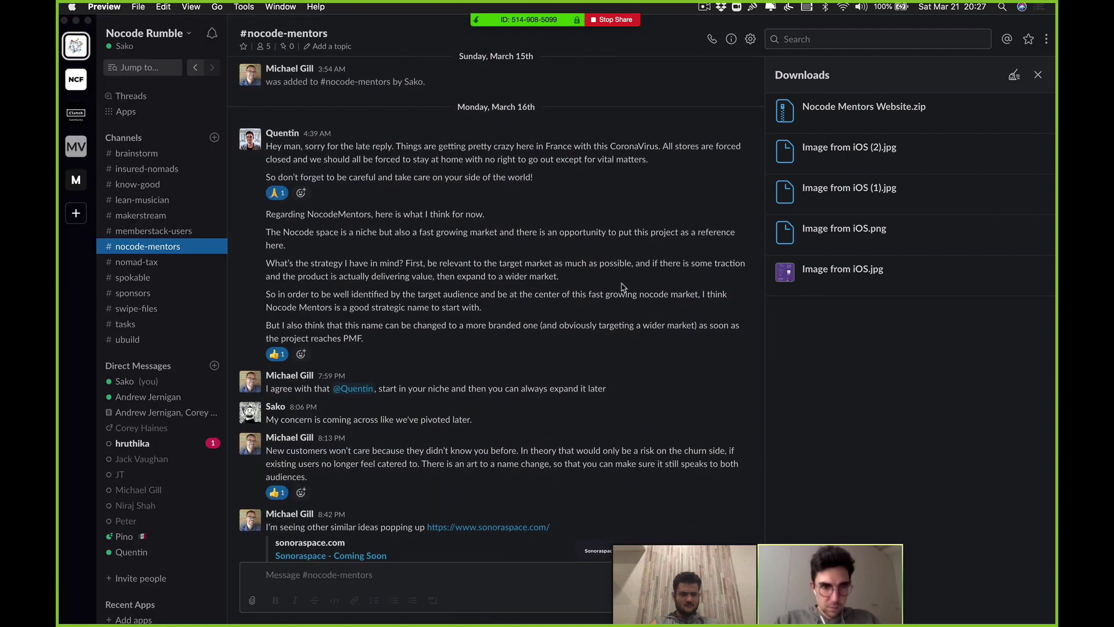
pyautogui.scroll(5, 622, 287)
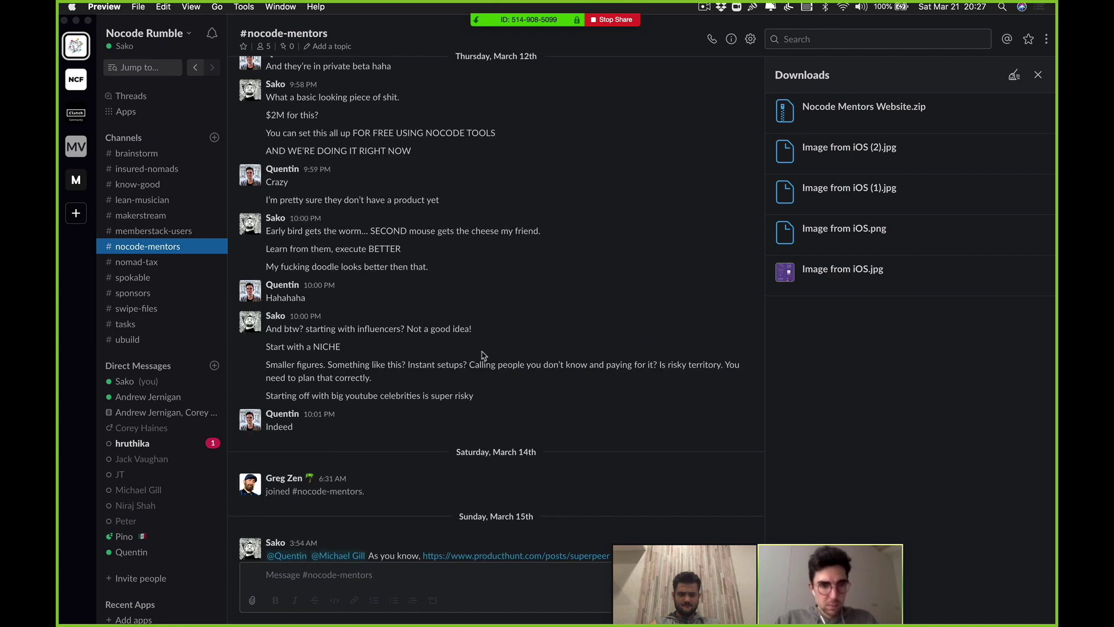
pyautogui.scroll(5, 481, 355)
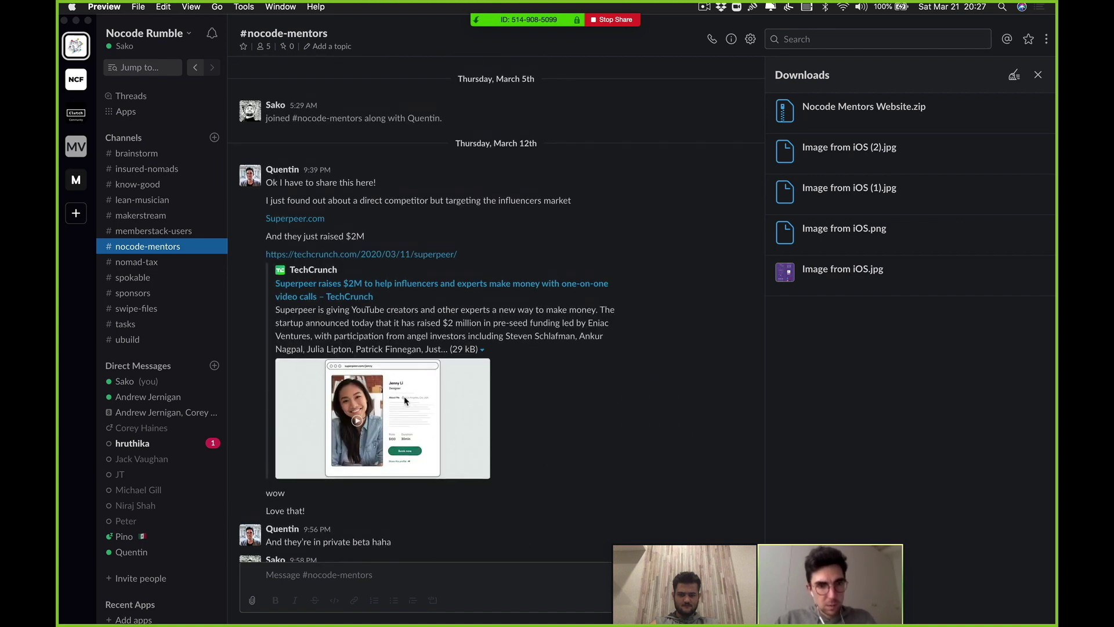
pyautogui.scroll(3, 405, 400)
pyautogui.scroll(-15, 405, 393)
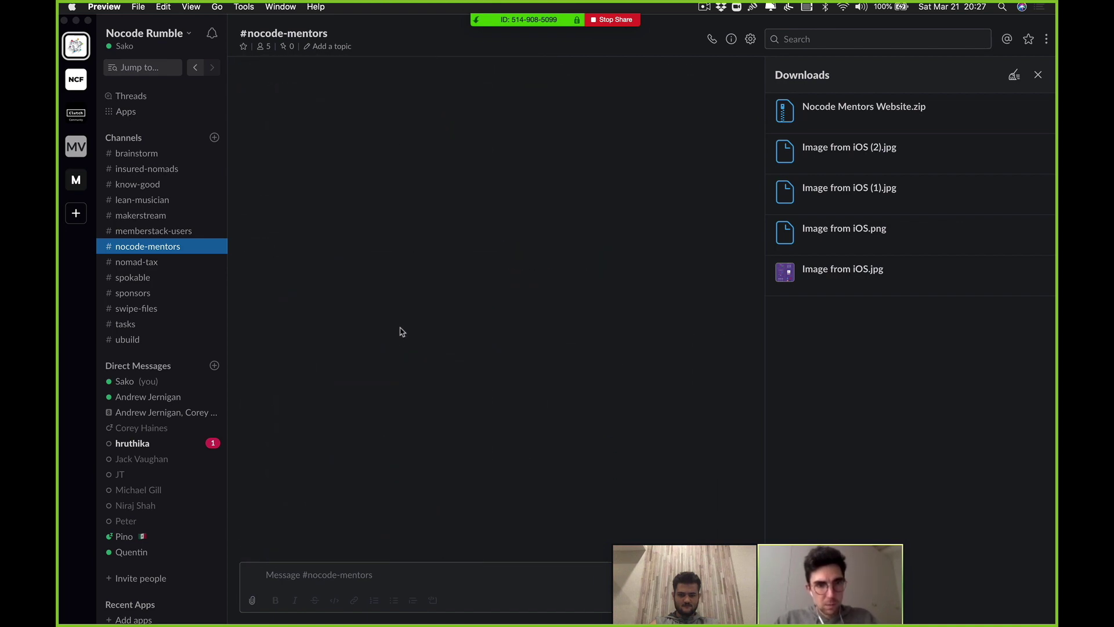
pyautogui.scroll(-3, 243, 276)
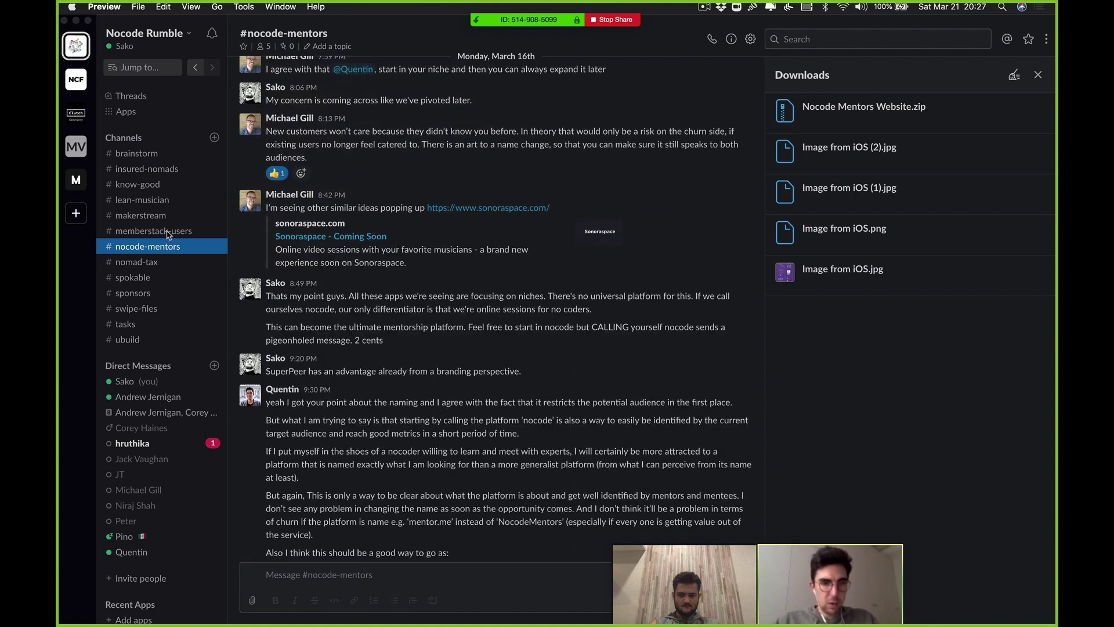
pyautogui.click(149, 152)
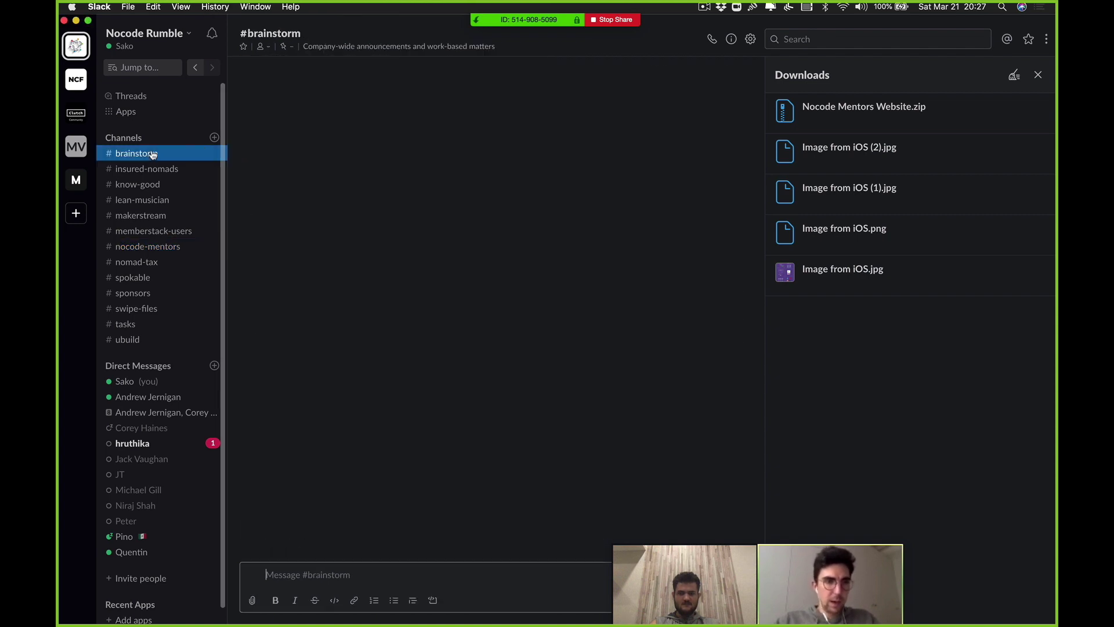
# Step: Close the downloads list and scroll through the #brainstorm channel
pyautogui.click(150, 153)
pyautogui.scroll(10, 680, 332)
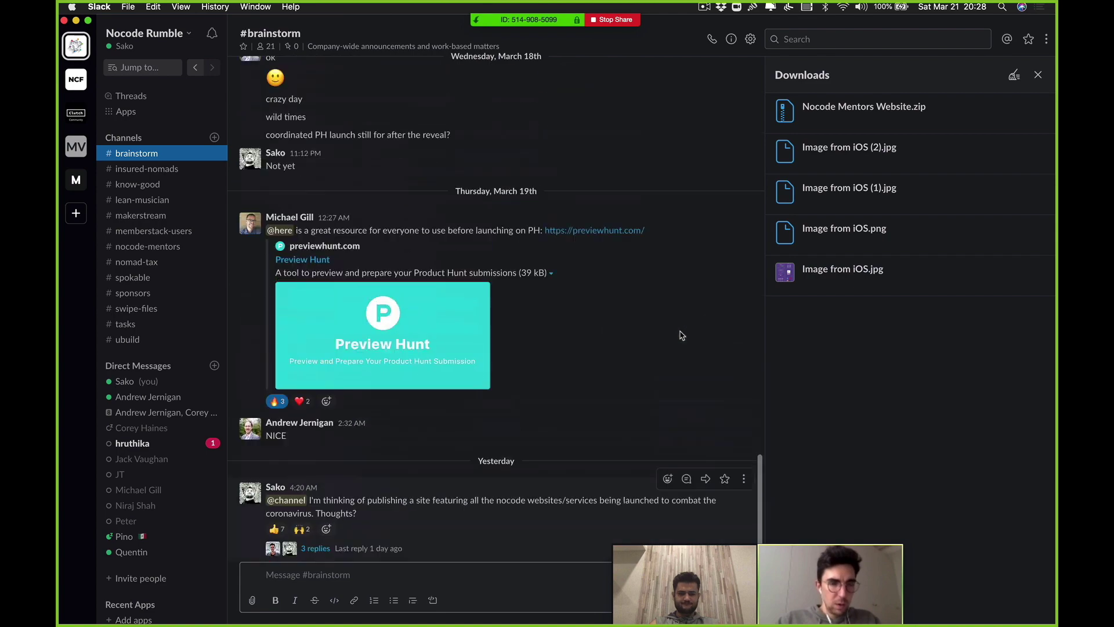
pyautogui.click(1039, 75)
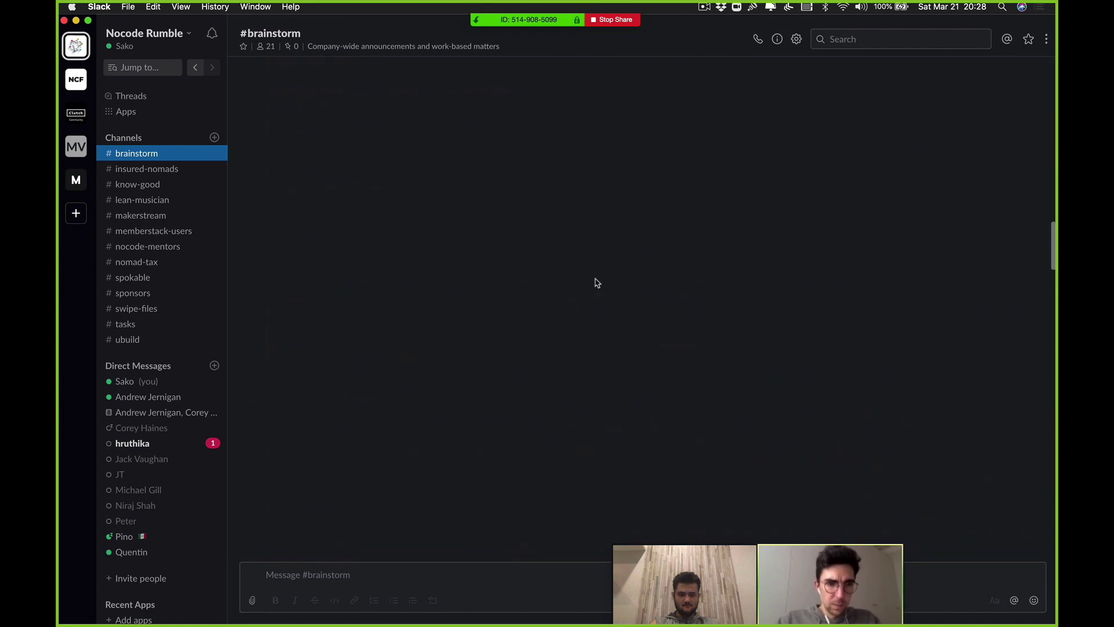
pyautogui.scroll(10, 594, 281)
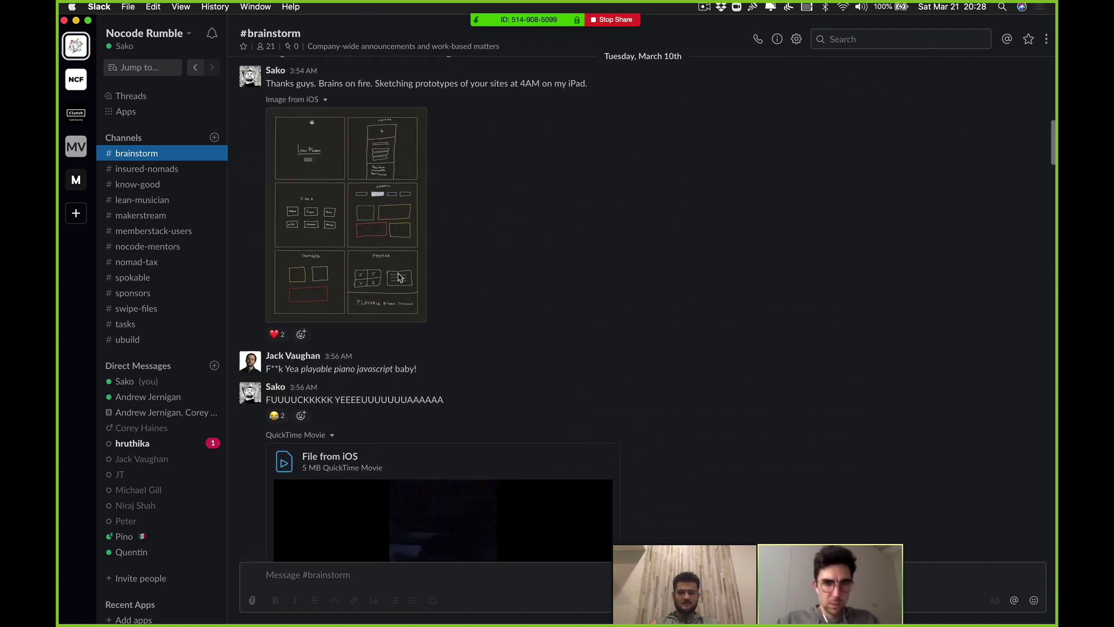
pyautogui.scroll(-10, 440, 355)
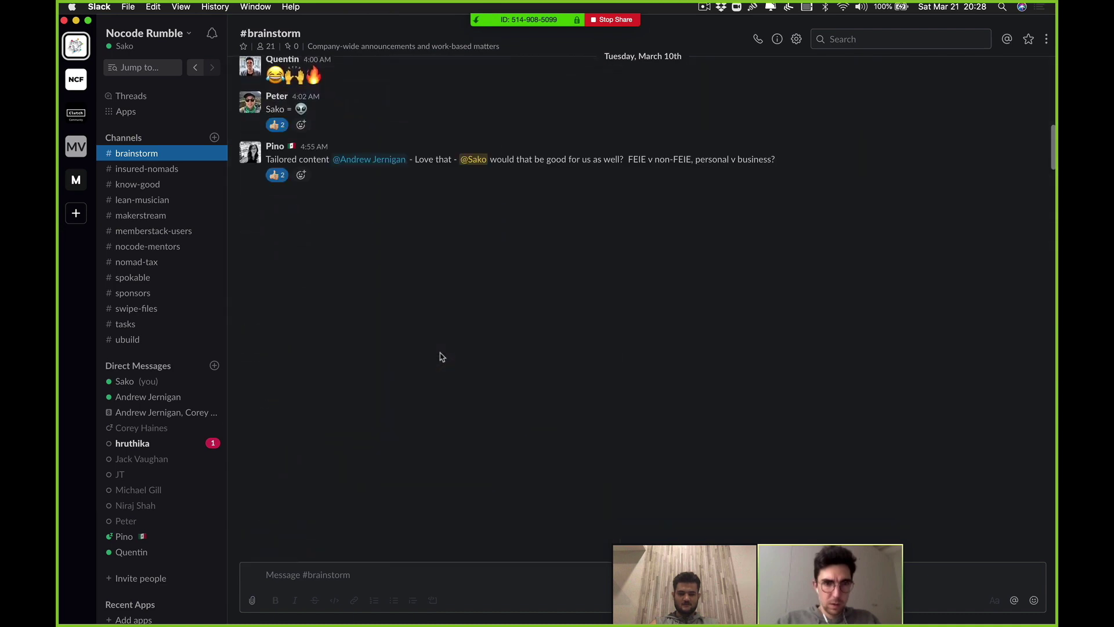
pyautogui.scroll(-3, 435, 261)
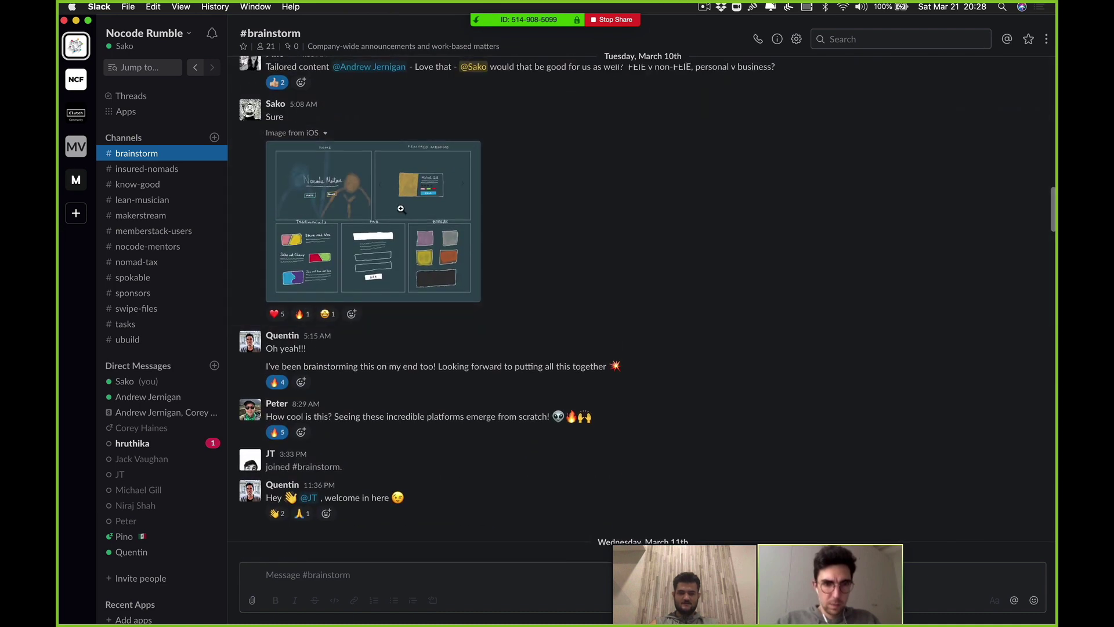
# Step: View the Nocode Mentors wireframe sketch full size, then hide Slack to bring up Chrome's Figma file
pyautogui.click(454, 269)
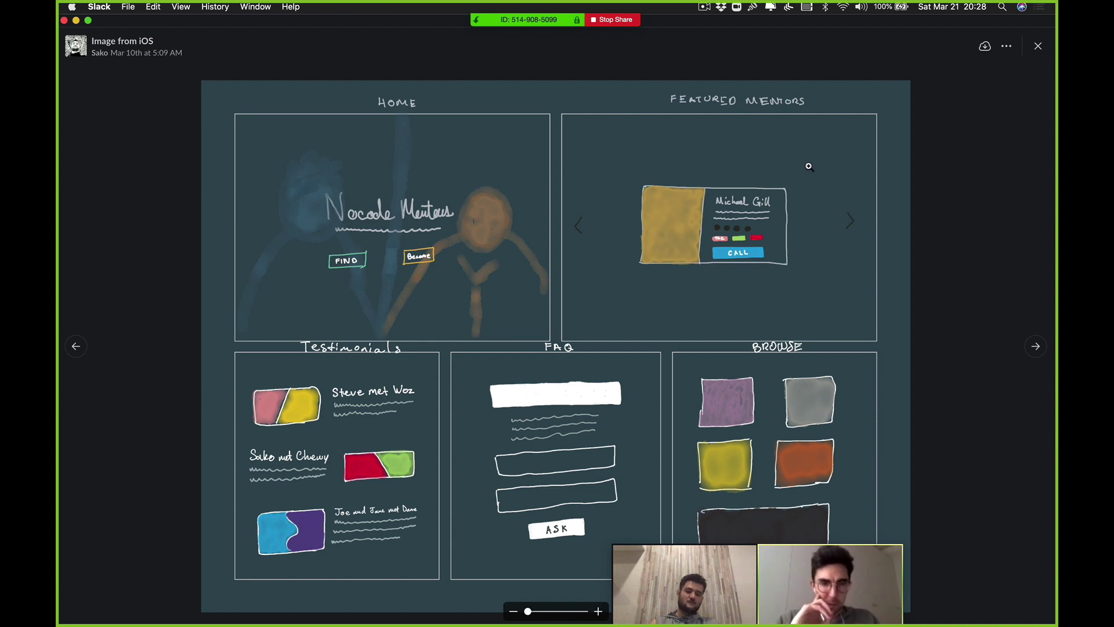
pyautogui.click(974, 160)
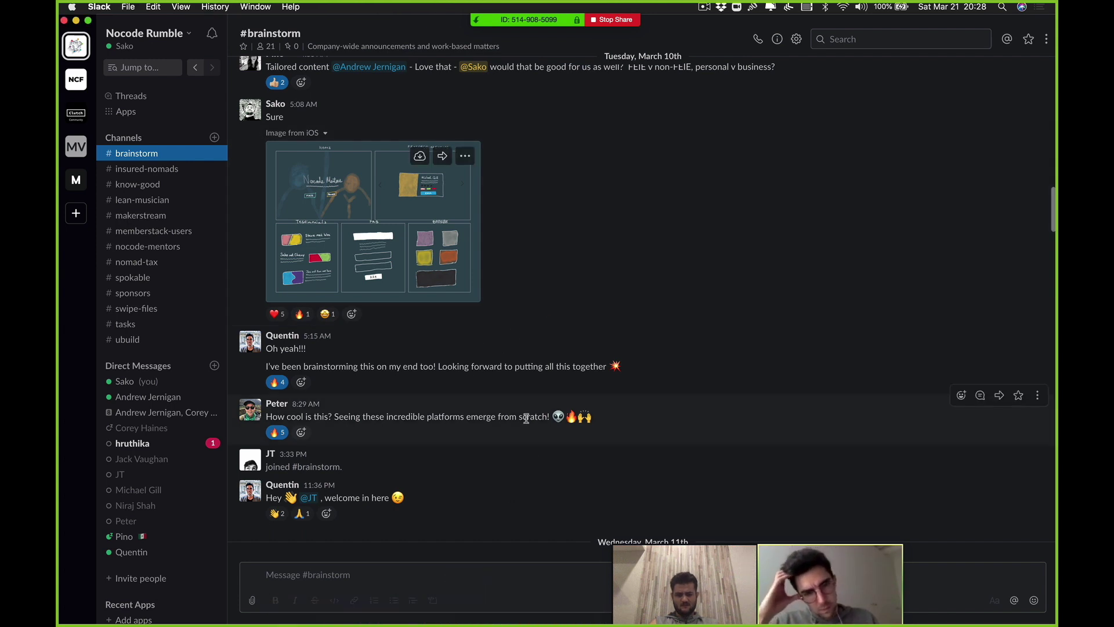
pyautogui.press('super+w')
pyautogui.click(569, 380)
# Step: Scroll through the Nocode Mentors Website Figma design
pyautogui.scroll(-2, 570, 372)
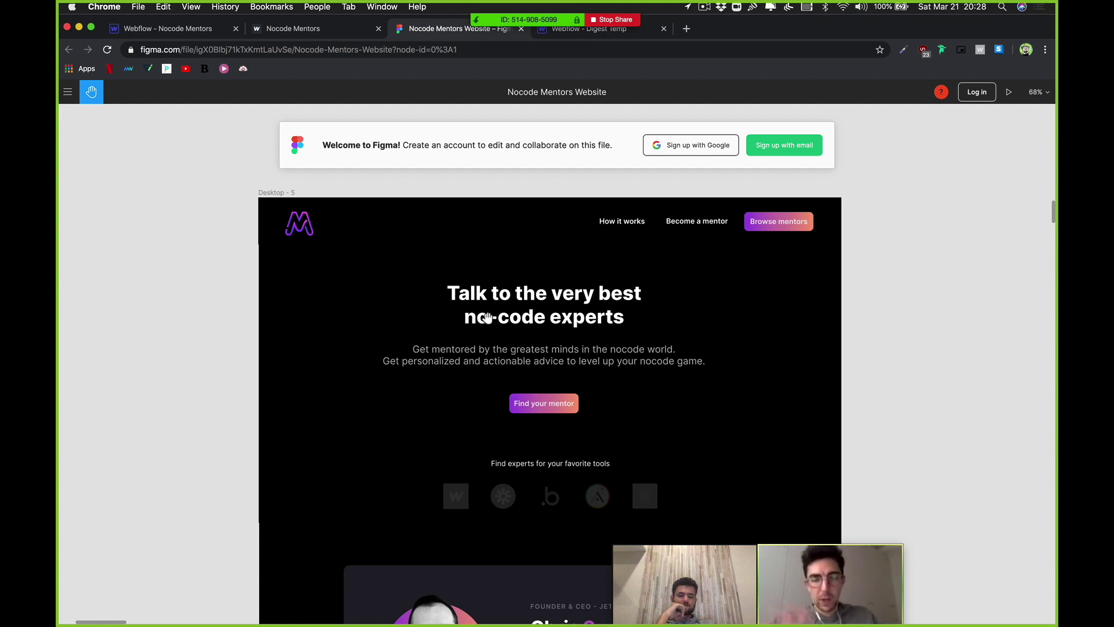
# Step: In the Webflow Designer, retype the hero heading as 'Get Mentored by the Best Nocode Mentors'
pyautogui.click(306, 35)
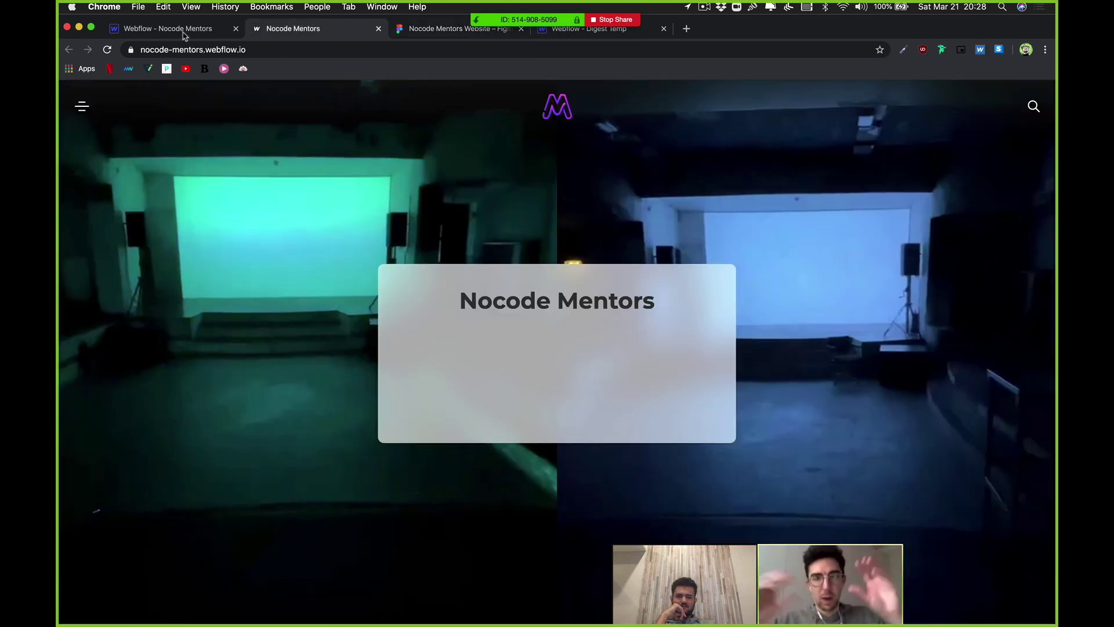
pyautogui.click(181, 33)
pyautogui.click(492, 300)
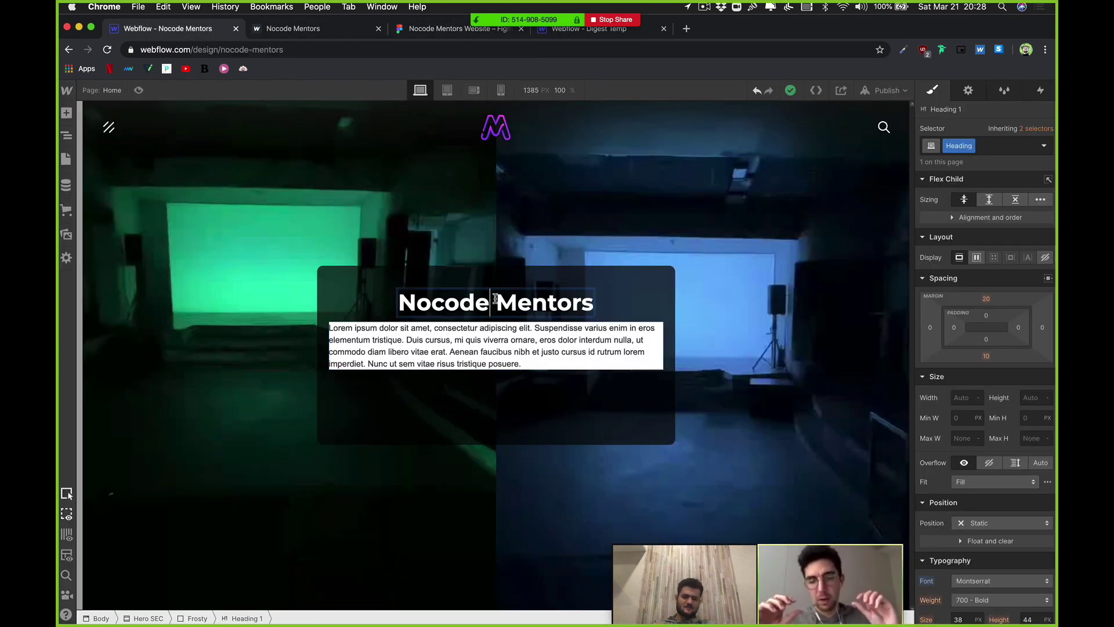
pyautogui.doubleClick(501, 301)
pyautogui.press('super+c')
pyautogui.press('super+a')
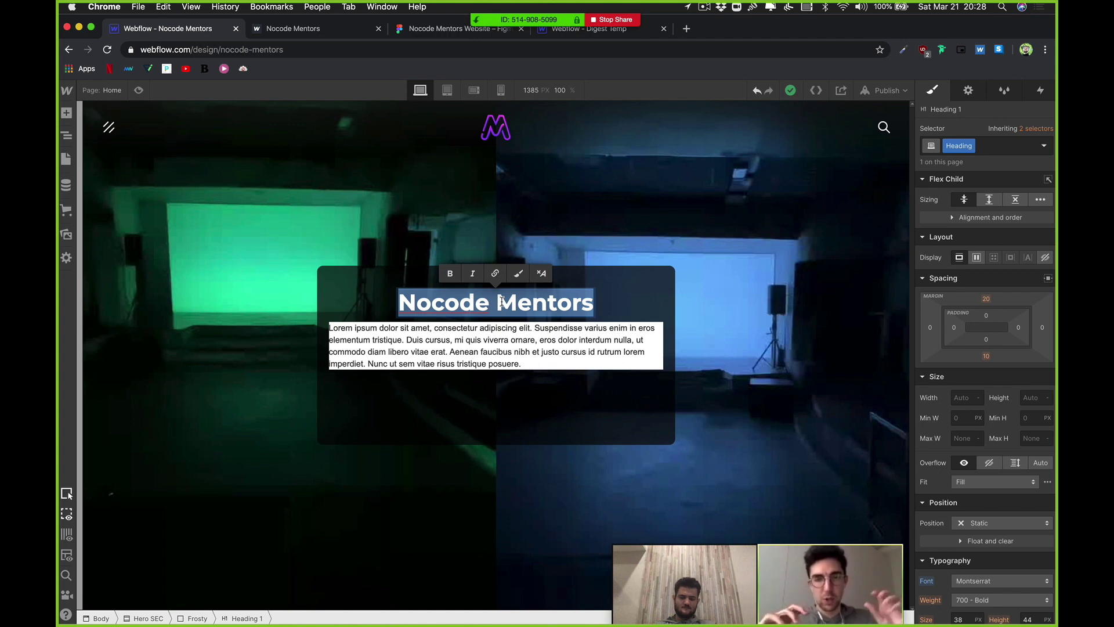
pyautogui.write('G')
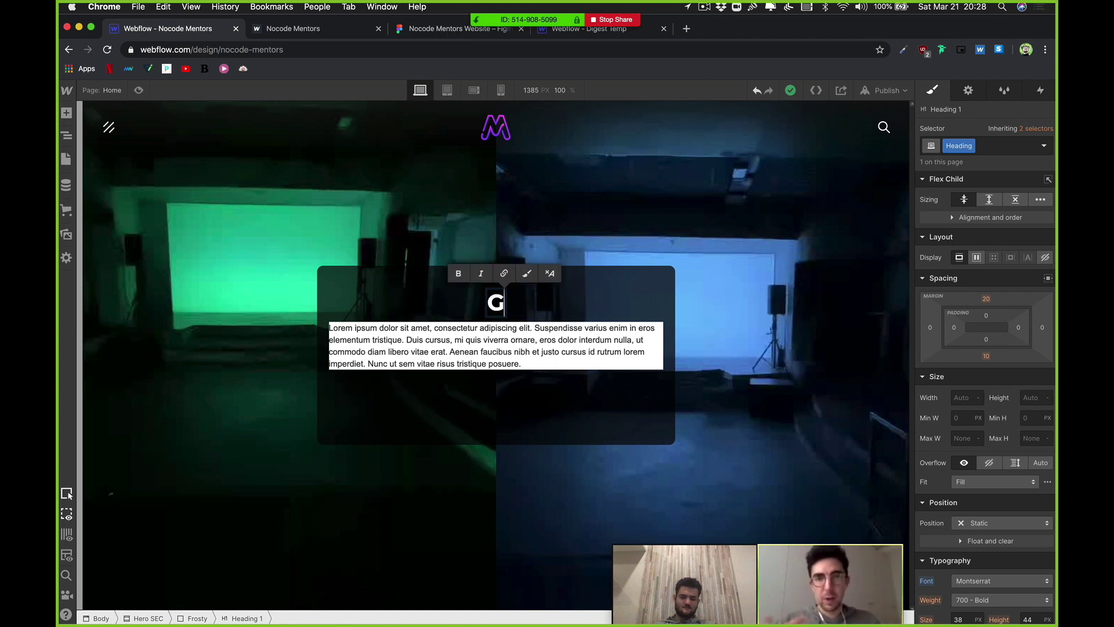
pyautogui.write('et Mentore')
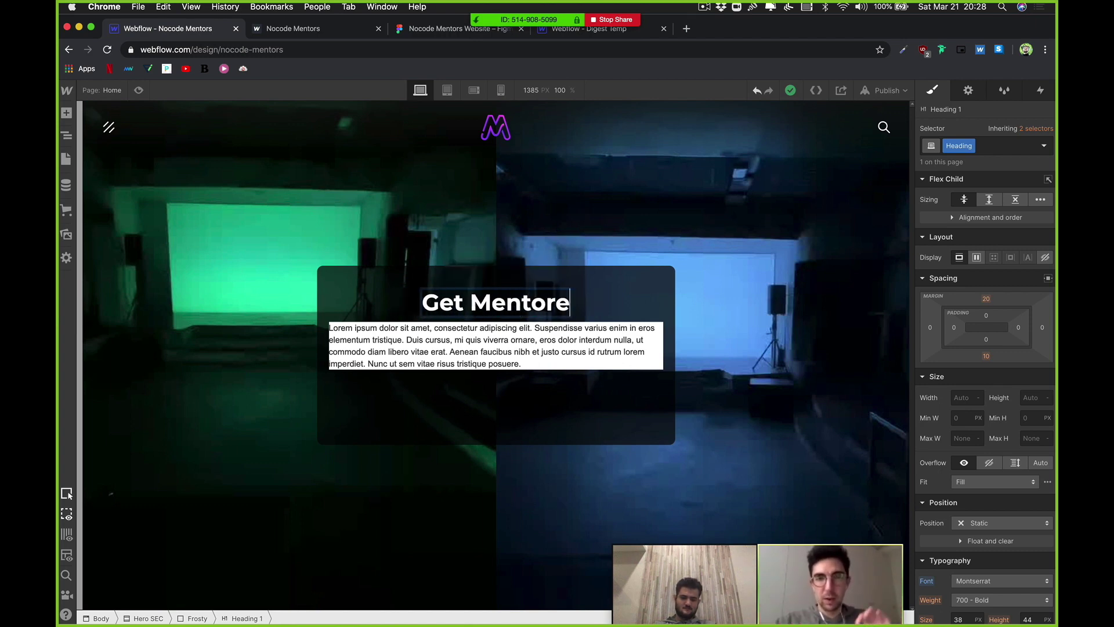
pyautogui.write('d by the Best')
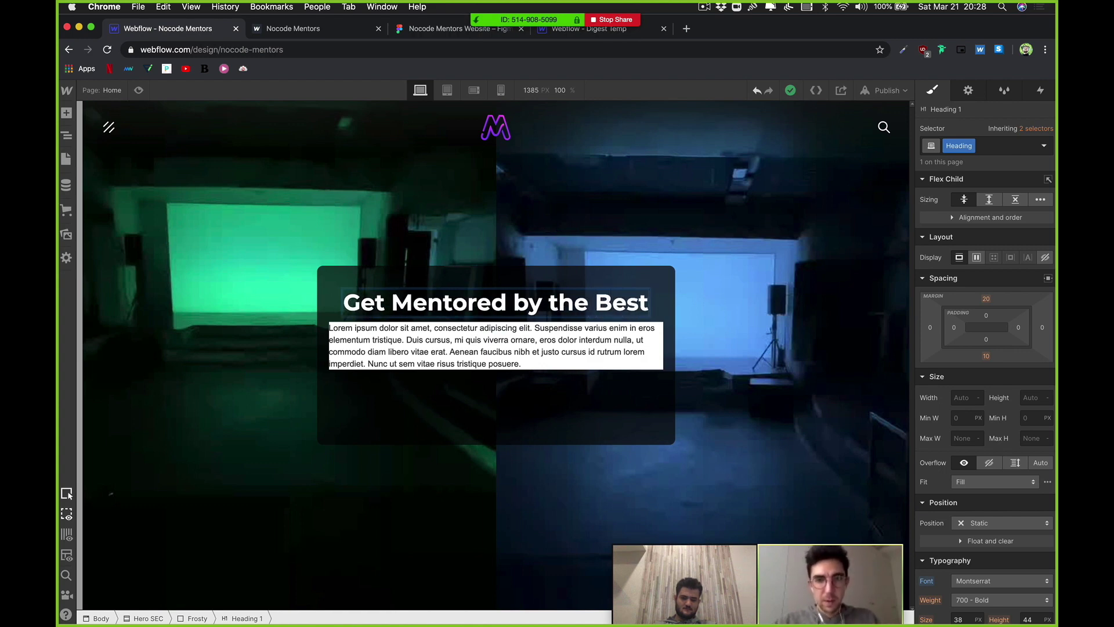
pyautogui.write(' Nocode M')
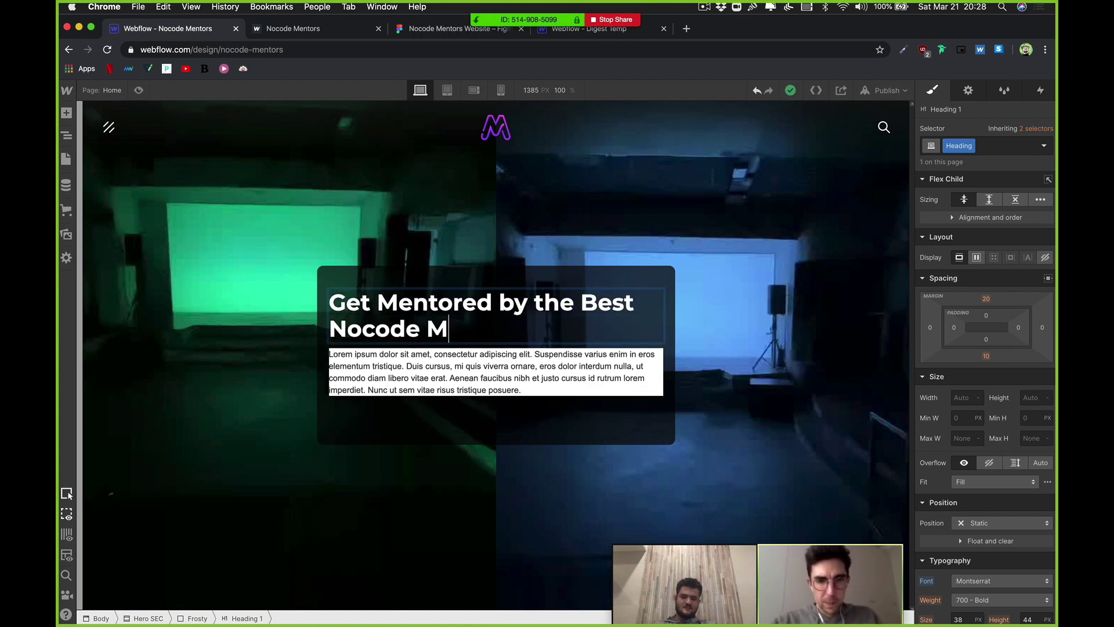
pyautogui.write('entors')
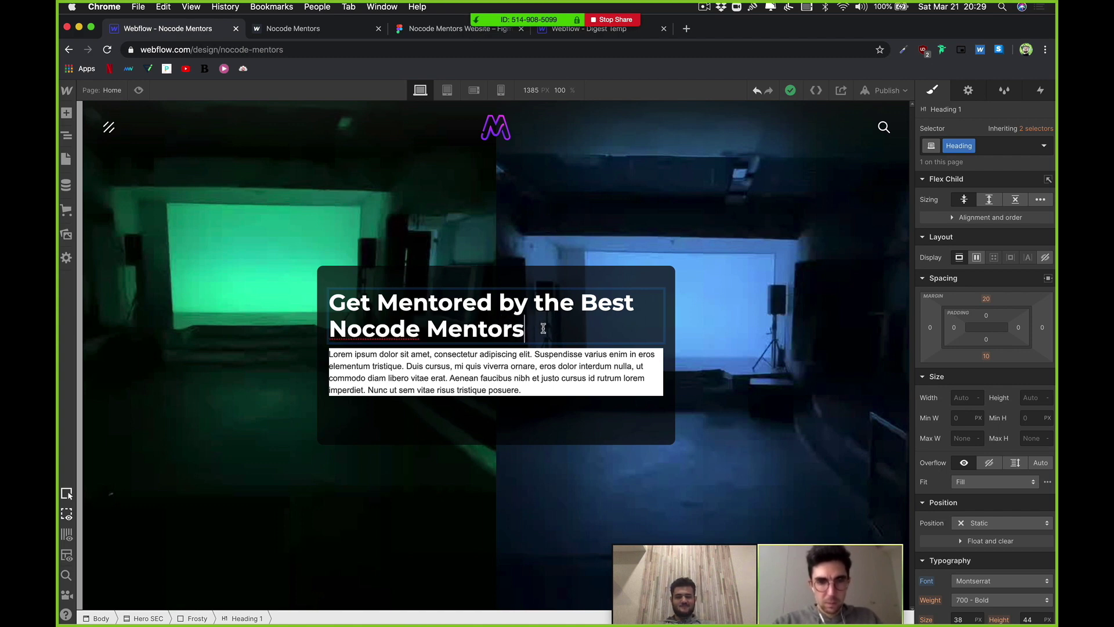
# Step: Re-enter editing on the hero heading and highlight its text for rewriting
pyautogui.press('super+a')
pyautogui.click(446, 304)
pyautogui.moveTo(533, 330); pyautogui.dragTo(285, 329)
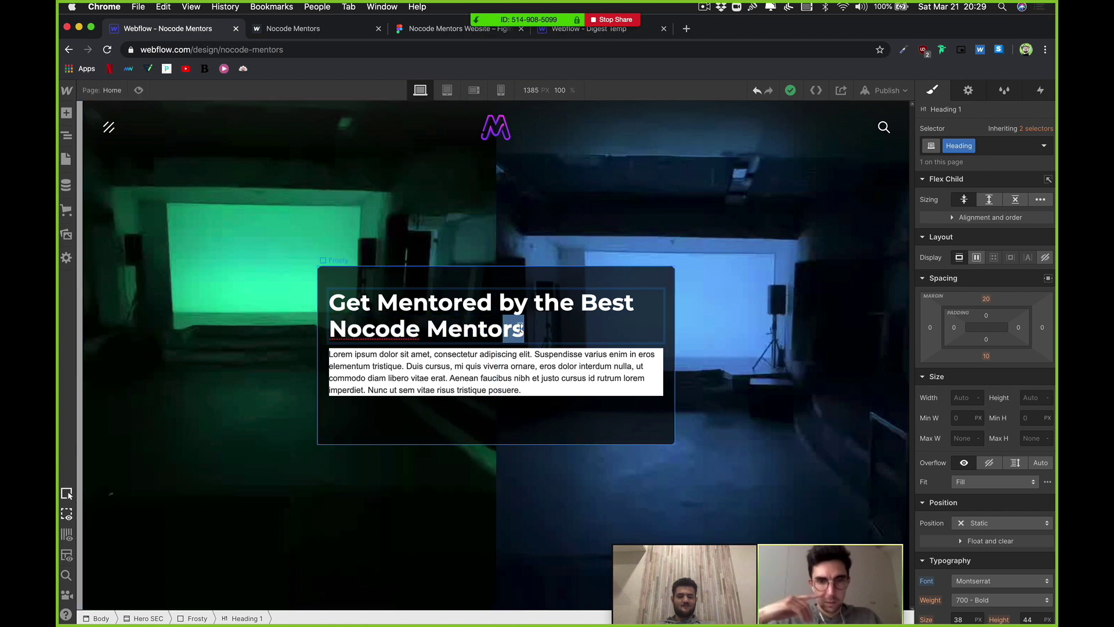
pyautogui.click(548, 309)
pyautogui.press('Escape')
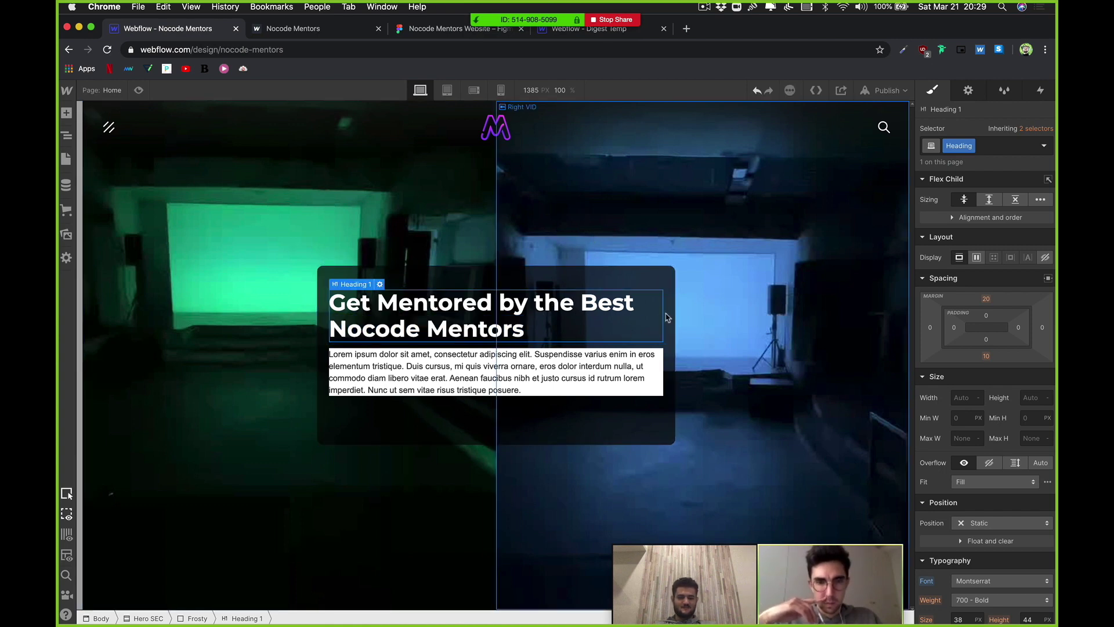
pyautogui.click(494, 417)
pyautogui.click(481, 314)
pyautogui.doubleClick(481, 313)
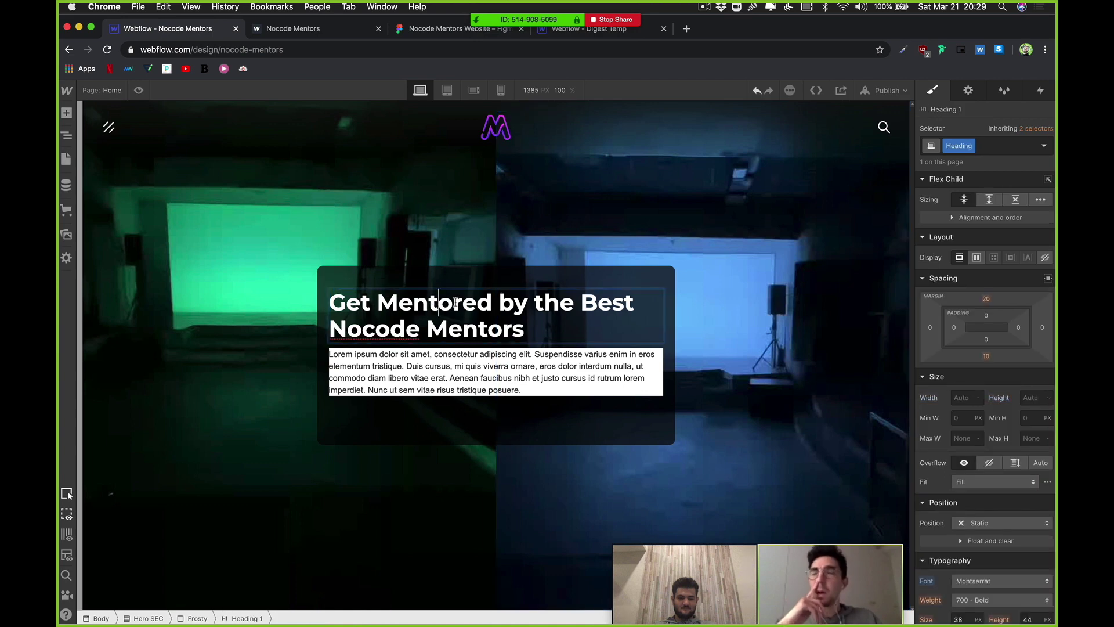
pyautogui.moveTo(493, 303); pyautogui.dragTo(328, 299)
# Step: Replace the hero heading text with 'Learn from the Best Nocode Mentors'
pyautogui.tripleClick(329, 299)
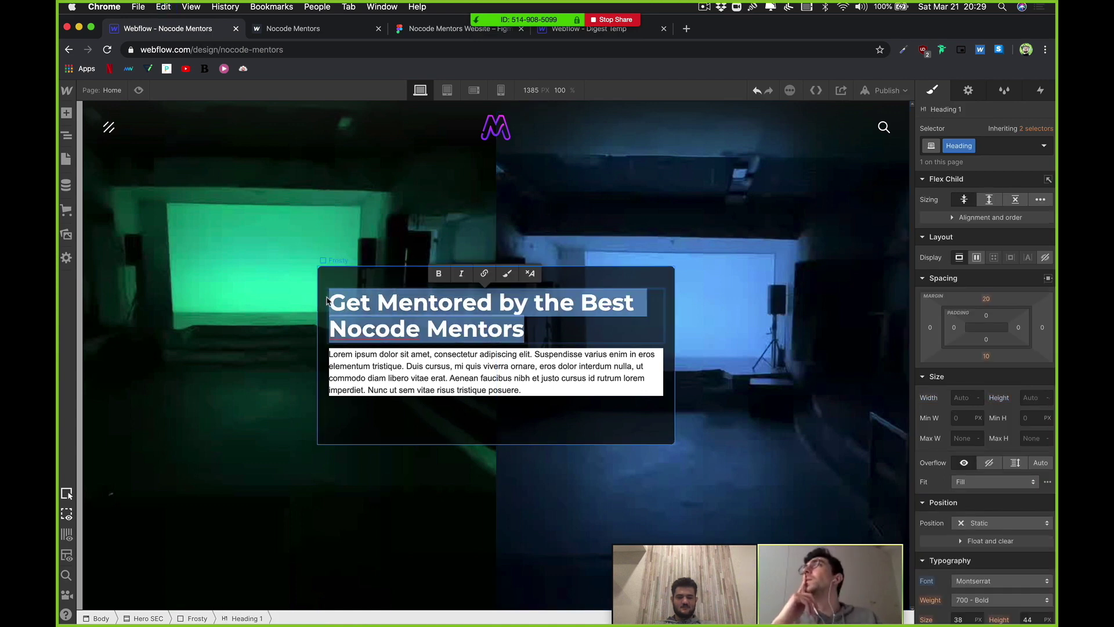
pyautogui.write('Learn from the Best')
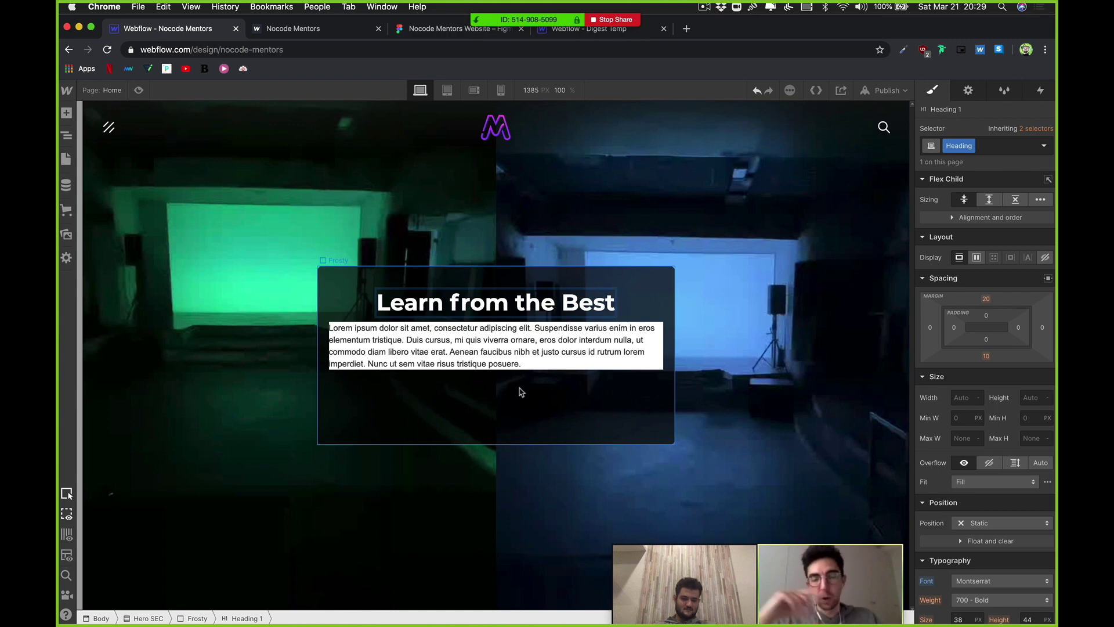
pyautogui.hotkey('shift', 'Return')
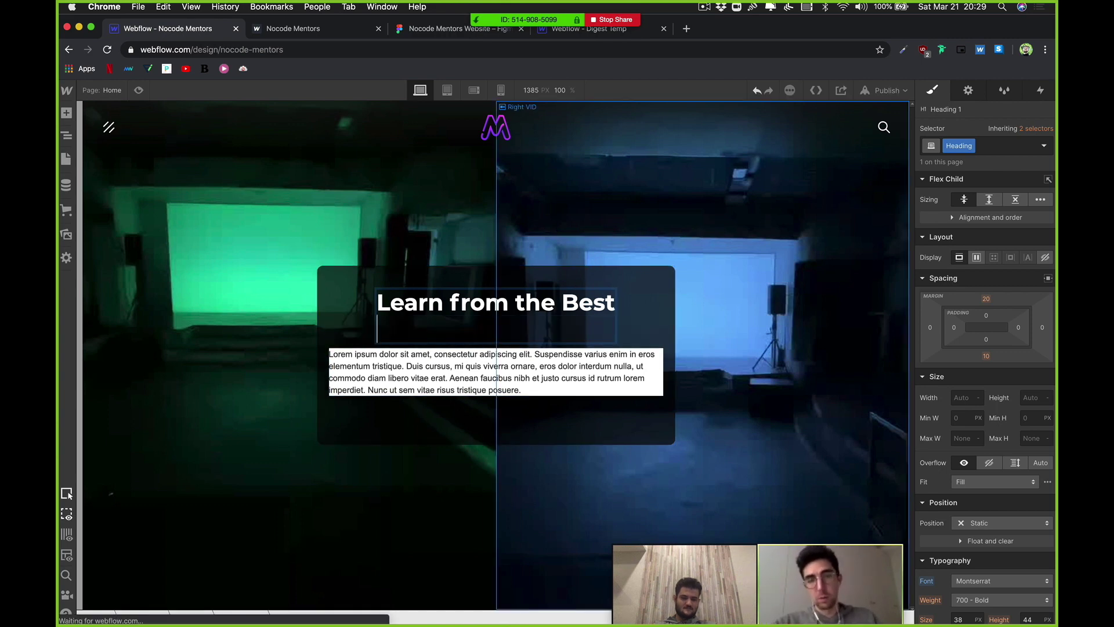
pyautogui.write('Nocode')
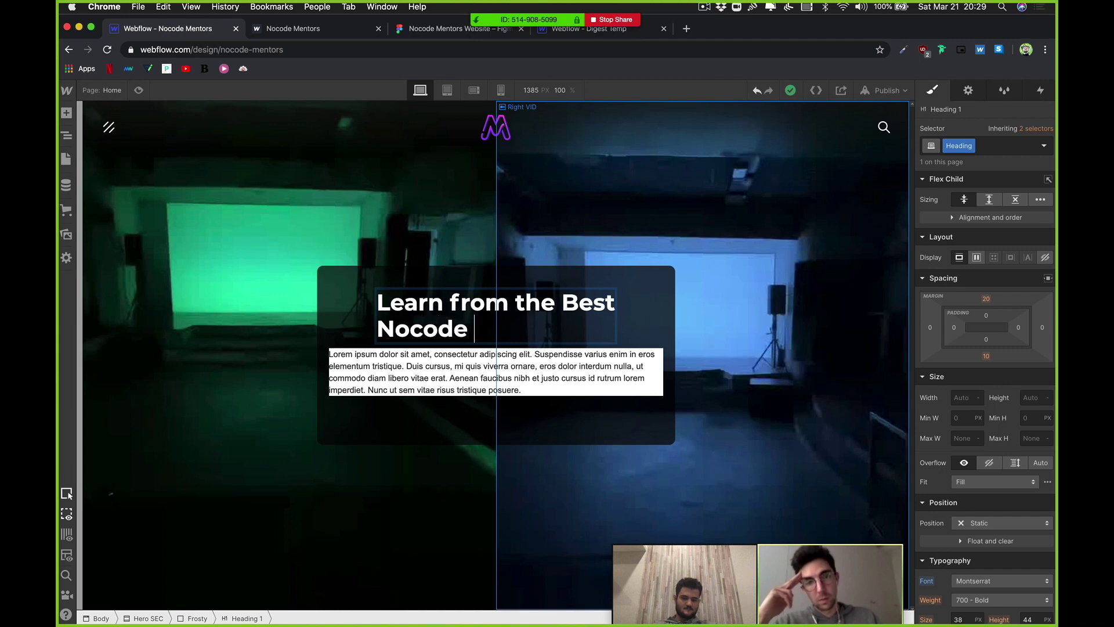
pyautogui.press('BackSpace')
pyautogui.press('BackSpace')
pyautogui.press('BackSpace')
pyautogui.press('BackSpace')
pyautogui.press('BackSpace')
pyautogui.press('BackSpace')
pyautogui.press('BackSpace')
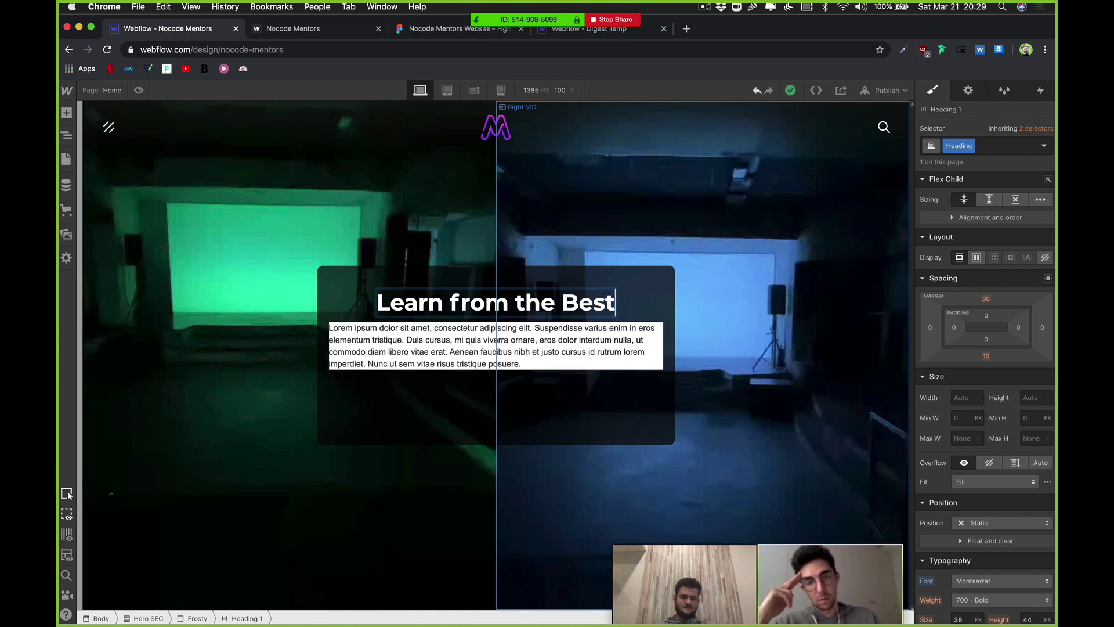
pyautogui.press('BackSpace')
pyautogui.write('t Noc')
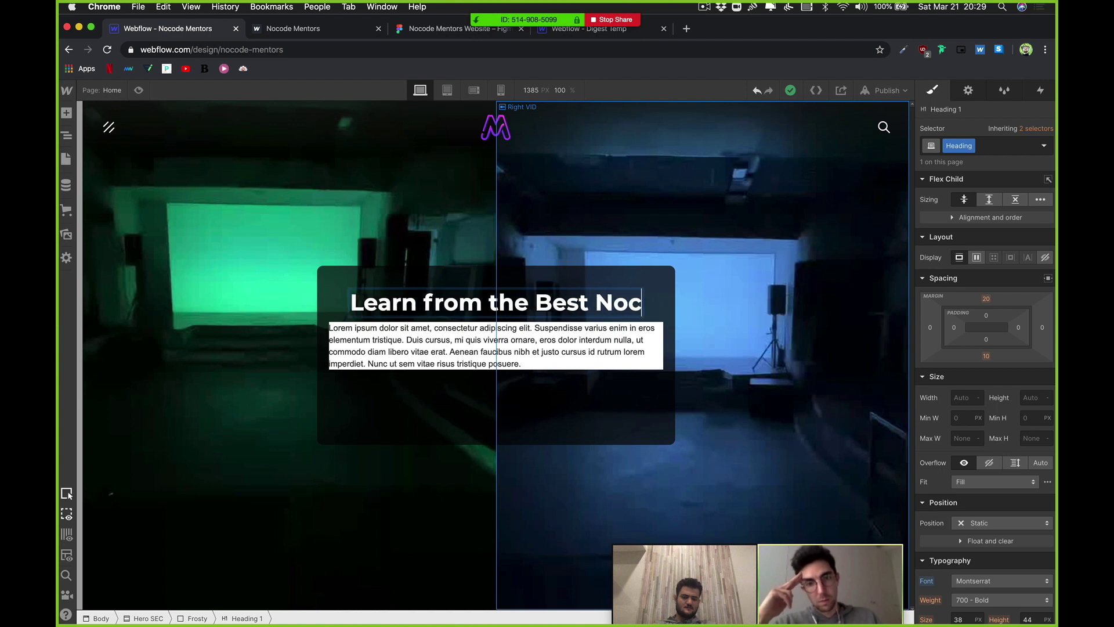
pyautogui.write('ode Mentors')
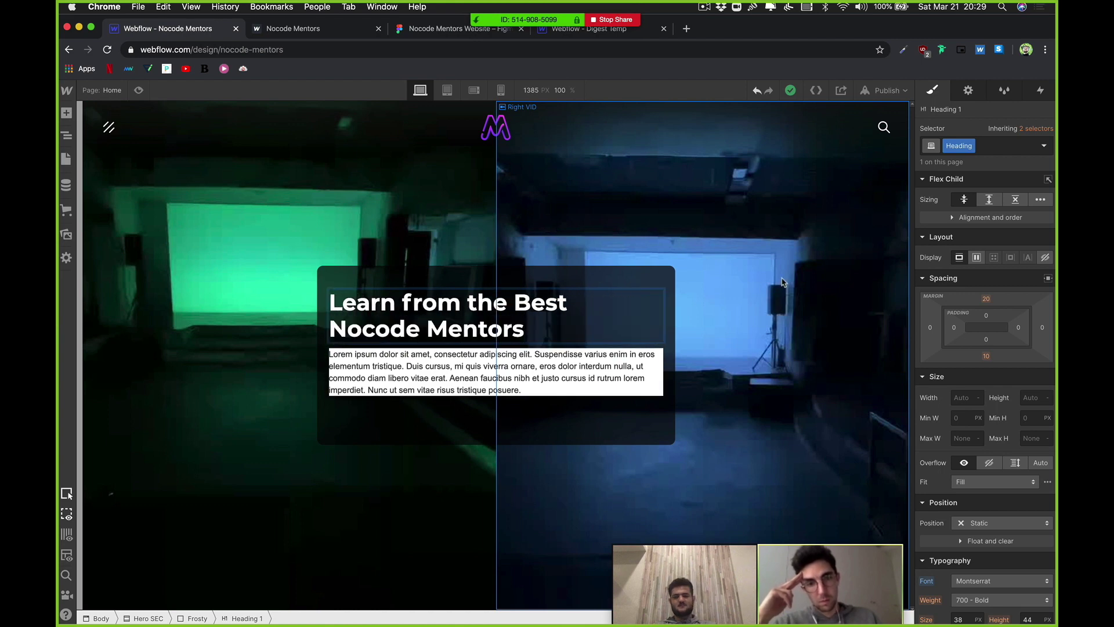
pyautogui.click(623, 302)
pyautogui.click(607, 315)
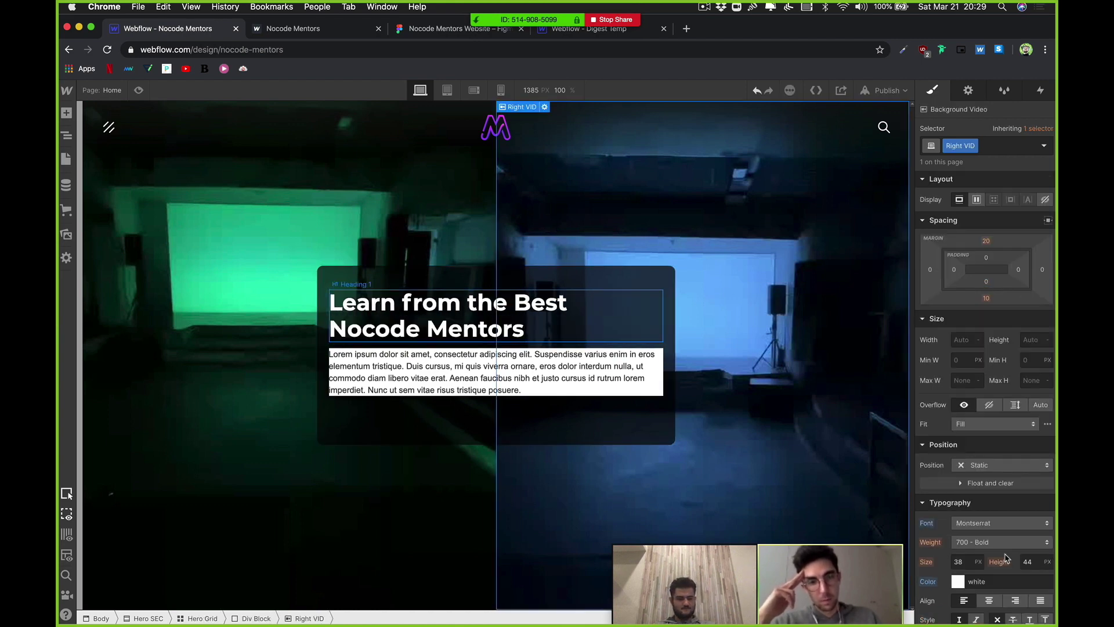
# Step: Centre-align the heading text, then select the frosted card and background video
pyautogui.click(575, 336)
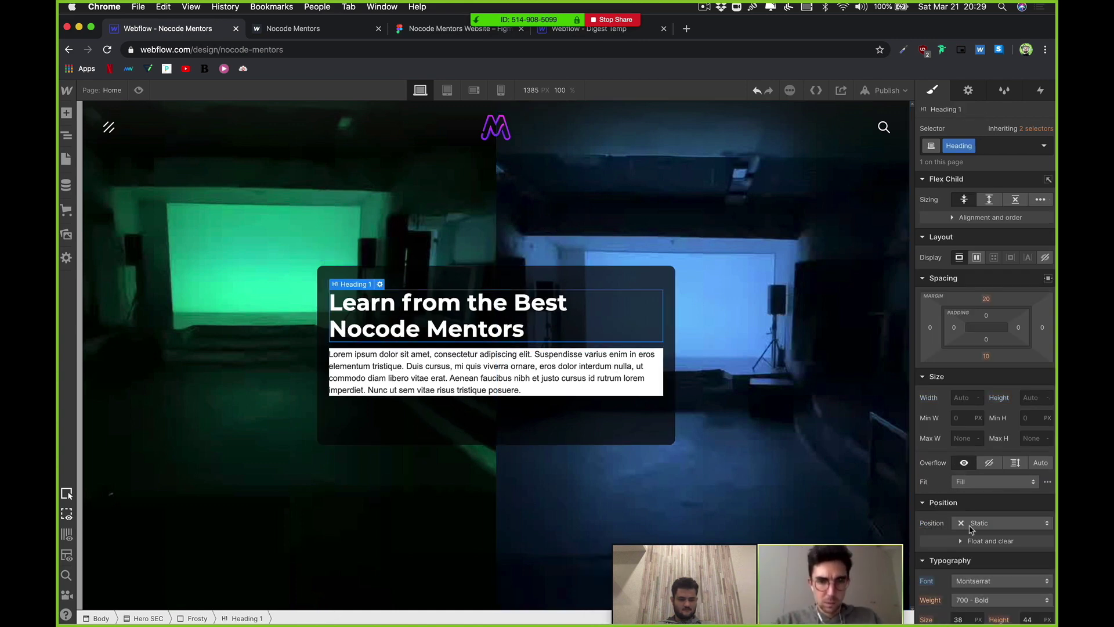
pyautogui.scroll(-3, 972, 528)
pyautogui.click(989, 581)
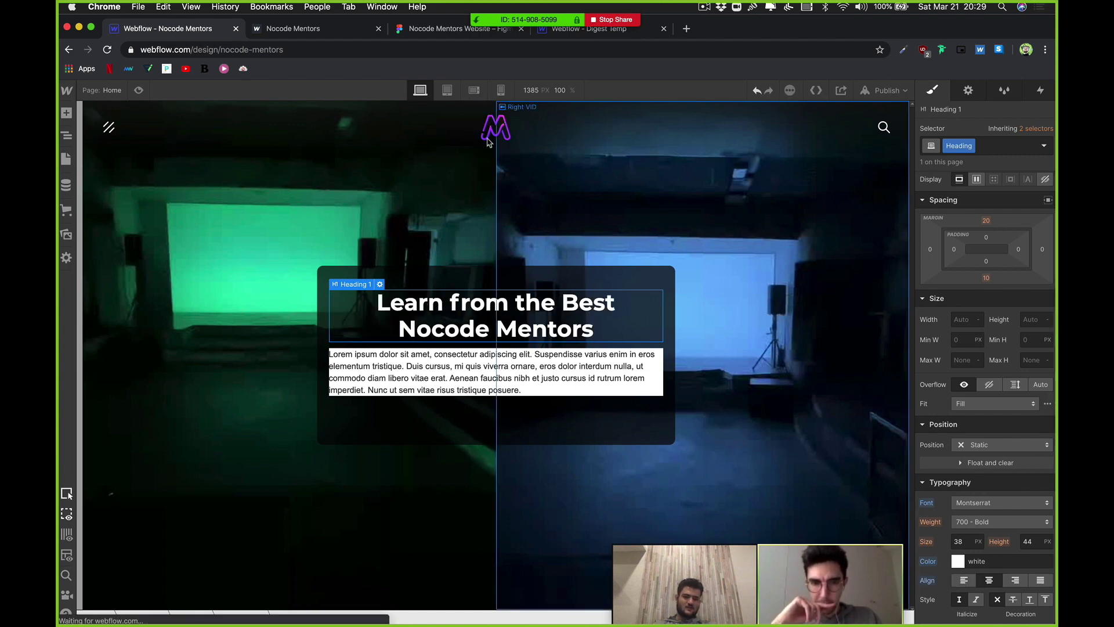
pyautogui.moveTo(335, 612)
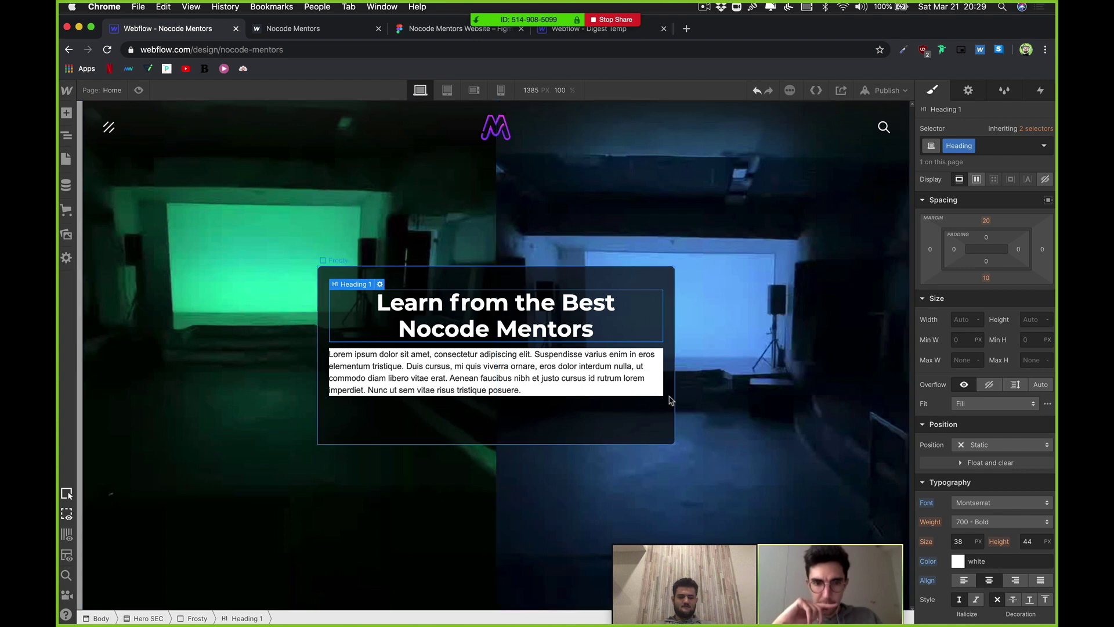
pyautogui.click(638, 302)
pyautogui.click(566, 446)
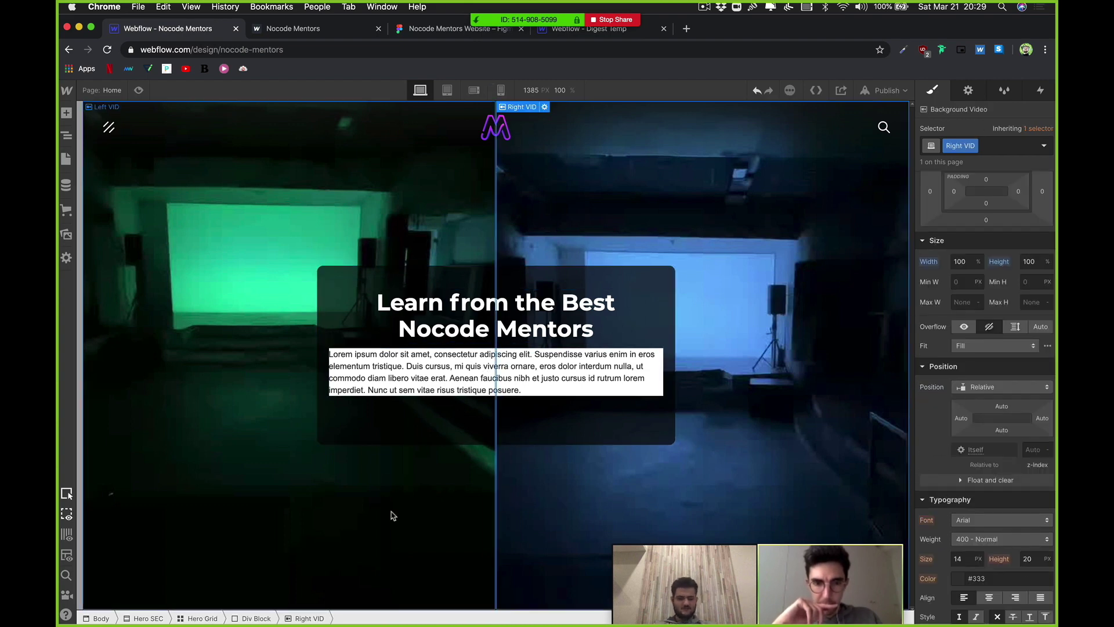
# Step: Open the Lorem paragraph for editing, then exit without changing it
pyautogui.moveTo(412, 621)
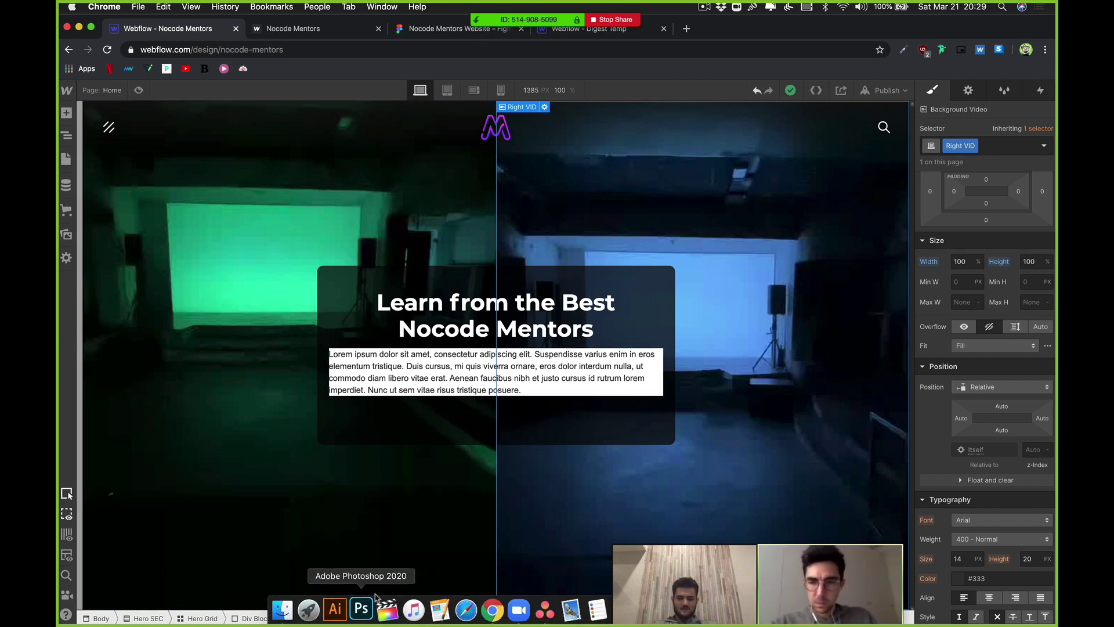
pyautogui.click(471, 379)
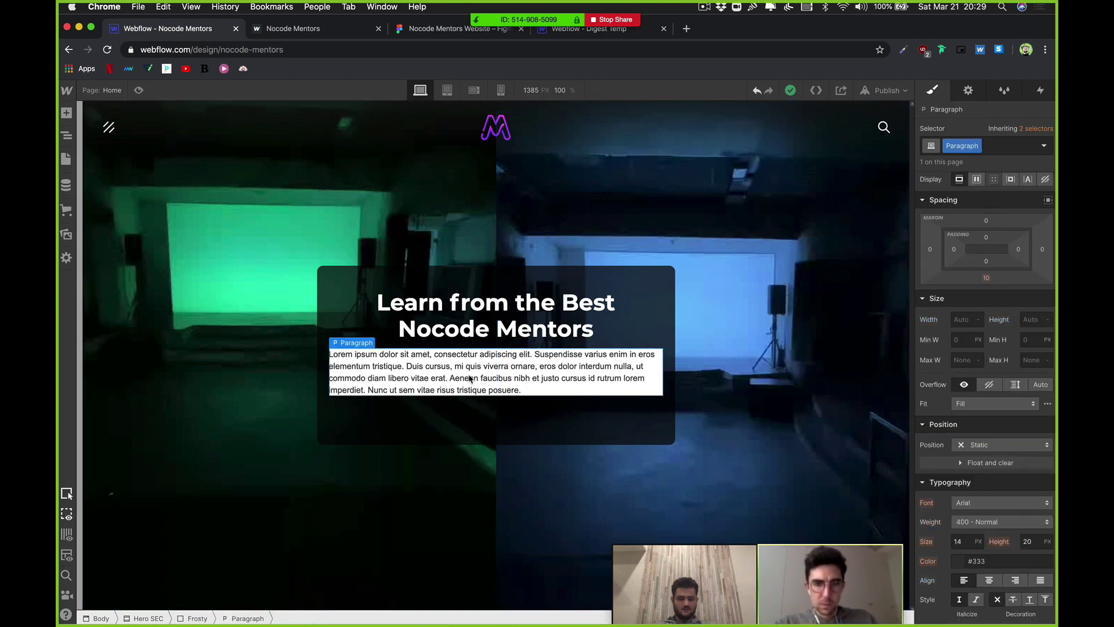
pyautogui.doubleClick(472, 379)
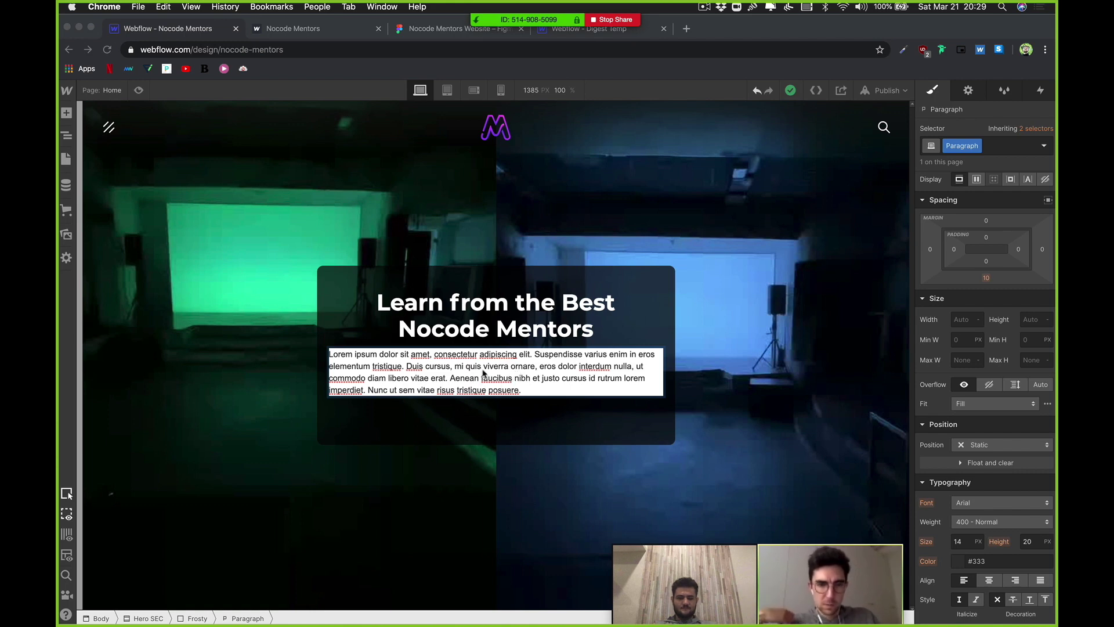
pyautogui.click(325, 368)
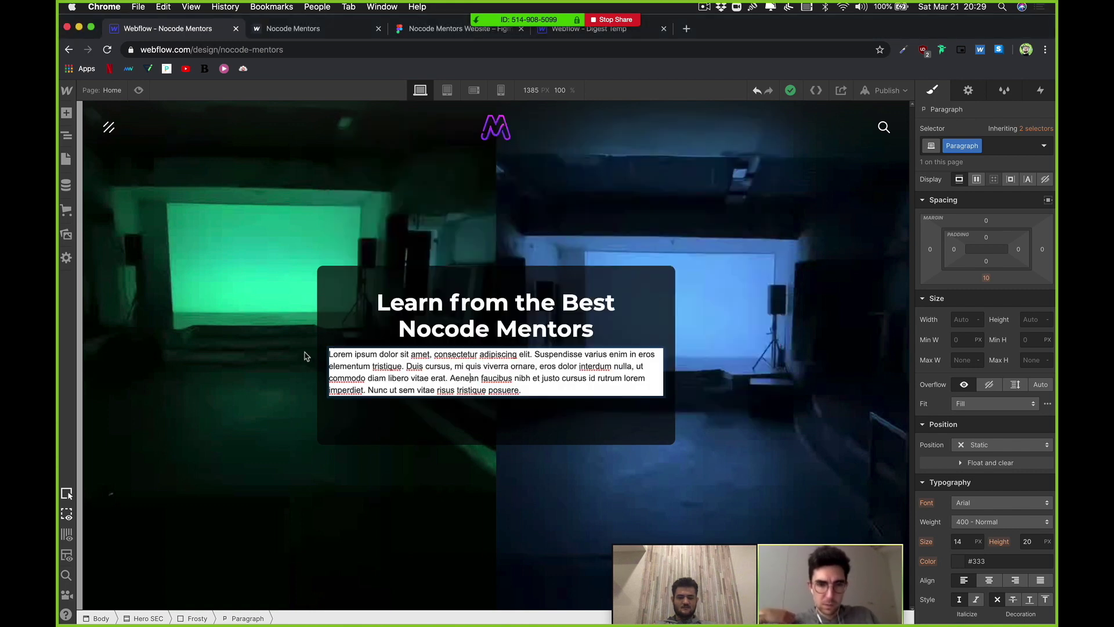
pyautogui.press('Escape')
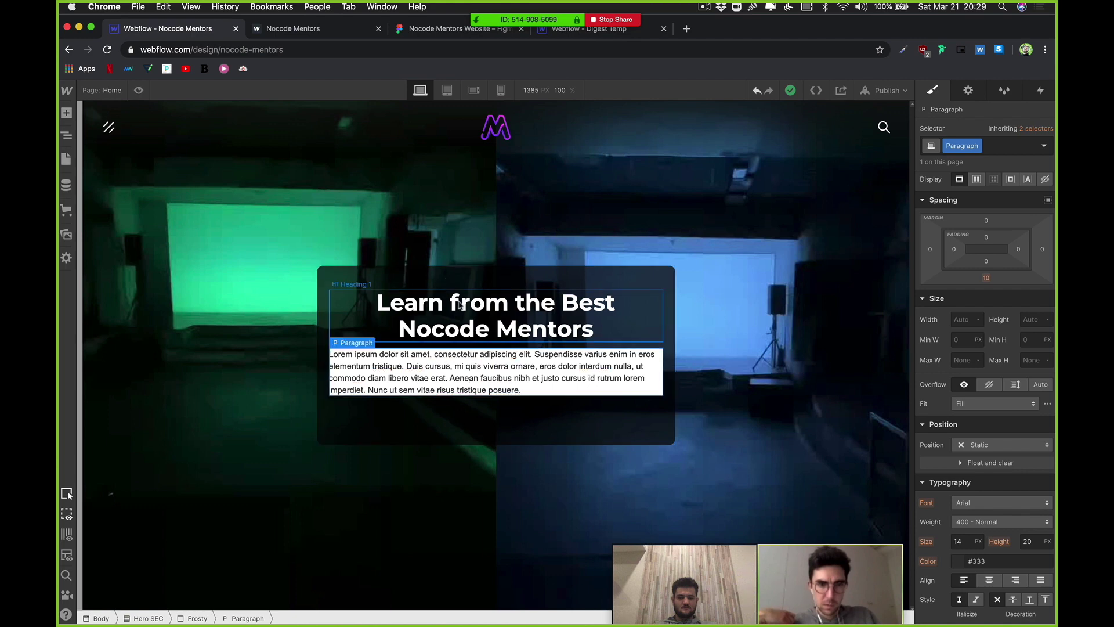
# Step: Retype the heading's start so it reads 'Learn From the Best Nocode Mentors', then go to Photoshop
pyautogui.click(459, 306)
pyautogui.doubleClick(474, 303)
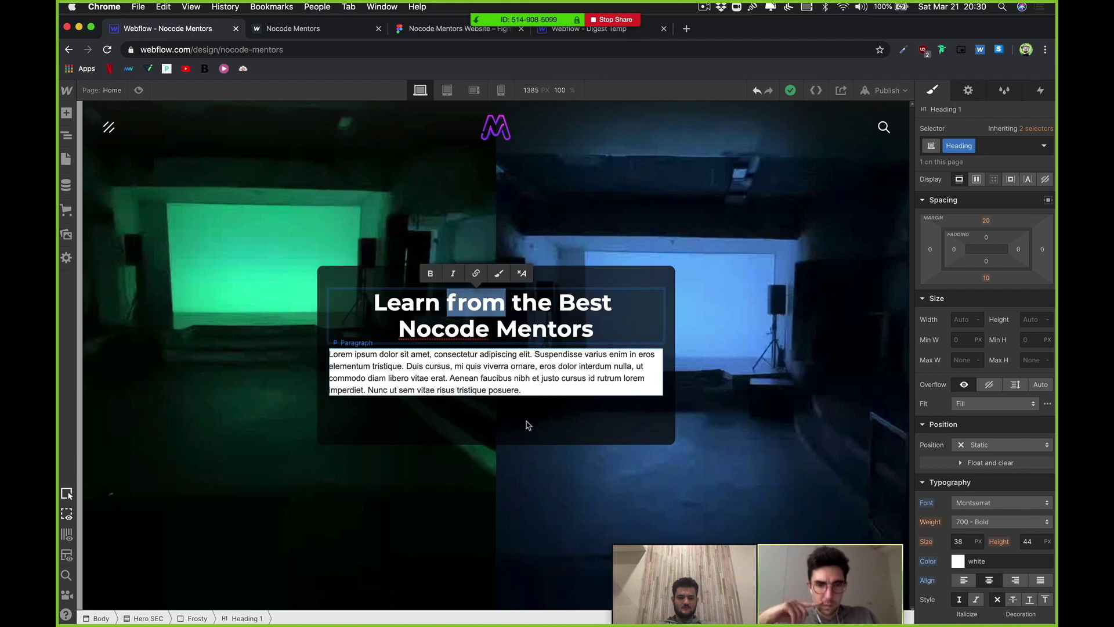
pyautogui.hotkey('alt', 'shift', 'Left')
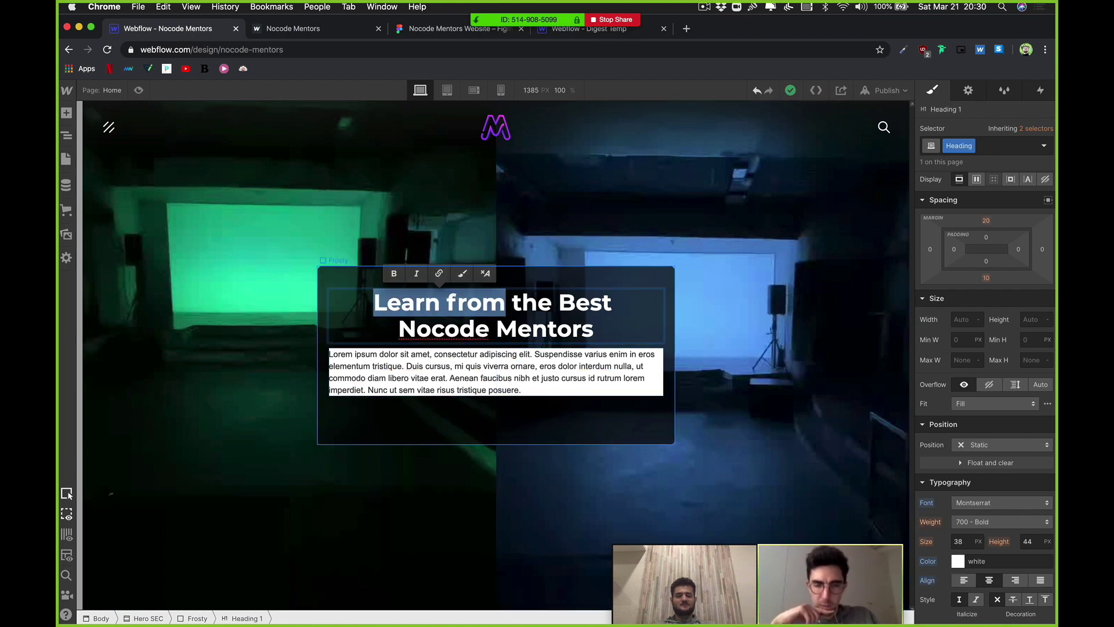
pyautogui.write('Call')
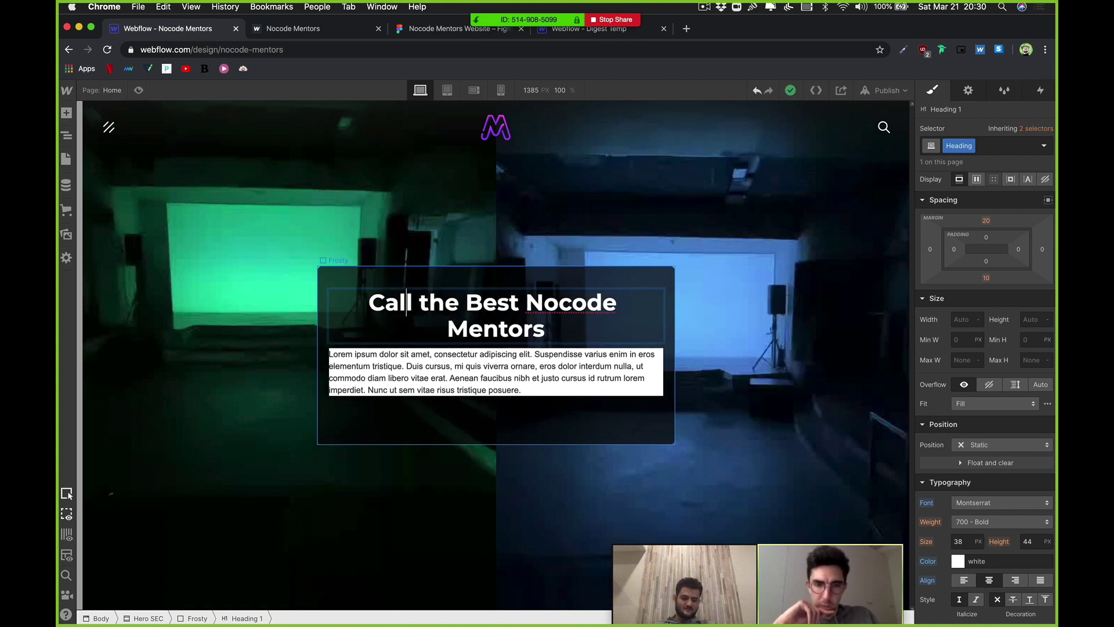
pyautogui.hotkey('alt', 'shift', 'Left')
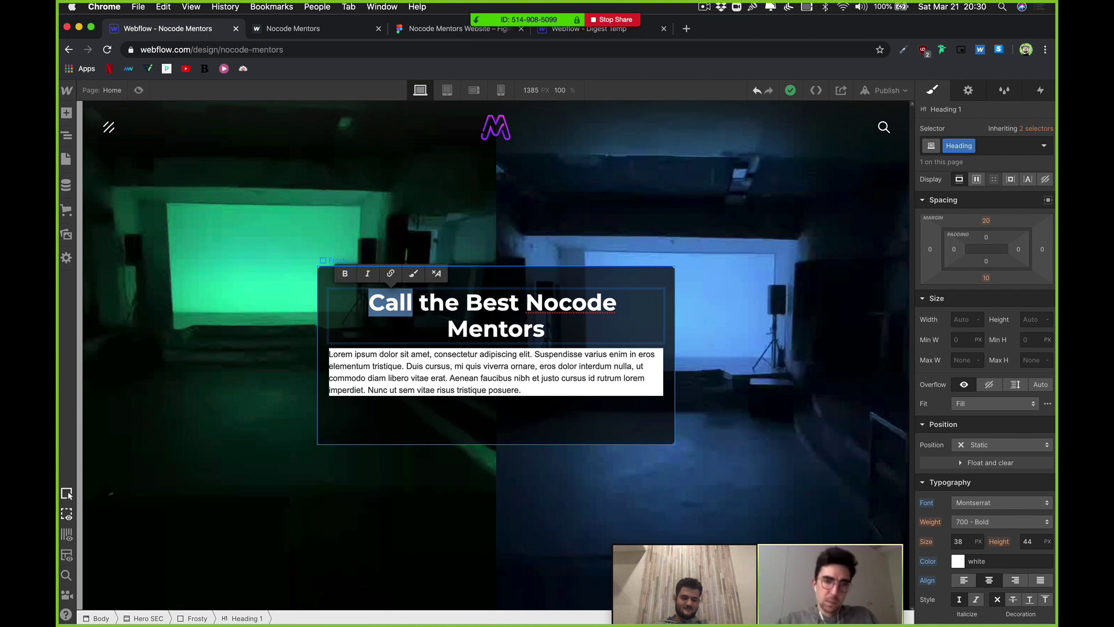
pyautogui.write('Learn From')
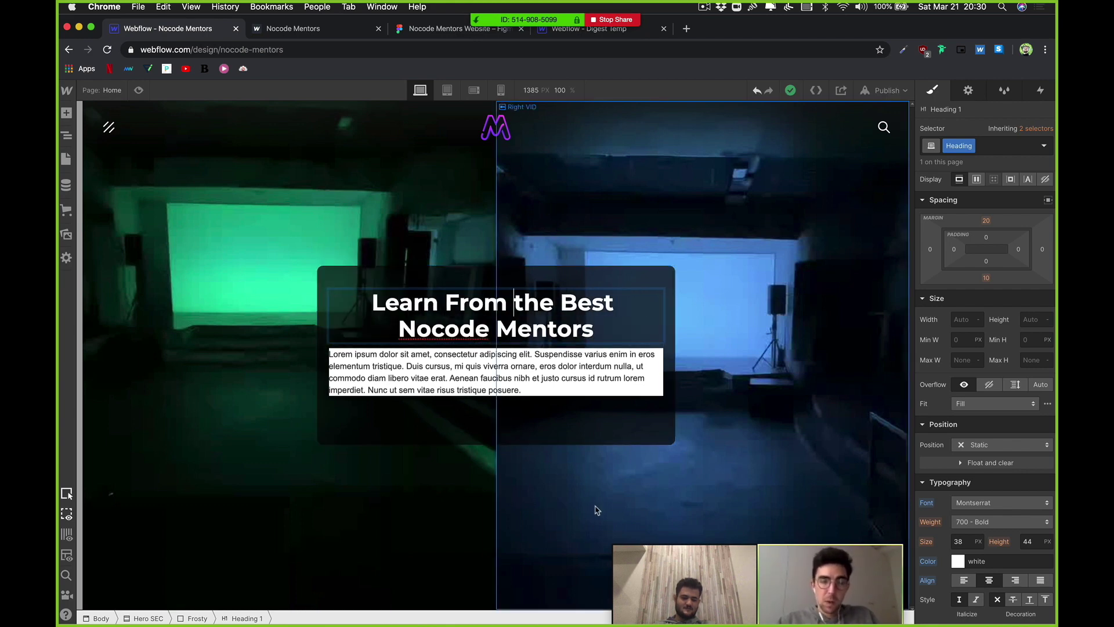
pyautogui.press('Escape')
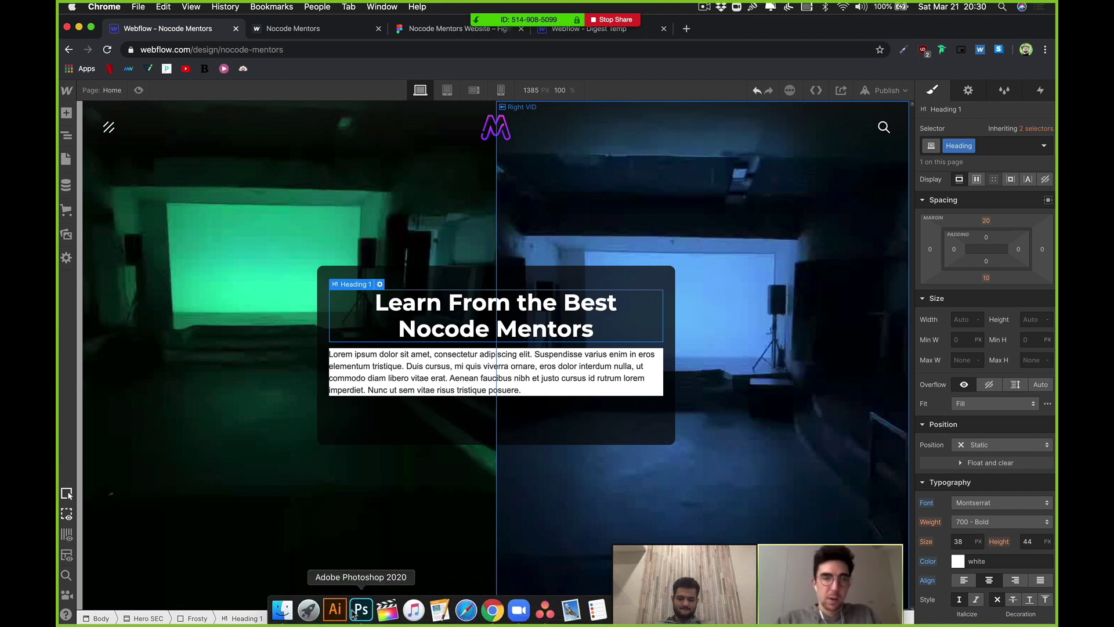
pyautogui.click(361, 608)
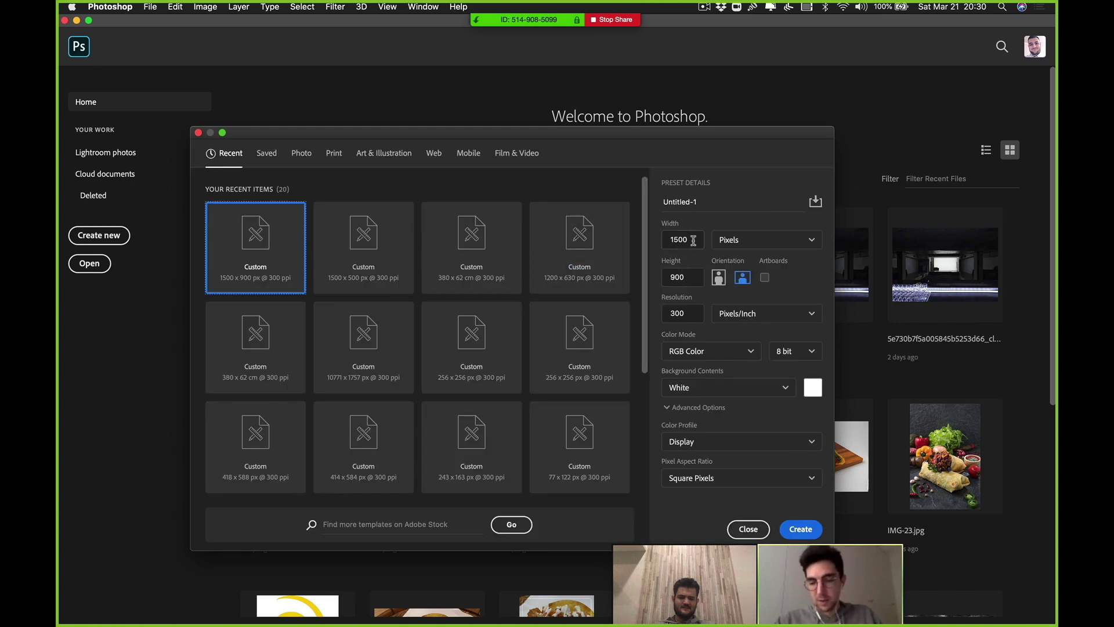
# Step: Create the 1500×900 px document, add a 'LEARN FROM' text layer, and centre it horizontally
pyautogui.press('Return')
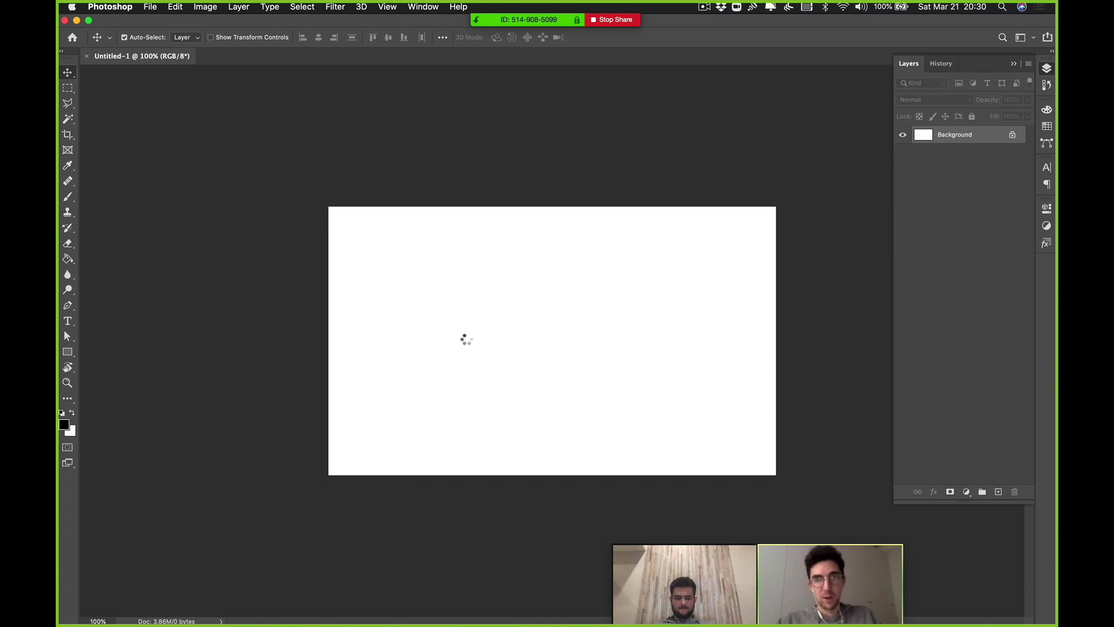
pyautogui.press('t')
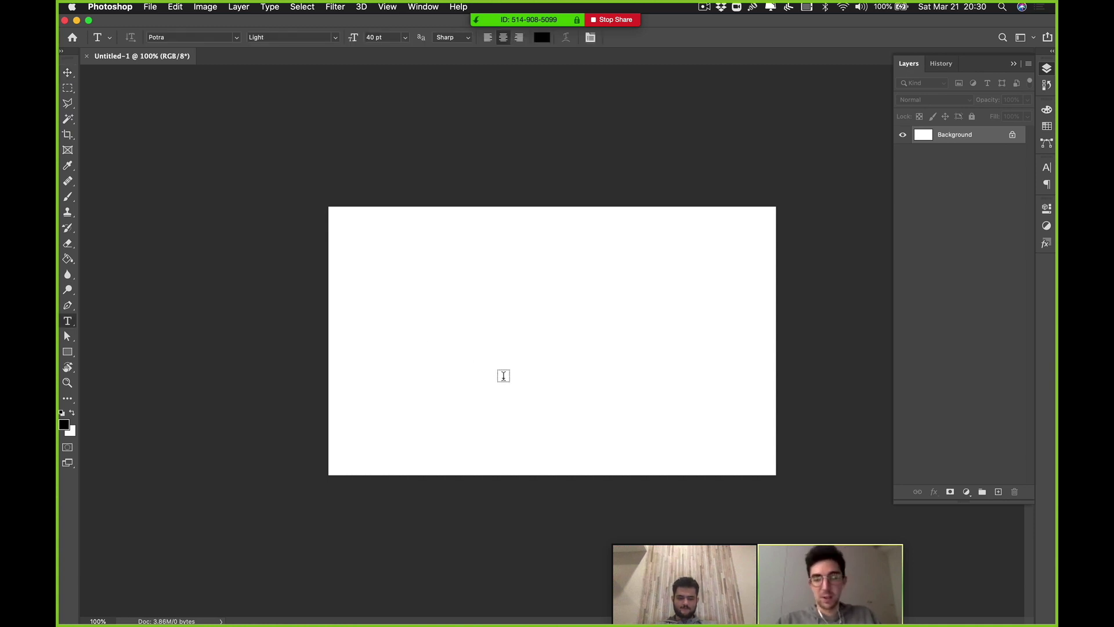
pyautogui.click(504, 376)
pyautogui.write('LEARN')
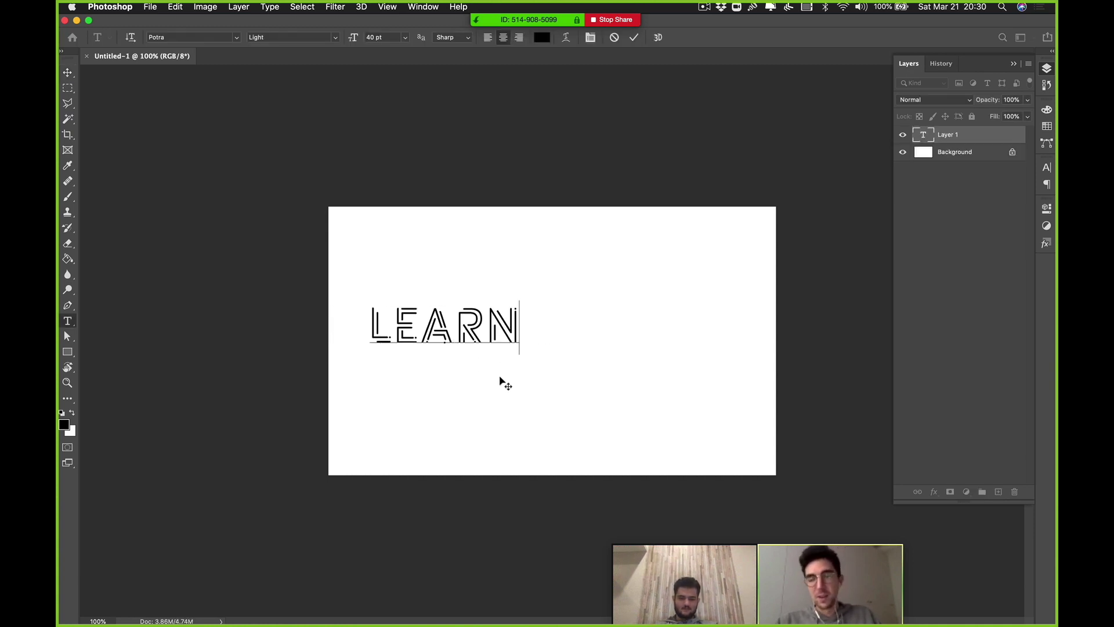
pyautogui.write(' FR')
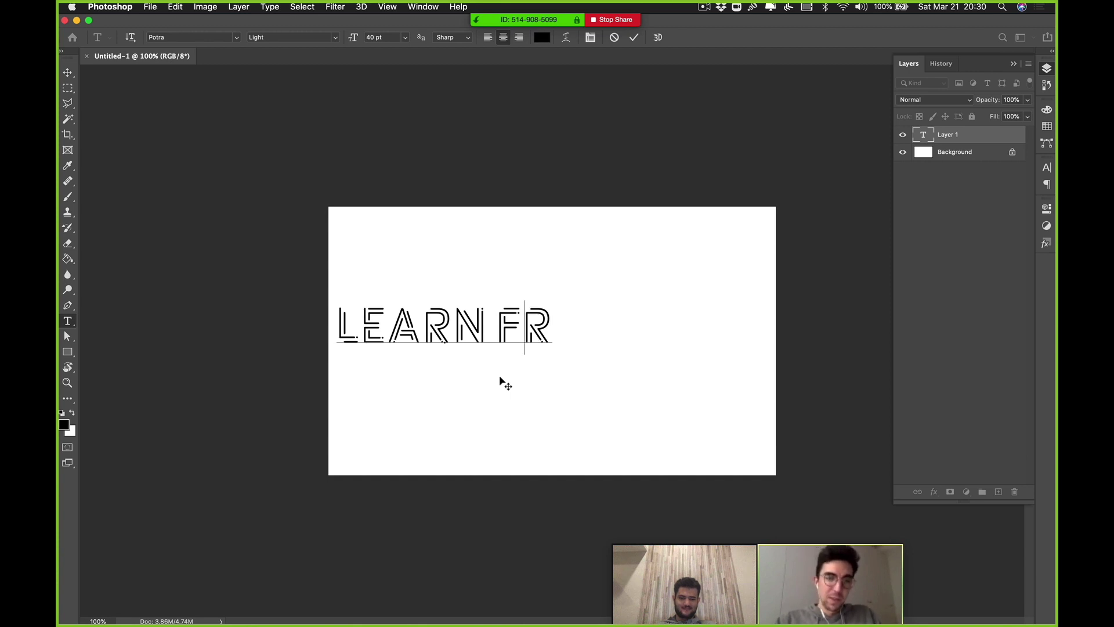
pyautogui.write('OM')
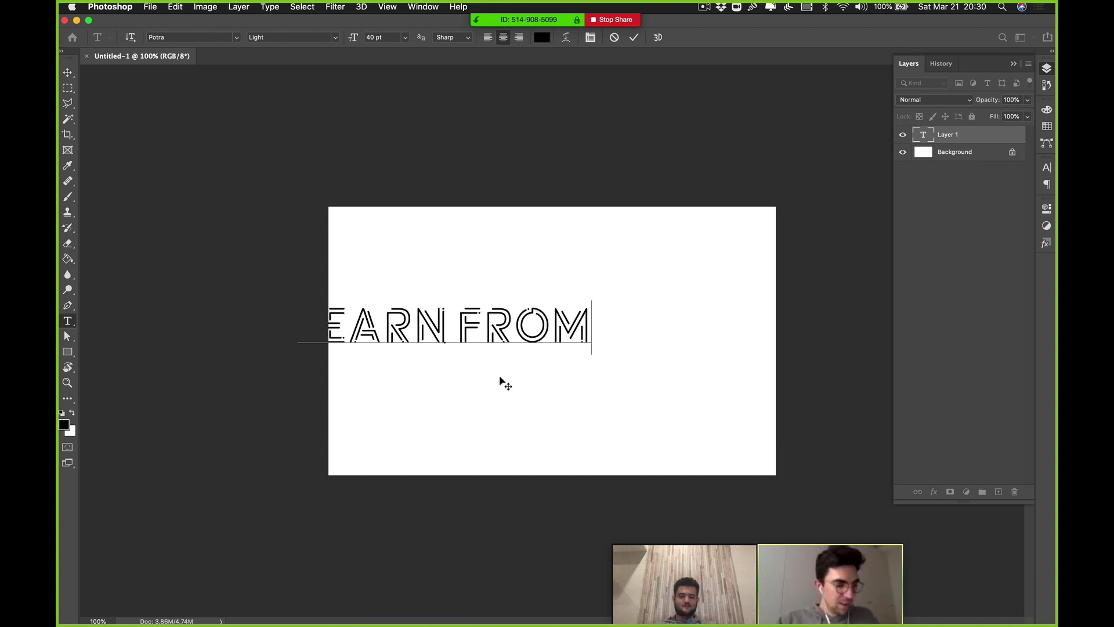
pyautogui.press('super+a')
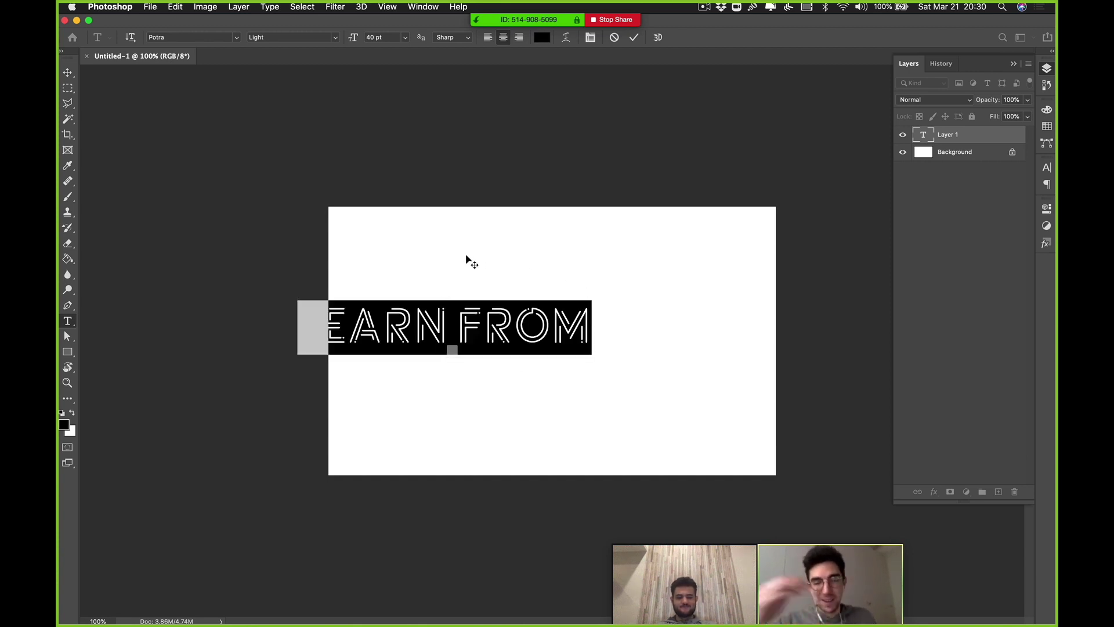
pyautogui.moveTo(574, 257); pyautogui.dragTo(692, 257)
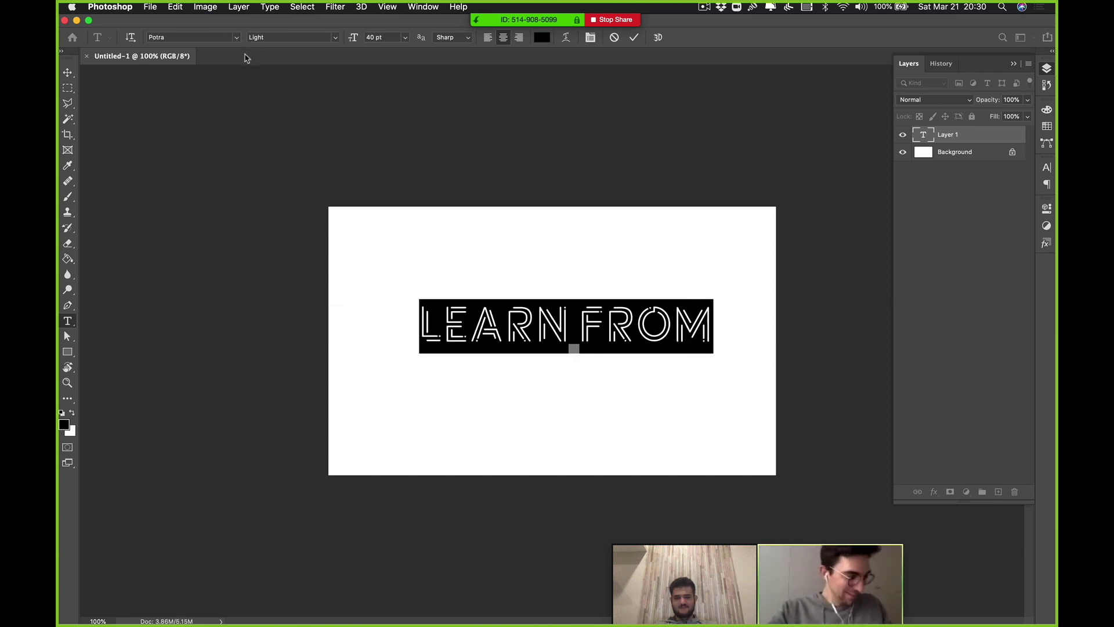
# Step: Set the headline font to Jupitex and add the words 'the best'
pyautogui.click(236, 37)
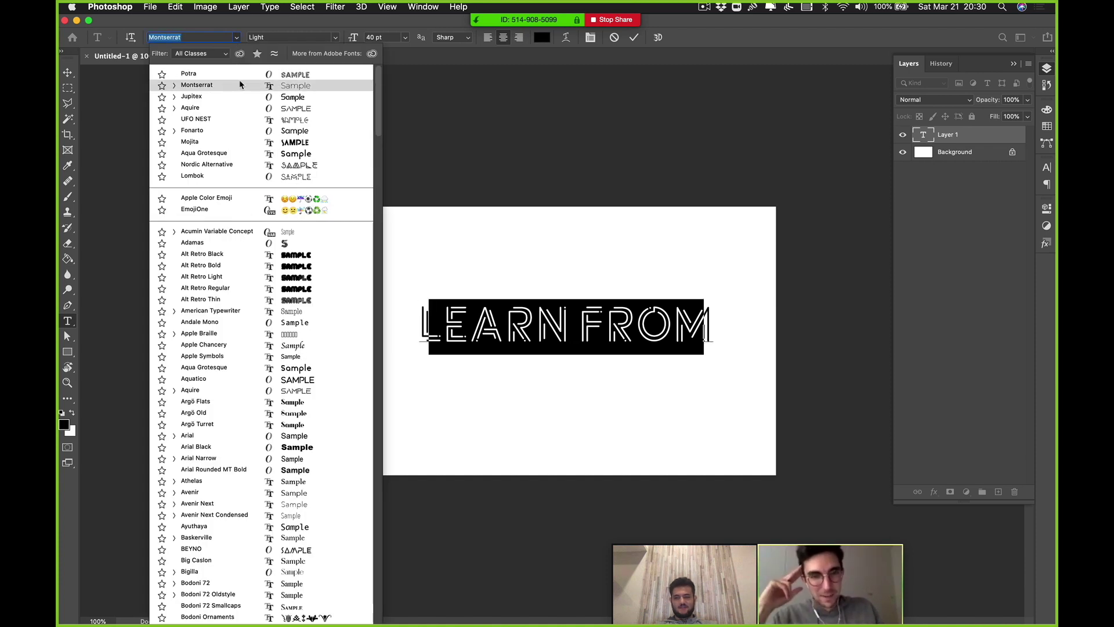
pyautogui.click(234, 103)
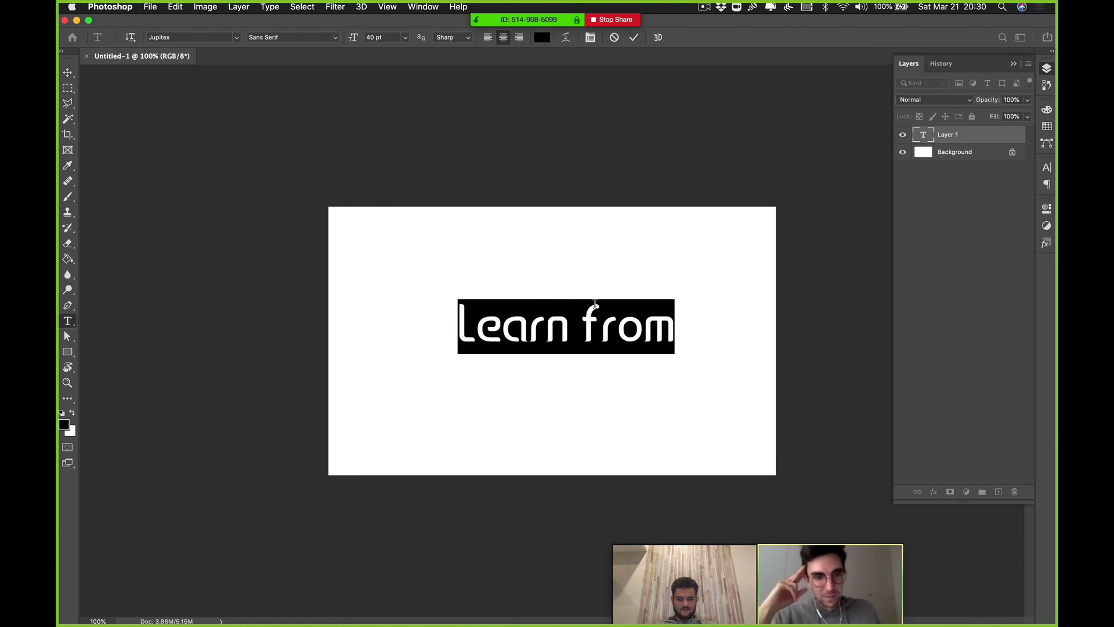
pyautogui.click(622, 306)
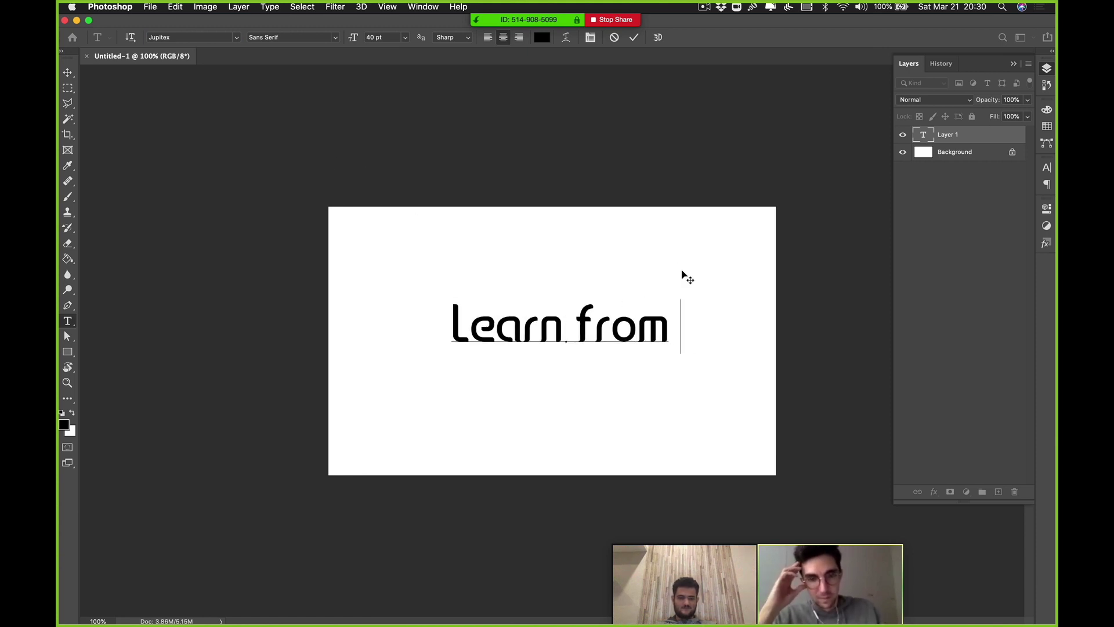
pyautogui.write('the best')
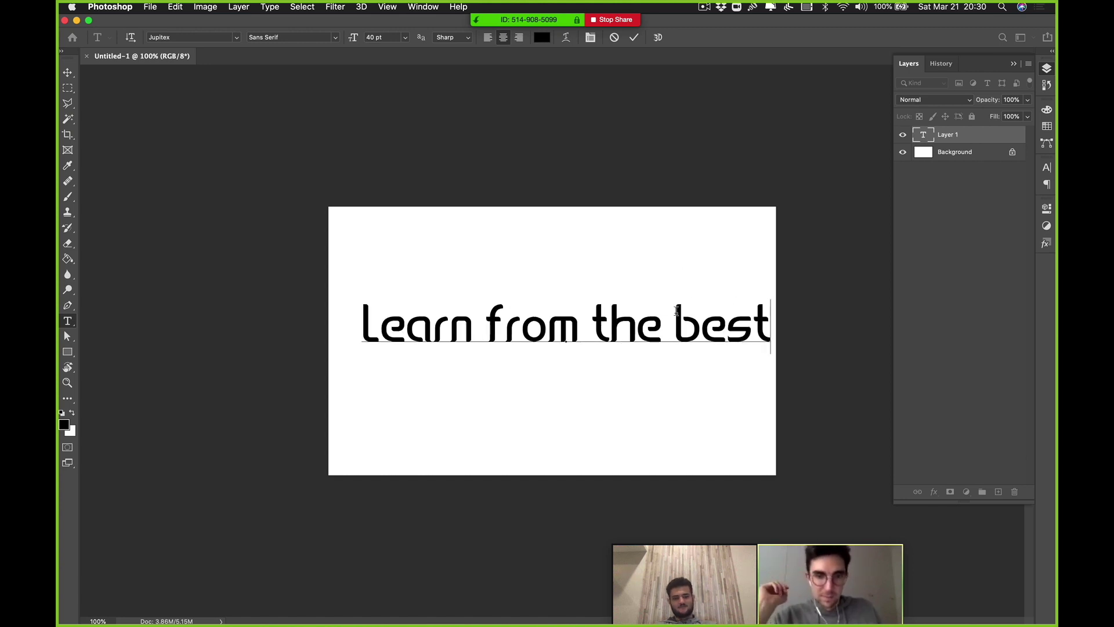
# Step: Replace the headline text with 'Nocode Mentors', fixing the typo, and select it all
pyautogui.press('super+a')
pyautogui.write('N')
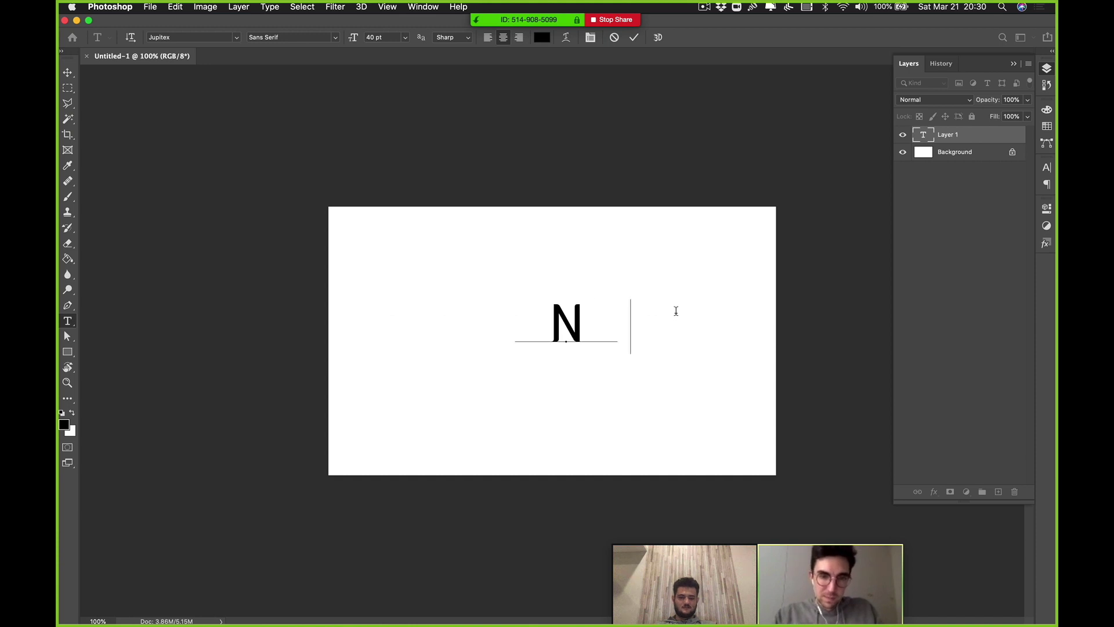
pyautogui.write('ocode')
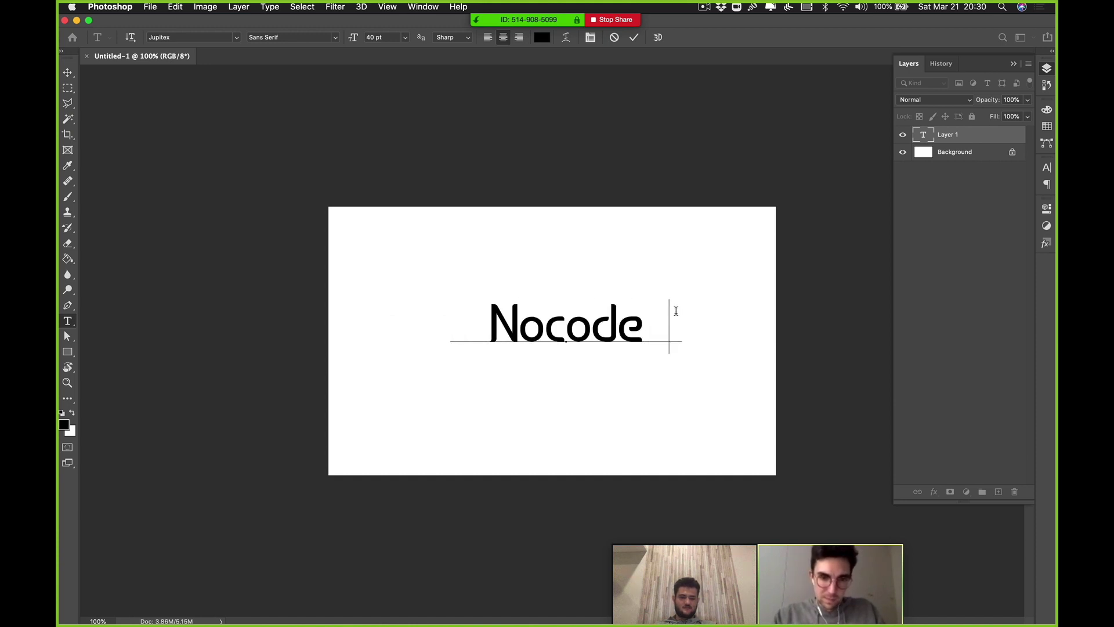
pyautogui.write(' Mnetors')
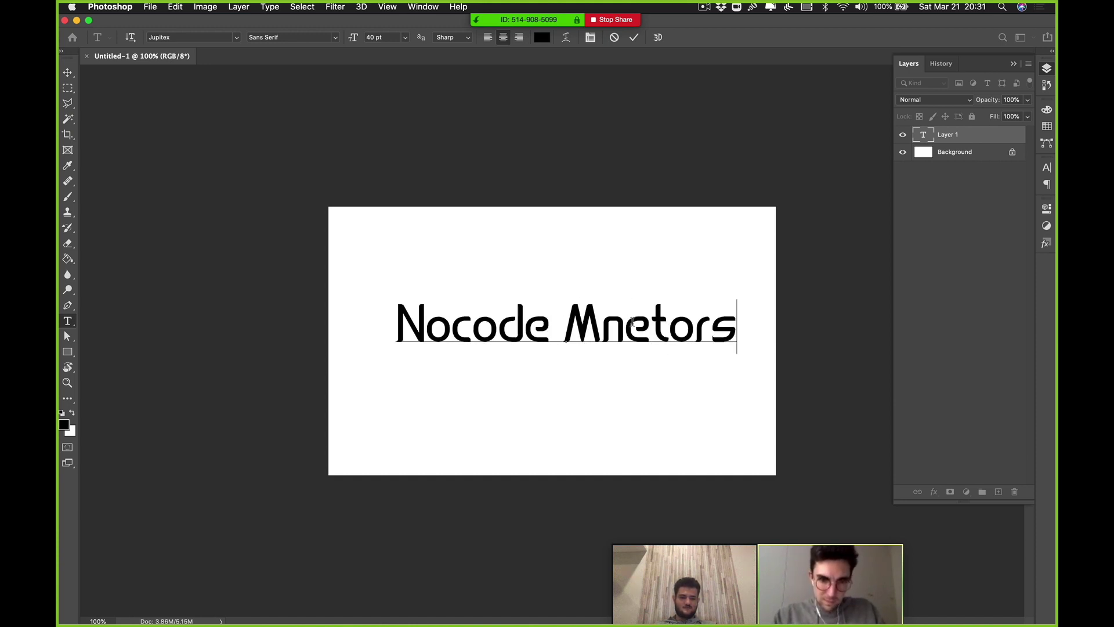
pyautogui.press('BackSpace')
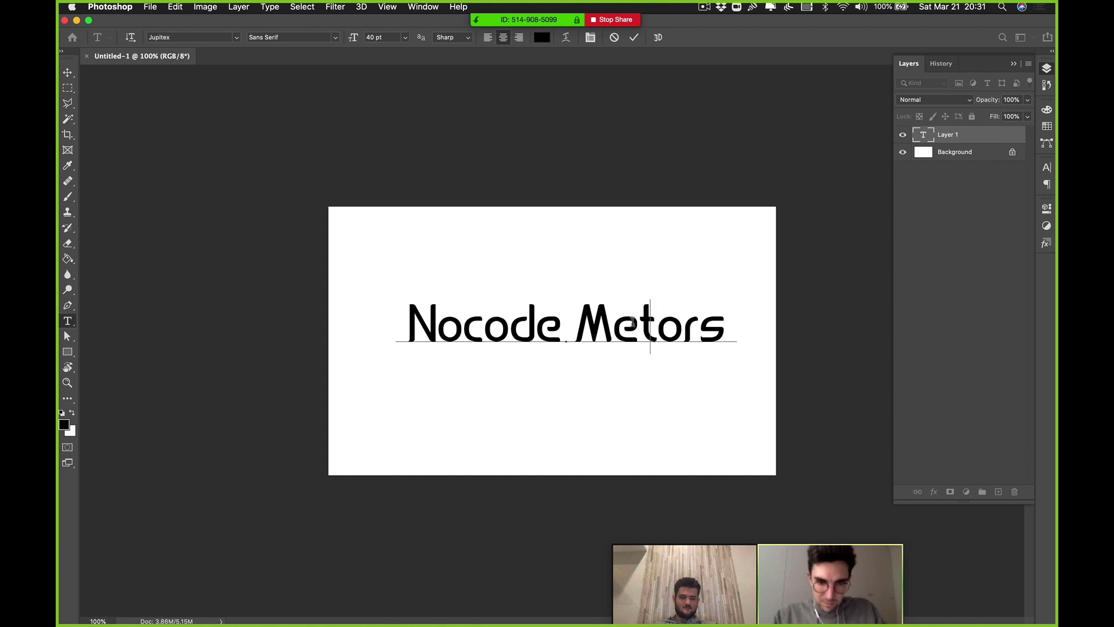
pyautogui.write('n')
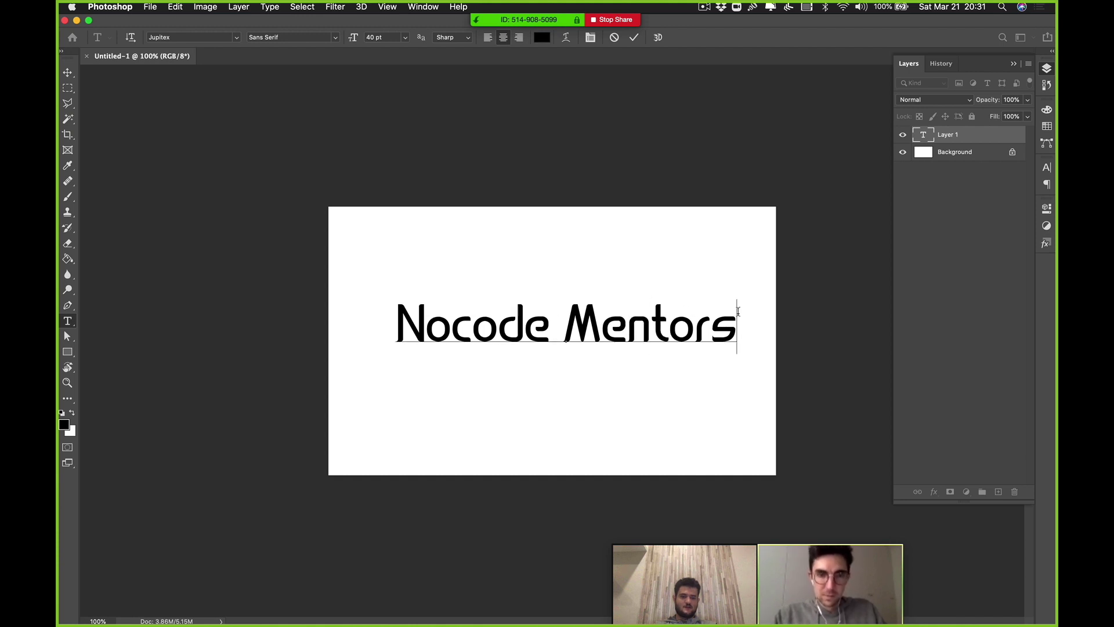
pyautogui.press('super+a')
pyautogui.click(658, 332)
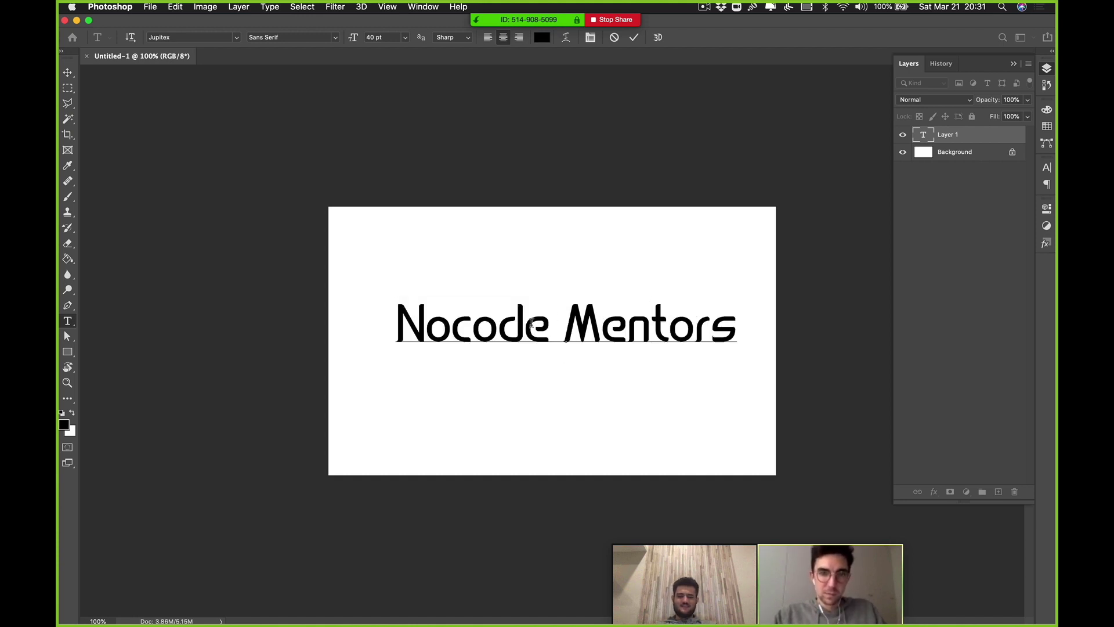
pyautogui.press('super+a')
# Step: Restyle the Nocode Mentors headline in Aqua Grotesque and move it higher on the canvas
pyautogui.click(237, 37)
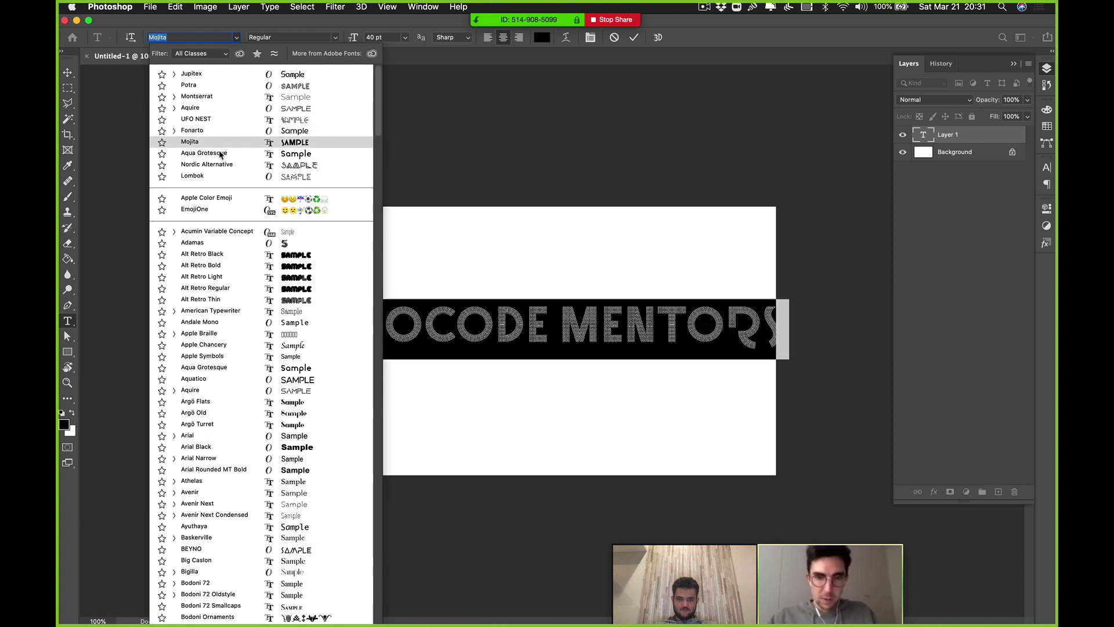
pyautogui.click(220, 155)
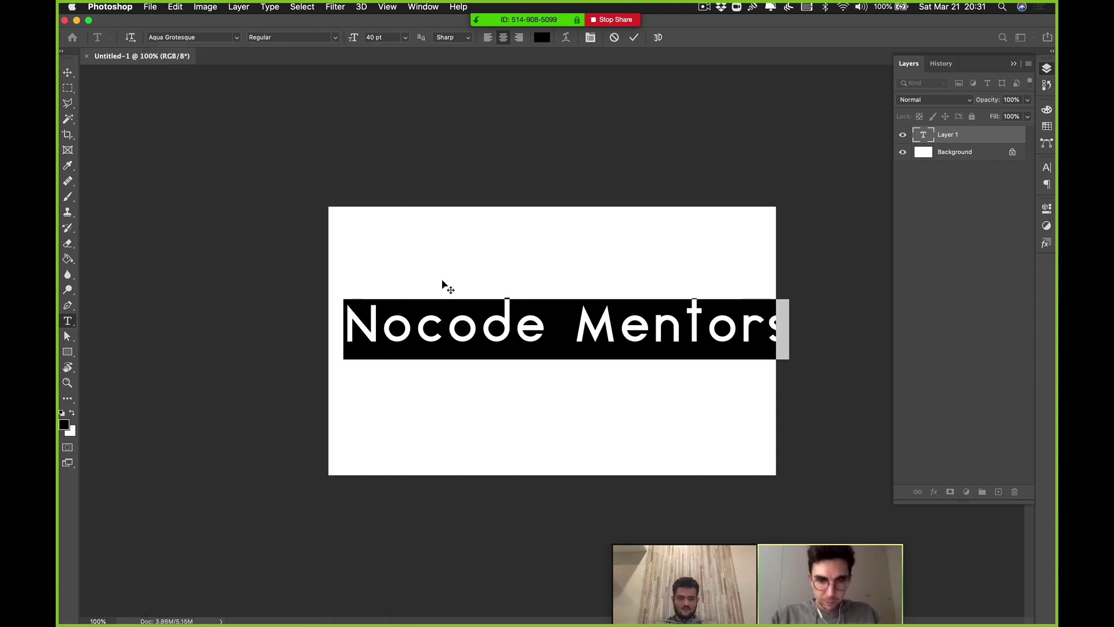
pyautogui.click(454, 313)
pyautogui.click(589, 318)
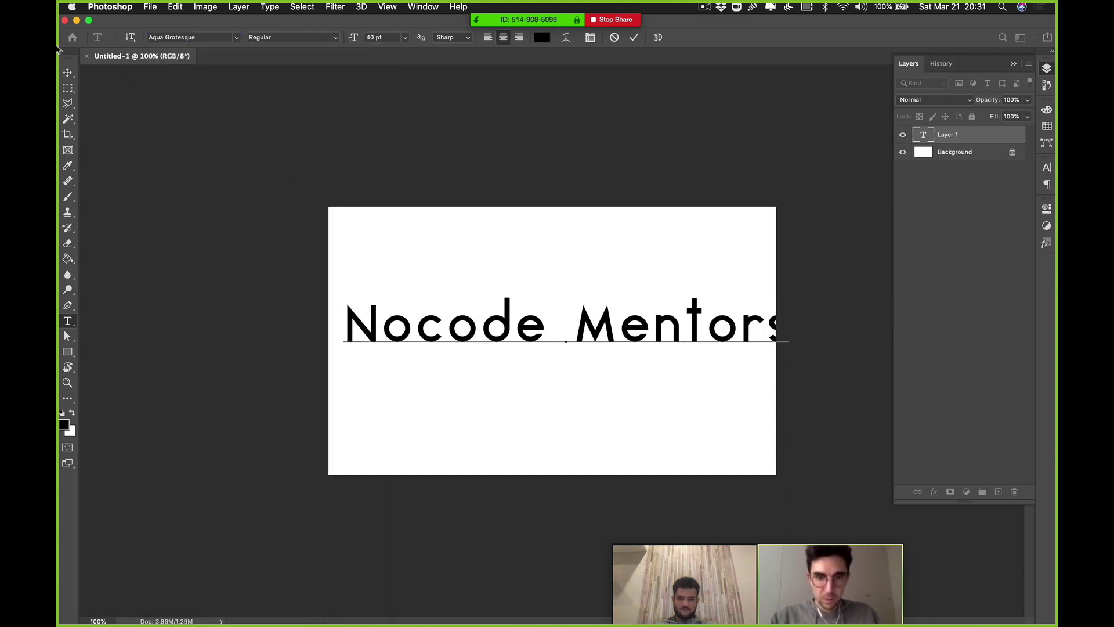
pyautogui.click(68, 72)
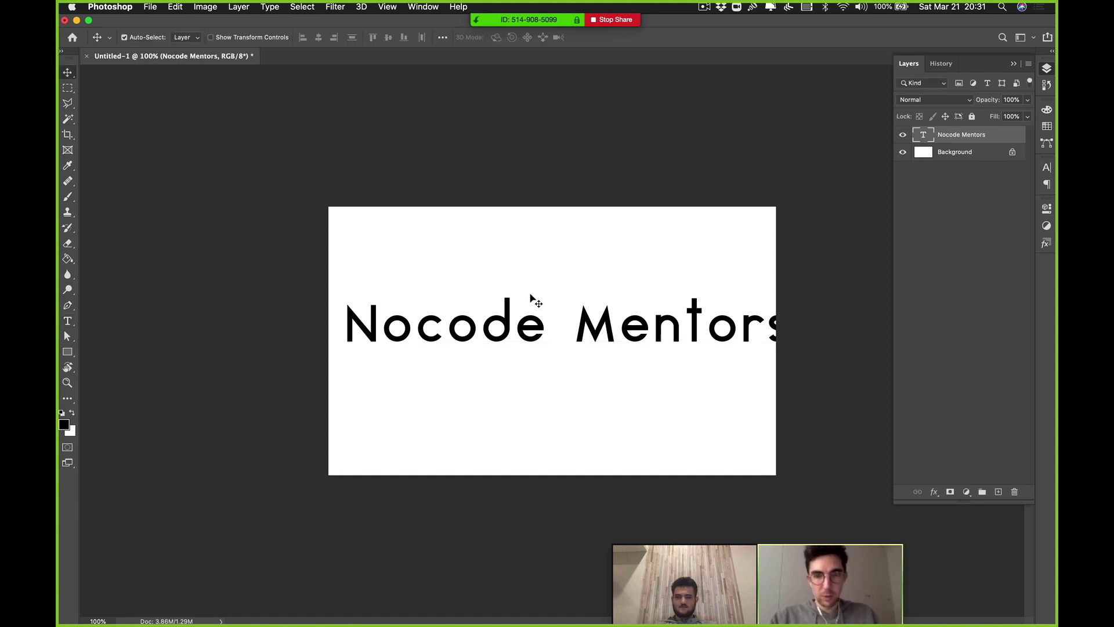
pyautogui.moveTo(515, 328); pyautogui.dragTo(511, 288)
# Step: Duplicate the headline to test fonts, delete the copy layer, and return to Webflow
pyautogui.moveTo(522, 374); pyautogui.dragTo(549, 376)
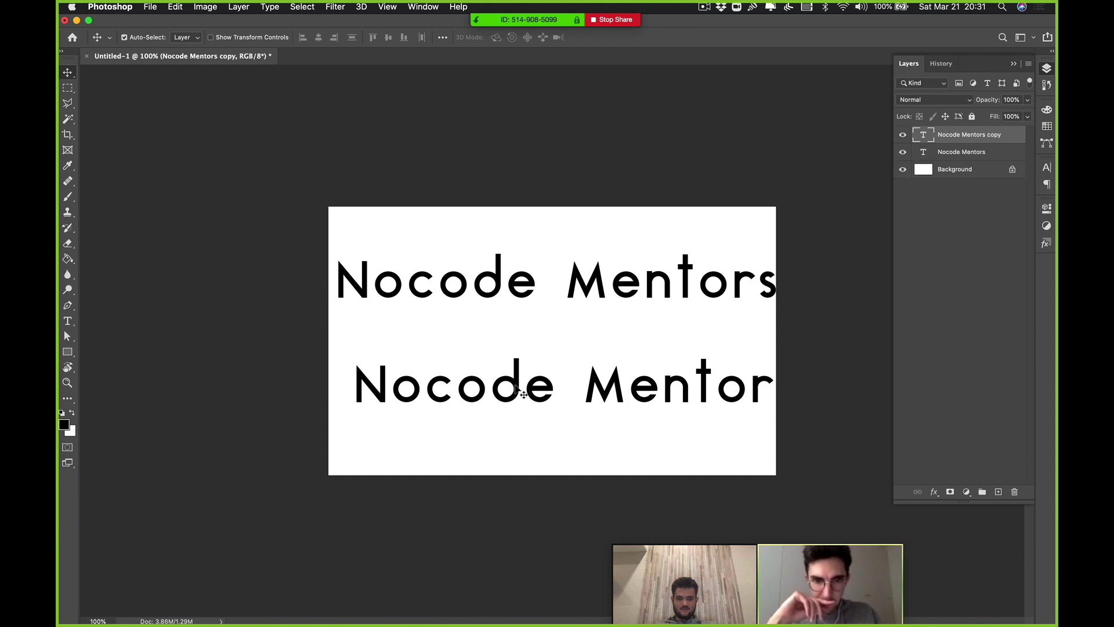
pyautogui.doubleClick(512, 383)
pyautogui.click(235, 37)
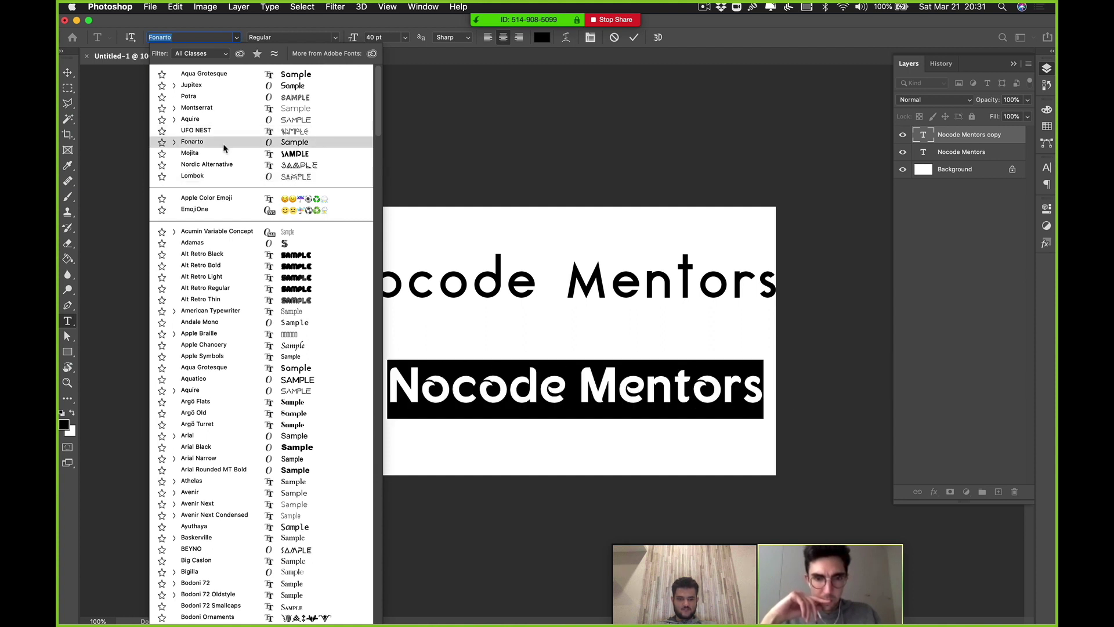
pyautogui.click(580, 388)
pyautogui.press('Escape')
pyautogui.press('v')
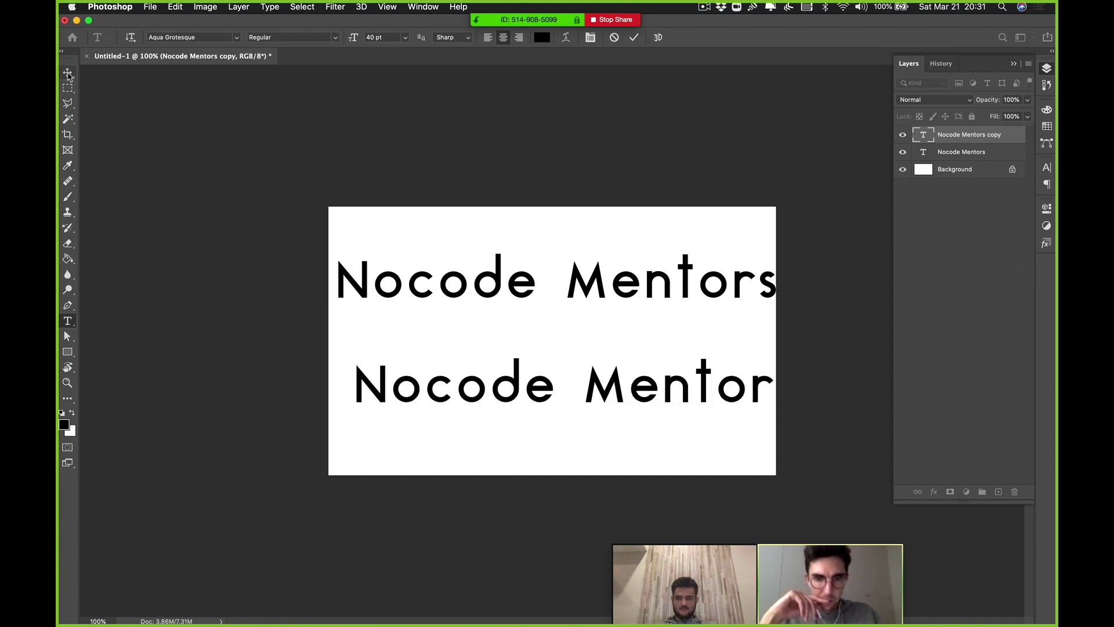
pyautogui.press('Delete')
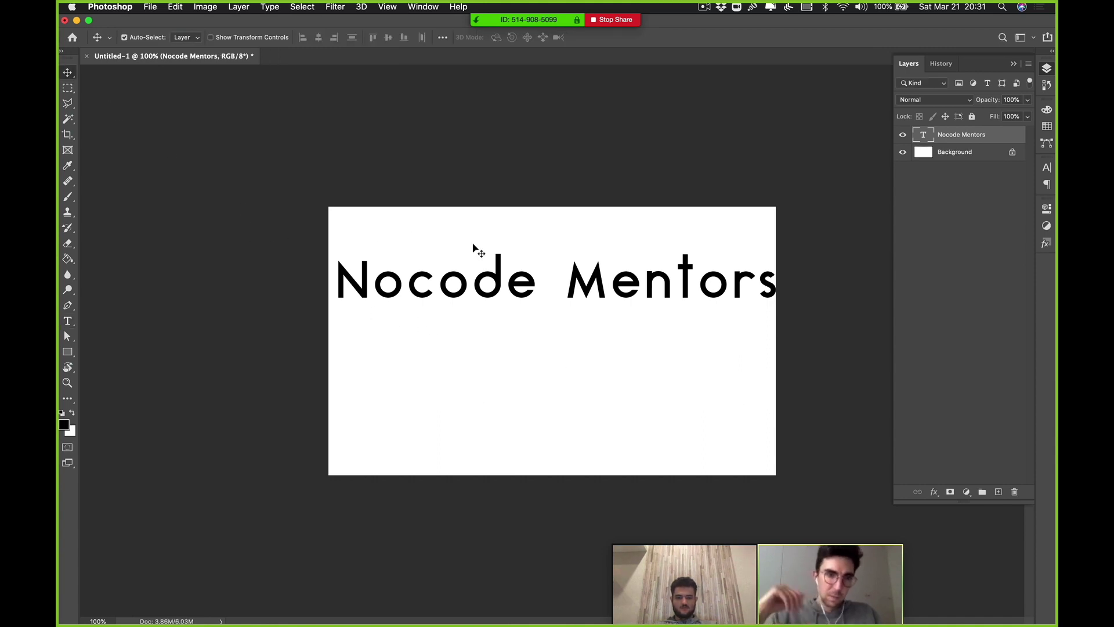
pyautogui.press('super+Tab')
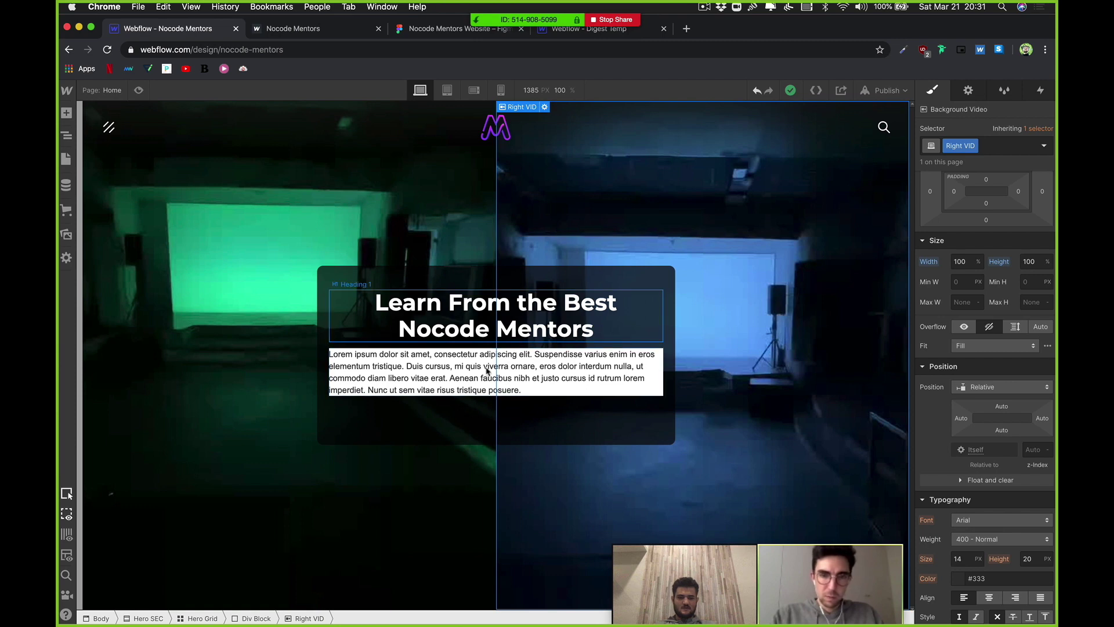
# Step: Select the hero card paragraph and reset its background colour to transparent
pyautogui.click(490, 388)
pyautogui.doubleClick(498, 382)
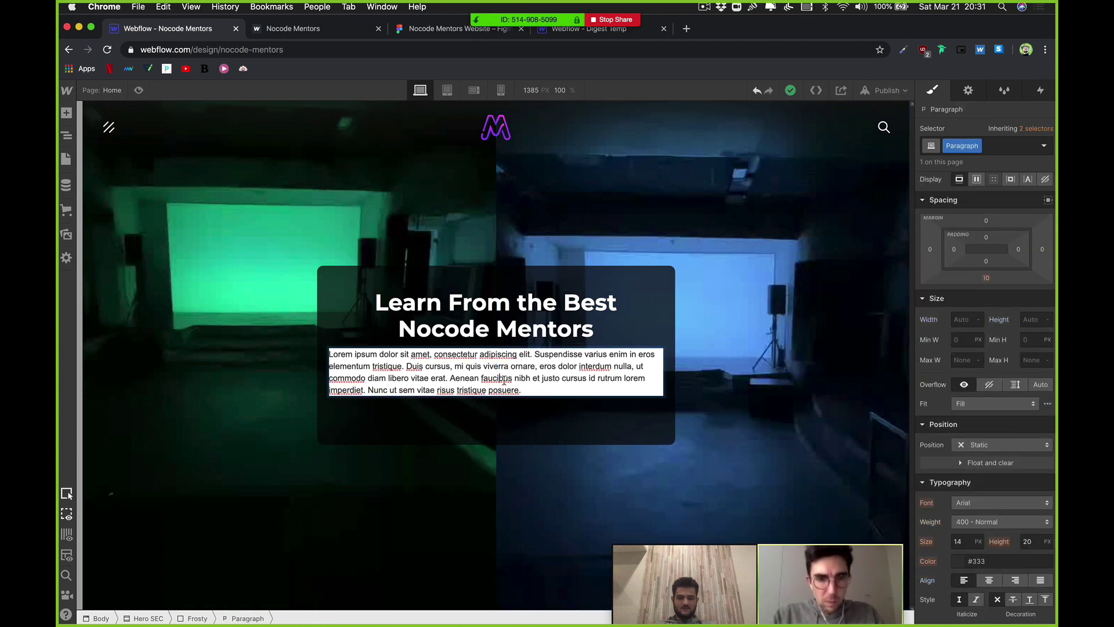
pyautogui.tripleClick(504, 381)
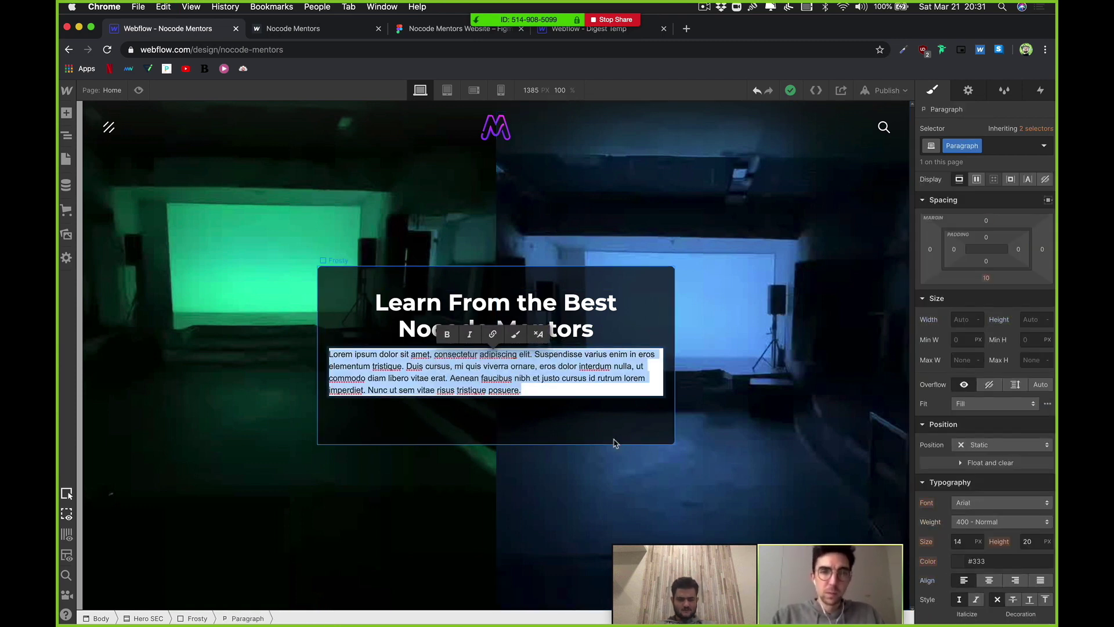
pyautogui.press('Escape')
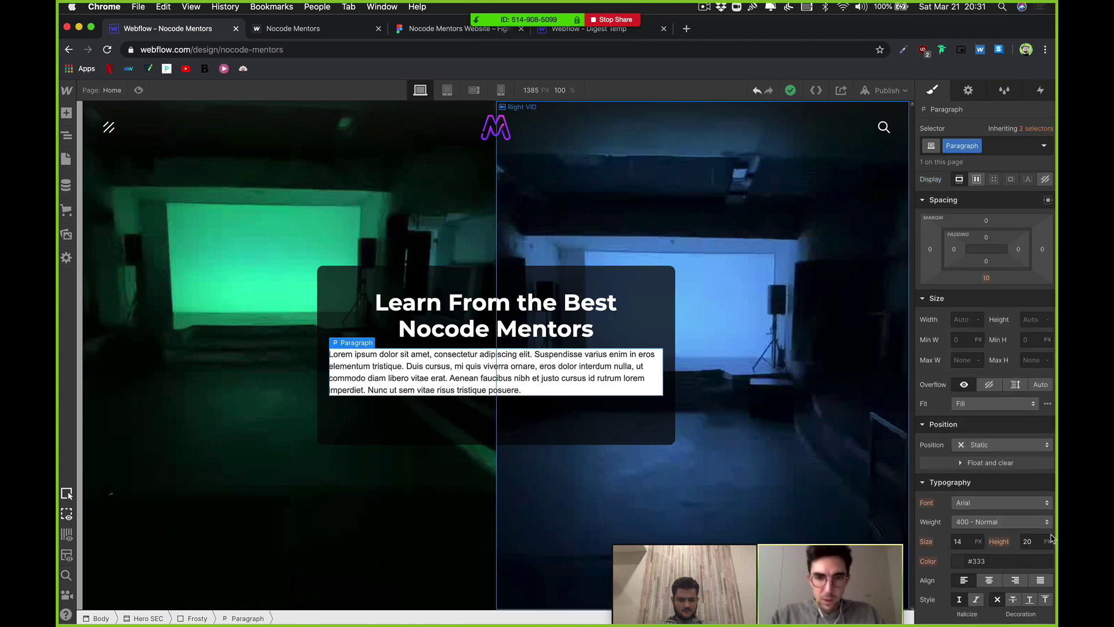
pyautogui.scroll(-5, 981, 510)
pyautogui.click(929, 410)
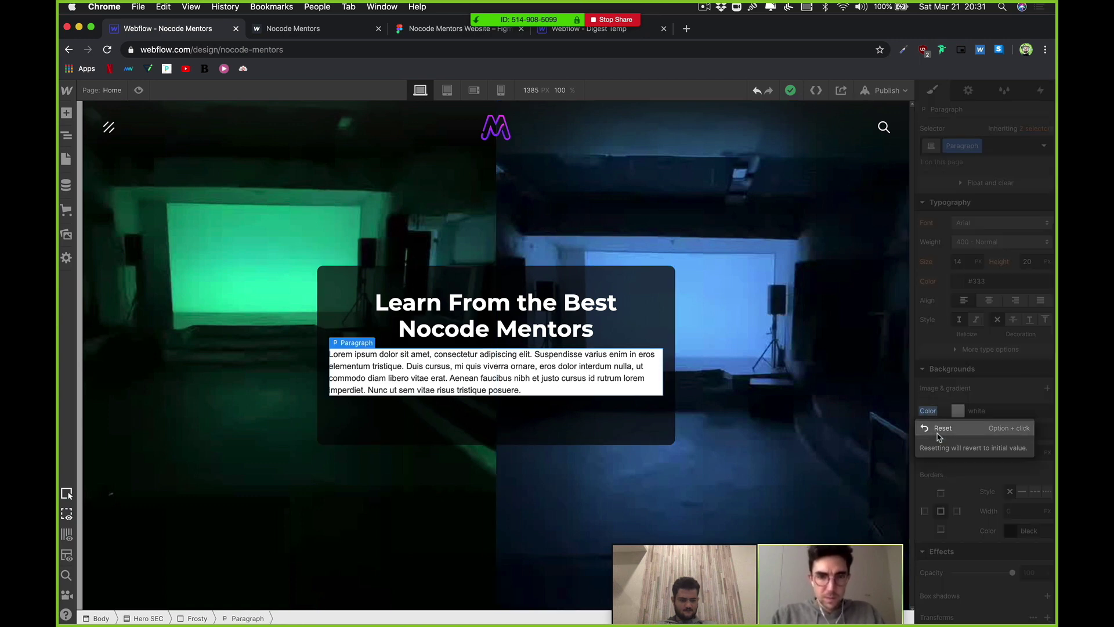
pyautogui.click(941, 429)
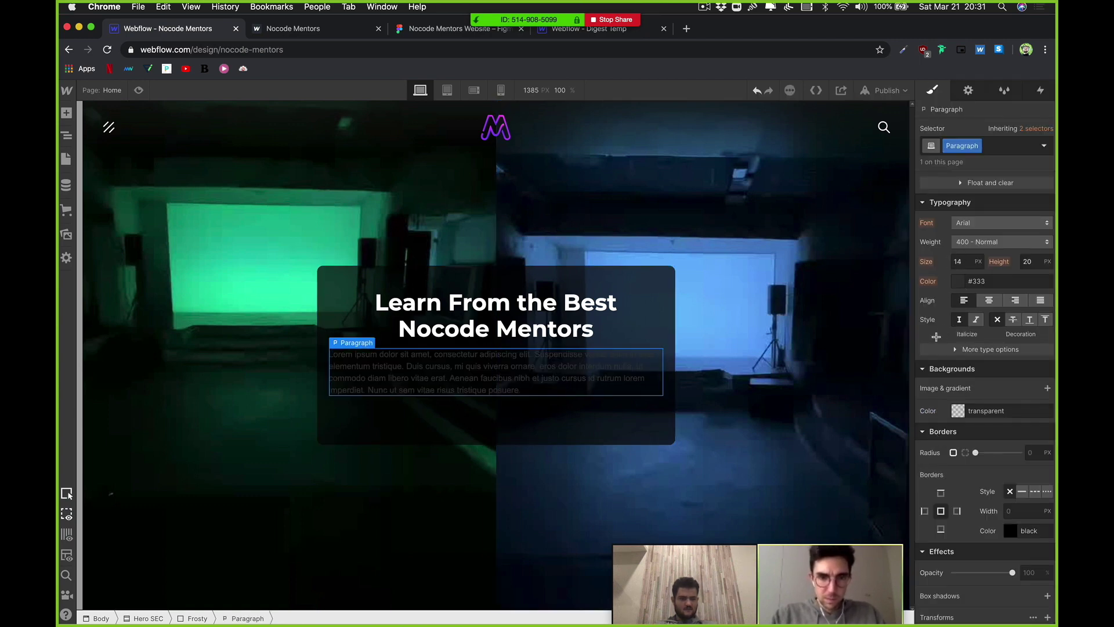
# Step: Make the paragraph text white and centred, then view the published Nocode Mentors site
pyautogui.click(957, 281)
pyautogui.moveTo(929, 313); pyautogui.dragTo(895, 276)
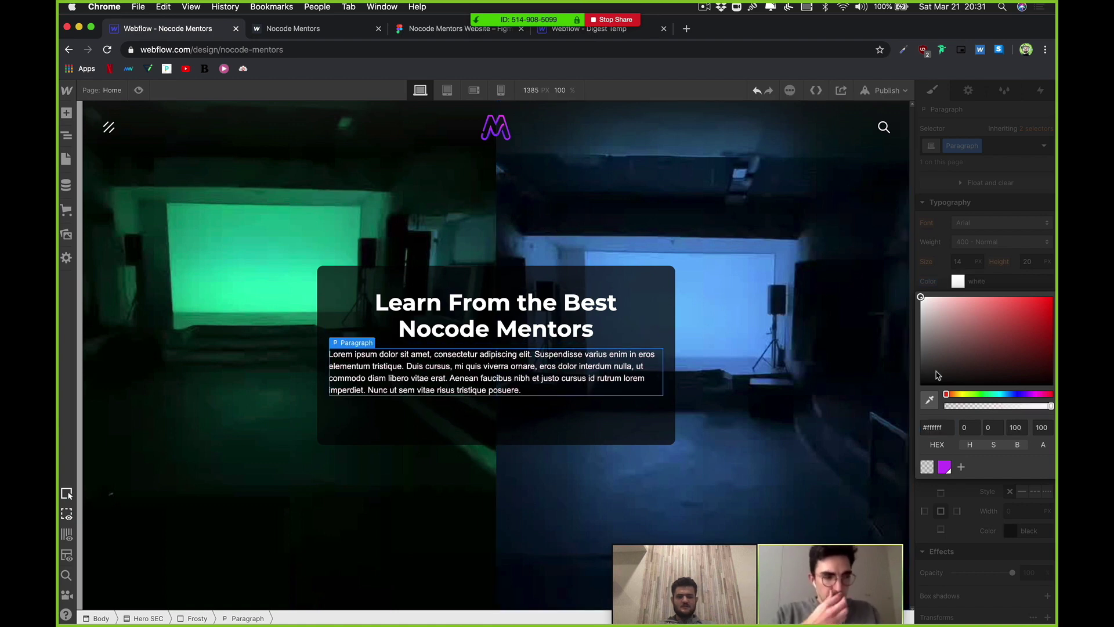
pyautogui.click(955, 282)
pyautogui.click(990, 300)
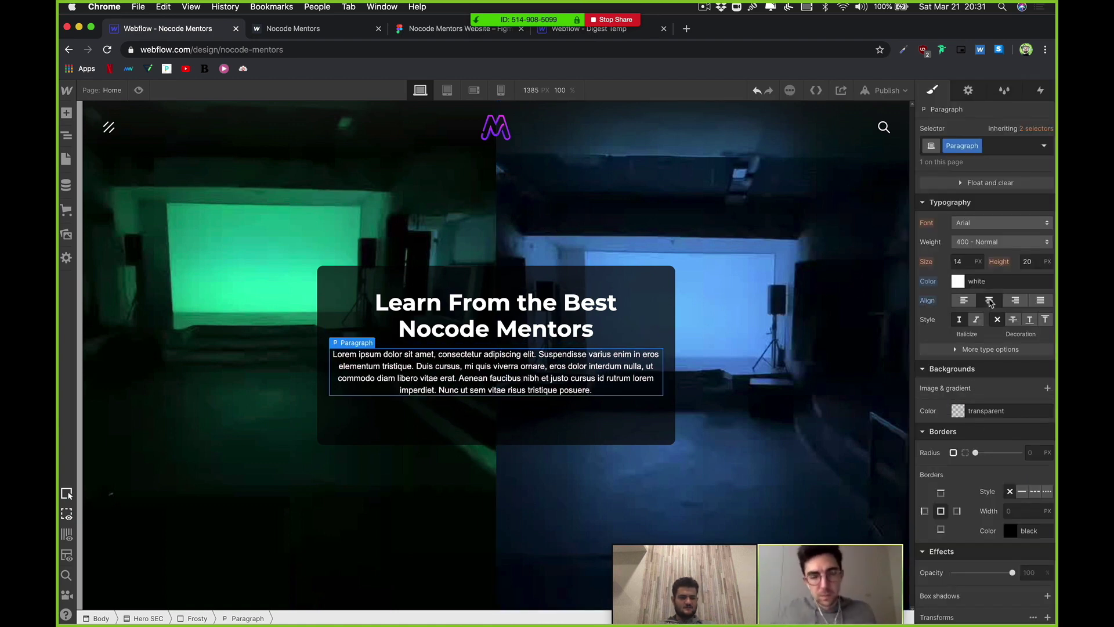
pyautogui.click(324, 35)
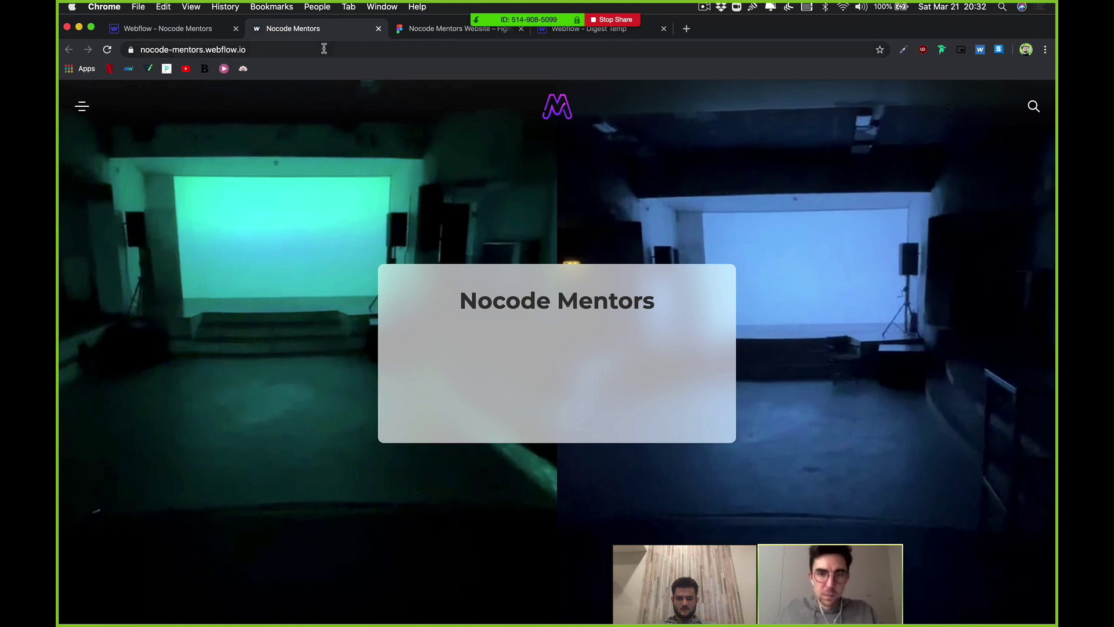
# Step: Close the published site tab and clear the half-typed hero subtitle text from the address bar
pyautogui.click(378, 29)
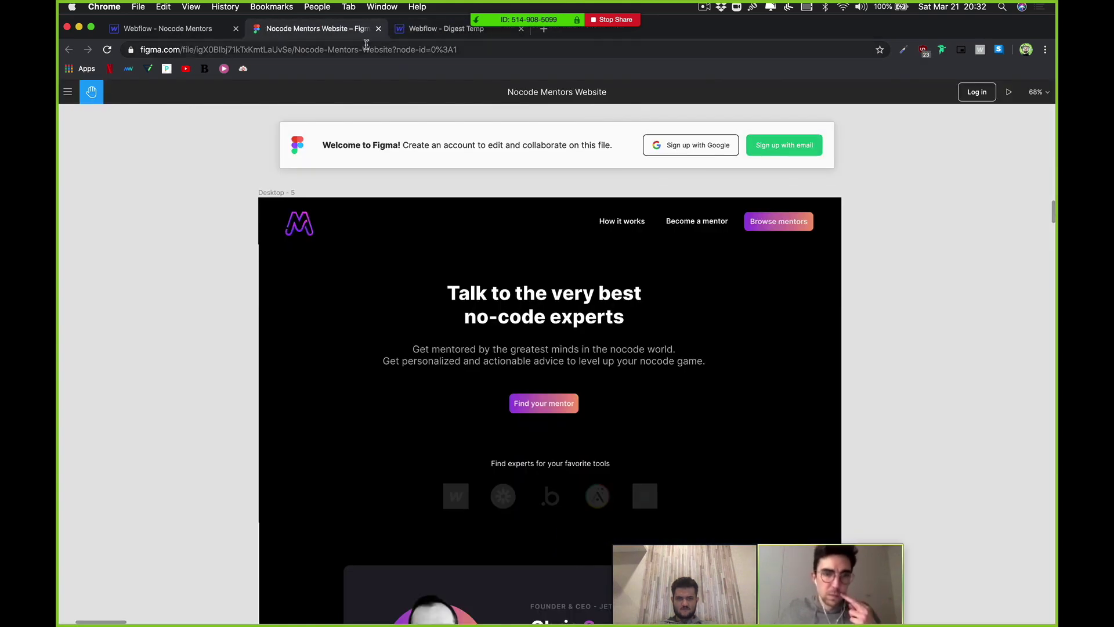
pyautogui.click(365, 51)
pyautogui.write('Get ')
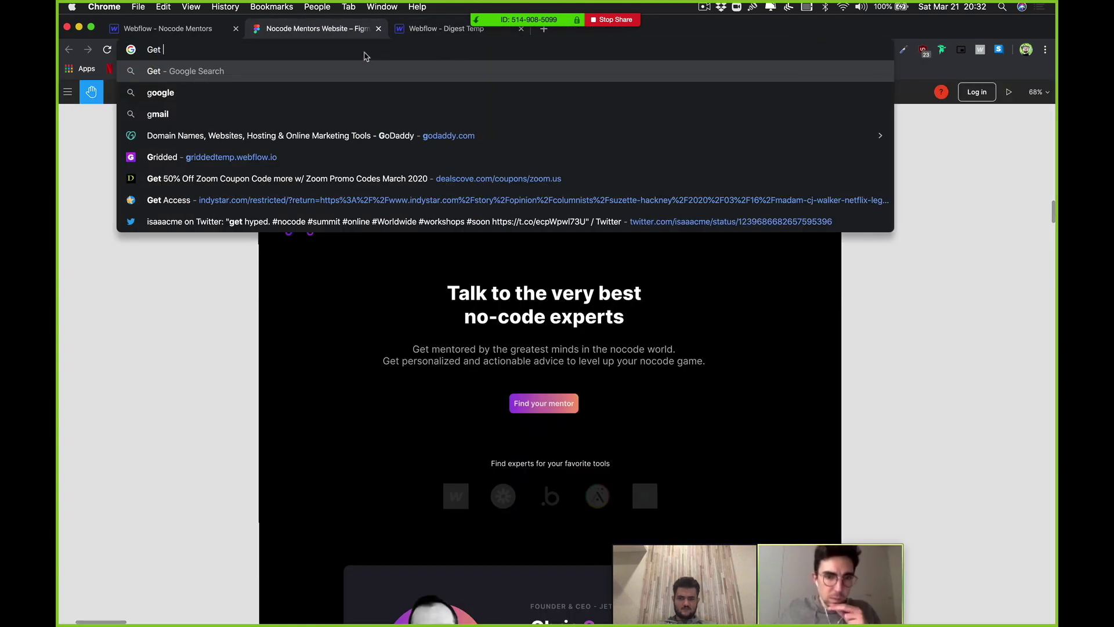
pyautogui.write('mentored b')
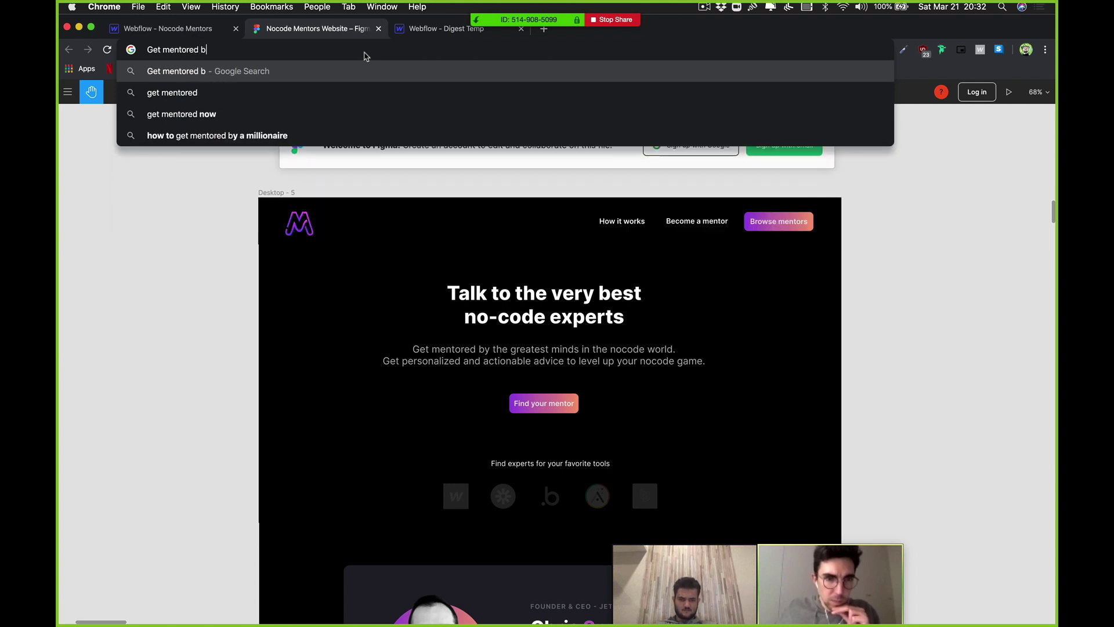
pyautogui.write('y the g')
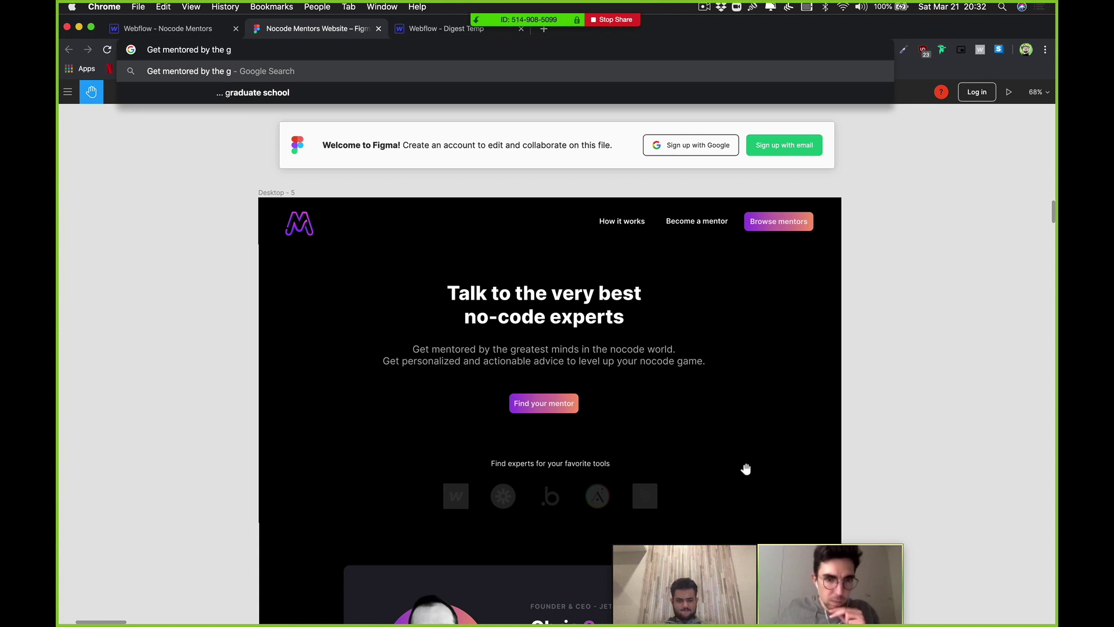
pyautogui.press('super+a')
pyautogui.press('BackSpace')
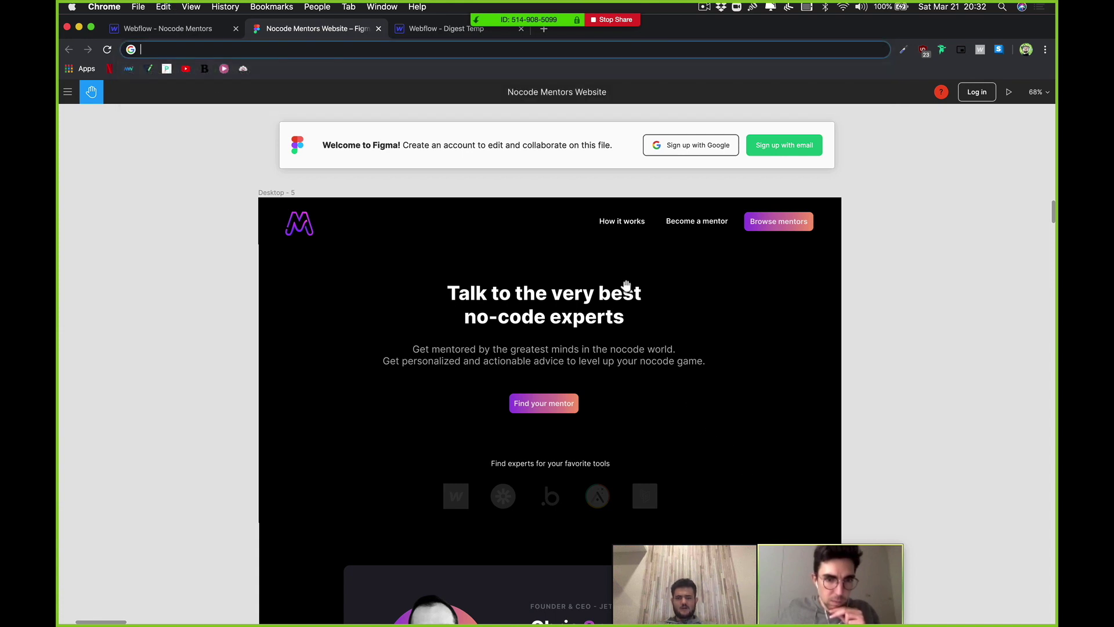
# Step: Back in Webflow, delete the paragraph text from 'Duis' onward, keeping the first two sentences
pyautogui.hotkey('ctrl', 'shift', 'Tab')
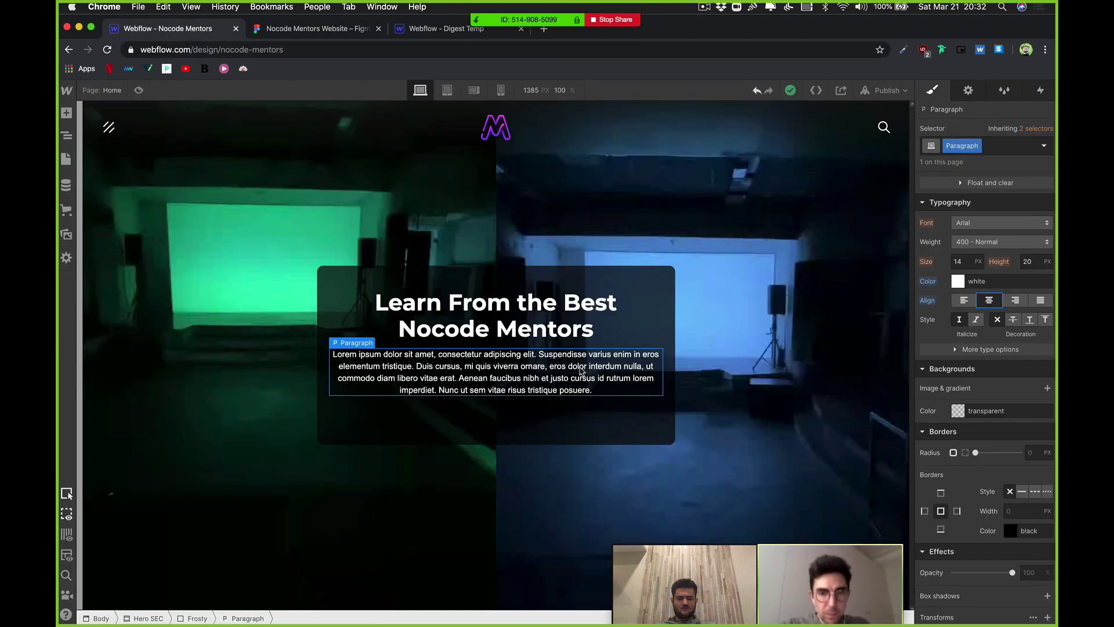
pyautogui.doubleClick(579, 378)
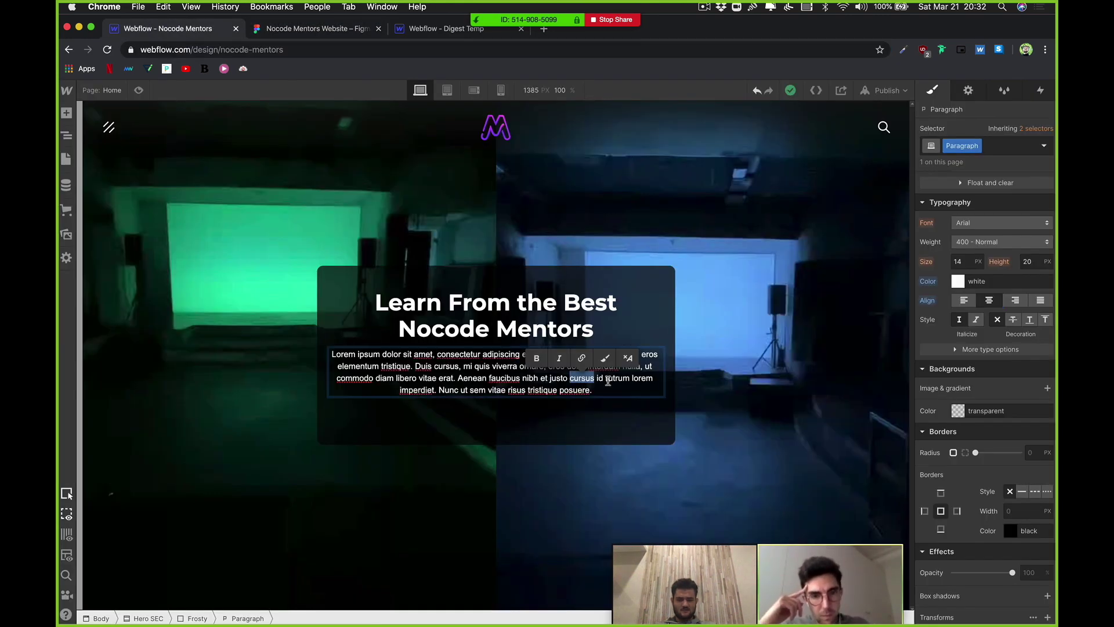
pyautogui.click(611, 387)
pyautogui.moveTo(548, 380); pyautogui.dragTo(414, 370)
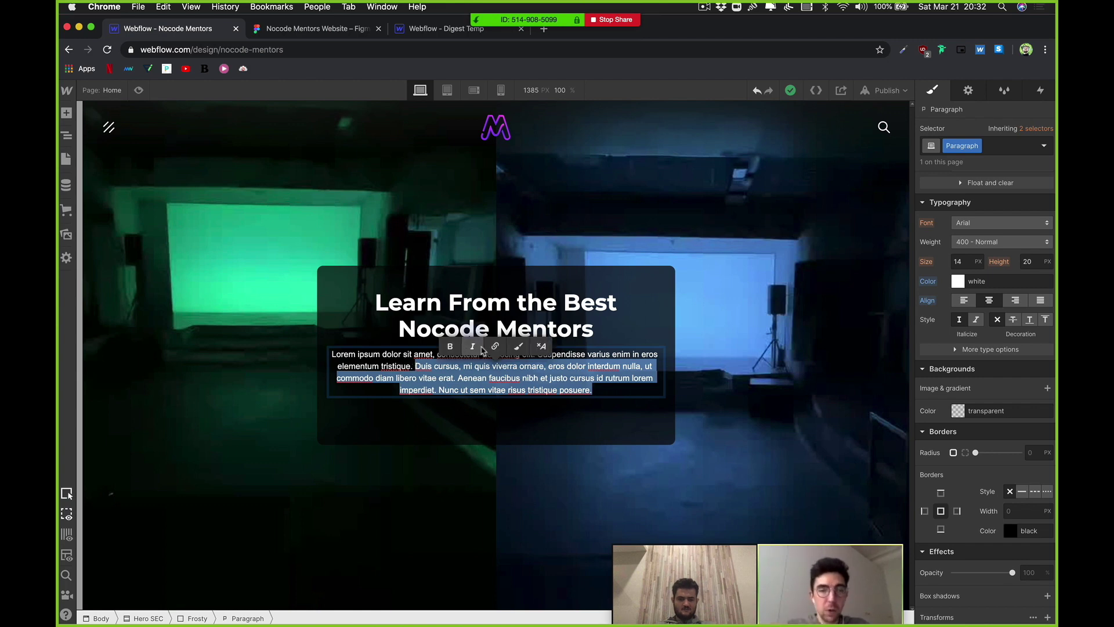
pyautogui.press('BackSpace')
pyautogui.press('Escape')
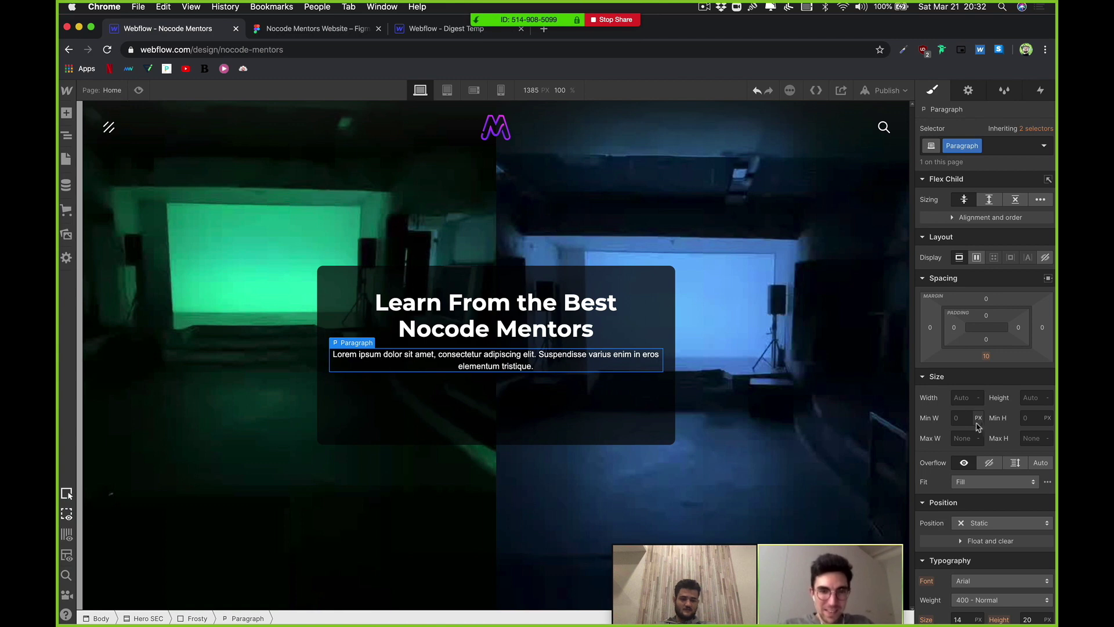
# Step: Set the hero paragraph's font to Montserrat
pyautogui.scroll(-1, 965, 501)
pyautogui.click(993, 561)
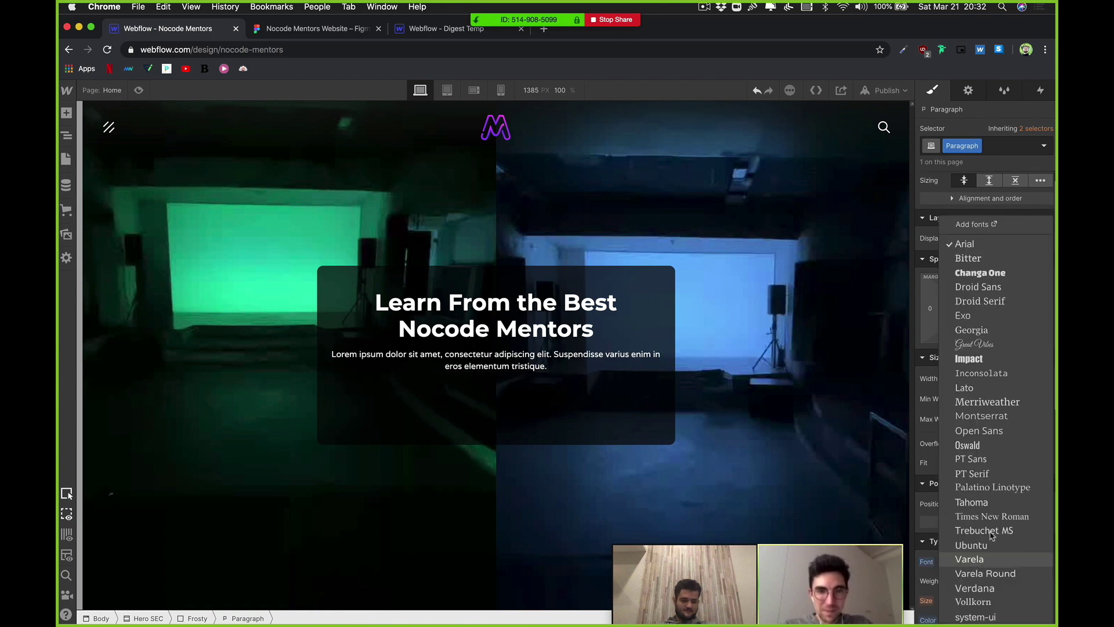
pyautogui.click(994, 416)
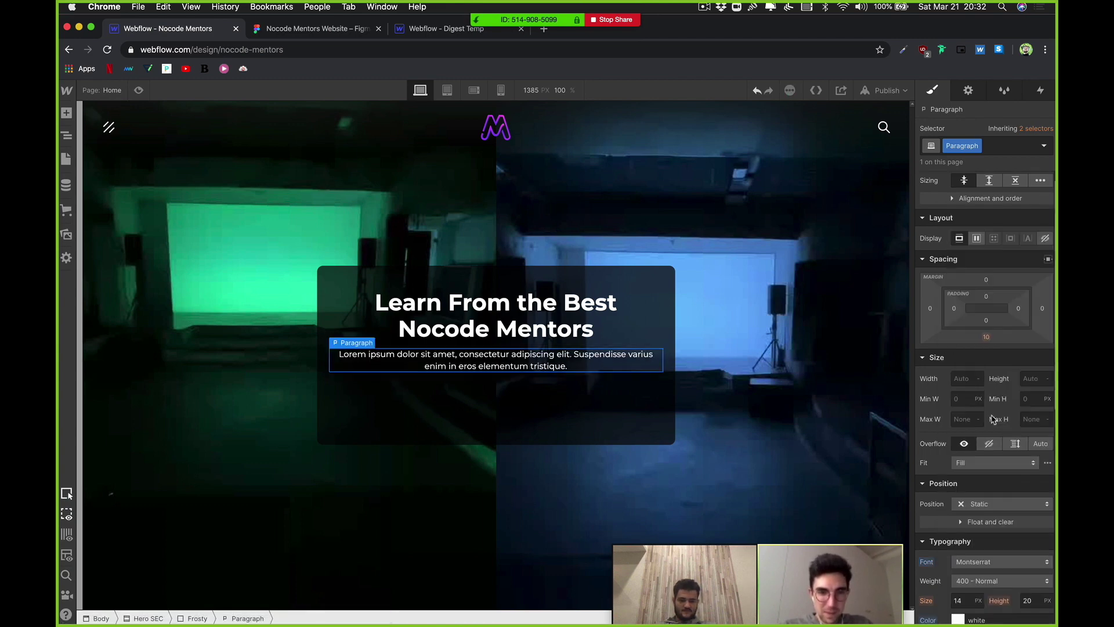
# Step: Narrow the hero paragraph's width to 400 px
pyautogui.click(537, 343)
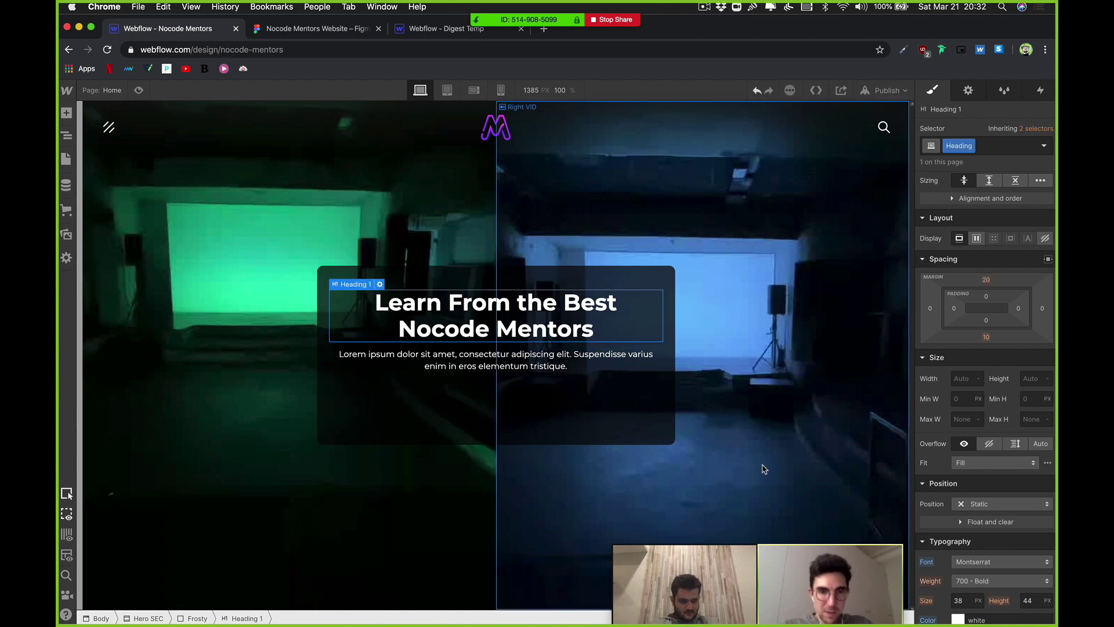
pyautogui.click(563, 363)
pyautogui.click(968, 379)
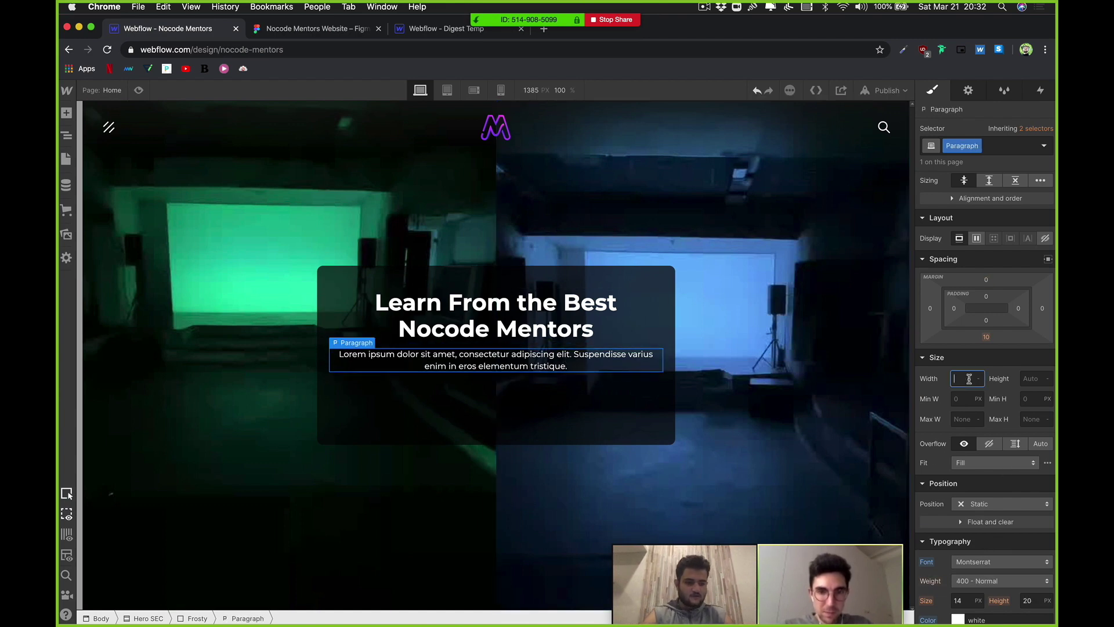
pyautogui.hotkey('shift', 'Down')
pyautogui.hotkey('shift', 'Down')
pyautogui.hotkey('shift', 'Down')
pyautogui.hotkey('shift', 'Down')
pyautogui.hotkey('shift', 'Down')
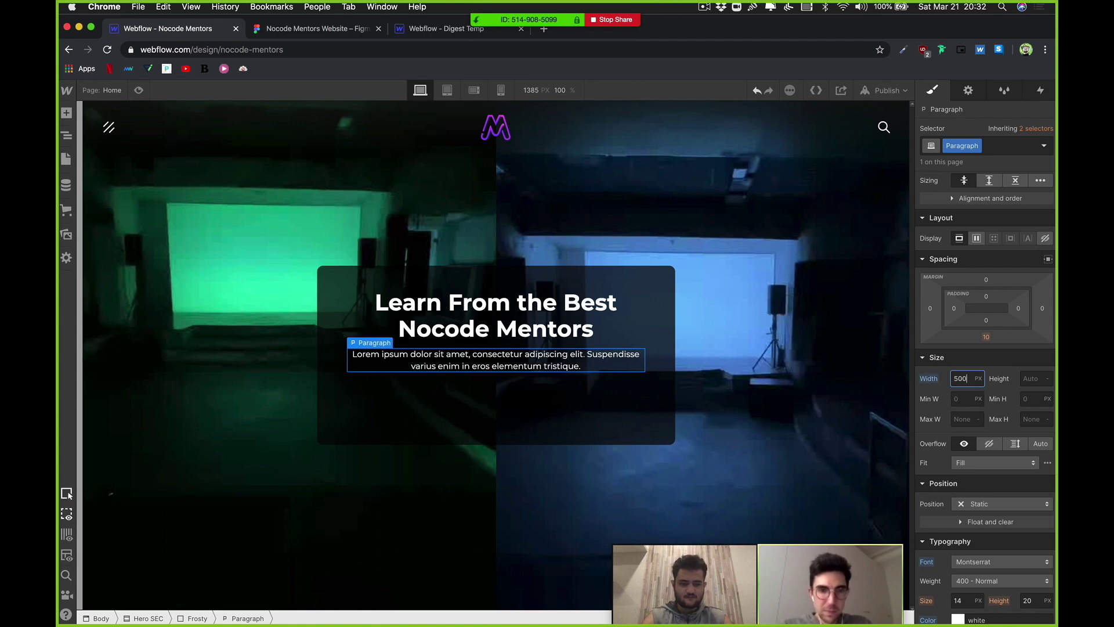
pyautogui.hotkey('shift', 'Down')
pyautogui.hotkey('shift', 'Down')
pyautogui.hotkey('shift', 'Down')
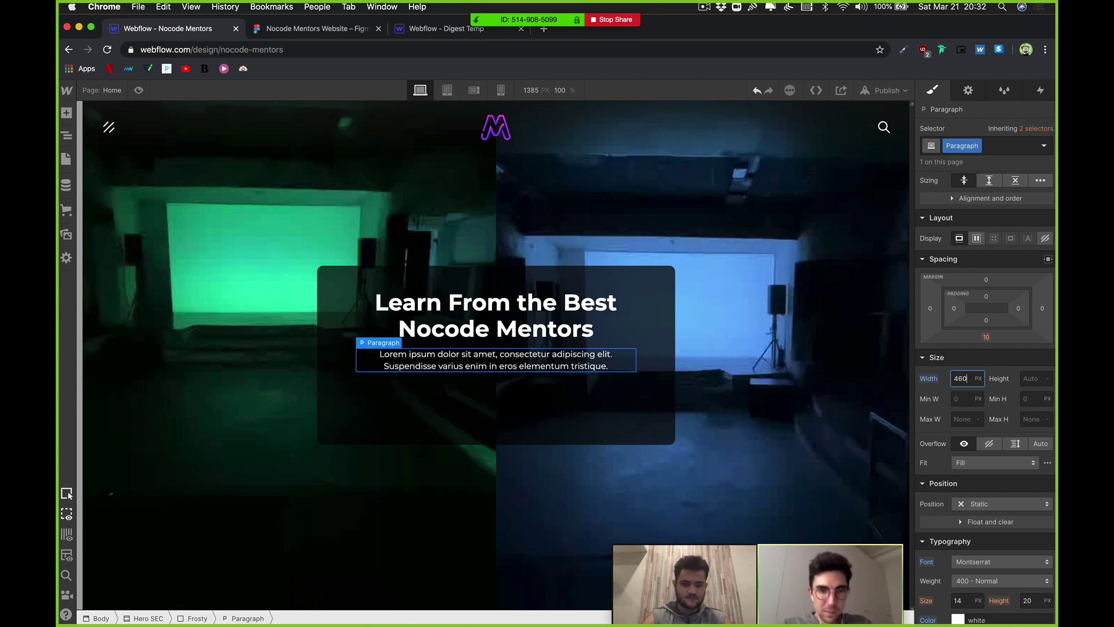
pyautogui.hotkey('shift', 'Down')
pyautogui.hotkey('shift', 'Down')
pyautogui.hotkey('shift', 'Down')
pyautogui.hotkey('shift', 'Down')
pyautogui.hotkey('shift', 'Down')
pyautogui.hotkey('shift', 'Down')
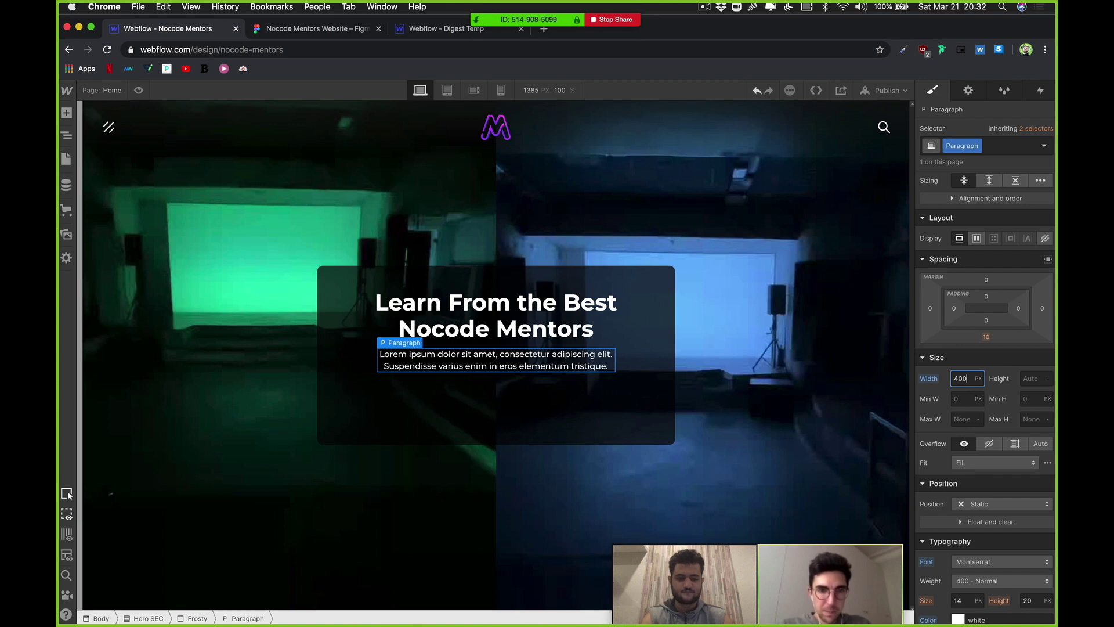
pyautogui.click(775, 394)
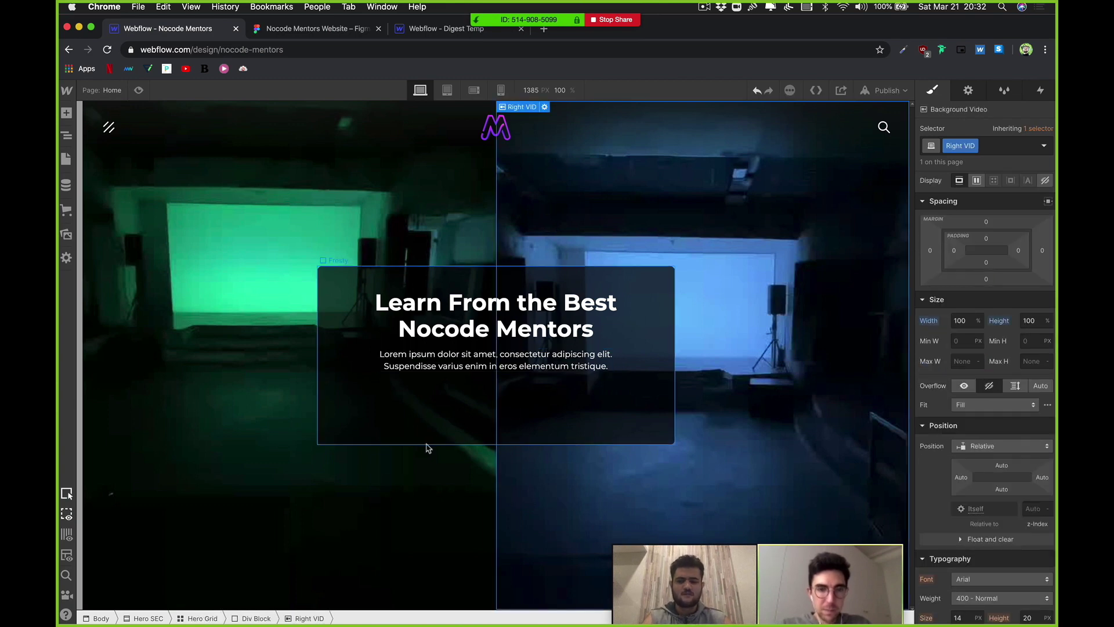
# Step: Add a div block inside the frosted card containing a button and its duplicate
pyautogui.click(438, 413)
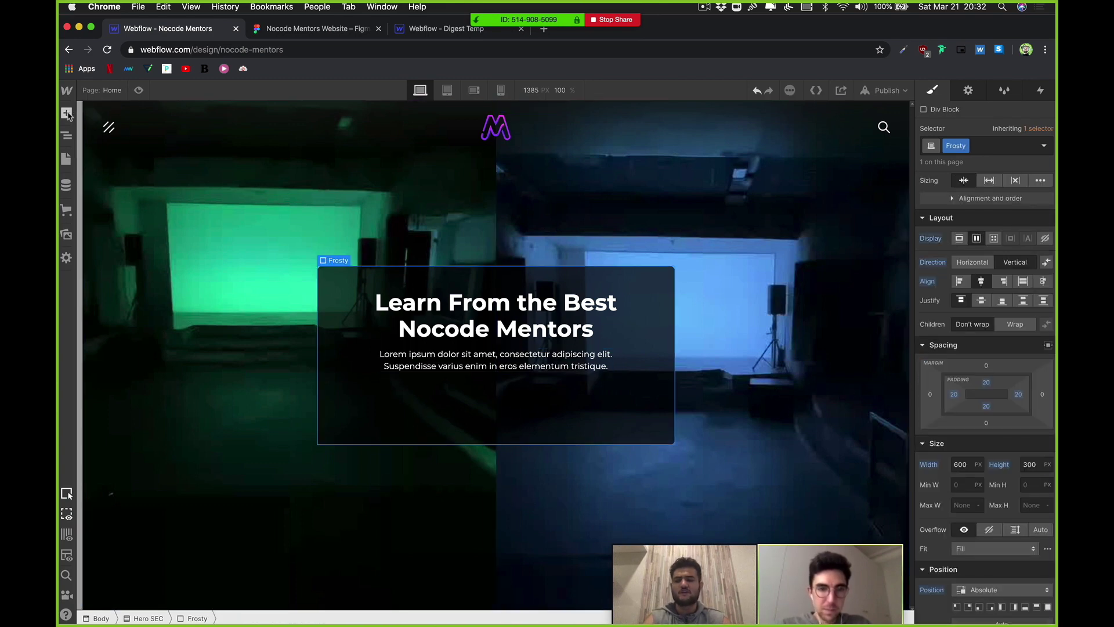
pyautogui.press('a')
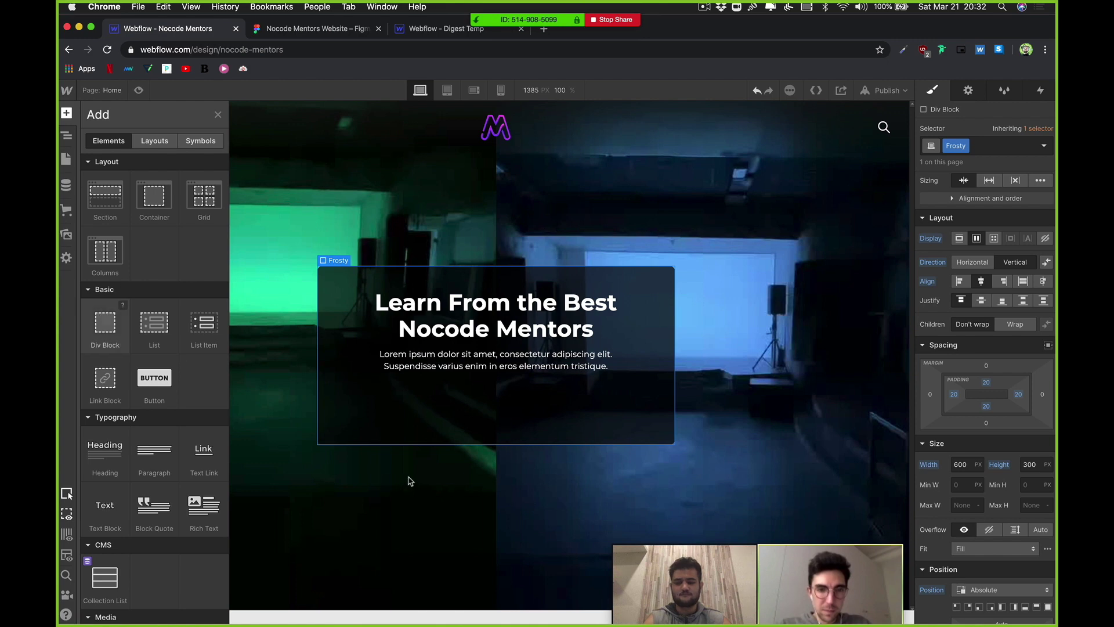
pyautogui.moveTo(105, 322); pyautogui.dragTo(491, 401)
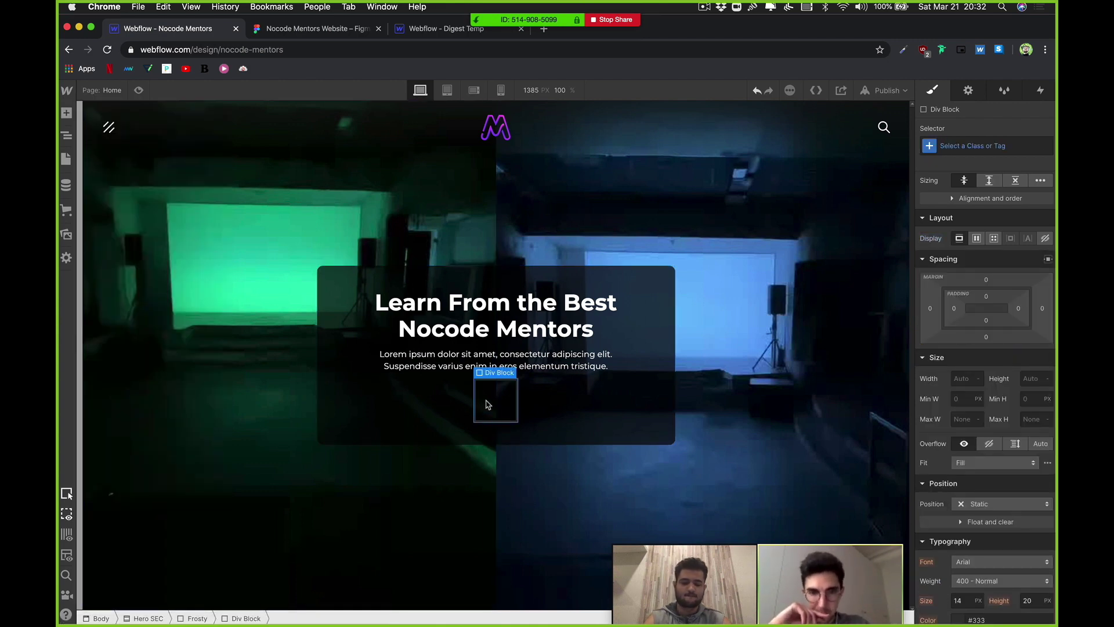
pyautogui.press('super+e')
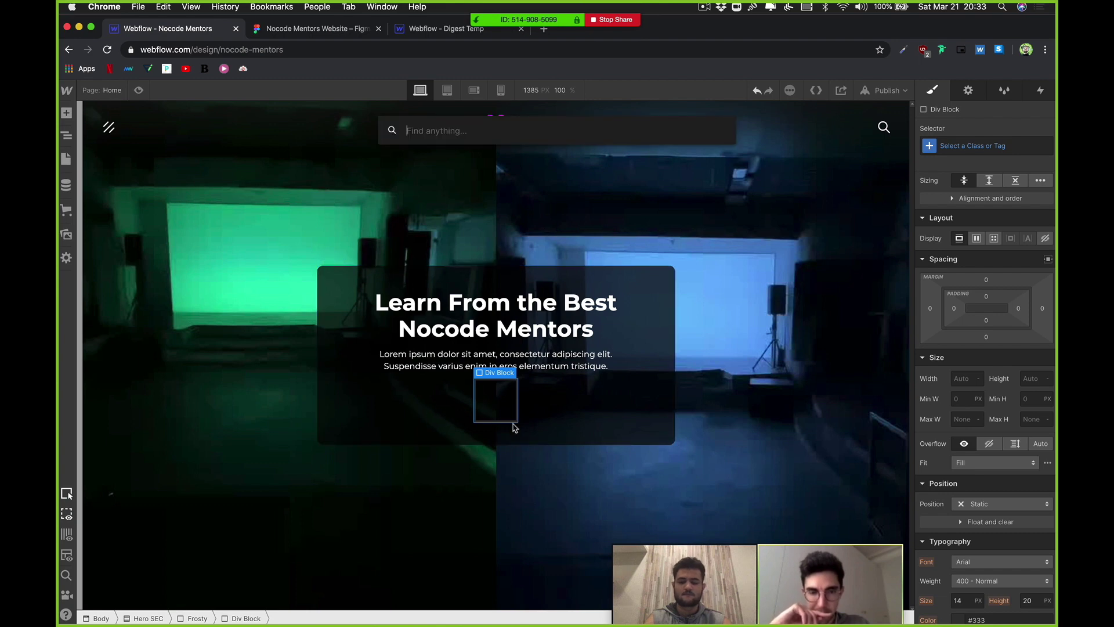
pyautogui.write('butt')
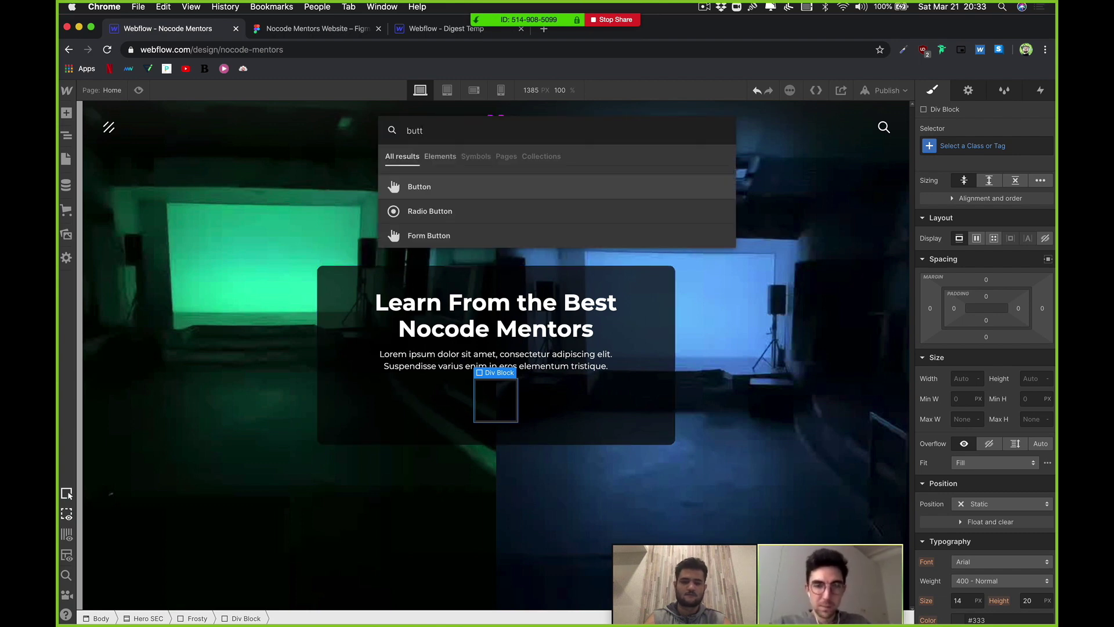
pyautogui.press('Return')
pyautogui.press('super+d')
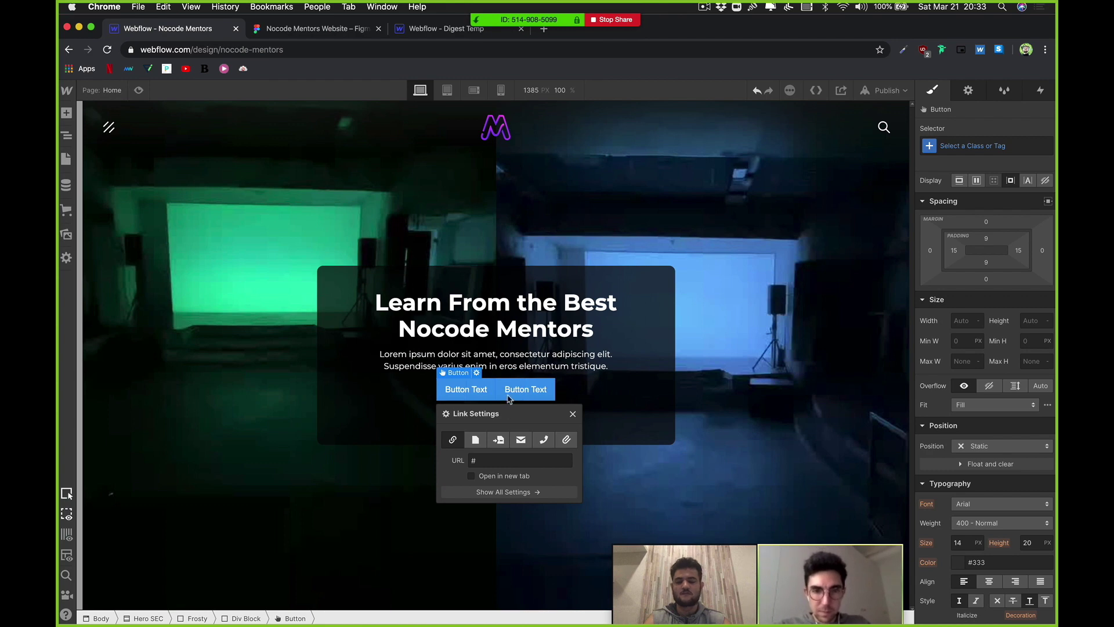
pyautogui.moveTo(497, 419); pyautogui.dragTo(620, 448)
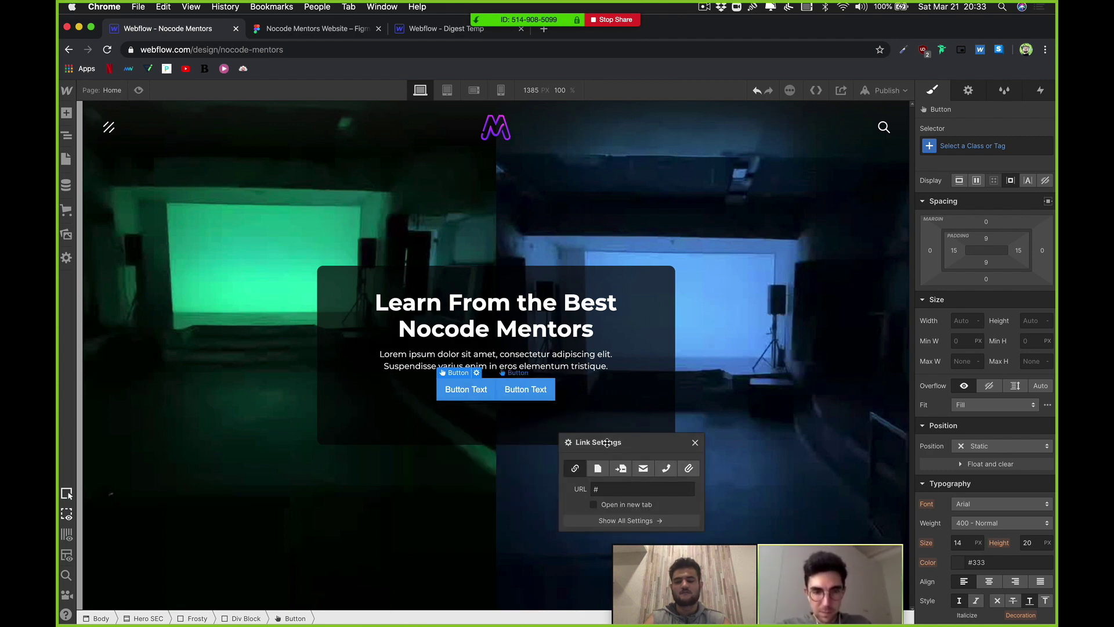
# Step: Label the buttons 'Find Your Mentor' and 'Become a Mentor', removing the stray line break
pyautogui.doubleClick(489, 394)
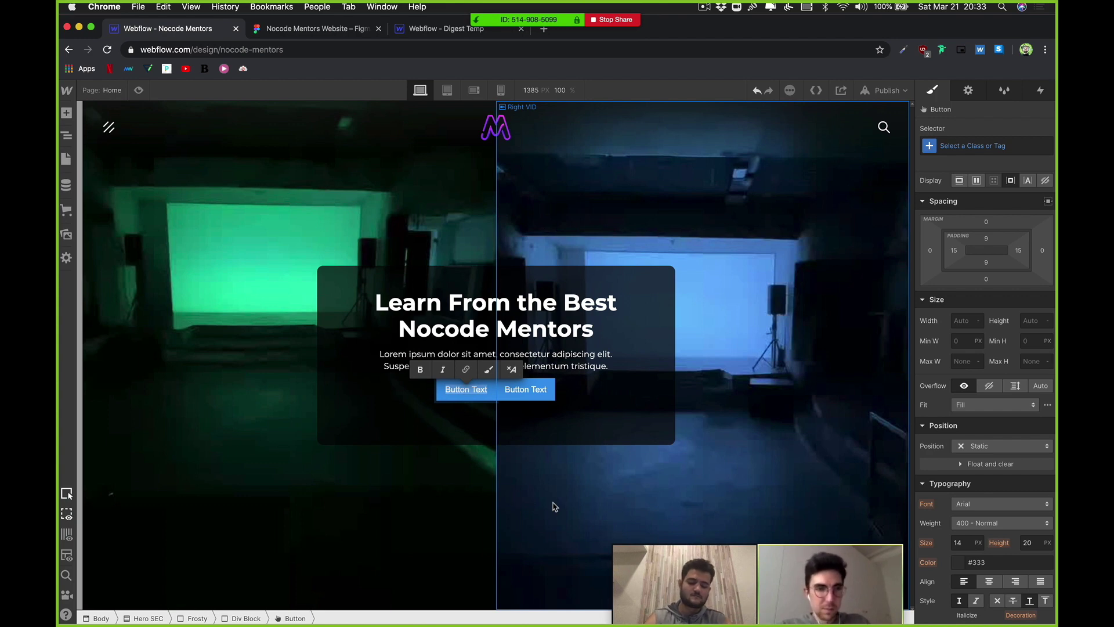
pyautogui.press('BackSpace')
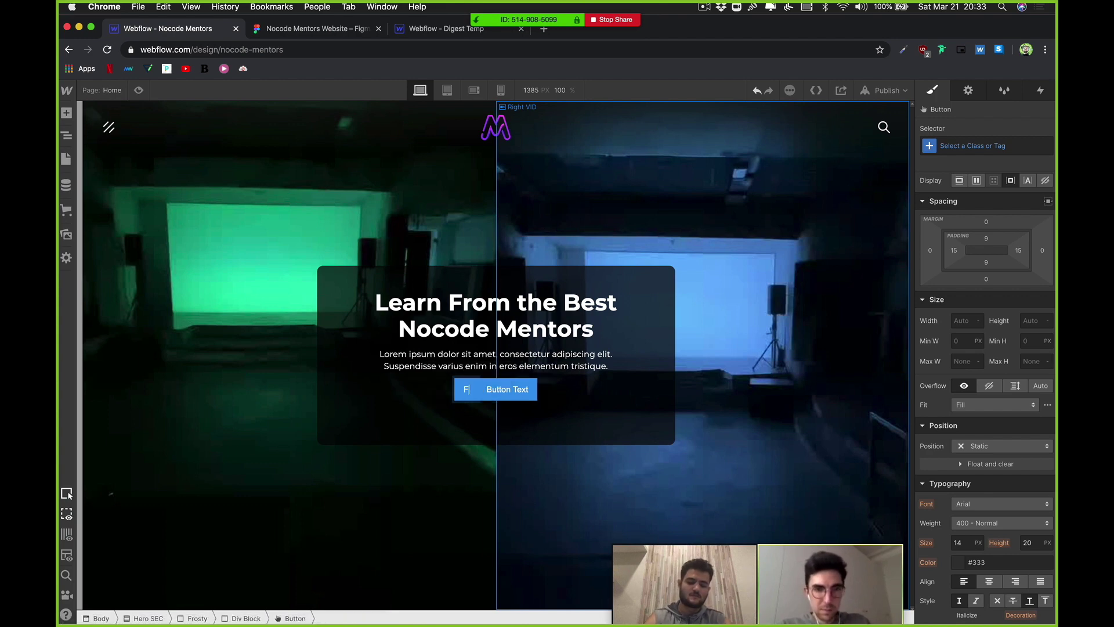
pyautogui.write('Find a Men')
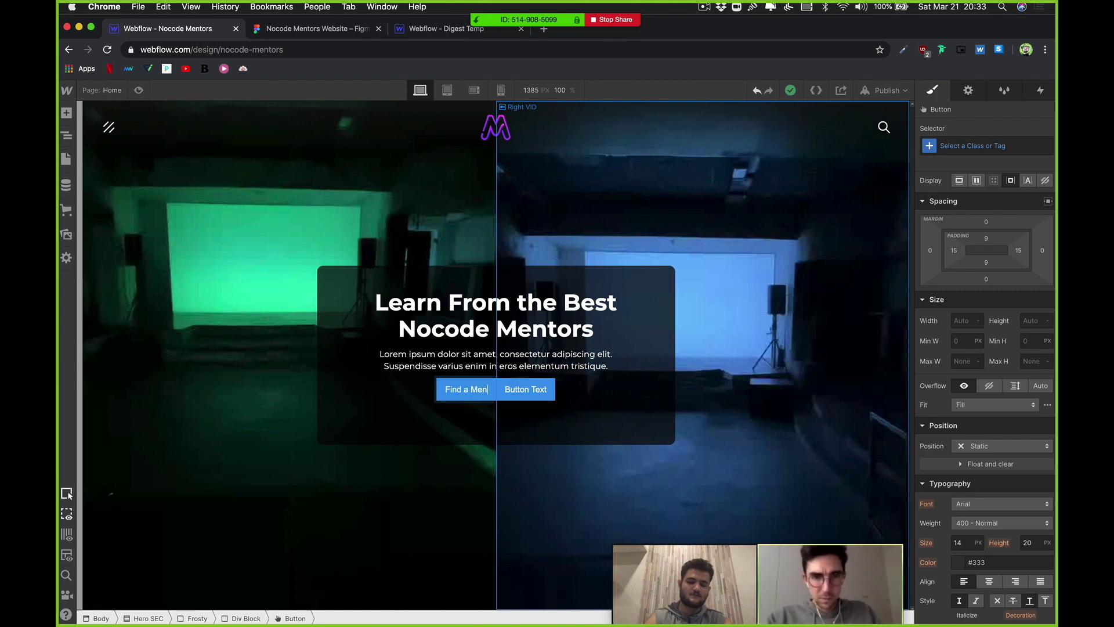
pyautogui.press('BackSpace')
pyautogui.press('BackSpace')
pyautogui.press('BackSpace')
pyautogui.press('BackSpace')
pyautogui.press('BackSpace')
pyautogui.write('Your Mentor')
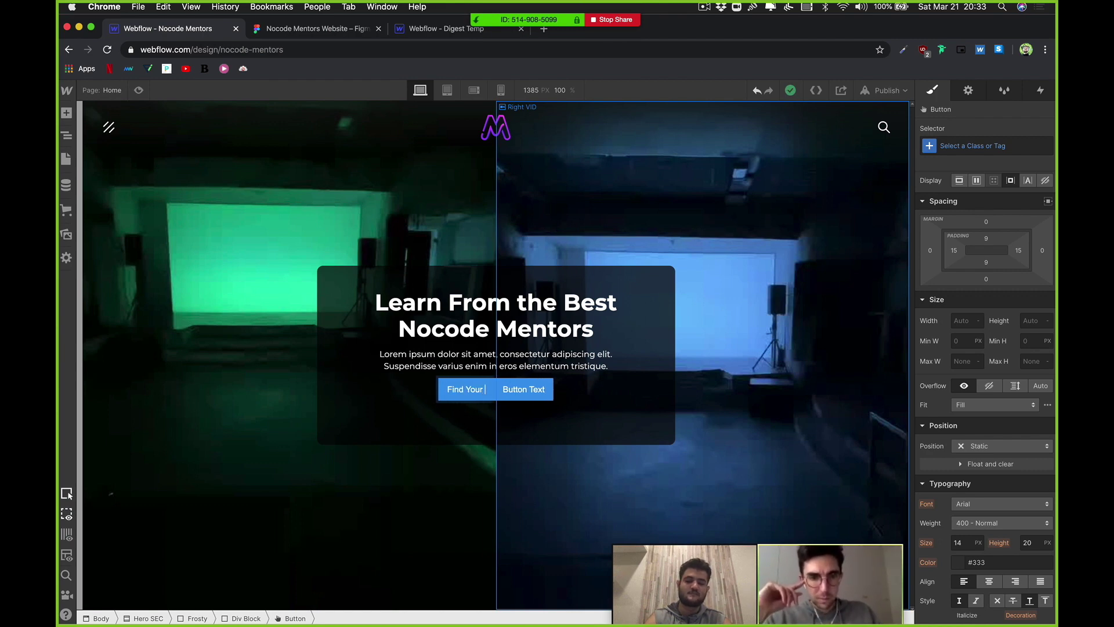
pyautogui.doubleClick(546, 391)
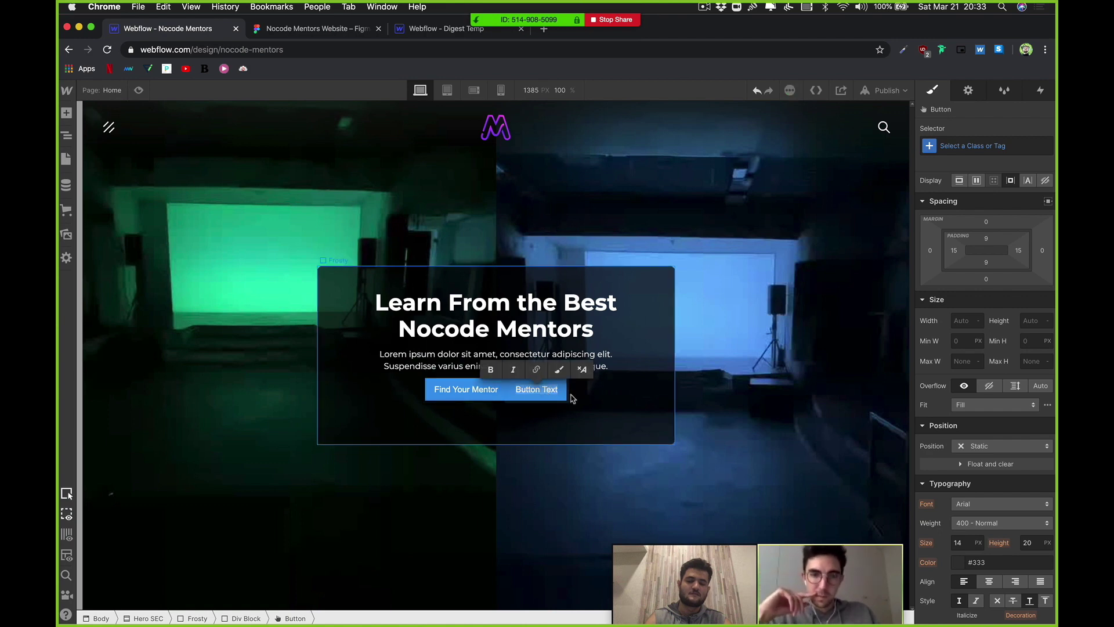
pyautogui.write('Become aMentor')
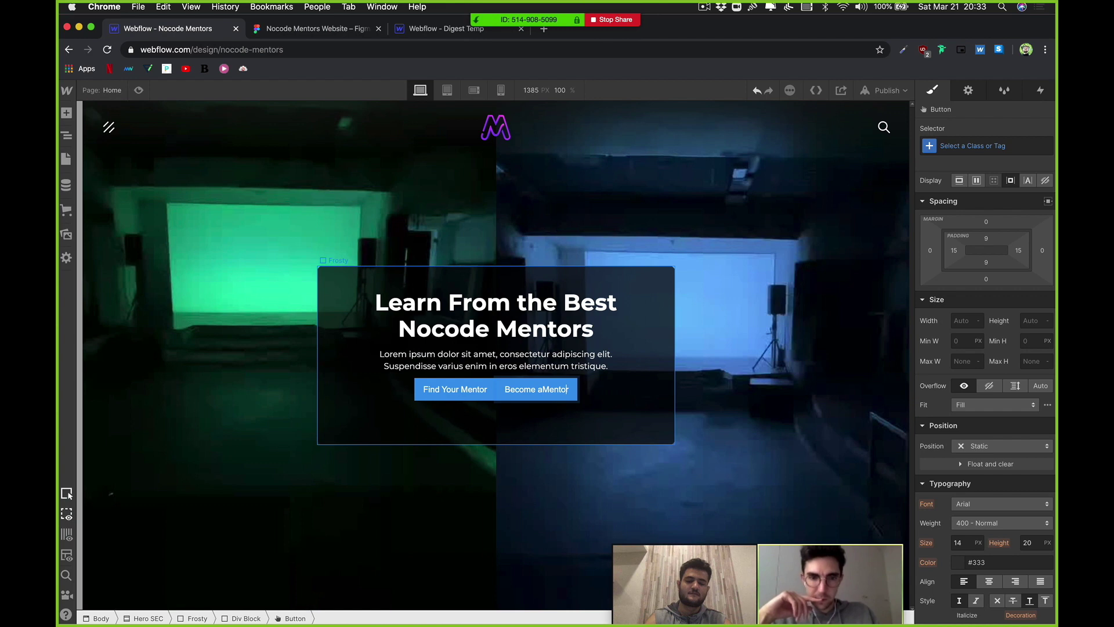
pyautogui.click(553, 390)
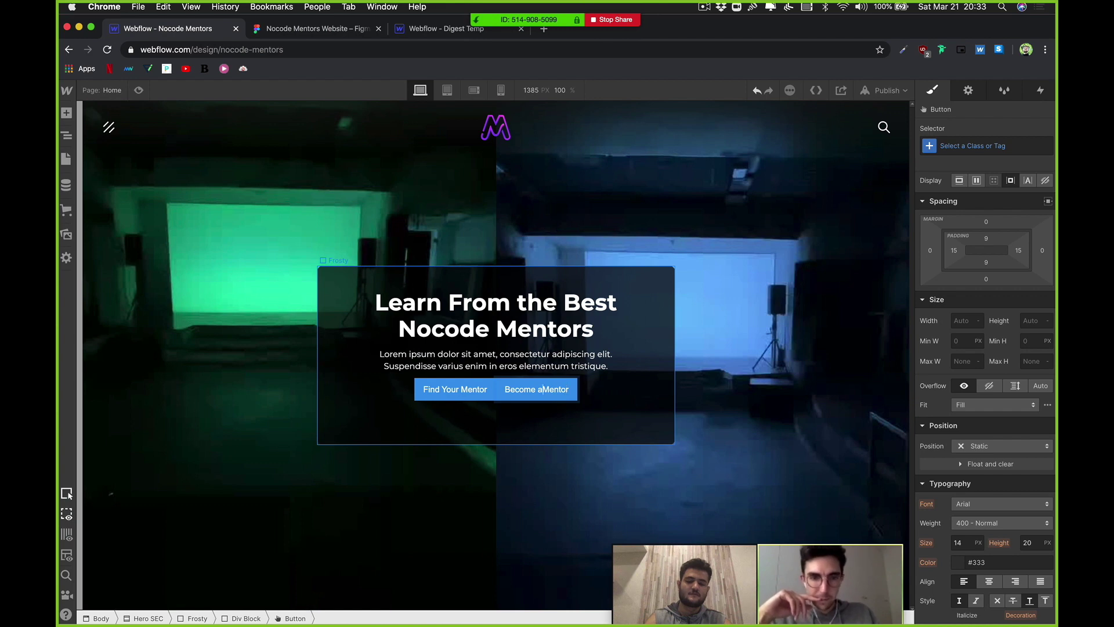
pyautogui.hotkey('shift', 'Return')
pyautogui.press('BackSpace')
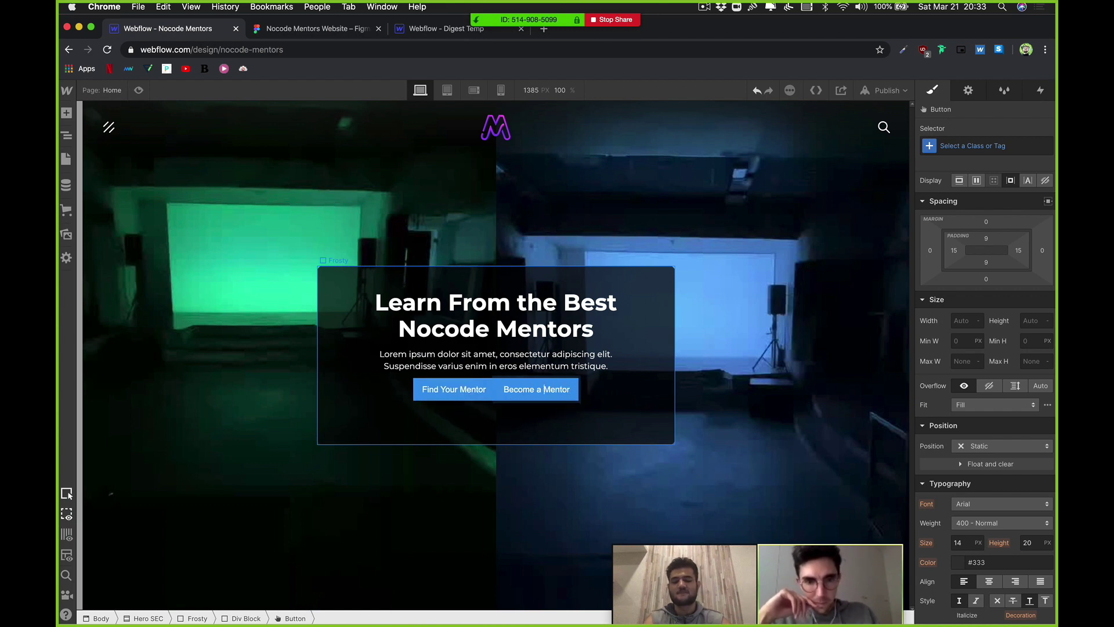
# Step: Give the Find Your Mentor button 20 px left and right margins
pyautogui.click(484, 385)
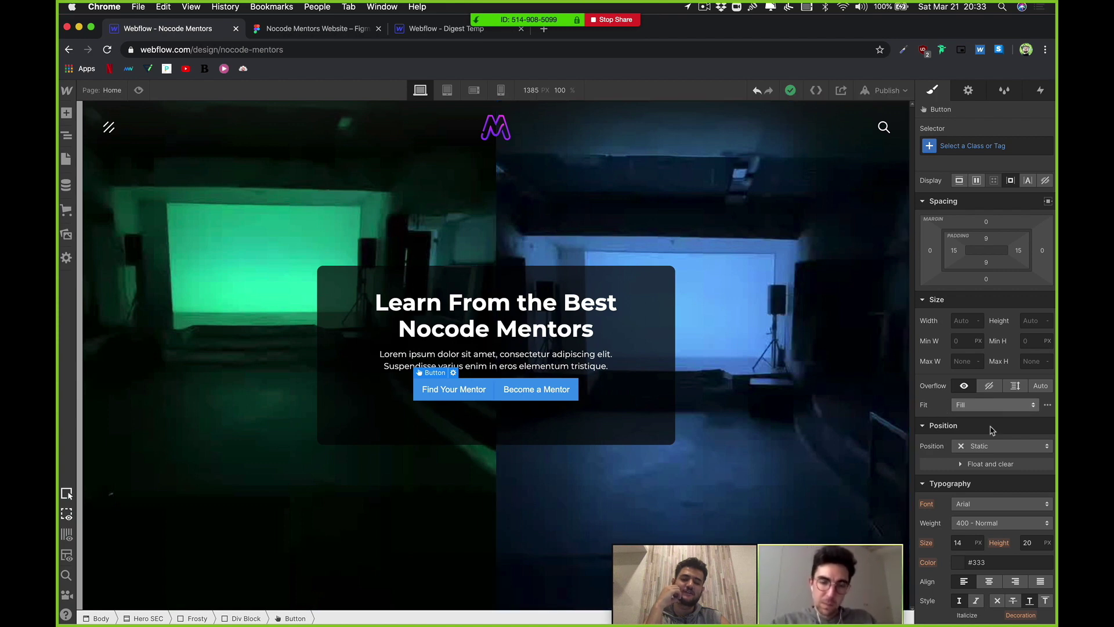
pyautogui.scroll(-1, 987, 406)
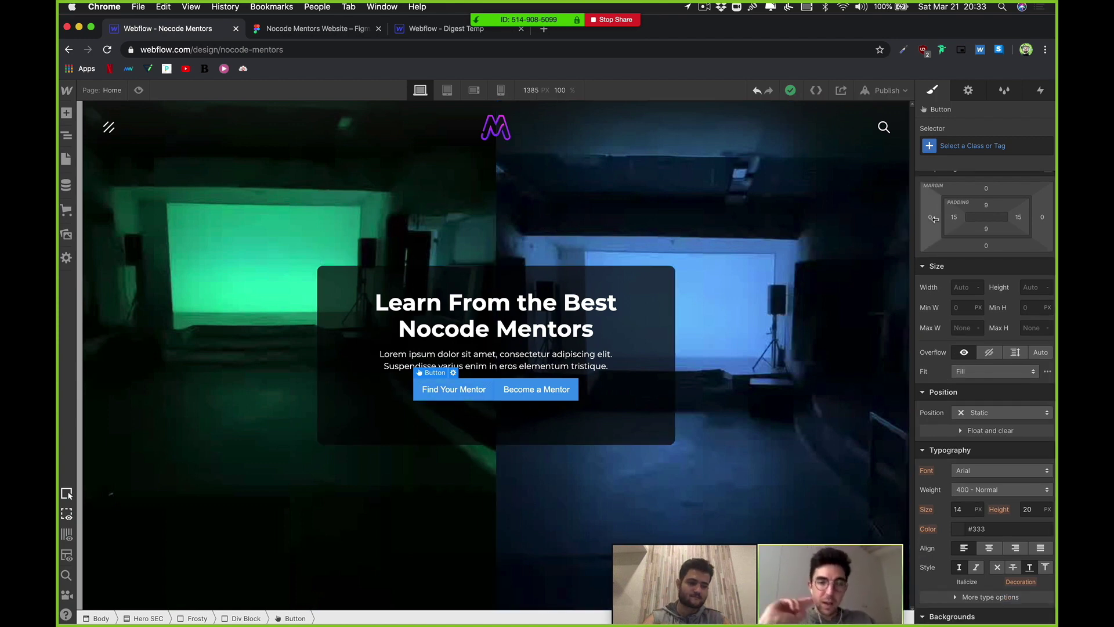
pyautogui.moveTo(934, 219); pyautogui.dragTo(898, 222)
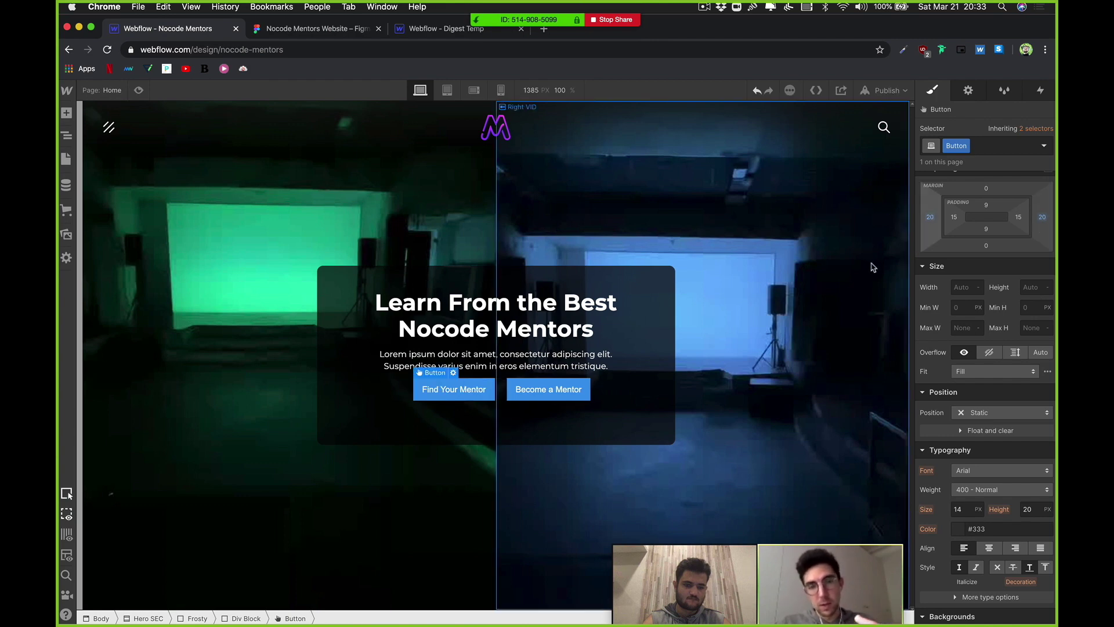
# Step: Apply the Button class to Become a Mentor so both buttons share the spacing
pyautogui.click(541, 387)
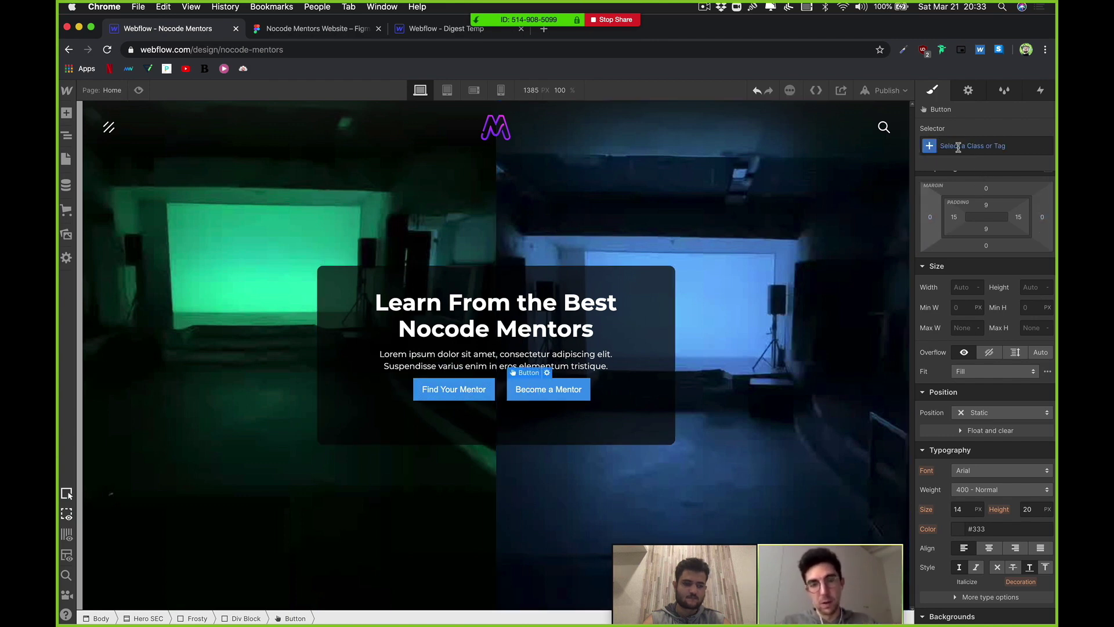
pyautogui.click(955, 147)
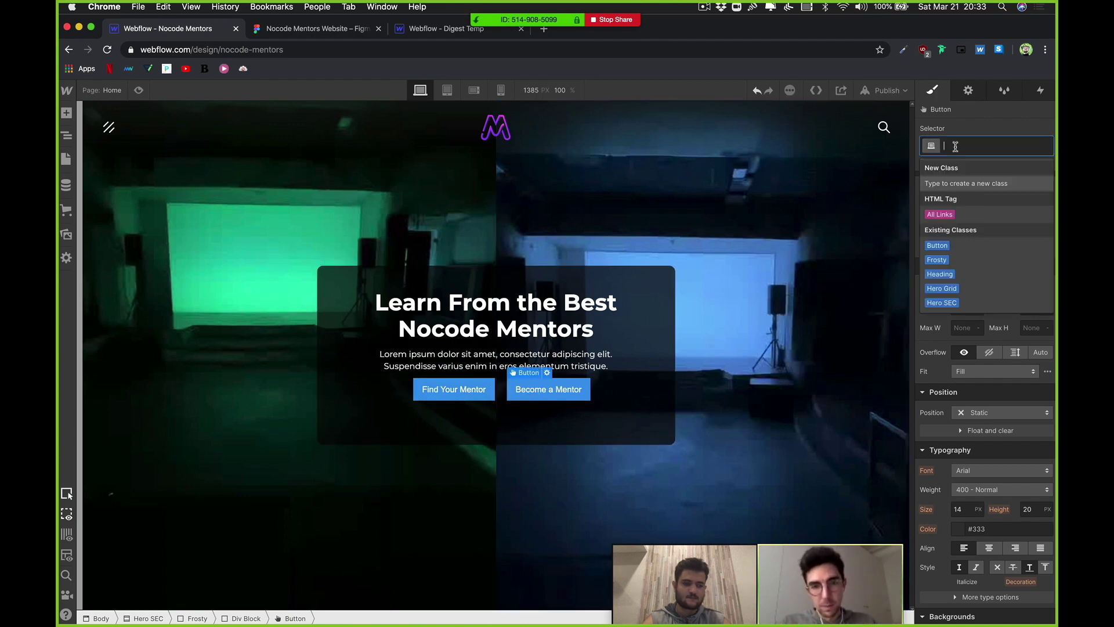
pyautogui.click(937, 246)
pyautogui.click(582, 423)
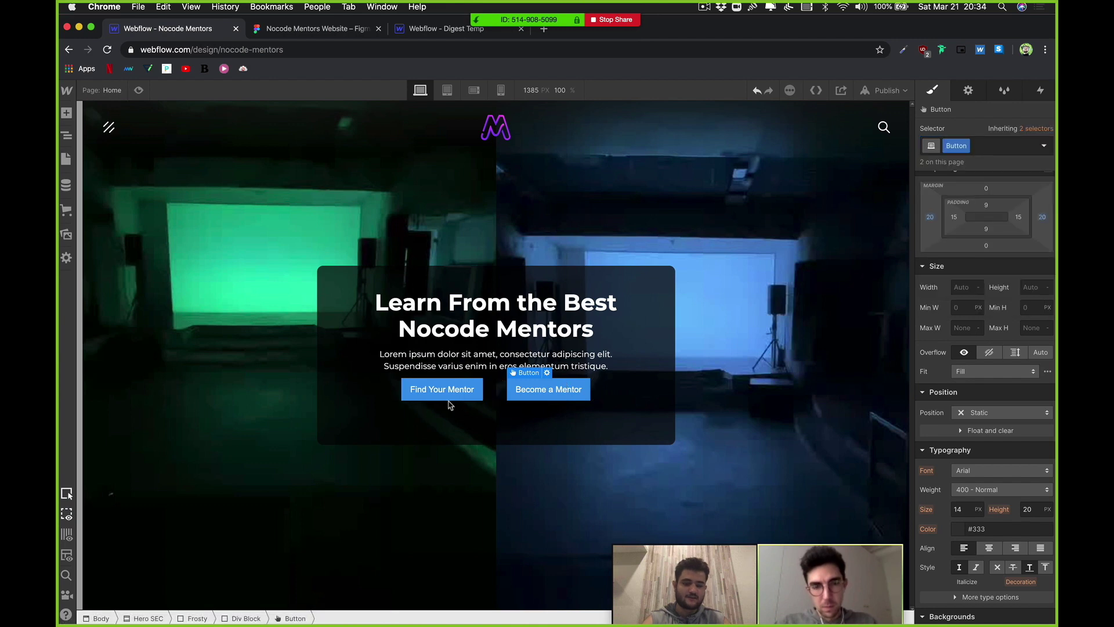
pyautogui.click(436, 400)
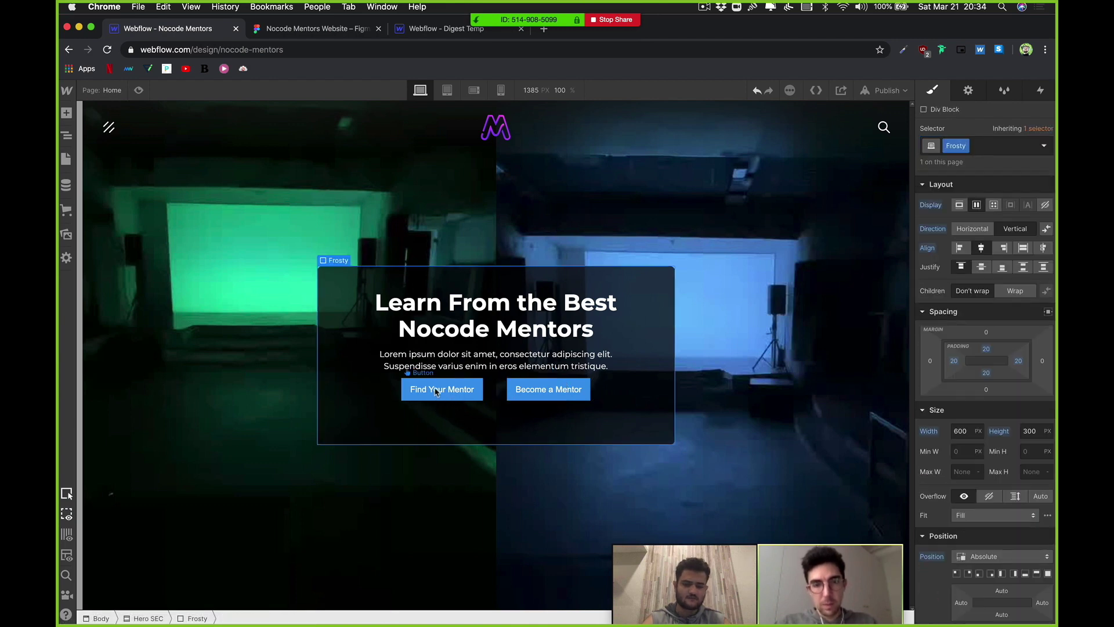
pyautogui.scroll(-2, 934, 411)
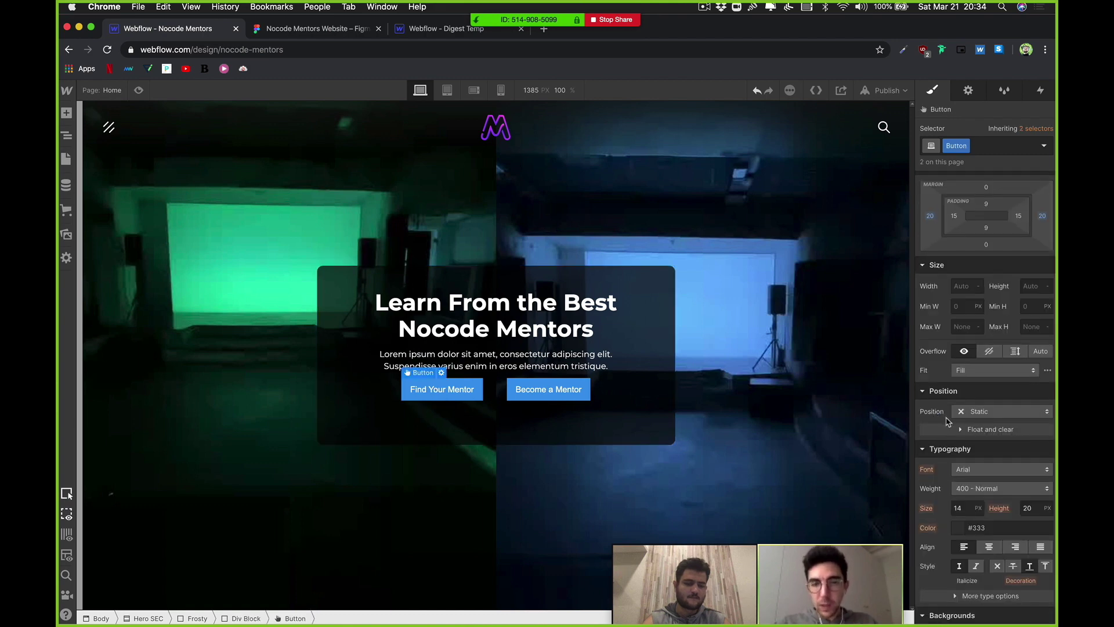
pyautogui.scroll(-6, 975, 371)
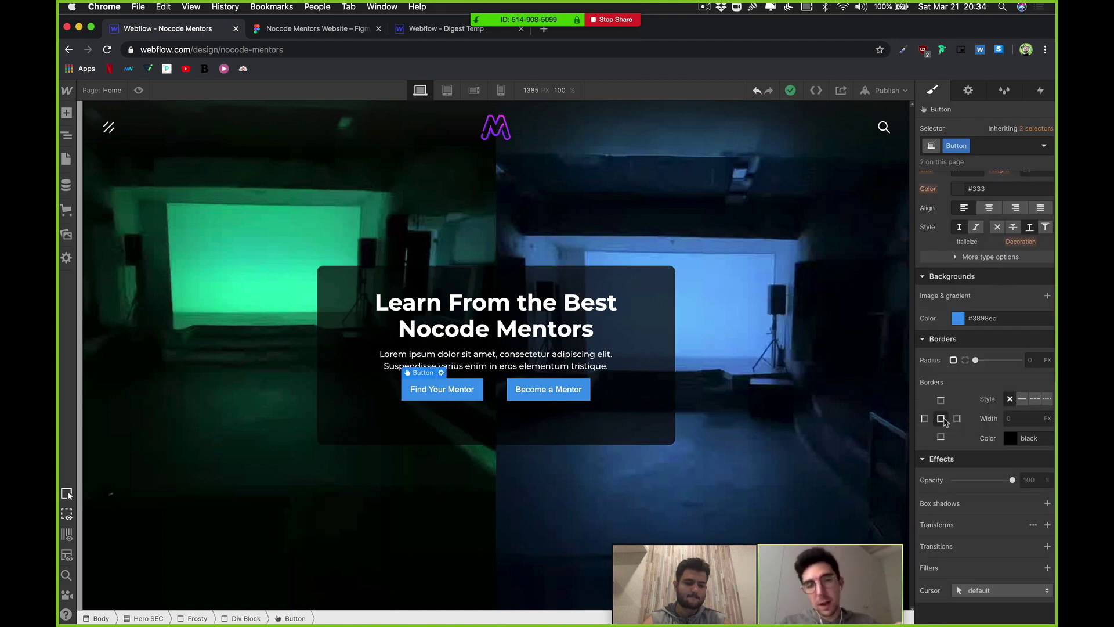
# Step: Make the Button background colour transparent and add a linear gradient layer
pyautogui.click(959, 319)
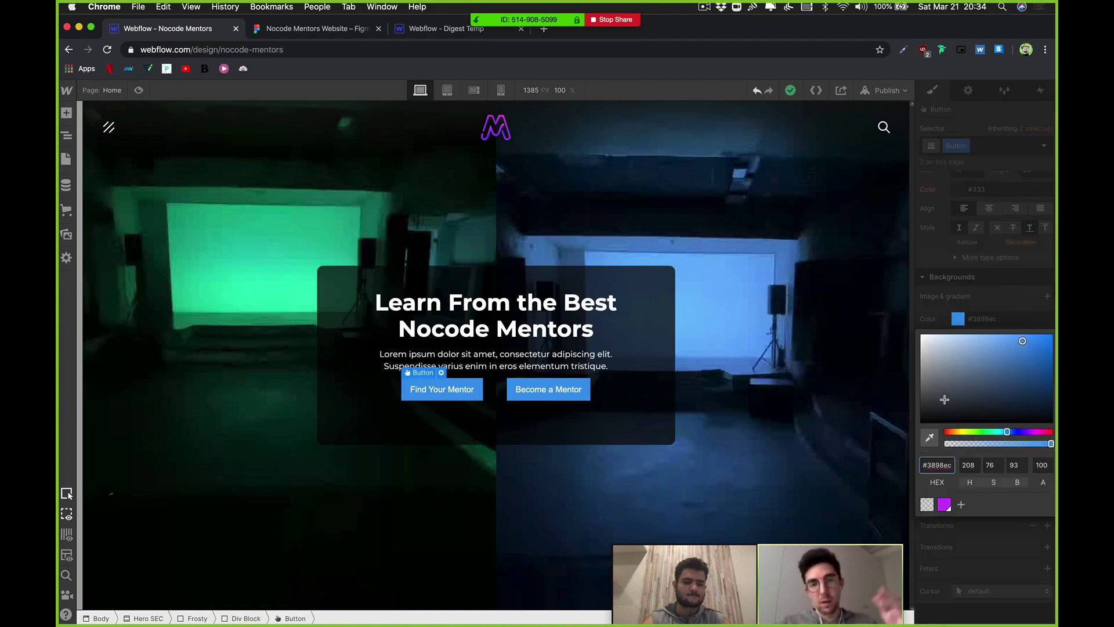
pyautogui.click(927, 505)
pyautogui.click(1010, 302)
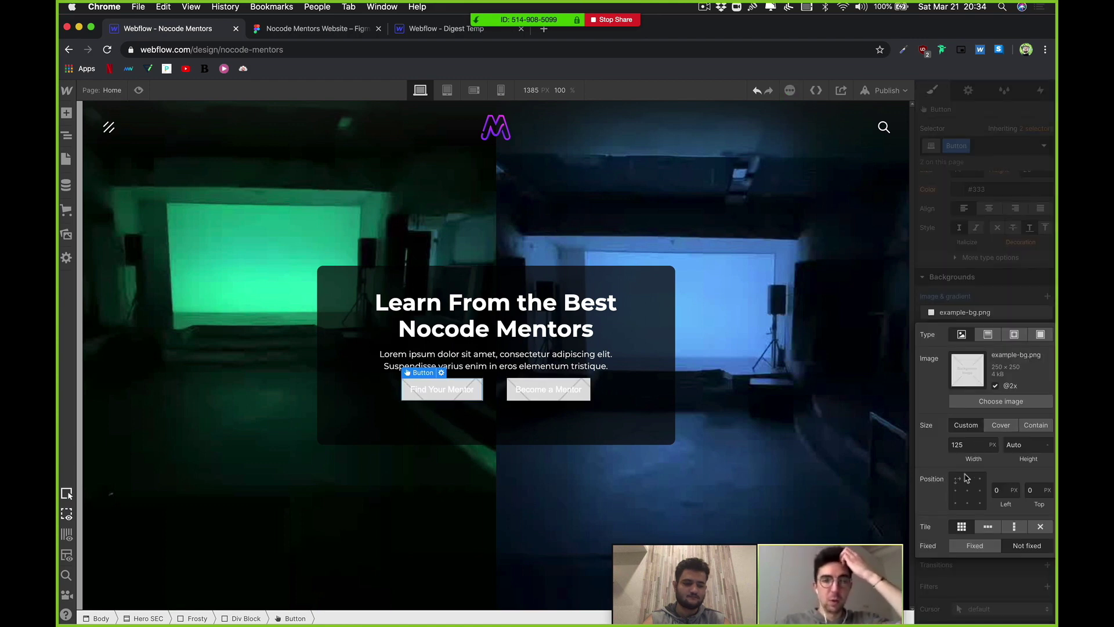
pyautogui.click(967, 490)
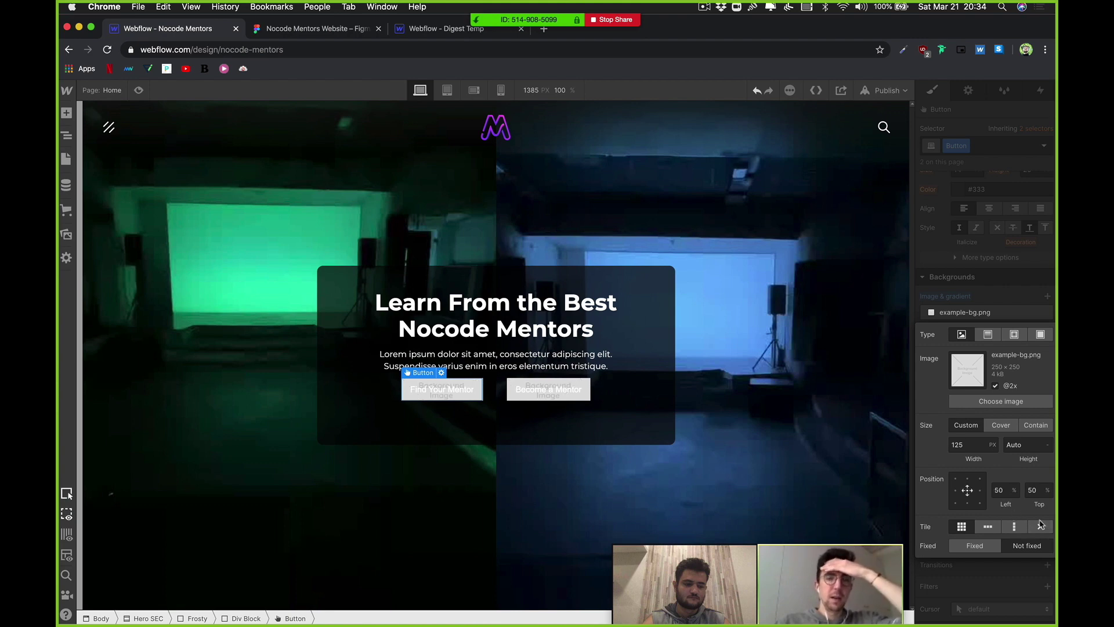
pyautogui.click(990, 337)
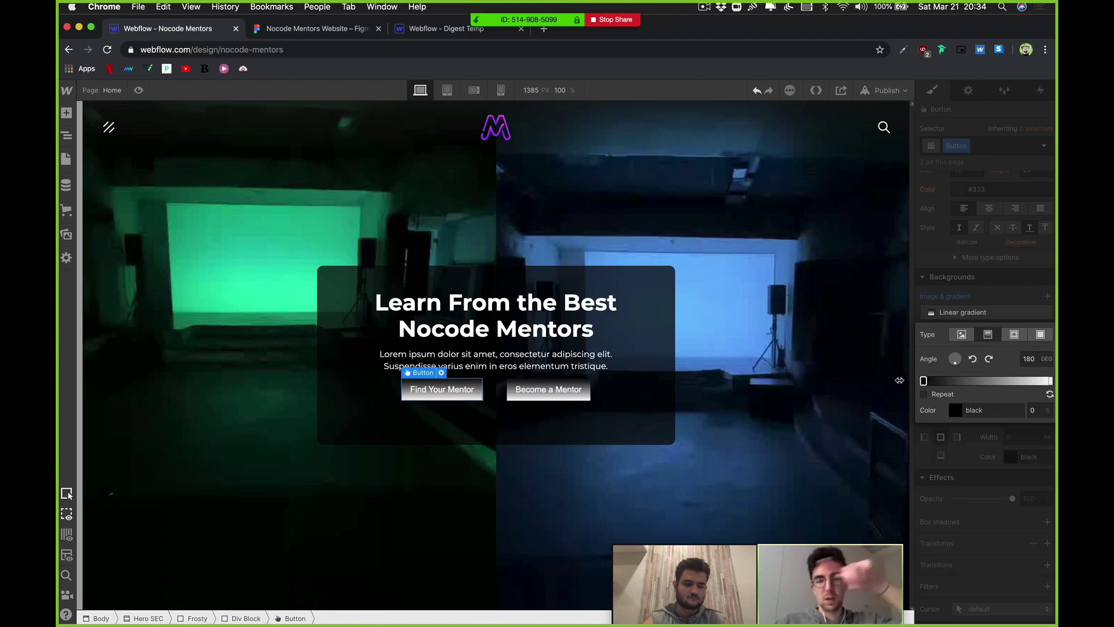
# Step: Set the gradient's first stop to Bright Purple and sample the logo purple for the second
pyautogui.click(956, 411)
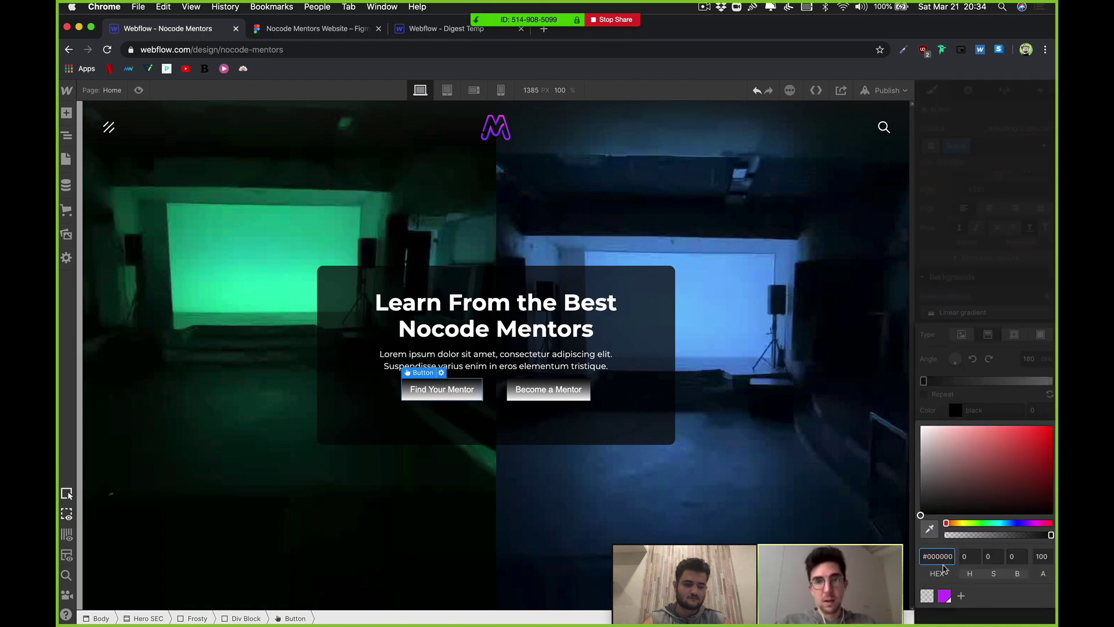
pyautogui.click(946, 595)
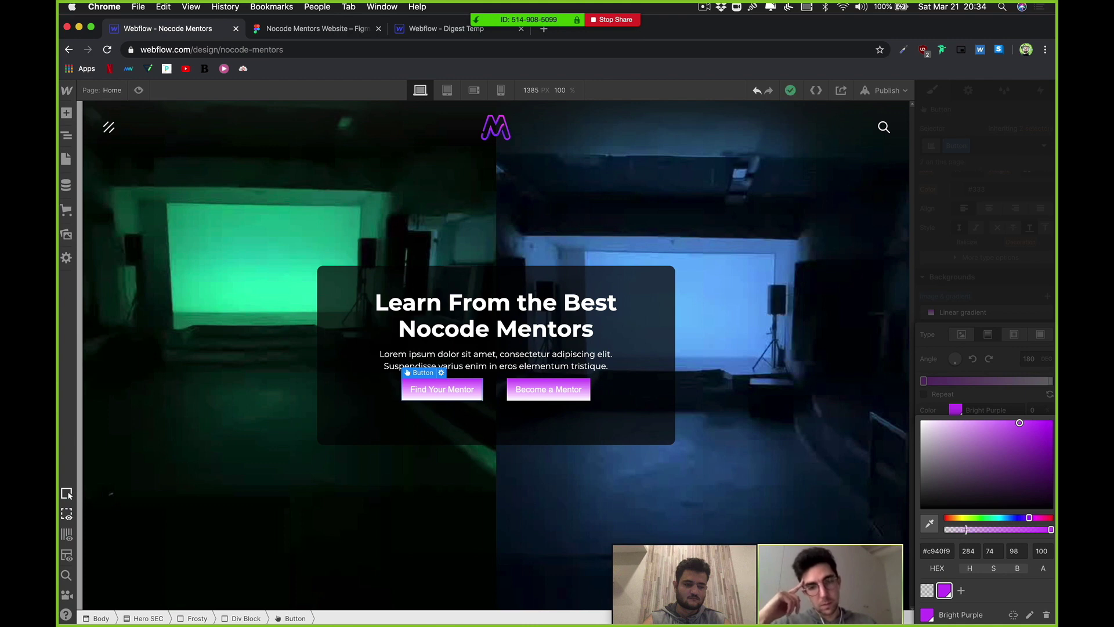
pyautogui.click(1025, 387)
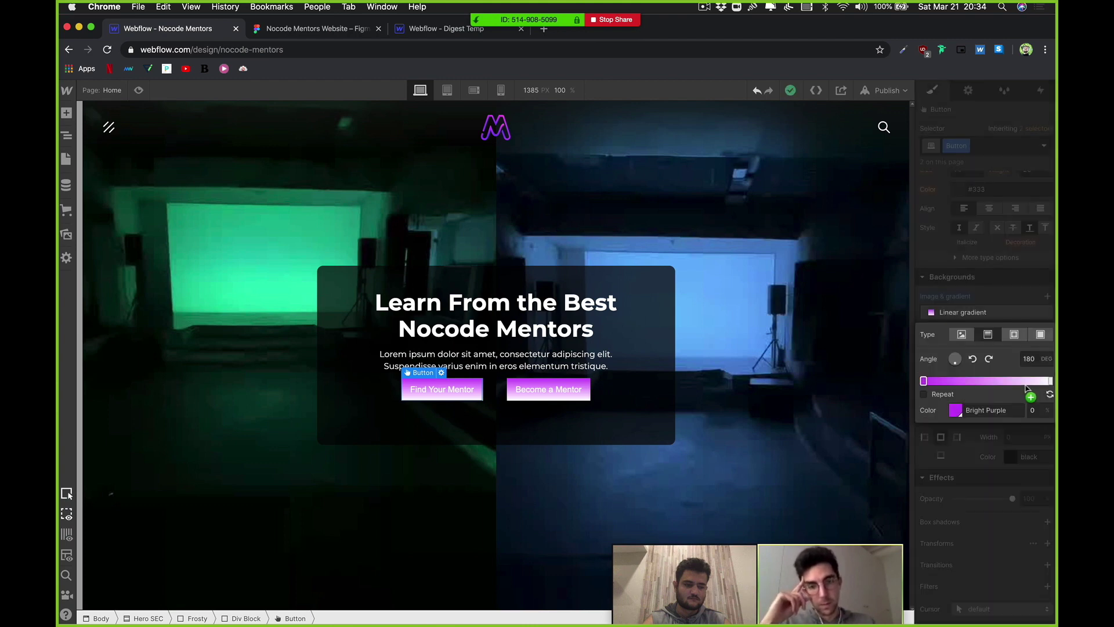
pyautogui.click(1050, 380)
pyautogui.click(955, 410)
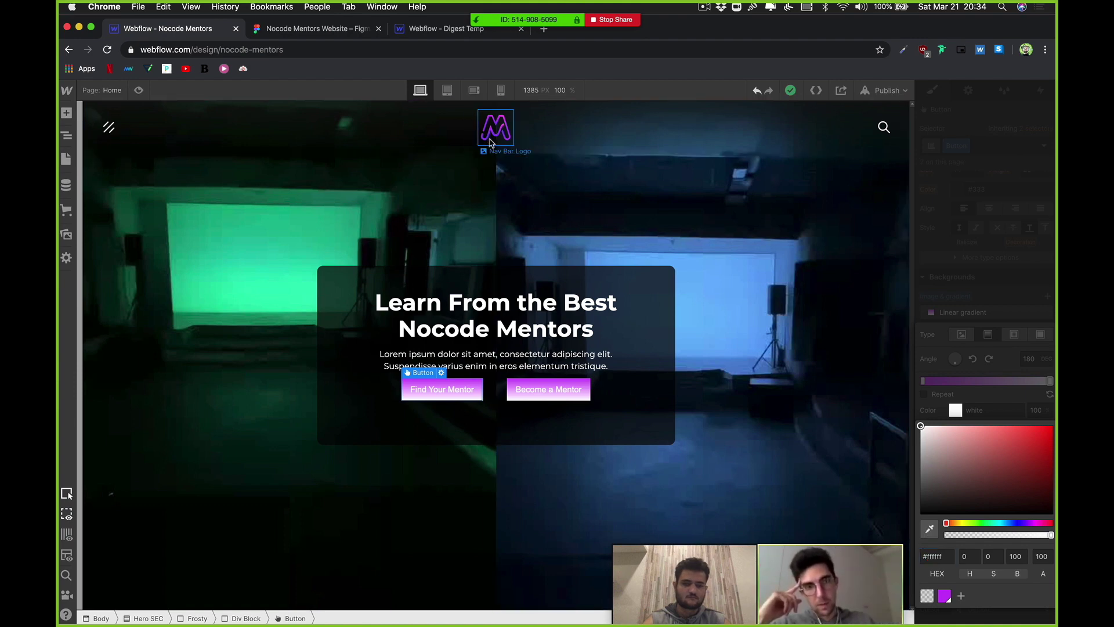
pyautogui.click(929, 528)
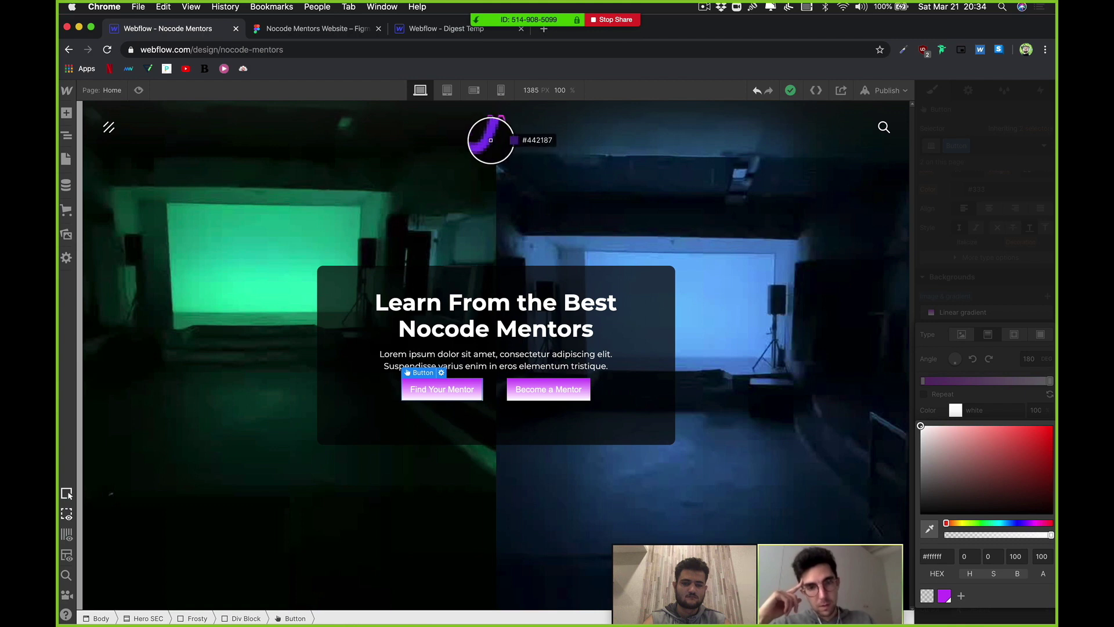
pyautogui.click(490, 143)
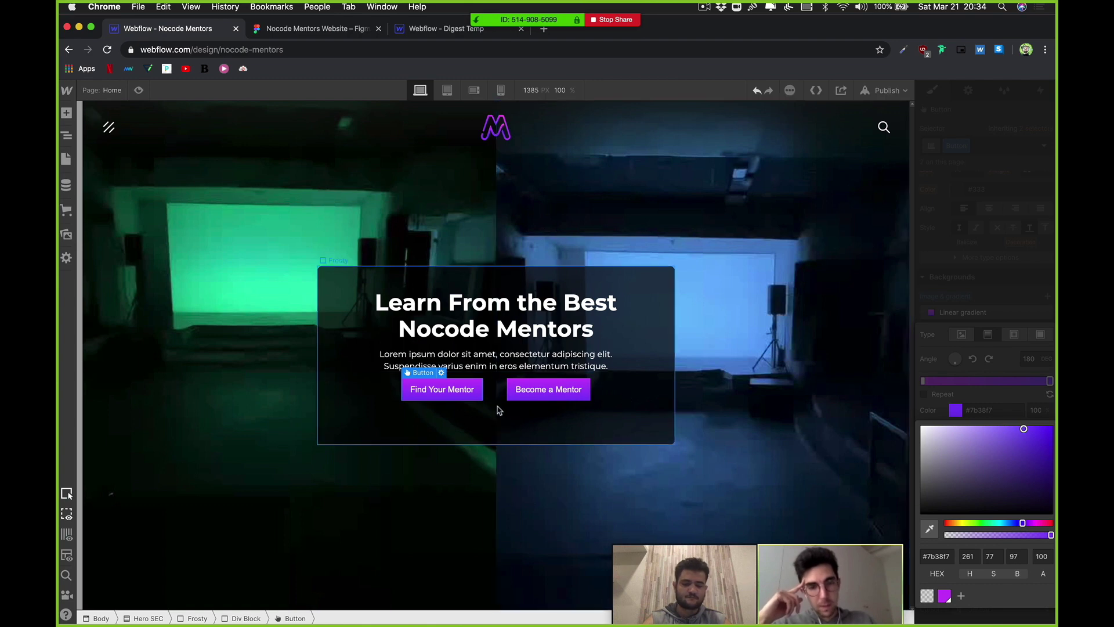
pyautogui.click(477, 396)
pyautogui.click(477, 395)
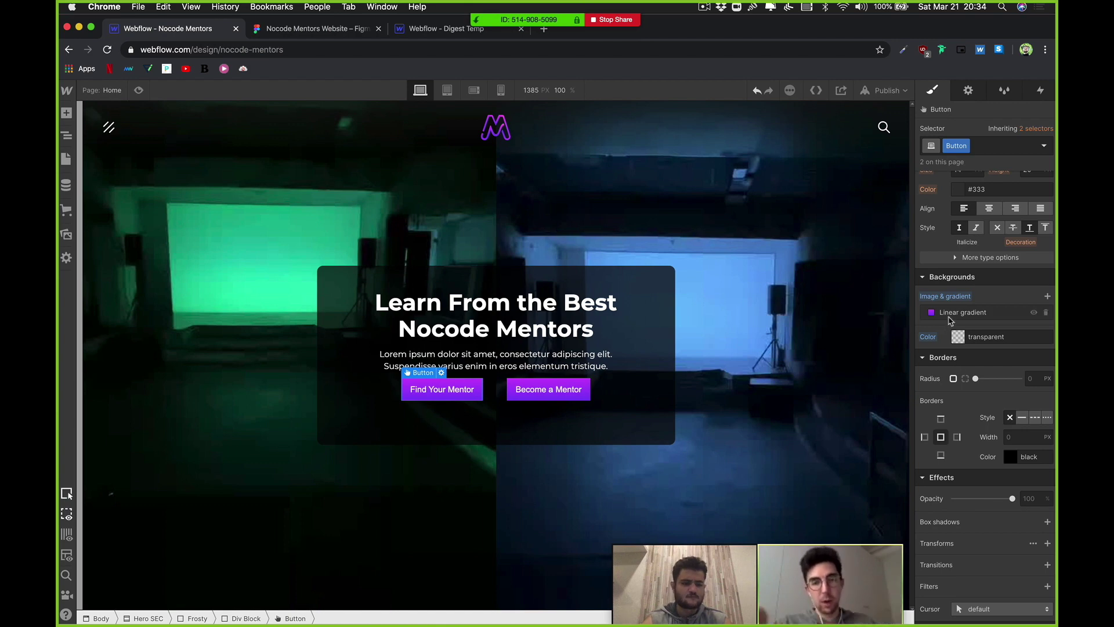
# Step: Rotate the linear gradient to a shallower angle
pyautogui.click(975, 313)
pyautogui.moveTo(956, 360); pyautogui.dragTo(959, 363)
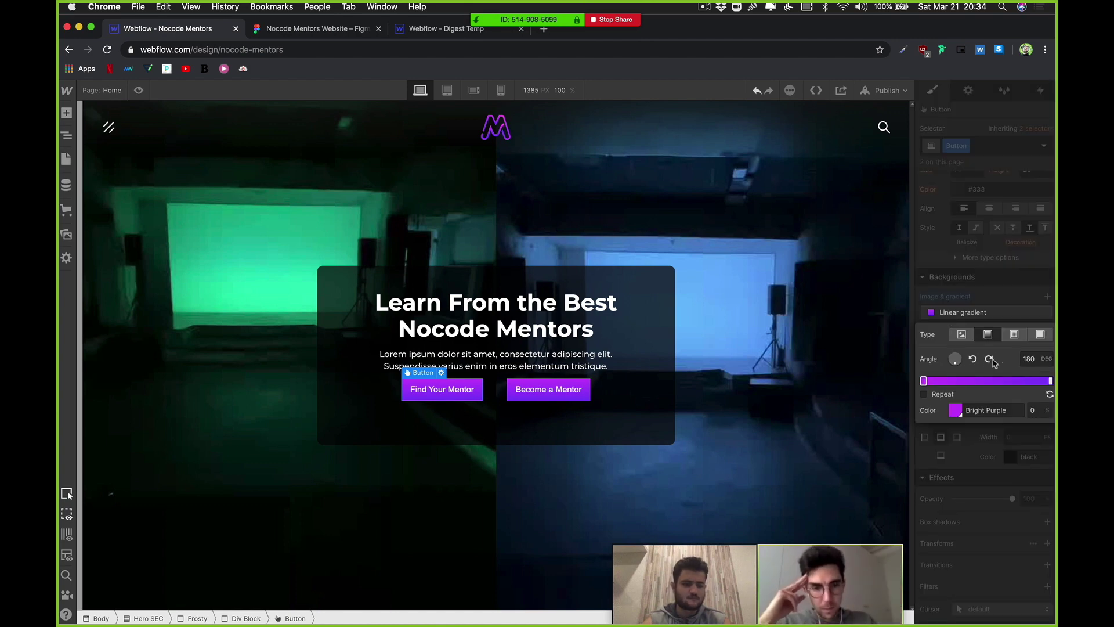
pyautogui.click(960, 364)
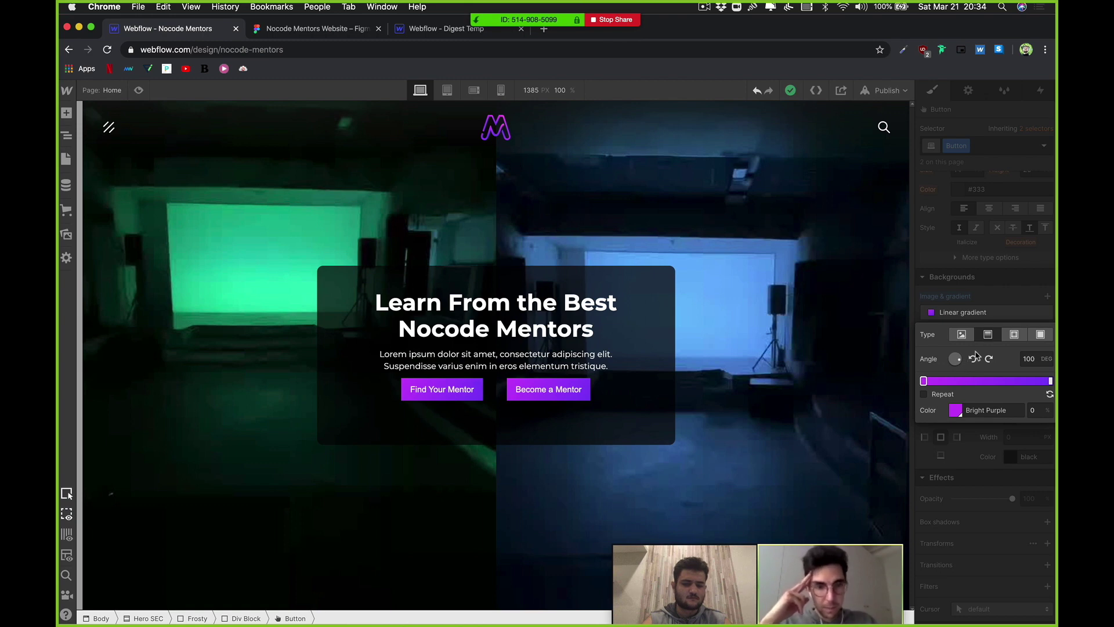
pyautogui.moveTo(976, 354); pyautogui.dragTo(980, 347)
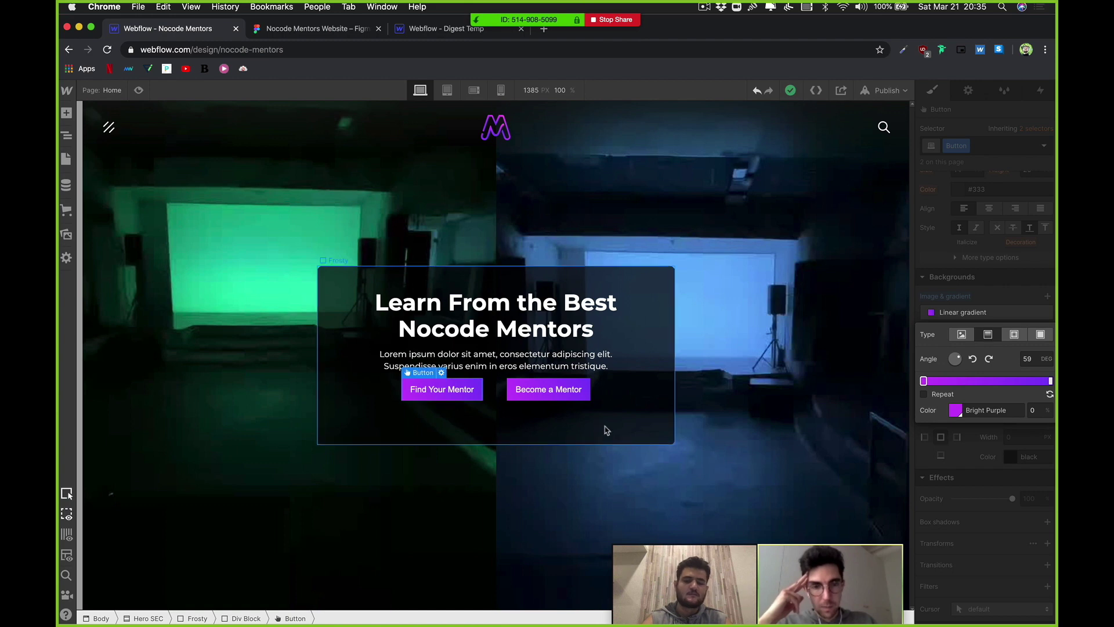
pyautogui.click(486, 401)
pyautogui.click(480, 398)
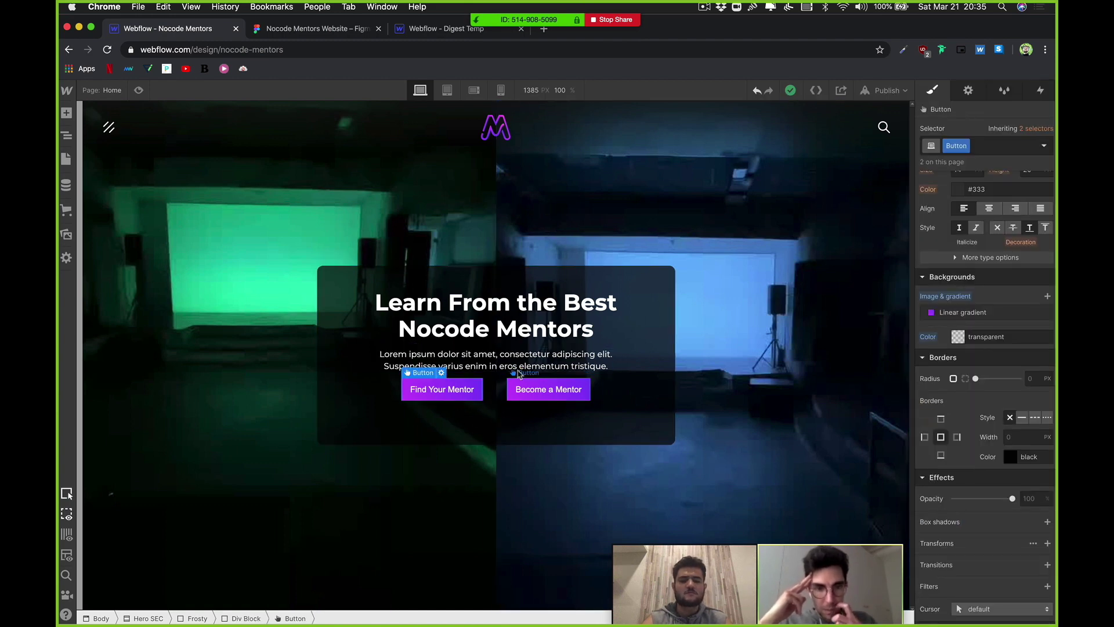
# Step: Give the hero paragraph a 30 px bottom margin
pyautogui.click(496, 360)
pyautogui.scroll(6, 1022, 311)
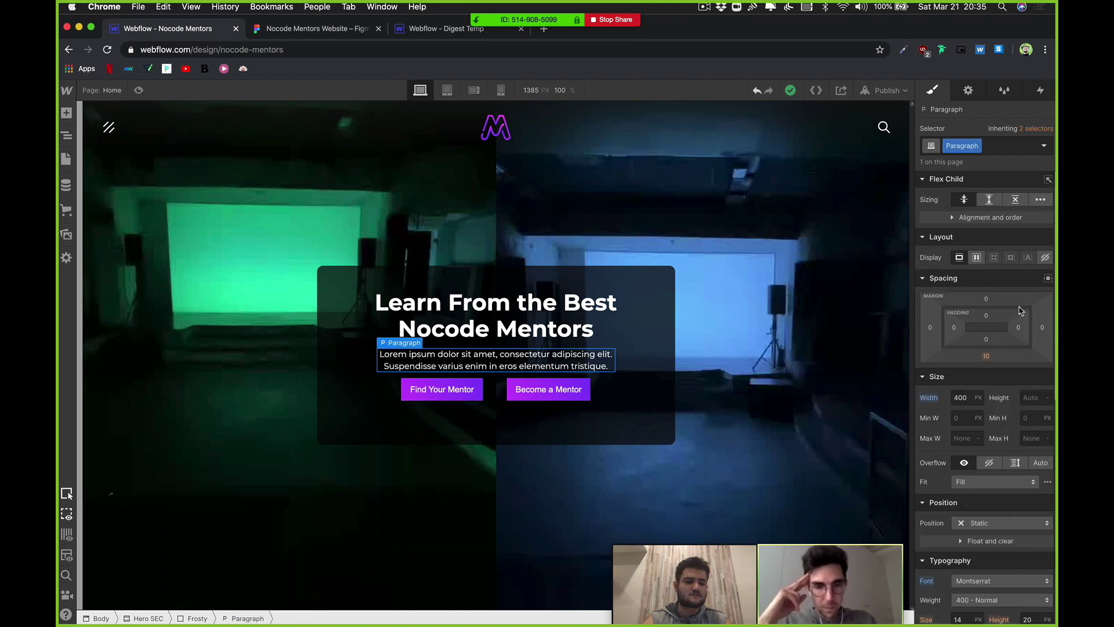
pyautogui.click(986, 357)
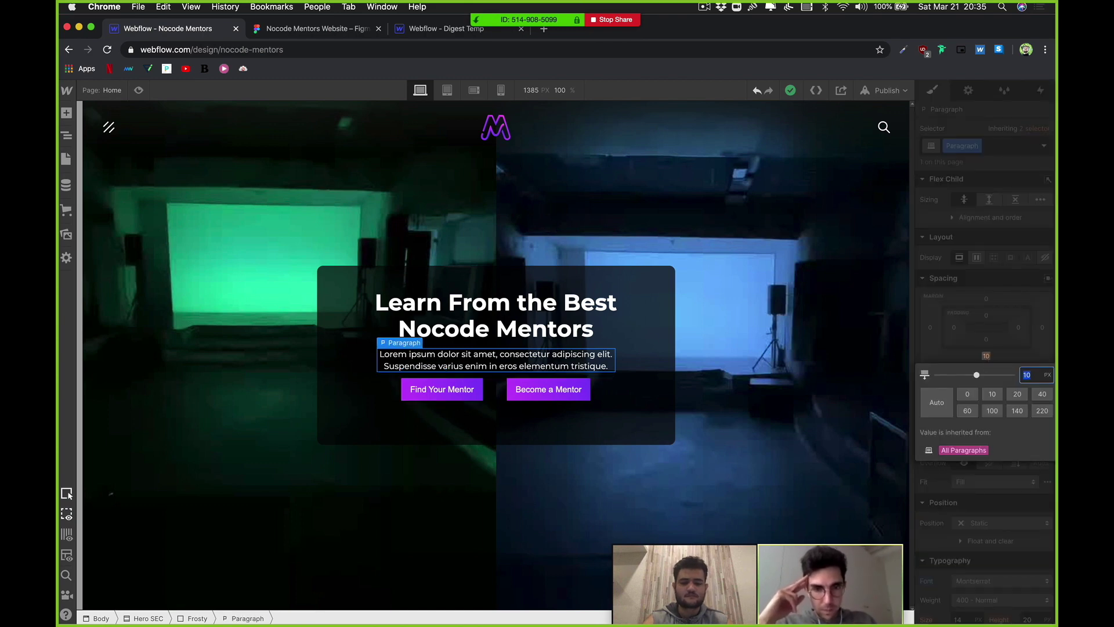
pyautogui.write('30')
pyautogui.press('Return')
# Step: Reset the Frosty card's height to Auto and set its top and bottom padding to 50
pyautogui.click(651, 370)
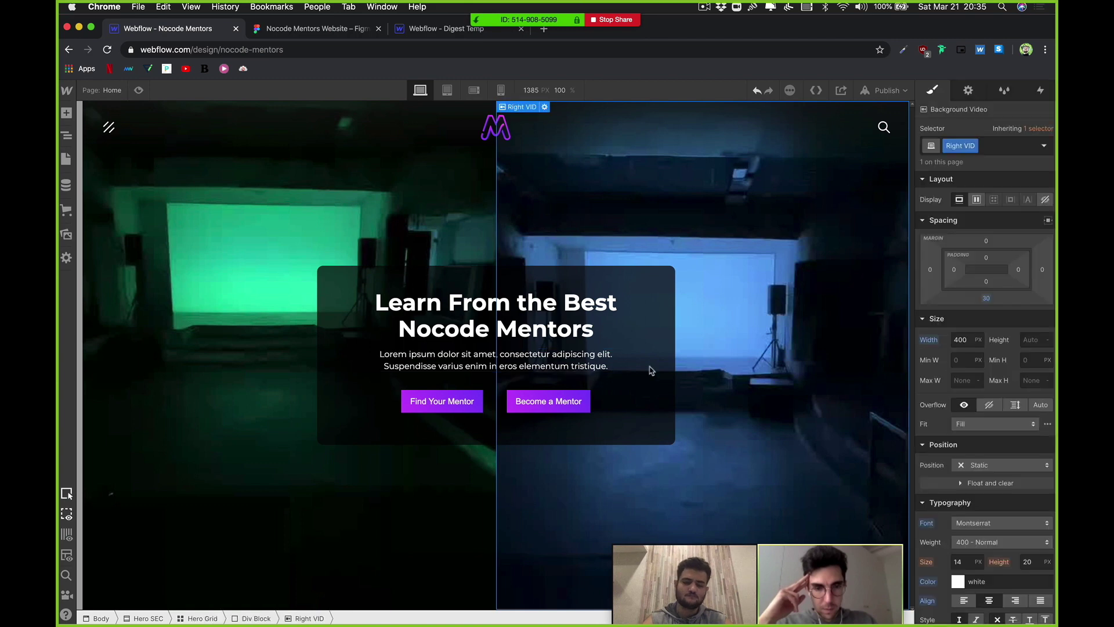
pyautogui.click(668, 417)
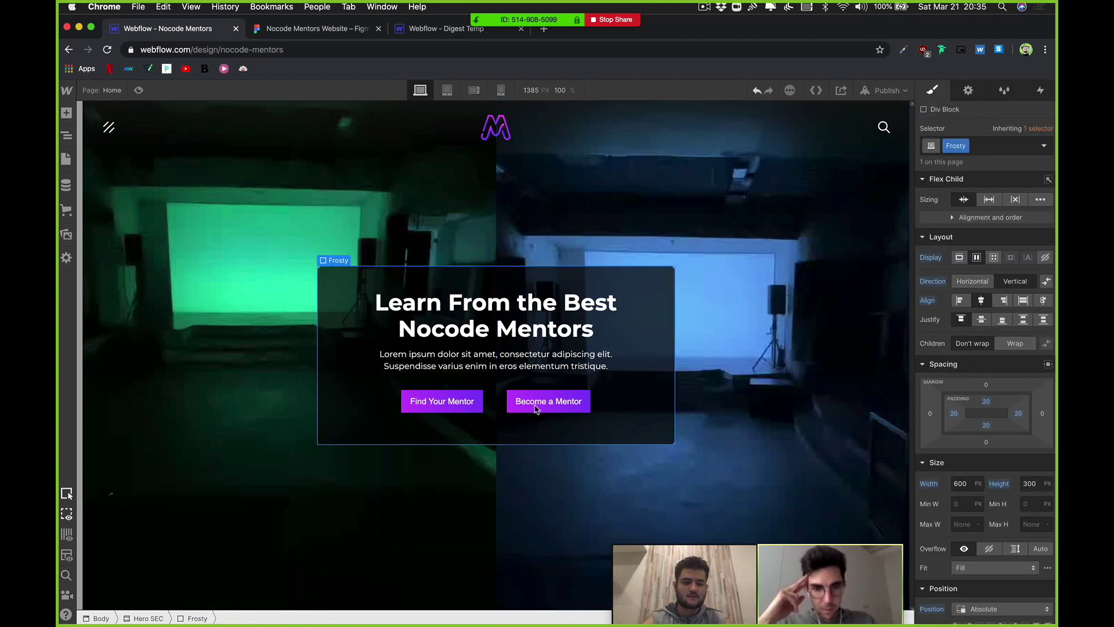
pyautogui.click(495, 403)
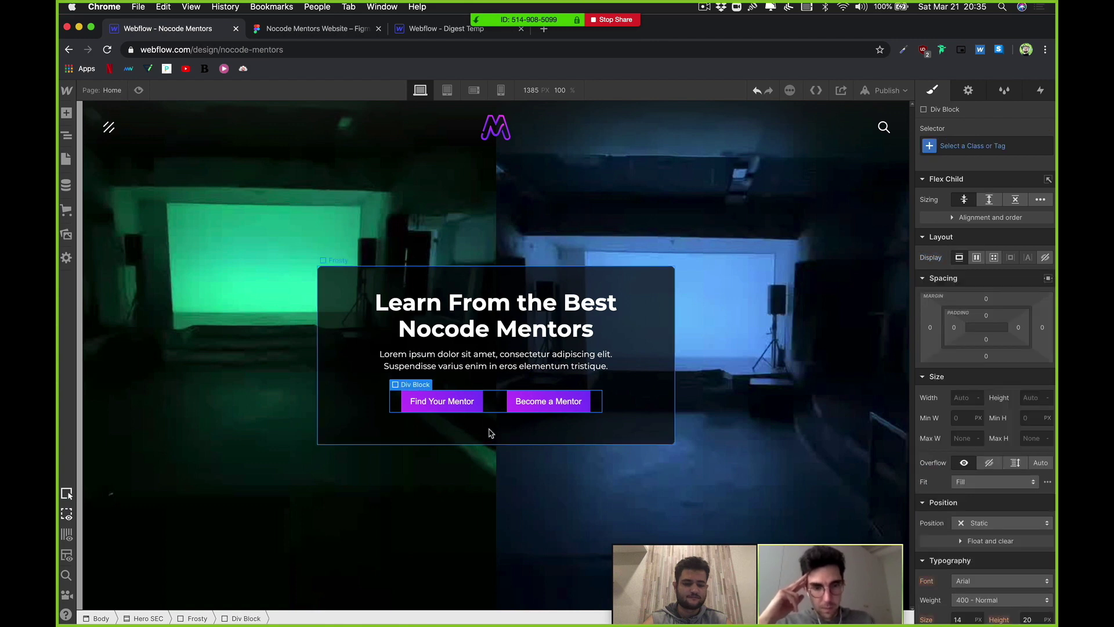
pyautogui.click(490, 433)
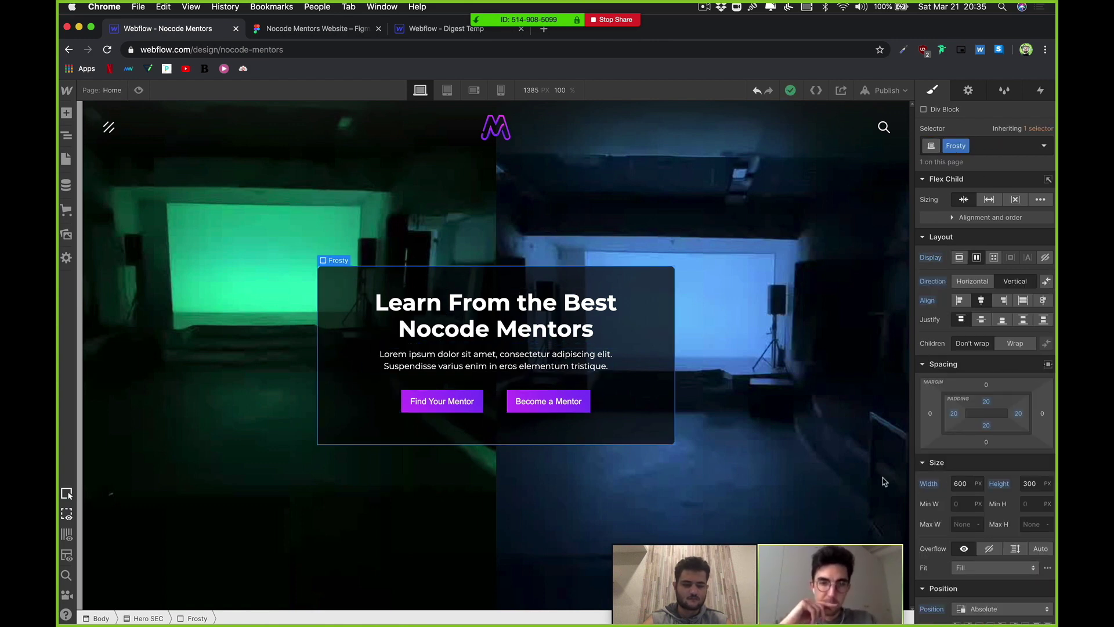
pyautogui.click(1000, 483)
pyautogui.click(995, 506)
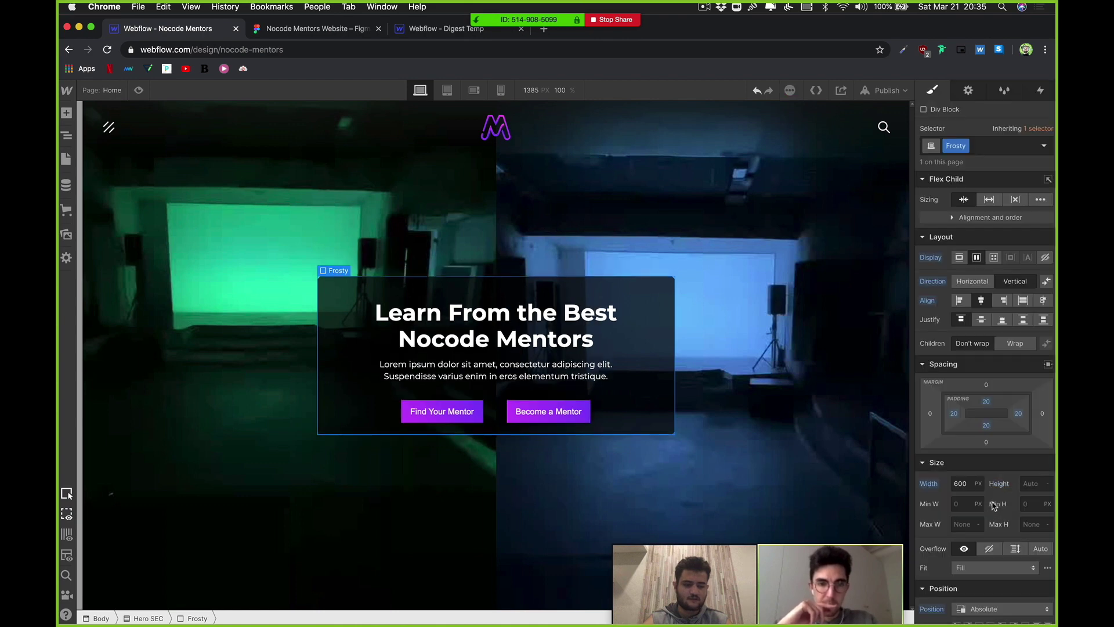
pyautogui.moveTo(990, 403); pyautogui.dragTo(998, 460)
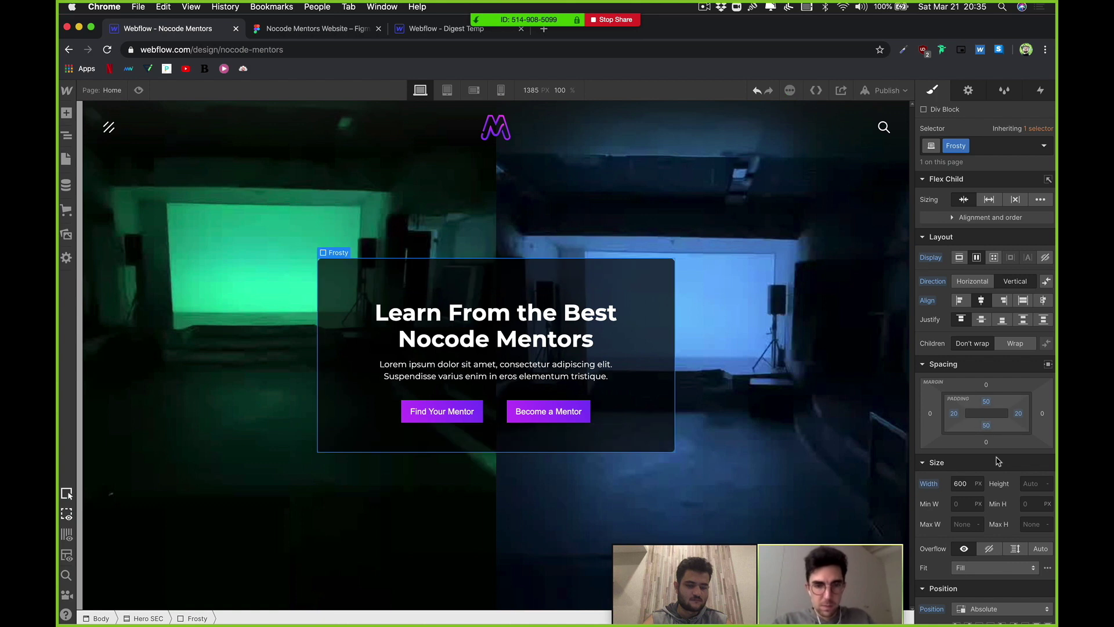
pyautogui.click(726, 378)
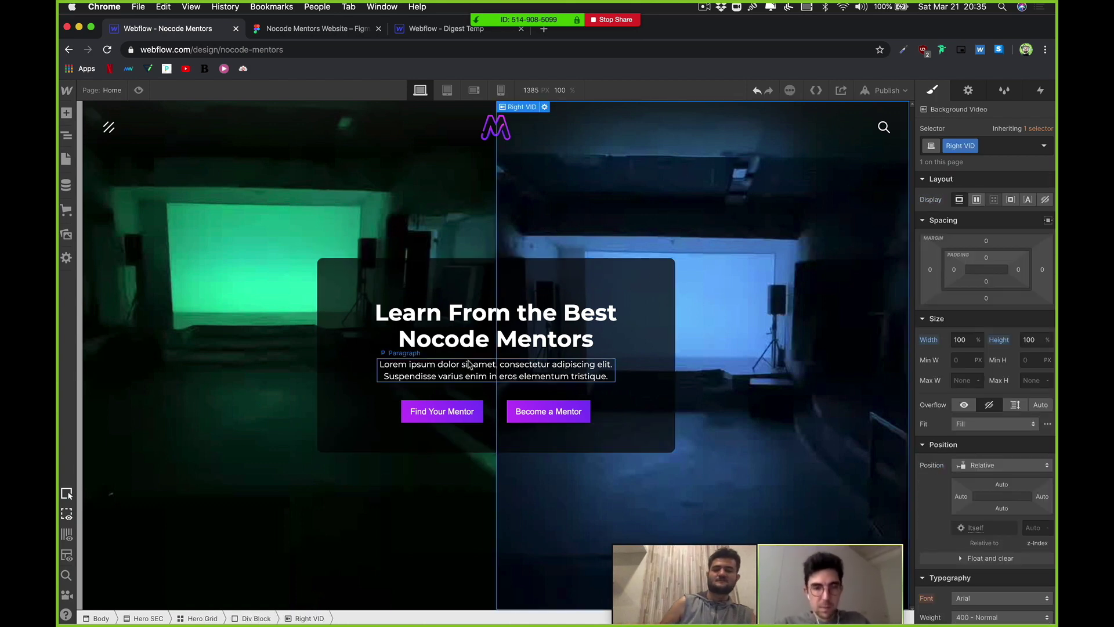
pyautogui.click(488, 375)
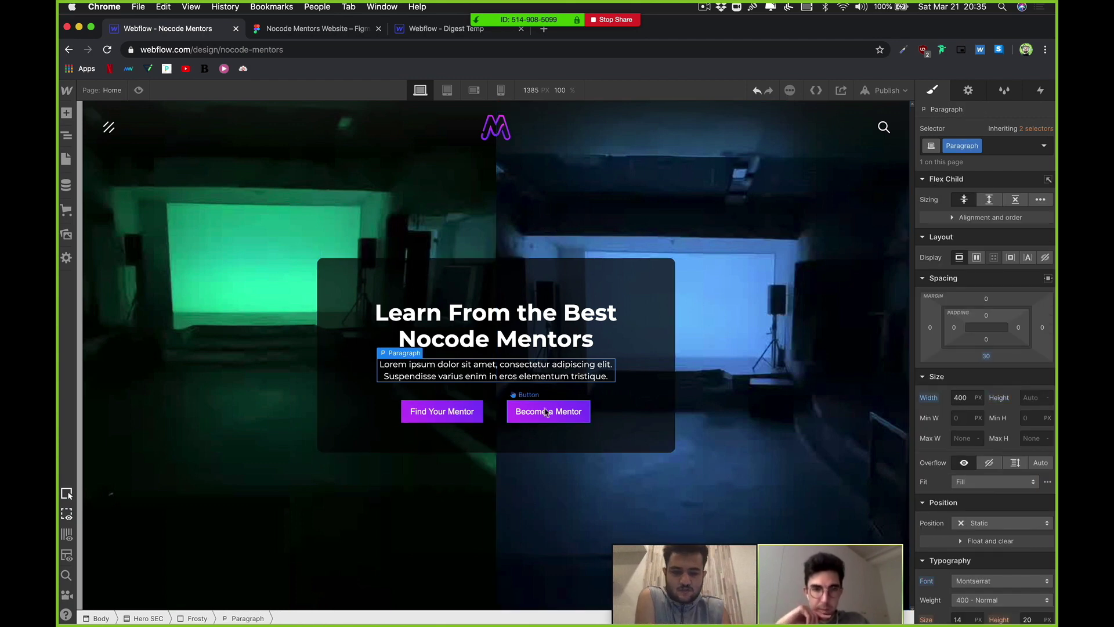
pyautogui.click(461, 411)
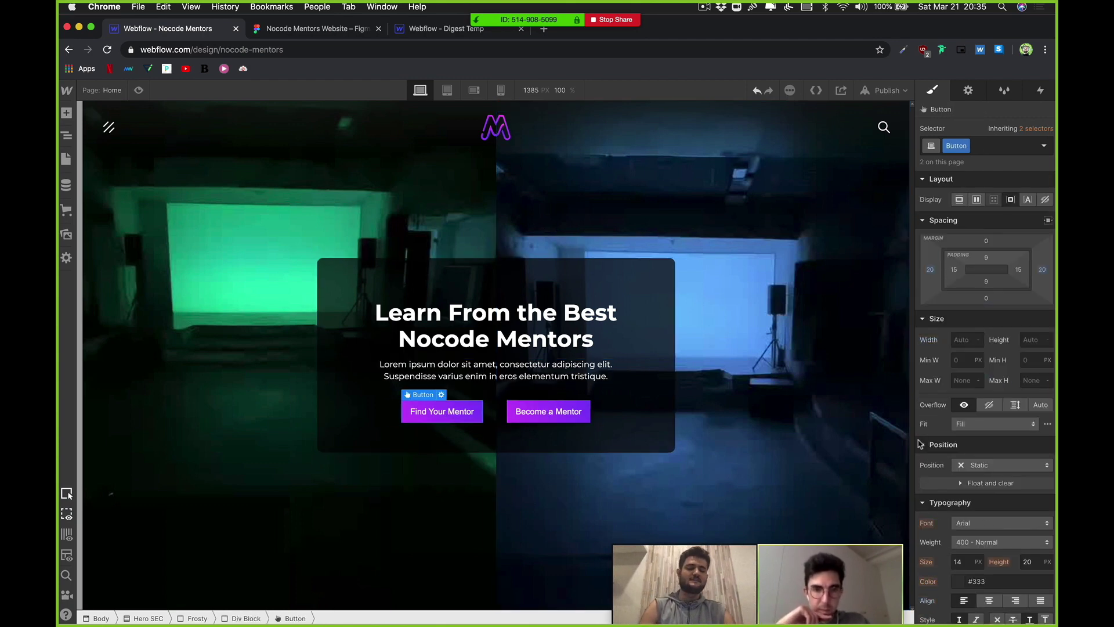
pyautogui.scroll(-10, 1049, 371)
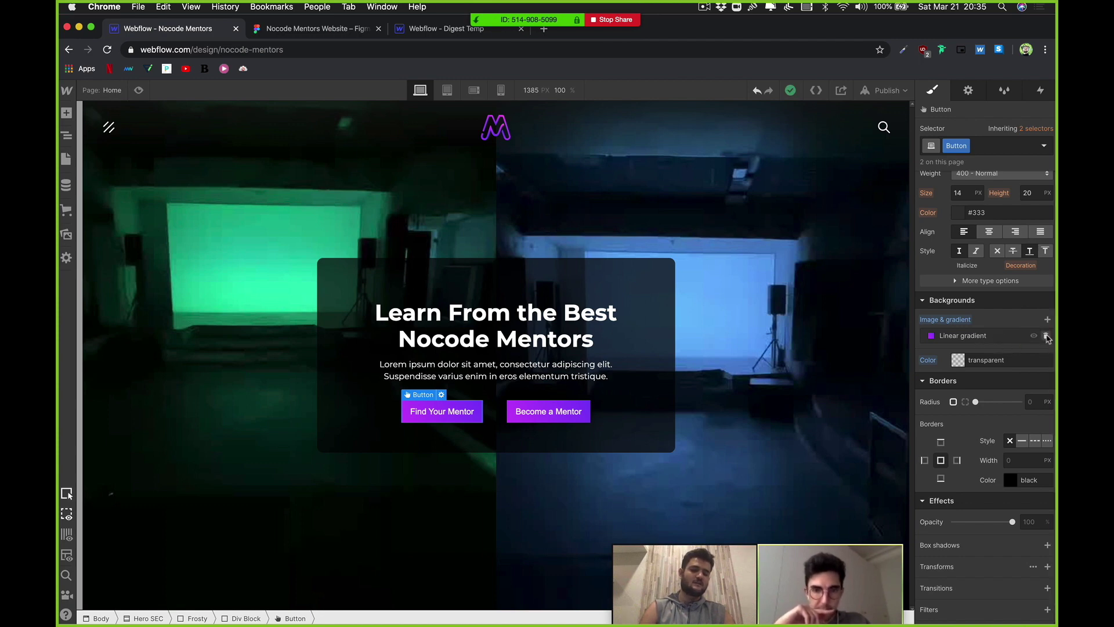
# Step: Remove the gradient and give the buttons a solid 1 px Bright Purple border with 10 px radius
pyautogui.click(1046, 335)
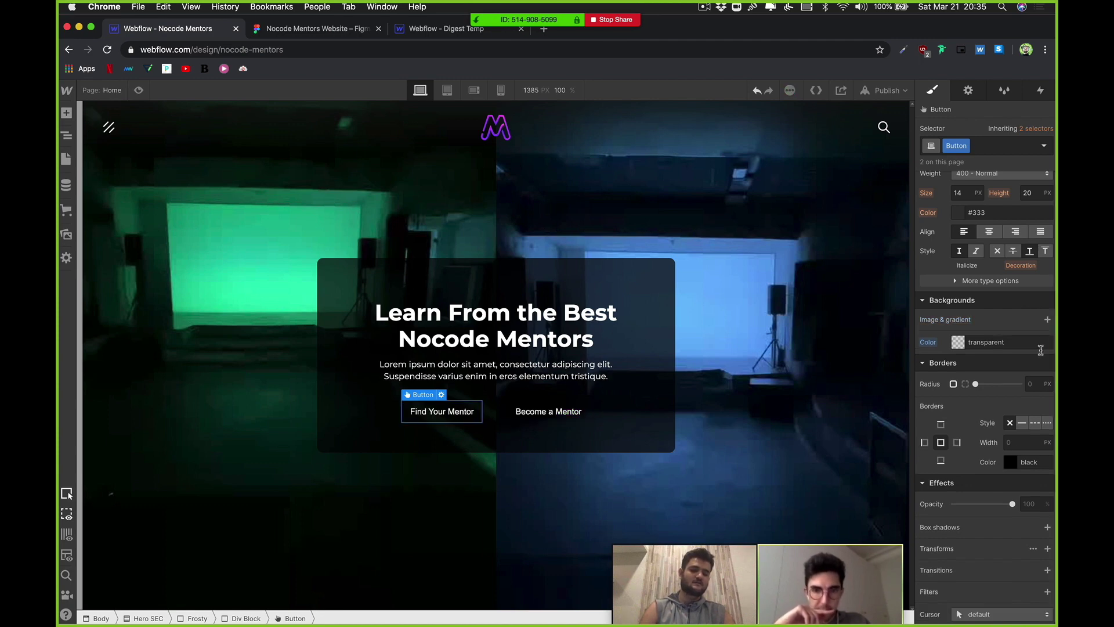
pyautogui.click(1022, 423)
pyautogui.click(1010, 462)
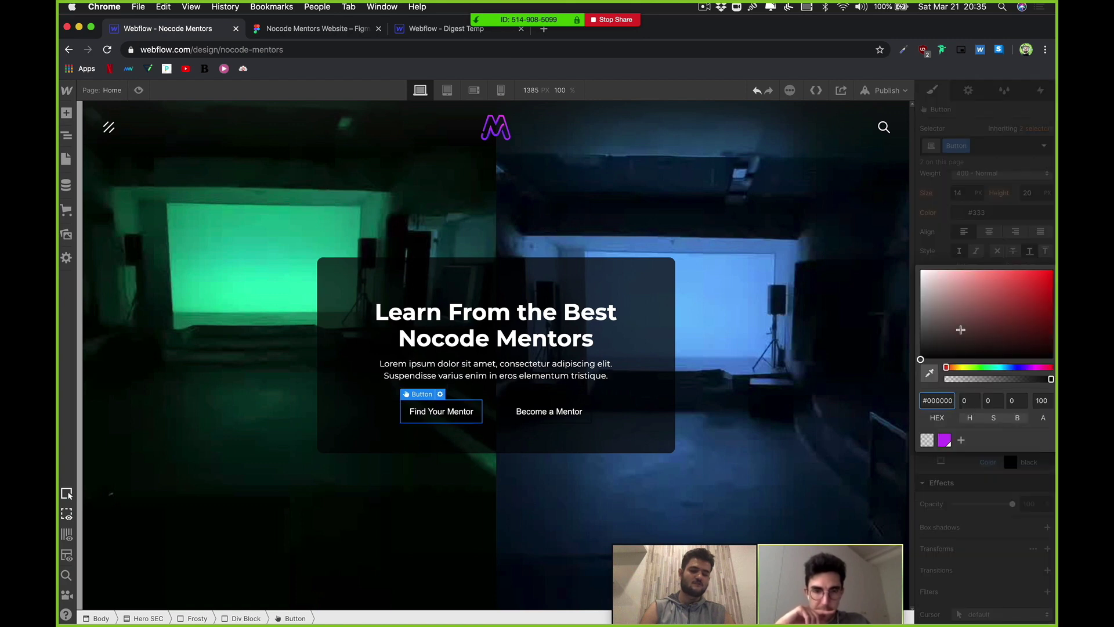
pyautogui.click(944, 440)
pyautogui.click(991, 481)
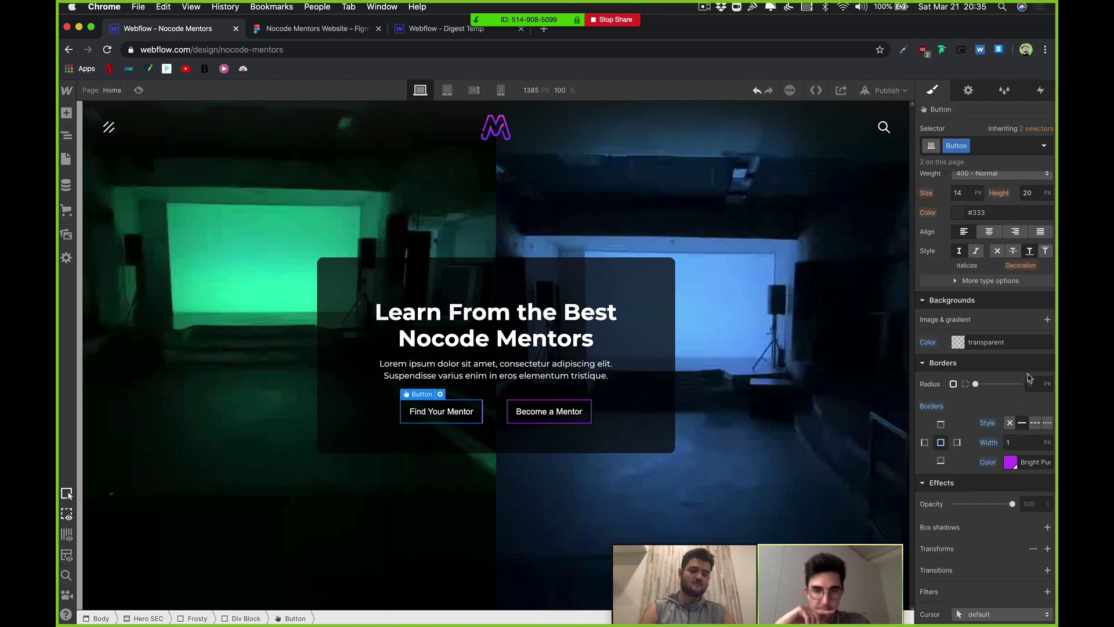
pyautogui.click(1030, 377)
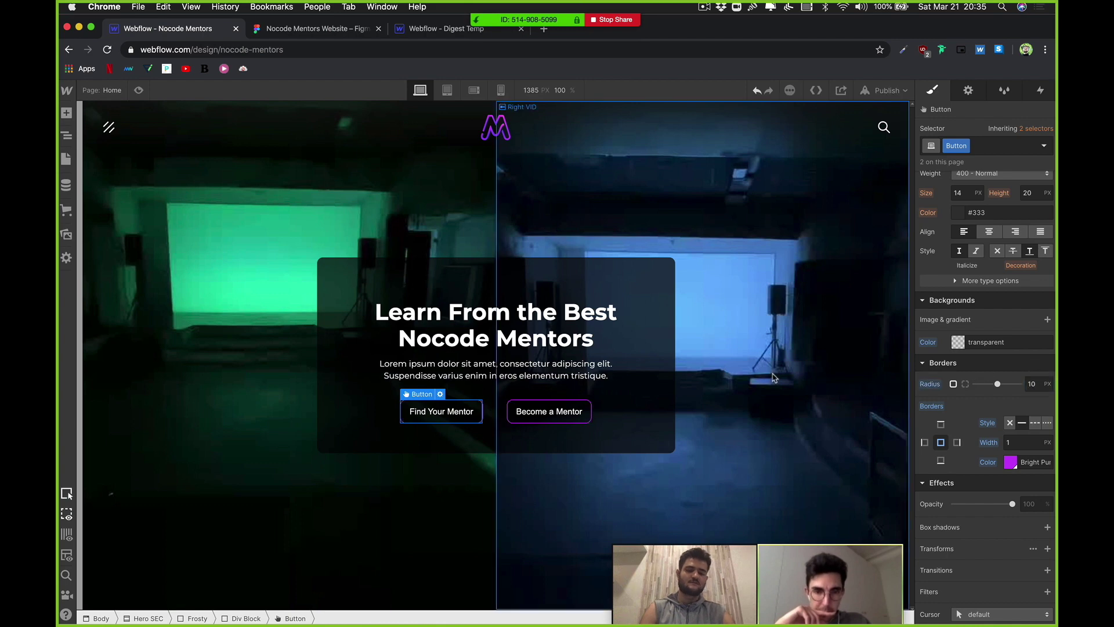
# Step: Redo the last undone change and reselect the Find Your Mentor button
pyautogui.click(761, 487)
pyautogui.click(476, 495)
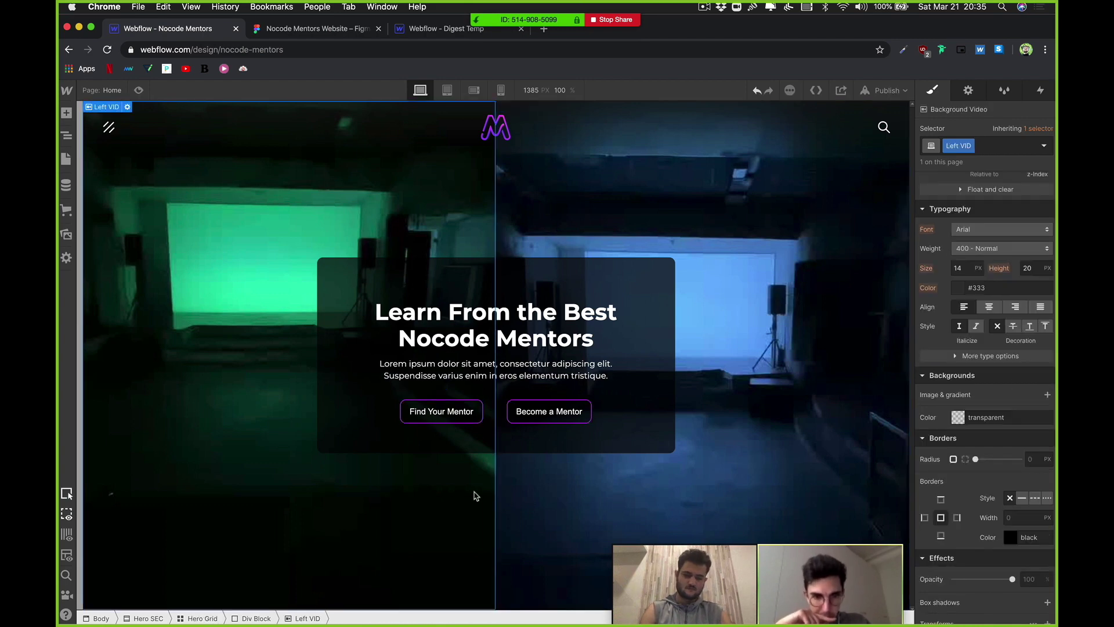
pyautogui.rightClick(476, 495)
pyautogui.click(433, 490)
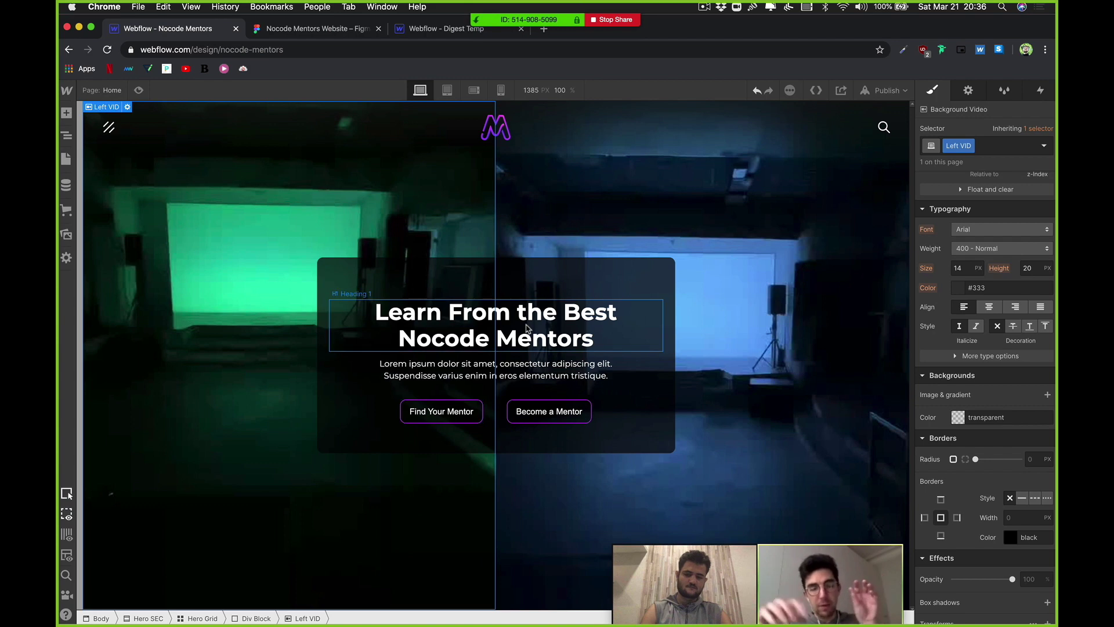
pyautogui.click(527, 328)
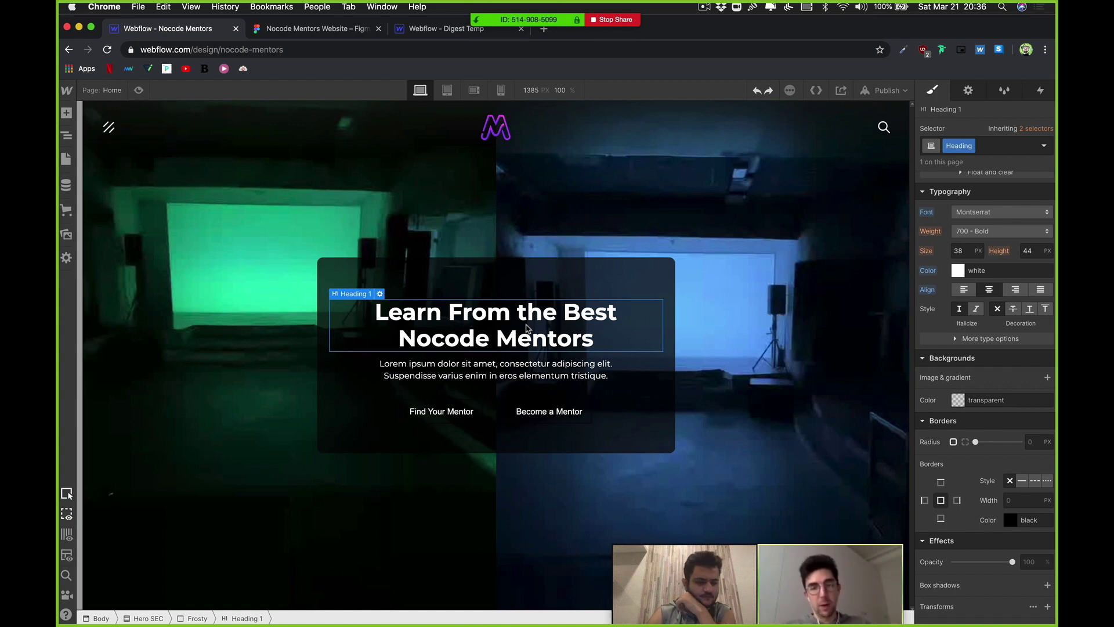
pyautogui.press('super+shift+z')
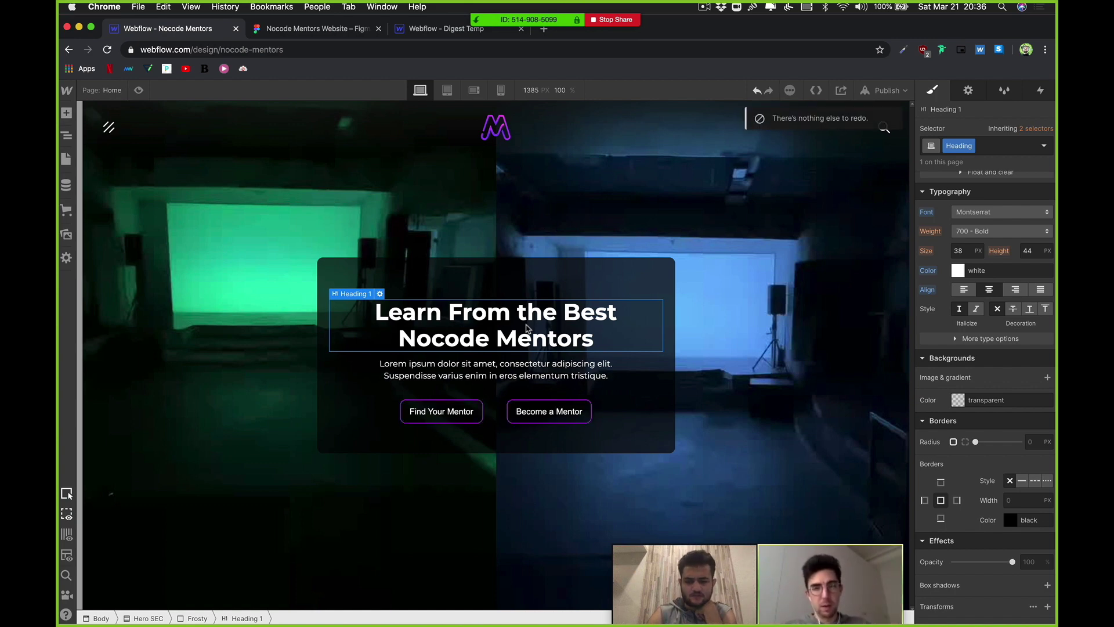
pyautogui.click(466, 419)
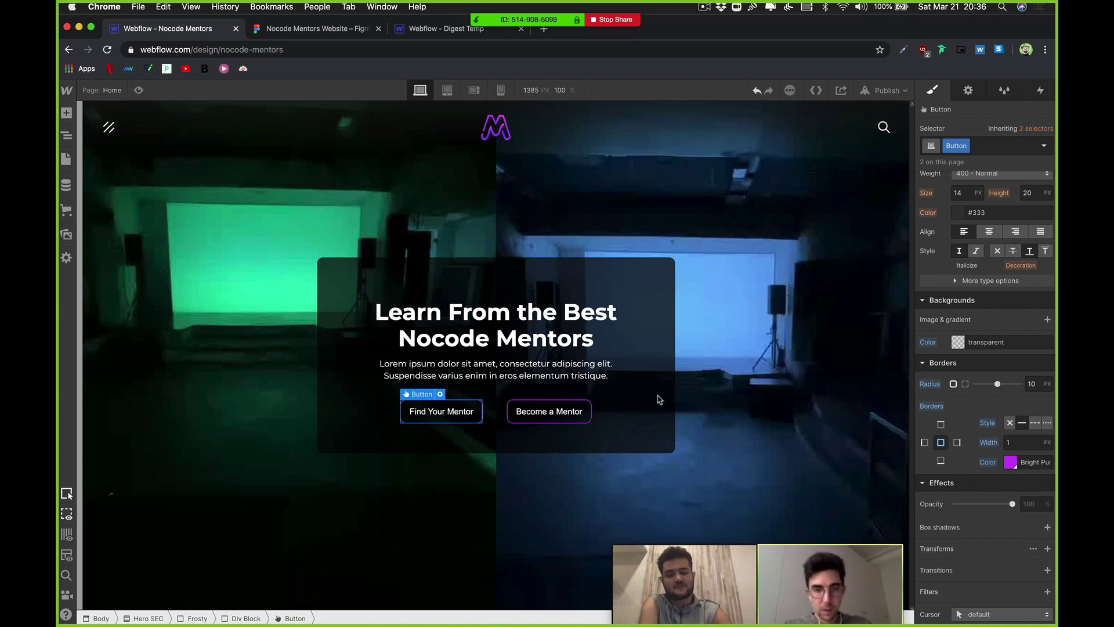
# Step: Set the Button's left and right padding to 30 px
pyautogui.scroll(5, 1028, 329)
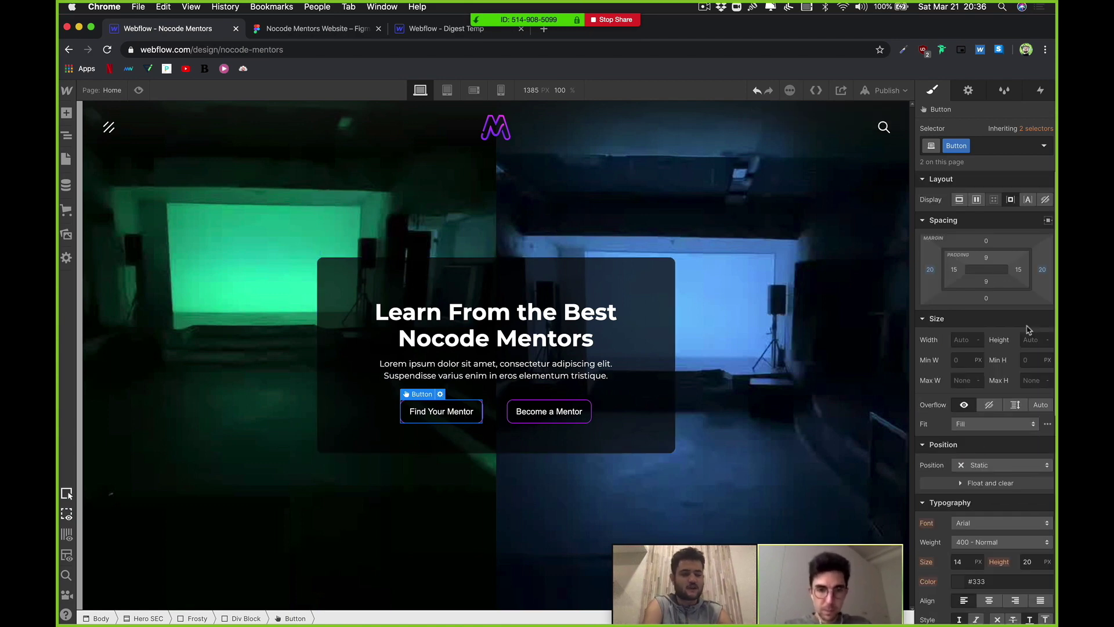
pyautogui.click(954, 270)
pyautogui.write('20')
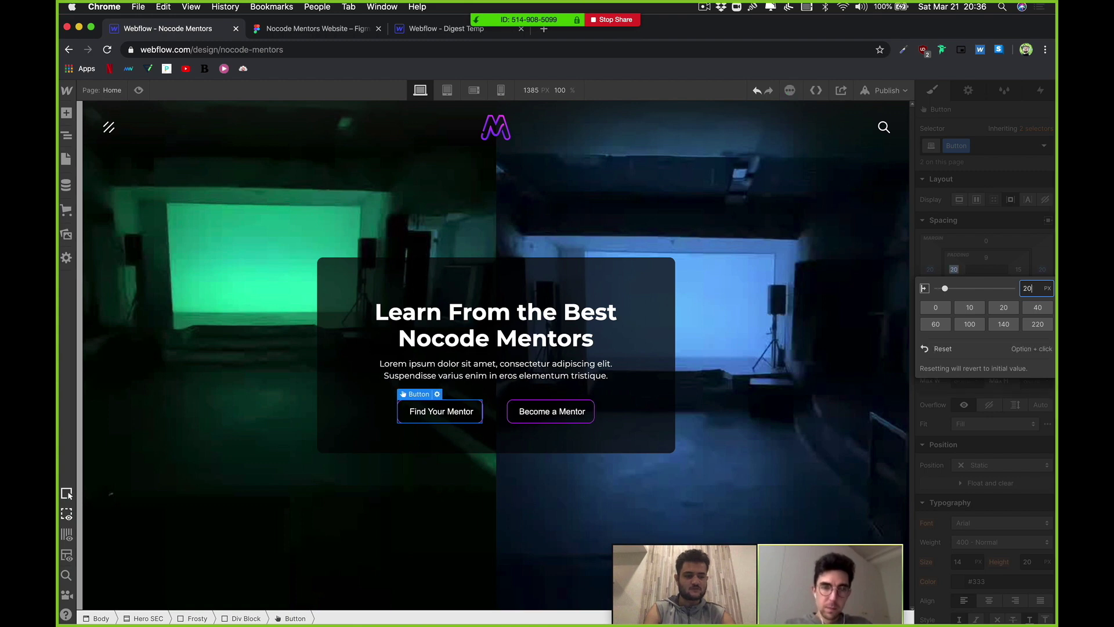
pyautogui.press('BackSpace')
pyautogui.press('BackSpace')
pyautogui.write('30')
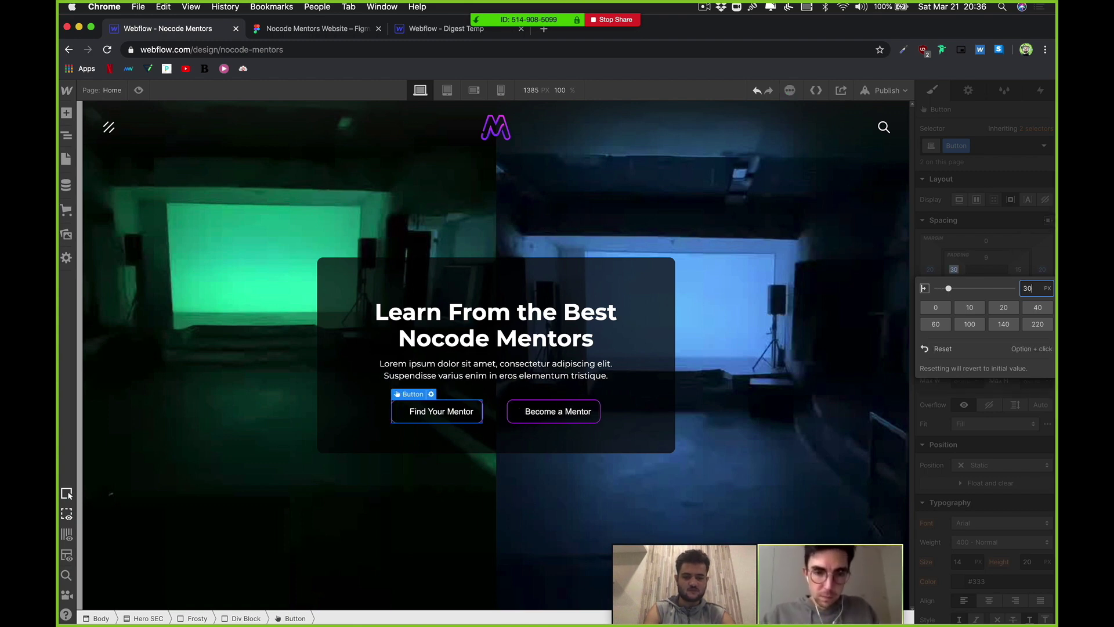
pyautogui.click(1007, 253)
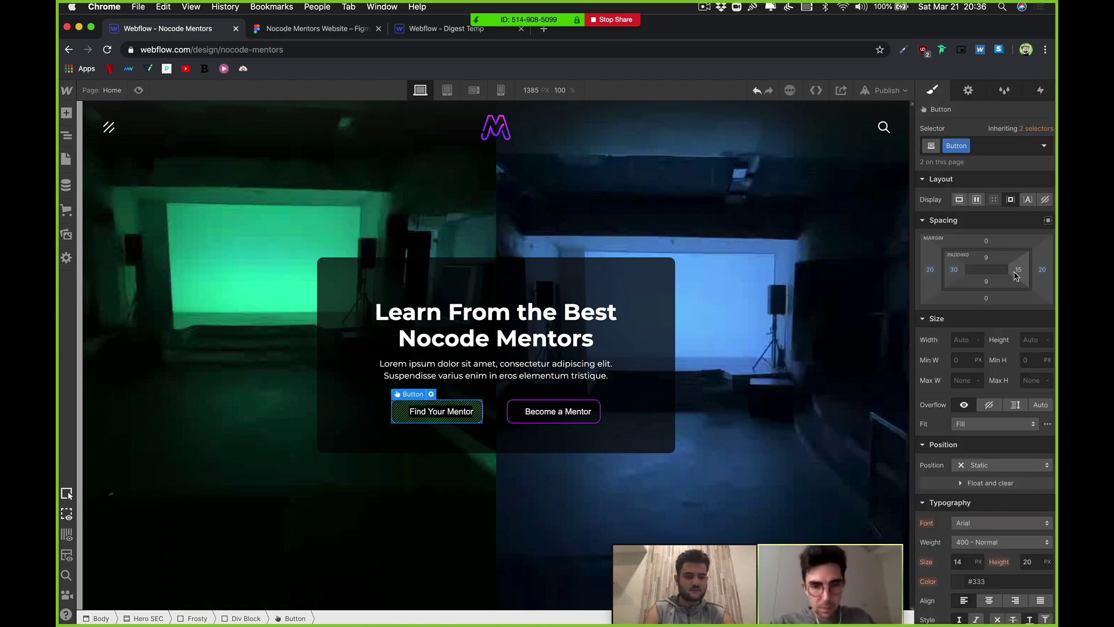
pyautogui.click(1018, 269)
pyautogui.write('10')
pyautogui.press('BackSpace')
pyautogui.press('BackSpace')
pyautogui.write('30')
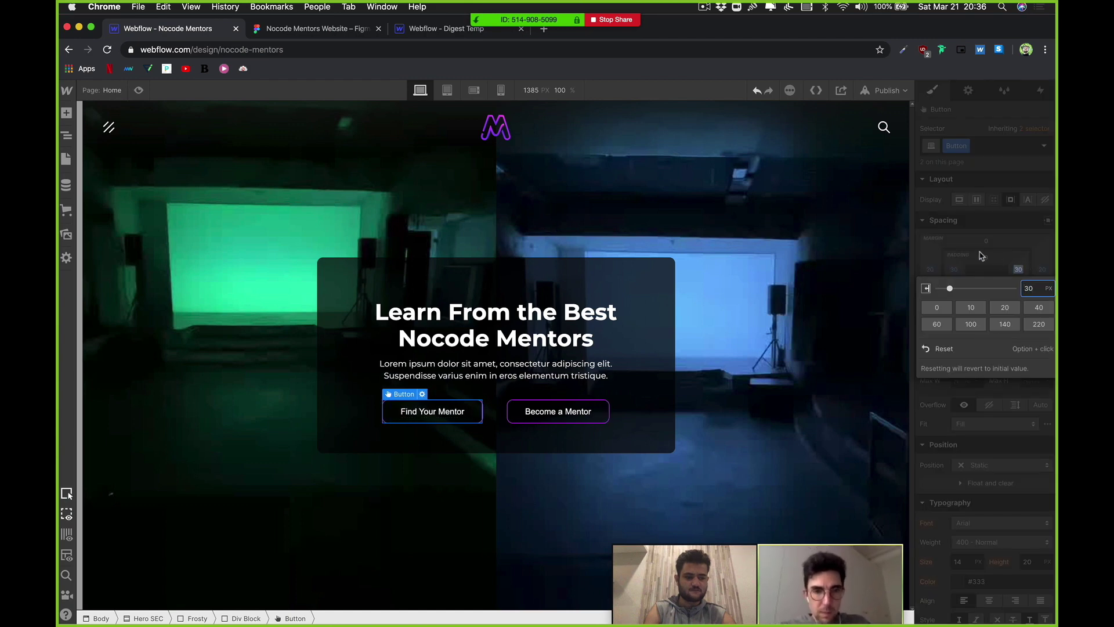
pyautogui.click(980, 253)
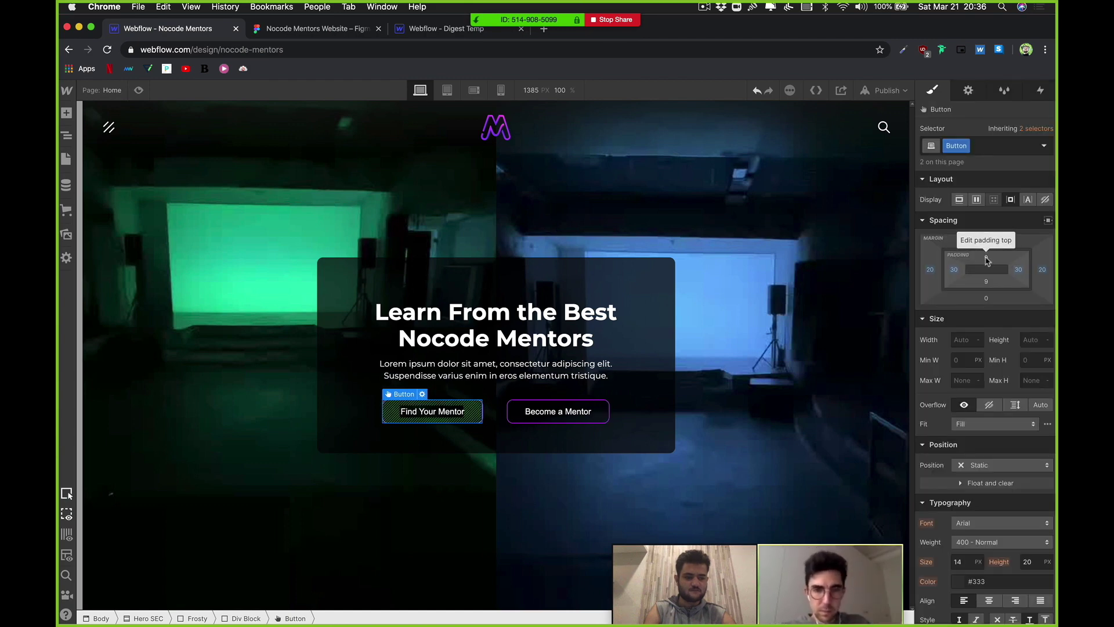
# Step: Set the Button's top and bottom padding to 15 px
pyautogui.click(987, 259)
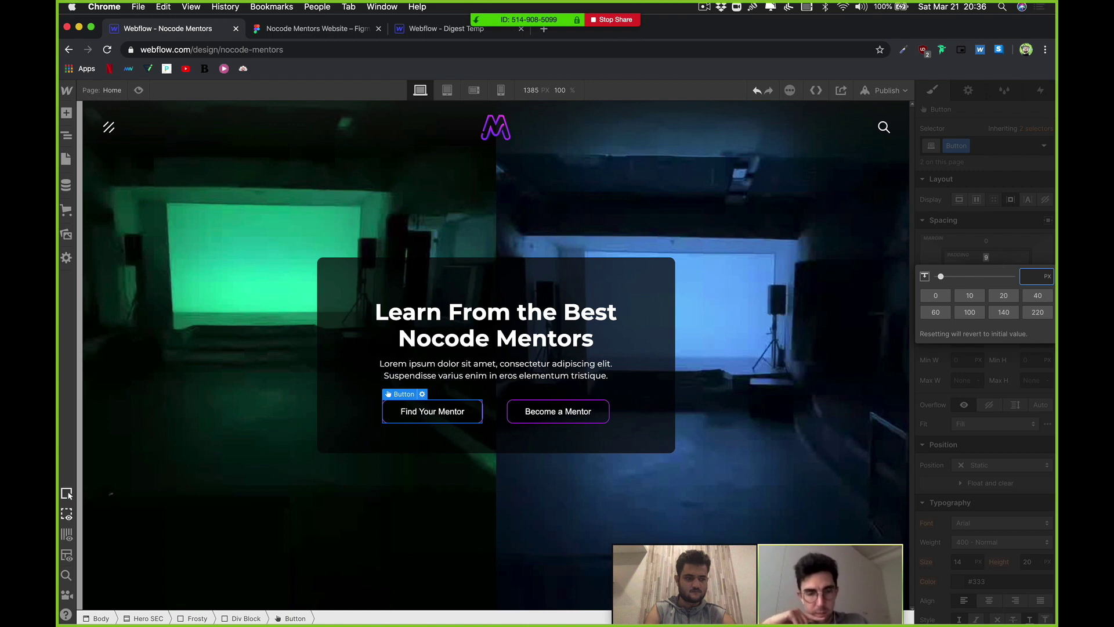
pyautogui.write('20')
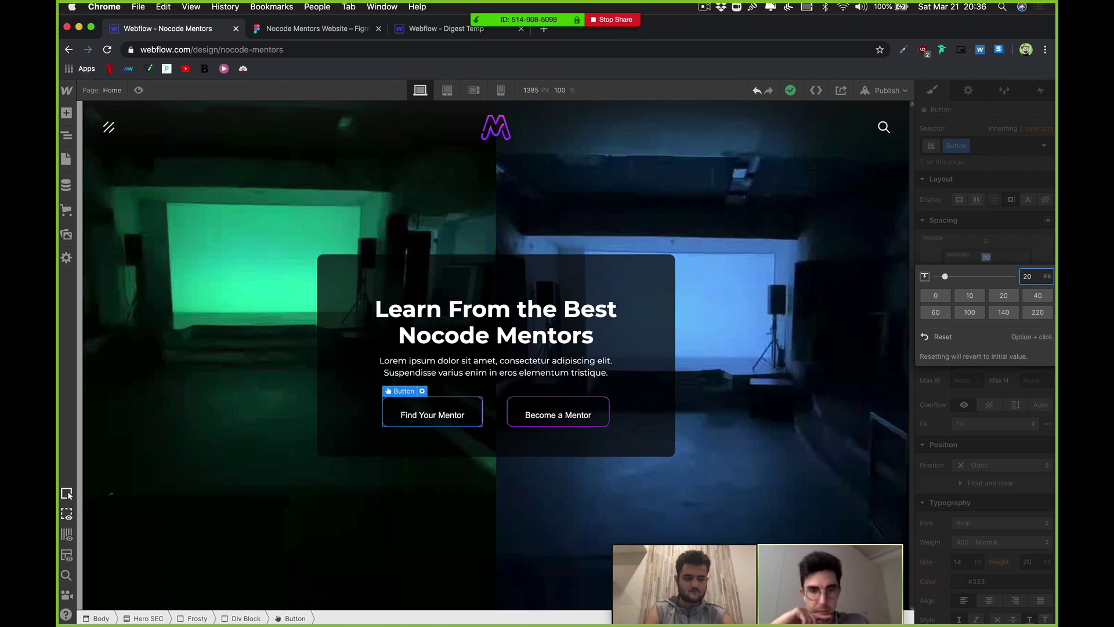
pyautogui.press('Down')
pyautogui.press('Down')
pyautogui.press('Down')
pyautogui.press('Down')
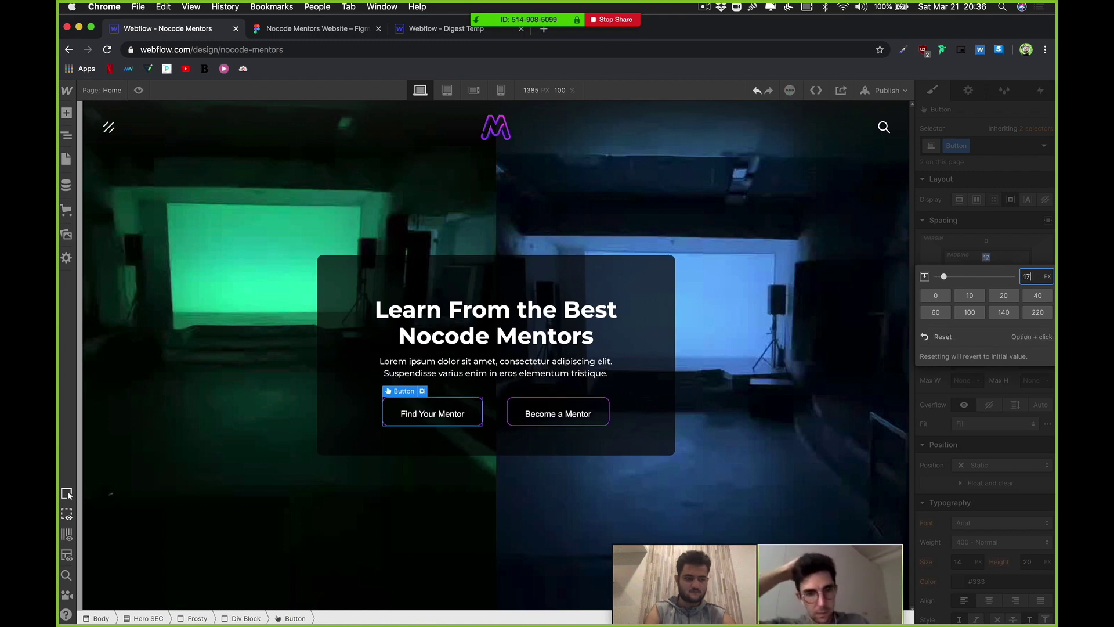
pyautogui.press('Down')
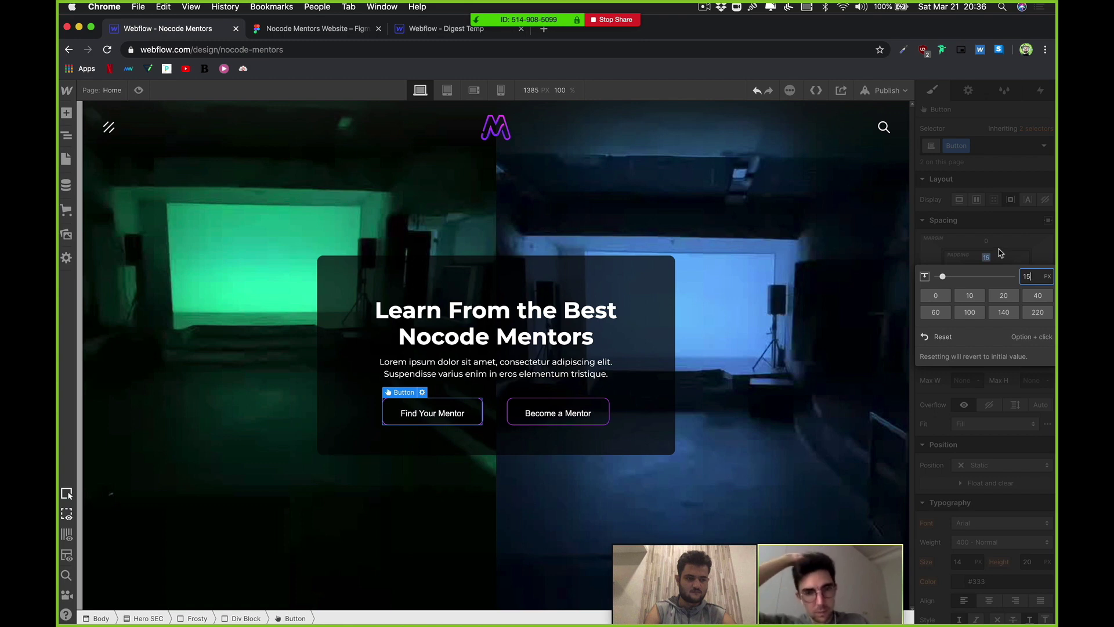
pyautogui.click(988, 262)
pyautogui.click(987, 285)
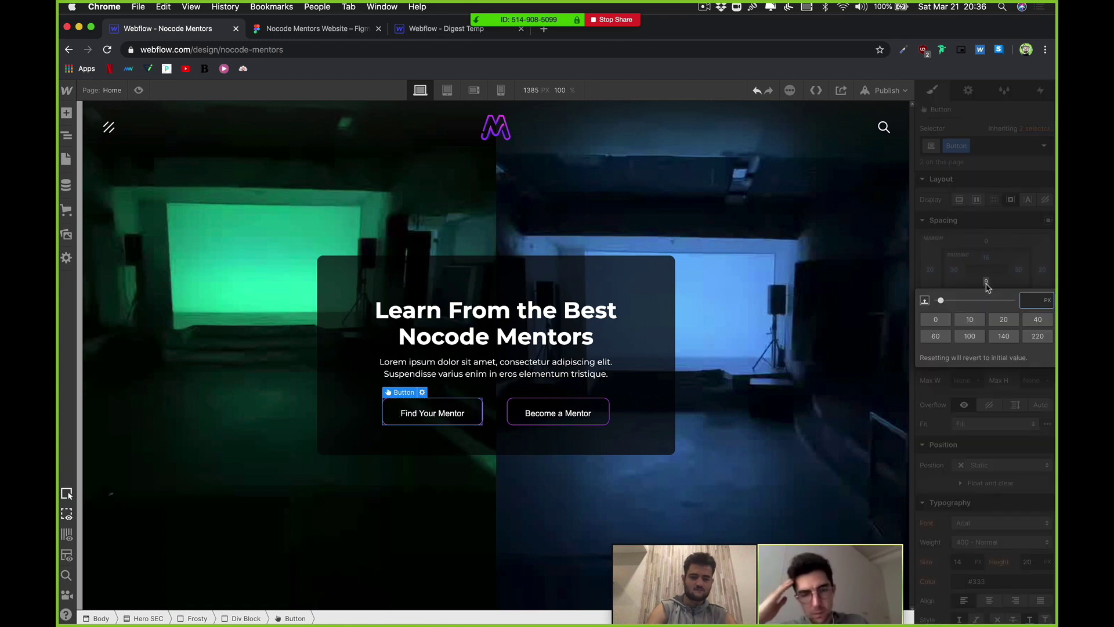
pyautogui.press('Escape')
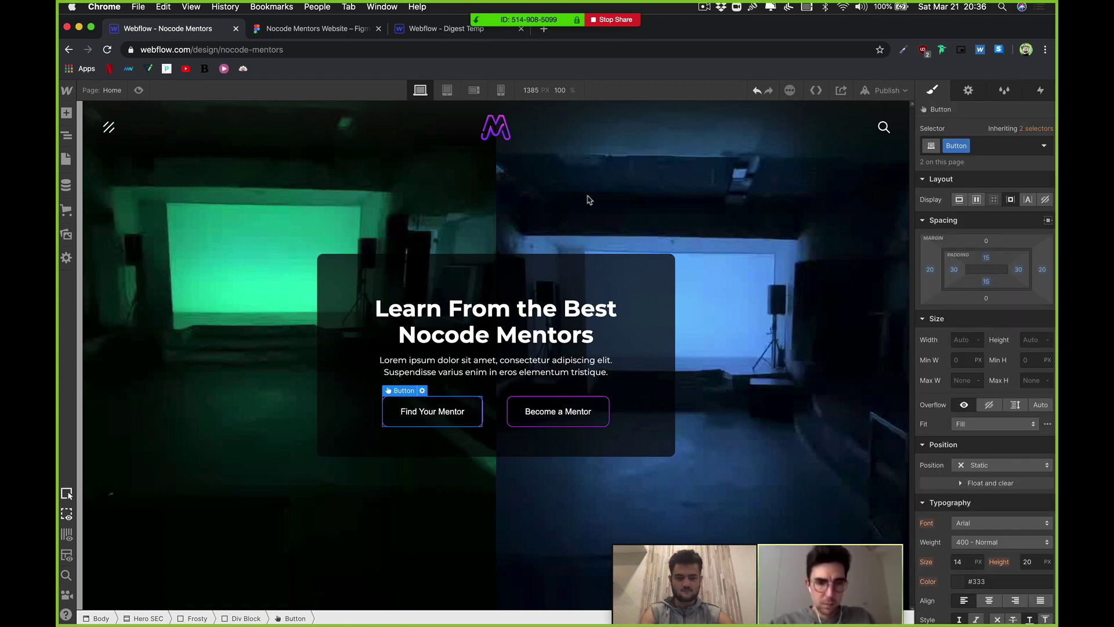
pyautogui.click(589, 288)
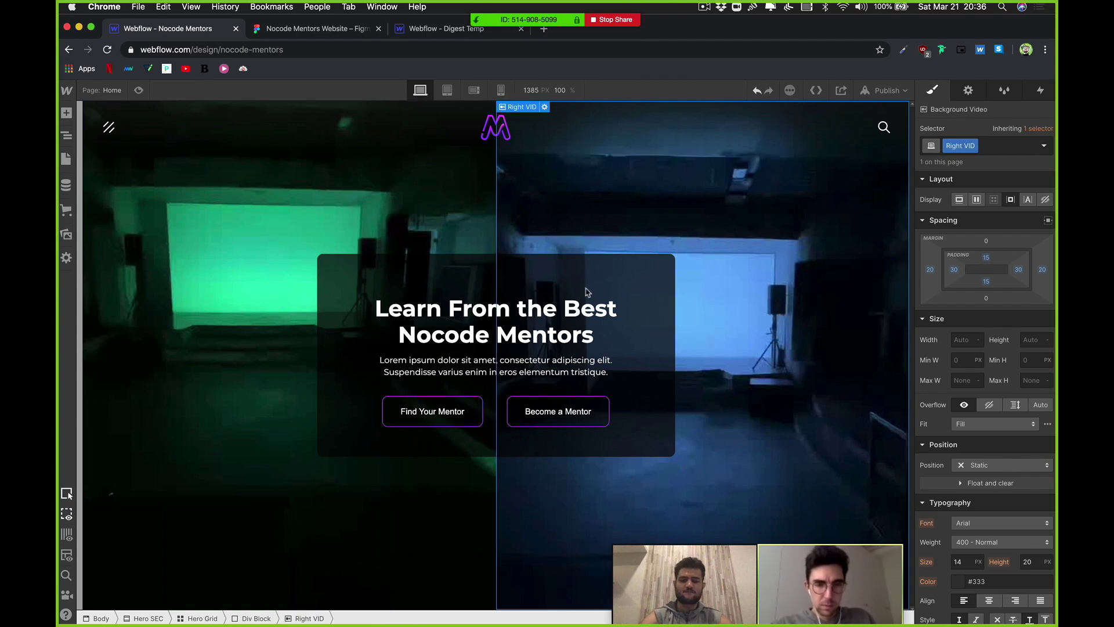
# Step: Set the Button class font to Montserrat
pyautogui.click(504, 385)
pyautogui.click(457, 405)
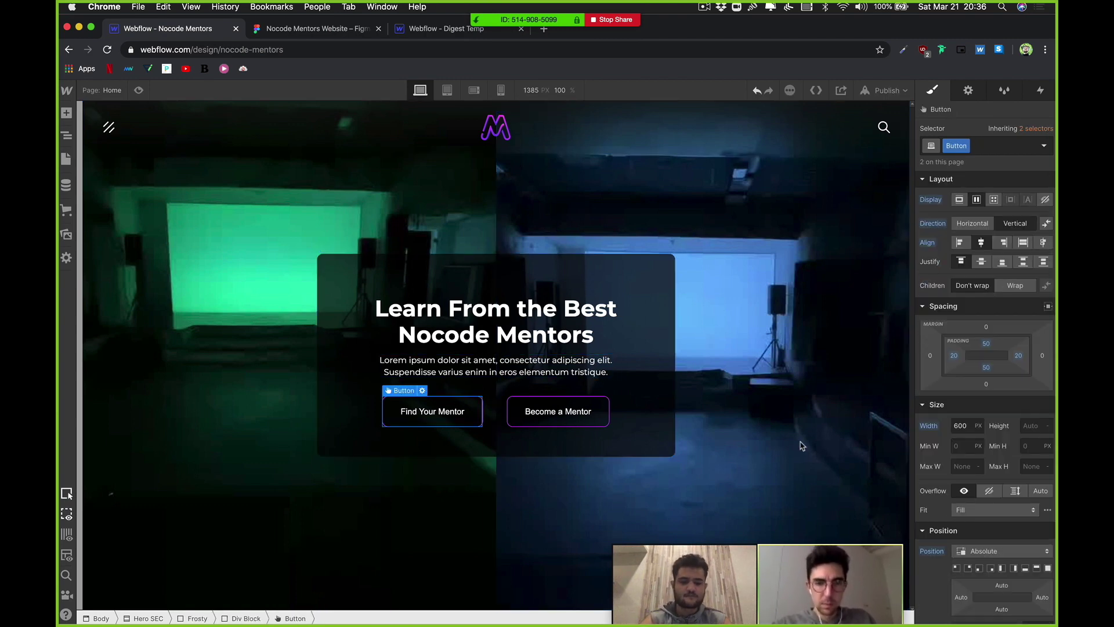
pyautogui.scroll(-5, 982, 499)
pyautogui.scroll(-3, 982, 499)
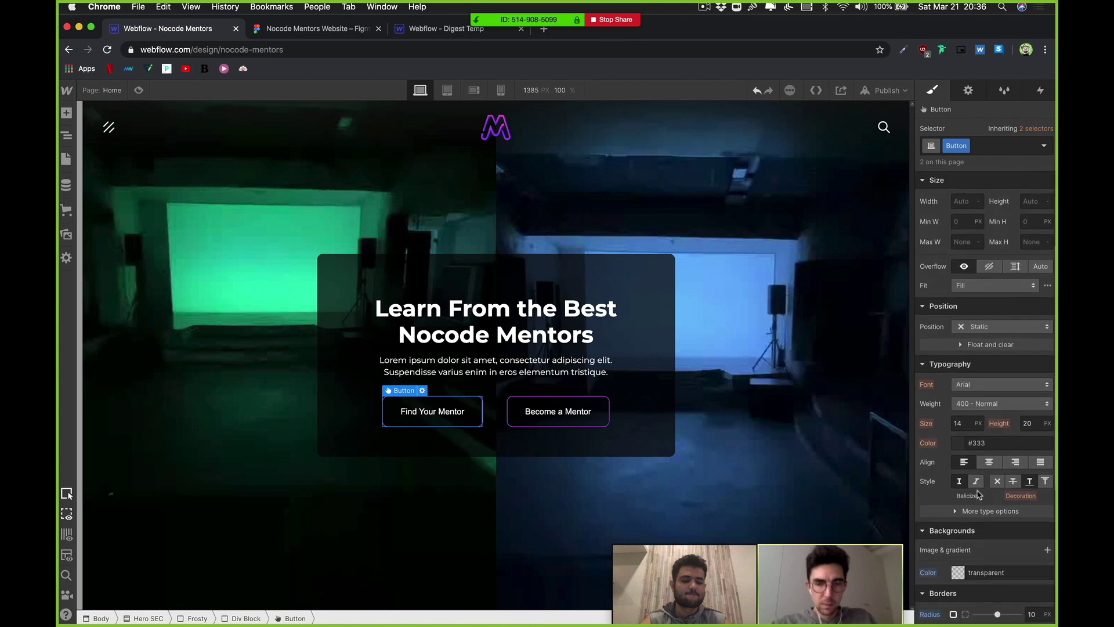
pyautogui.click(982, 347)
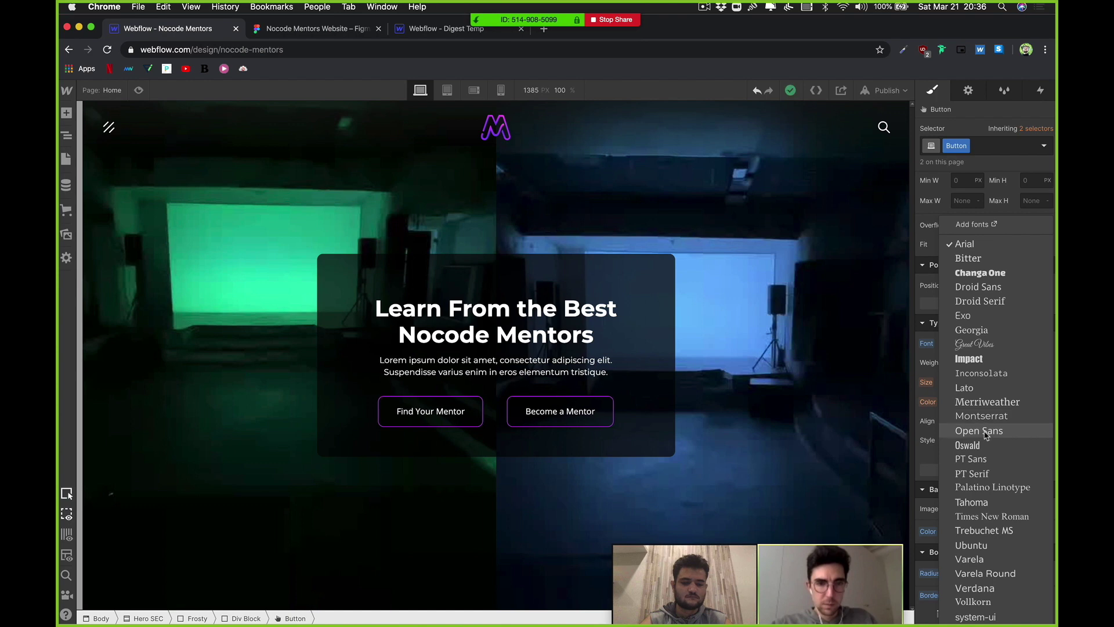
pyautogui.click(985, 417)
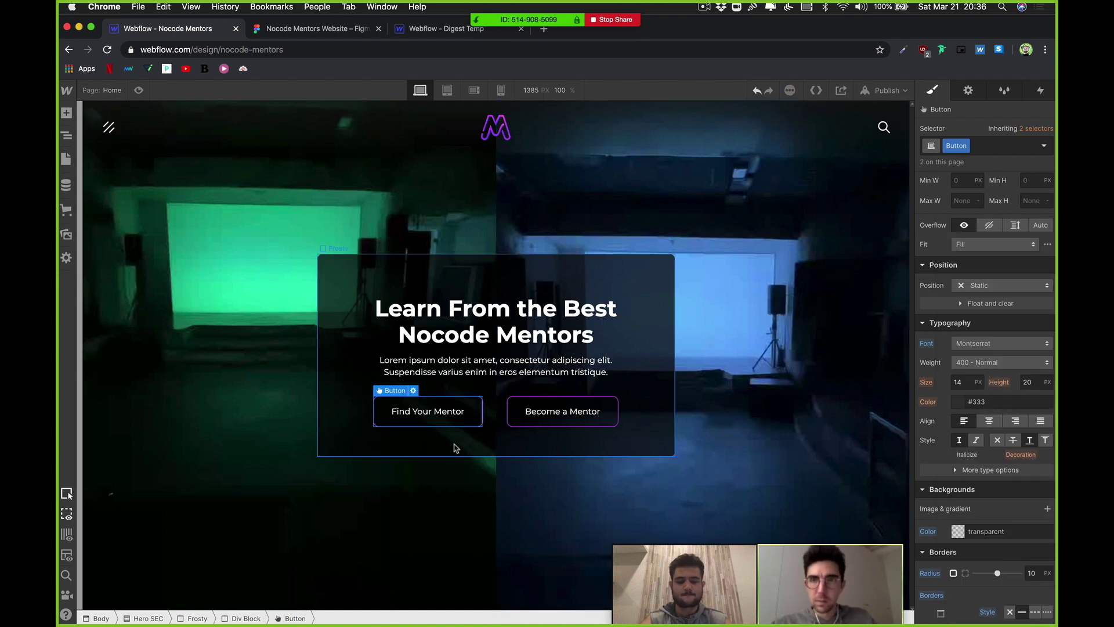
# Step: Change the button font weight to 600 - Semi Bold
pyautogui.click(980, 362)
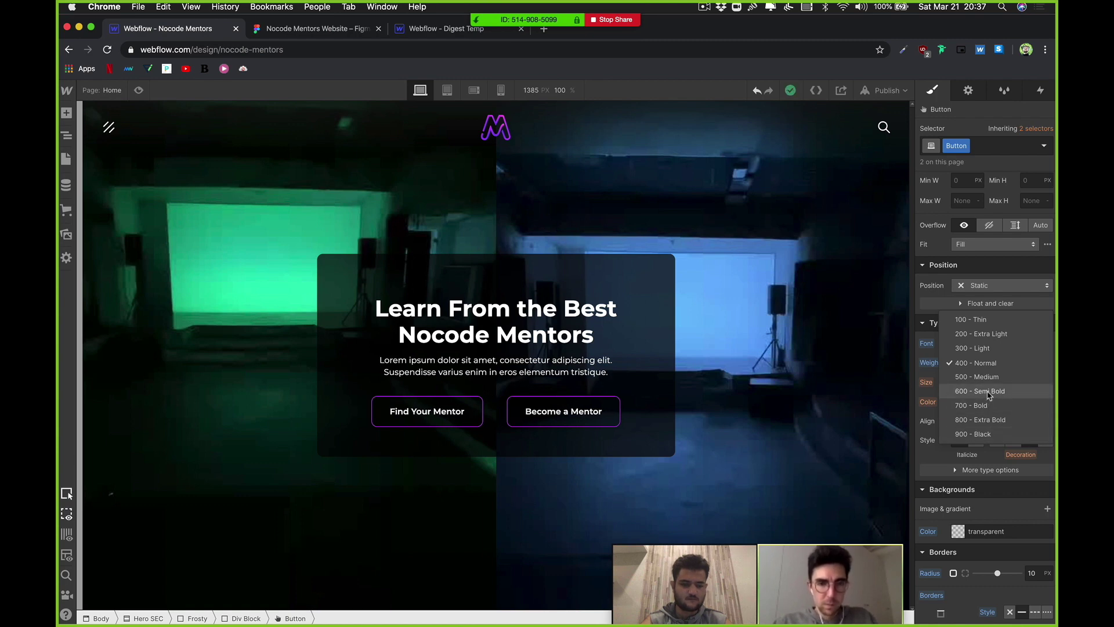
pyautogui.click(989, 392)
pyautogui.click(698, 296)
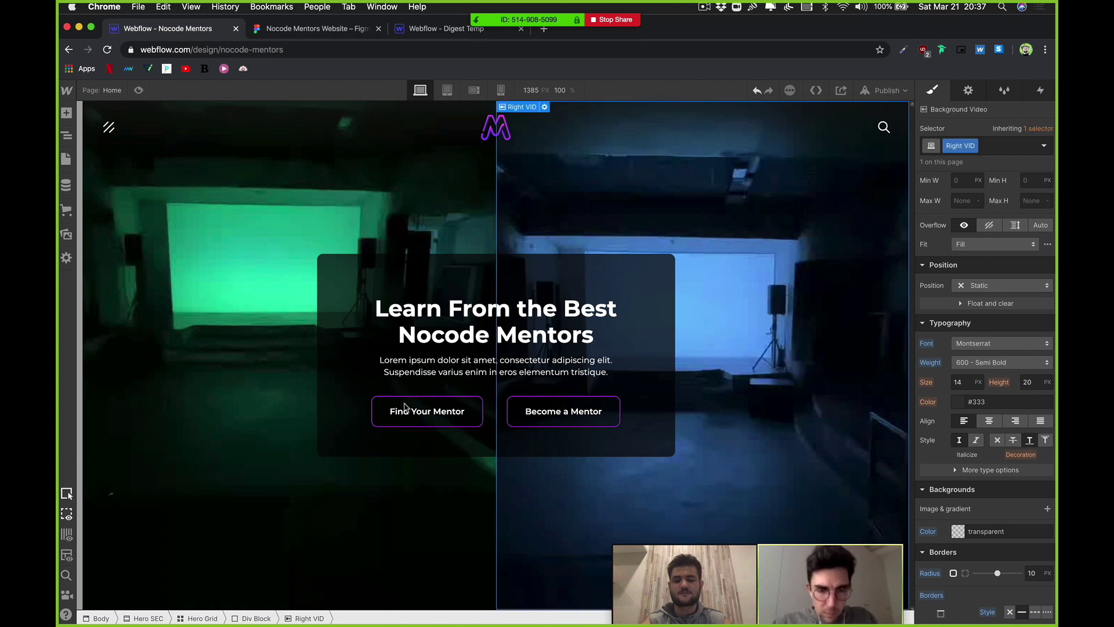
pyautogui.click(405, 407)
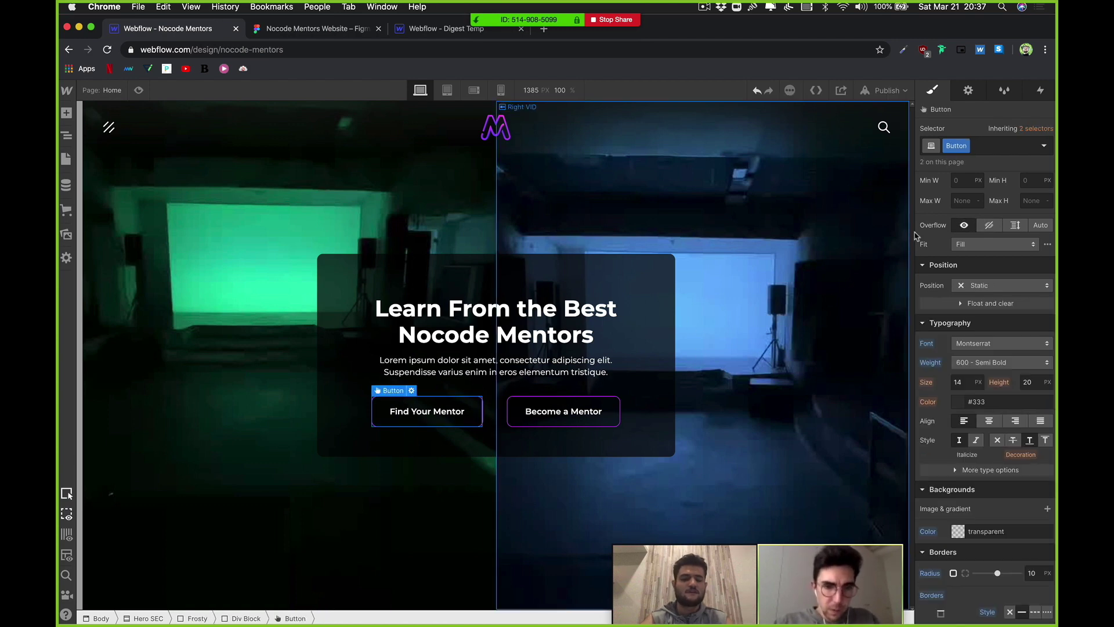
# Step: In the button's Hover state, add a Move transform of Y -5px
pyautogui.click(1044, 146)
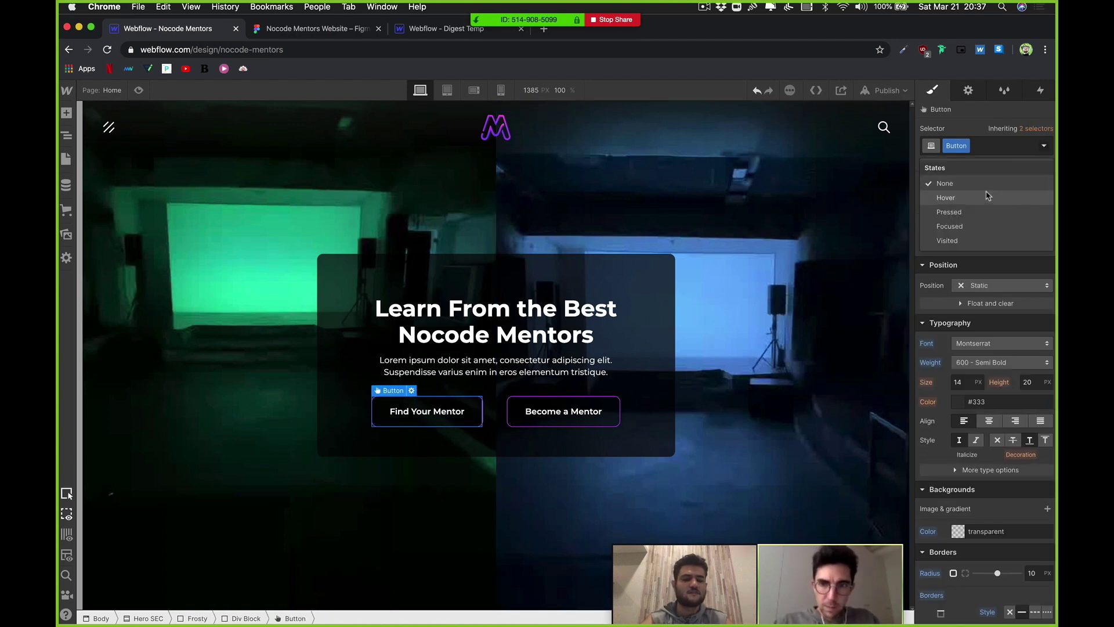
pyautogui.click(966, 198)
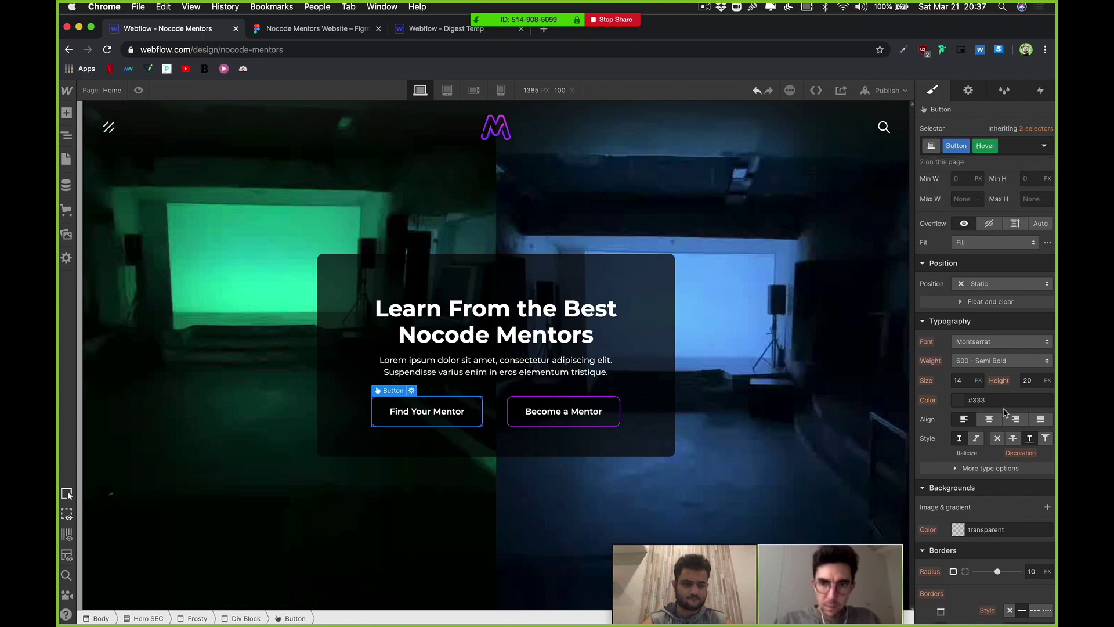
pyautogui.scroll(-4, 1005, 411)
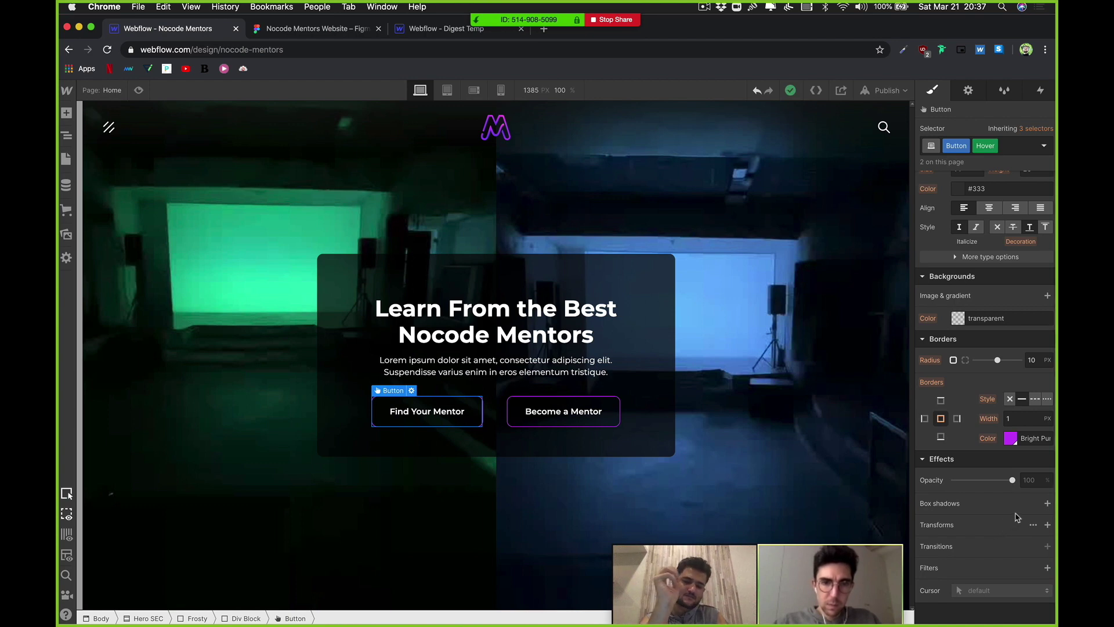
pyautogui.click(1047, 525)
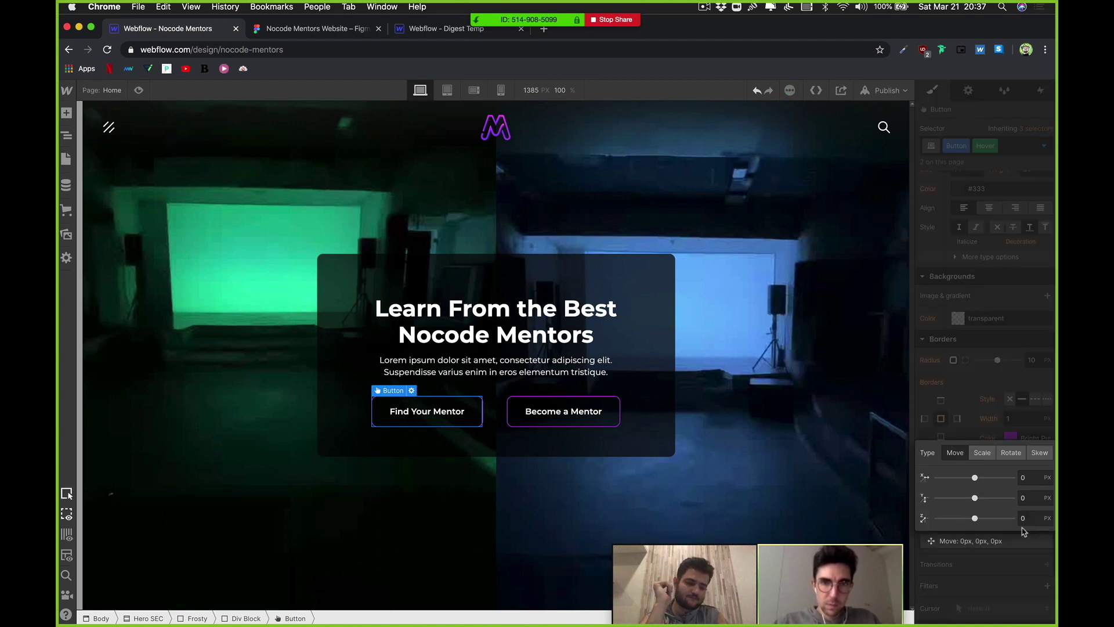
pyautogui.click(1037, 498)
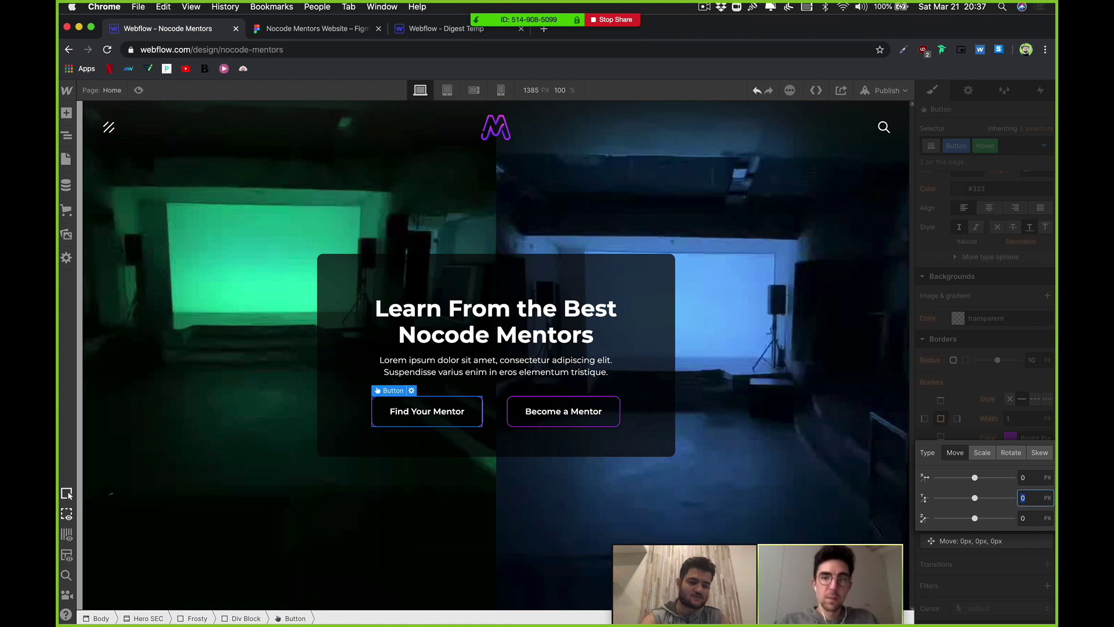
pyautogui.write('-10')
pyautogui.write('-5')
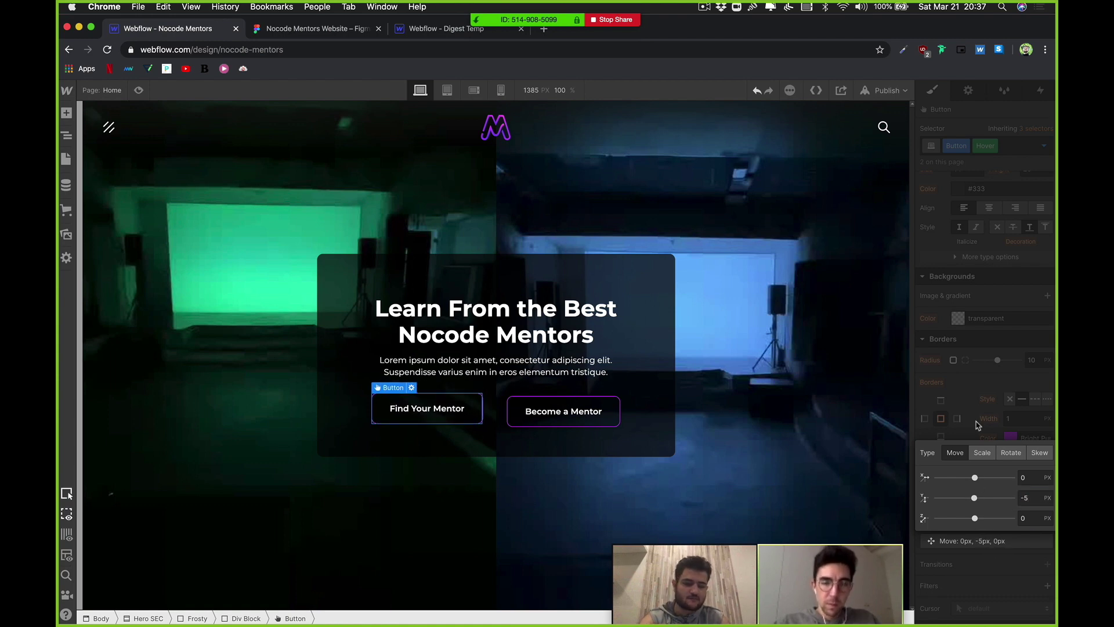
pyautogui.press('Return')
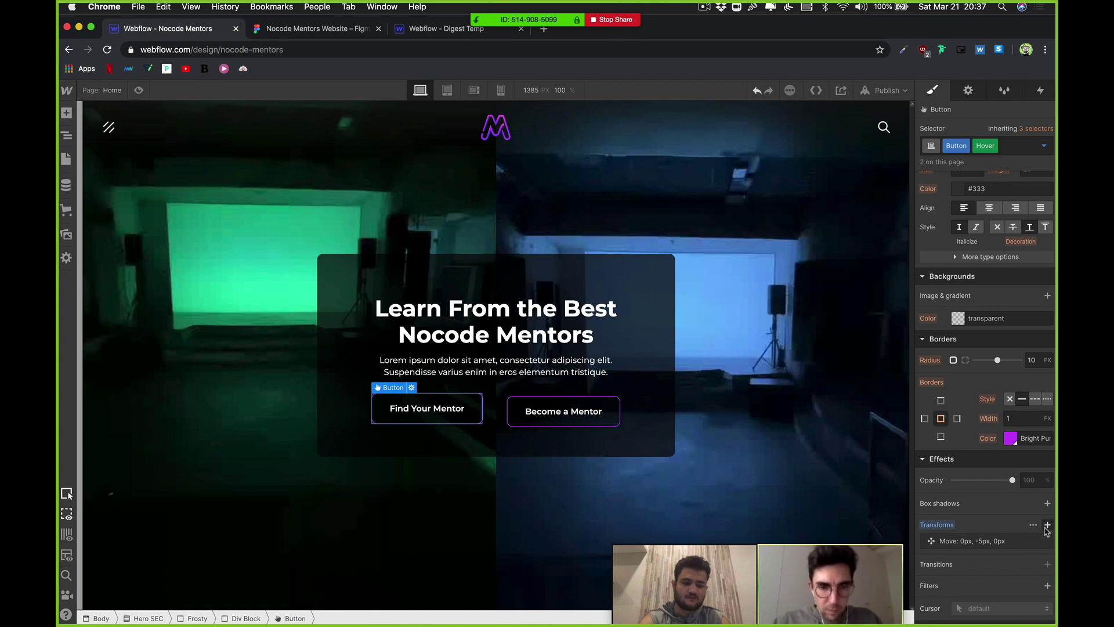
# Step: Add a second hover transform that scales the button to 1.02
pyautogui.click(1048, 526)
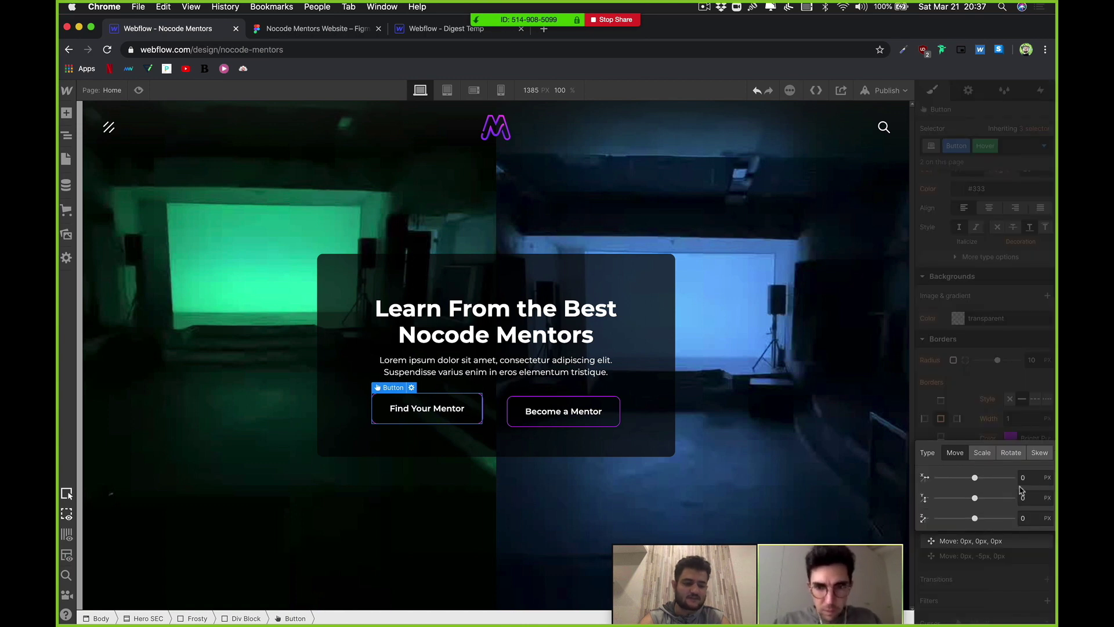
pyautogui.click(983, 452)
pyautogui.click(1026, 477)
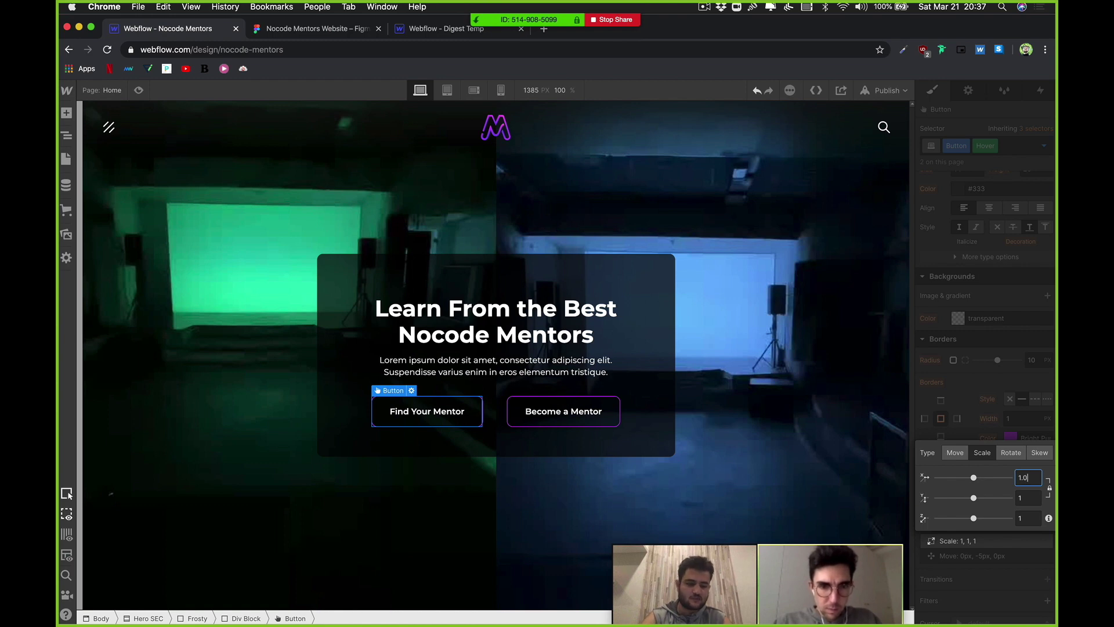
pyautogui.press('Return')
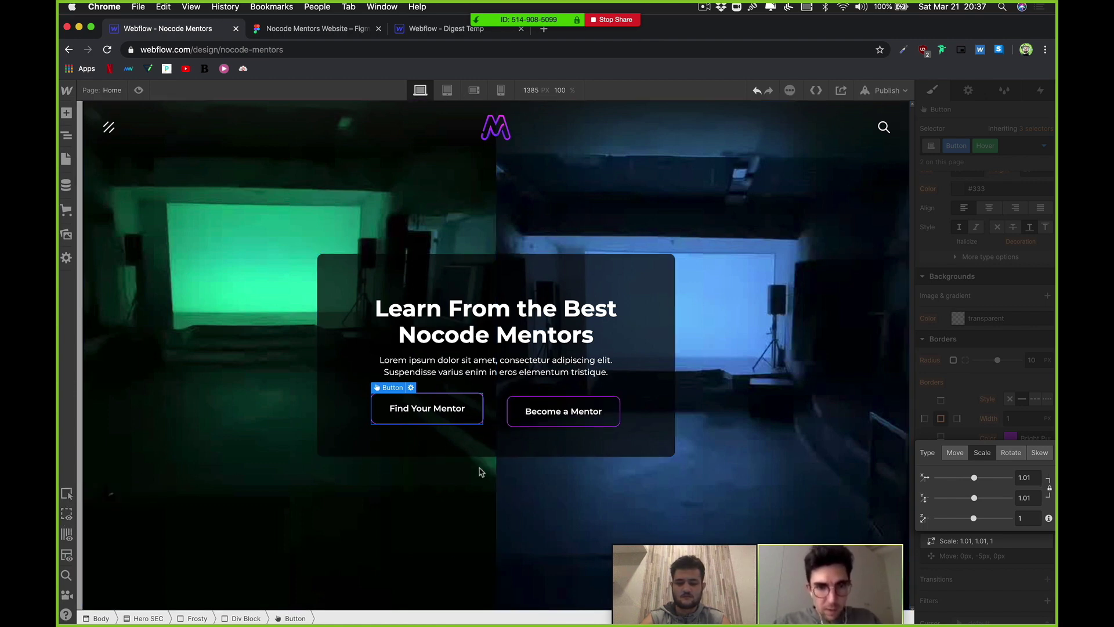
pyautogui.click(1037, 478)
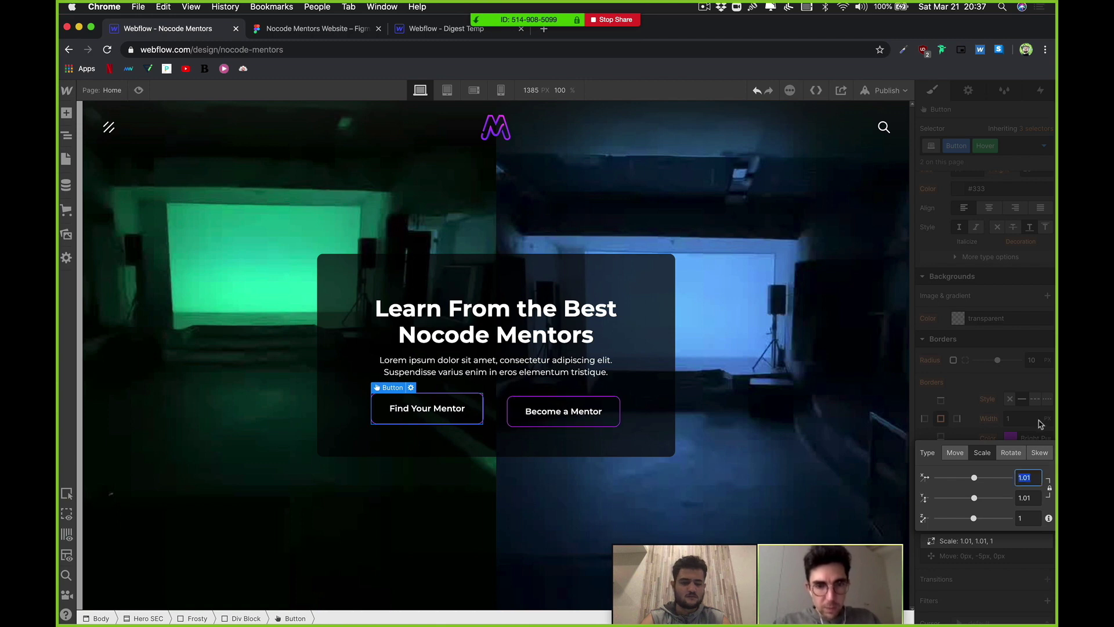
pyautogui.press('Return')
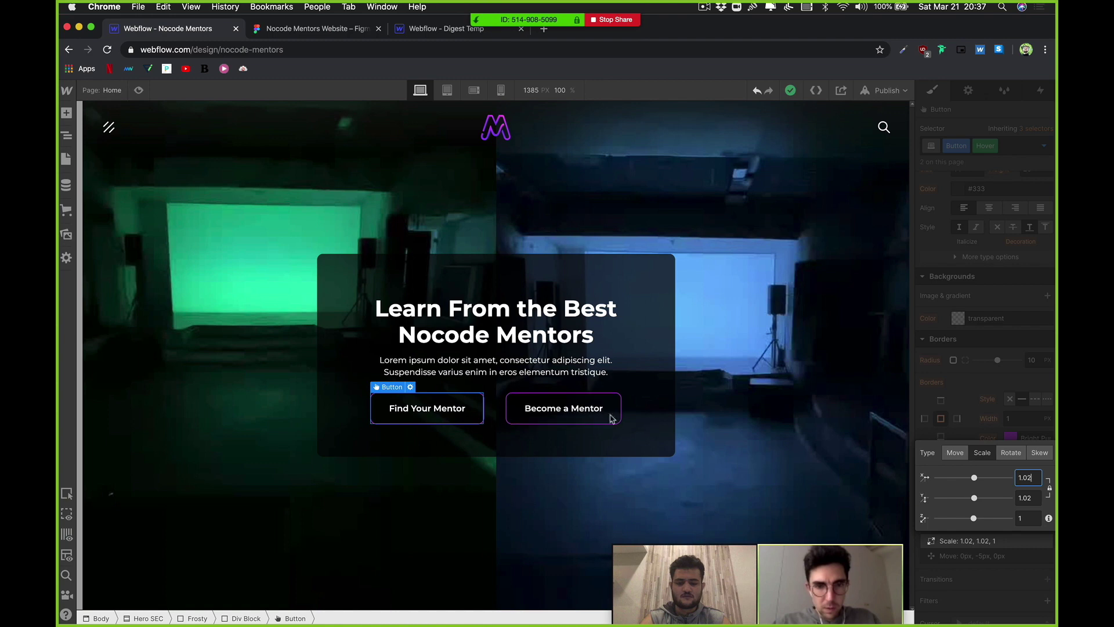
# Step: Give the hover state a linear gradient background at about 216° with a Bright Purple first stop
pyautogui.click(980, 355)
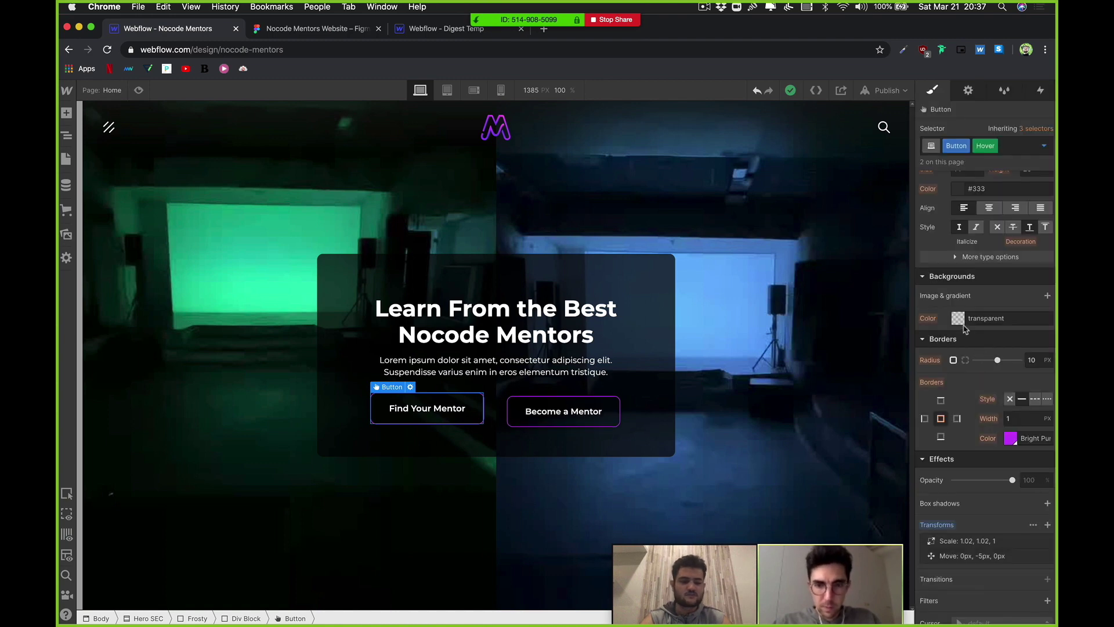
pyautogui.click(1048, 297)
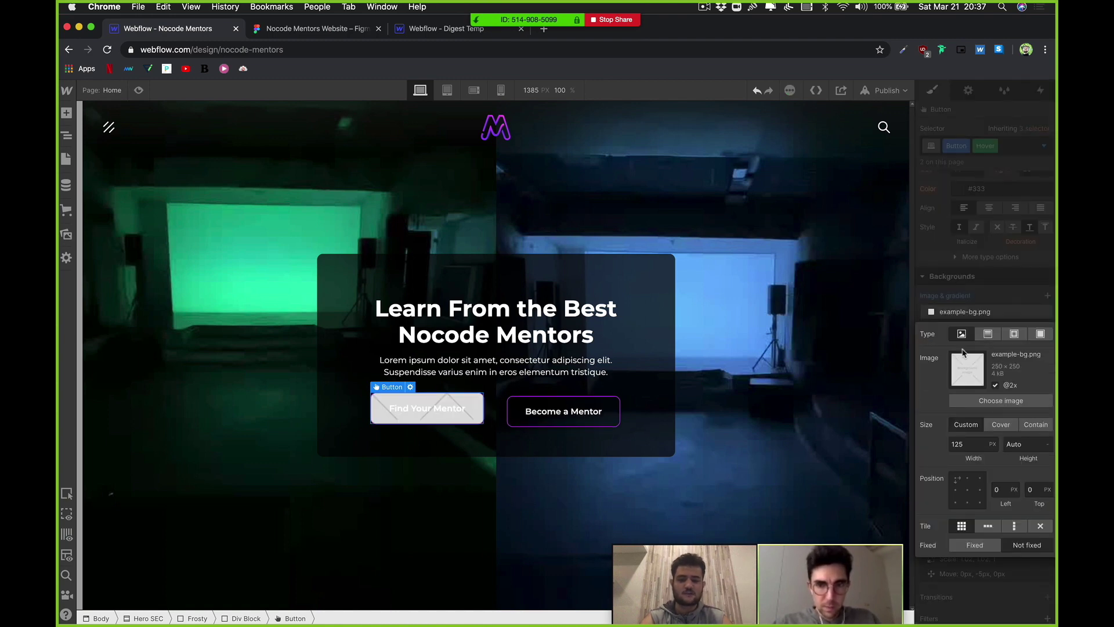
pyautogui.click(990, 334)
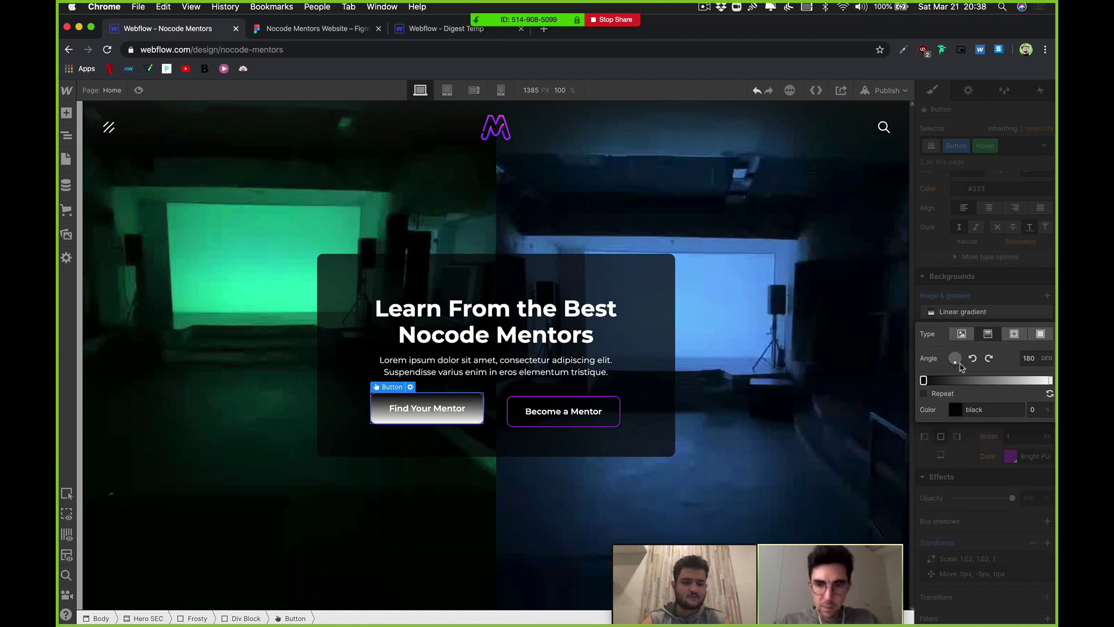
pyautogui.moveTo(955, 365); pyautogui.dragTo(953, 368)
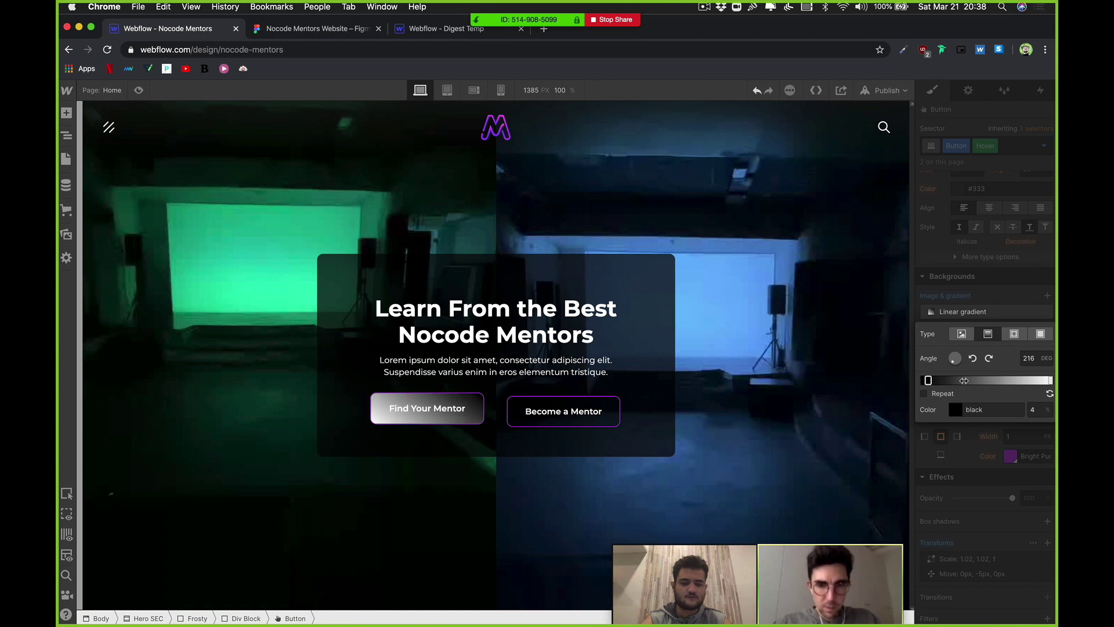
pyautogui.moveTo(964, 381); pyautogui.dragTo(972, 380)
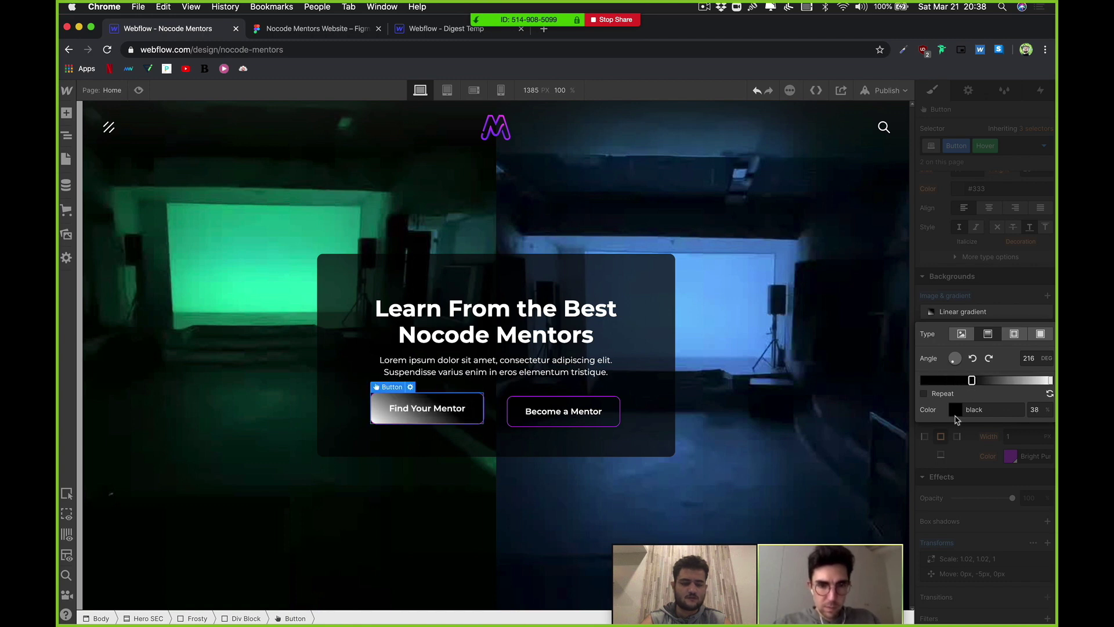
pyautogui.click(955, 410)
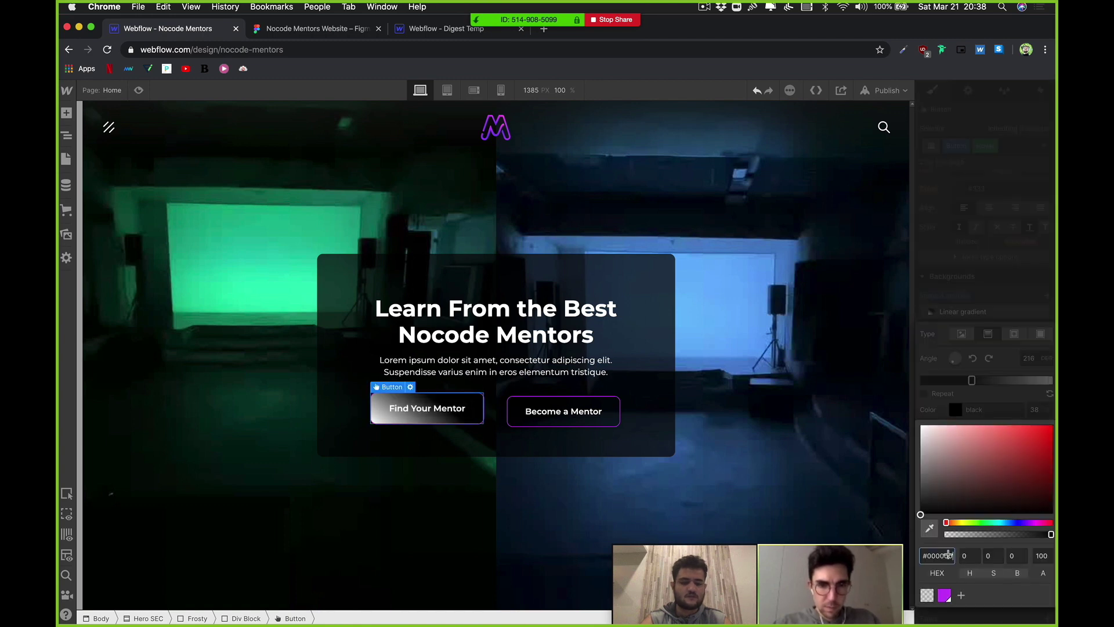
pyautogui.click(944, 595)
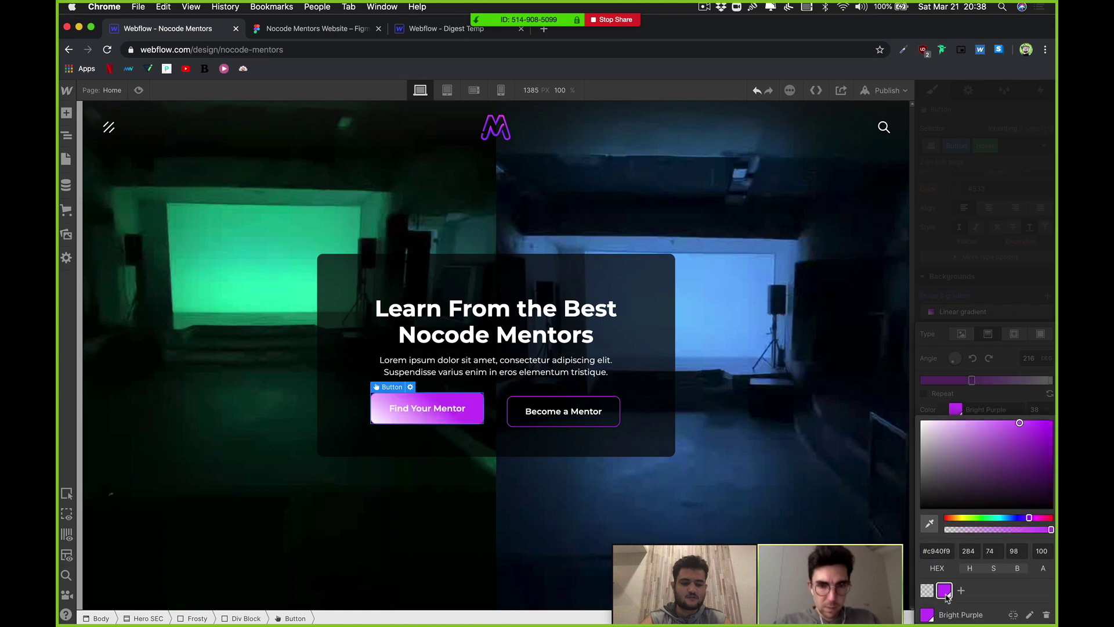
pyautogui.click(1051, 382)
# Step: Set the right gradient stop to the logo's #7D38F7 purple and reposition both stops
pyautogui.click(1052, 382)
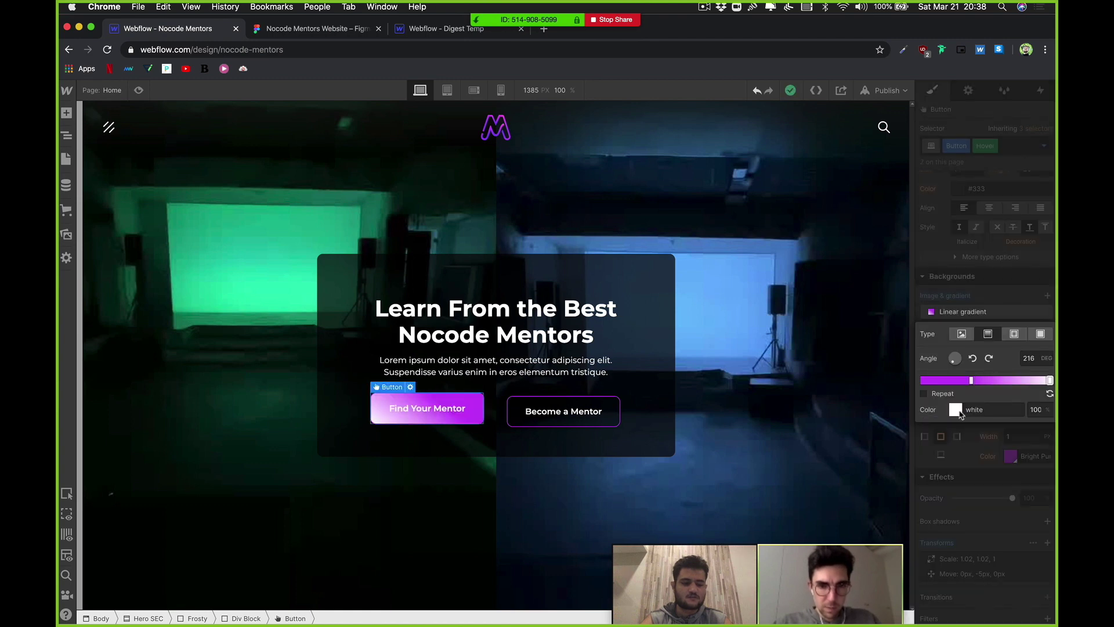
pyautogui.click(955, 410)
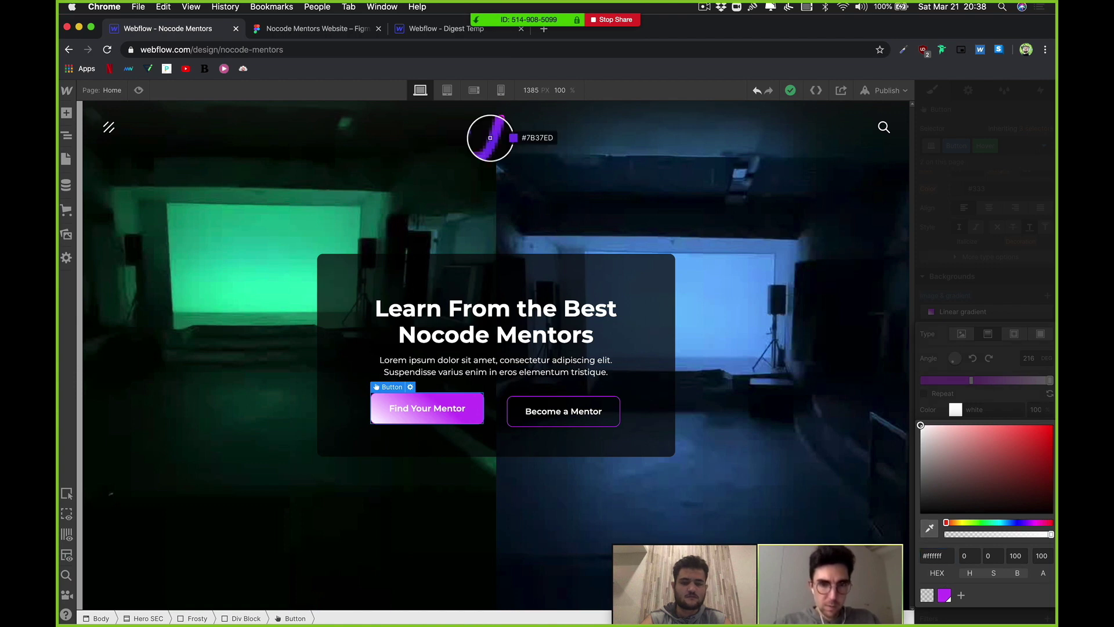
pyautogui.click(490, 140)
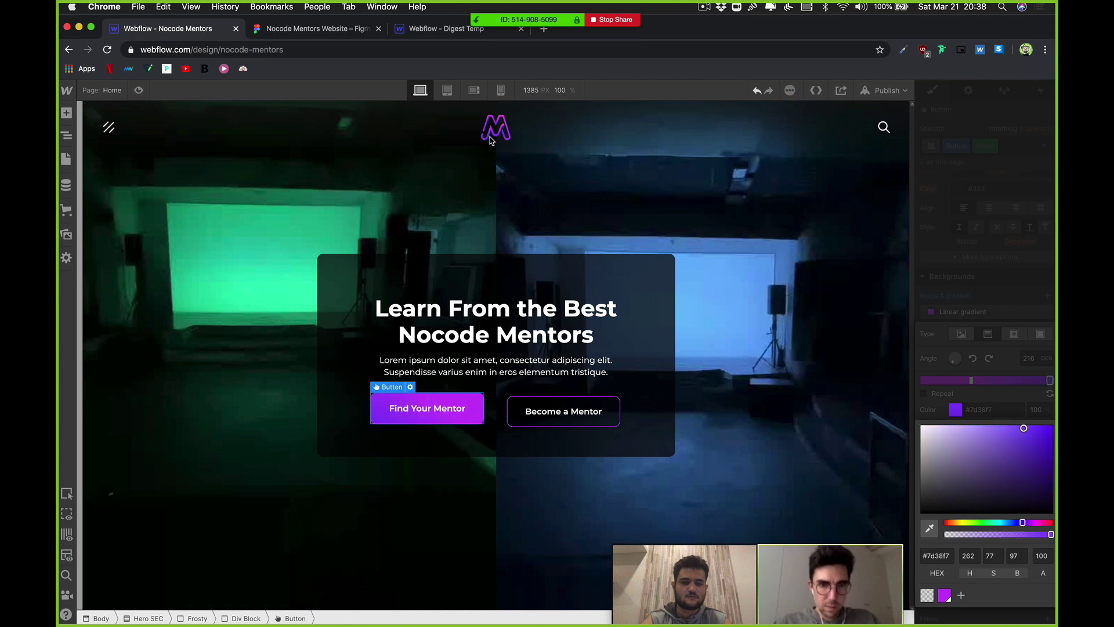
pyautogui.click(985, 383)
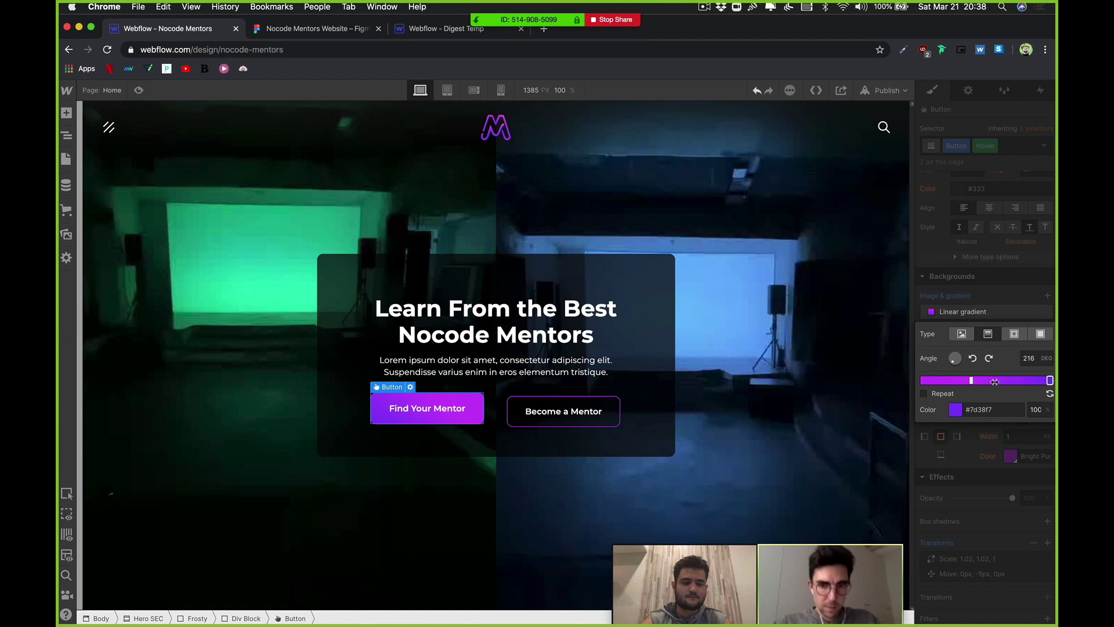
pyautogui.moveTo(995, 381); pyautogui.dragTo(1050, 381)
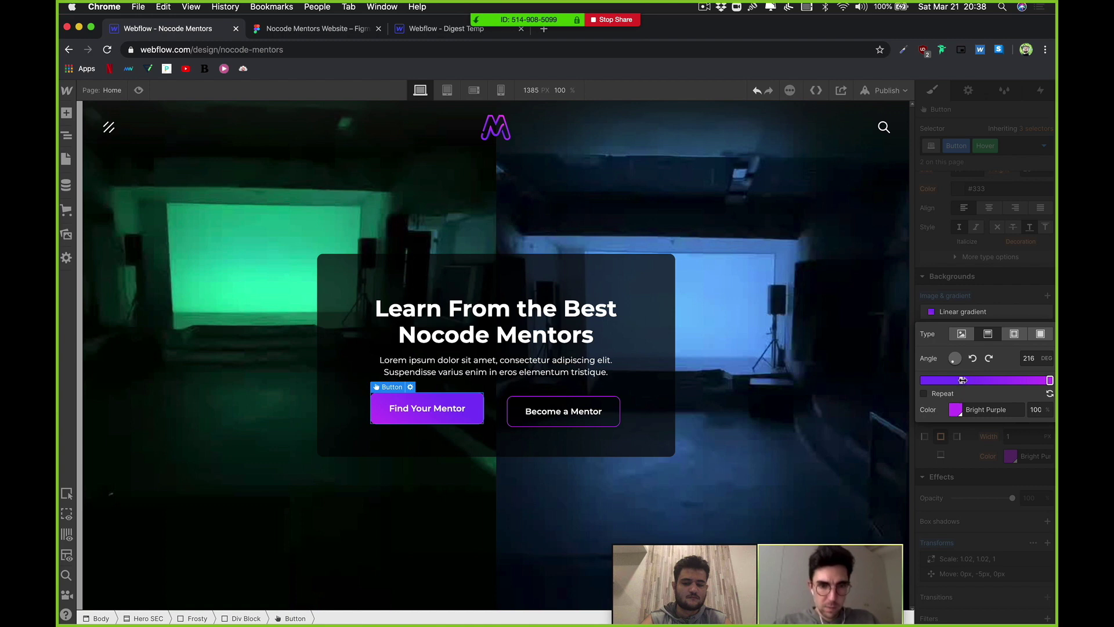
pyautogui.click(963, 380)
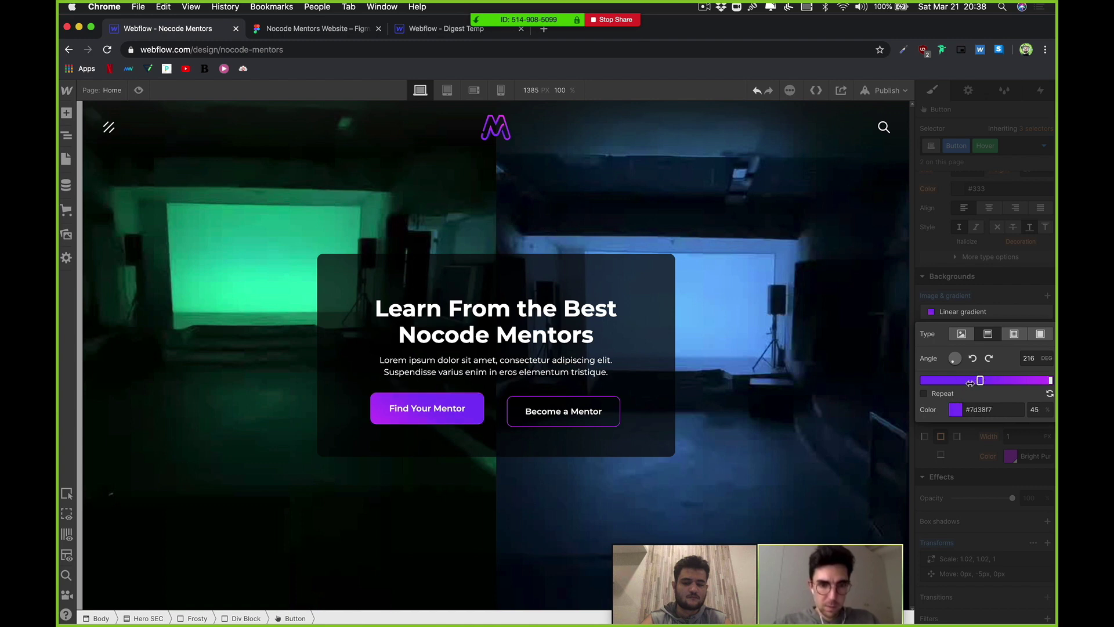
pyautogui.moveTo(970, 383); pyautogui.dragTo(898, 384)
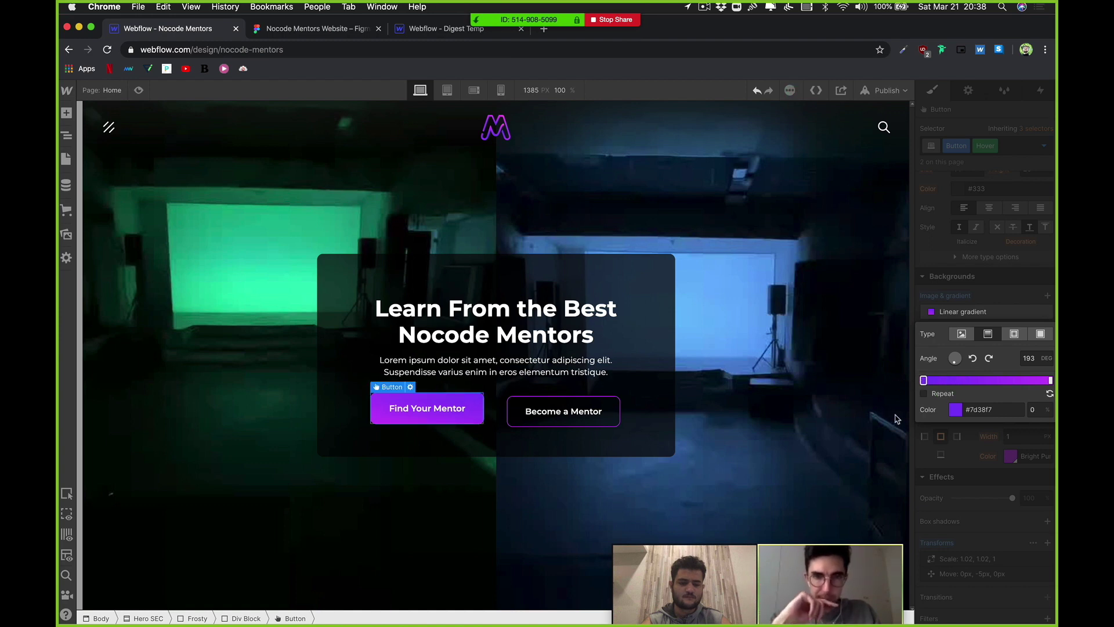
# Step: Rotate the hover gradient to about 225°, then select the Become a Mentor button
pyautogui.moveTo(953, 361); pyautogui.dragTo(950, 364)
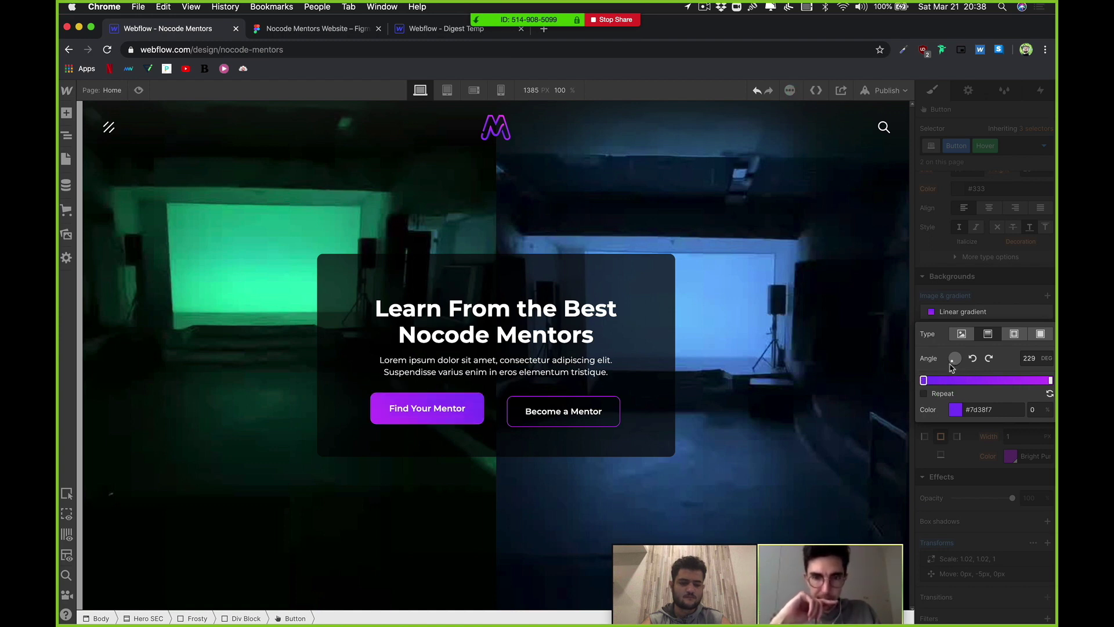
pyautogui.click(977, 471)
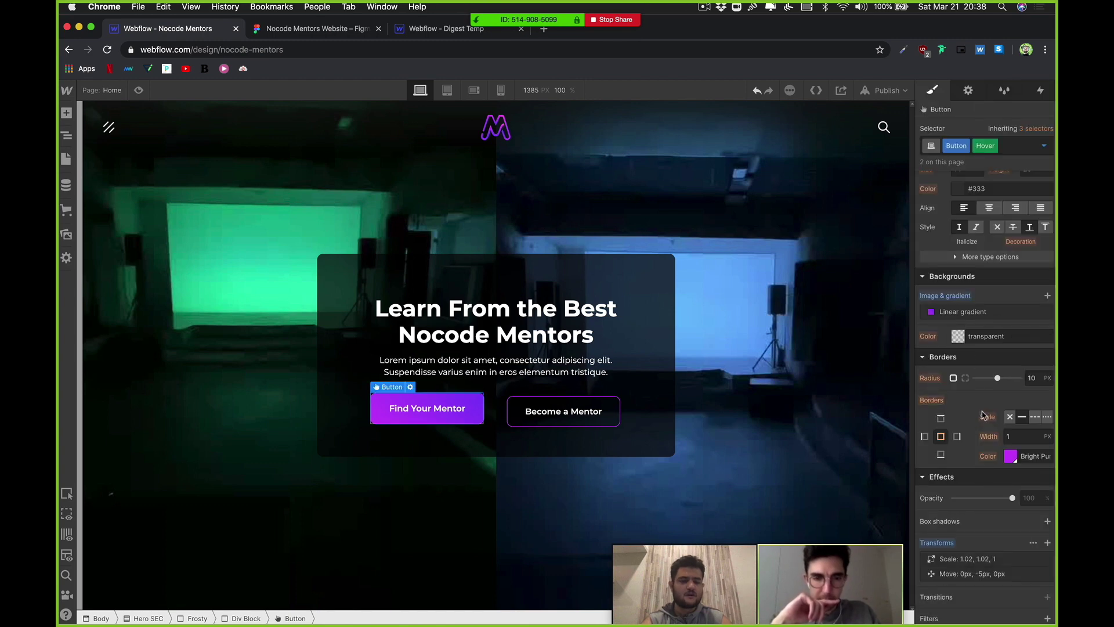
pyautogui.scroll(10, 965, 353)
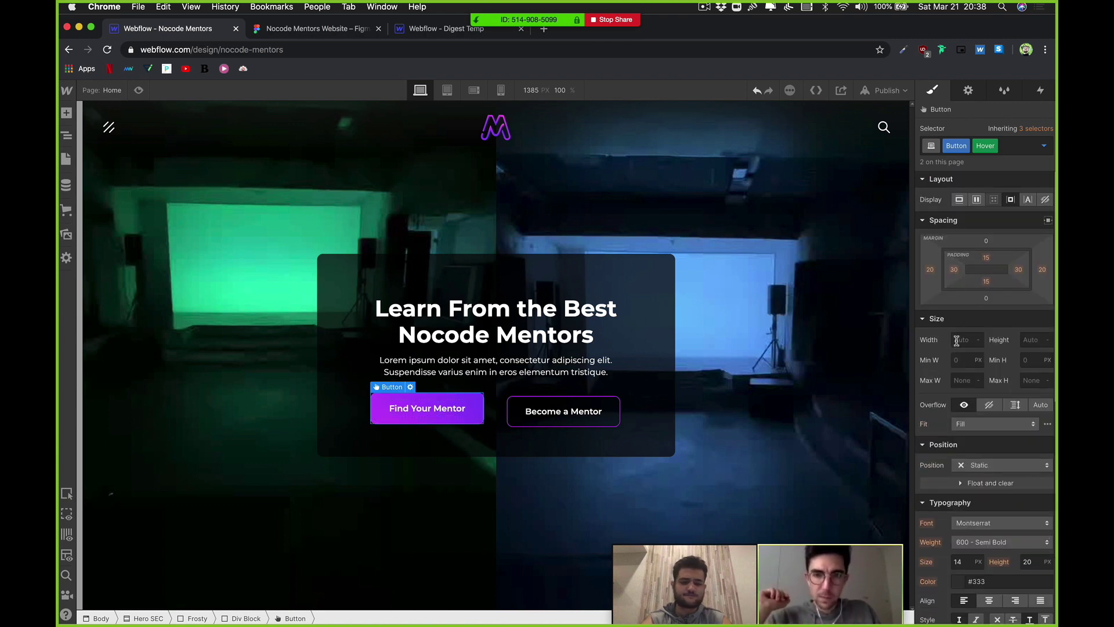
pyautogui.scroll(-7, 986, 424)
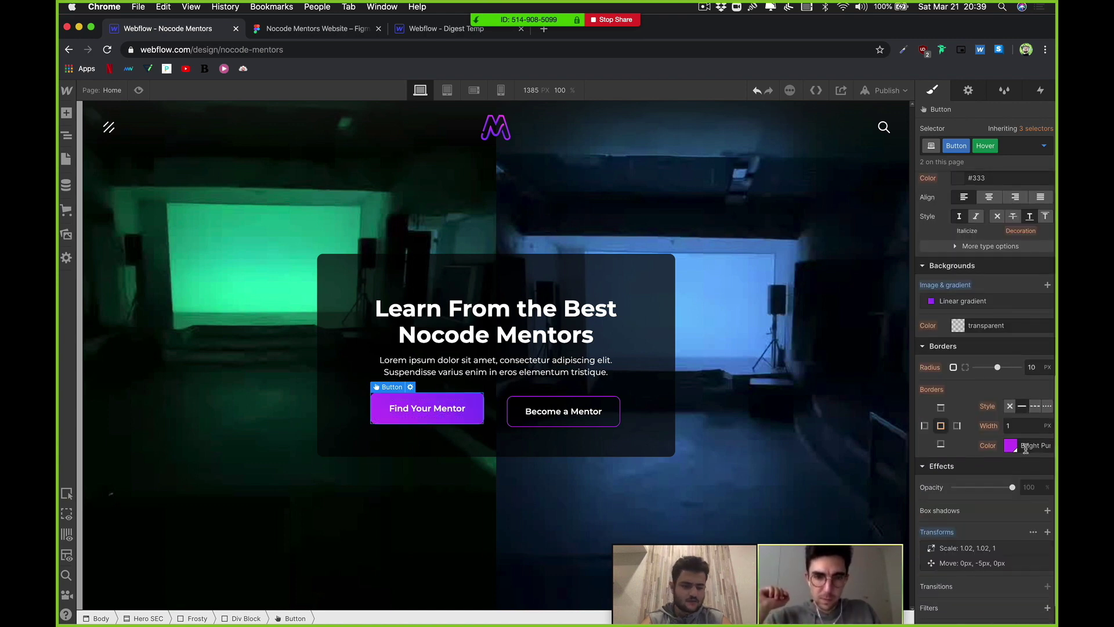
pyautogui.scroll(7, 1023, 420)
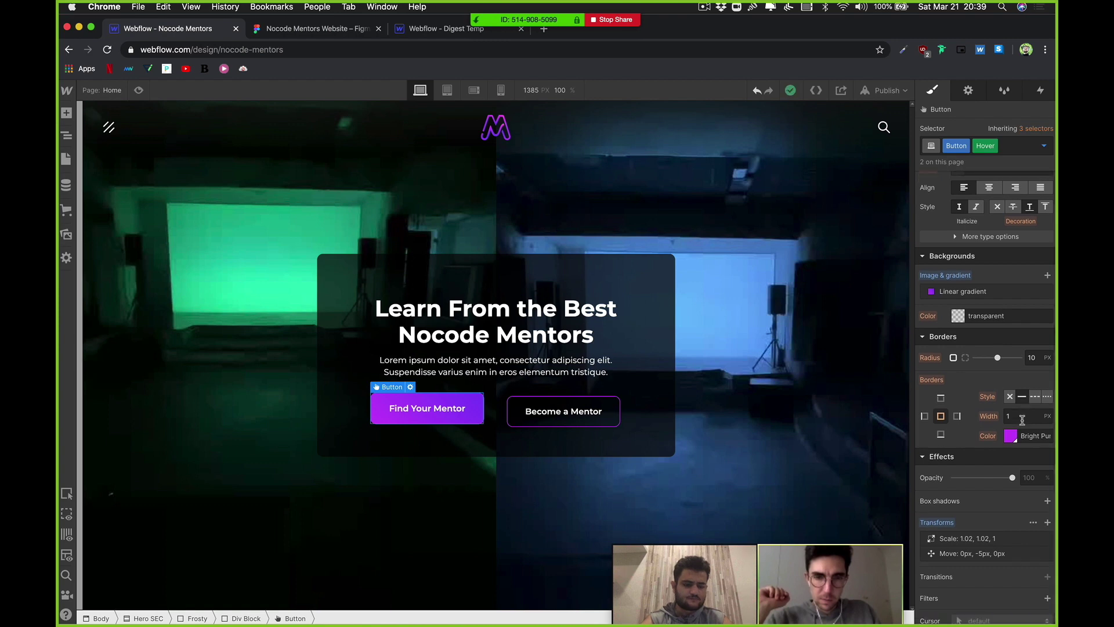
pyautogui.scroll(-2, 1010, 441)
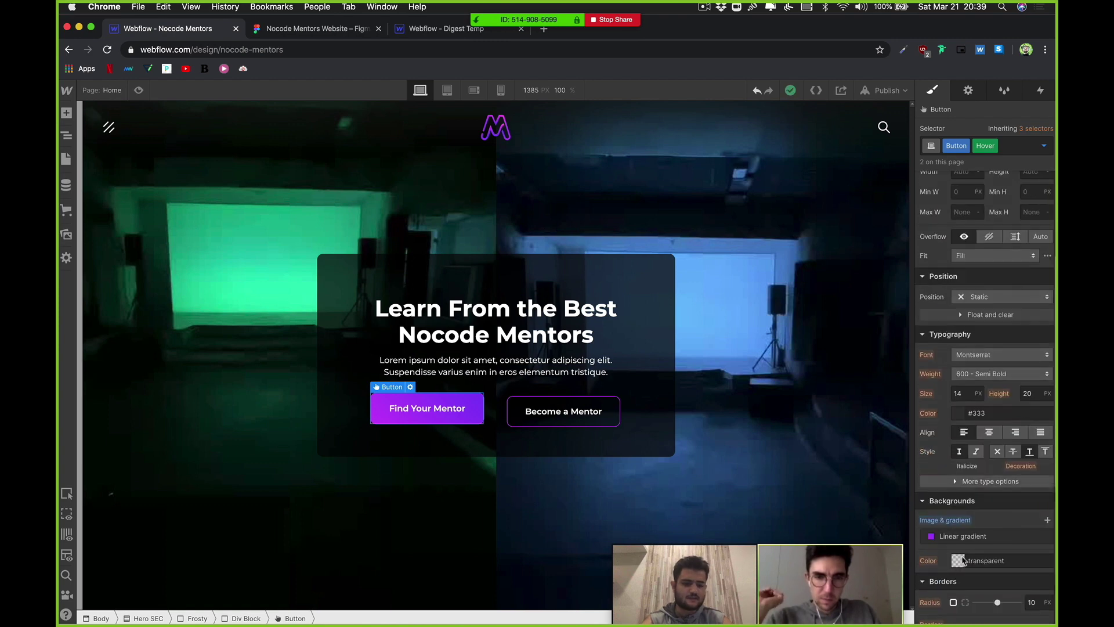
pyautogui.click(965, 536)
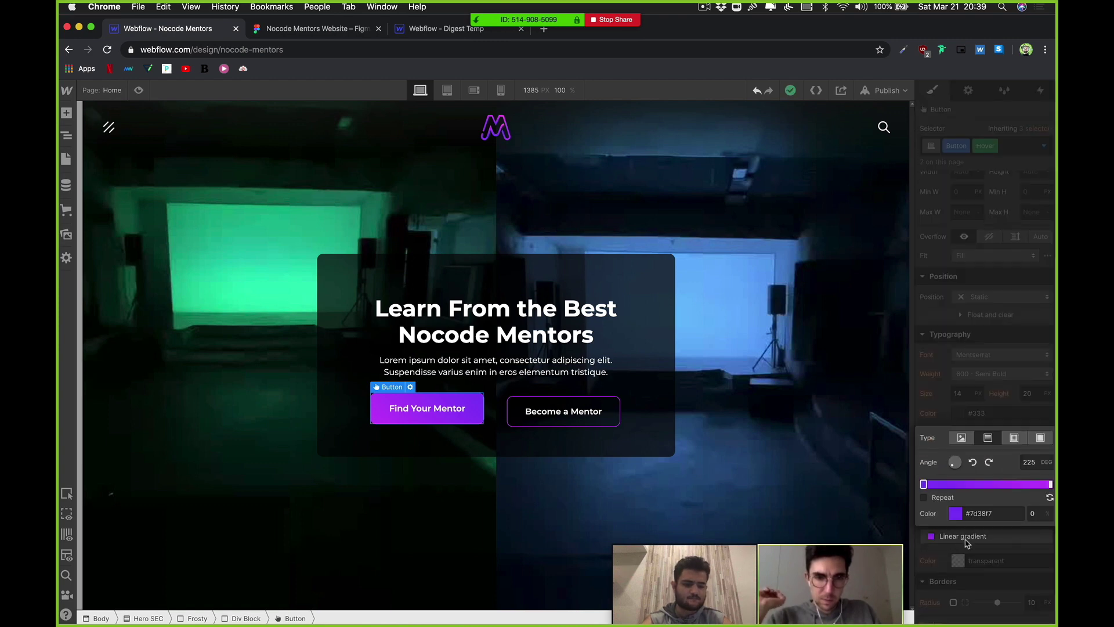
pyautogui.click(966, 536)
pyautogui.scroll(4, 972, 505)
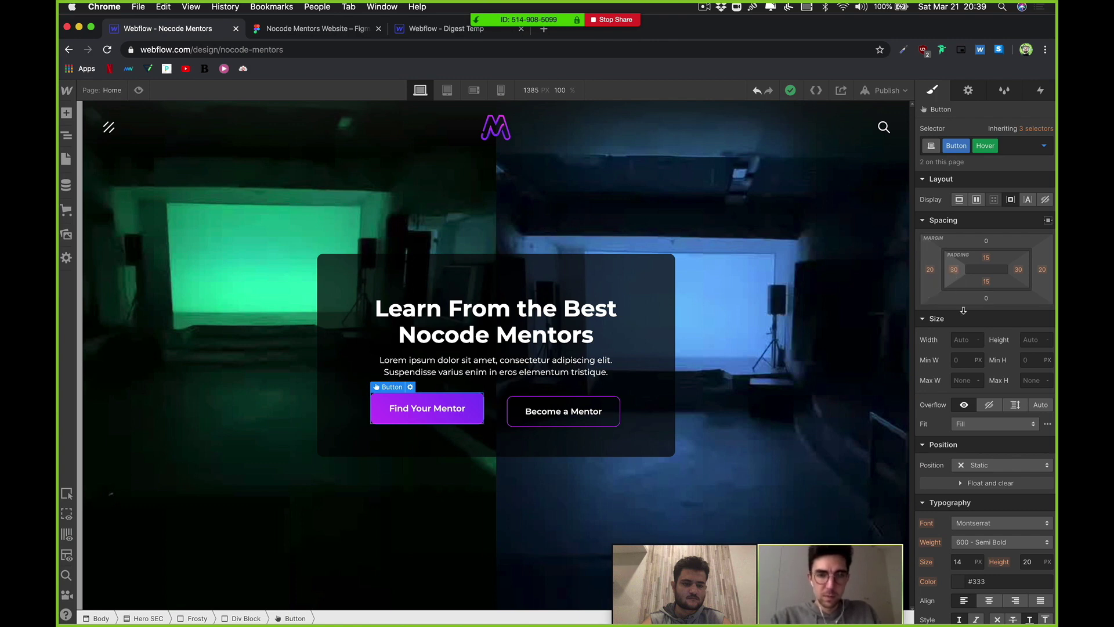
pyautogui.scroll(-15, 976, 490)
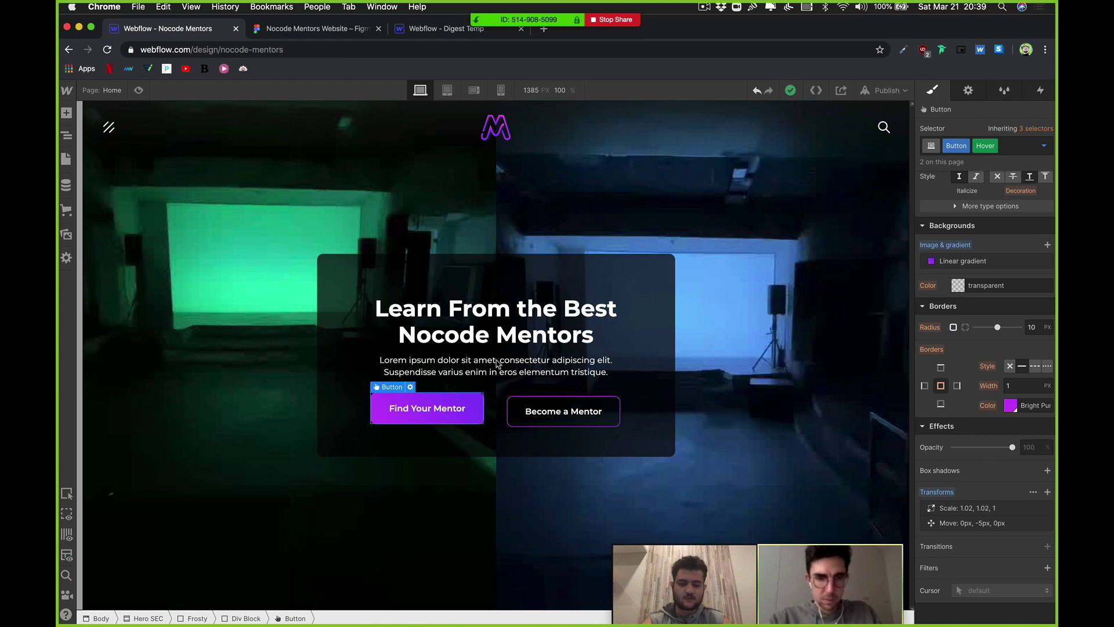
pyautogui.click(537, 396)
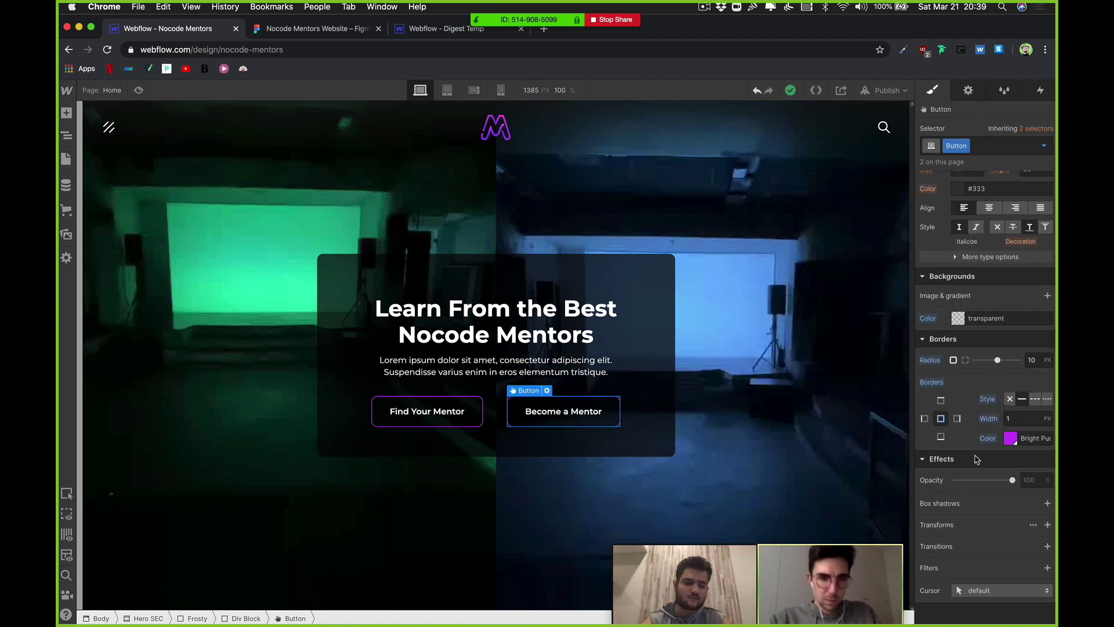
# Step: Add a 200 ms Transform transition to the button
pyautogui.click(1048, 547)
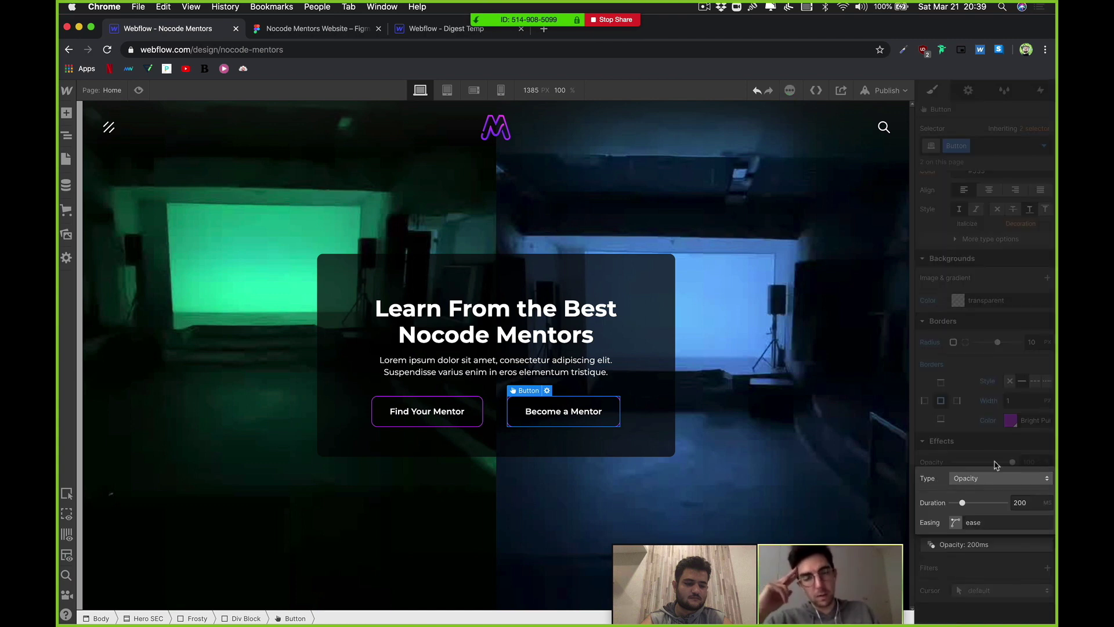
pyautogui.click(991, 479)
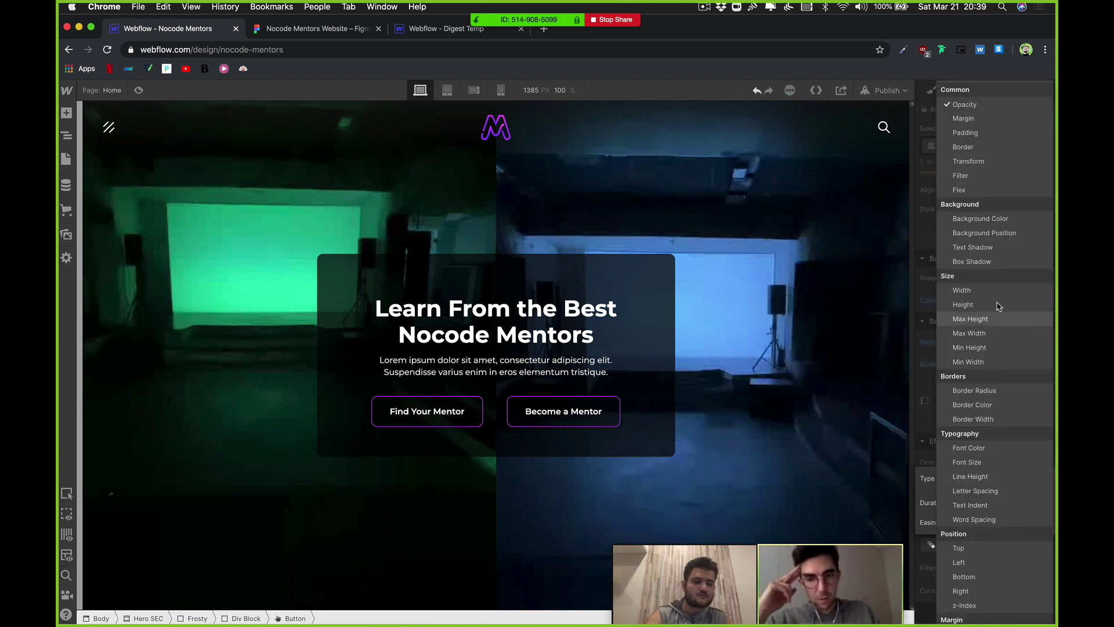
pyautogui.click(986, 161)
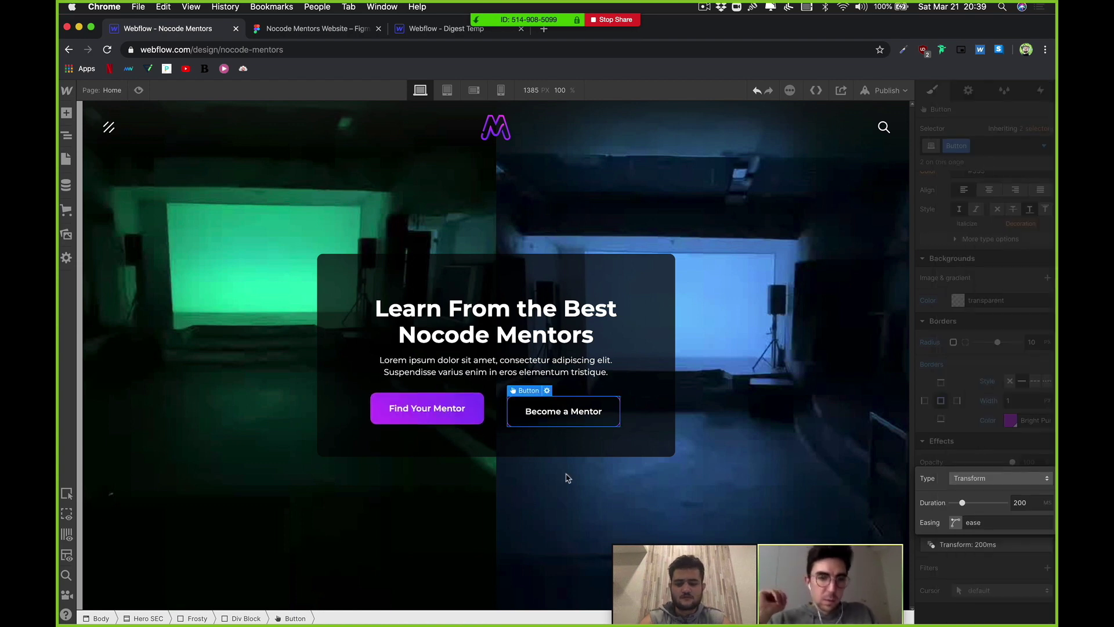
pyautogui.click(1004, 447)
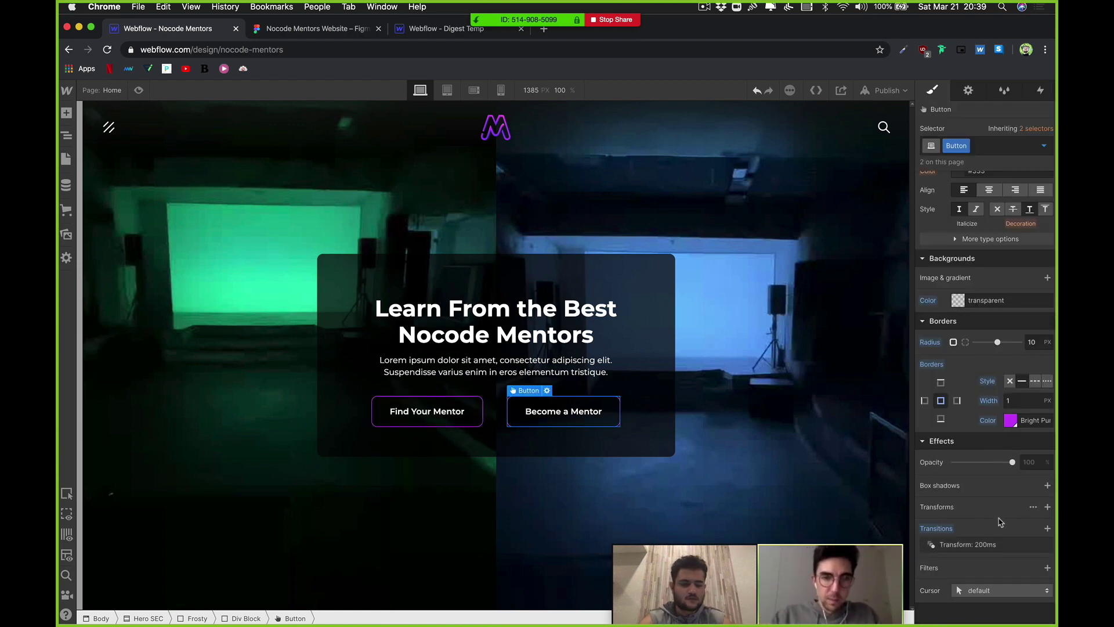
# Step: Try adding a Background Color transition, then remove it
pyautogui.click(1049, 528)
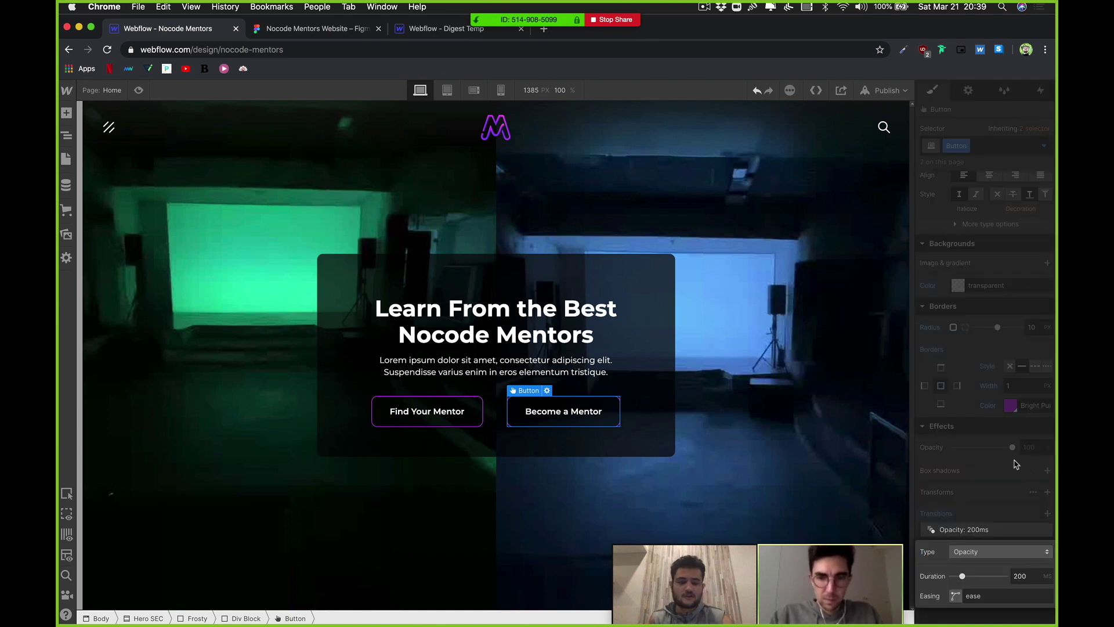
pyautogui.click(982, 551)
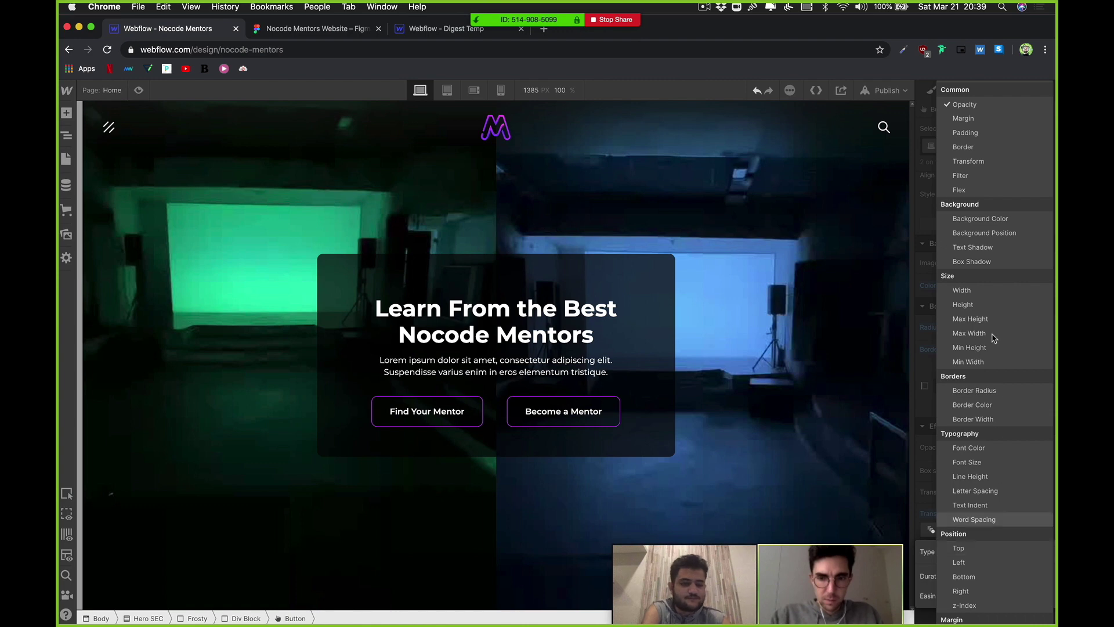
pyautogui.click(992, 220)
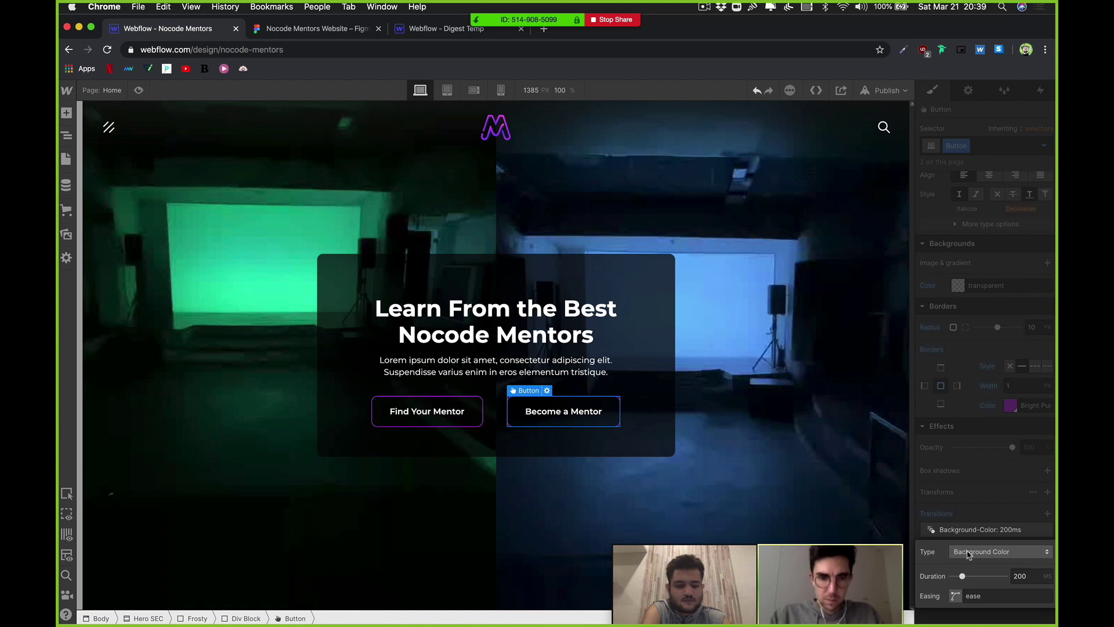
pyautogui.click(1039, 537)
pyautogui.click(1046, 530)
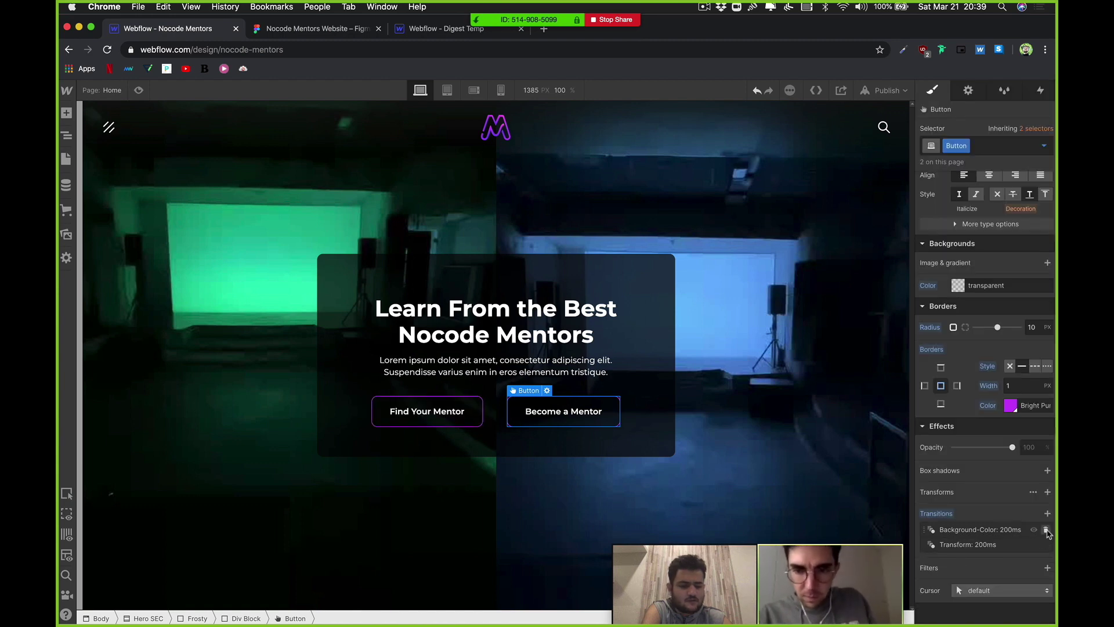
# Step: Add a Background Color transition again at 525 ms, then delete it
pyautogui.click(1046, 530)
pyautogui.click(1048, 513)
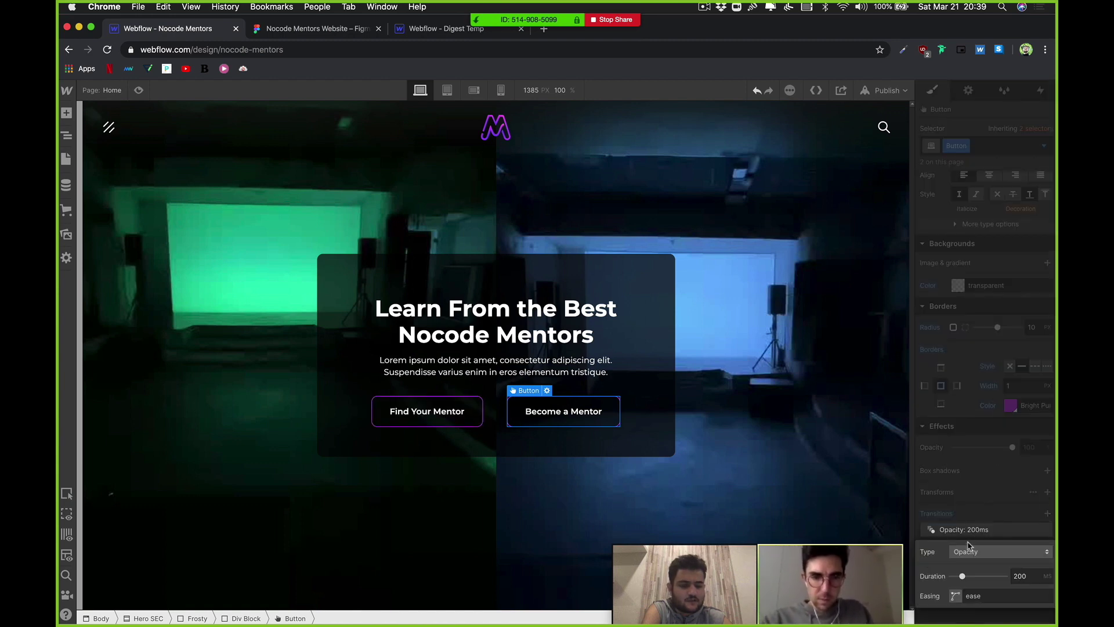
pyautogui.click(987, 551)
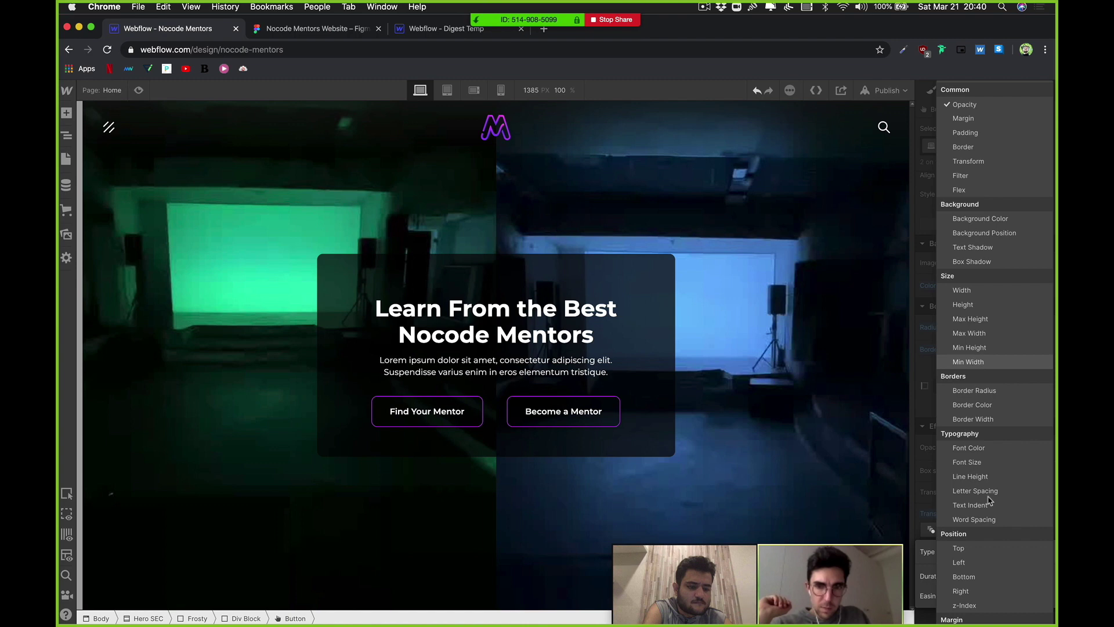
pyautogui.scroll(-5, 990, 500)
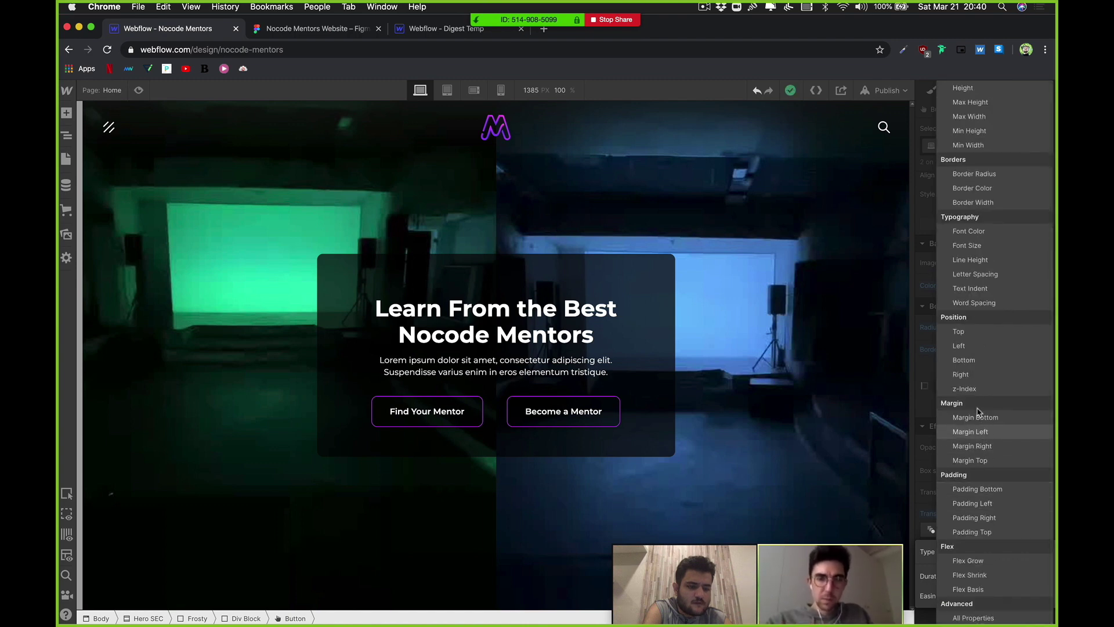
pyautogui.scroll(1, 980, 307)
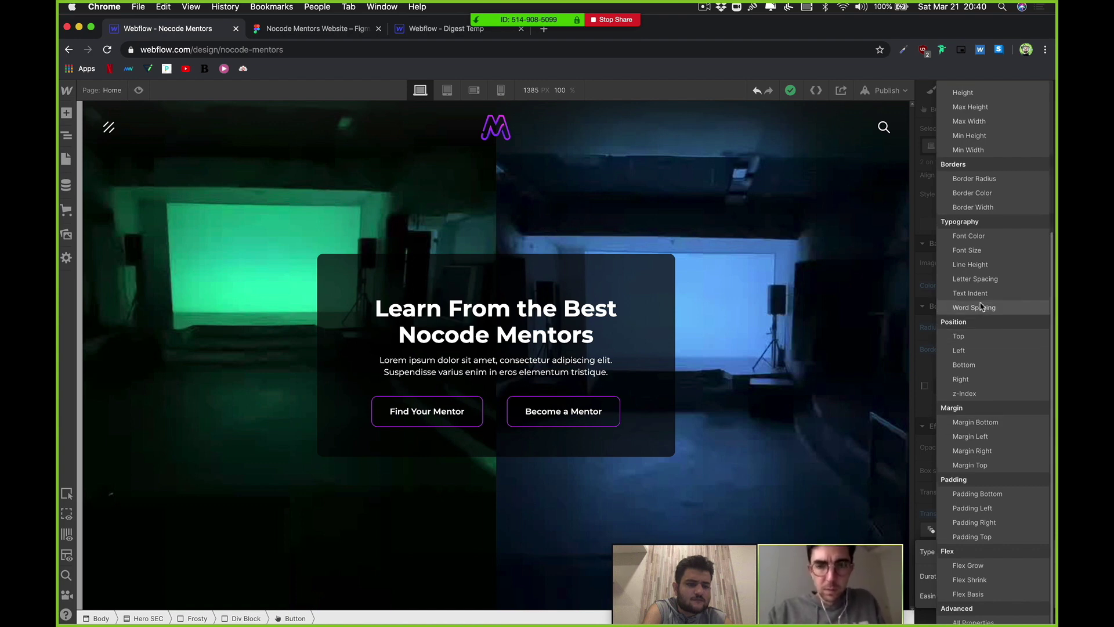
pyautogui.scroll(3, 981, 306)
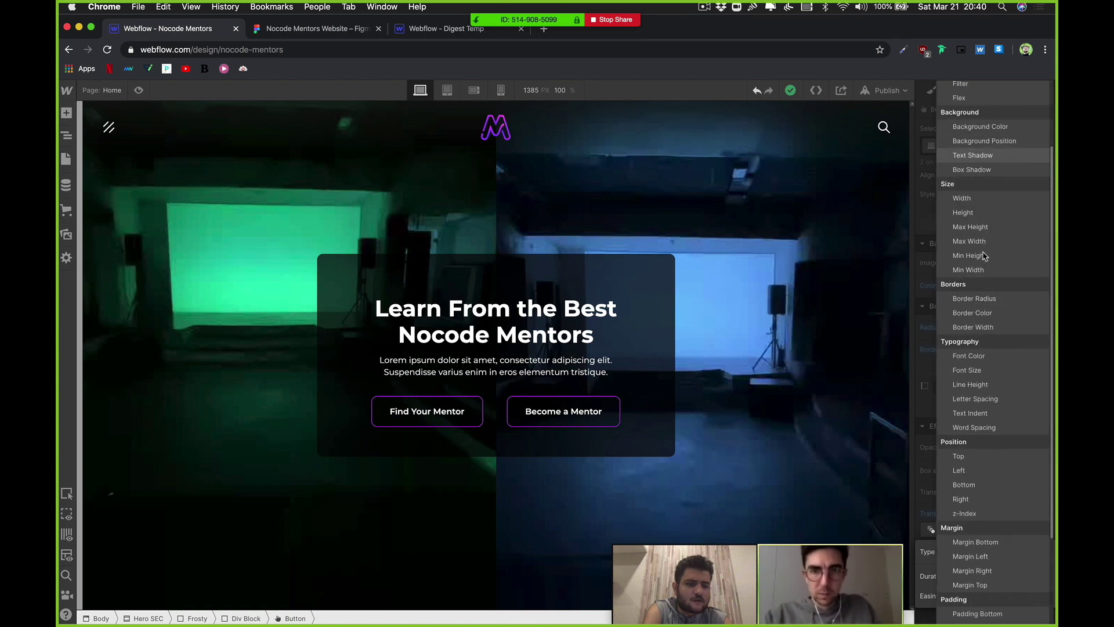
pyautogui.scroll(1, 985, 262)
pyautogui.scroll(2, 984, 263)
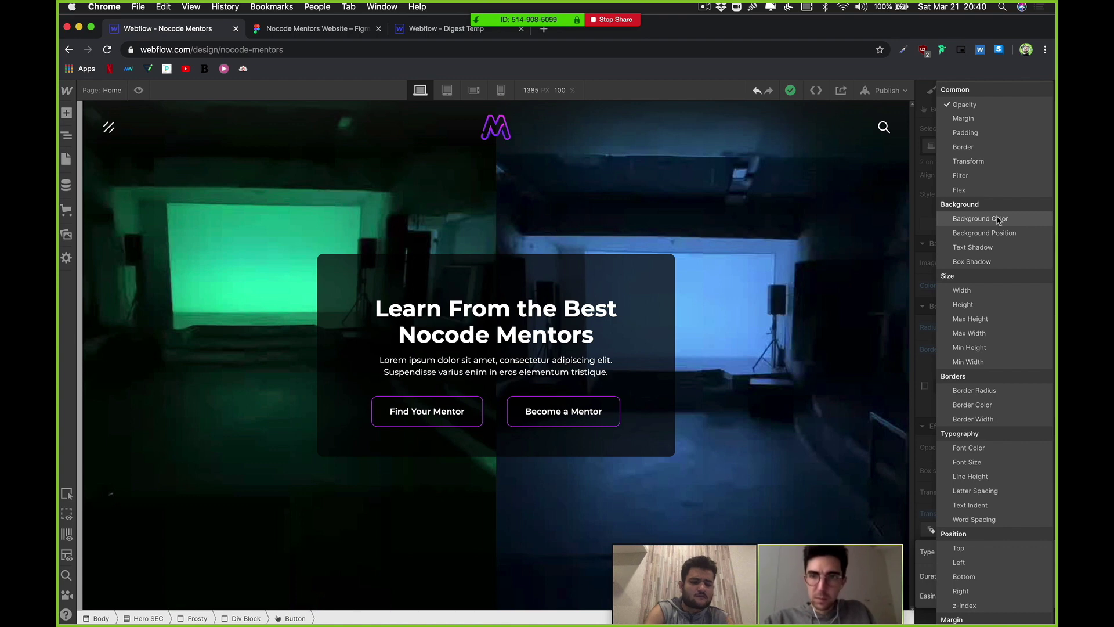
pyautogui.click(998, 218)
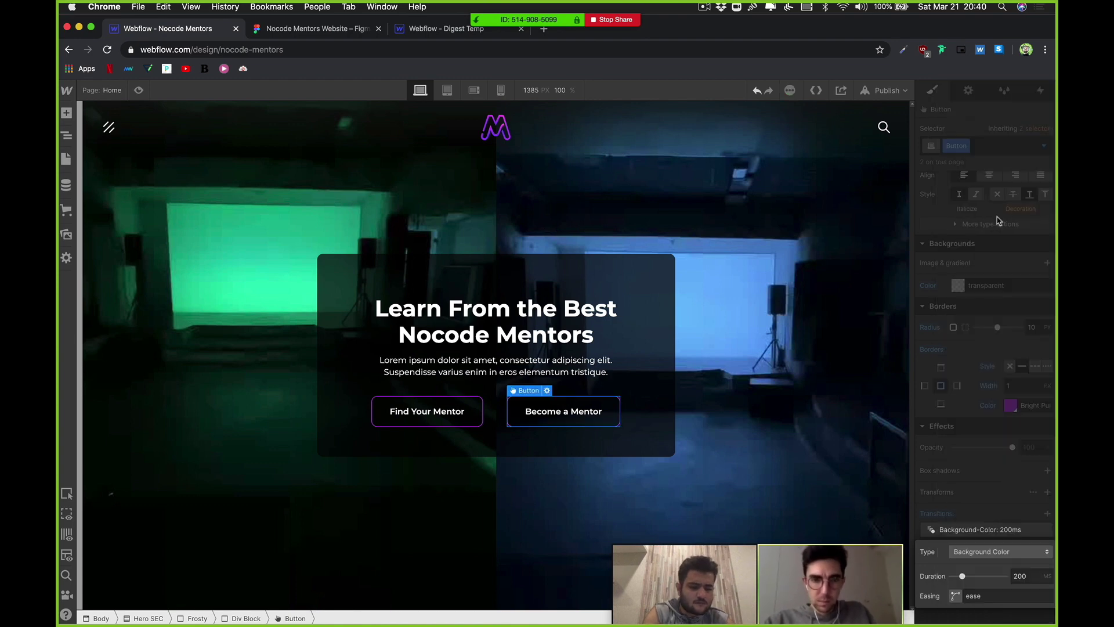
pyautogui.moveTo(972, 579); pyautogui.dragTo(981, 578)
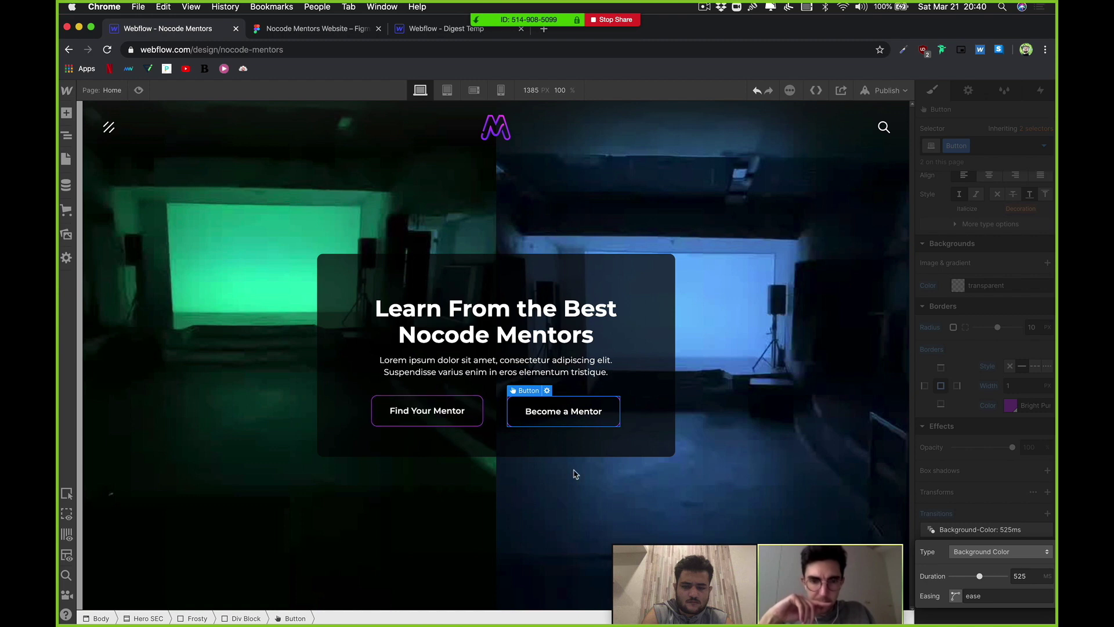
pyautogui.click(975, 515)
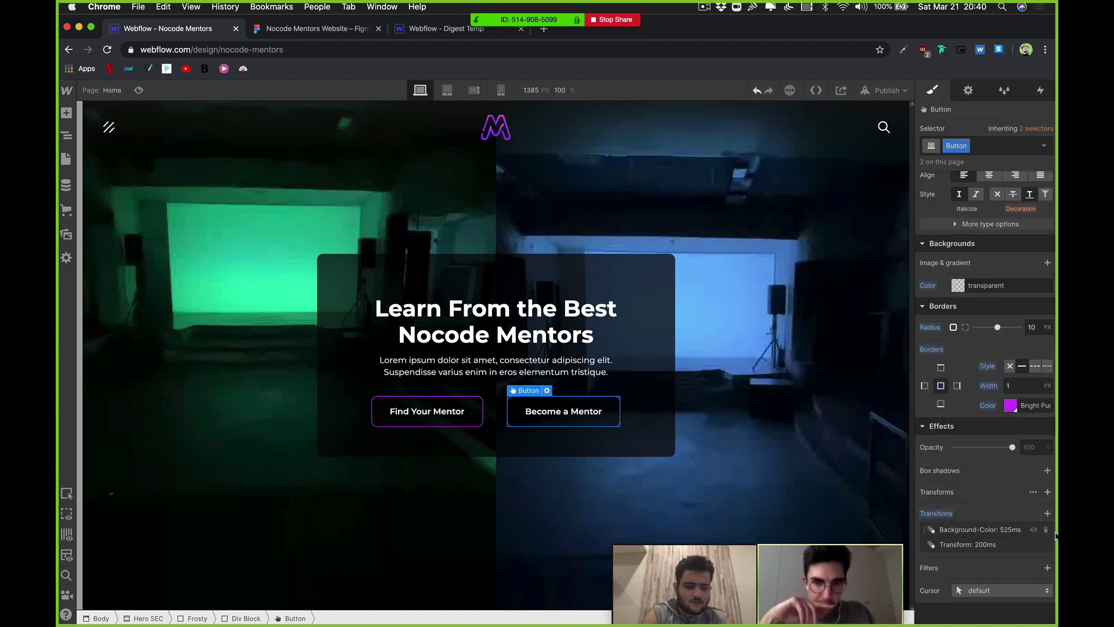
pyautogui.click(1046, 529)
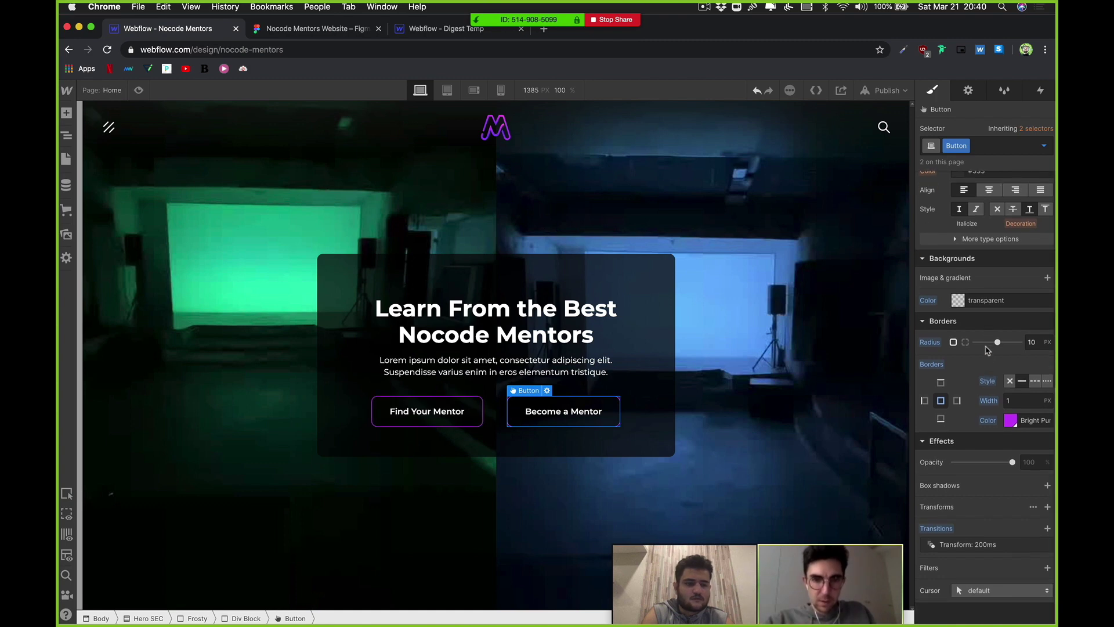
pyautogui.click(1048, 529)
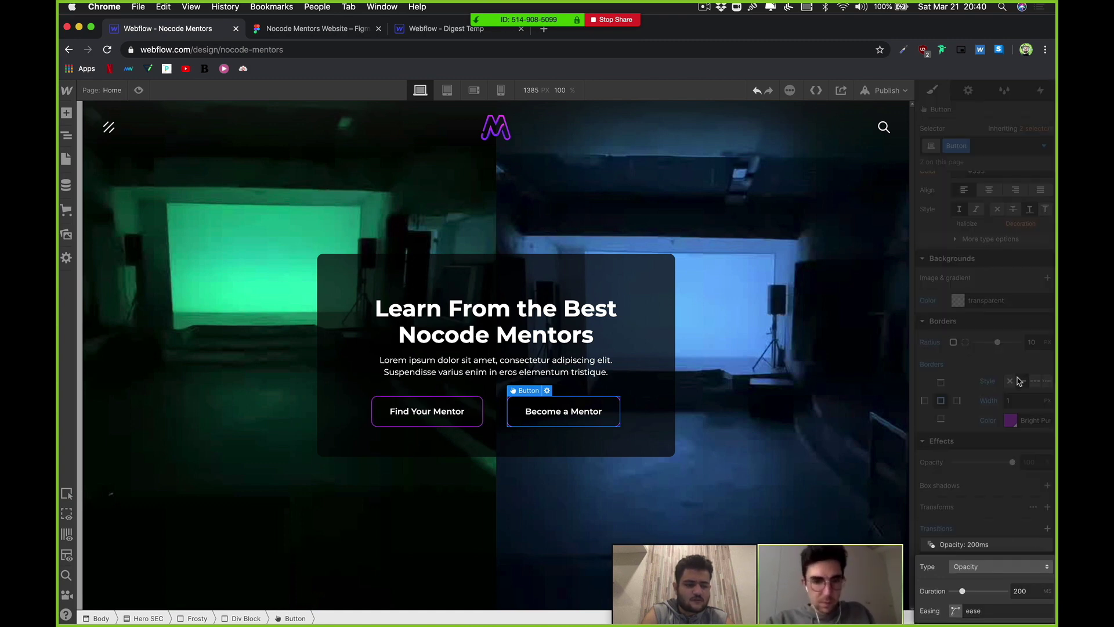
pyautogui.click(991, 573)
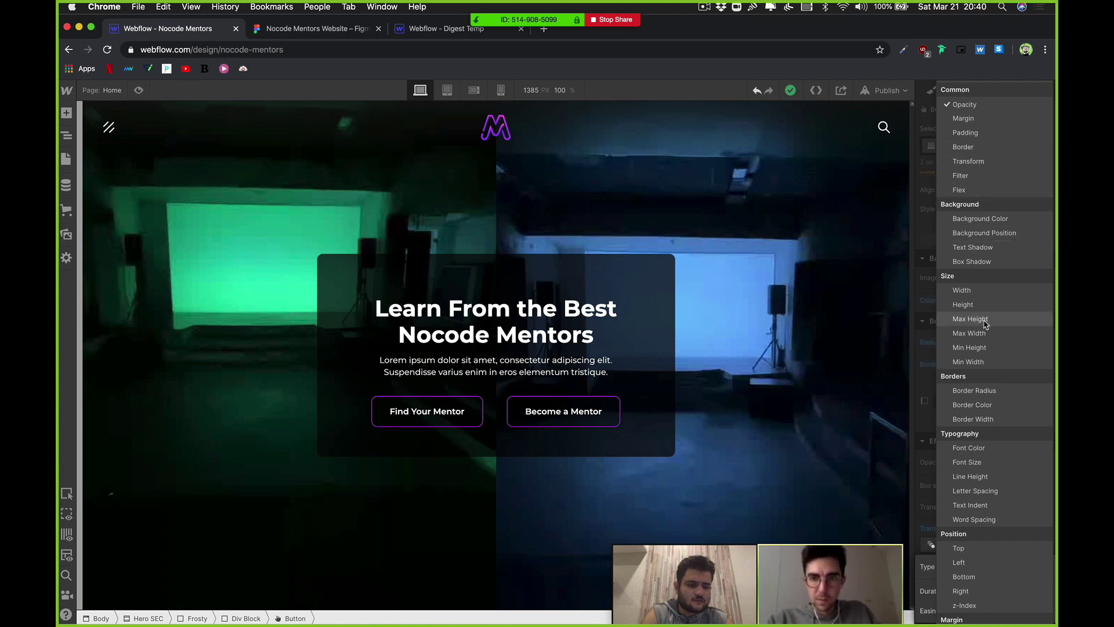
pyautogui.scroll(-1, 985, 326)
pyautogui.scroll(-4, 985, 326)
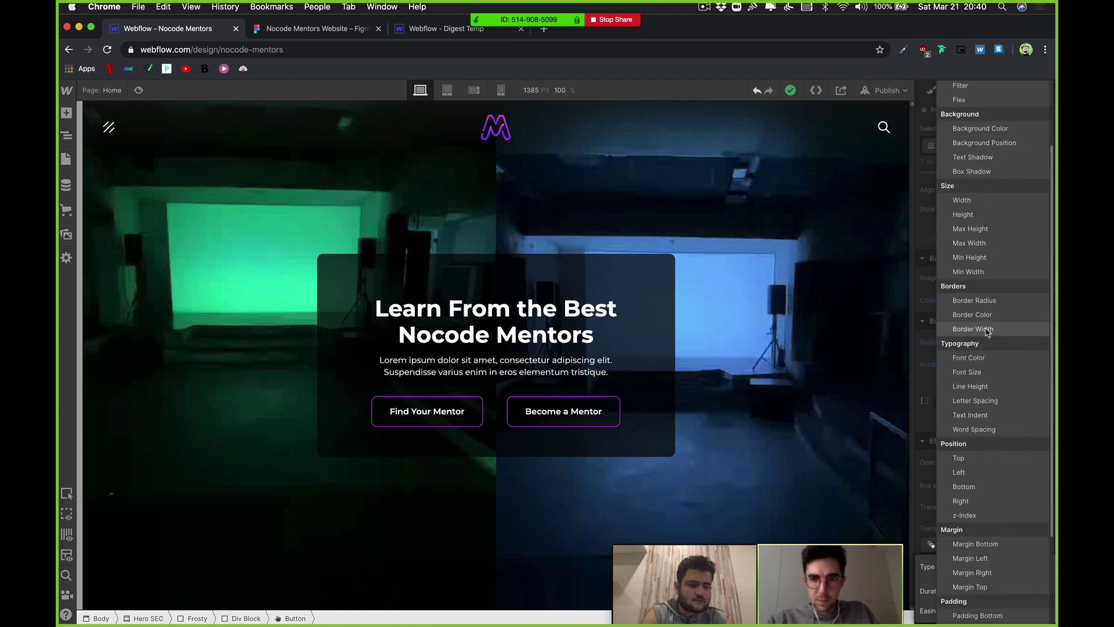
pyautogui.scroll(-4, 987, 331)
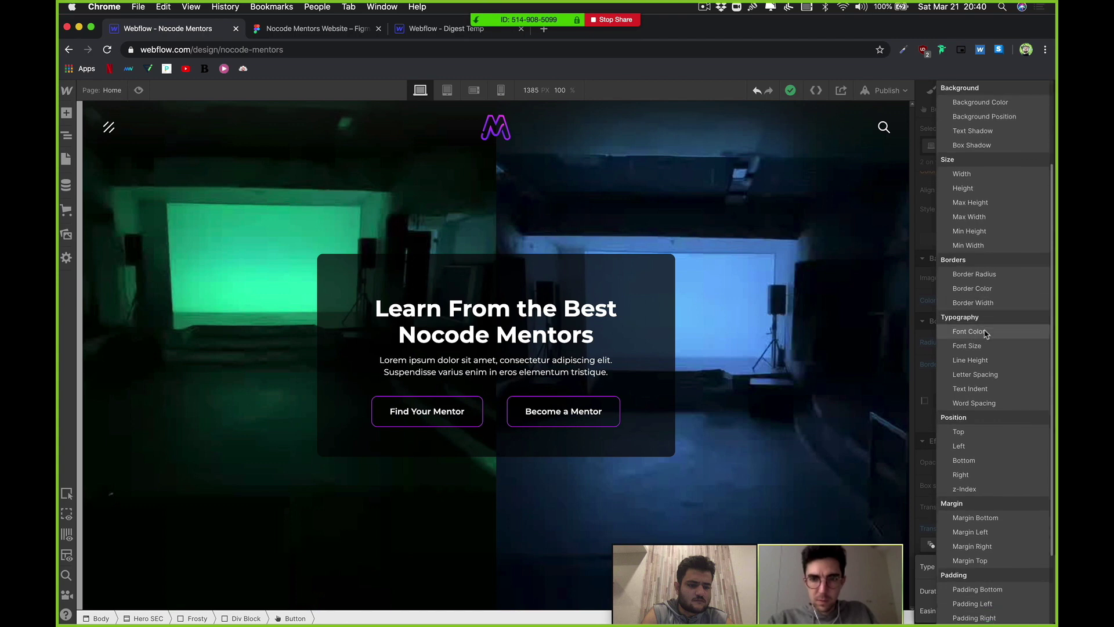
pyautogui.scroll(-1, 1013, 474)
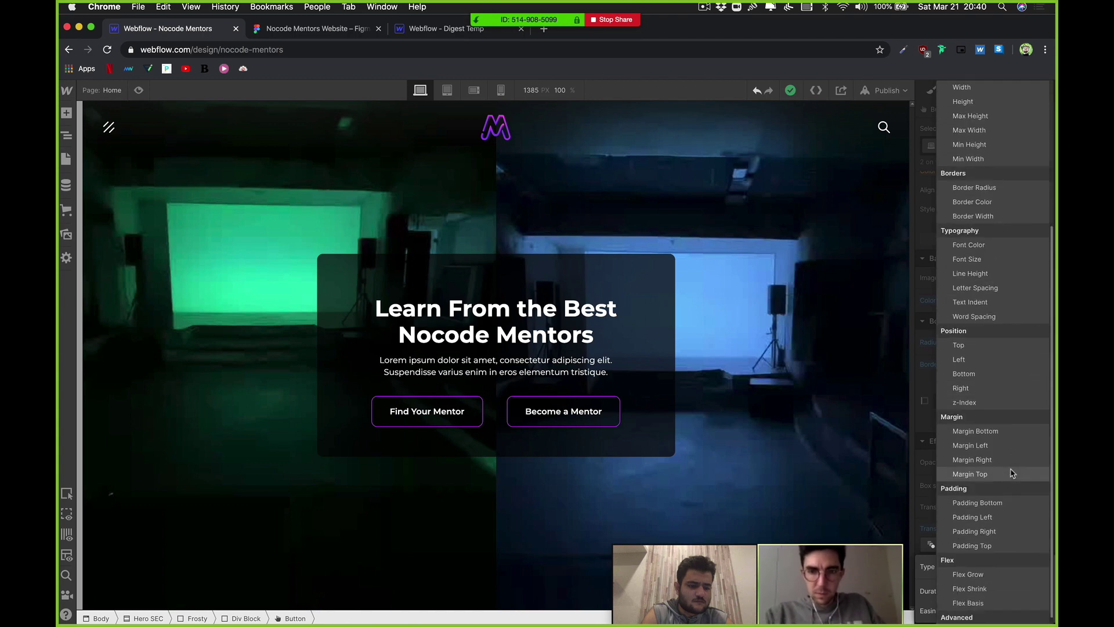
pyautogui.scroll(-1, 1013, 474)
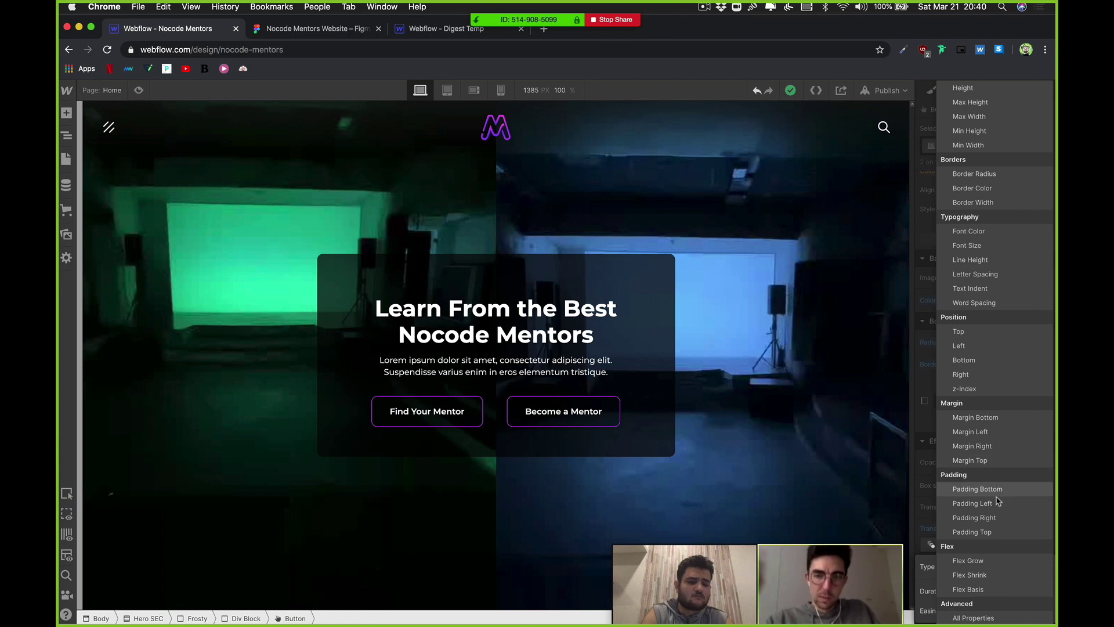
pyautogui.click(978, 615)
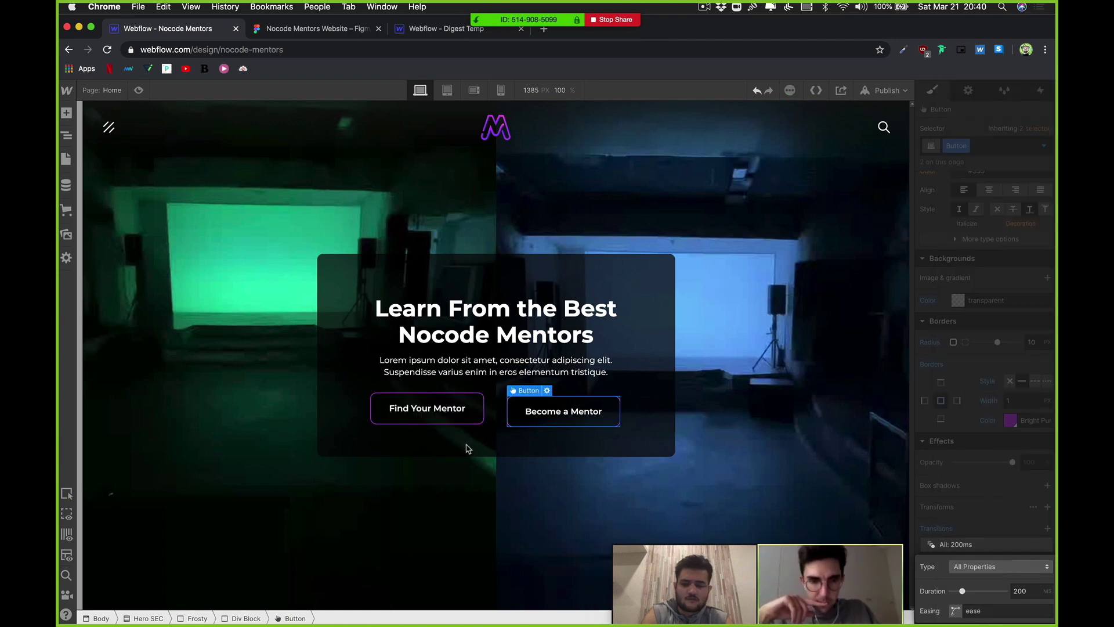
pyautogui.click(995, 526)
pyautogui.click(1046, 546)
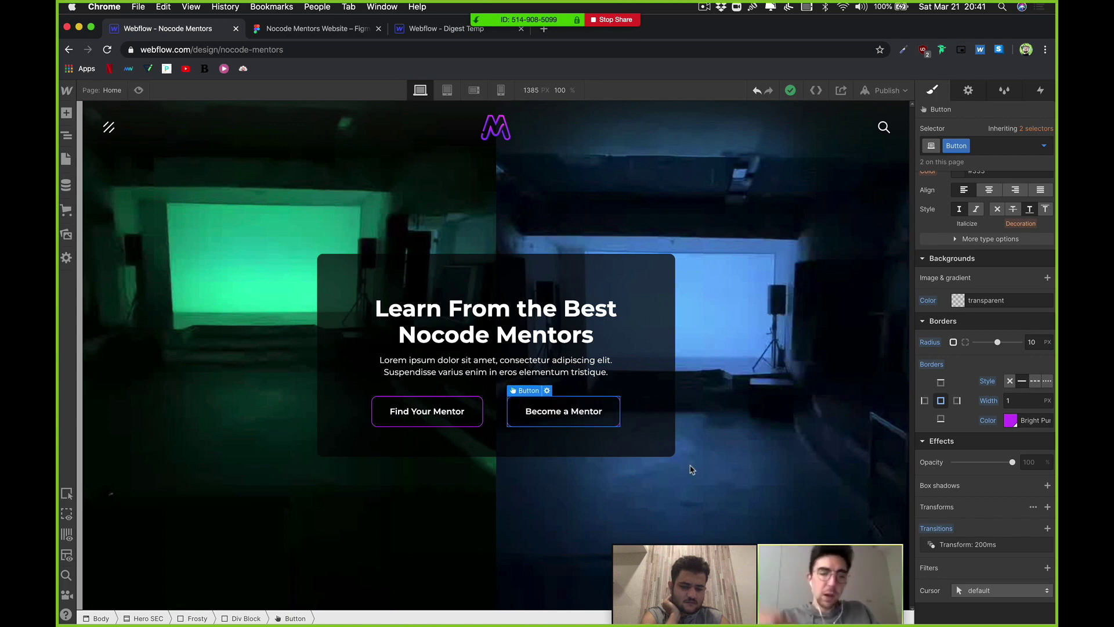
# Step: Publish to the selected domain, check the element States list, then publish again
pyautogui.click(885, 90)
pyautogui.click(852, 235)
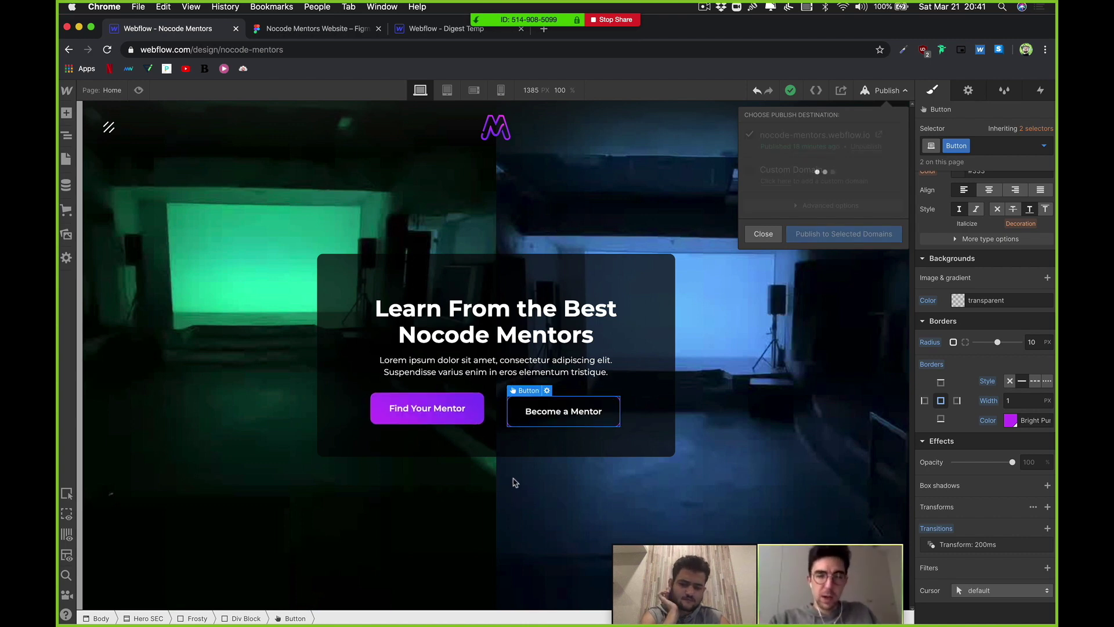
pyautogui.click(1046, 148)
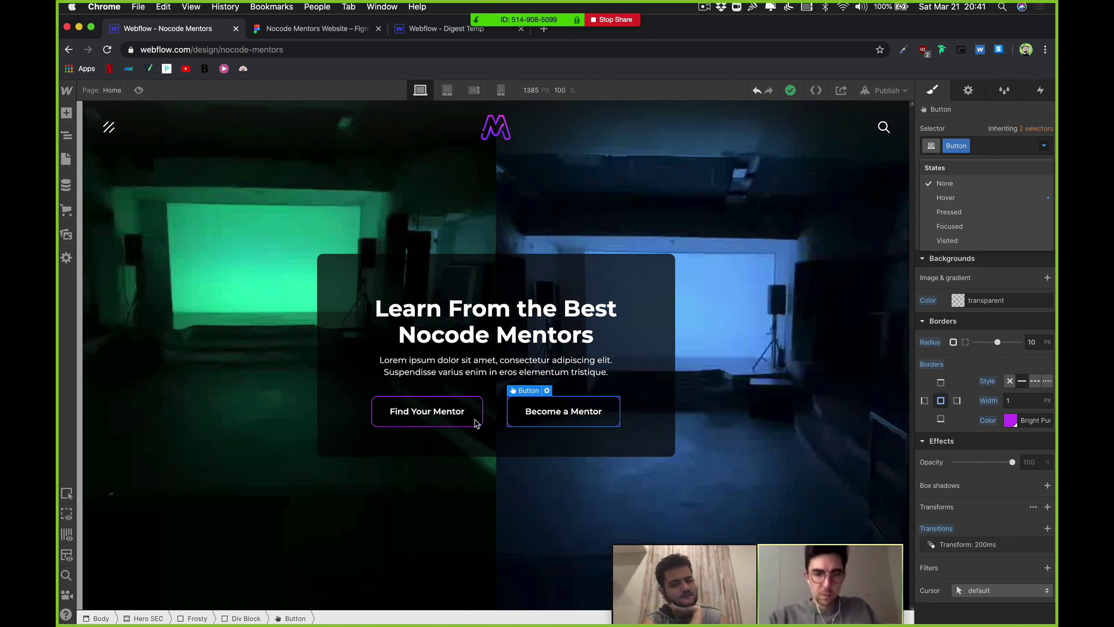
pyautogui.rightClick(475, 422)
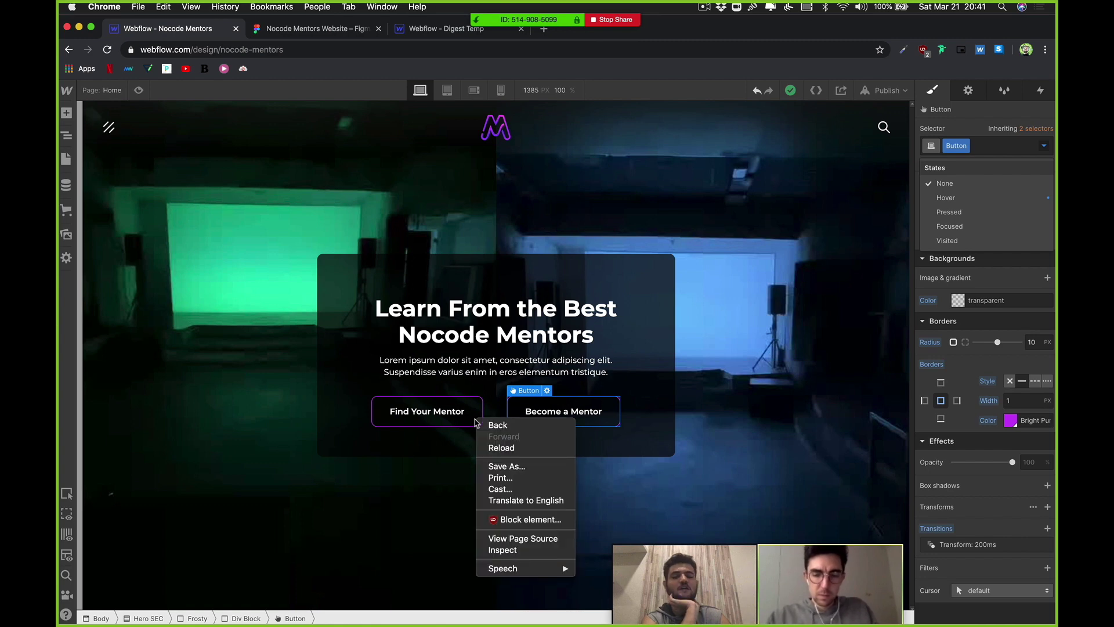
pyautogui.click(488, 377)
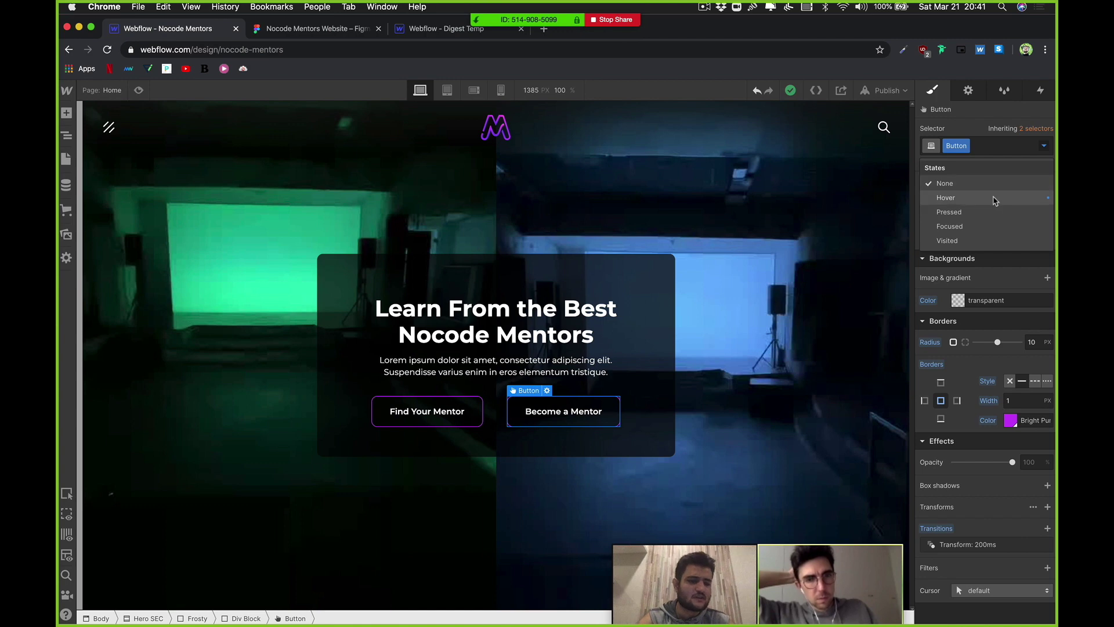
pyautogui.click(990, 313)
pyautogui.click(885, 91)
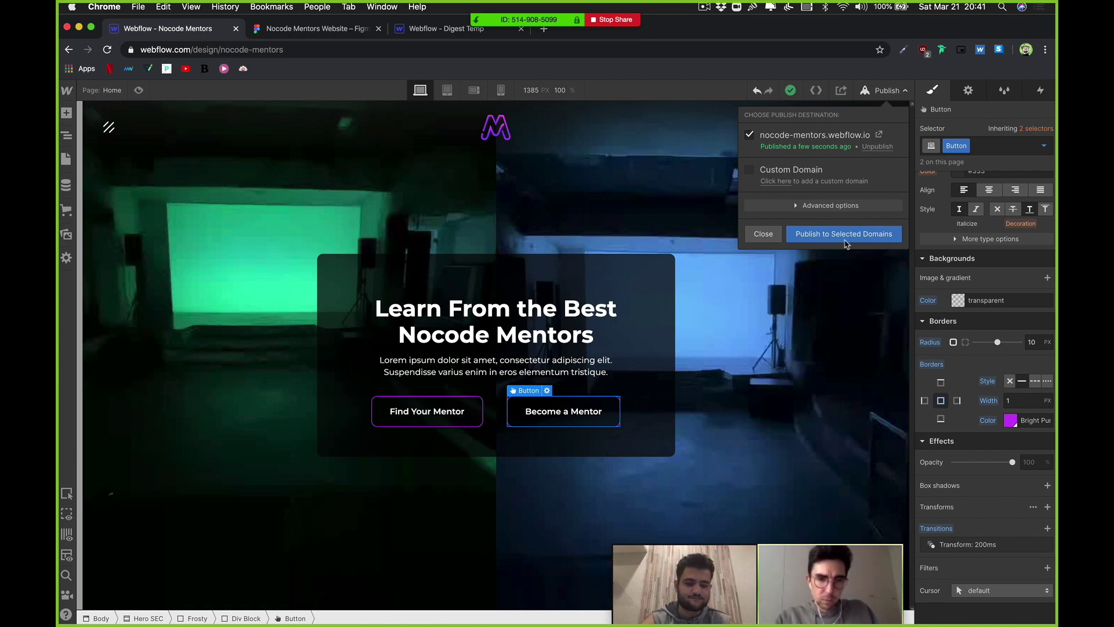
pyautogui.click(822, 236)
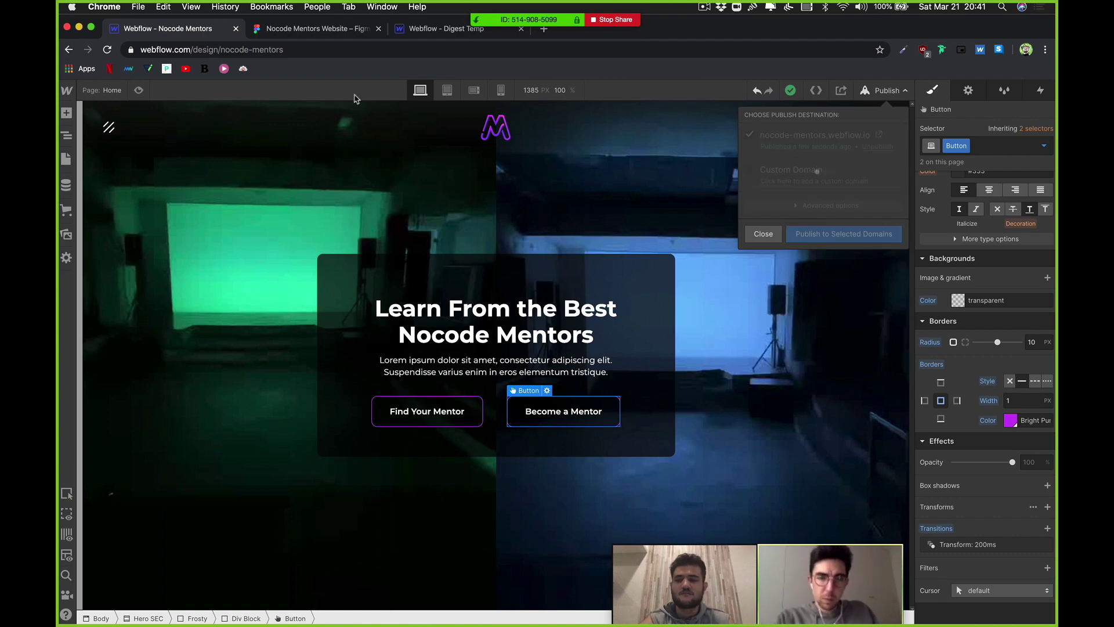
# Step: In the Hover state, change the button's border colour to a paler #e69fff purple
pyautogui.click(1044, 146)
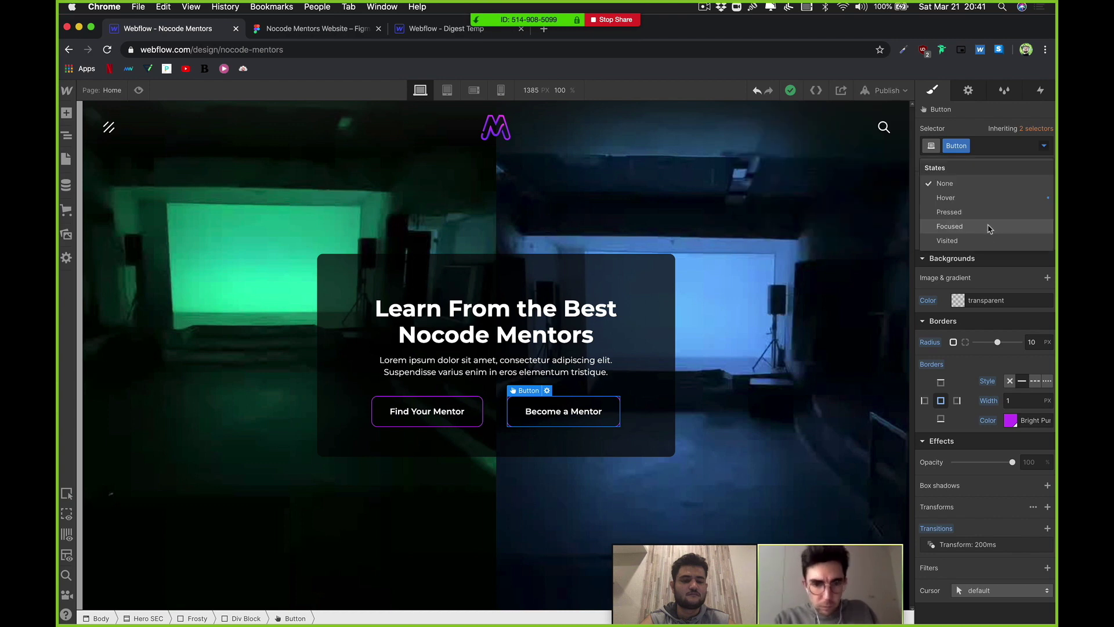
pyautogui.press('Return')
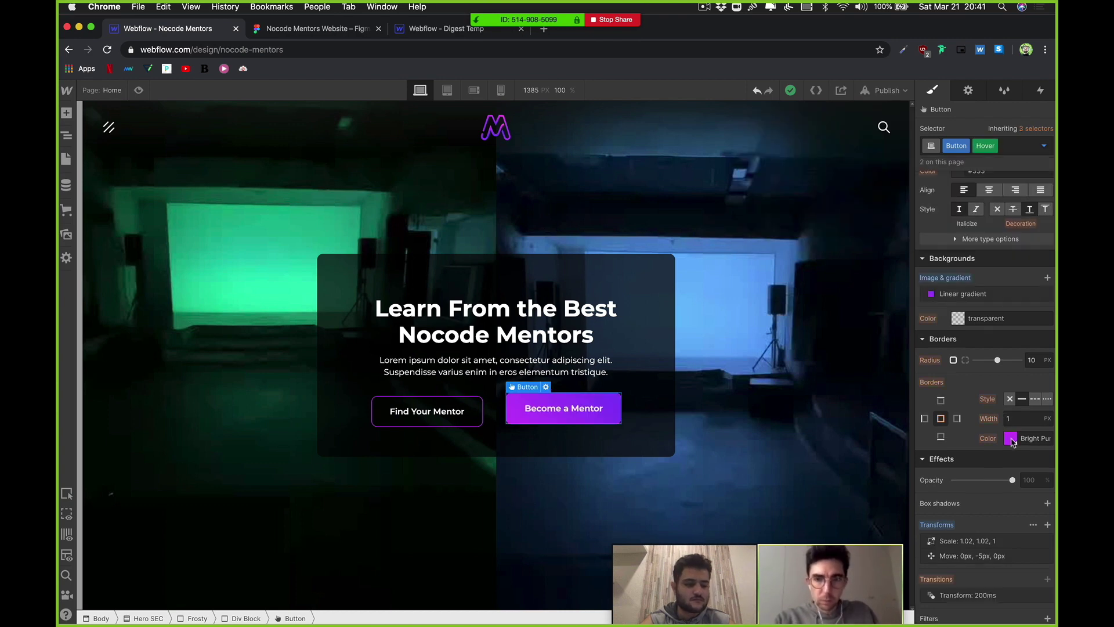
pyautogui.click(1011, 439)
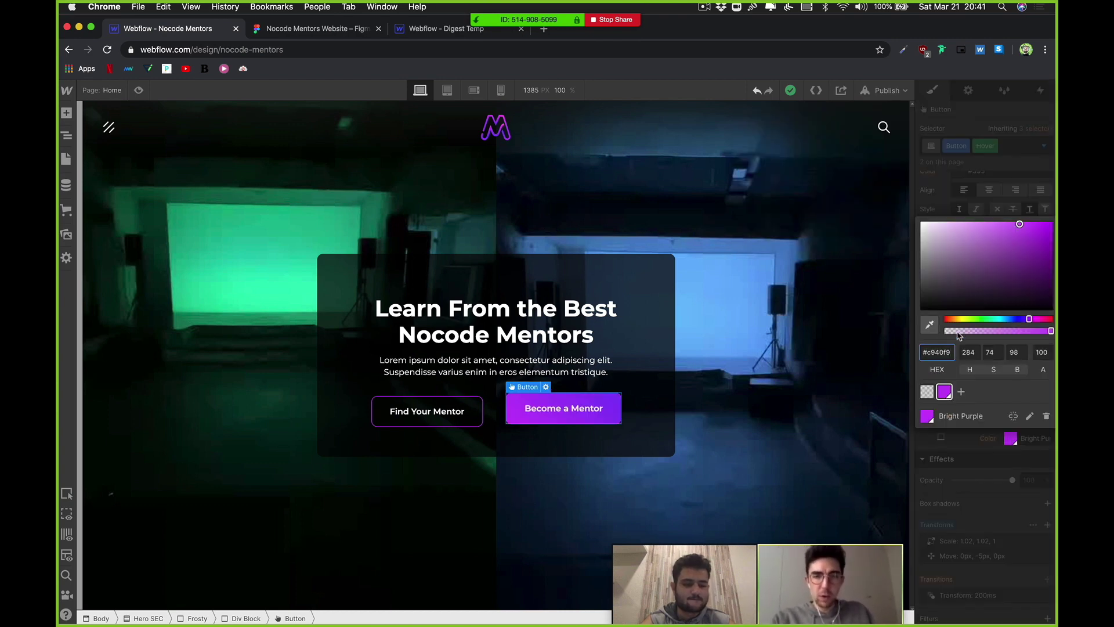
pyautogui.moveTo(1000, 222); pyautogui.dragTo(966, 224)
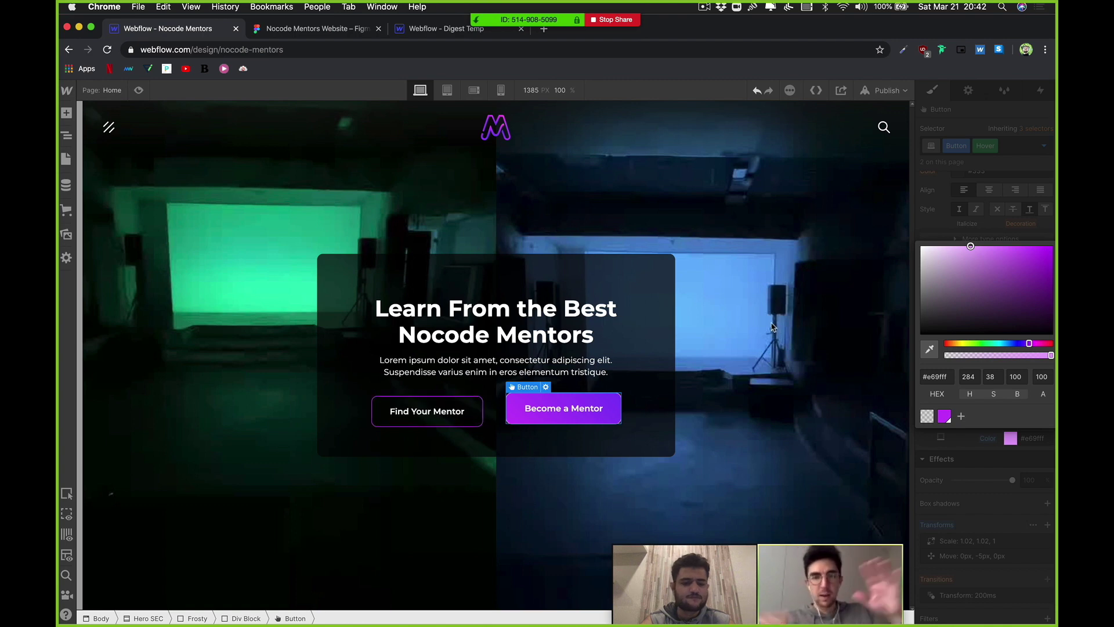
pyautogui.click(847, 140)
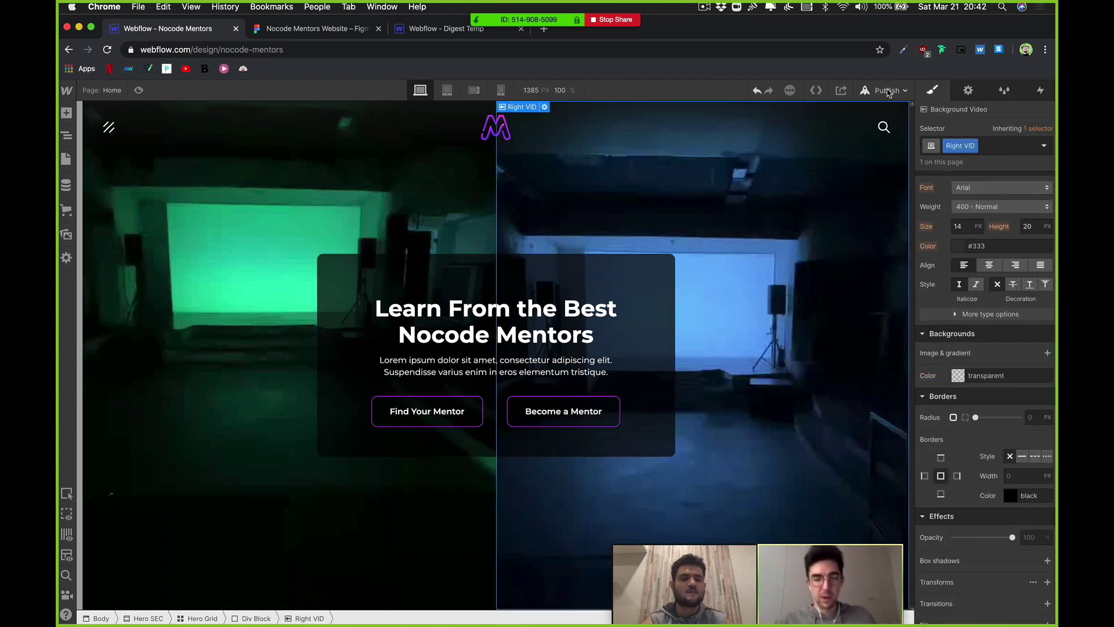
# Step: Publish the site to nocode-mentors.webflow.io and wait for Published Successfully
pyautogui.click(883, 93)
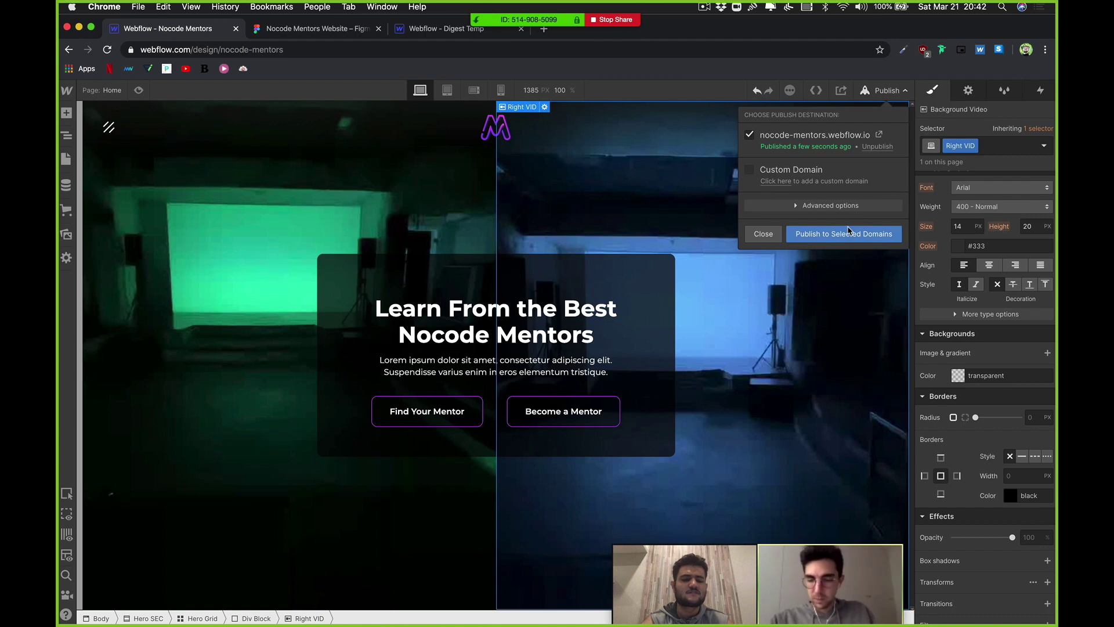
pyautogui.click(844, 233)
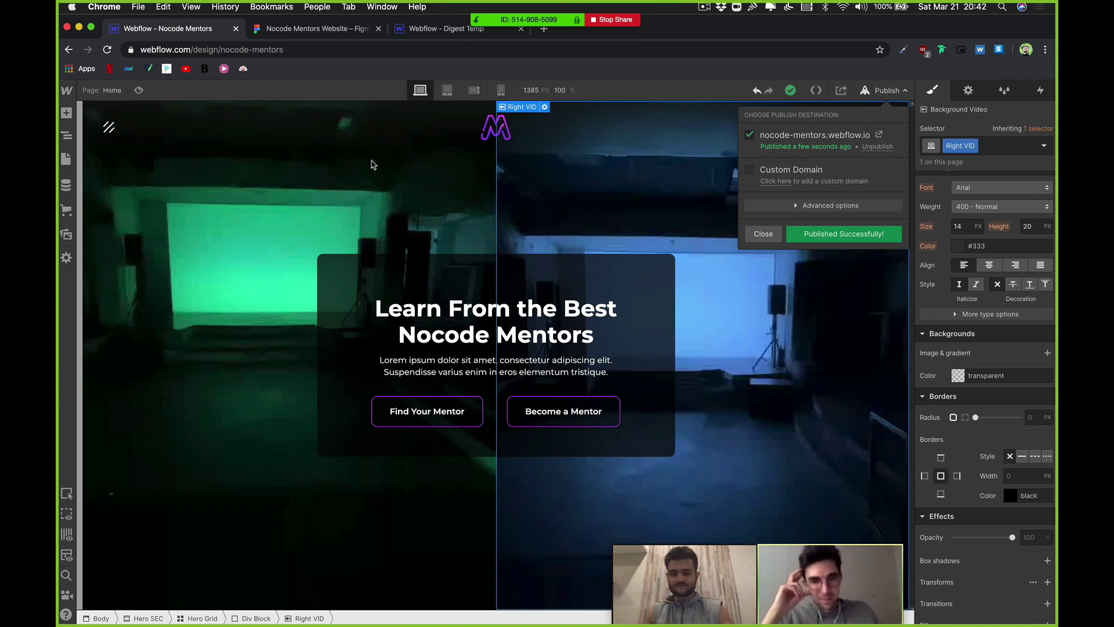
# Step: Open the live site in a new tab, test its menu and search overlays, then return to the Designer
pyautogui.click(879, 135)
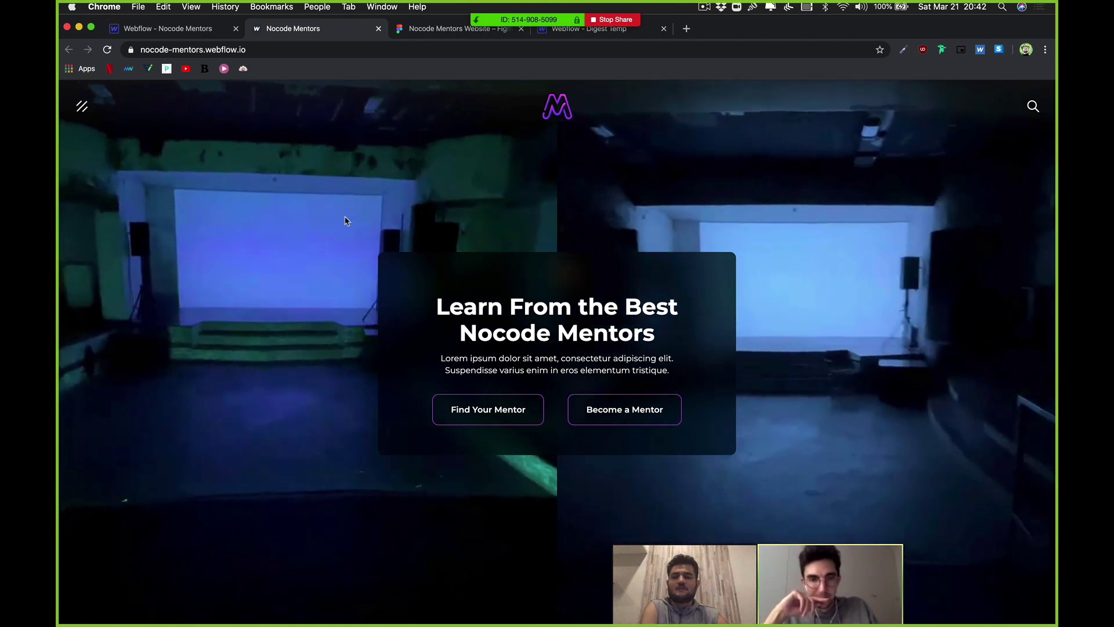
pyautogui.click(278, 295)
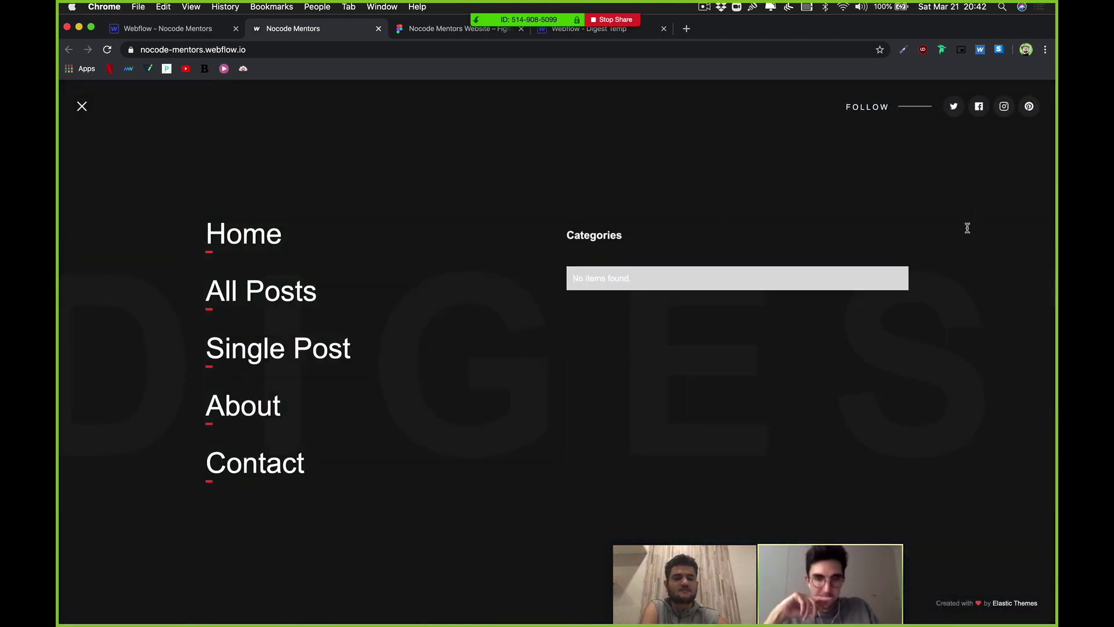
pyautogui.click(82, 108)
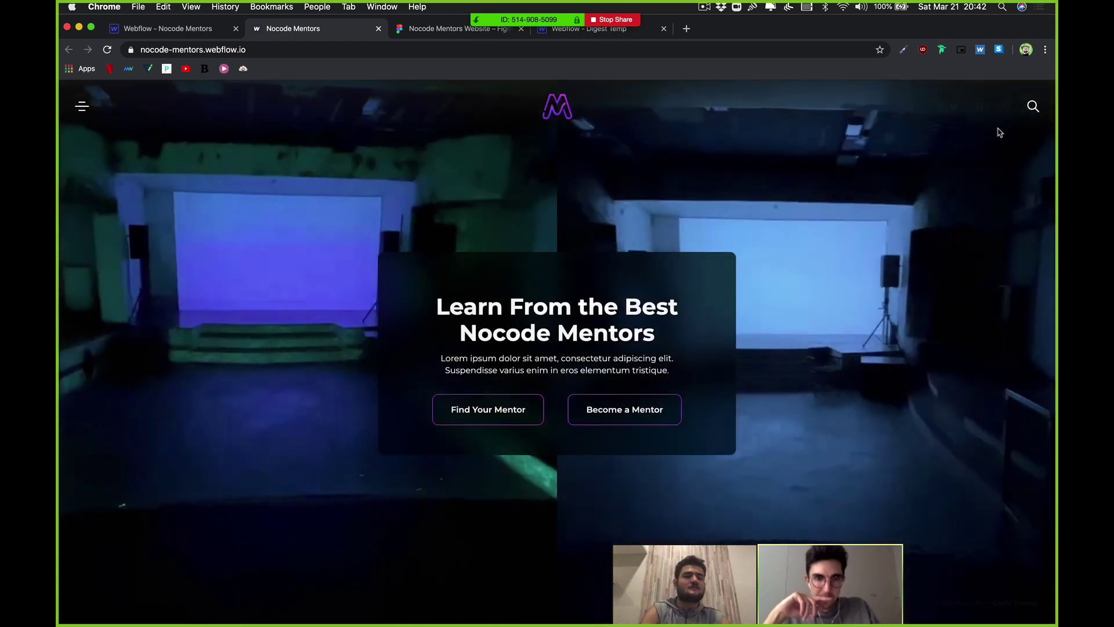
pyautogui.click(1031, 106)
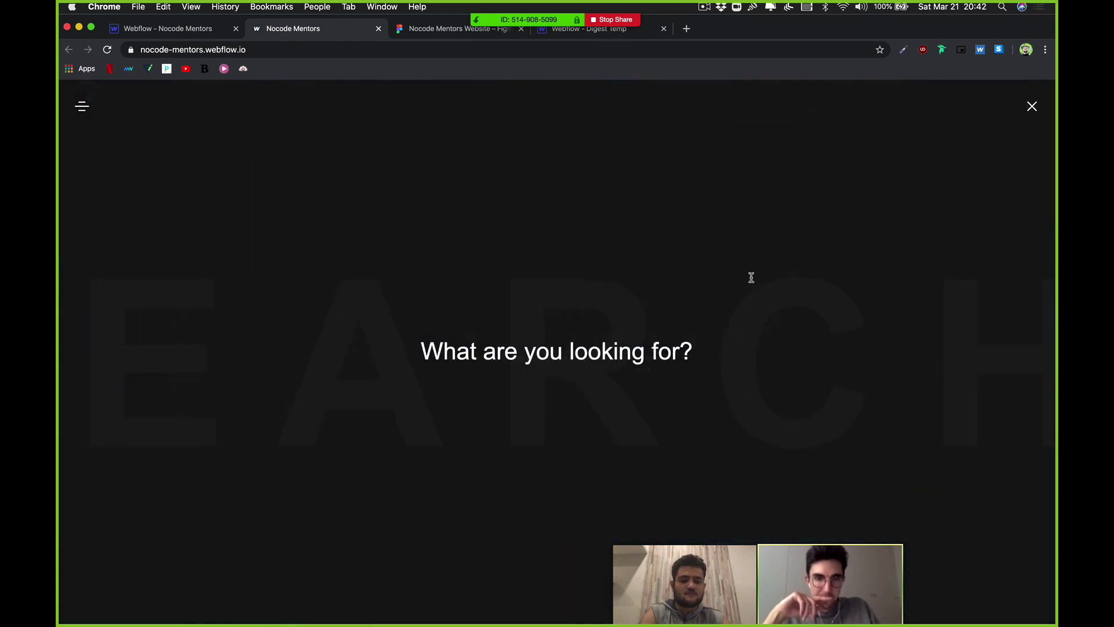
pyautogui.click(1030, 106)
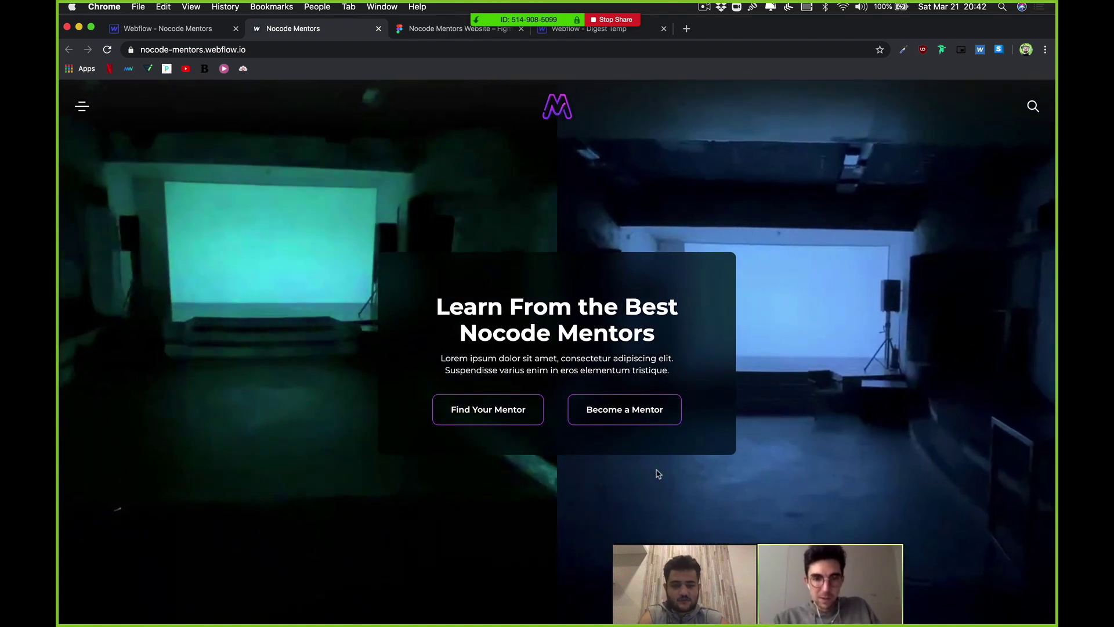
pyautogui.hotkey('ctrl', 'shift', 'Tab')
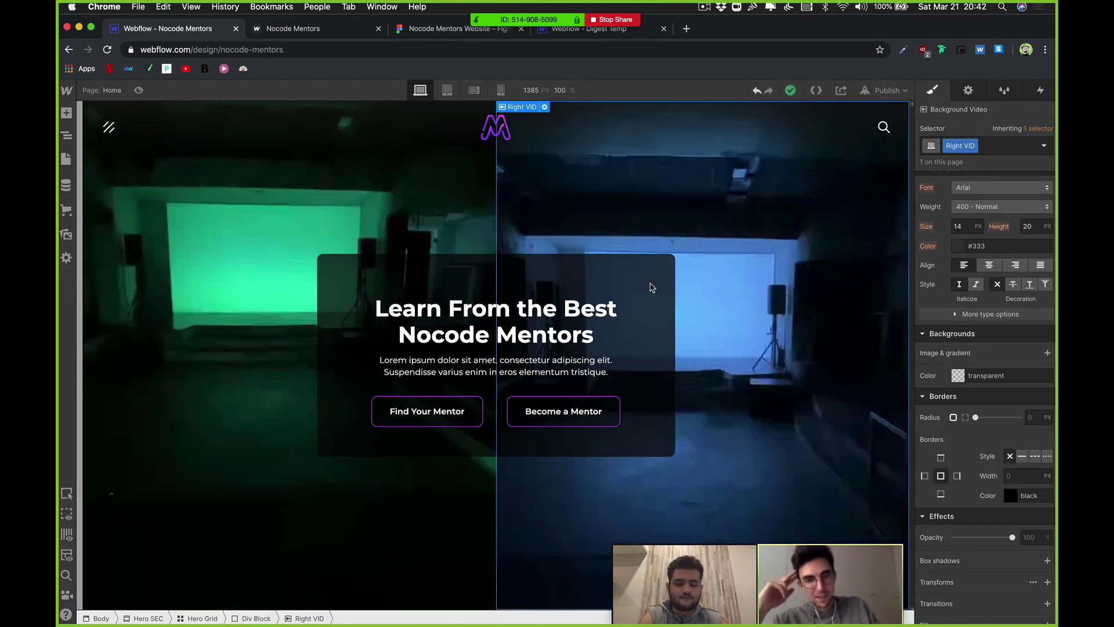
pyautogui.click(627, 310)
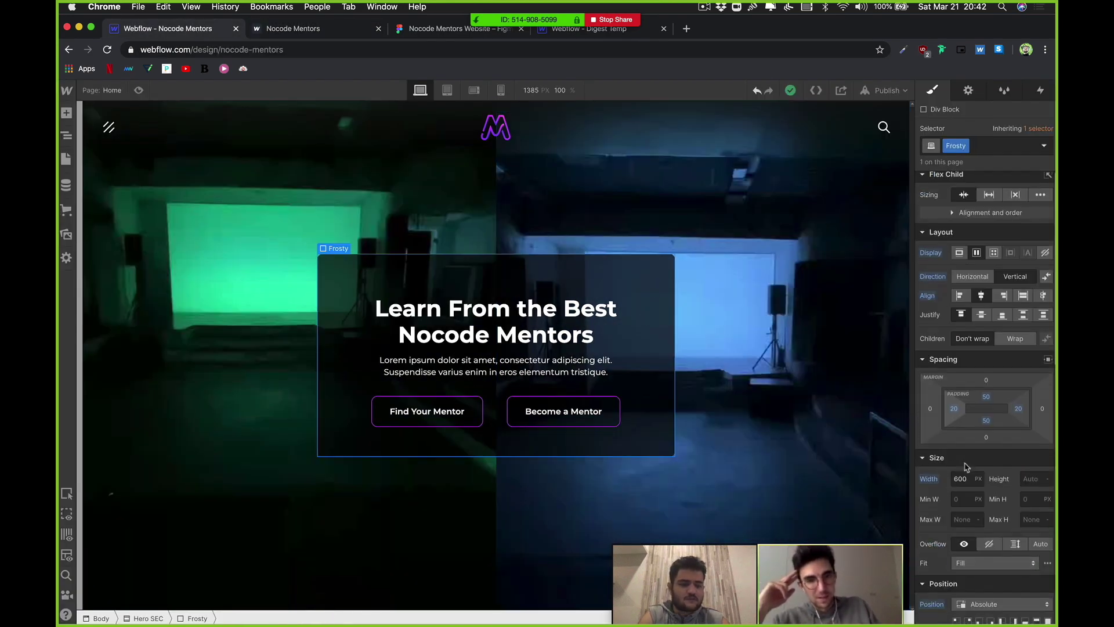
pyautogui.scroll(7, 956, 473)
pyautogui.click(935, 486)
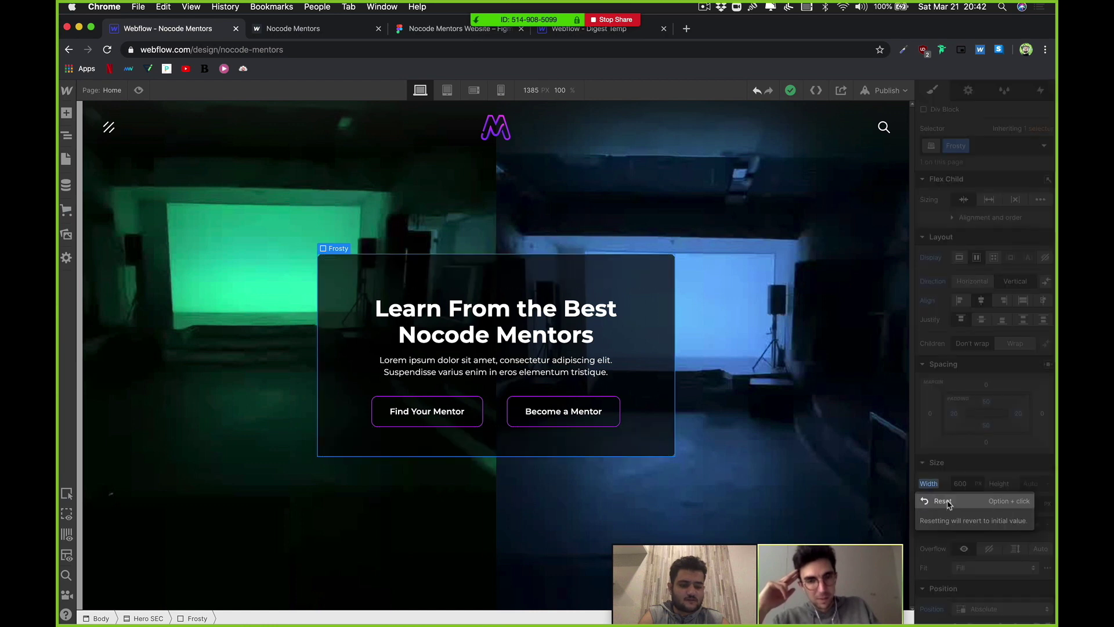
pyautogui.click(950, 505)
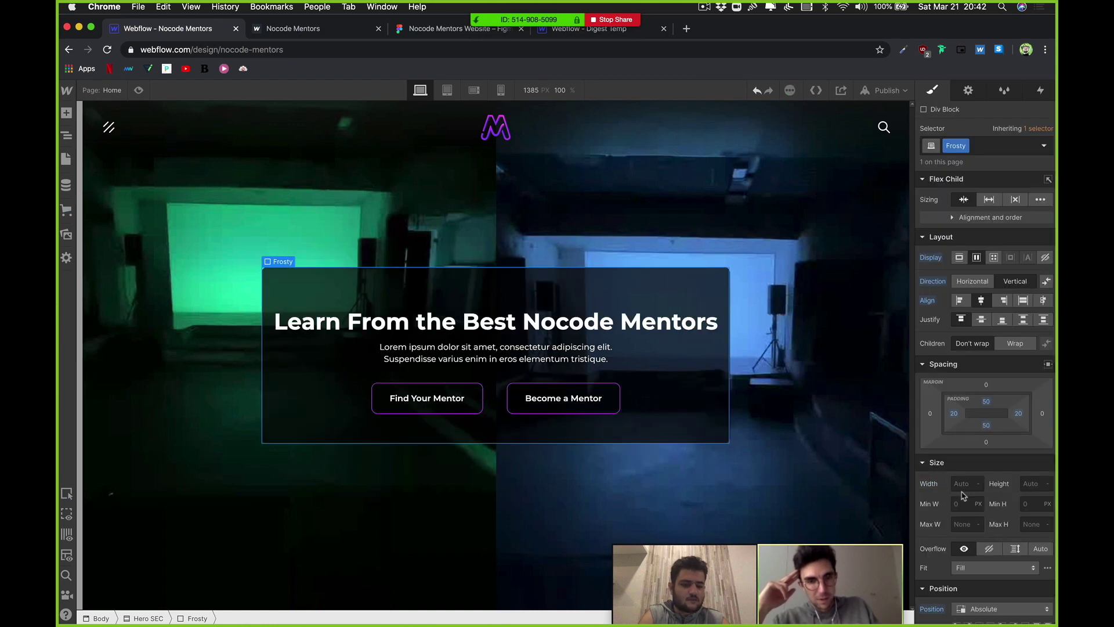
pyautogui.press('super+z')
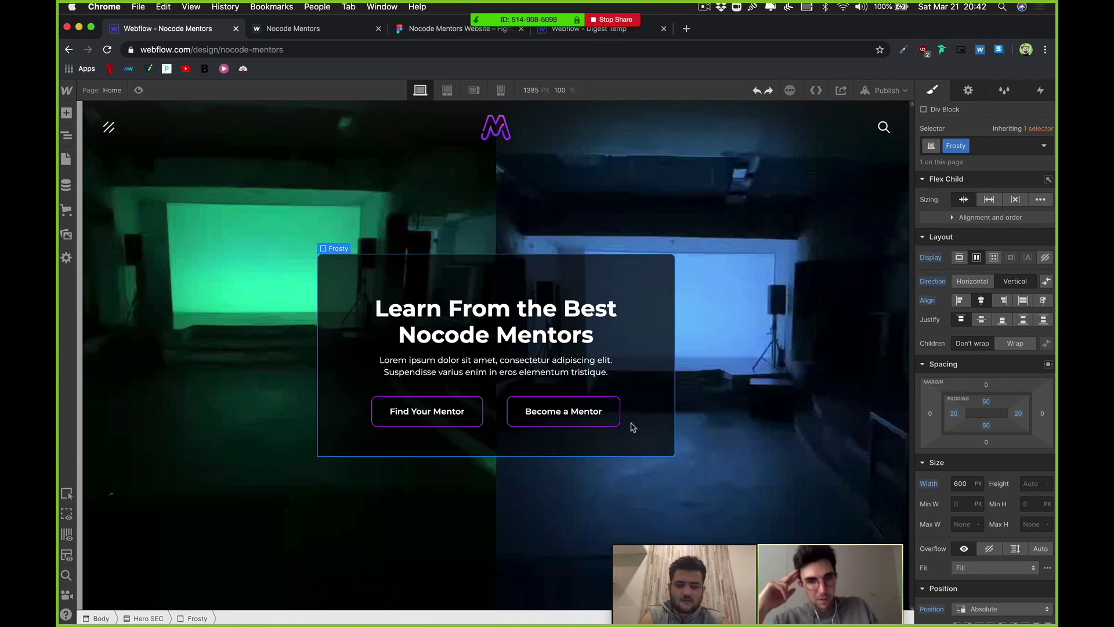
pyautogui.click(725, 438)
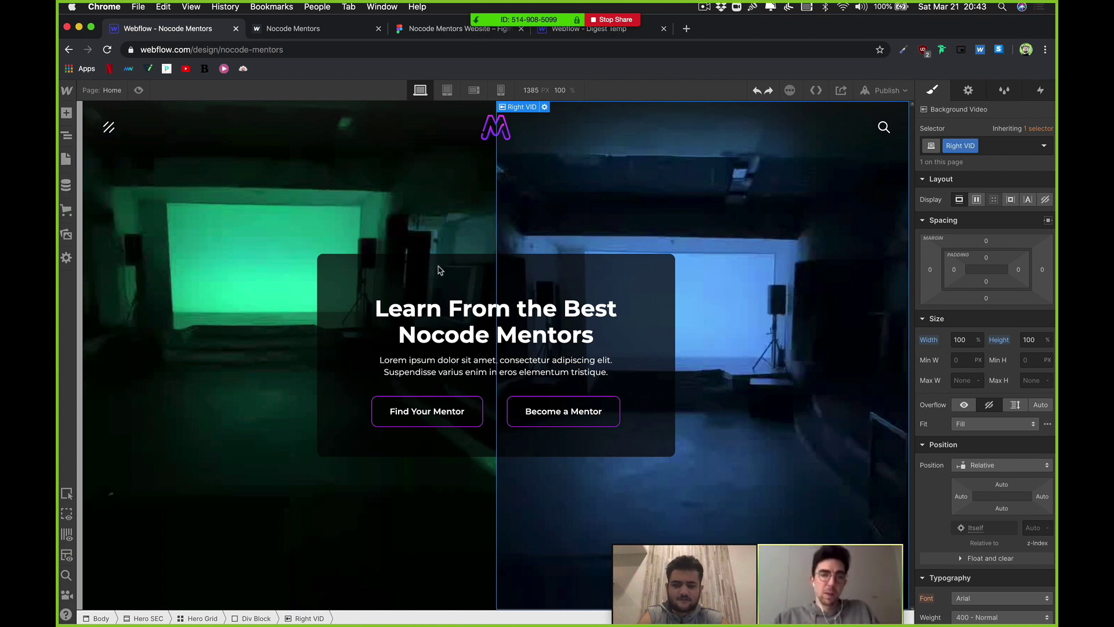
# Step: Set the Learn From the Best heading's top margin to 0 and bottom margin to 20px
pyautogui.click(456, 280)
pyautogui.click(468, 320)
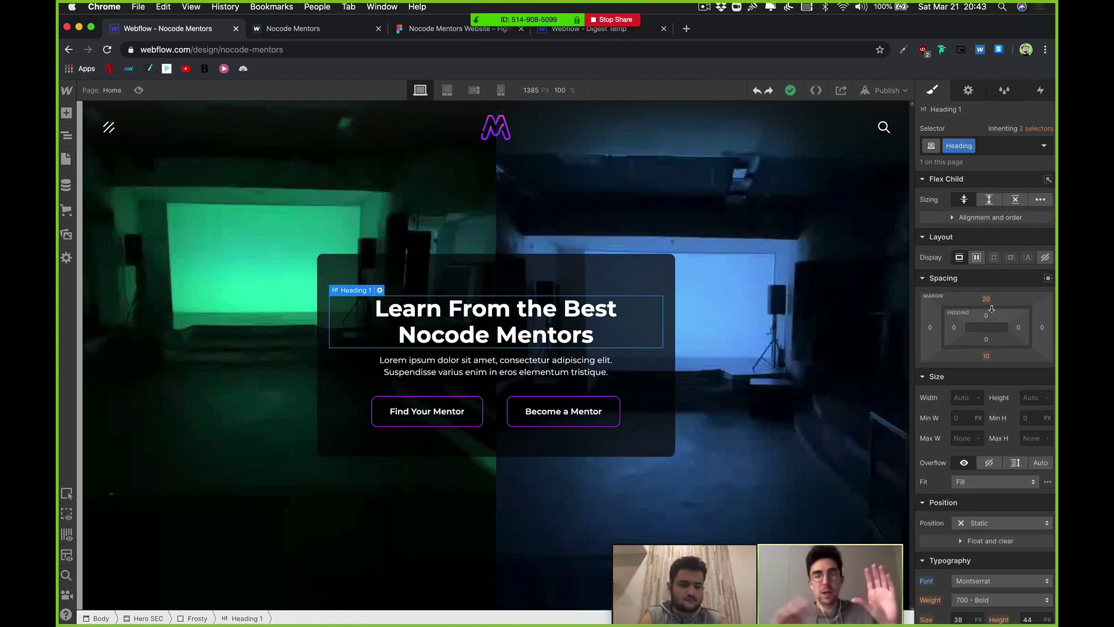
pyautogui.moveTo(986, 299); pyautogui.dragTo(996, 326)
pyautogui.click(987, 355)
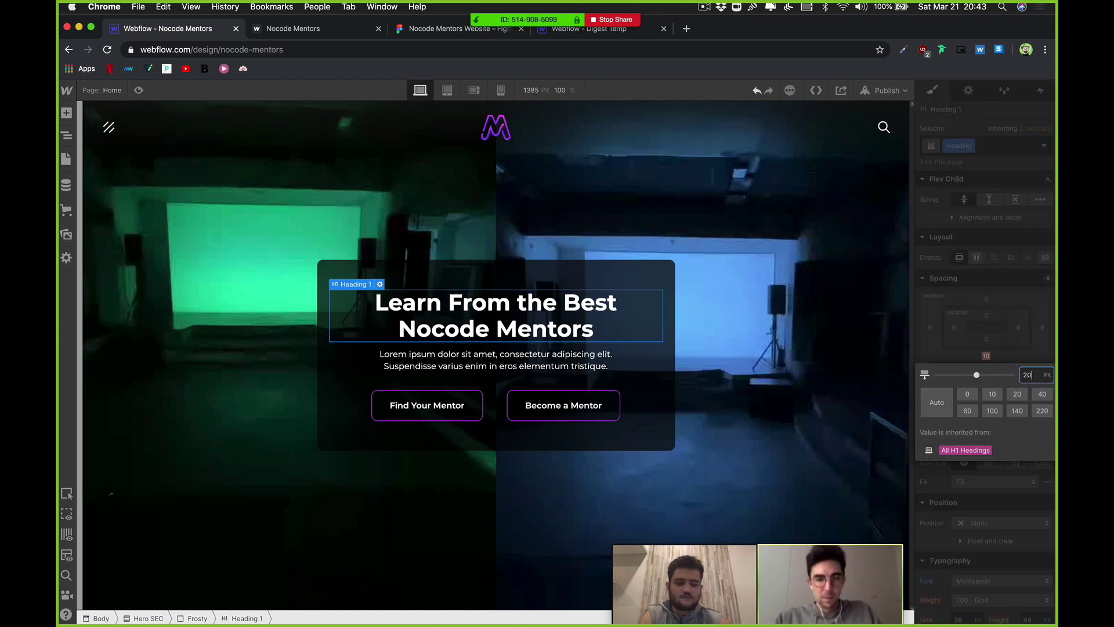
pyautogui.write('20')
pyautogui.press('Return')
# Step: Give the hero paragraph a 50px bottom margin
pyautogui.click(545, 360)
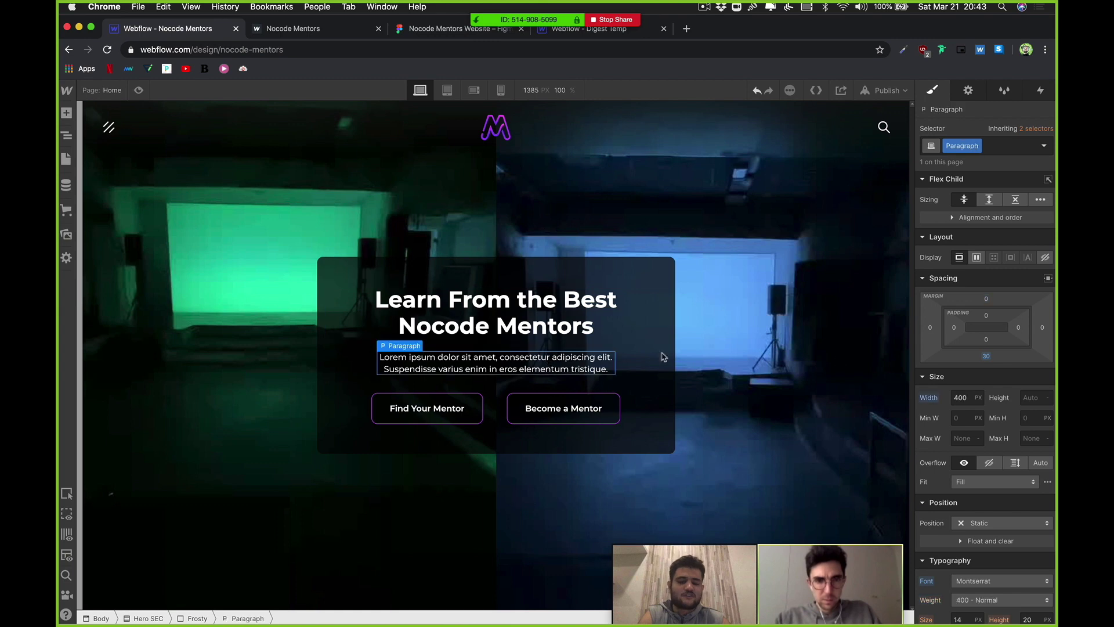
pyautogui.click(987, 356)
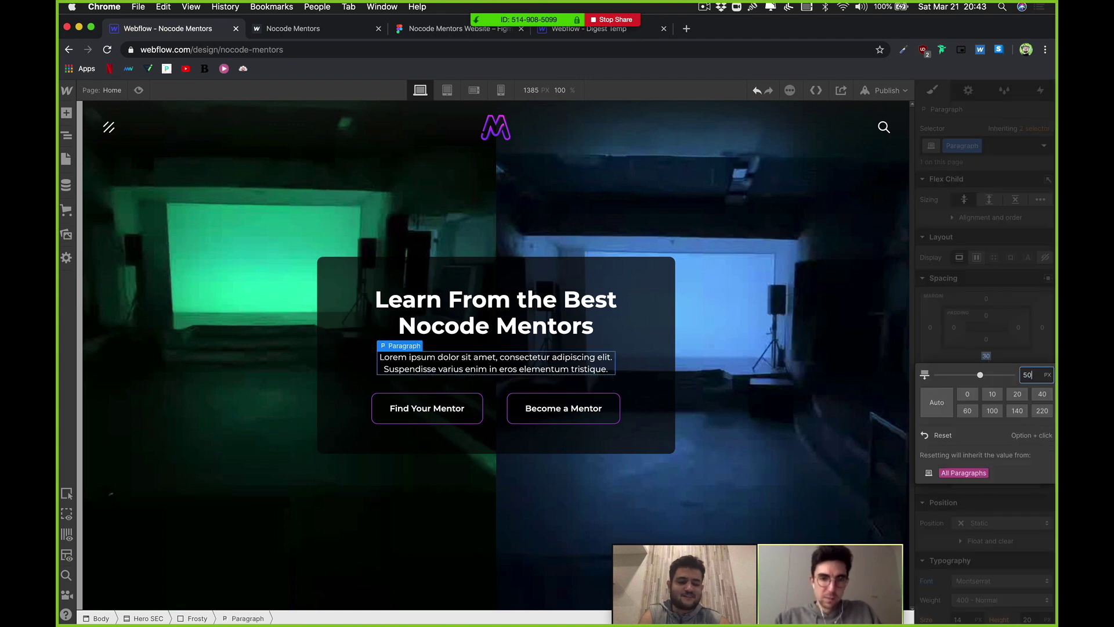
pyautogui.write('50')
pyautogui.press('Return')
pyautogui.click(704, 368)
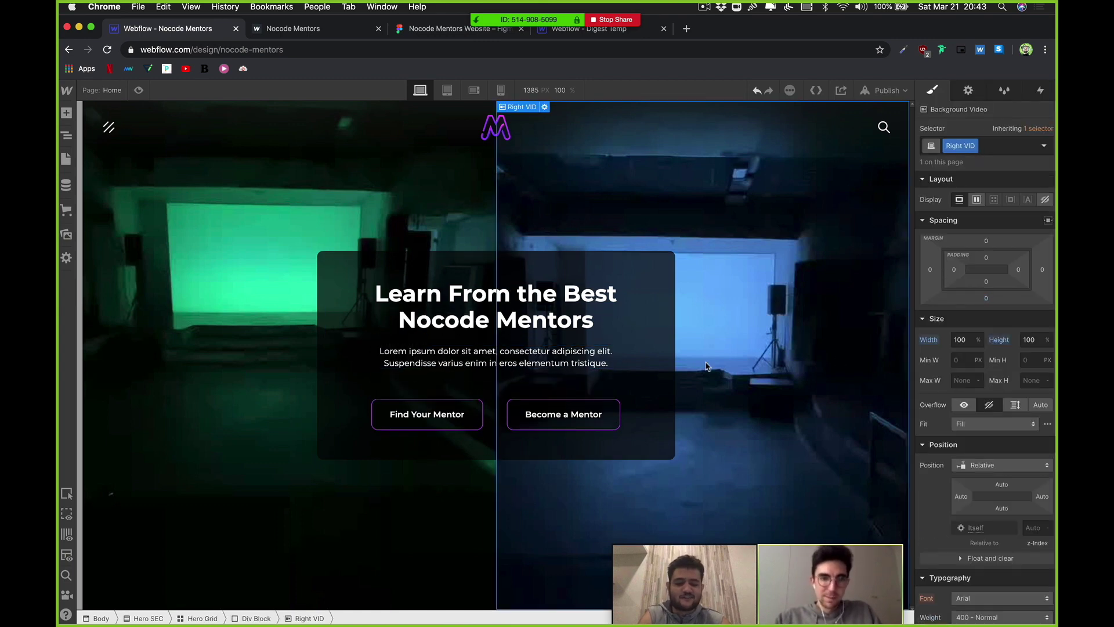
# Step: Publish the site to its webflow.io domain
pyautogui.click(389, 505)
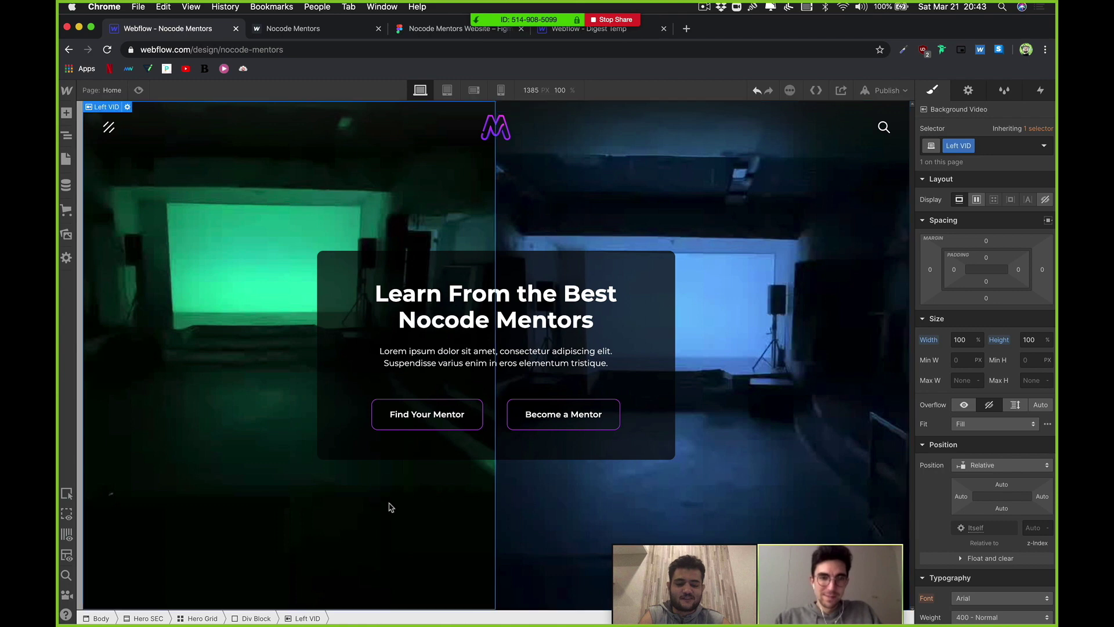
pyautogui.click(890, 91)
pyautogui.click(851, 235)
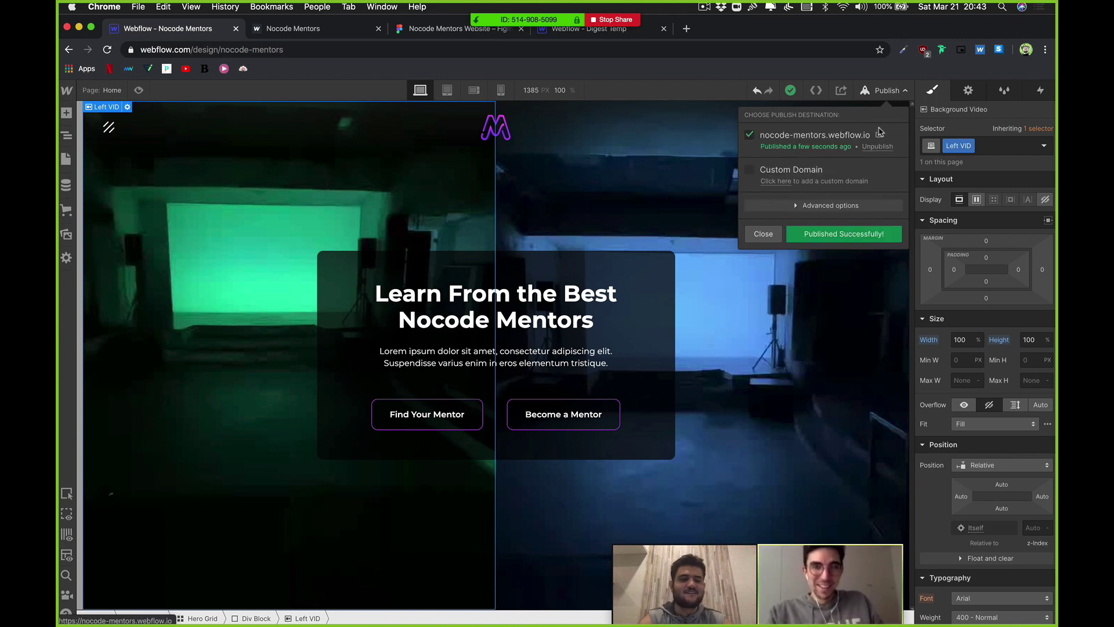
# Step: Select the Body in the Navigator and insert a new Section below the hero
pyautogui.click(344, 362)
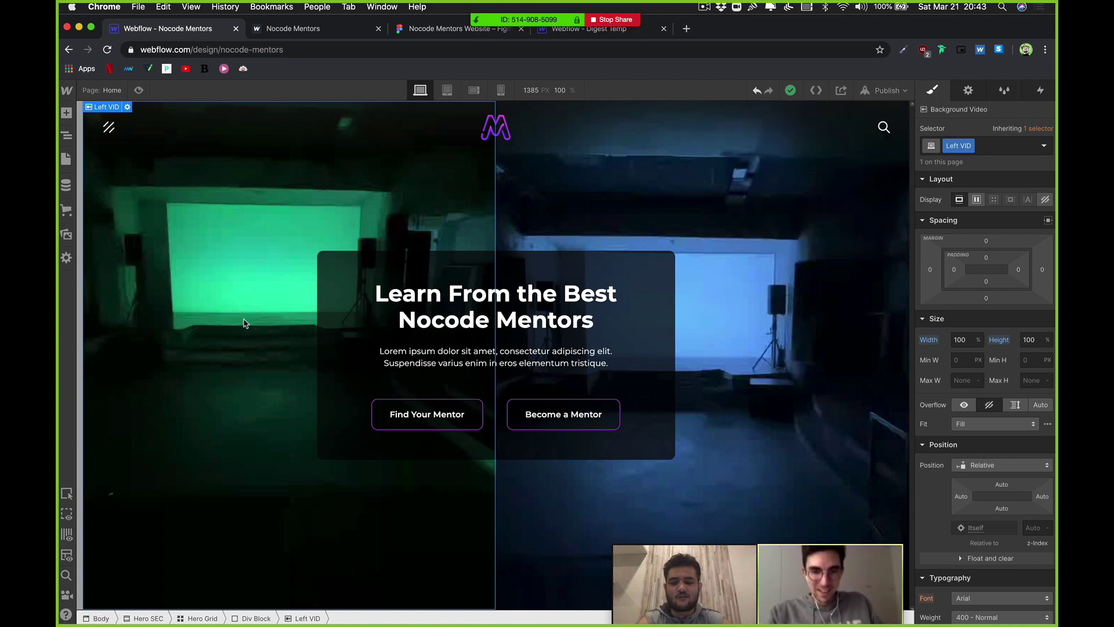
pyautogui.click(65, 159)
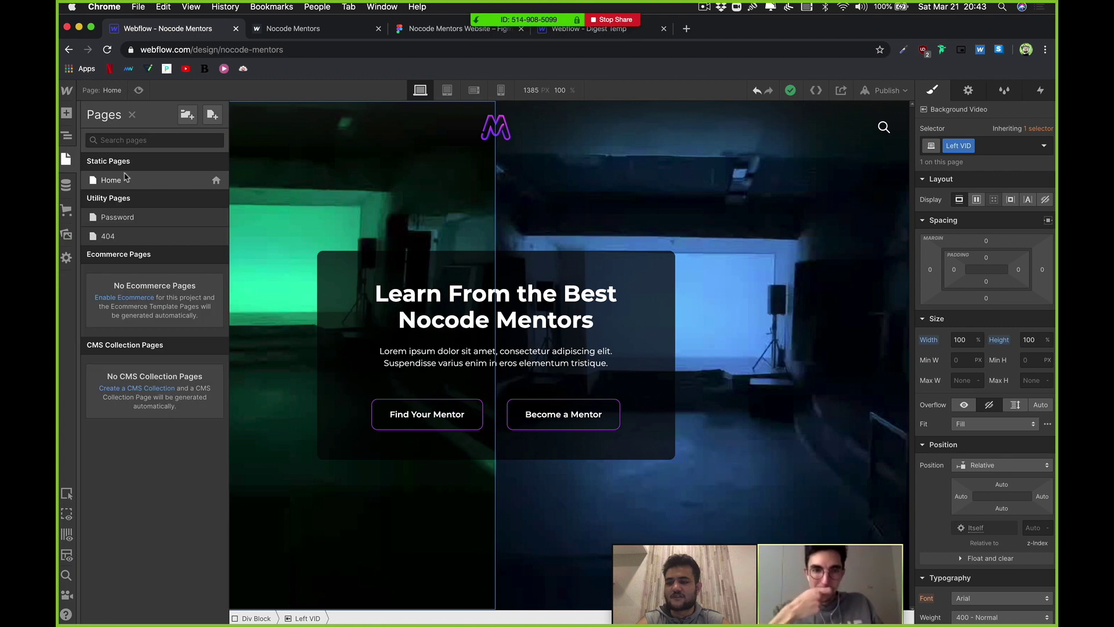
pyautogui.click(65, 139)
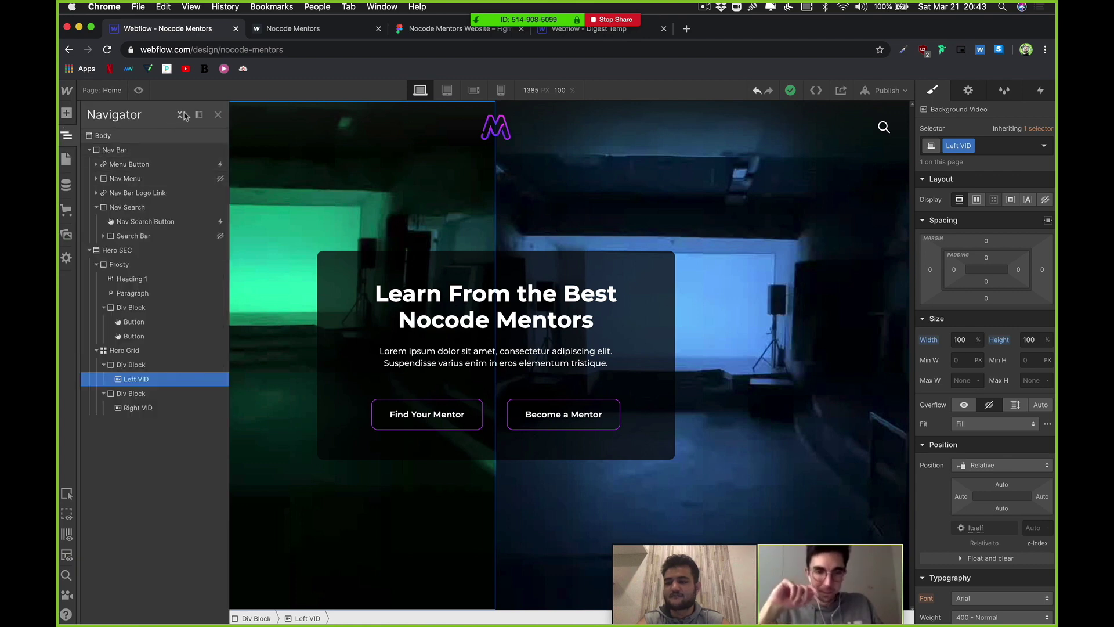
pyautogui.click(144, 138)
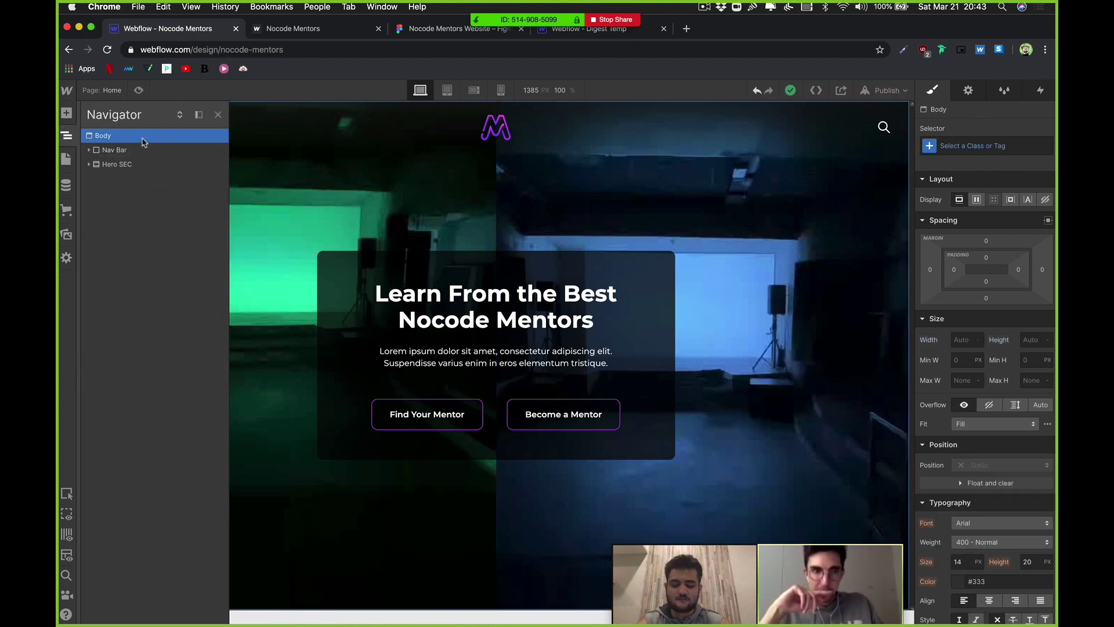
pyautogui.press('BackSpace')
pyautogui.press('super+e')
pyautogui.write('sec')
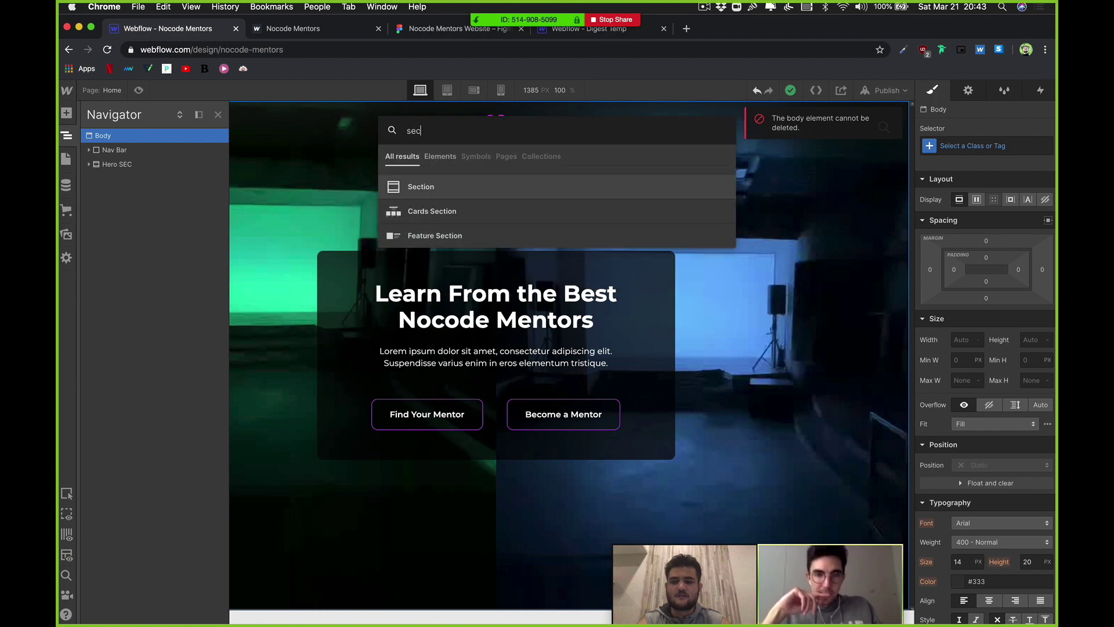
pyautogui.press('Return')
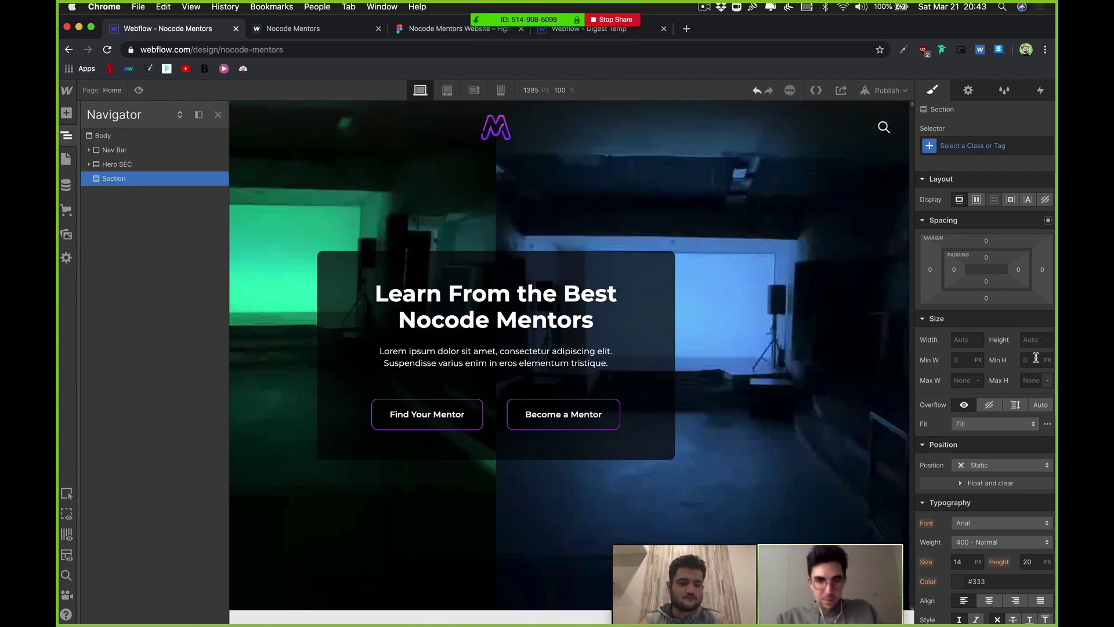
# Step: Set the new section's height to 1000px, then switch to the live site tab
pyautogui.click(1035, 341)
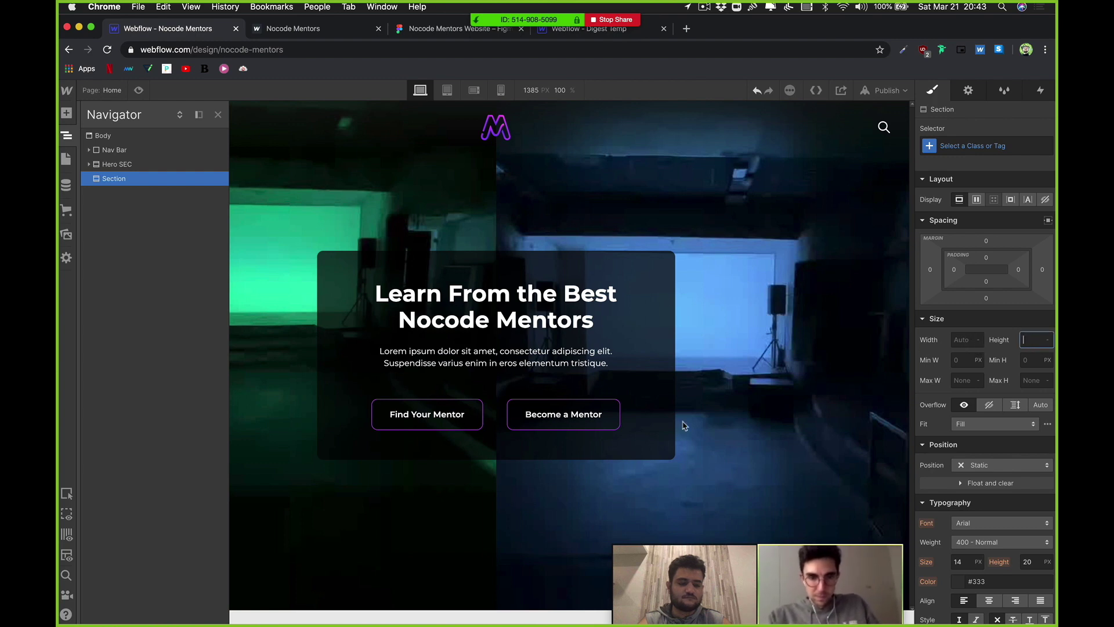
pyautogui.click(145, 178)
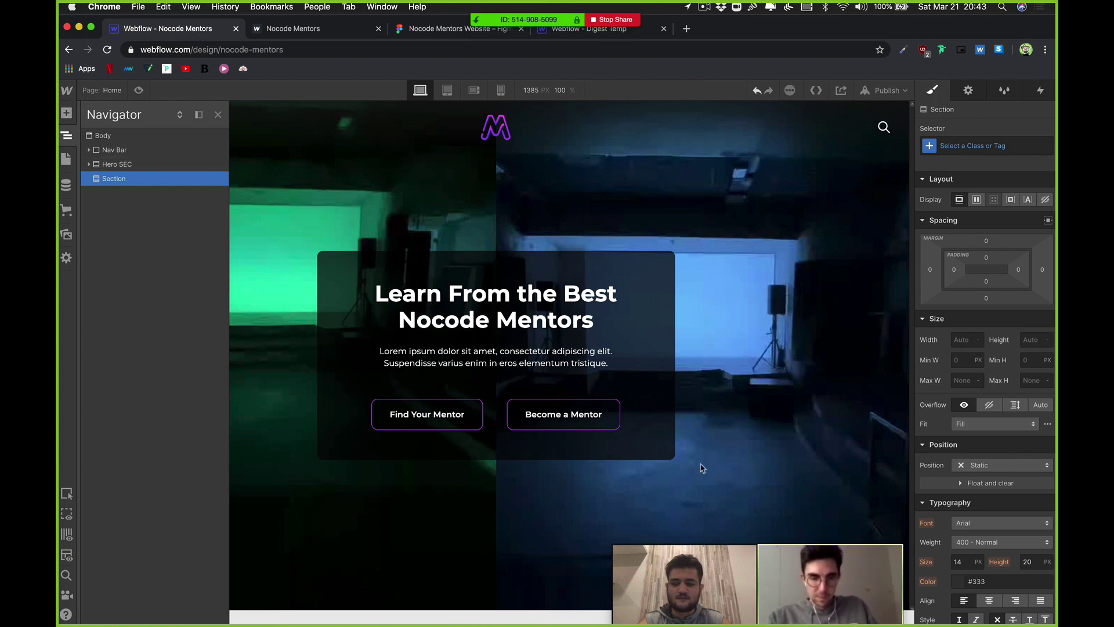
pyautogui.click(1029, 340)
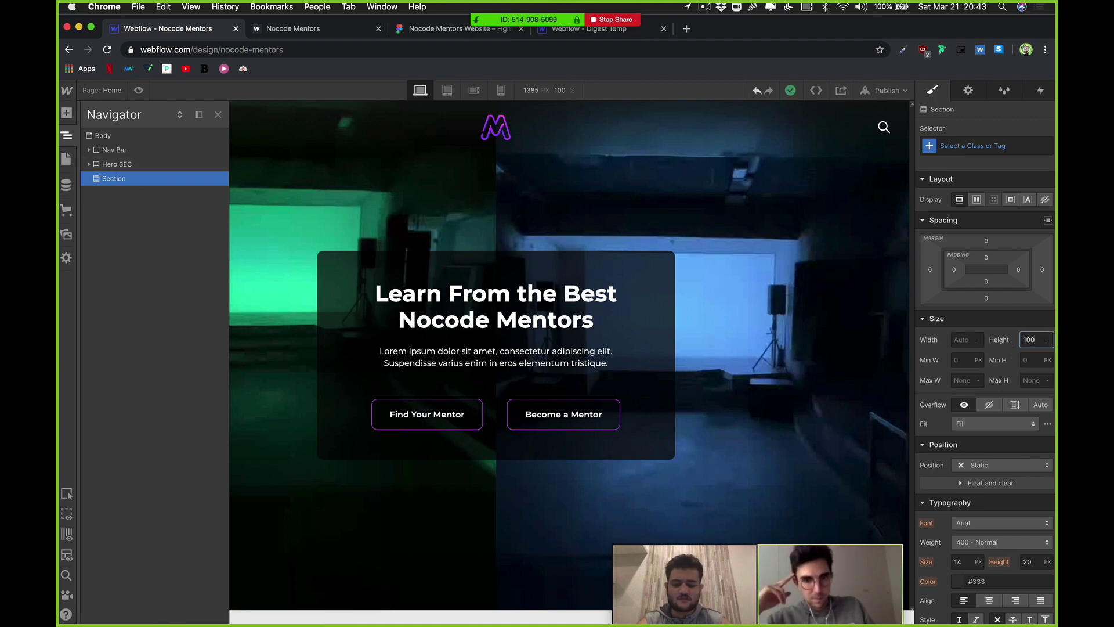
pyautogui.press('Return')
pyautogui.scroll(-10, 520, 302)
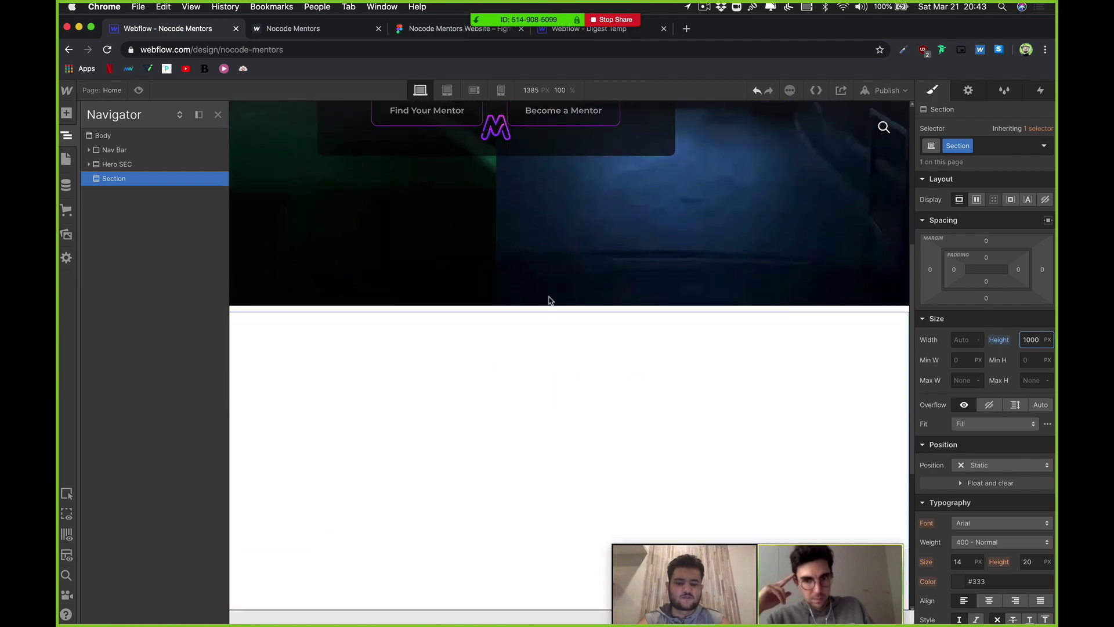
pyautogui.click(482, 359)
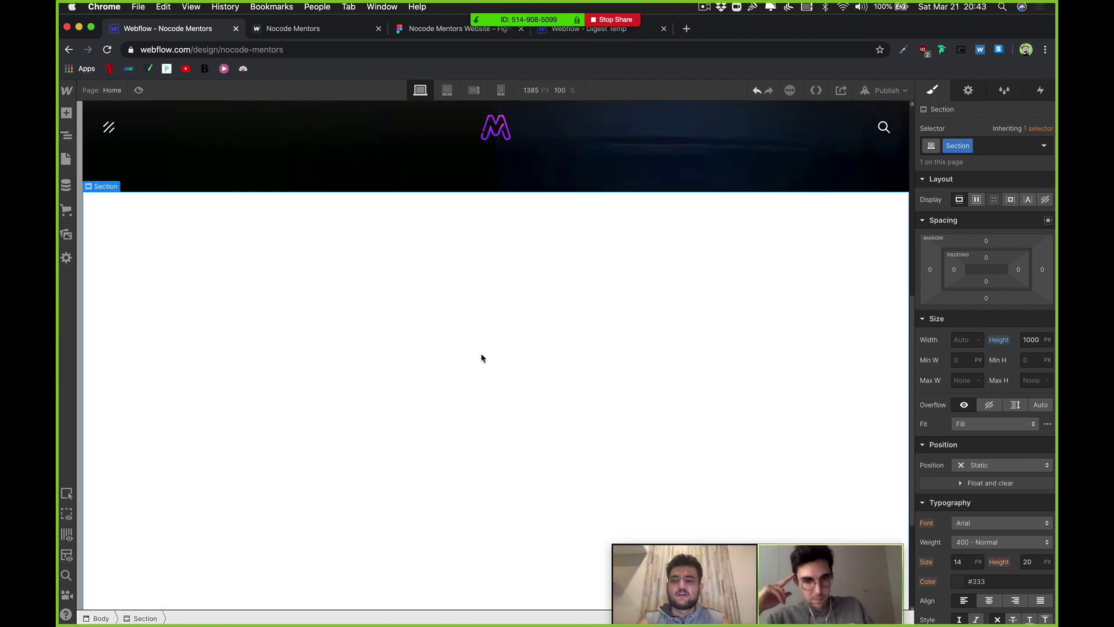
pyautogui.click(351, 31)
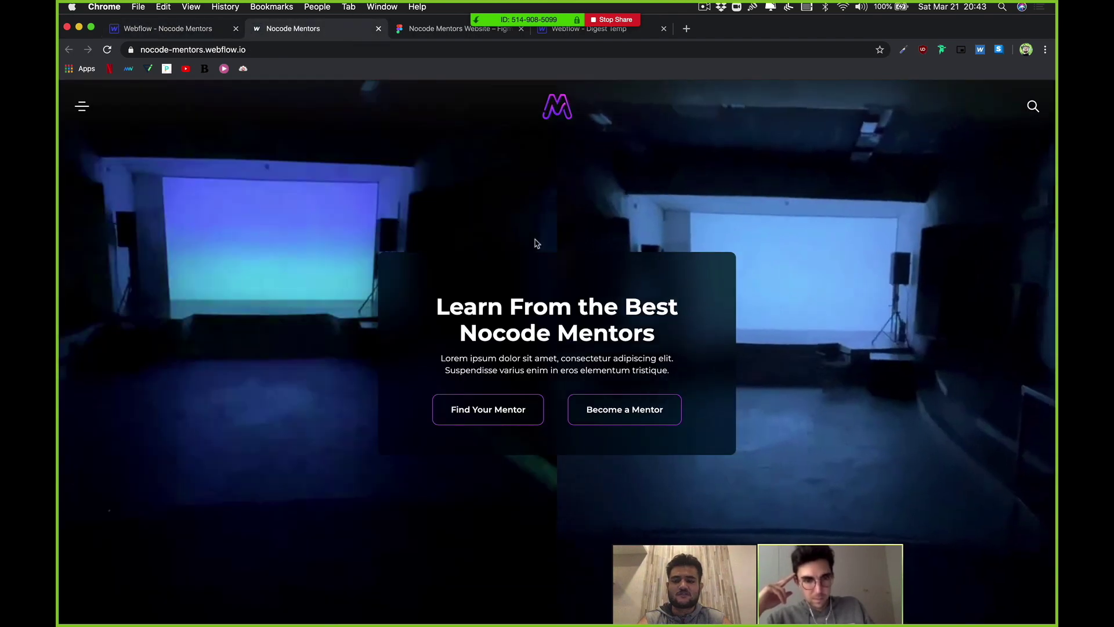
# Step: Switch to the Figma design and pan to the favorite-tools row and mentor card at 88% zoom
pyautogui.hotkey('ctrl', 'Tab')
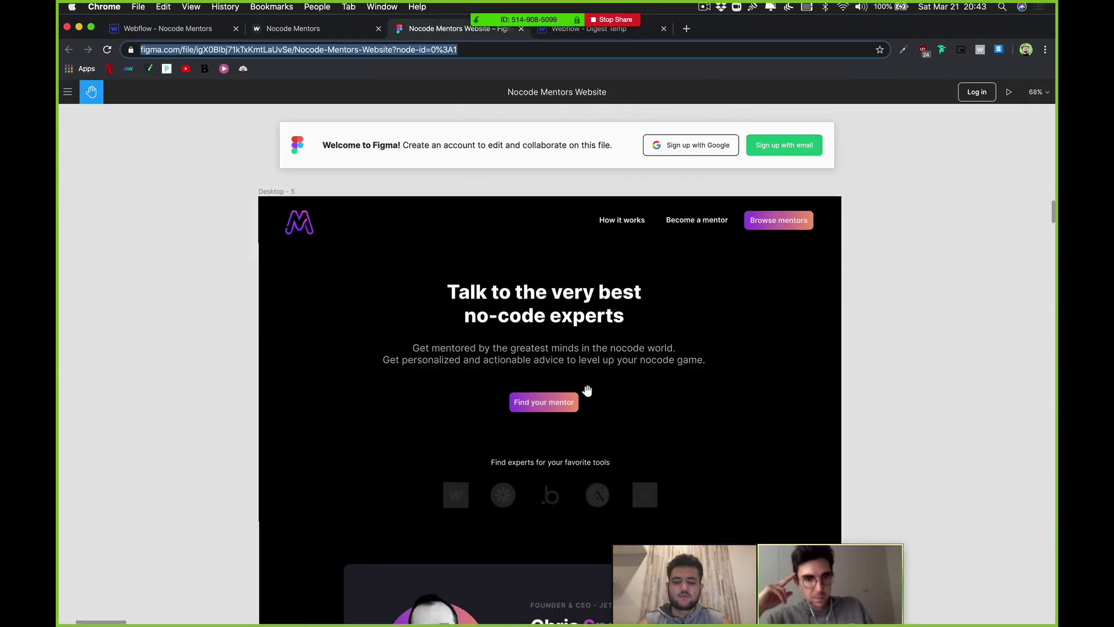
pyautogui.scroll(-5, 523, 261)
pyautogui.scroll(-5, 502, 352)
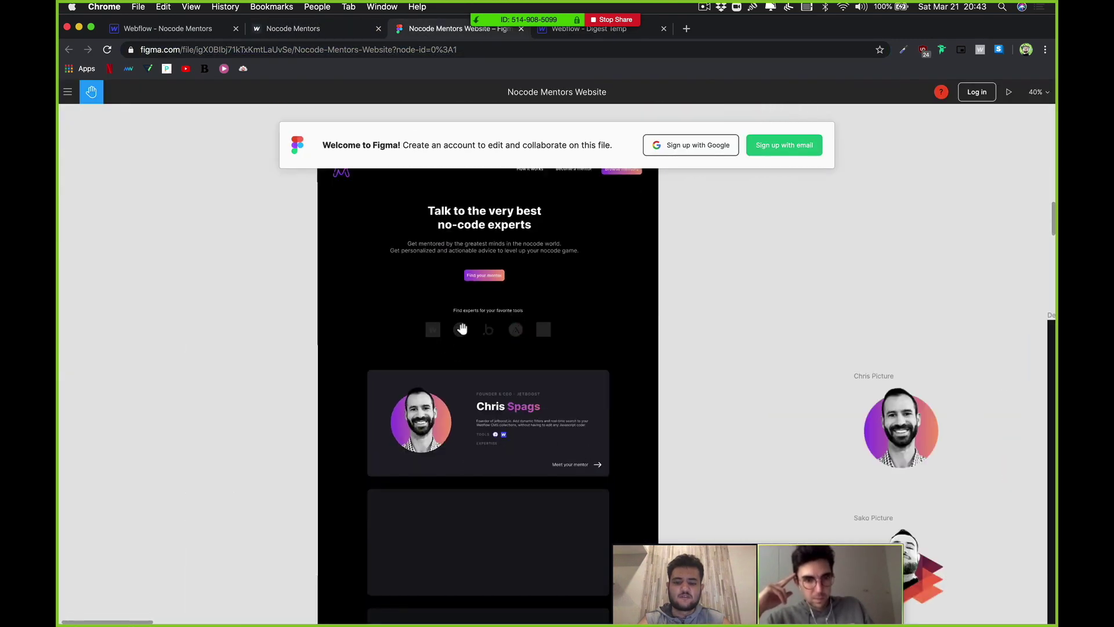
pyautogui.scroll(8, 540, 386)
pyautogui.scroll(-5, 540, 386)
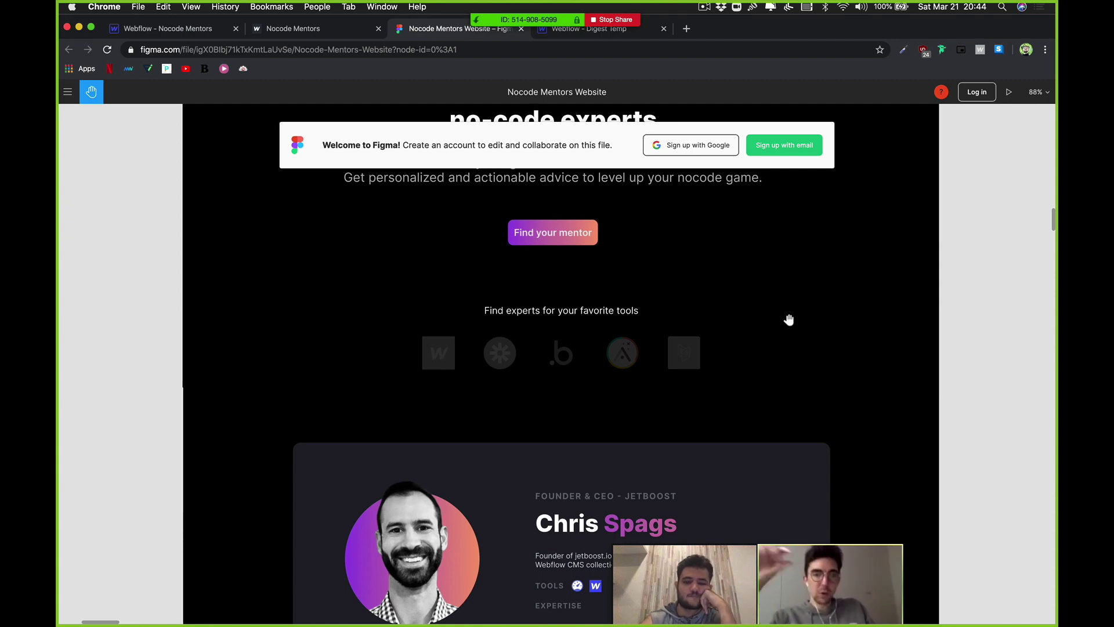
pyautogui.moveTo(789, 320); pyautogui.dragTo(774, 276)
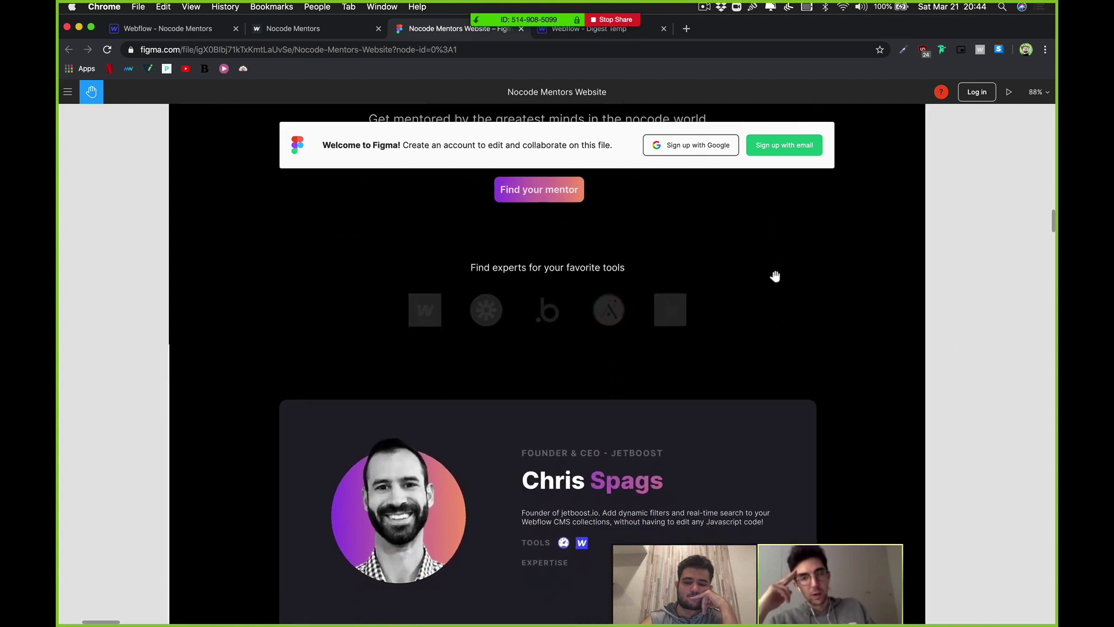
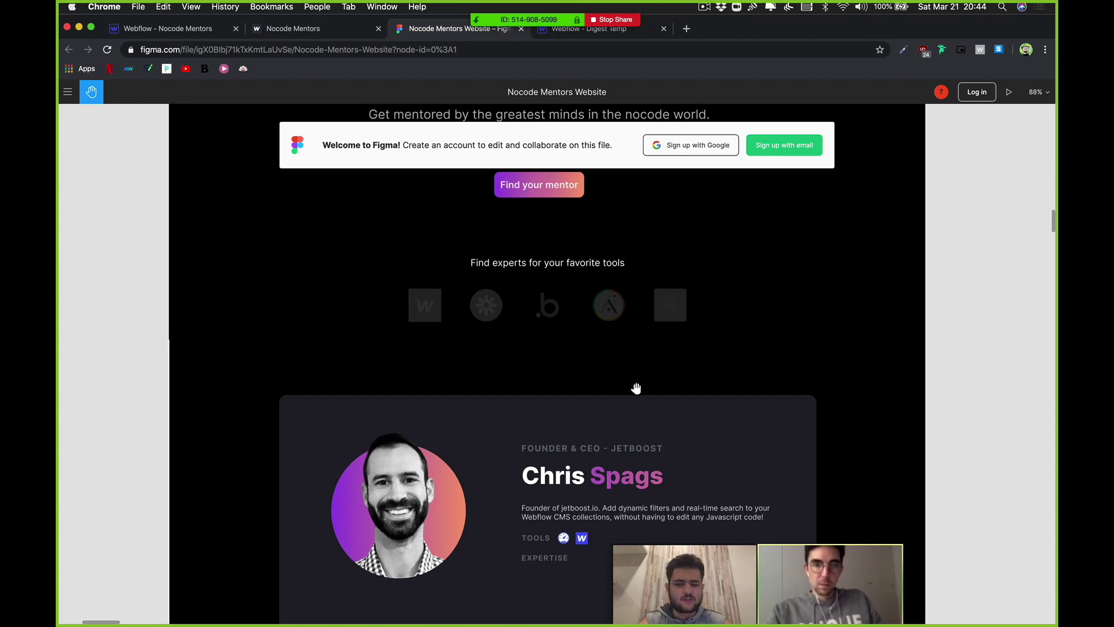
# Step: Pan and scroll the Figma design around the hero and its subtitle
pyautogui.moveTo(637, 348); pyautogui.dragTo(601, 342)
pyautogui.scroll(-5, 628, 397)
pyautogui.scroll(-5, 601, 342)
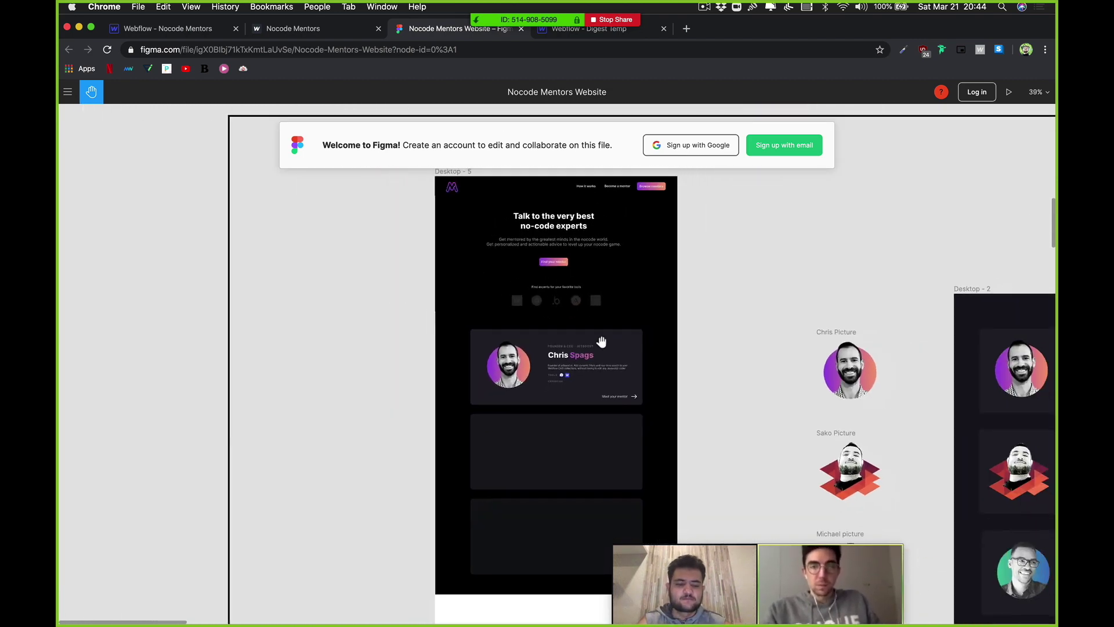
pyautogui.scroll(6, 601, 342)
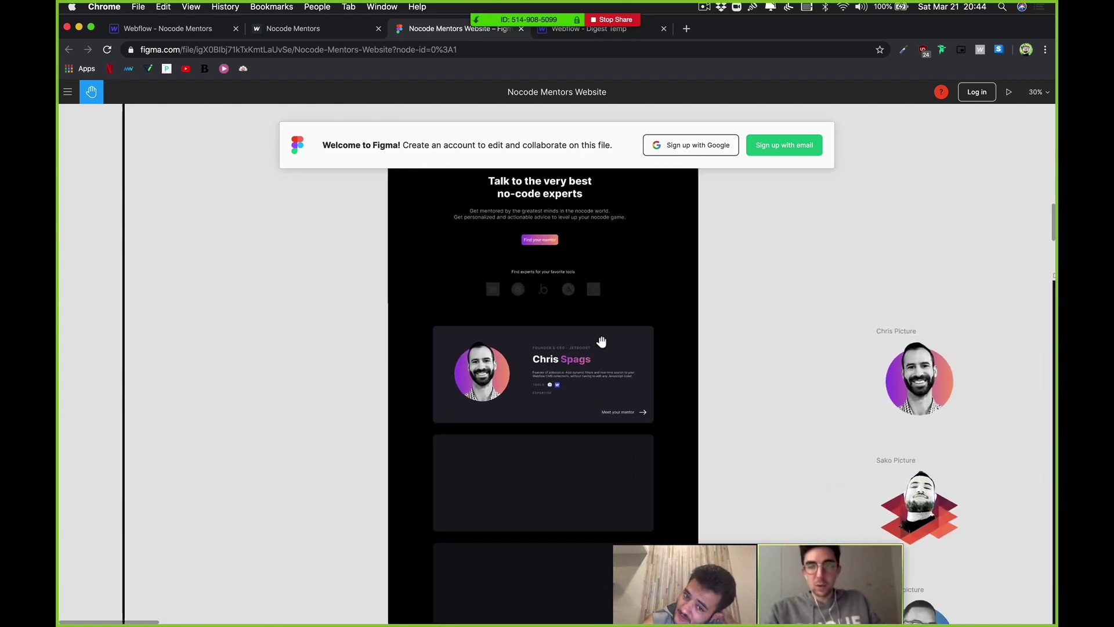
pyautogui.scroll(1, 601, 342)
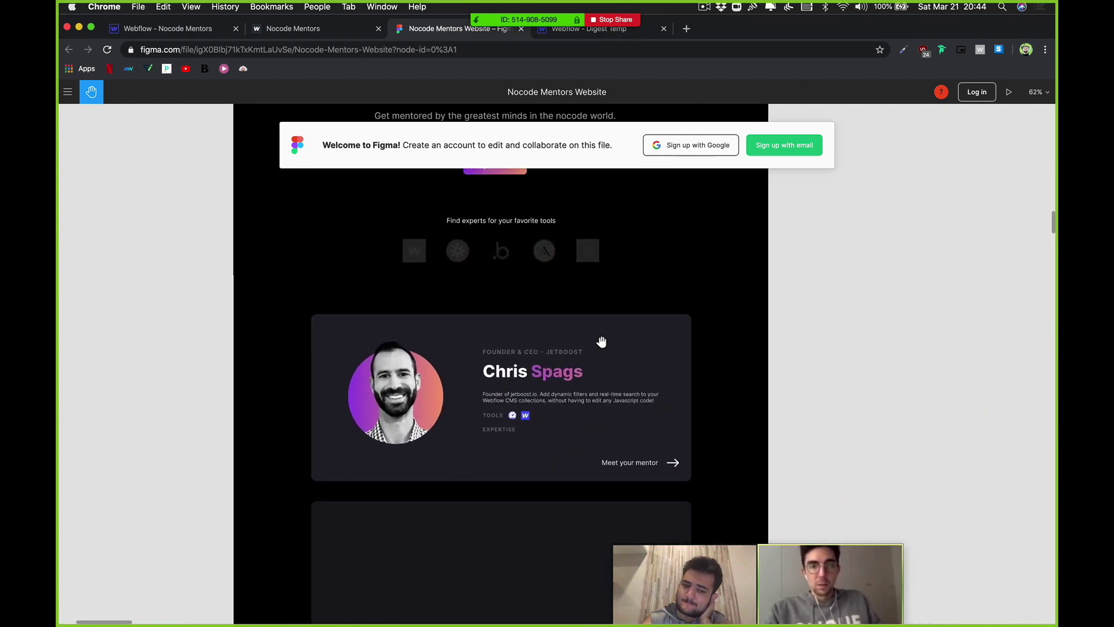
pyautogui.scroll(3, 601, 342)
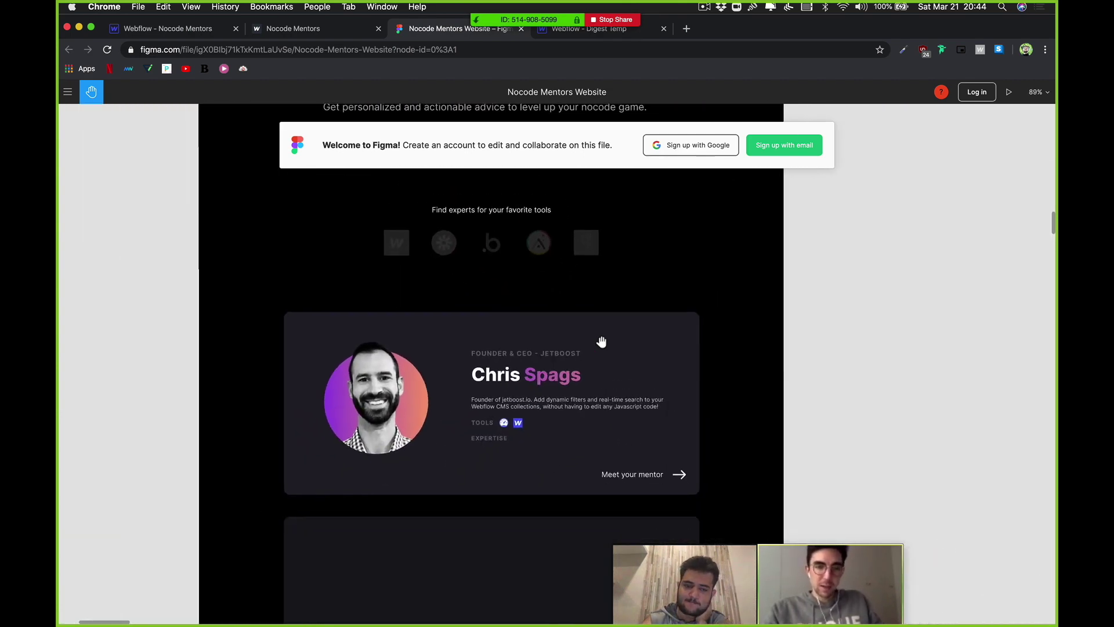
pyautogui.scroll(-3, 602, 342)
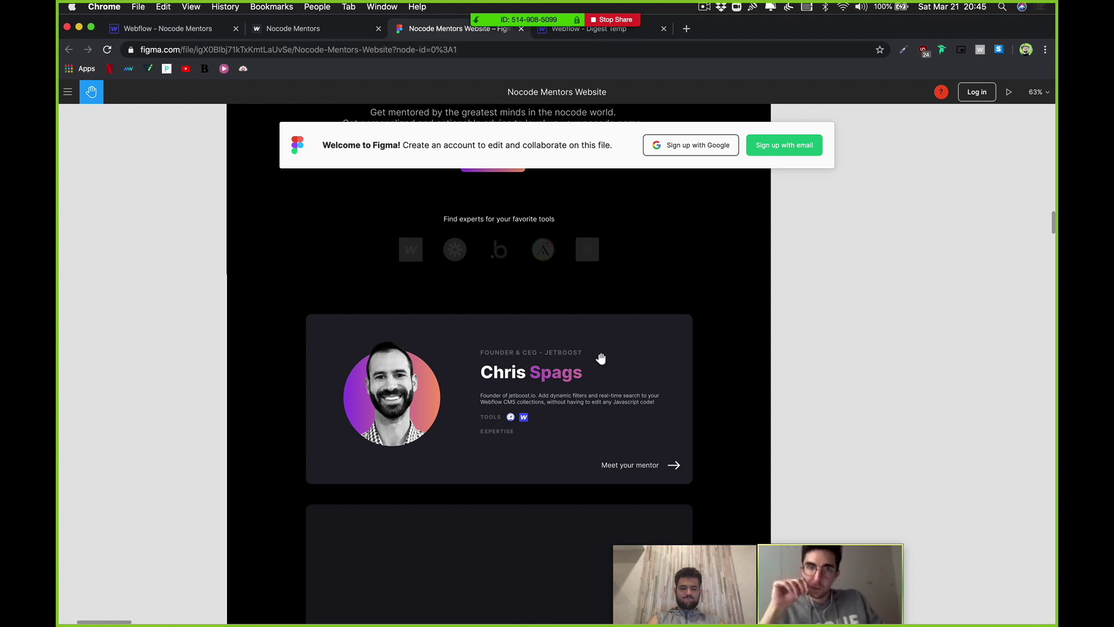
pyautogui.moveTo(601, 359); pyautogui.dragTo(607, 418)
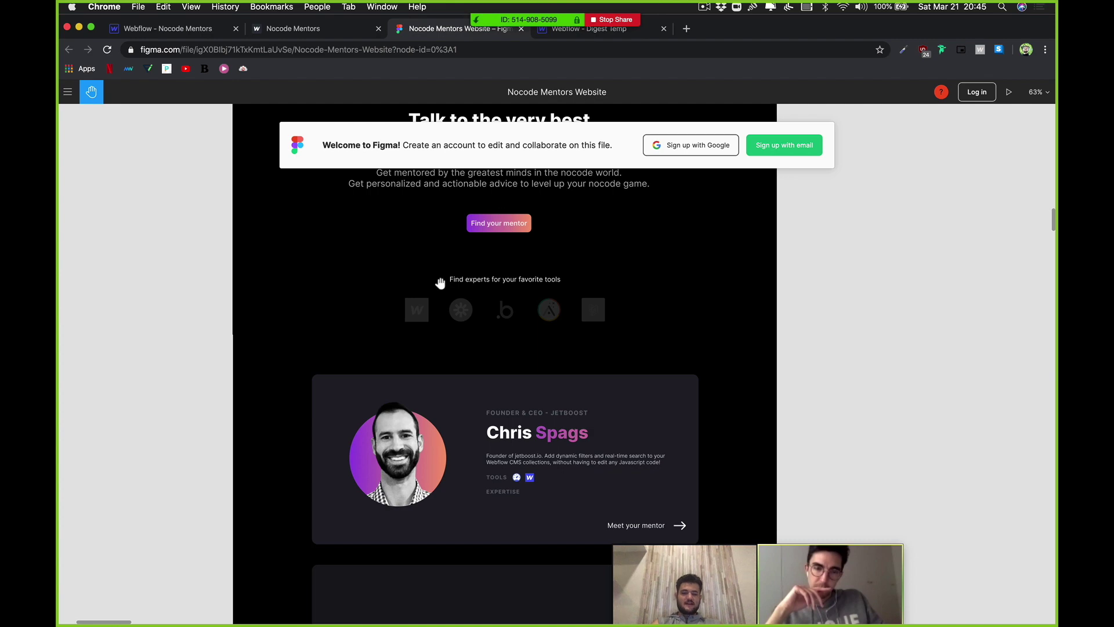
pyautogui.scroll(5, 443, 281)
pyautogui.scroll(-5, 559, 332)
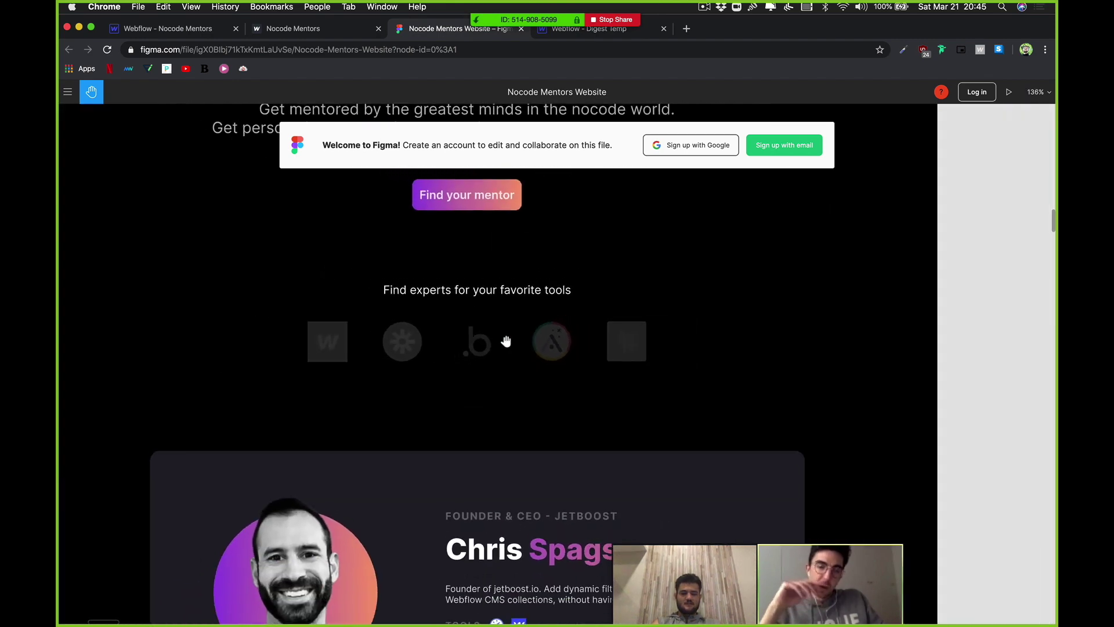
pyautogui.scroll(-5, 413, 319)
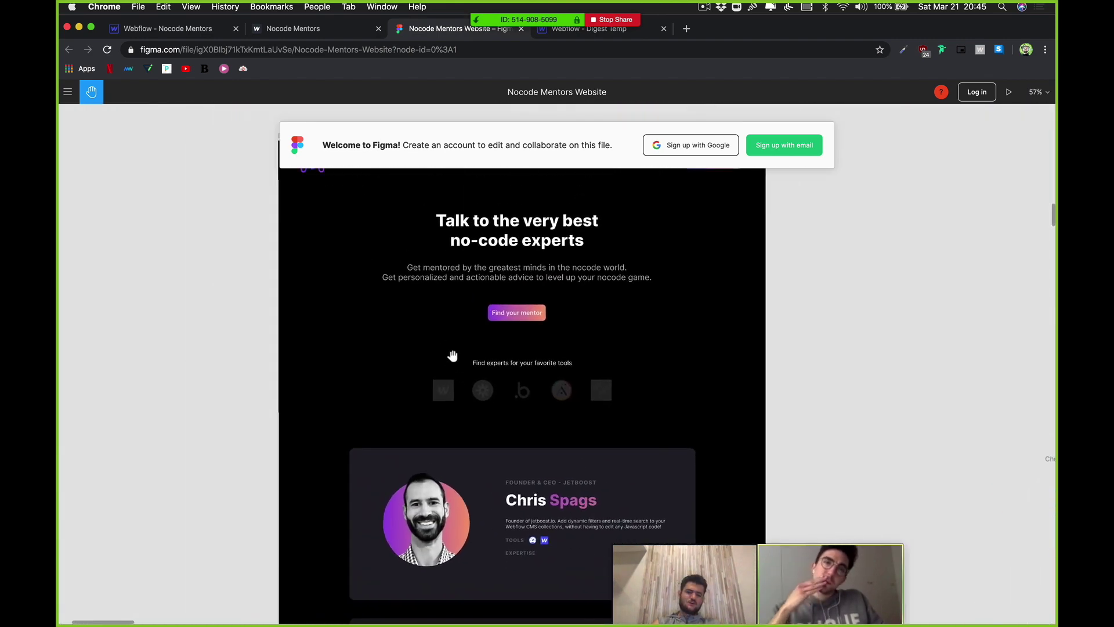
pyautogui.scroll(4, 451, 353)
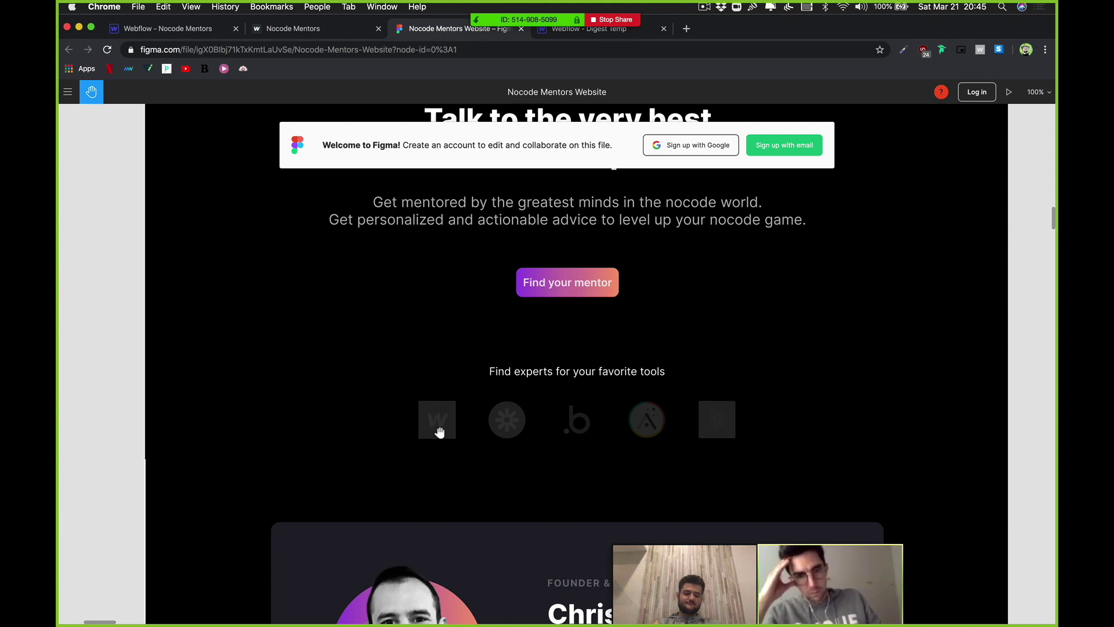
pyautogui.moveTo(485, 412); pyautogui.dragTo(454, 390)
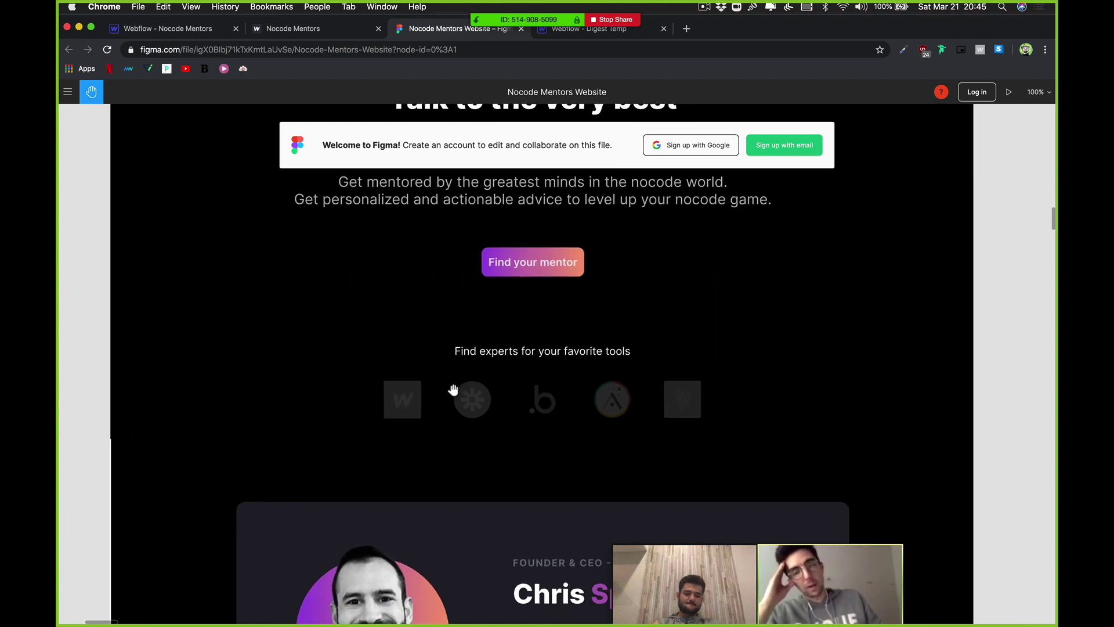
pyautogui.scroll(-1, 482, 452)
pyautogui.scroll(-5, 508, 534)
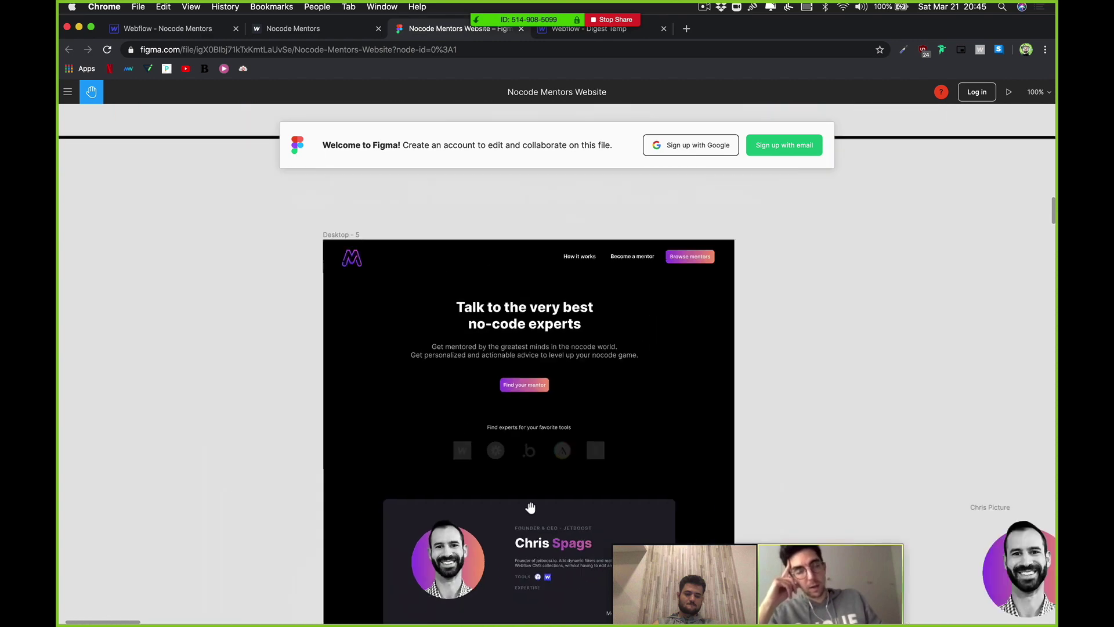
pyautogui.scroll(3, 500, 505)
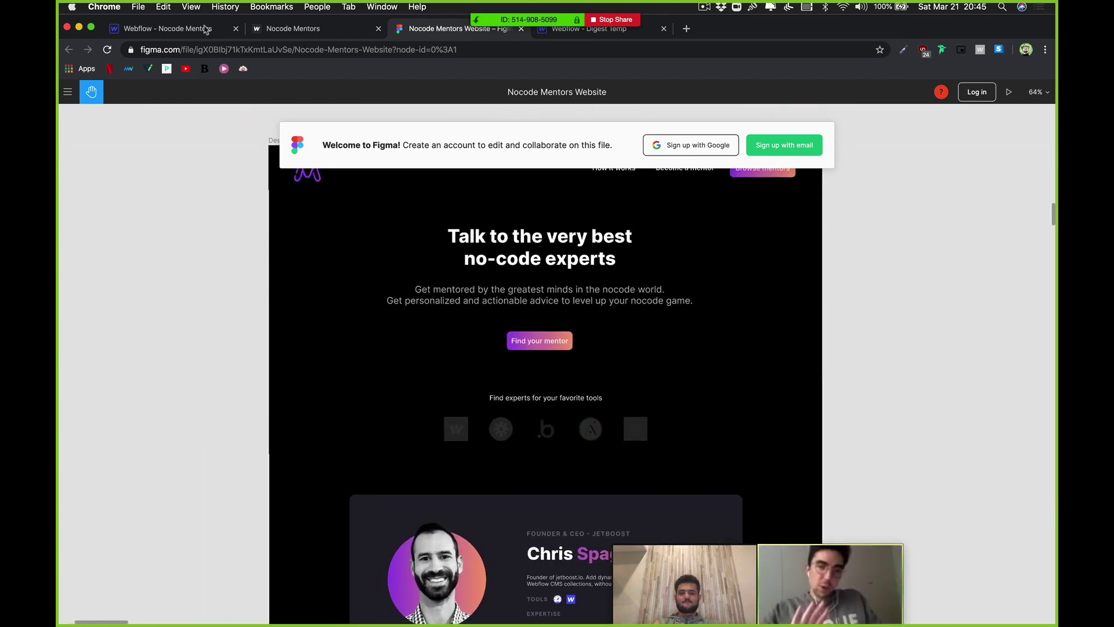
# Step: Close the extra Nocode Mentors tab and check the empty Section in the Webflow designer
pyautogui.click(174, 28)
pyautogui.click(379, 28)
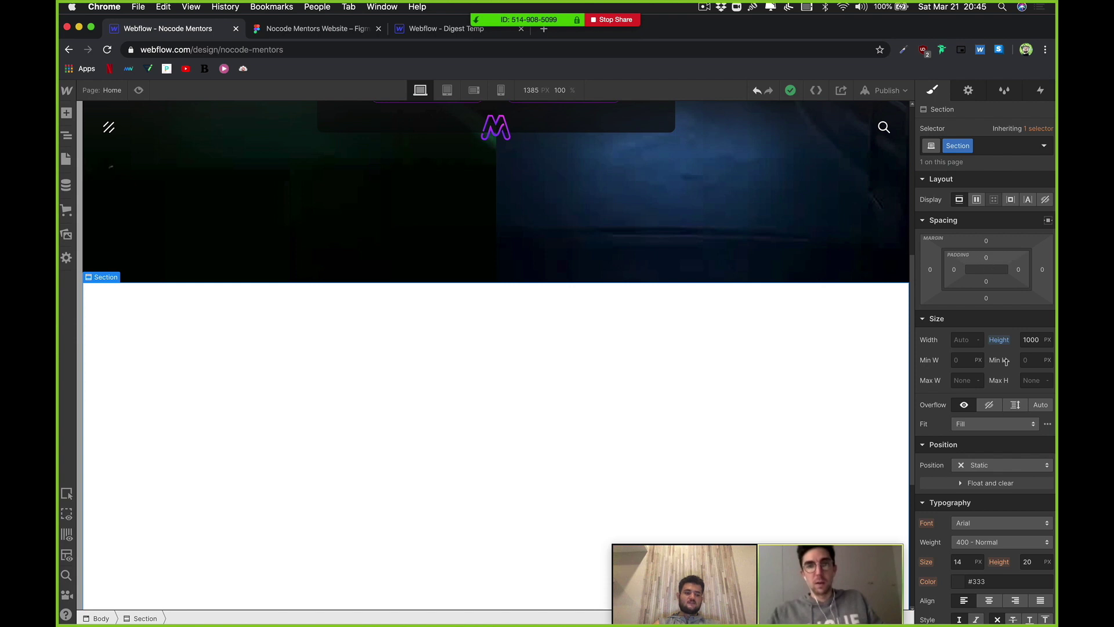
pyautogui.scroll(-5, 981, 517)
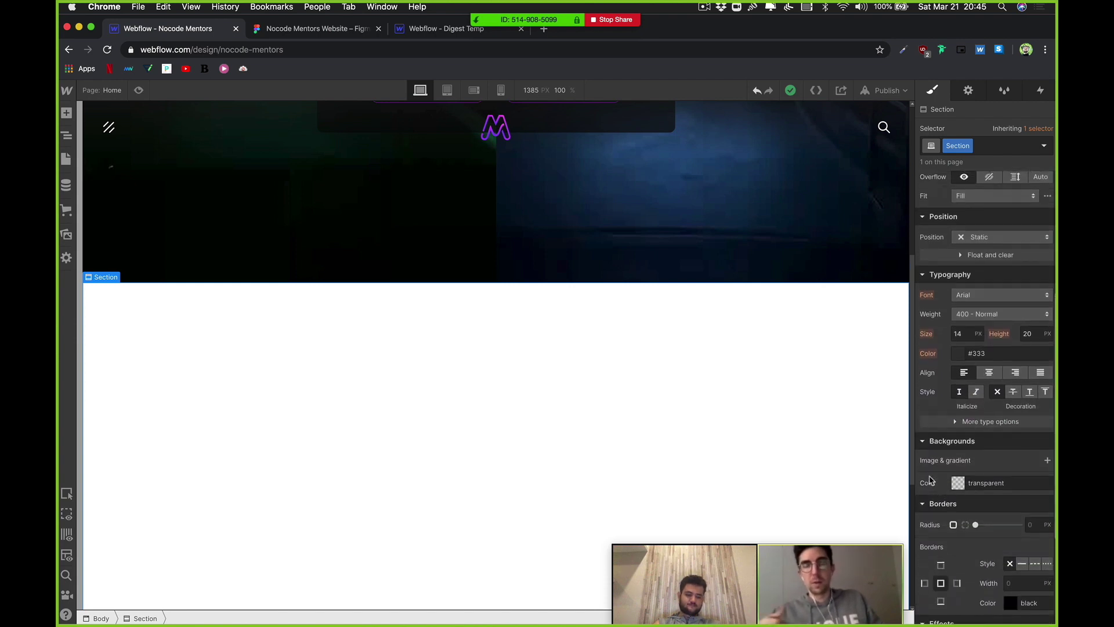
pyautogui.scroll(1, 942, 486)
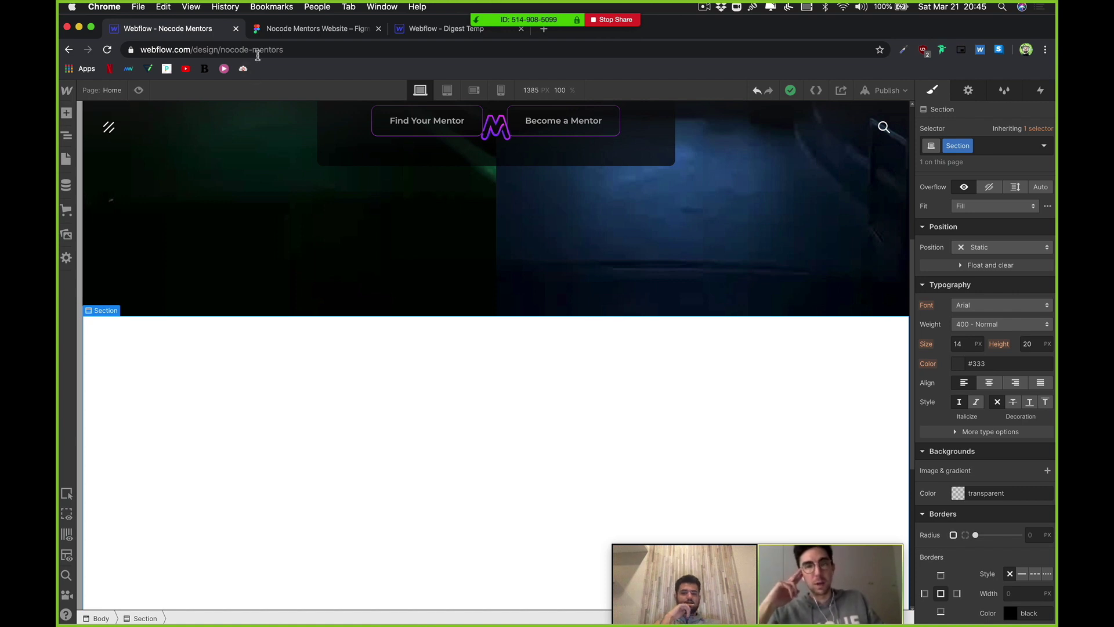
pyautogui.click(274, 32)
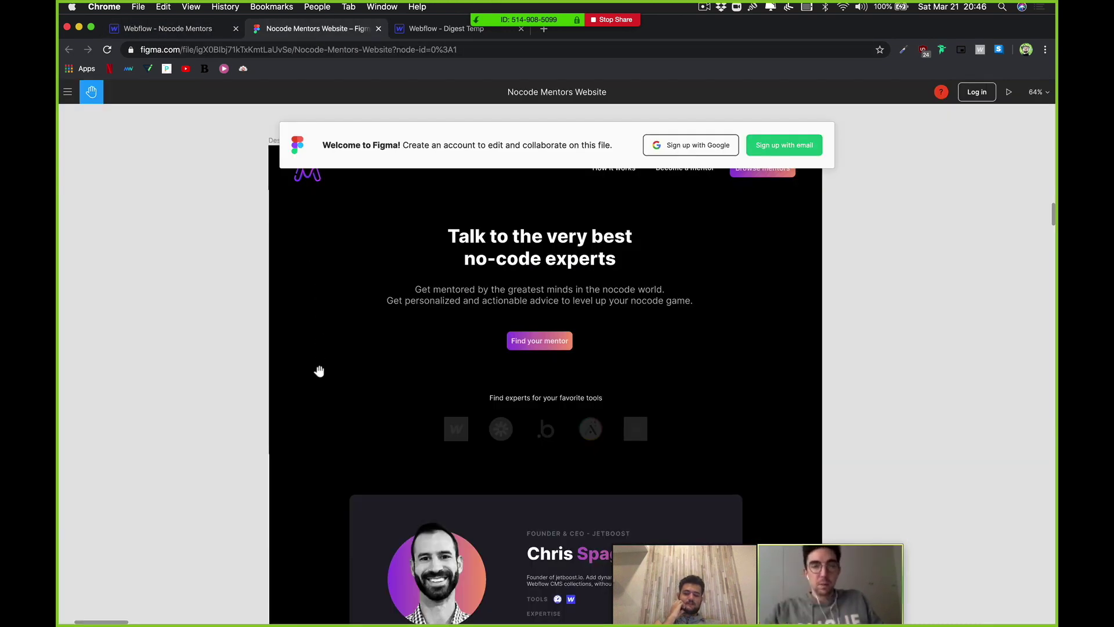
pyautogui.moveTo(318, 368); pyautogui.dragTo(290, 207)
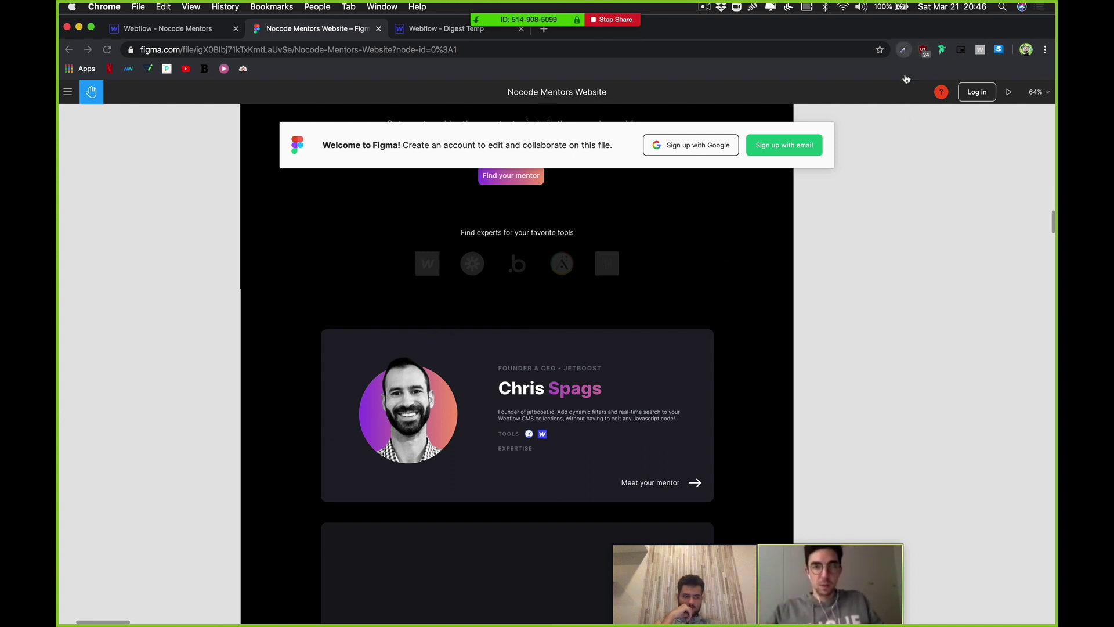
pyautogui.click(773, 305)
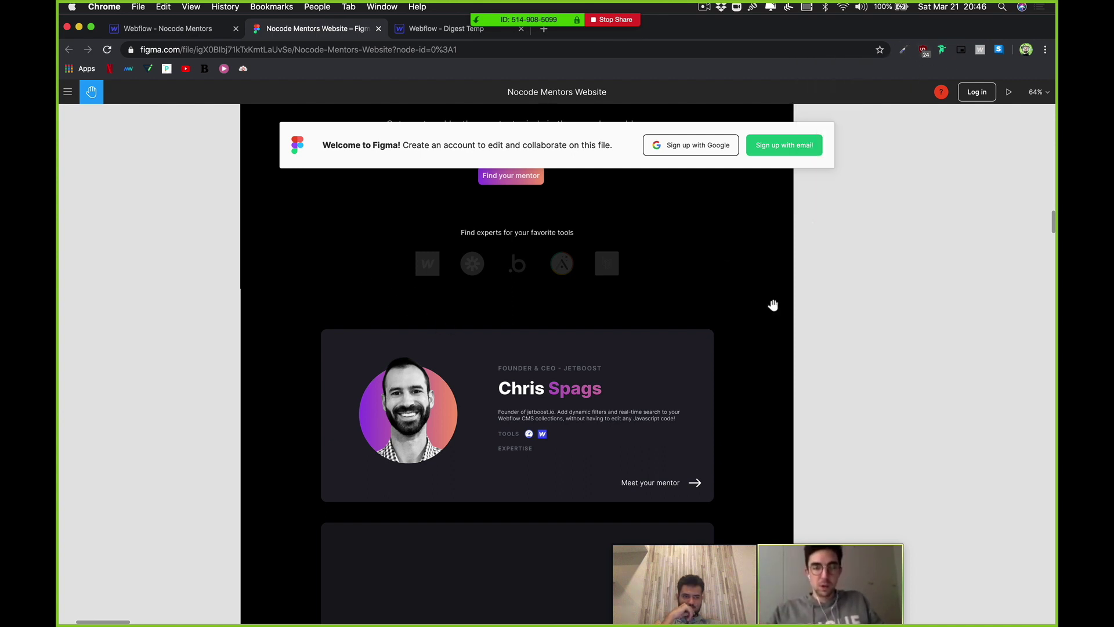
pyautogui.click(748, 323)
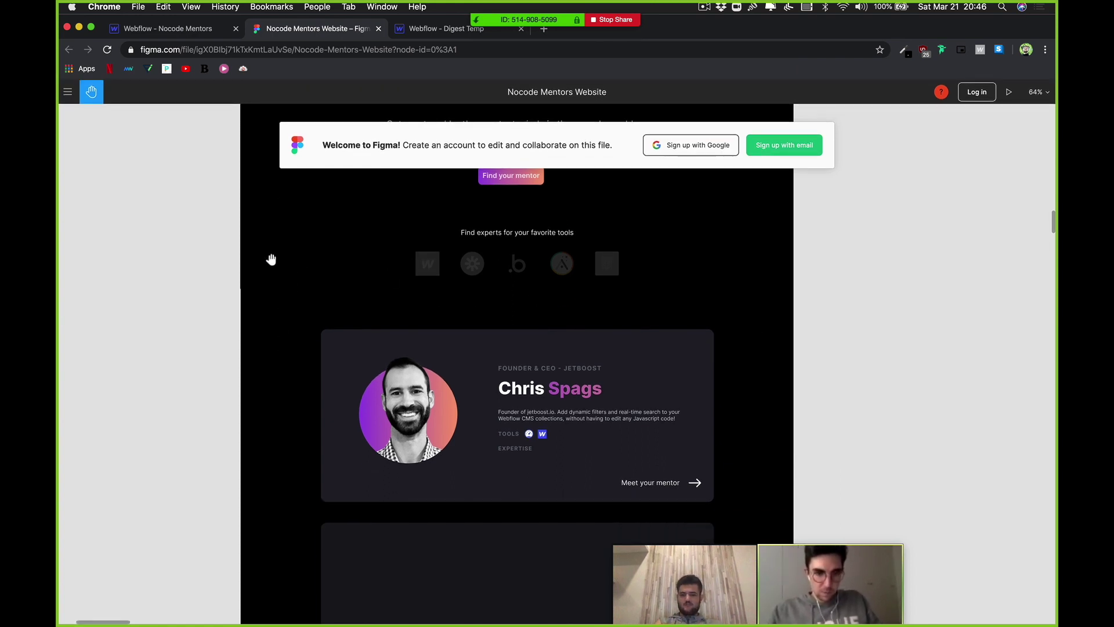
pyautogui.click(168, 28)
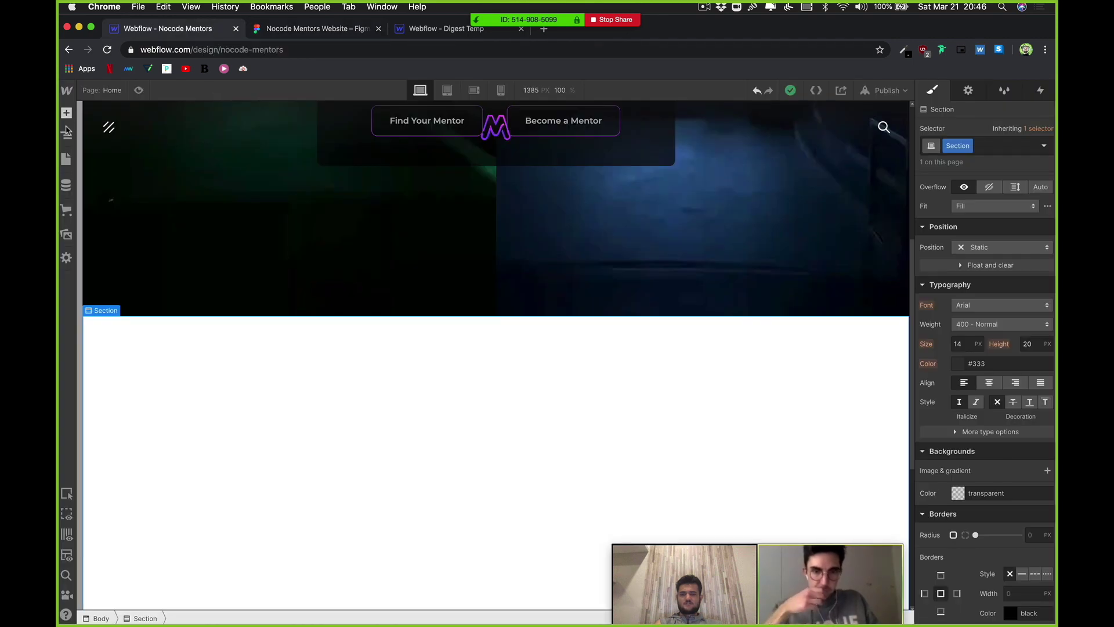
# Step: Make the page Body background black through the Navigator
pyautogui.click(68, 142)
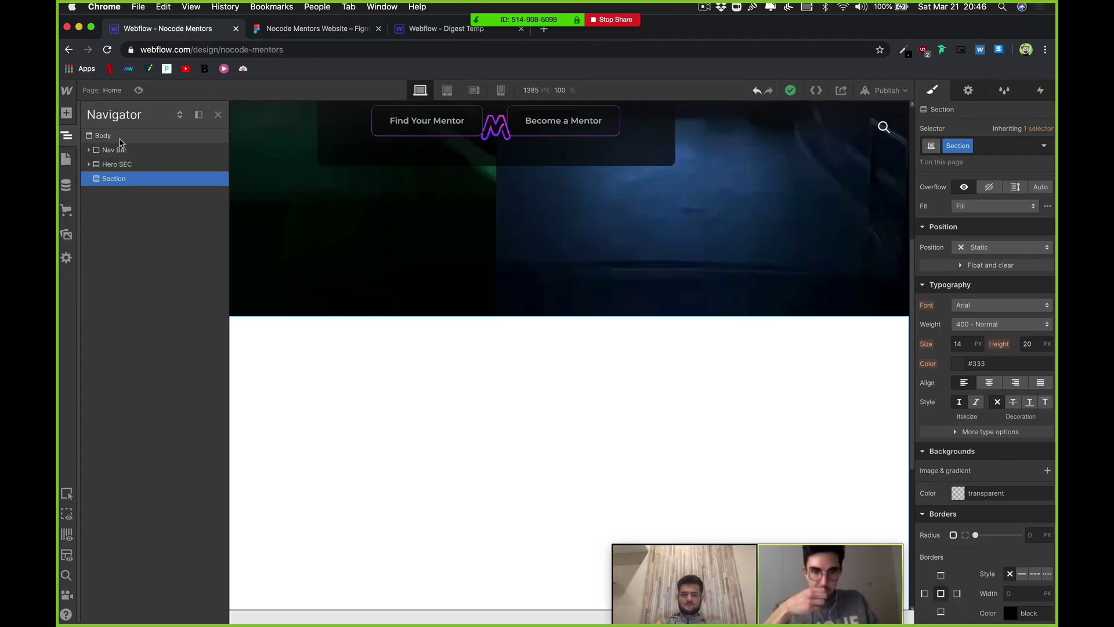
pyautogui.click(120, 138)
pyautogui.click(959, 497)
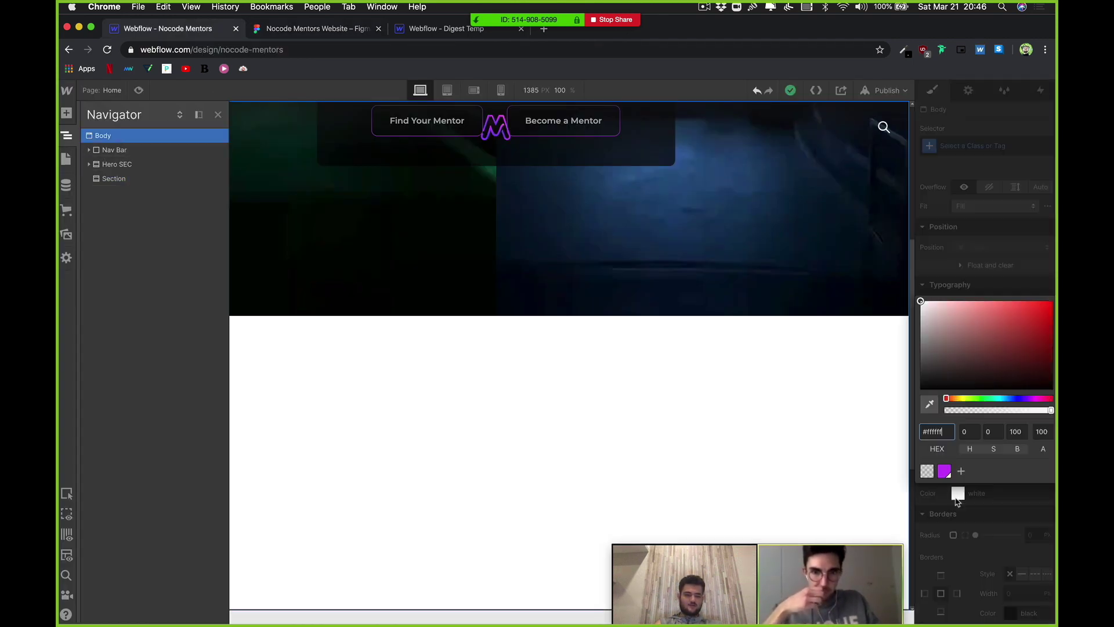
pyautogui.click(922, 389)
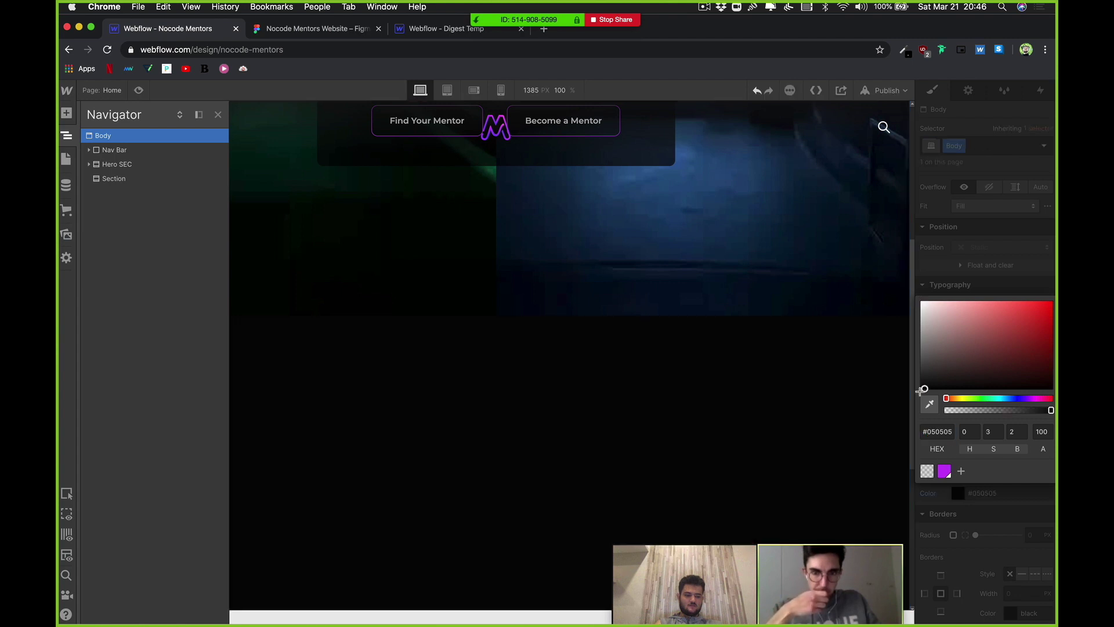
pyautogui.scroll(-1, 720, 394)
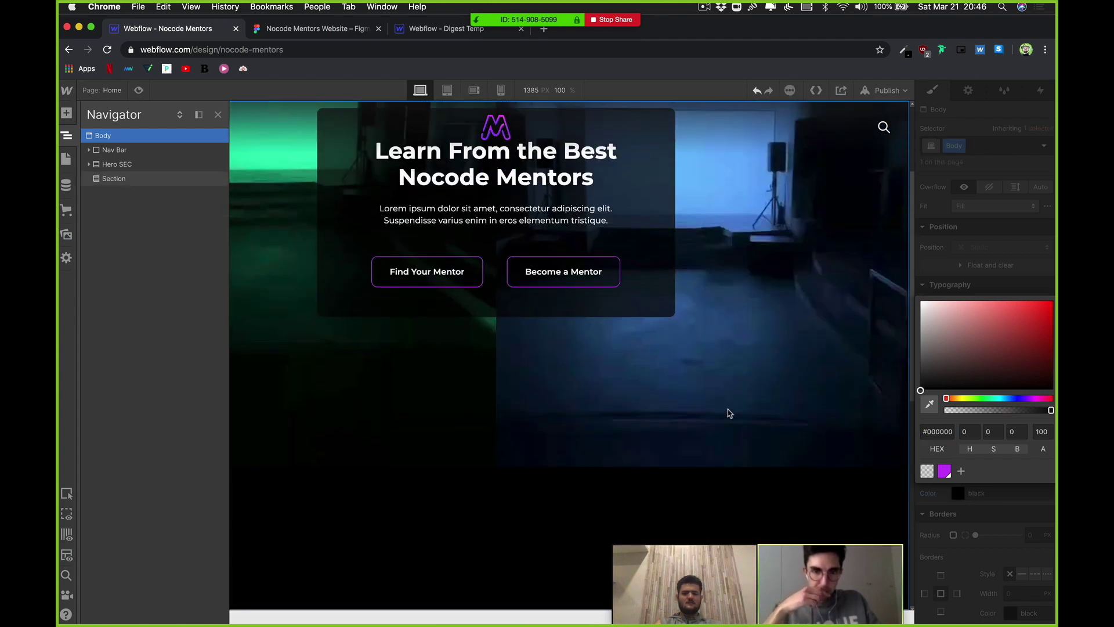
pyautogui.press('z')
# Step: Try a Bright Purple text colour on the Section, then undo it
pyautogui.click(420, 256)
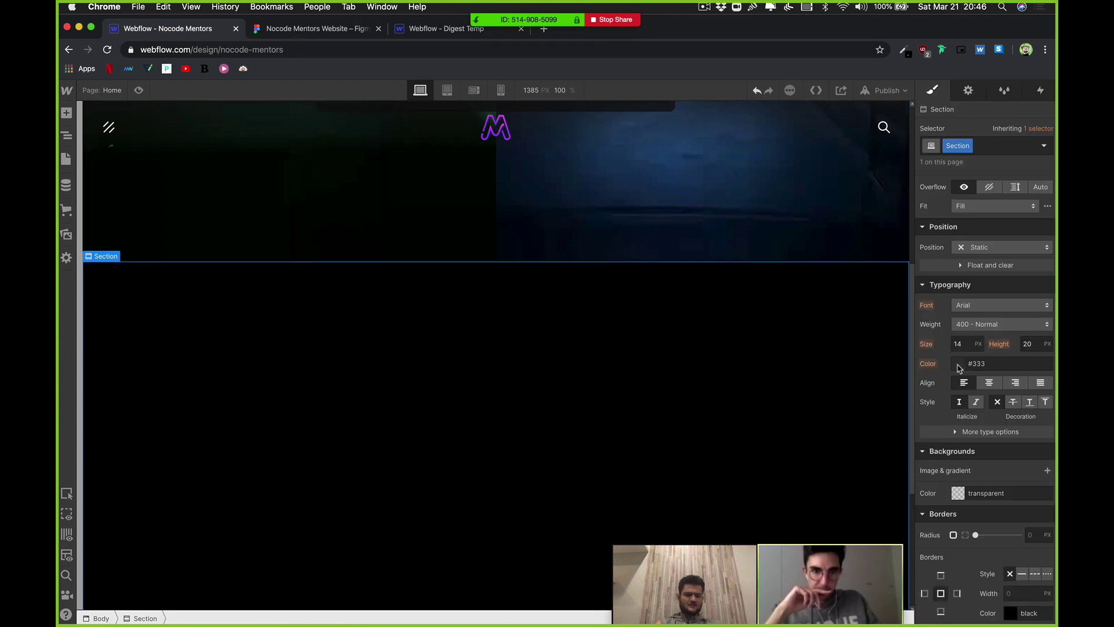
pyautogui.click(978, 364)
pyautogui.moveTo(922, 448); pyautogui.dragTo(919, 430)
pyautogui.click(945, 549)
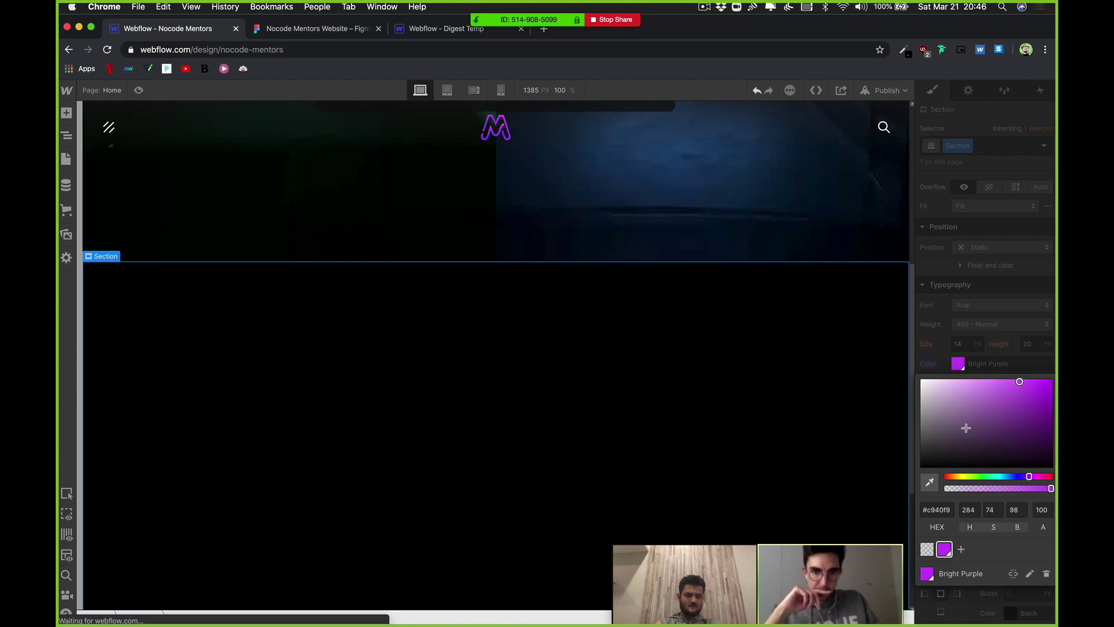
pyautogui.click(970, 357)
pyautogui.hotkey('ctrl', 'z')
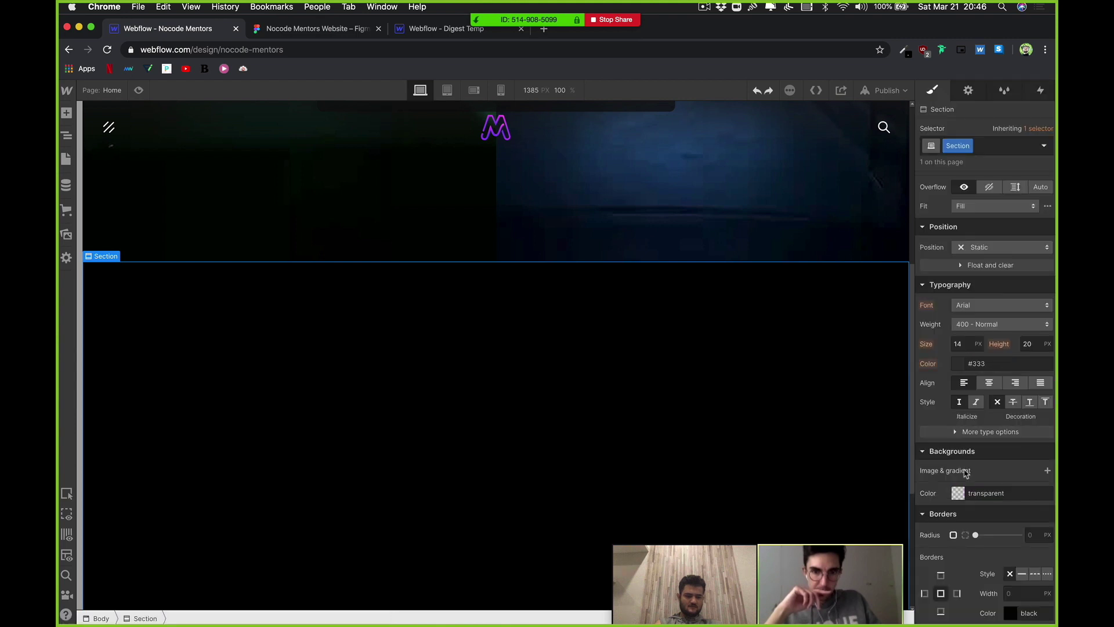
pyautogui.click(958, 493)
pyautogui.click(958, 494)
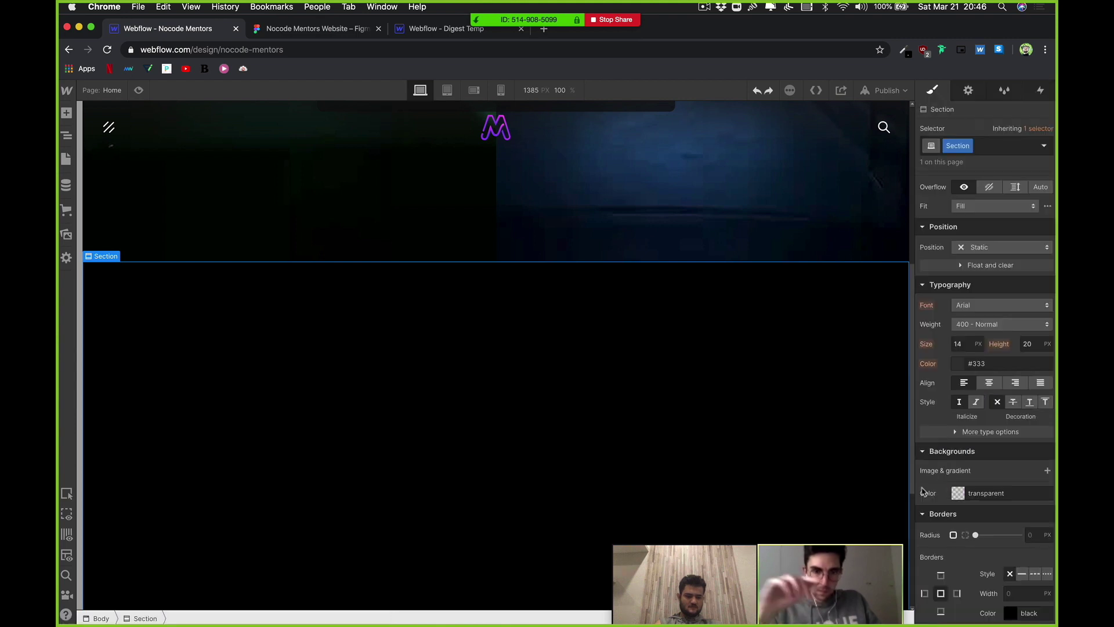
# Step: Set the Body background to dark purple #100913, starting from the Bright Purple swatch
pyautogui.click(66, 137)
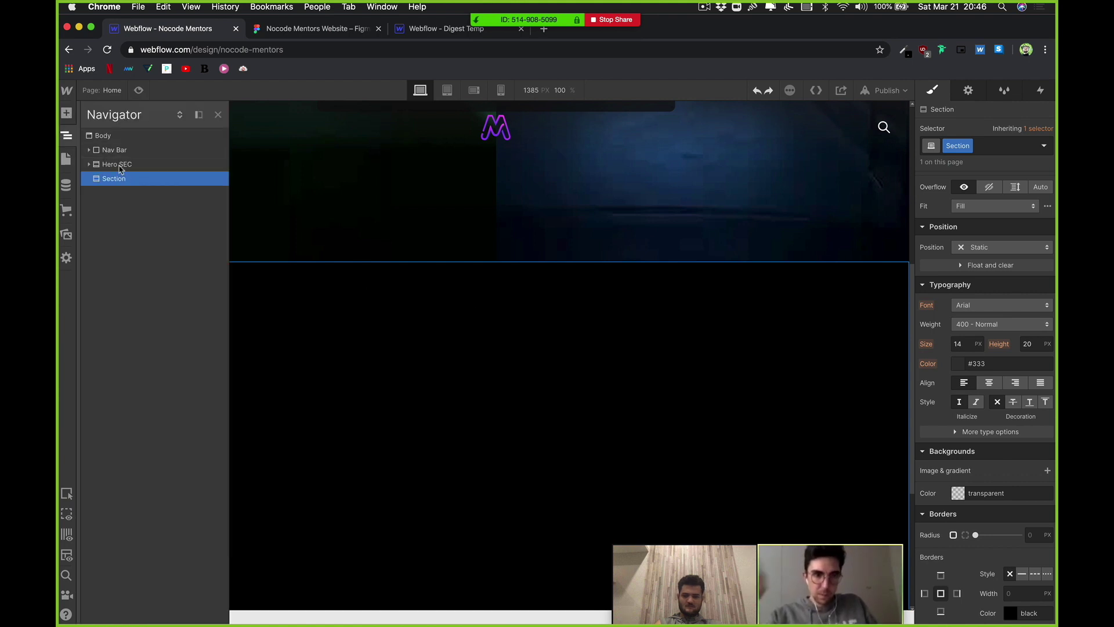
pyautogui.click(103, 136)
pyautogui.click(957, 498)
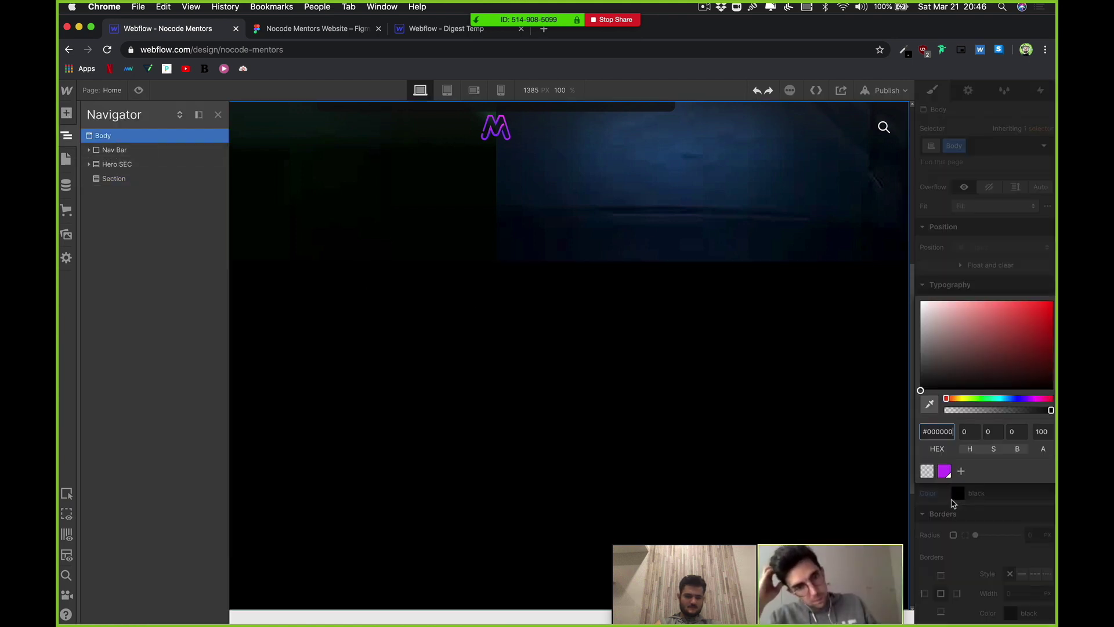
pyautogui.click(945, 467)
pyautogui.moveTo(1015, 323); pyautogui.dragTo(992, 358)
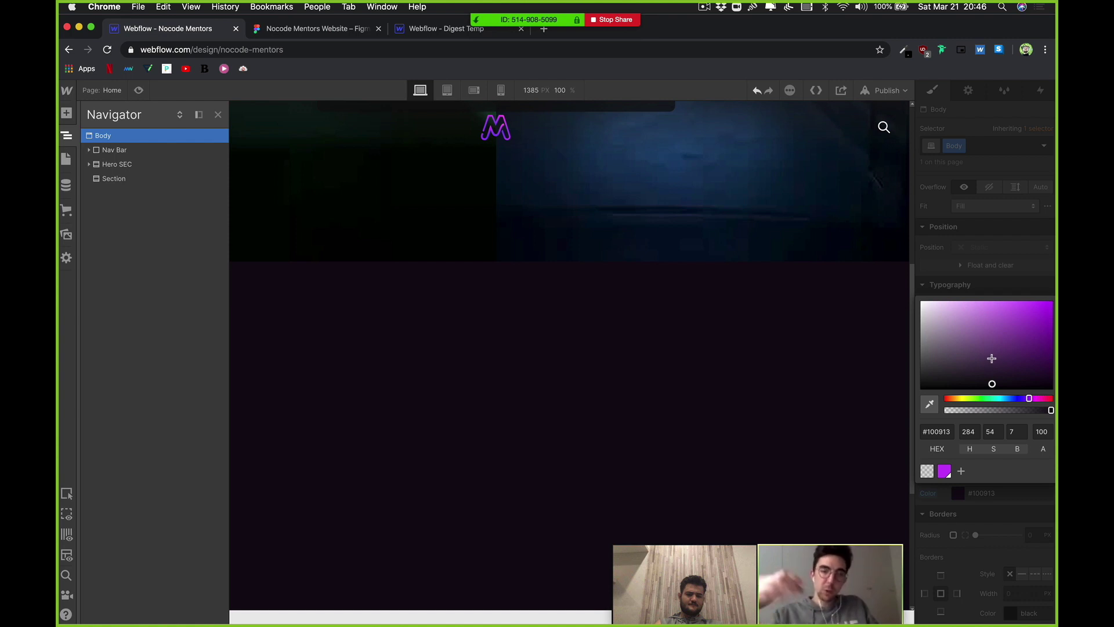
pyautogui.click(978, 509)
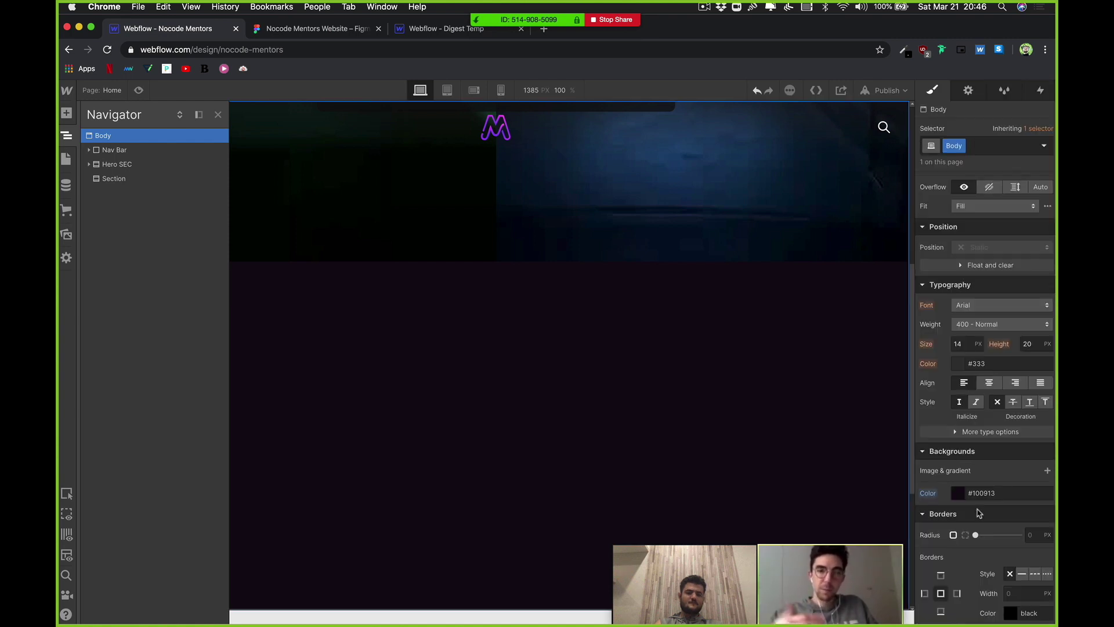
pyautogui.click(646, 418)
pyautogui.scroll(-3, 627, 346)
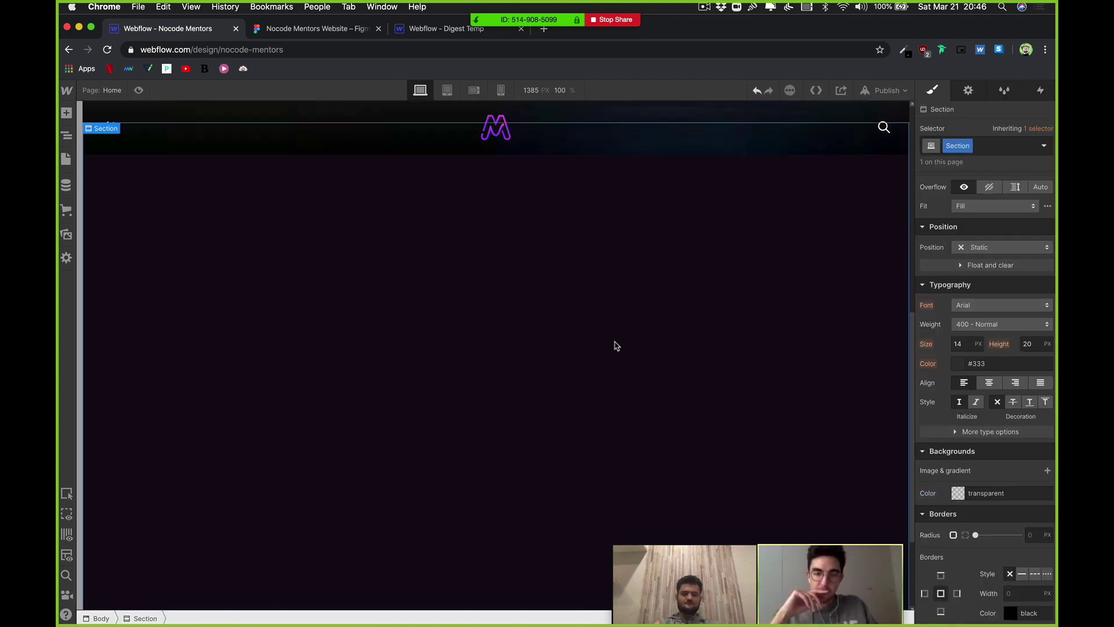
pyautogui.scroll(3, 616, 346)
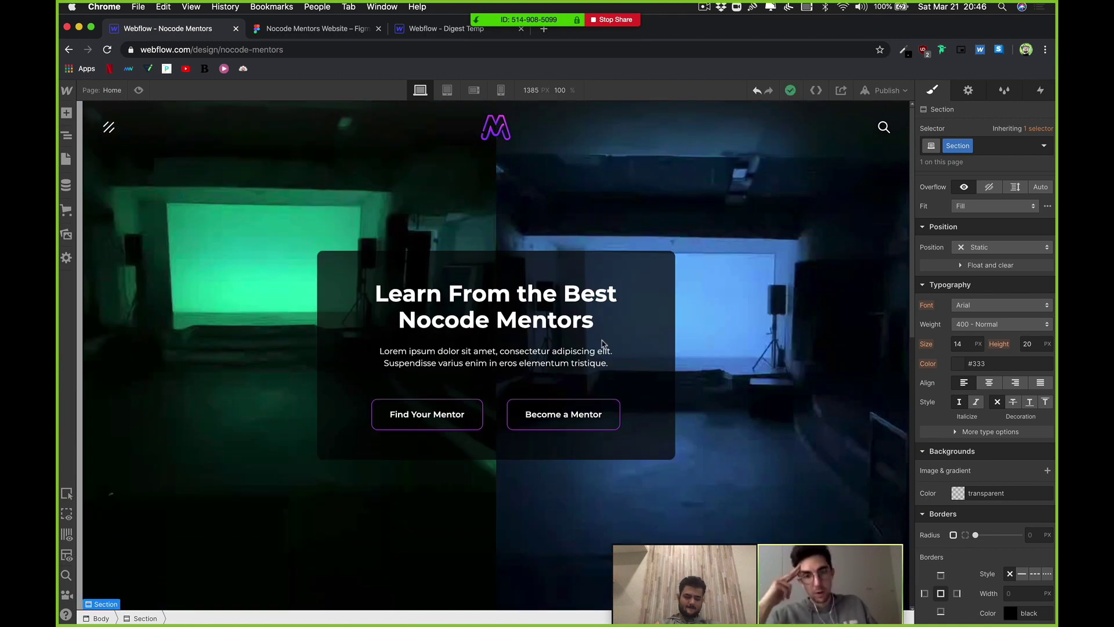
pyautogui.click(304, 28)
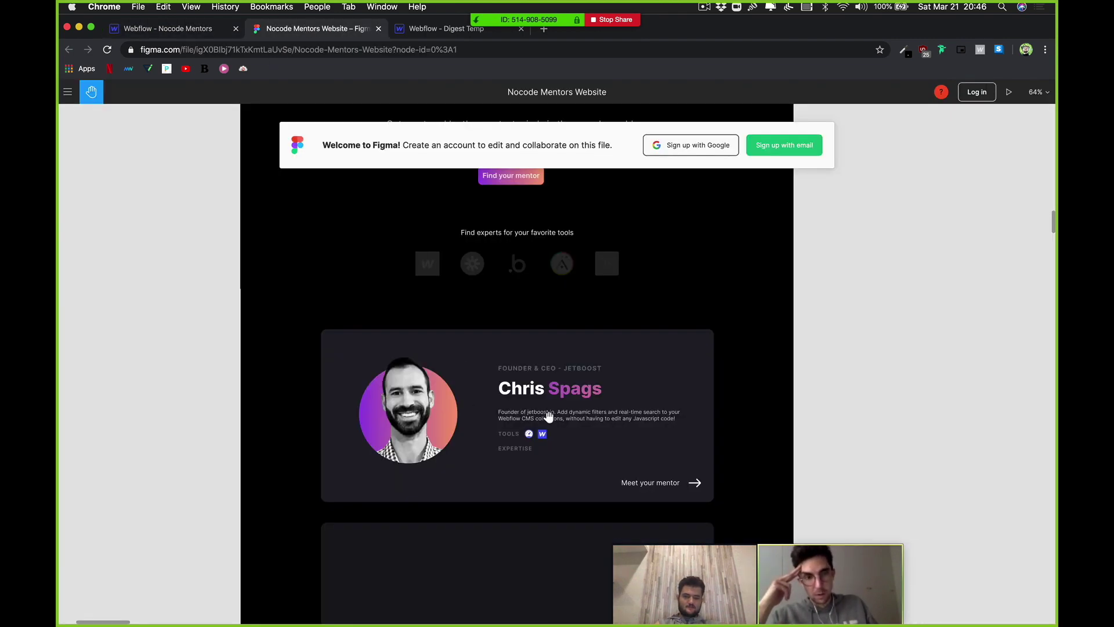
# Step: Zoom and pan the Figma canvas across the mentor card designs
pyautogui.moveTo(549, 417); pyautogui.dragTo(536, 282)
pyautogui.hscroll(-2, 455, 241)
pyautogui.scroll(4, 492, 331)
pyautogui.keyDown('ctrl'); pyautogui.scroll(3, 492, 333); pyautogui.keyUp('ctrl')
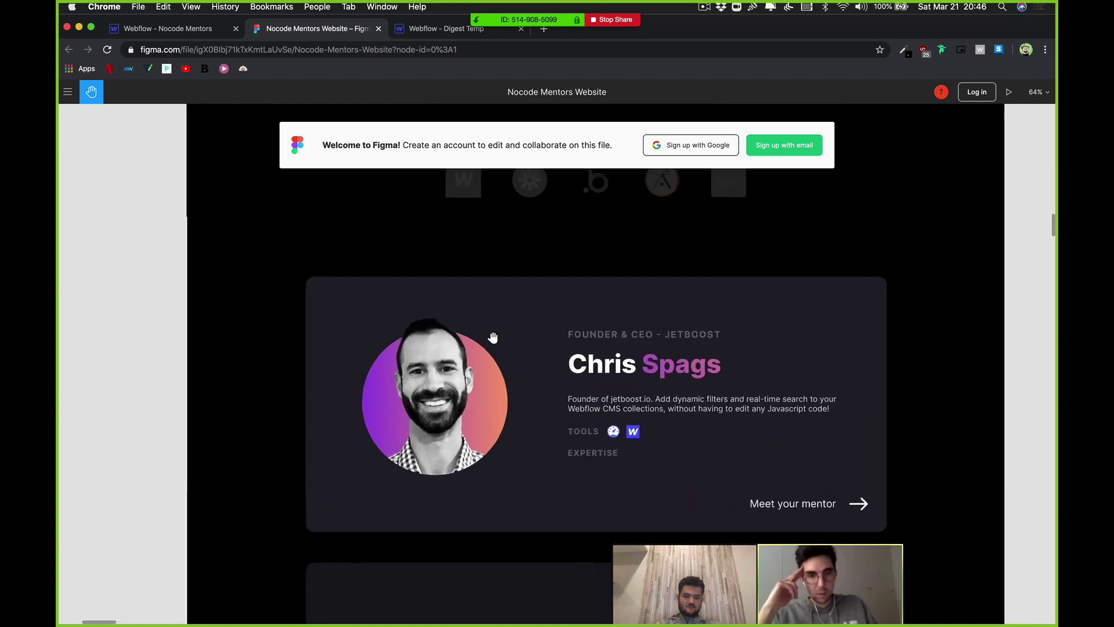
pyautogui.keyDown('ctrl'); pyautogui.scroll(-3, 642, 335); pyautogui.keyUp('ctrl')
pyautogui.hscroll(3, 523, 372)
pyautogui.scroll(-5, 511, 348)
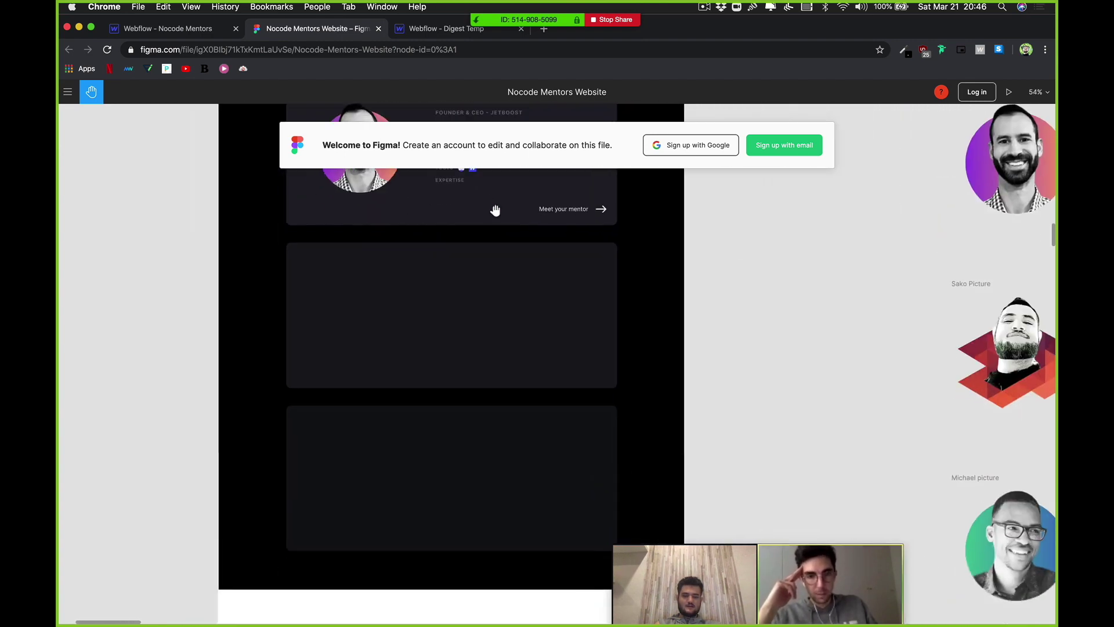
pyautogui.keyDown('ctrl'); pyautogui.scroll(-2, 502, 324); pyautogui.keyUp('ctrl')
pyautogui.hscroll(10, 503, 324)
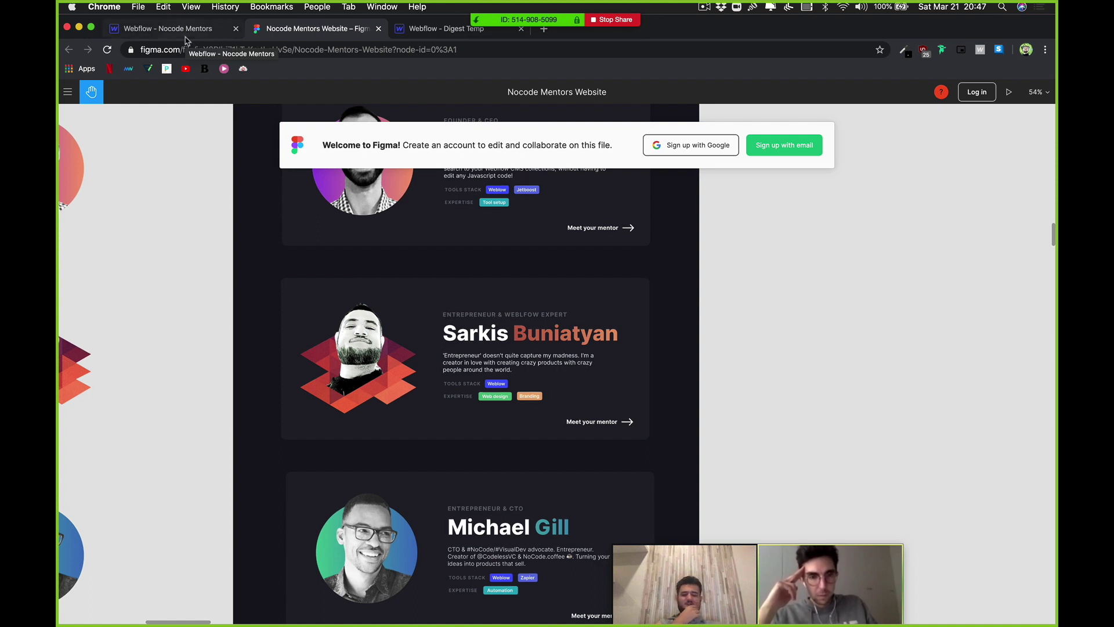
pyautogui.click(186, 38)
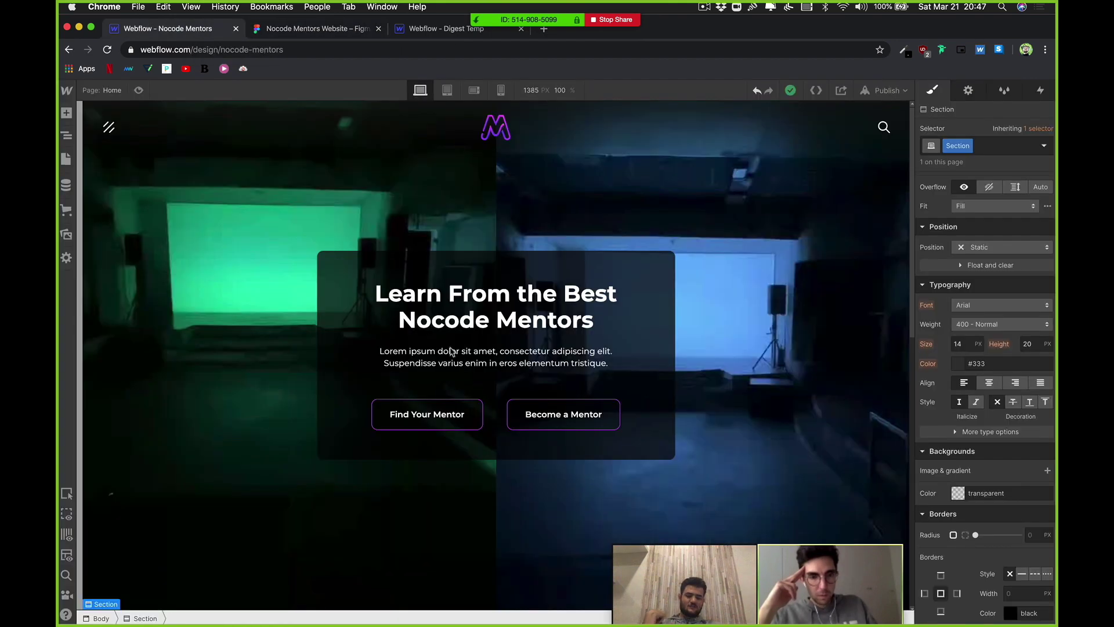
# Step: Change the Body background colour from dark purple to pure black #000000
pyautogui.scroll(-8, 420, 322)
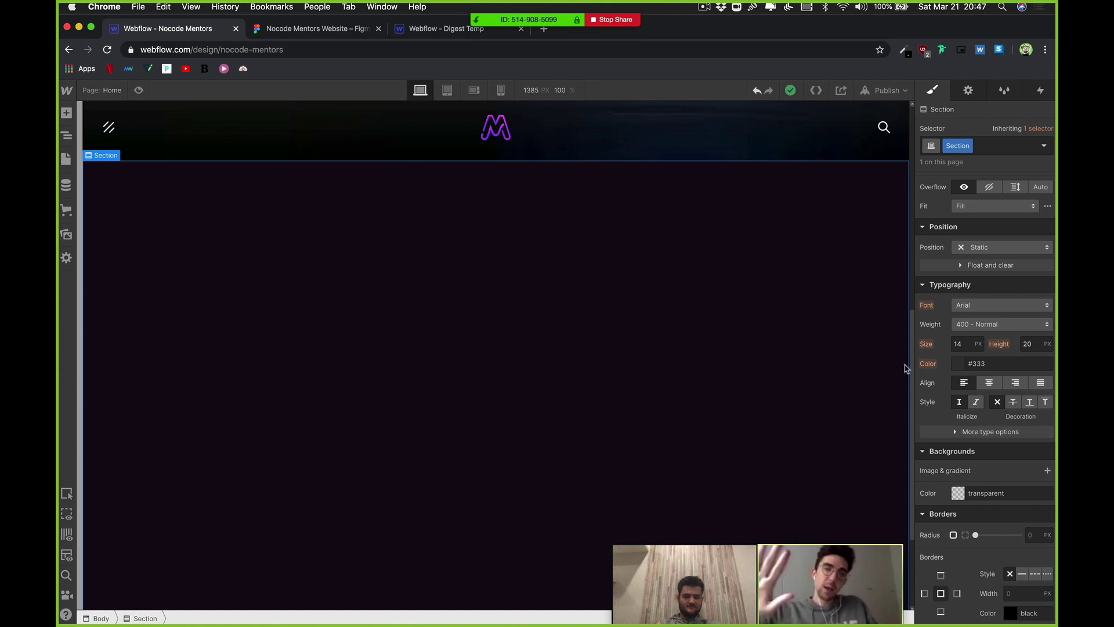
pyautogui.click(67, 136)
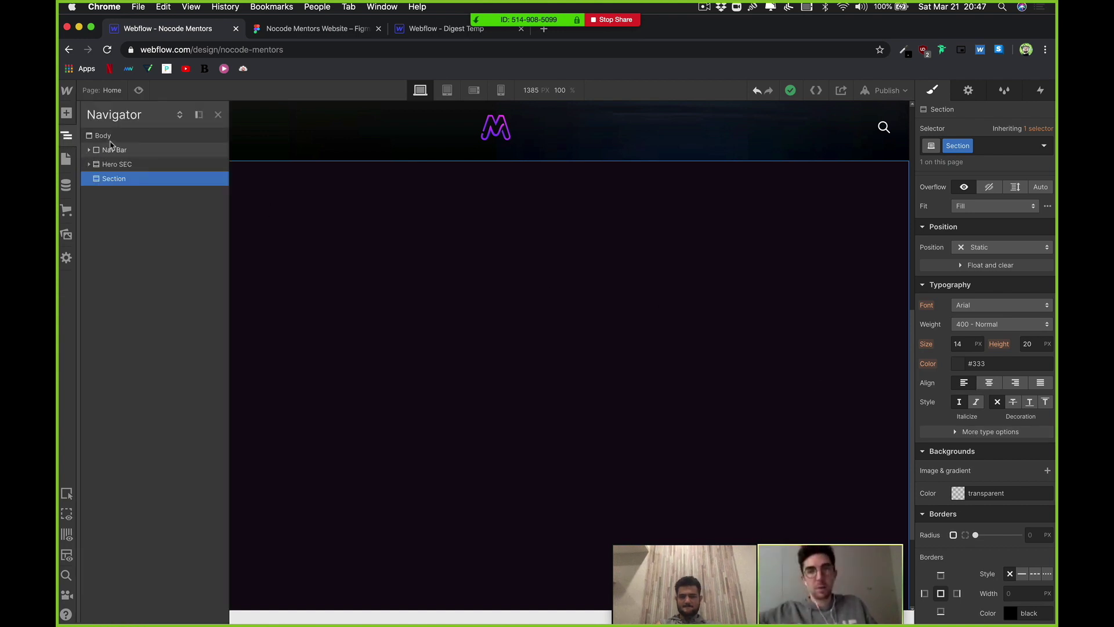
pyautogui.click(103, 136)
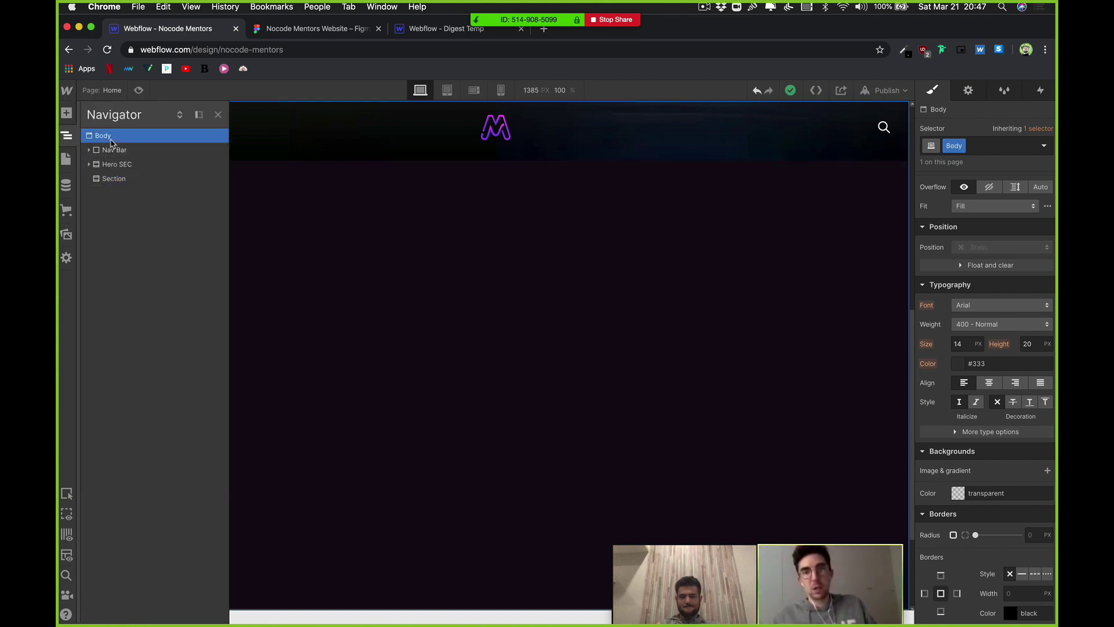
pyautogui.click(959, 493)
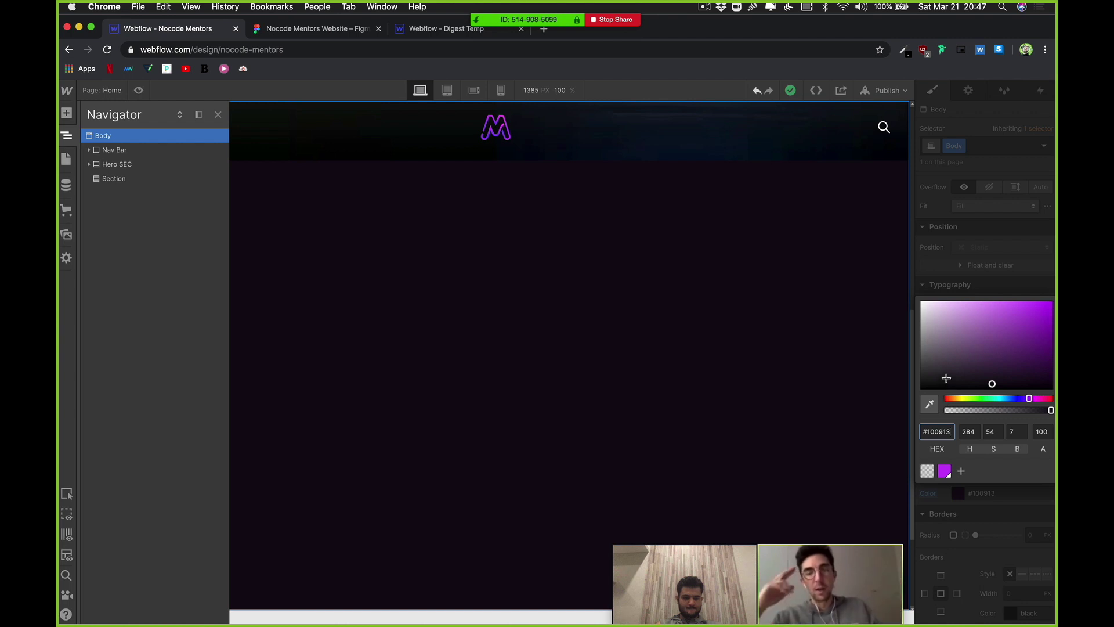
pyautogui.moveTo(951, 375); pyautogui.dragTo(883, 398)
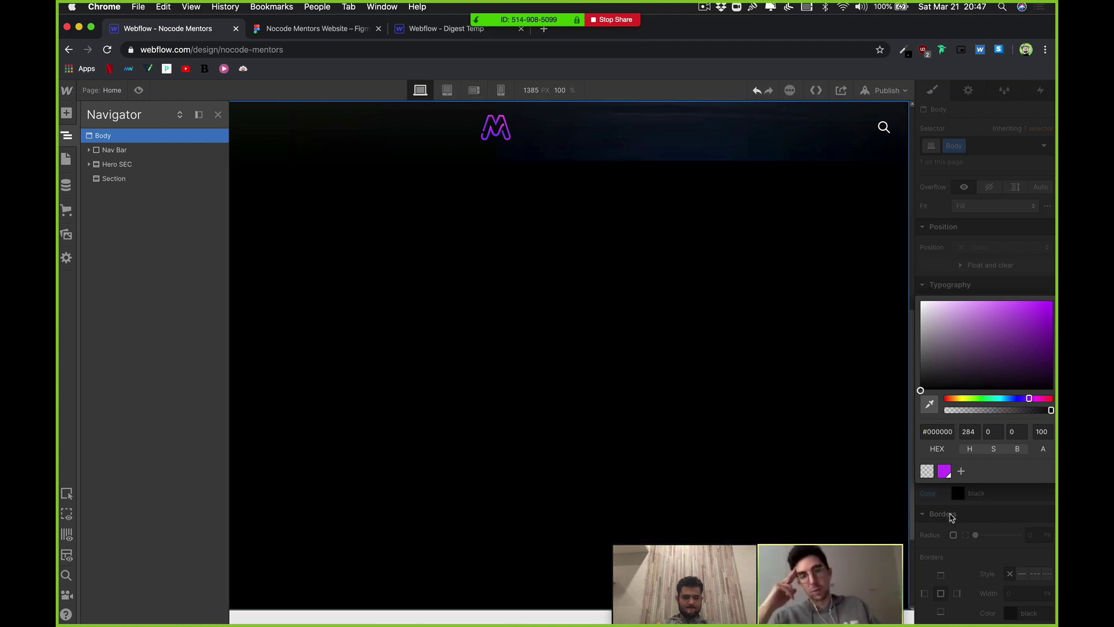
pyautogui.click(733, 440)
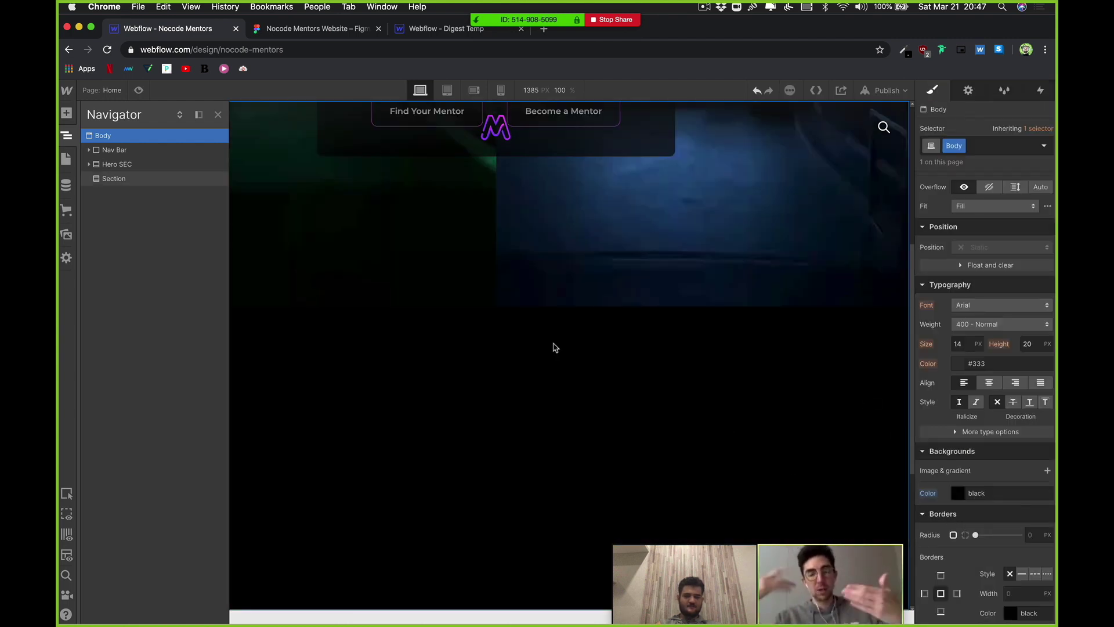
# Step: Select the Section below the hero and start a new browser tab
pyautogui.click(517, 398)
pyautogui.click(447, 299)
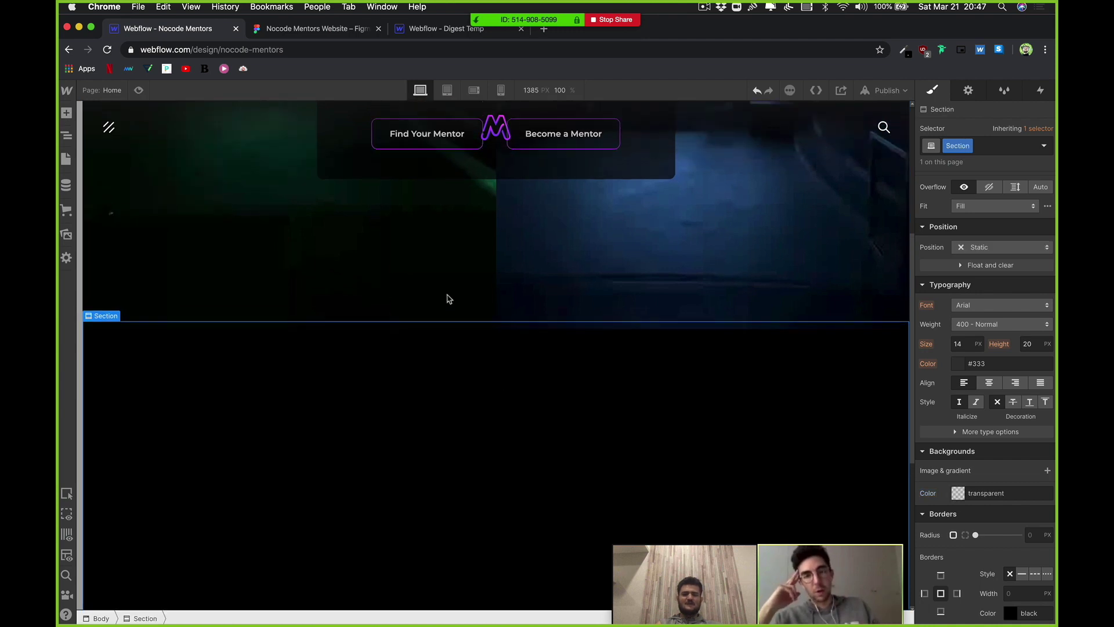
pyautogui.click(544, 30)
# Step: Load masterclass.com and browse its featured classes carousel
pyautogui.write('masterclass.com')
pyautogui.press('Return')
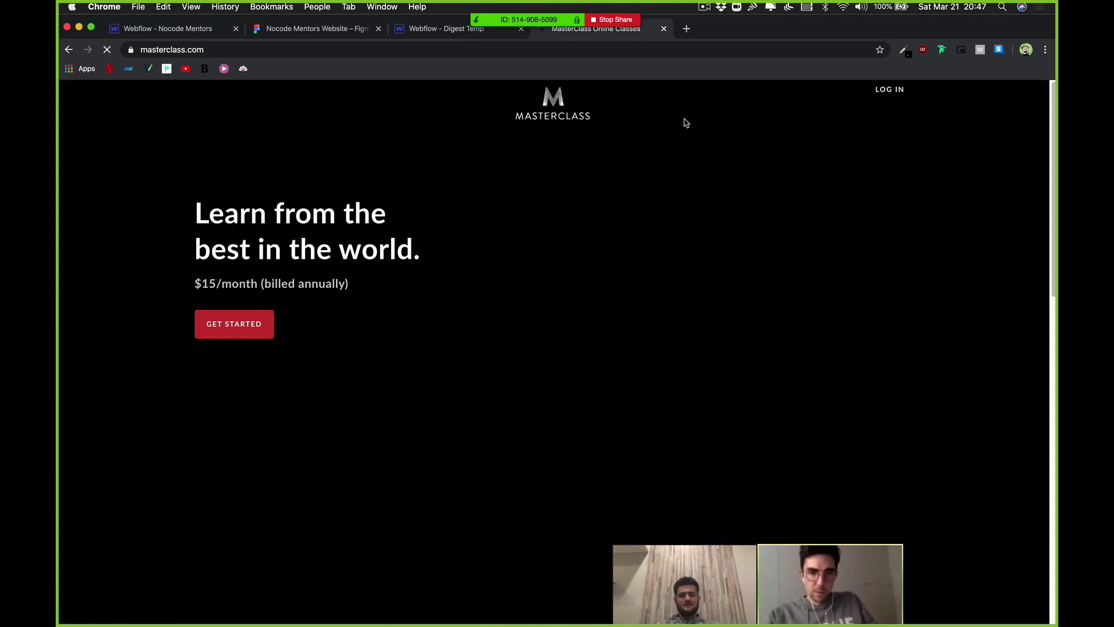
pyautogui.scroll(-20, 686, 122)
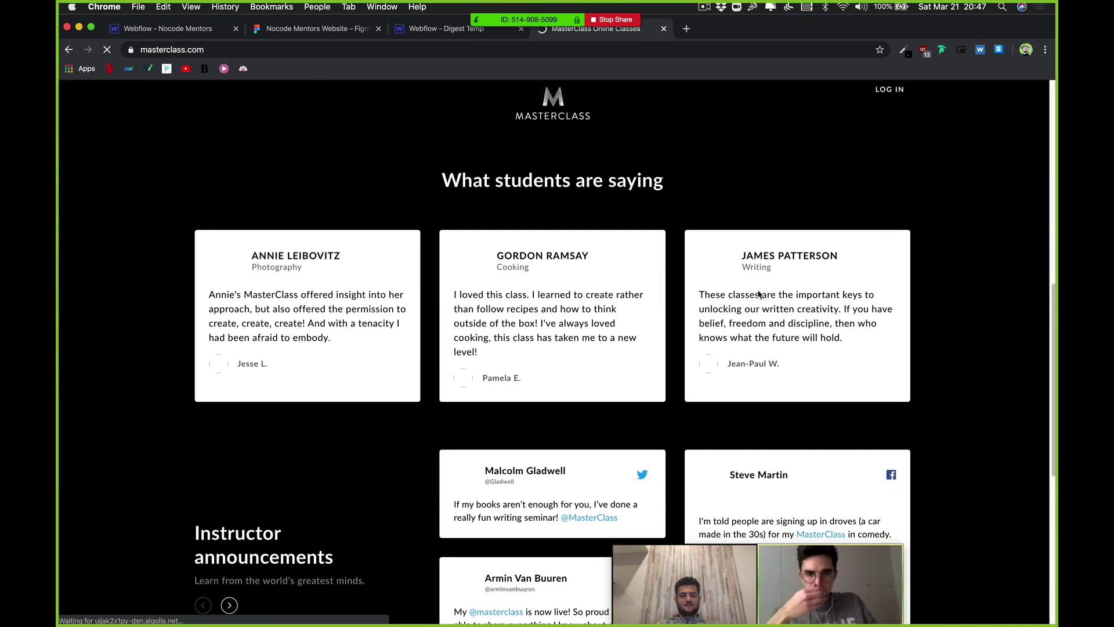
pyautogui.scroll(20, 726, 279)
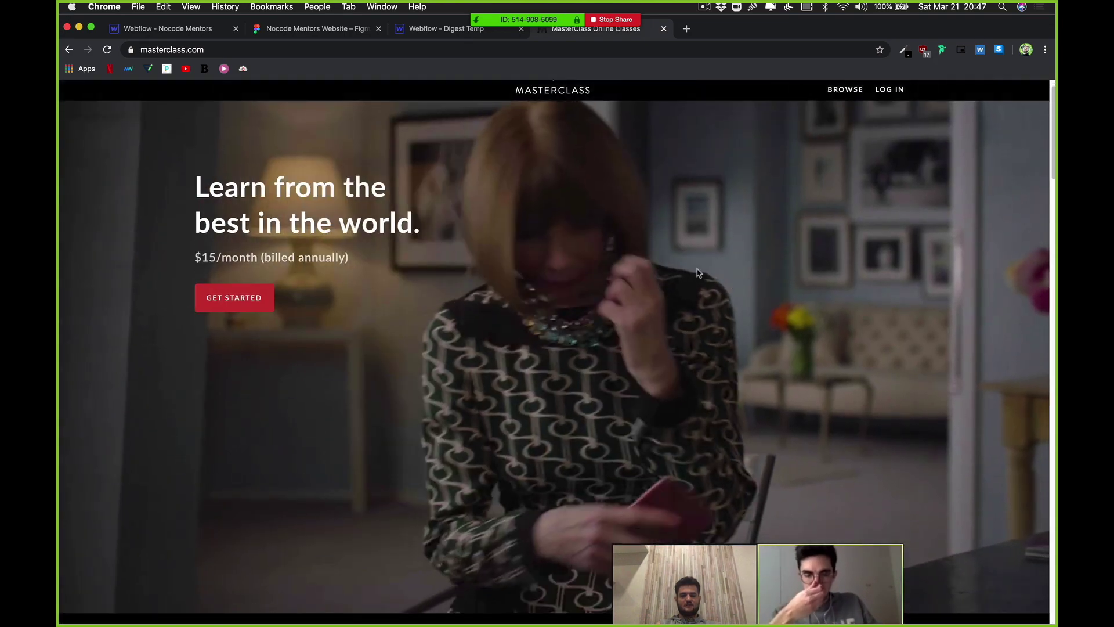
pyautogui.scroll(-6, 609, 265)
pyautogui.scroll(-12, 609, 265)
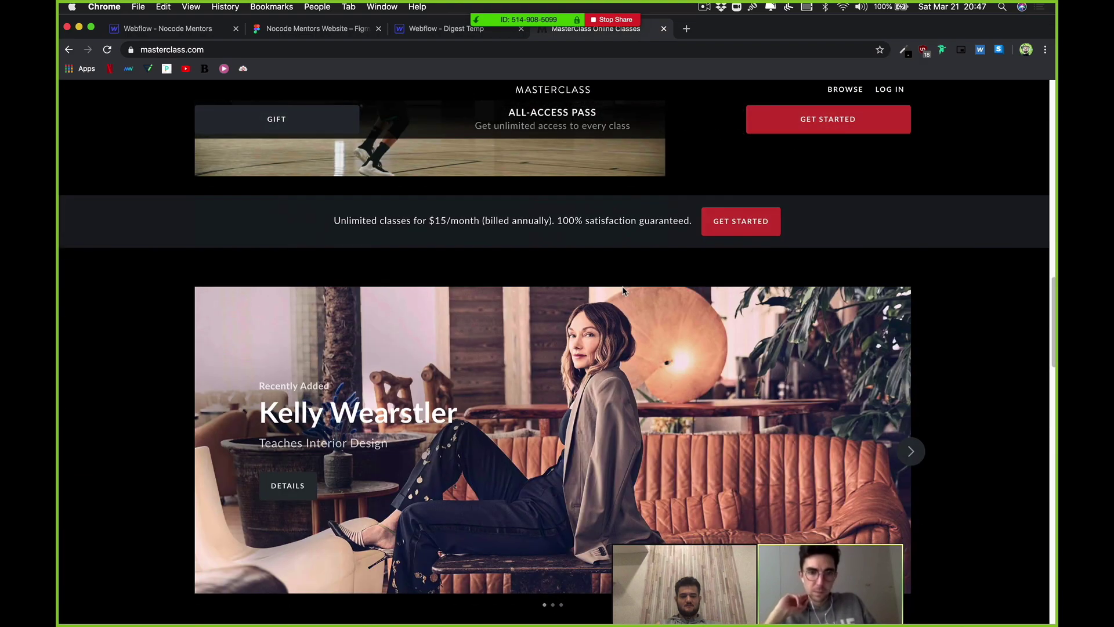
pyautogui.scroll(-4, 623, 290)
pyautogui.click(910, 240)
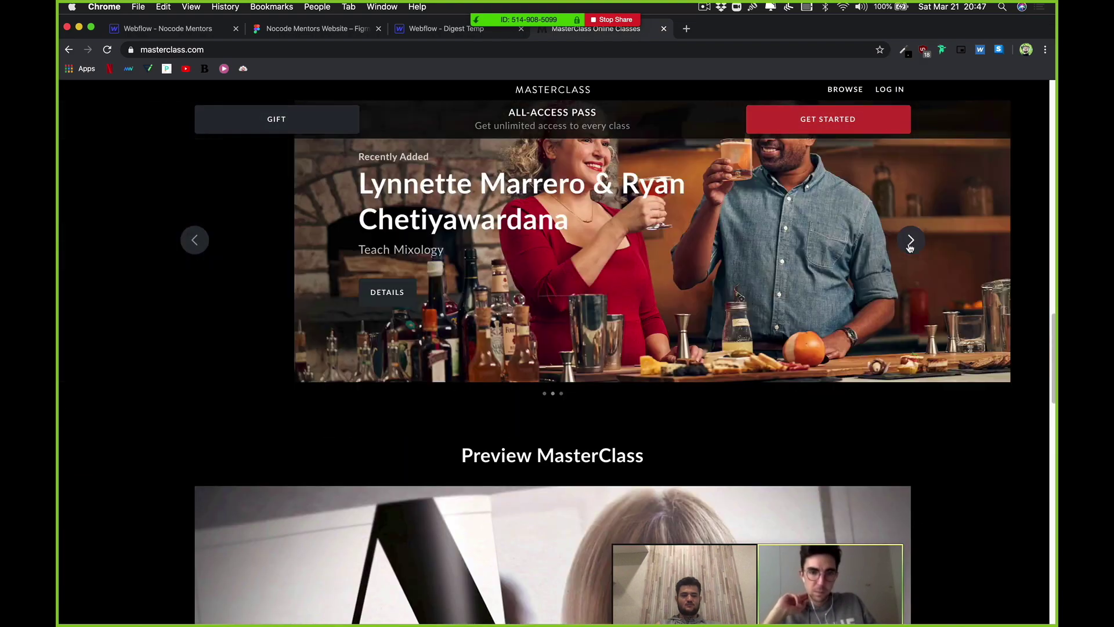
pyautogui.scroll(-12, 904, 246)
pyautogui.scroll(-10, 904, 248)
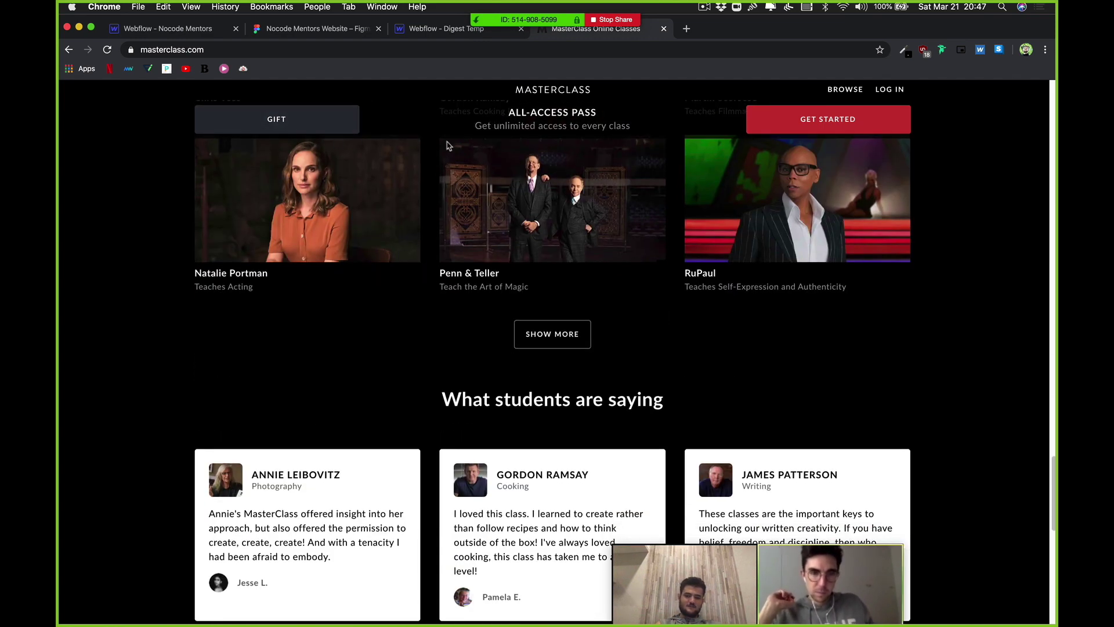
# Step: Sample the GIFT button's colour with ColorZilla's Pick Color From Page
pyautogui.click(899, 53)
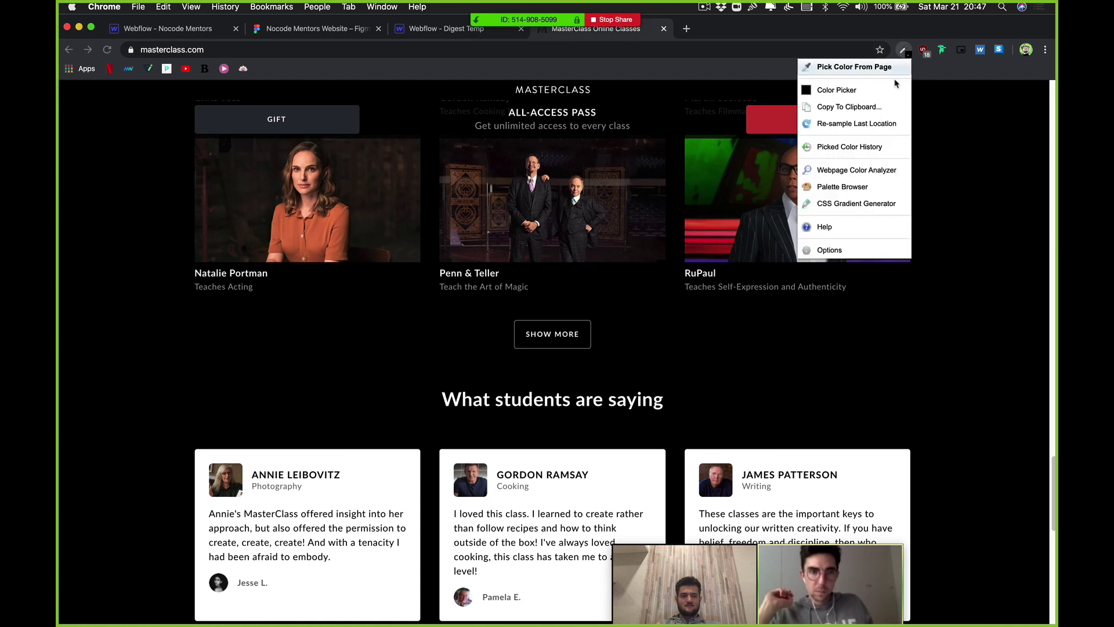
pyautogui.click(856, 69)
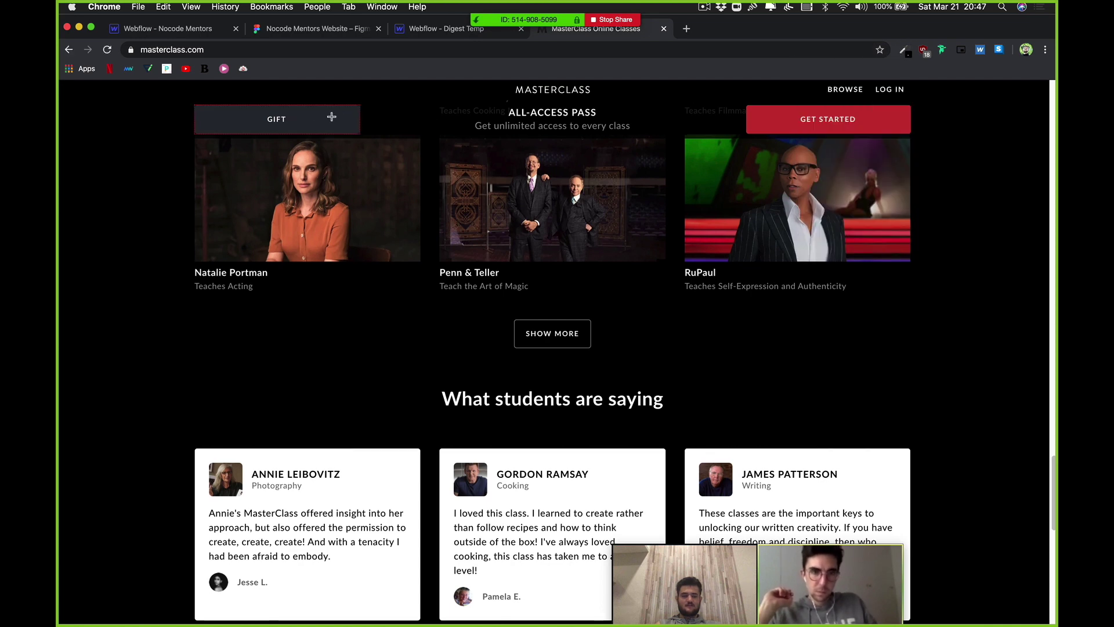
pyautogui.click(331, 117)
pyautogui.scroll(1, 332, 116)
pyautogui.click(203, 32)
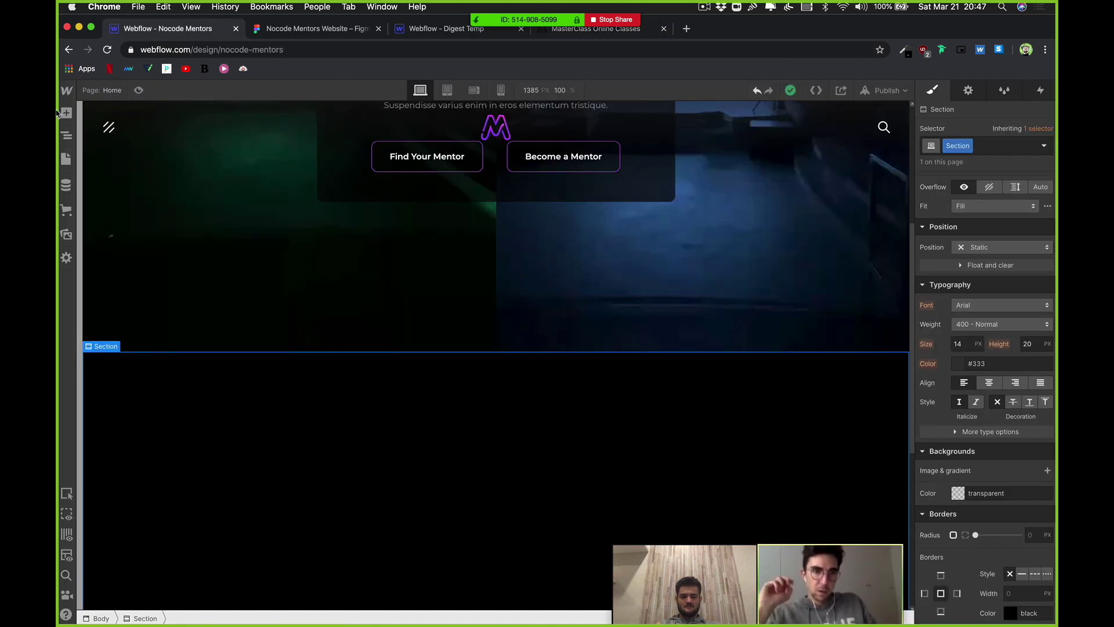
# Step: Check the Body's black #000000 background colour through the Navigator
pyautogui.click(66, 134)
pyautogui.click(115, 136)
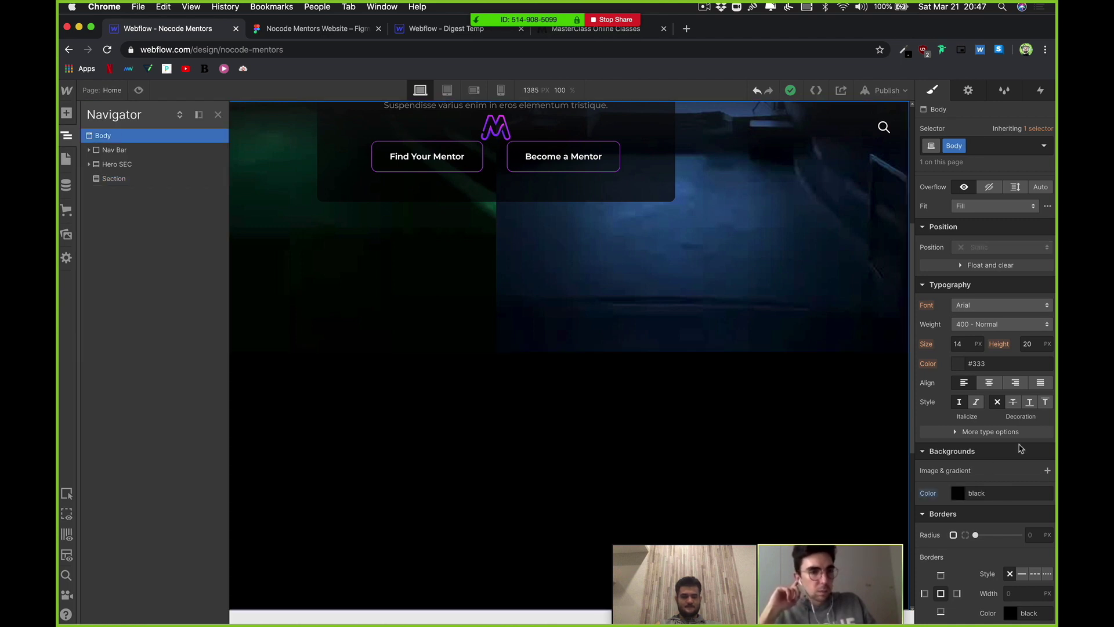
pyautogui.click(957, 493)
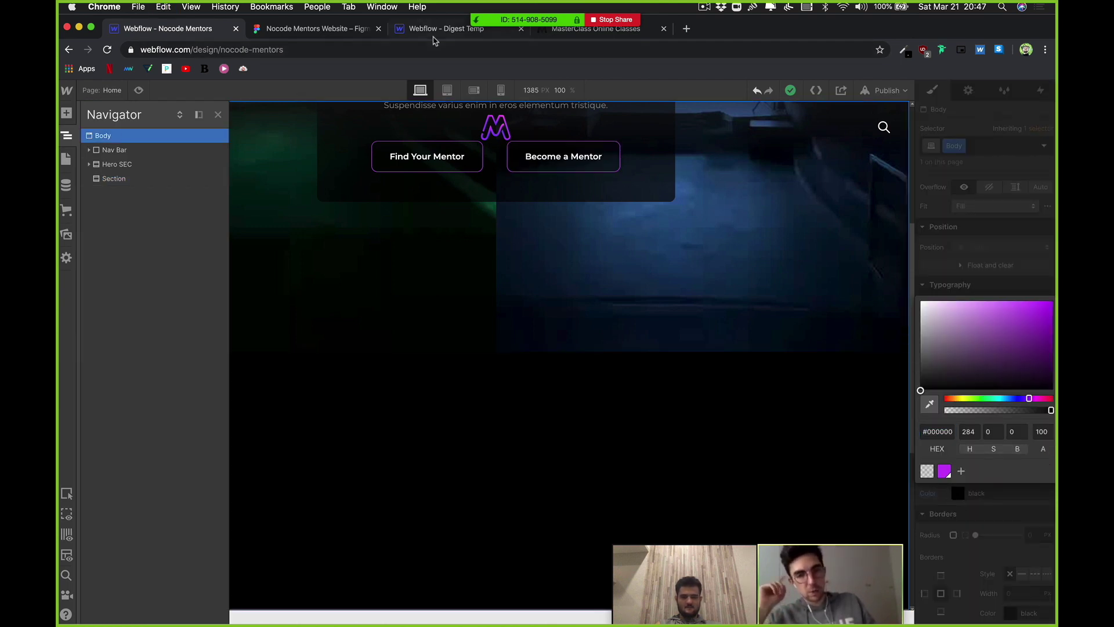
pyautogui.click(590, 36)
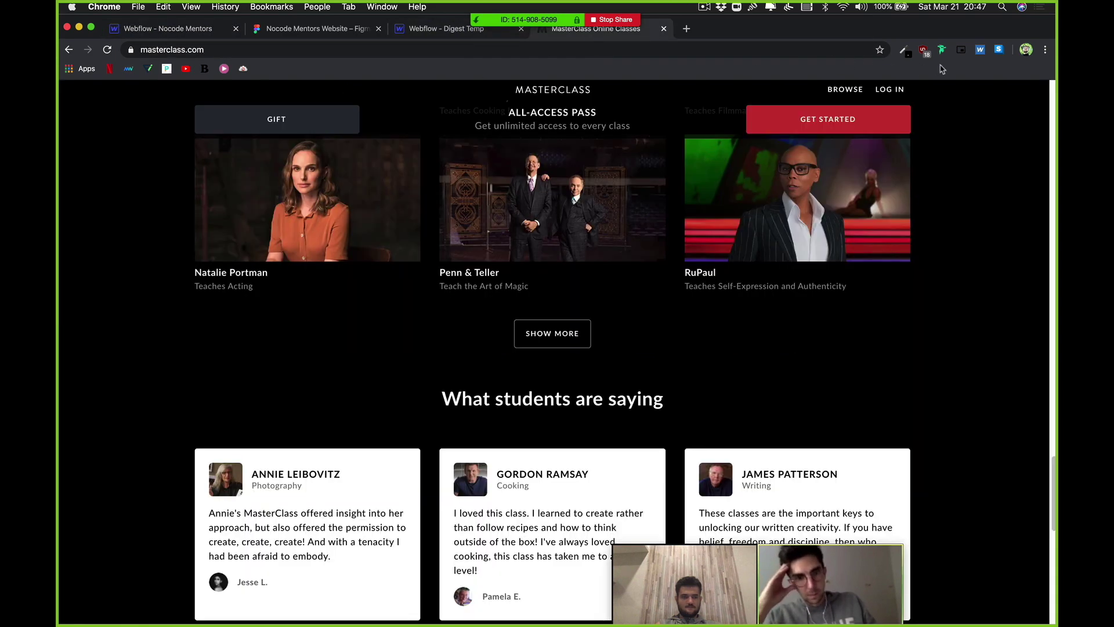
# Step: Start ColorZilla's page colour picker, then cancel it with Escape
pyautogui.click(904, 50)
pyautogui.click(880, 70)
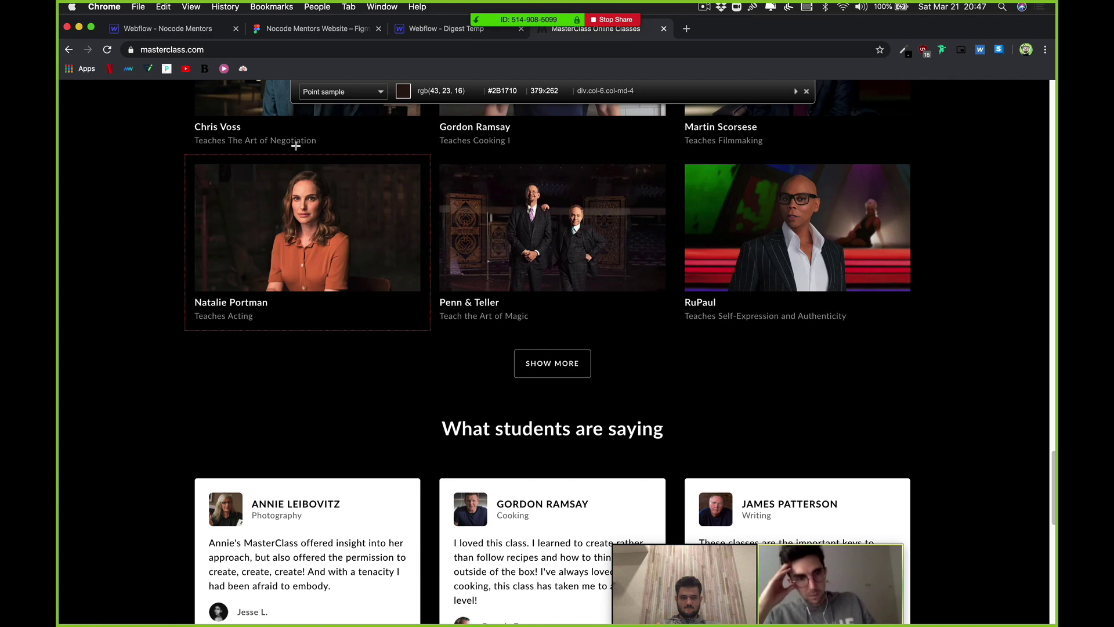
pyautogui.scroll(20, 296, 146)
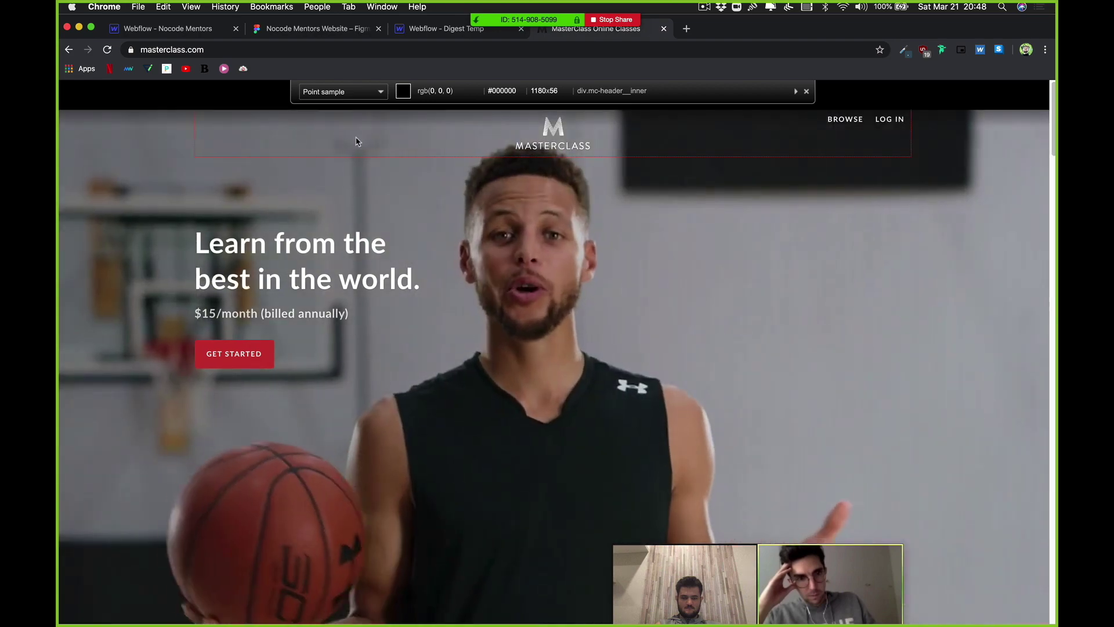
pyautogui.press('Escape')
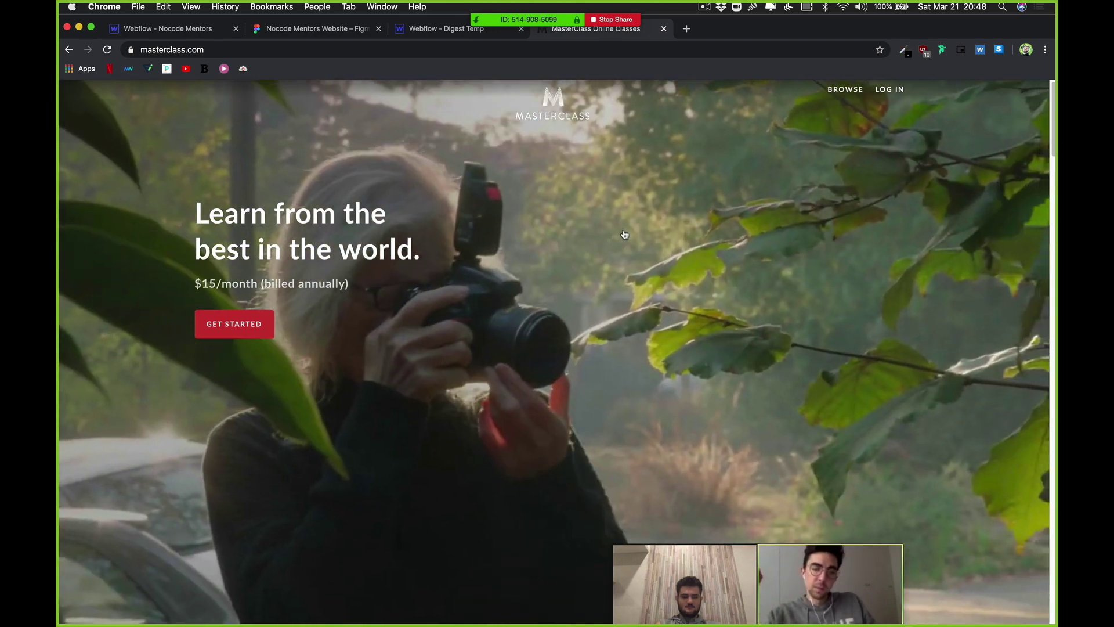
# Step: Copy the MasterClass stats band's dark grey #181B21 with ColorZilla
pyautogui.scroll(-10, 634, 210)
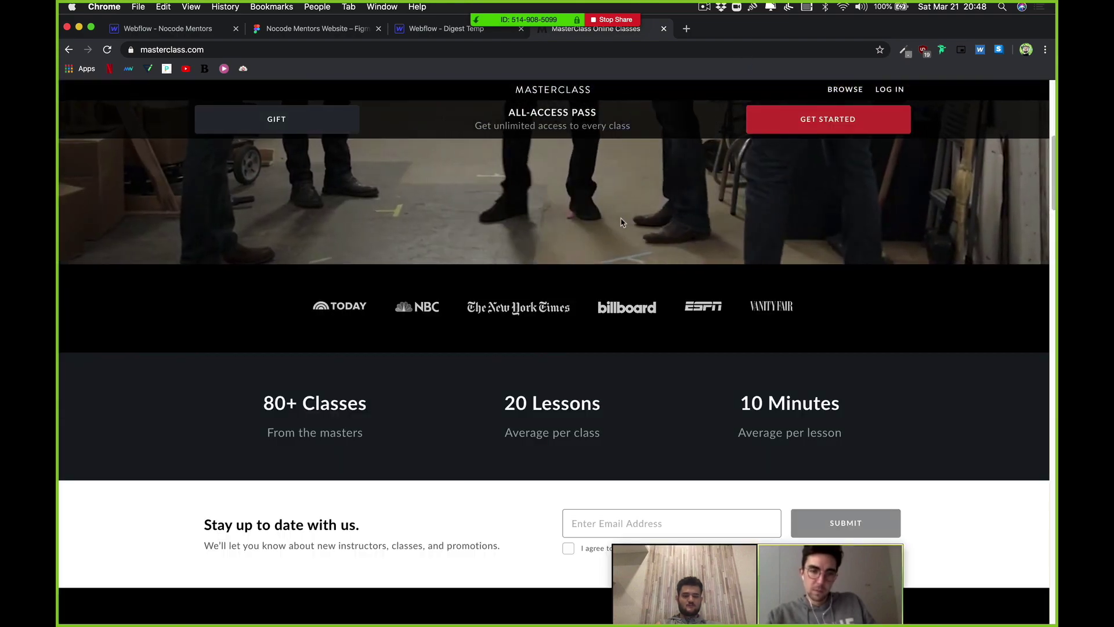
pyautogui.scroll(-1, 668, 222)
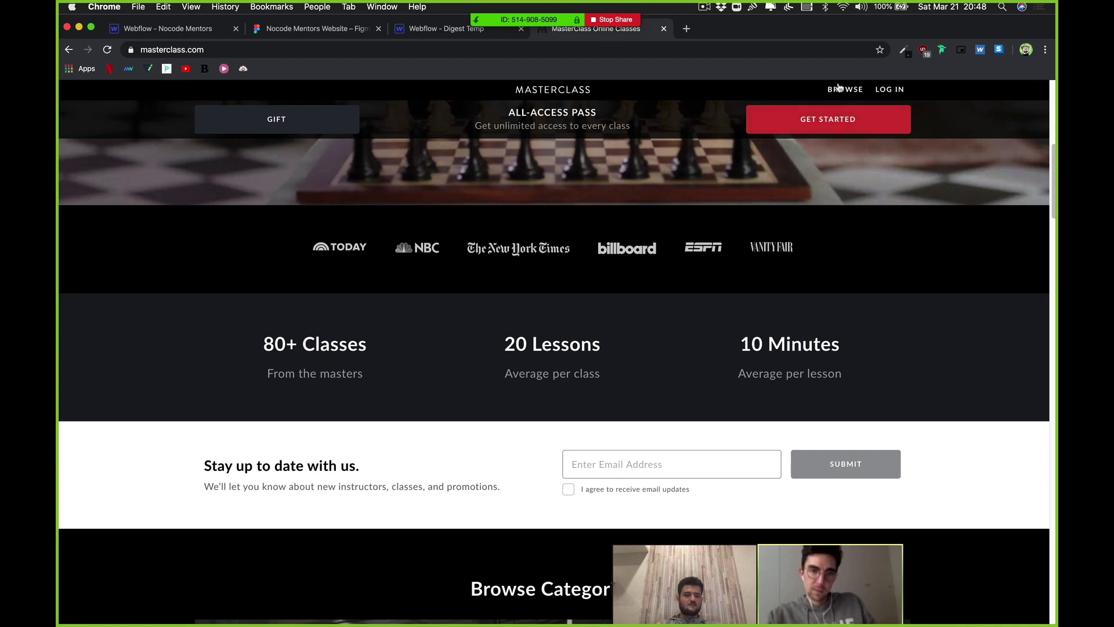
pyautogui.click(904, 52)
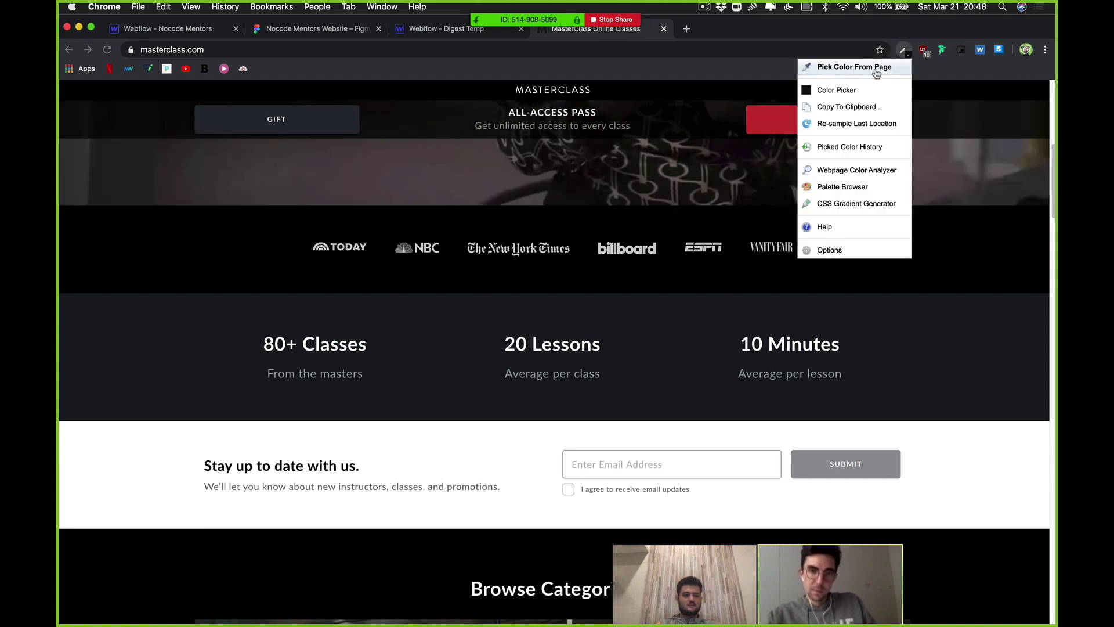
pyautogui.click(841, 68)
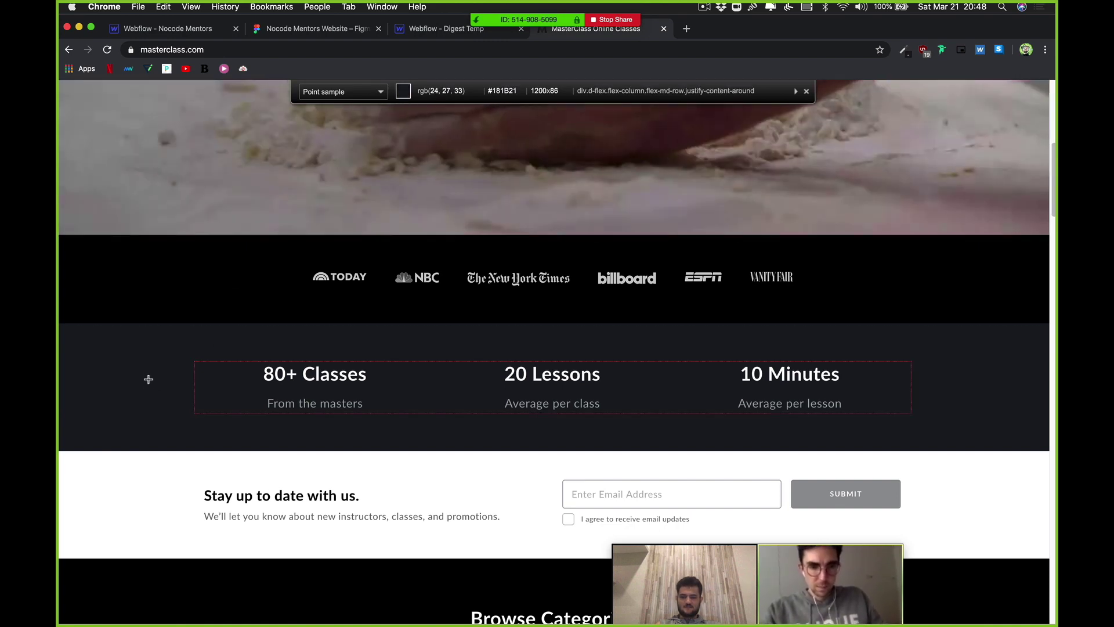
pyautogui.click(148, 379)
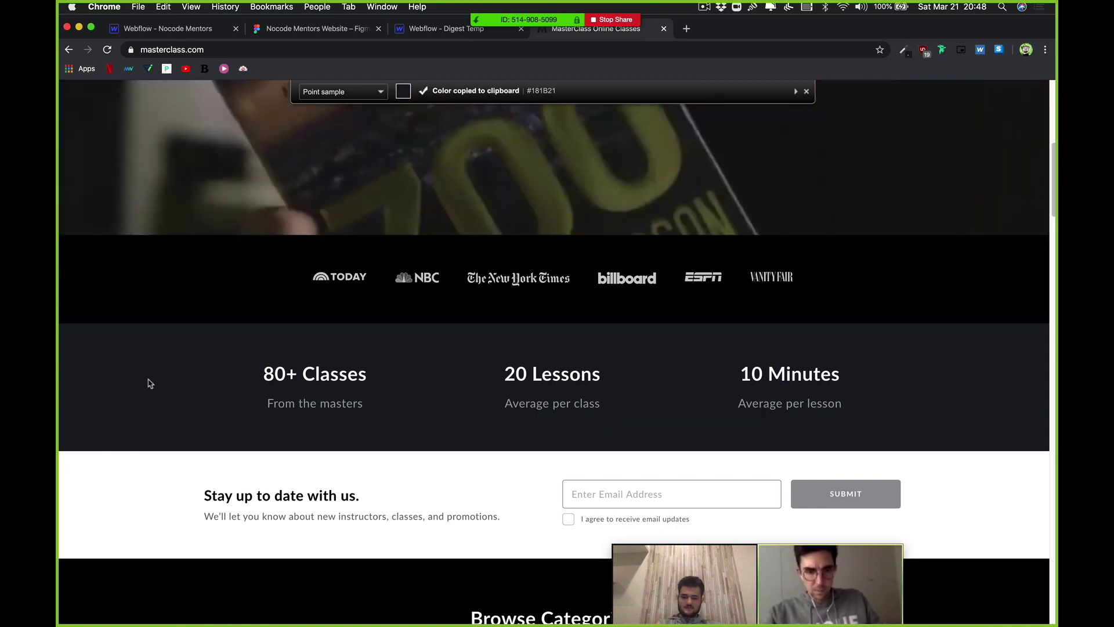
pyautogui.scroll(-1, 198, 272)
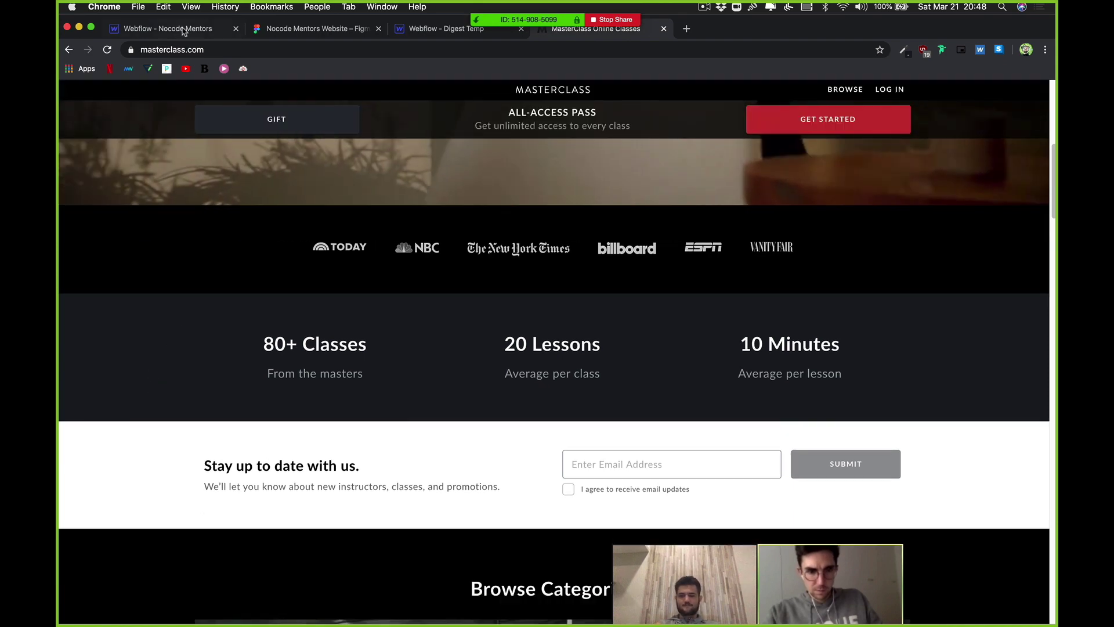
pyautogui.press('super+1')
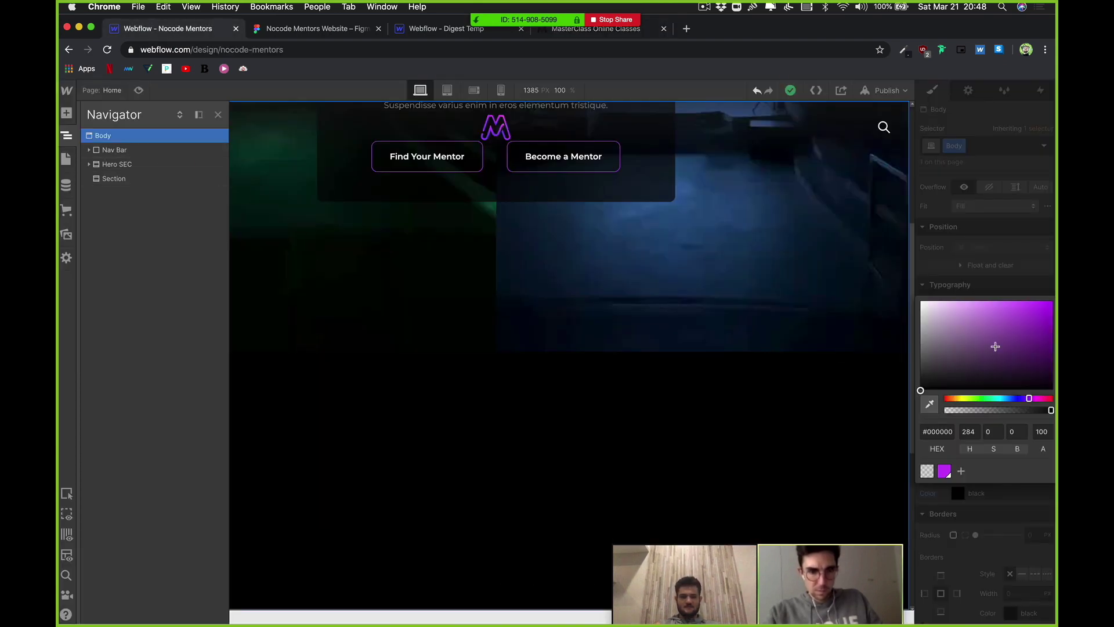
# Step: Apply #181B21 as the Body background and publish to nocode-mentors.webflow.io
pyautogui.click(970, 267)
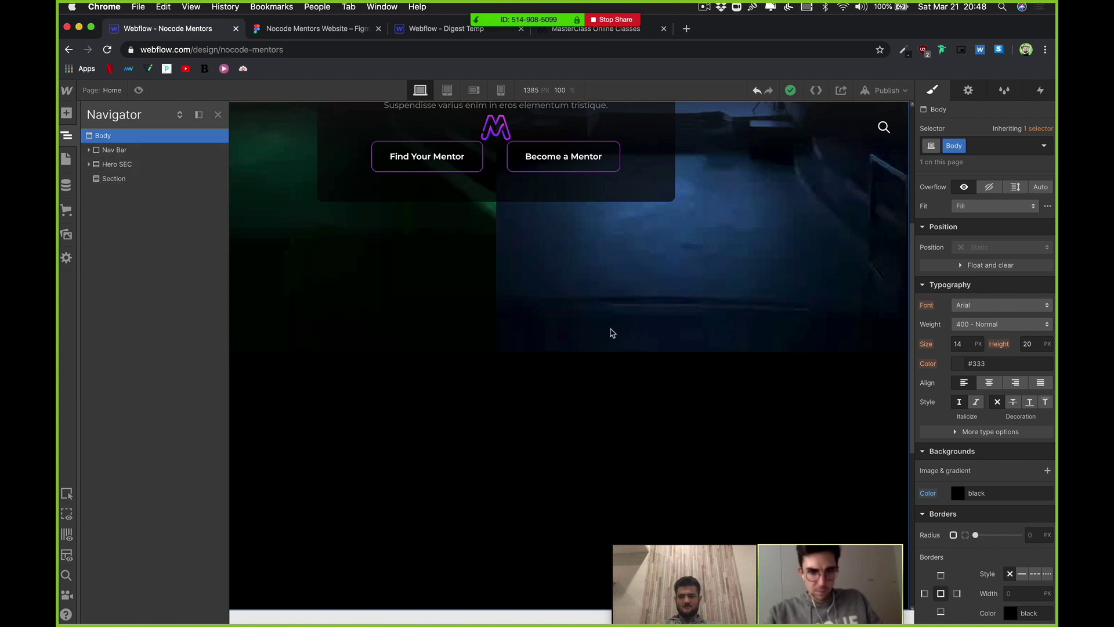
pyautogui.press('Return')
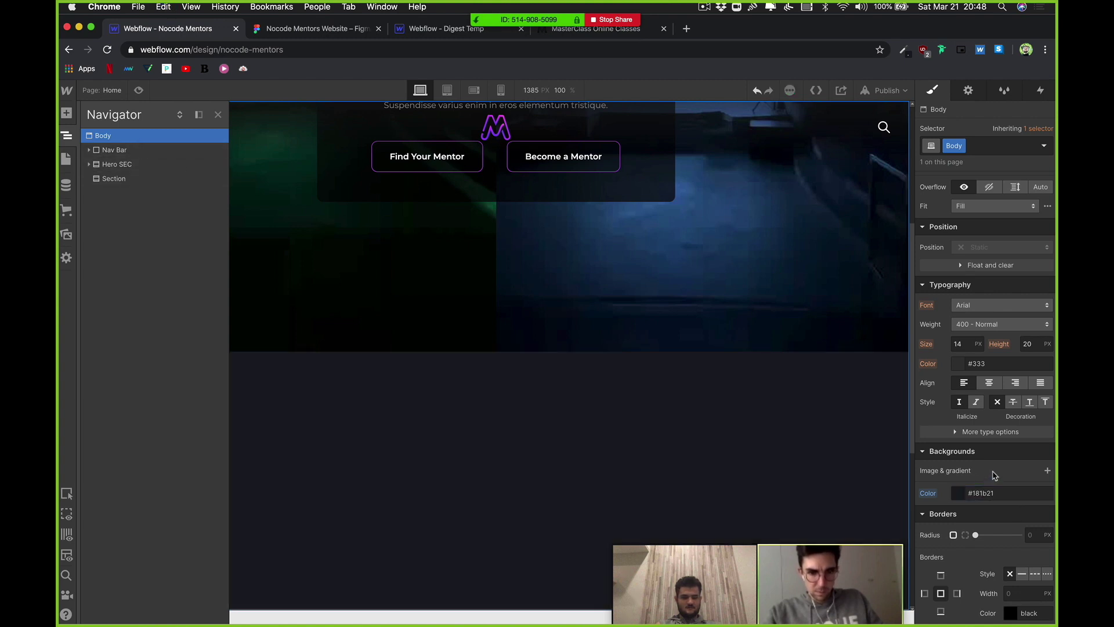
pyautogui.click(704, 299)
pyautogui.scroll(-5, 704, 299)
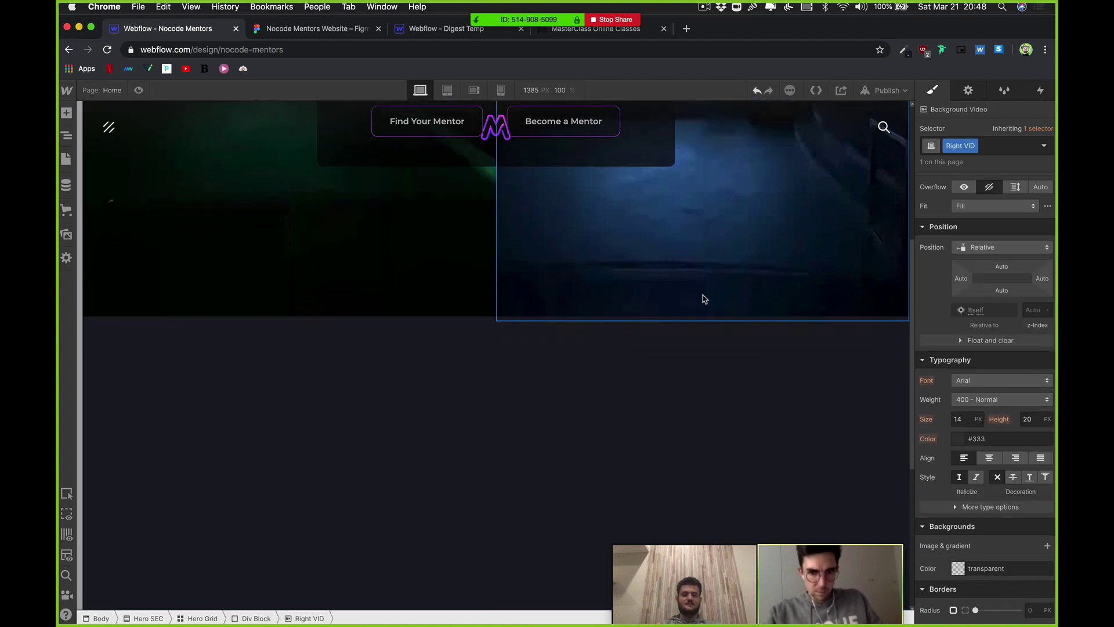
pyautogui.click(704, 299)
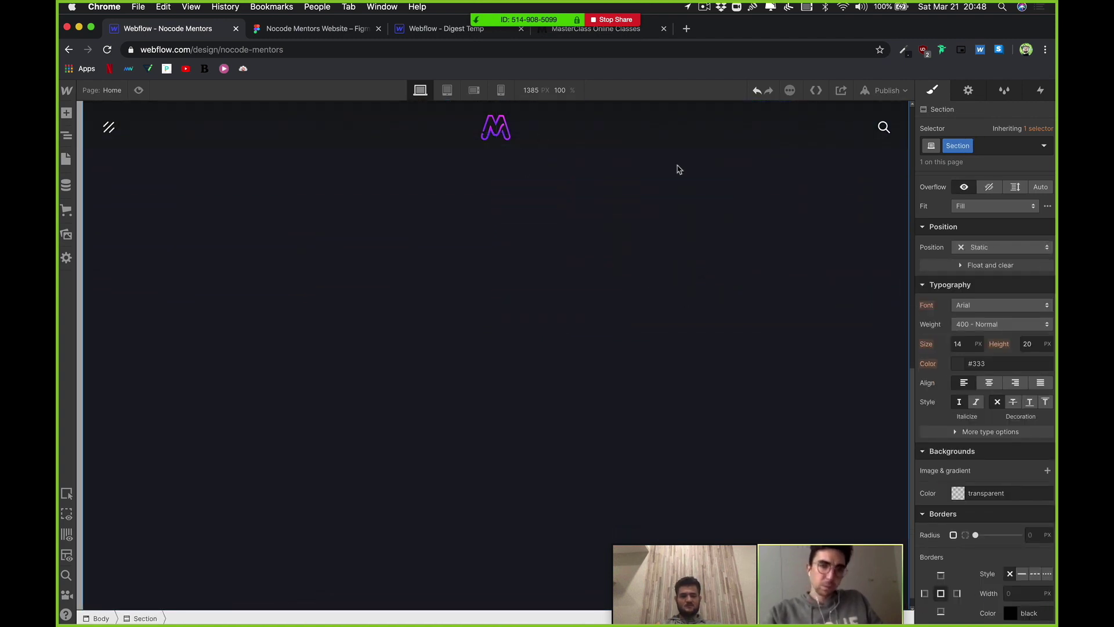
pyautogui.click(886, 91)
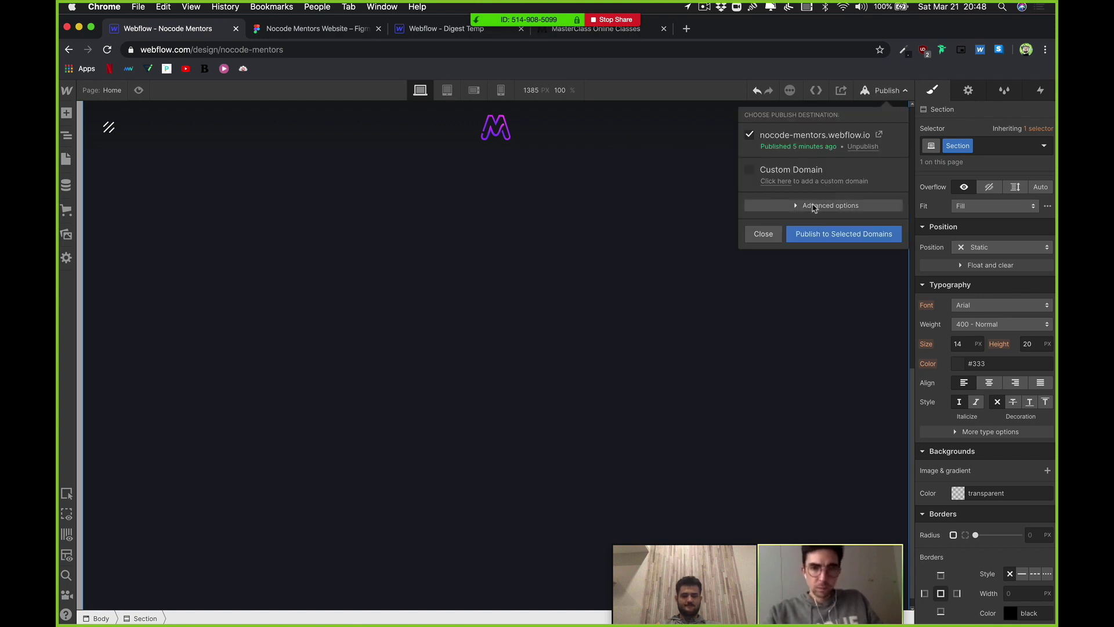
pyautogui.click(846, 235)
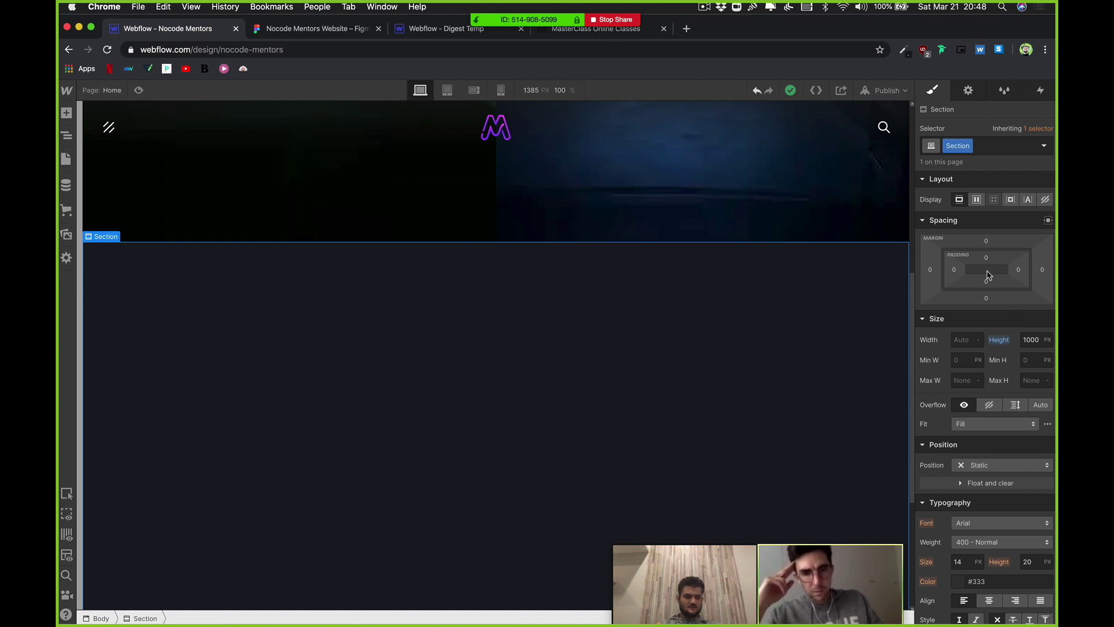
# Step: Drag the Section's padding out to 100 px on all sides
pyautogui.moveTo(989, 263); pyautogui.dragTo(992, 349)
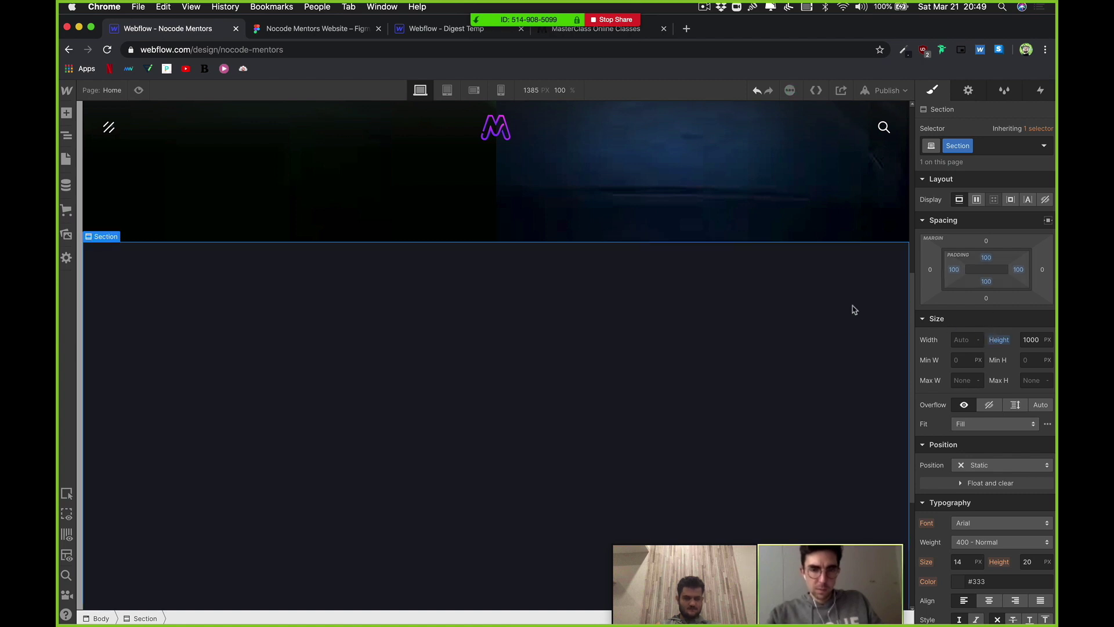
pyautogui.scroll(-2, 639, 337)
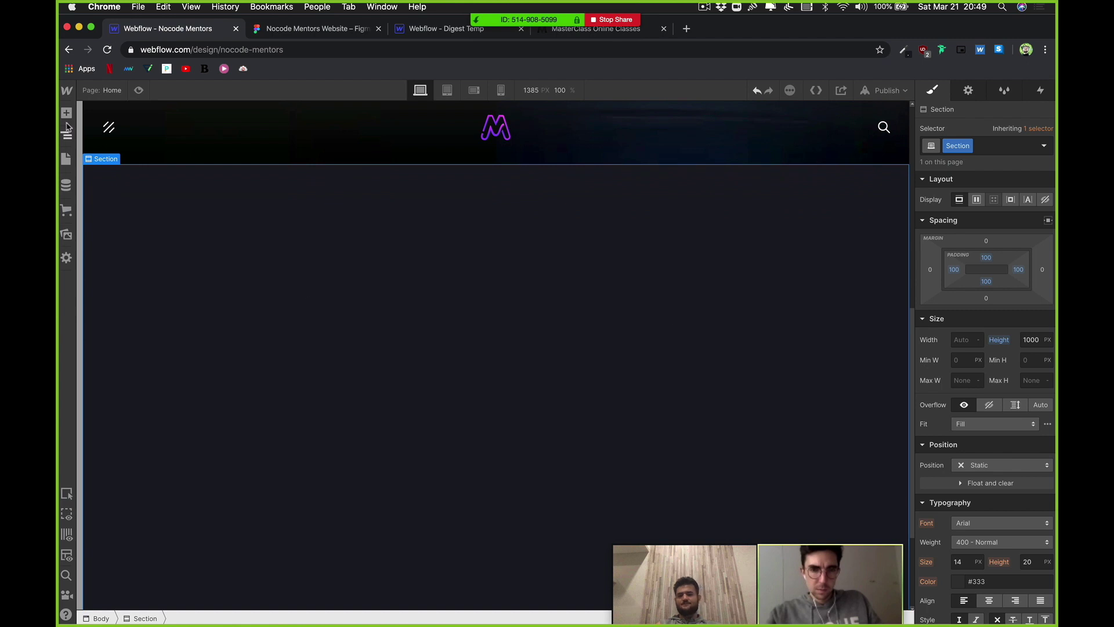
pyautogui.click(66, 113)
# Step: Look over the Figma mentor cards and Nocode Mentors hero, then go back to the MasterClass page
pyautogui.click(325, 33)
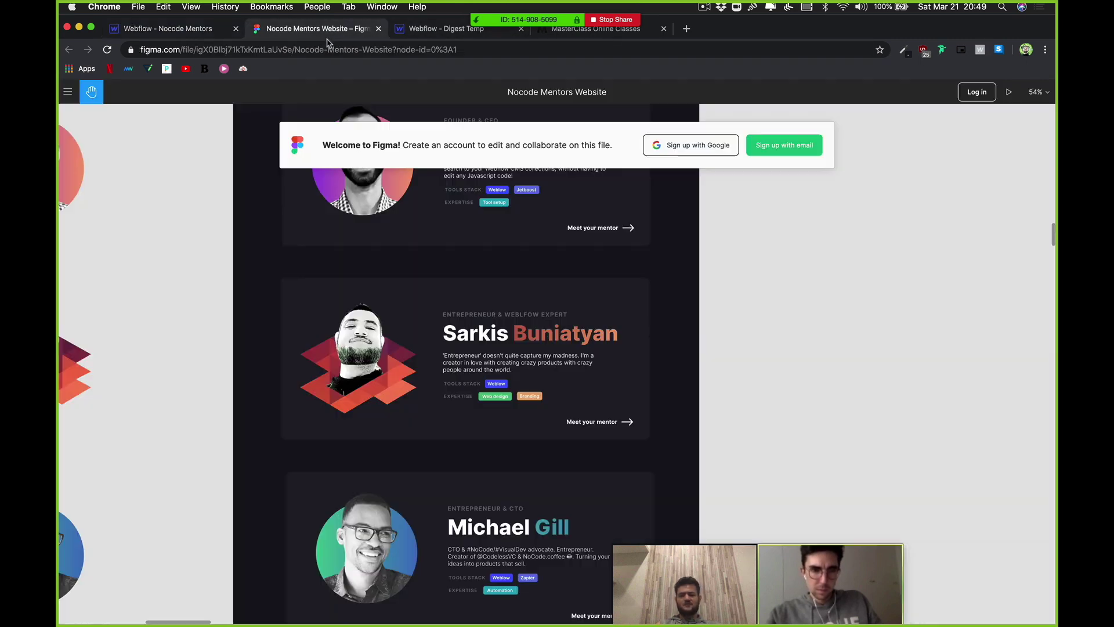
pyautogui.scroll(10, 407, 327)
pyautogui.scroll(5, 435, 337)
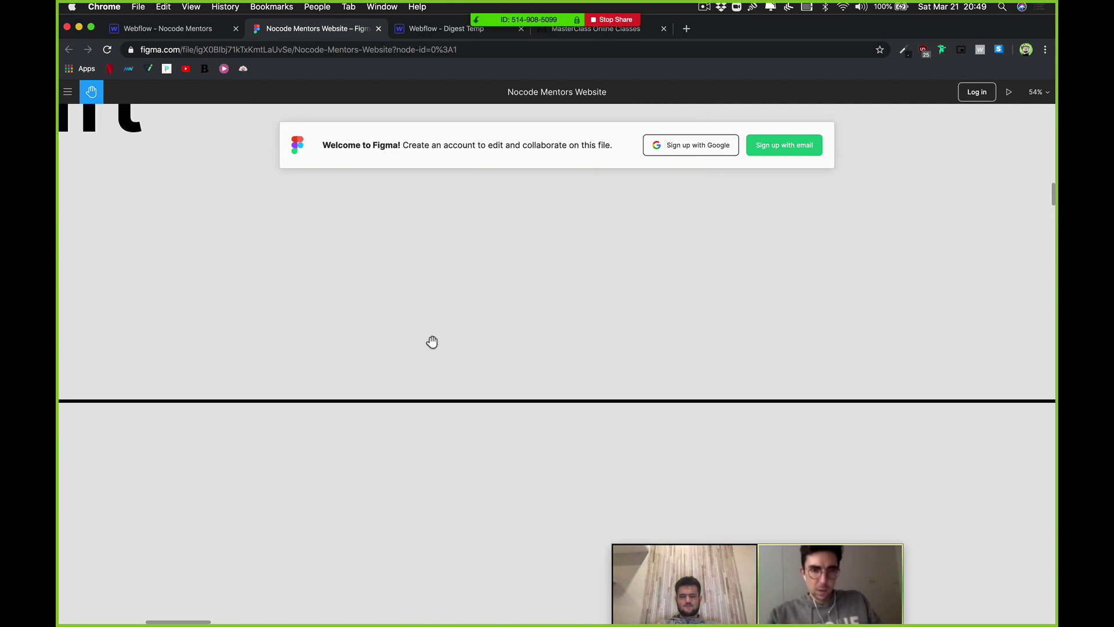
pyautogui.scroll(-5, 433, 342)
pyautogui.scroll(5, 256, 443)
pyautogui.scroll(5, 487, 368)
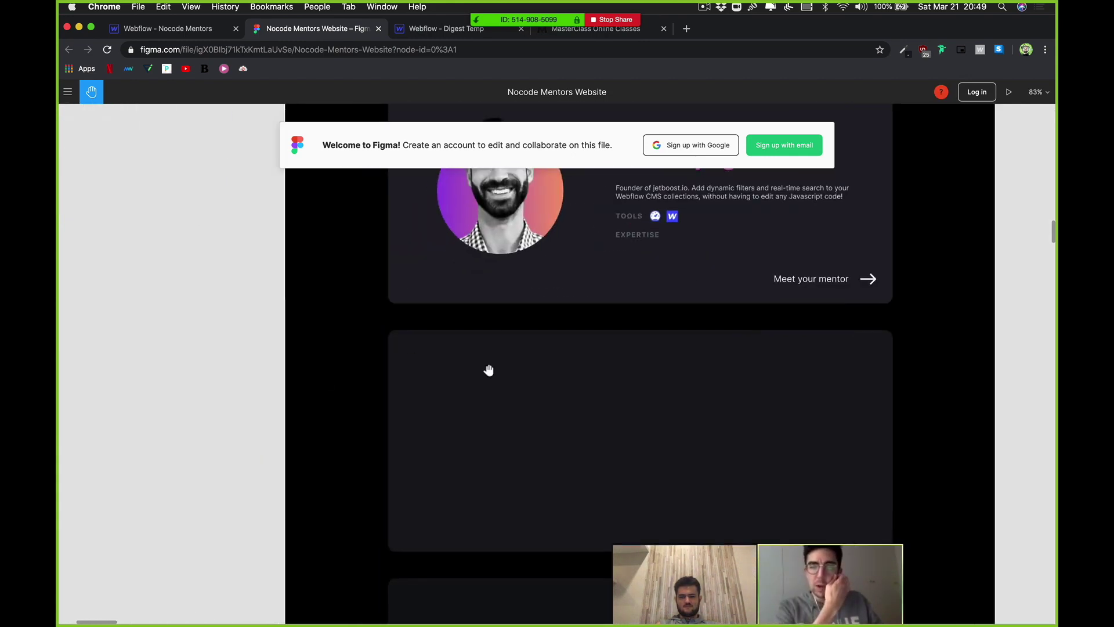
pyautogui.scroll(10, 497, 465)
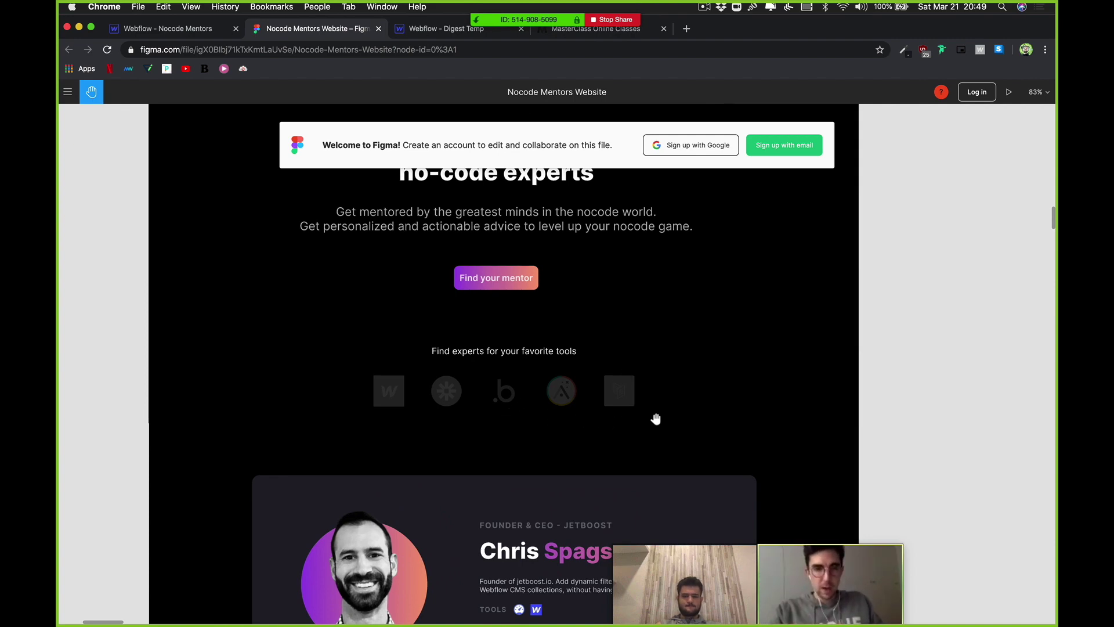
pyautogui.click(653, 35)
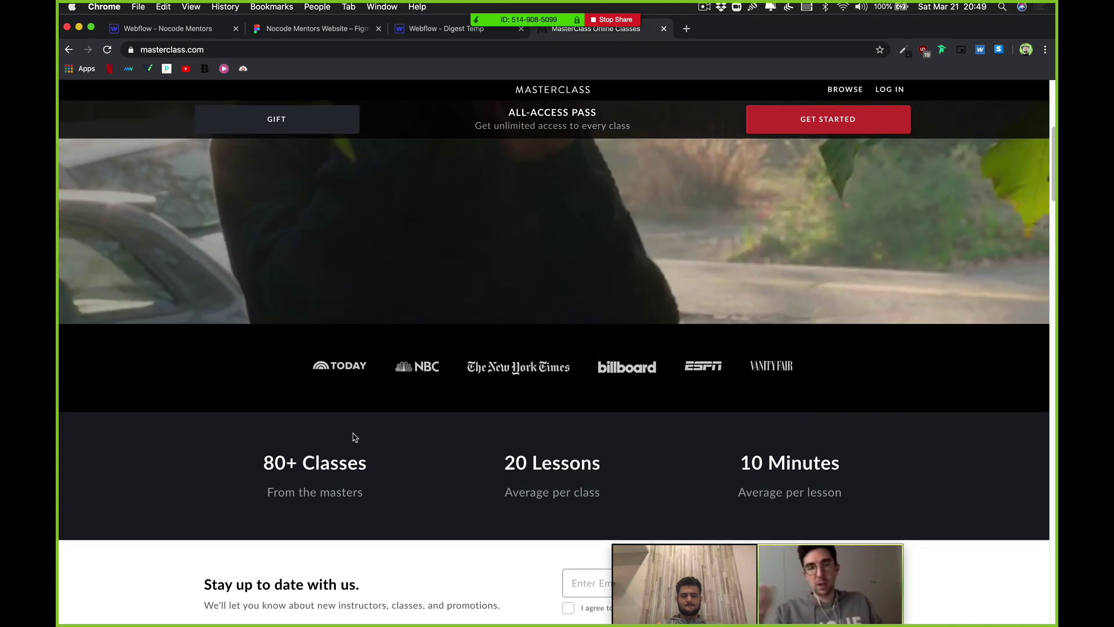
# Step: Scroll through the MasterClass stats and signup sections, then return to the Webflow designer
pyautogui.scroll(-5, 360, 437)
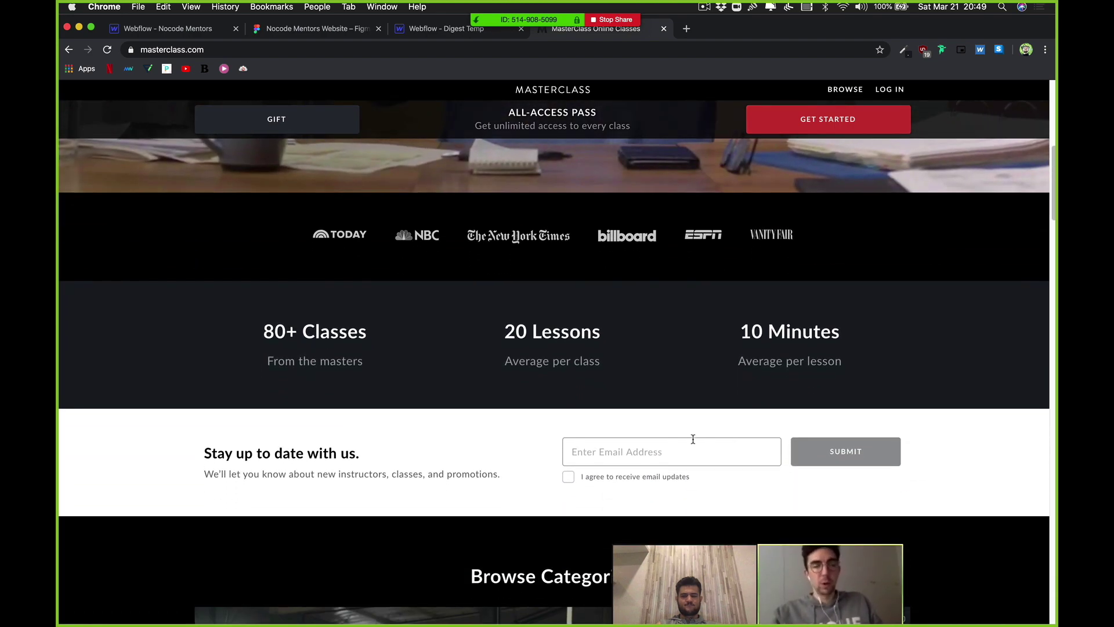
pyautogui.scroll(-3, 599, 455)
pyautogui.scroll(1, 610, 473)
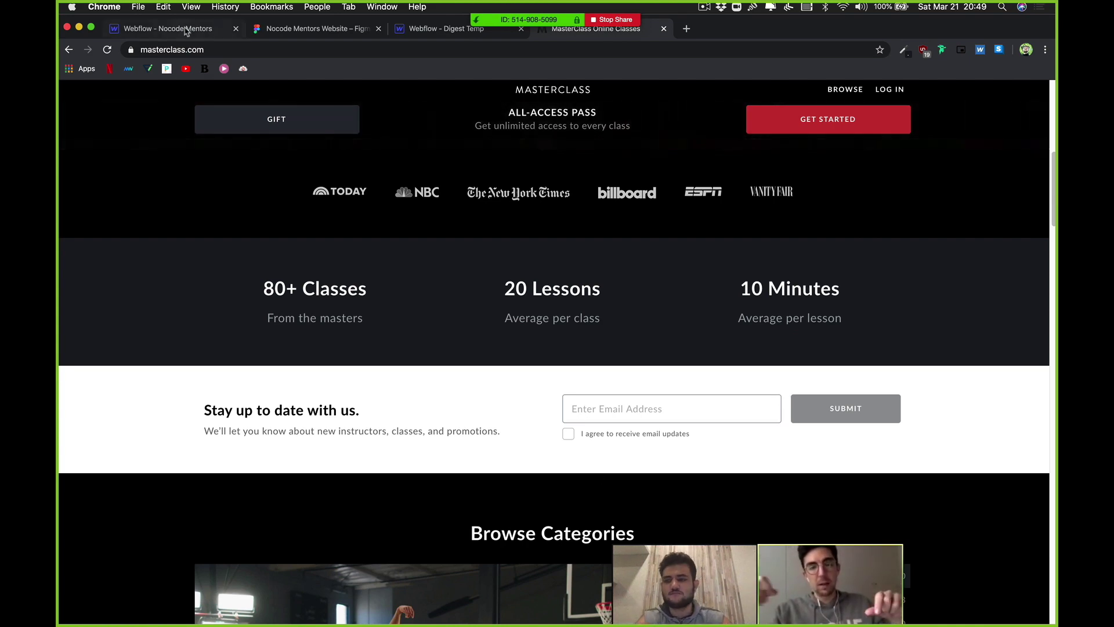
pyautogui.press('super+1')
# Step: Select the page Body and add a new Section below the hero
pyautogui.scroll(-2, 644, 378)
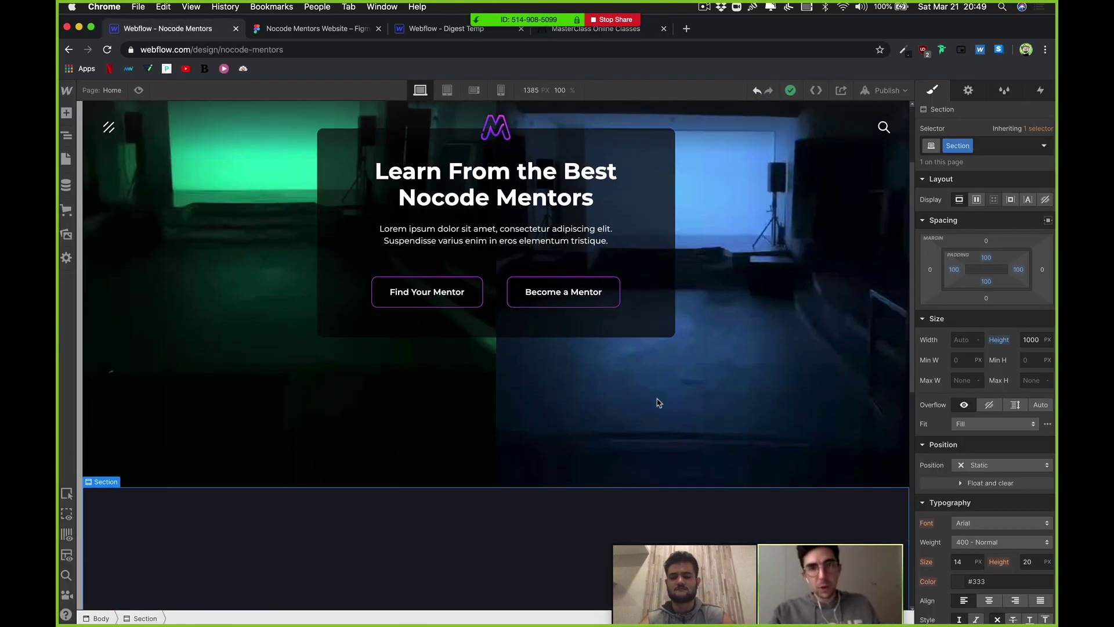
pyautogui.click(540, 403)
pyautogui.click(66, 135)
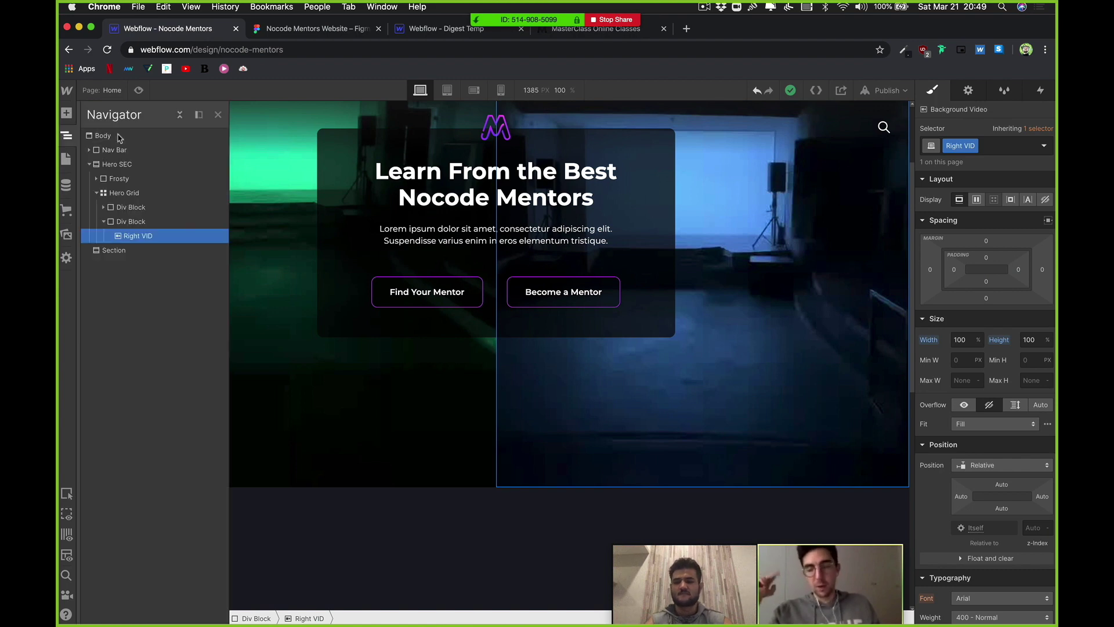
pyautogui.click(180, 115)
pyautogui.click(113, 135)
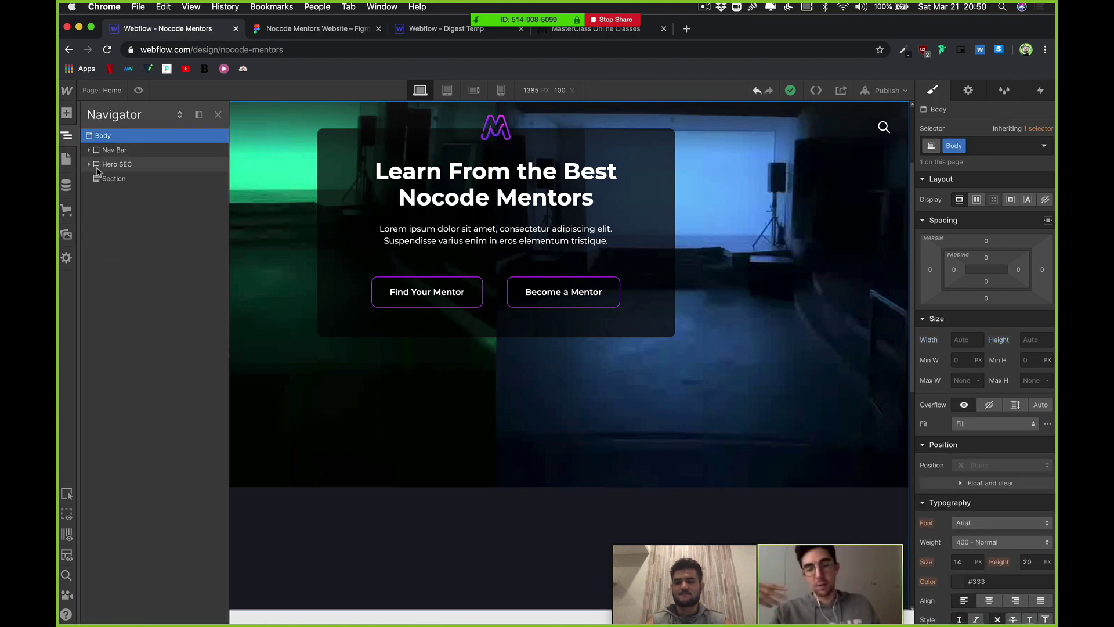
pyautogui.click(67, 113)
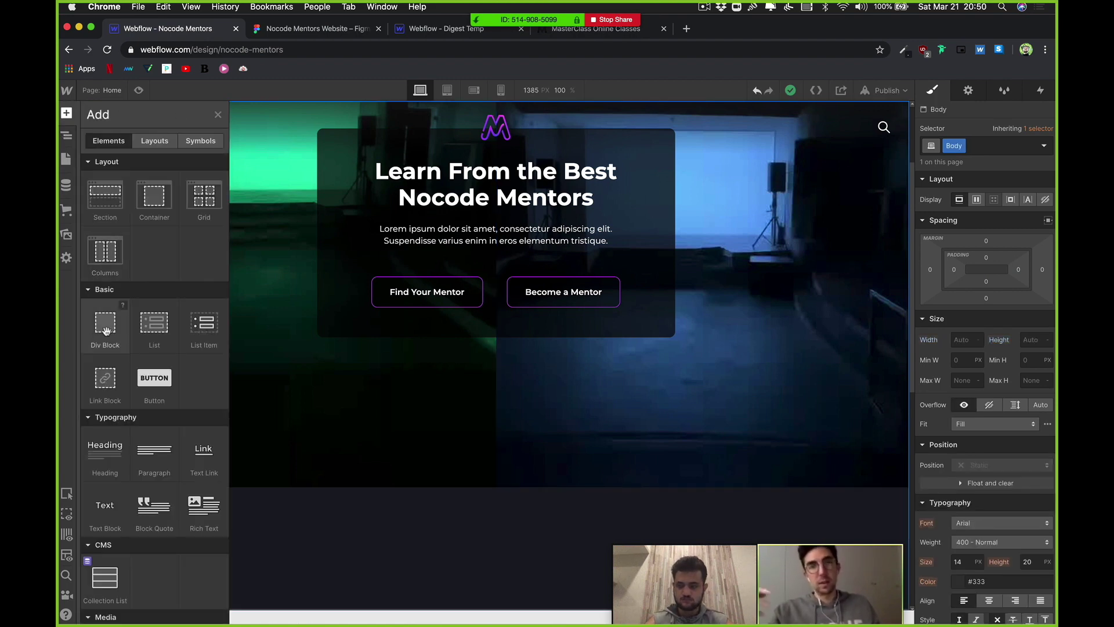
pyautogui.moveTo(105, 197); pyautogui.dragTo(112, 186)
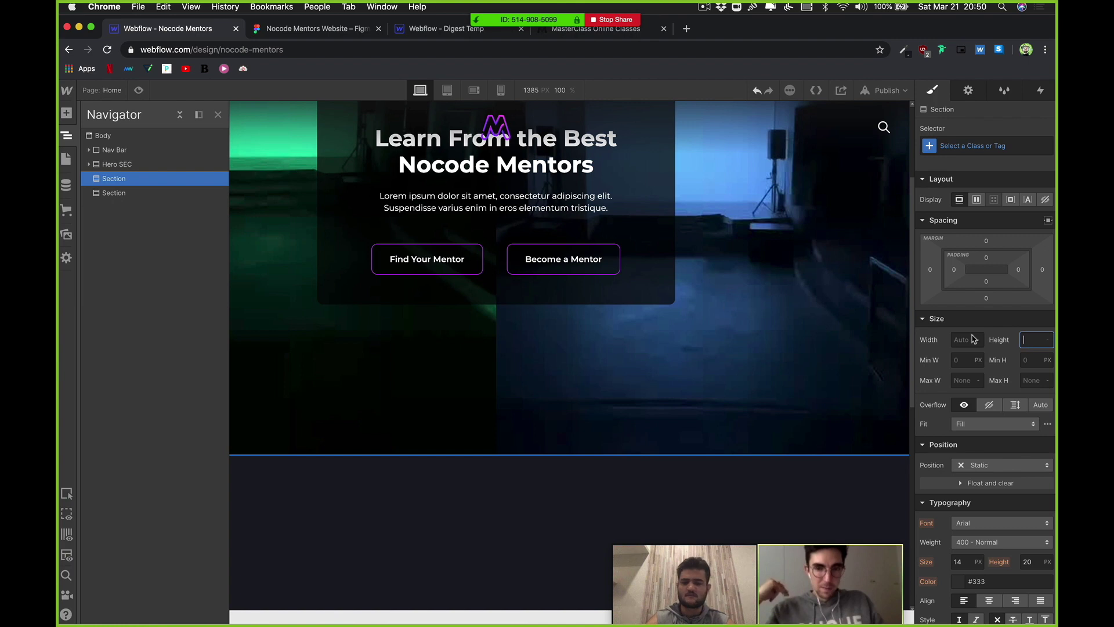
# Step: Give the new Section 100 px top and bottom padding
pyautogui.click(986, 259)
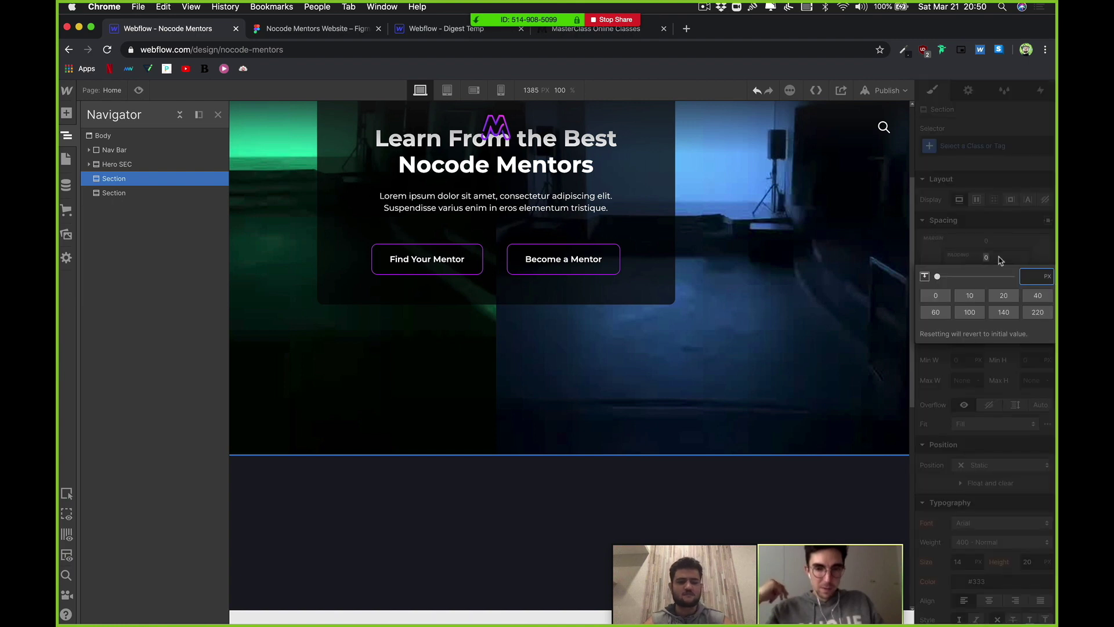
pyautogui.click(987, 261)
pyautogui.moveTo(989, 262); pyautogui.dragTo(990, 213)
pyautogui.moveTo(1013, 406); pyautogui.dragTo(1013, 393)
pyautogui.scroll(-5, 758, 384)
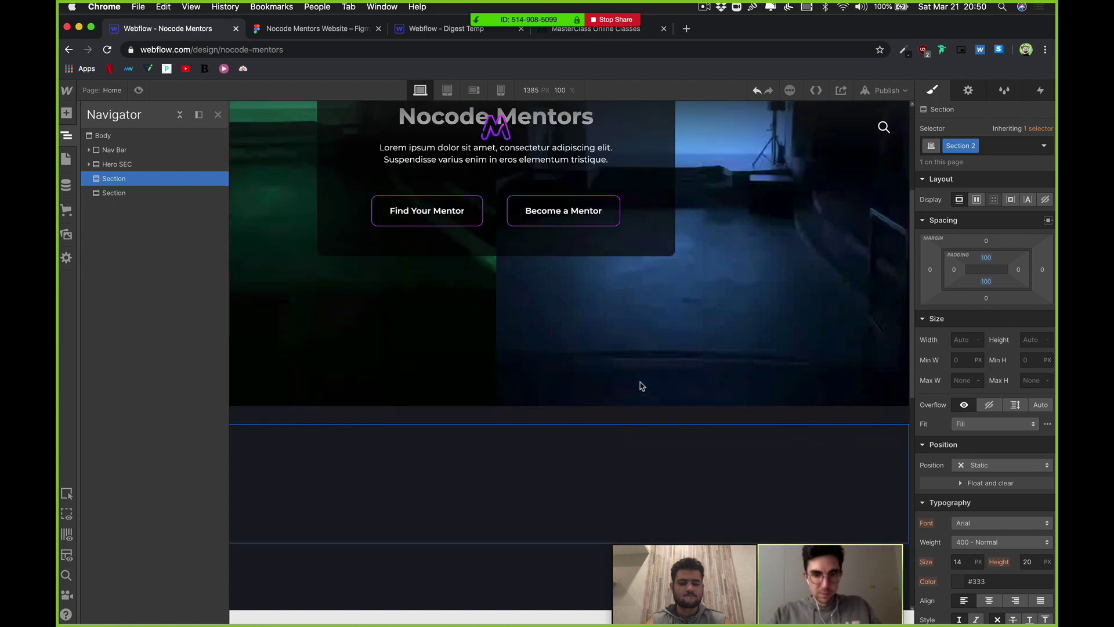
pyautogui.press('z')
pyautogui.scroll(-3, 964, 535)
pyautogui.scroll(-2, 964, 535)
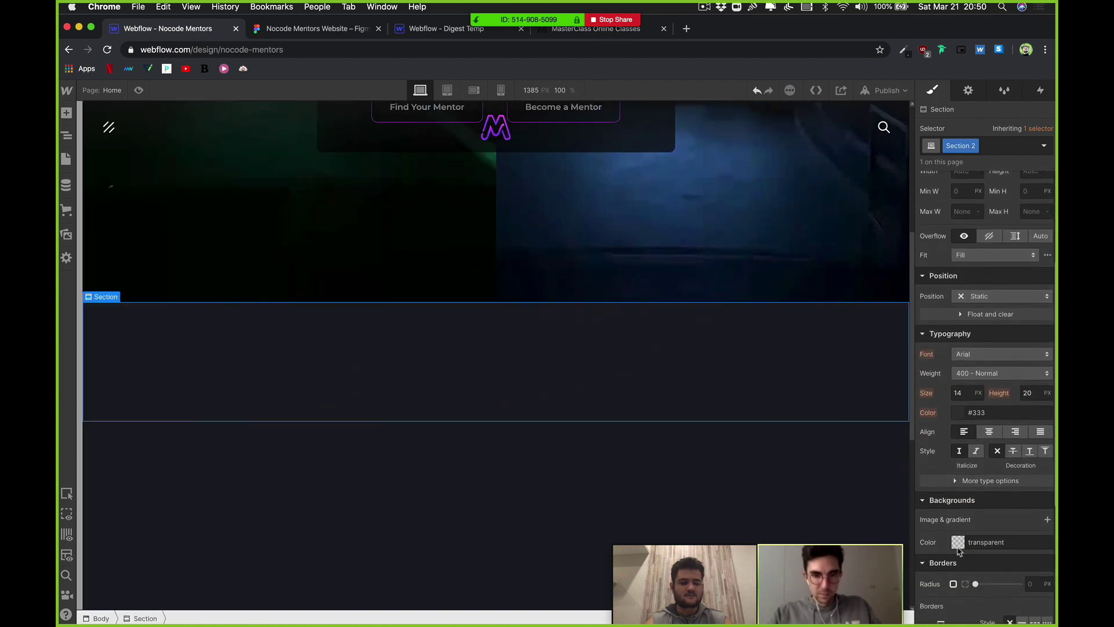
# Step: Set the new Section's background colour to white #ffffff
pyautogui.click(959, 545)
pyautogui.moveTo(953, 374); pyautogui.dragTo(921, 350)
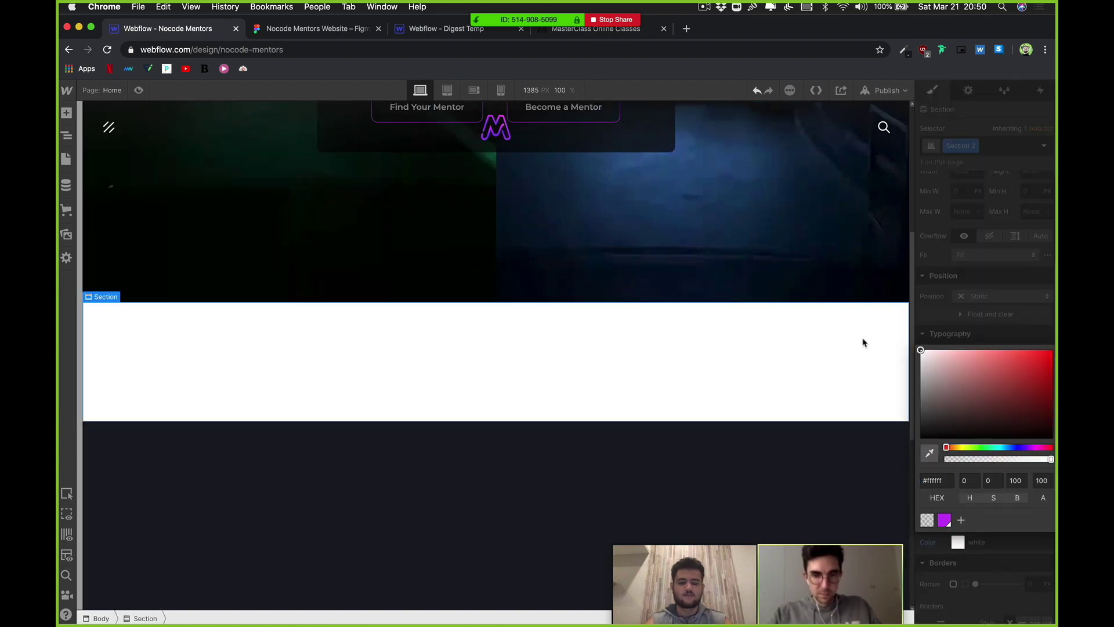
pyautogui.scroll(1, 810, 374)
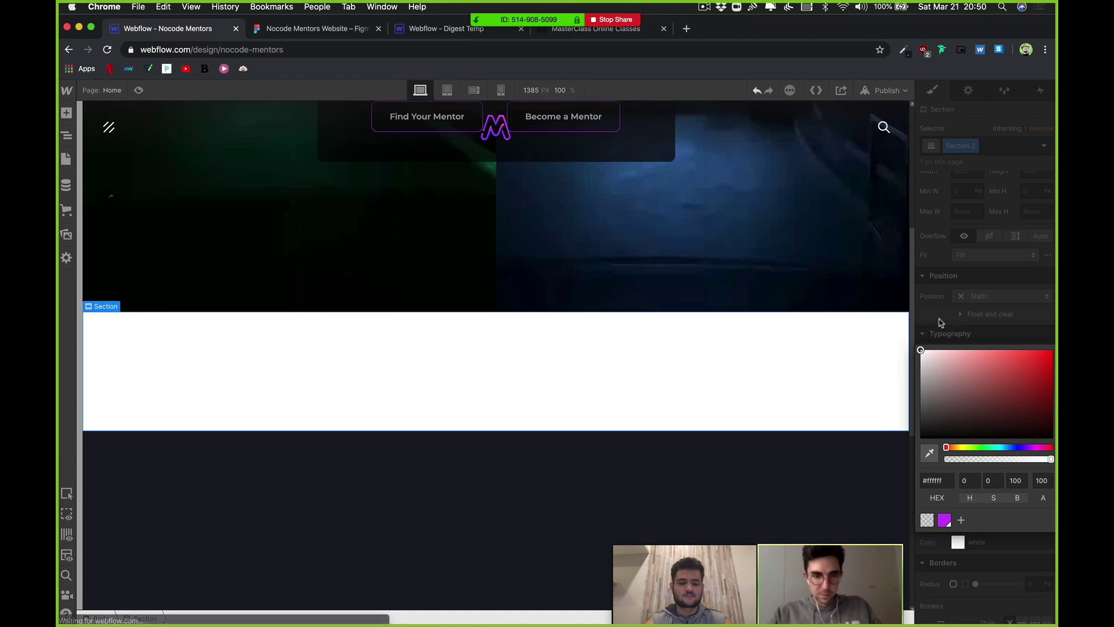
pyautogui.scroll(6, 549, 361)
pyautogui.scroll(-2, 504, 437)
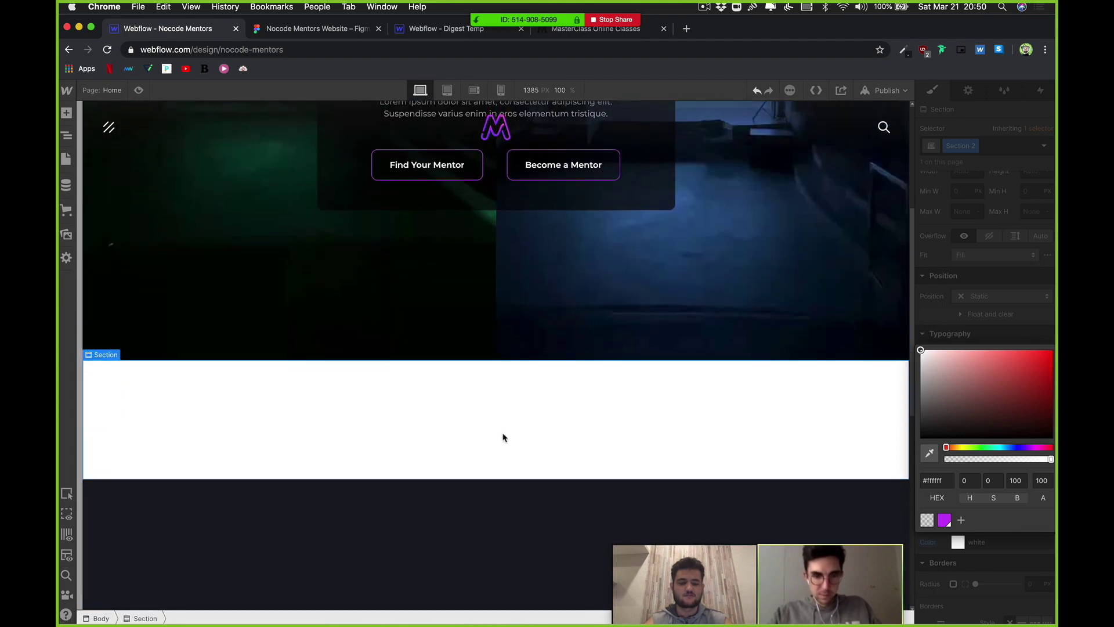
# Step: After checking Figma, set the Section's Display to Flex with Align Center
pyautogui.click(372, 37)
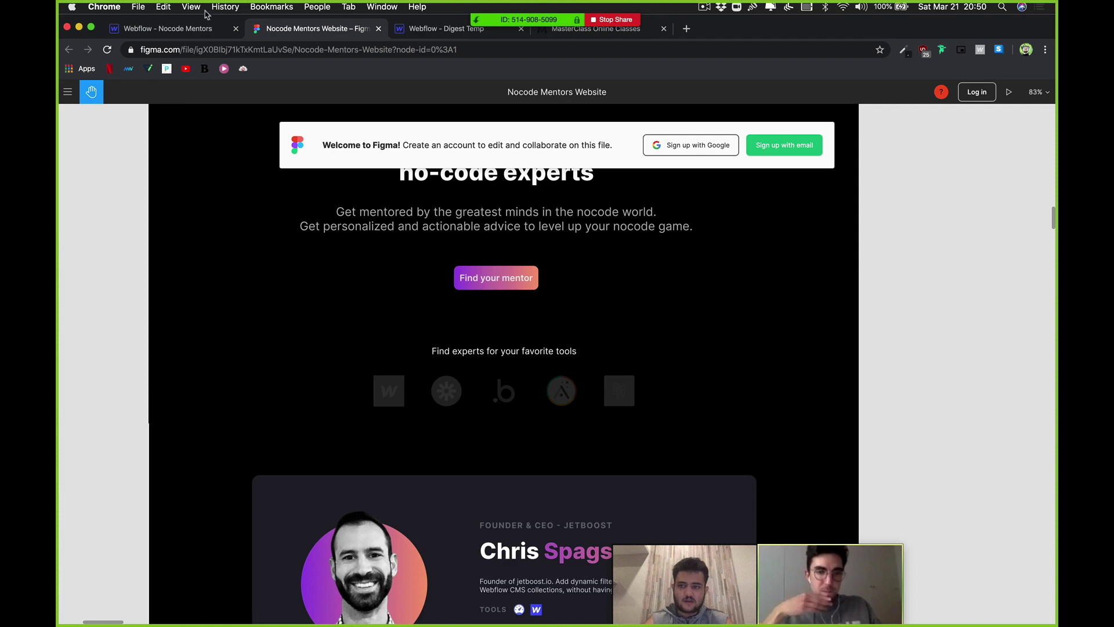
pyautogui.click(176, 30)
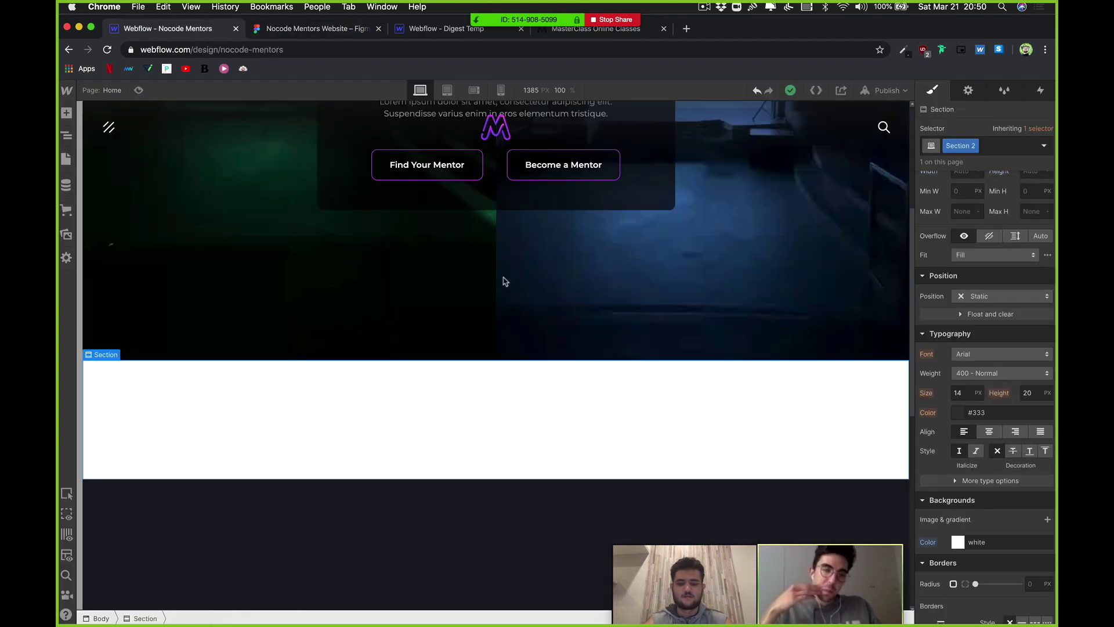
pyautogui.scroll(3, 1000, 323)
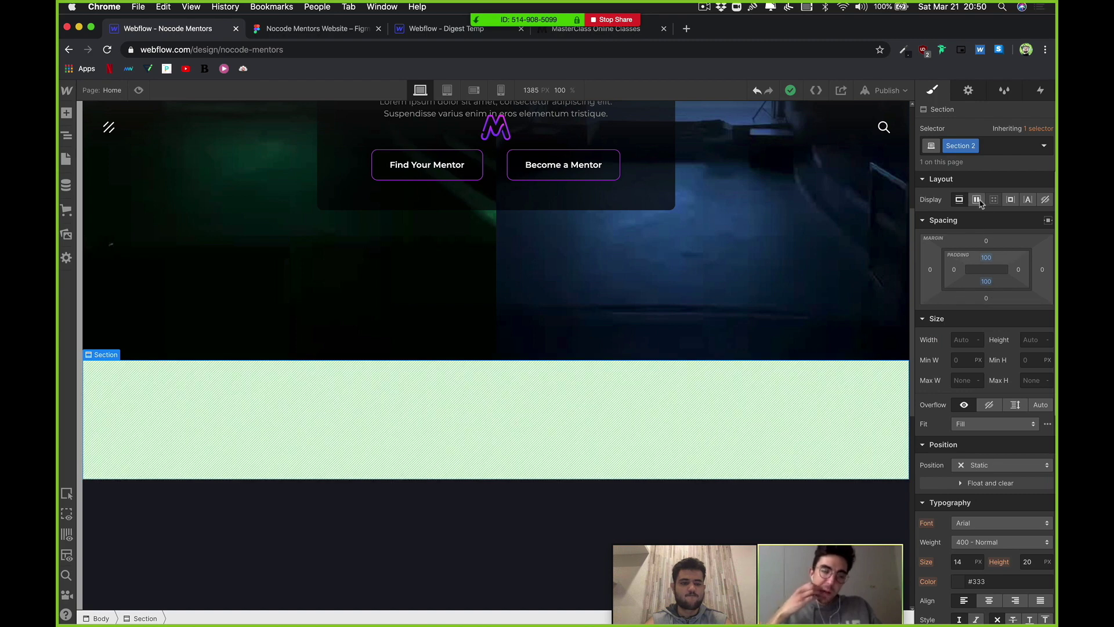
pyautogui.click(977, 201)
pyautogui.click(985, 243)
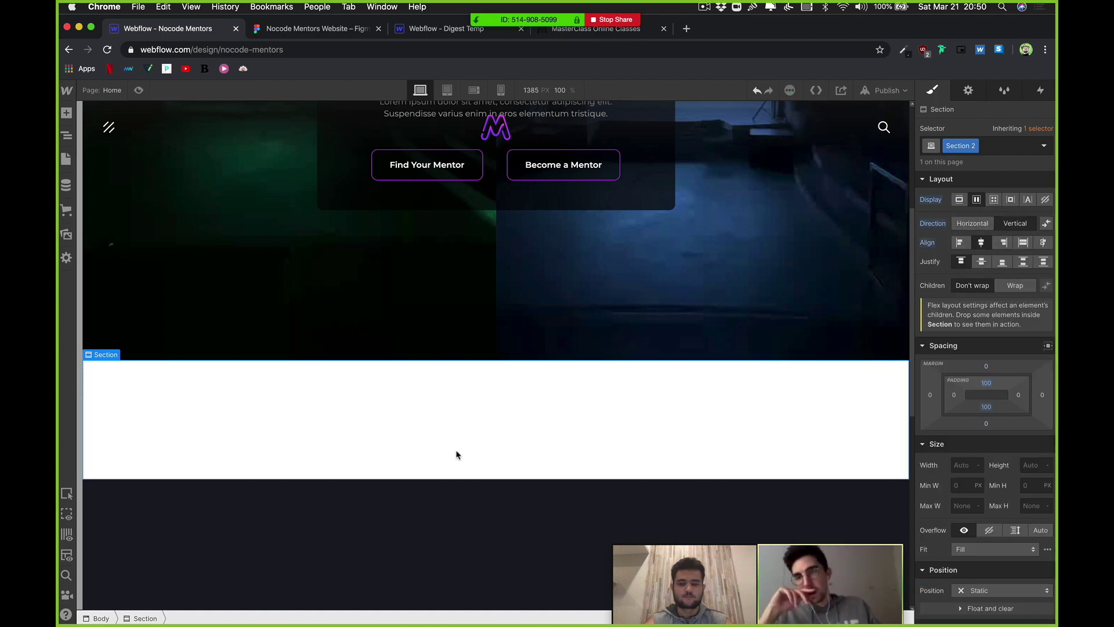
# Step: Compare the Section against the Figma design again and scroll over the result
pyautogui.click(308, 29)
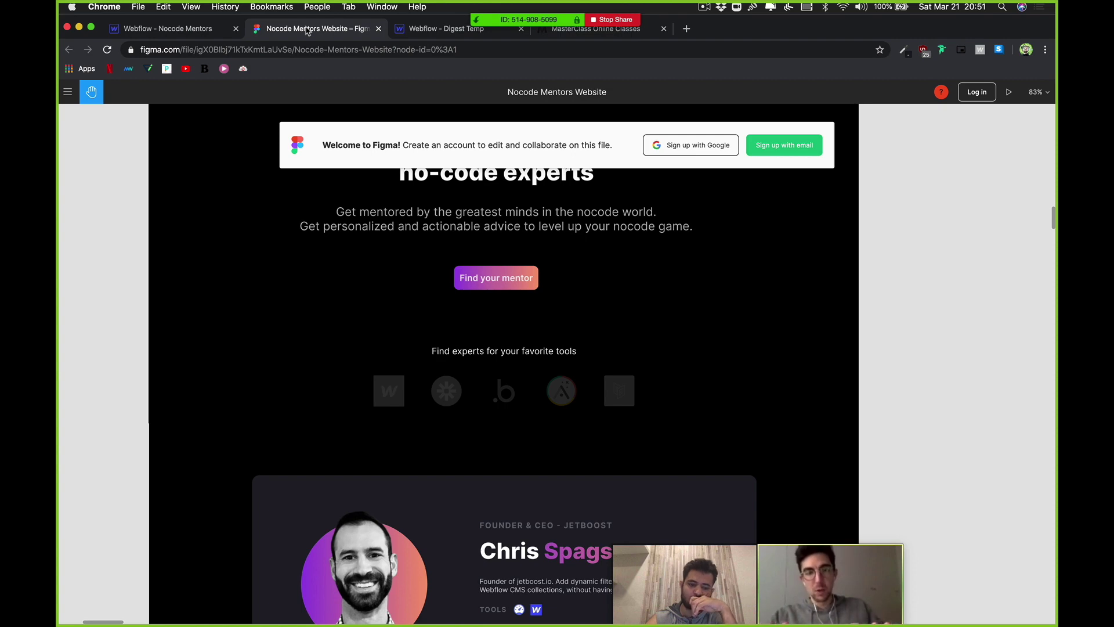
pyautogui.click(163, 29)
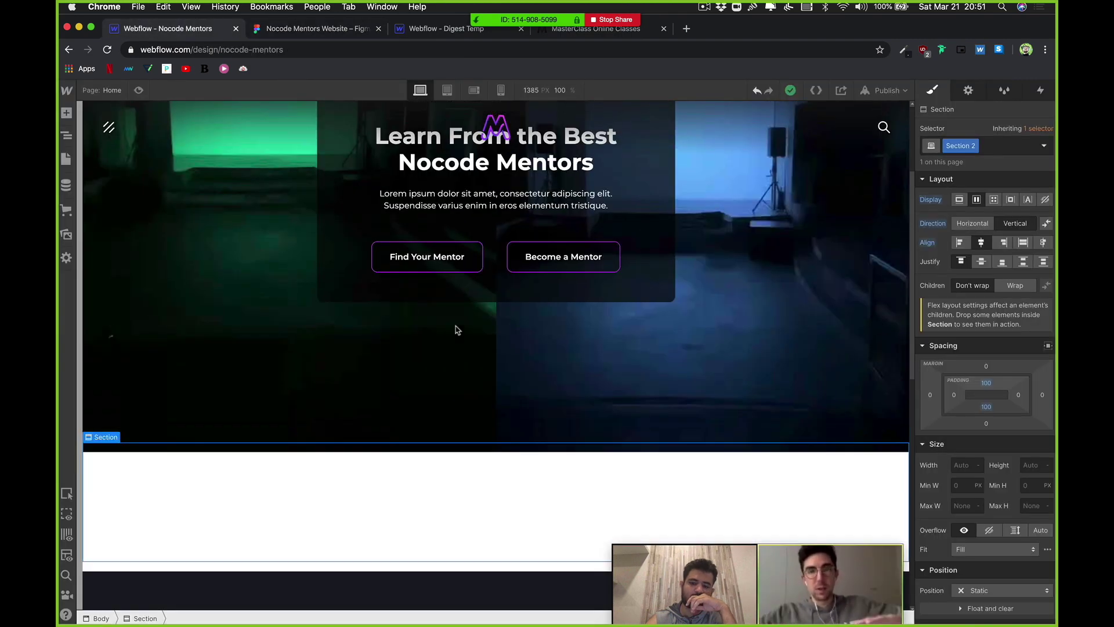
pyautogui.scroll(-10, 456, 330)
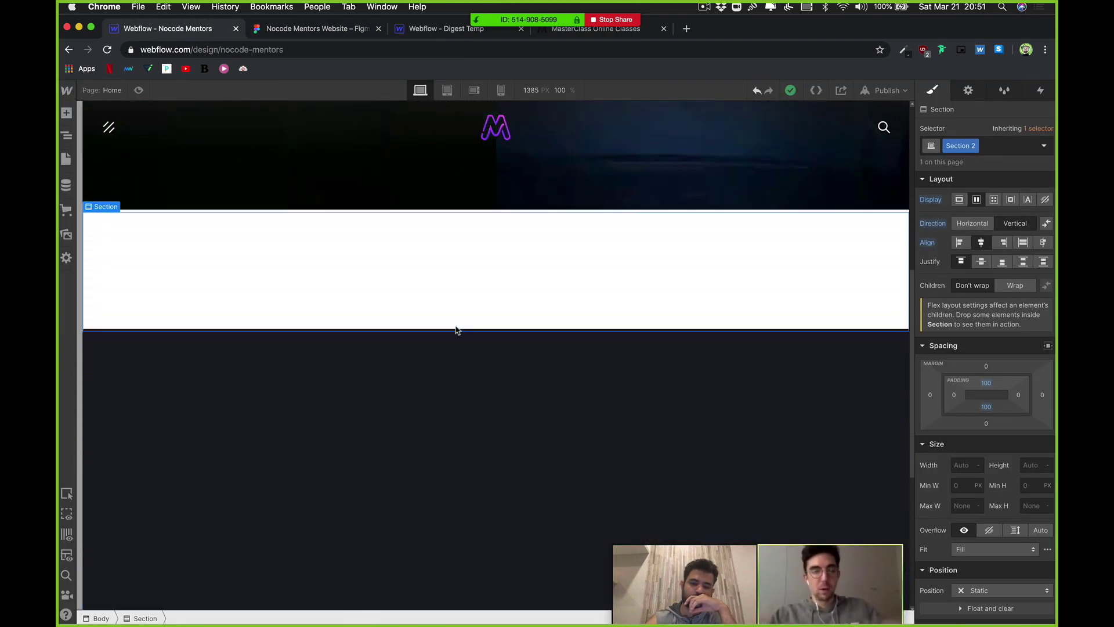
pyautogui.scroll(4, 546, 304)
pyautogui.scroll(-6, 580, 314)
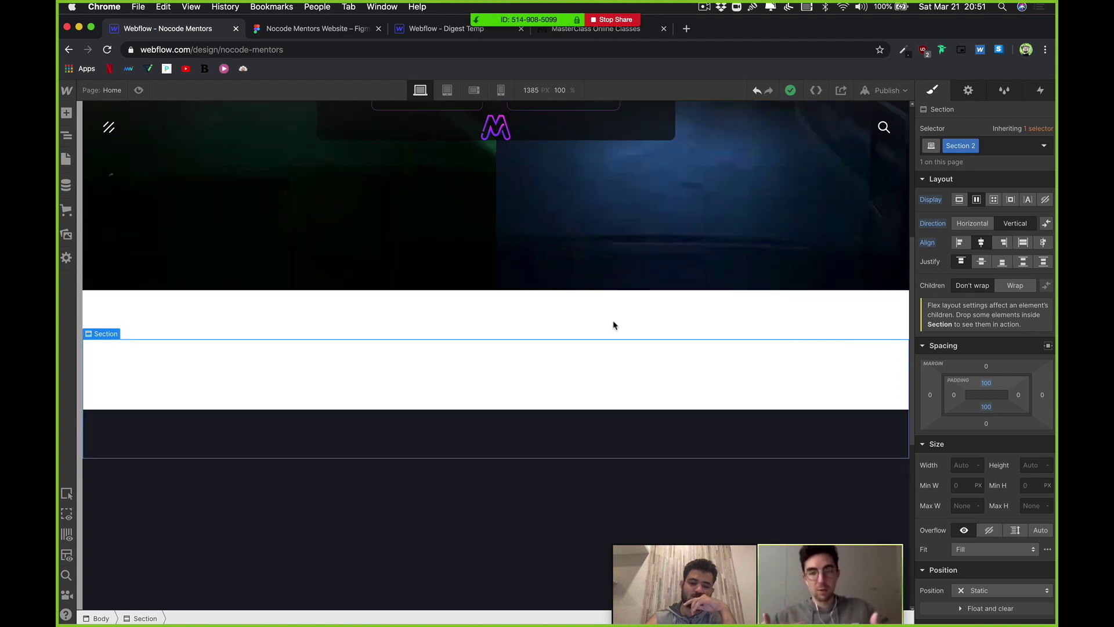
pyautogui.scroll(2, 615, 325)
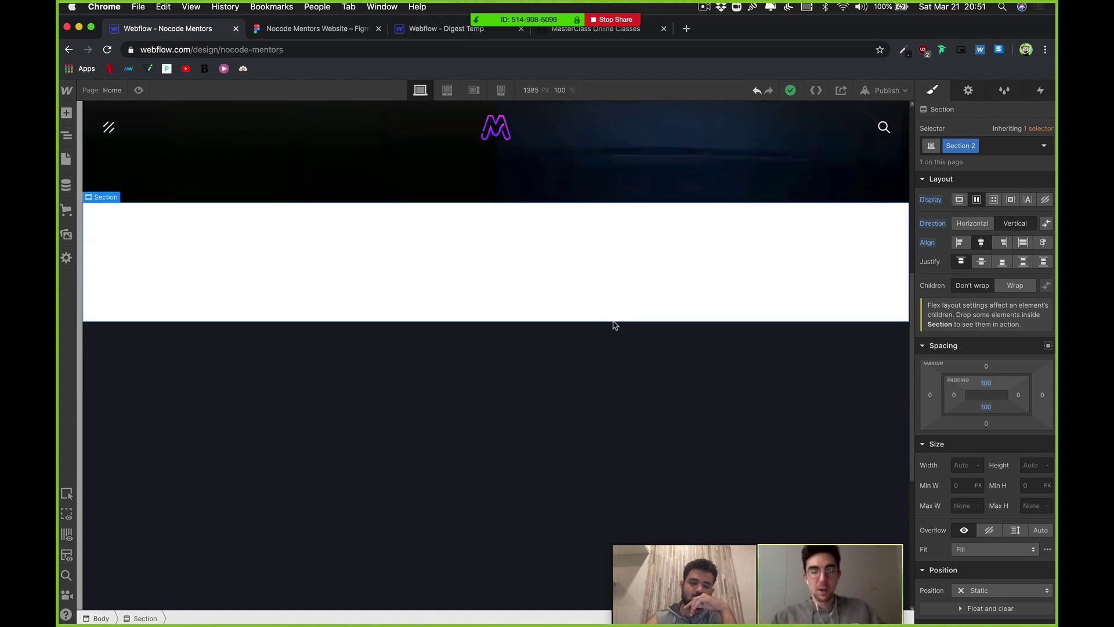
pyautogui.scroll(4, 615, 325)
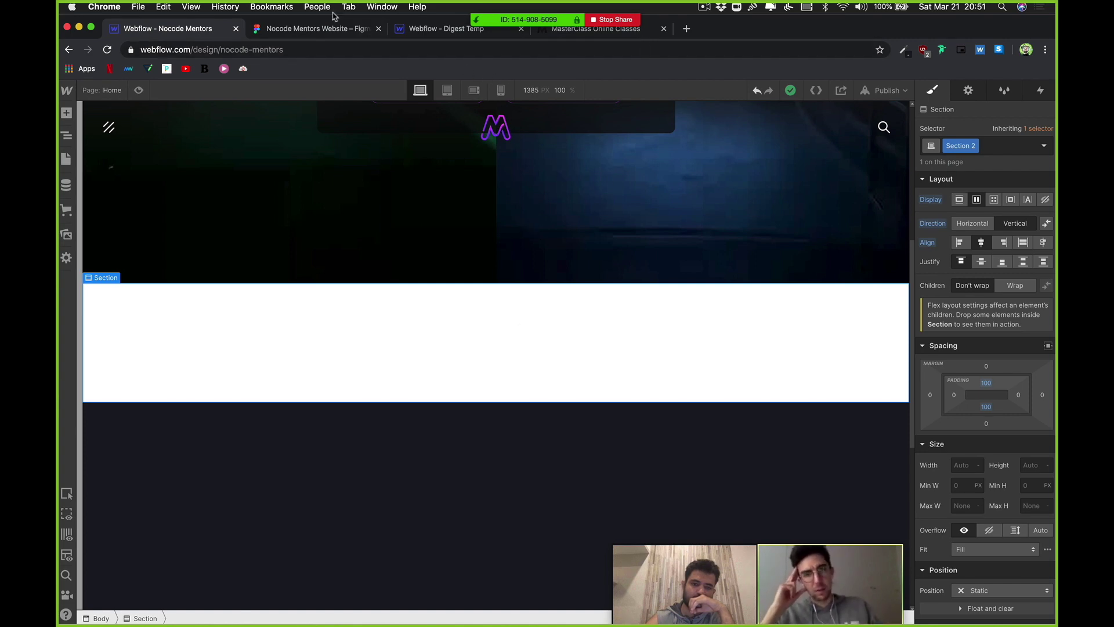
pyautogui.click(314, 29)
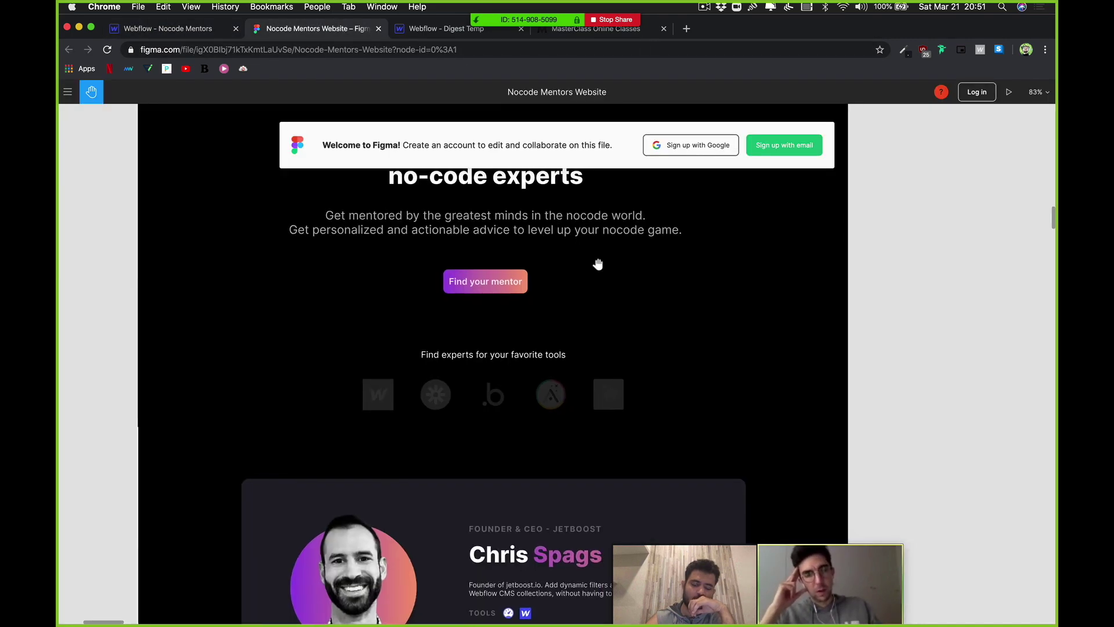
pyautogui.scroll(-5, 595, 261)
pyautogui.hscroll(10, 598, 264)
pyautogui.scroll(-2, 598, 264)
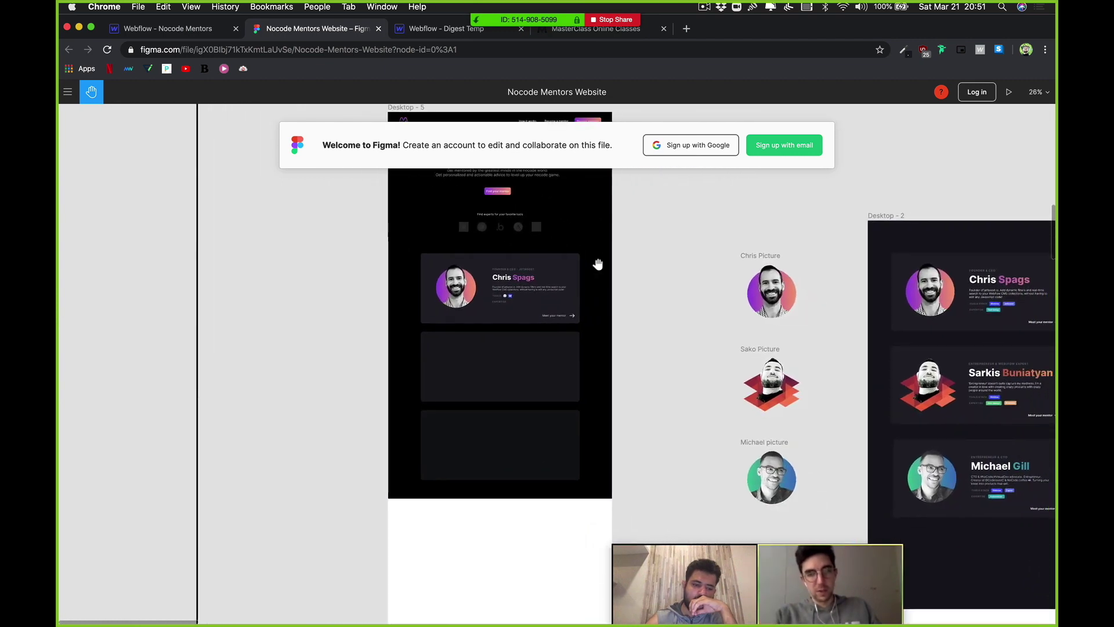
pyautogui.scroll(1, 580, 261)
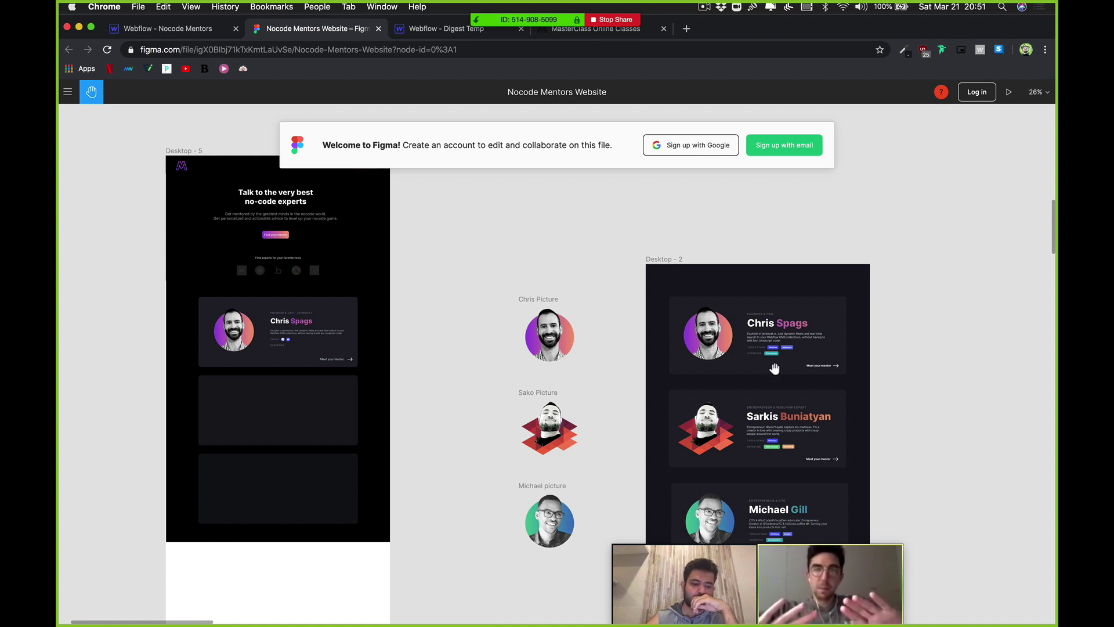
pyautogui.scroll(-5, 775, 369)
pyautogui.hscroll(4, 774, 369)
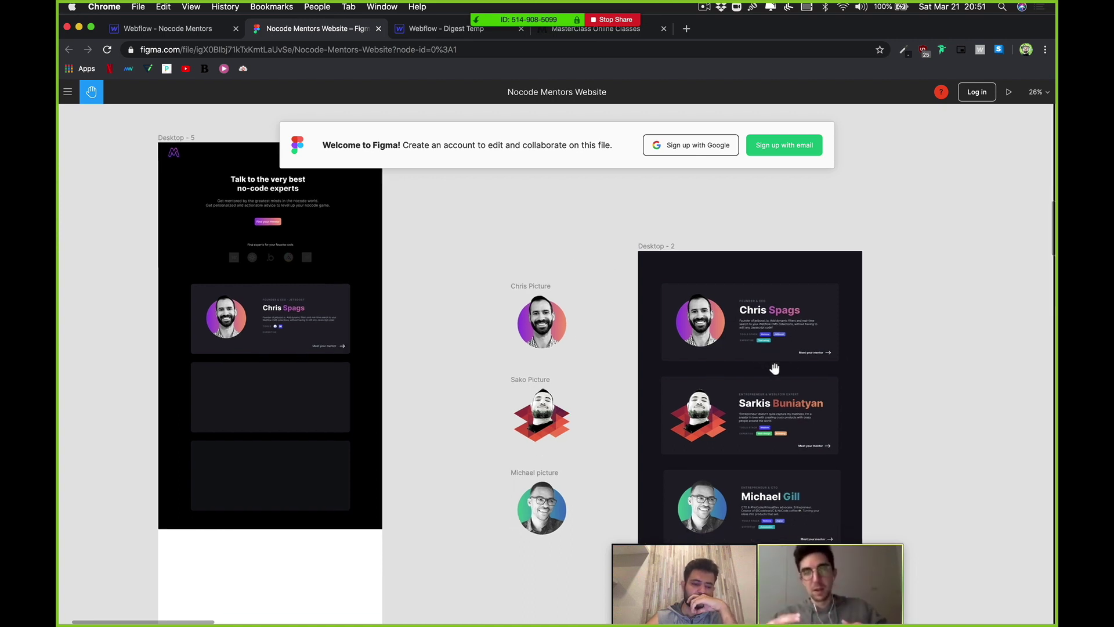
pyautogui.hscroll(5, 775, 368)
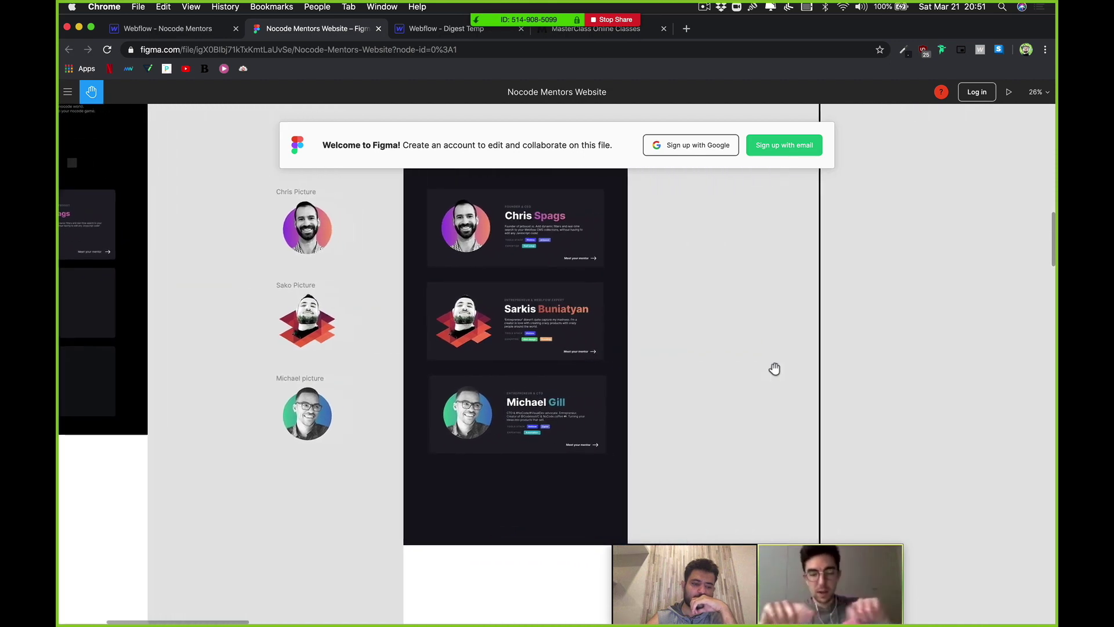
pyautogui.keyDown('ctrl'); pyautogui.scroll(-5, 775, 368); pyautogui.keyUp('ctrl')
pyautogui.keyDown('ctrl'); pyautogui.scroll(-2, 775, 368); pyautogui.keyUp('ctrl')
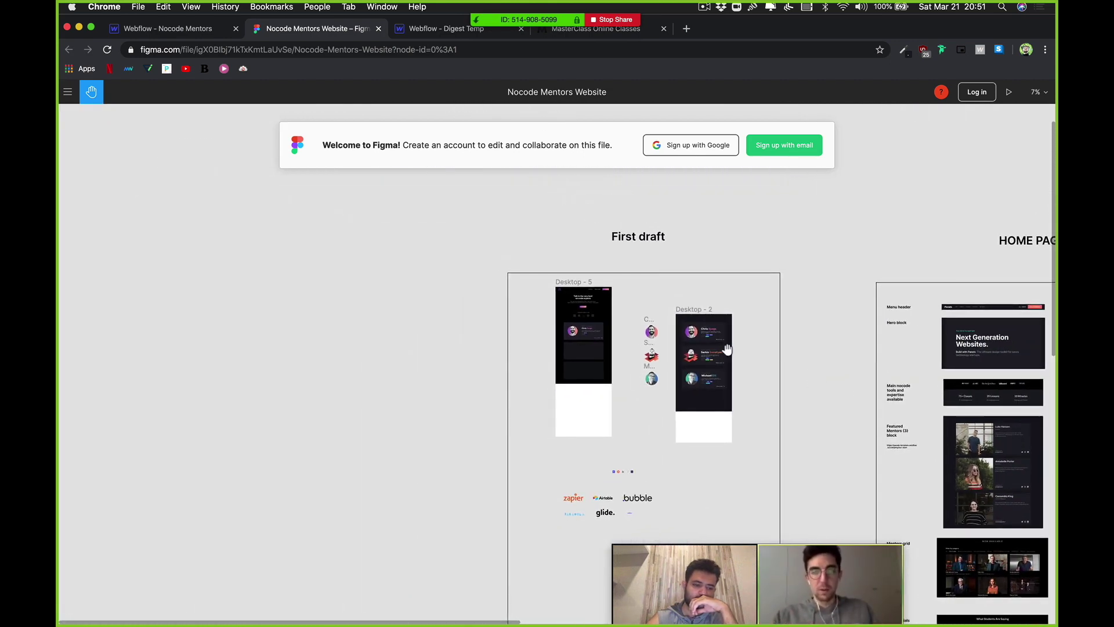
pyautogui.keyDown('ctrl'); pyautogui.scroll(5, 1019, 382); pyautogui.keyUp('ctrl')
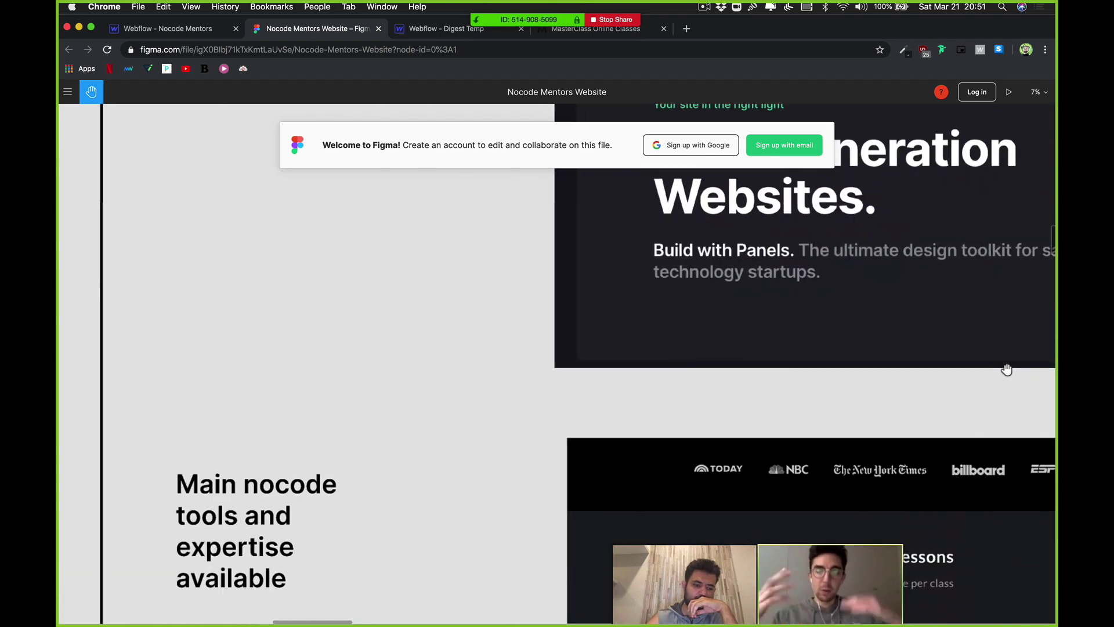
pyautogui.scroll(-3, 1010, 368)
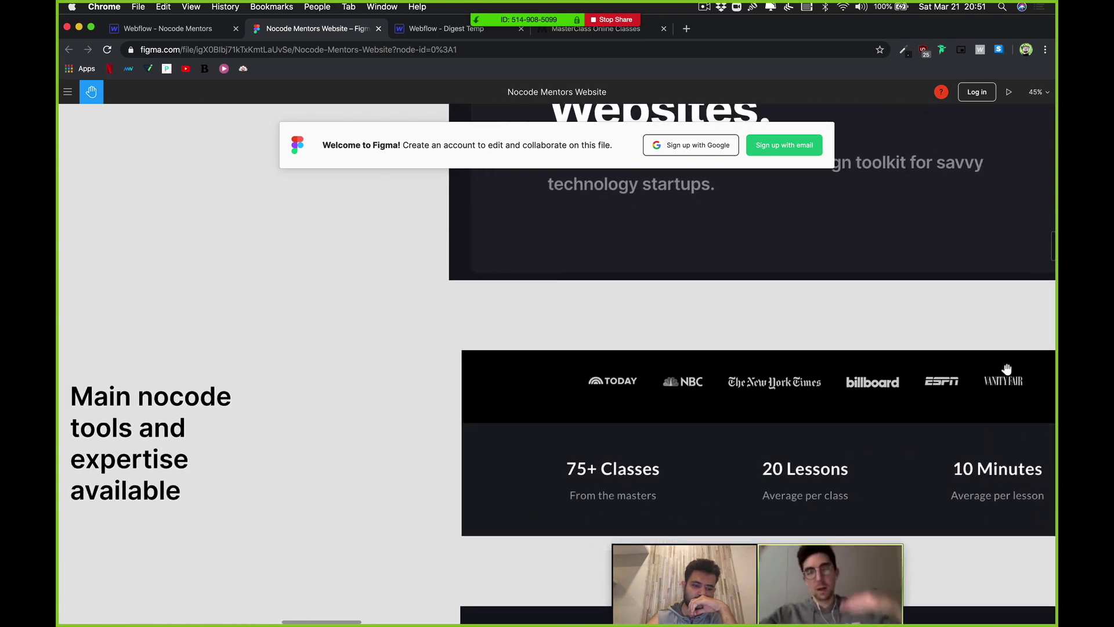
pyautogui.keyDown('ctrl'); pyautogui.scroll(-2, 1007, 369); pyautogui.keyUp('ctrl')
pyautogui.scroll(-1, 1007, 369)
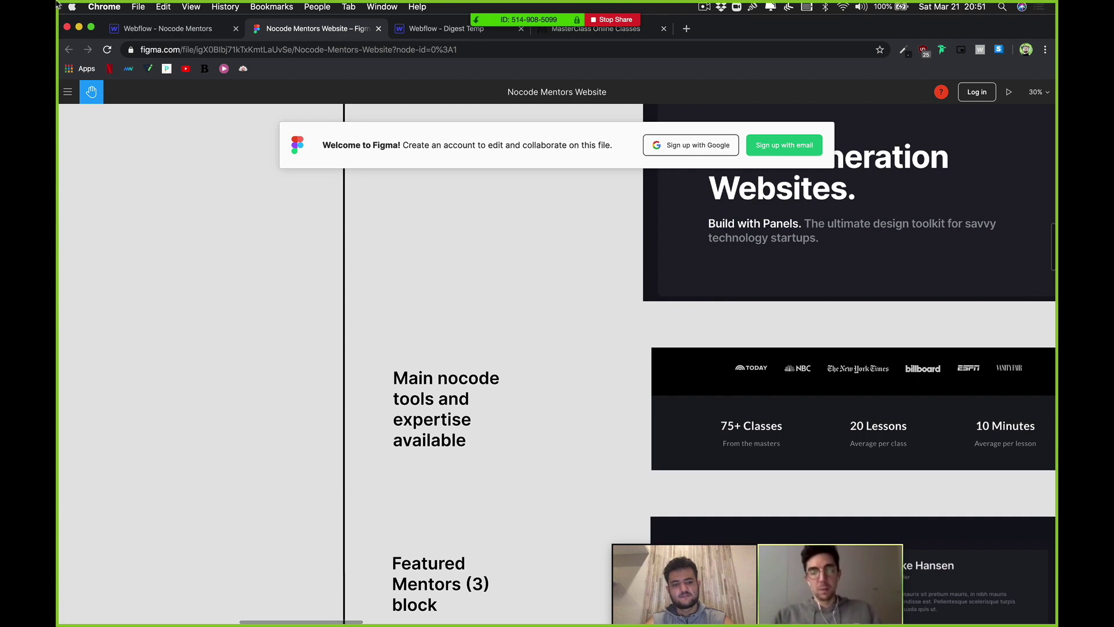
pyautogui.hotkey('ctrl', 'shift', 'Tab')
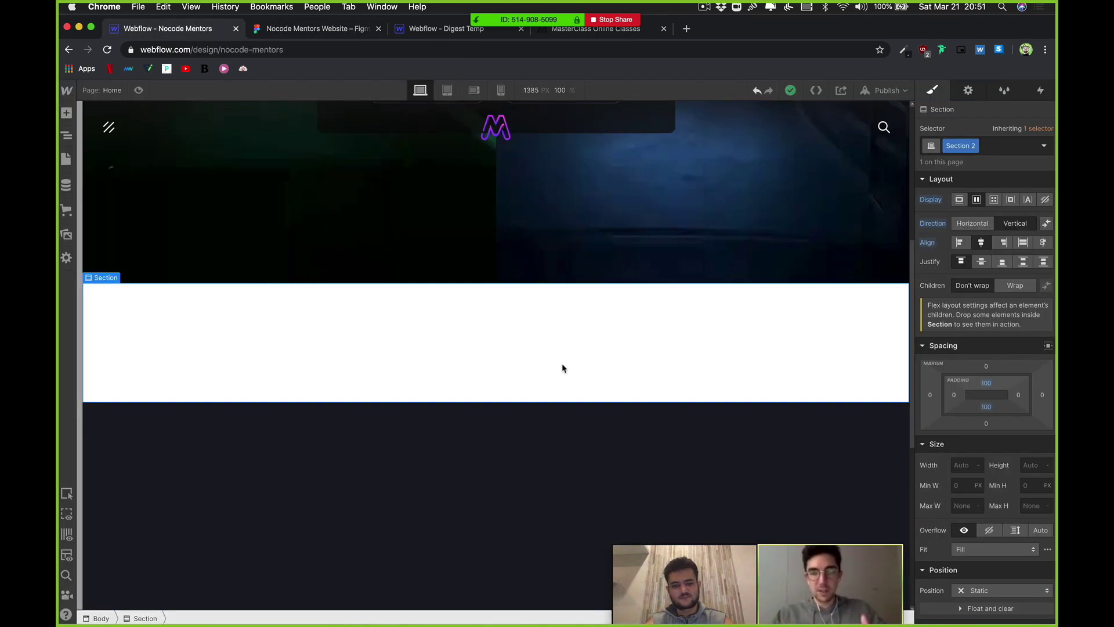
# Step: Try a black background, then reselect Section 2 under the hero
pyautogui.scroll(-6, 958, 491)
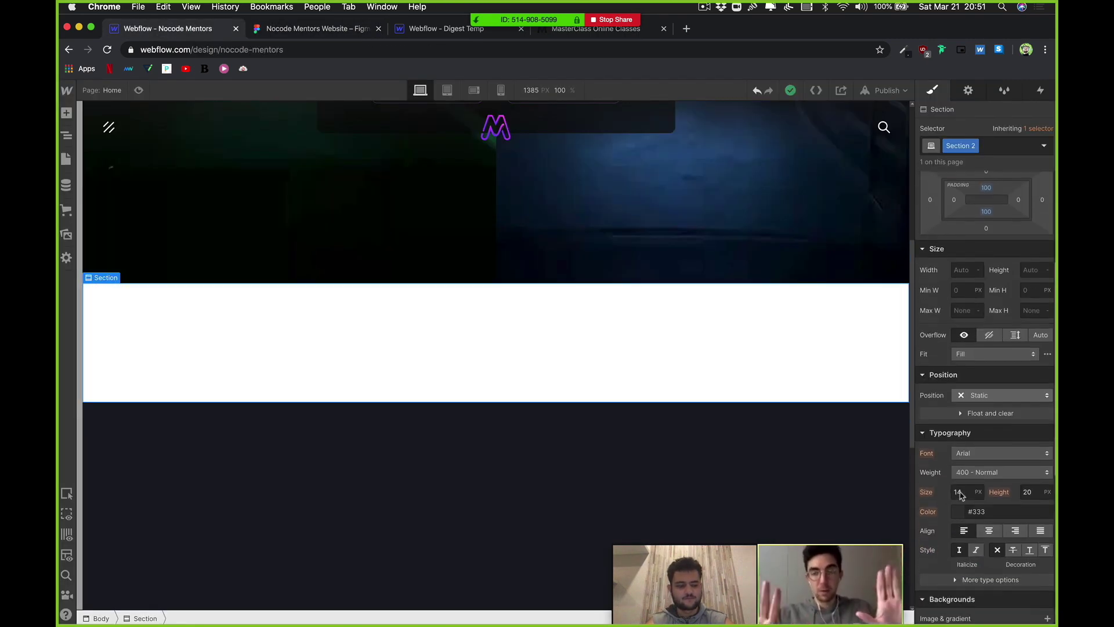
pyautogui.scroll(-2, 956, 487)
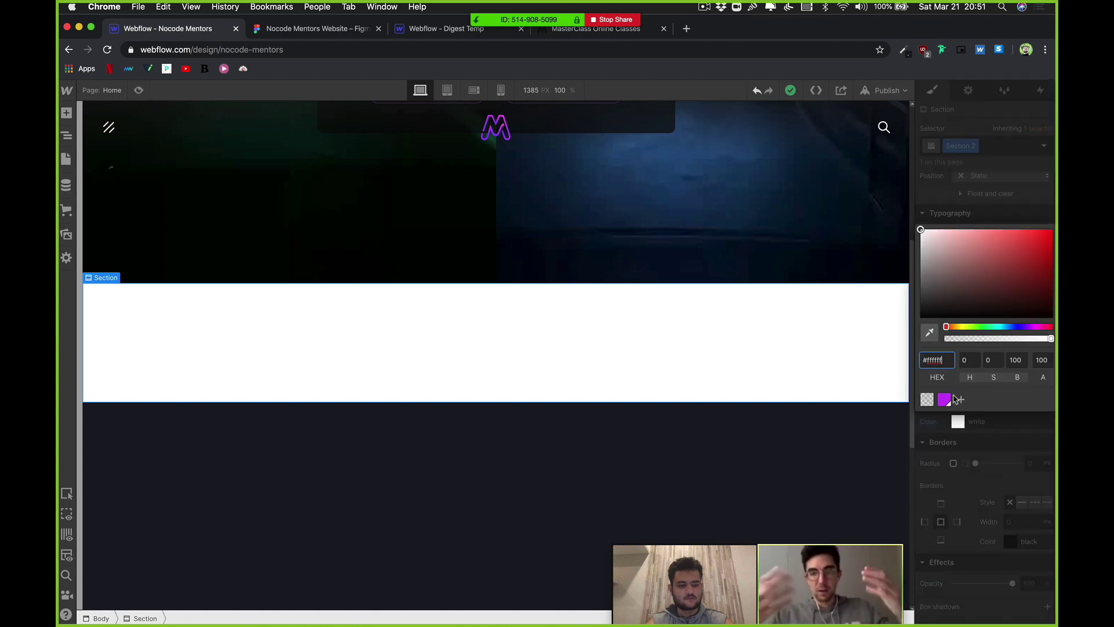
pyautogui.click(958, 422)
pyautogui.moveTo(948, 303); pyautogui.dragTo(816, 391)
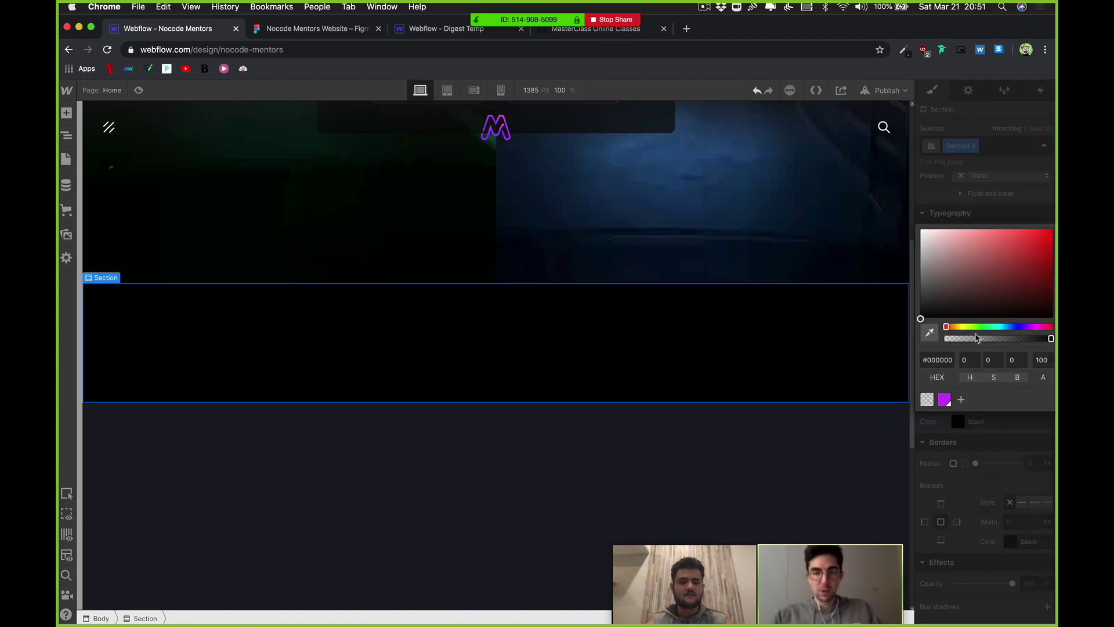
pyautogui.click(676, 488)
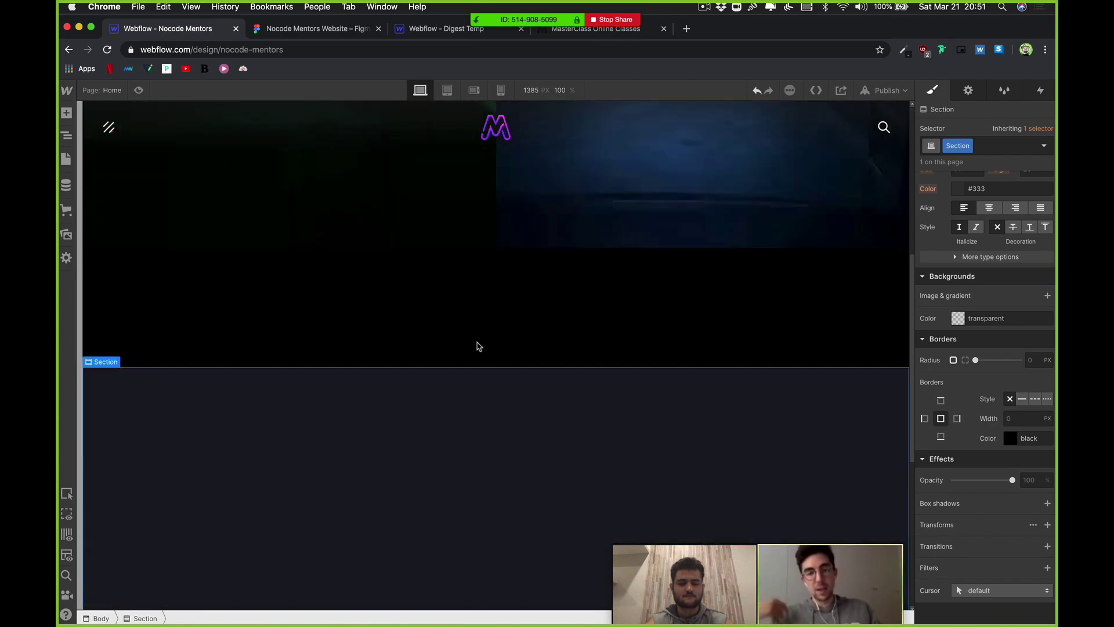
pyautogui.click(486, 305)
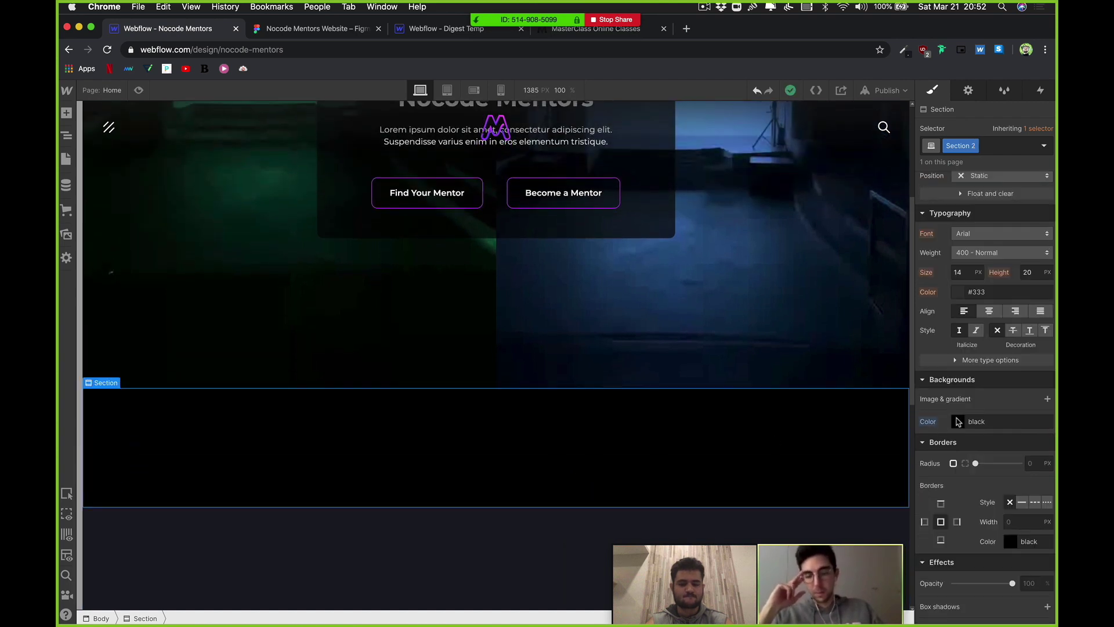
# Step: Apply the Bright Purple swatch and darken it to #7d00a8 for Section 2's background
pyautogui.click(959, 422)
pyautogui.click(949, 402)
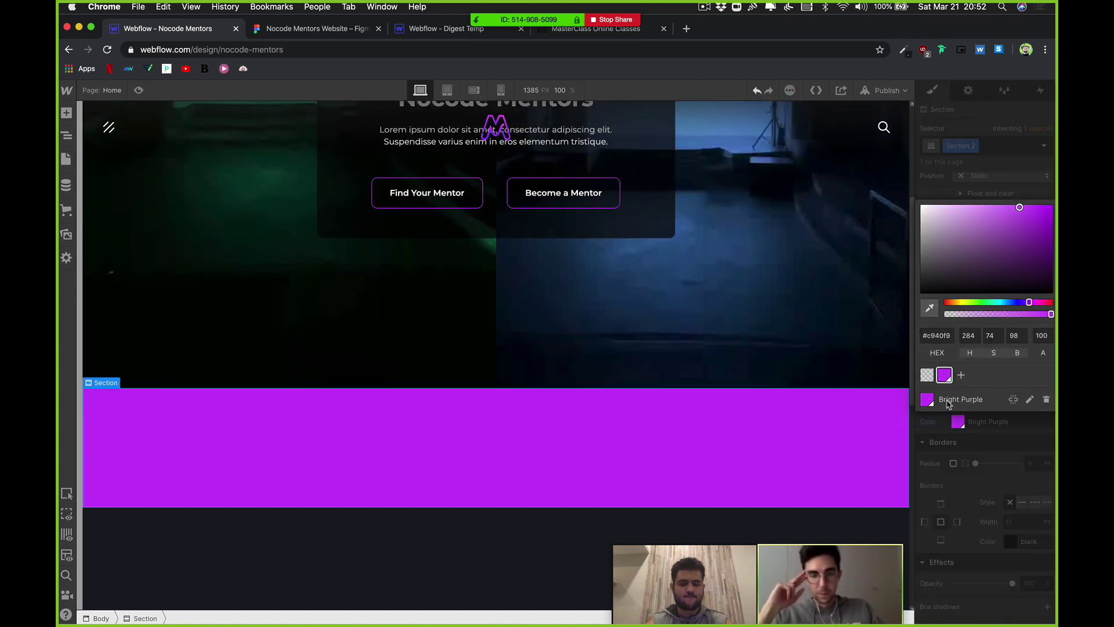
pyautogui.moveTo(1016, 243); pyautogui.dragTo(1056, 243)
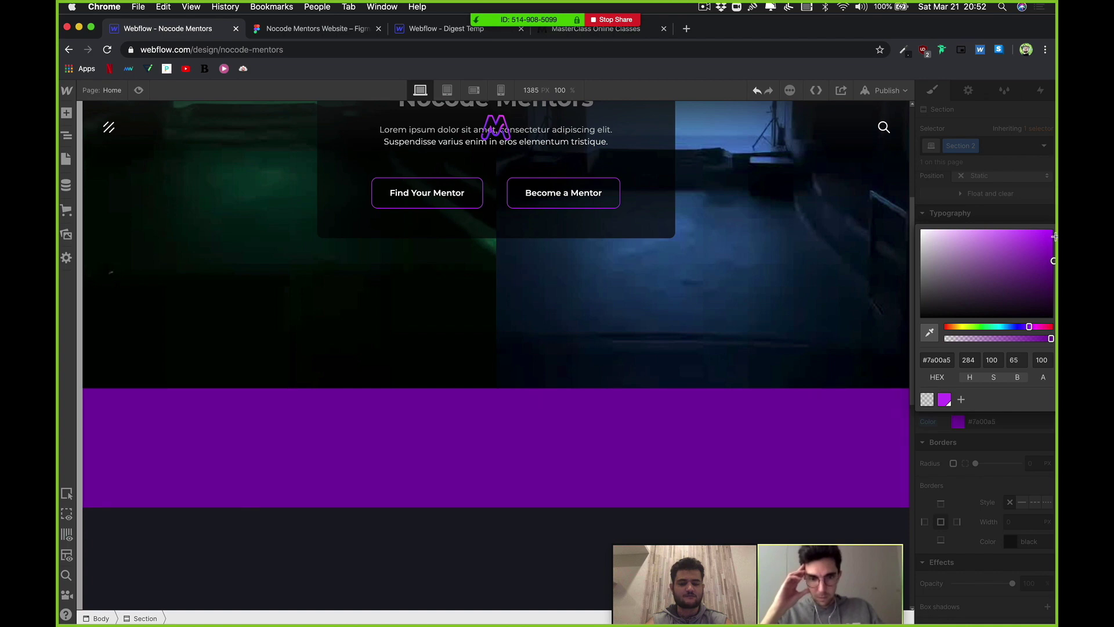
pyautogui.moveTo(1056, 234); pyautogui.dragTo(1056, 233)
pyautogui.scroll(5, 622, 365)
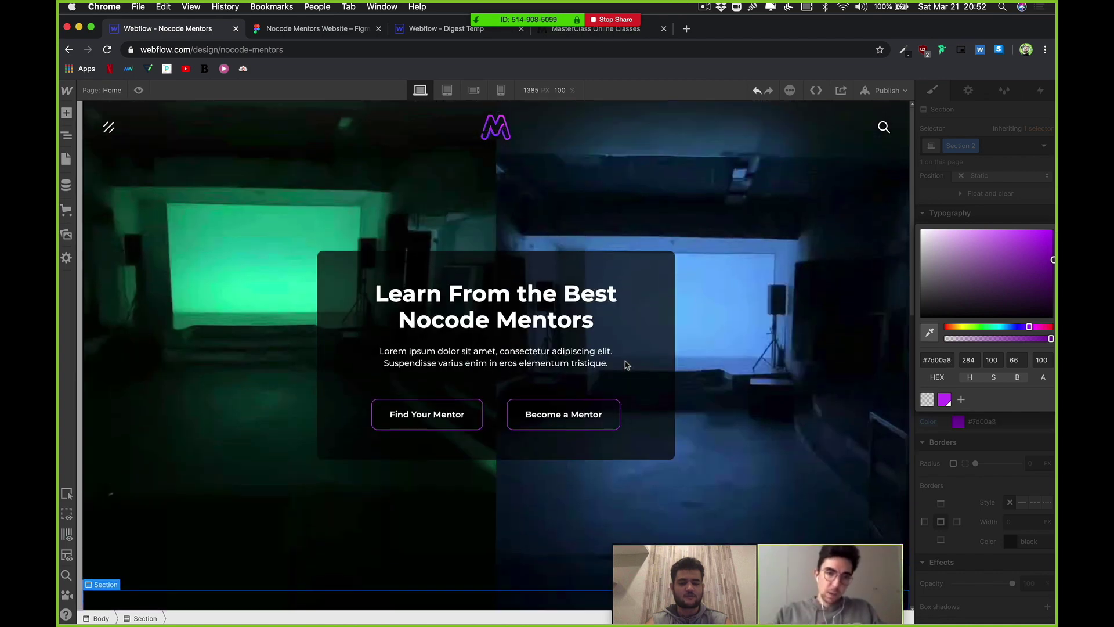
pyautogui.scroll(-3, 626, 364)
pyautogui.scroll(-5, 627, 365)
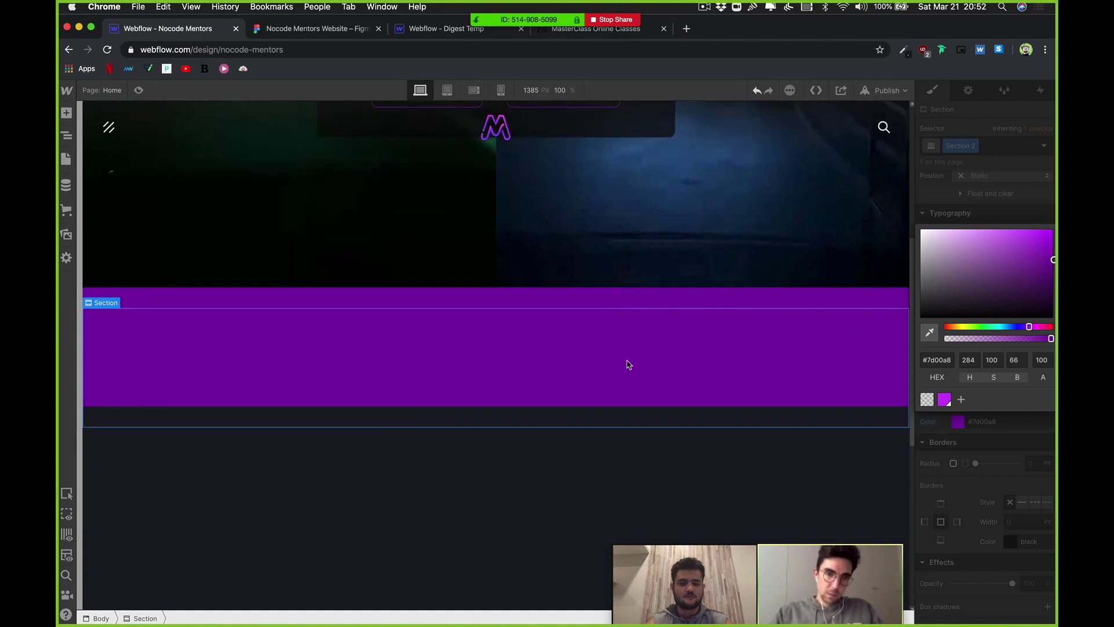
pyautogui.click(593, 443)
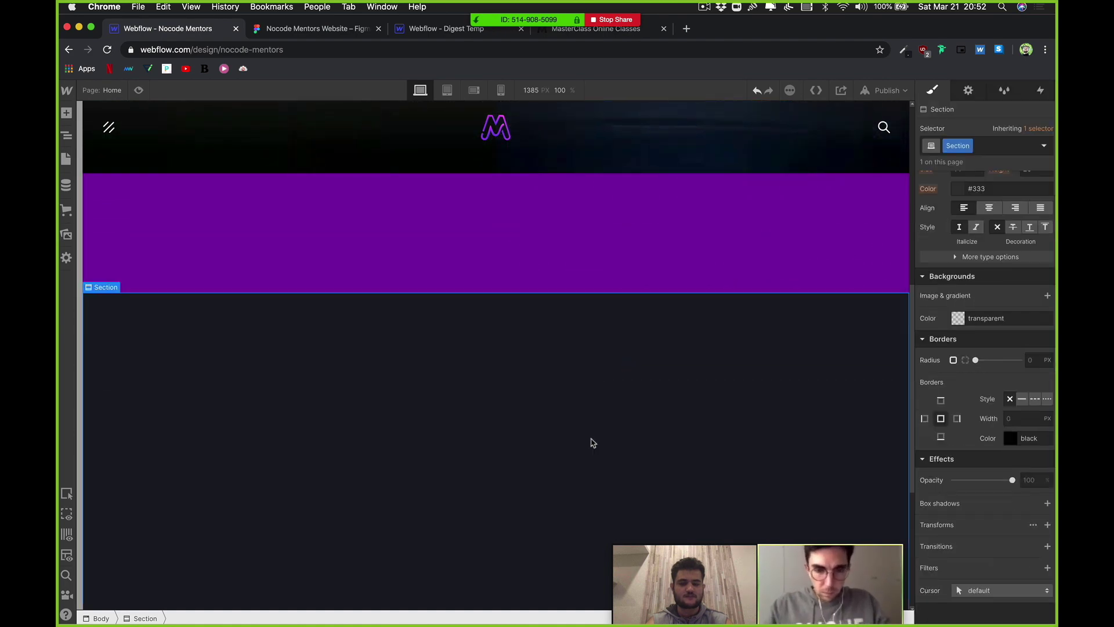
pyautogui.click(552, 249)
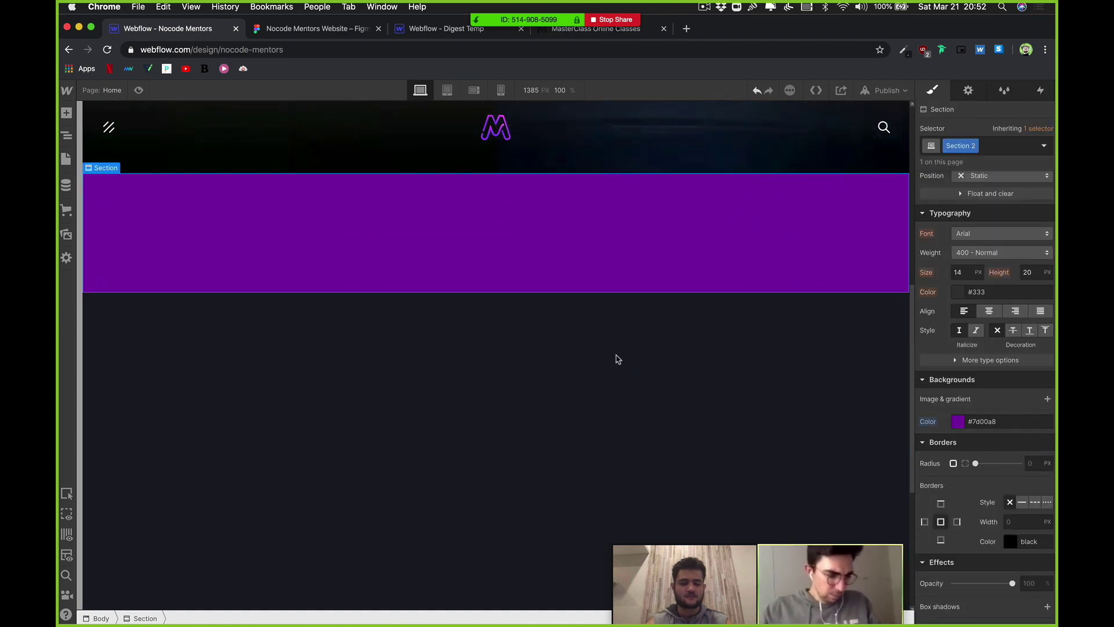
pyautogui.scroll(1, 615, 357)
pyautogui.scroll(5, 615, 357)
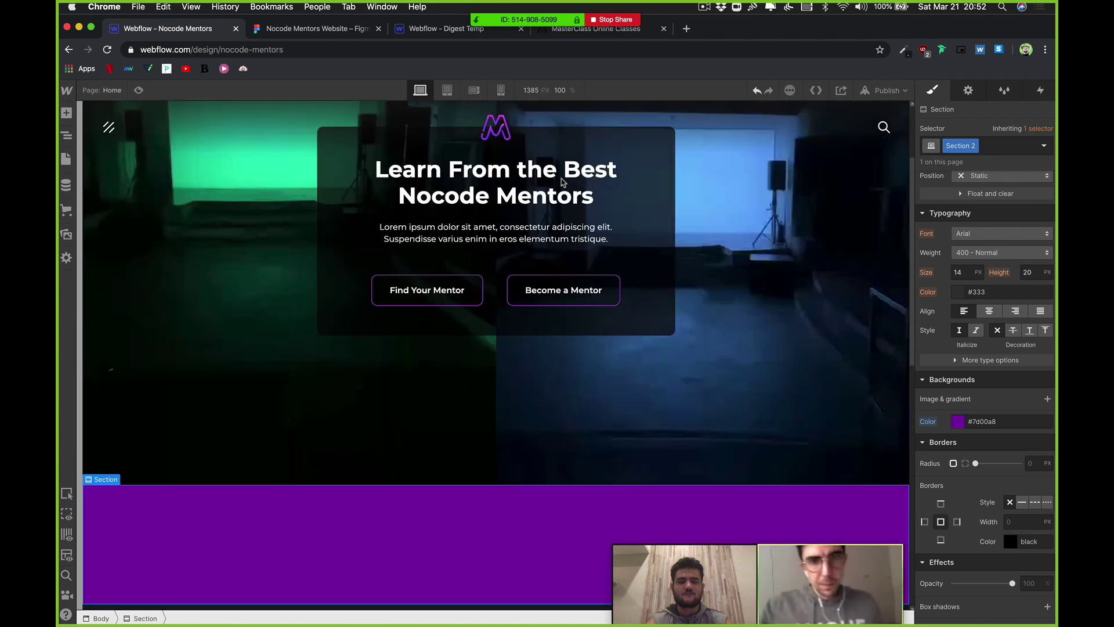
# Step: Paste the hero heading into the purple section and check Figma's heading for it
pyautogui.scroll(-2, 494, 429)
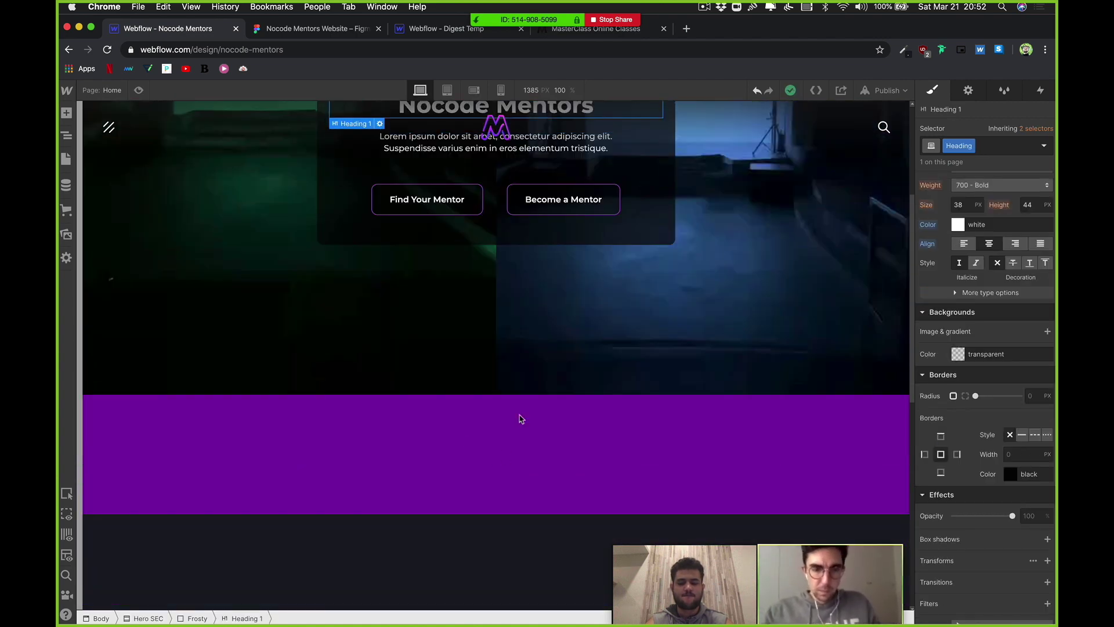
pyautogui.write('Learn From the Best Nocode Mentors')
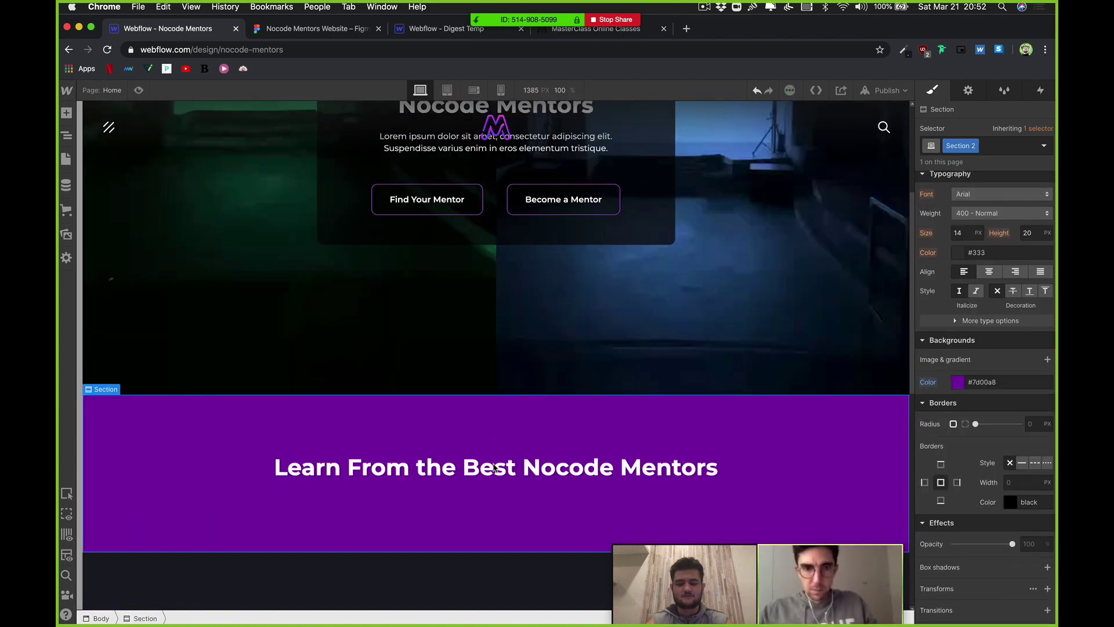
pyautogui.doubleClick(494, 468)
pyautogui.click(307, 28)
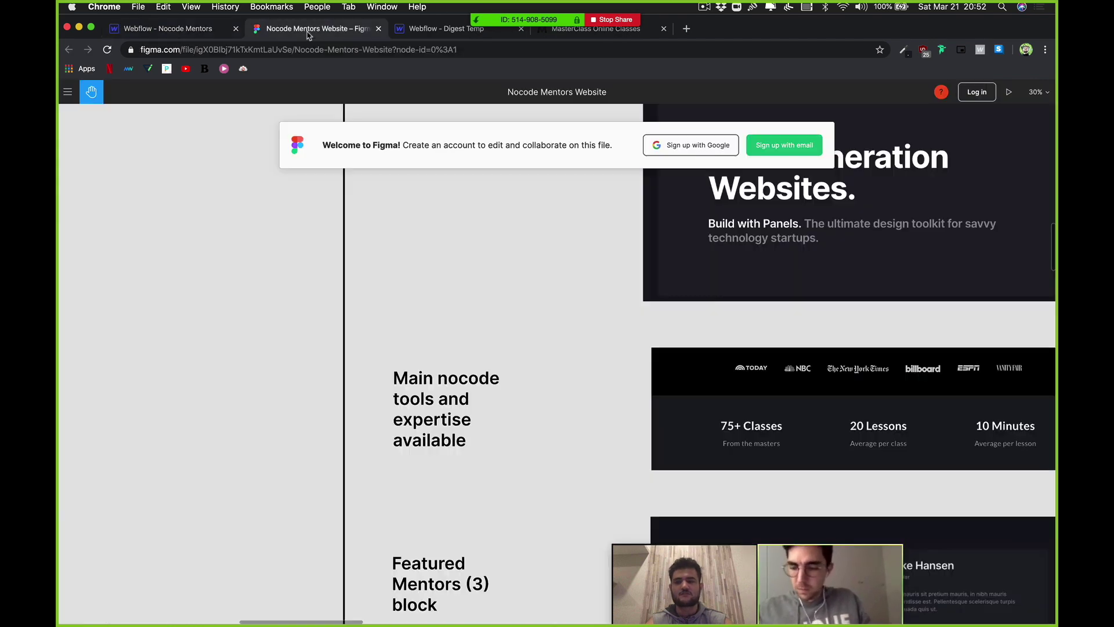
pyautogui.hscroll(-10, 588, 340)
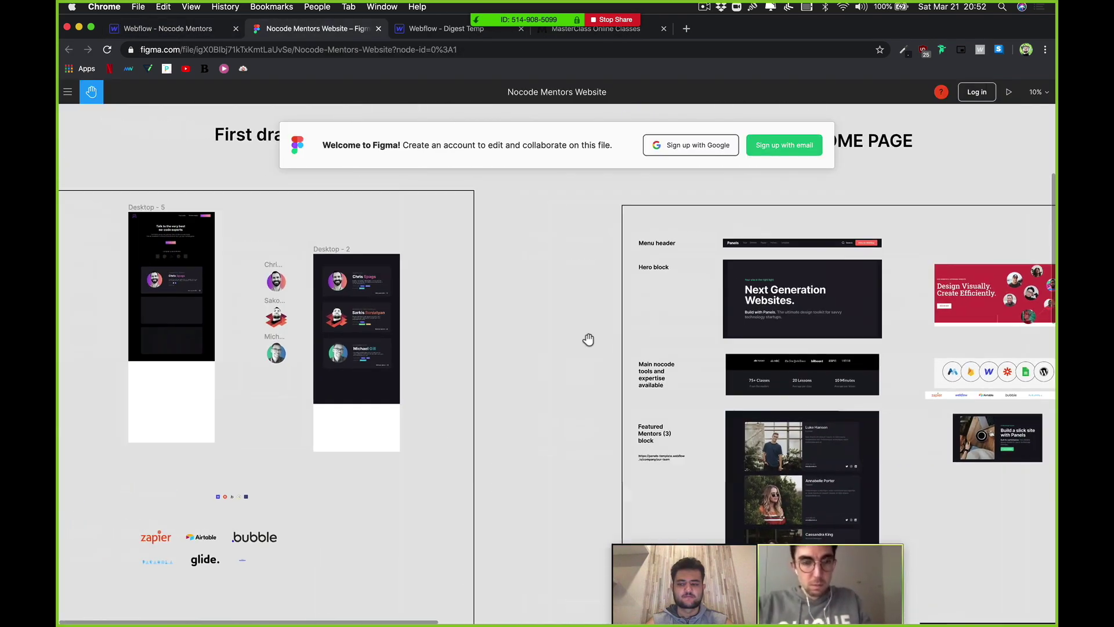
pyautogui.scroll(3, 334, 255)
pyautogui.scroll(10, 335, 273)
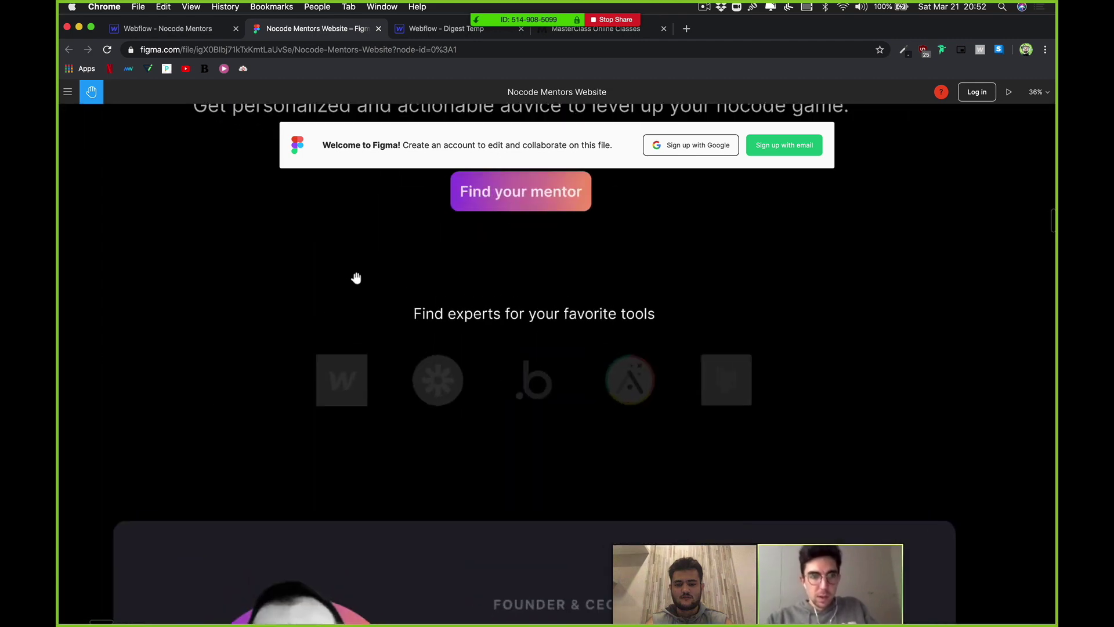
pyautogui.scroll(-5, 348, 276)
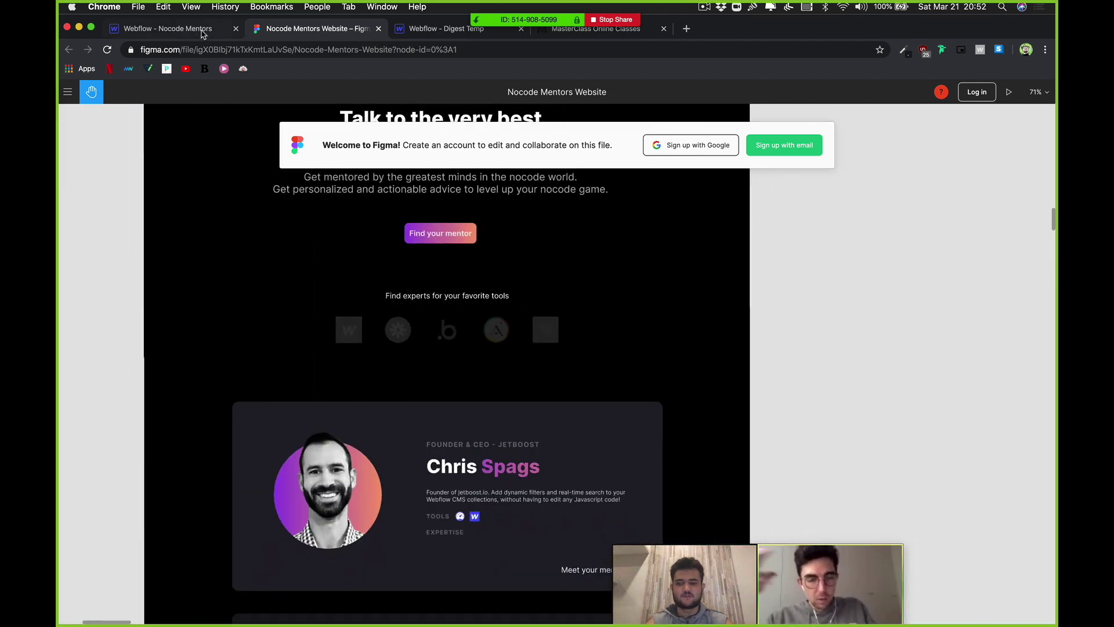
pyautogui.click(202, 32)
# Step: Replace the heading text with 'Find Experts for Your Favorite Tools'
pyautogui.click(465, 458)
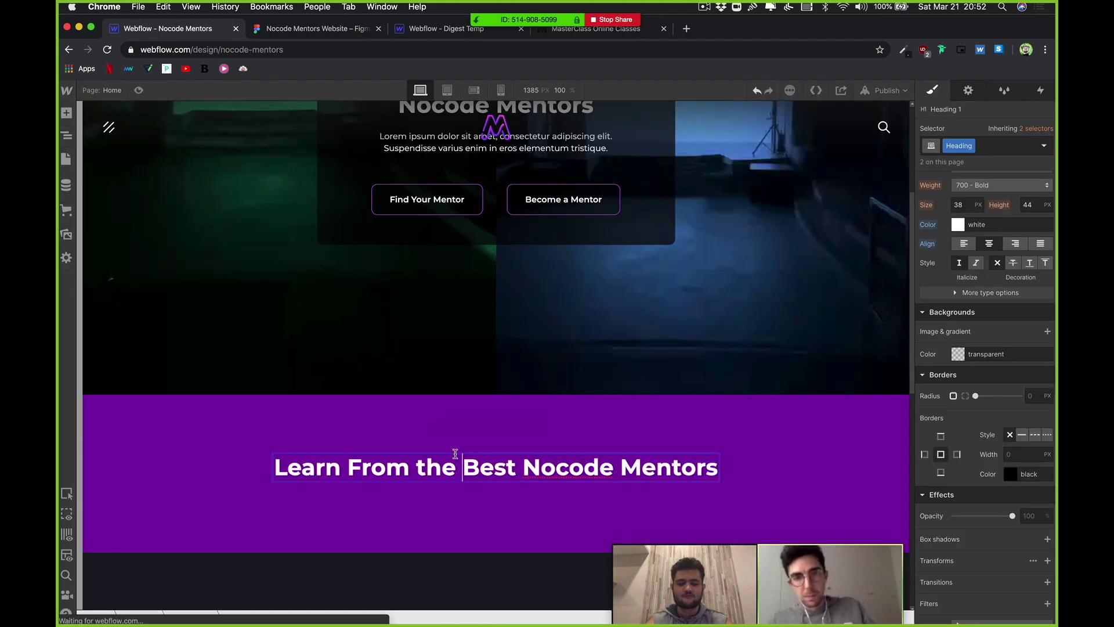
pyautogui.tripleClick(458, 458)
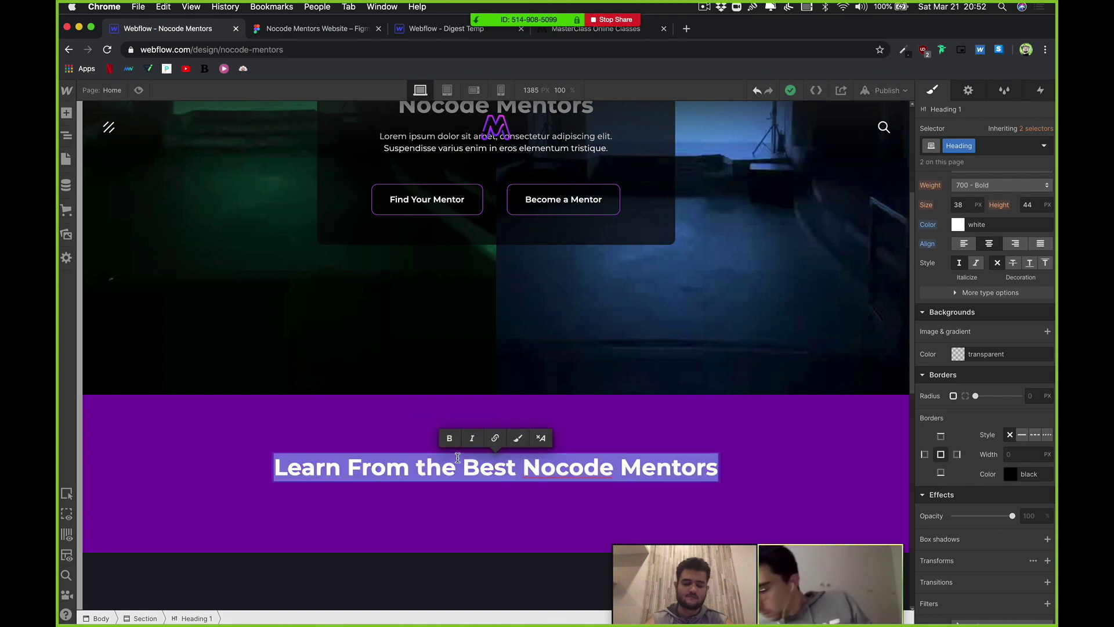
pyautogui.write('F')
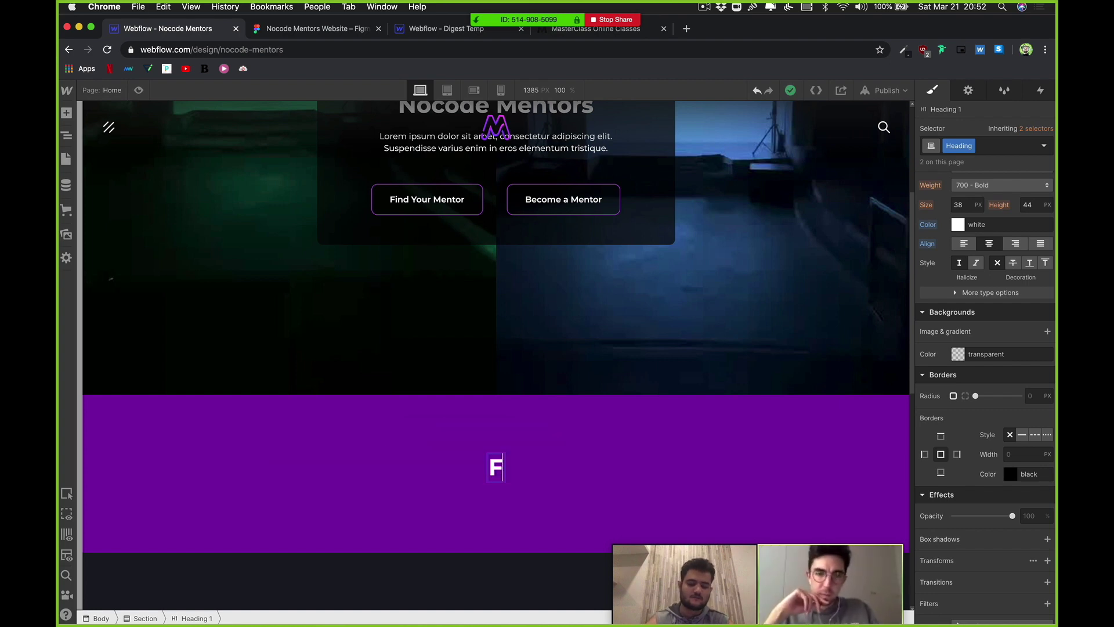
pyautogui.write('Find Experts')
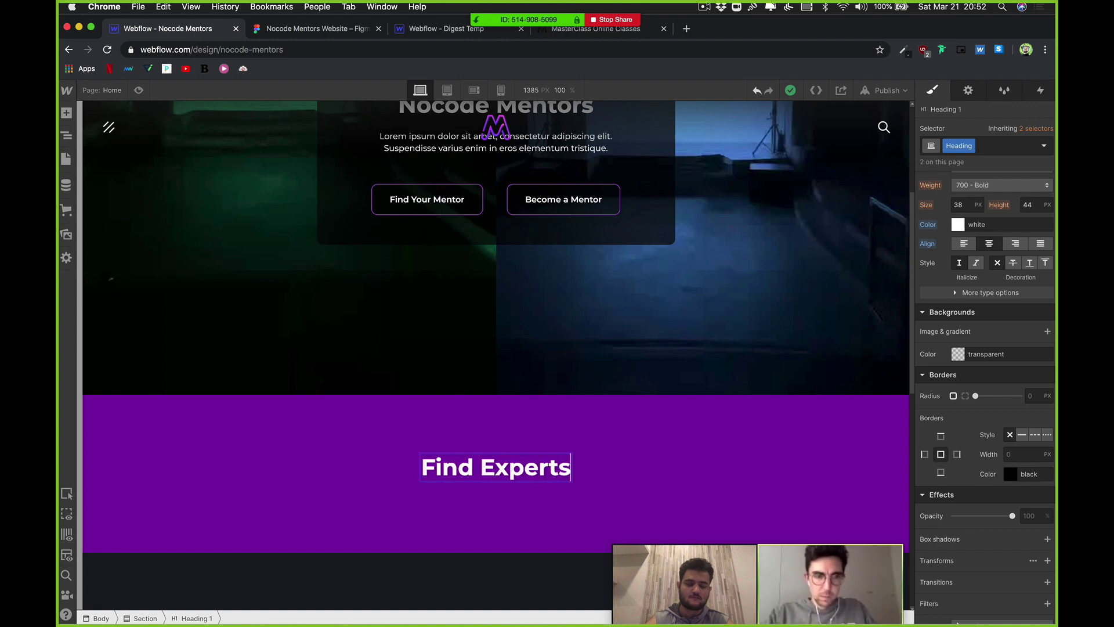
pyautogui.write(' for you')
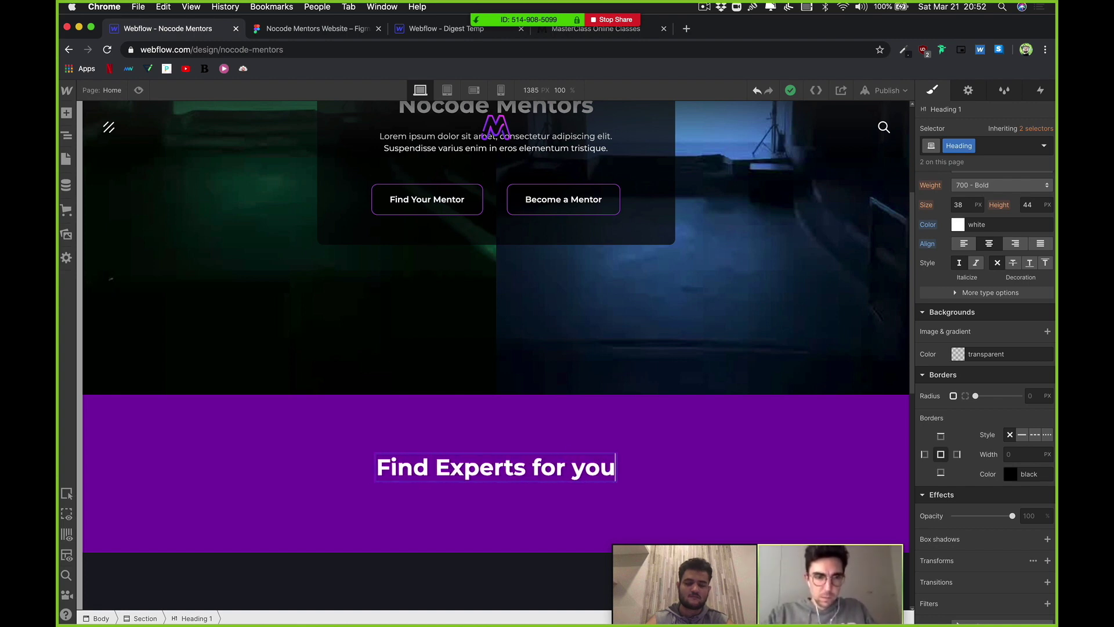
pyautogui.write('r Fa')
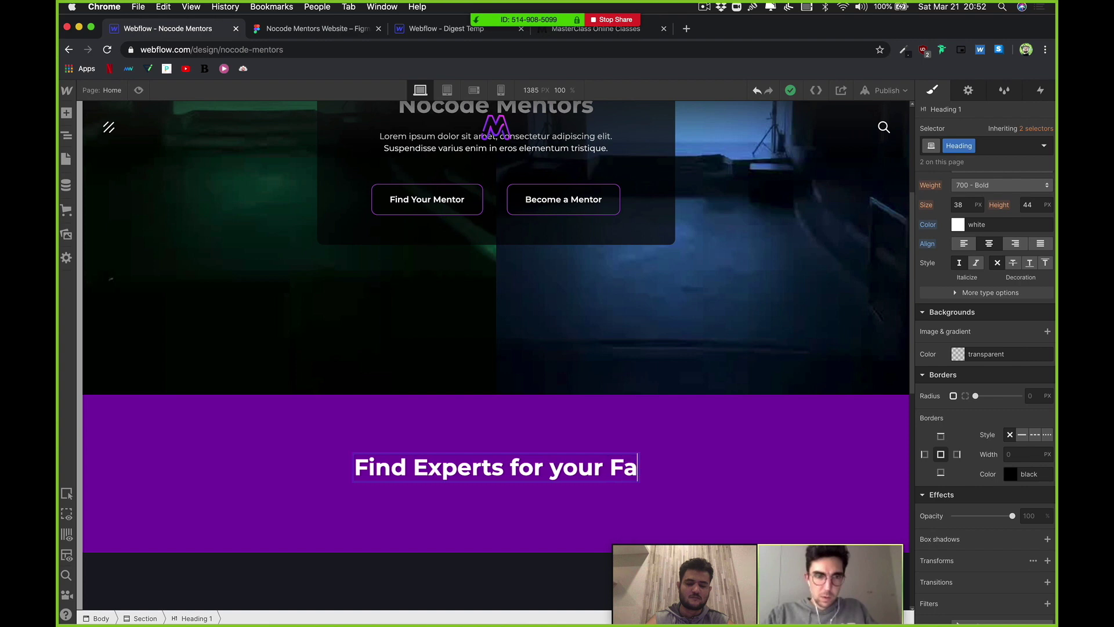
pyautogui.write('vourite')
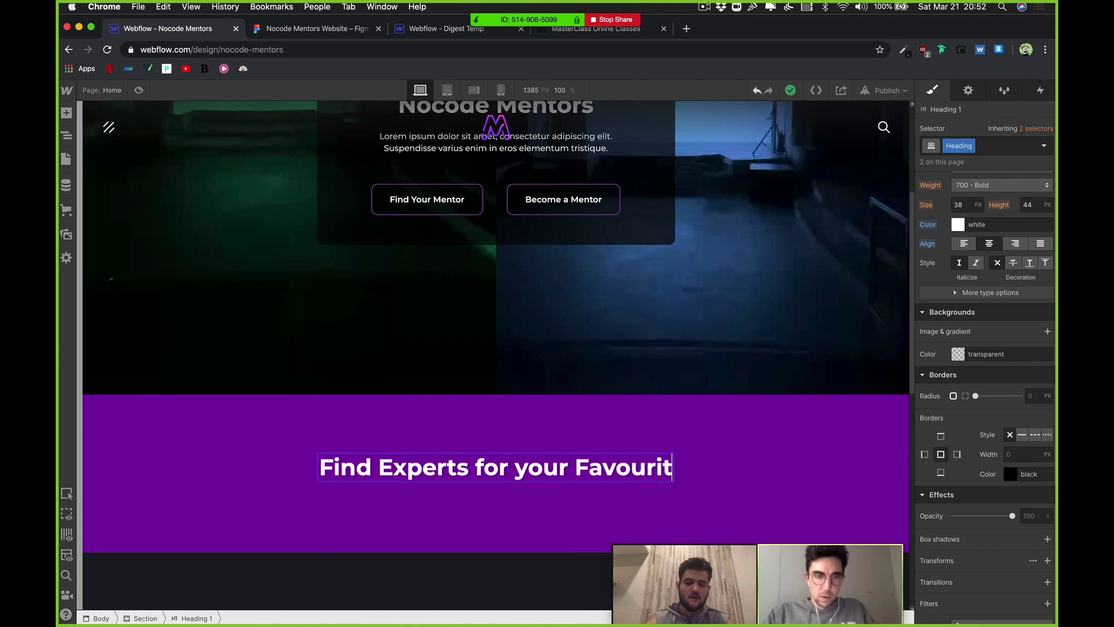
pyautogui.press('BackSpace')
pyautogui.press('BackSpace')
pyautogui.press('BackSpace')
pyautogui.press('BackSpace')
pyautogui.press('BackSpace')
pyautogui.write('rite Tools')
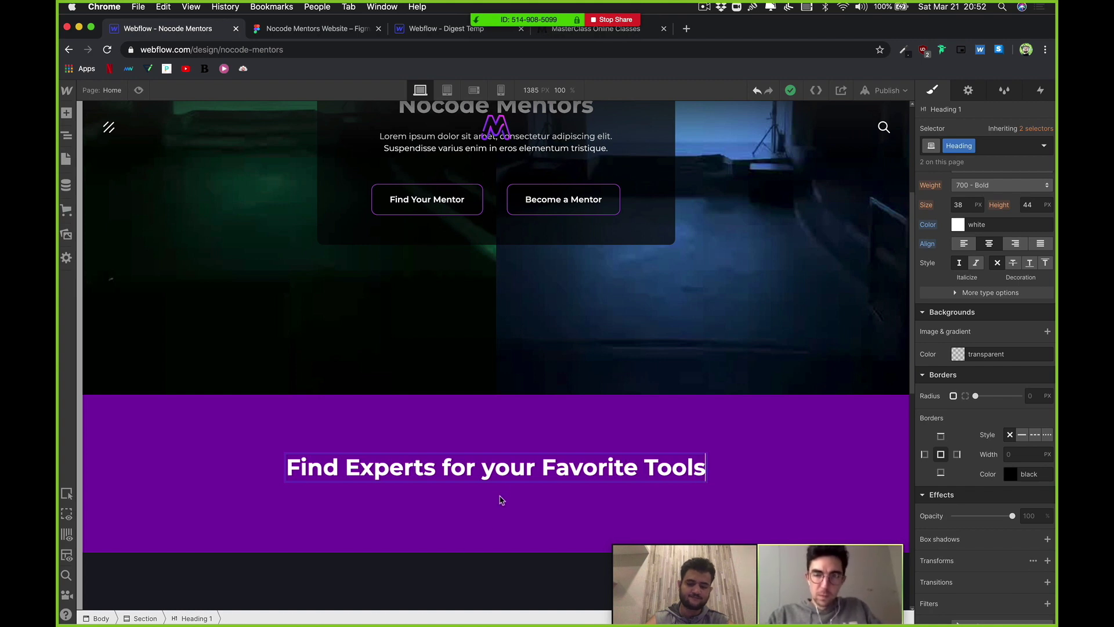
pyautogui.click(492, 467)
pyautogui.press('BackSpace')
# Step: Capitalise 'Your', duplicate the heading's class and set its font size to 20
pyautogui.write('Y')
pyautogui.press('Escape')
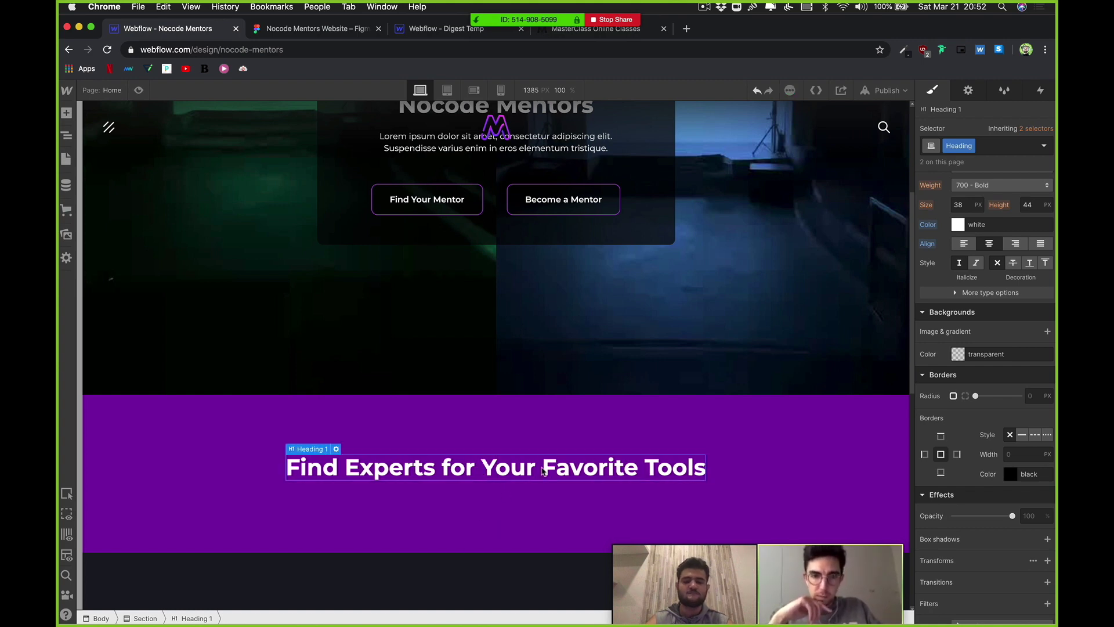
pyautogui.click(967, 147)
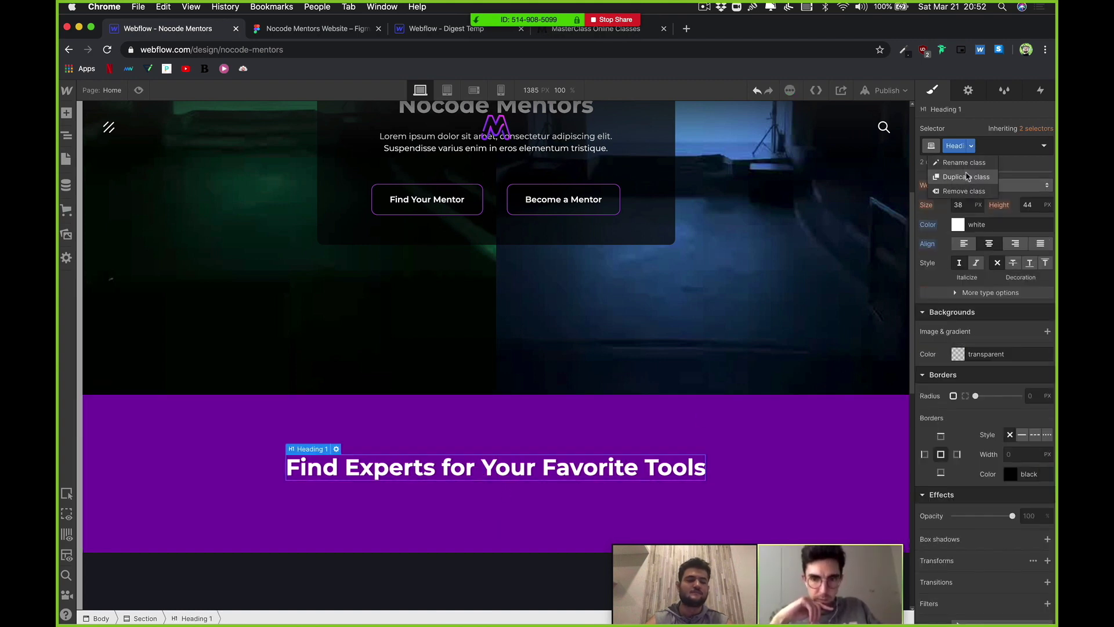
pyautogui.click(967, 177)
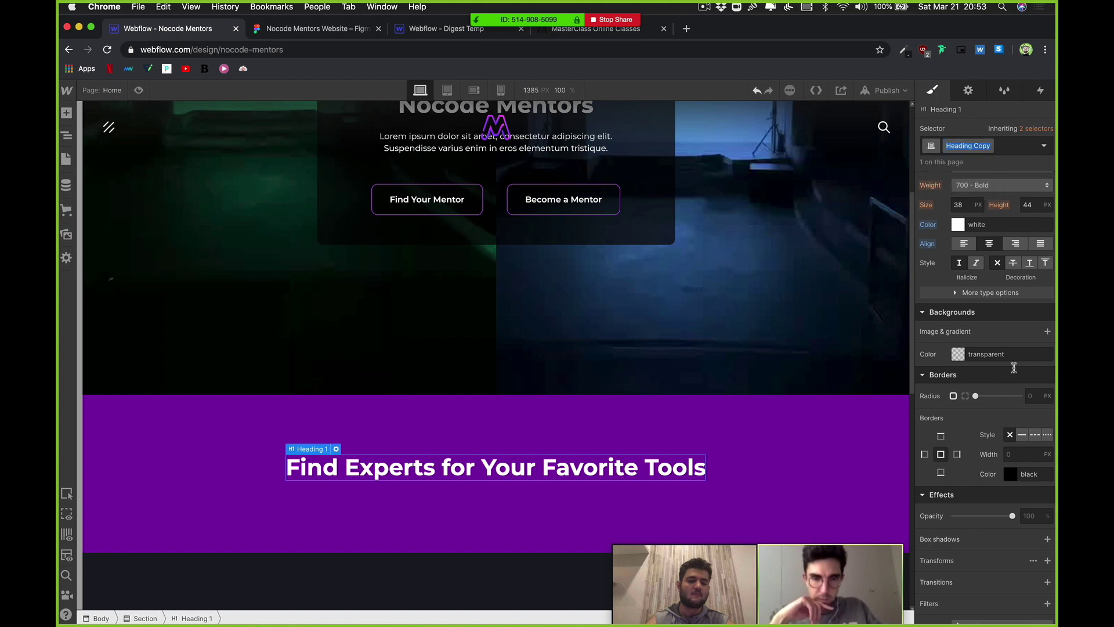
pyautogui.scroll(3, 987, 319)
pyautogui.click(959, 255)
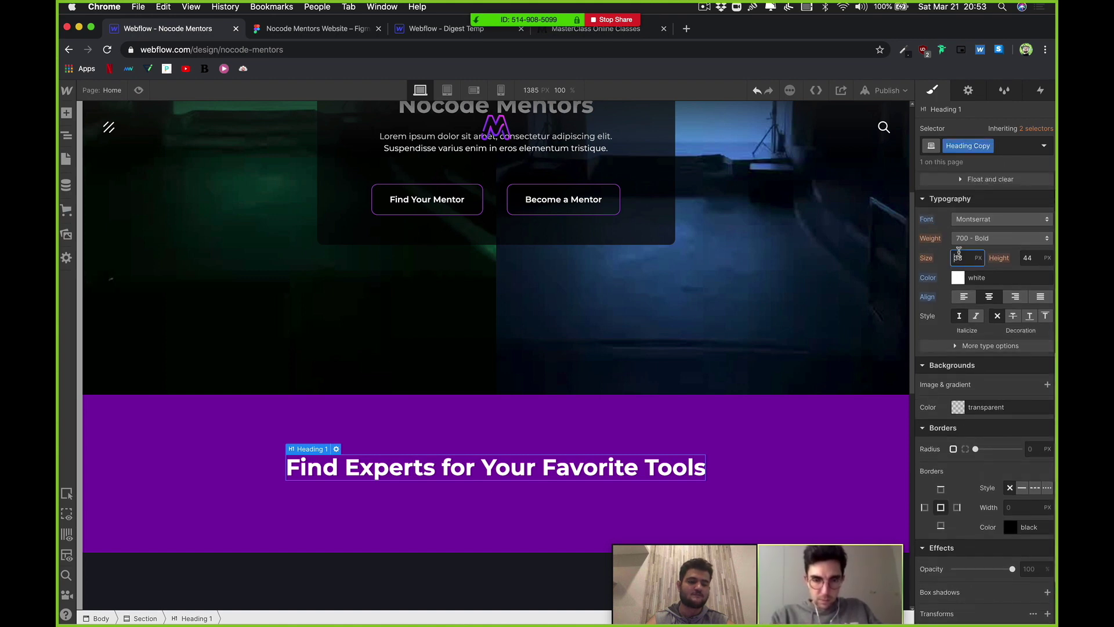
pyautogui.write('20')
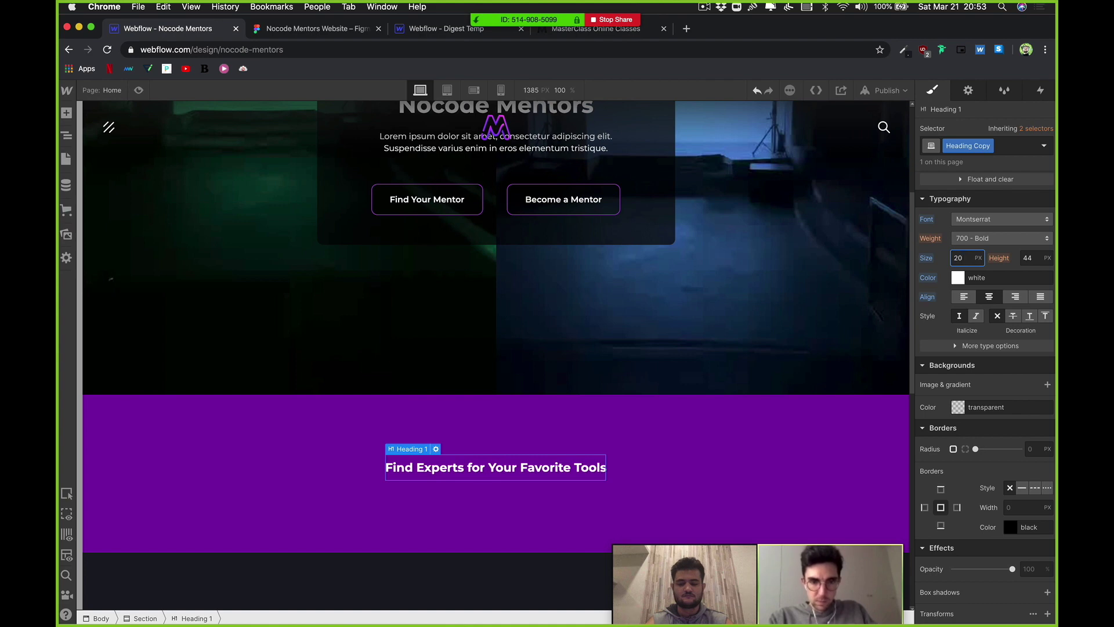
pyautogui.press('Down')
pyautogui.press('Up')
pyautogui.press('Up')
pyautogui.press('Down')
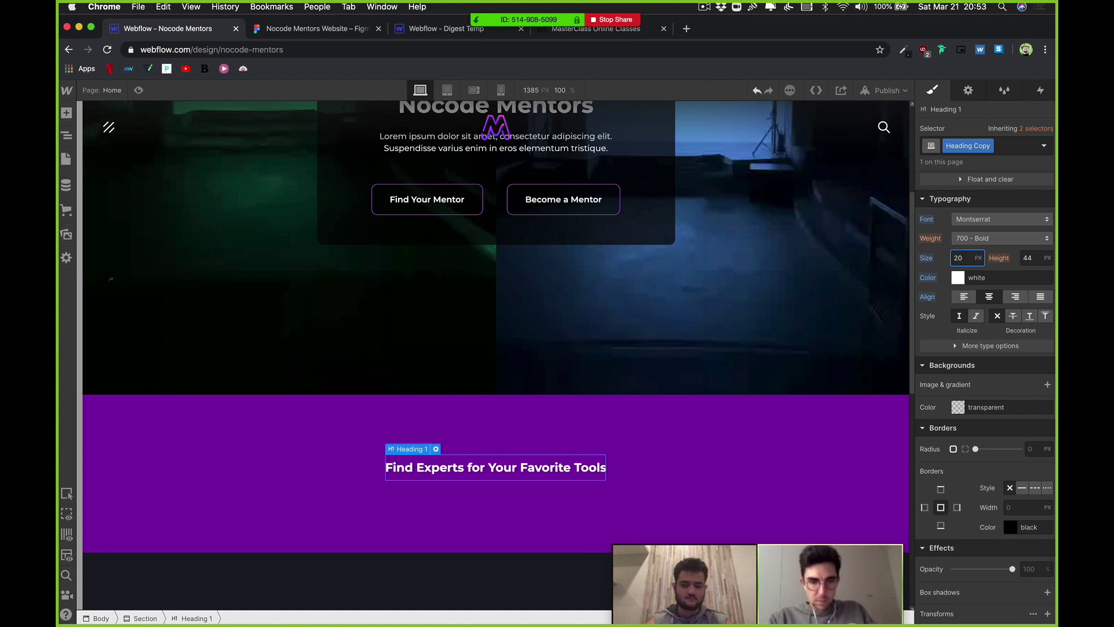
# Step: Add an empty Div Block beneath the heading in the purple section
pyautogui.scroll(-2, 598, 384)
pyautogui.click(638, 470)
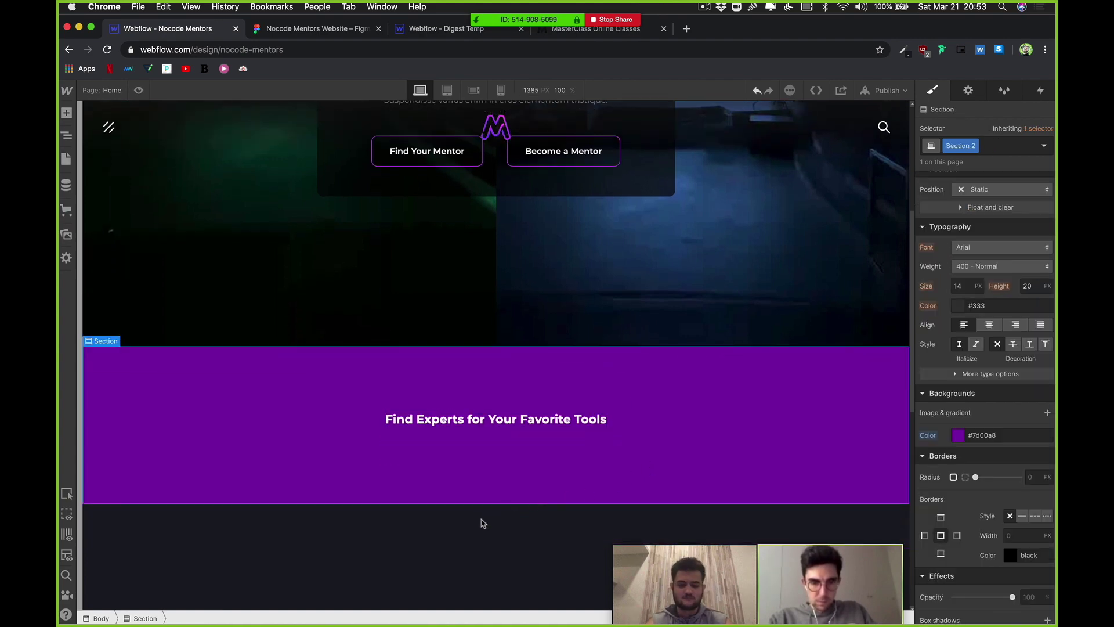
pyautogui.click(514, 425)
pyautogui.click(480, 450)
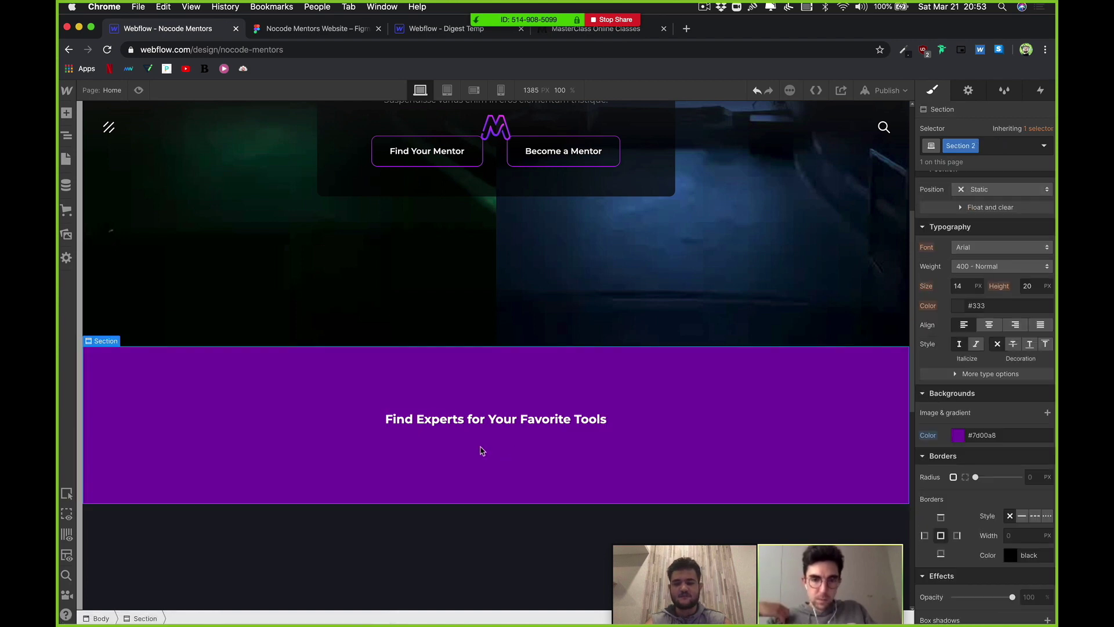
pyautogui.click(66, 112)
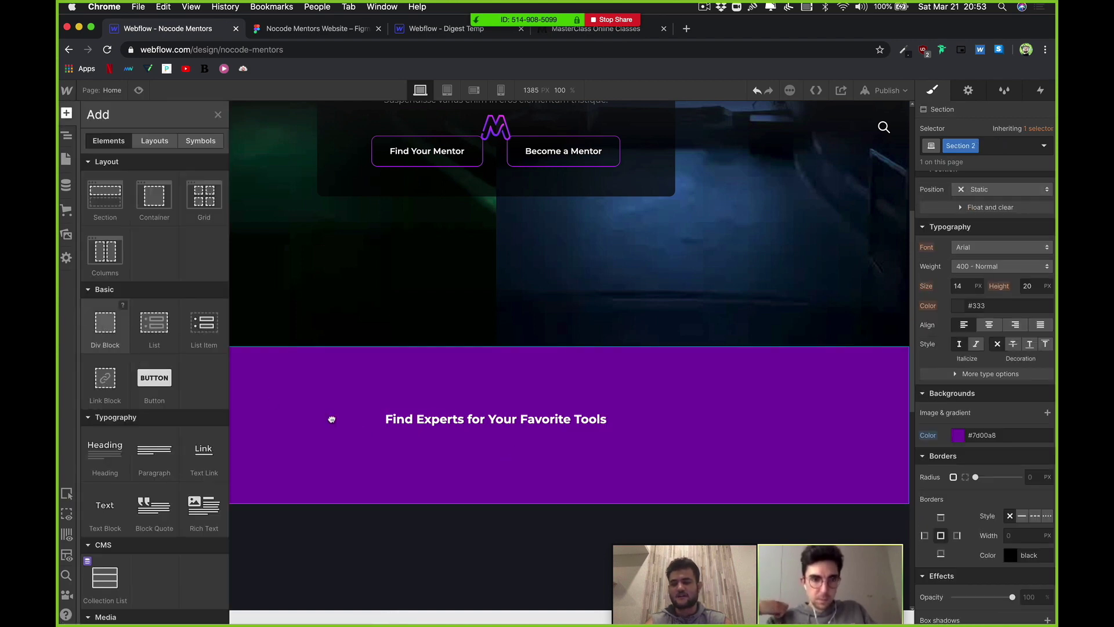
pyautogui.moveTo(331, 419); pyautogui.dragTo(380, 453)
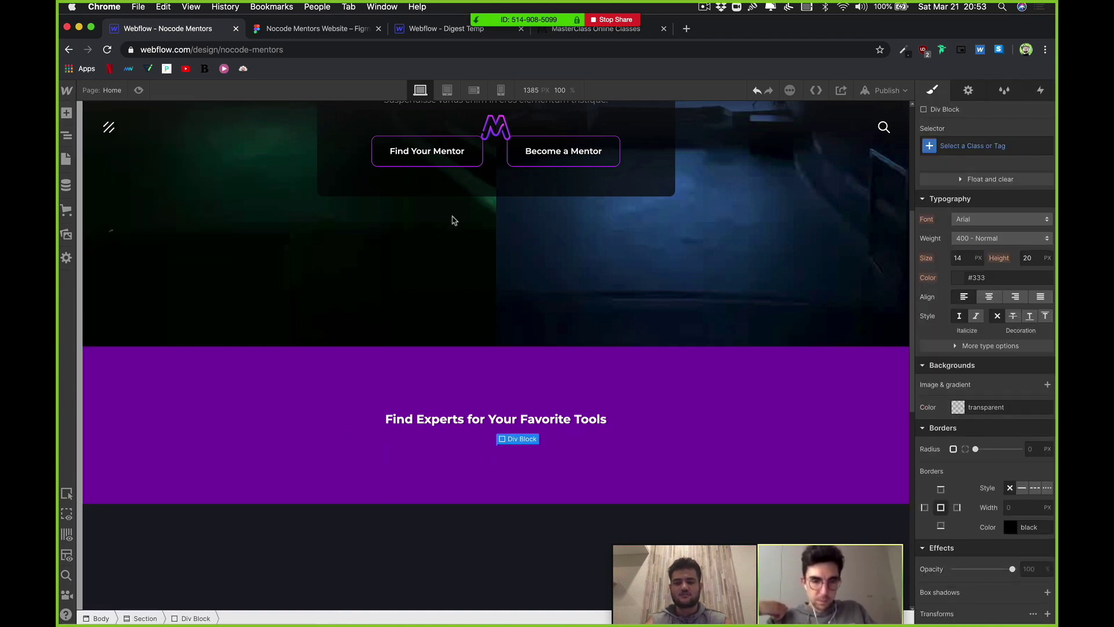
pyautogui.click(314, 28)
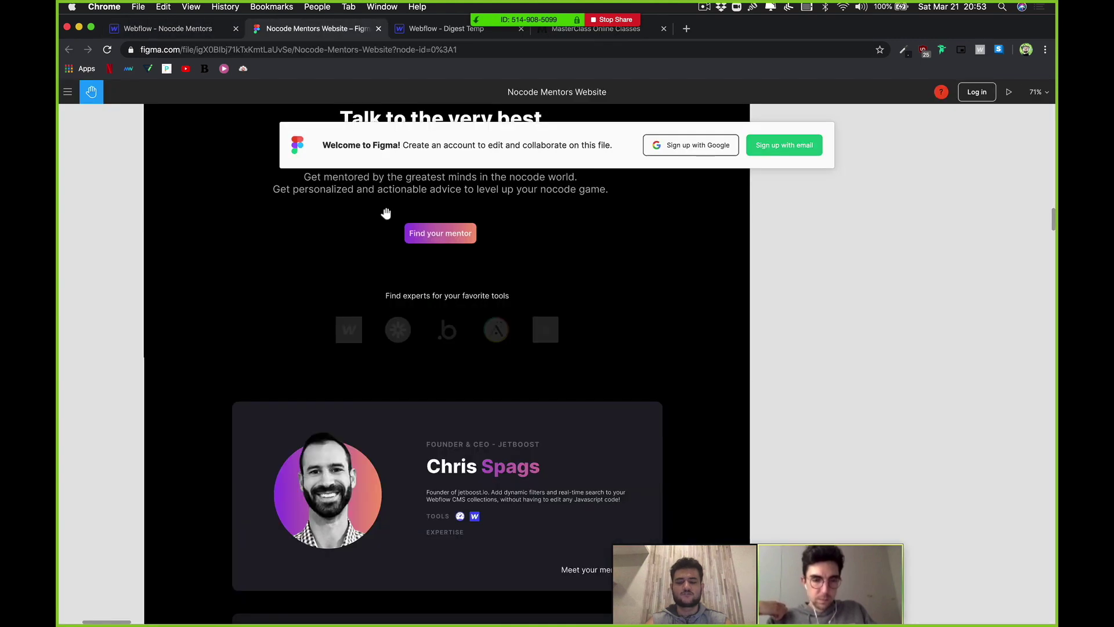
# Step: Browse Figma's tool logos row (Zapier, Airtable, bubble, glide), then stop the Zoom screen share
pyautogui.moveTo(390, 325); pyautogui.dragTo(558, 345)
pyautogui.click(202, 31)
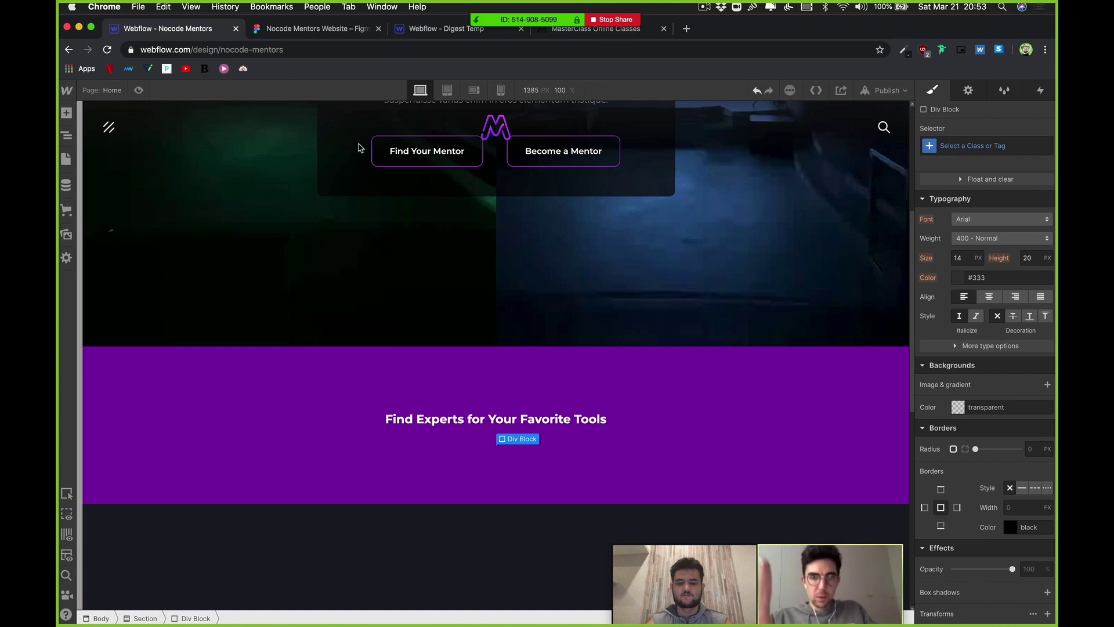
pyautogui.click(284, 30)
pyautogui.scroll(-5, 553, 299)
pyautogui.scroll(-10, 553, 298)
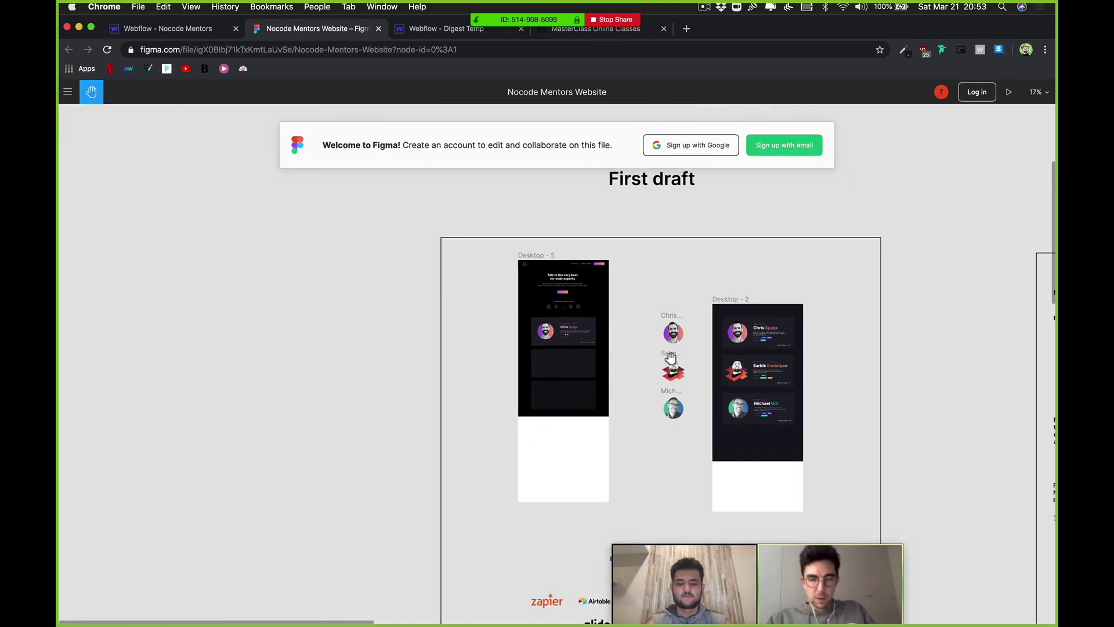
pyautogui.scroll(-5, 526, 384)
pyautogui.scroll(5, 526, 384)
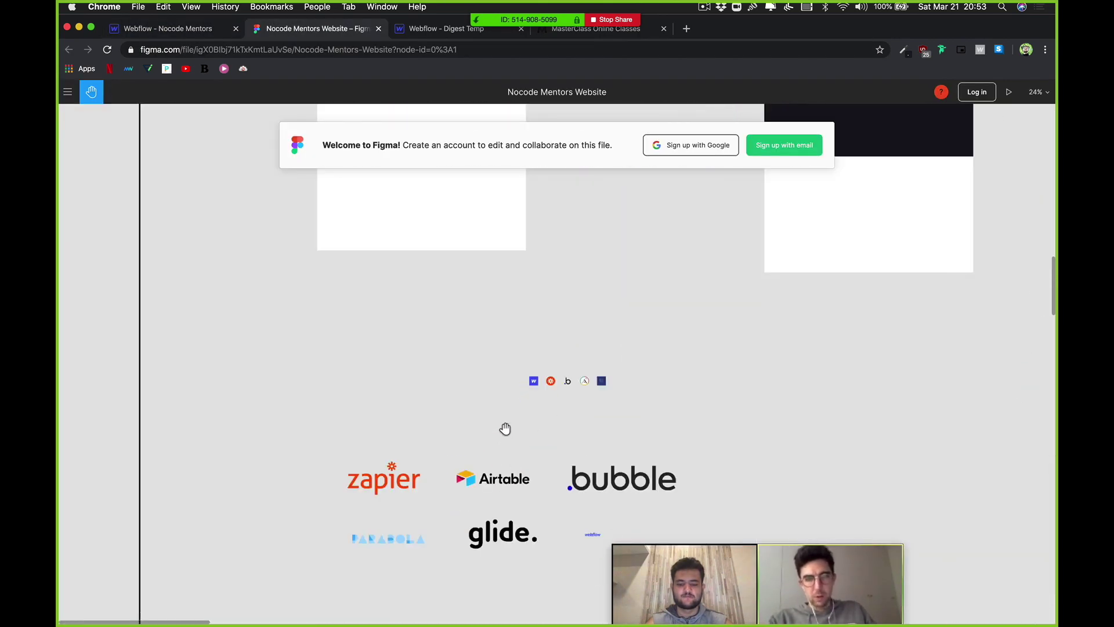
pyautogui.scroll(-1, 553, 340)
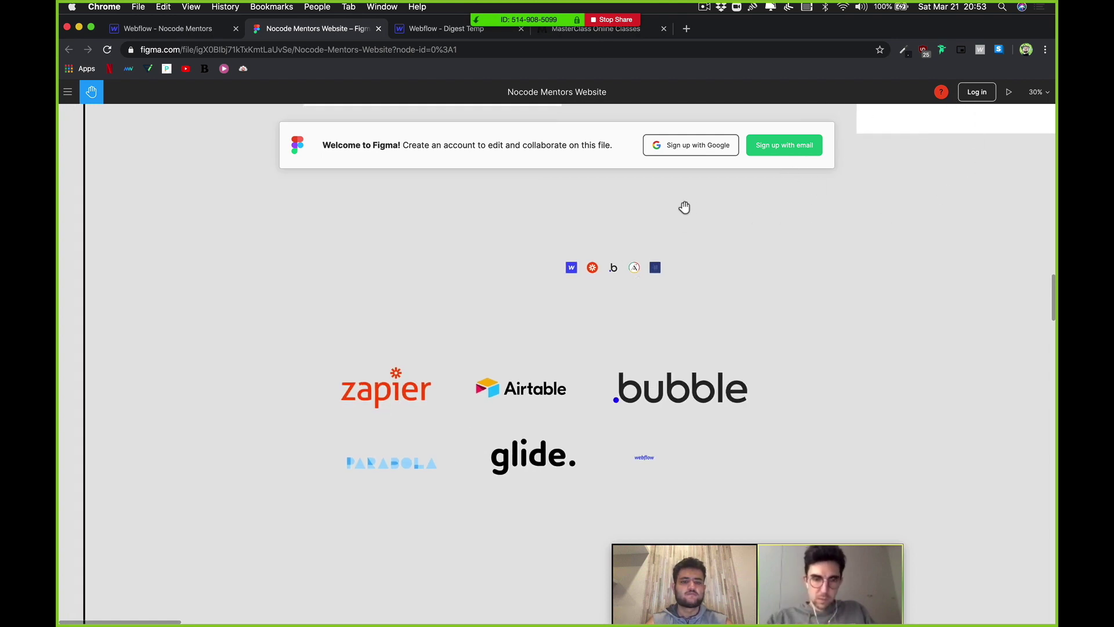
pyautogui.click(628, 17)
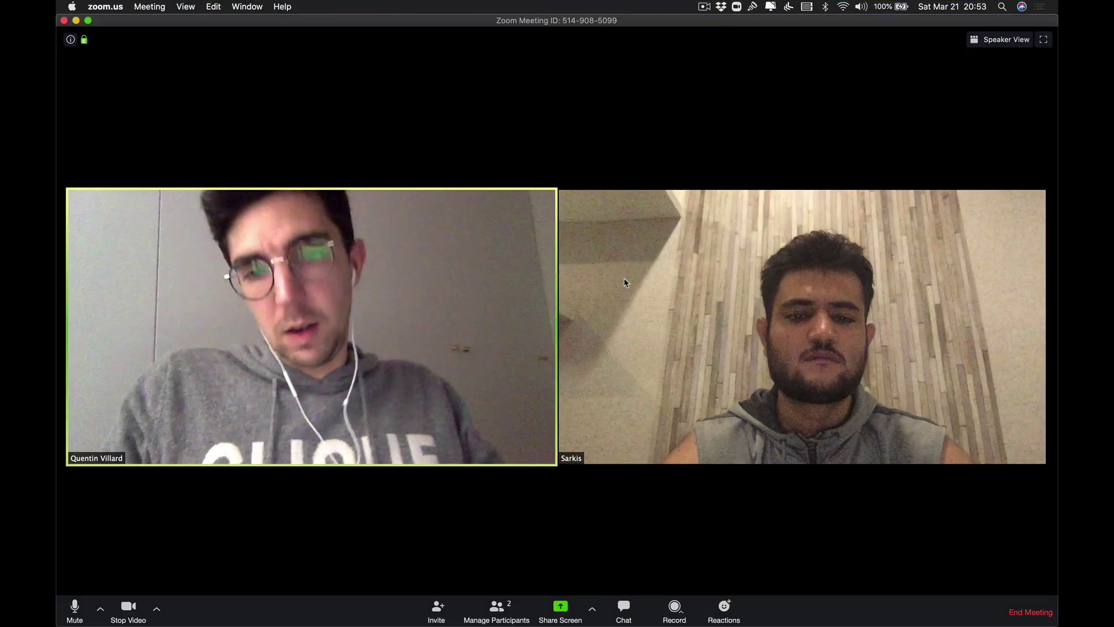
# Step: Share Desktop 1 in Zoom again and bring up the Webflow Nocode Mentors tab
pyautogui.press('super+Tab')
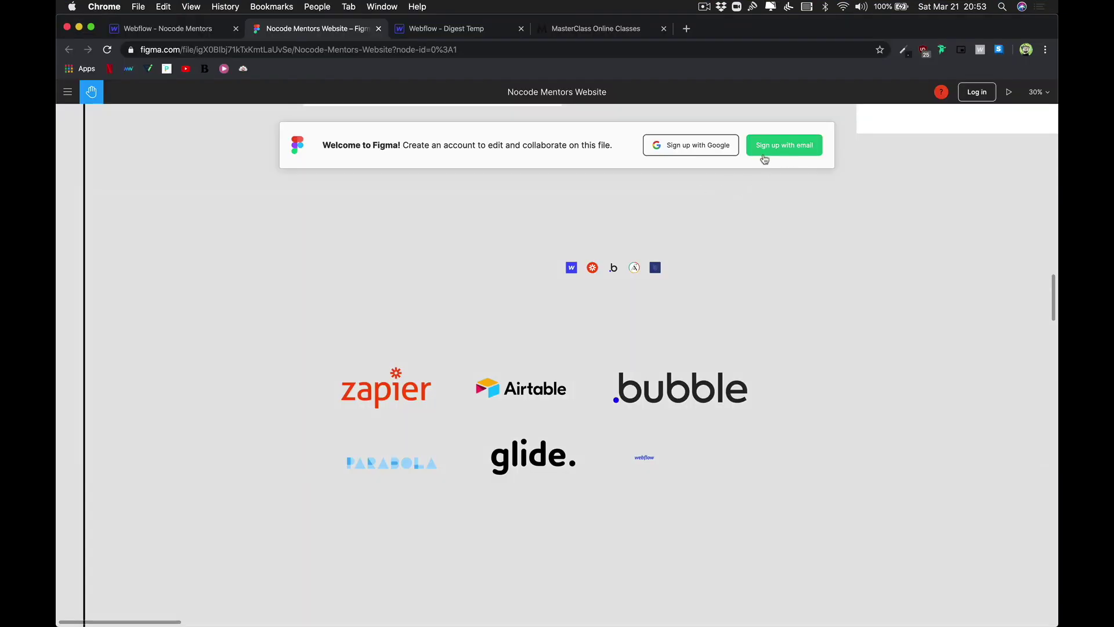
pyautogui.press('super+Tab')
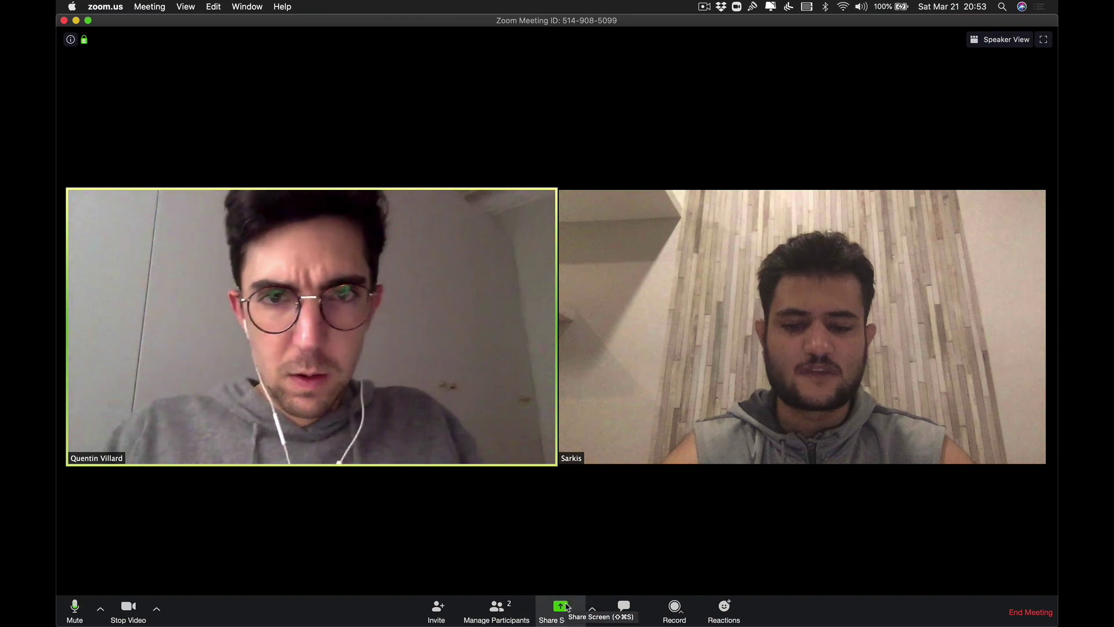
pyautogui.click(577, 598)
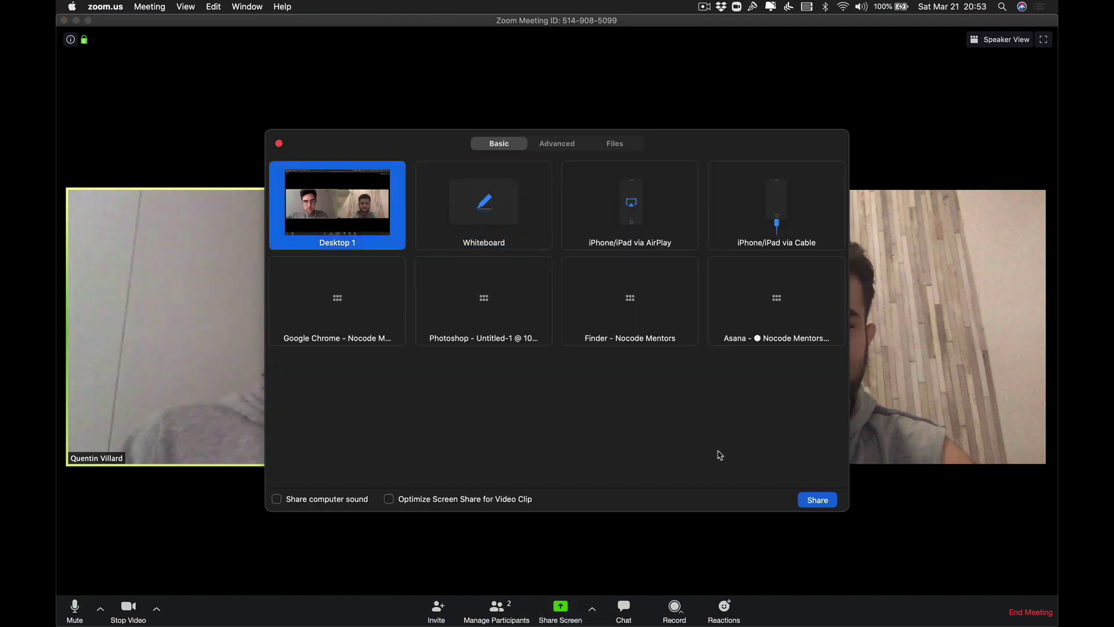
pyautogui.click(816, 497)
pyautogui.click(168, 28)
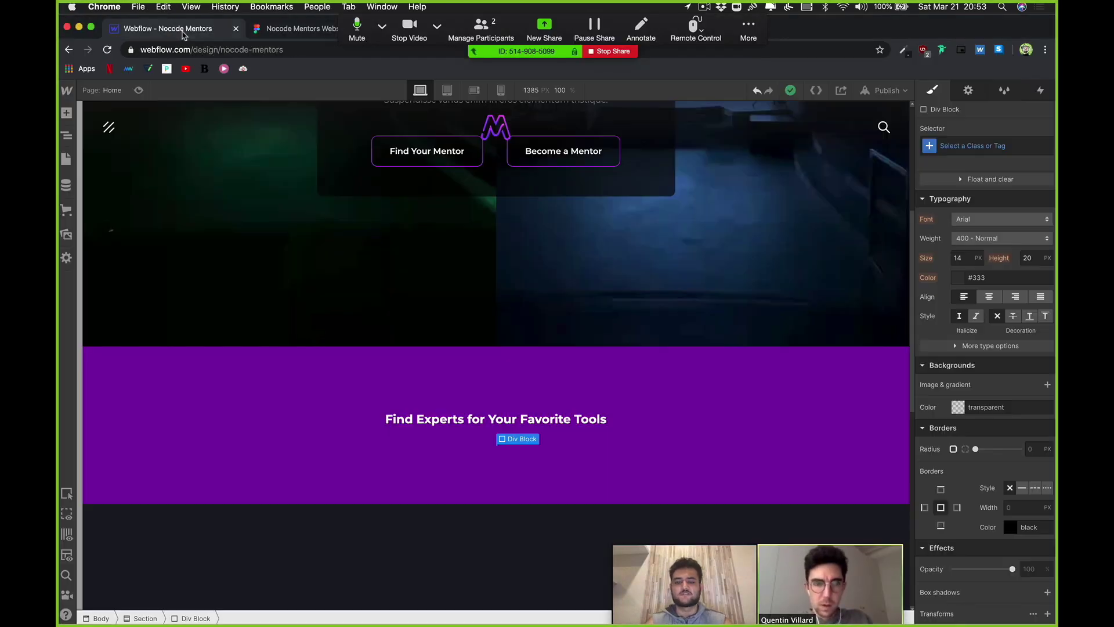
# Step: Delete the empty Div Block under the heading and select the dark section below
pyautogui.scroll(-5, 485, 343)
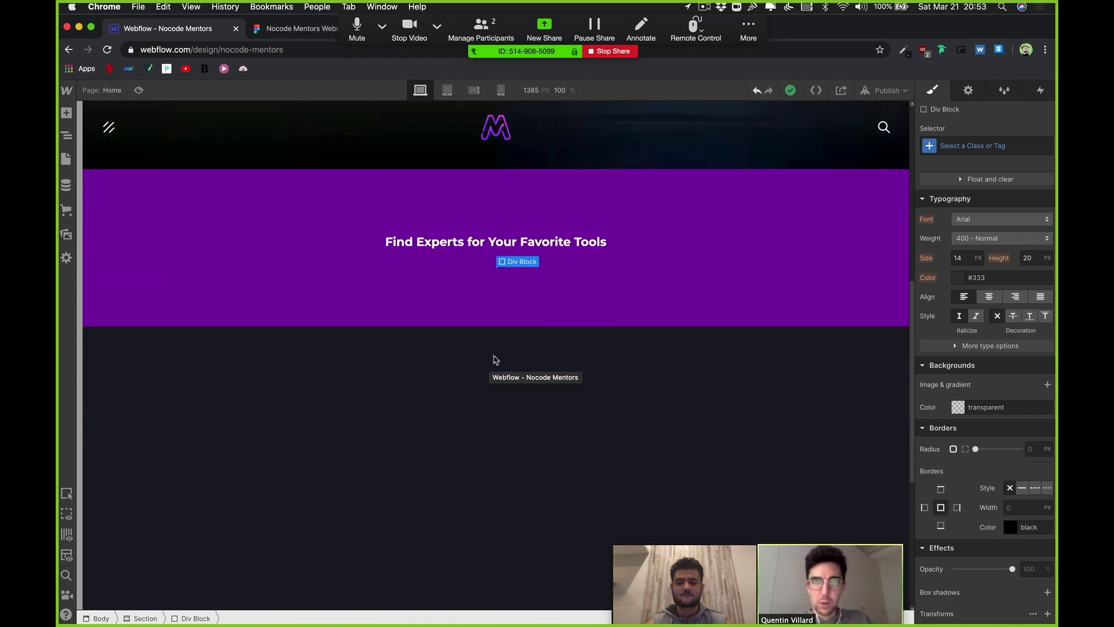
pyautogui.press('Delete')
pyautogui.click(498, 378)
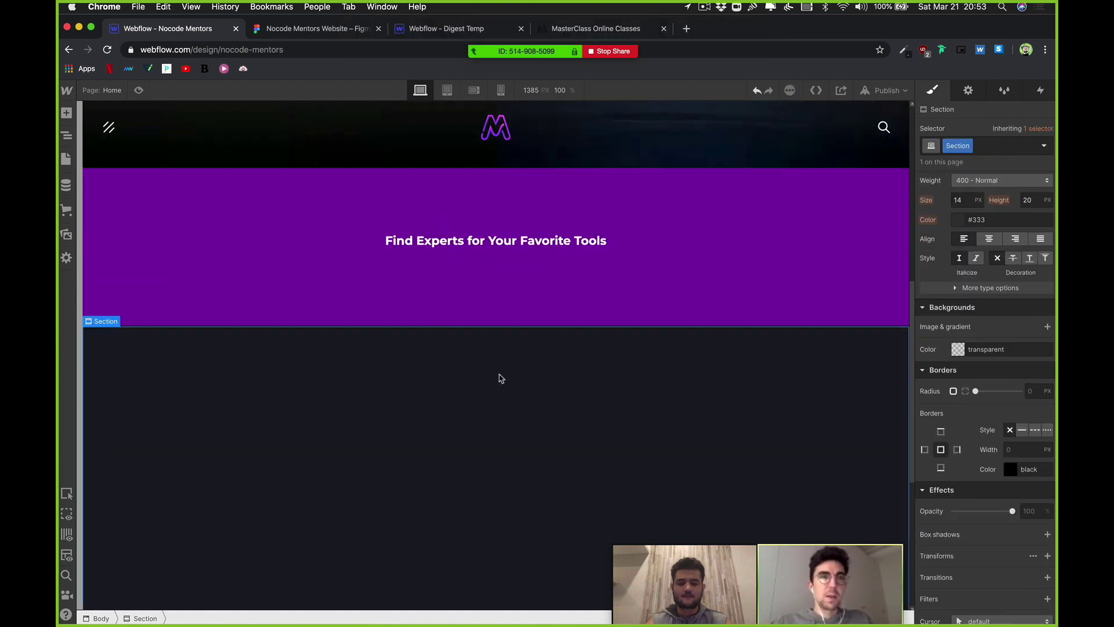
pyautogui.scroll(-2, 497, 374)
pyautogui.scroll(-3, 497, 373)
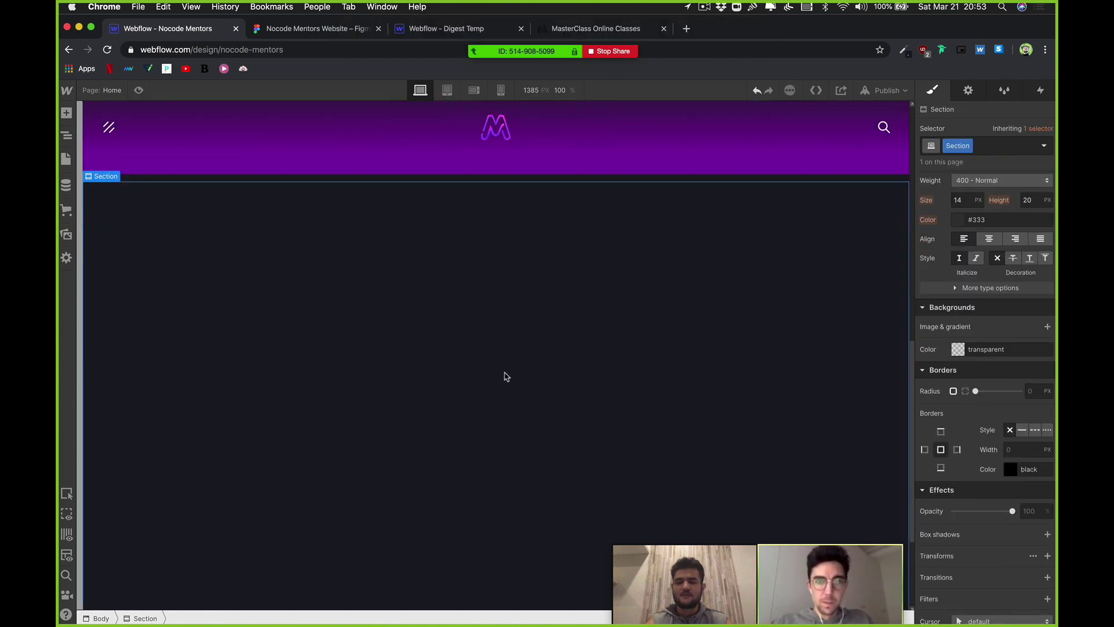
pyautogui.scroll(-1, 516, 388)
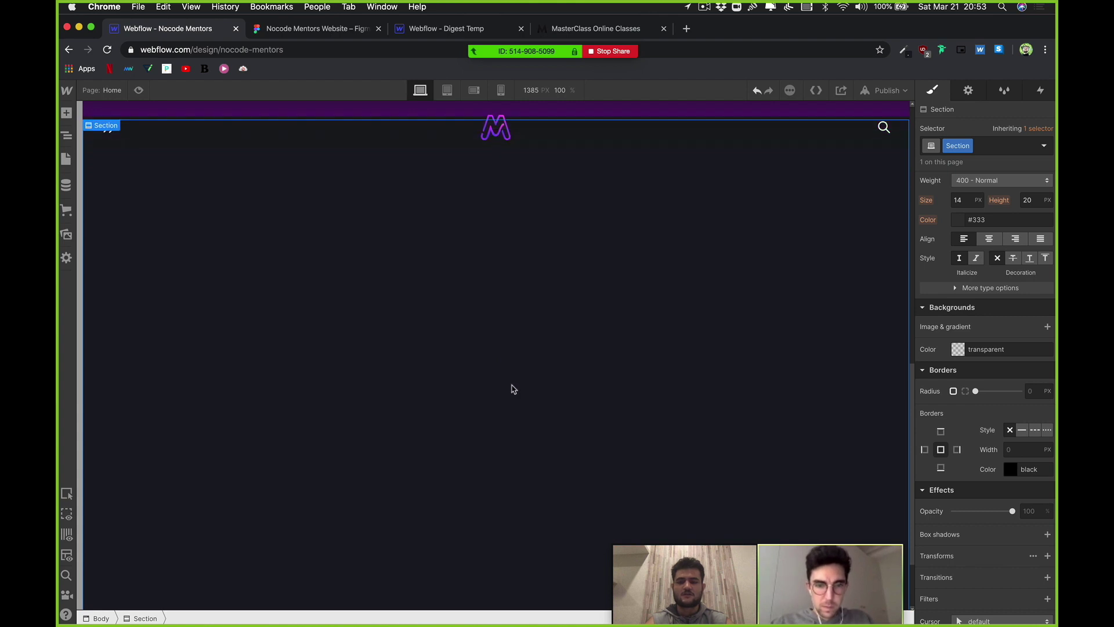
pyautogui.scroll(-1, 528, 320)
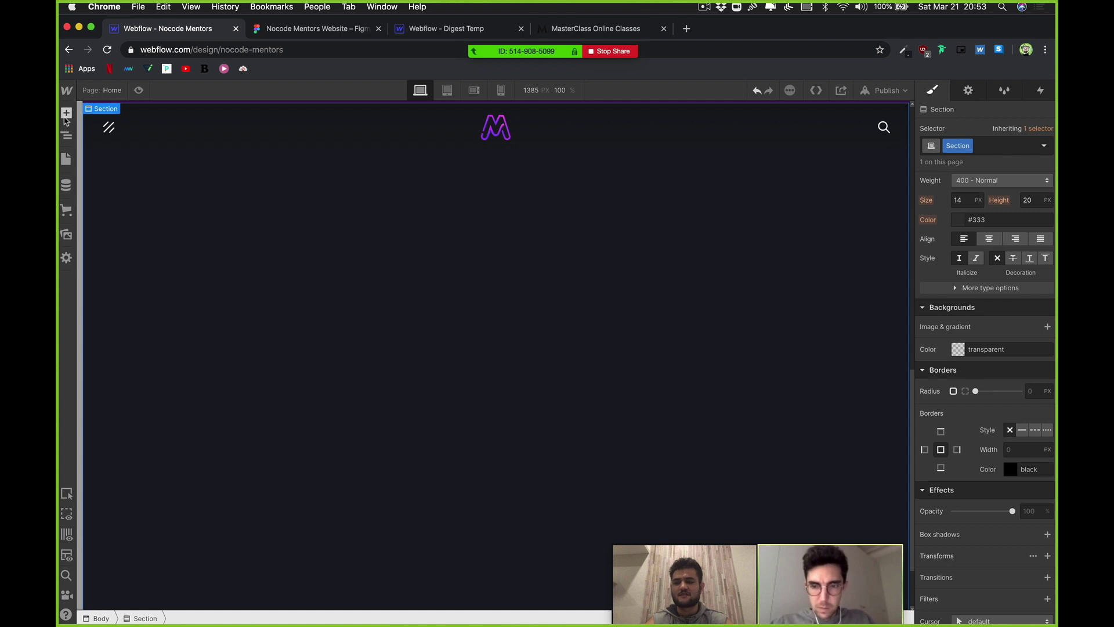
# Step: Browse the Add elements panel's layout, basic, typography, CMS and media elements
pyautogui.click(66, 113)
pyautogui.scroll(-1, 139, 360)
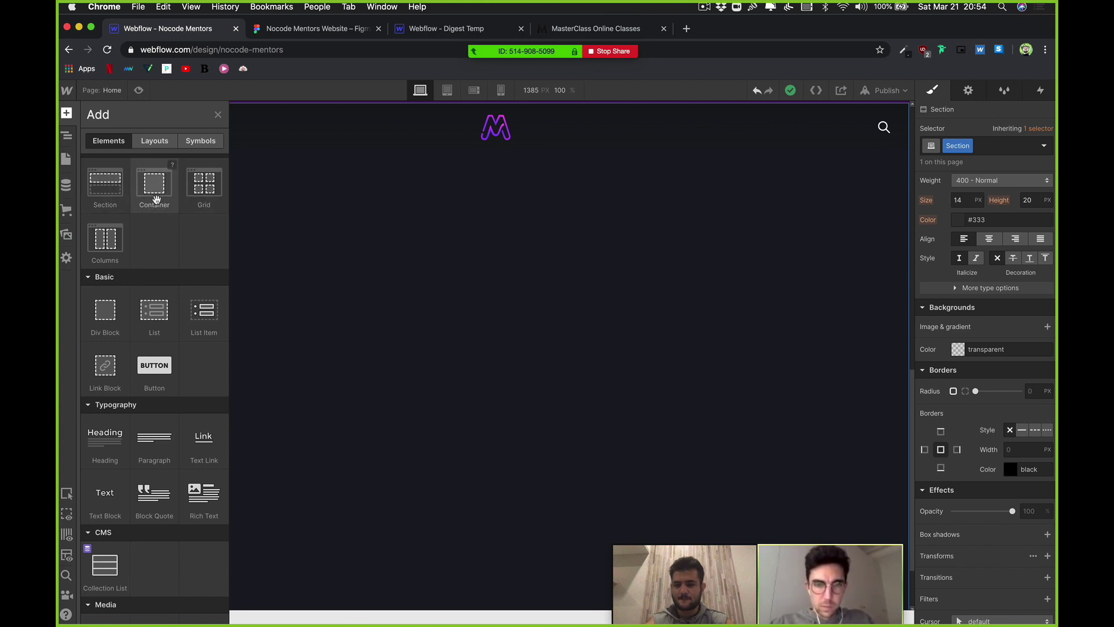
pyautogui.scroll(1, 157, 200)
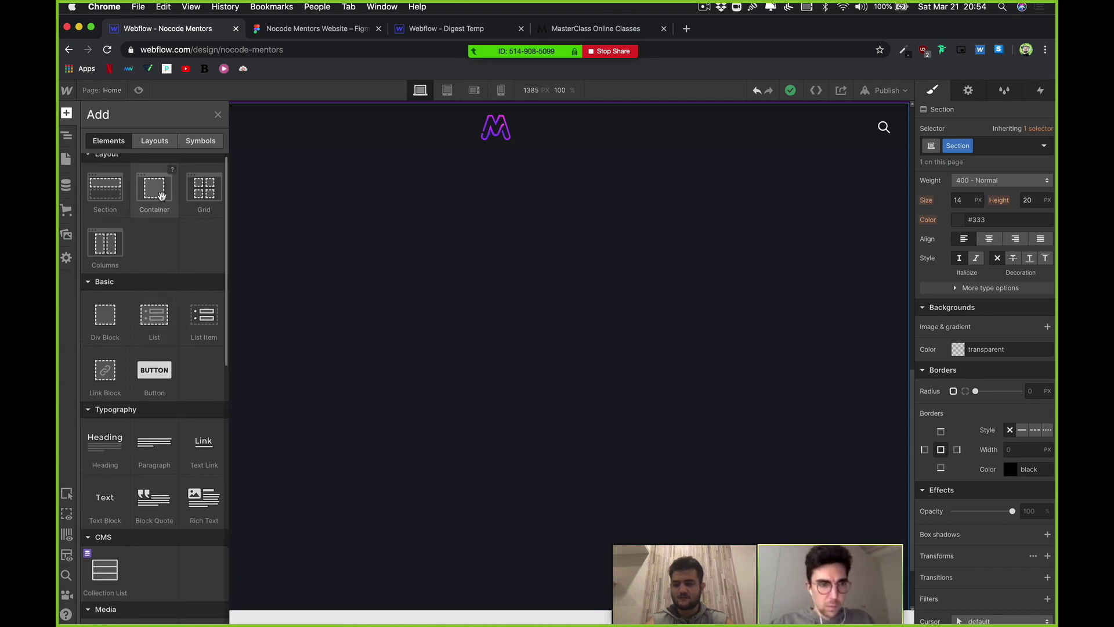
pyautogui.scroll(-1, 145, 301)
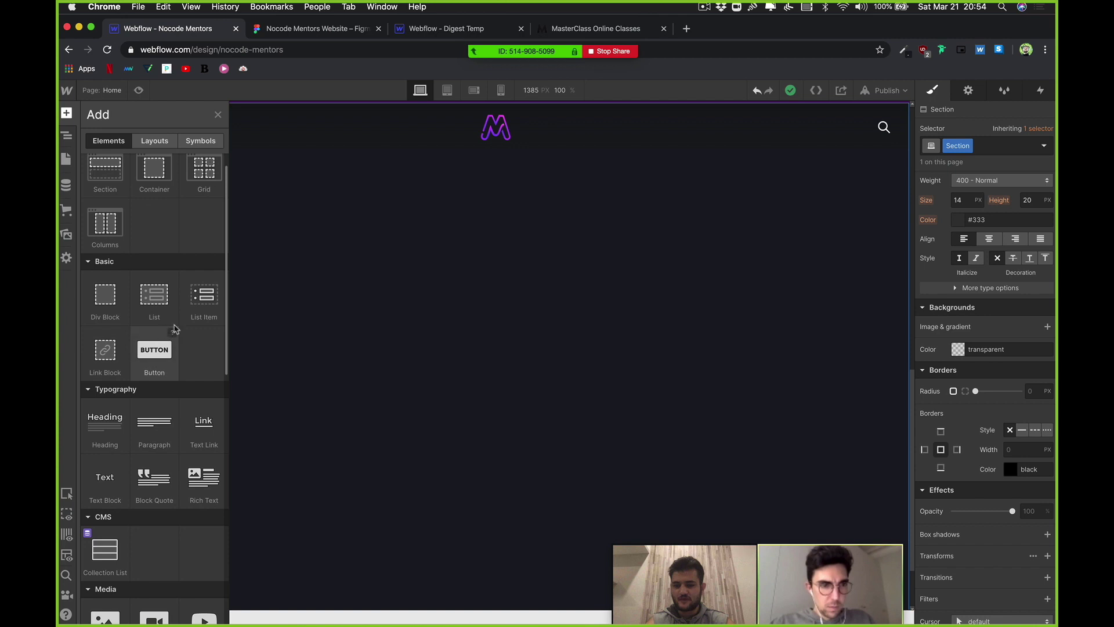
pyautogui.scroll(-2, 131, 389)
pyautogui.scroll(-2, 132, 388)
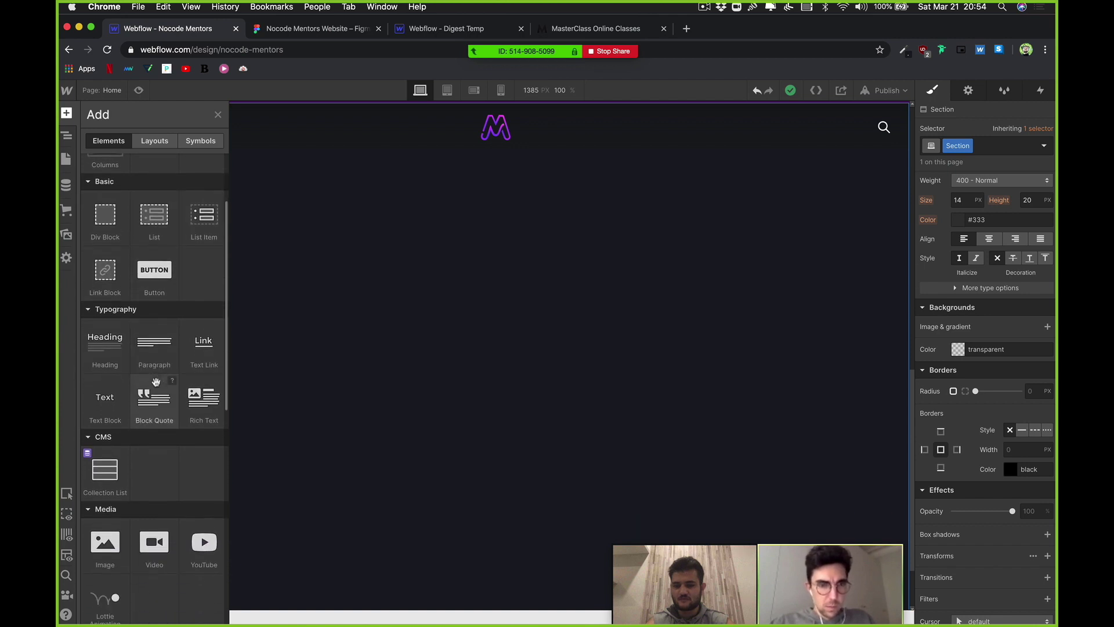
pyautogui.scroll(4, 181, 386)
pyautogui.scroll(-8, 183, 388)
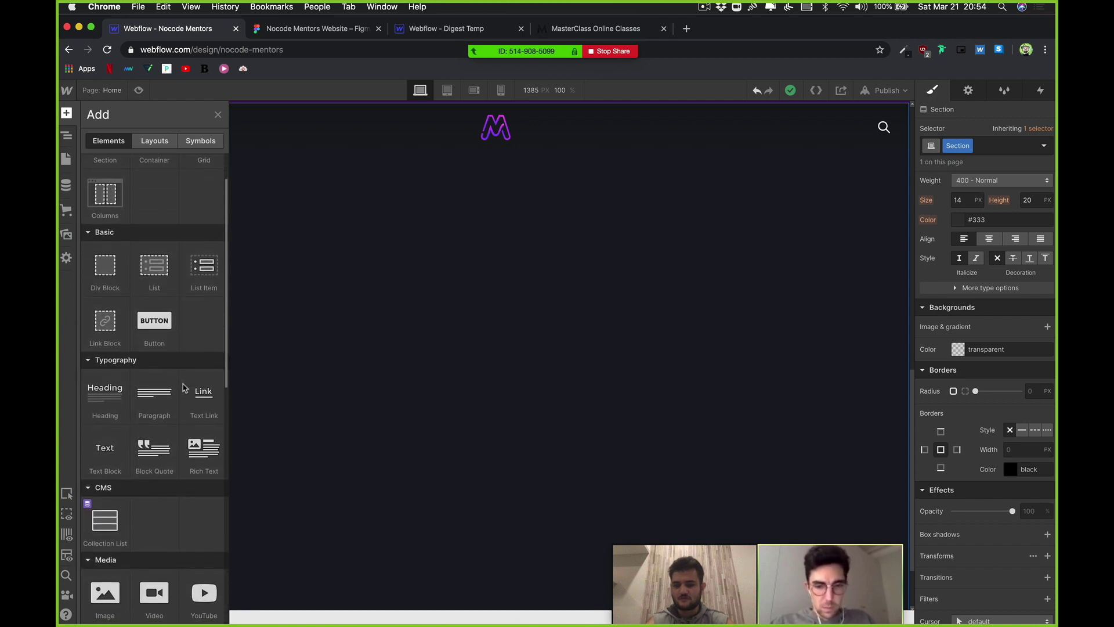
# Step: Add a Collection List to the dark section and select its Collection Item
pyautogui.click(114, 370)
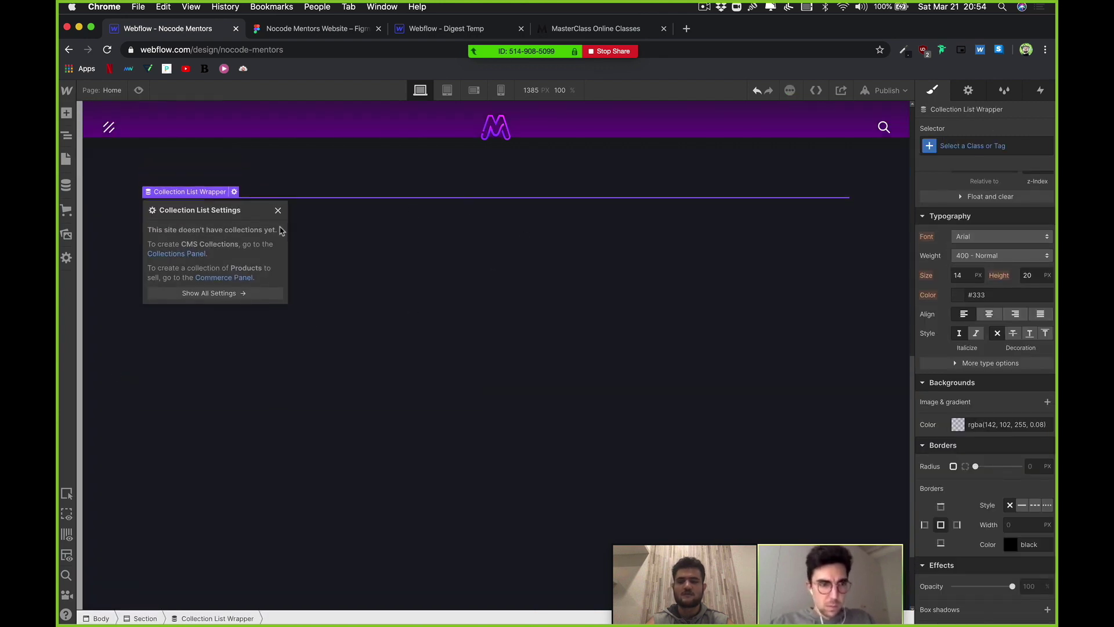
pyautogui.moveTo(269, 222); pyautogui.dragTo(450, 278)
pyautogui.press('Delete')
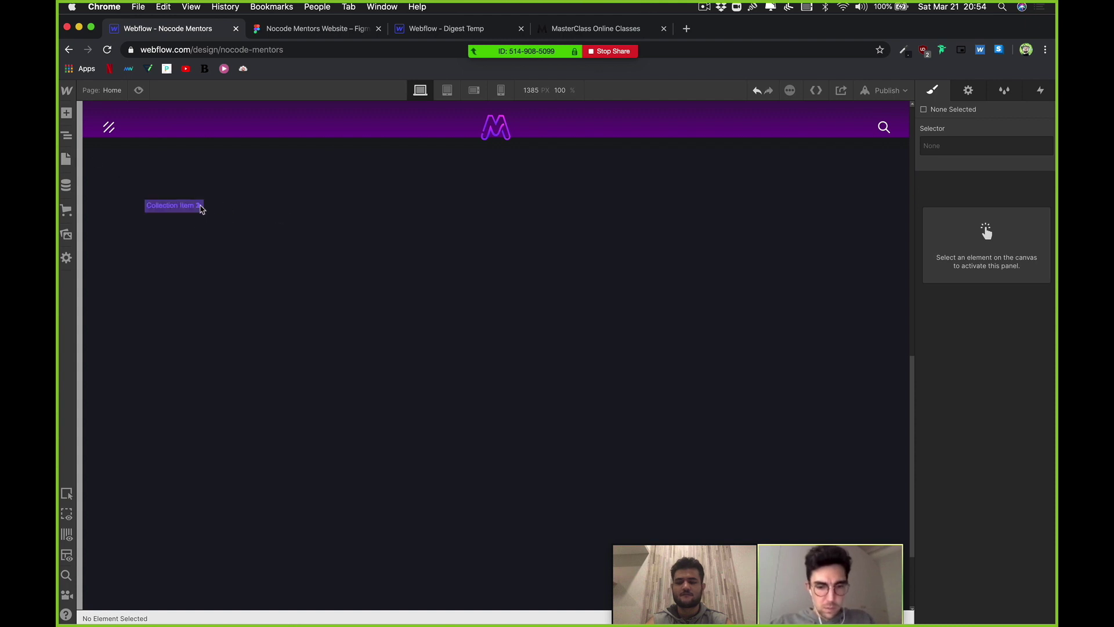
pyautogui.click(255, 269)
pyautogui.click(215, 217)
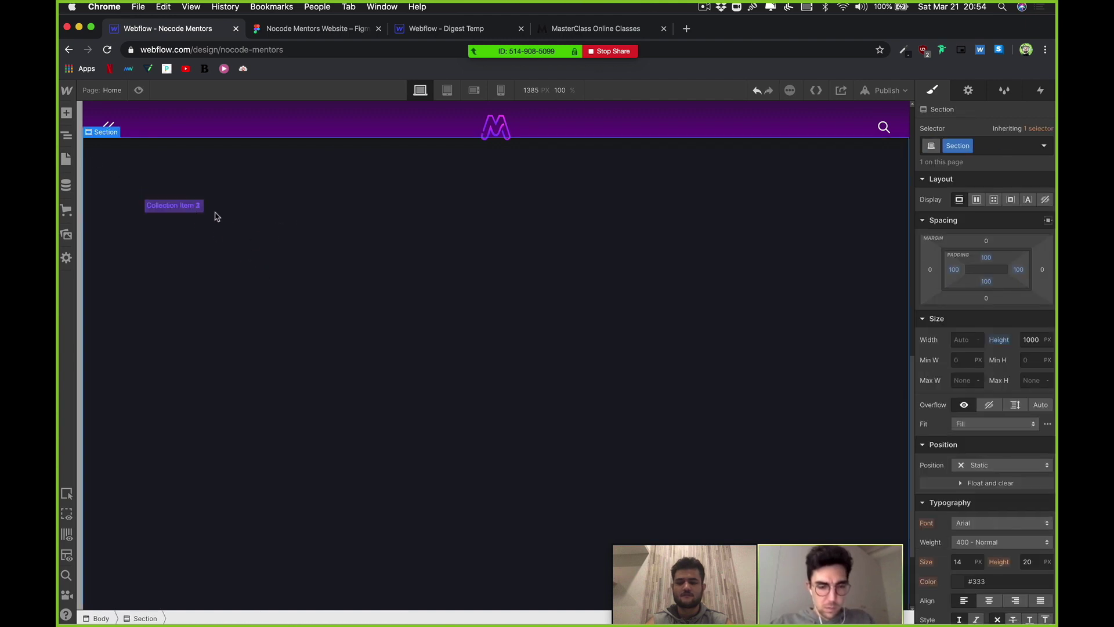
pyautogui.click(185, 206)
pyautogui.click(209, 192)
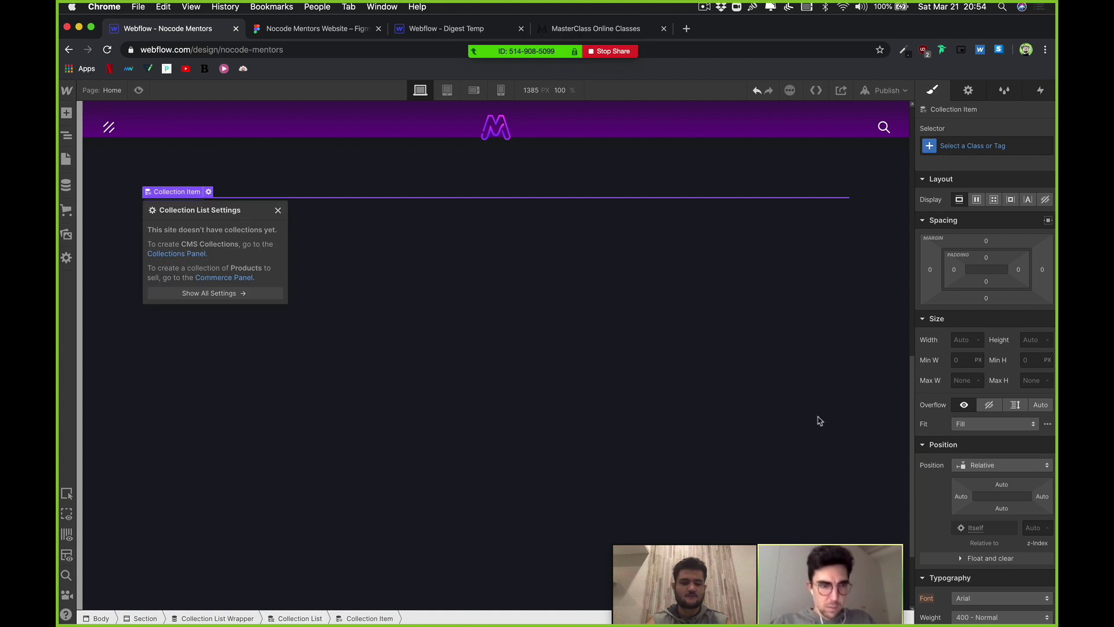
# Step: Drop a Div Block onto the Collection Item, then check the Pages and Assets panels
pyautogui.click(66, 135)
pyautogui.click(66, 113)
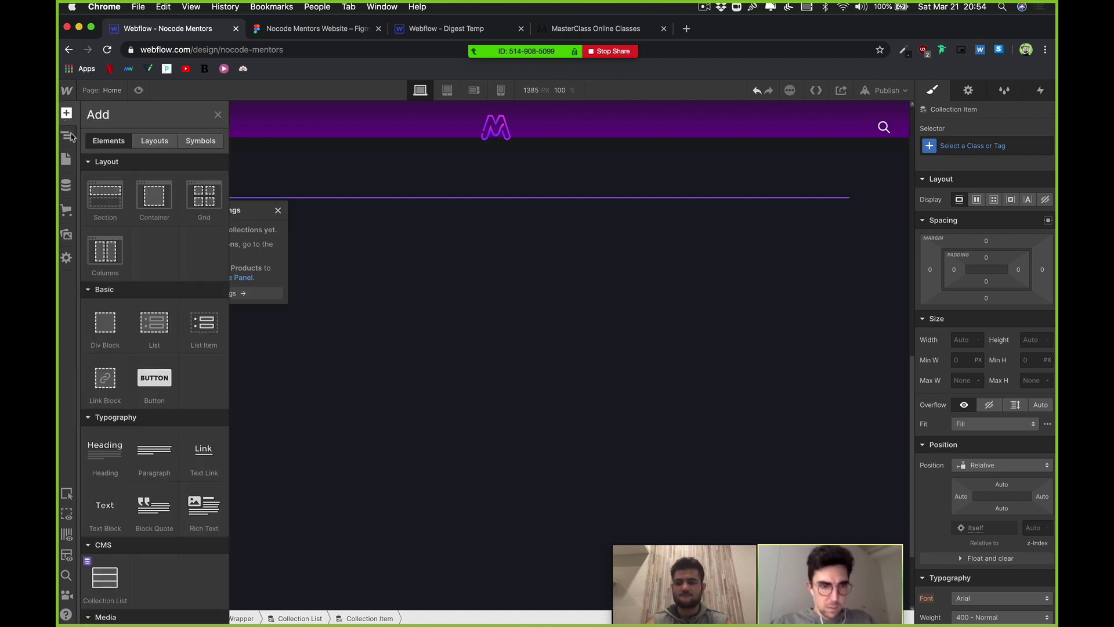
pyautogui.moveTo(105, 325); pyautogui.dragTo(98, 330)
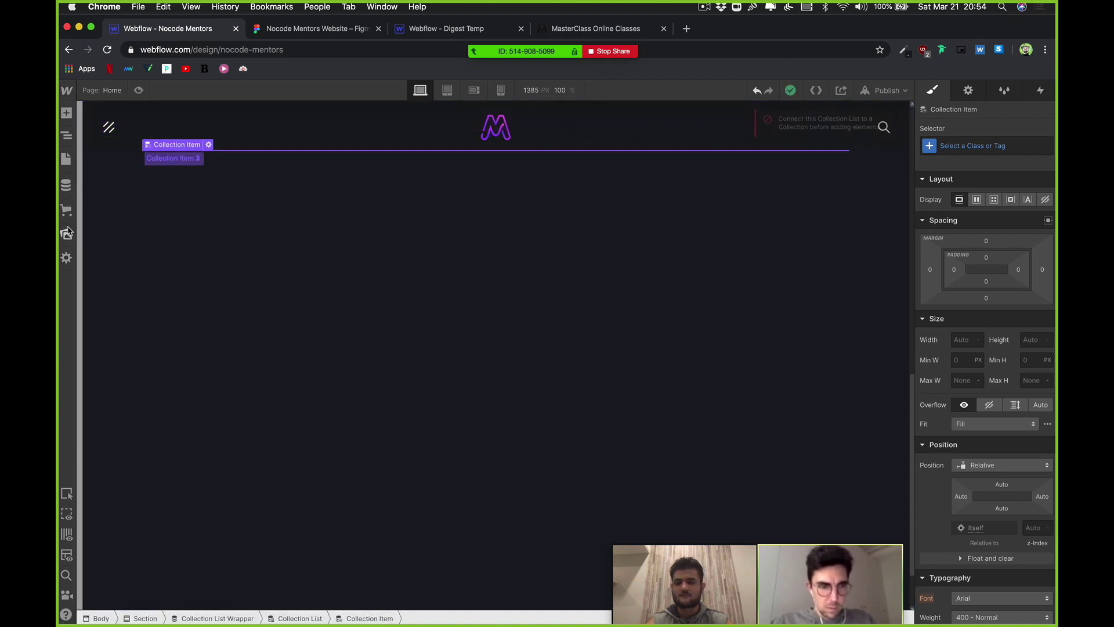
pyautogui.click(66, 160)
pyautogui.click(66, 160)
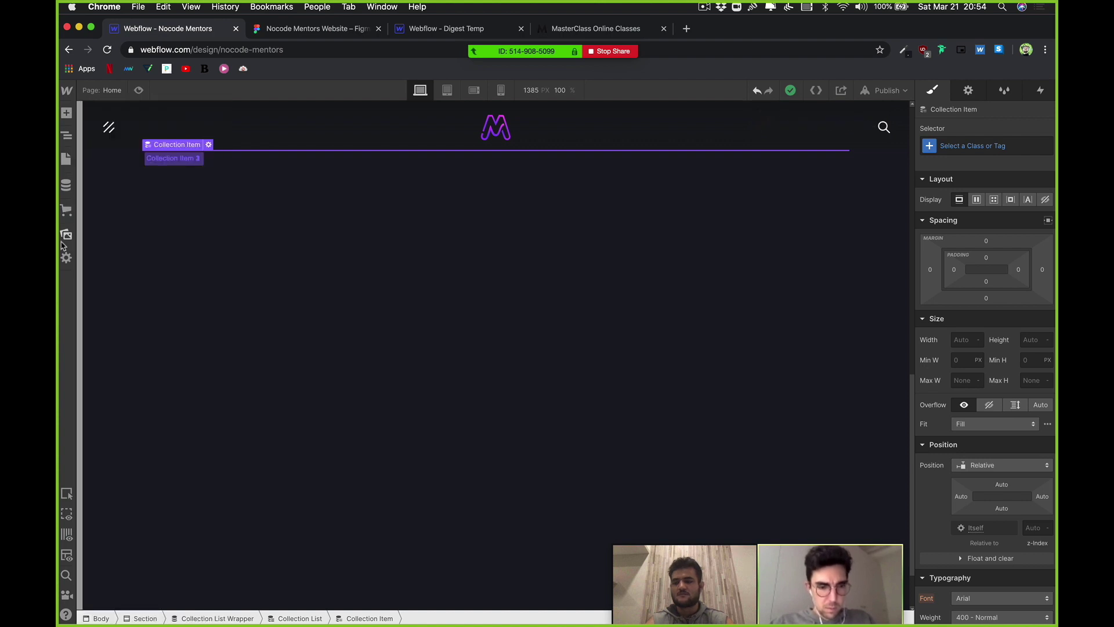
pyautogui.click(67, 234)
pyautogui.click(66, 234)
# Step: Start a new Webflow CMS collection, then switch to the Figma 'Nocode Mentors Website' tab
pyautogui.click(66, 185)
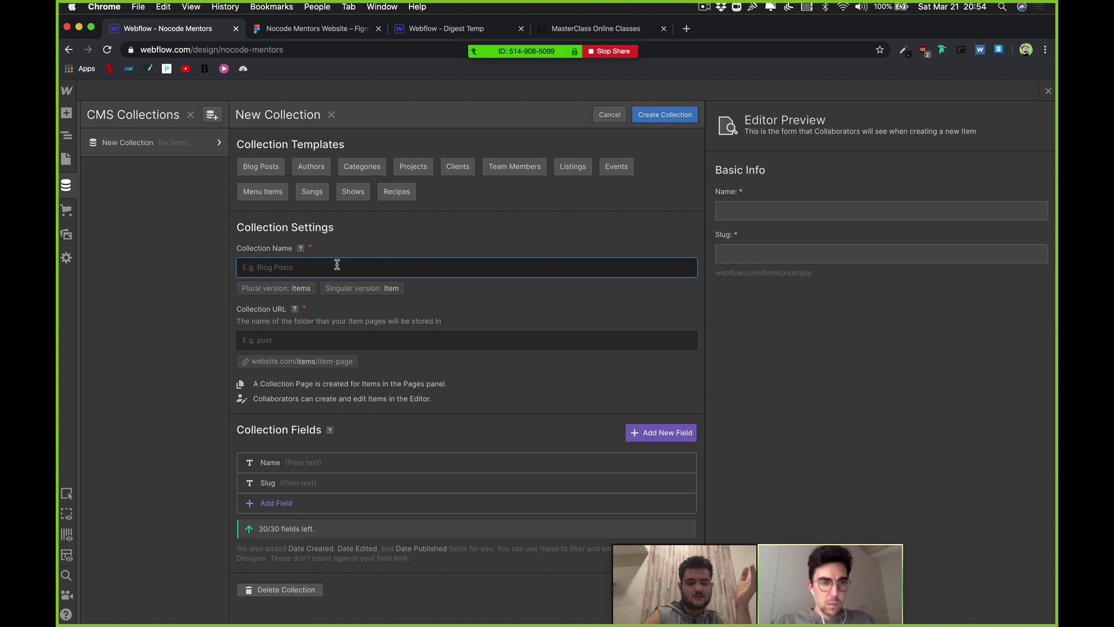
pyautogui.click(333, 50)
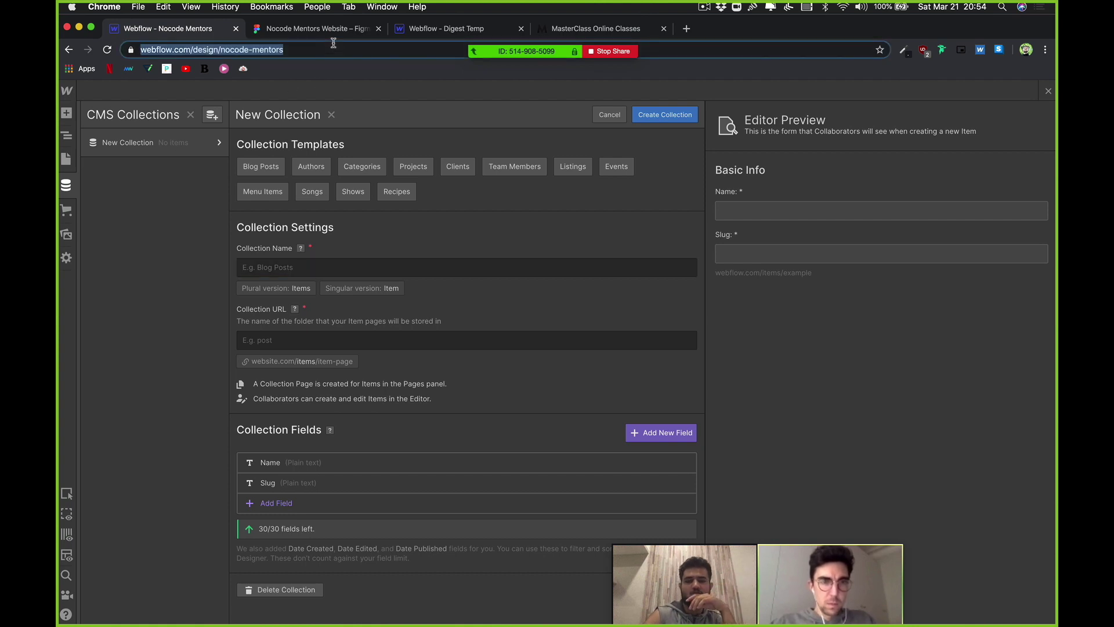
pyautogui.click(316, 29)
pyautogui.scroll(-5, 454, 277)
# Step: Pan over the Desktop - 2 mentor cards in Figma, then return to the Webflow collection form
pyautogui.scroll(10, 454, 277)
pyautogui.hscroll(12, 455, 277)
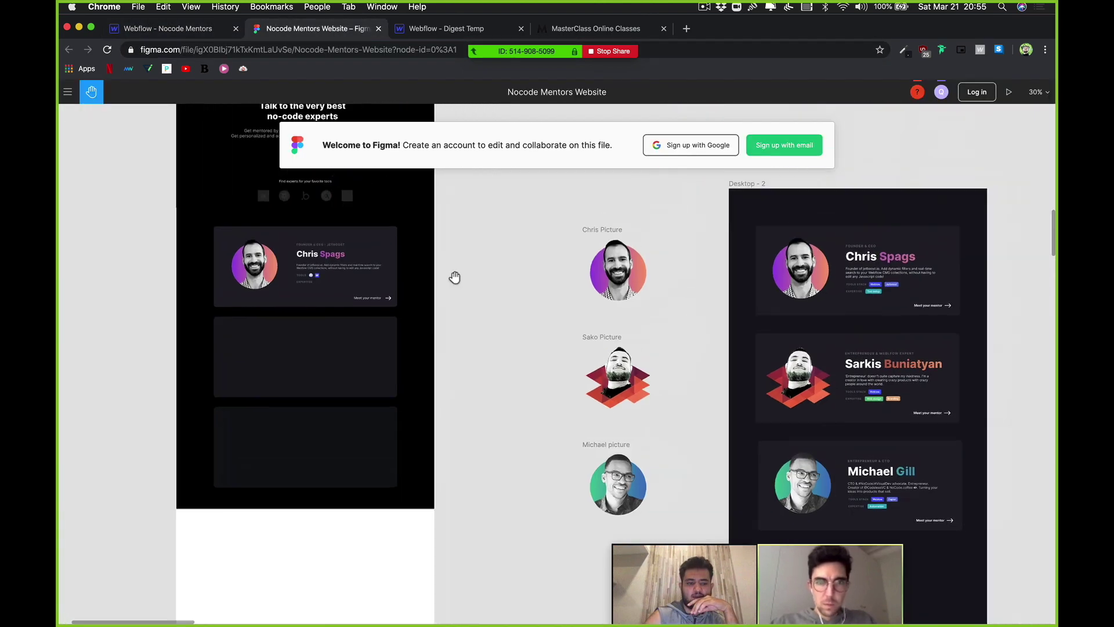
pyautogui.scroll(5, 489, 271)
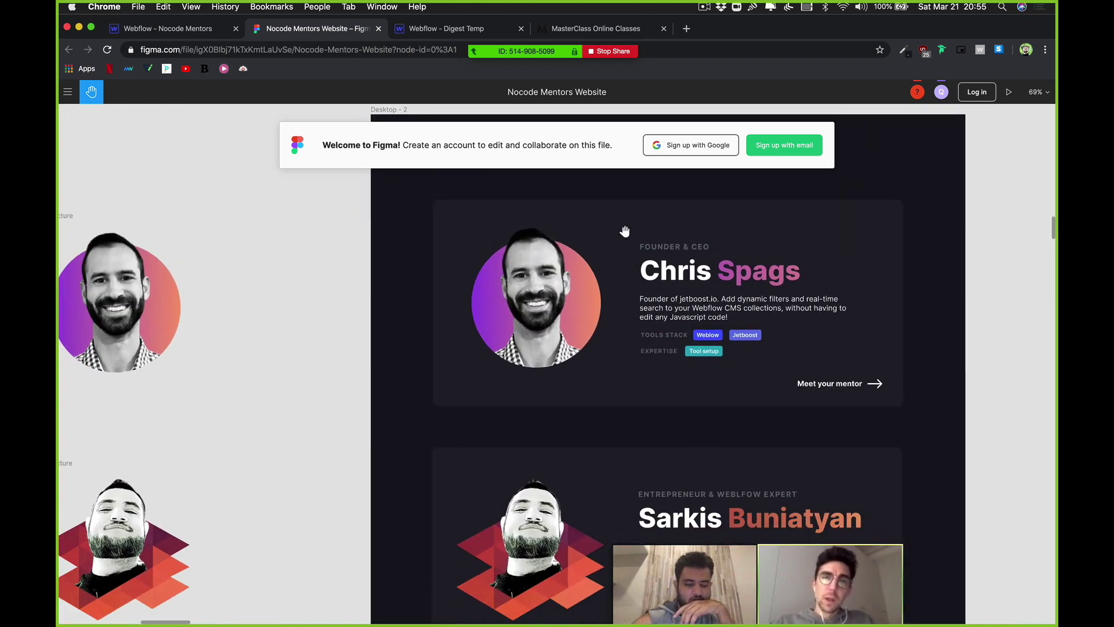
pyautogui.scroll(-2, 624, 231)
pyautogui.hscroll(3, 624, 231)
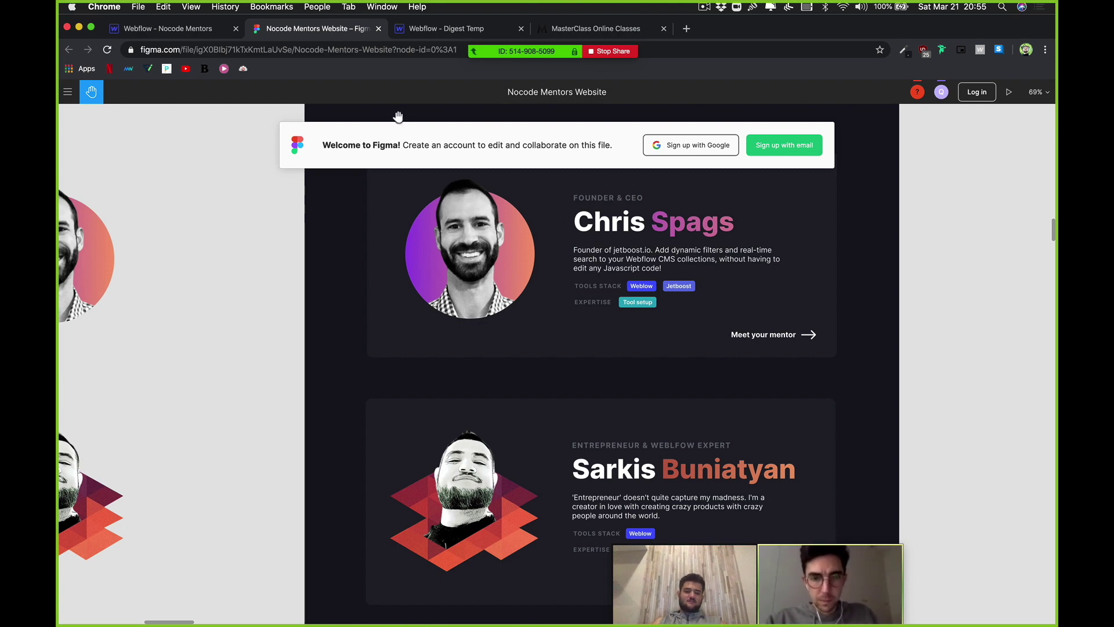
pyautogui.click(200, 29)
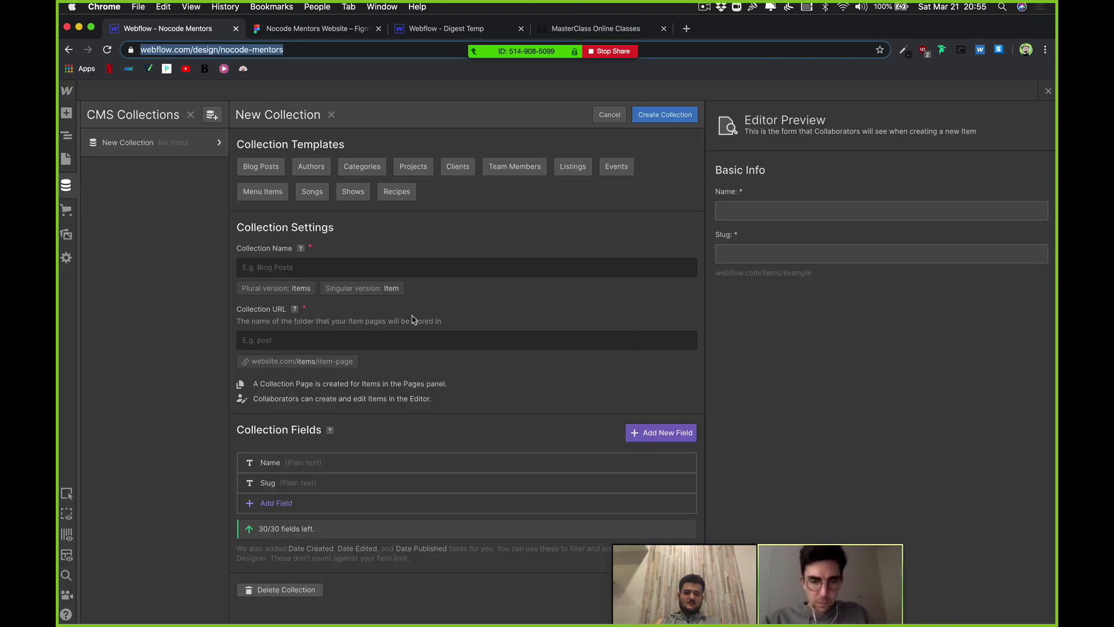
# Step: Name the new collection 'Mentors' (URL mentors) and start adding a custom field
pyautogui.click(136, 143)
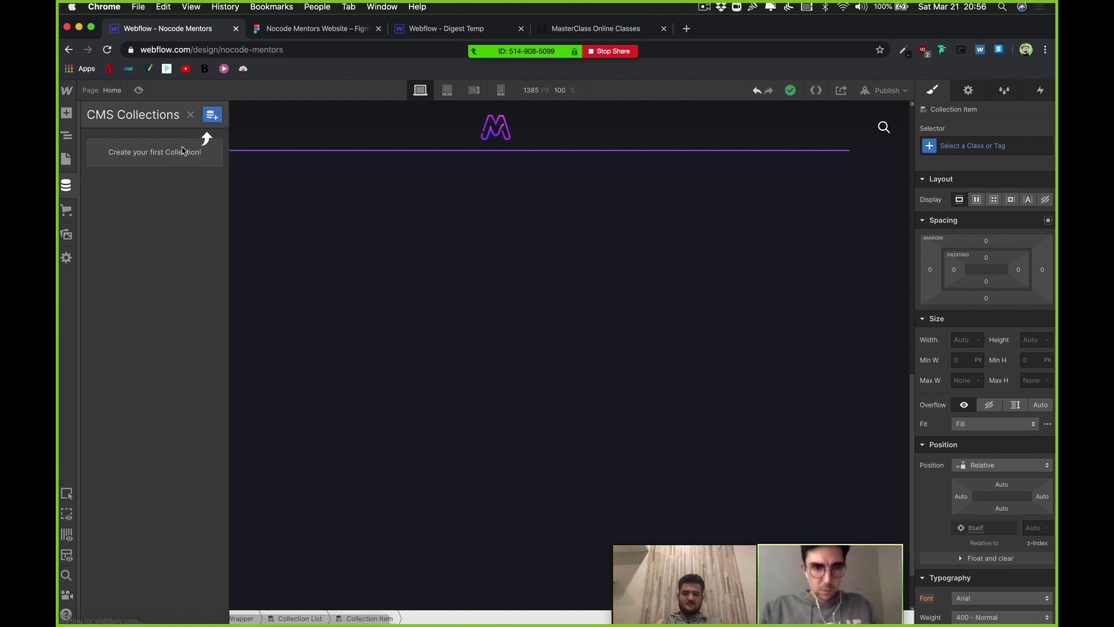
pyautogui.click(213, 115)
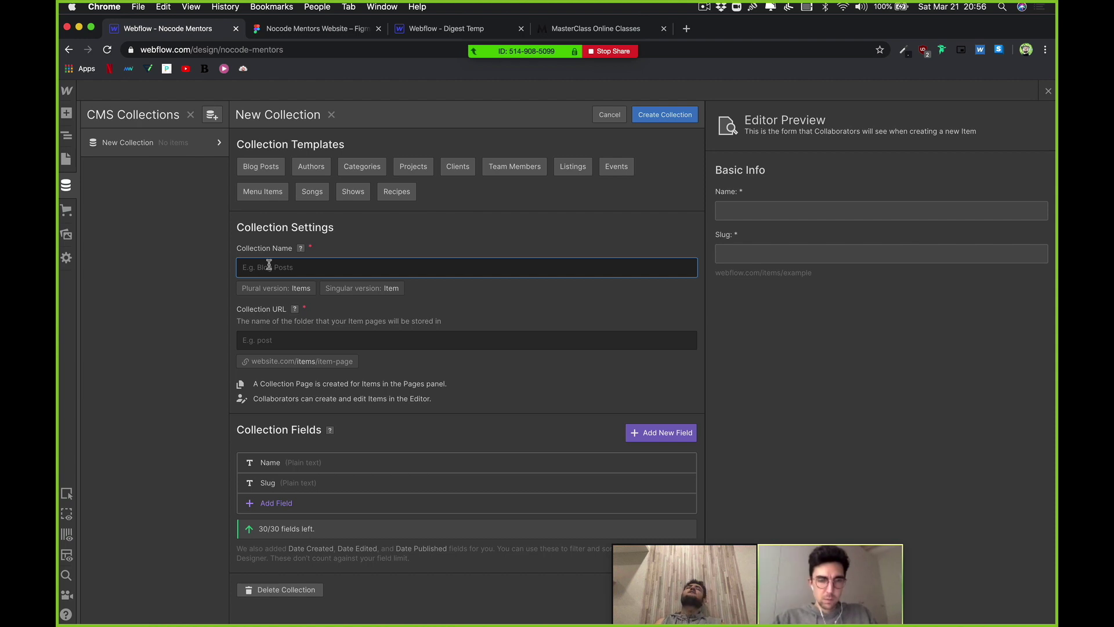
pyautogui.write('Mentors')
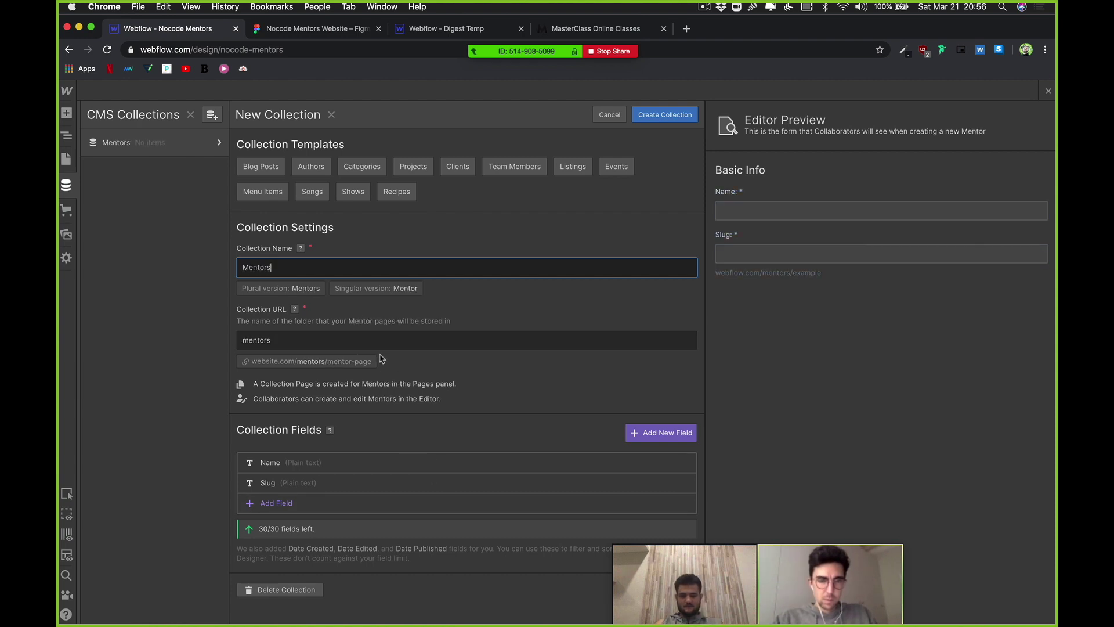
pyautogui.click(411, 345)
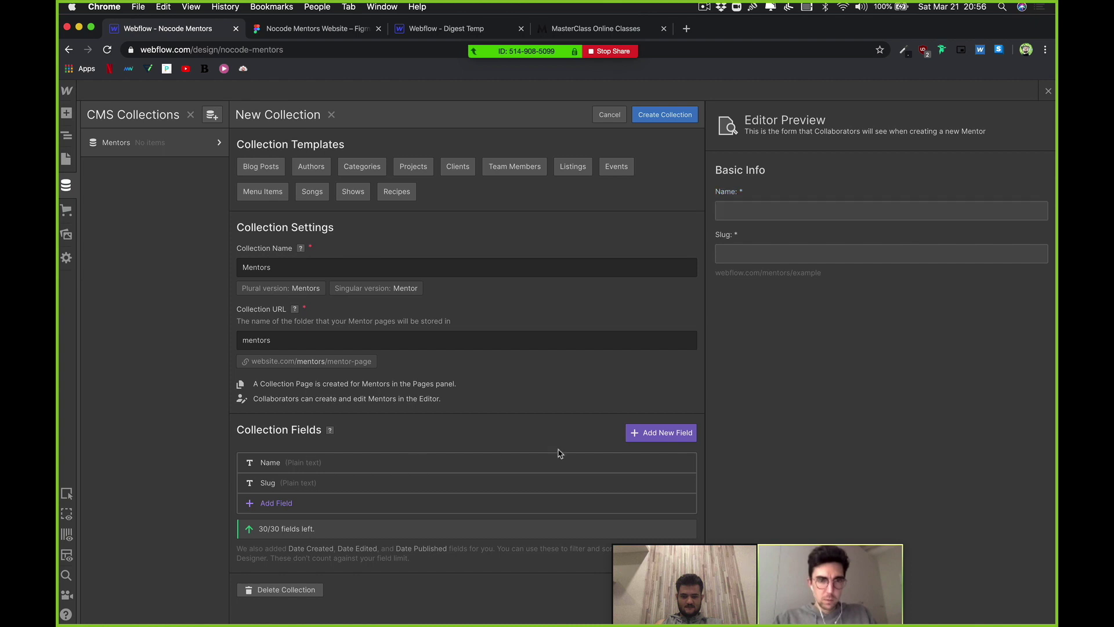
pyautogui.click(644, 436)
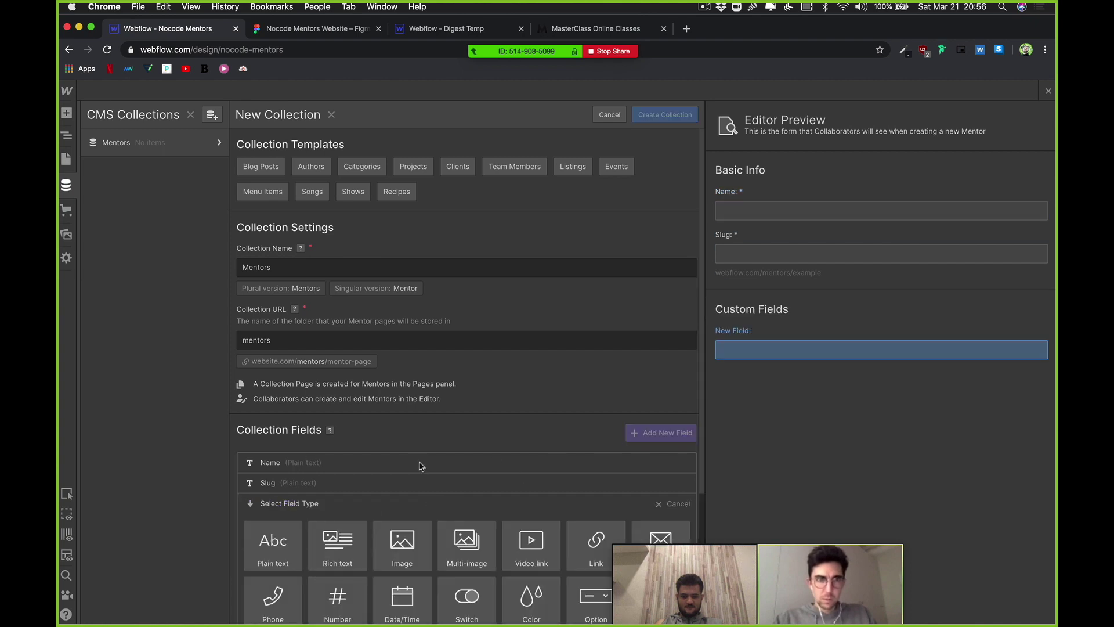
# Step: Add a required image field labelled 'Profile Picture' and save it
pyautogui.scroll(-5, 418, 462)
pyautogui.click(402, 372)
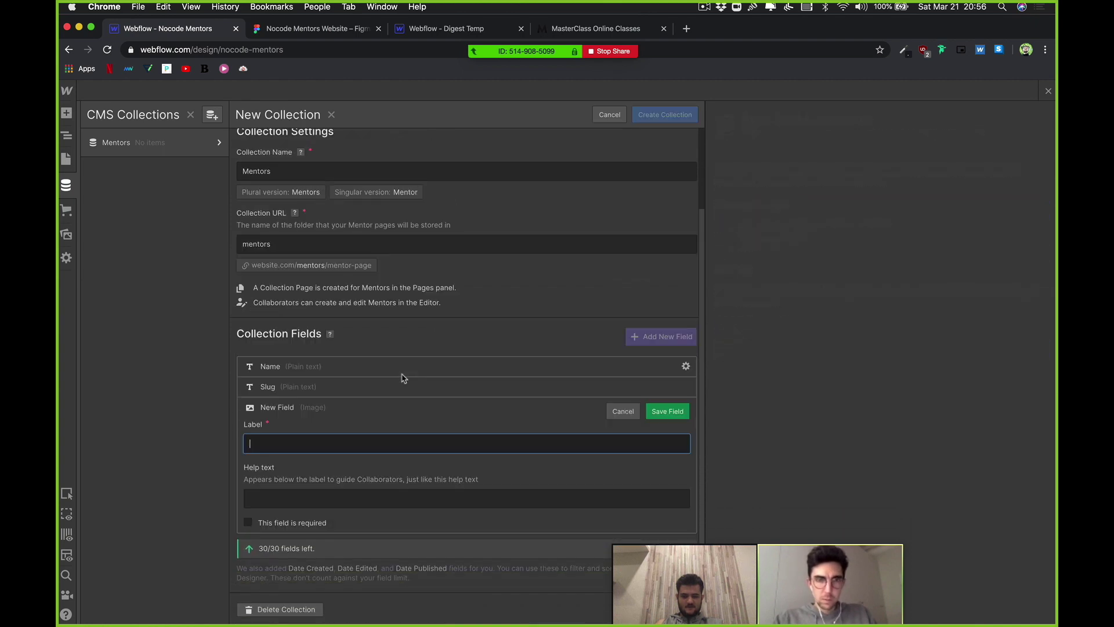
pyautogui.write('Profi')
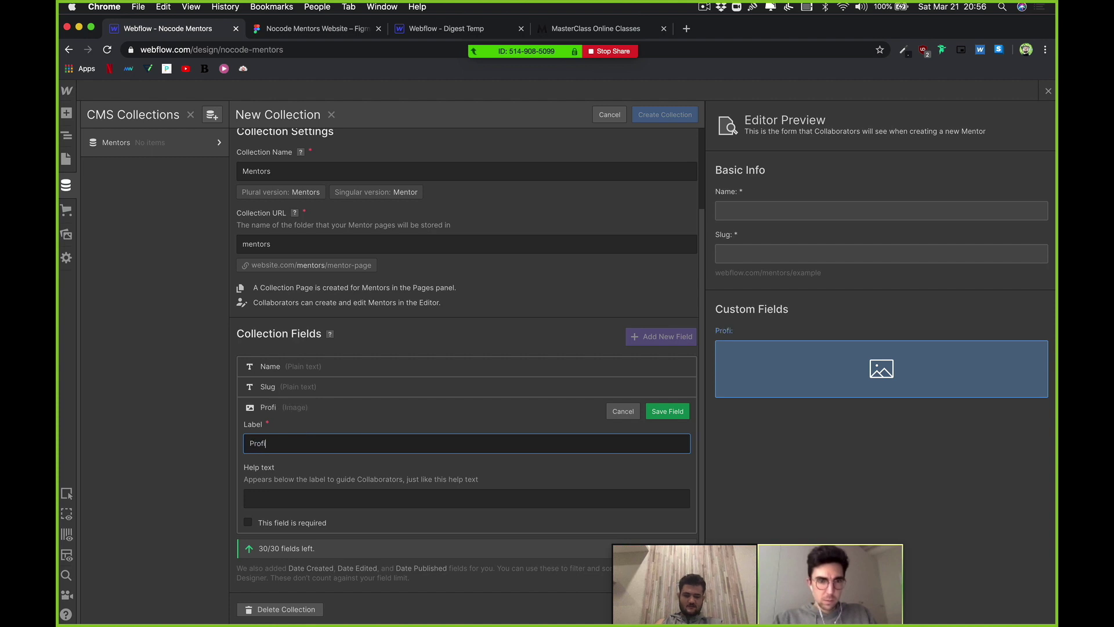
pyautogui.write('le')
pyautogui.press('super+a')
pyautogui.write('AVarta')
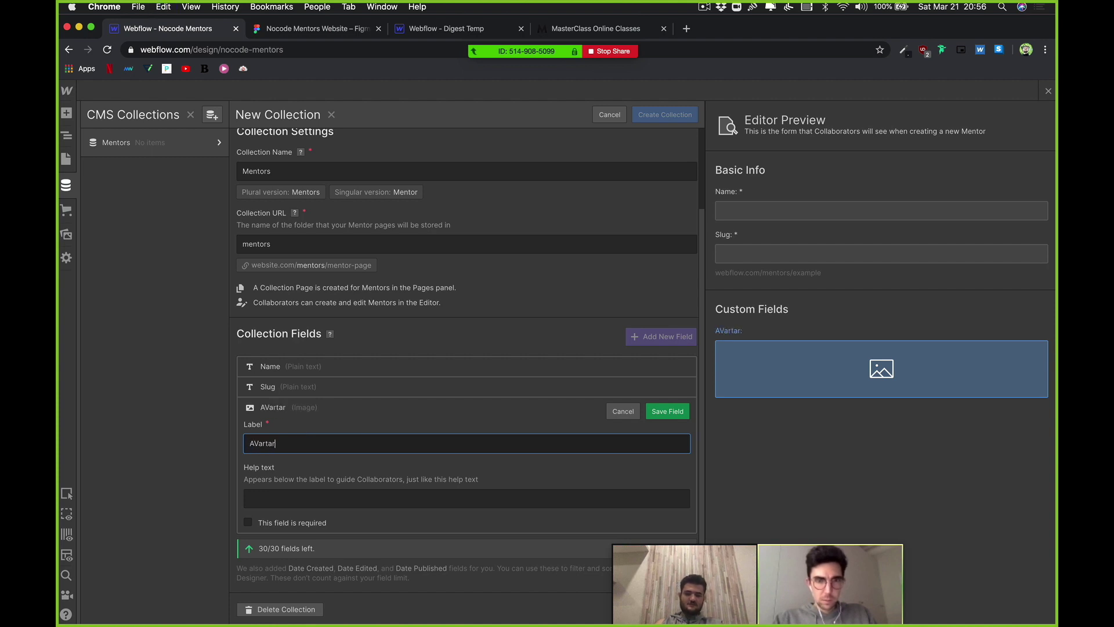
pyautogui.press('BackSpace')
pyautogui.press('BackSpace')
pyautogui.press('BackSpace')
pyautogui.write('tar')
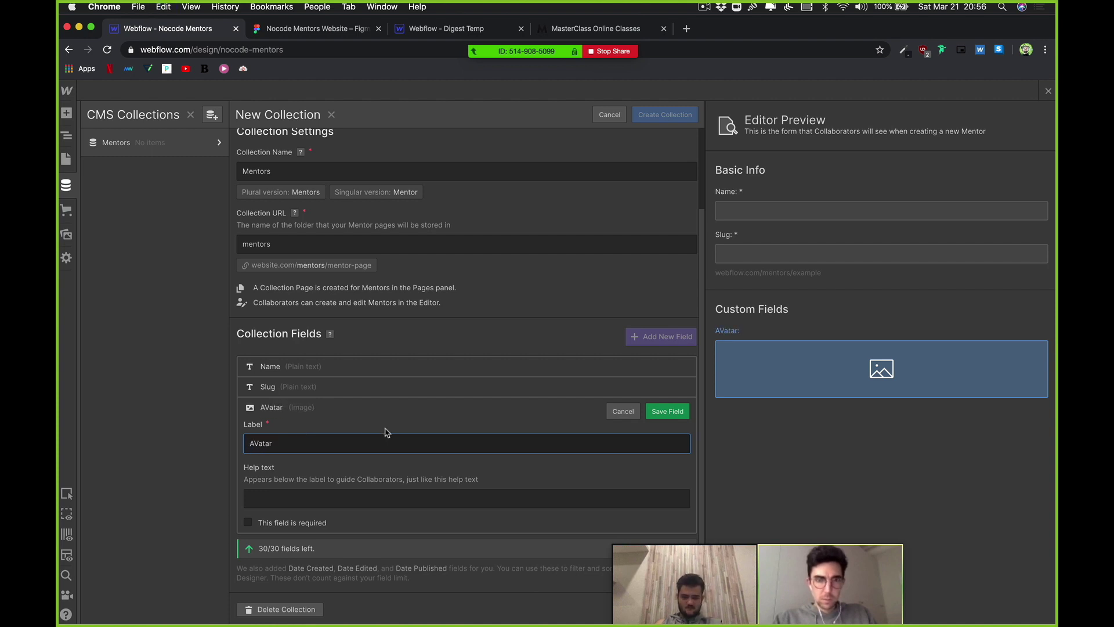
pyautogui.press('super+a')
pyautogui.write('Profile')
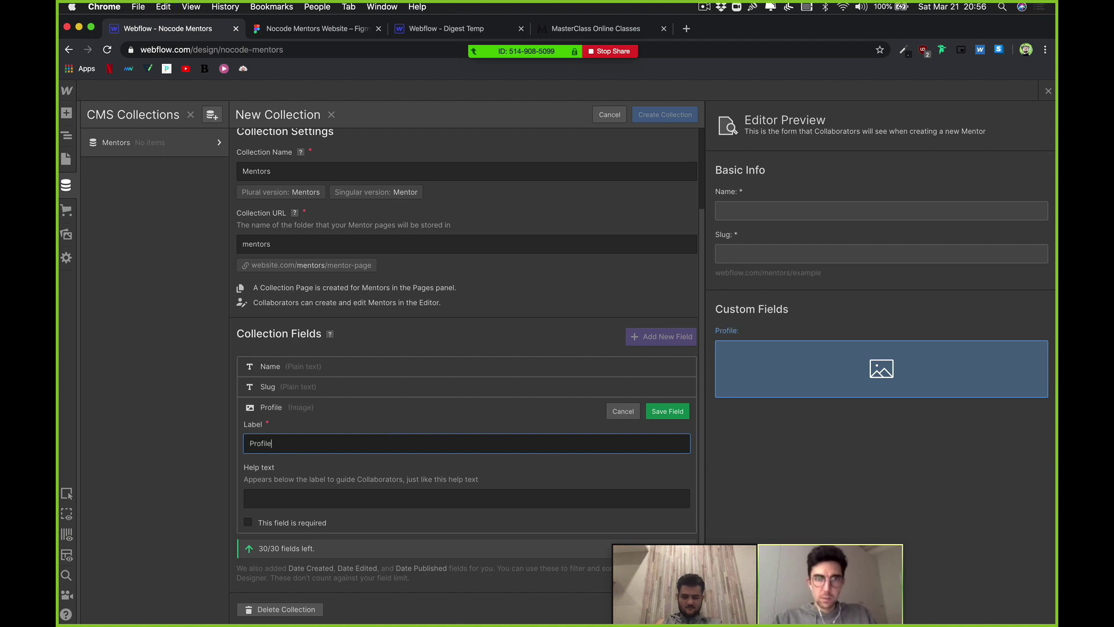
pyautogui.write(' Picture')
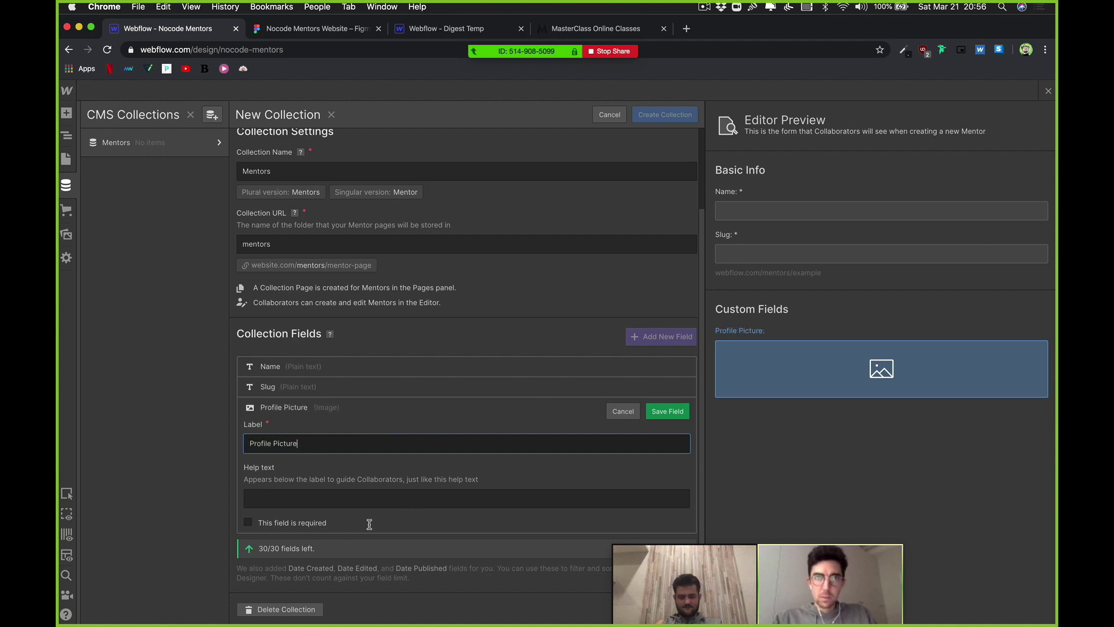
pyautogui.click(302, 522)
pyautogui.click(667, 411)
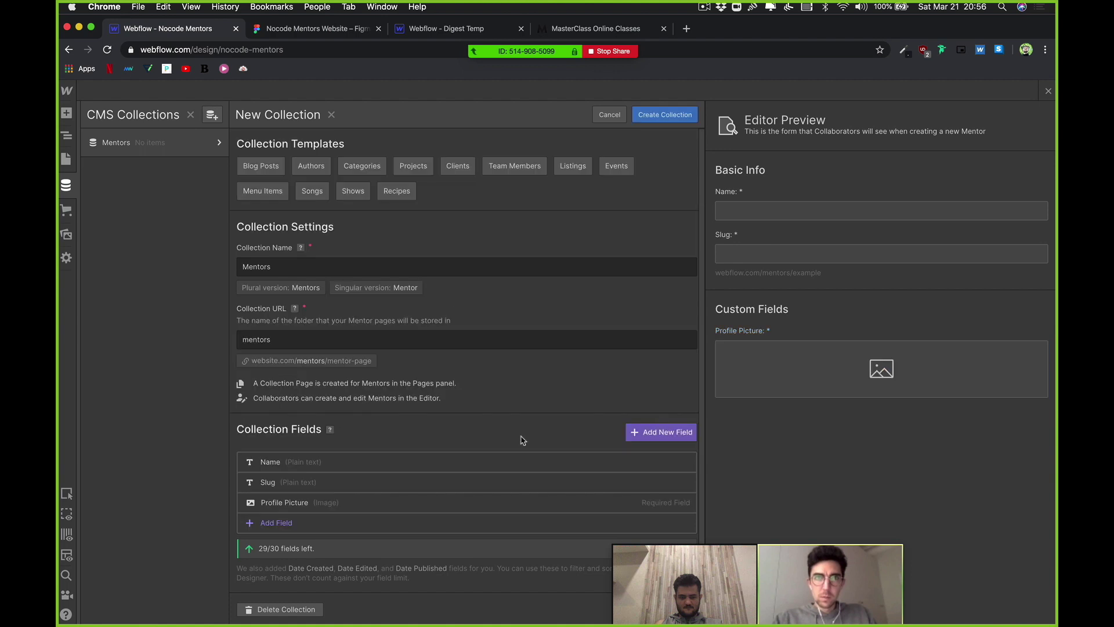
# Step: Add a plain text field, relabel it from the reserved 'Name' to 'Subtitle', and save it
pyautogui.click(276, 523)
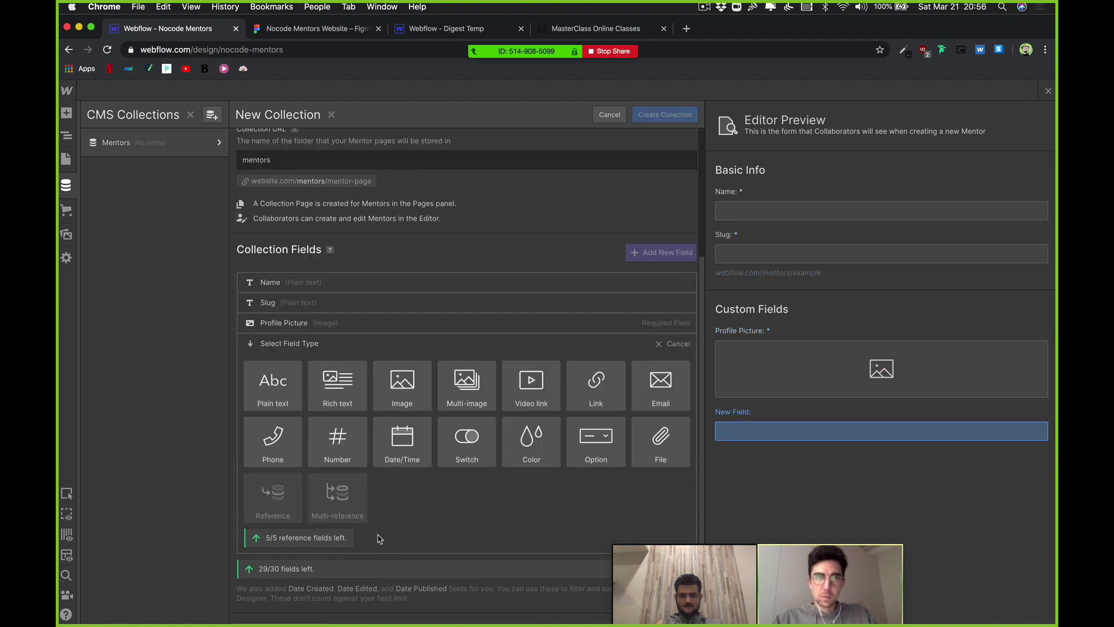
pyautogui.moveTo(341, 392)
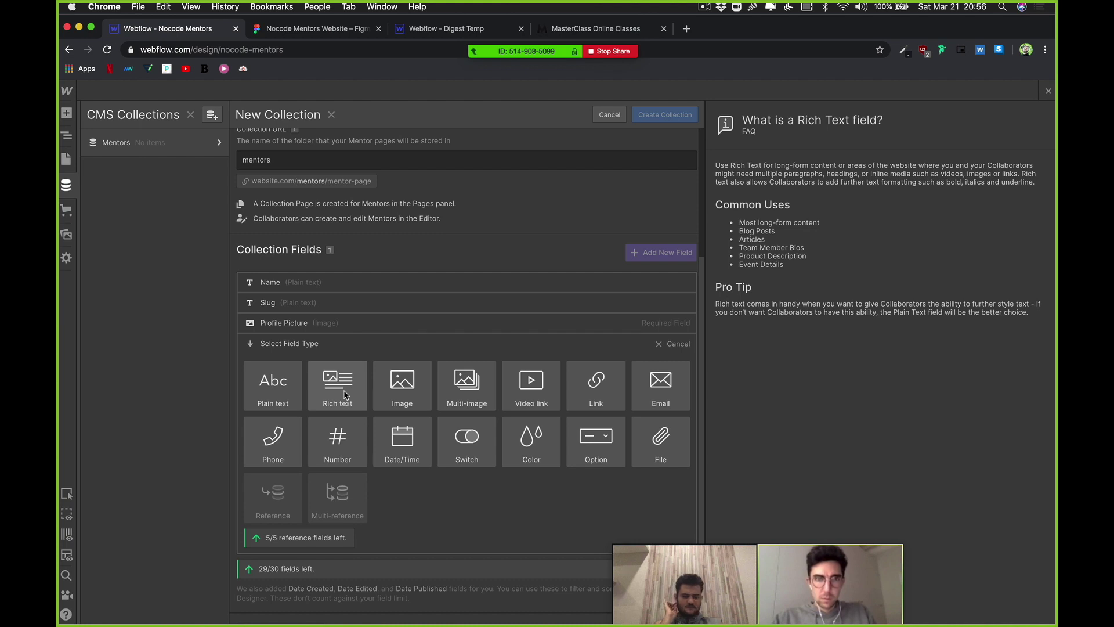
pyautogui.click(285, 393)
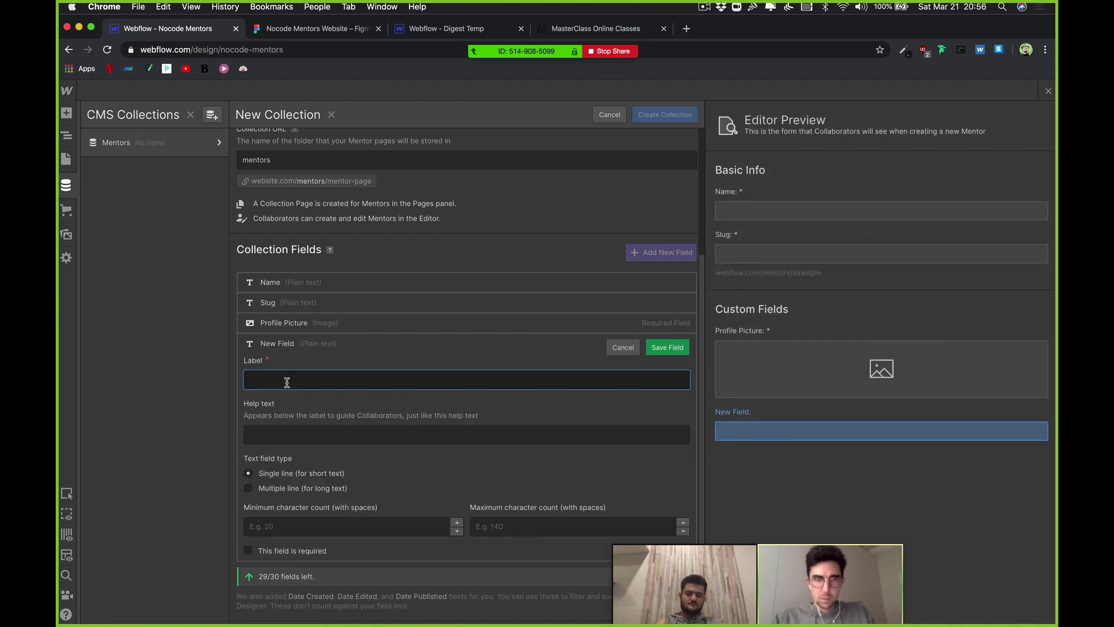
pyautogui.write('Name')
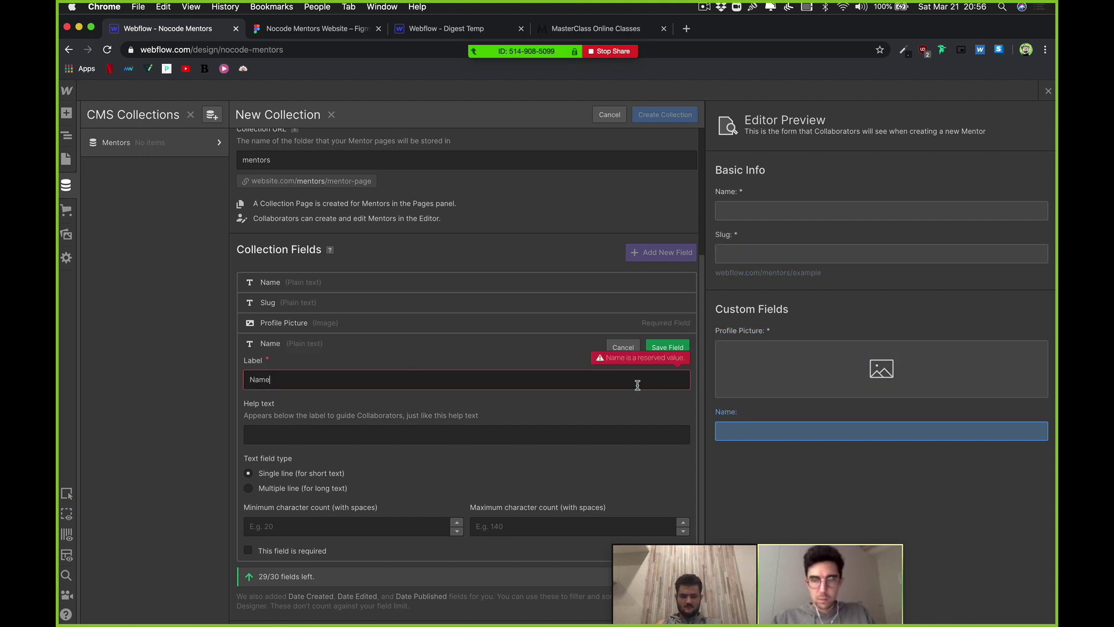
pyautogui.click(623, 347)
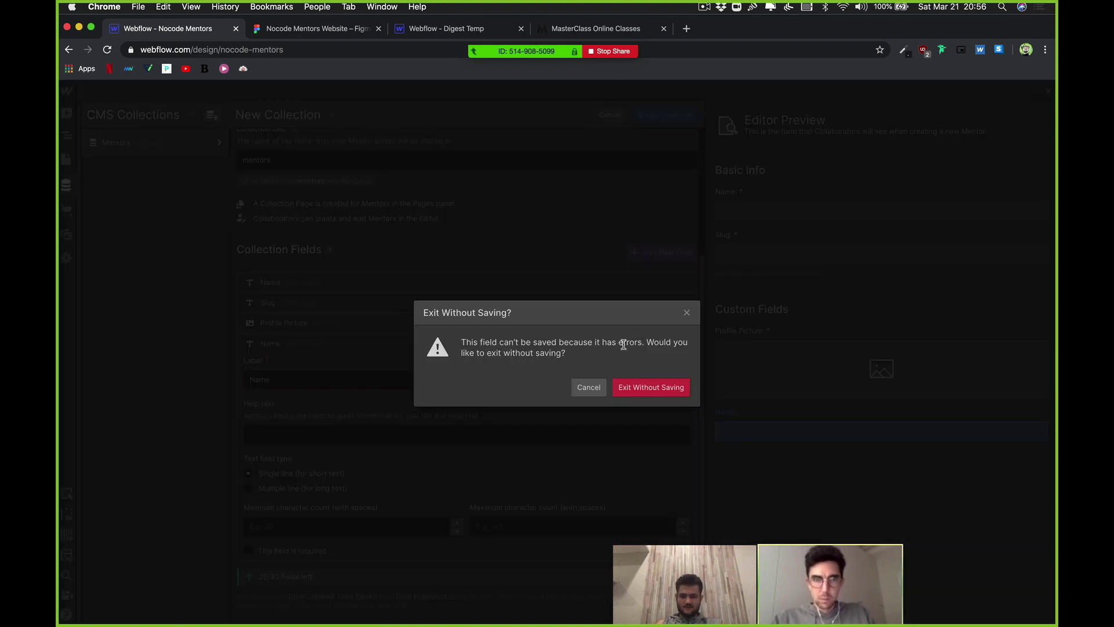
pyautogui.click(584, 389)
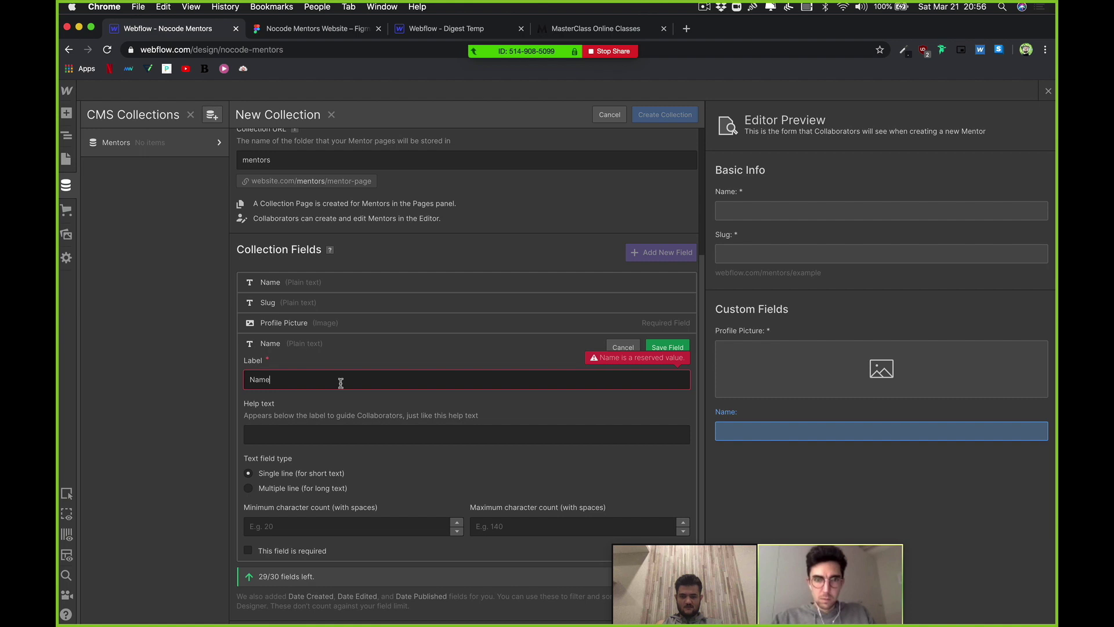
pyautogui.doubleClick(341, 383)
pyautogui.press('BackSpace')
pyautogui.write('Sub')
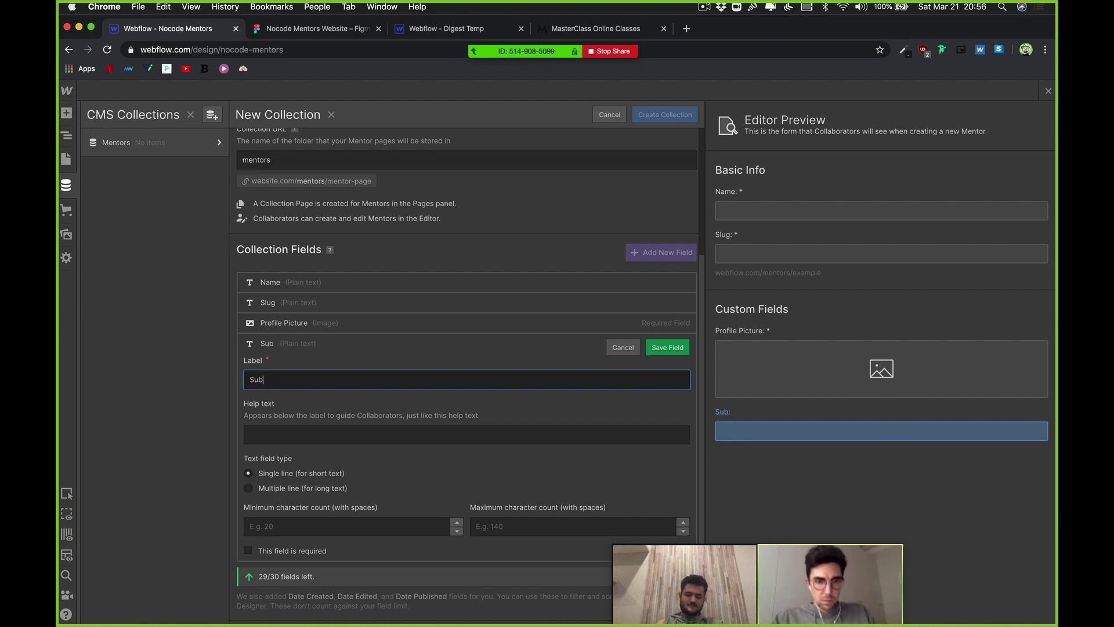
pyautogui.write('tti')
pyautogui.press('BackSpace')
pyautogui.press('BackSpace')
pyautogui.press('BackSpace')
pyautogui.write('itle')
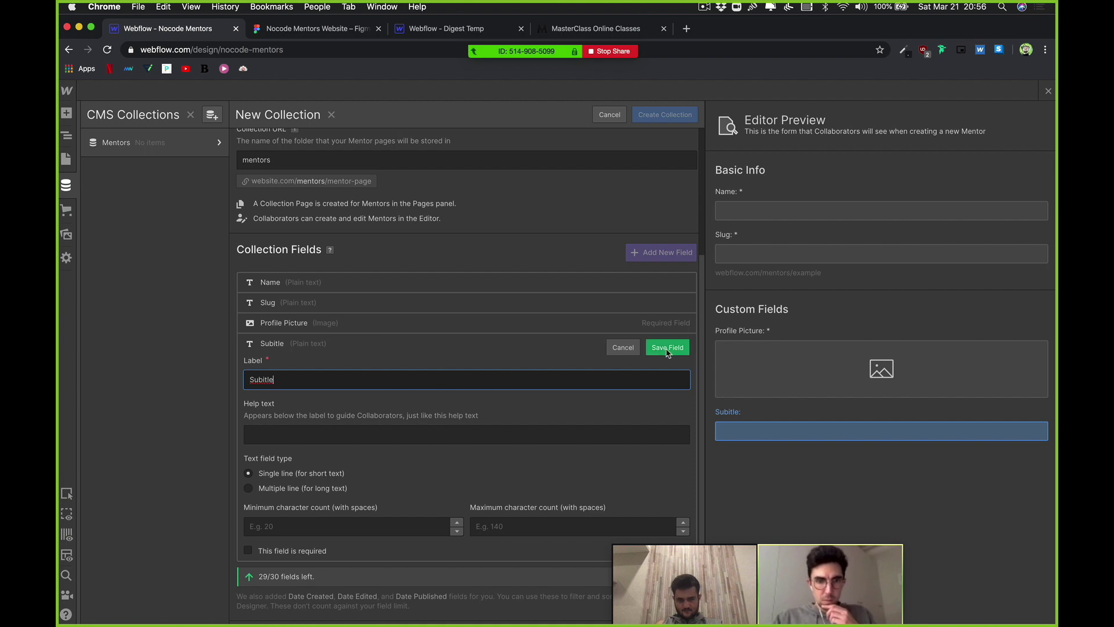
pyautogui.click(667, 347)
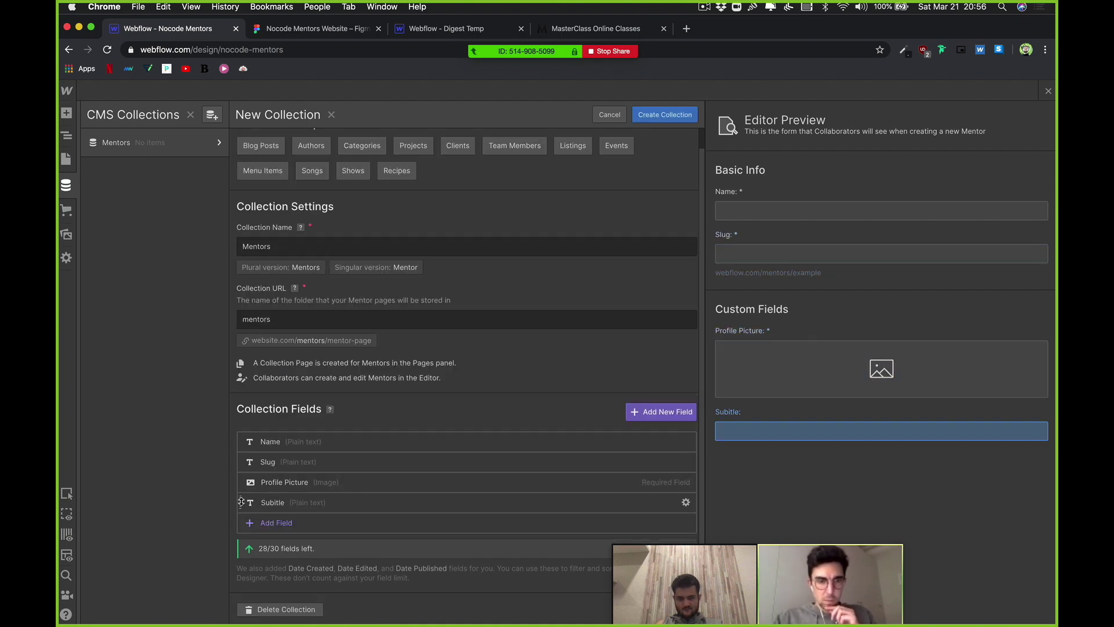
# Step: Move the Subtitle field above Profile Picture and make it required
pyautogui.moveTo(245, 502); pyautogui.dragTo(249, 478)
pyautogui.click(293, 490)
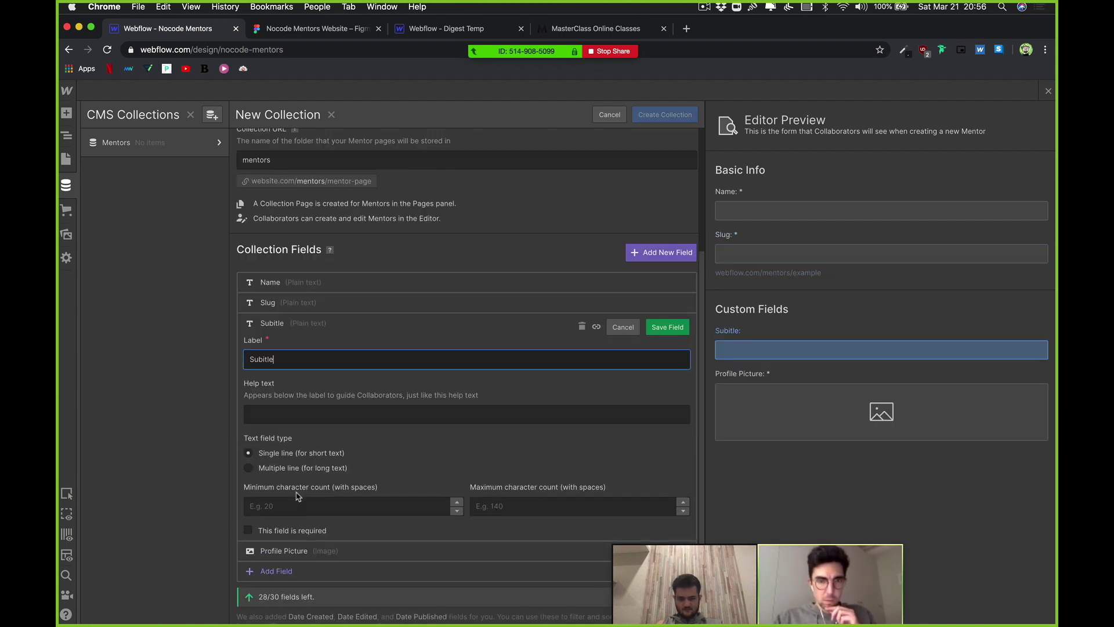
pyautogui.click(289, 531)
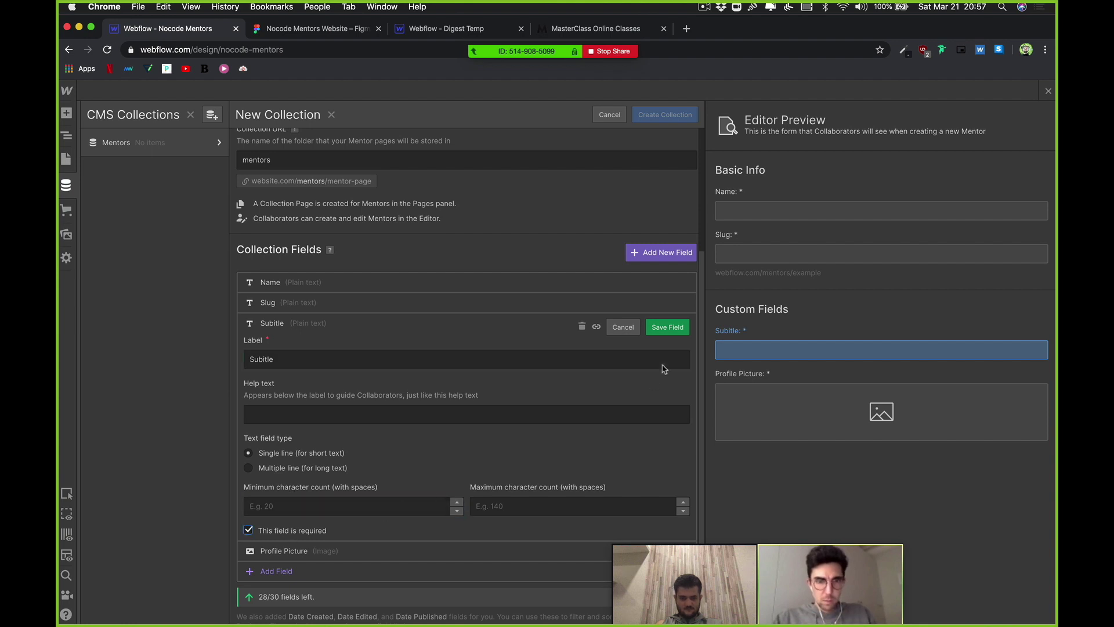
pyautogui.click(665, 331)
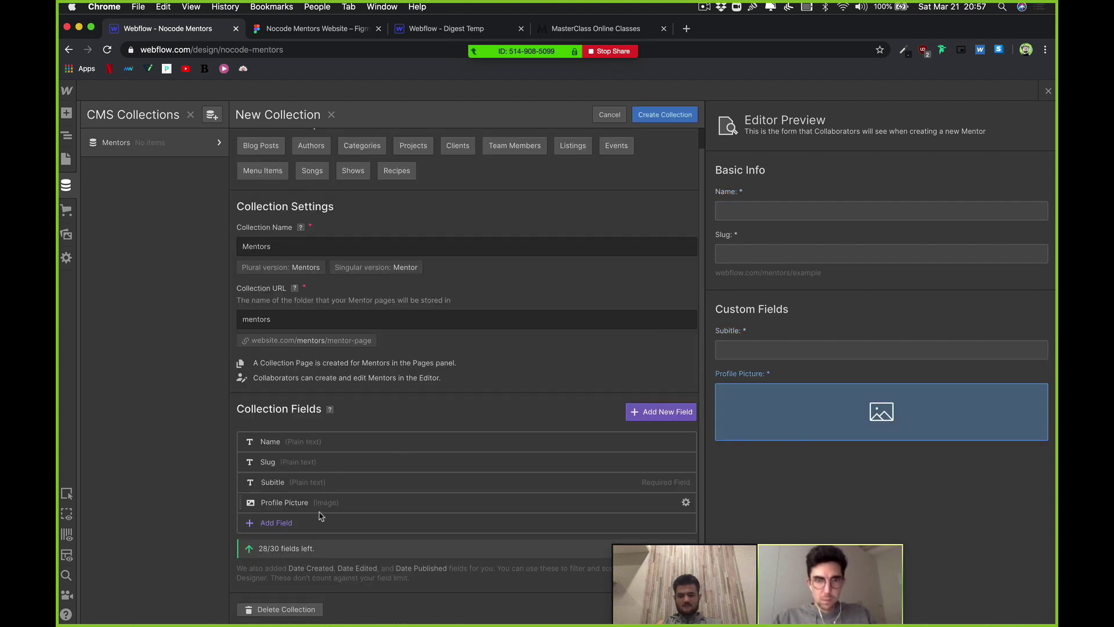
# Step: Add a required plain text field labelled 'Bio' set to multiple lines
pyautogui.click(284, 524)
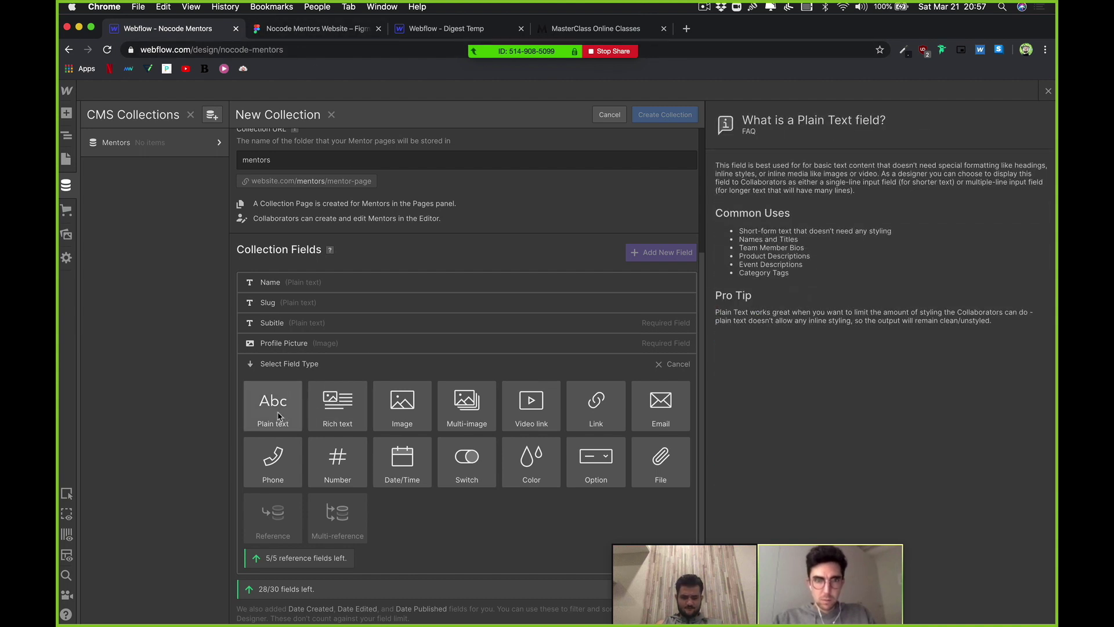
pyautogui.click(264, 408)
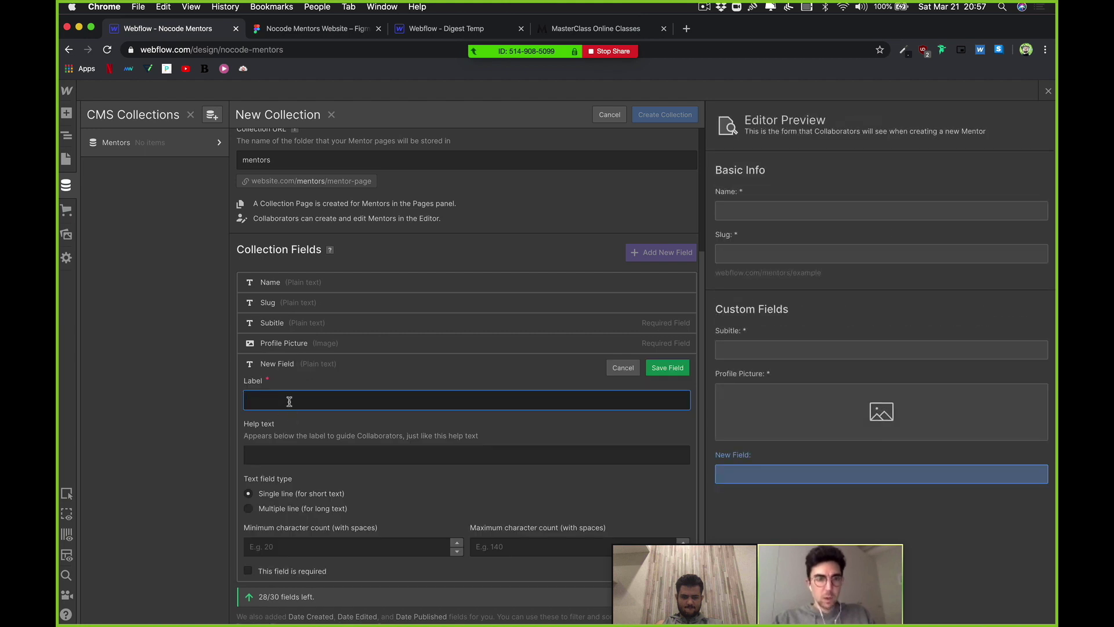
pyautogui.write('Description')
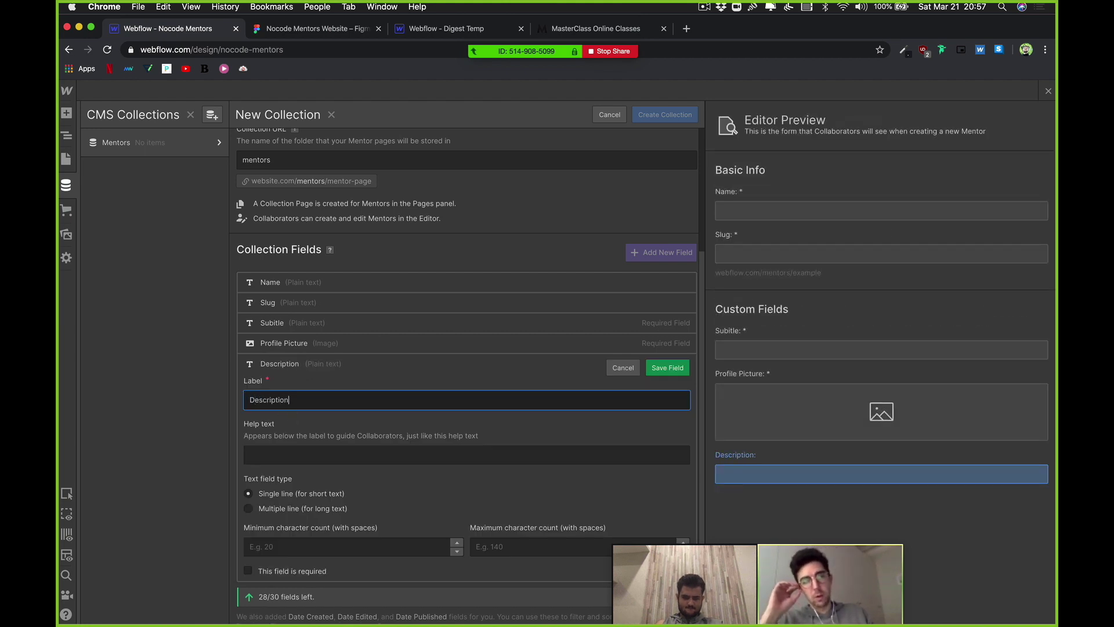
pyautogui.press('super+a')
pyautogui.write('Bio')
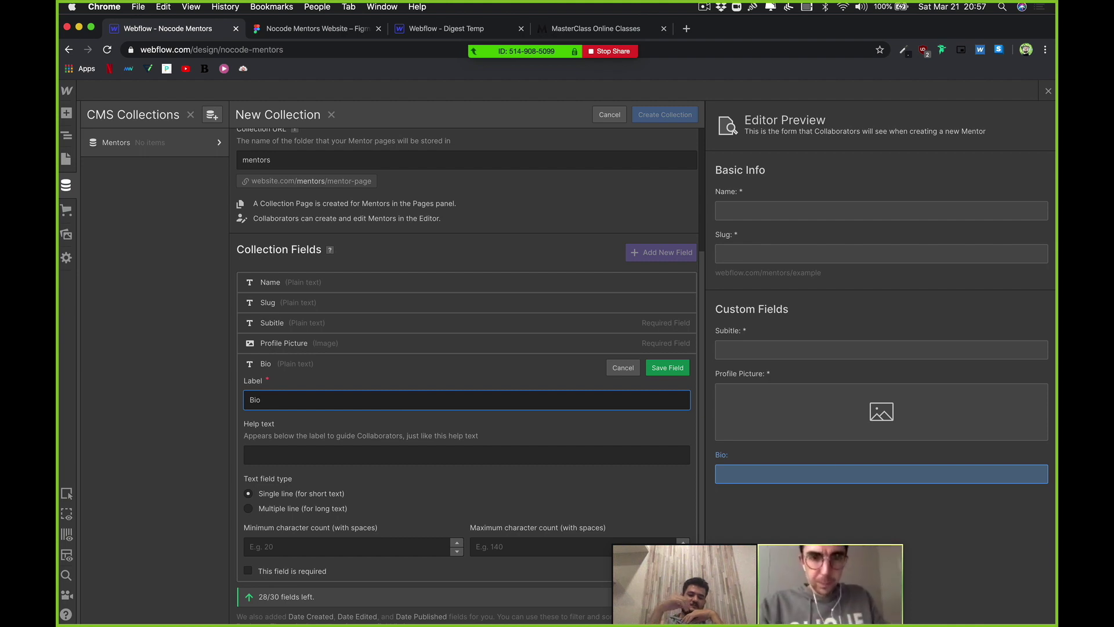
pyautogui.click(331, 453)
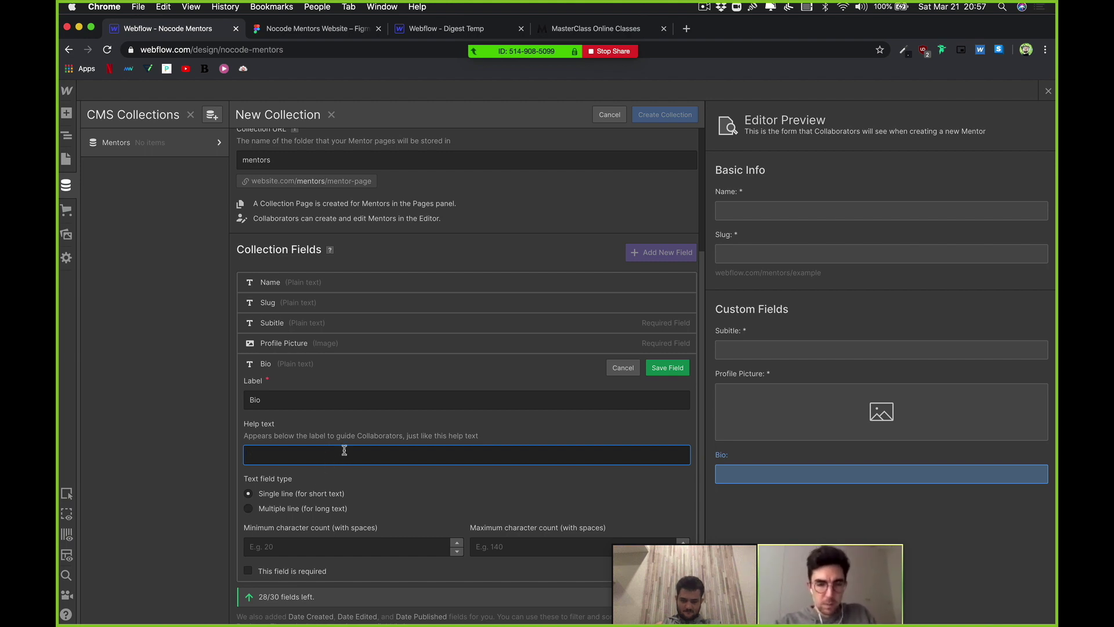
pyautogui.click(328, 509)
pyautogui.scroll(-1, 401, 485)
pyautogui.scroll(-1, 402, 485)
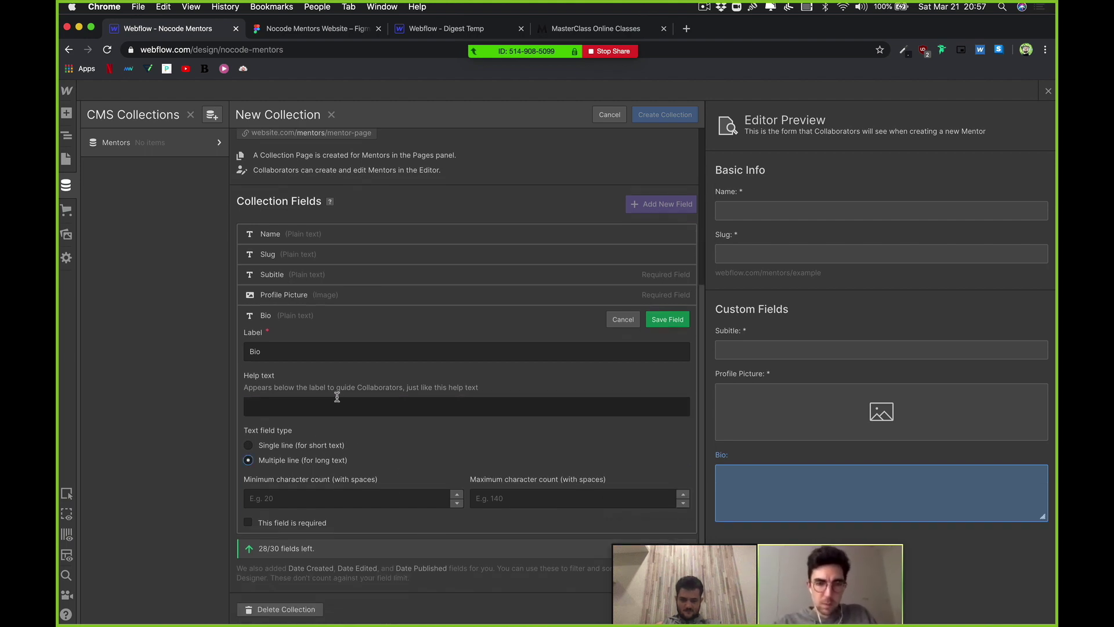
pyautogui.click(296, 405)
pyautogui.click(290, 524)
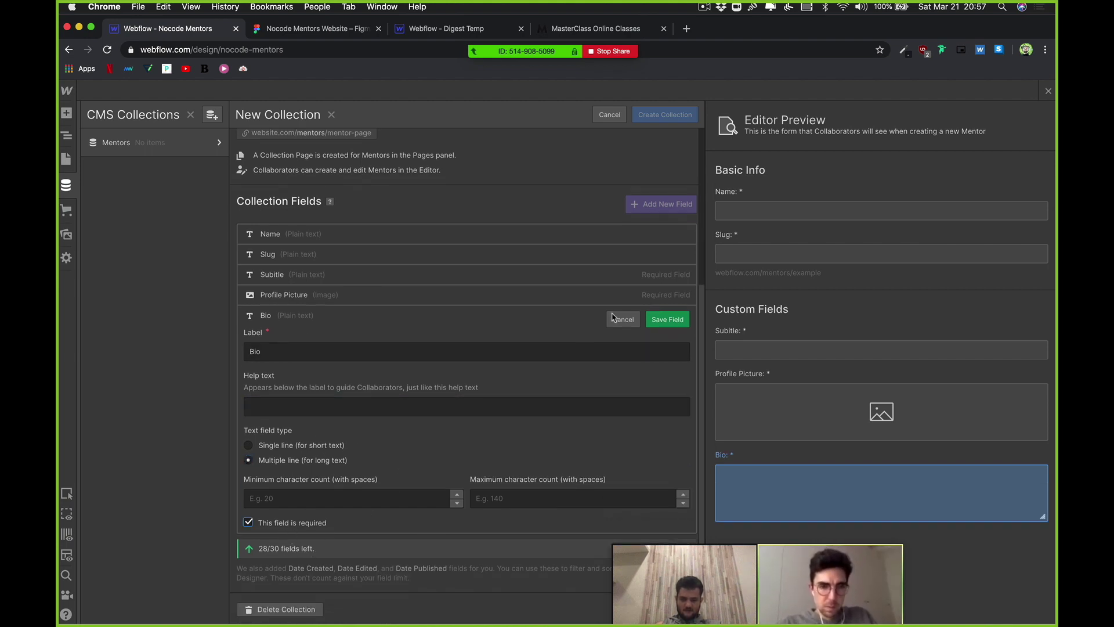
pyautogui.click(667, 319)
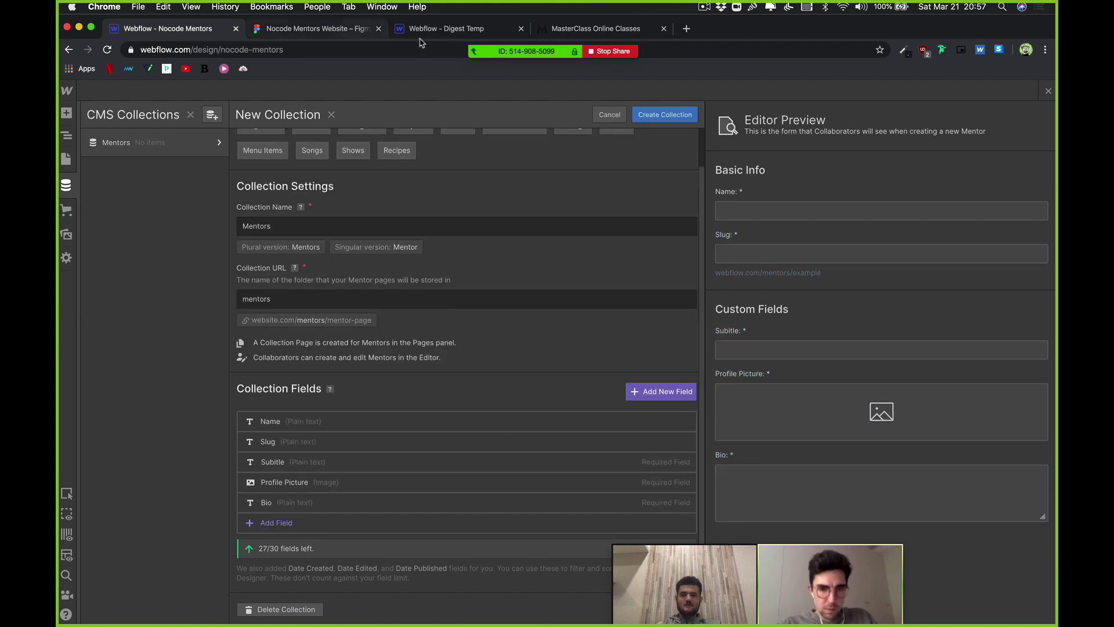
# Step: Switch to the Figma Nocode Mentors Website tab and zoom out over the mentor cards and pictures
pyautogui.click(338, 34)
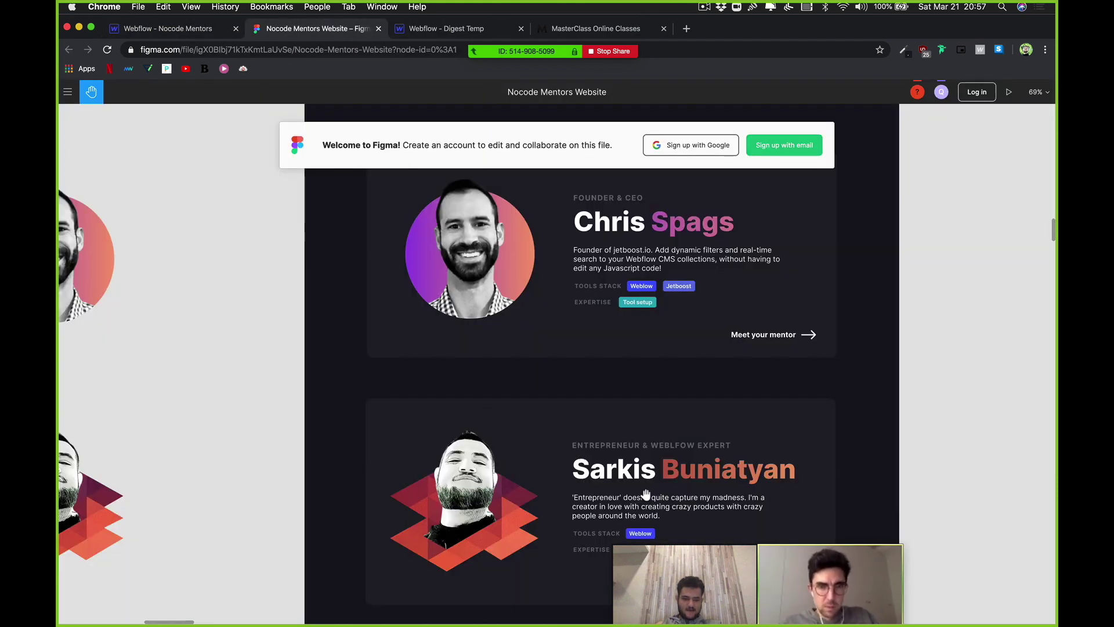
pyautogui.scroll(-5, 522, 487)
pyautogui.hscroll(4, 522, 488)
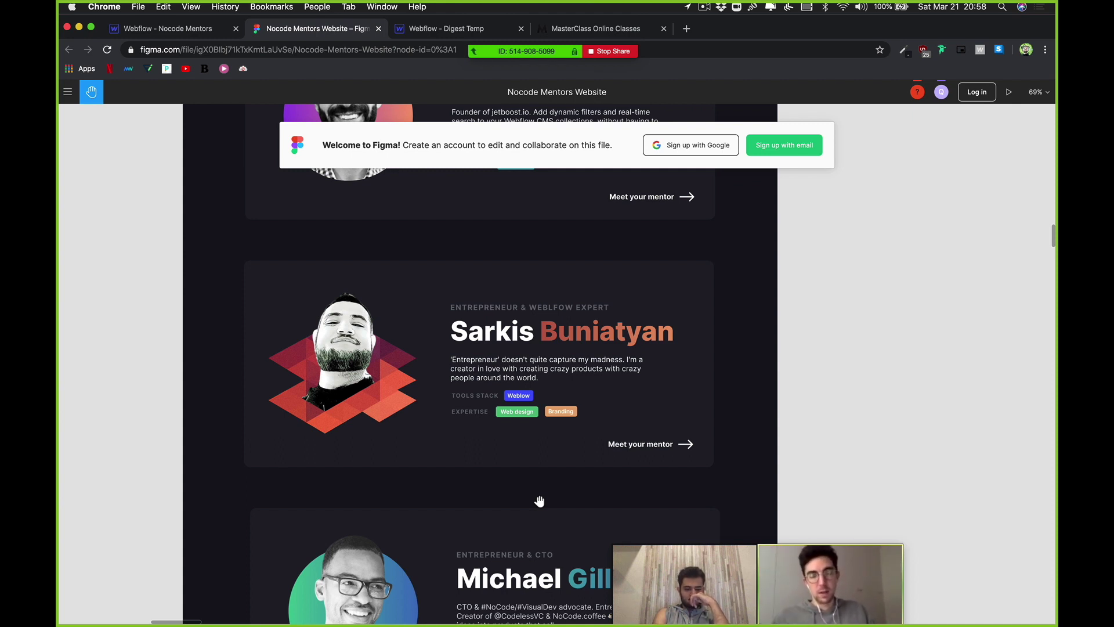
pyautogui.scroll(-5, 540, 500)
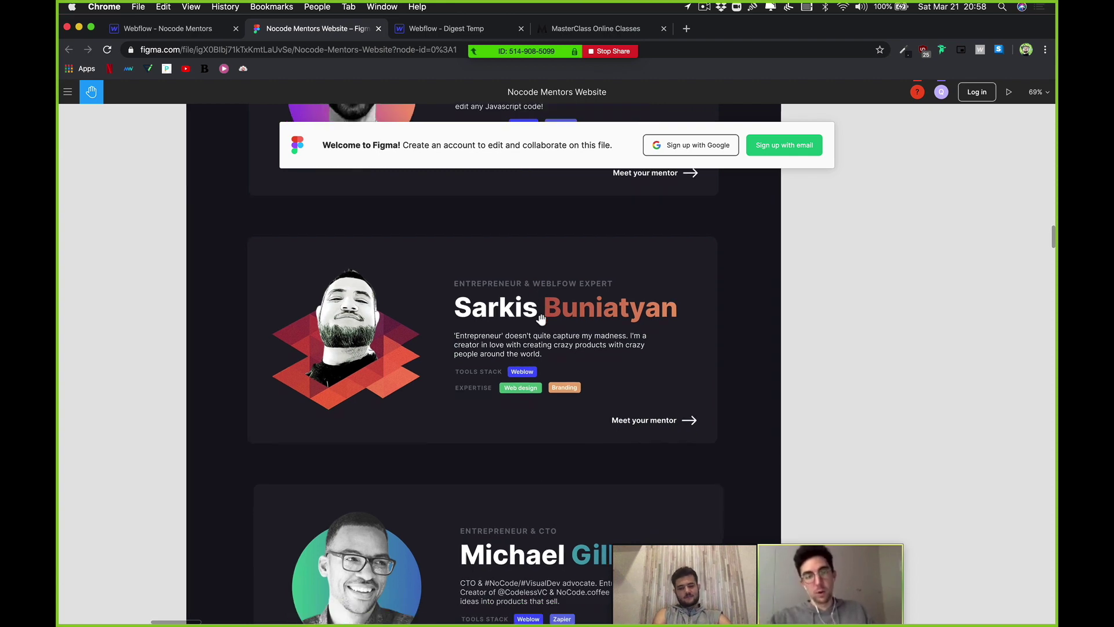
pyautogui.scroll(-5, 541, 319)
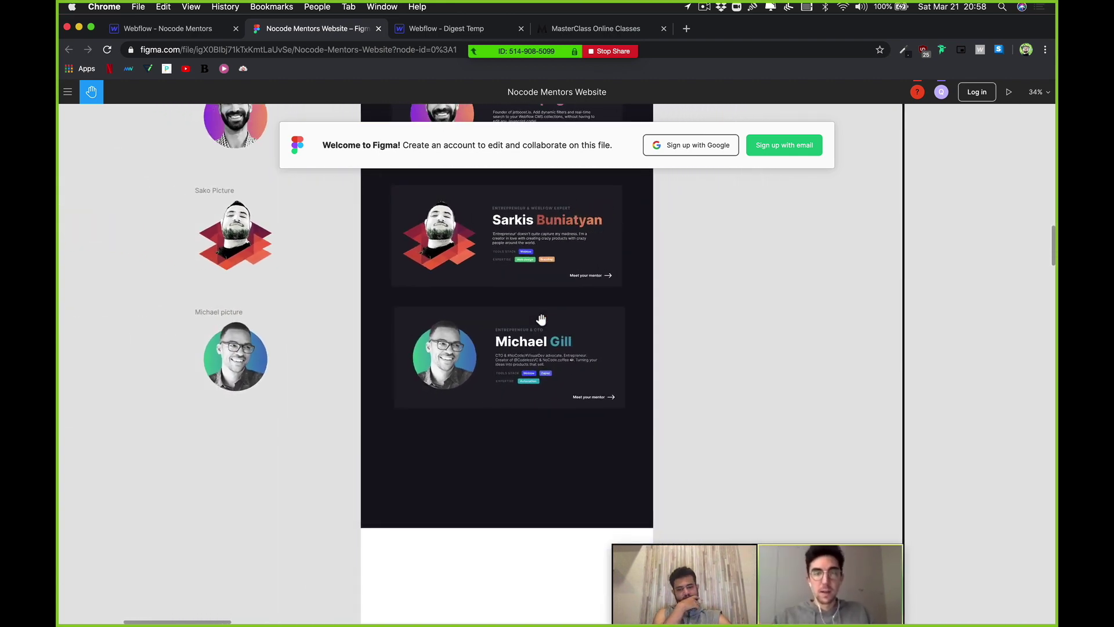
pyautogui.scroll(2, 541, 320)
pyautogui.scroll(3, 541, 320)
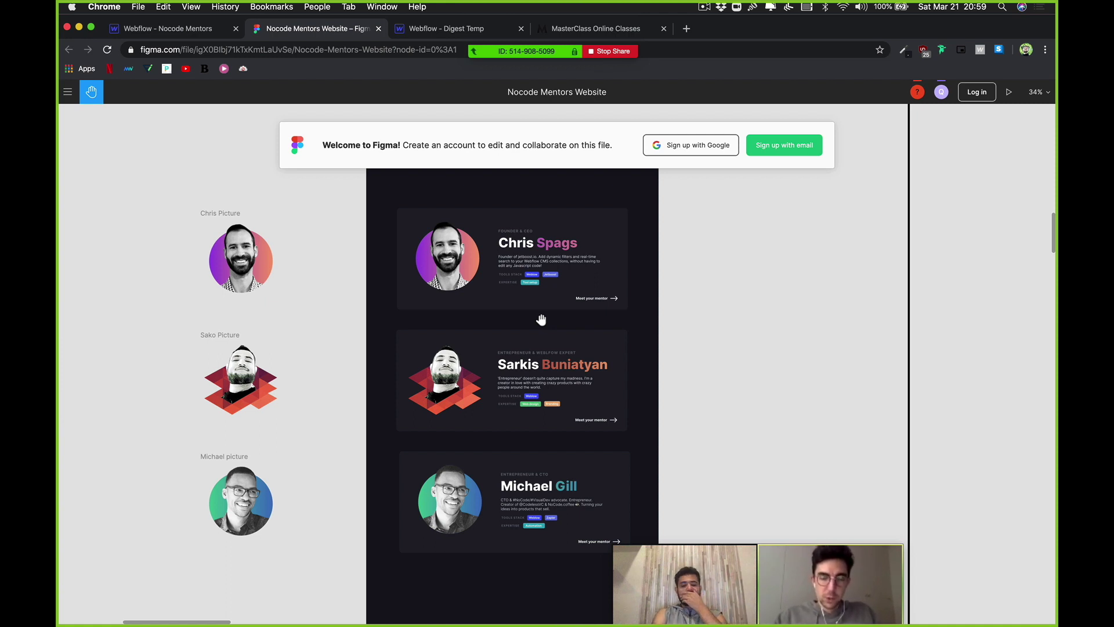
pyautogui.scroll(5, 500, 465)
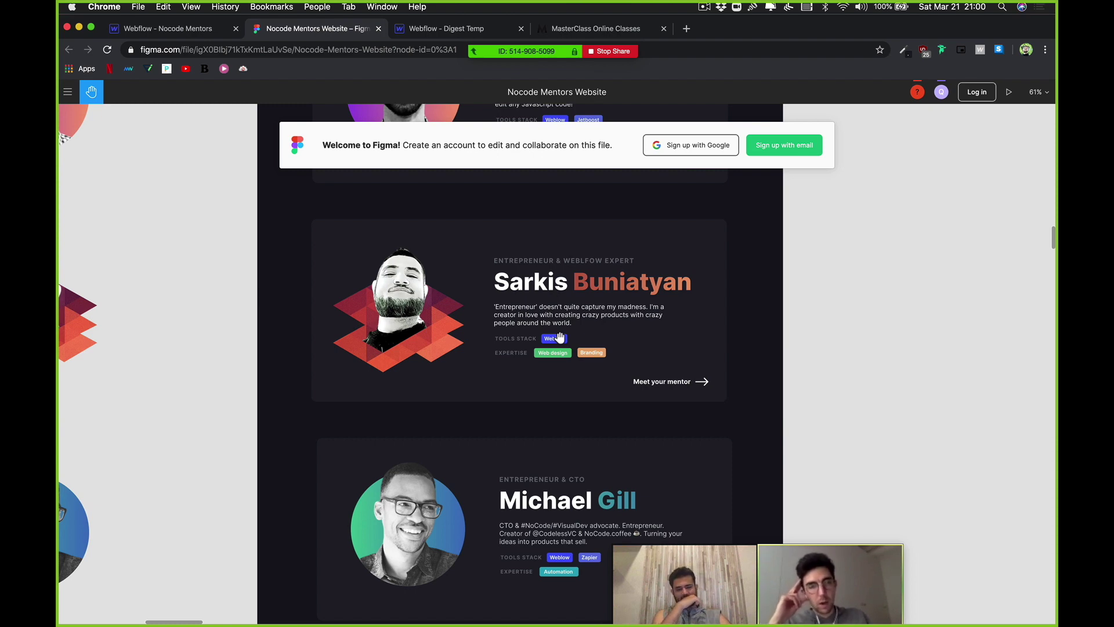
pyautogui.scroll(3, 596, 279)
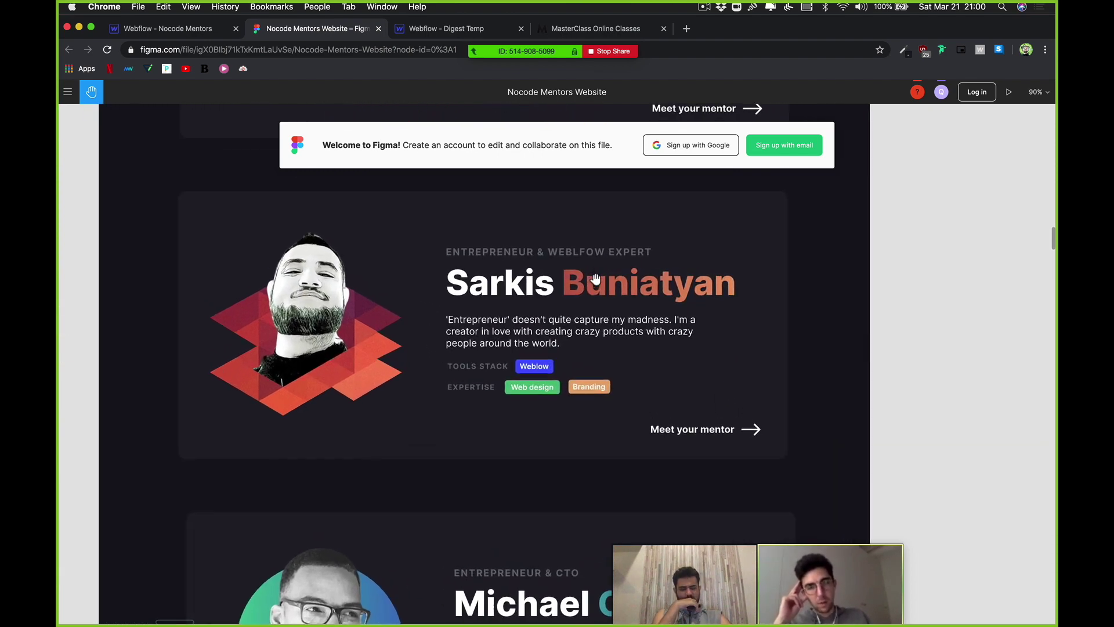
pyautogui.scroll(-5, 481, 293)
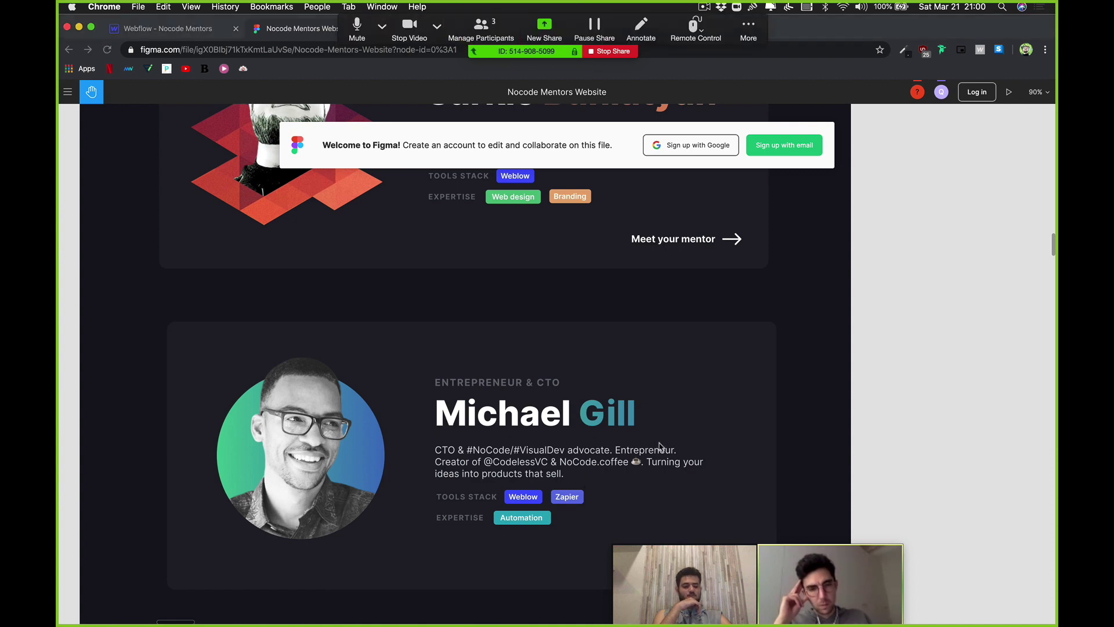
pyautogui.click(493, 36)
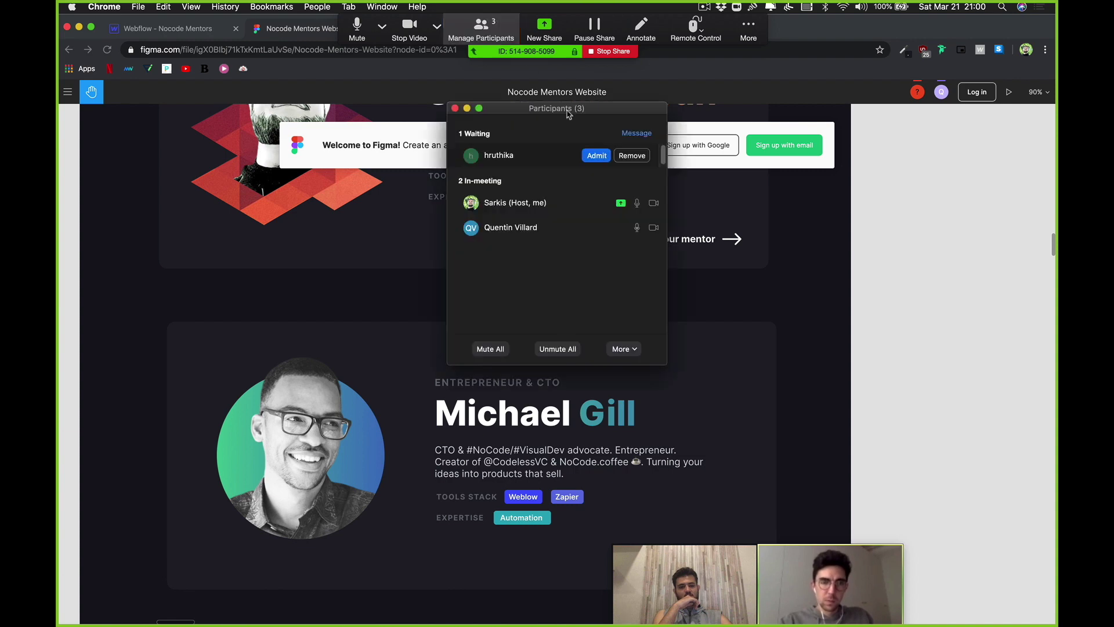
pyautogui.click(455, 108)
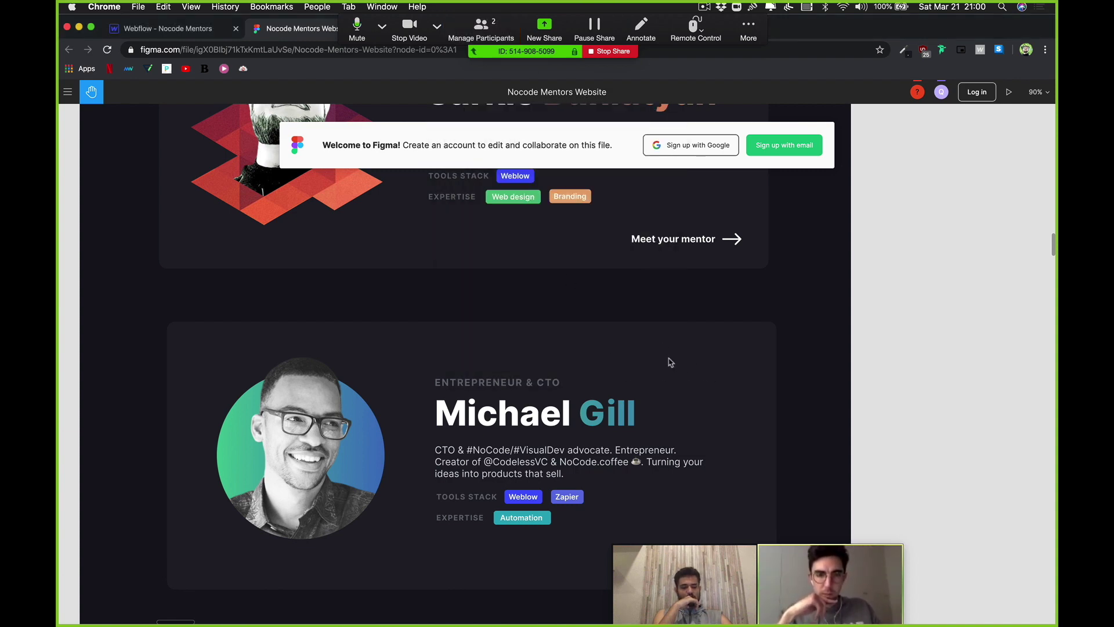
pyautogui.scroll(-3, 667, 364)
pyautogui.hscroll(-3, 714, 264)
pyautogui.scroll(2, 761, 281)
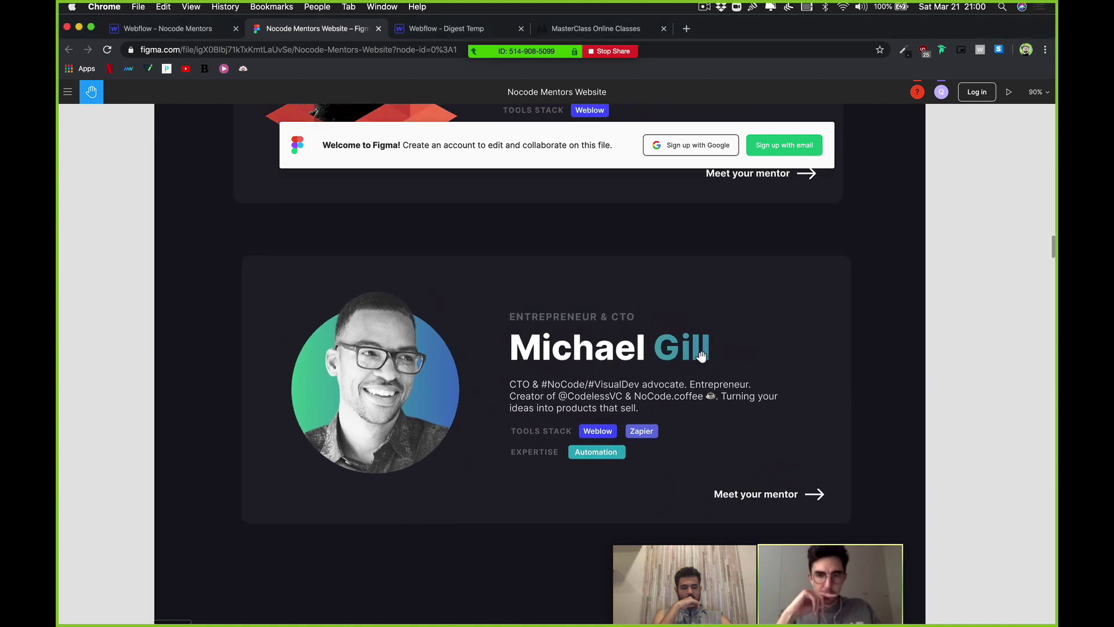
pyautogui.scroll(-2, 708, 337)
pyautogui.hscroll(2, 708, 337)
pyautogui.moveTo(717, 298); pyautogui.dragTo(683, 351)
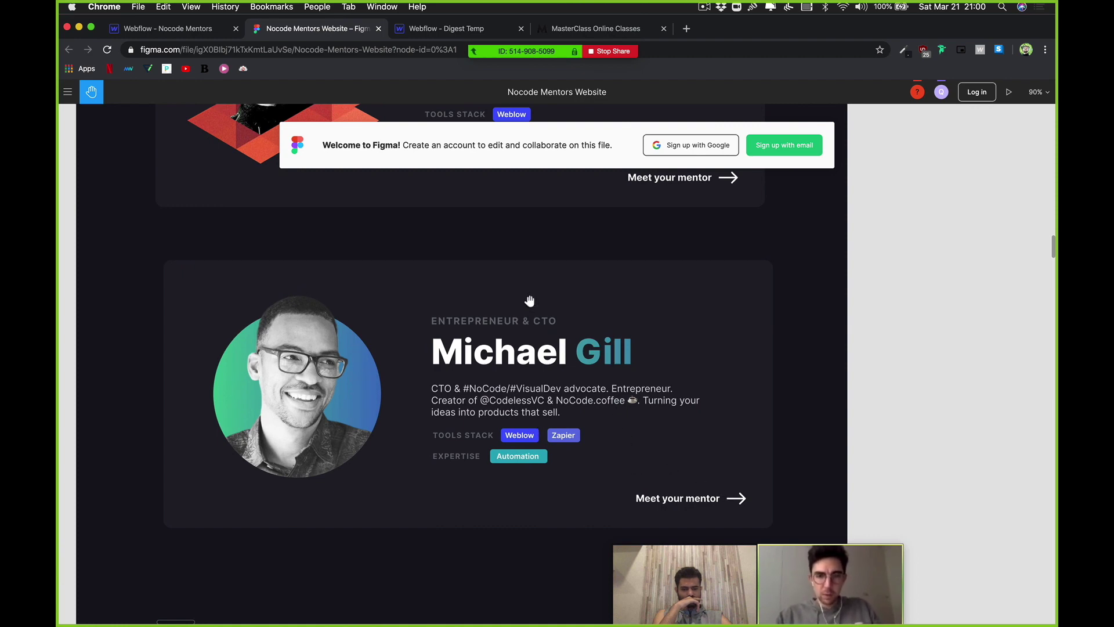
pyautogui.moveTo(528, 330); pyautogui.dragTo(524, 391)
pyautogui.scroll(2, 524, 390)
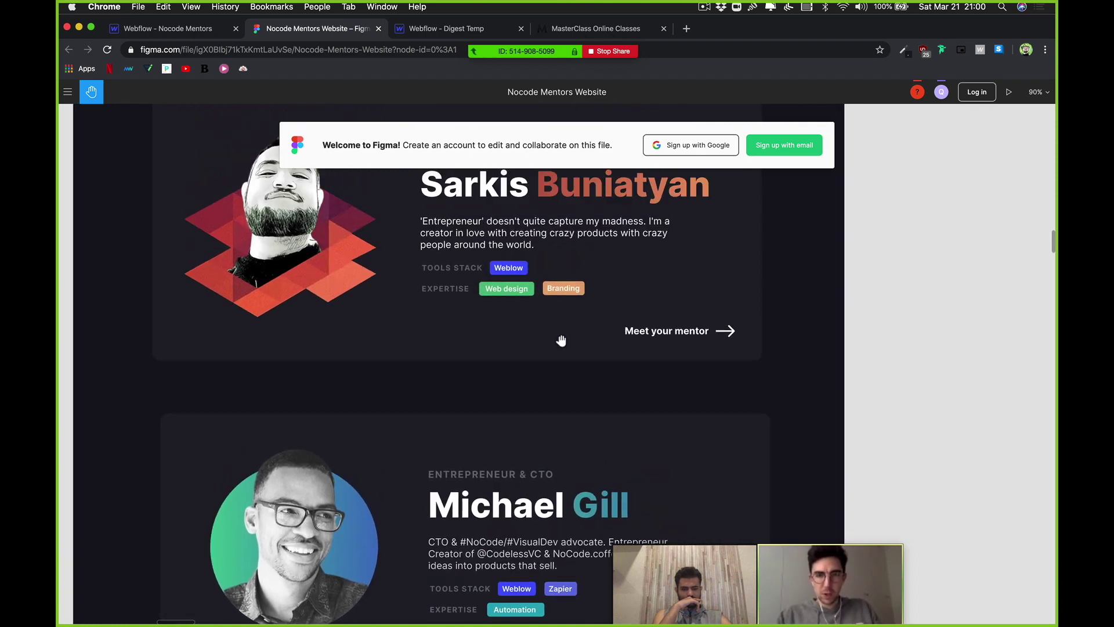
pyautogui.scroll(4, 552, 392)
pyautogui.scroll(4, 597, 365)
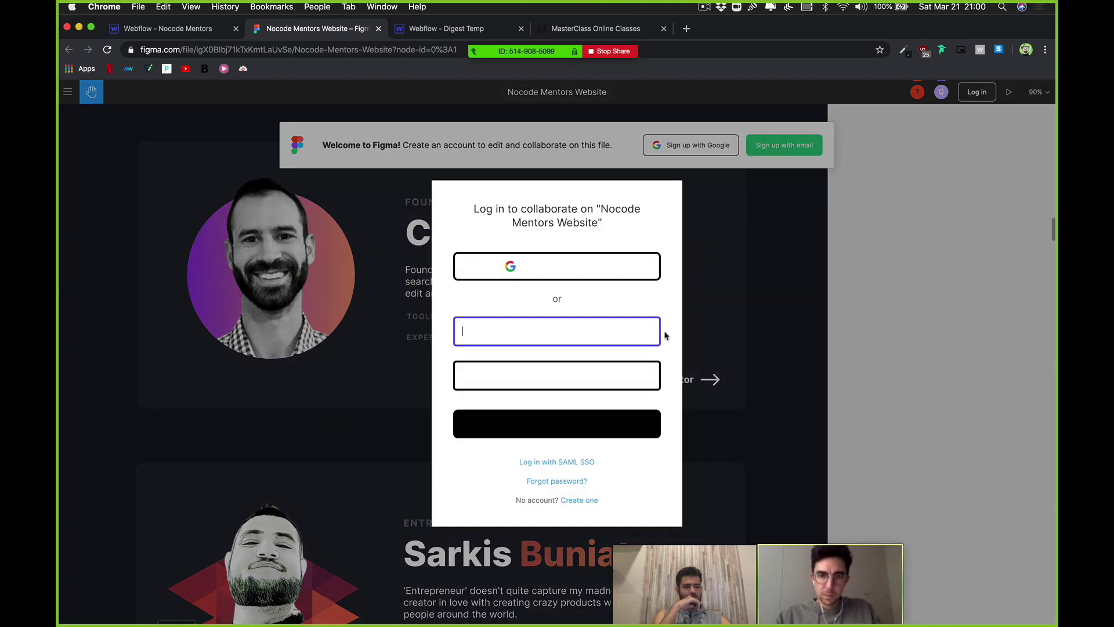
# Step: Log in to Figma with the saved account e-mail and password, declining Chrome's save-password offer
pyautogui.click(536, 332)
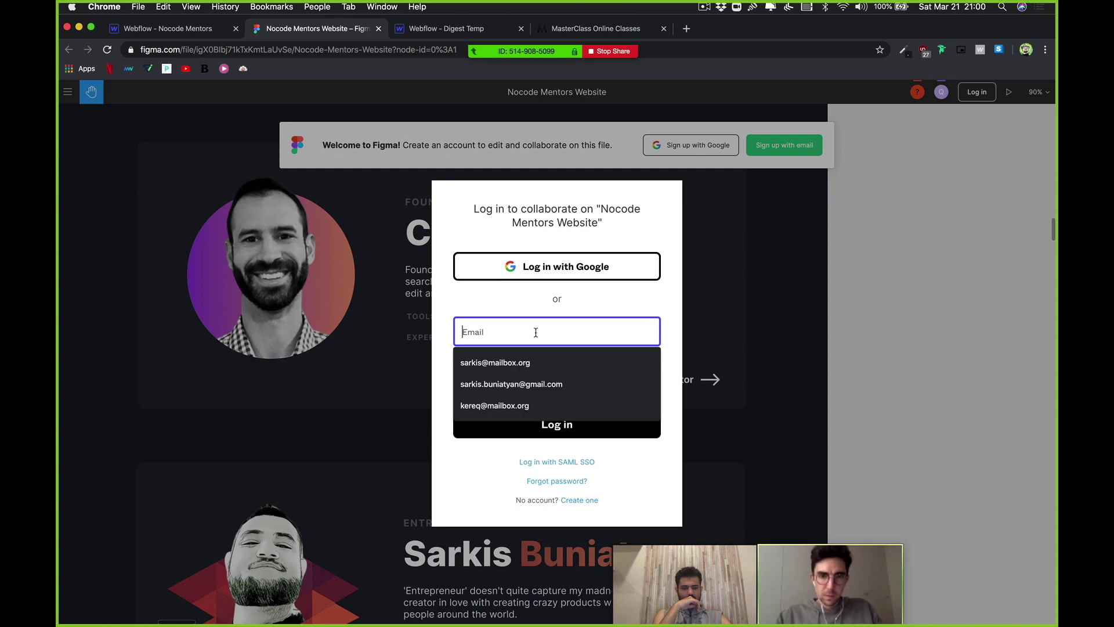
pyautogui.click(516, 363)
pyautogui.click(517, 382)
pyautogui.write('••••••••')
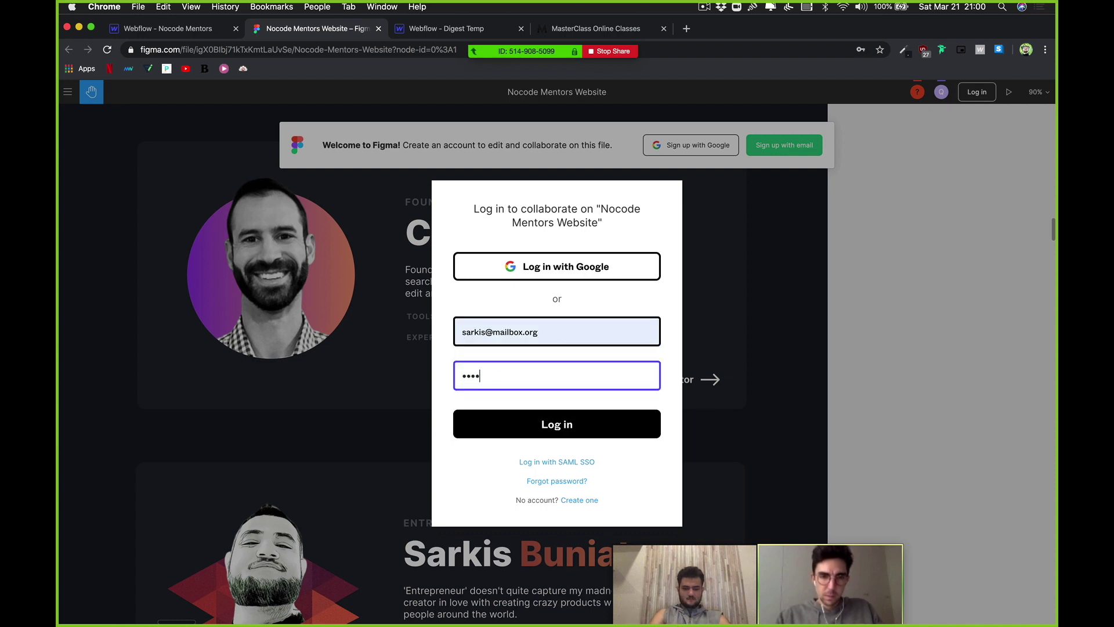
pyautogui.press('Return')
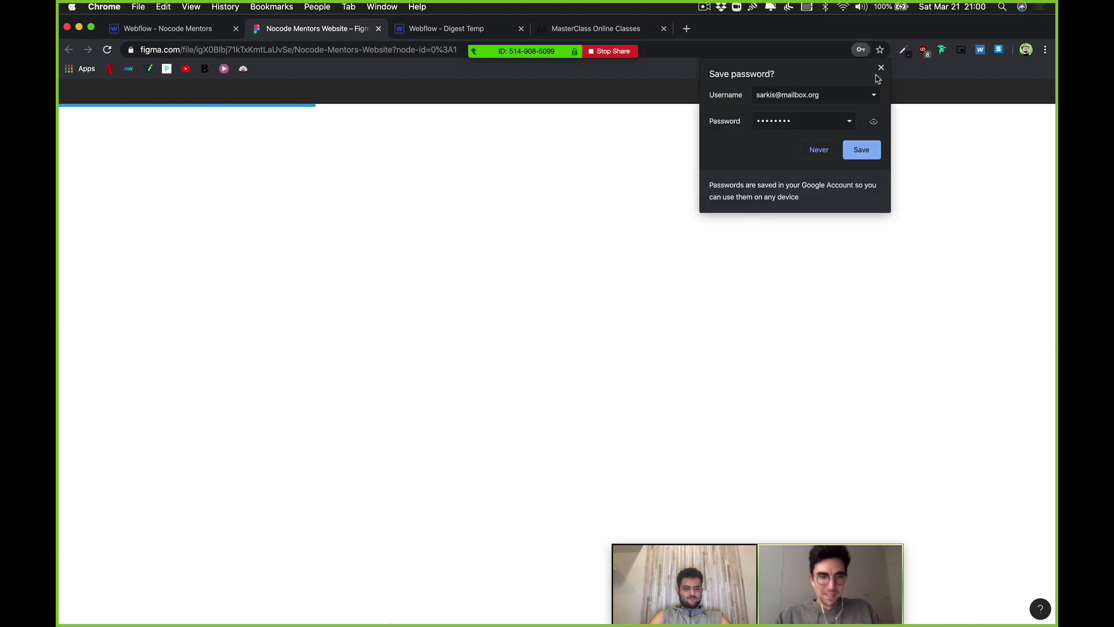
pyautogui.click(881, 67)
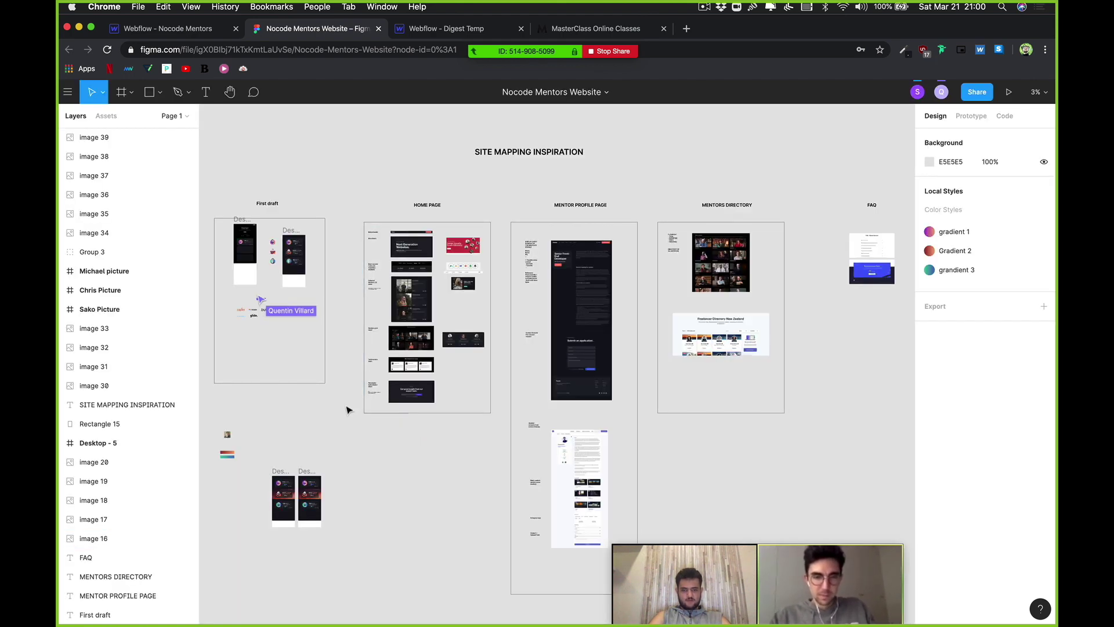
pyautogui.scroll(5, 326, 331)
pyautogui.hscroll(-10, 326, 331)
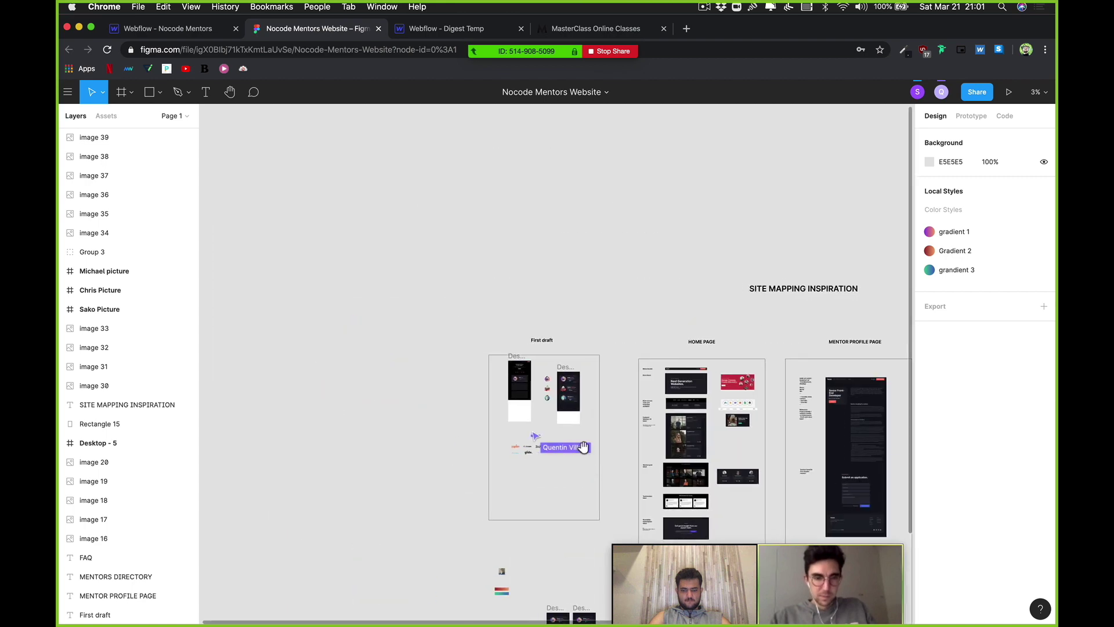
pyautogui.scroll(10, 593, 431)
# Step: Zoom into Card 4 and delete its TOOLS STACK label
pyautogui.scroll(3, 470, 256)
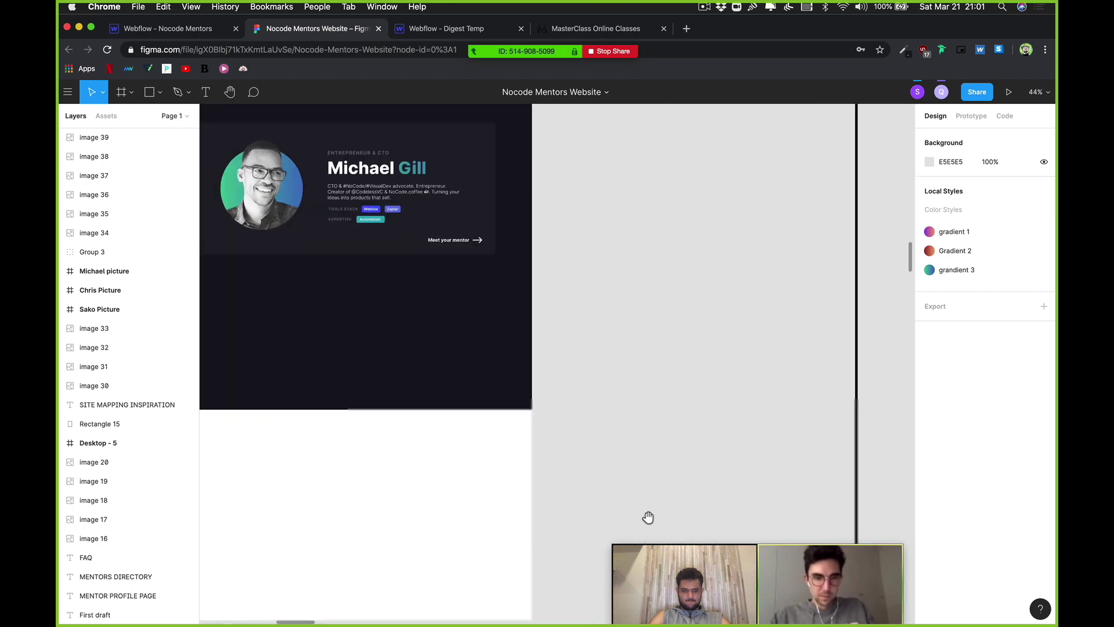
pyautogui.scroll(5, 504, 235)
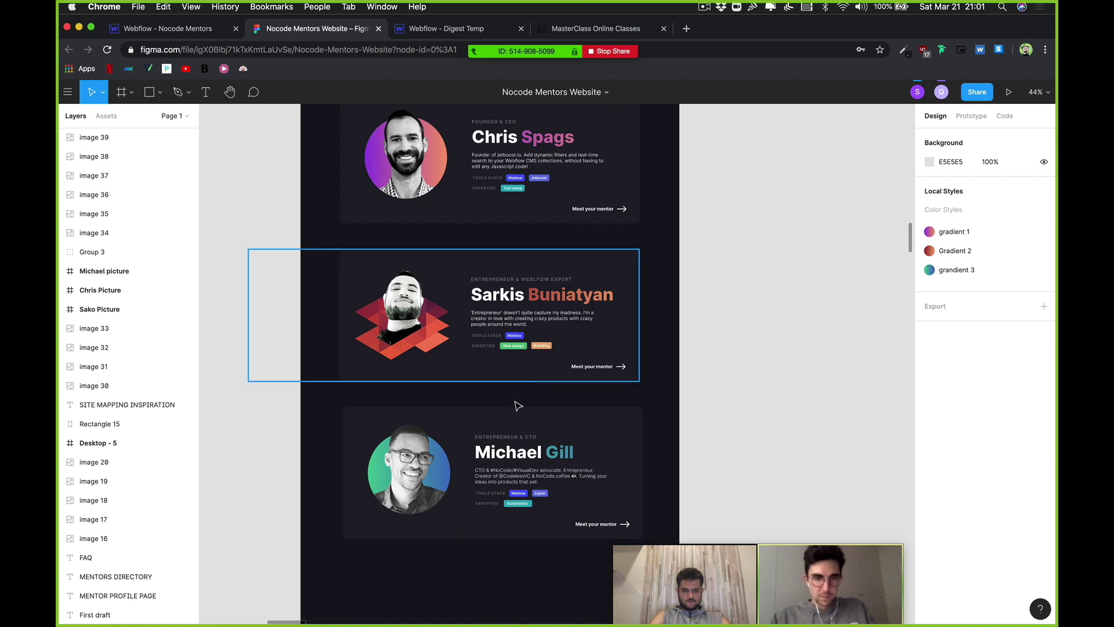
pyautogui.scroll(2, 518, 415)
pyautogui.scroll(-3, 522, 348)
pyautogui.scroll(10, 522, 267)
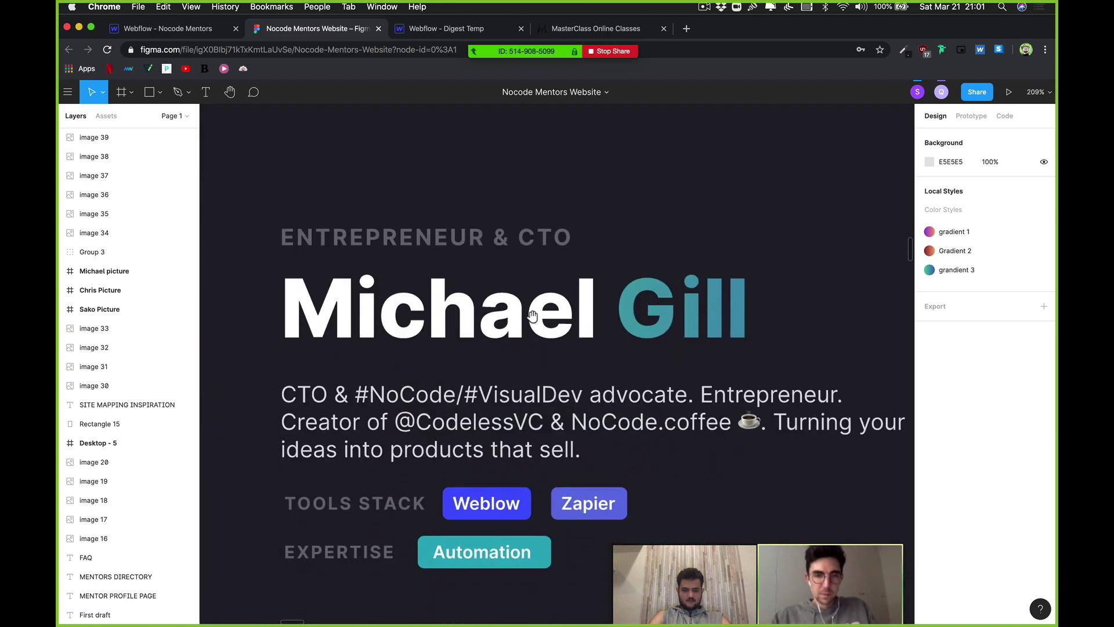
pyautogui.scroll(-6, 572, 215)
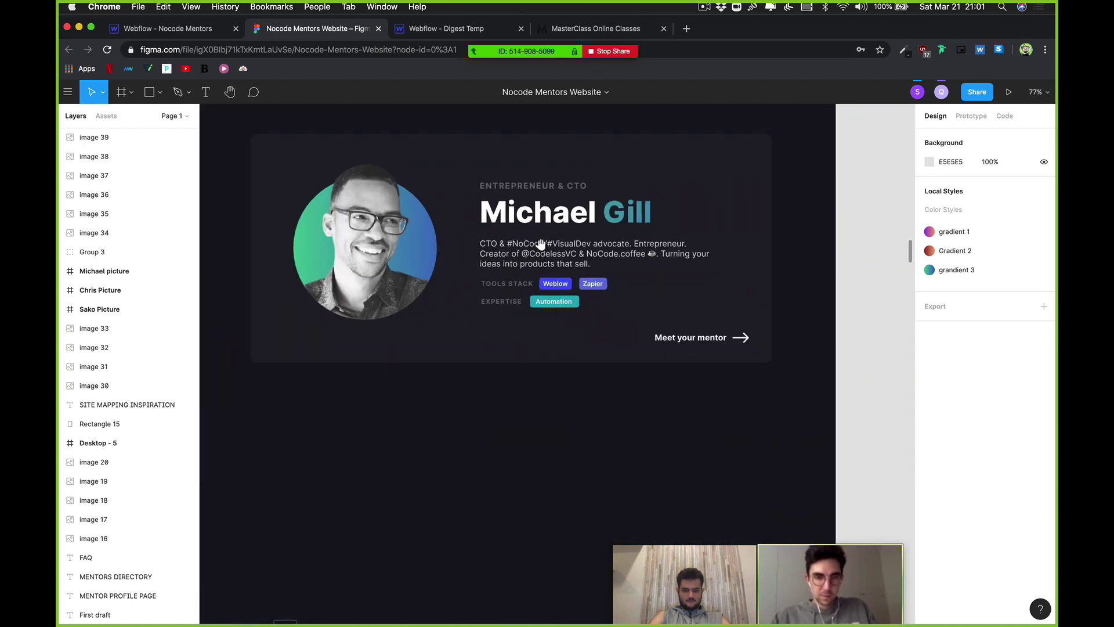
pyautogui.scroll(2, 537, 314)
pyautogui.scroll(4, 535, 311)
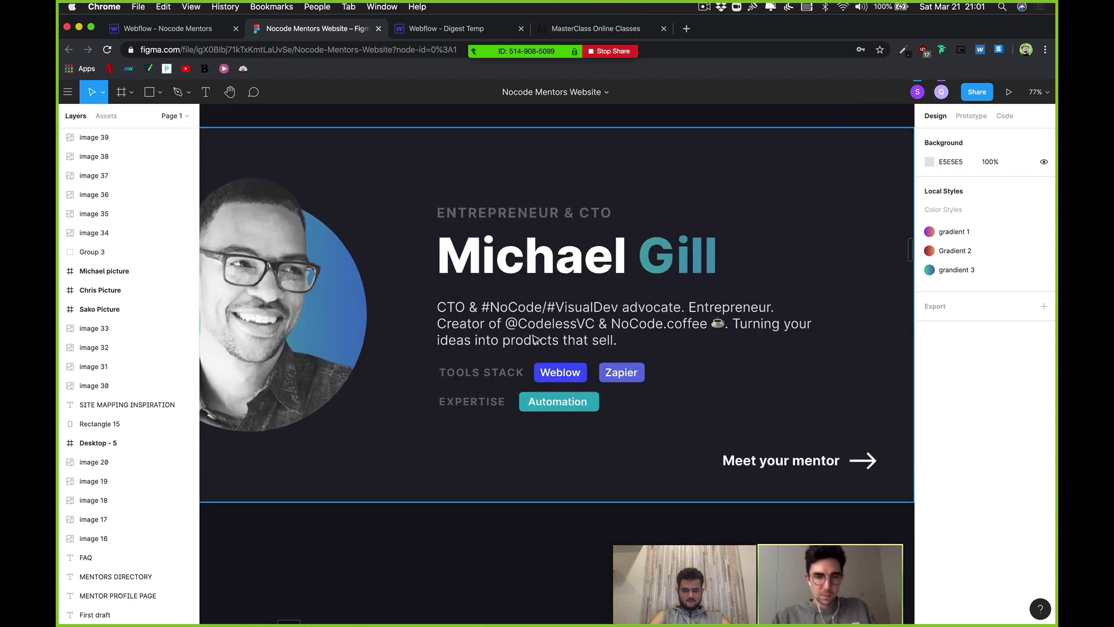
pyautogui.click(503, 376)
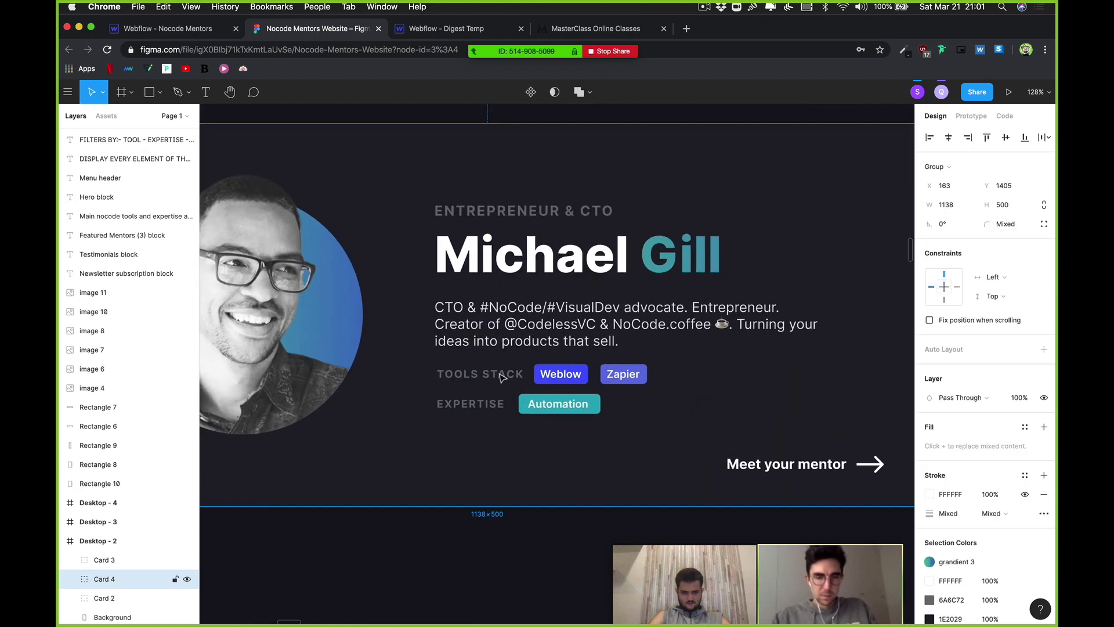
pyautogui.doubleClick(503, 376)
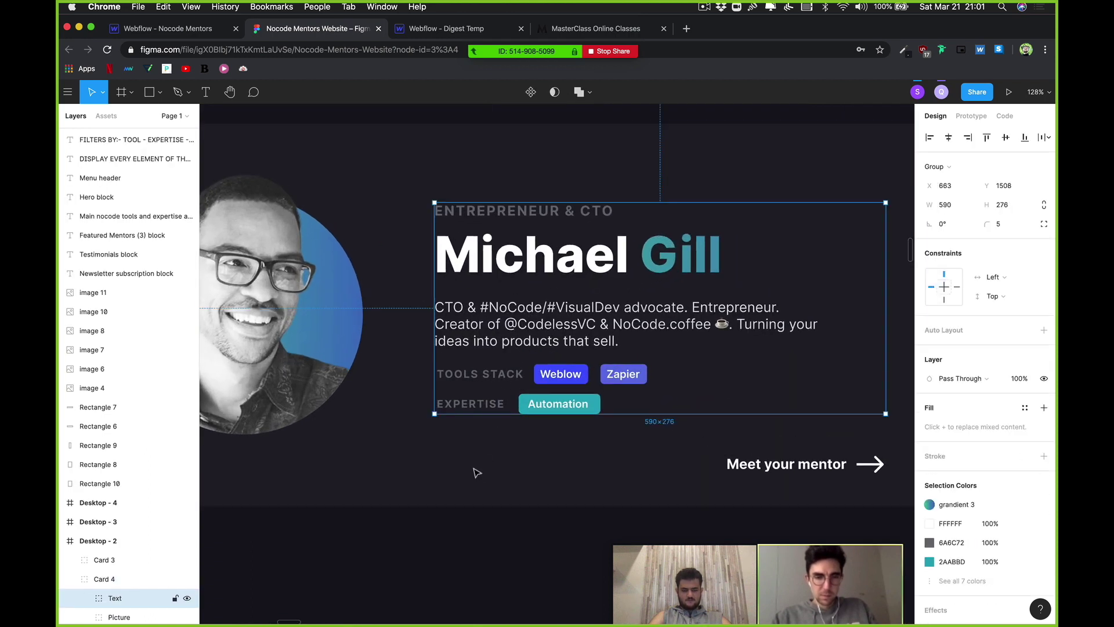
pyautogui.doubleClick(515, 380)
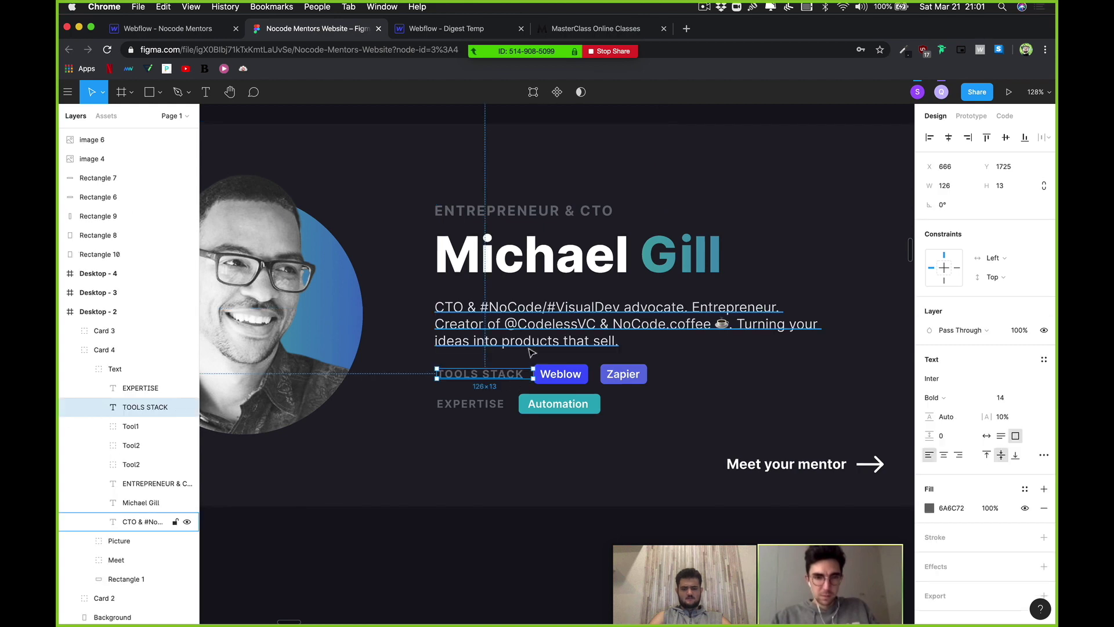
pyautogui.press('Delete')
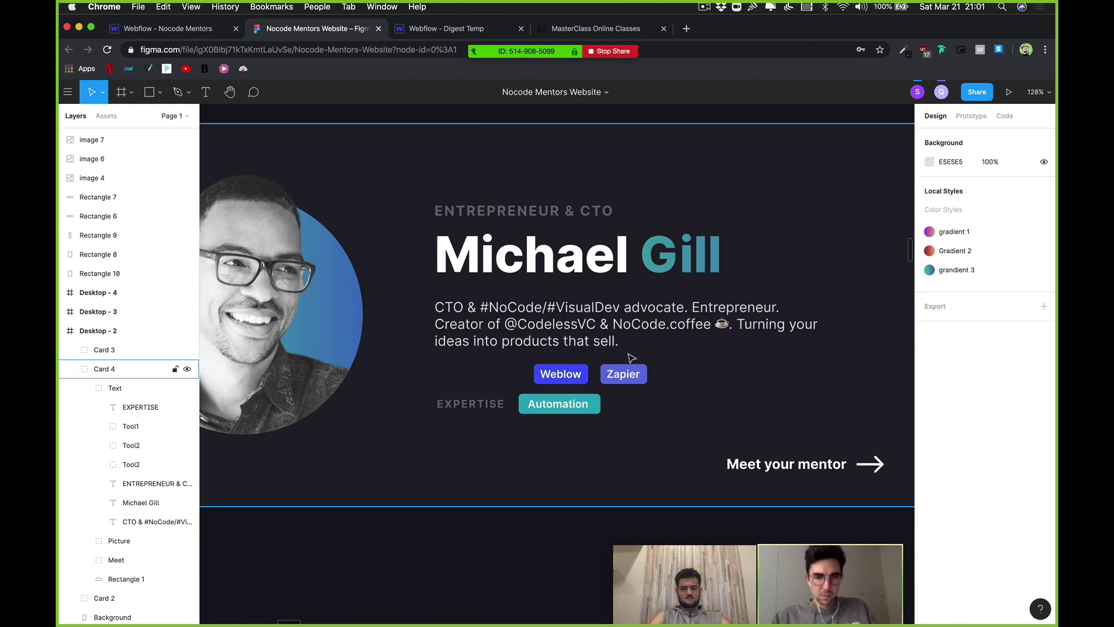
# Step: Reselect the card's Text group and pick the Weblow tag
pyautogui.click(603, 387)
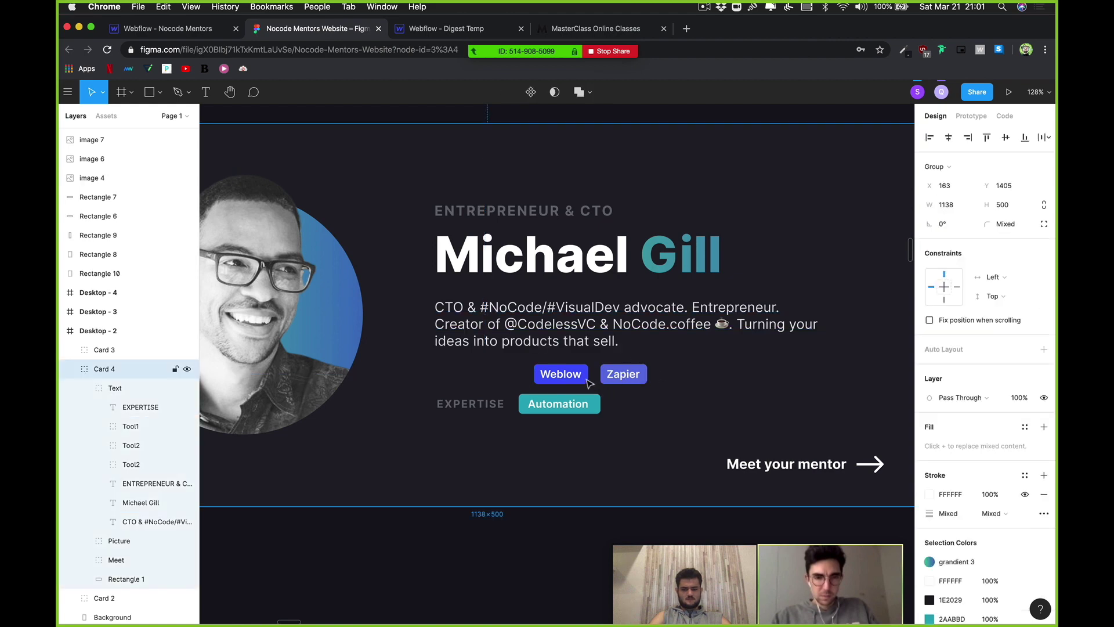
pyautogui.doubleClick(591, 386)
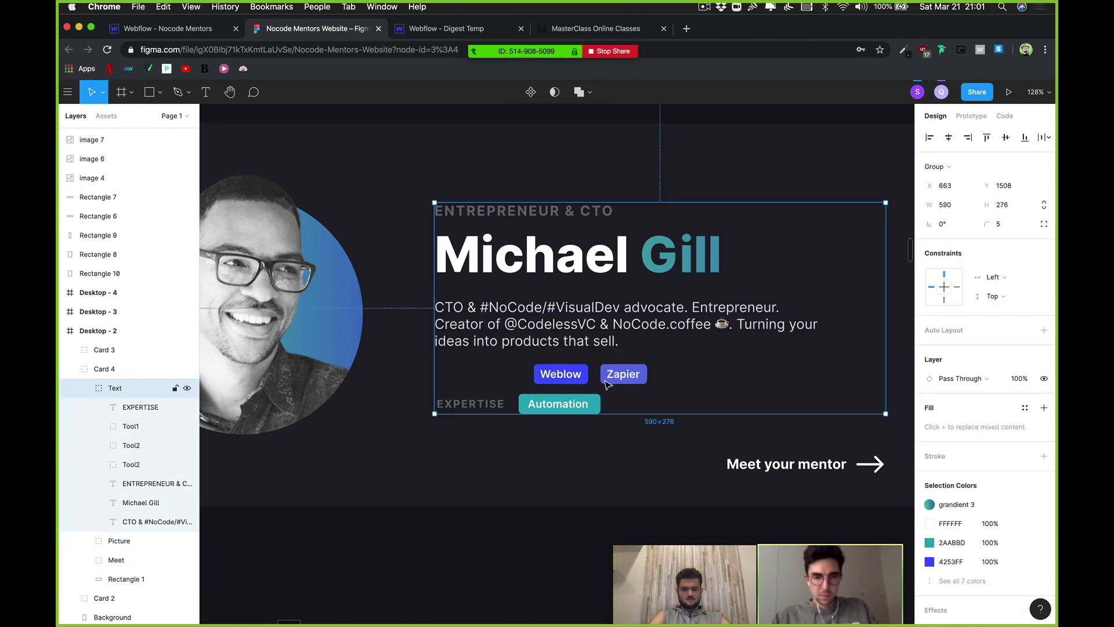
pyautogui.press('Escape')
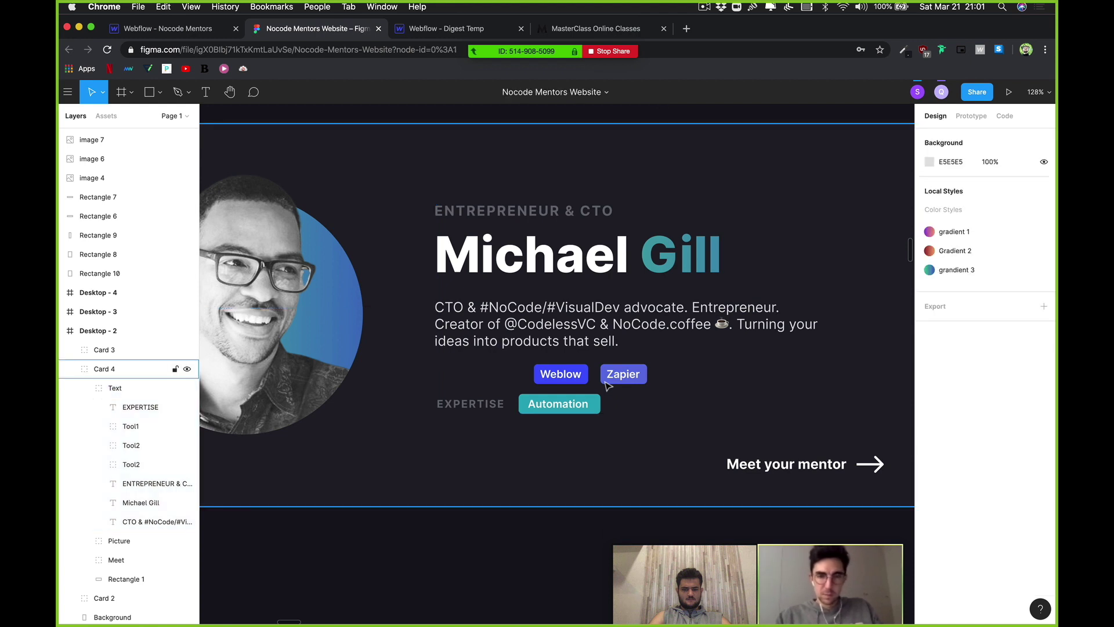
pyautogui.doubleClick(577, 387)
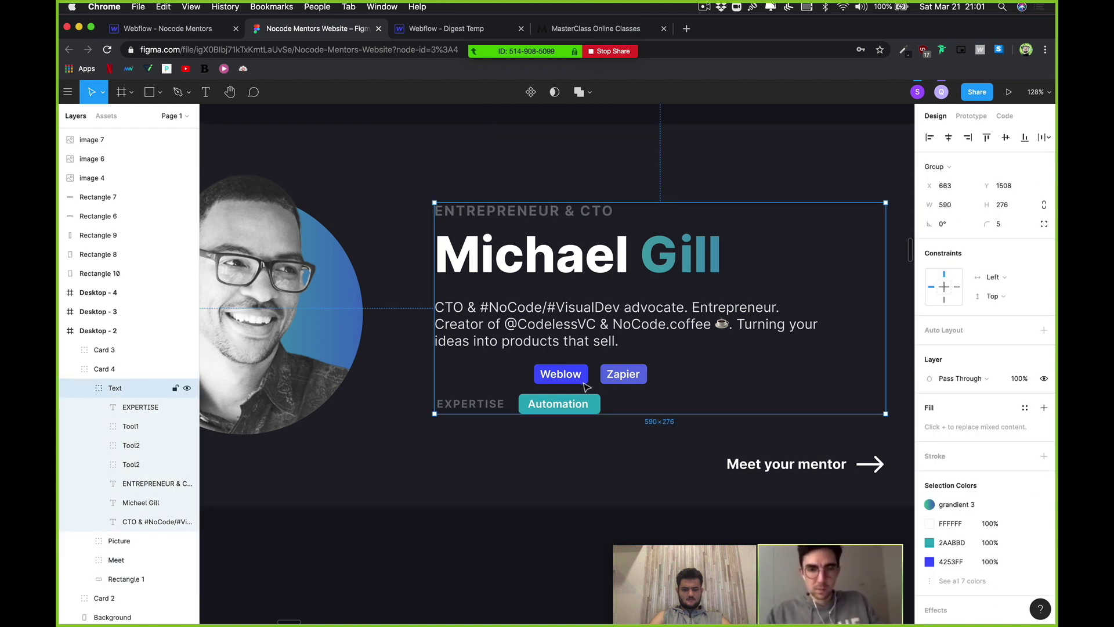
pyautogui.click(583, 380)
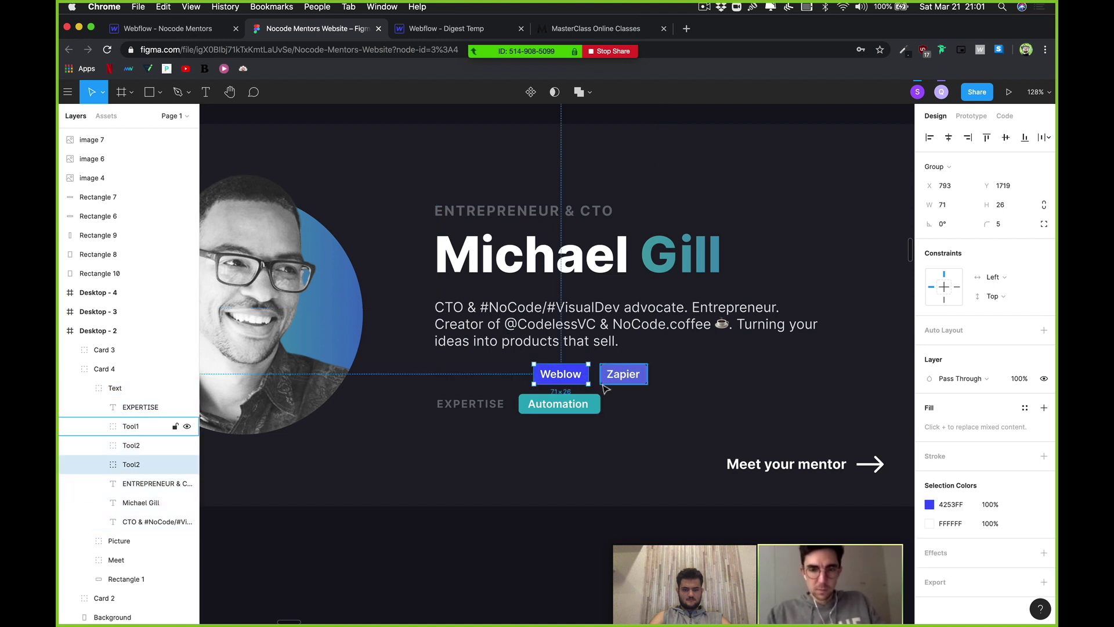
# Step: Move the Weblow and Zapier tags up directly under the mentor's name
pyautogui.keyDown('shift'); pyautogui.click(601, 380); pyautogui.keyUp('shift')
pyautogui.press('alt')
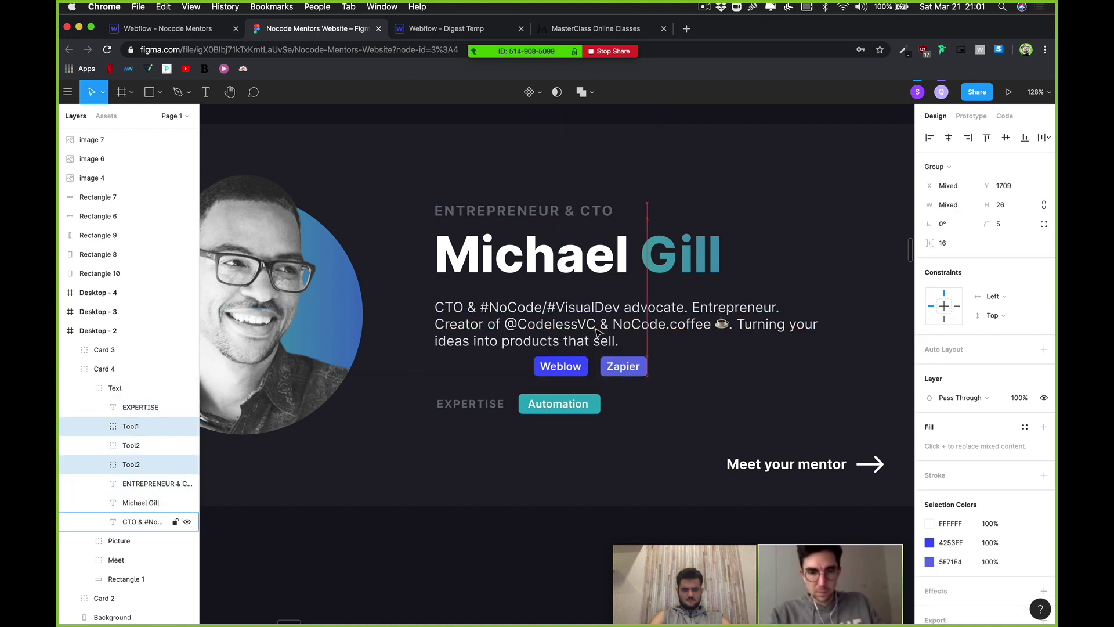
pyautogui.hotkey('shift', 'Up')
pyautogui.hotkey('shift', 'Up')
pyautogui.hotkey('shift', 'Up')
pyautogui.hotkey('shift', 'Up')
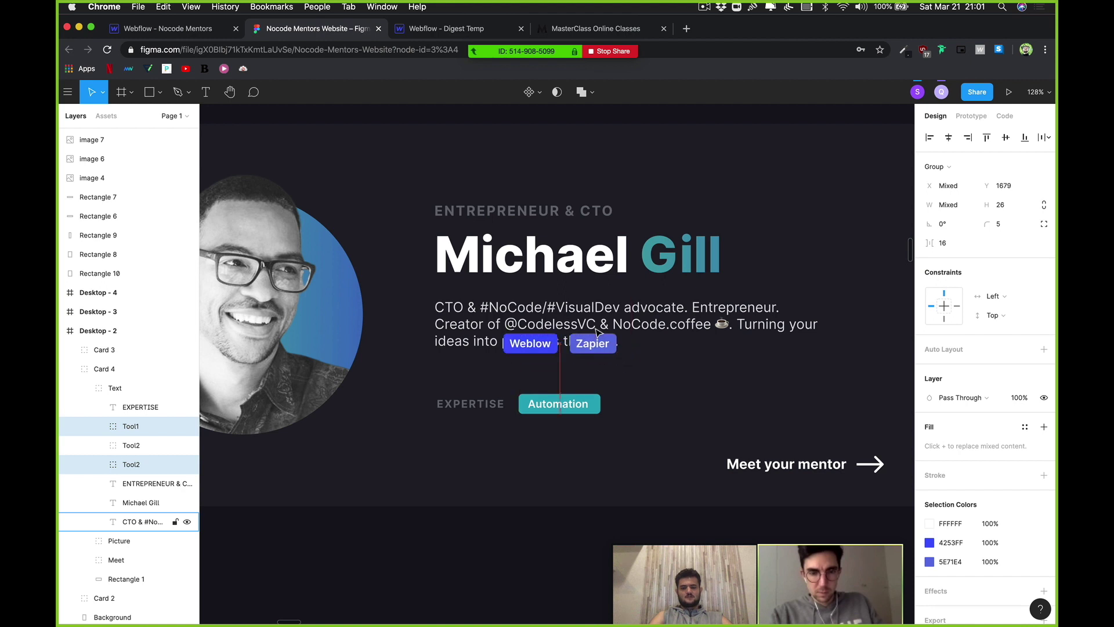
pyautogui.hotkey('shift', 'Up')
pyautogui.hotkey('shift', 'Up')
pyautogui.hotkey('shift', 'Up')
pyautogui.hotkey('shift', 'Up')
pyautogui.hotkey('shift', 'Up')
pyautogui.hotkey('shift', 'Left')
pyautogui.hotkey('shift', 'Left')
pyautogui.hotkey('shift', 'Left')
pyautogui.hotkey('shift', 'Left')
pyautogui.hotkey('shift', 'Left')
pyautogui.hotkey('shift', 'Left')
pyautogui.hotkey('shift', 'Left')
pyautogui.hotkey('shift', 'Left')
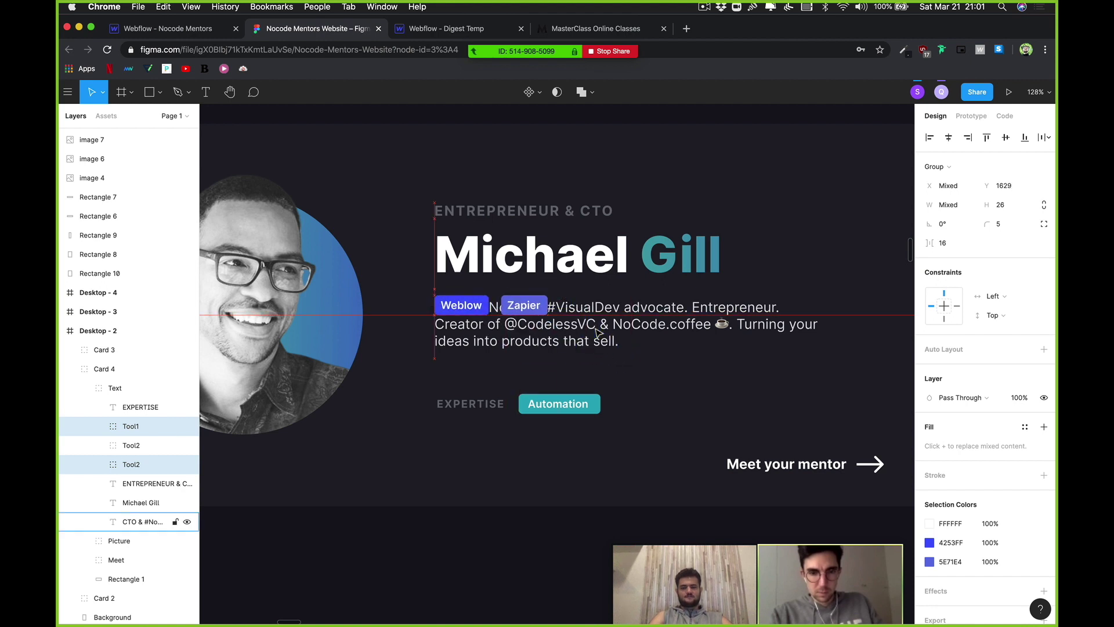
# Step: Nudge the description paragraph into place below the tags
pyautogui.click(669, 310)
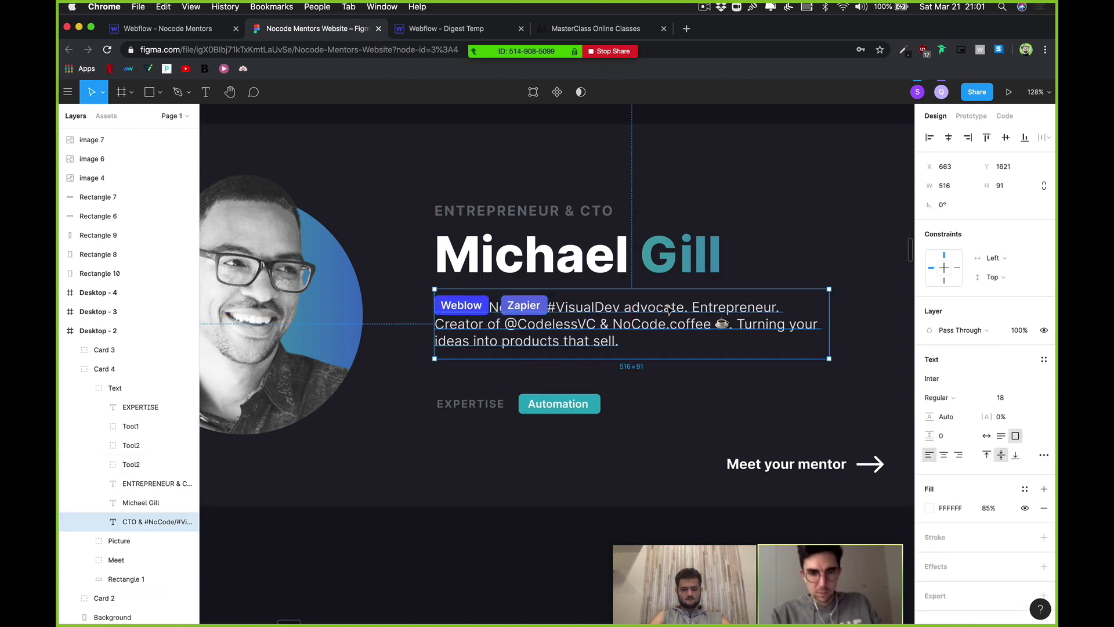
pyautogui.hotkey('shift', 'Down')
pyautogui.hotkey('shift', 'Down')
pyautogui.hotkey('shift', 'Down')
pyautogui.hotkey('shift', 'Down')
pyautogui.hotkey('shift', 'Down')
pyautogui.hotkey('shift', 'Down')
pyautogui.hotkey('shift', 'Down')
pyautogui.hotkey('shift', 'Down')
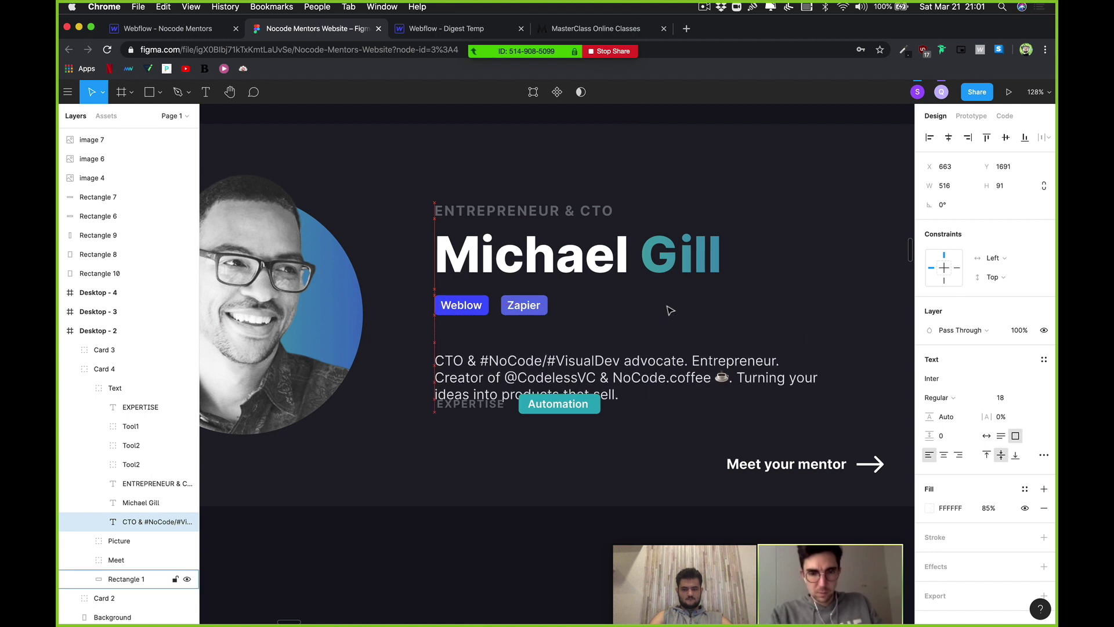
pyautogui.hotkey('shift', 'Up')
pyautogui.hotkey('shift', 'Up')
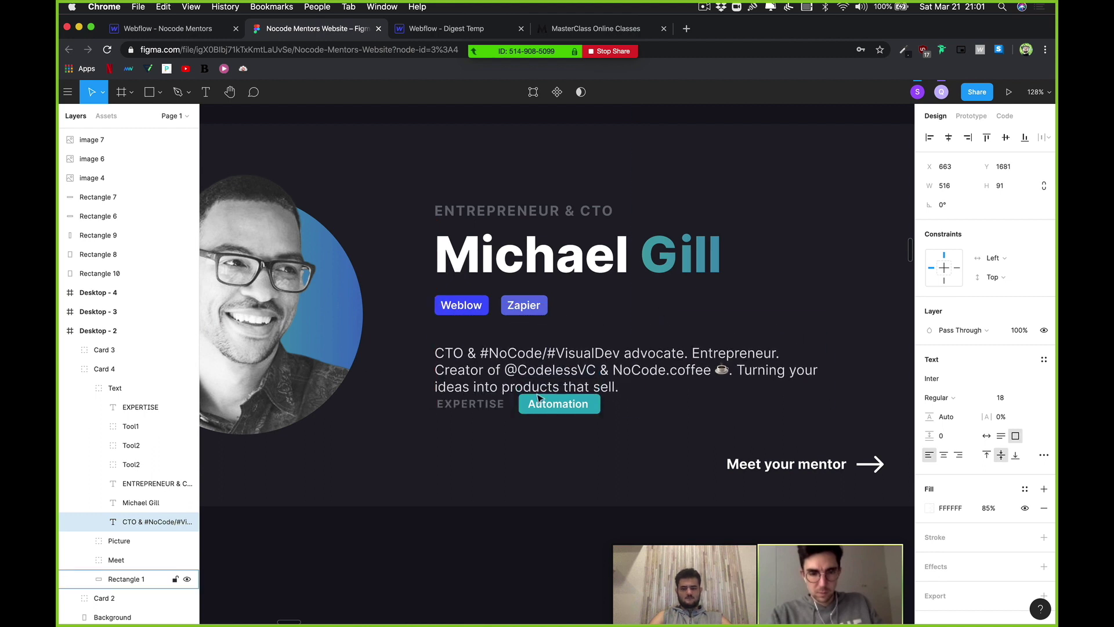
# Step: Place the Automation tag in line beside Zapier with an even gap
pyautogui.click(569, 414)
pyautogui.hotkey('shift', 'Up')
pyautogui.hotkey('shift', 'Up')
pyautogui.hotkey('shift', 'Up')
pyautogui.hotkey('shift', 'Up')
pyautogui.hotkey('shift', 'Up')
pyautogui.hotkey('shift', 'Up')
pyautogui.hotkey('shift', 'Up')
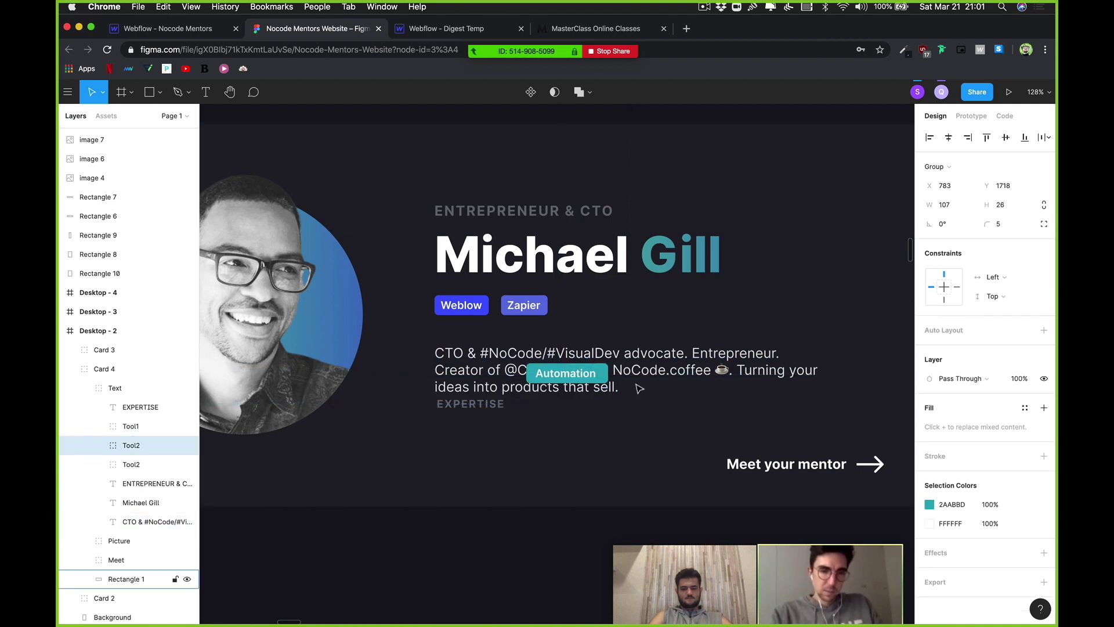
pyautogui.hotkey('shift', 'Right')
pyautogui.hotkey('shift', 'Right')
pyautogui.hotkey('shift', 'Right')
pyautogui.hotkey('shift', 'Right')
pyautogui.hotkey('shift', 'Right')
pyautogui.hotkey('shift', 'Up')
pyautogui.hotkey('shift', 'Up')
pyautogui.hotkey('shift', 'Up')
pyautogui.hotkey('shift', 'Up')
pyautogui.hotkey('shift', 'Up')
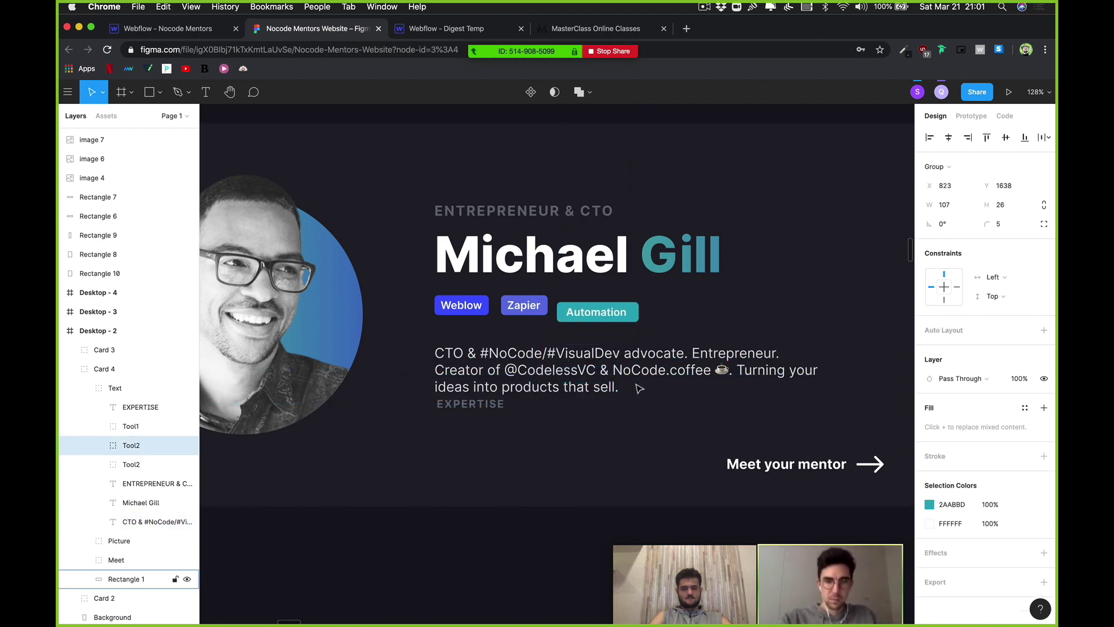
pyautogui.hotkey('shift', 'Up')
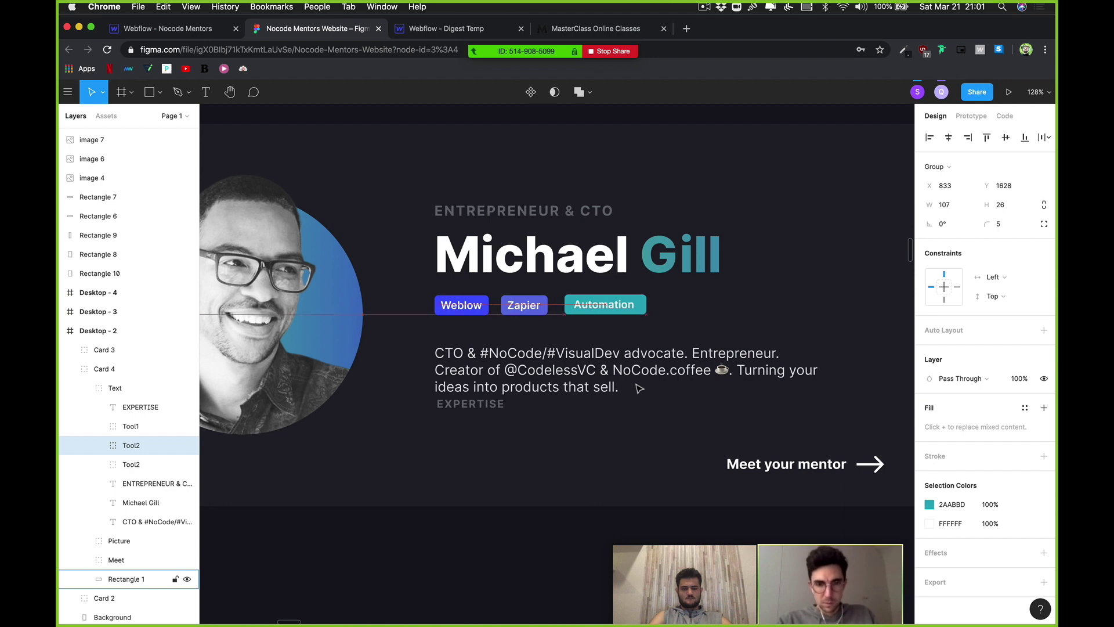
pyautogui.press('Right')
pyautogui.press('Right')
pyautogui.press('Right')
pyautogui.press('Right')
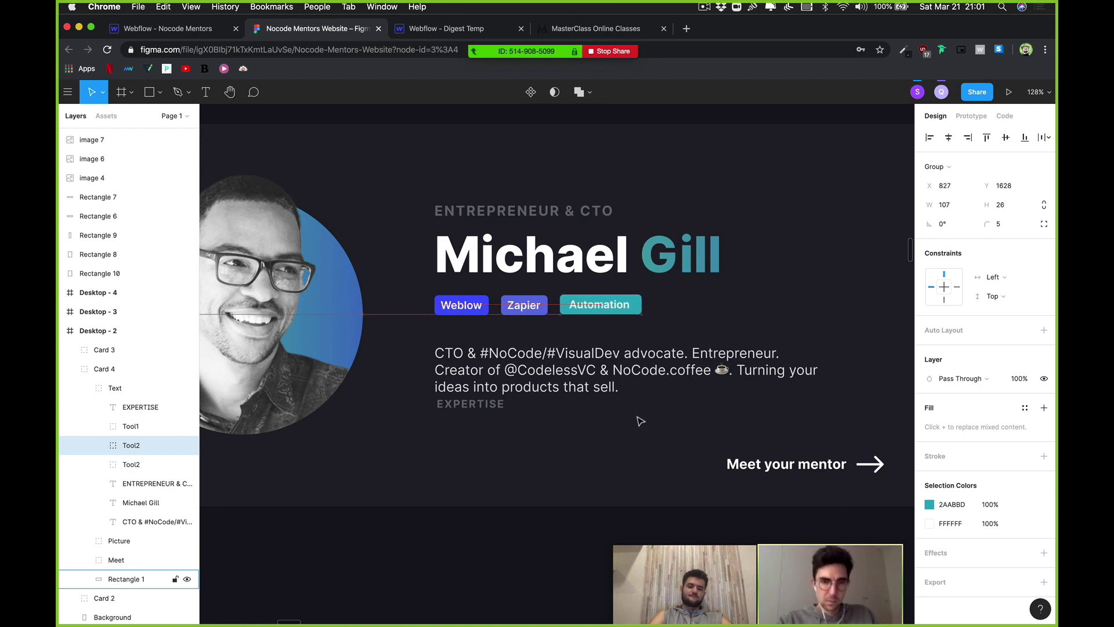
pyautogui.click(547, 555)
pyautogui.scroll(-5, 560, 473)
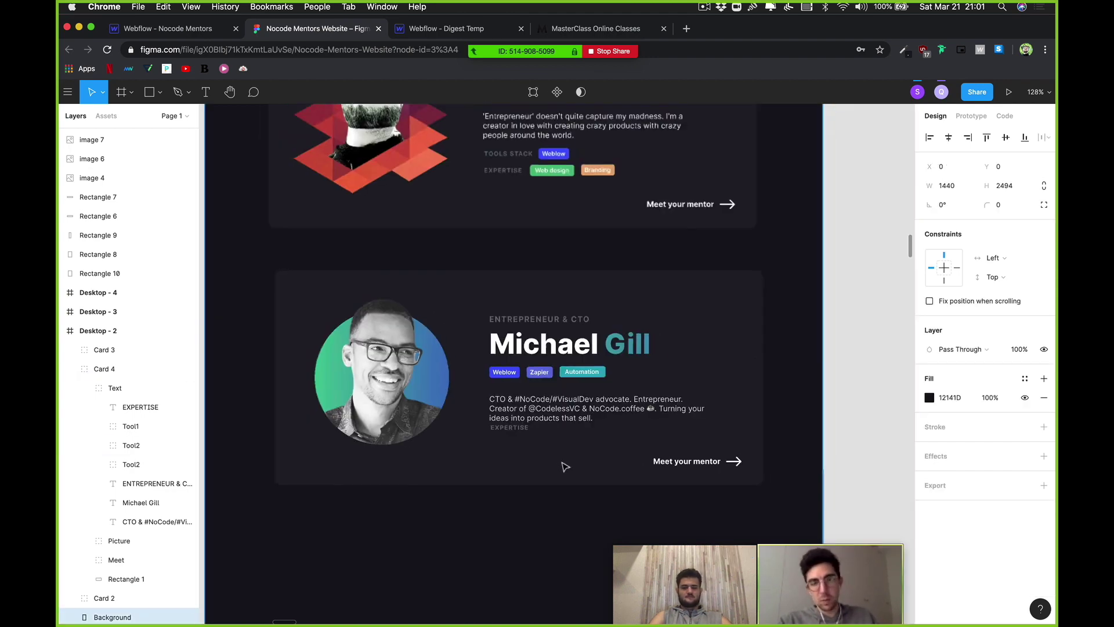
pyautogui.scroll(-1, 551, 464)
pyautogui.click(533, 443)
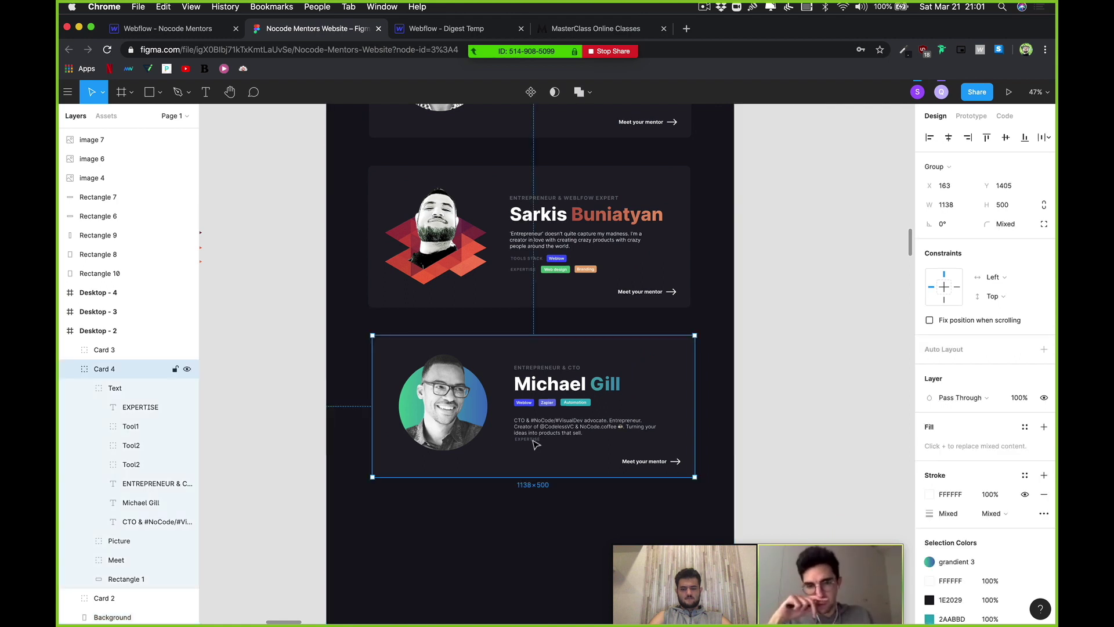
pyautogui.doubleClick(537, 442)
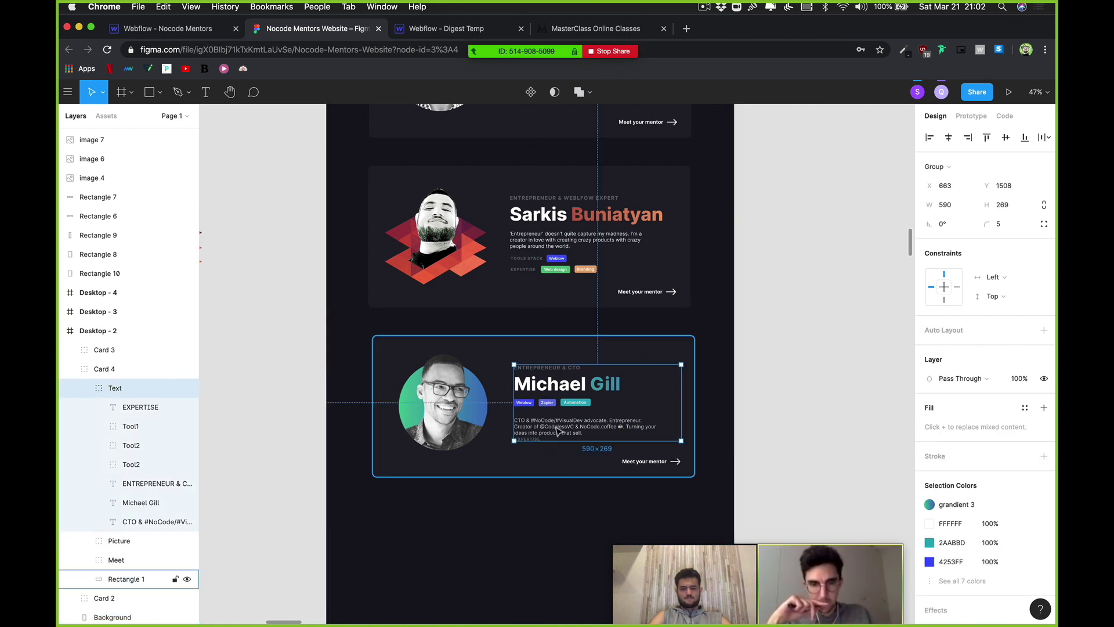
pyautogui.click(724, 394)
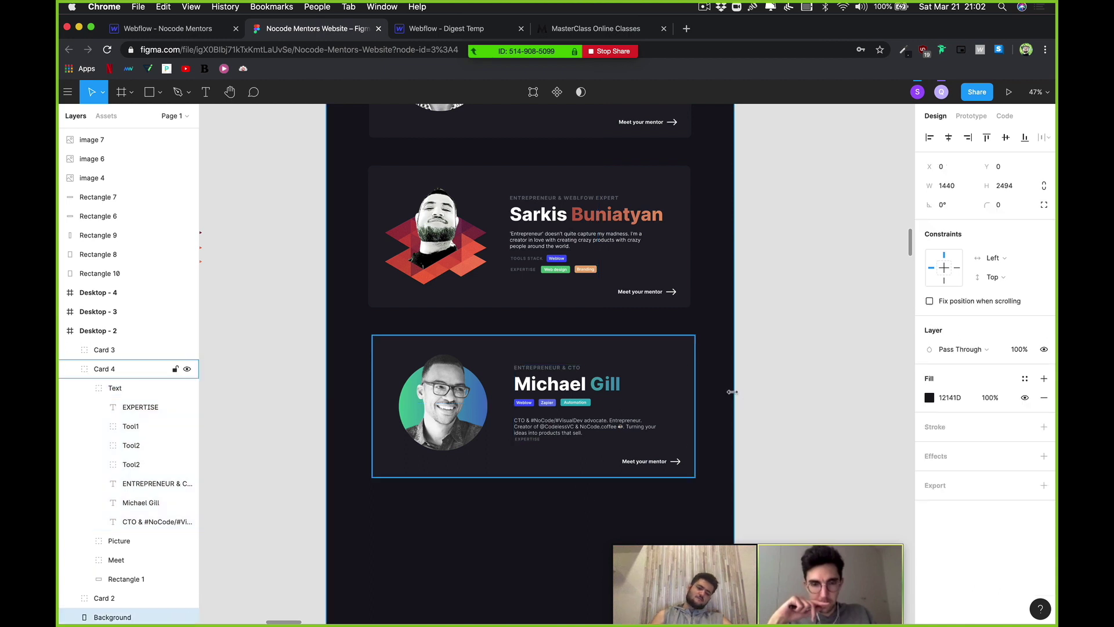
pyautogui.click(763, 379)
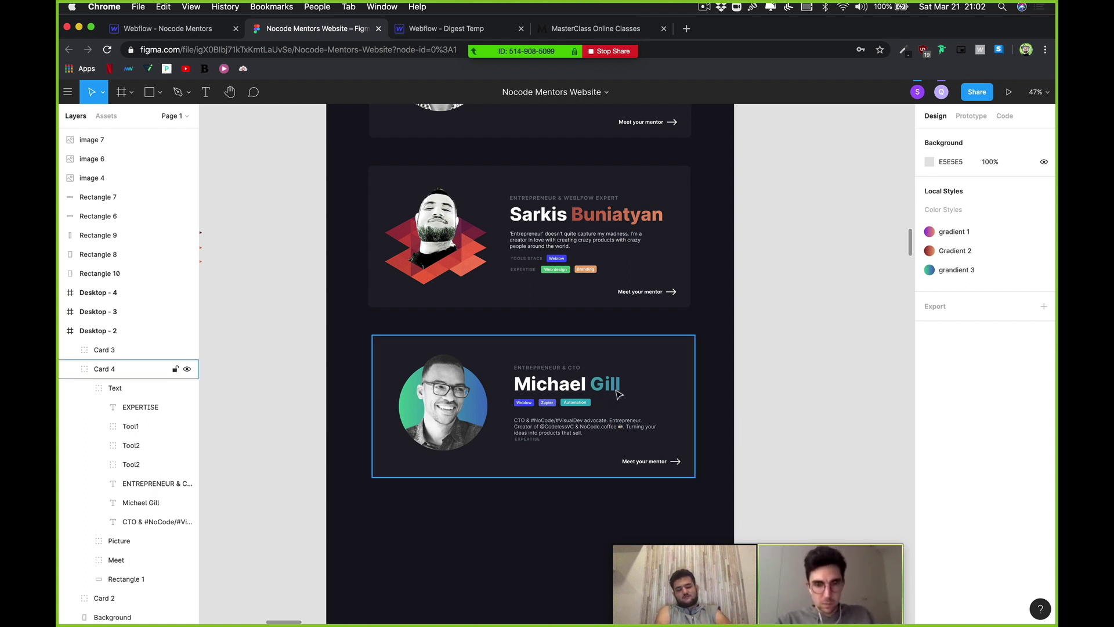
pyautogui.scroll(3, 603, 406)
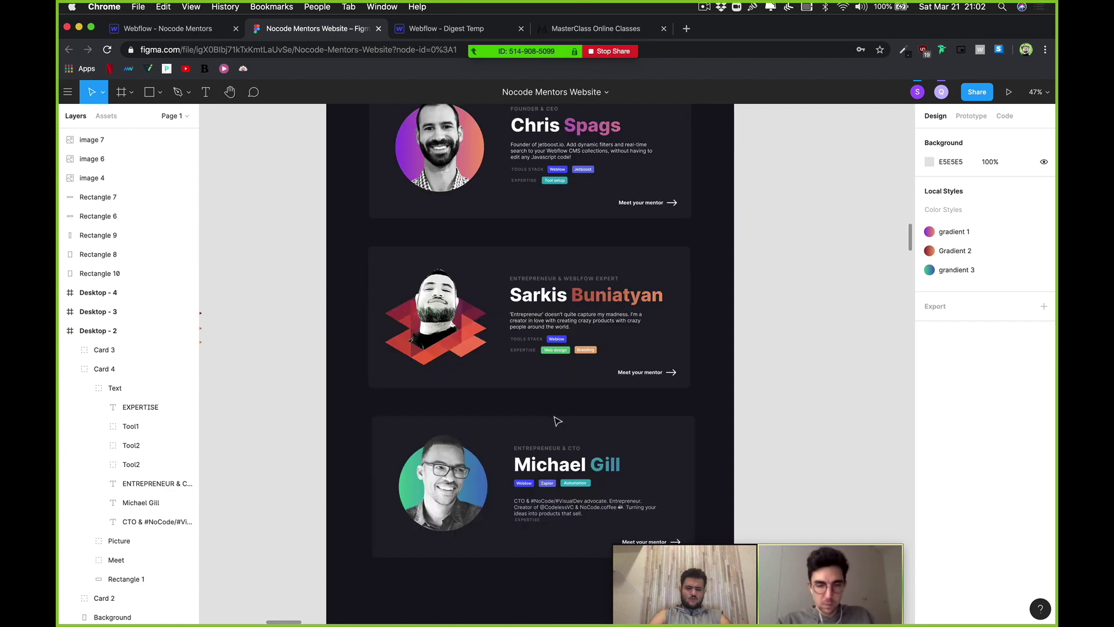
pyautogui.scroll(5, 539, 463)
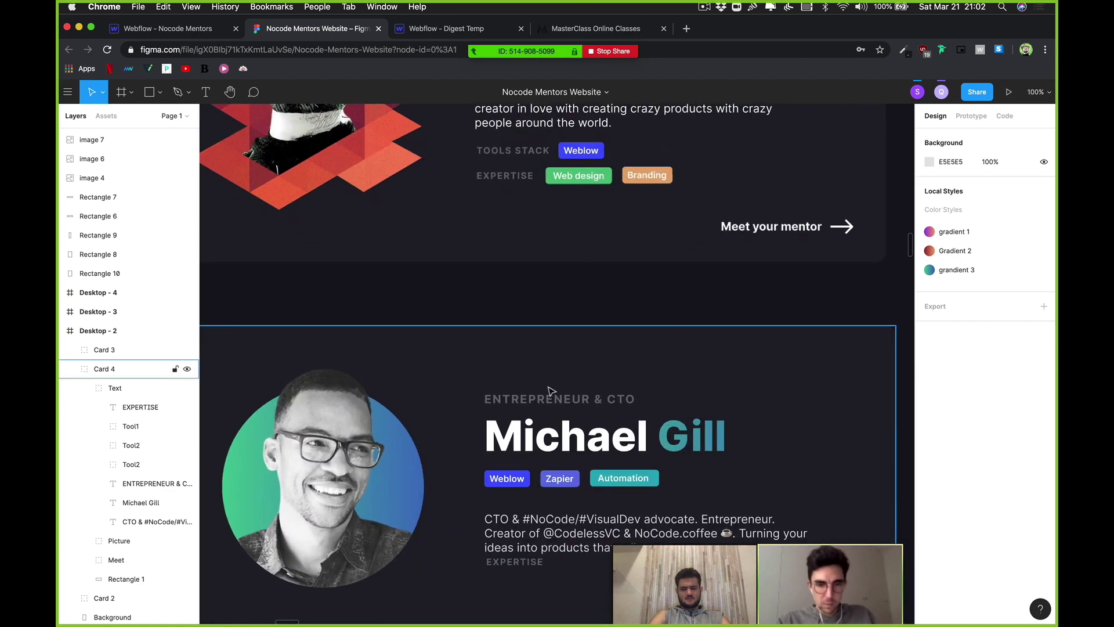
pyautogui.click(540, 362)
pyautogui.scroll(-3, 539, 363)
pyautogui.scroll(-3, 543, 331)
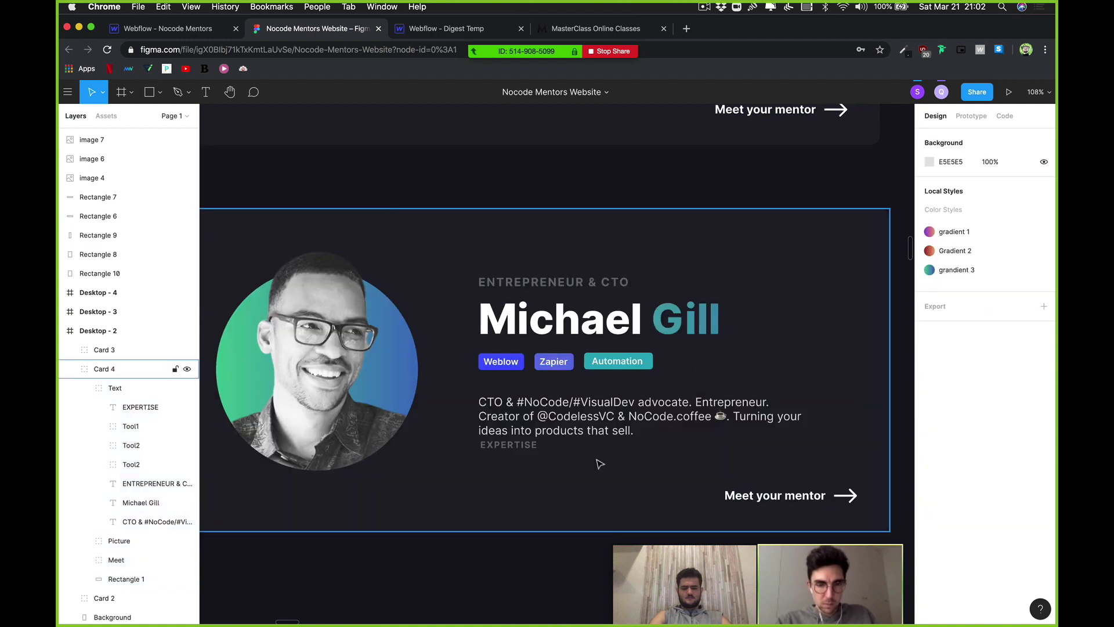
pyautogui.press('Escape')
pyautogui.scroll(4, 615, 365)
# Step: Move the Weblow, Zapier and Automation tag row down level with Meet your mentor
pyautogui.click(634, 363)
pyautogui.click(635, 368)
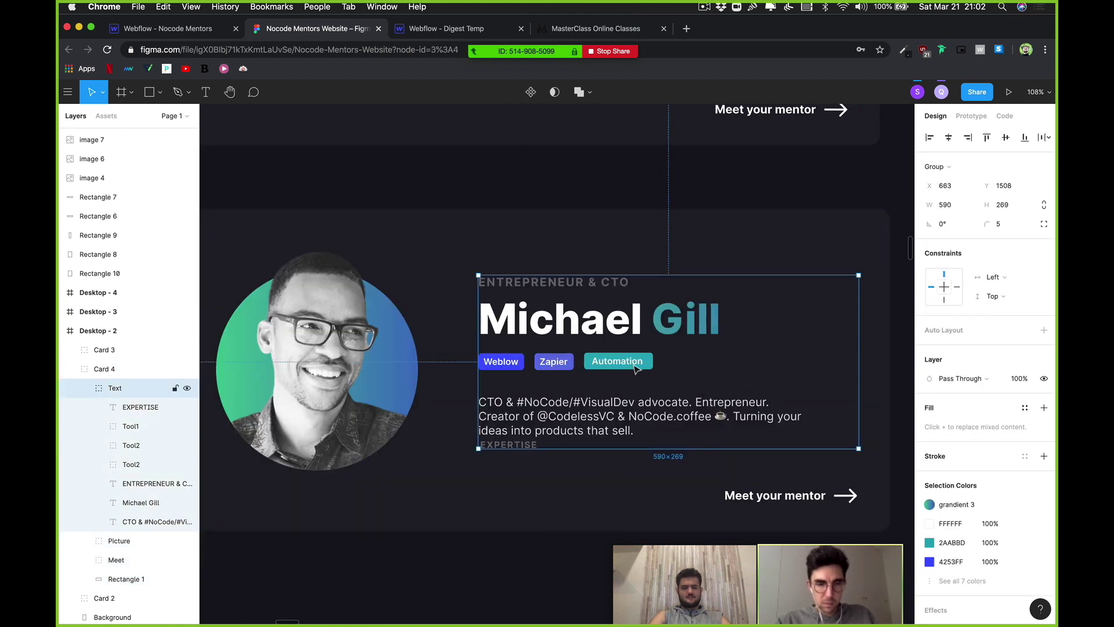
pyautogui.click(635, 365)
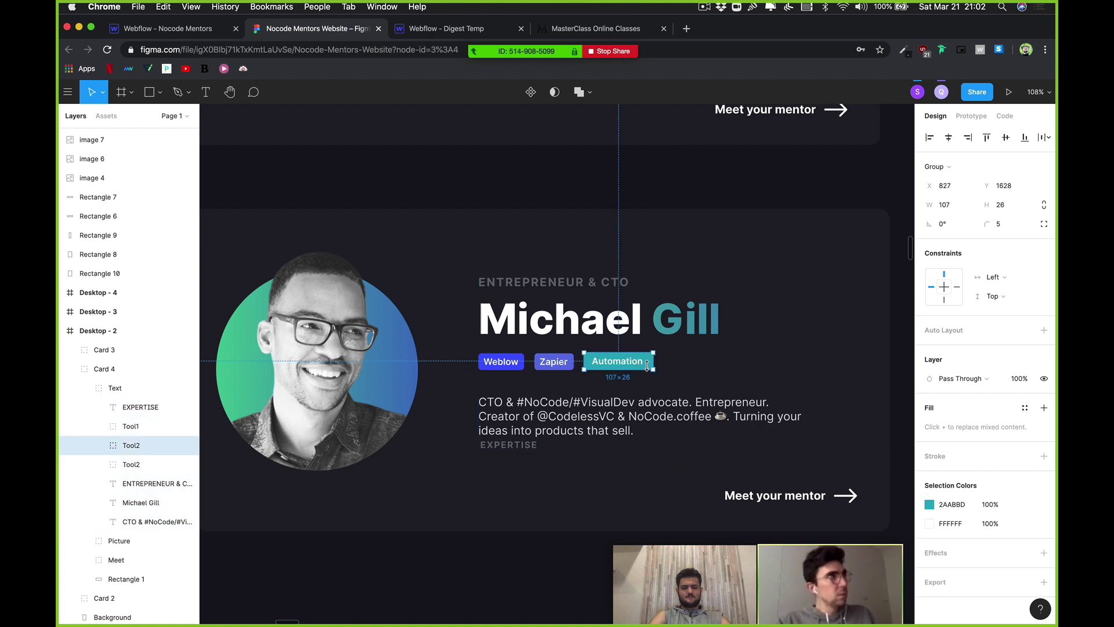
pyautogui.keyDown('shift'); pyautogui.click(544, 364); pyautogui.keyUp('shift')
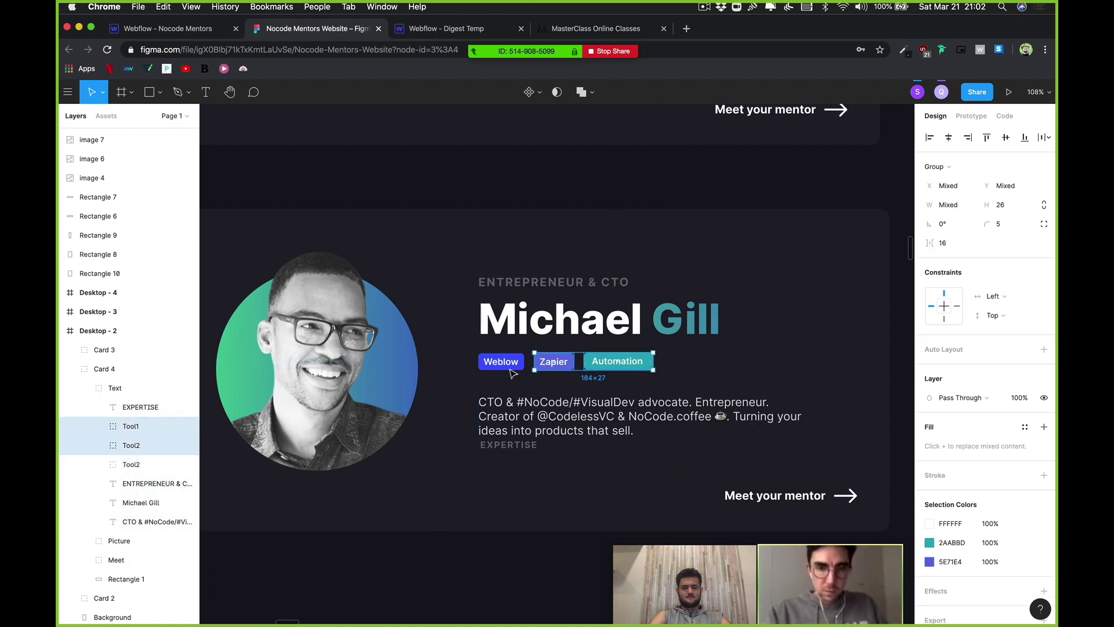
pyautogui.keyDown('shift'); pyautogui.click(500, 362); pyautogui.keyUp('shift')
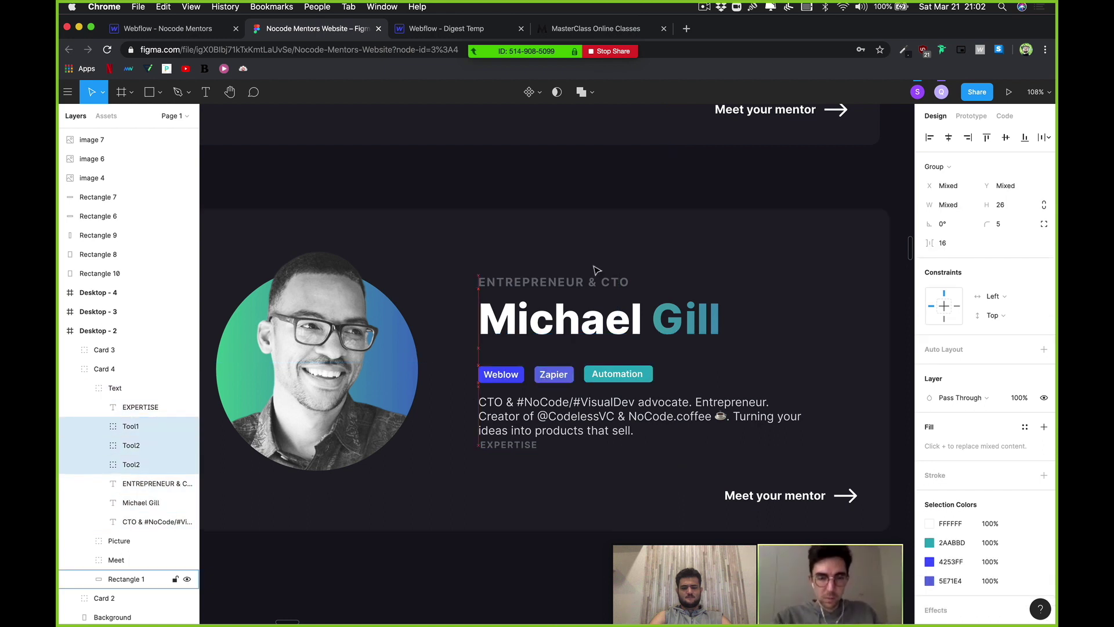
pyautogui.hotkey('shift', 'Down')
pyautogui.hotkey('shift', 'Down')
pyautogui.hotkey('shift', 'Down')
pyautogui.hotkey('shift', 'Down')
pyautogui.hotkey('shift', 'Down')
pyautogui.hotkey('shift', 'Down')
pyautogui.hotkey('shift', 'Down')
pyautogui.hotkey('shift', 'Down')
pyautogui.hotkey('shift', 'Down')
pyautogui.hotkey('shift', 'Down')
pyautogui.hotkey('shift', 'Down')
pyautogui.hotkey('shift', 'Down')
pyautogui.hotkey('shift', 'Down')
pyautogui.hotkey('shift', 'Down')
pyautogui.hotkey('shift', 'Down')
pyautogui.hotkey('shift', 'Down')
pyautogui.hotkey('shift', 'Down')
pyautogui.hotkey('shift', 'Down')
pyautogui.hotkey('shift', 'Down')
pyautogui.hotkey('shift', 'Down')
pyautogui.hotkey('shift', 'Down')
pyautogui.hotkey('shift', 'Down')
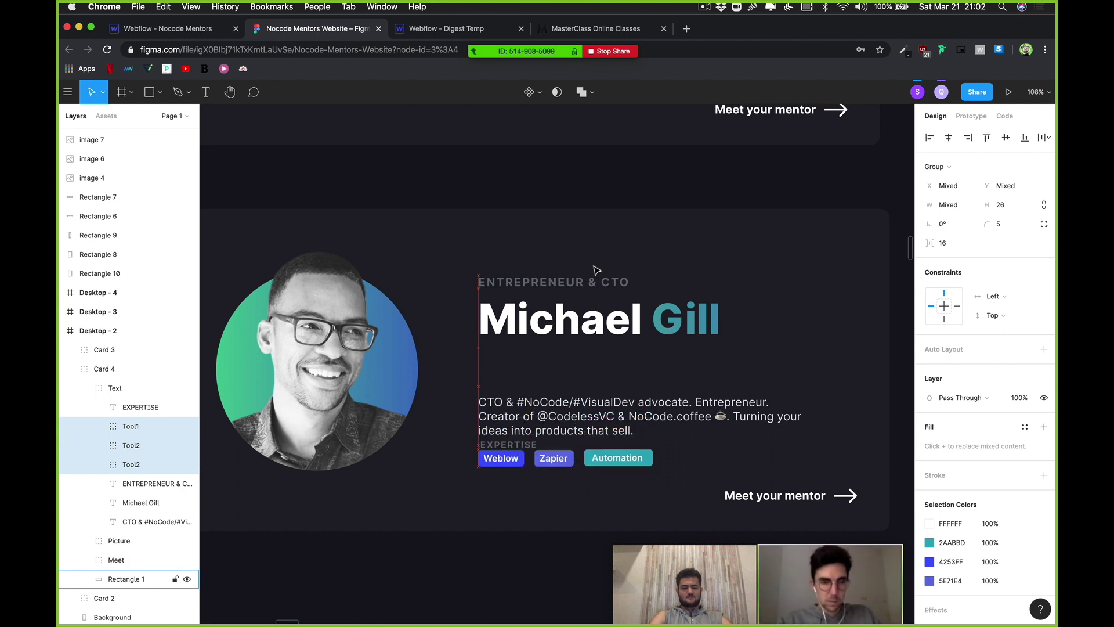
pyautogui.hotkey('shift', 'Up')
pyautogui.hotkey('shift', 'Up')
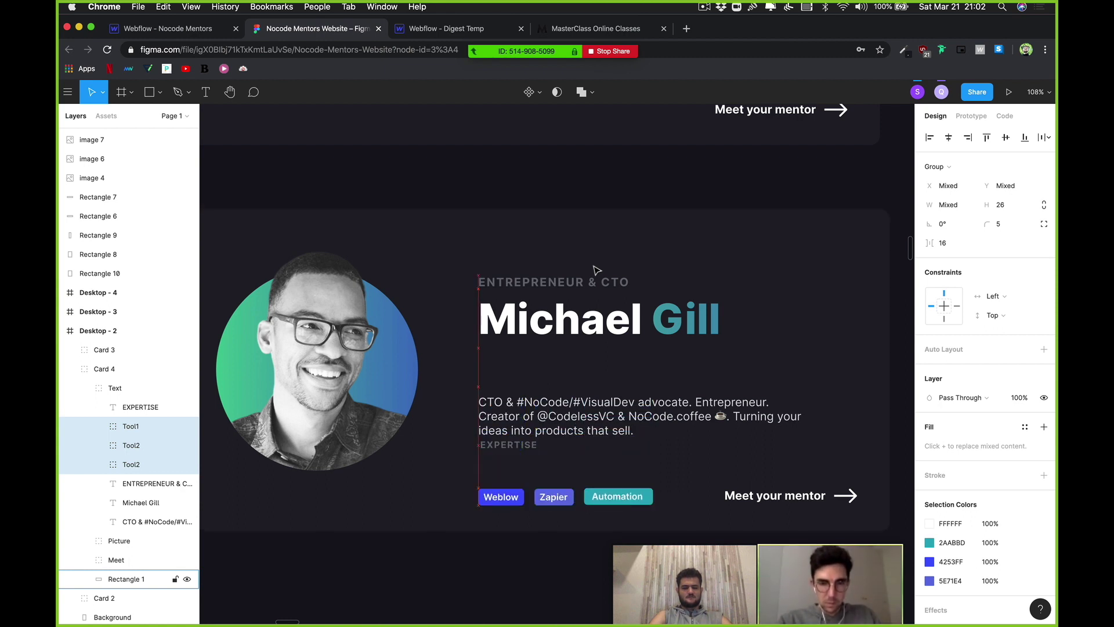
# Step: Lift the description up under the name and delete the EXPERTISE label
pyautogui.click(580, 428)
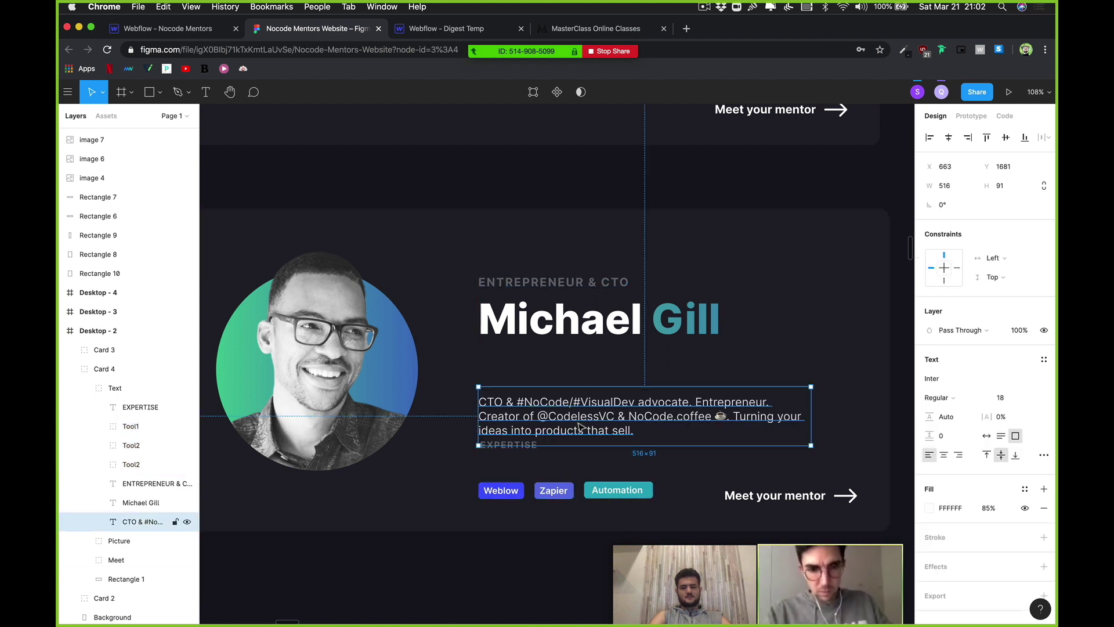
pyautogui.hotkey('shift', 'Up')
pyautogui.hotkey('shift', 'Up')
pyautogui.hotkey('shift', 'Up')
pyautogui.hotkey('shift', 'Up')
pyautogui.hotkey('shift', 'Up')
pyautogui.hotkey('shift', 'Up')
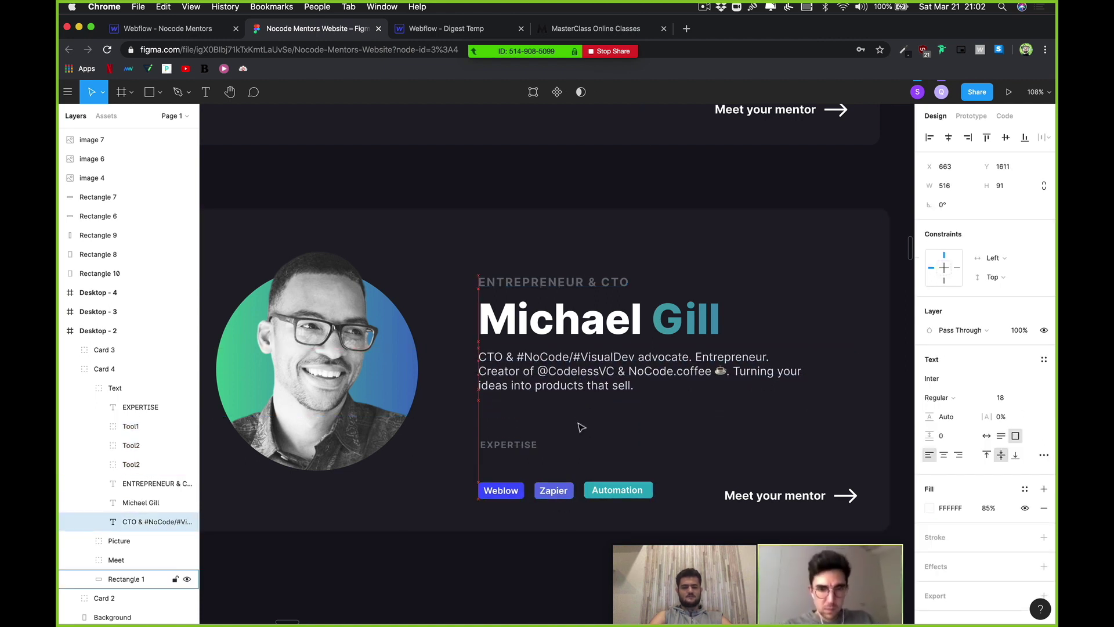
pyautogui.click(510, 445)
pyautogui.press('Delete')
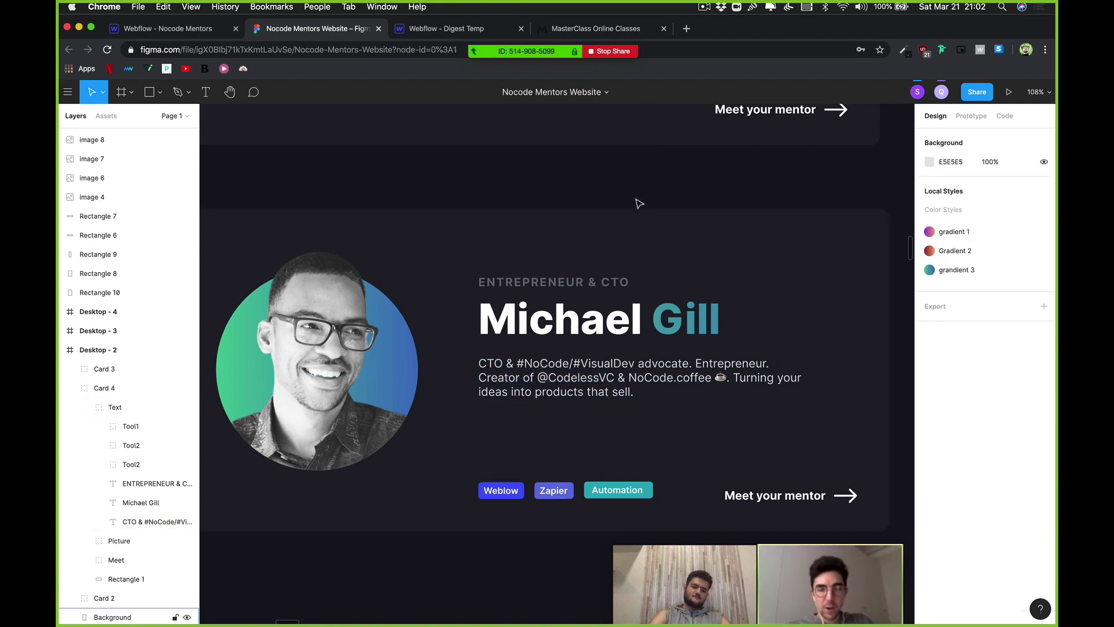
pyautogui.scroll(-5, 647, 269)
pyautogui.click(643, 244)
pyautogui.scroll(5, 644, 244)
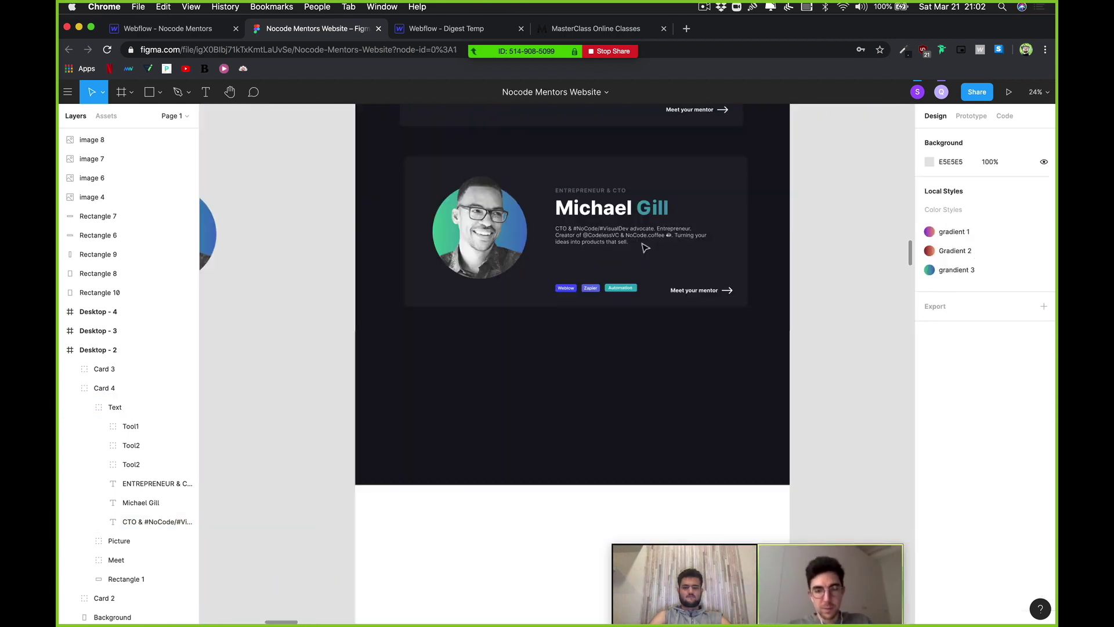
pyautogui.scroll(2, 709, 294)
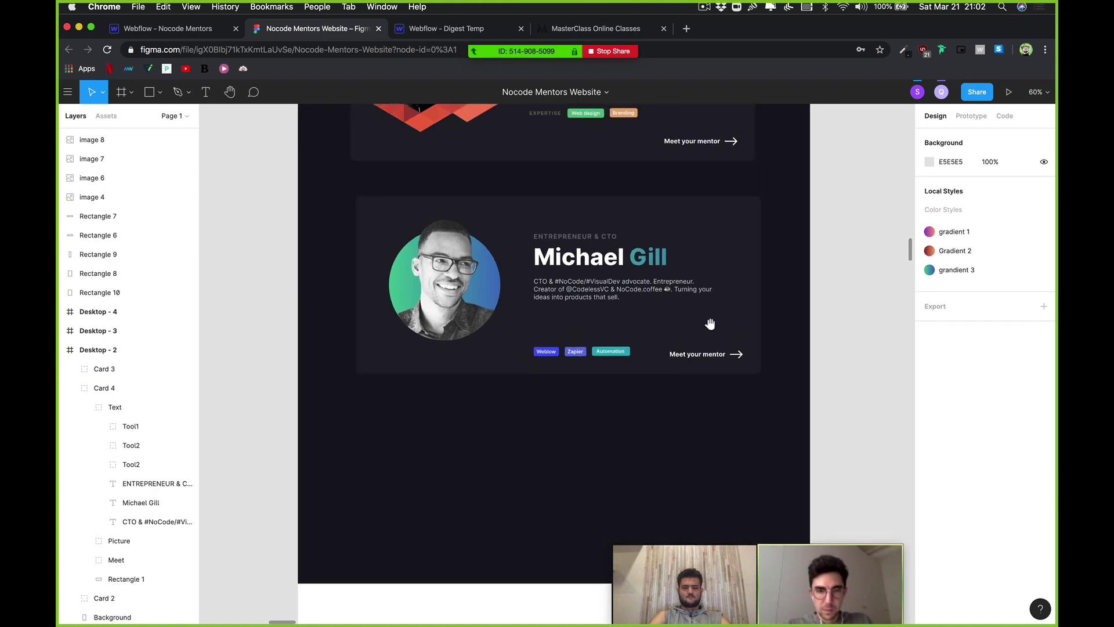
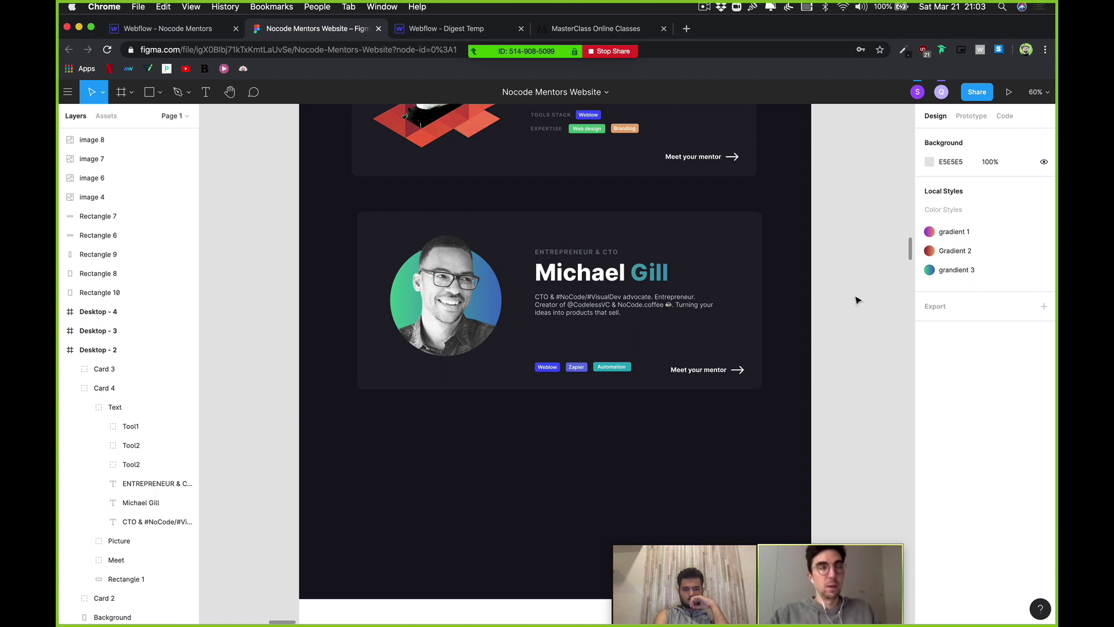
# Step: Zoom to Card 4 to inspect the Figma mentor card design, then switch to the Webflow tab
pyautogui.click(696, 265)
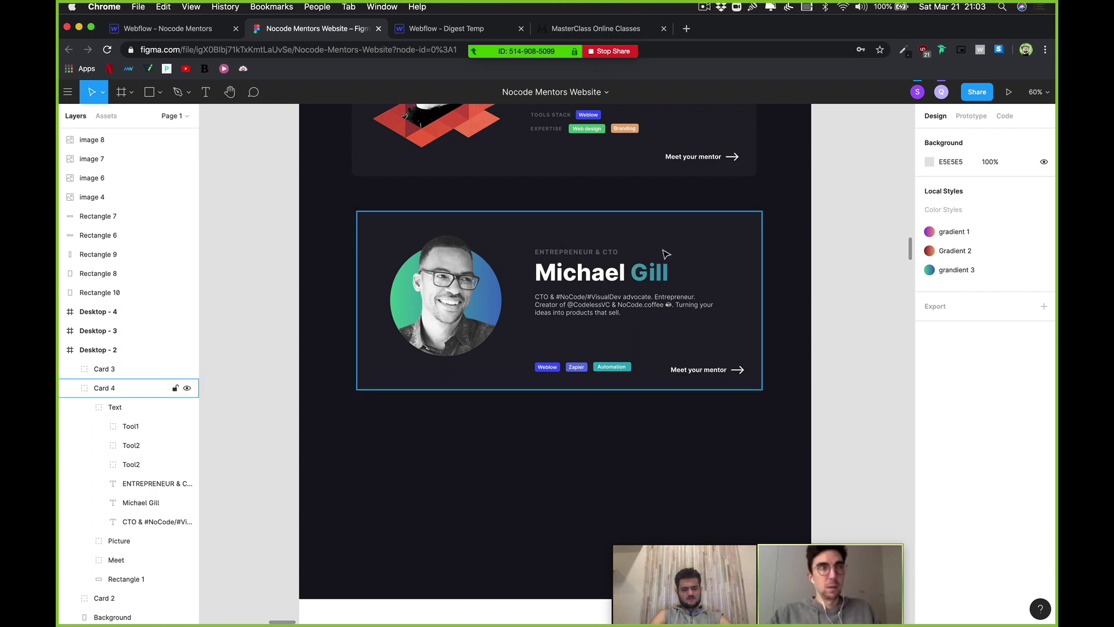
pyautogui.hotkey('shift', '2')
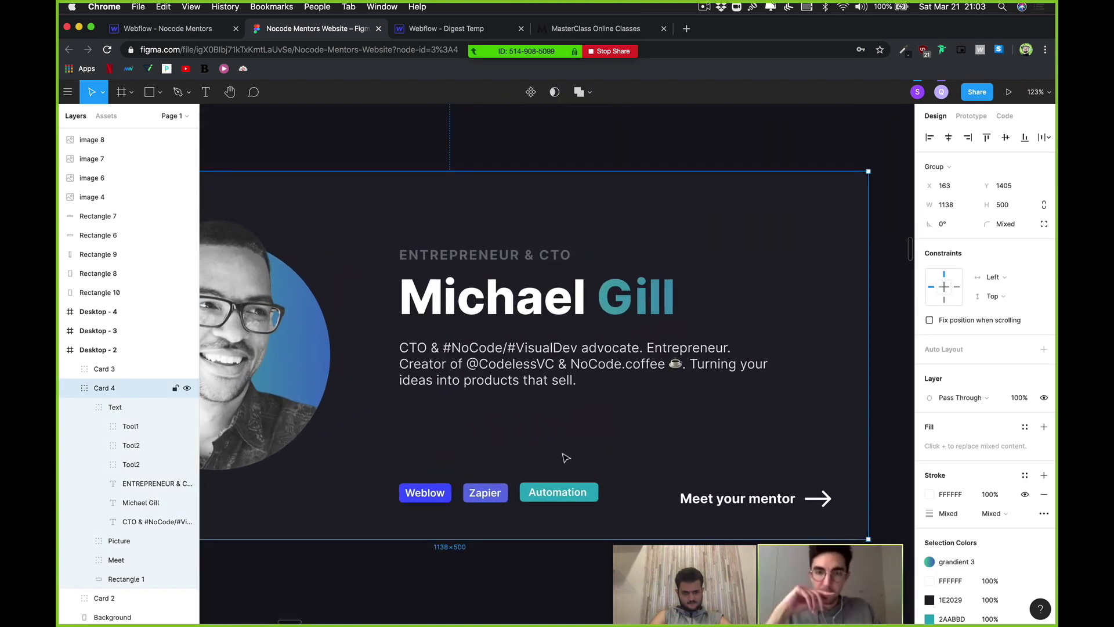
pyautogui.scroll(-2, 511, 478)
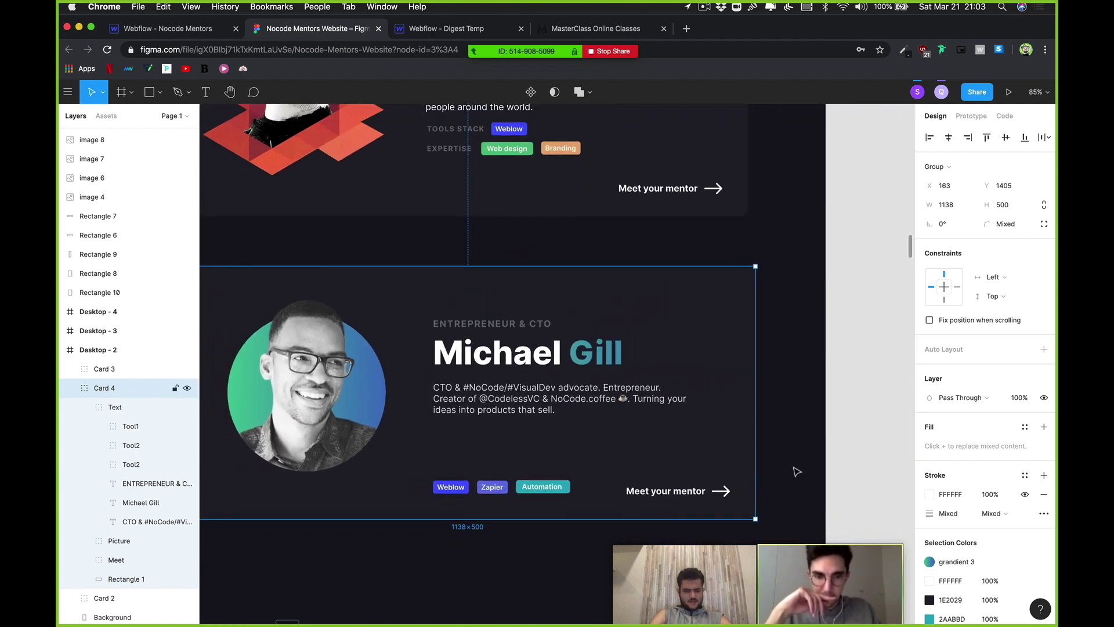
pyautogui.click(538, 512)
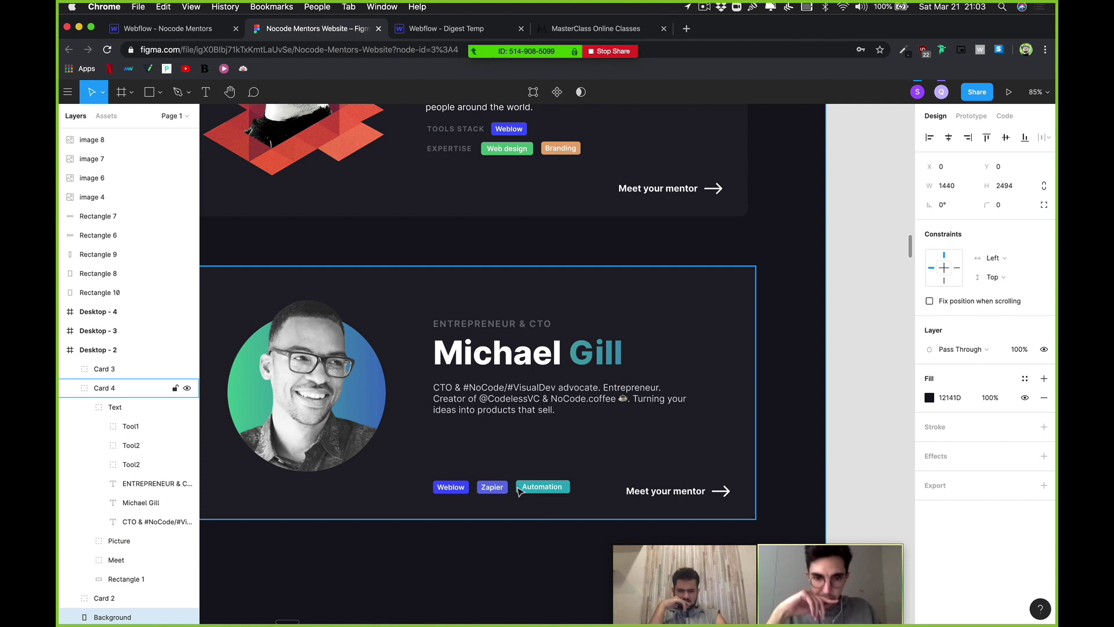
pyautogui.click(520, 491)
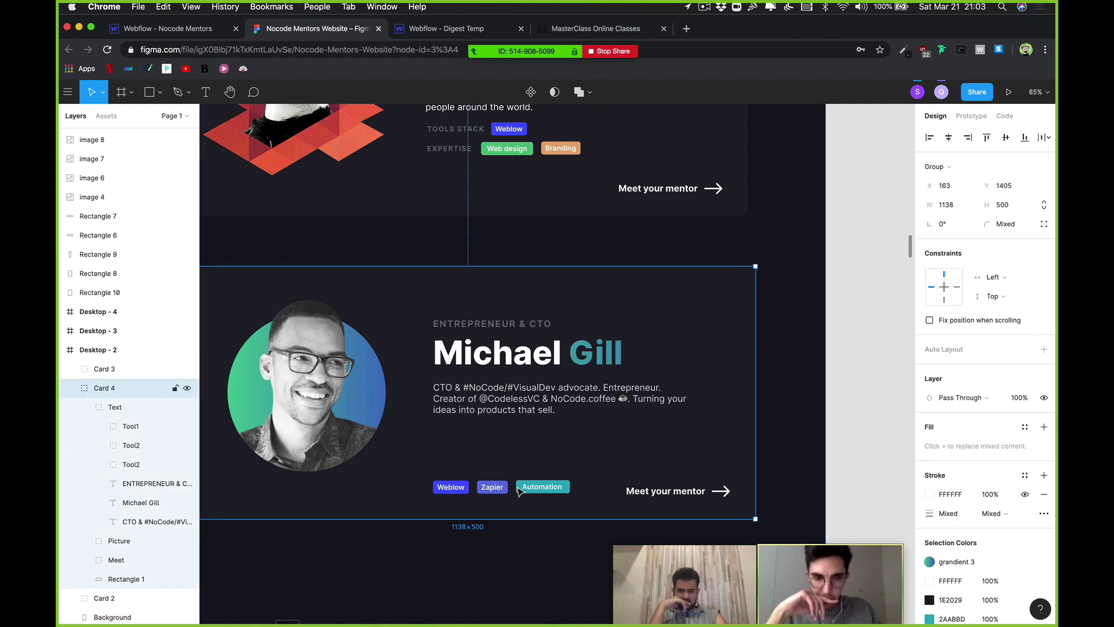
pyautogui.click(521, 562)
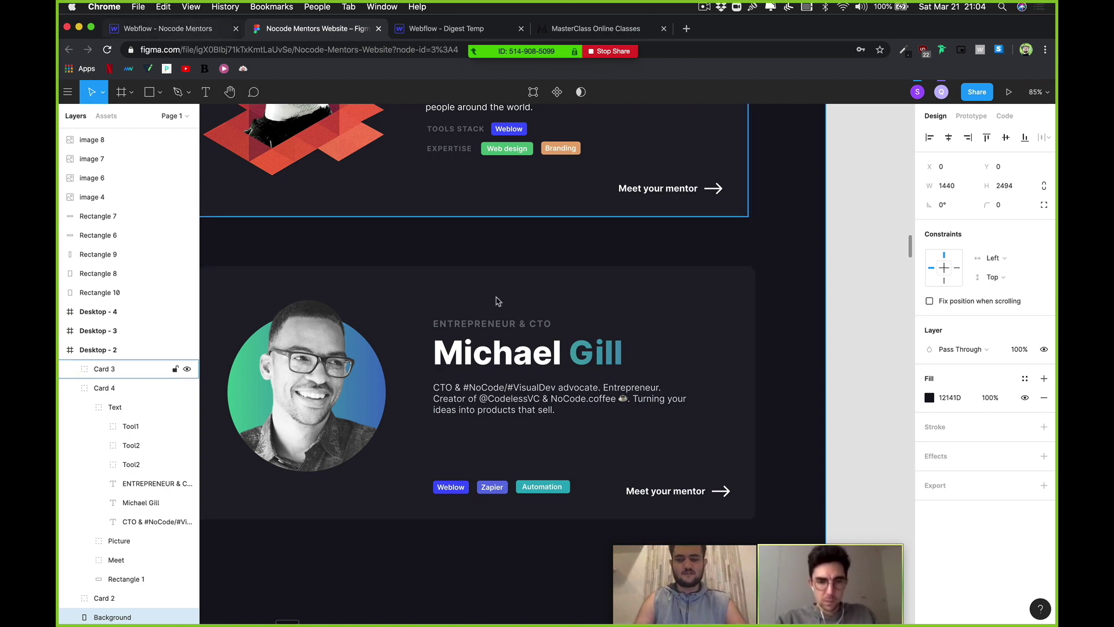
pyautogui.hotkey('ctrl', 'shift', 'Tab')
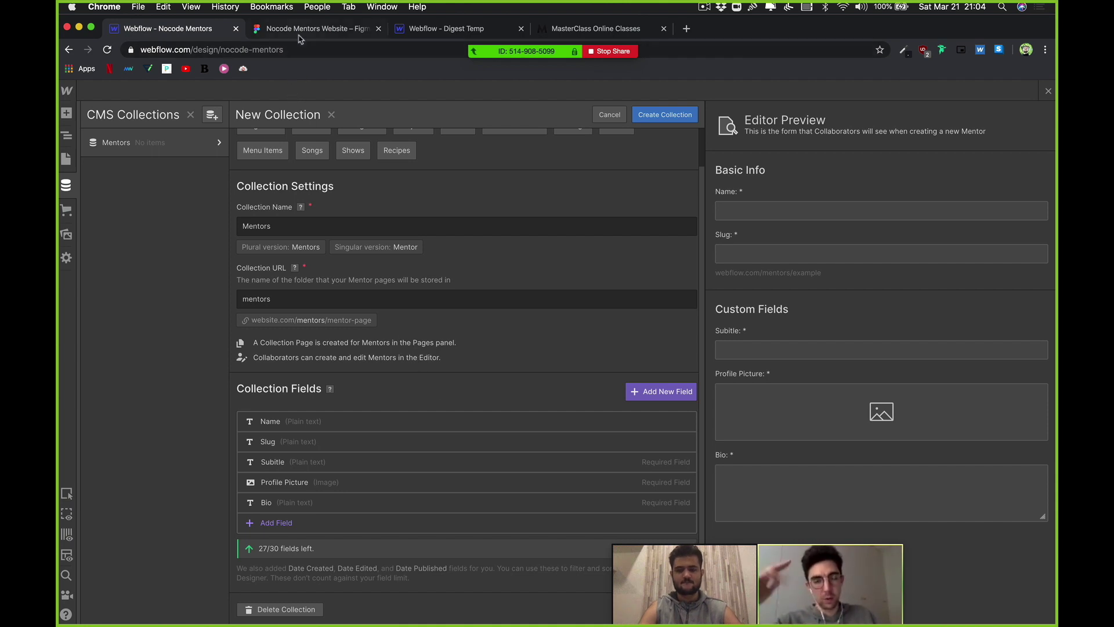
# Step: After reviewing the Mentors collection fields in Webflow, go back to the Figma mentor card
pyautogui.hotkey('ctrl', 'Tab')
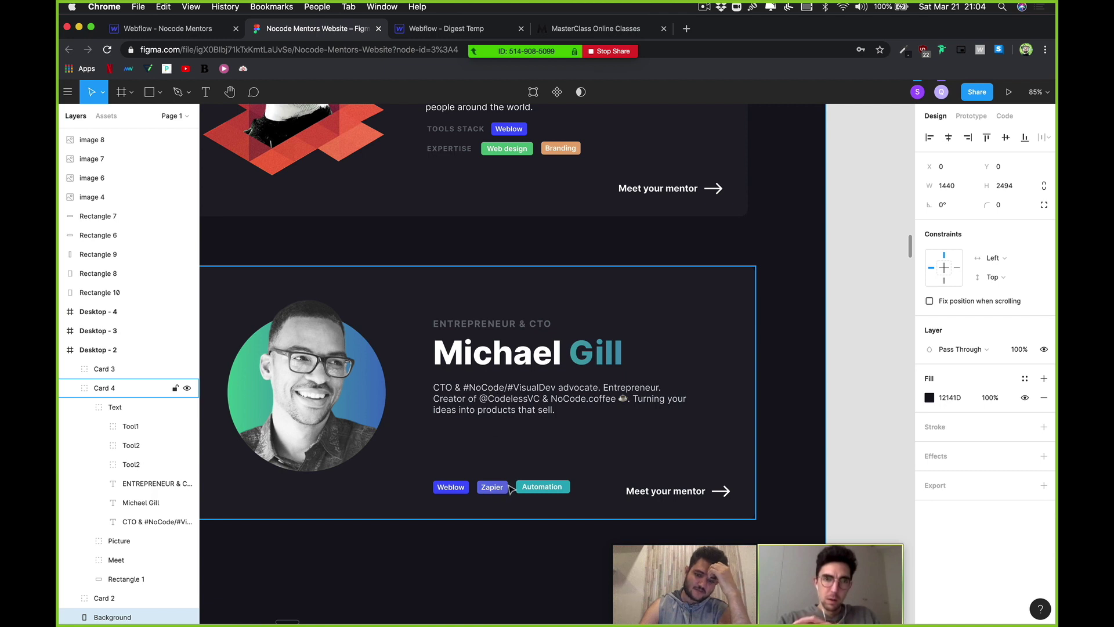
# Step: Select the Weblow, Zapier and Automation tags and move them up beneath the bio
pyautogui.click(511, 489)
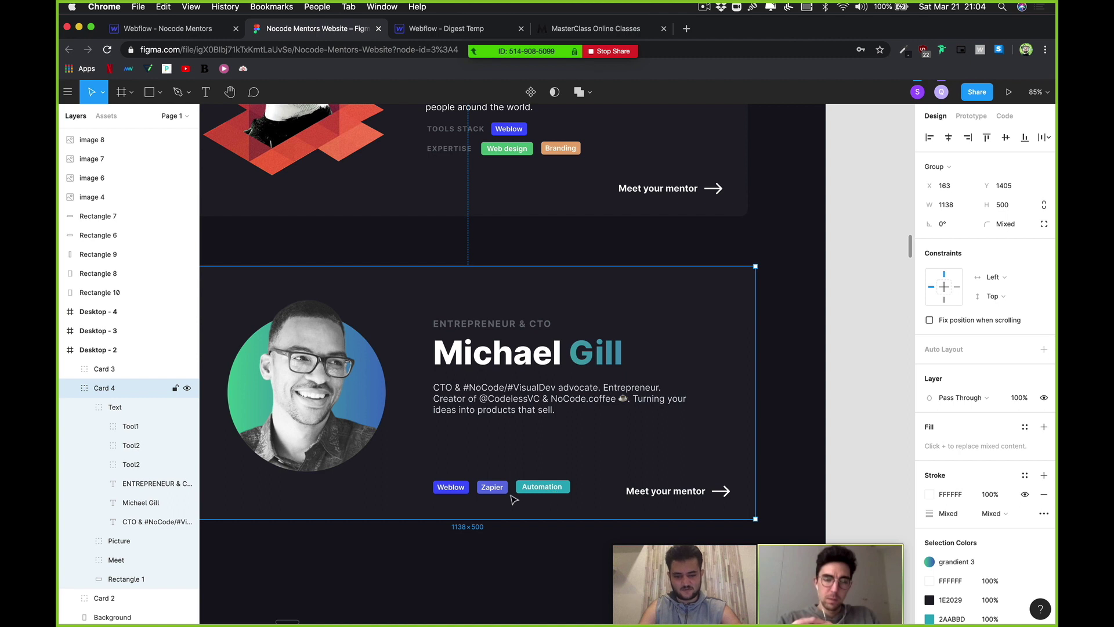
pyautogui.doubleClick(546, 498)
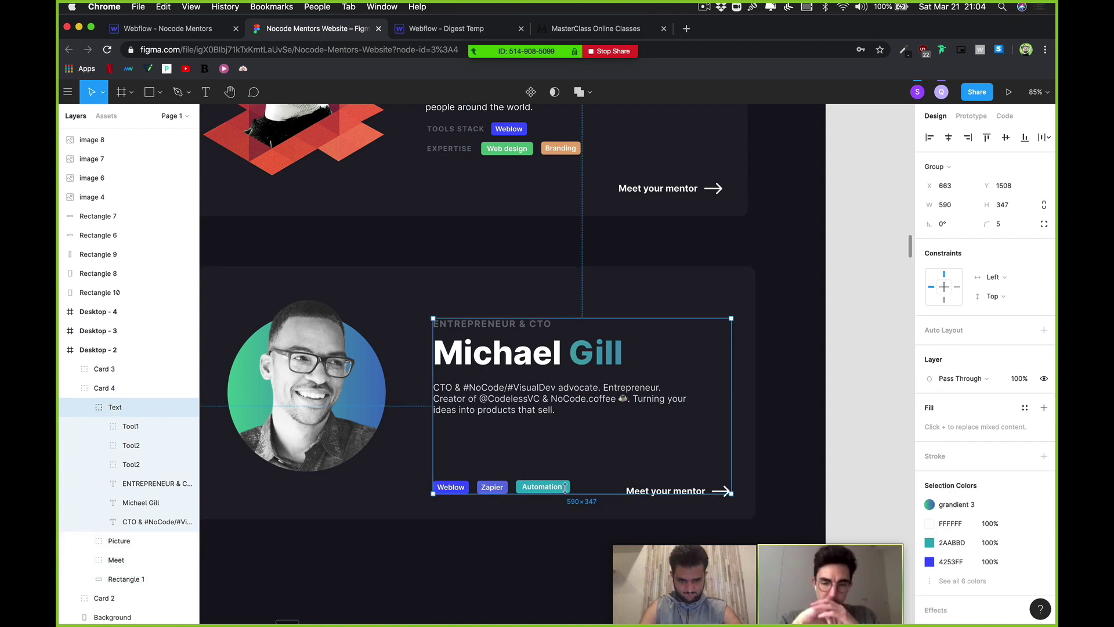
pyautogui.doubleClick(519, 492)
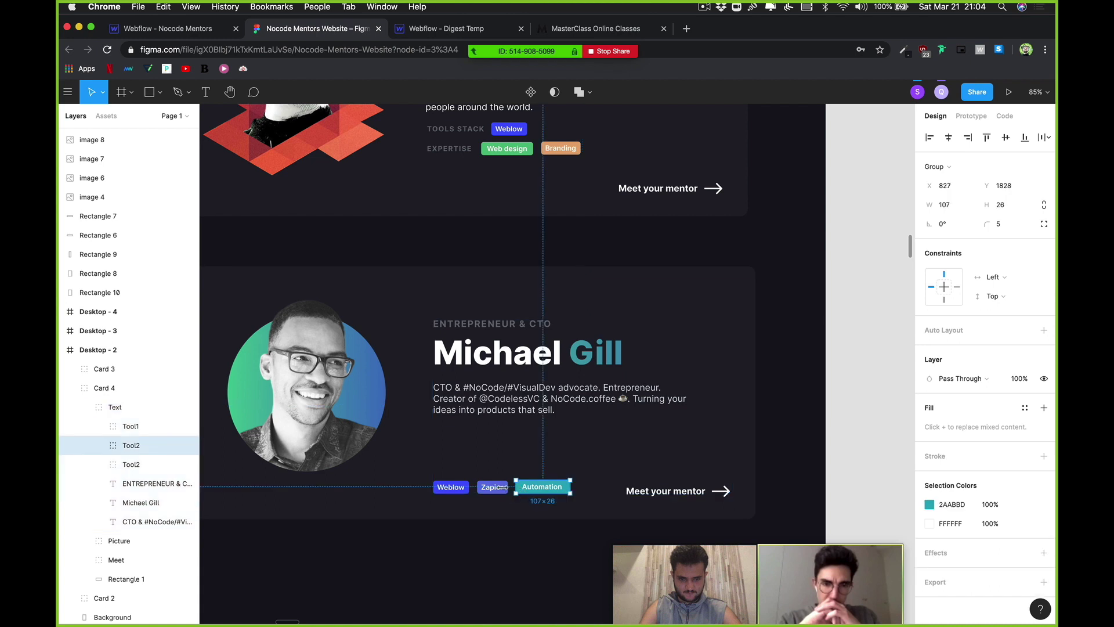
pyautogui.keyDown('shift'); pyautogui.click(494, 493); pyautogui.keyUp('shift')
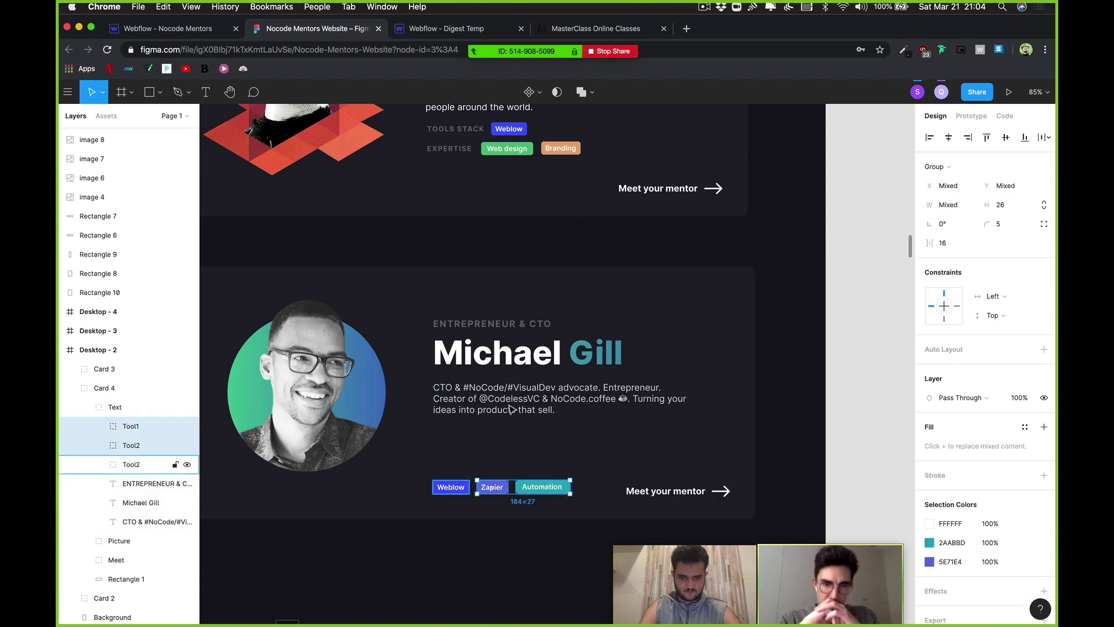
pyautogui.keyDown('shift'); pyautogui.click(451, 487); pyautogui.keyUp('shift')
pyautogui.hotkey('shift', 'Up')
pyautogui.hotkey('shift', 'Up')
pyautogui.hotkey('shift', 'Up')
pyautogui.hotkey('shift', 'Up')
pyautogui.hotkey('shift', 'Up')
pyautogui.hotkey('shift', 'Up')
pyautogui.hotkey('shift', 'Up')
pyautogui.hotkey('shift', 'Up')
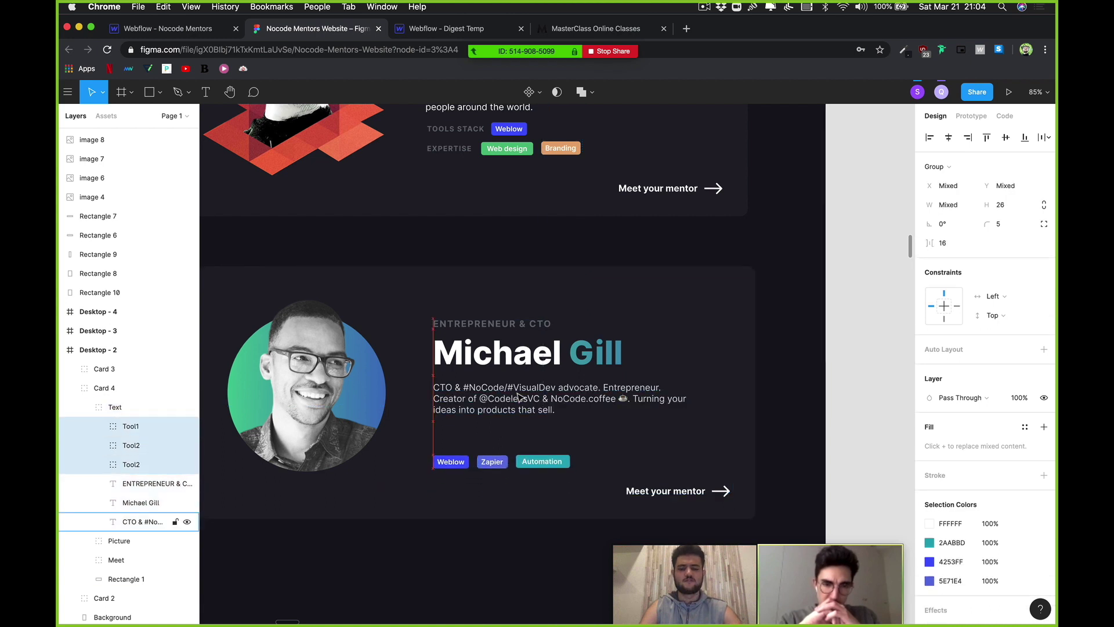
pyautogui.hotkey('shift', 'Up')
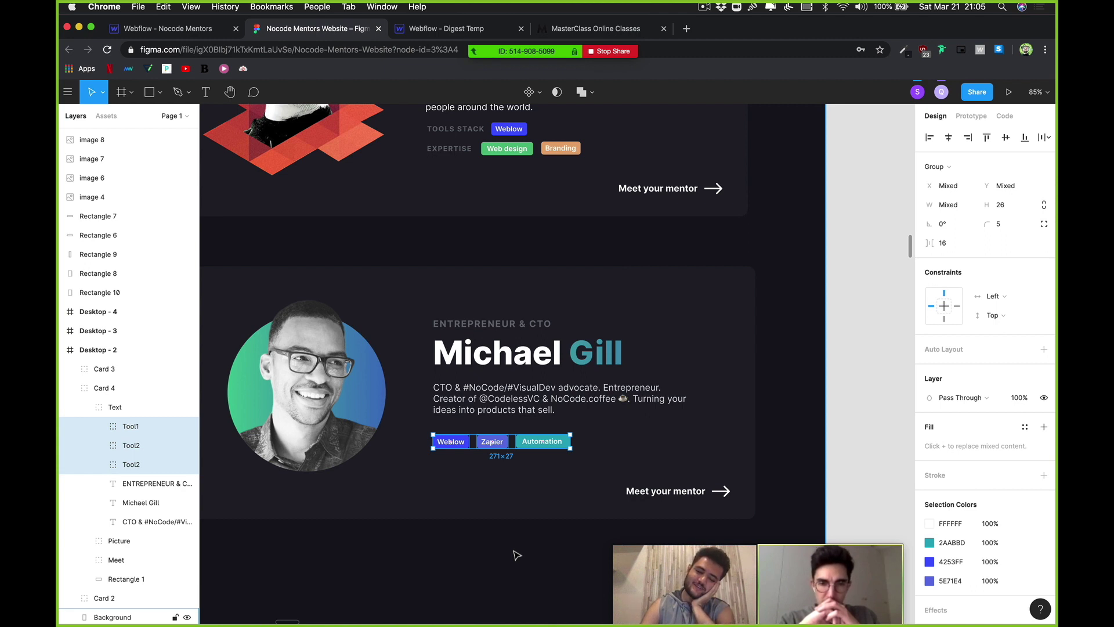
# Step: Paste a copy of the three tags and align it beside the originals
pyautogui.press('super+v')
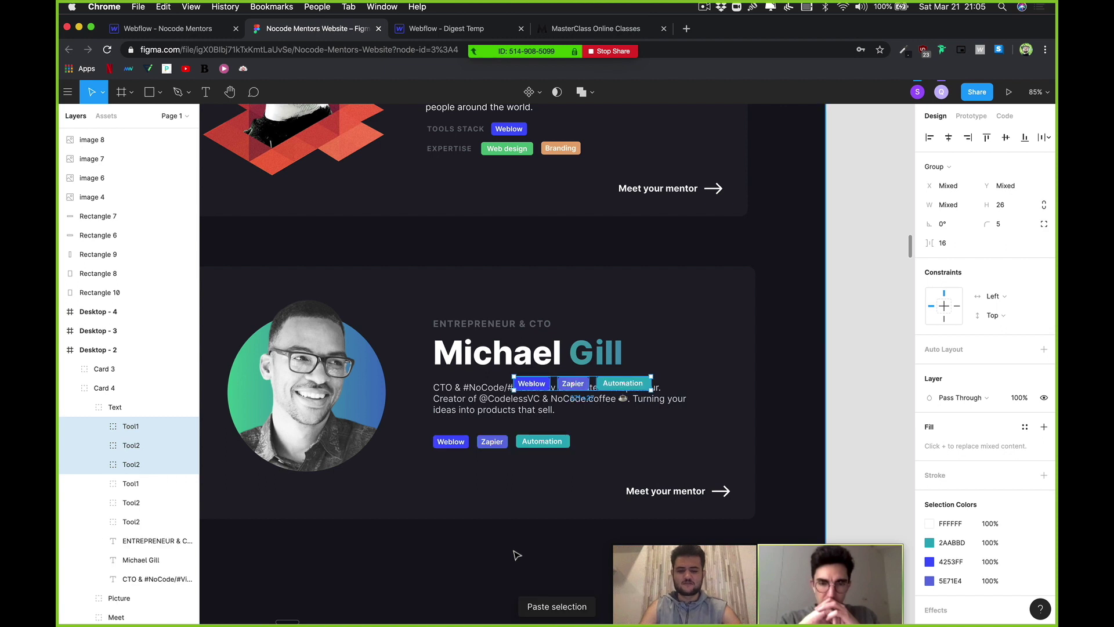
pyautogui.hotkey('shift', 'Down')
pyautogui.hotkey('shift', 'Down')
pyautogui.hotkey('shift', 'Down')
pyautogui.hotkey('shift', 'Down')
pyautogui.hotkey('shift', 'Down')
pyautogui.hotkey('shift', 'Down')
pyautogui.hotkey('shift', 'Down')
pyautogui.hotkey('shift', 'Down')
pyautogui.hotkey('shift', 'Down')
pyautogui.hotkey('shift', 'Down')
pyautogui.hotkey('shift', 'Down')
pyautogui.hotkey('shift', 'Right')
pyautogui.hotkey('shift', 'Right')
pyautogui.hotkey('shift', 'Right')
pyautogui.hotkey('shift', 'Right')
pyautogui.hotkey('shift', 'Right')
pyautogui.hotkey('shift', 'Right')
pyautogui.hotkey('shift', 'Right')
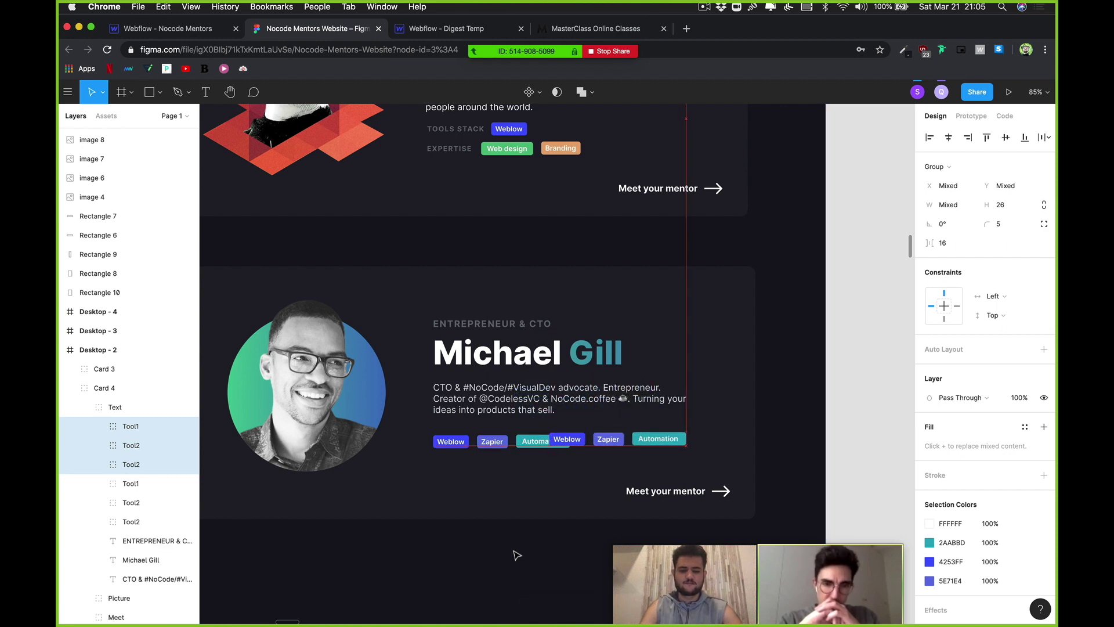
pyautogui.hotkey('shift', 'Right')
pyautogui.hotkey('shift', 'Right')
pyautogui.hotkey('shift', 'Right')
pyautogui.hotkey('shift', 'Right')
pyautogui.hotkey('shift', 'Right')
pyautogui.hotkey('shift', 'Right')
pyautogui.hotkey('shift', 'Right')
pyautogui.hotkey('shift', 'Down')
pyautogui.hotkey('shift', 'Down')
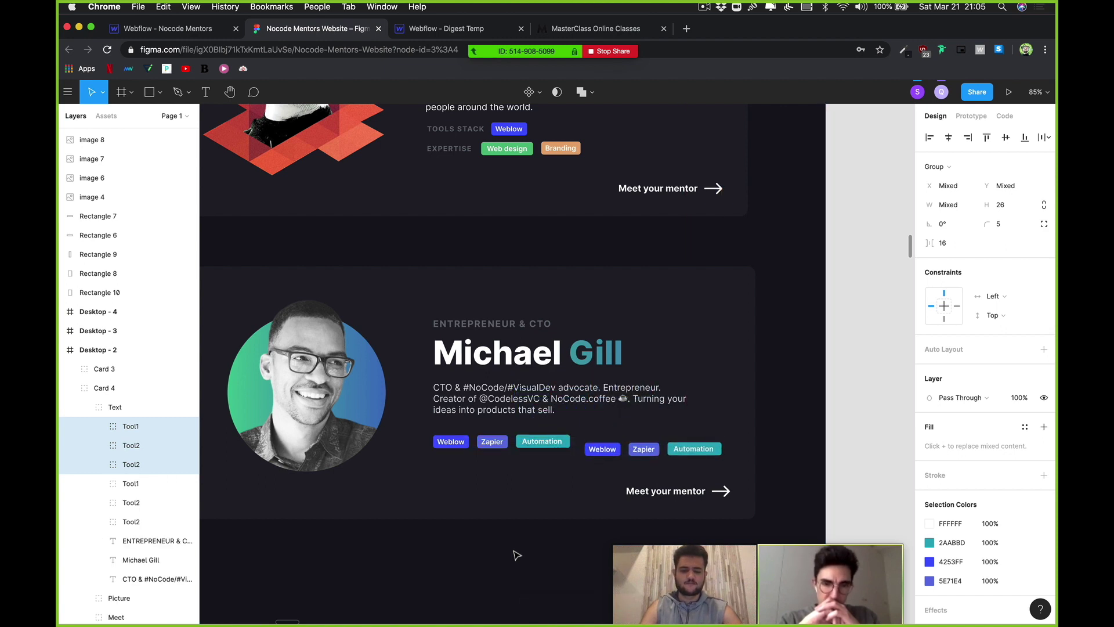
pyautogui.hotkey('shift', 'Up')
pyautogui.press('Up')
pyautogui.press('Up')
pyautogui.press('Up')
pyautogui.press('Up')
pyautogui.press('Up')
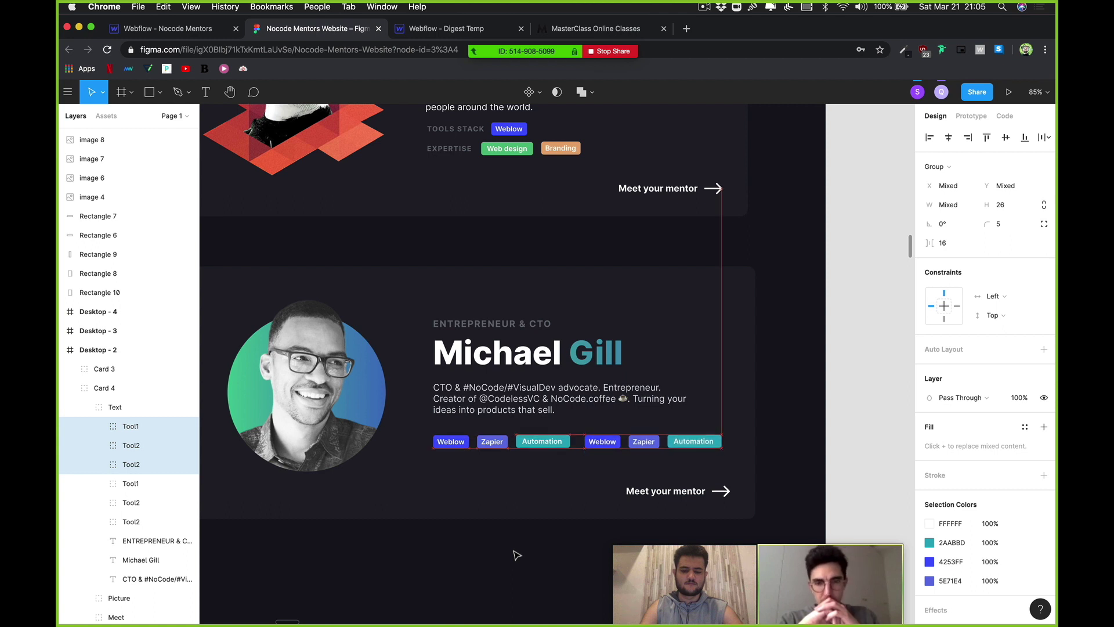
pyautogui.press('Up')
pyautogui.press('Up')
pyautogui.press('Left')
pyautogui.press('Left')
pyautogui.press('Left')
pyautogui.press('Left')
pyautogui.press('Left')
pyautogui.press('Left')
pyautogui.press('Left')
pyautogui.press('Left')
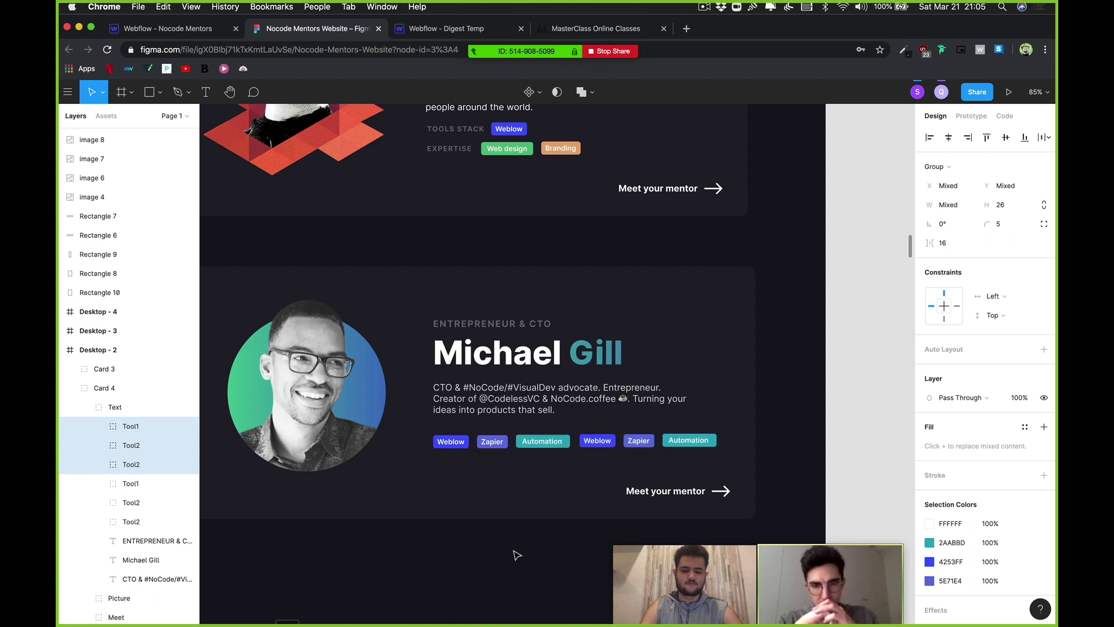
pyautogui.press('Left')
pyautogui.press('Left')
pyautogui.press('Left')
pyautogui.press('Left')
pyautogui.press('Left')
pyautogui.press('Left')
pyautogui.press('Left')
pyautogui.press('Left')
pyautogui.press('Left')
pyautogui.press('Left')
pyautogui.hotkey('shift', 'Right')
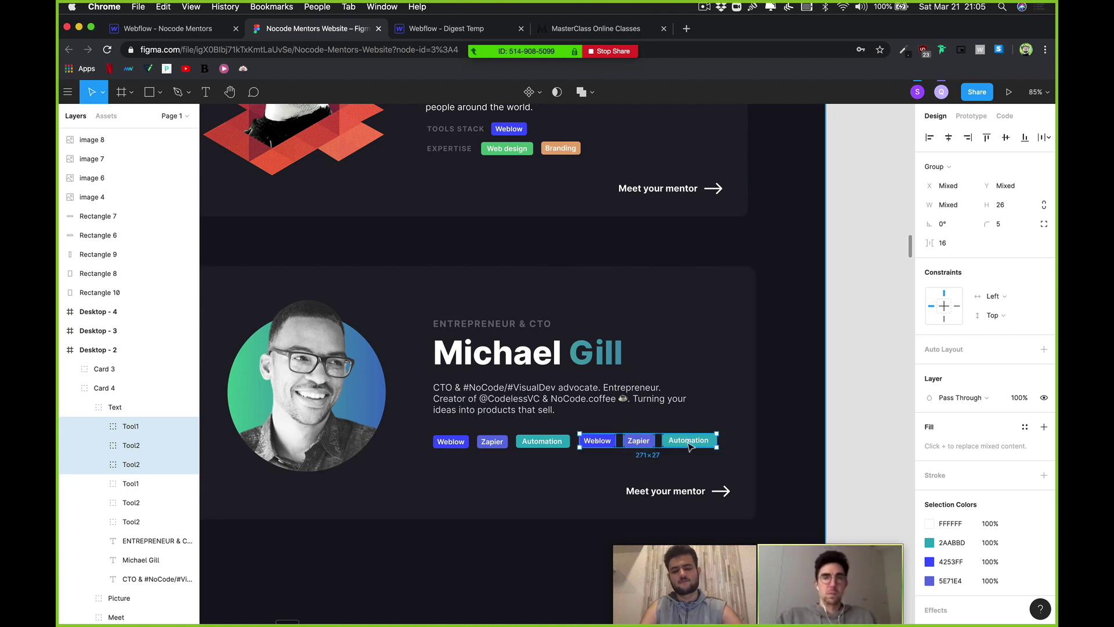
# Step: Delete the duplicated Automation tag, leaving the extra Weblow and Zapier pair
pyautogui.doubleClick(702, 448)
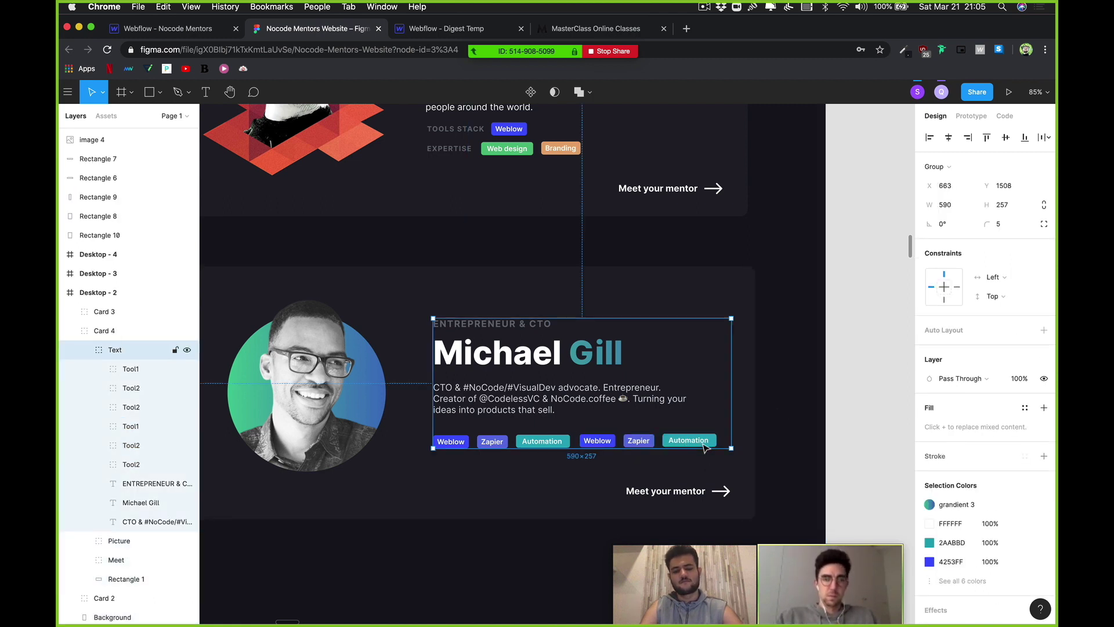
pyautogui.doubleClick(706, 446)
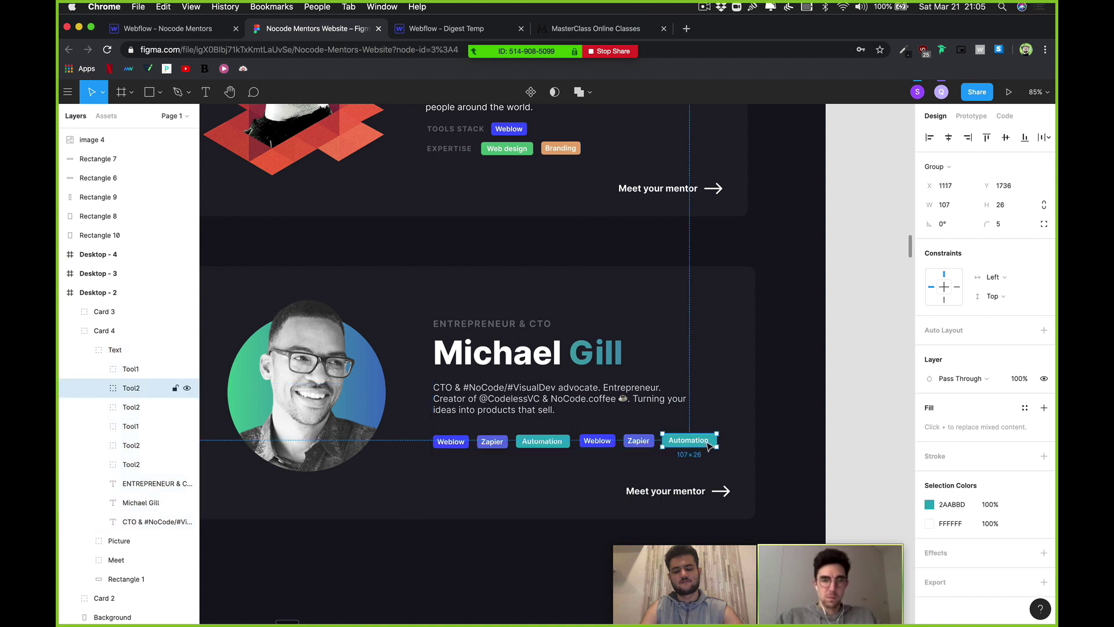
pyautogui.press('Delete')
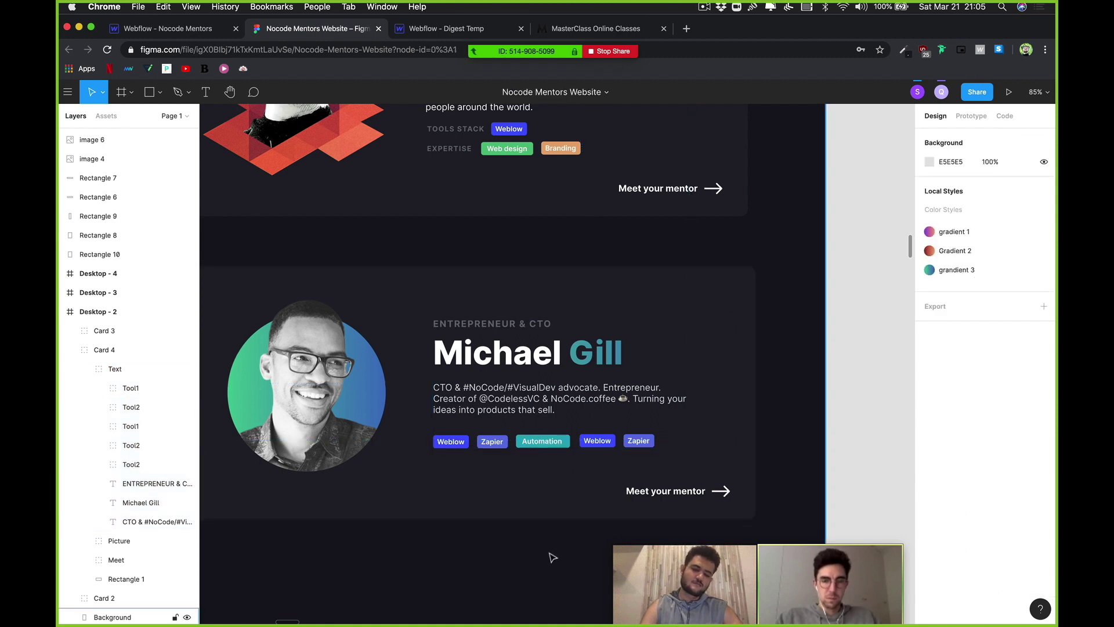
pyautogui.click(553, 557)
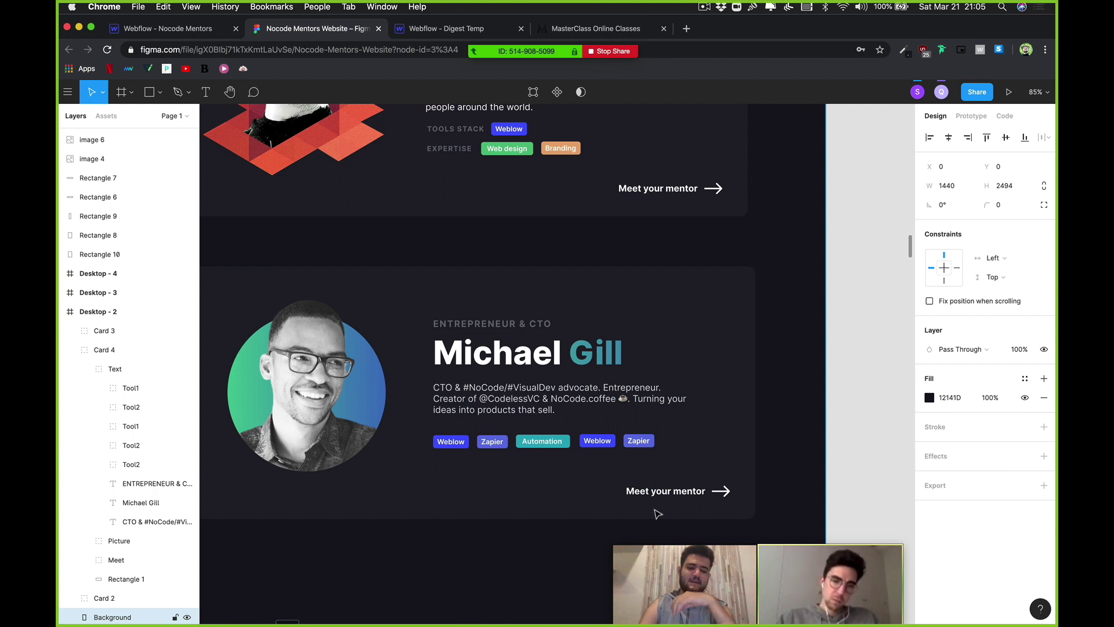
pyautogui.click(708, 492)
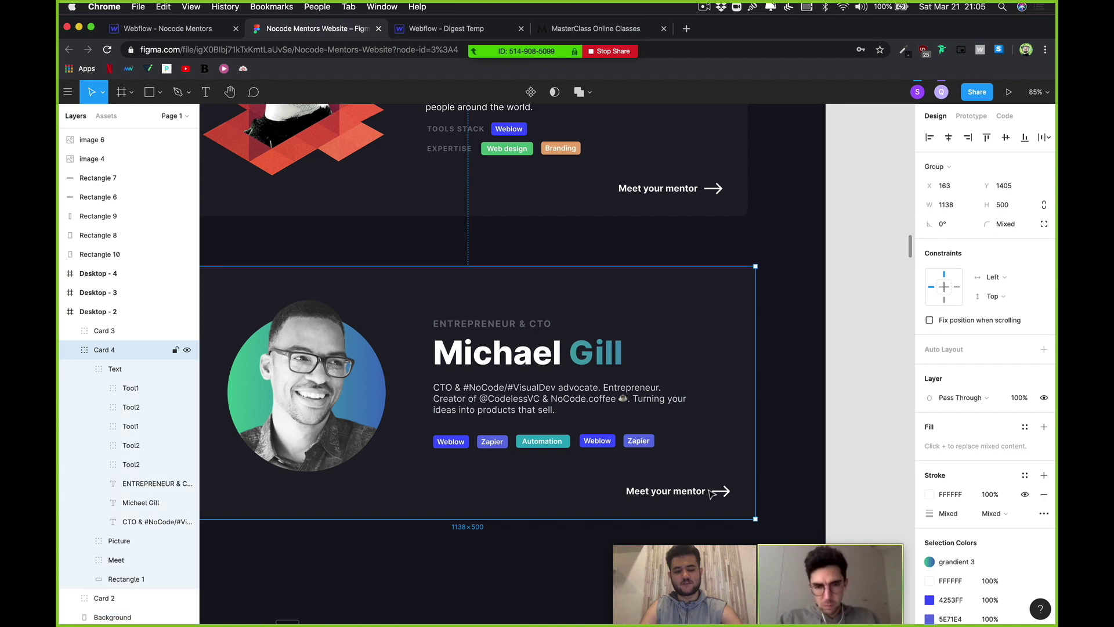
pyautogui.doubleClick(703, 496)
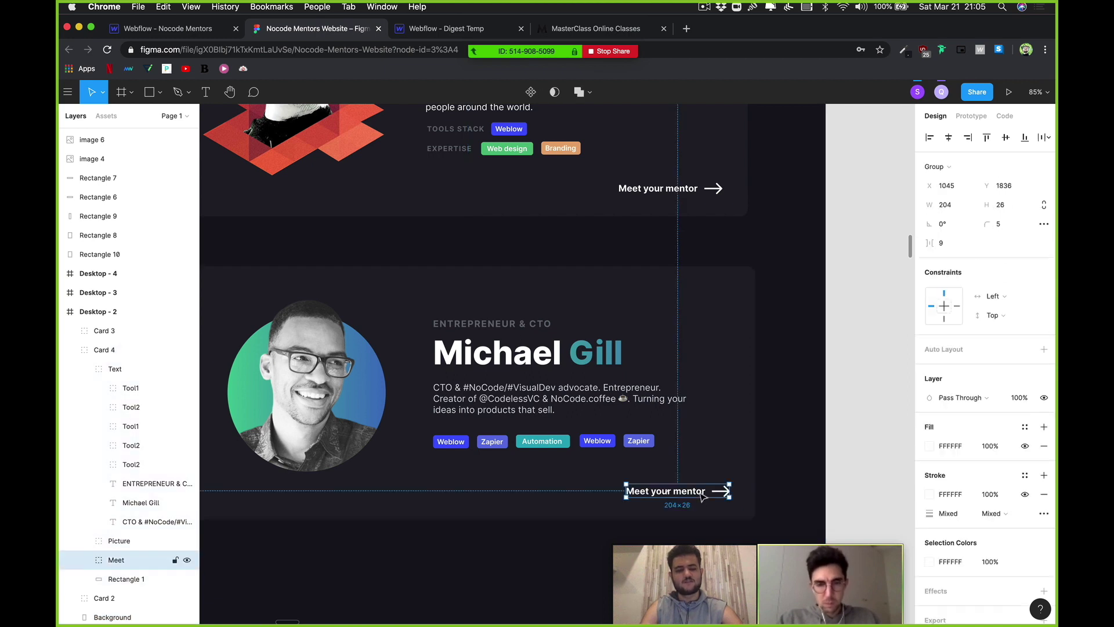
pyautogui.doubleClick(704, 497)
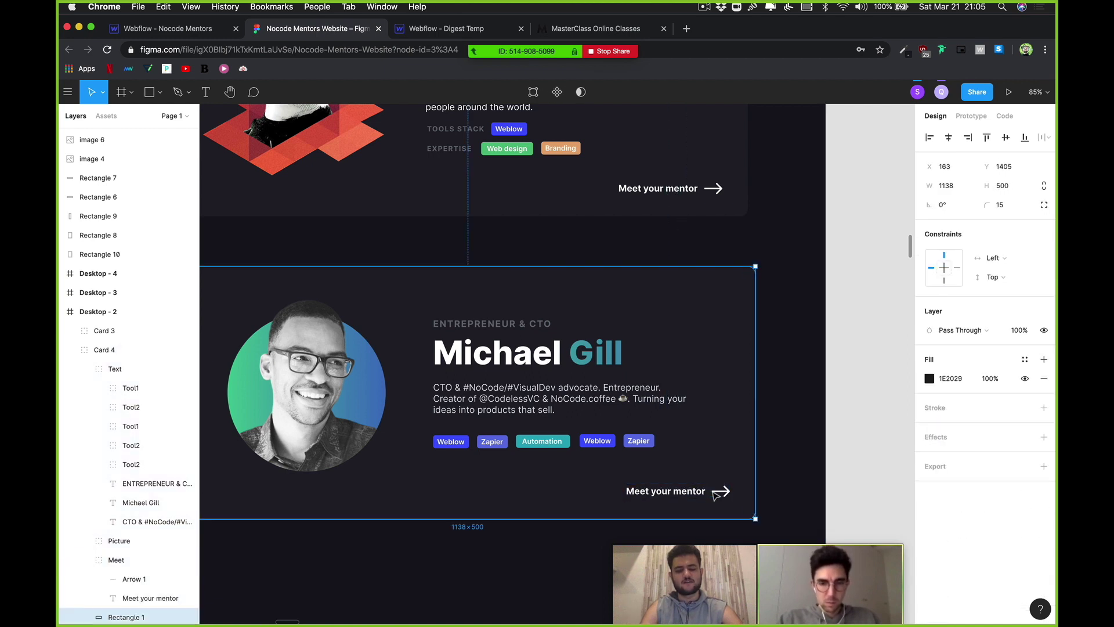
pyautogui.press('Escape')
pyautogui.hotkey('shift', 'Left')
pyautogui.hotkey('shift', 'Left')
pyautogui.hotkey('shift', 'Left')
pyautogui.hotkey('shift', 'Left')
pyautogui.hotkey('shift', 'Left')
pyautogui.hotkey('shift', 'Left')
pyautogui.hotkey('shift', 'Left')
pyautogui.hotkey('shift', 'Left')
pyautogui.hotkey('shift', 'Left')
pyautogui.hotkey('shift', 'Left')
pyautogui.hotkey('shift', 'Left')
pyautogui.hotkey('shift', 'Left')
pyautogui.hotkey('shift', 'Left')
pyautogui.hotkey('shift', 'Left')
pyautogui.hotkey('shift', 'Left')
pyautogui.hotkey('shift', 'Left')
pyautogui.hotkey('shift', 'Left')
pyautogui.hotkey('shift', 'Left')
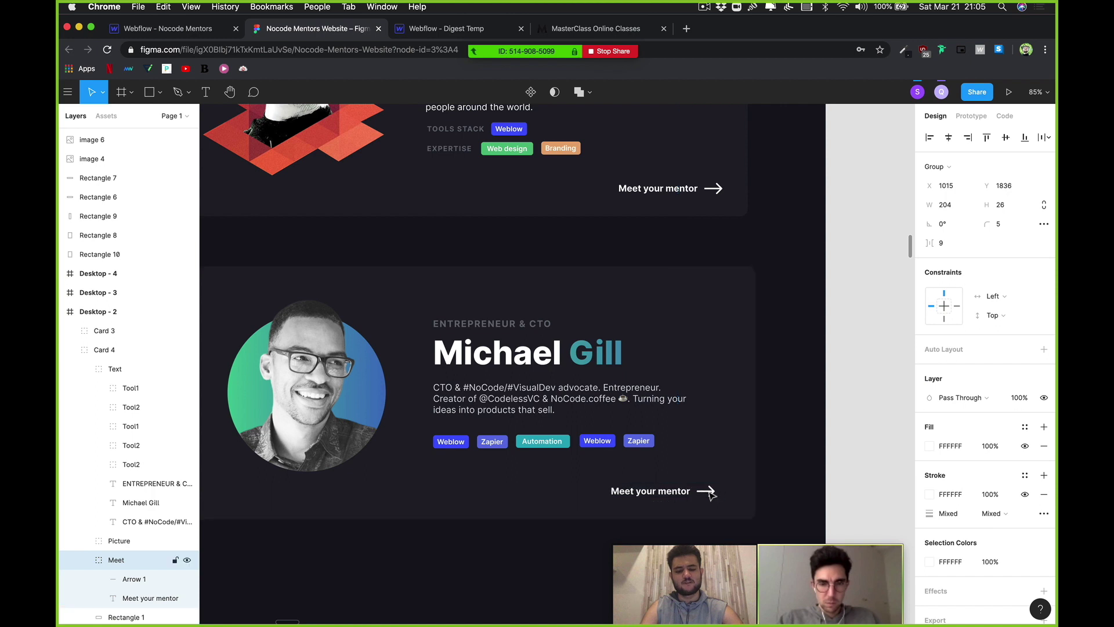
pyautogui.hotkey('shift', 'Left')
pyautogui.hotkey('shift', 'Left')
pyautogui.hotkey('shift', 'Left')
pyautogui.hotkey('shift', 'Left')
pyautogui.hotkey('shift', 'Left')
pyautogui.hotkey('shift', 'Left')
pyautogui.hotkey('shift', 'Left')
pyautogui.hotkey('shift', 'Left')
pyautogui.hotkey('shift', 'Left')
pyautogui.hotkey('shift', 'Left')
pyautogui.hotkey('shift', 'Left')
pyautogui.hotkey('shift', 'Left')
pyautogui.hotkey('shift', 'Left')
pyautogui.hotkey('shift', 'Left')
pyautogui.hotkey('shift', 'Left')
pyautogui.hotkey('shift', 'Left')
pyautogui.hotkey('shift', 'Left')
pyautogui.hotkey('shift', 'Left')
pyautogui.hotkey('shift', 'Left')
pyautogui.hotkey('shift', 'Left')
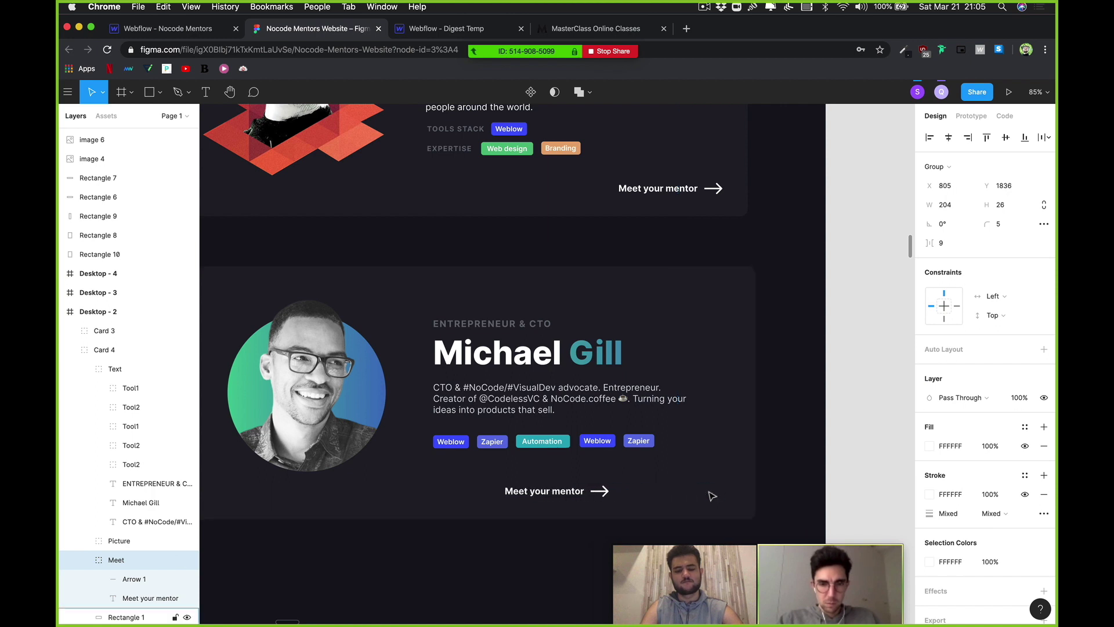
pyautogui.hotkey('shift', 'Right')
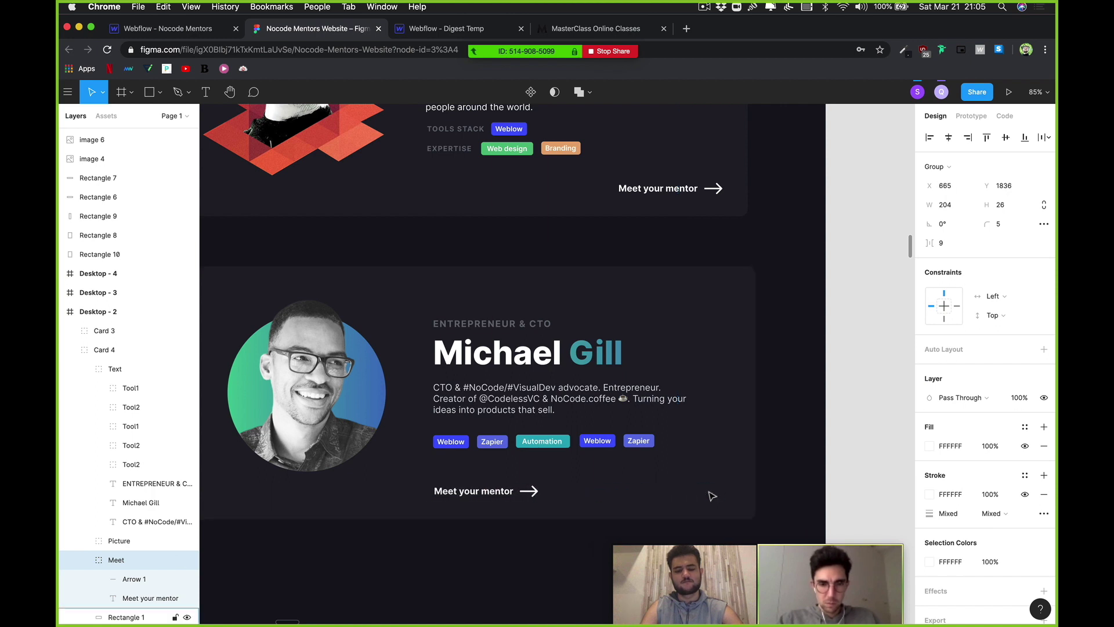
pyautogui.scroll(-5, 712, 496)
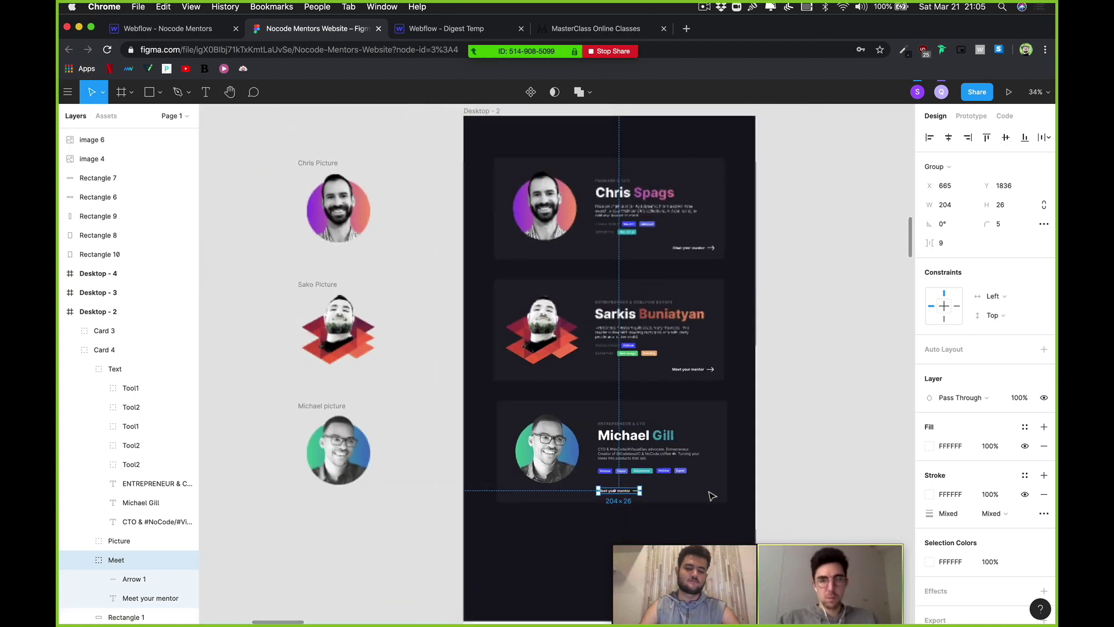
pyautogui.scroll(5, 686, 505)
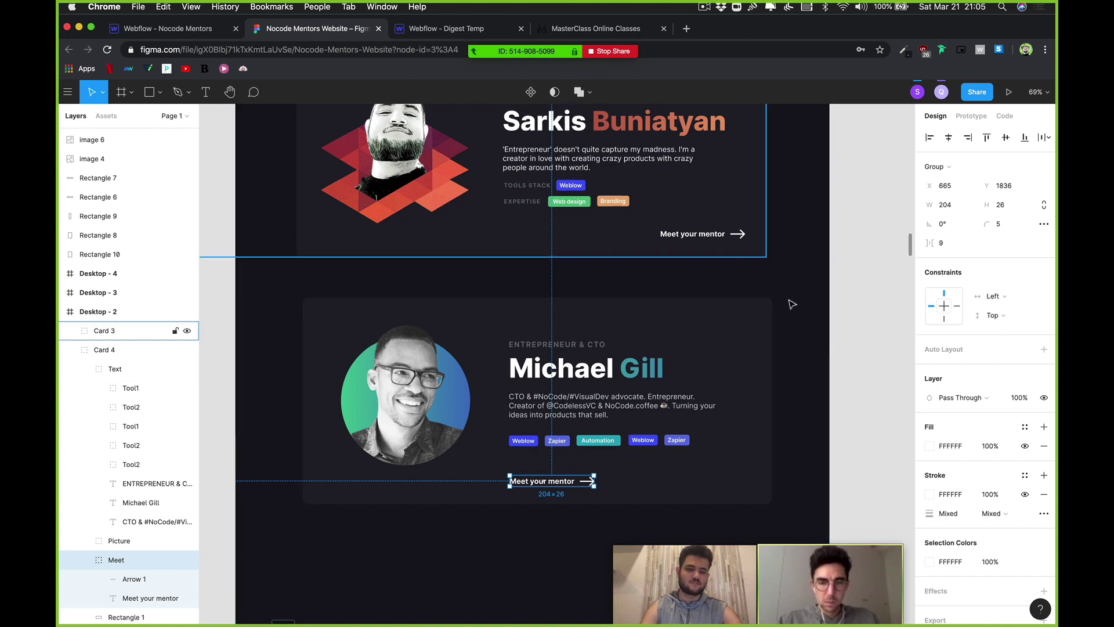
pyautogui.click(859, 348)
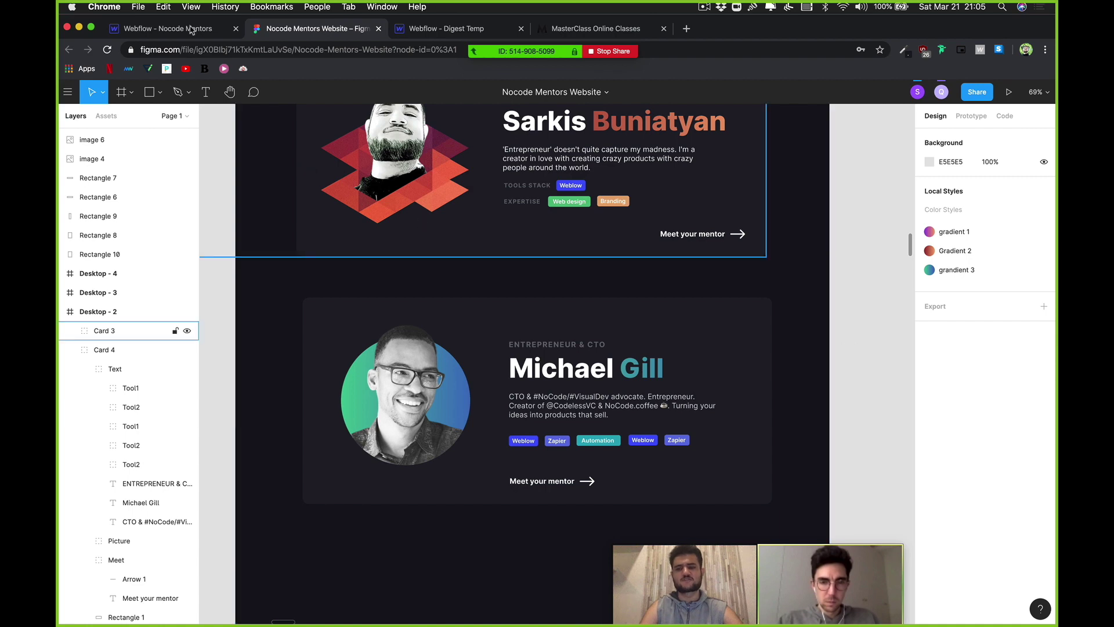
# Step: Create the Mentors collection in Webflow with its Subtitle, Profile Picture and Bio fields
pyautogui.click(169, 29)
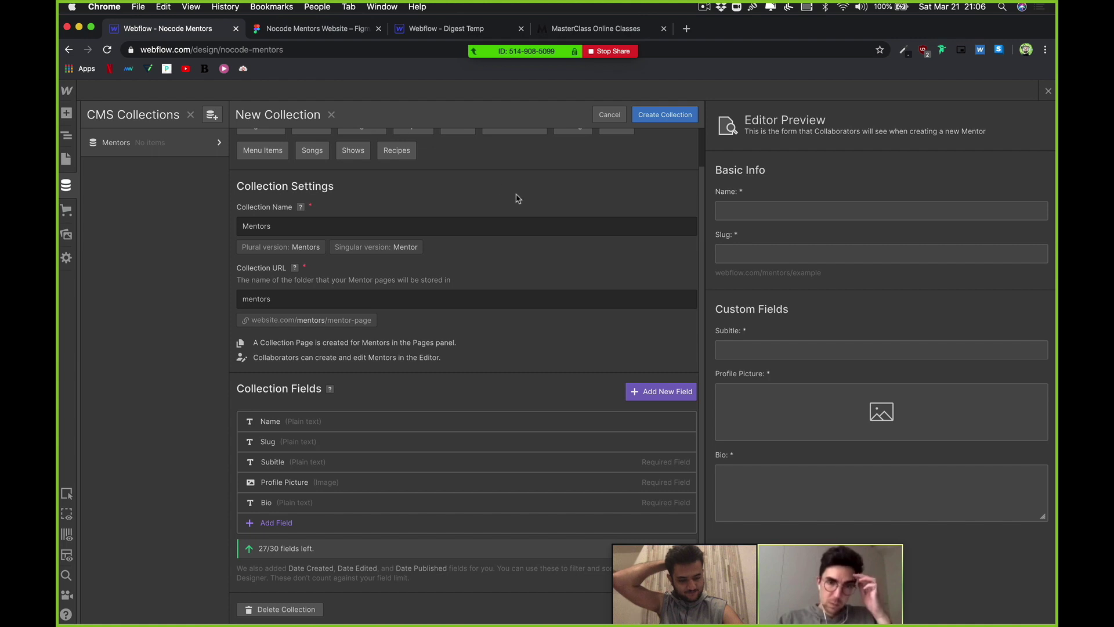
pyautogui.click(650, 116)
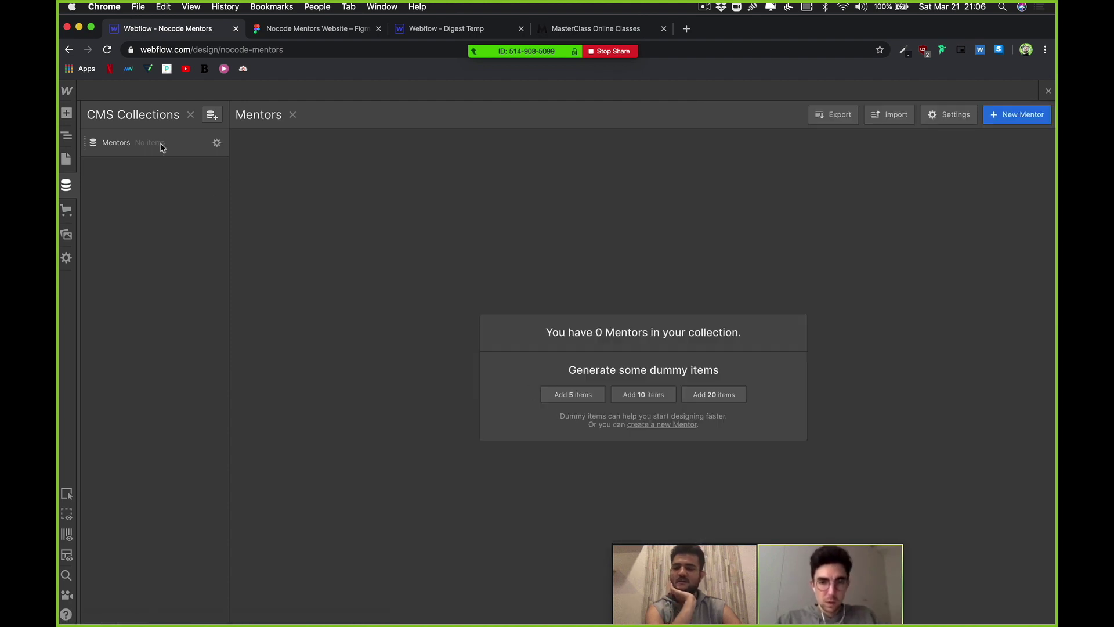
# Step: Start a new CMS collection named Categories, correcting the misspelled name
pyautogui.click(212, 114)
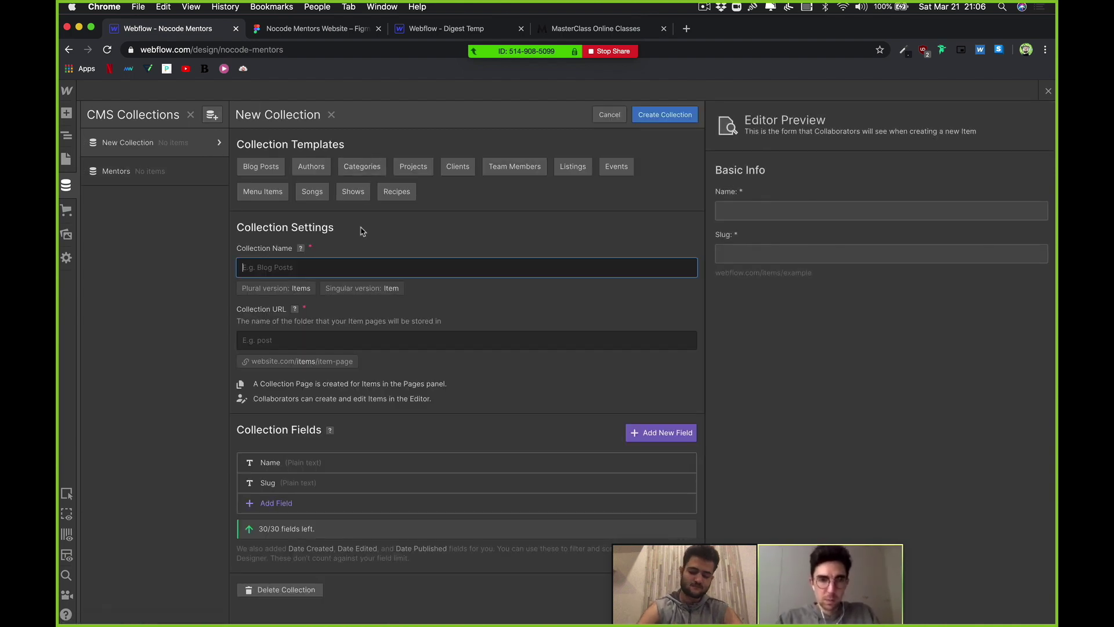
pyautogui.write('Cagetories')
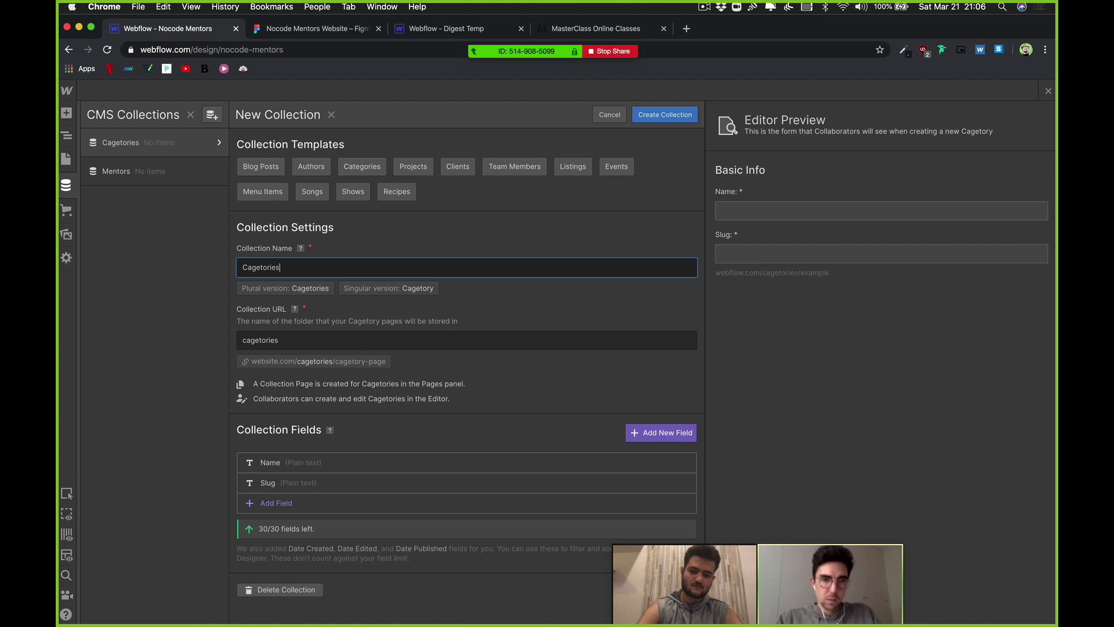
pyautogui.press('super+a')
pyautogui.write('Ts')
pyautogui.press('BackSpace')
pyautogui.press('BackSpace')
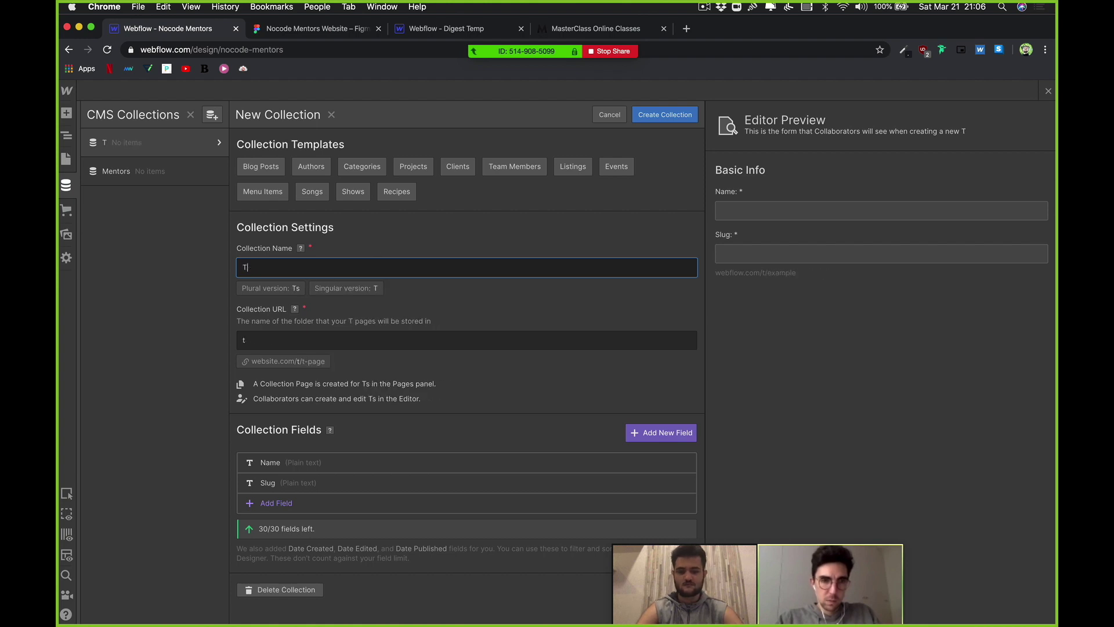
pyautogui.write('Categories')
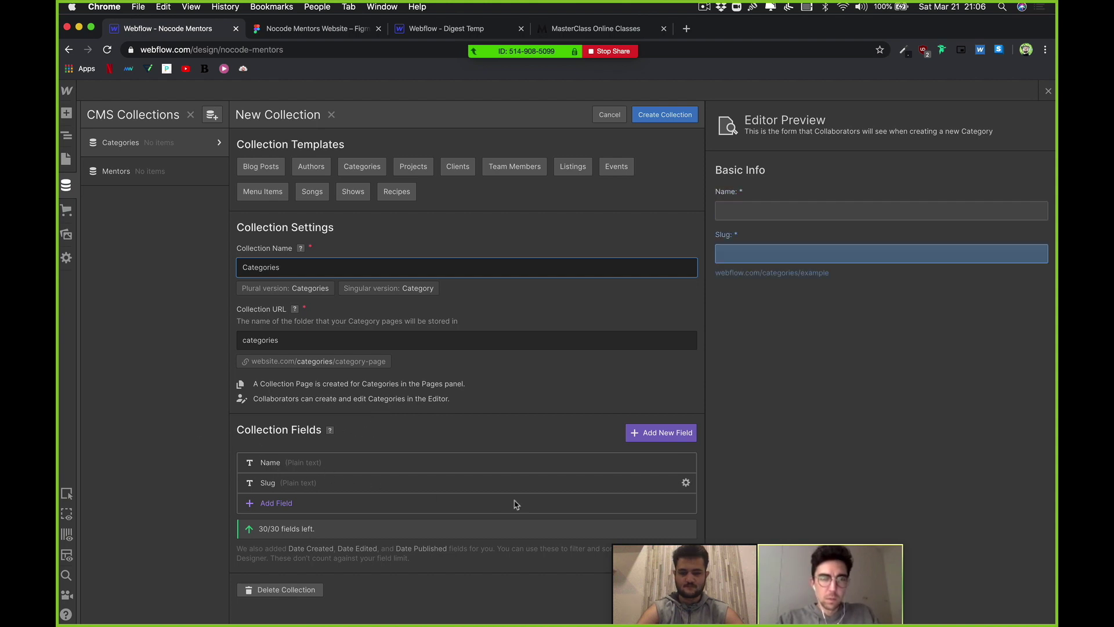
# Step: Add a required Color field labelled Color to the Categories collection
pyautogui.click(296, 505)
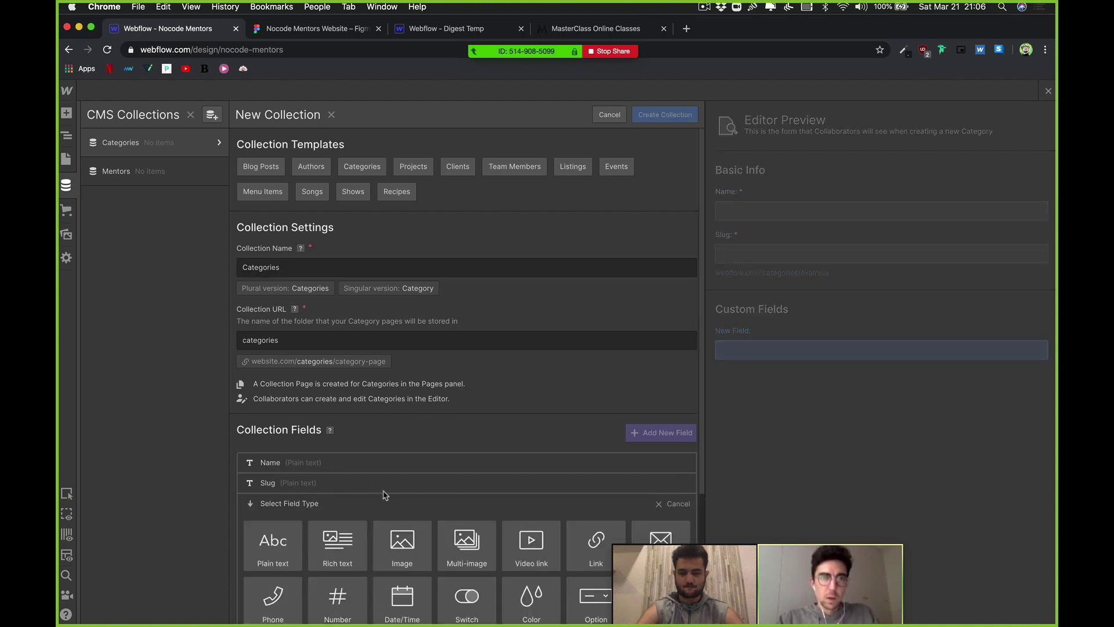
pyautogui.scroll(-5, 325, 464)
pyautogui.scroll(2, 343, 424)
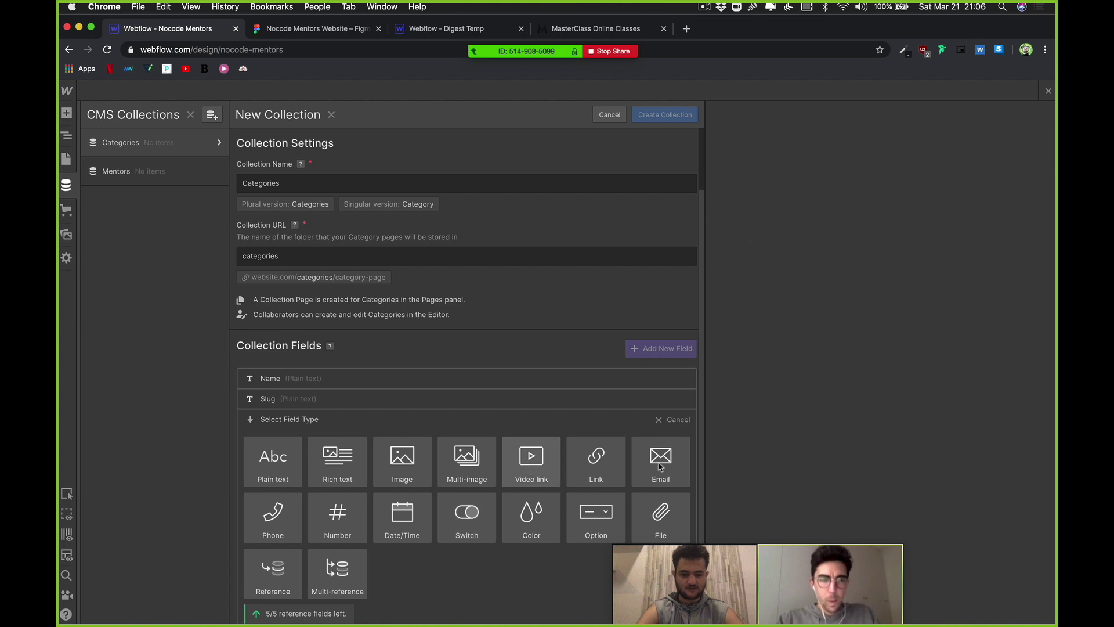
pyautogui.click(529, 521)
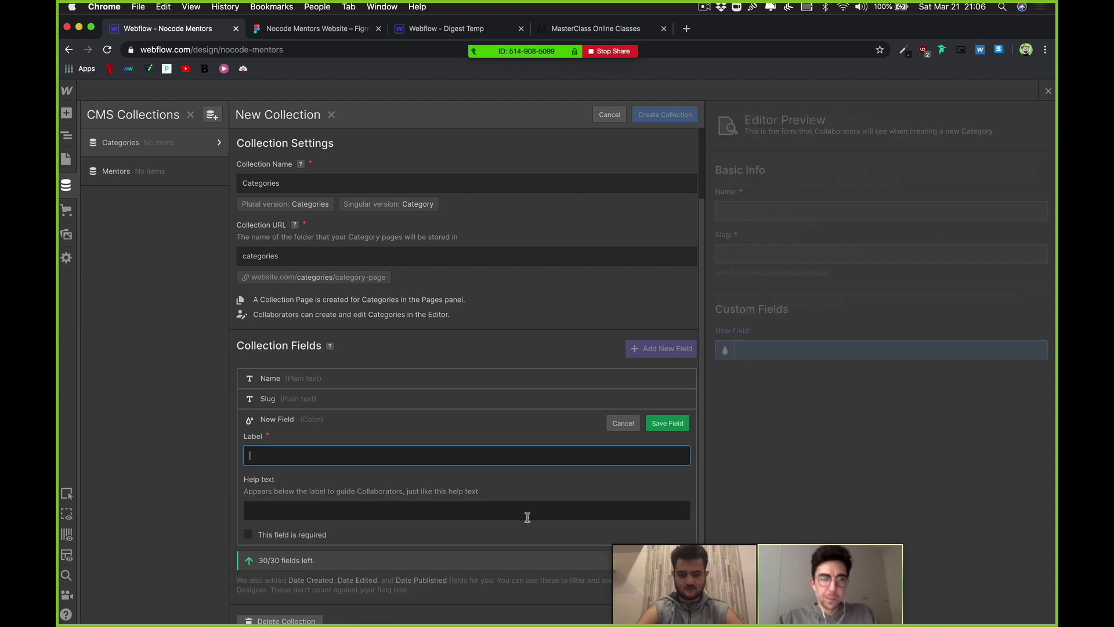
pyautogui.scroll(-1, 581, 441)
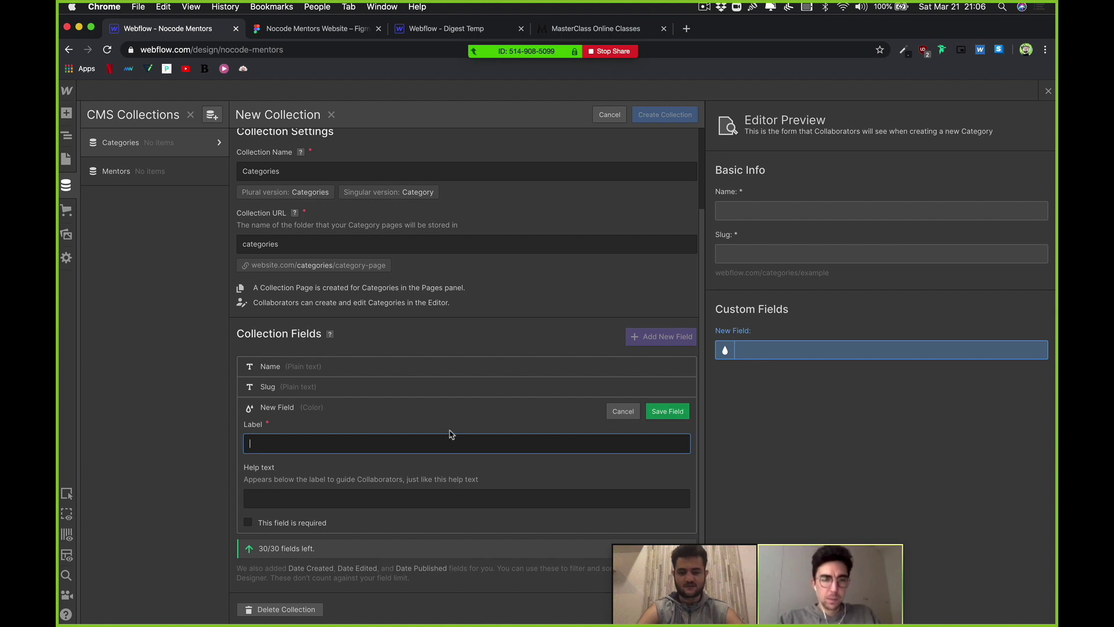
pyautogui.write('Color')
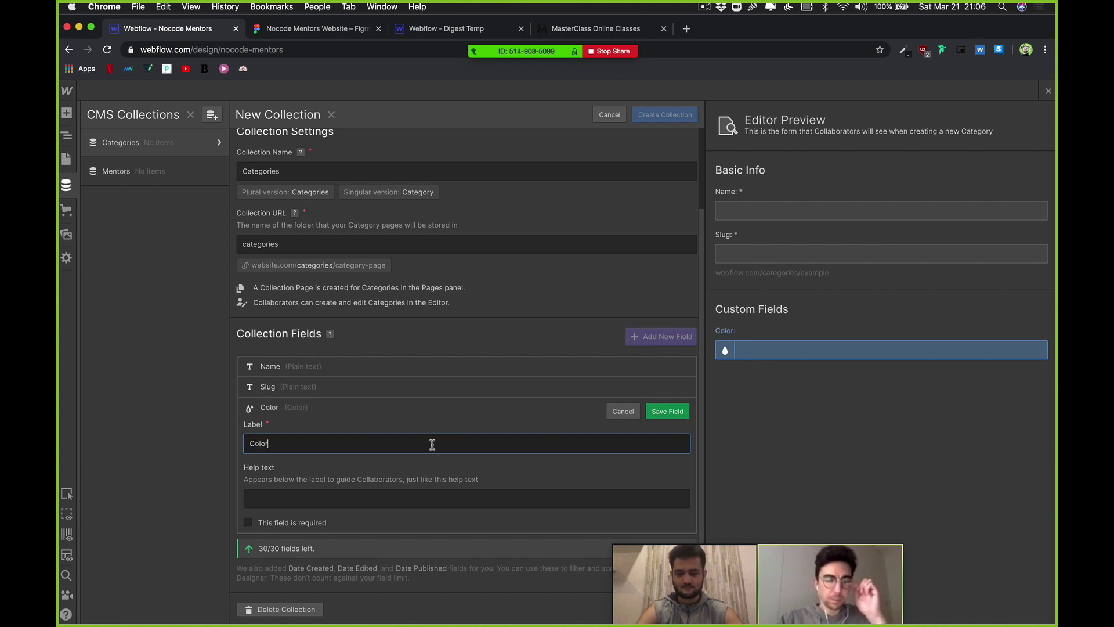
pyautogui.click(514, 463)
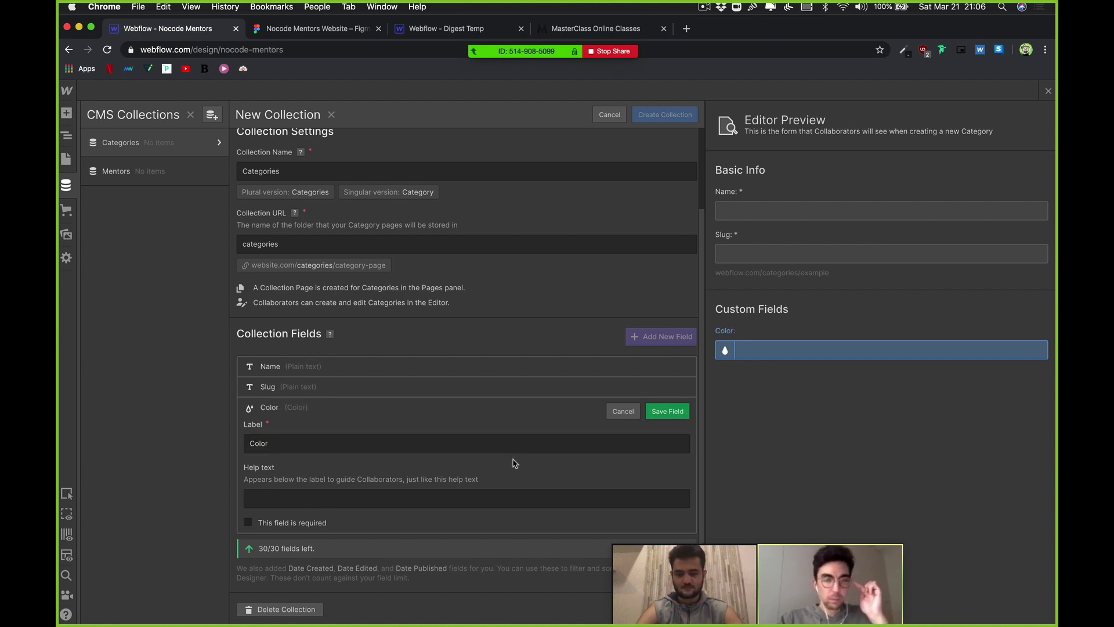
pyautogui.click(667, 411)
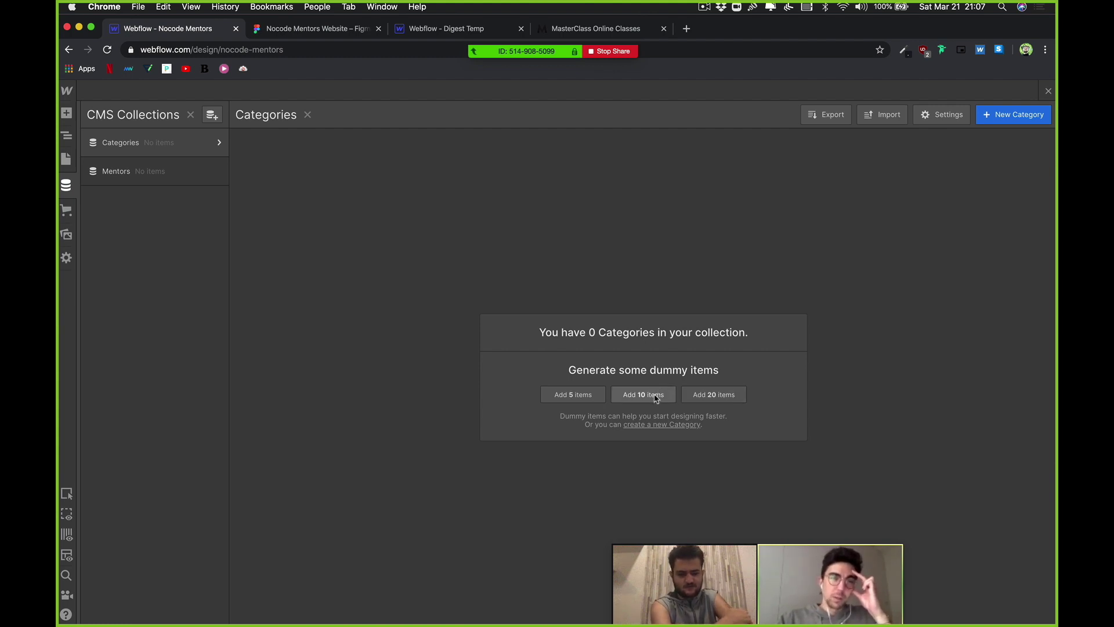
pyautogui.click(655, 396)
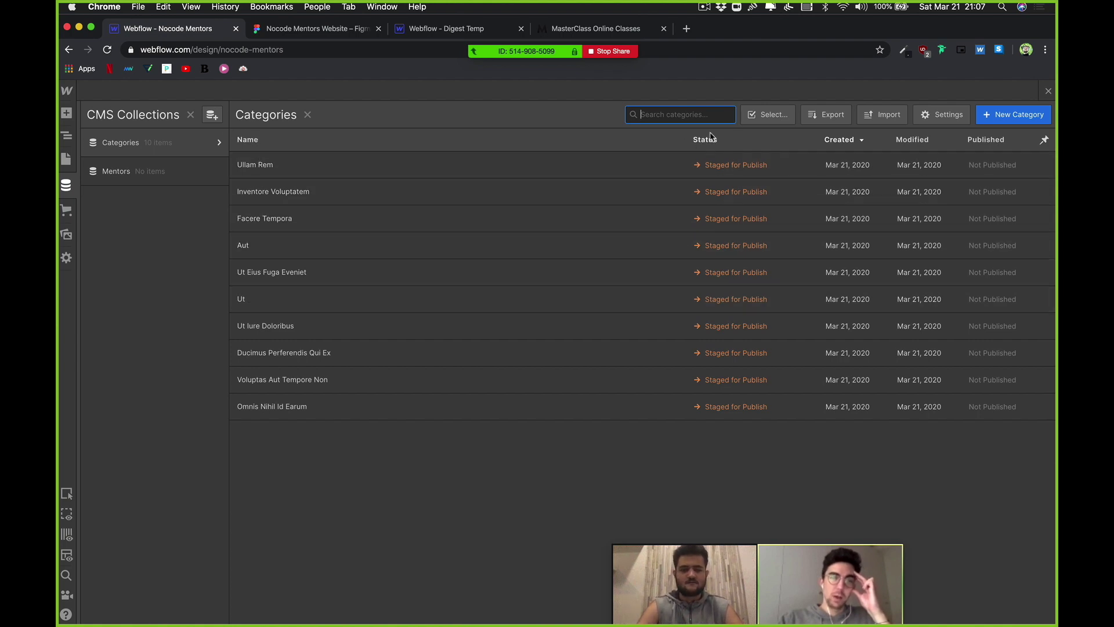
pyautogui.click(768, 114)
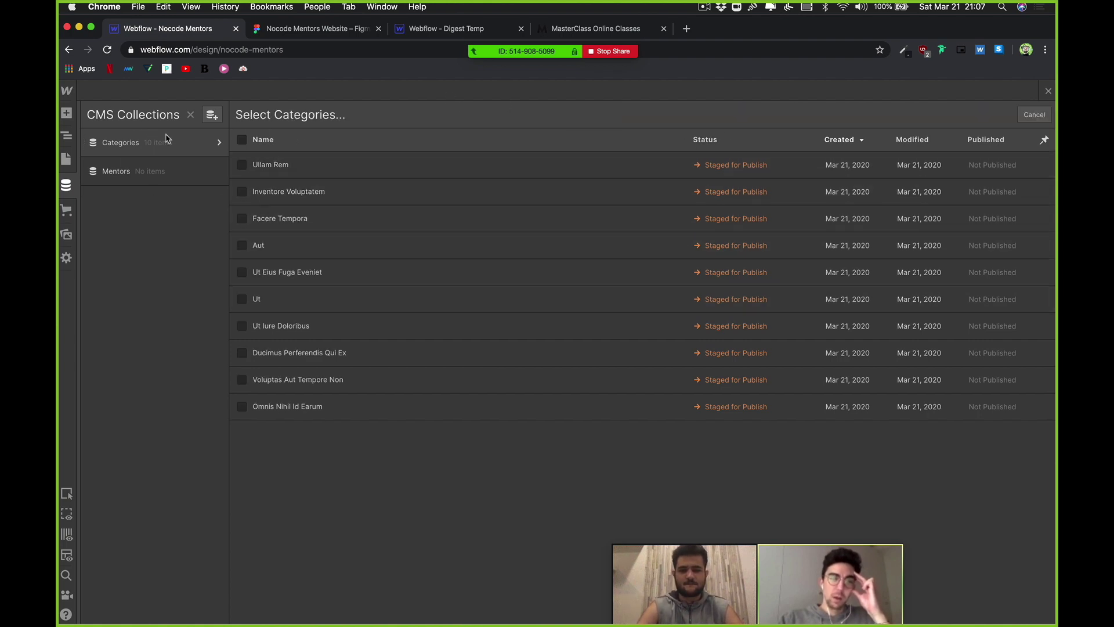
pyautogui.click(242, 141)
pyautogui.click(874, 114)
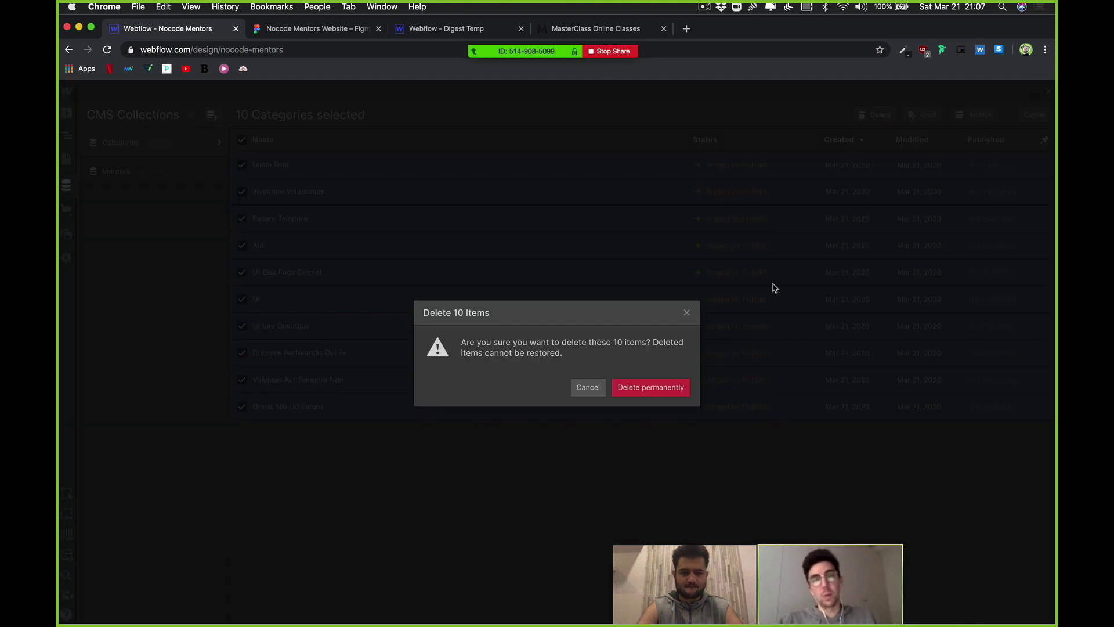
pyautogui.click(662, 387)
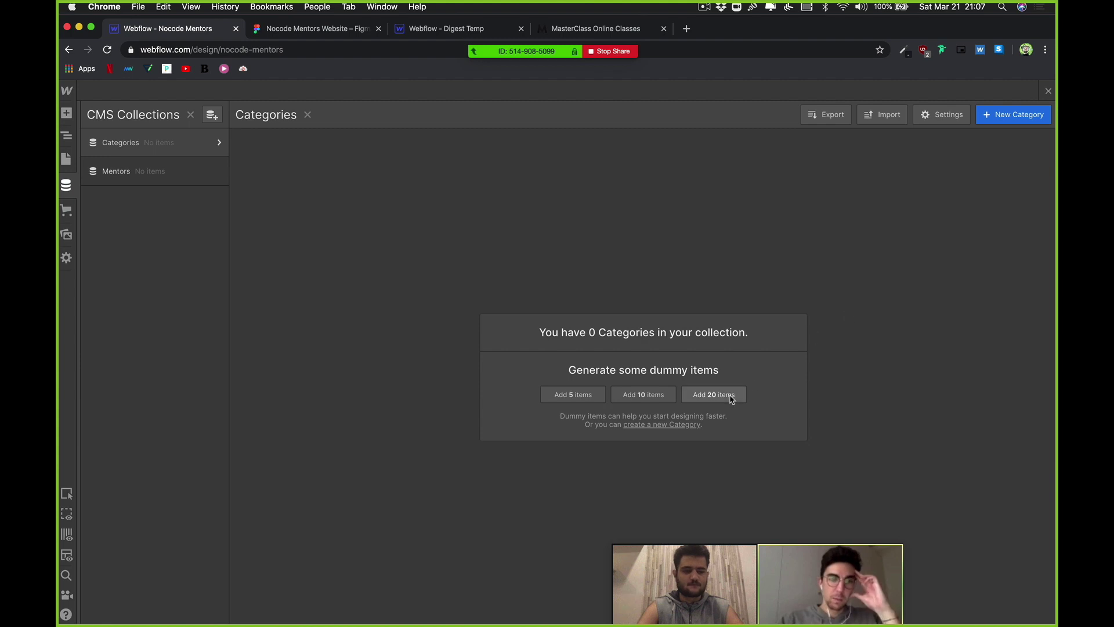
# Step: Generate 20 dummy categories and rename the Enim Omnis item to Webflow with slug webflow
pyautogui.click(737, 397)
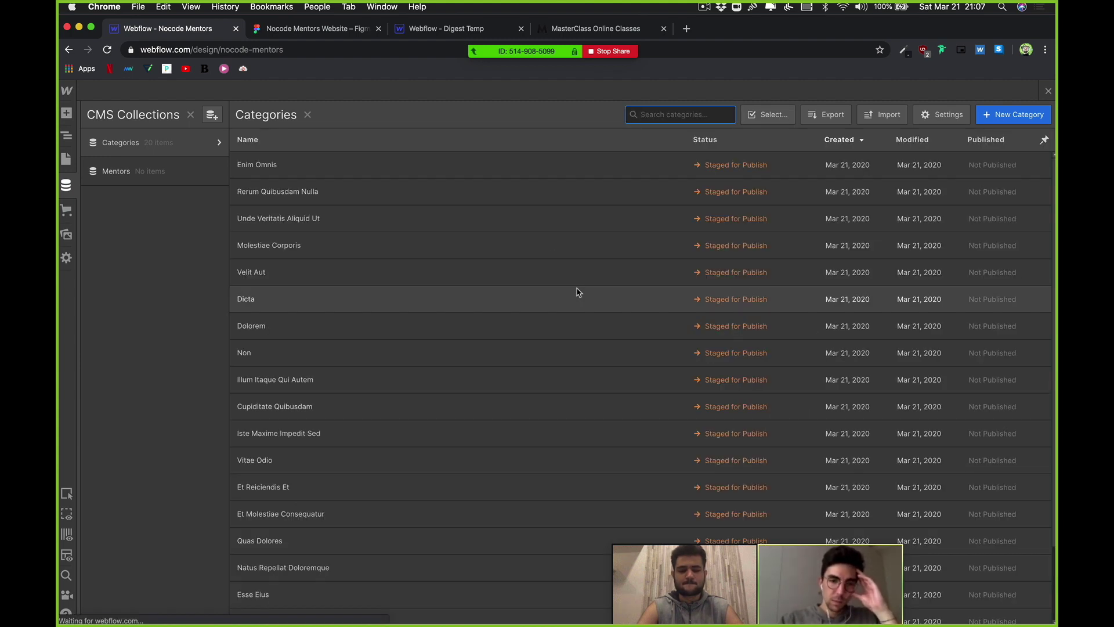
pyautogui.click(294, 165)
pyautogui.click(429, 161)
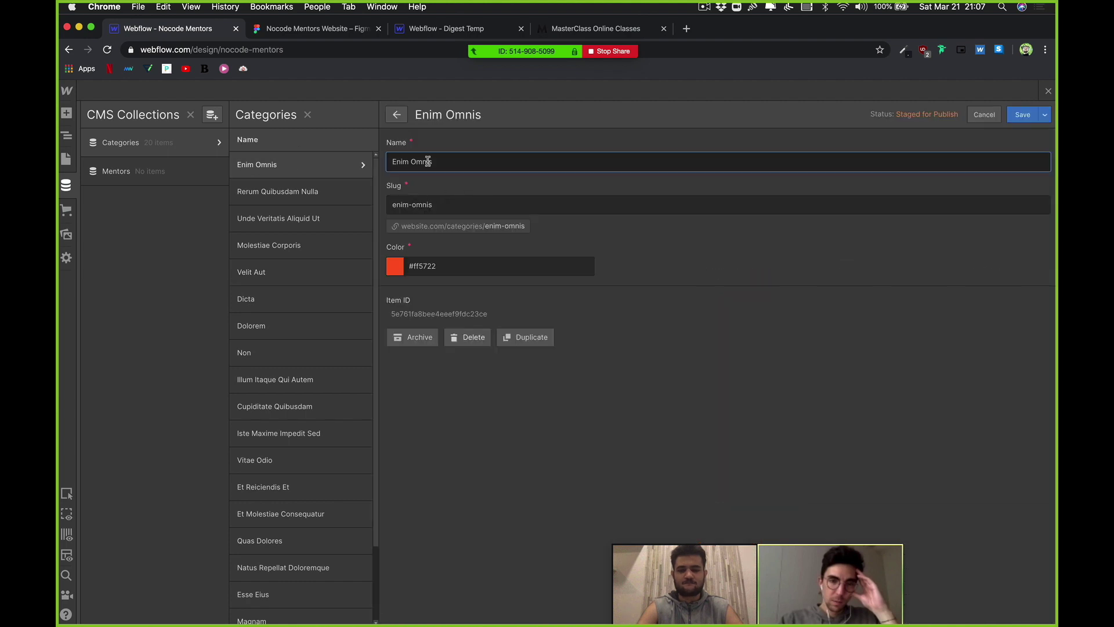
pyautogui.tripleClick(497, 157)
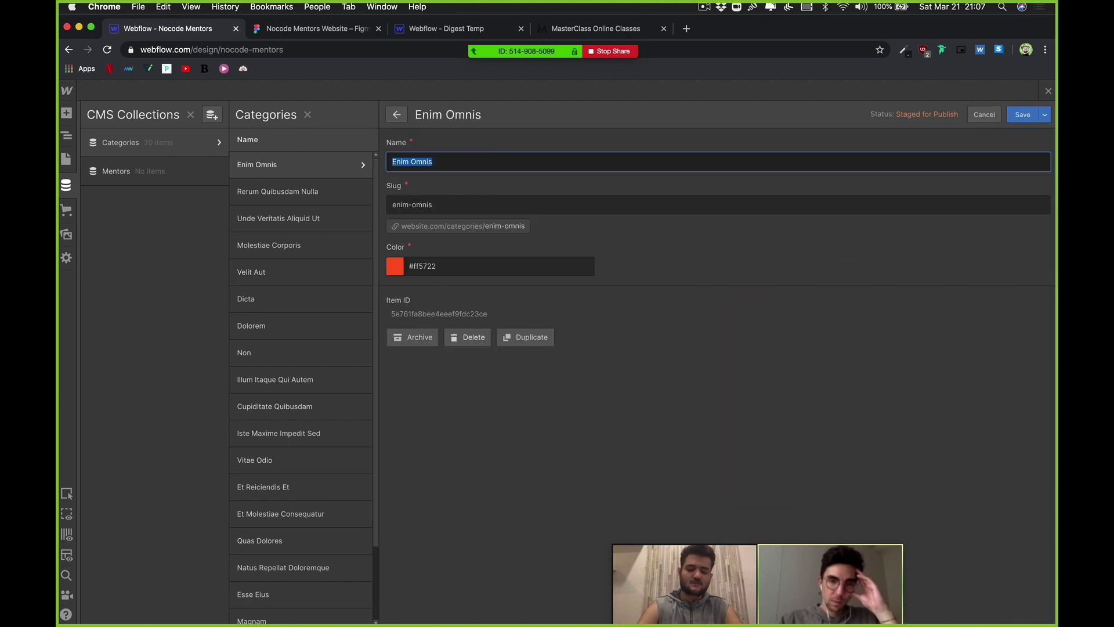
pyautogui.write('Webflow')
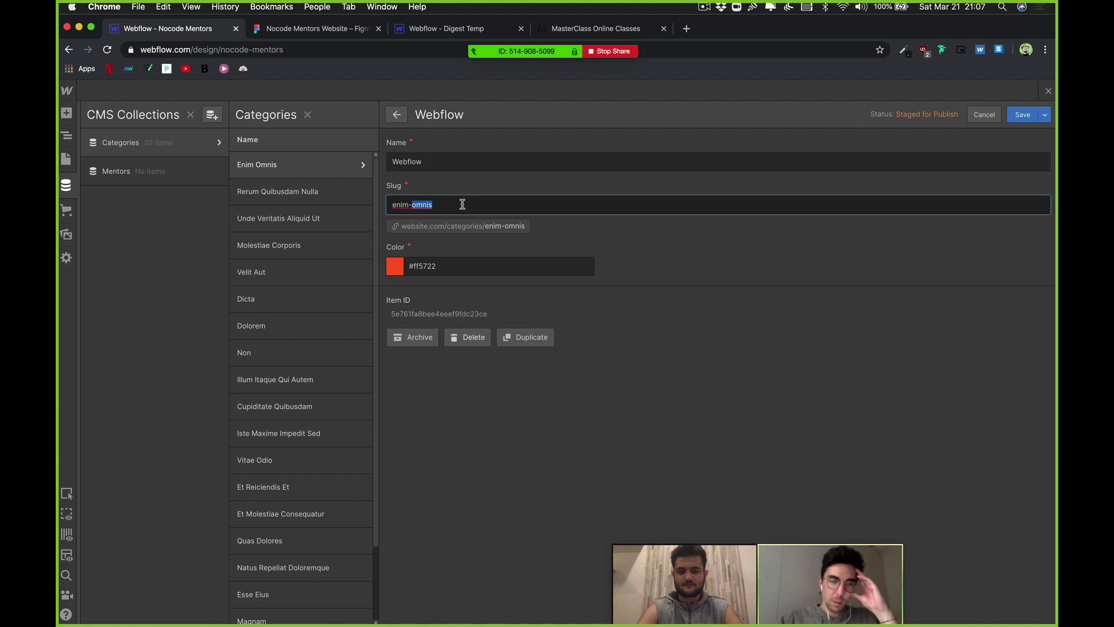
pyautogui.tripleClick(462, 205)
pyautogui.write('webflow')
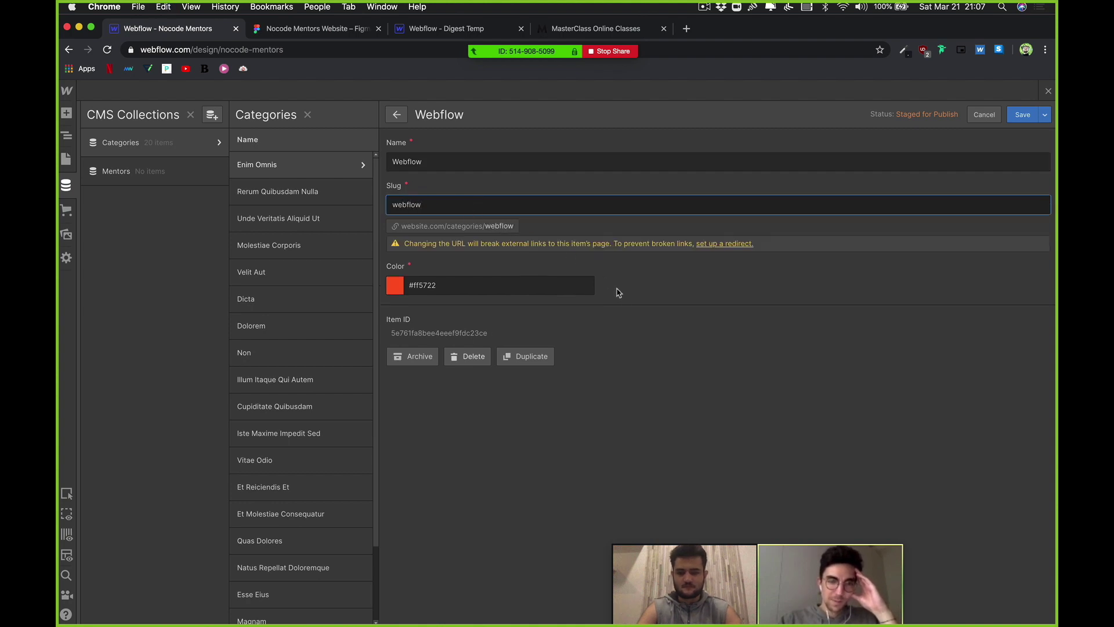
# Step: Set the Webflow category's colour to purple #c940f9 and save it
pyautogui.click(474, 285)
pyautogui.click(399, 289)
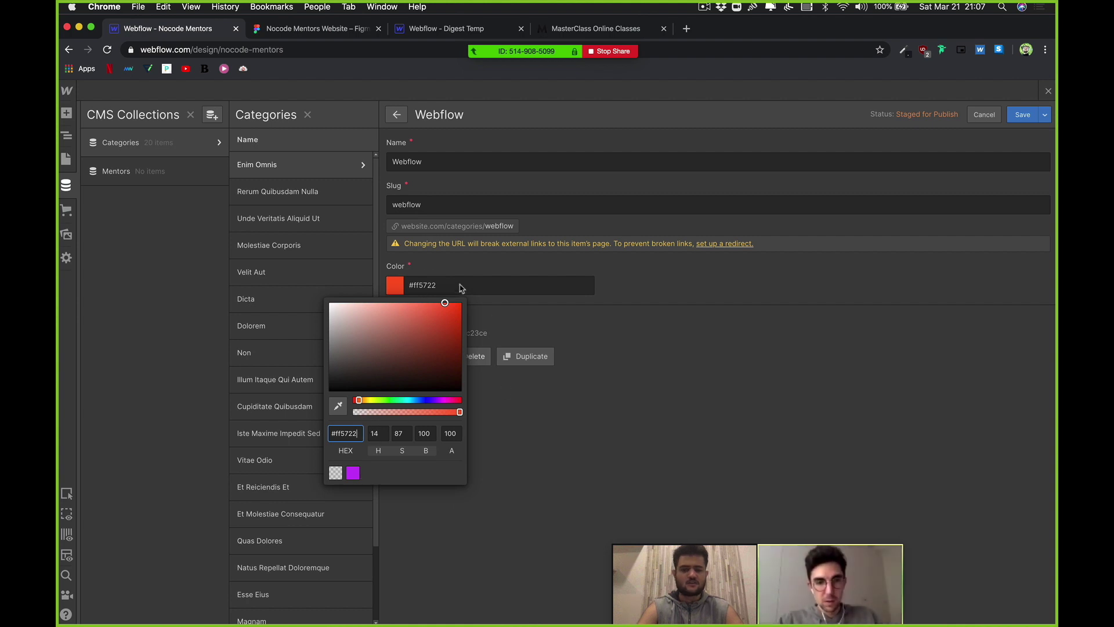
pyautogui.click(353, 473)
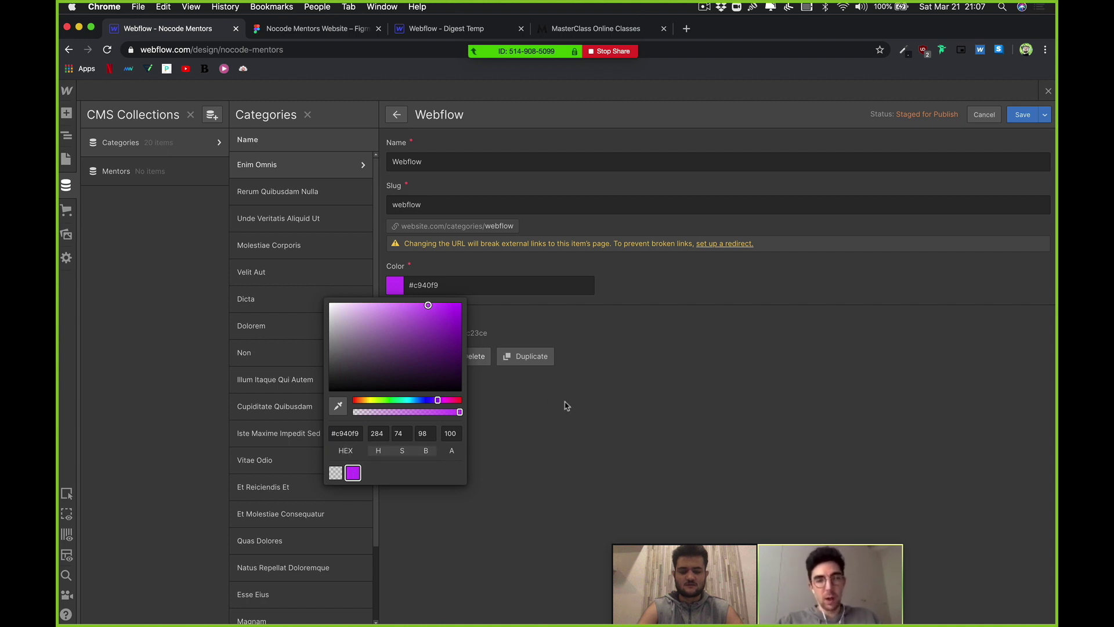
pyautogui.click(637, 350)
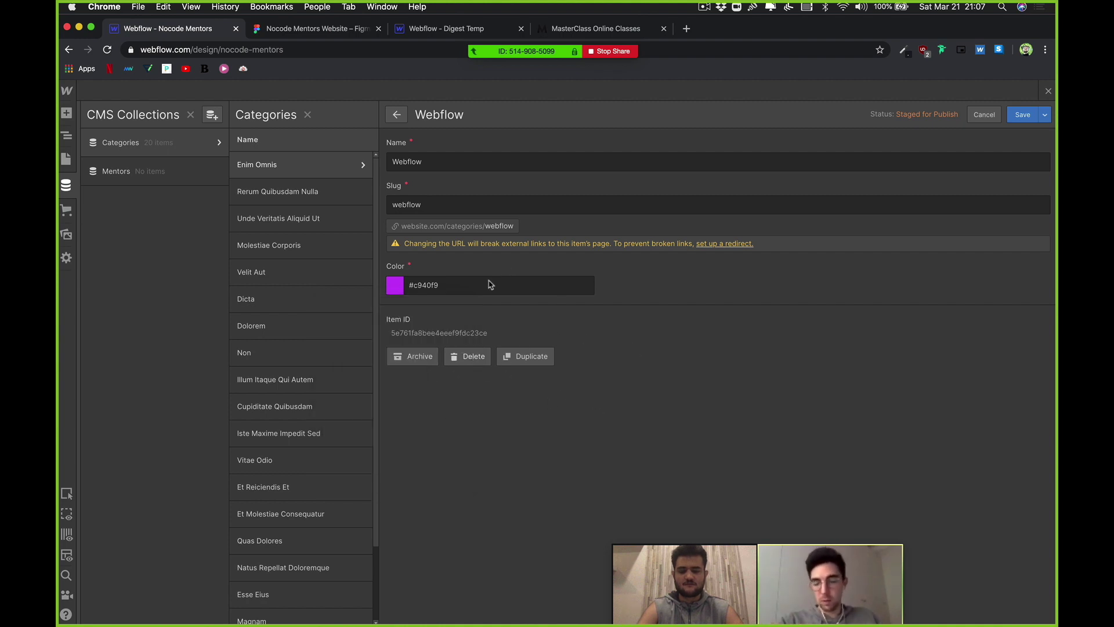
pyautogui.click(495, 200)
pyautogui.click(542, 180)
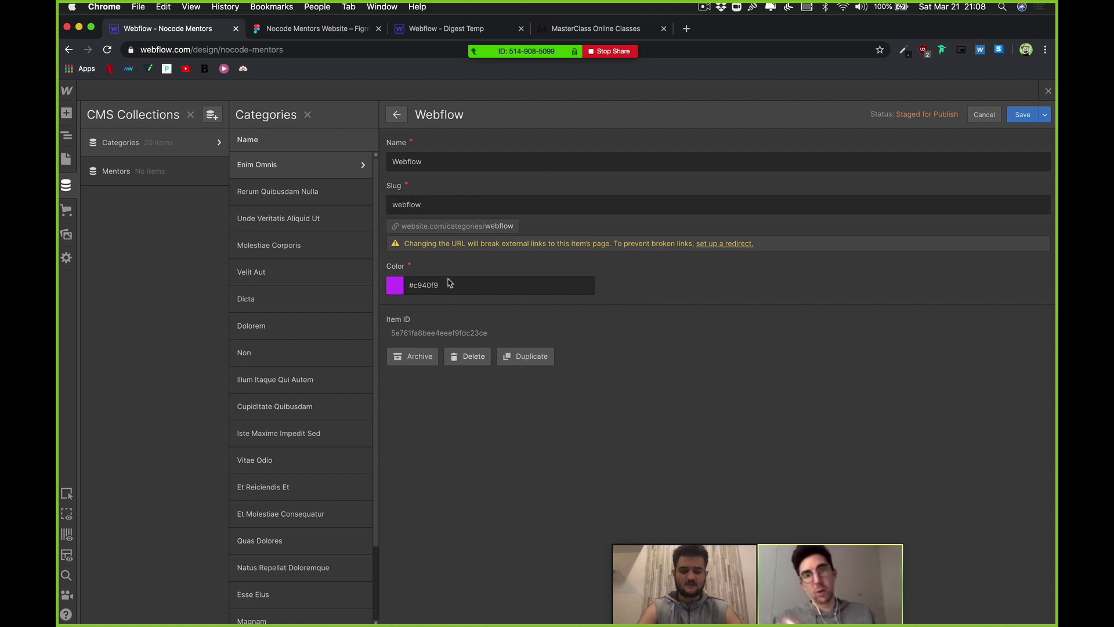
pyautogui.click(1023, 114)
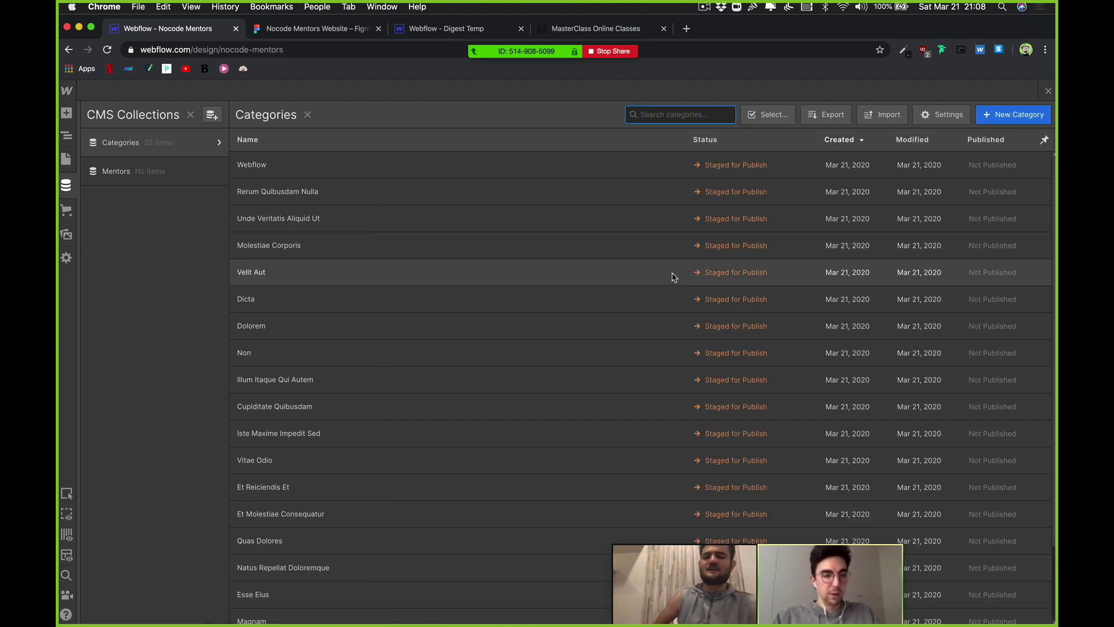
# Step: Rename Rerum Quibusdam Nulla to Bubble with slug bubble and save it
pyautogui.click(511, 187)
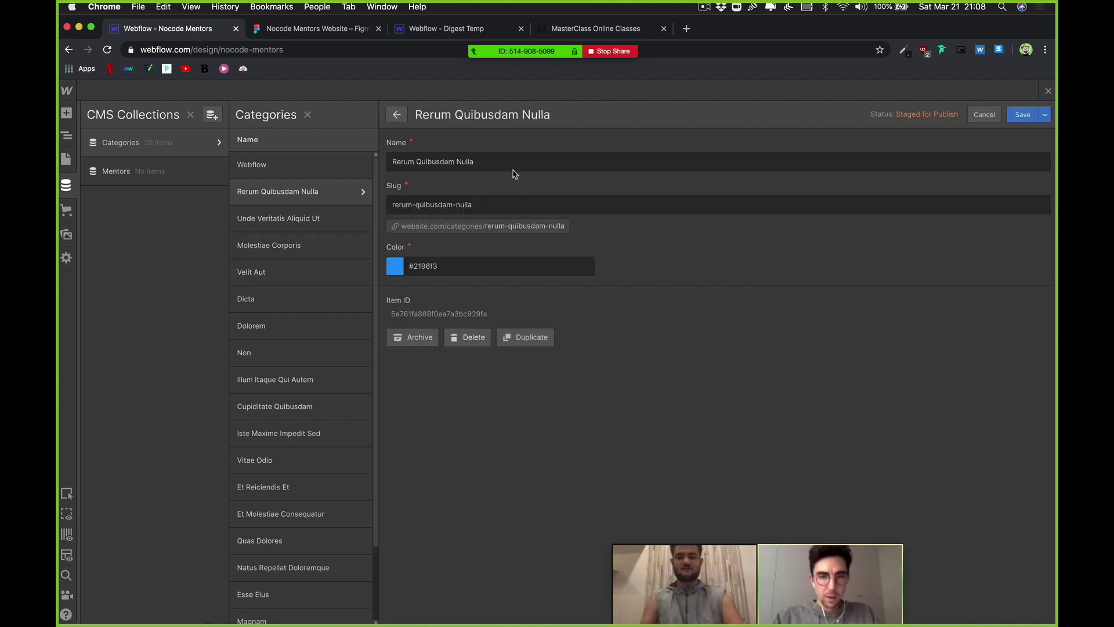
pyautogui.tripleClick(512, 166)
pyautogui.write('Bubble')
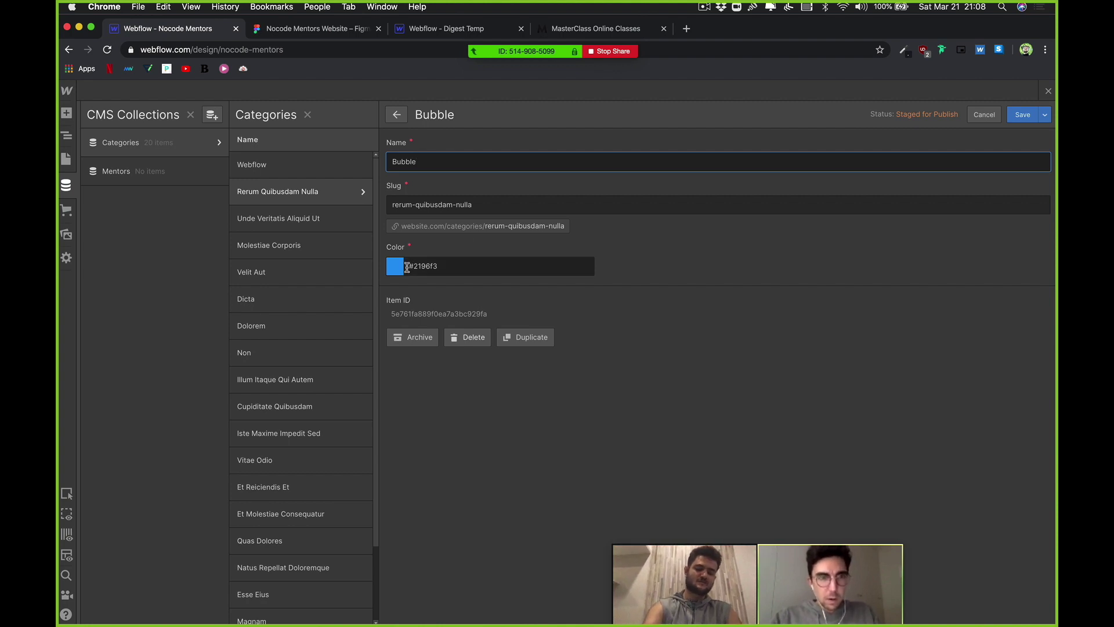
pyautogui.click(402, 266)
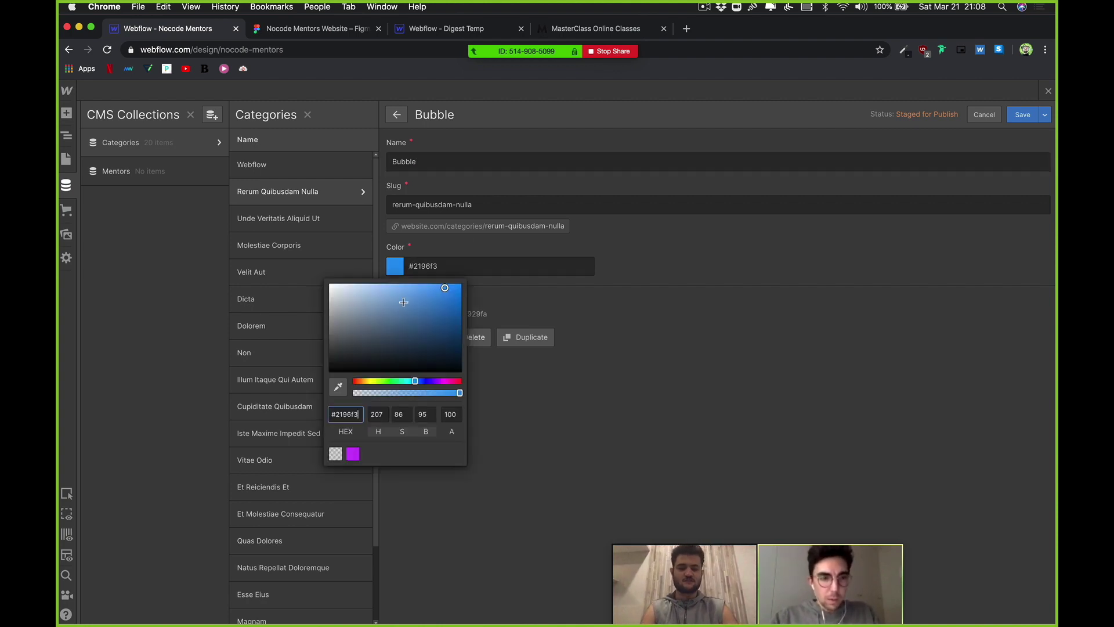
pyautogui.click(602, 381)
pyautogui.tripleClick(520, 200)
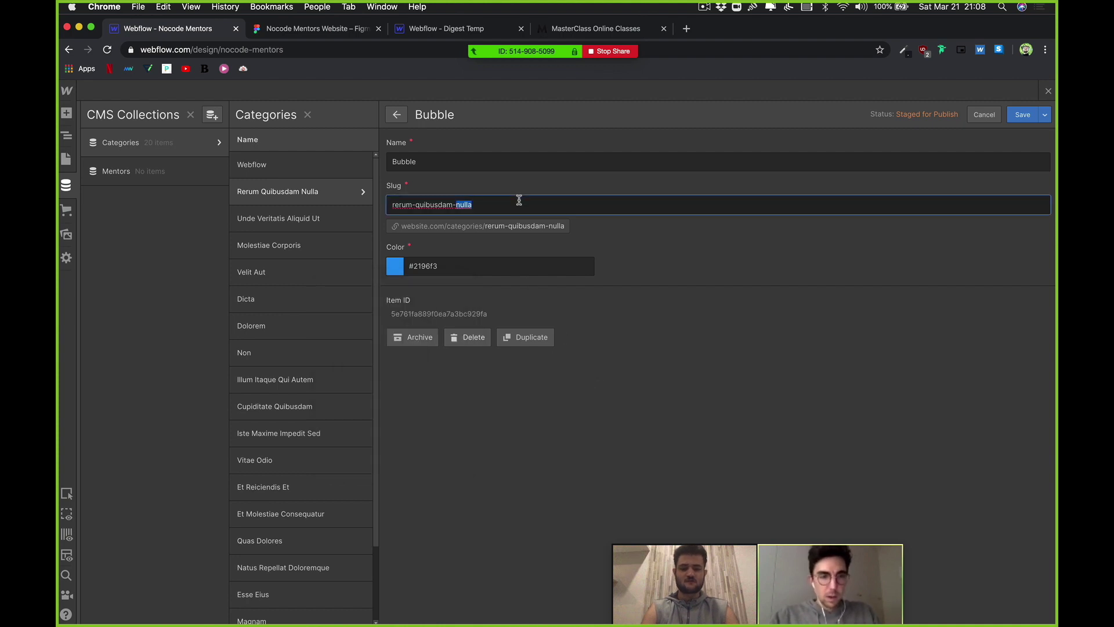
pyautogui.write('bubble')
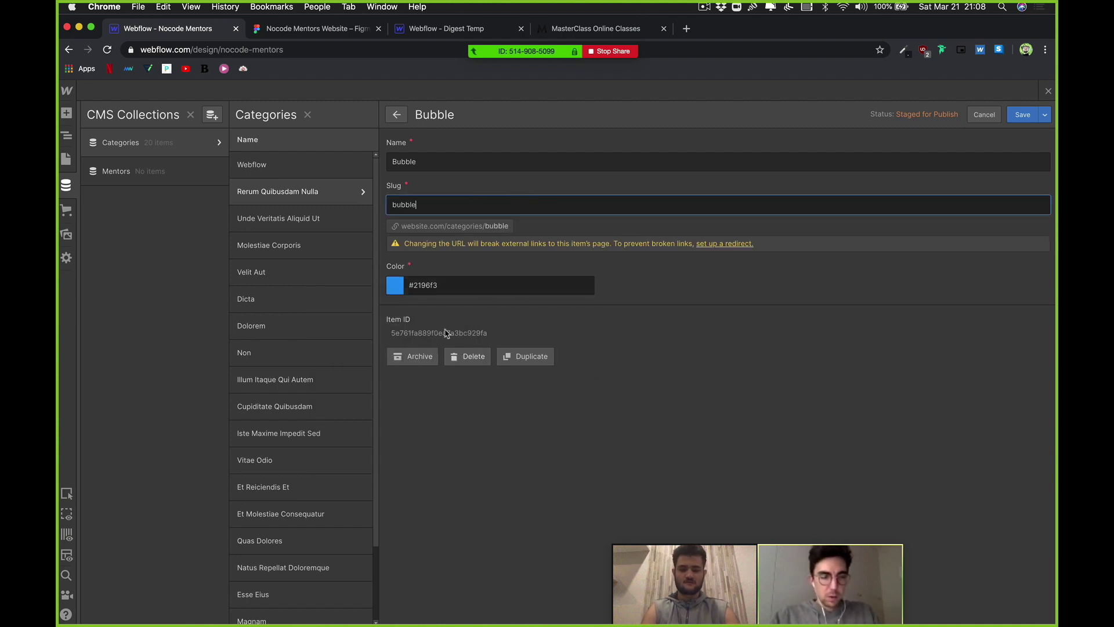
pyautogui.click(575, 268)
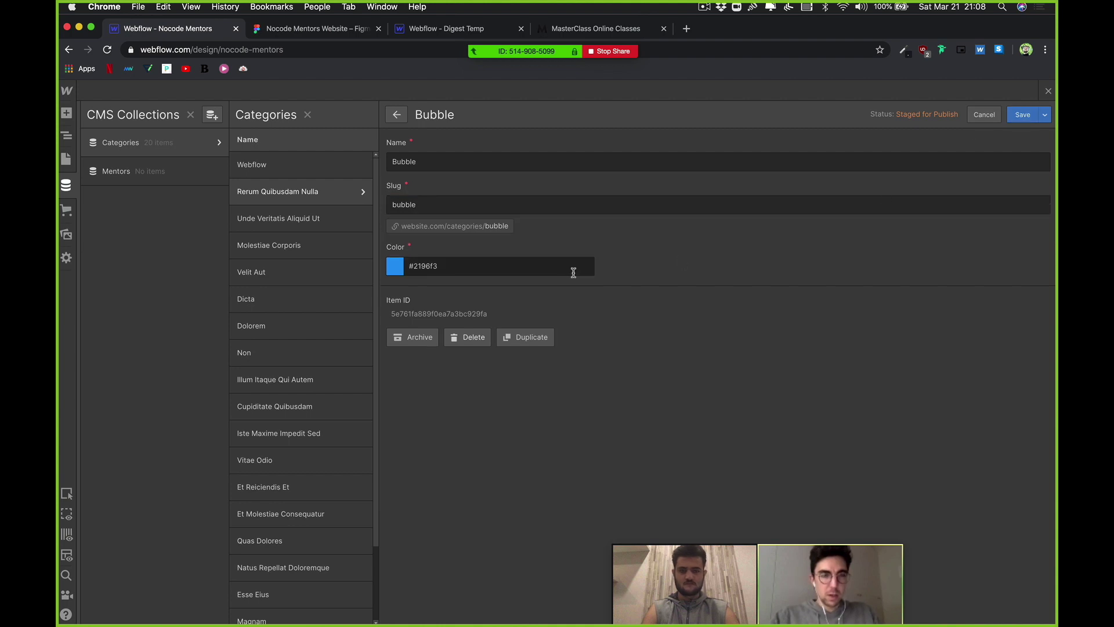
pyautogui.click(1022, 115)
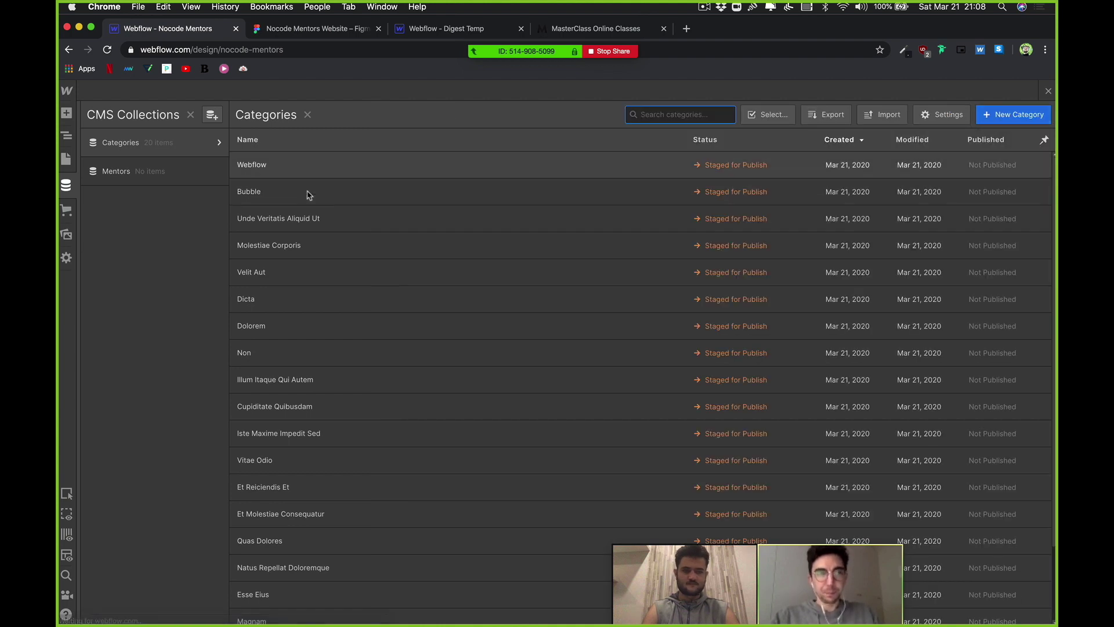
# Step: Open the Unde Veritatis Aliquid Ut category item for editing
pyautogui.click(307, 218)
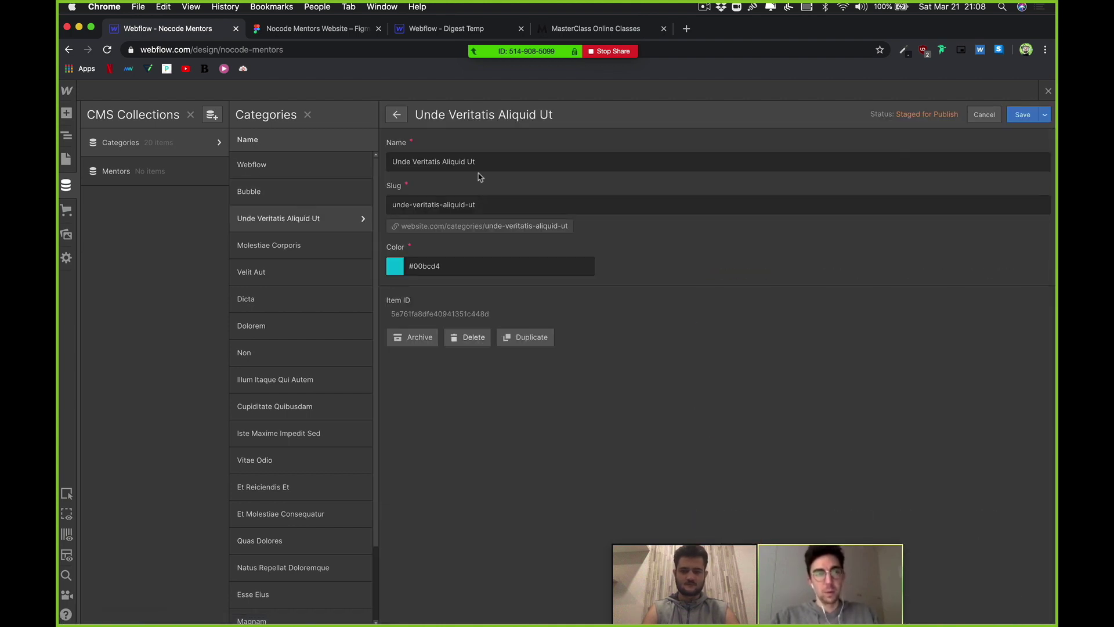
pyautogui.moveTo(652, 562)
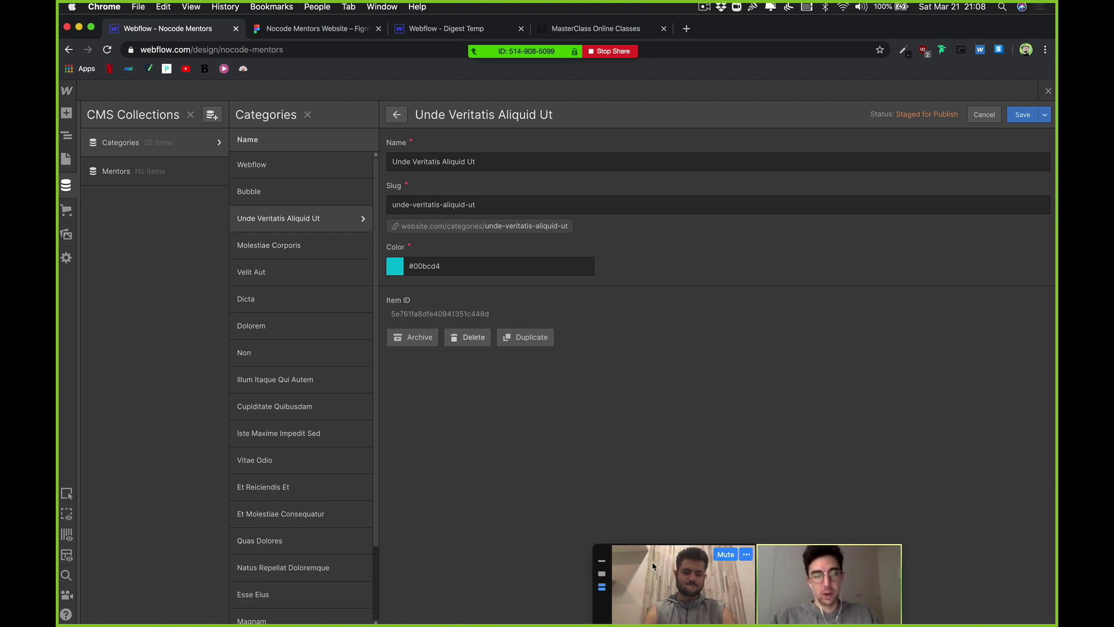
pyautogui.moveTo(652, 562); pyautogui.dragTo(262, 564)
pyautogui.moveTo(624, 609)
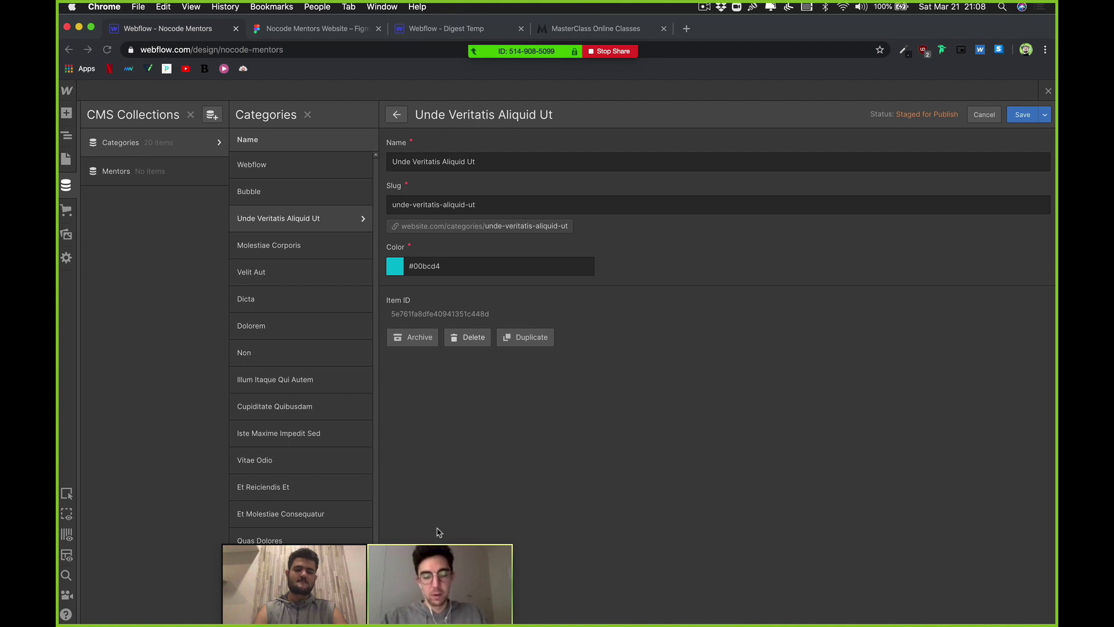
# Step: In Slack, open the teammate's direct message and launch the 'Your Nocode Mentors Profile' Airtable form link
pyautogui.moveTo(433, 566)
pyautogui.click(417, 595)
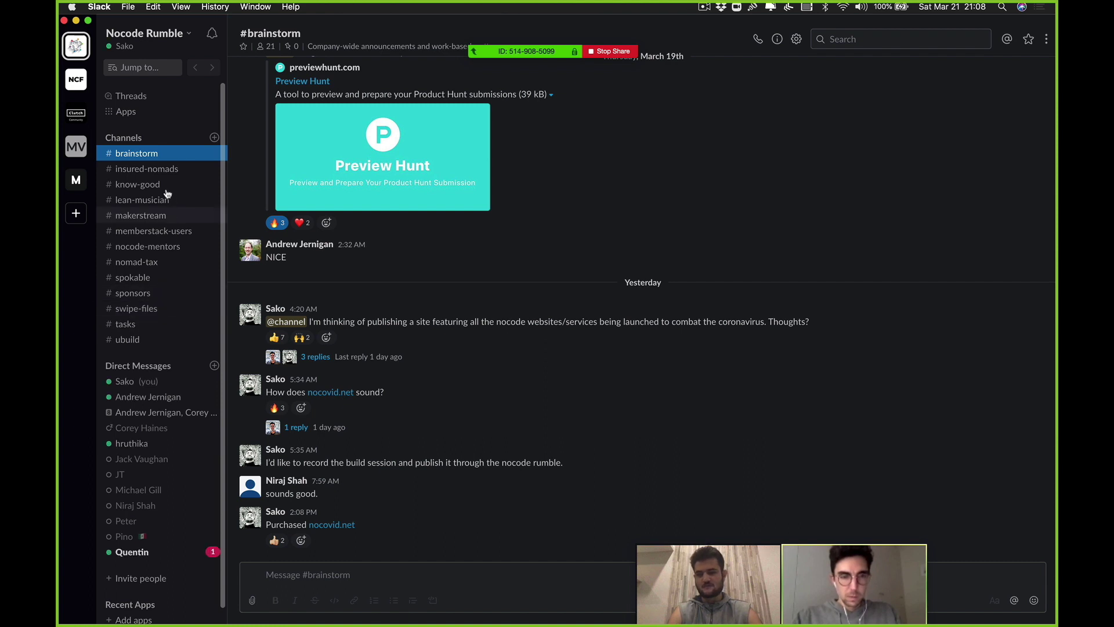
pyautogui.click(157, 554)
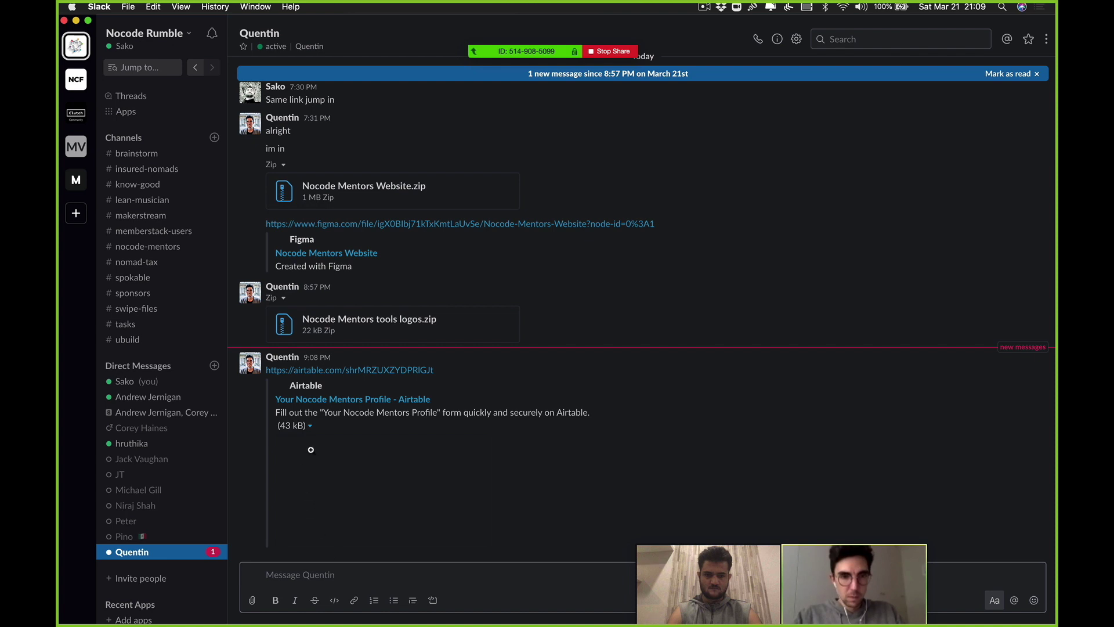
pyautogui.click(332, 400)
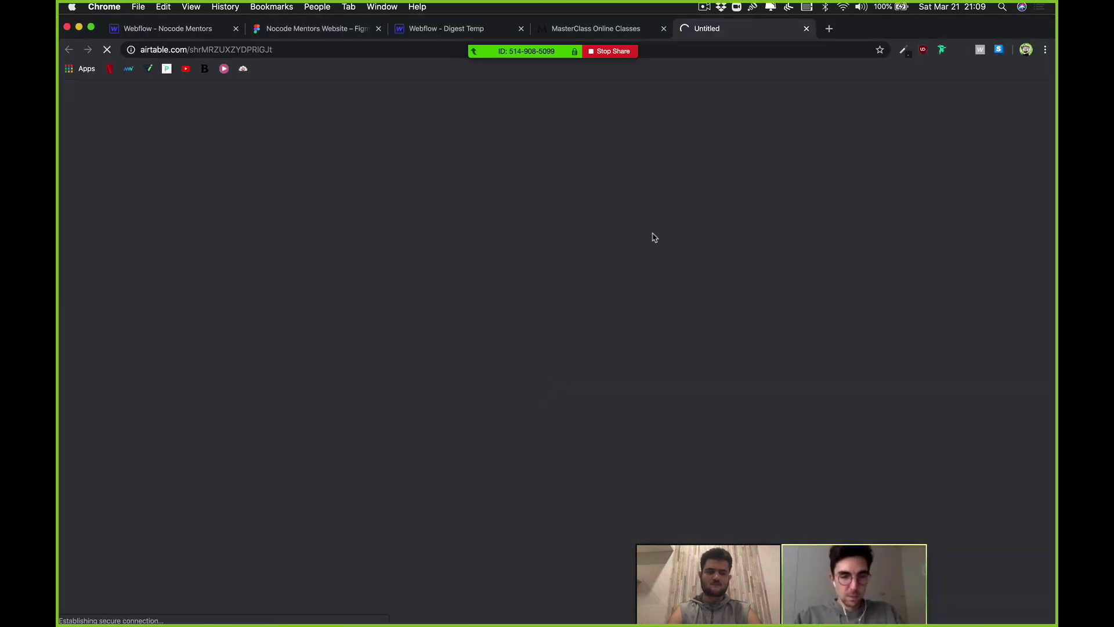
# Step: Close the MasterClass tab, skim the Airtable mentor profile form, and return to the Webflow CMS editor
pyautogui.click(664, 29)
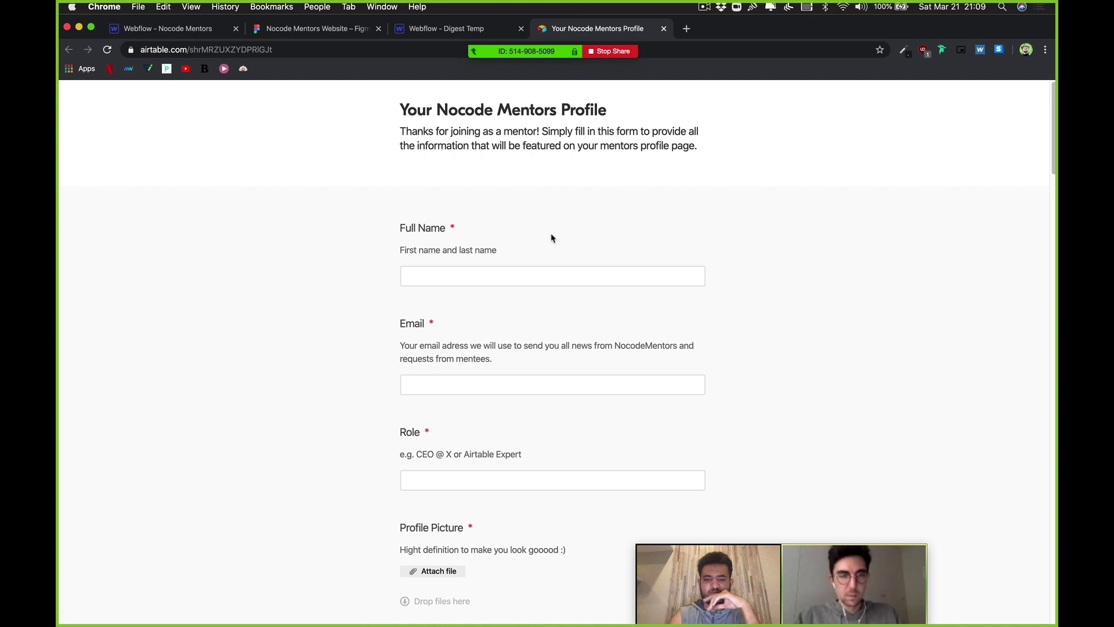
pyautogui.scroll(-5, 551, 238)
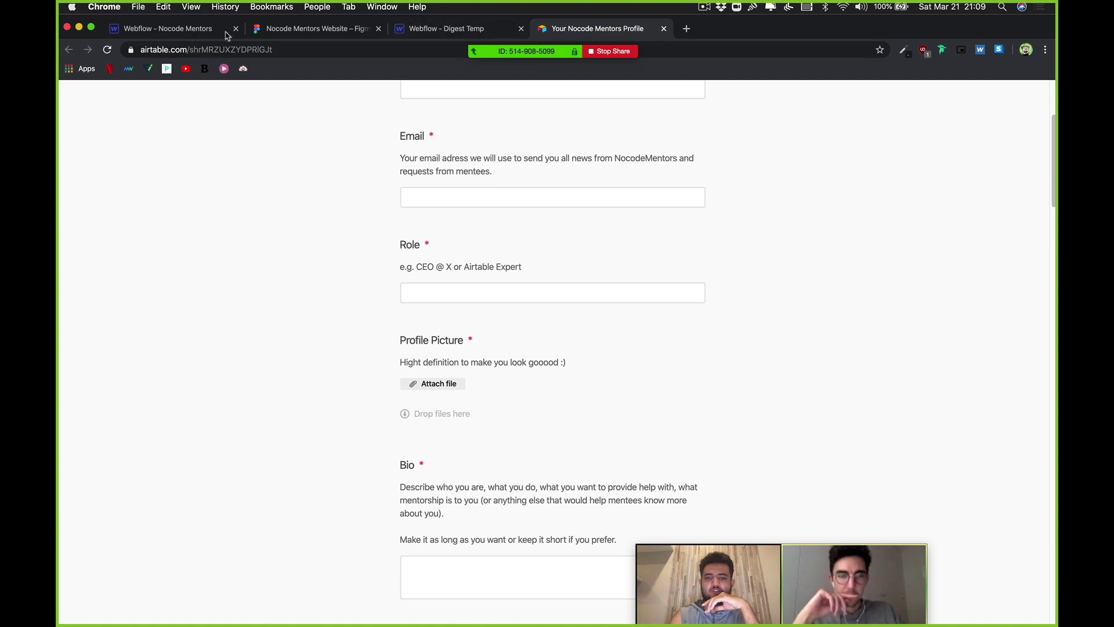
pyautogui.click(207, 32)
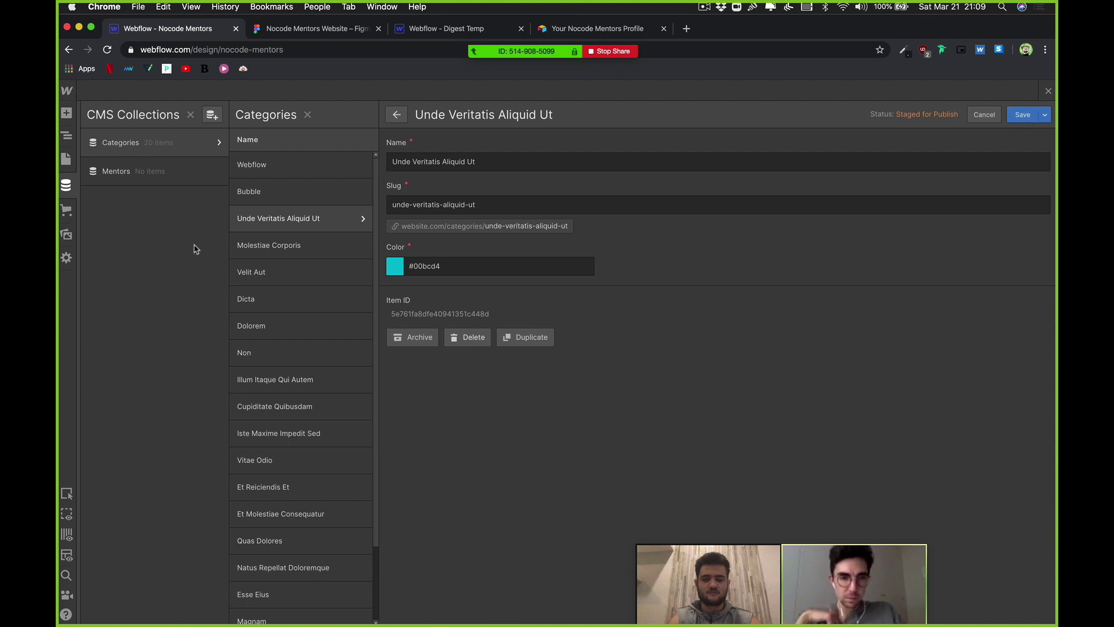
# Step: Rename the Mentors collection's misspelled Subitle field to Role, save it, and return to Airtable
pyautogui.click(139, 173)
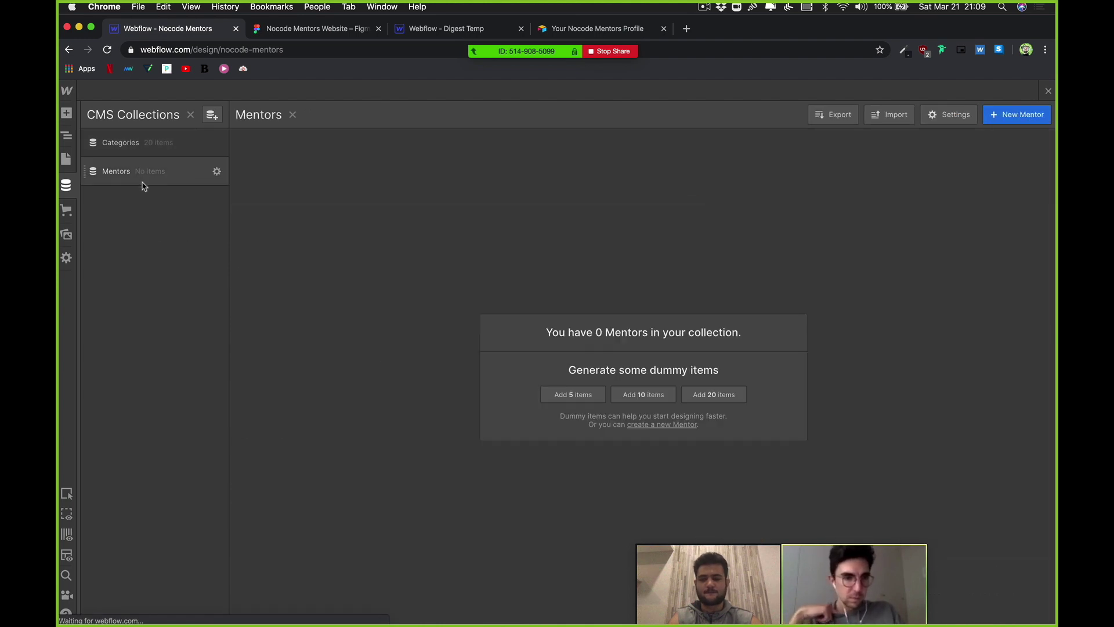
pyautogui.click(217, 173)
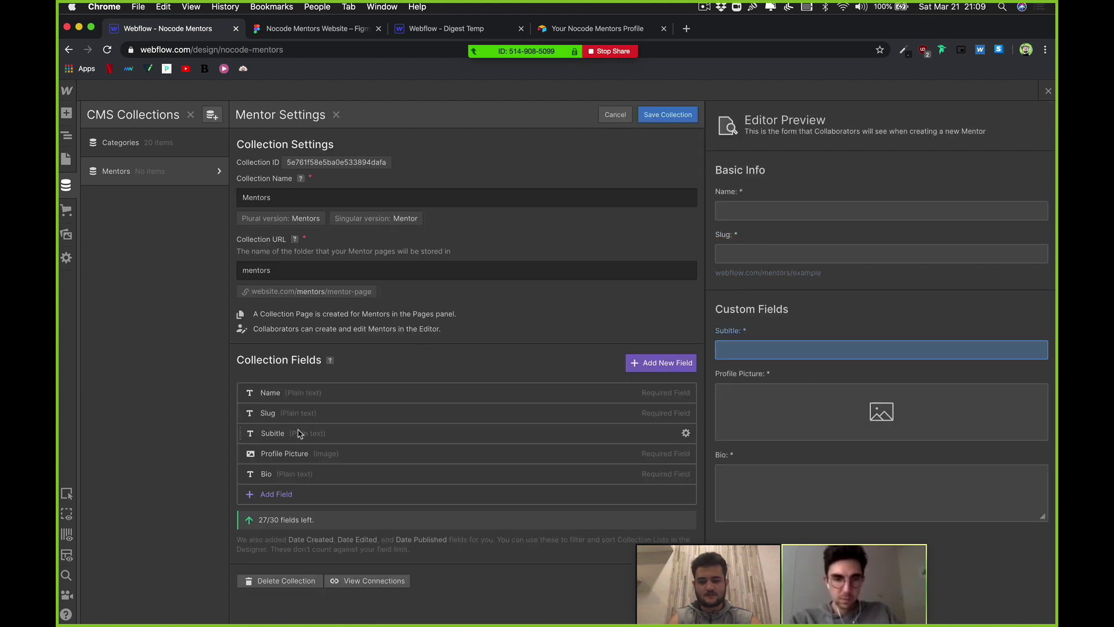
pyautogui.click(299, 433)
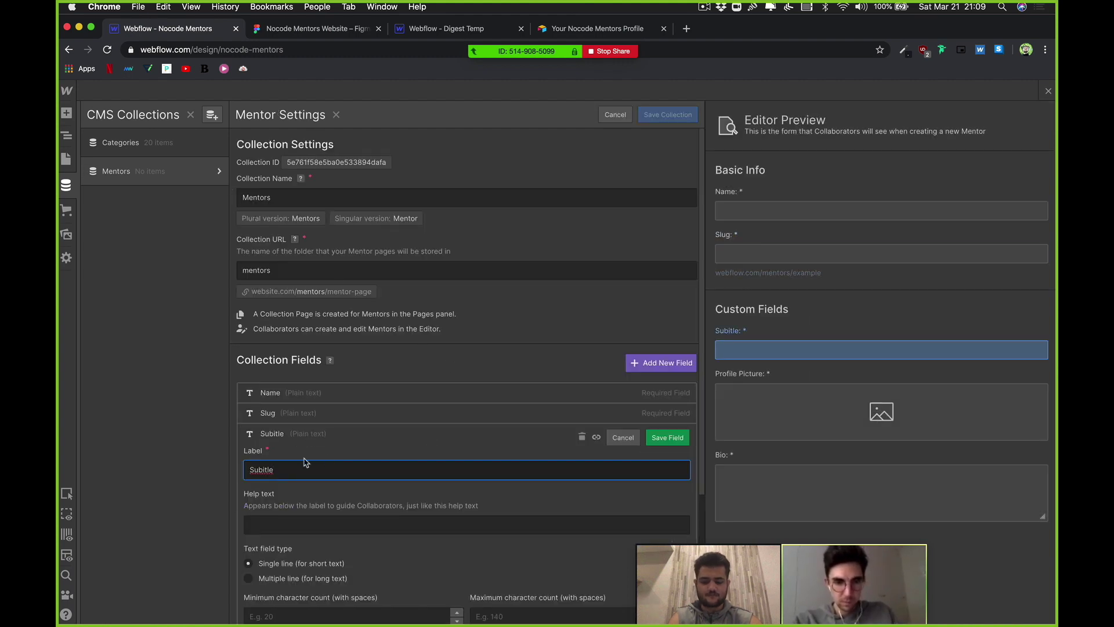
pyautogui.press('super+a')
pyautogui.write('Role')
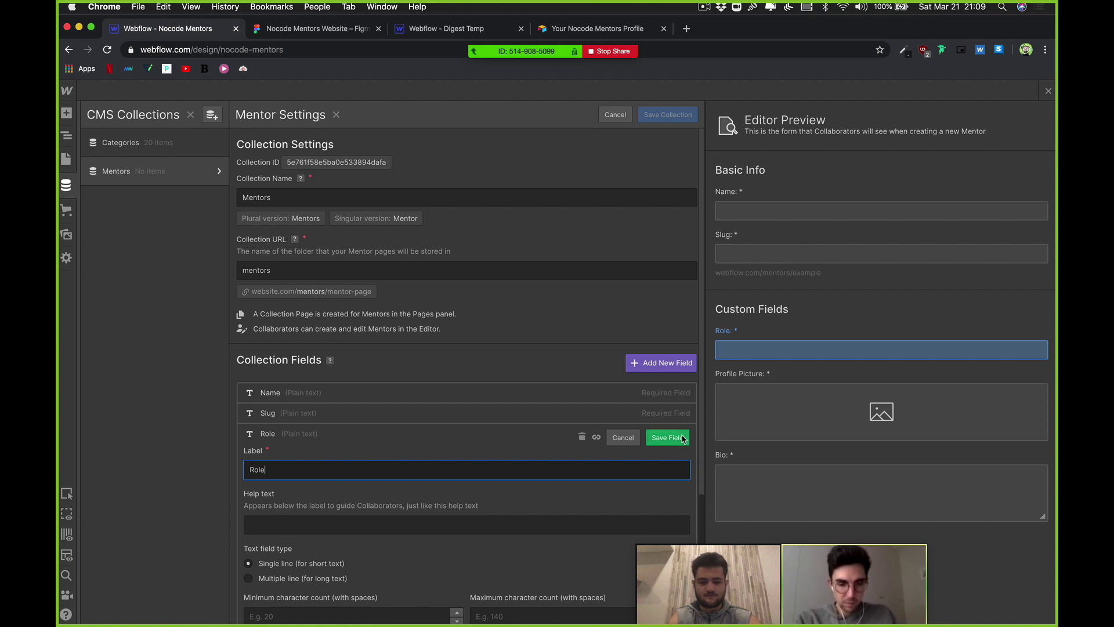
pyautogui.click(665, 440)
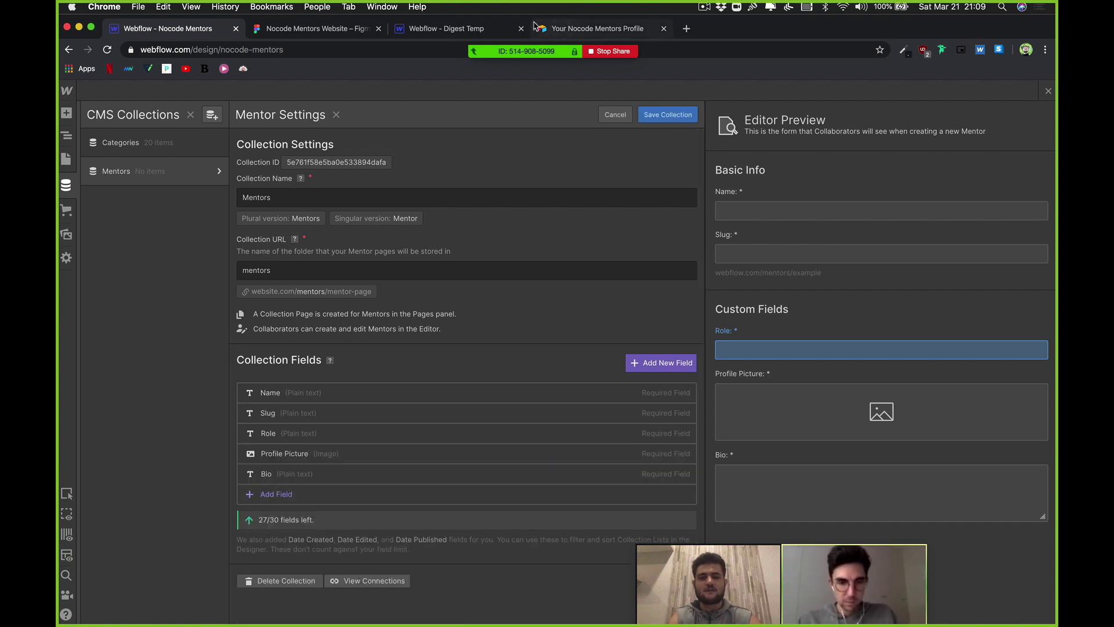
pyautogui.click(534, 27)
pyautogui.scroll(-2, 458, 281)
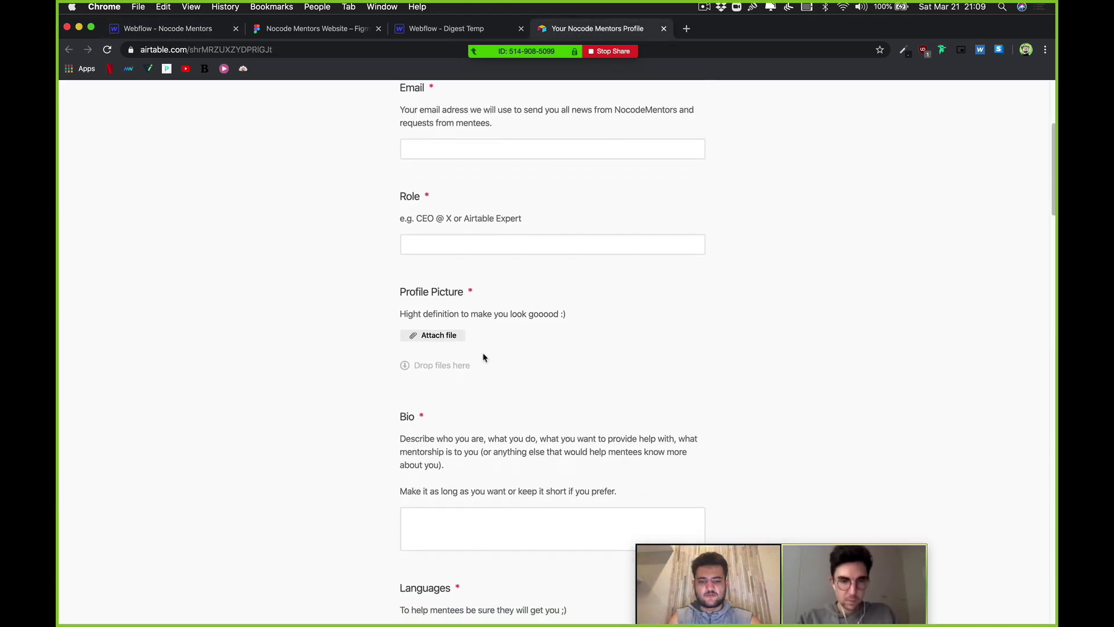
pyautogui.scroll(-5, 467, 325)
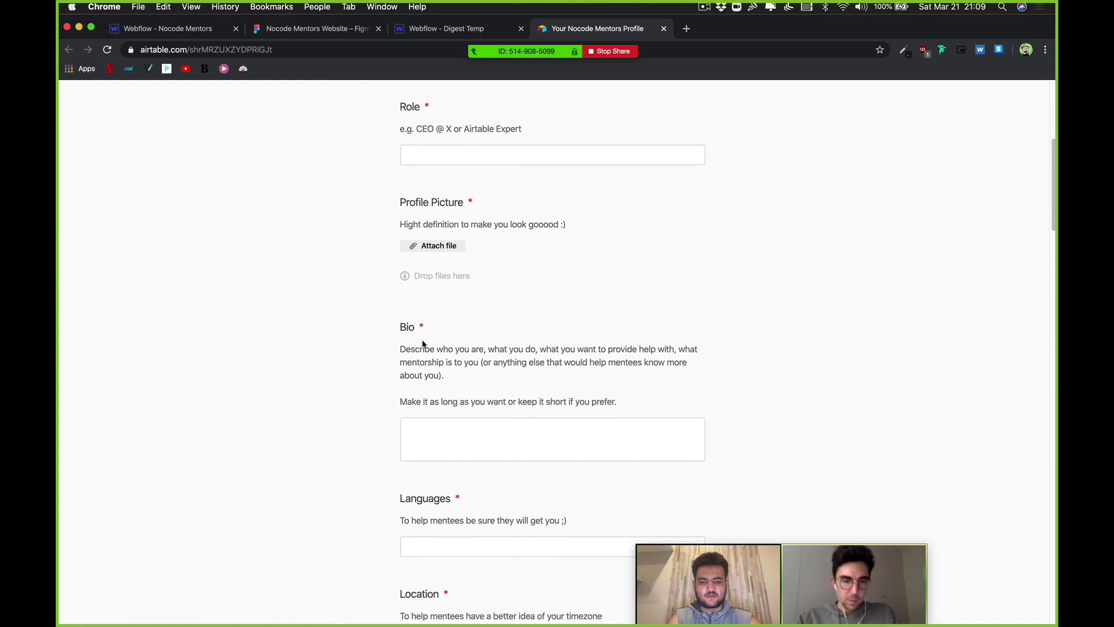
pyautogui.scroll(-5, 467, 372)
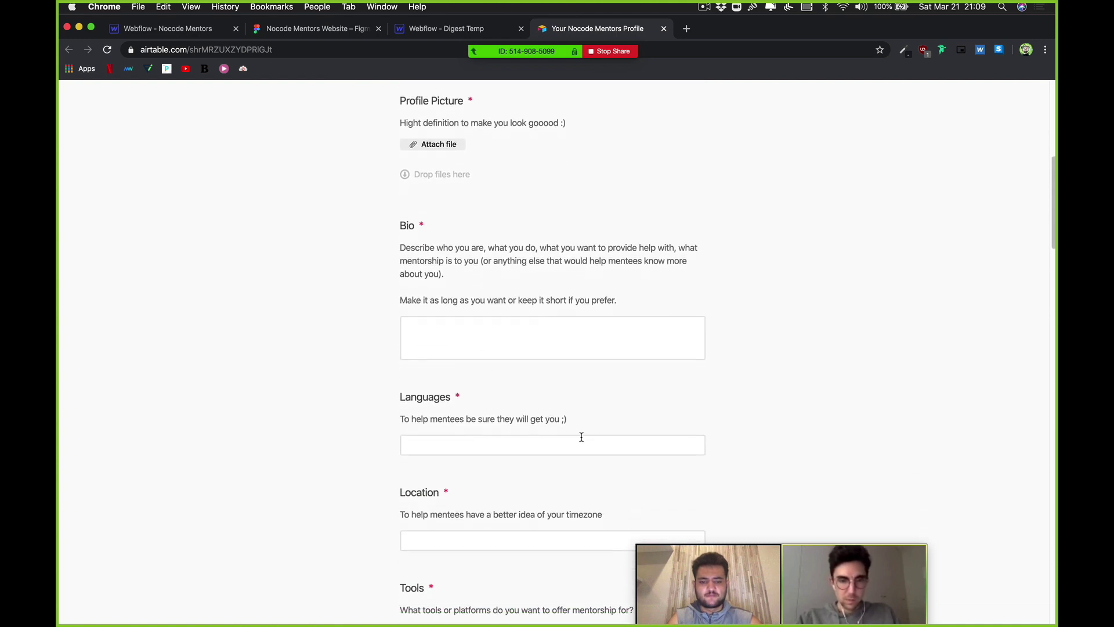
pyautogui.click(579, 438)
pyautogui.click(328, 360)
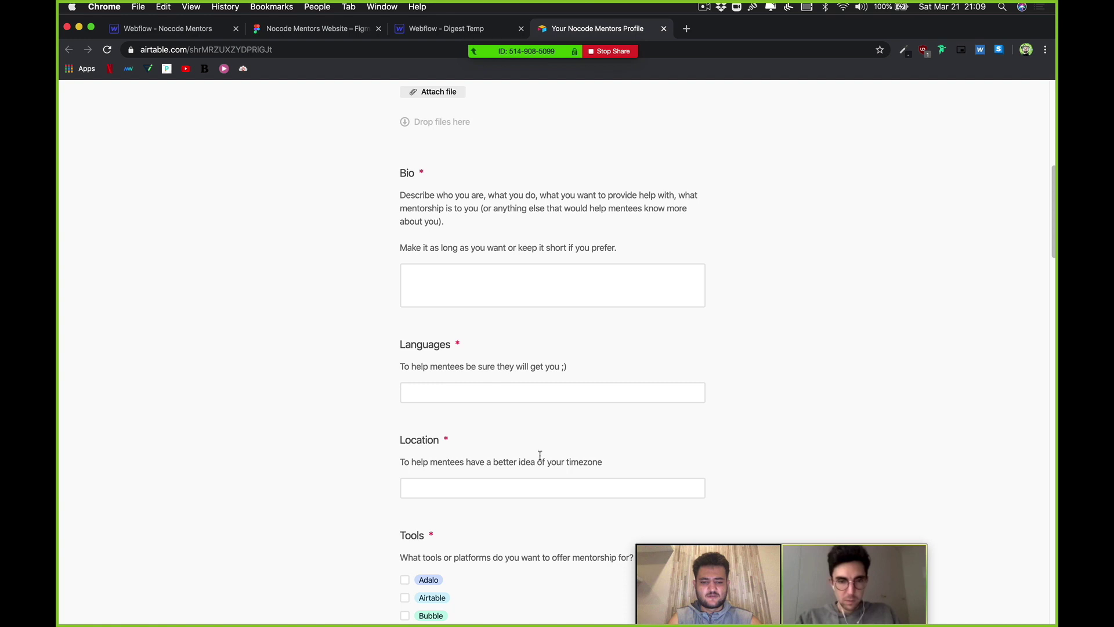
# Step: Start a plain-text Languages field on Mentors, then cancel it and discard the changes
pyautogui.click(220, 32)
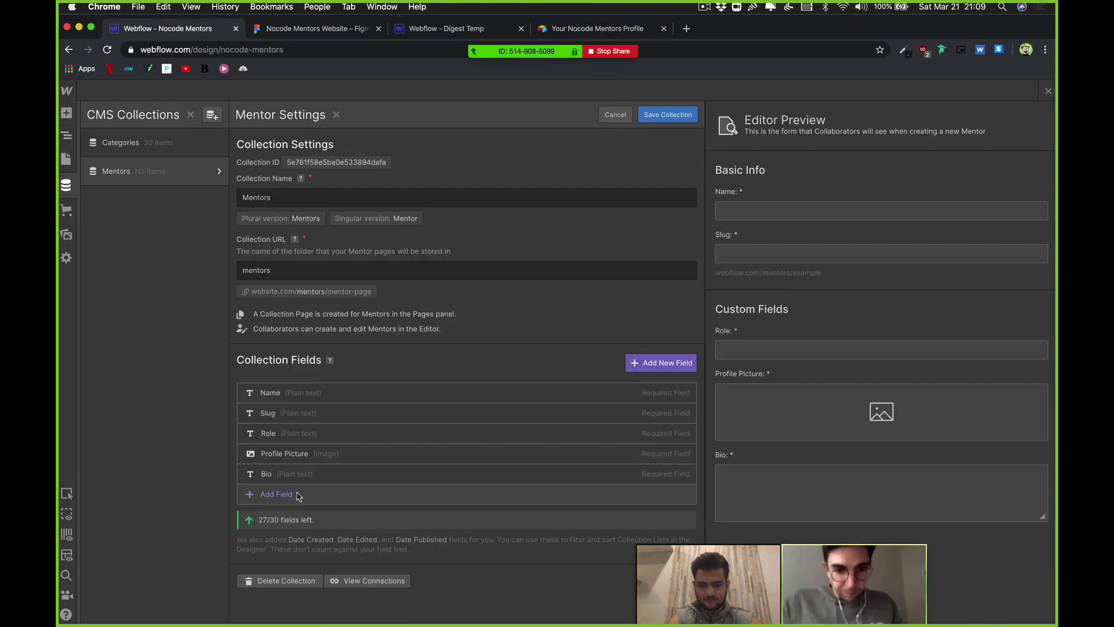
pyautogui.click(298, 497)
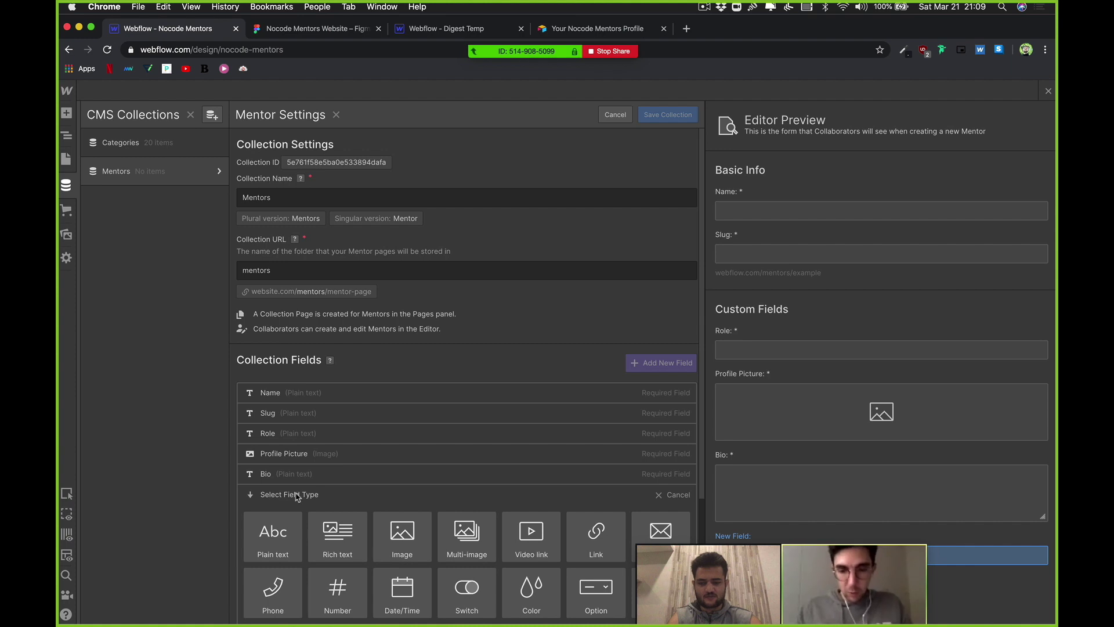
pyautogui.click(294, 544)
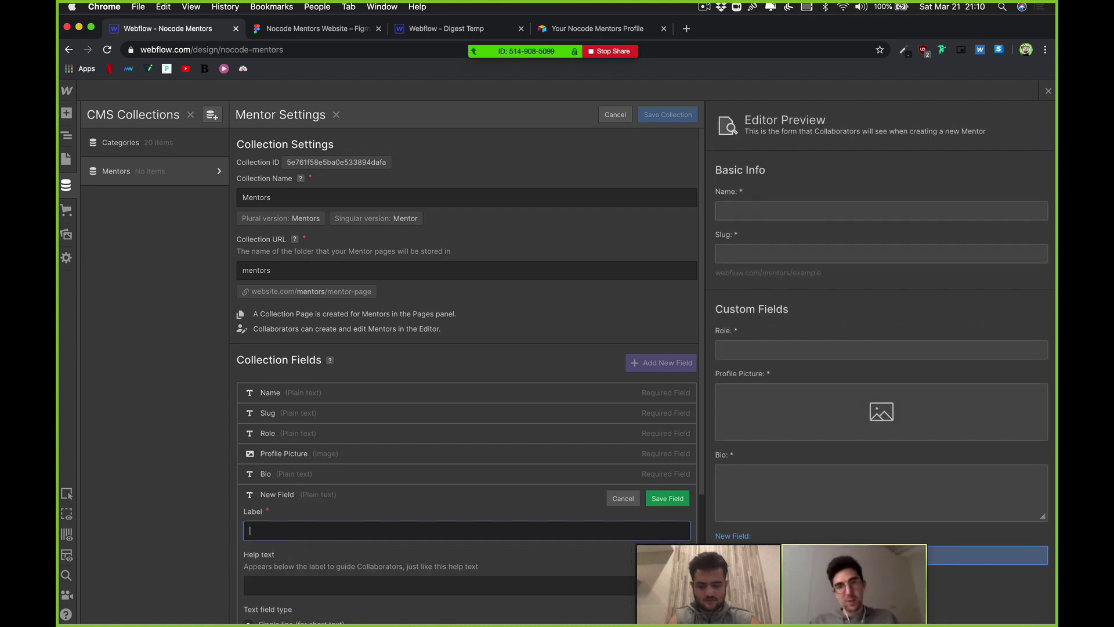
pyautogui.write('Languages')
pyautogui.scroll(-4, 455, 497)
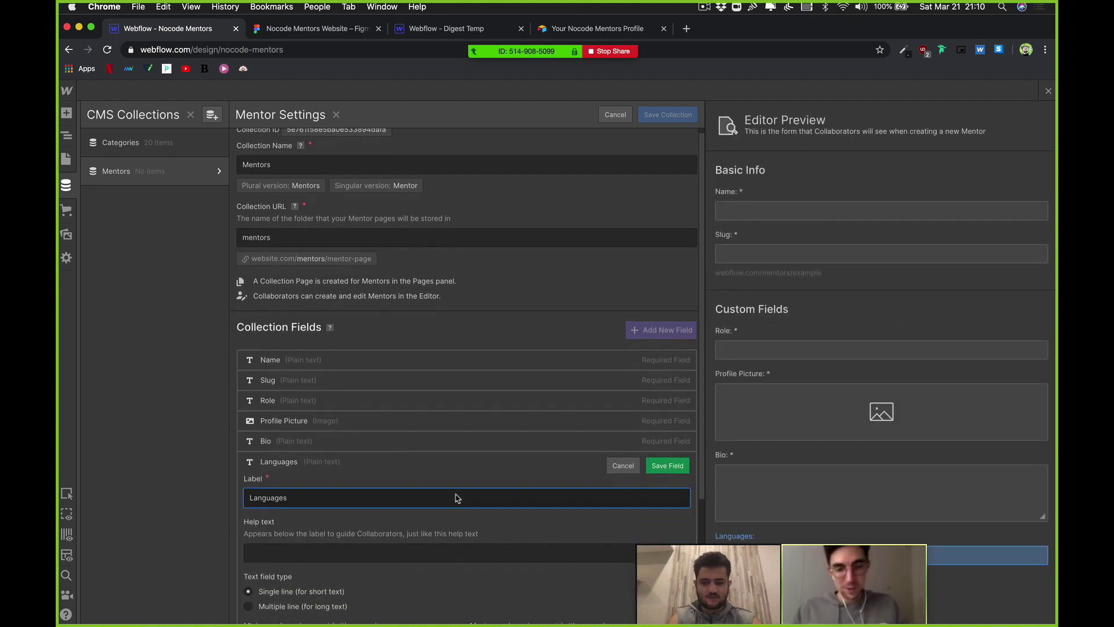
pyautogui.scroll(-1, 378, 518)
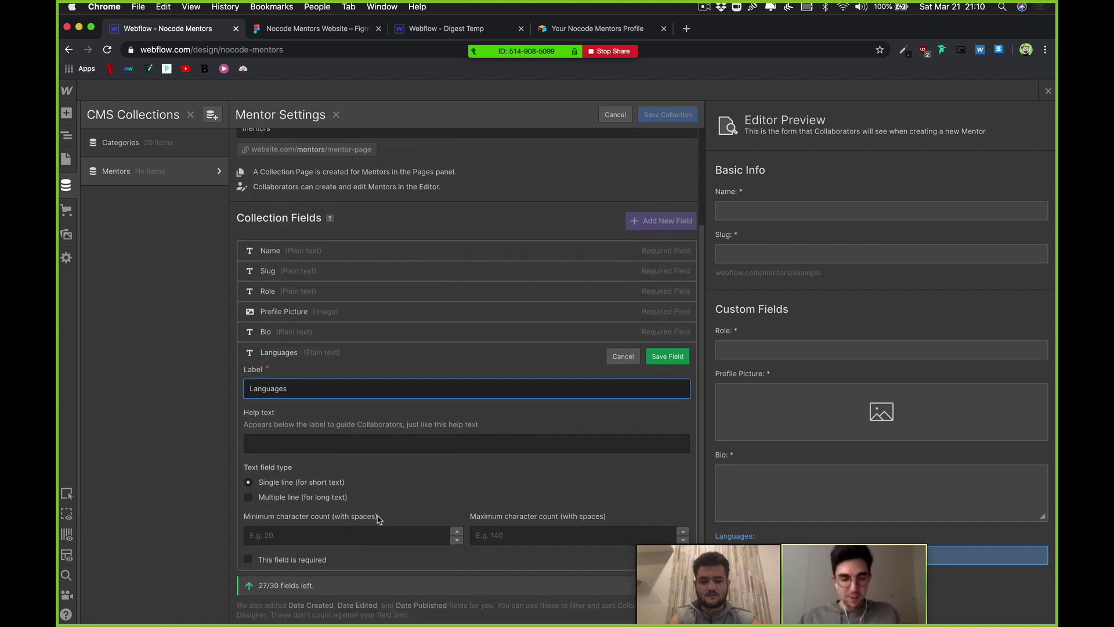
pyautogui.click(613, 350)
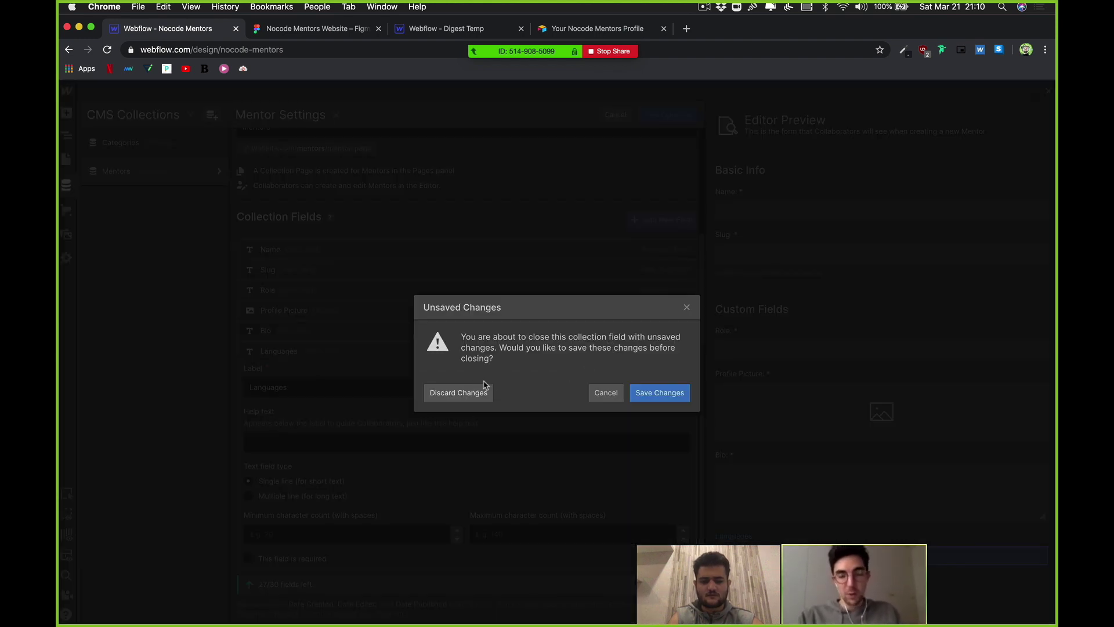
pyautogui.click(459, 393)
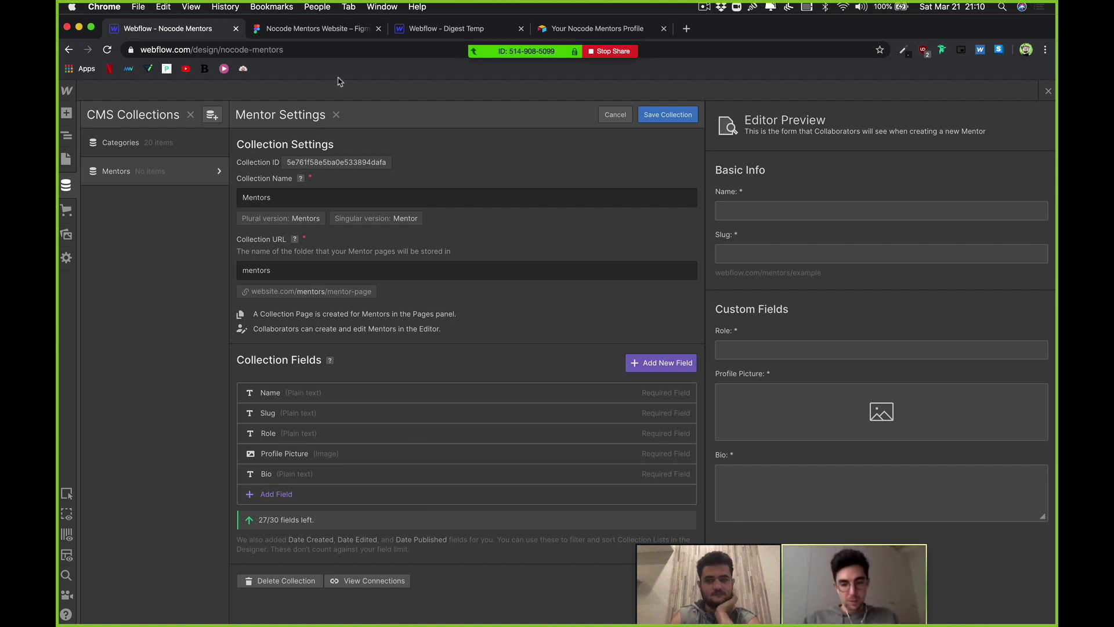
# Step: Switch to the Nocode Mentors Website design in Figma, showing the stacked mentor cards
pyautogui.click(335, 35)
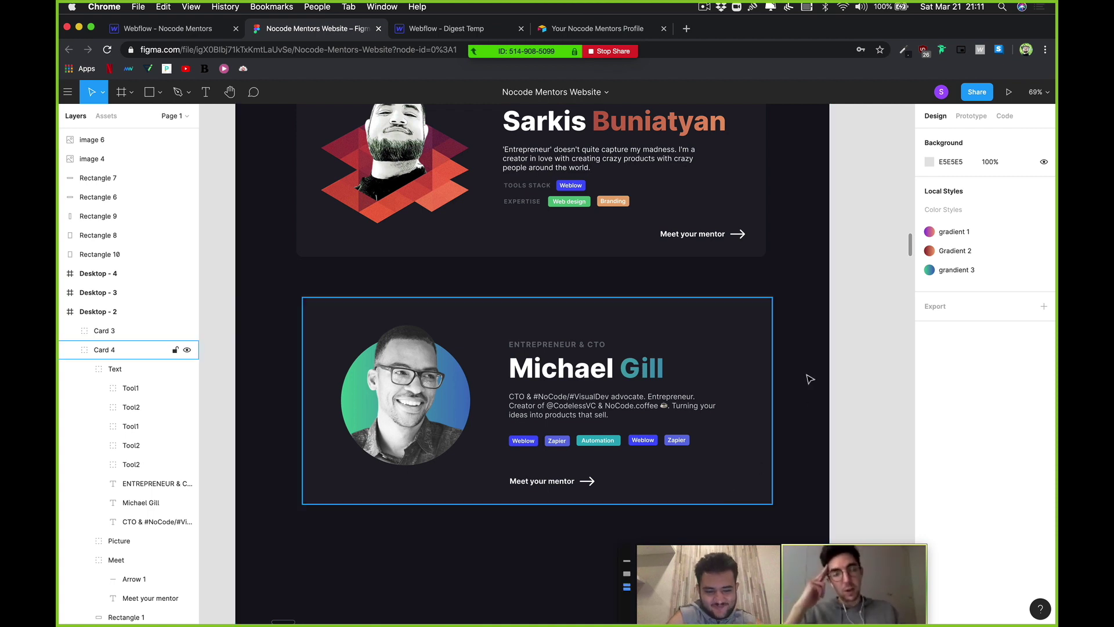
pyautogui.click(767, 339)
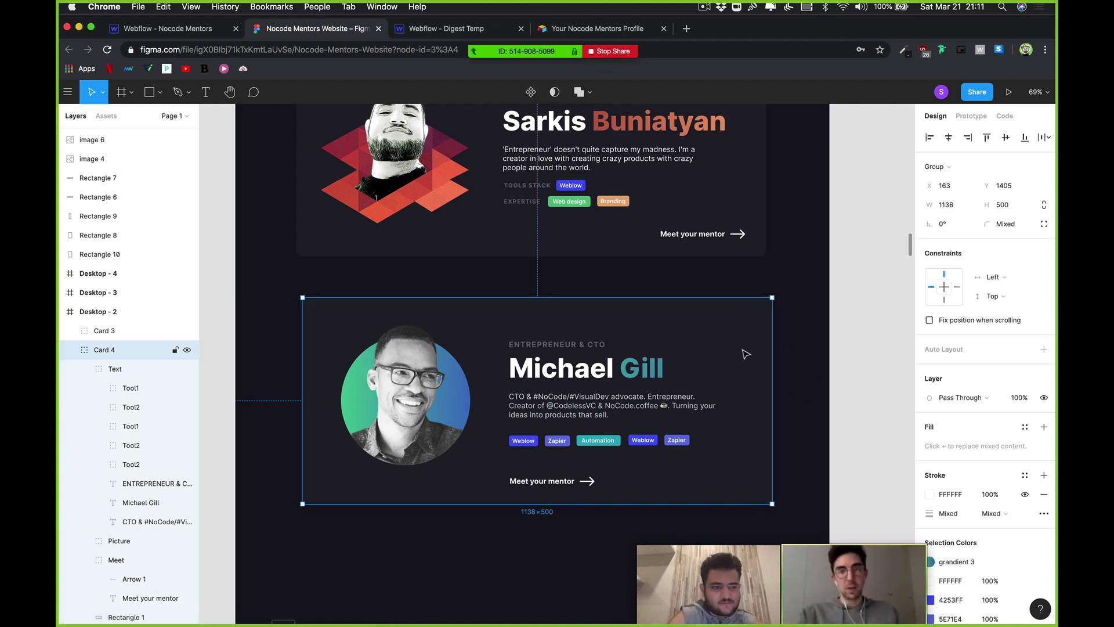
pyautogui.click(159, 92)
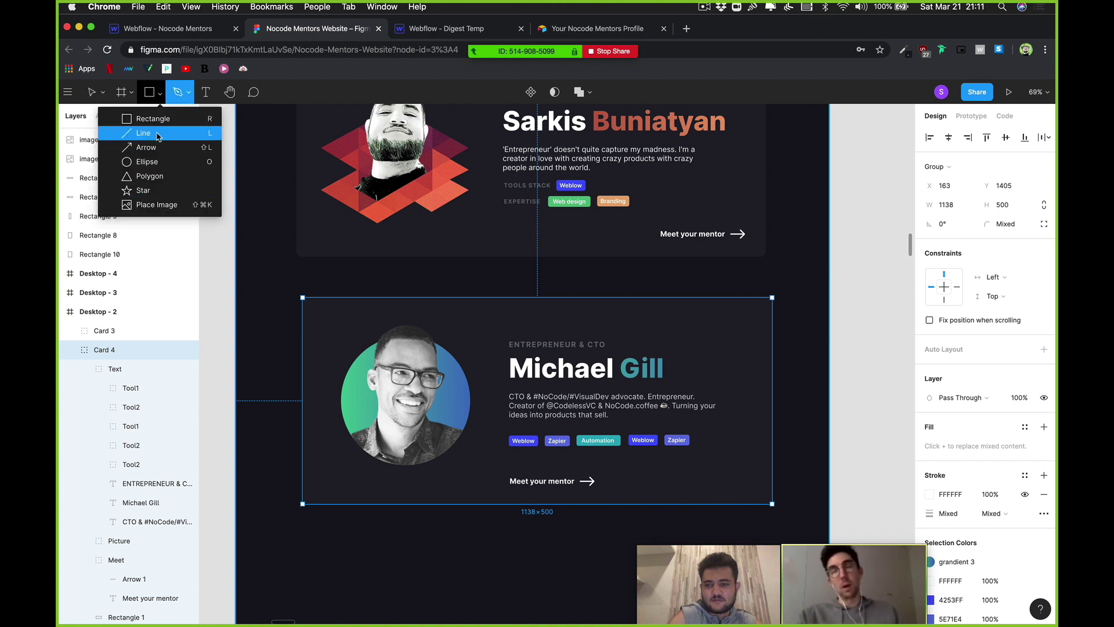
pyautogui.click(208, 163)
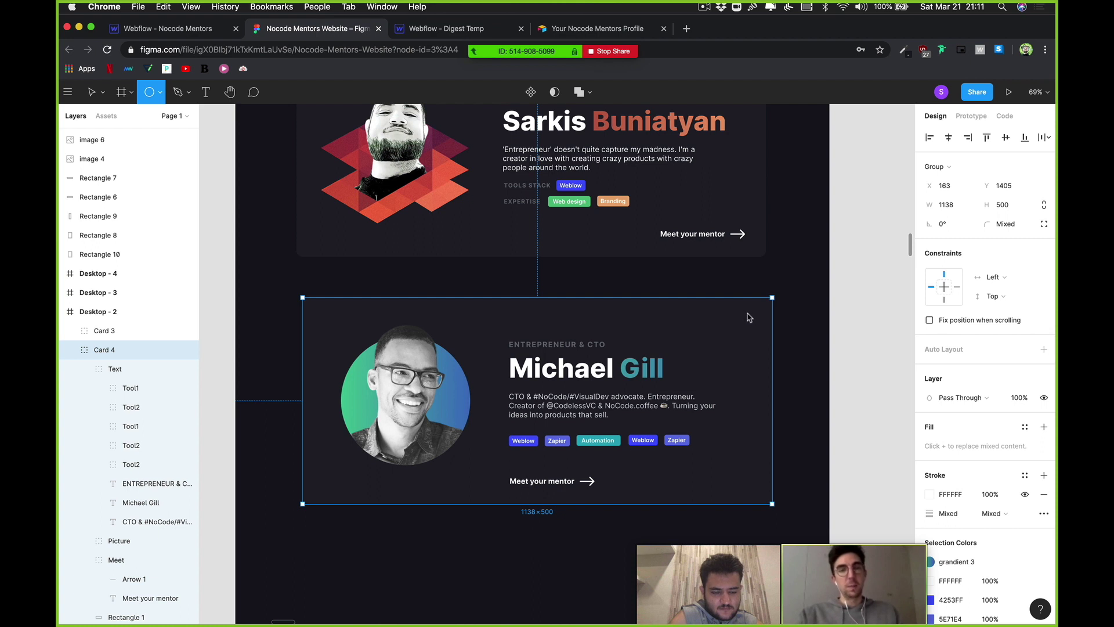
pyautogui.moveTo(737, 303); pyautogui.dragTo(749, 316)
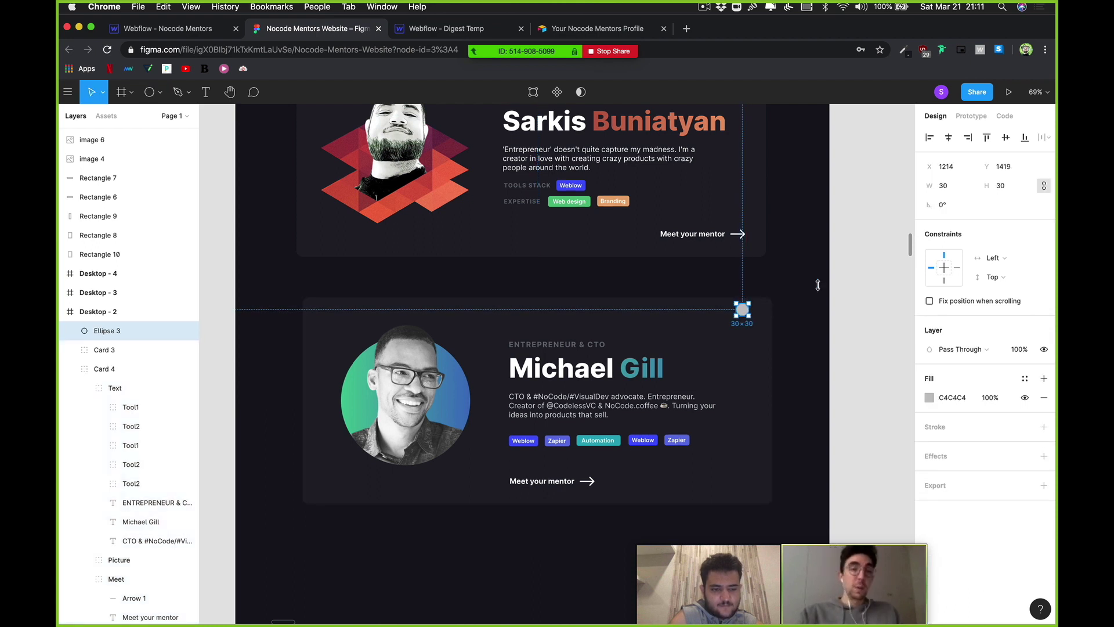
pyautogui.press('Escape')
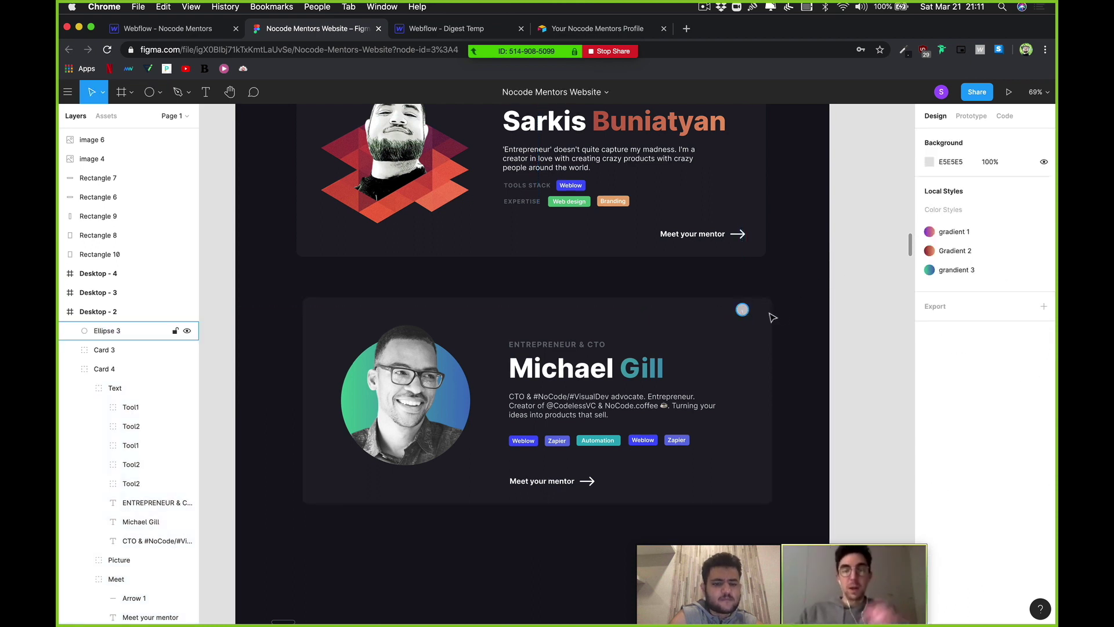
pyautogui.press('super+z')
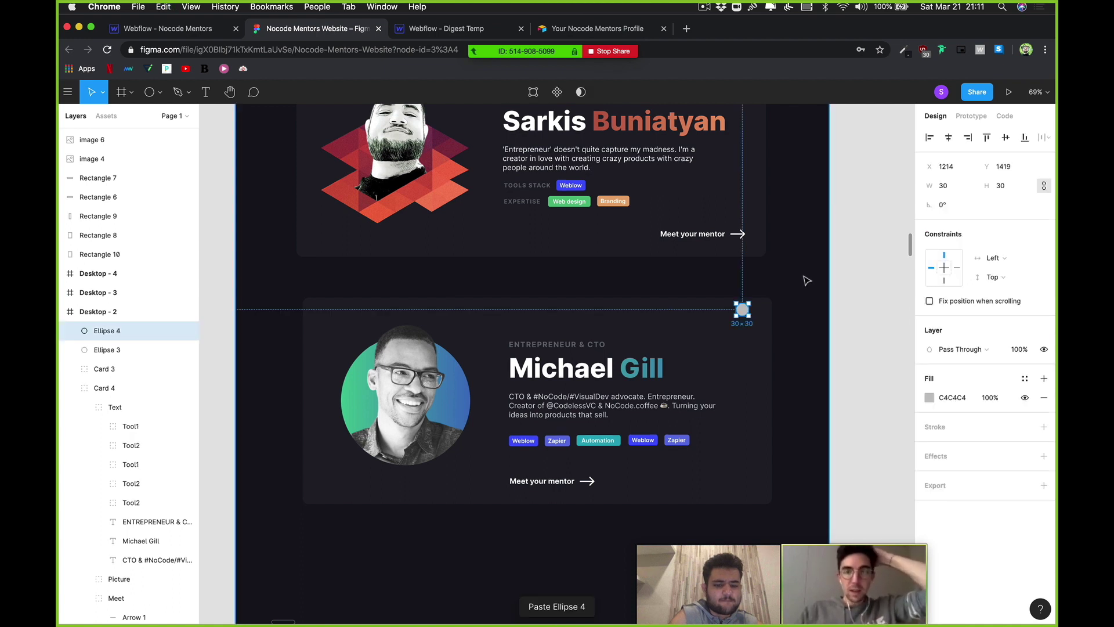
pyautogui.press('super+d')
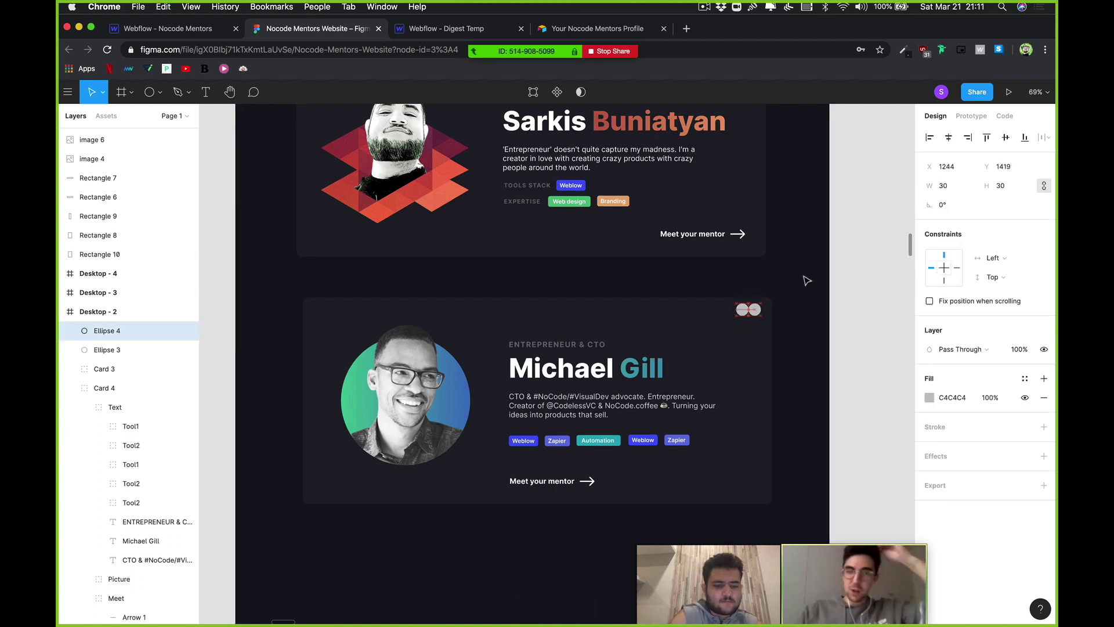
pyautogui.hotkey('shift', 'Right')
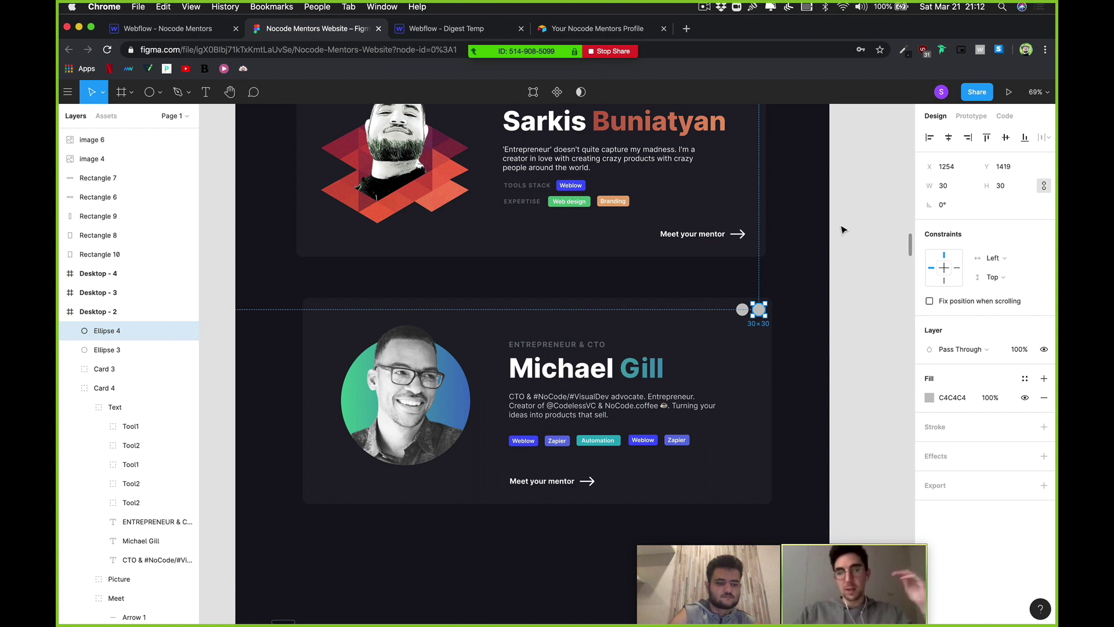
pyautogui.click(843, 230)
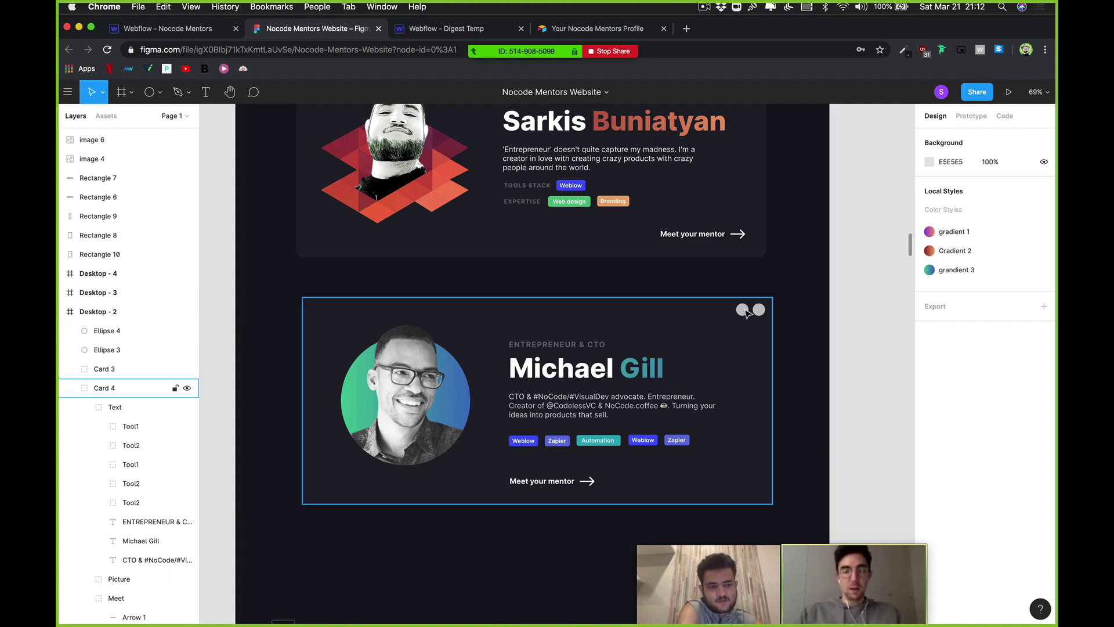
pyautogui.click(743, 309)
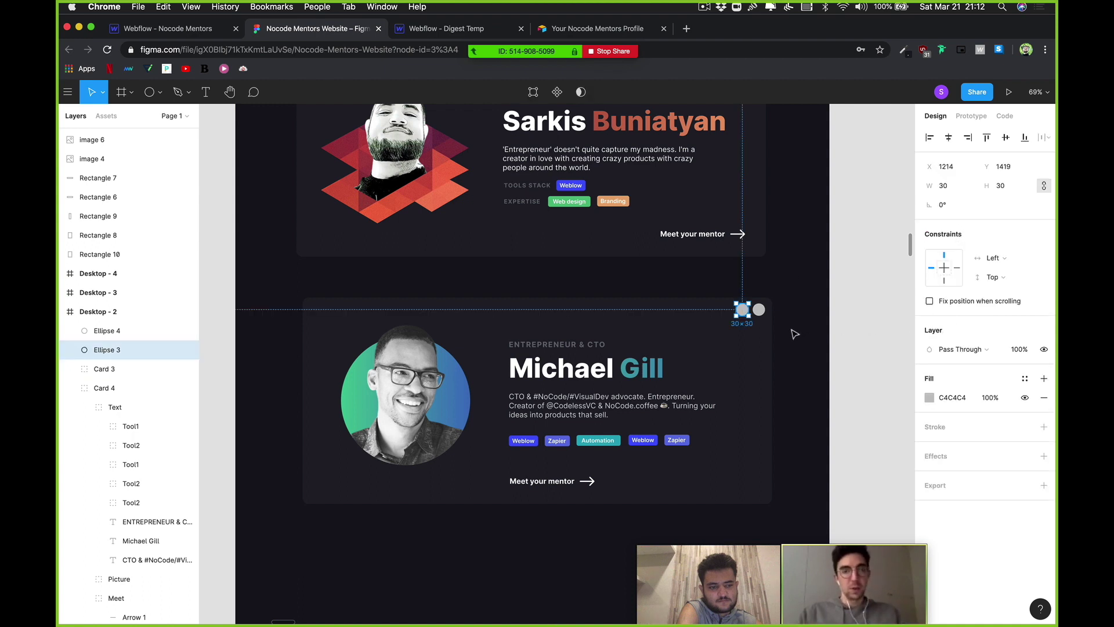
# Step: Check the prototype settings and gradient 1 colour style on the card's circles and Background
pyautogui.click(973, 116)
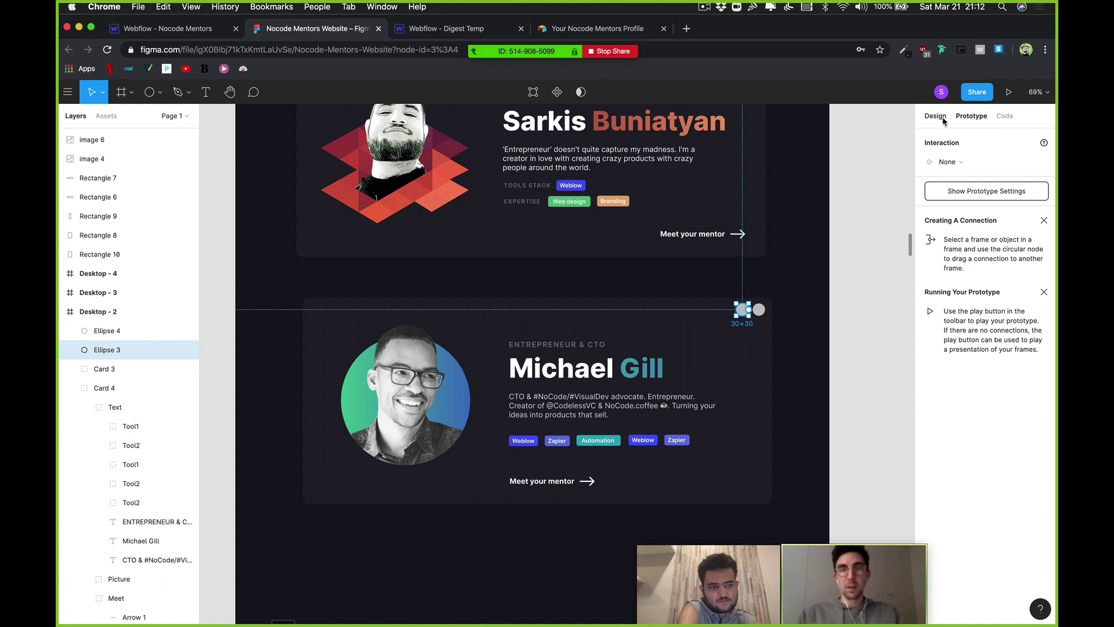
pyautogui.click(935, 116)
pyautogui.click(847, 330)
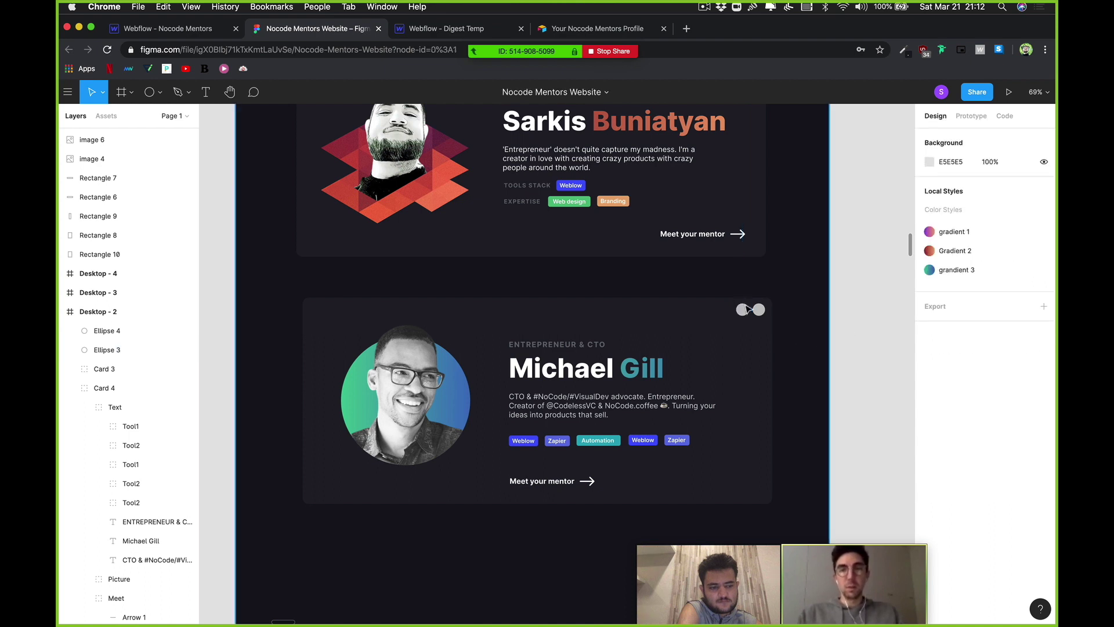
pyautogui.click(955, 232)
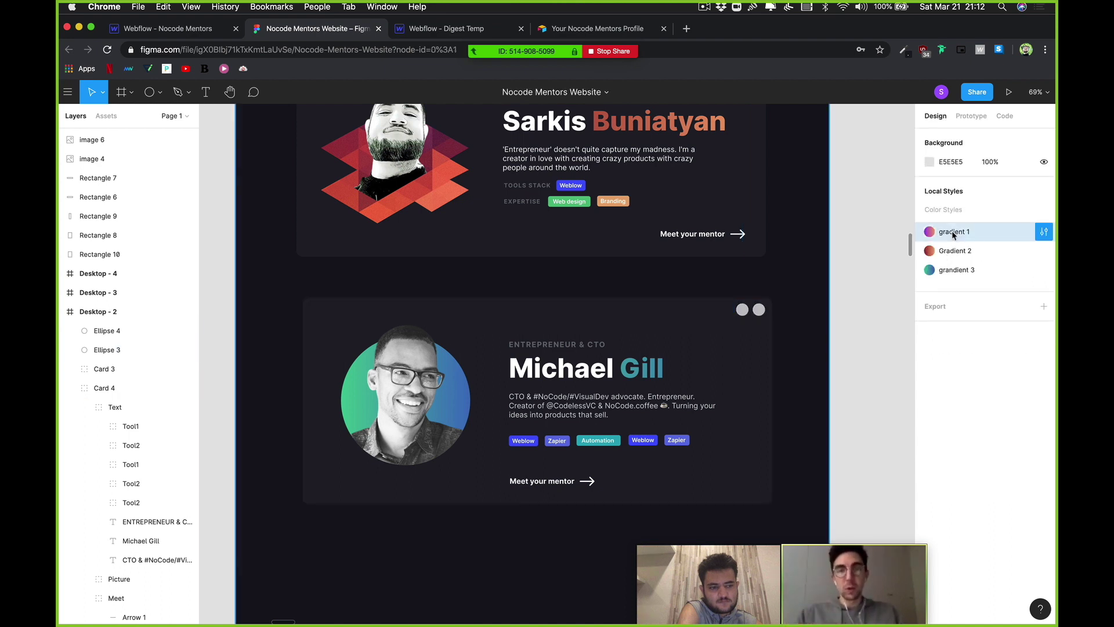
pyautogui.click(743, 310)
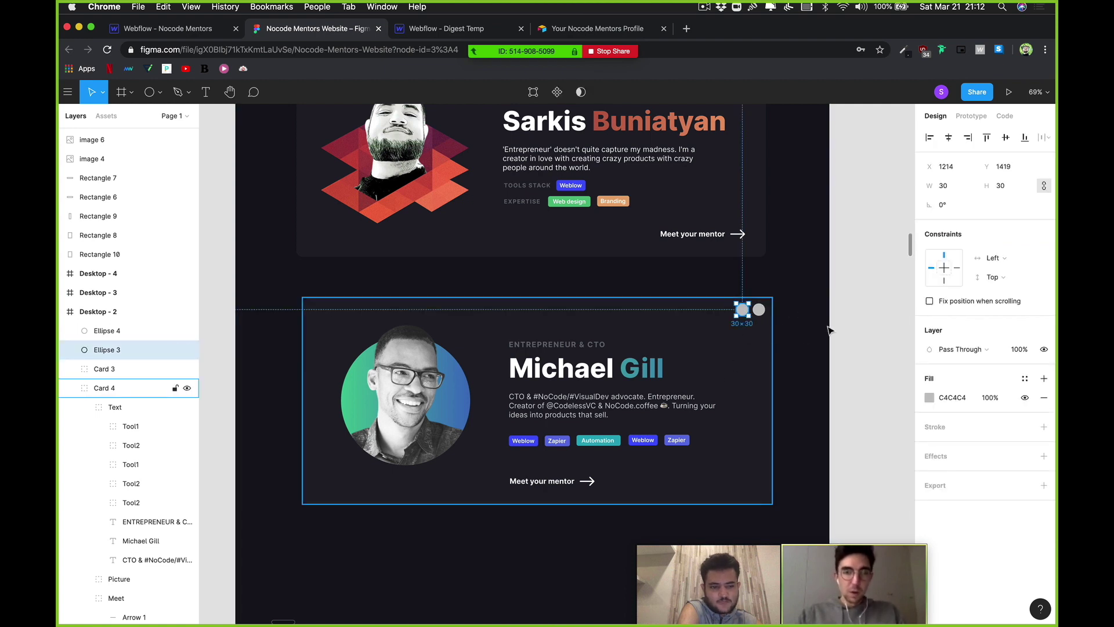
pyautogui.click(804, 331)
pyautogui.click(875, 291)
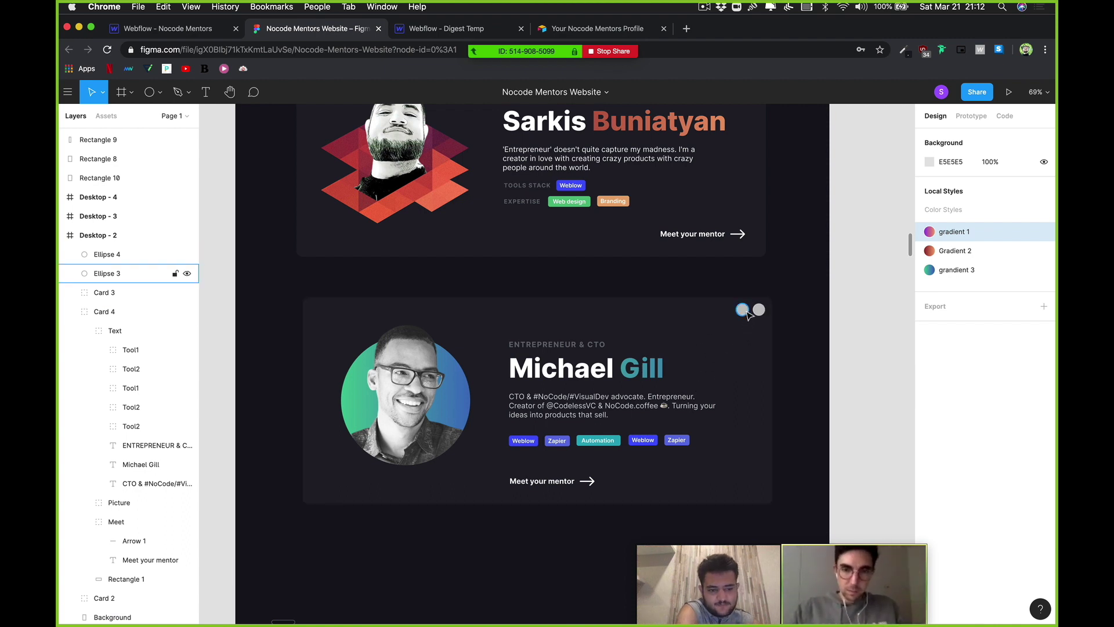
pyautogui.click(743, 310)
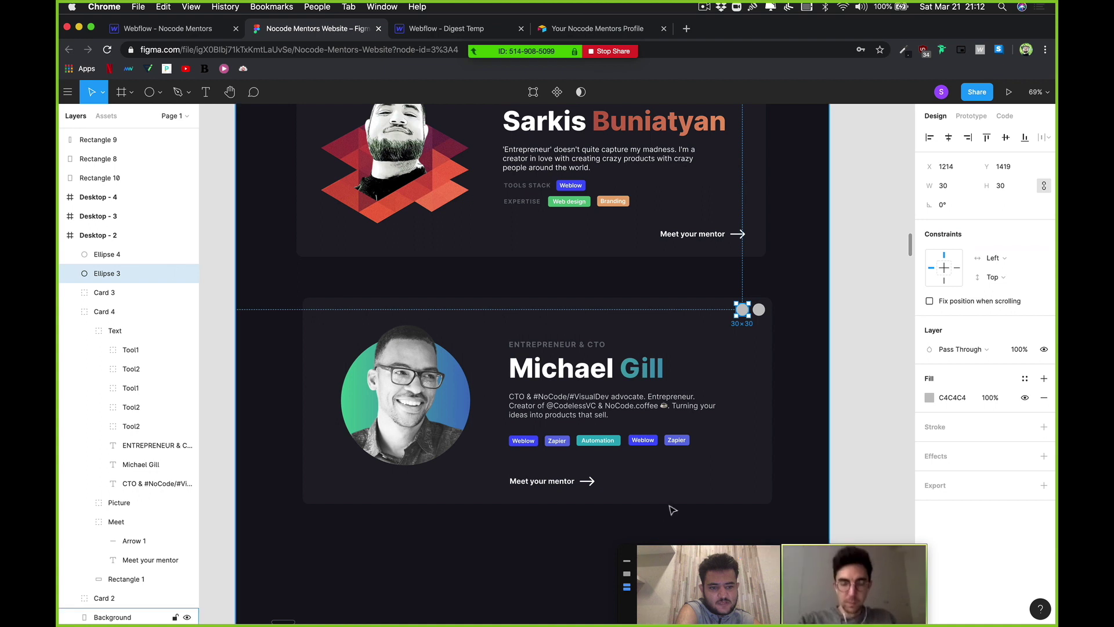
pyautogui.press('Delete')
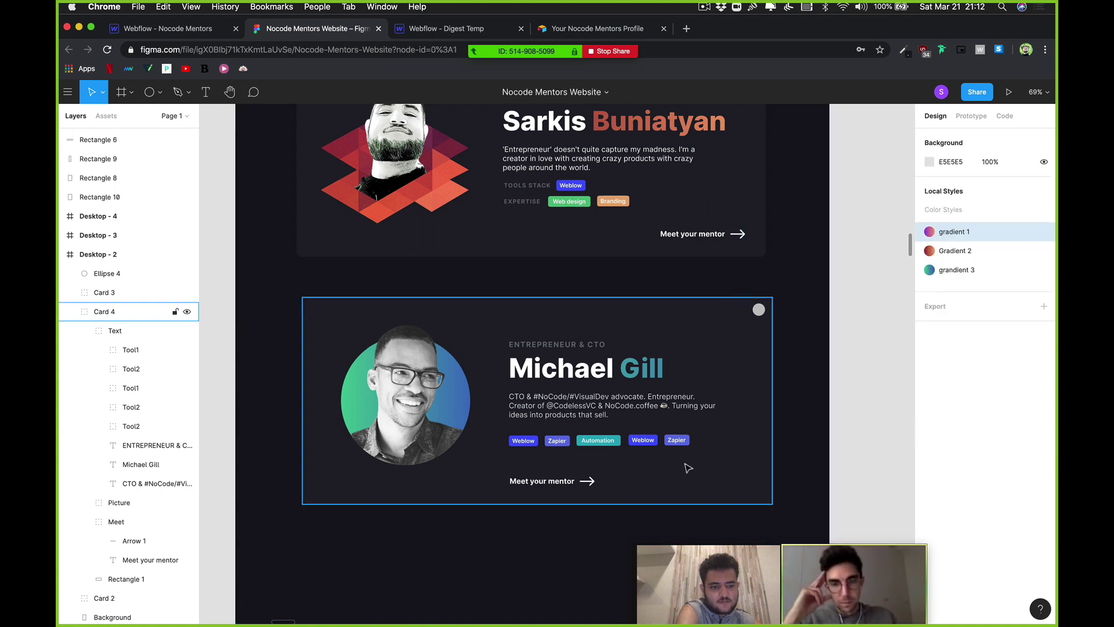
pyautogui.click(759, 312)
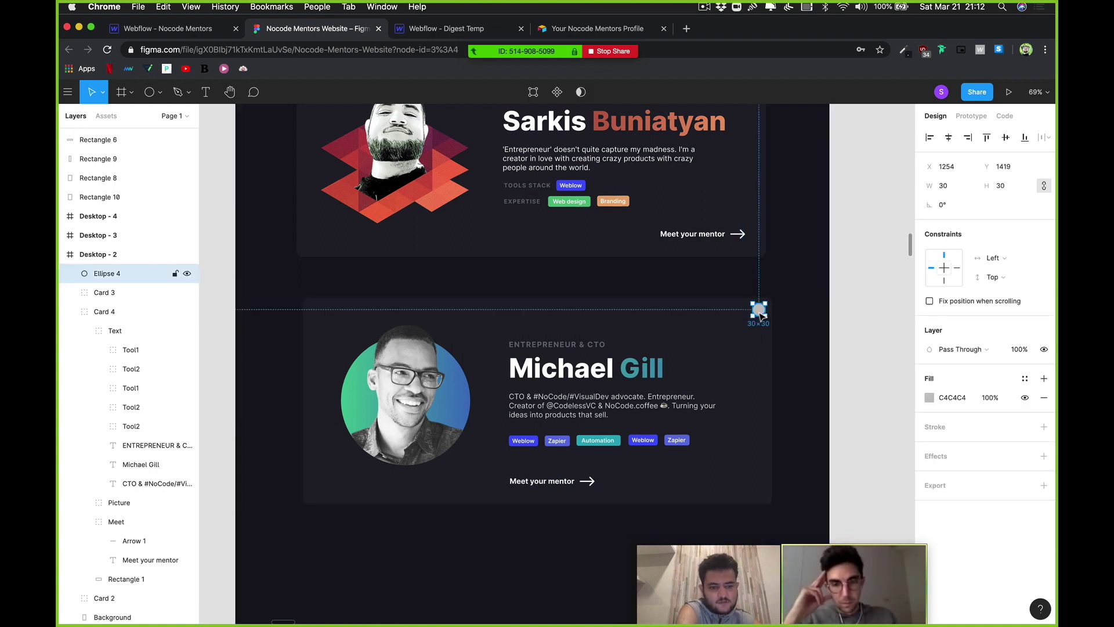
pyautogui.press('Delete')
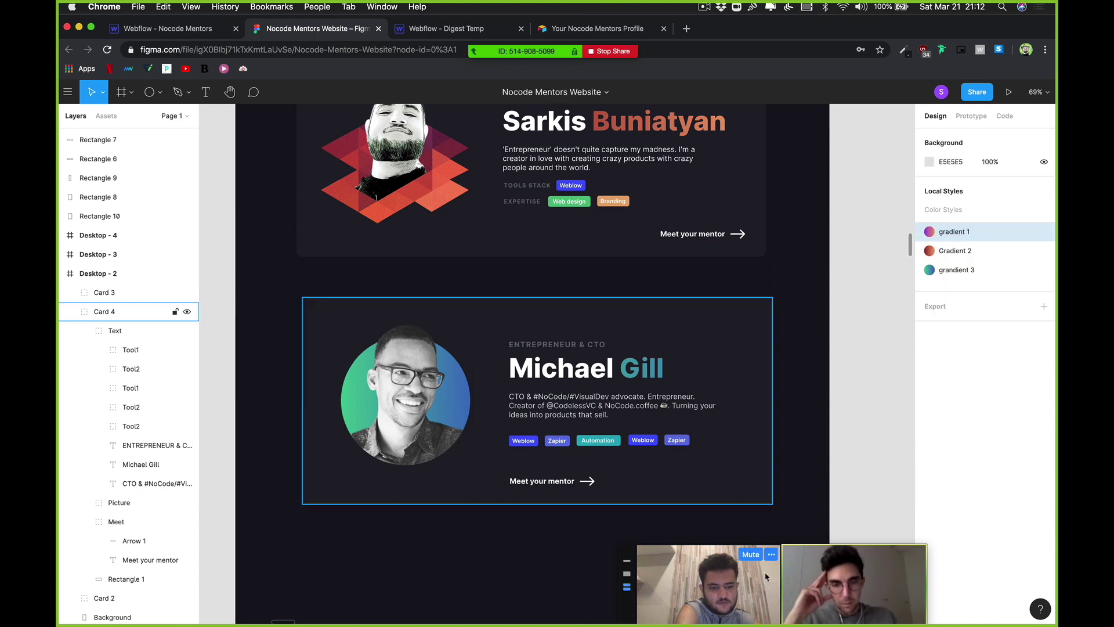
# Step: Quit Slack from the Dock, then select the dark Background layer
pyautogui.moveTo(624, 609)
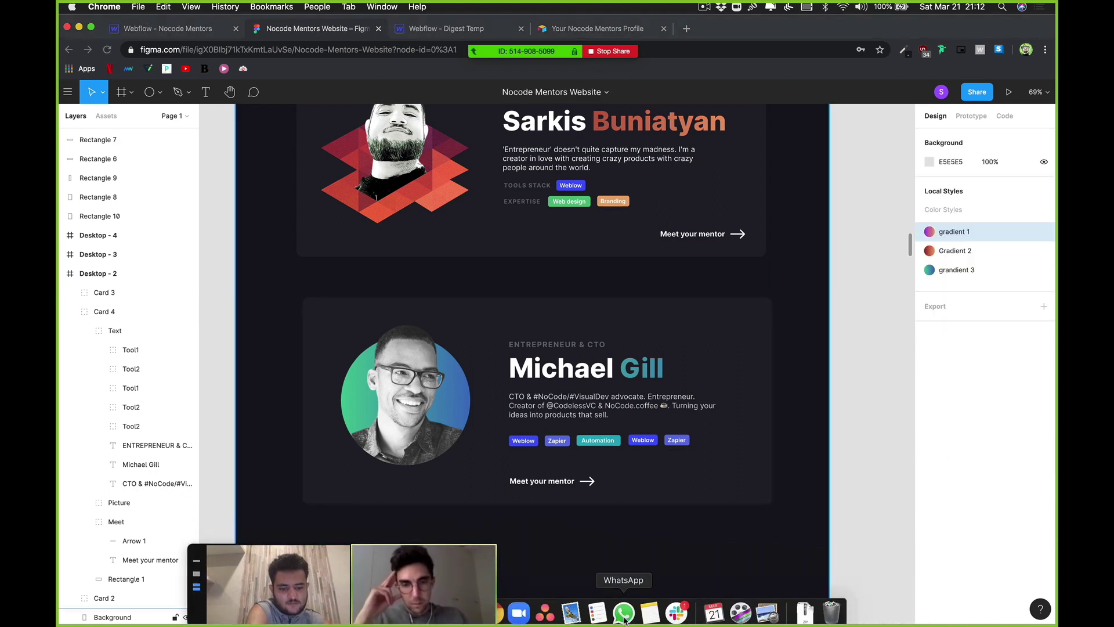
pyautogui.rightClick(677, 610)
pyautogui.click(682, 574)
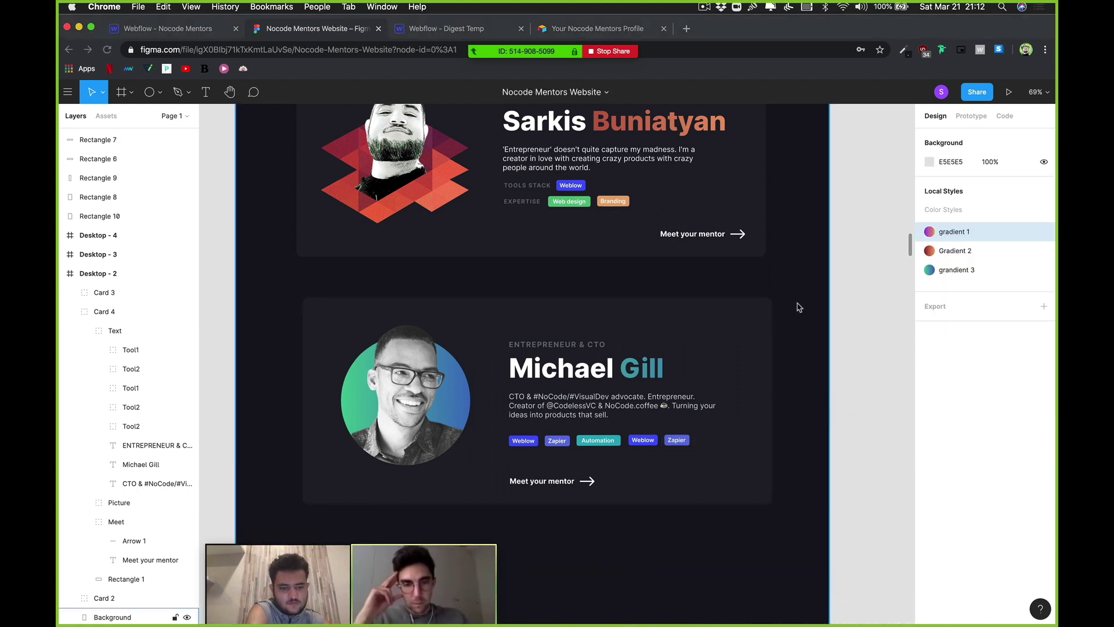
pyautogui.click(702, 356)
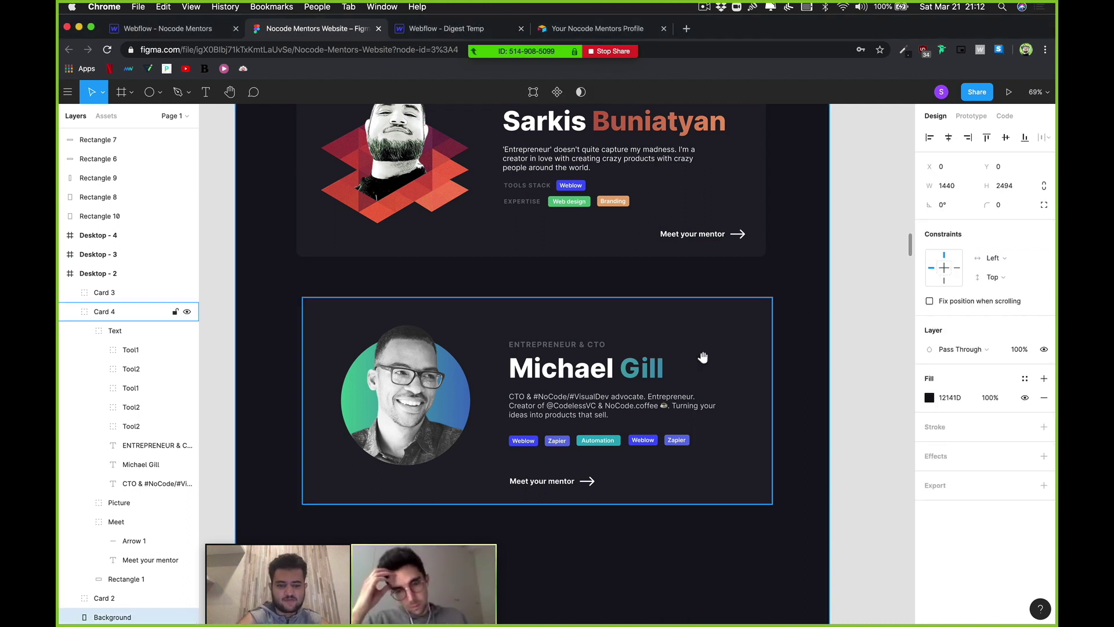
pyautogui.moveTo(702, 350); pyautogui.dragTo(738, 335)
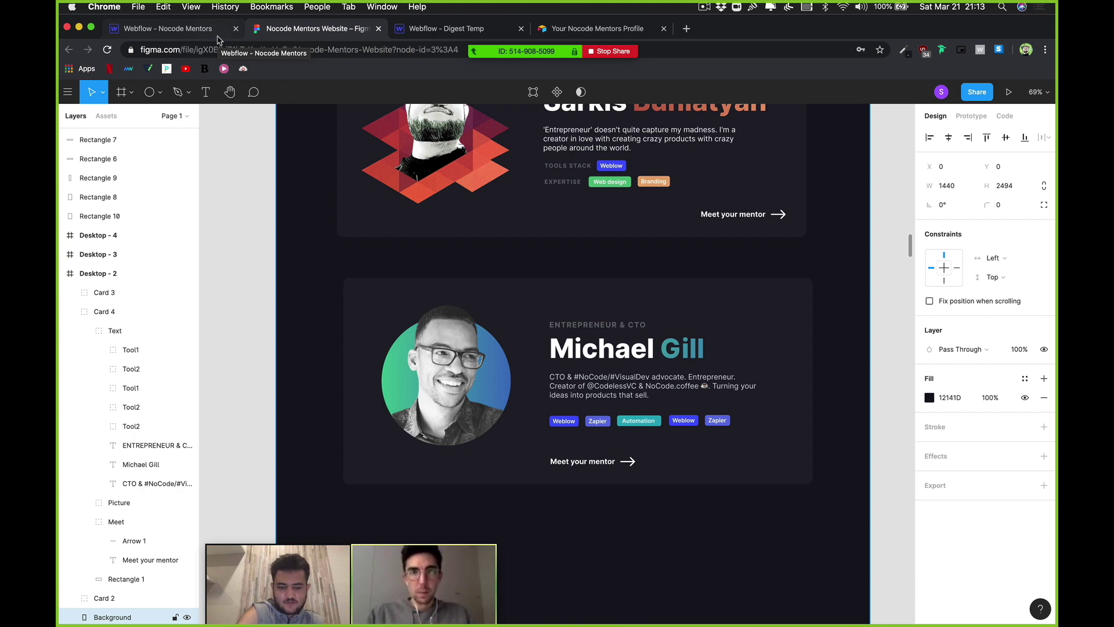
pyautogui.scroll(-5, 314, 144)
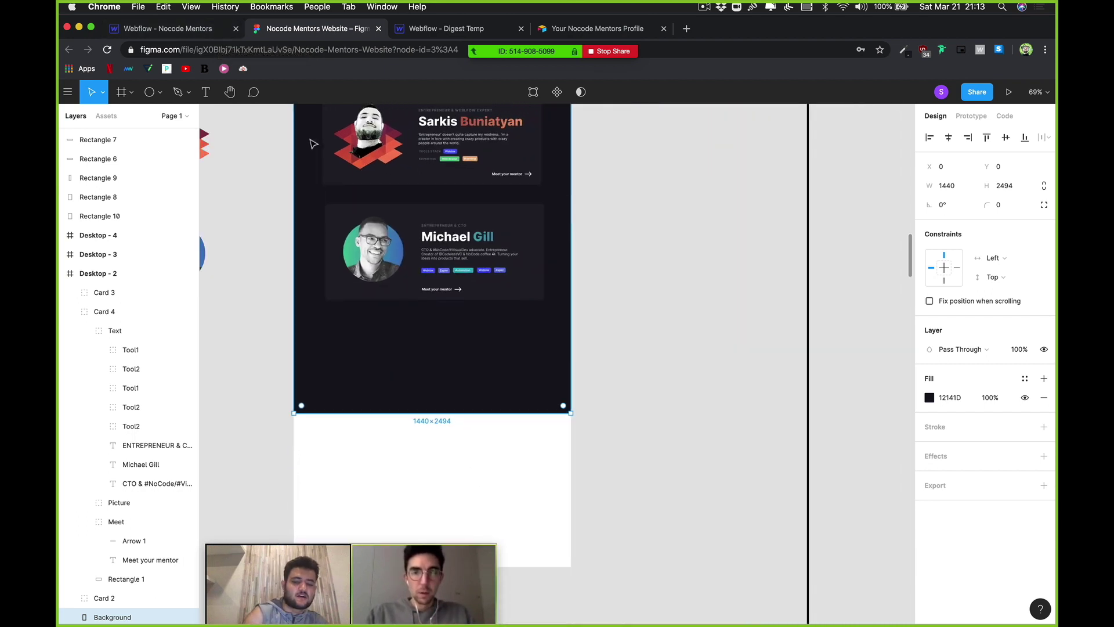
pyautogui.scroll(-3, 314, 144)
pyautogui.hscroll(5, 313, 144)
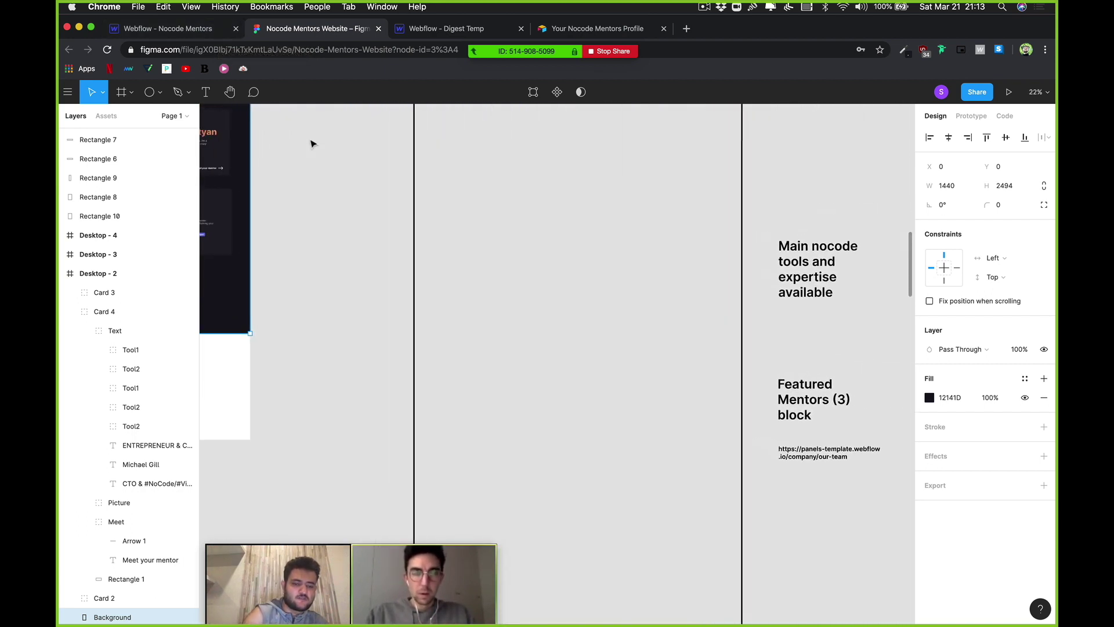
pyautogui.scroll(-5, 312, 144)
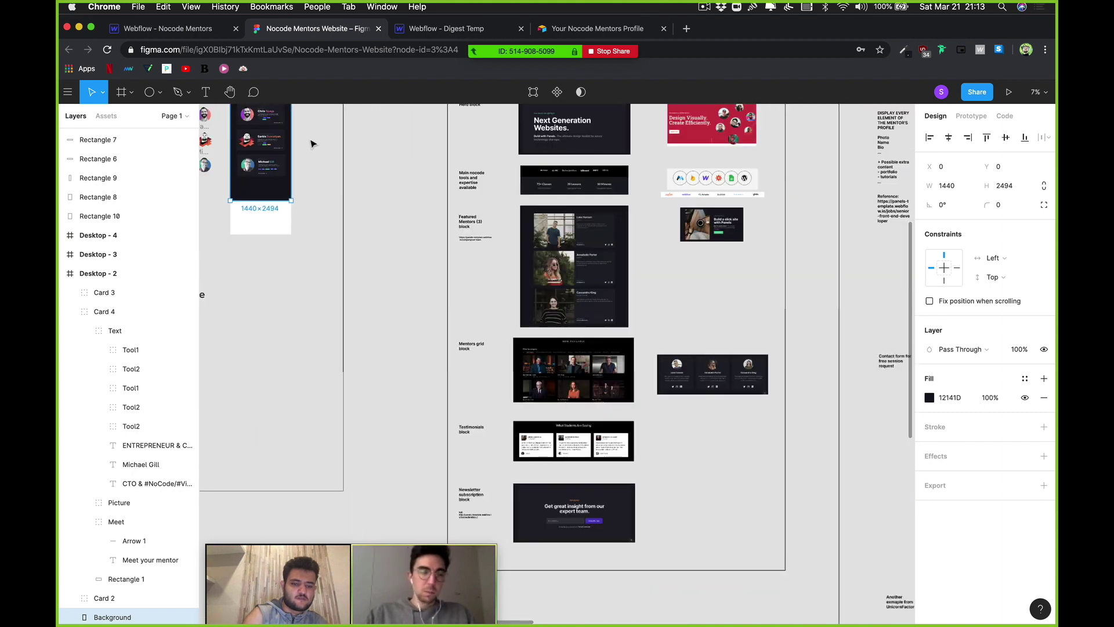
pyautogui.scroll(2, 311, 144)
pyautogui.hscroll(-2, 311, 144)
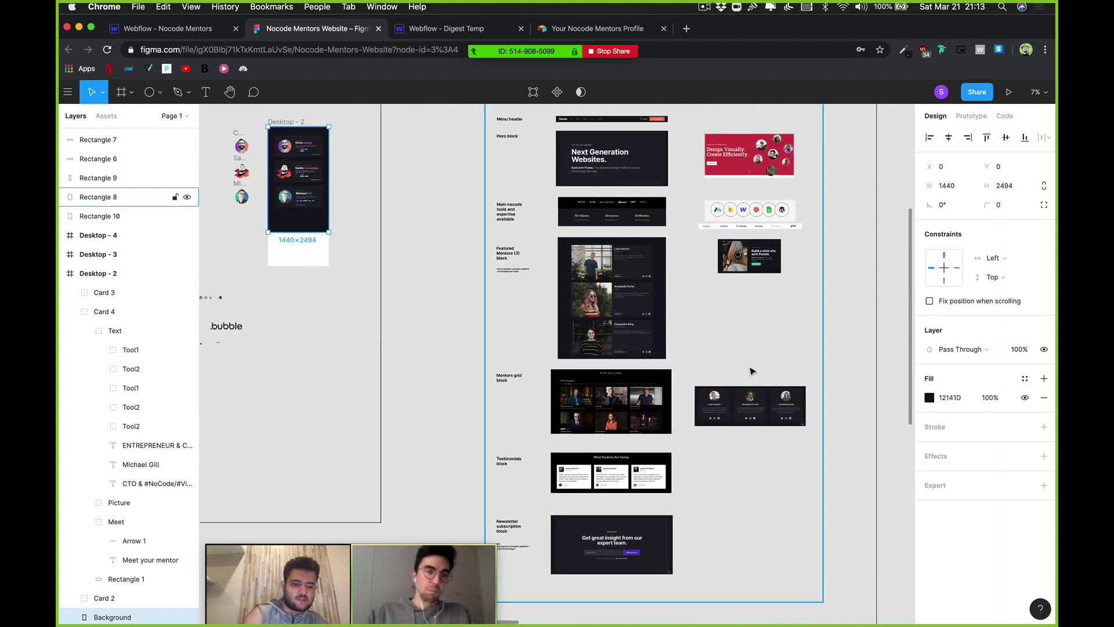
pyautogui.scroll(5, 750, 371)
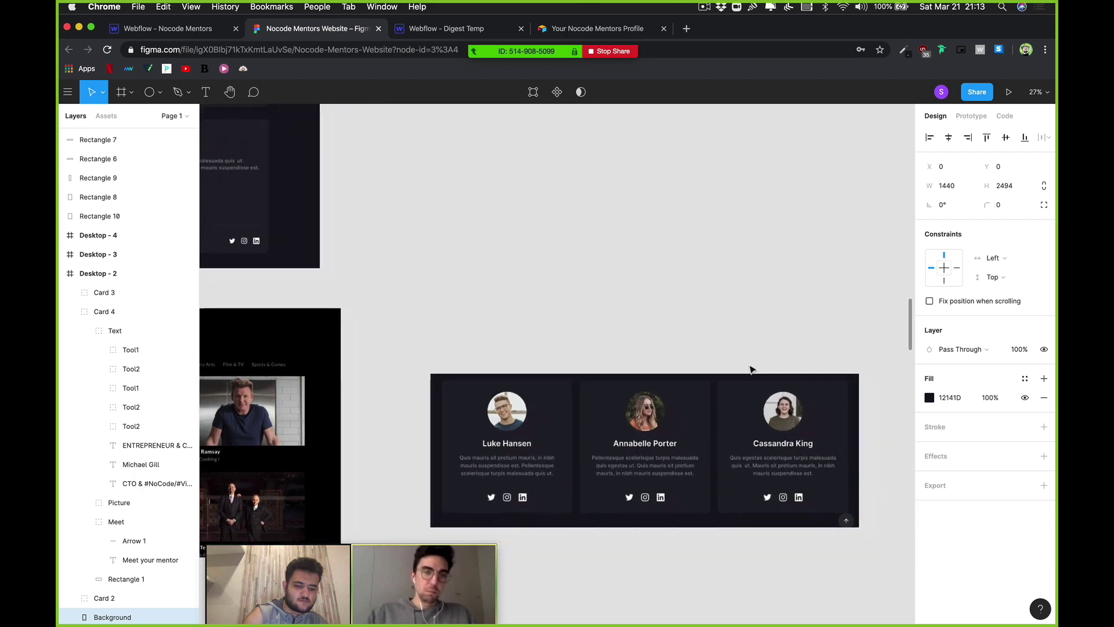
pyautogui.scroll(-2, 751, 369)
pyautogui.hscroll(2, 751, 369)
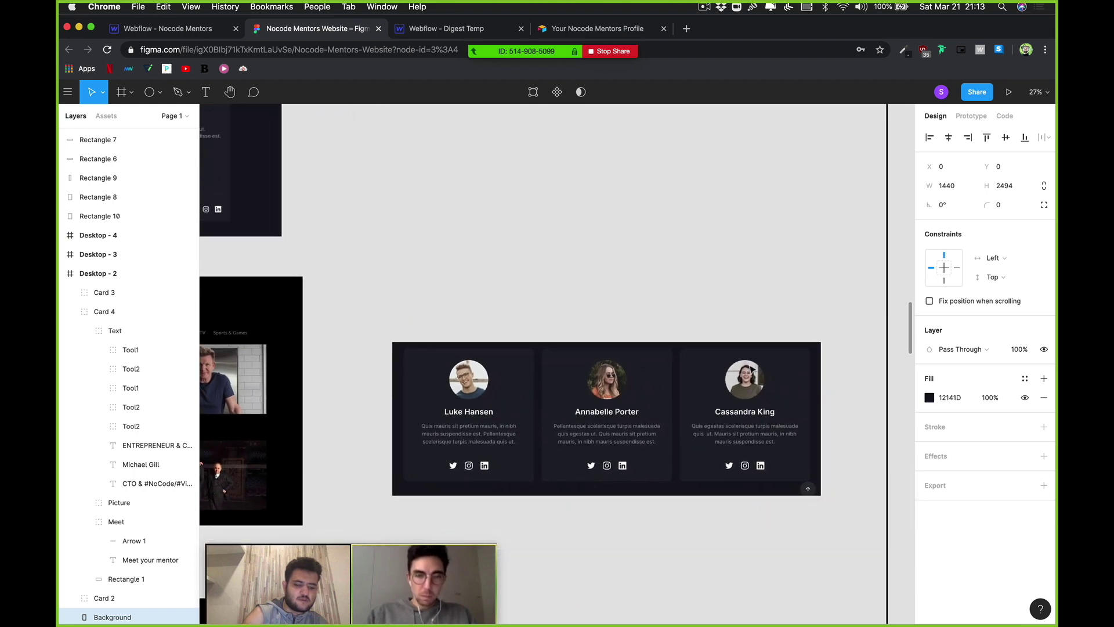
pyautogui.scroll(-3, 753, 370)
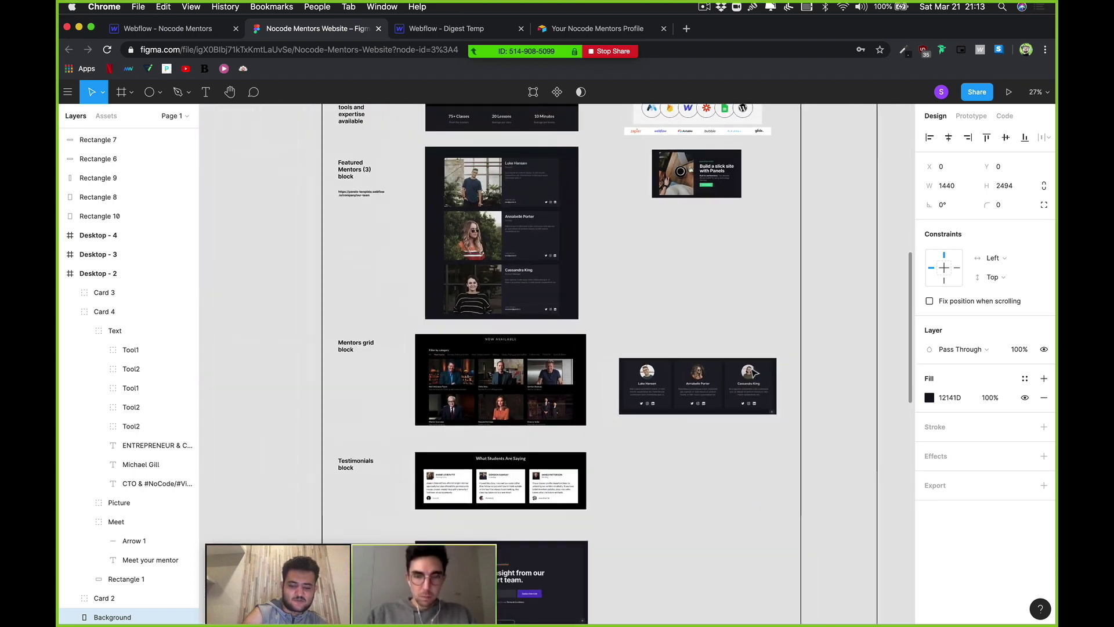
pyautogui.scroll(-4, 754, 372)
pyautogui.hscroll(-4, 752, 373)
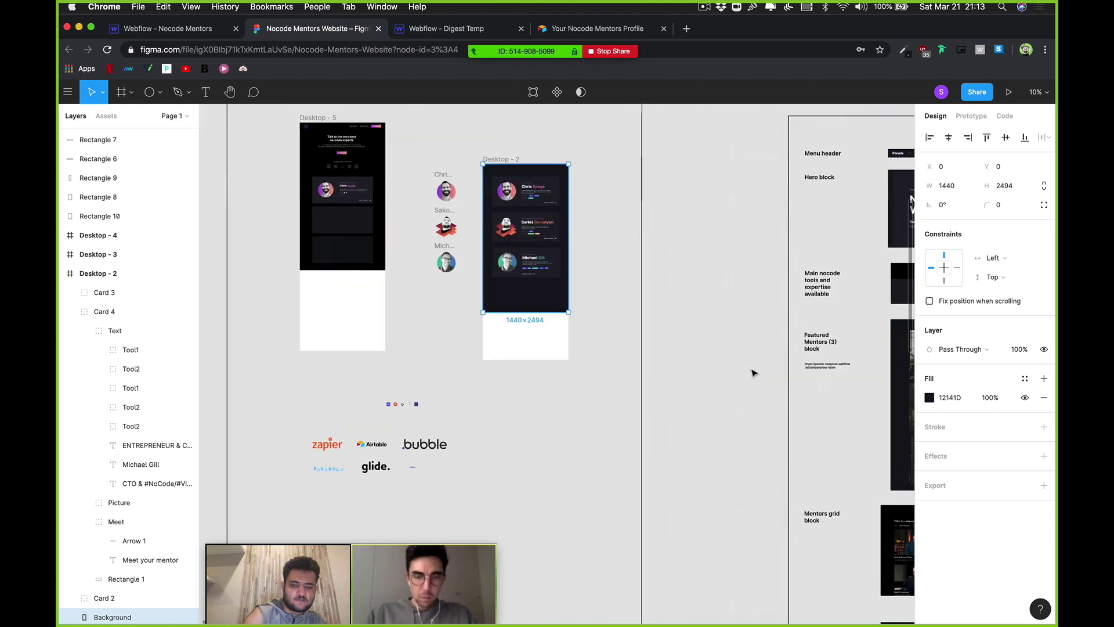
pyautogui.scroll(2, 753, 373)
pyautogui.hscroll(-4, 753, 373)
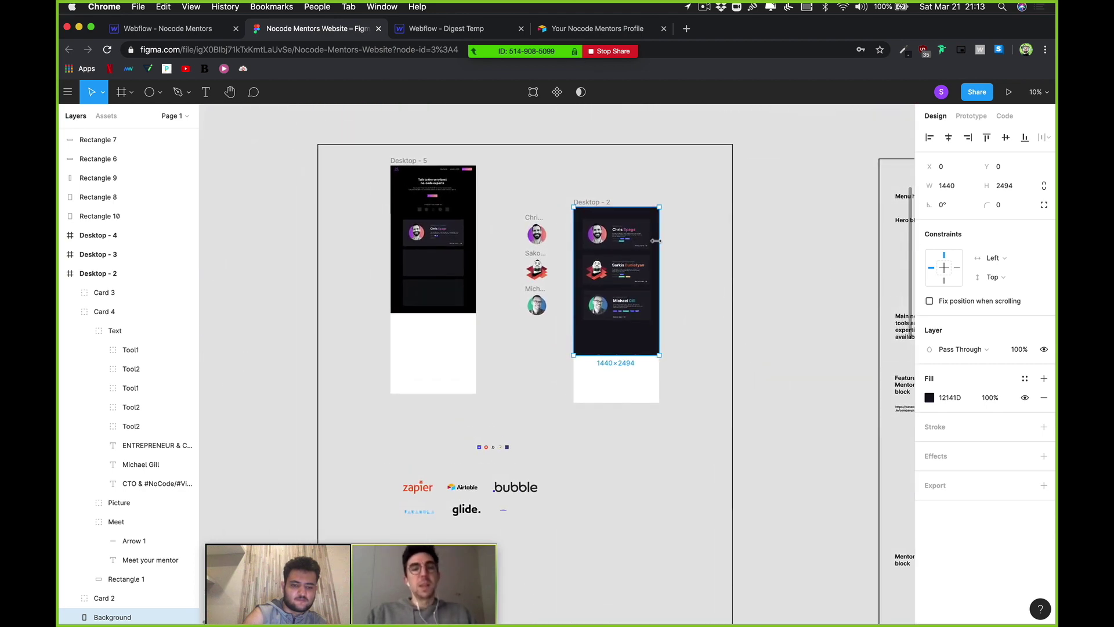
pyautogui.scroll(10, 656, 240)
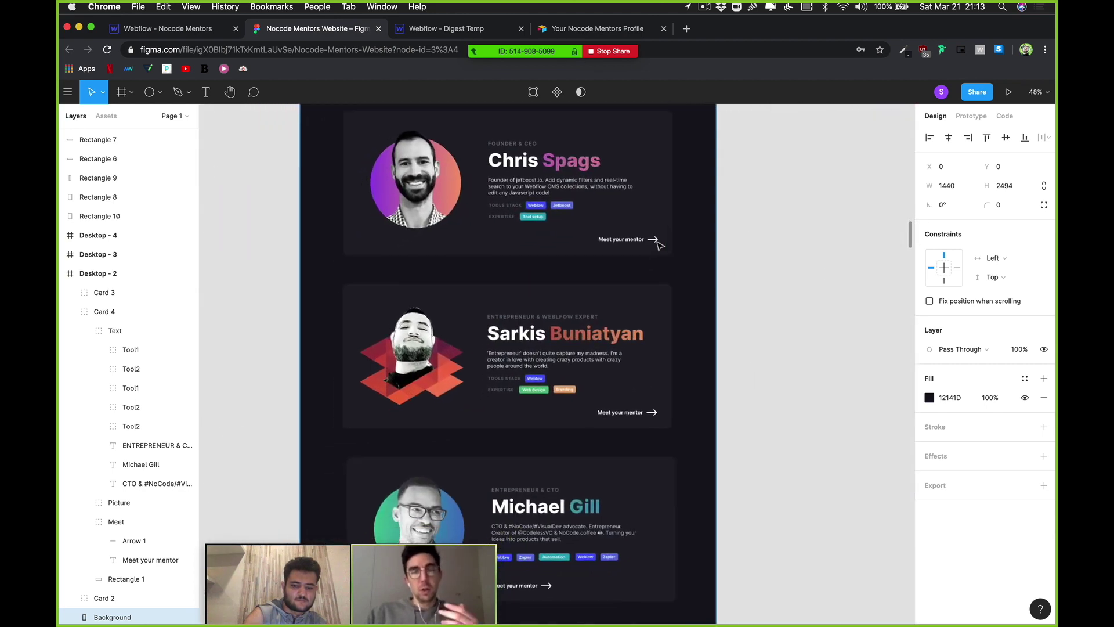
# Step: Scroll the Figma mentor cards, then switch to the 'Your Nocode Mentors Profile' Airtable form
pyautogui.scroll(-3, 659, 244)
pyautogui.hscroll(-2, 658, 244)
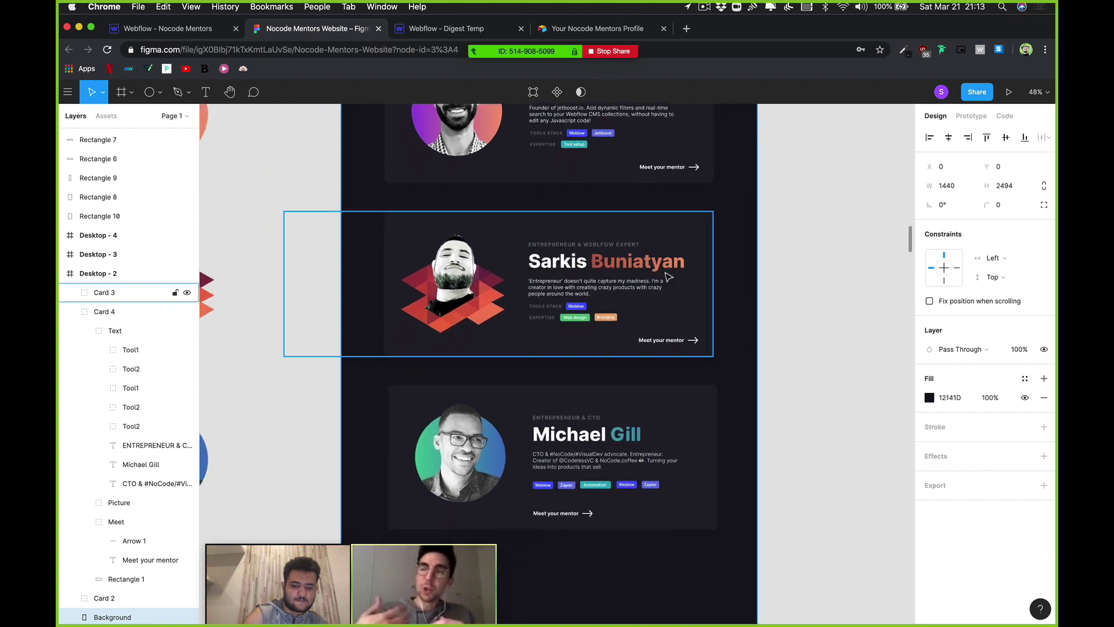
pyautogui.scroll(-2, 668, 277)
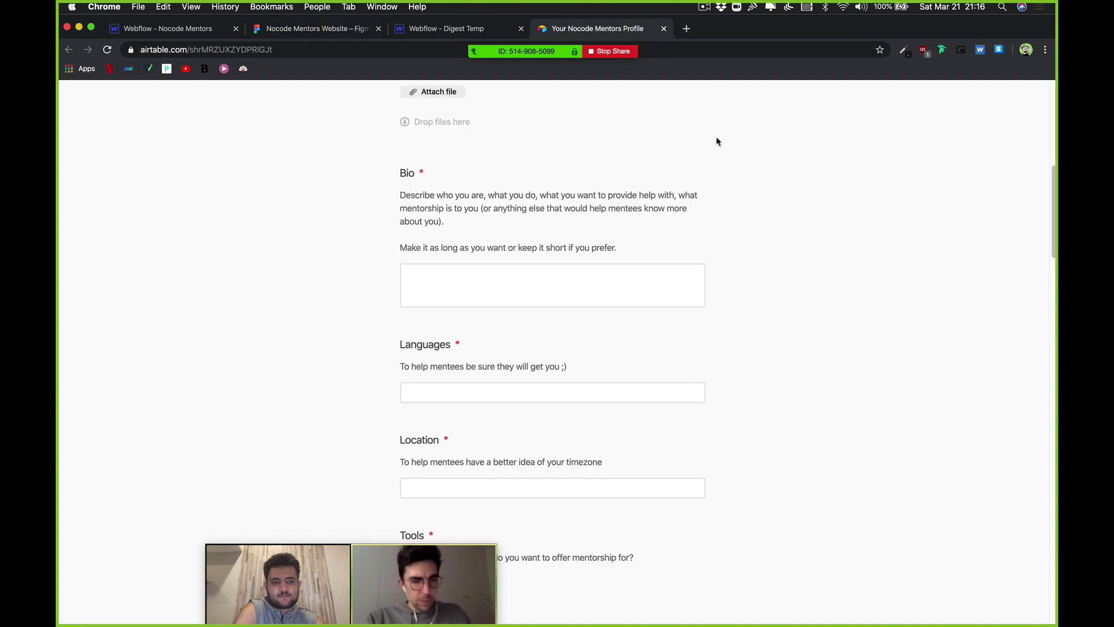
pyautogui.click(654, 30)
# Step: Scroll through the Airtable profile form and click into the Location answer field
pyautogui.scroll(-4, 580, 371)
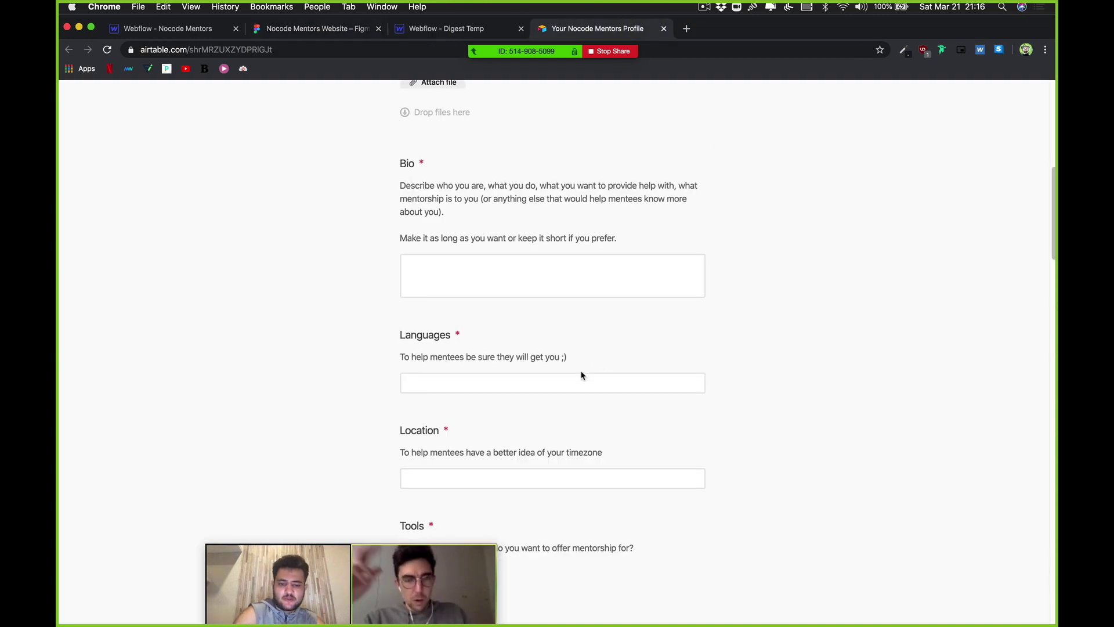
pyautogui.click(514, 388)
pyautogui.scroll(-3, 514, 389)
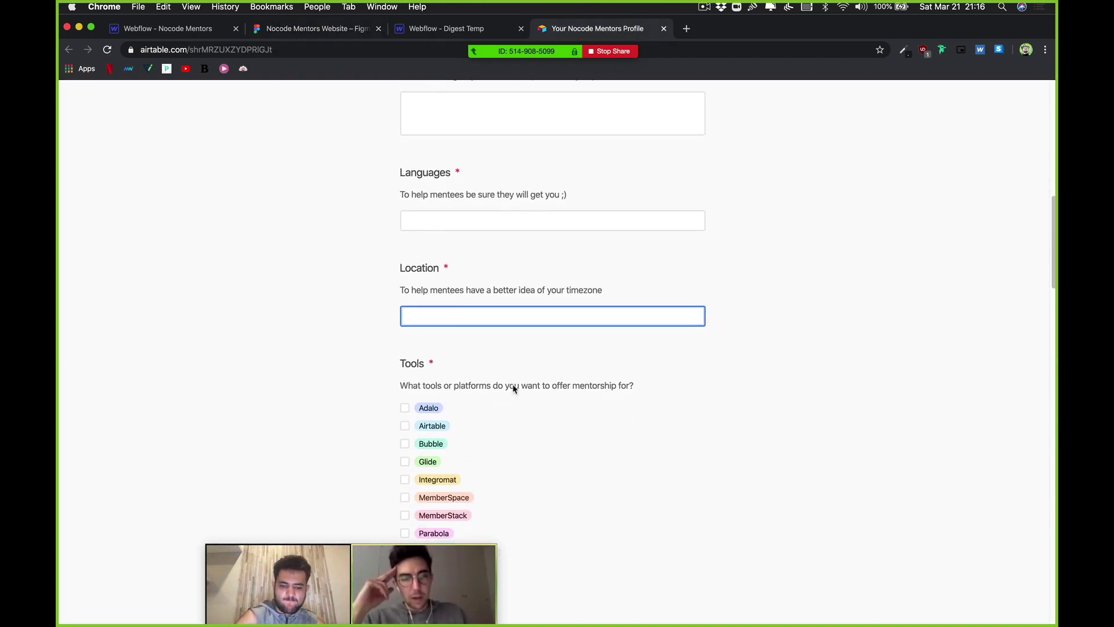
pyautogui.click(520, 365)
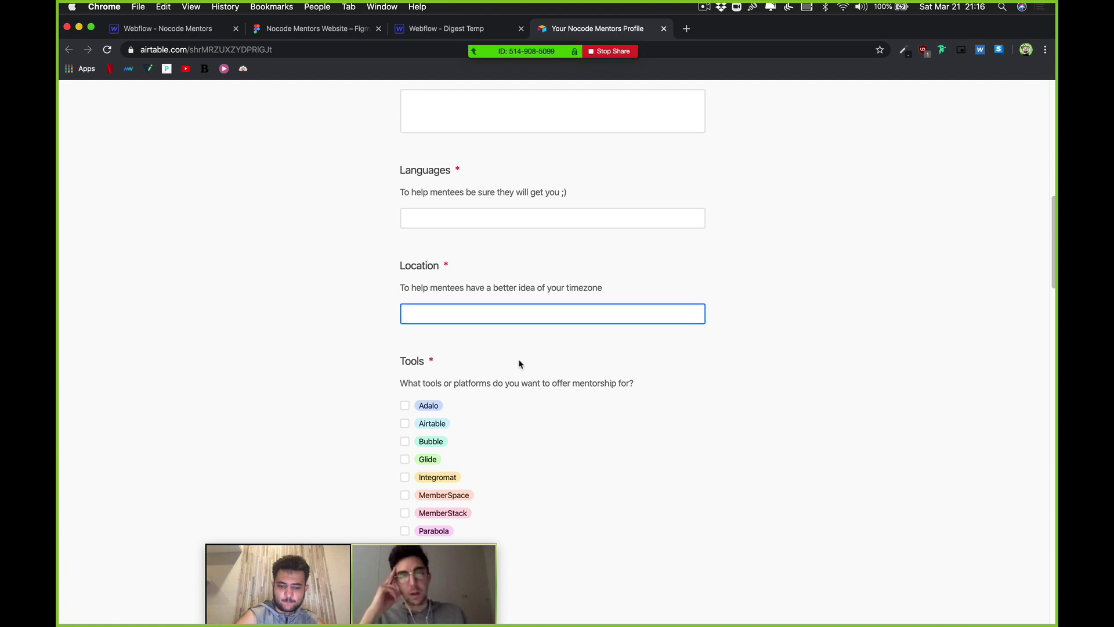
pyautogui.scroll(-1, 520, 364)
pyautogui.scroll(1, 509, 328)
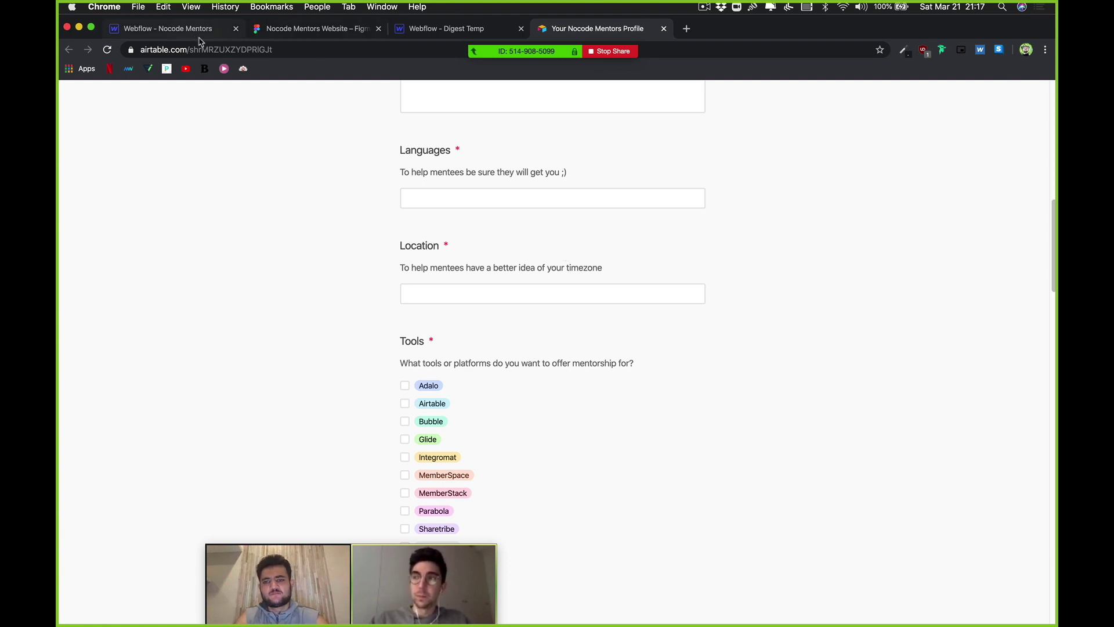
# Step: Select the Location question text and click into the 'Any specific skills' answer field
pyautogui.moveTo(396, 254); pyautogui.dragTo(511, 278)
pyautogui.click(581, 288)
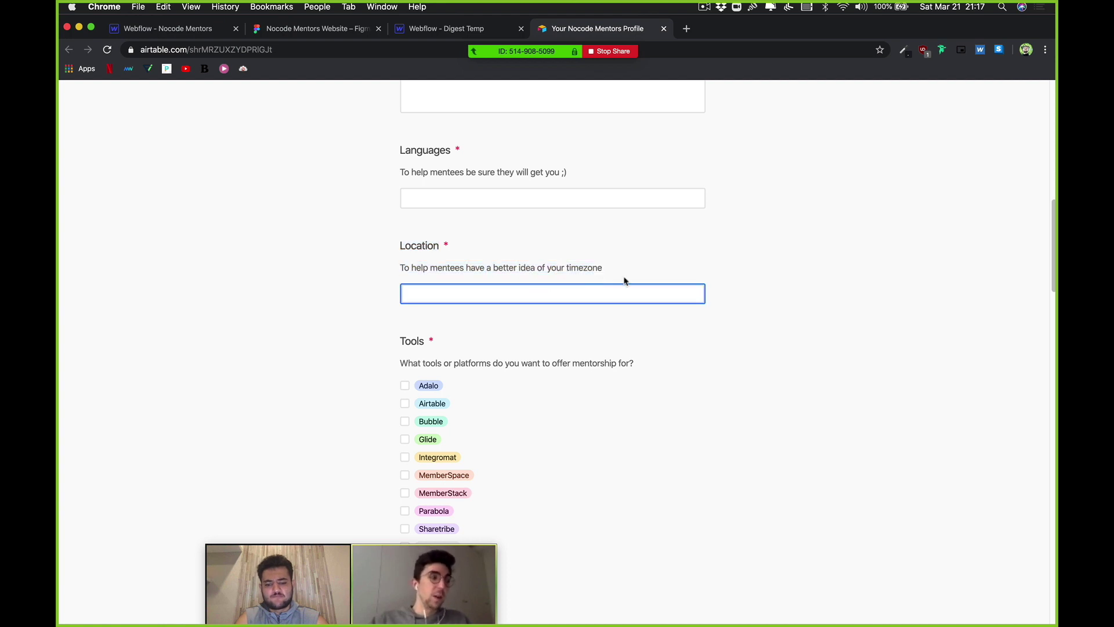
pyautogui.scroll(-5, 632, 273)
pyautogui.scroll(3, 566, 280)
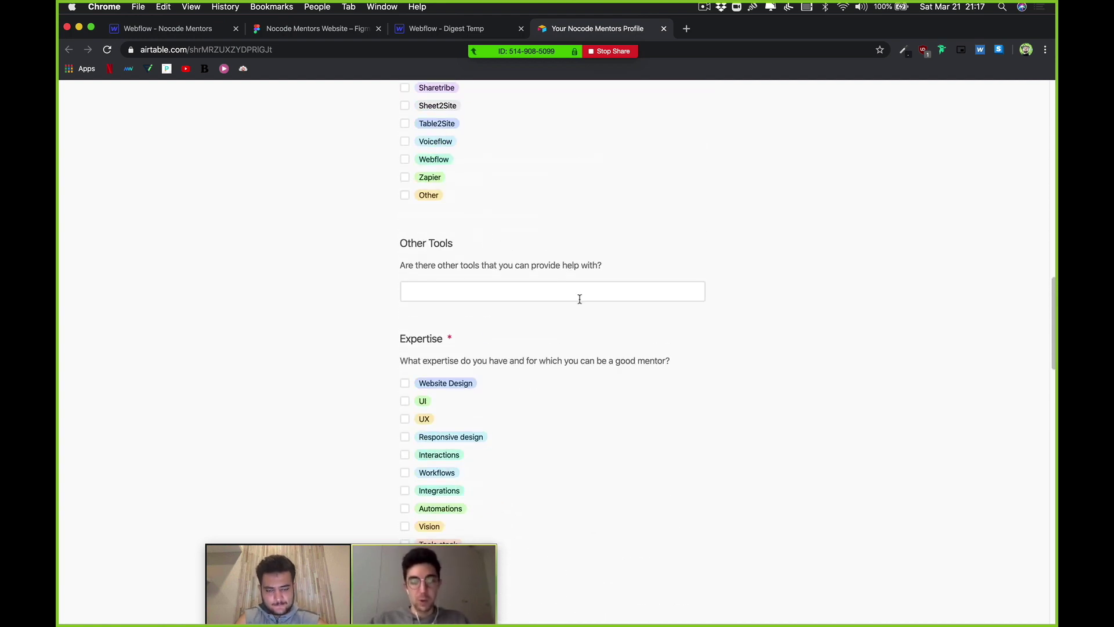
pyautogui.scroll(-5, 577, 298)
pyautogui.scroll(2, 524, 289)
pyautogui.scroll(-4, 615, 261)
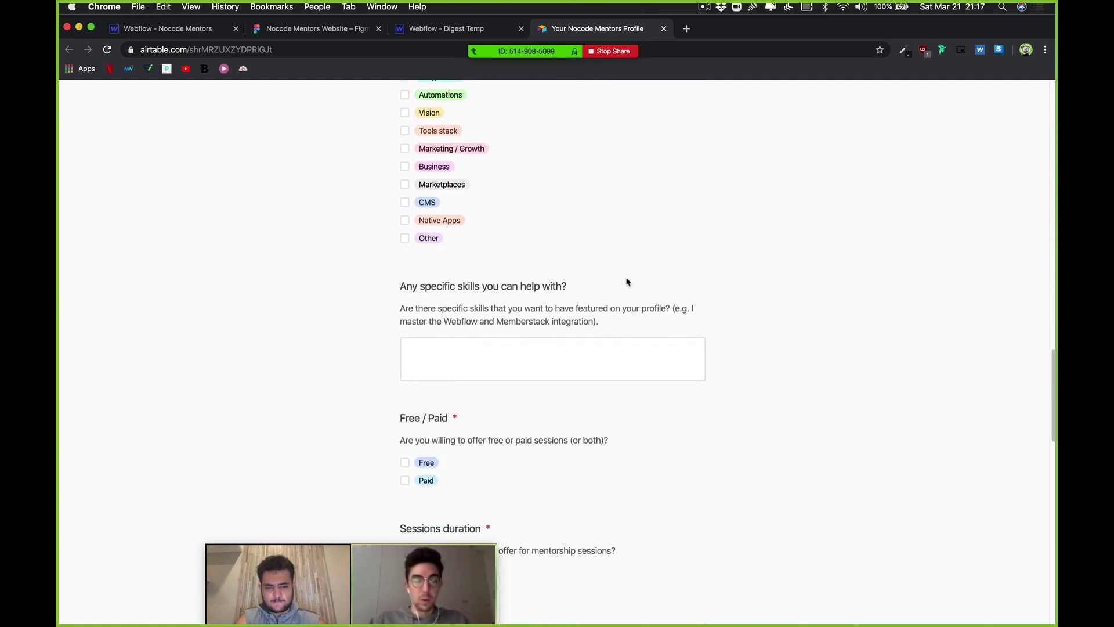
pyautogui.click(687, 368)
pyautogui.scroll(-1, 687, 372)
pyautogui.scroll(-4, 751, 378)
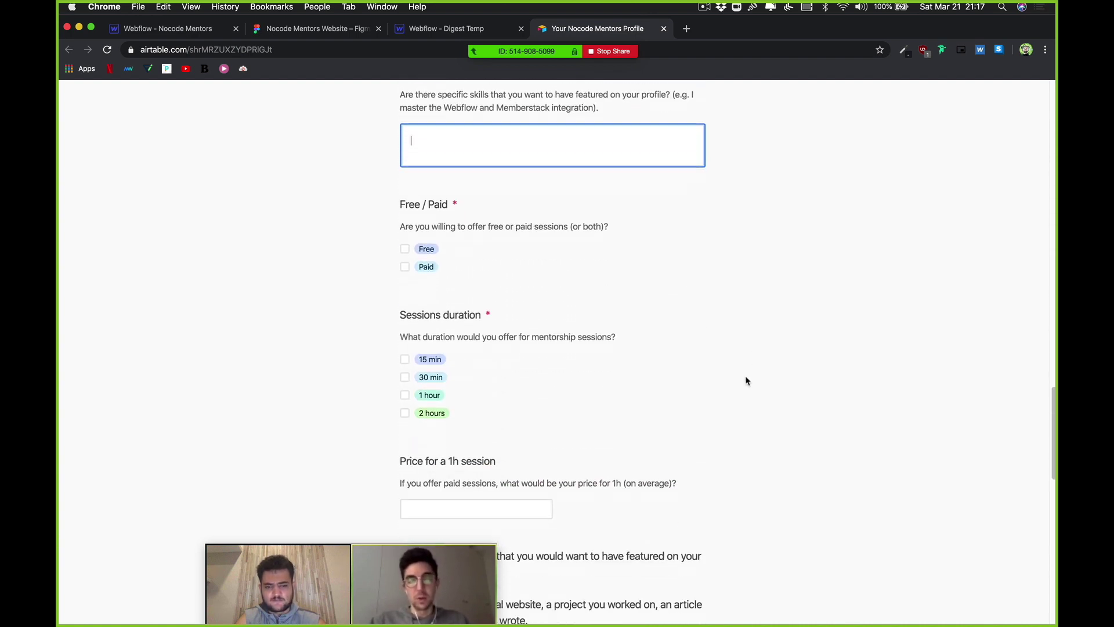
pyautogui.scroll(-1, 755, 424)
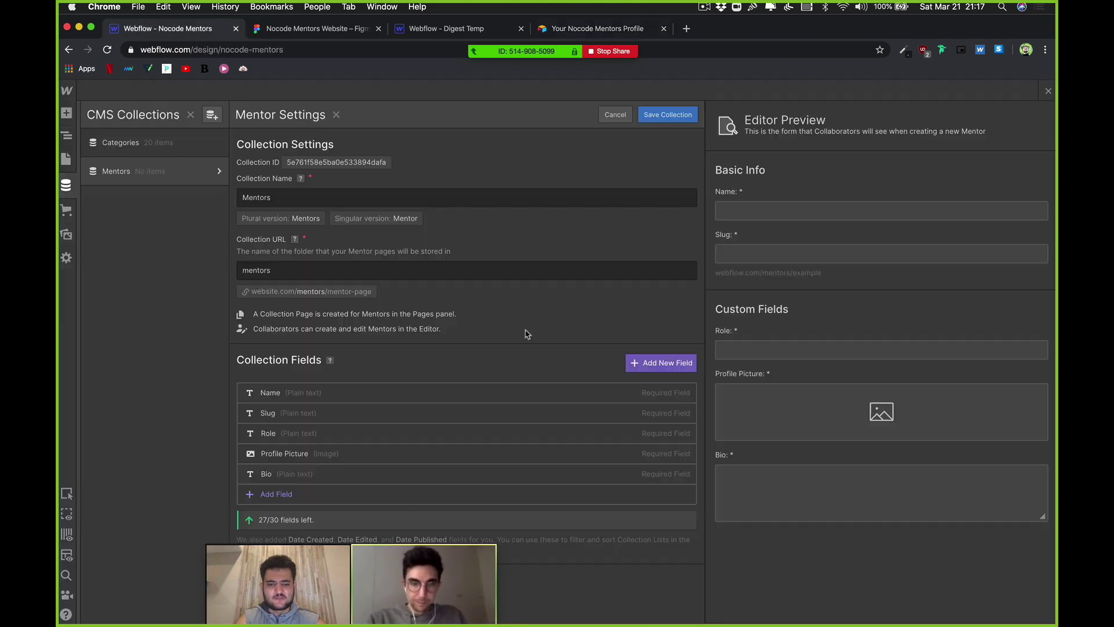
# Step: Jump back to Webflow's Mentors settings with Cmd+1, then return to the Figma mentors design
pyautogui.press('super+1')
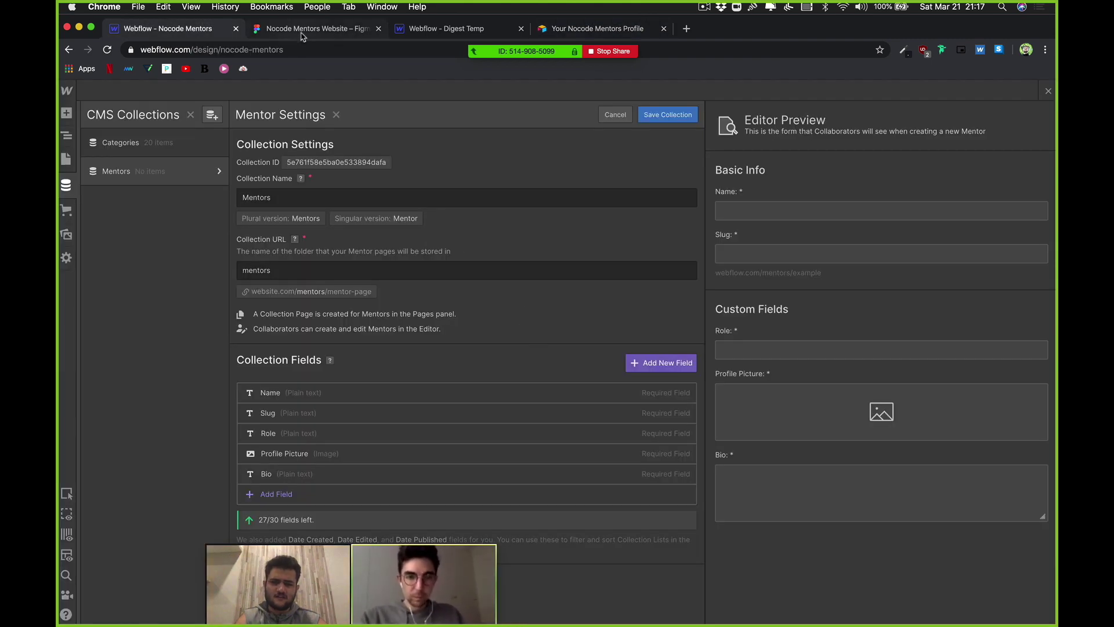
pyautogui.click(331, 30)
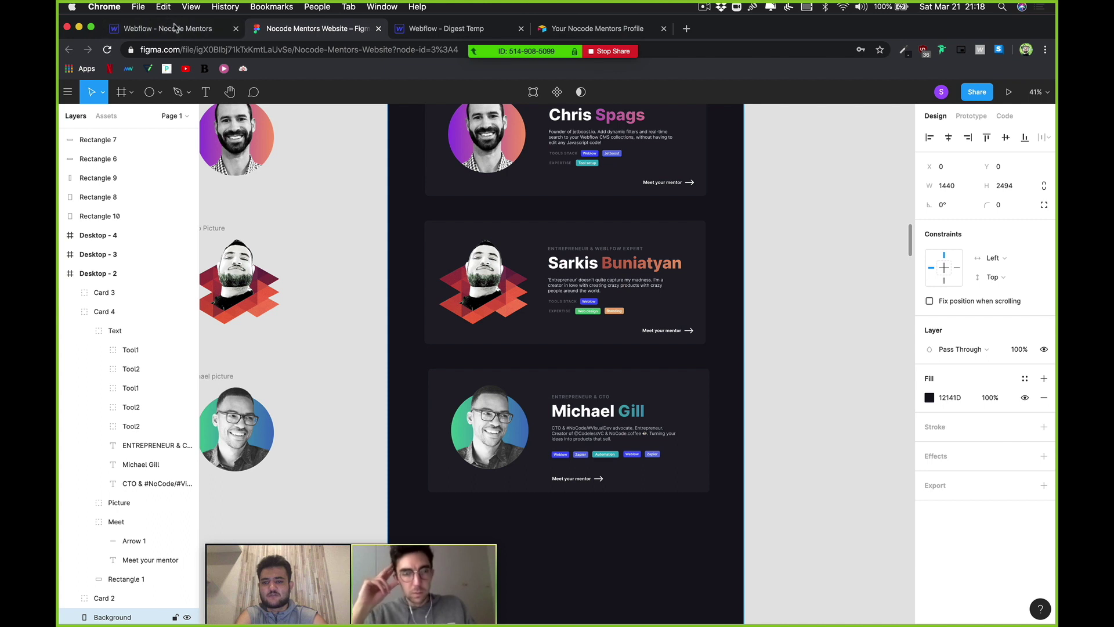
pyautogui.scroll(3, 545, 252)
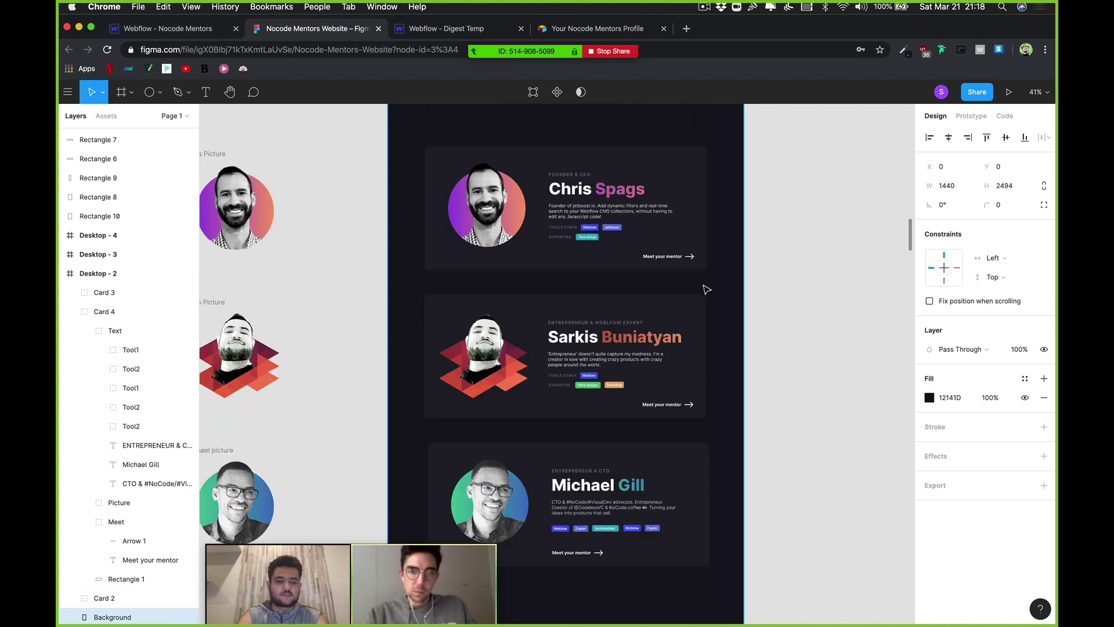
pyautogui.click(705, 263)
pyautogui.moveTo(705, 233); pyautogui.dragTo(568, 247)
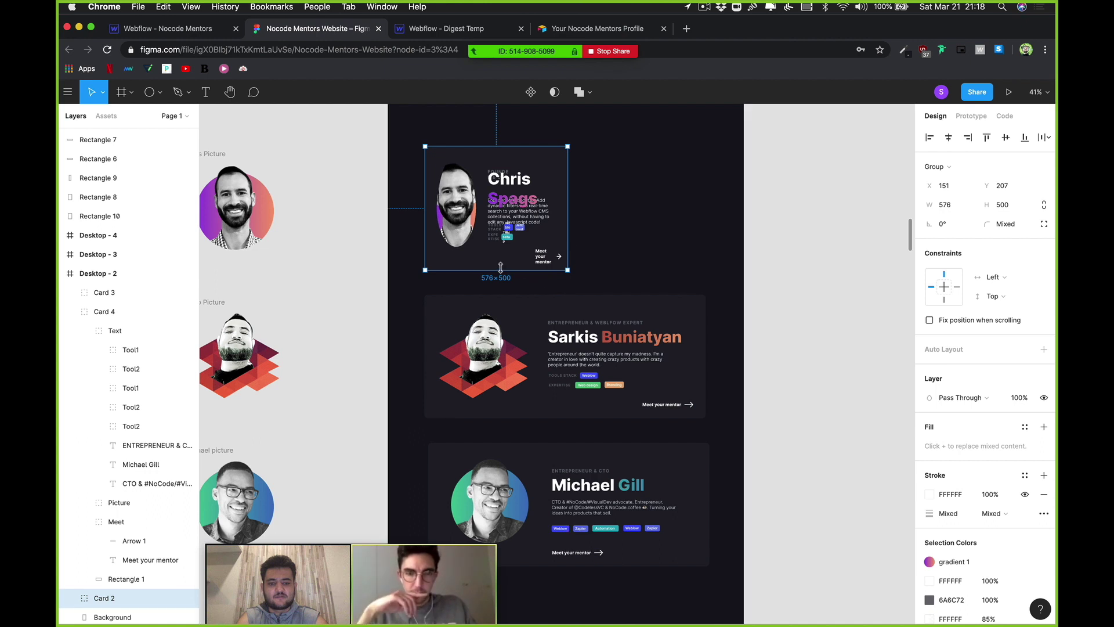
pyautogui.moveTo(500, 270); pyautogui.dragTo(515, 345)
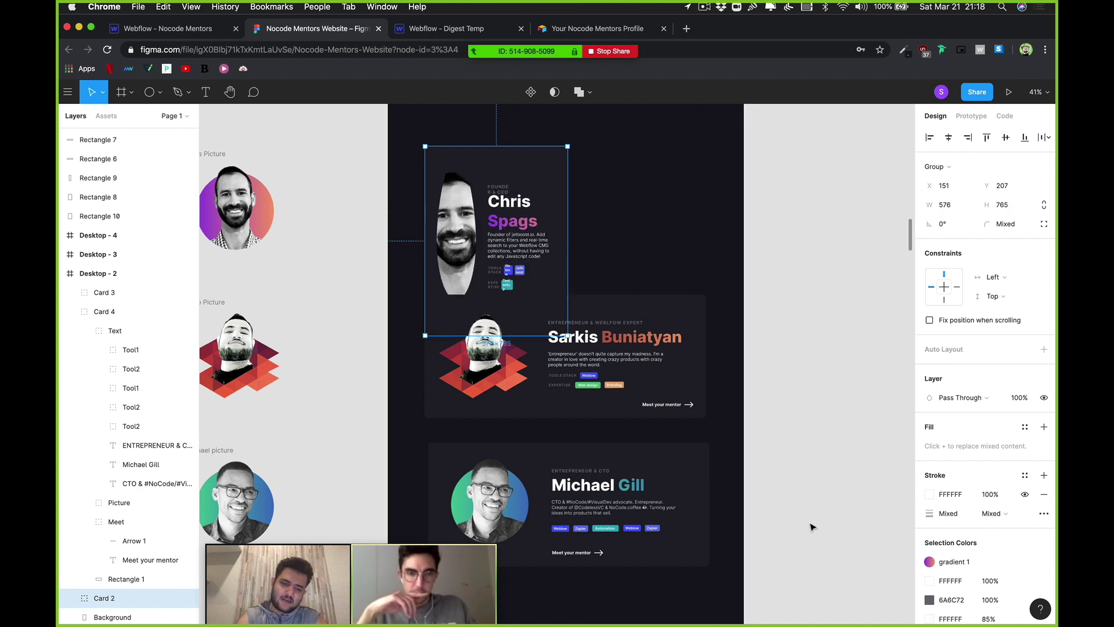
pyautogui.press('super+z')
pyautogui.press('super+z')
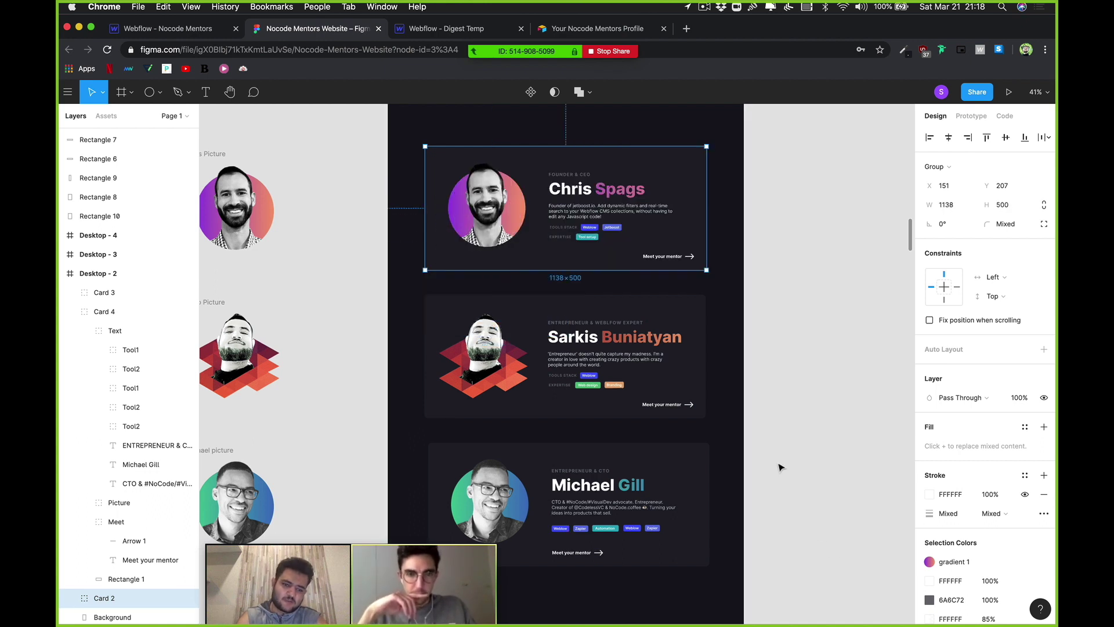
pyautogui.press('Escape')
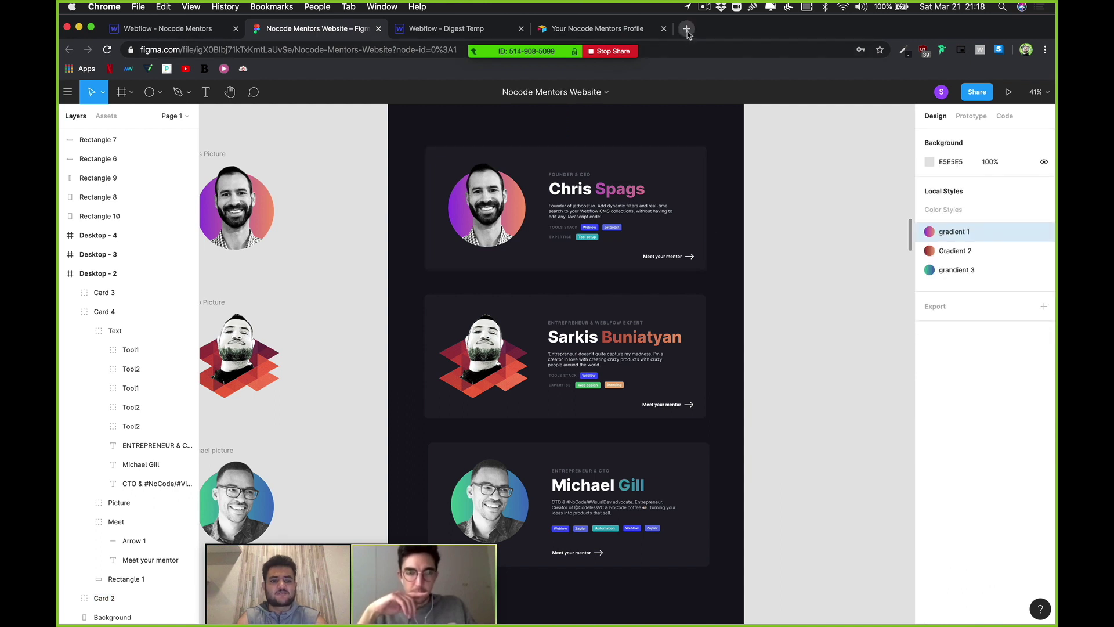
# Step: Open the Panels template blog page in a new tab from the 'panel' suggestion and scroll it
pyautogui.click(686, 28)
pyautogui.write('panel')
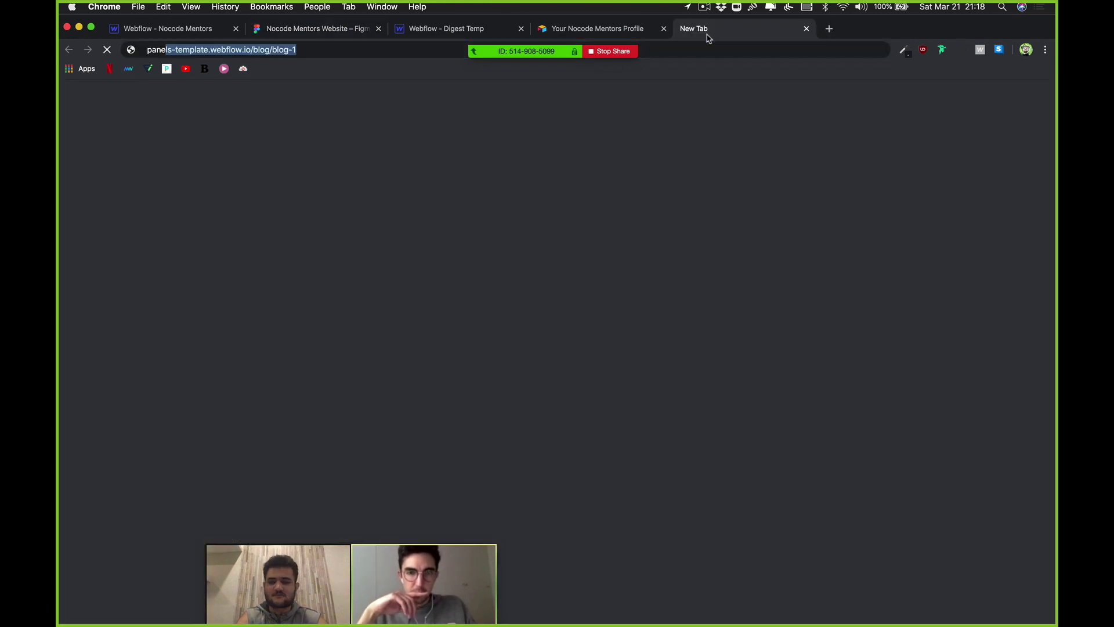
pyautogui.press('Return')
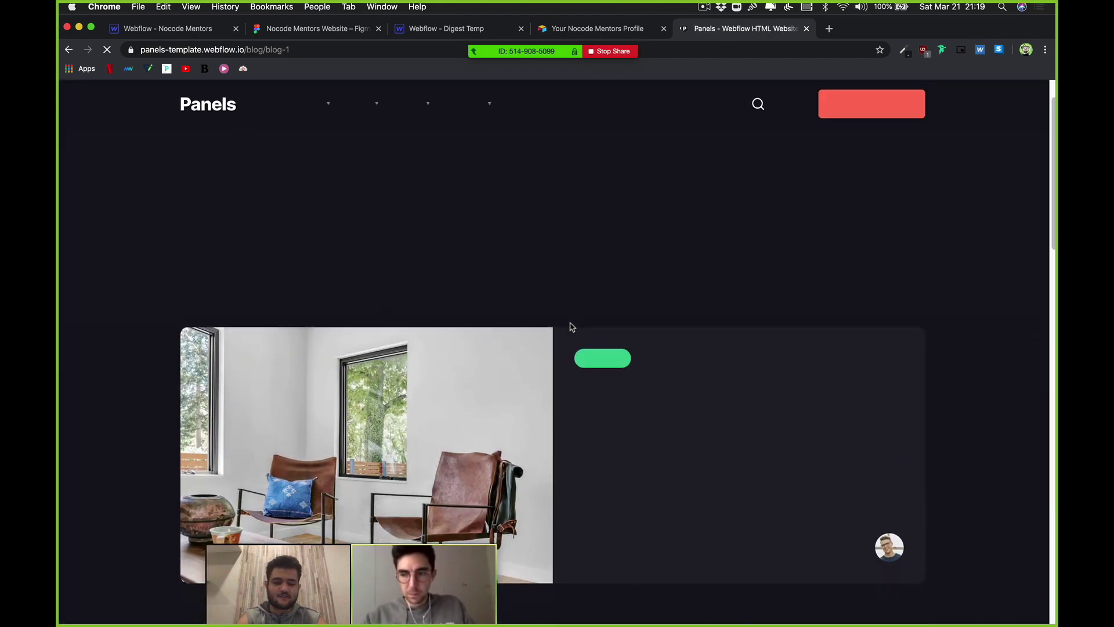
pyautogui.scroll(-10, 521, 282)
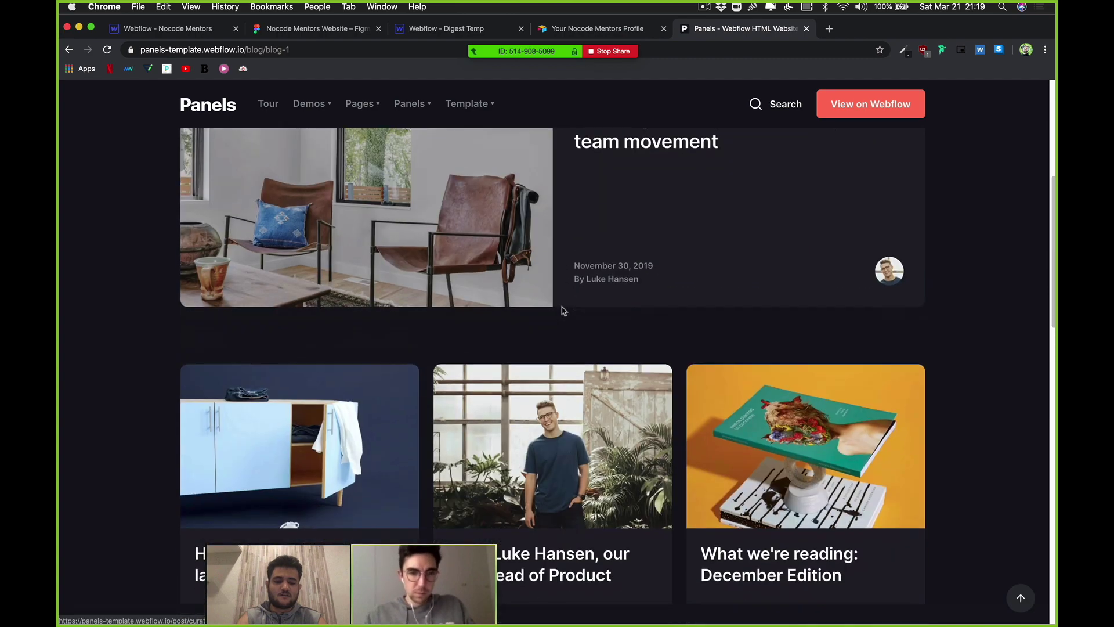
pyautogui.scroll(10, 562, 308)
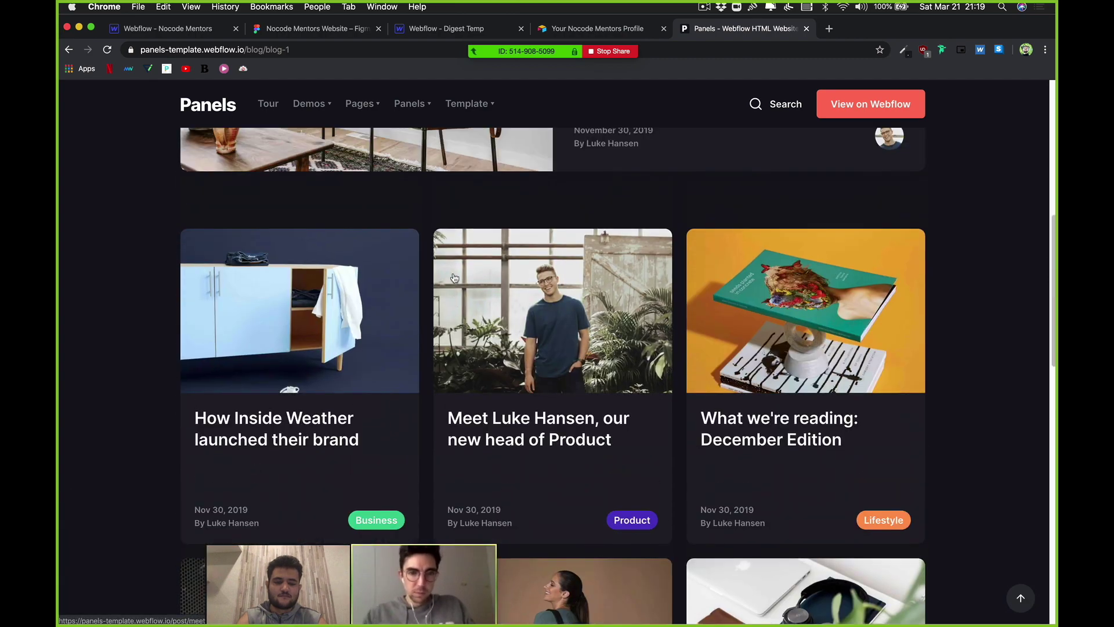
pyautogui.scroll(-8, 150, 225)
pyautogui.scroll(-8, 490, 204)
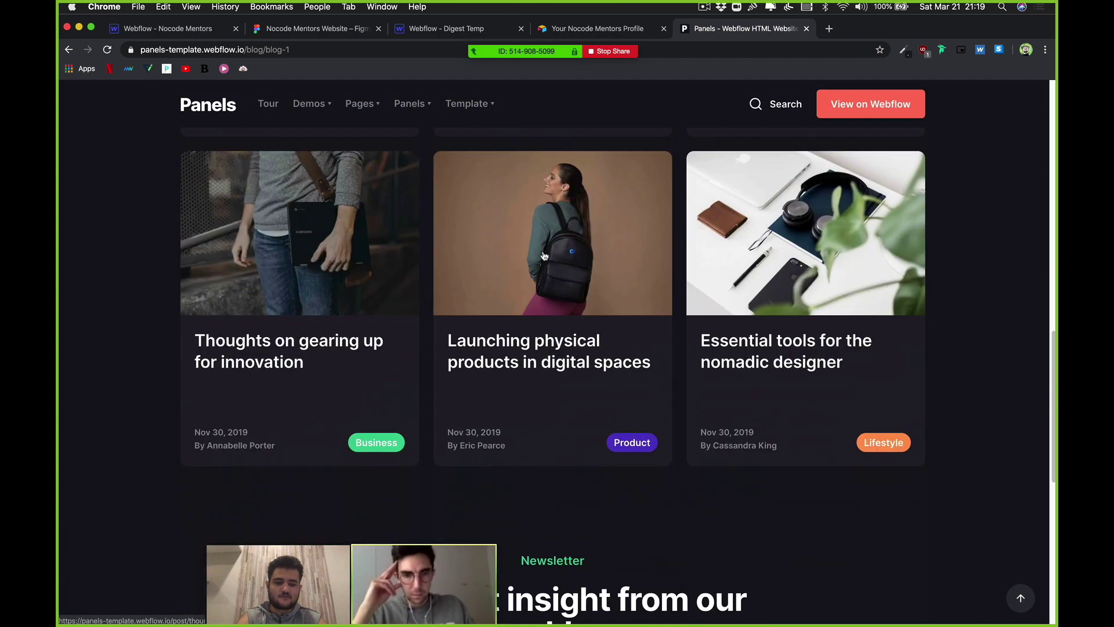
pyautogui.scroll(-3, 798, 265)
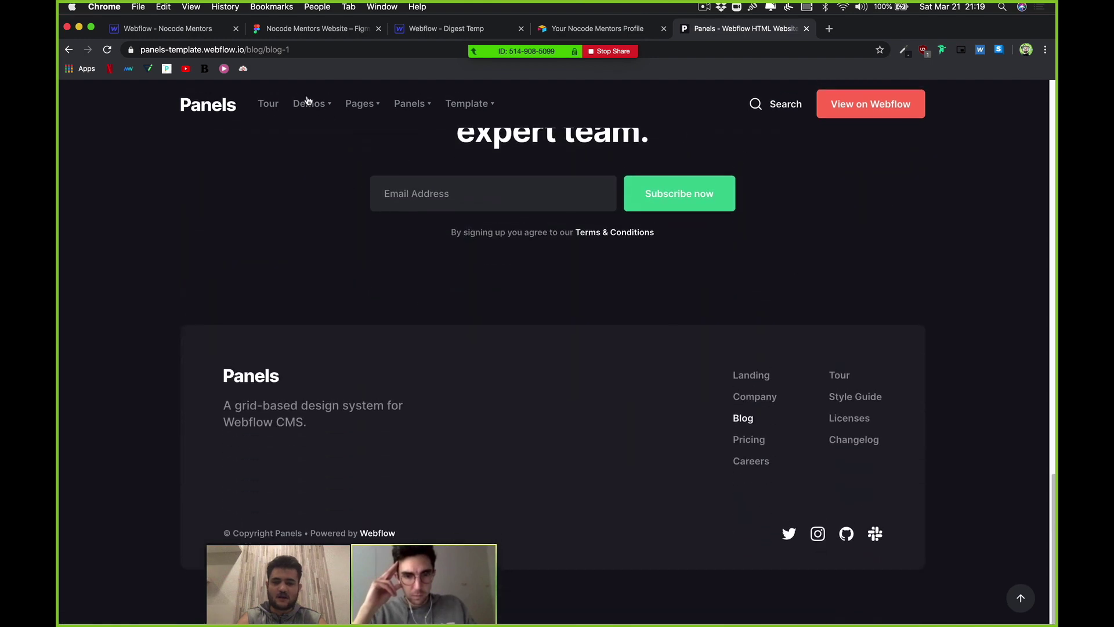
# Step: Browse the Panels home page's feature panels, then return to the Webflow Mentor settings
pyautogui.click(274, 109)
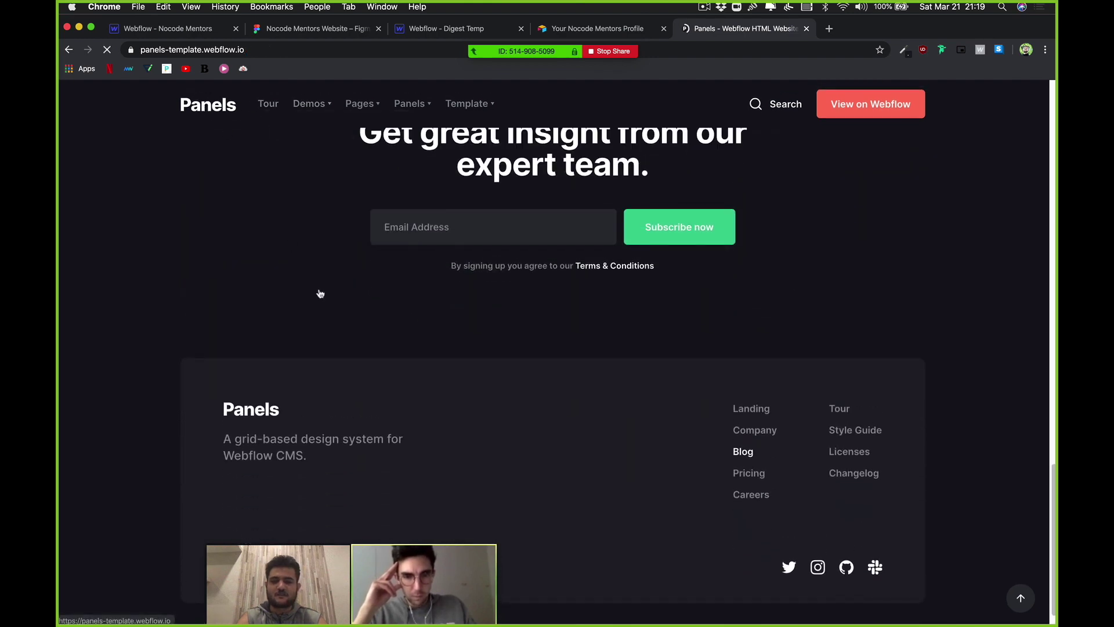
pyautogui.scroll(-5, 322, 291)
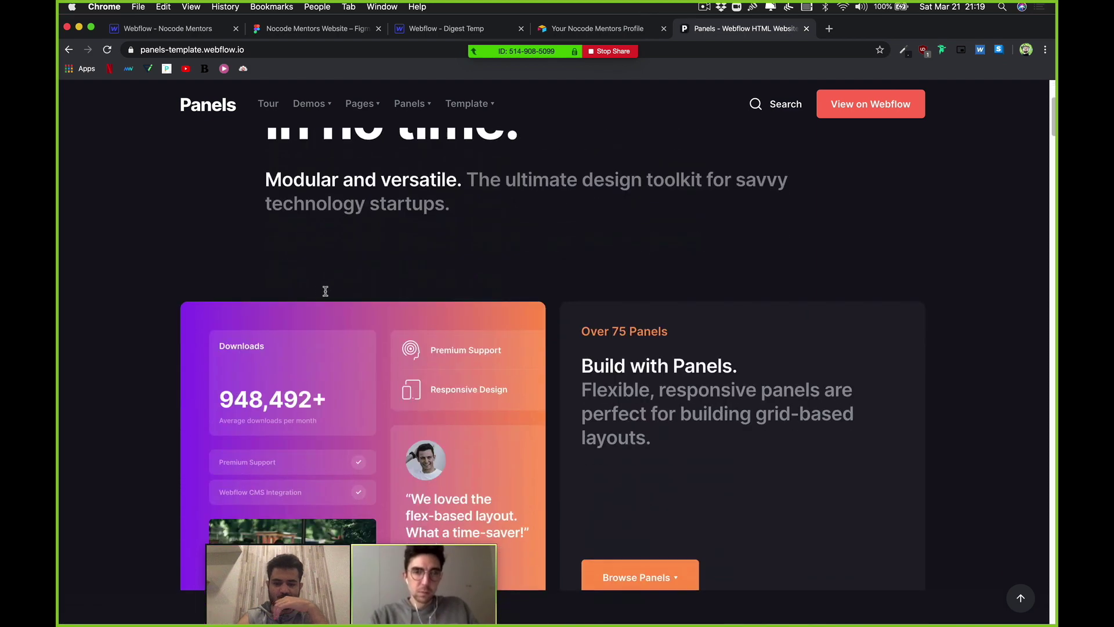
pyautogui.scroll(-5, 545, 319)
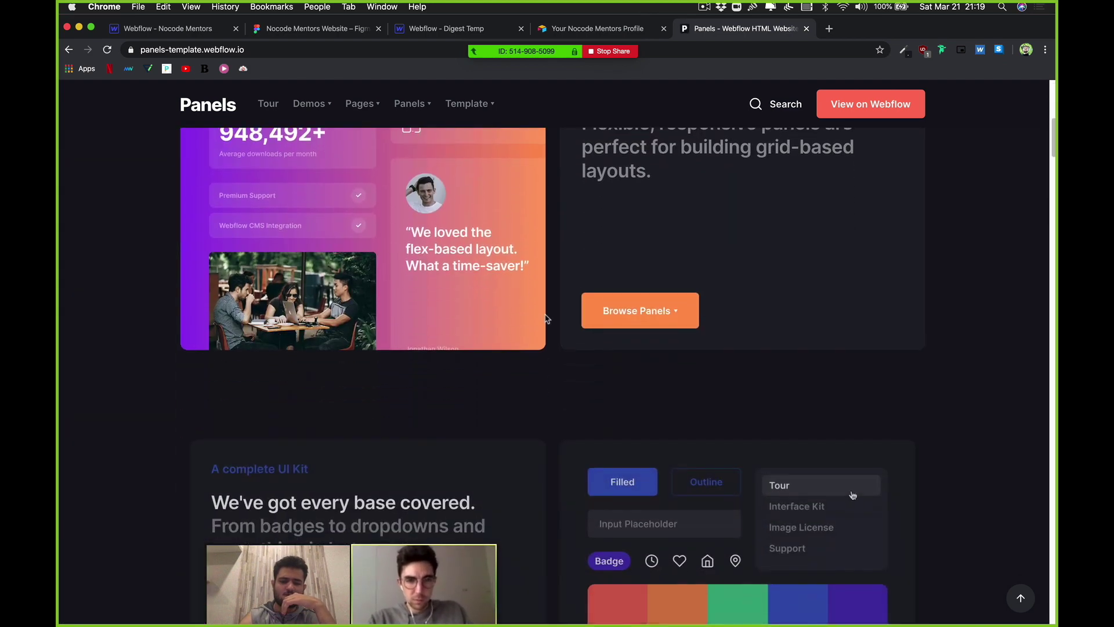
pyautogui.scroll(5, 548, 318)
pyautogui.scroll(-1, 495, 216)
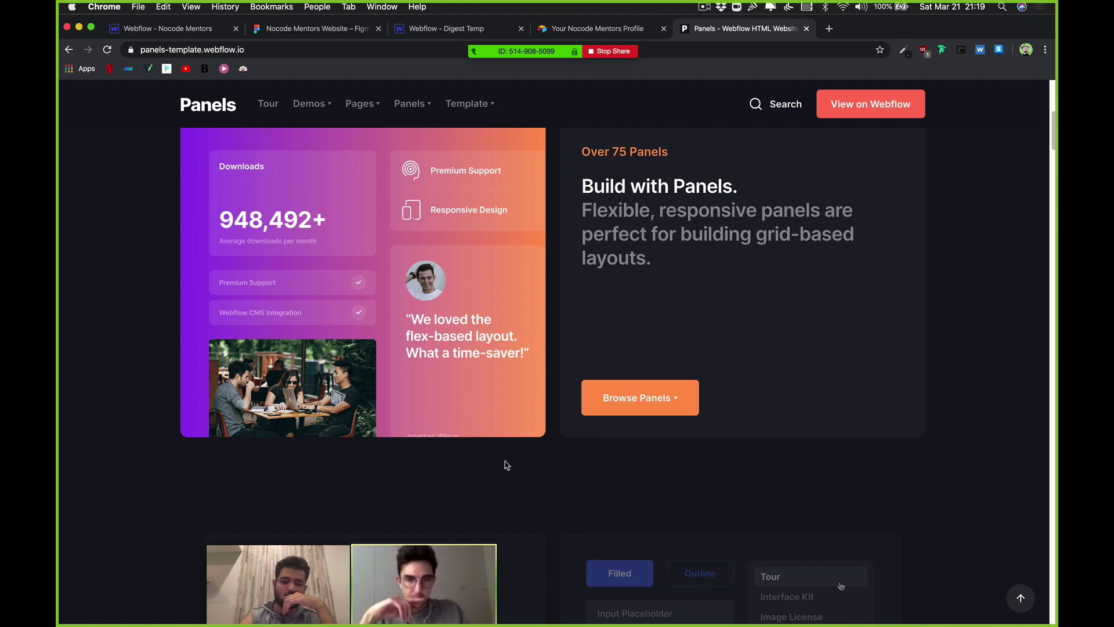
pyautogui.scroll(1, 540, 471)
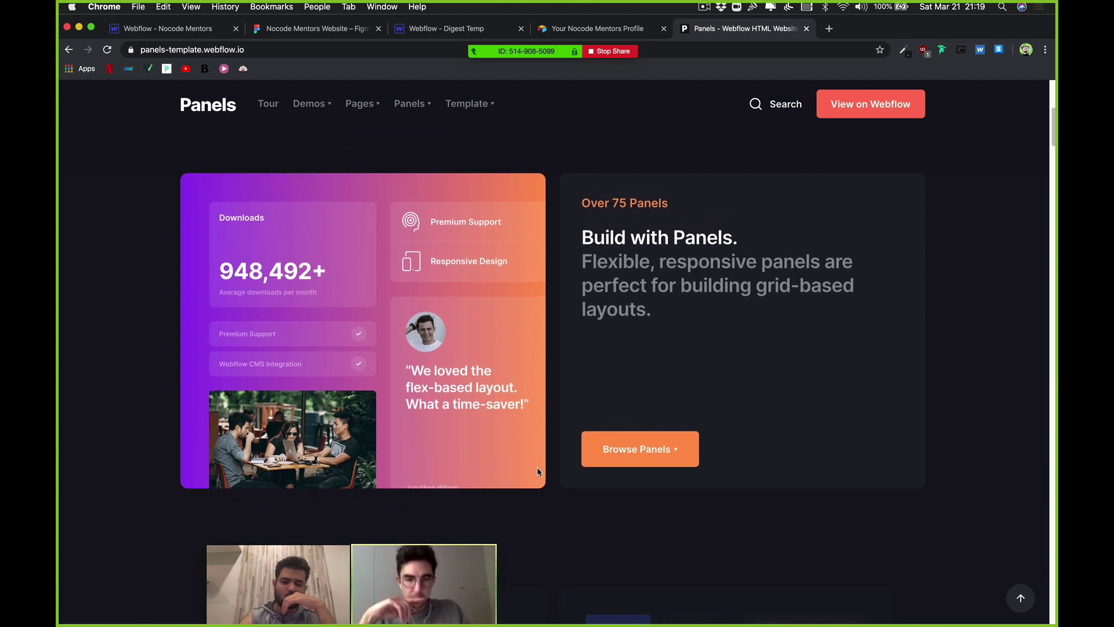
pyautogui.scroll(1, 523, 383)
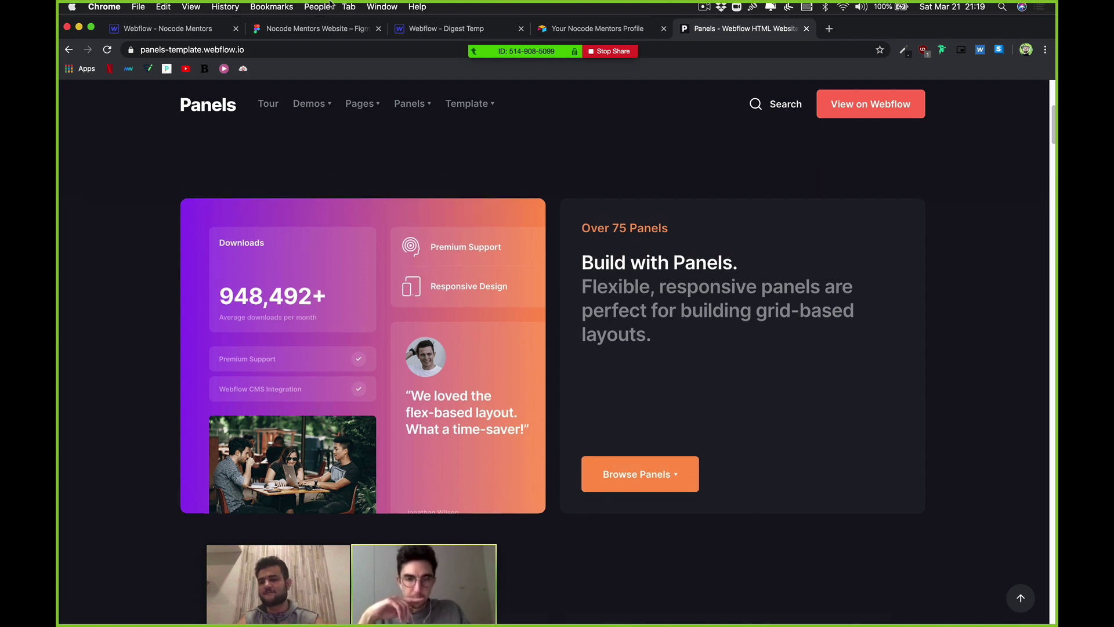
pyautogui.click(177, 28)
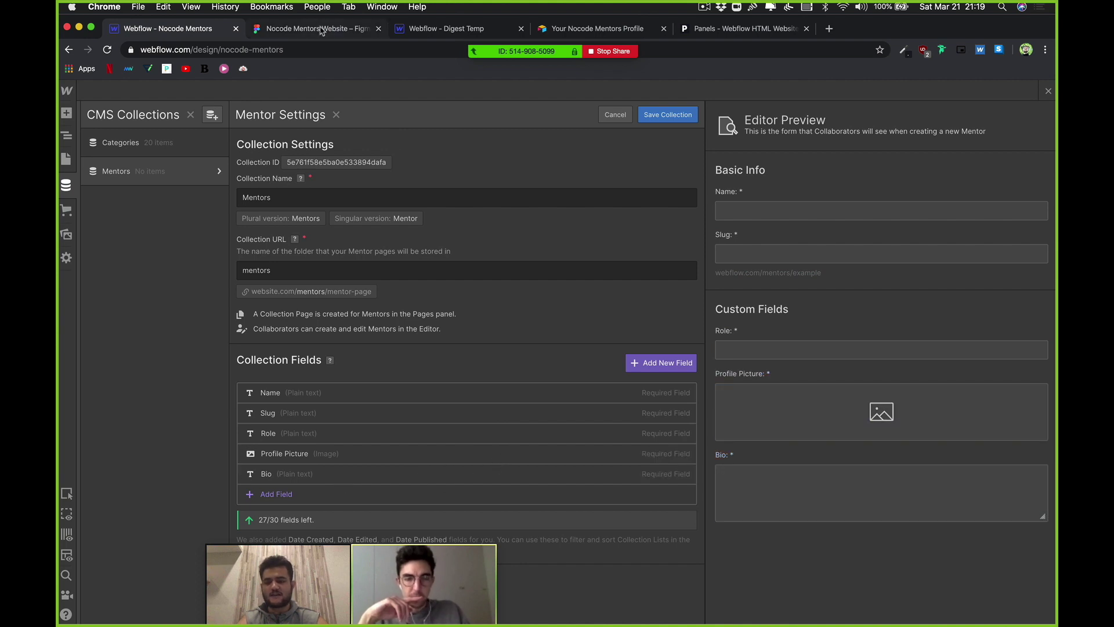
# Step: Switch to the Nocode Mentors Website Figma tab showing the three mentor cards
pyautogui.click(261, 32)
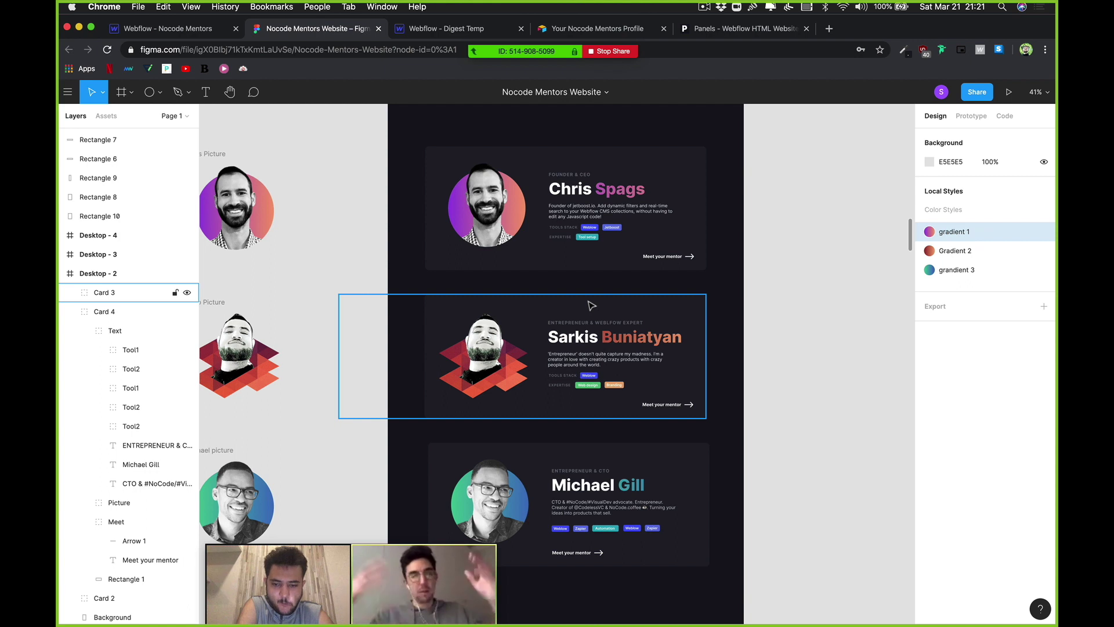
pyautogui.scroll(-2, 591, 306)
pyautogui.scroll(-1, 590, 305)
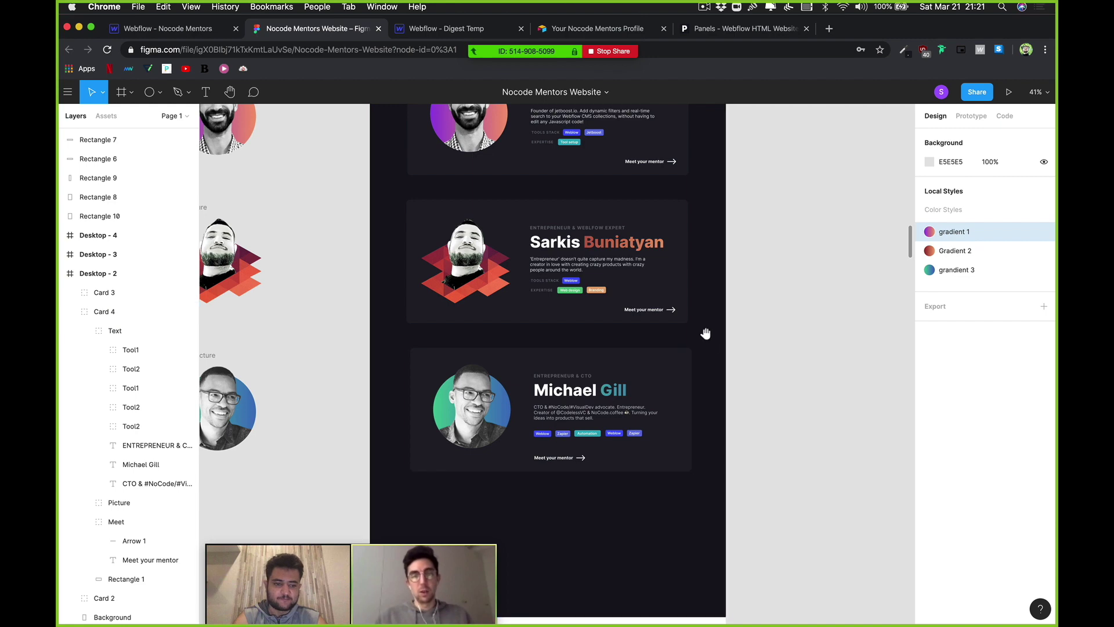
pyautogui.moveTo(704, 331); pyautogui.dragTo(739, 440)
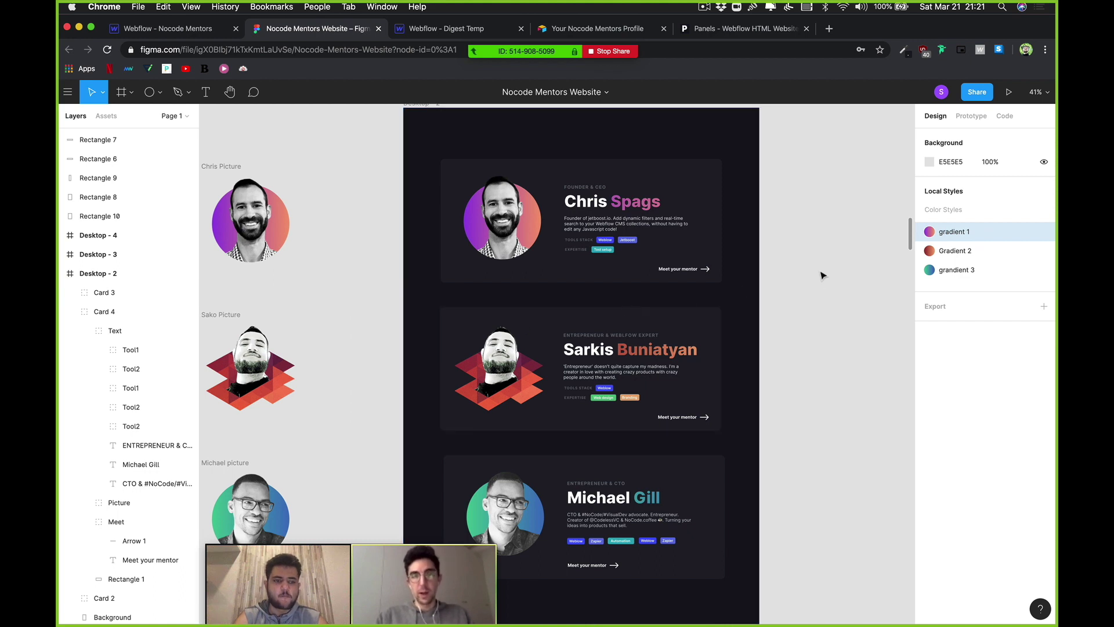
pyautogui.moveTo(754, 363); pyautogui.dragTo(701, 288)
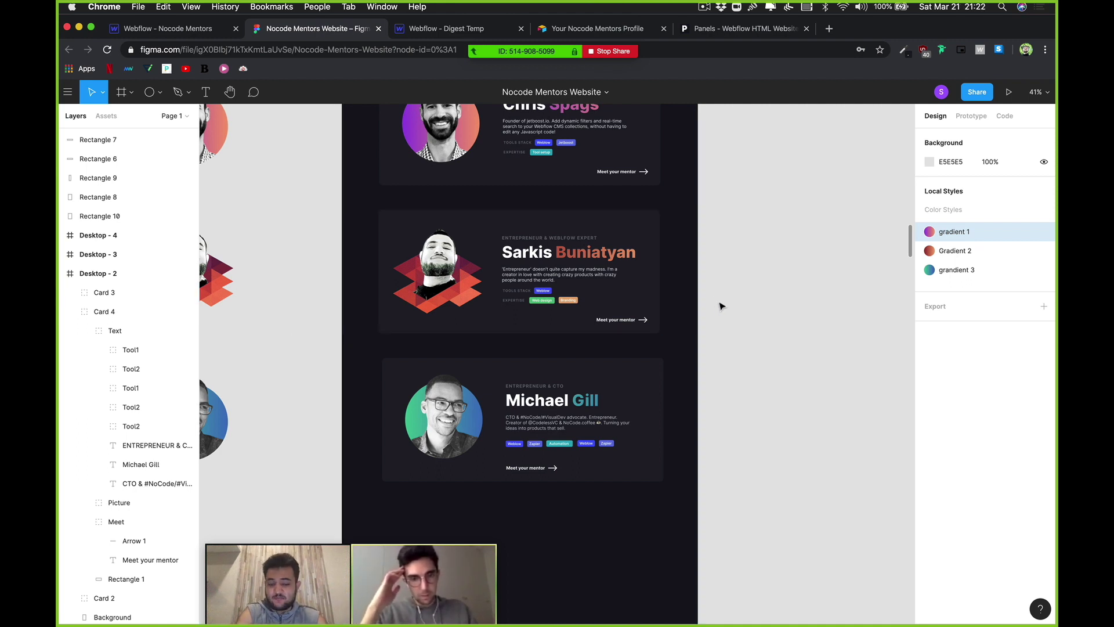
pyautogui.moveTo(716, 296); pyautogui.dragTo(717, 312)
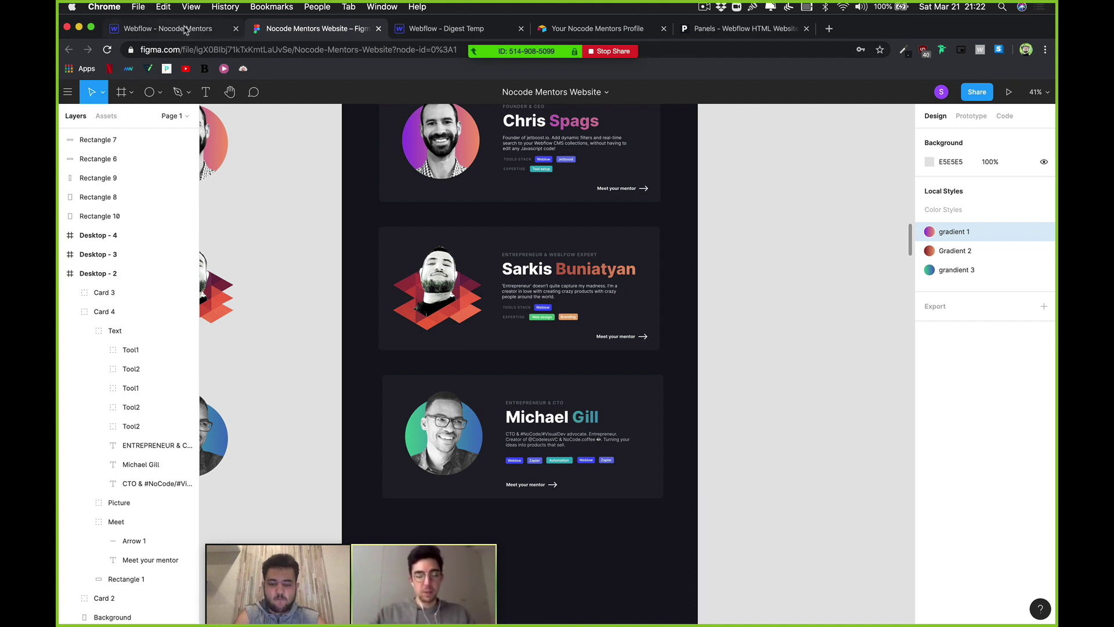
pyautogui.click(184, 30)
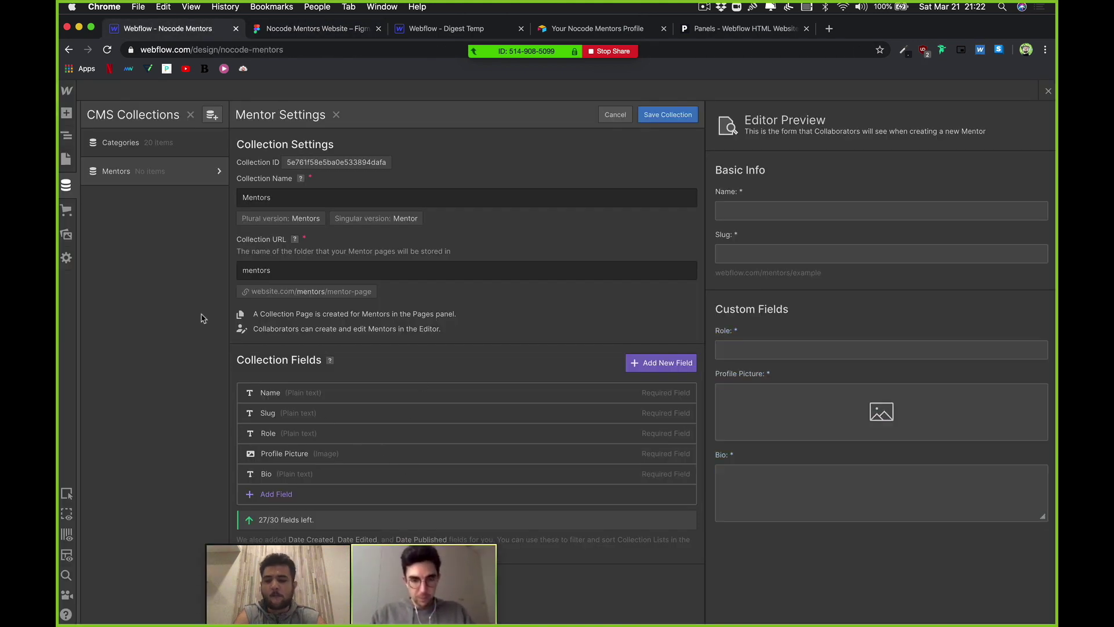
# Step: Bring the Figma design with the three stacked mentor cards back on screen
pyautogui.click(289, 34)
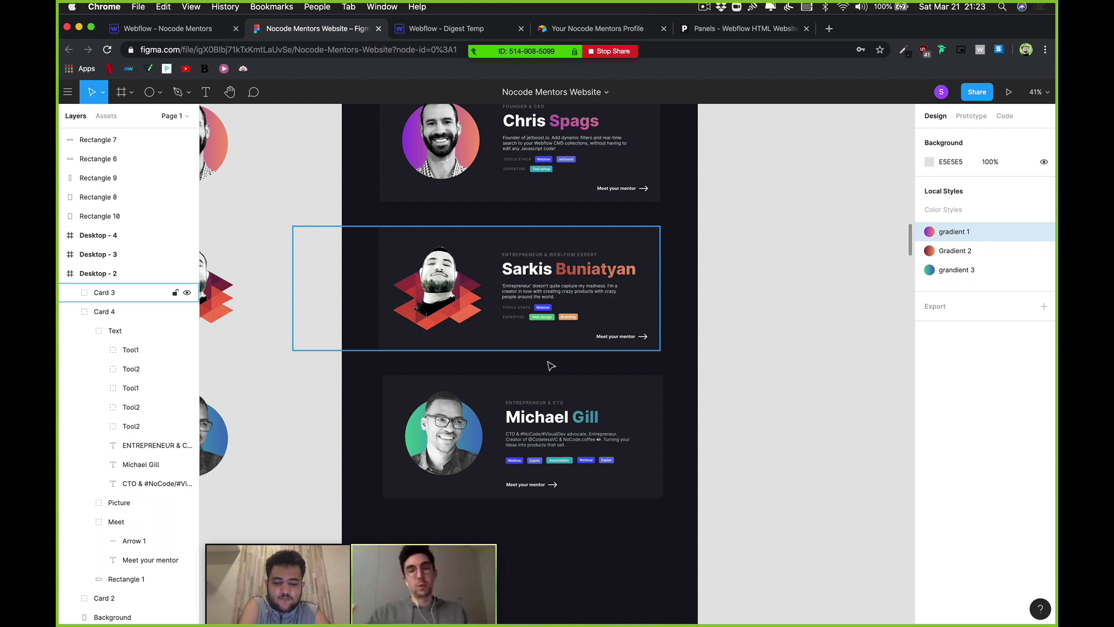
pyautogui.scroll(-3, 552, 365)
pyautogui.scroll(-2, 590, 483)
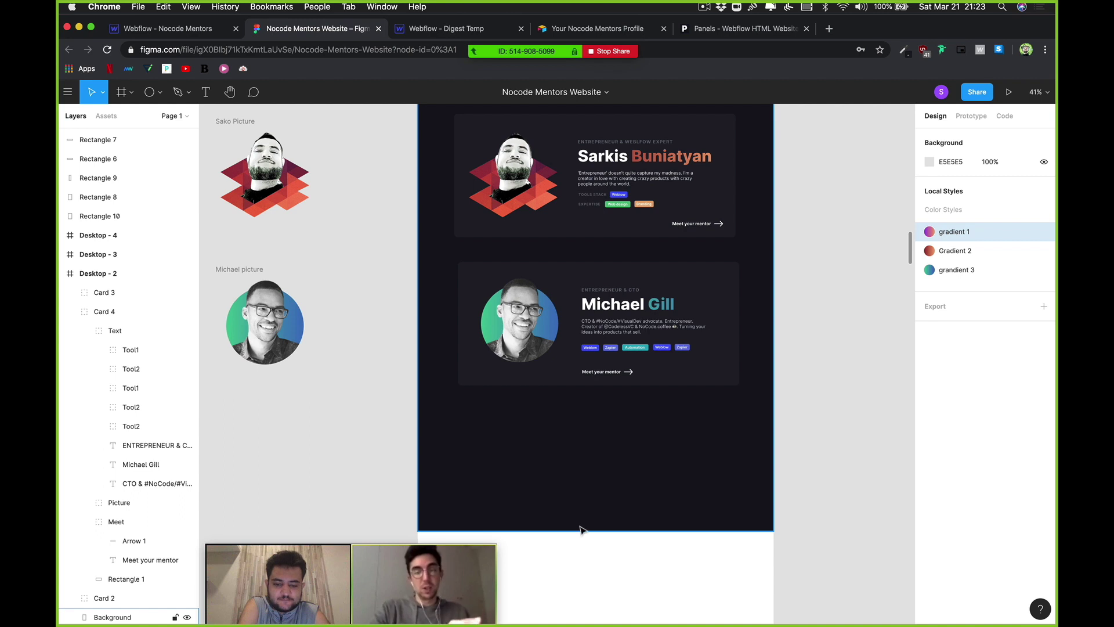
pyautogui.scroll(4, 552, 356)
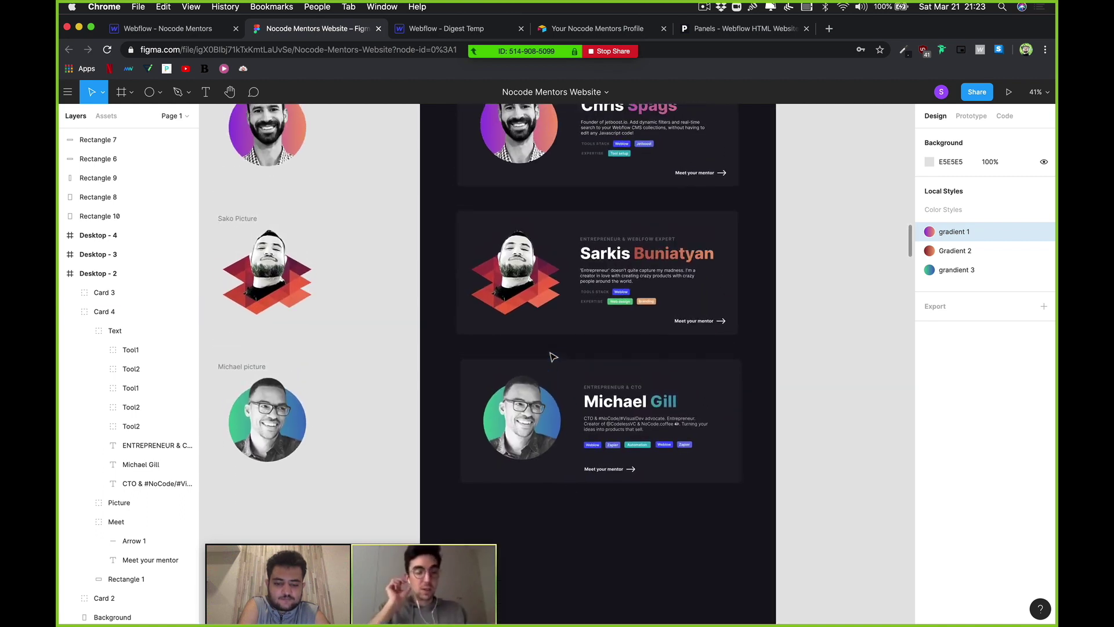
pyautogui.scroll(1, 619, 490)
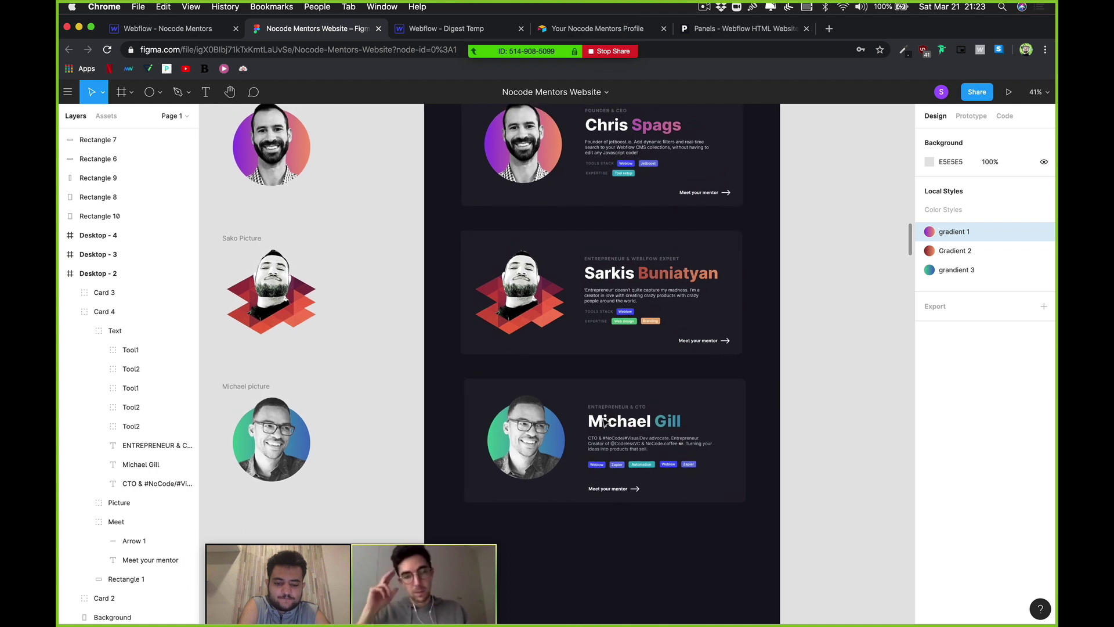
pyautogui.click(607, 424)
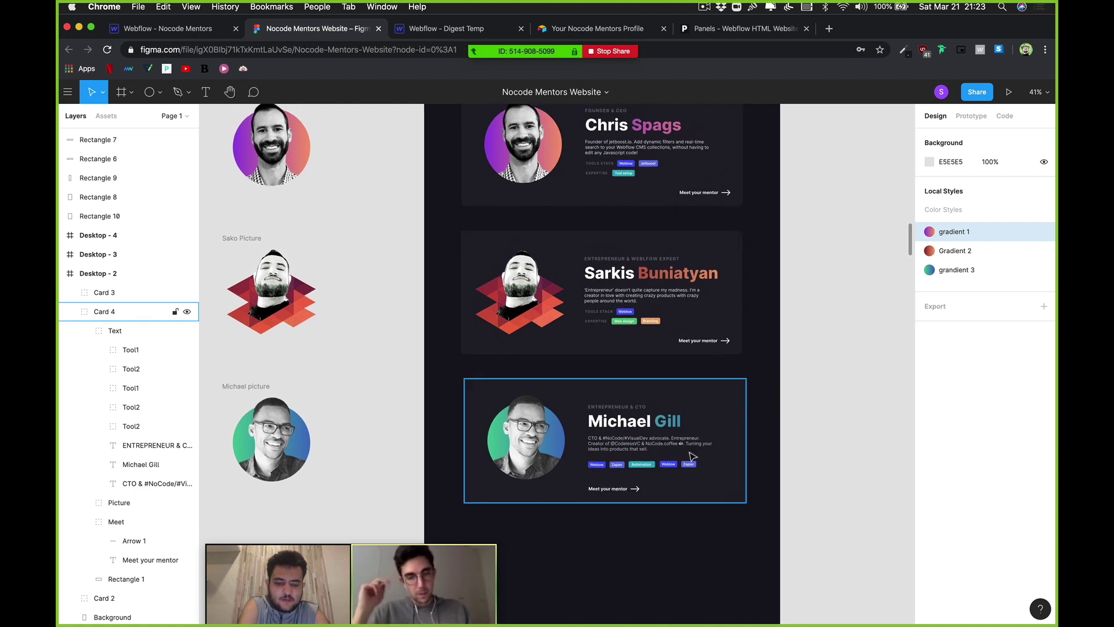
pyautogui.click(803, 548)
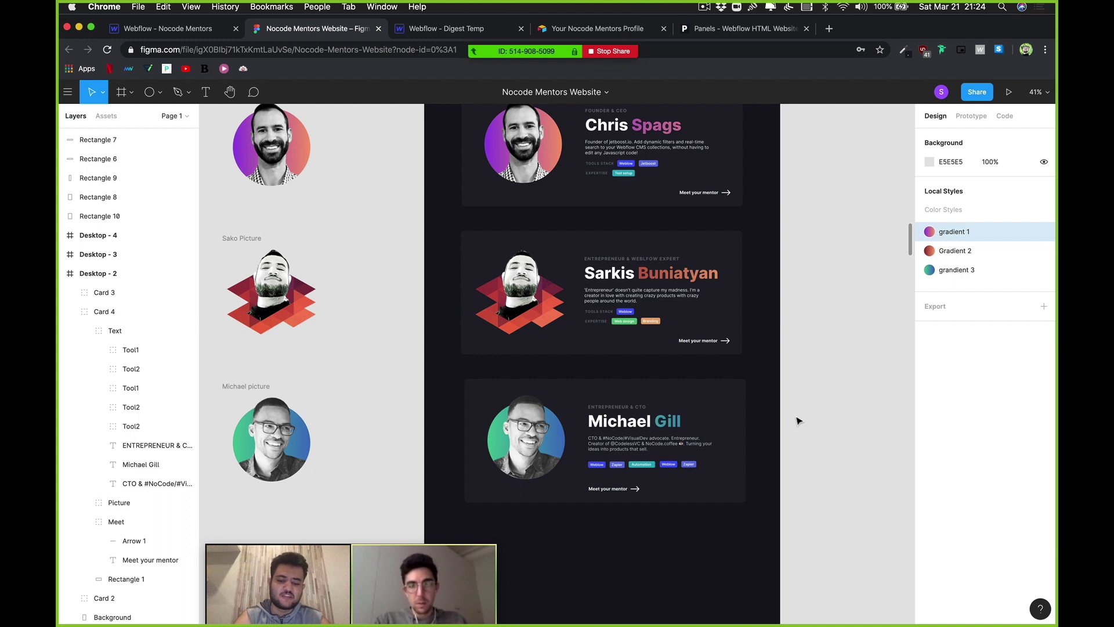
# Step: Sample the dark card background #1E2029 with ColorZilla's eyedropper and copy it
pyautogui.scroll(-1, 766, 435)
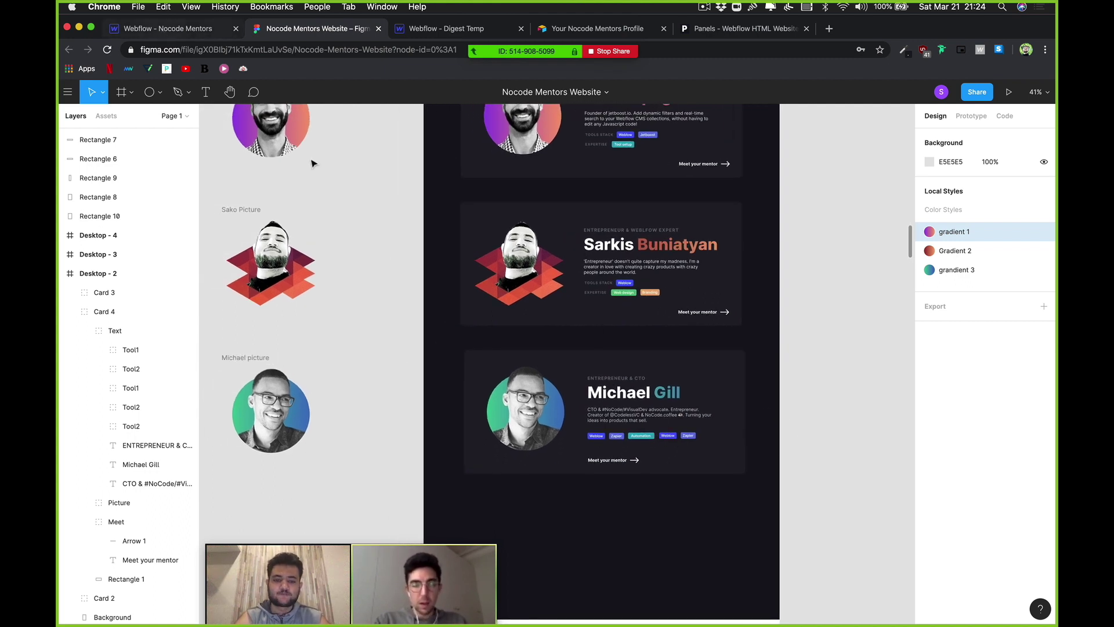
pyautogui.scroll(4, 409, 283)
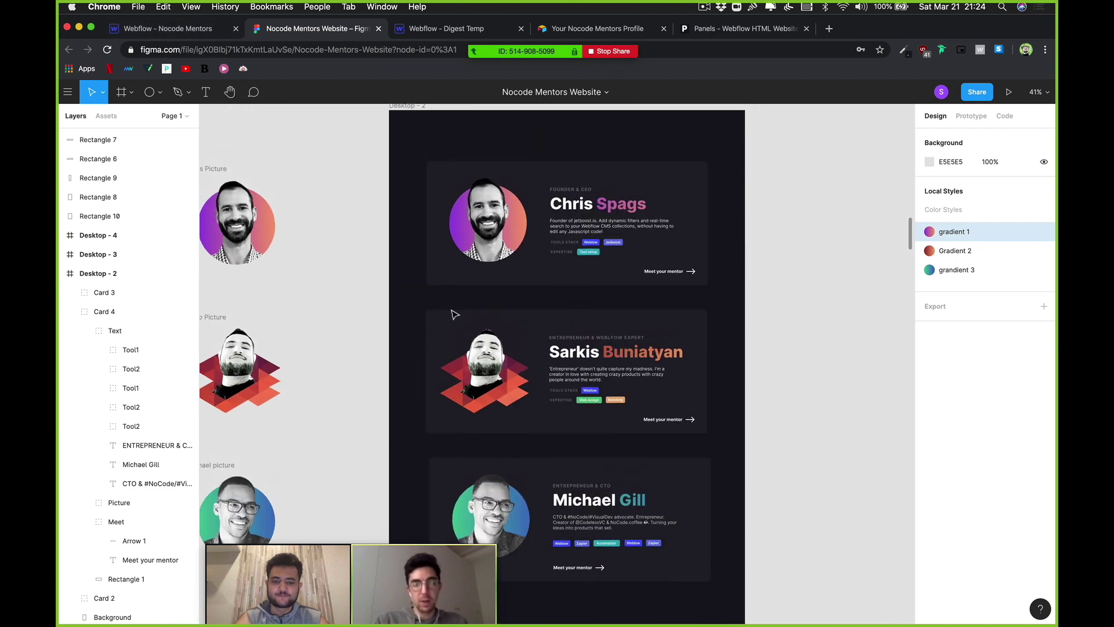
pyautogui.click(904, 50)
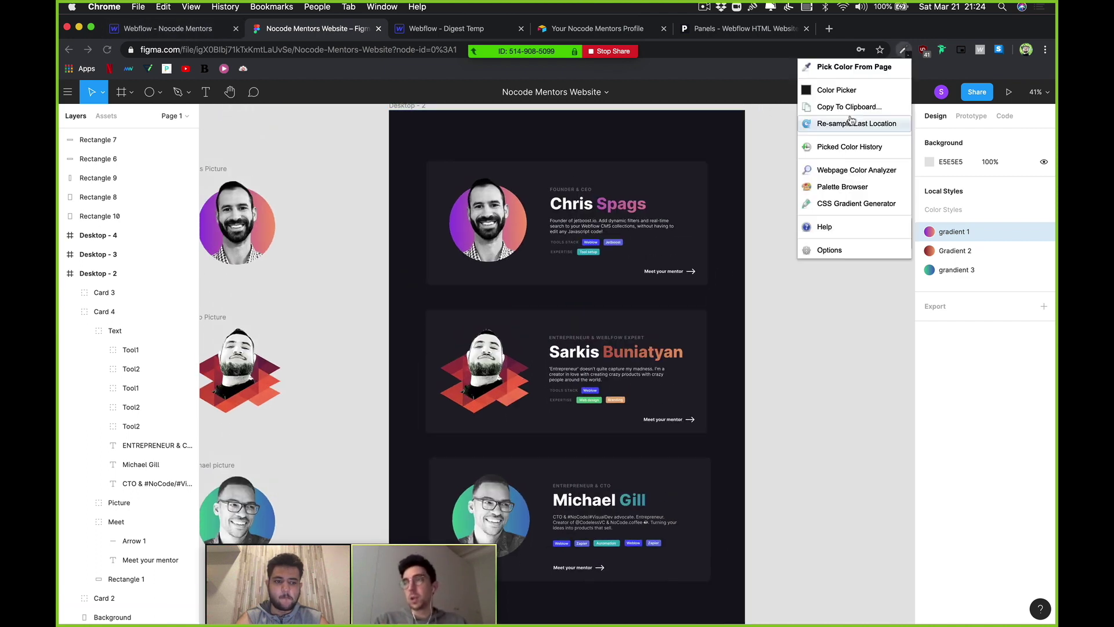
pyautogui.click(853, 69)
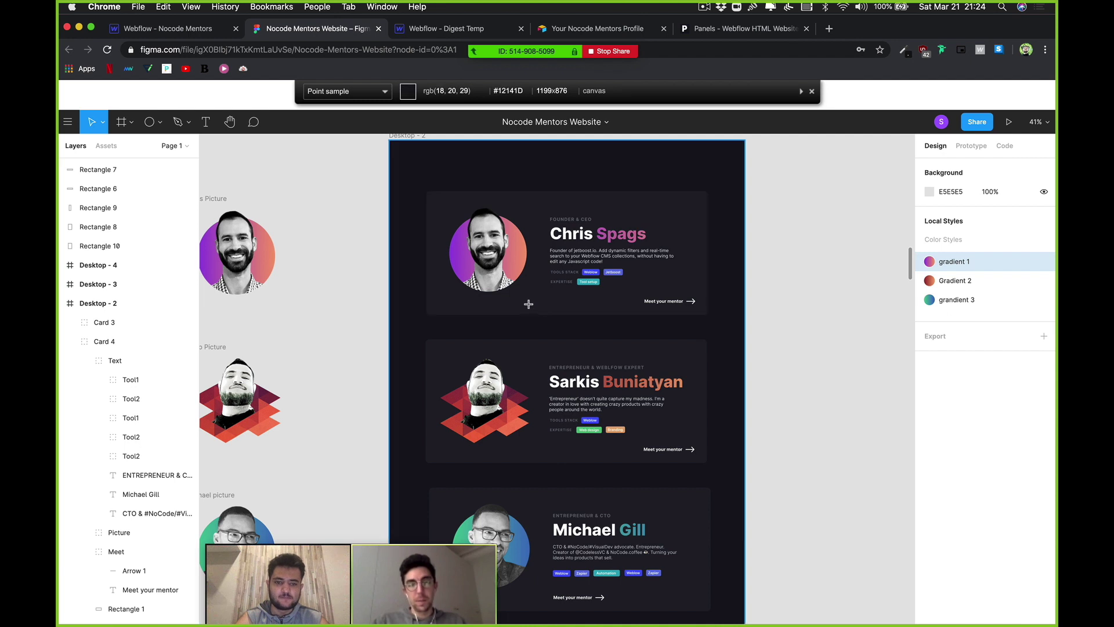
pyautogui.click(528, 304)
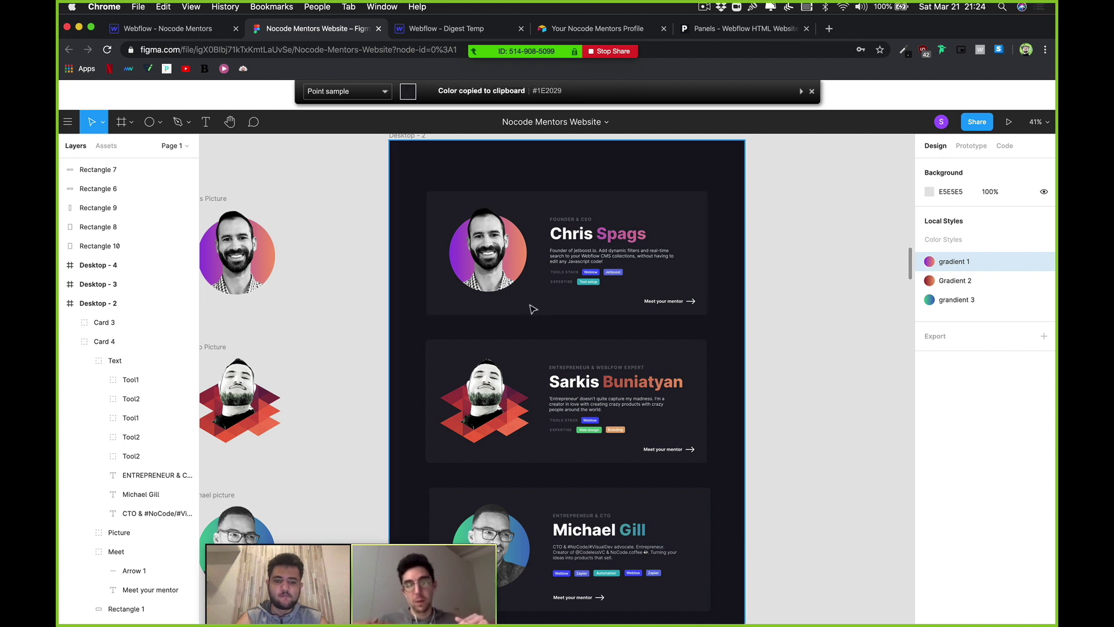
pyautogui.click(812, 91)
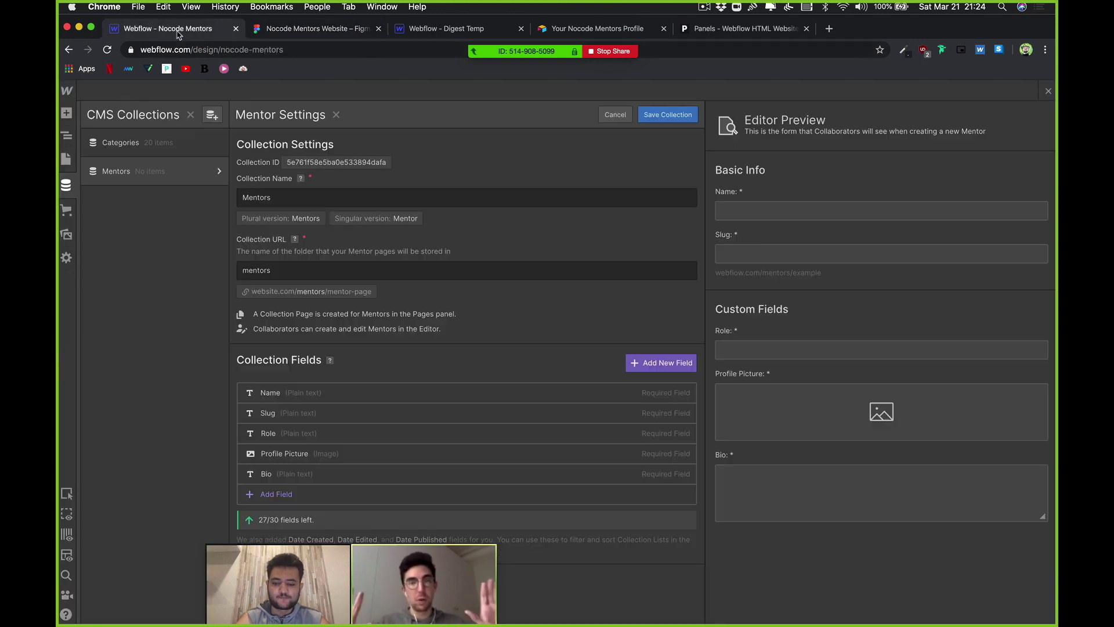
# Step: Save the Mentors collection settings, glance at Categories, then show the empty Mentors item list
pyautogui.click(168, 28)
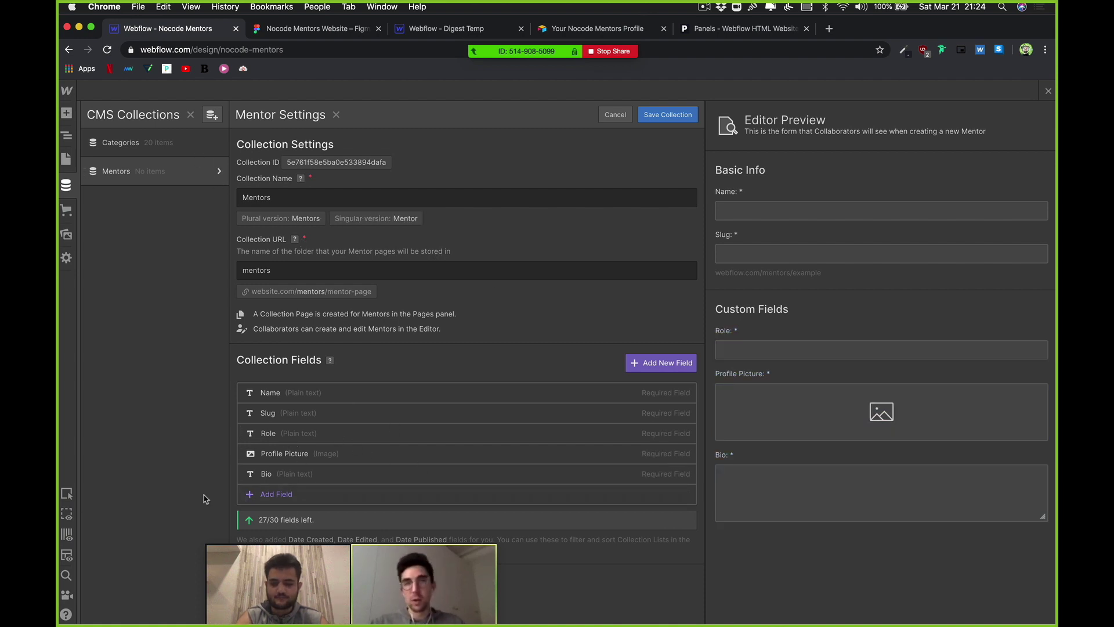
pyautogui.click(678, 121)
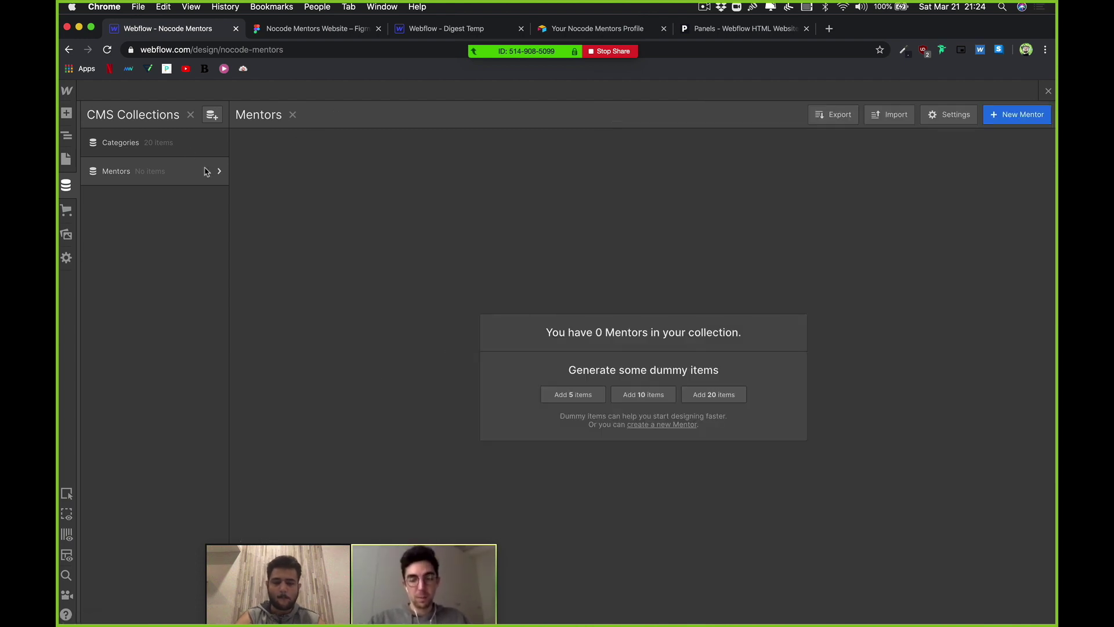
pyautogui.click(171, 153)
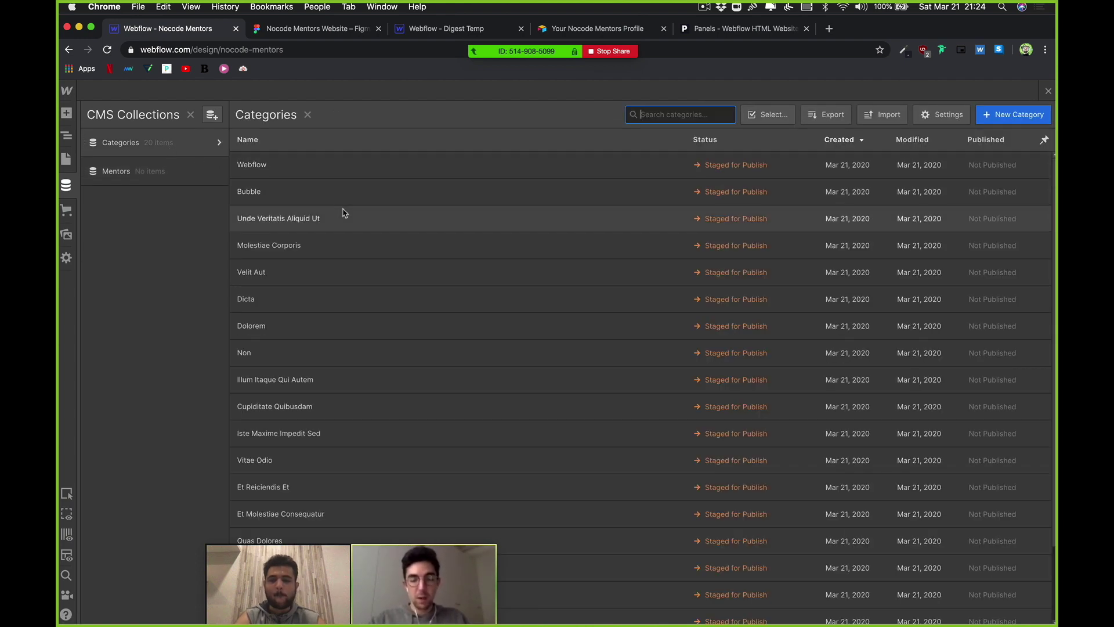
pyautogui.click(128, 171)
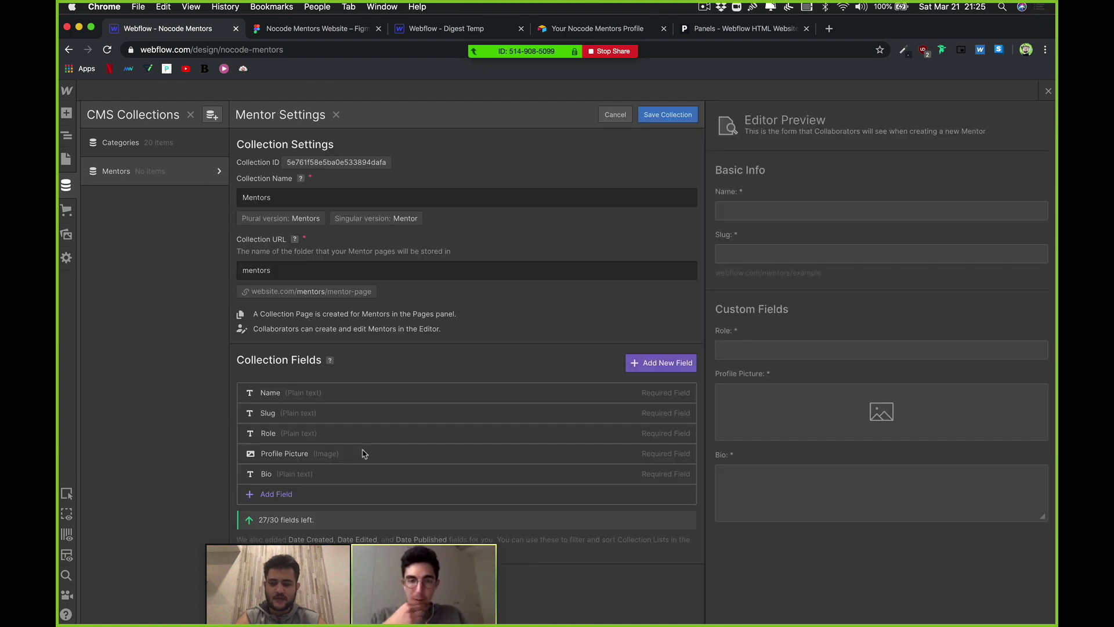
# Step: Add a required Reference field labelled Tag, linked to the Categories collection
pyautogui.click(281, 494)
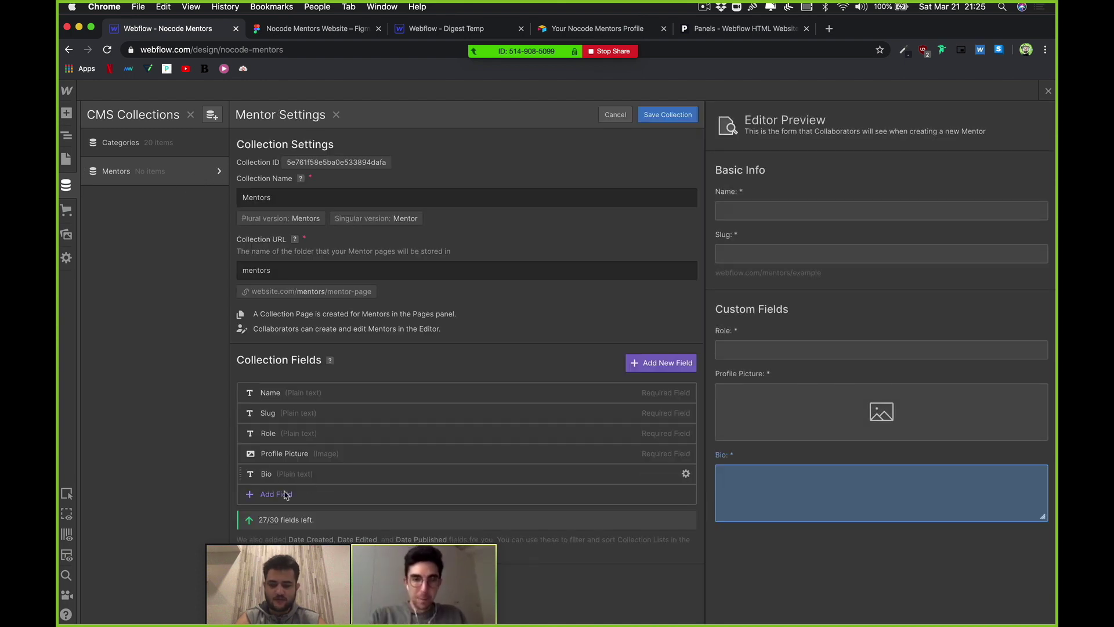
pyautogui.scroll(-3, 426, 468)
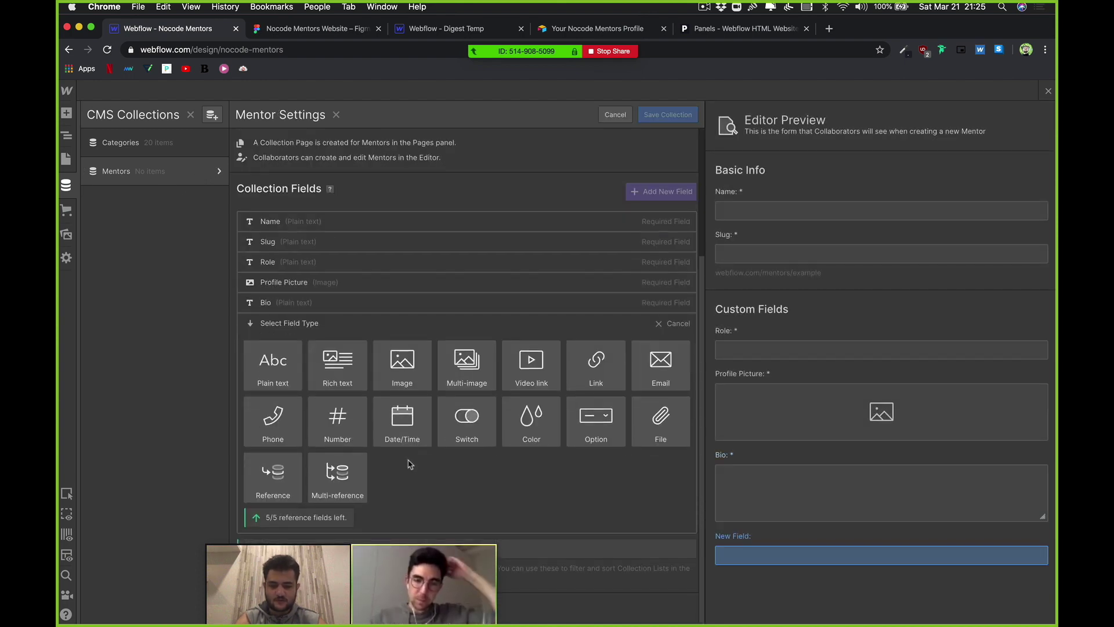
pyautogui.moveTo(458, 423)
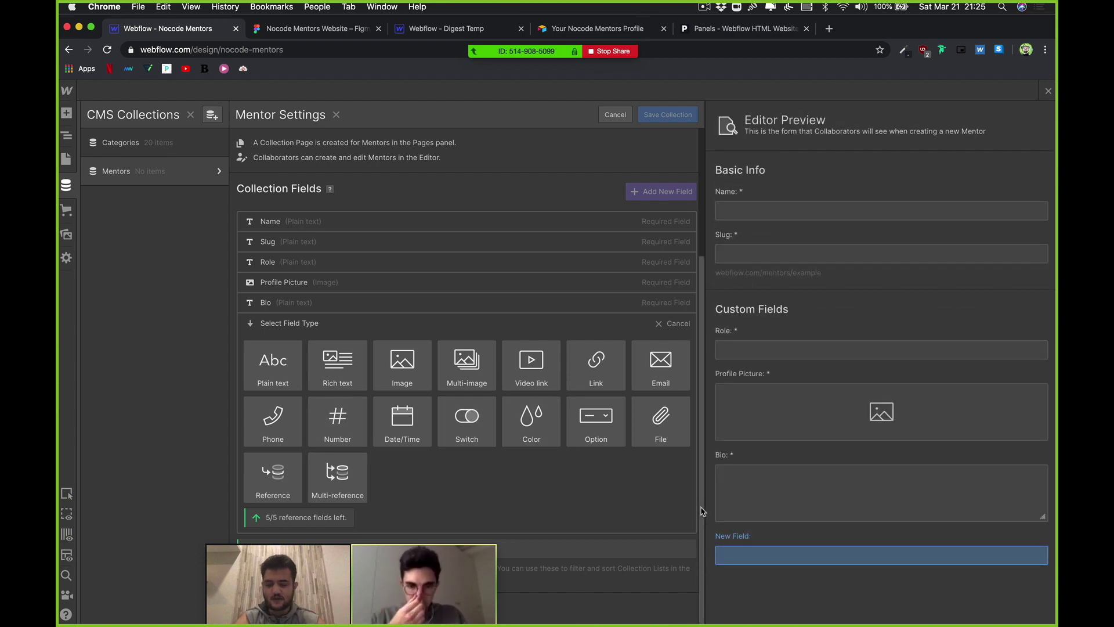
pyautogui.moveTo(288, 482)
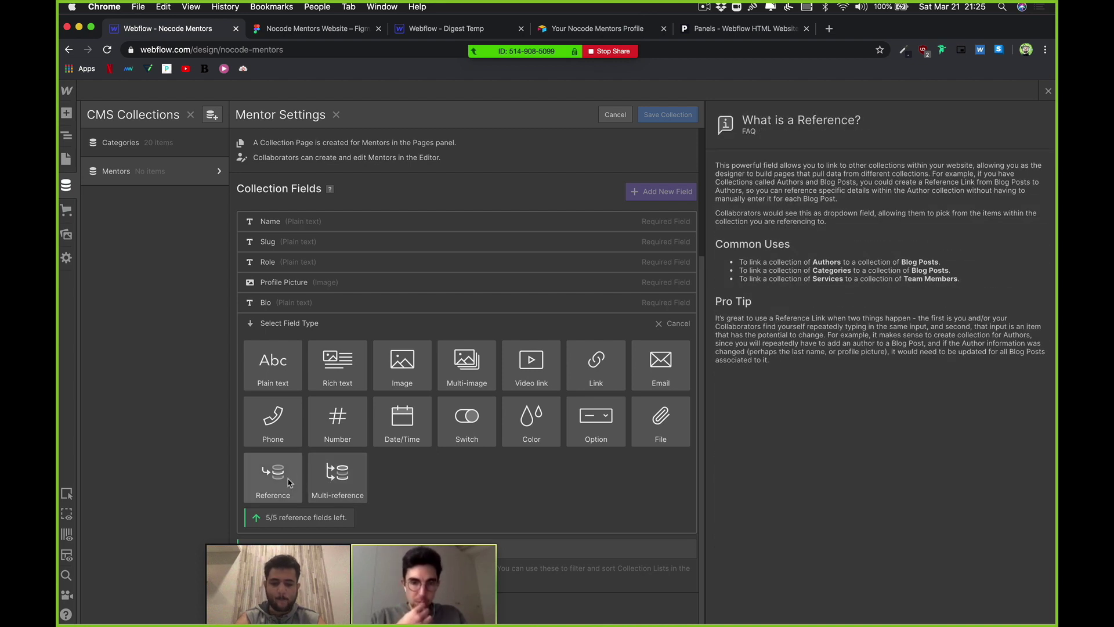
pyautogui.click(273, 482)
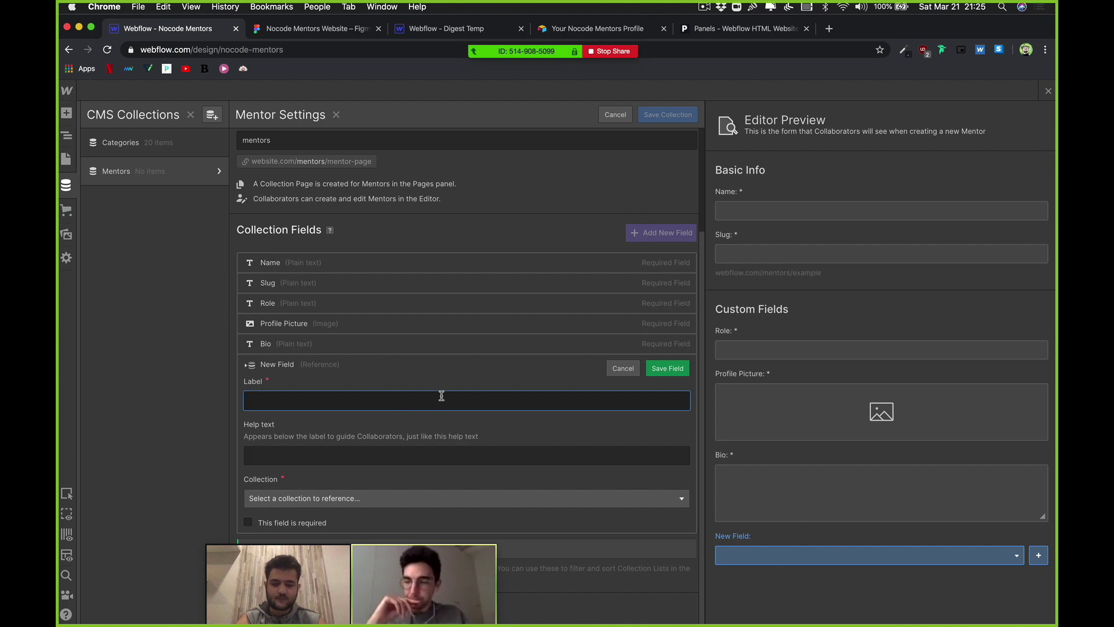
pyautogui.write('Tag')
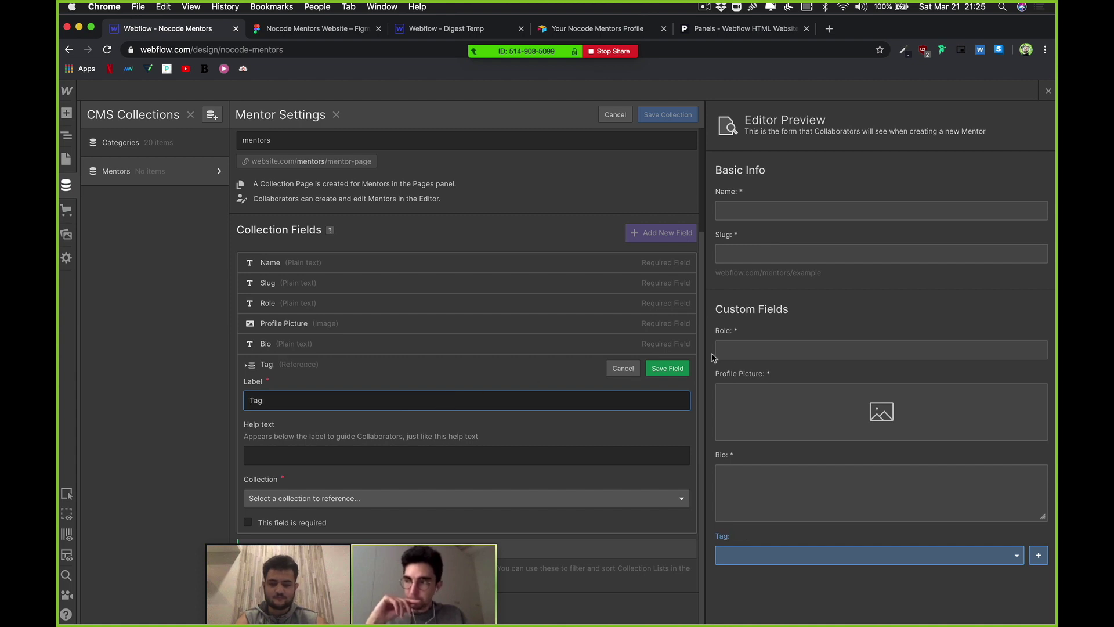
pyautogui.click(366, 498)
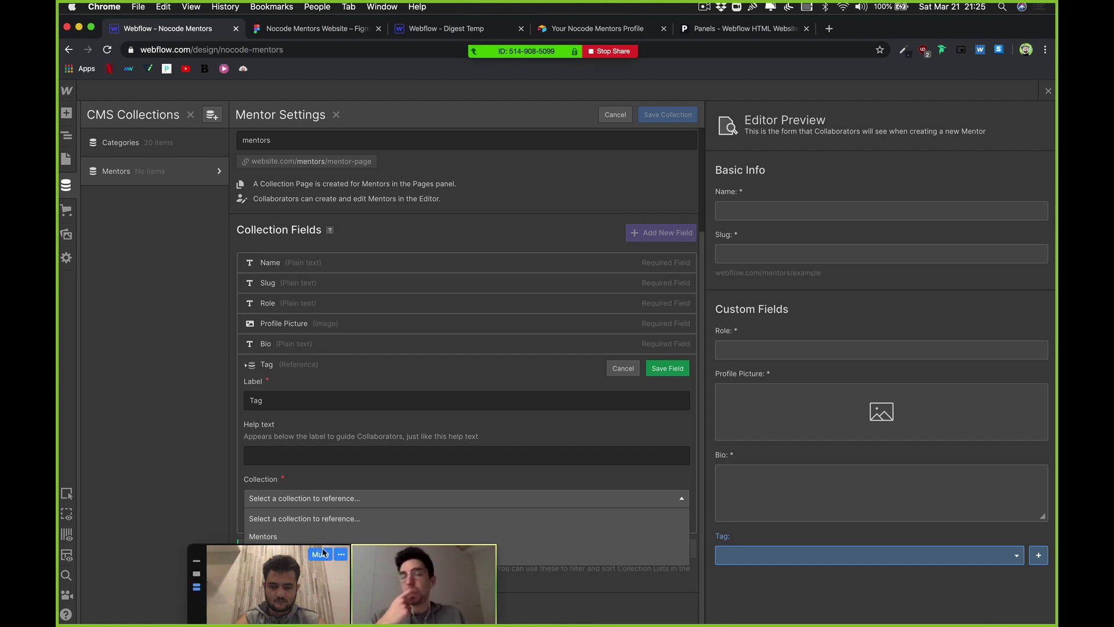
pyautogui.moveTo(200, 575); pyautogui.dragTo(536, 575)
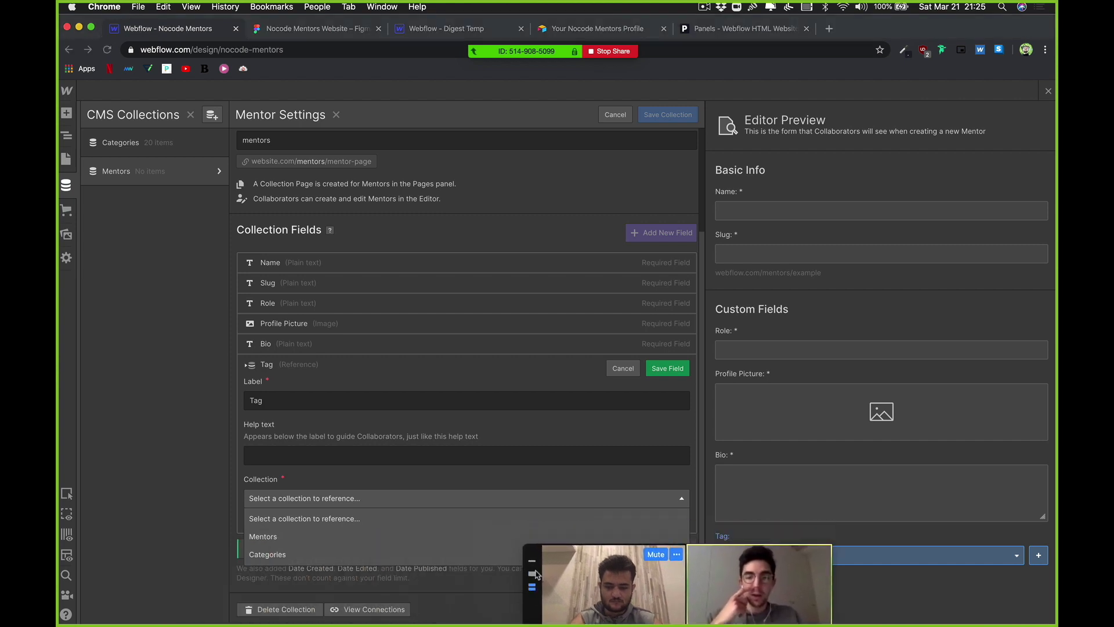
pyautogui.click(284, 555)
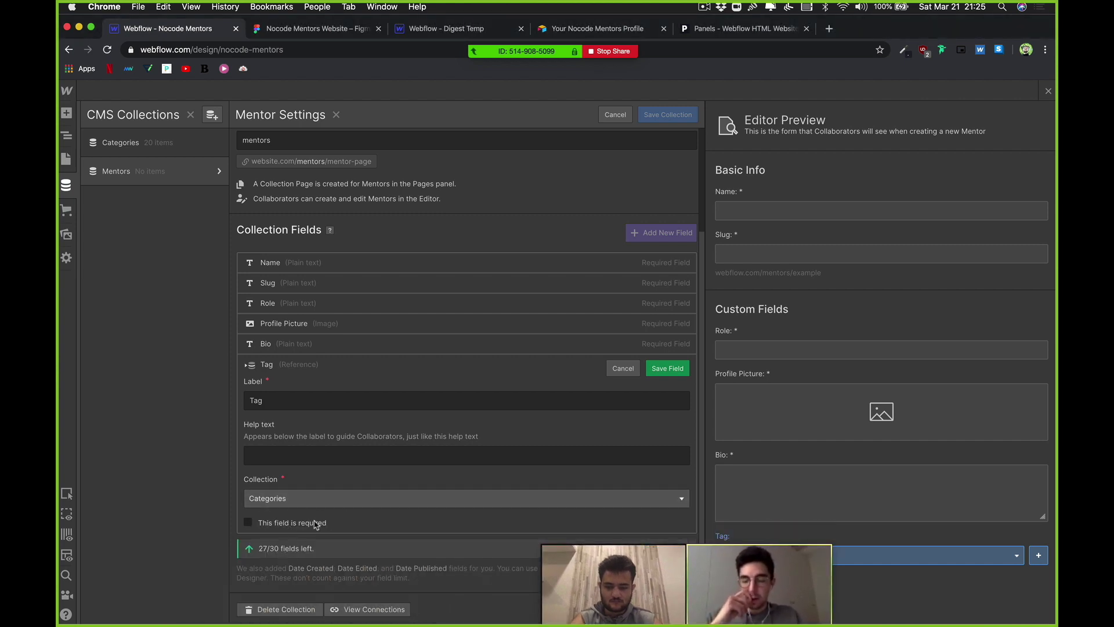
pyautogui.click(248, 522)
pyautogui.click(665, 369)
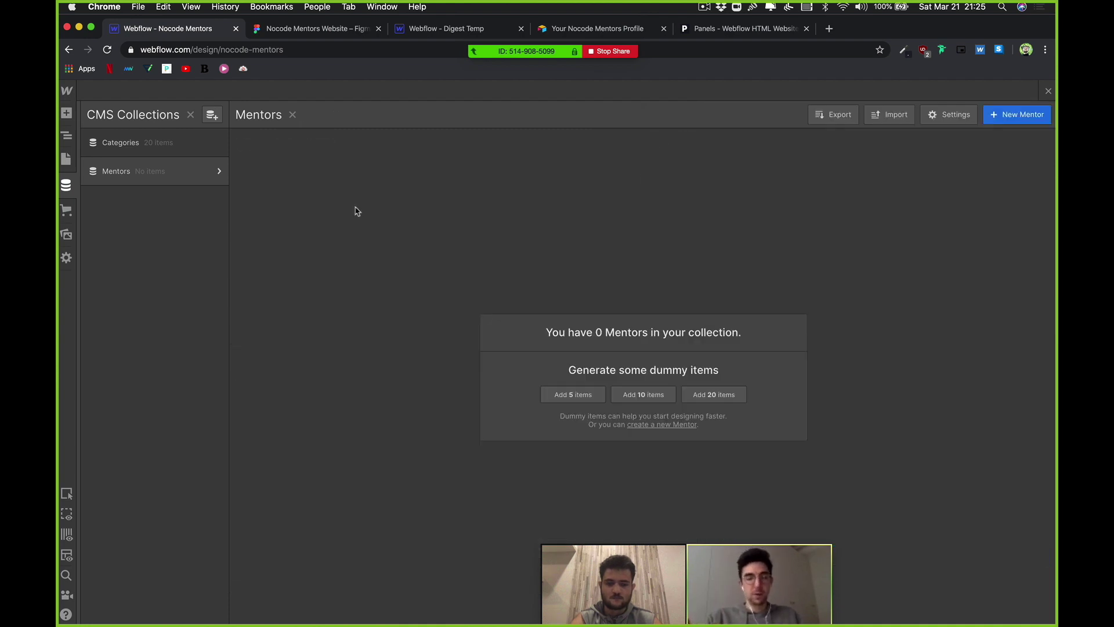
# Step: Start a New Mentor item, set its Tag to Dicta, then clear it back to no category
pyautogui.click(1002, 116)
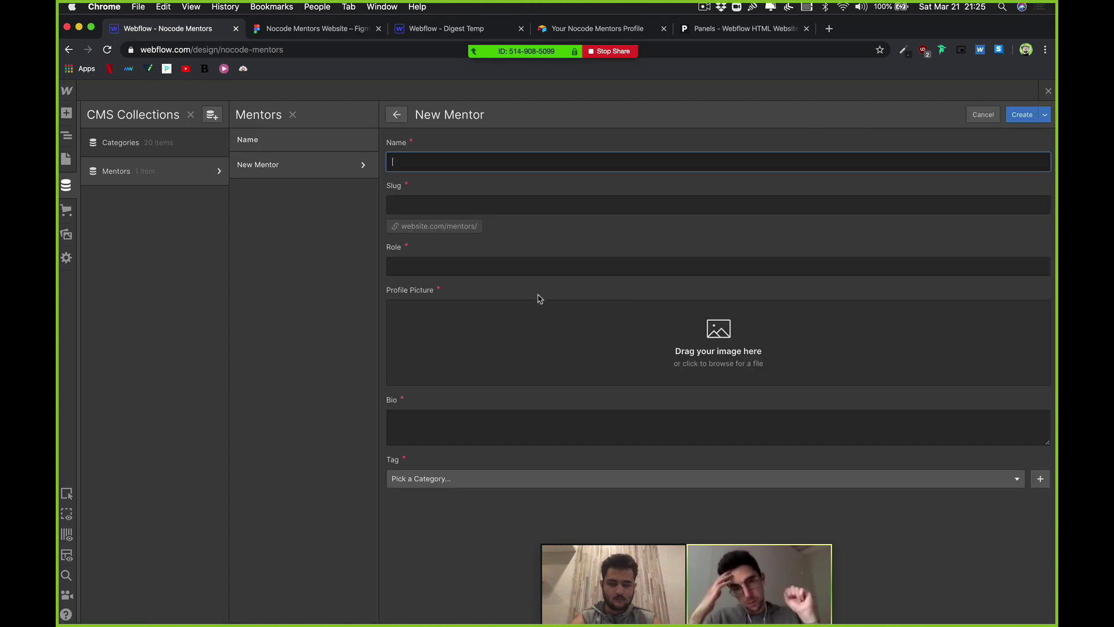
pyautogui.click(513, 206)
pyautogui.click(412, 166)
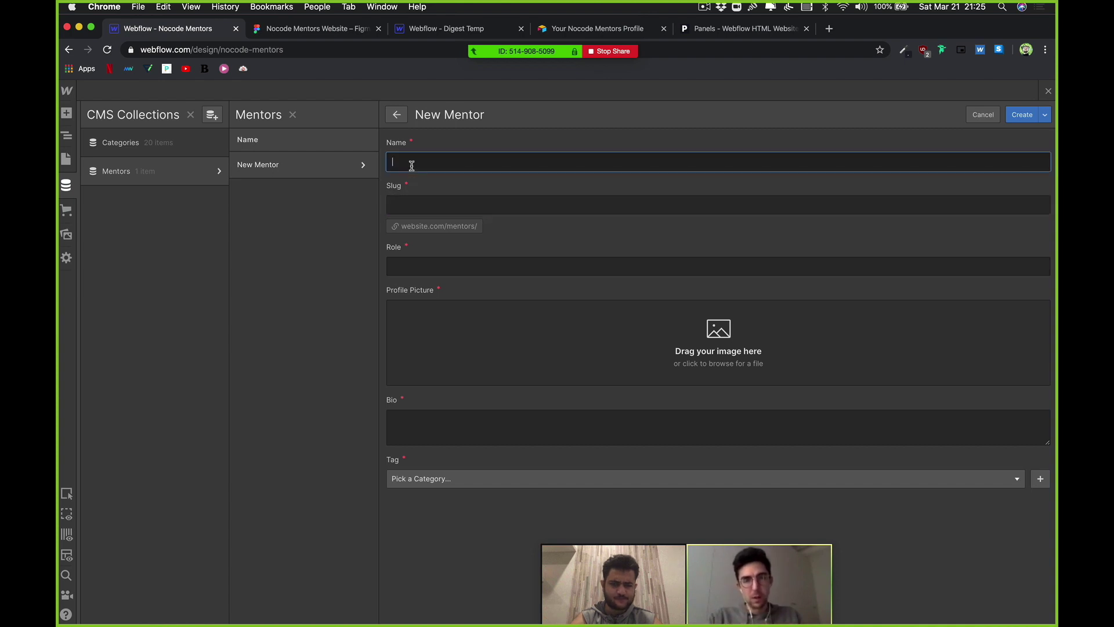
pyautogui.click(436, 478)
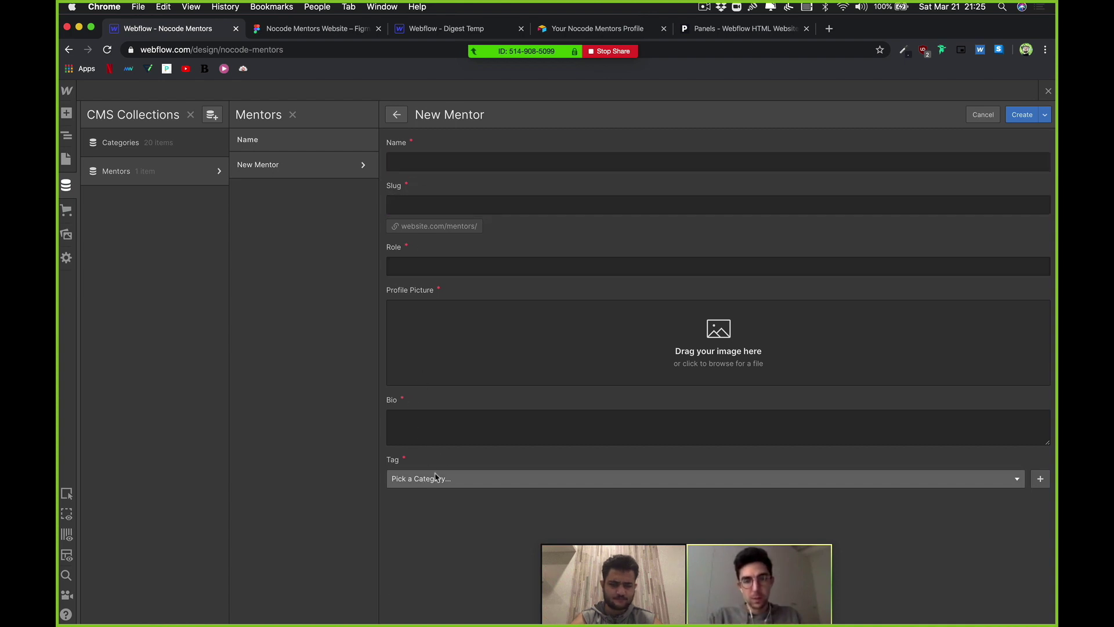
pyautogui.scroll(-2, 439, 521)
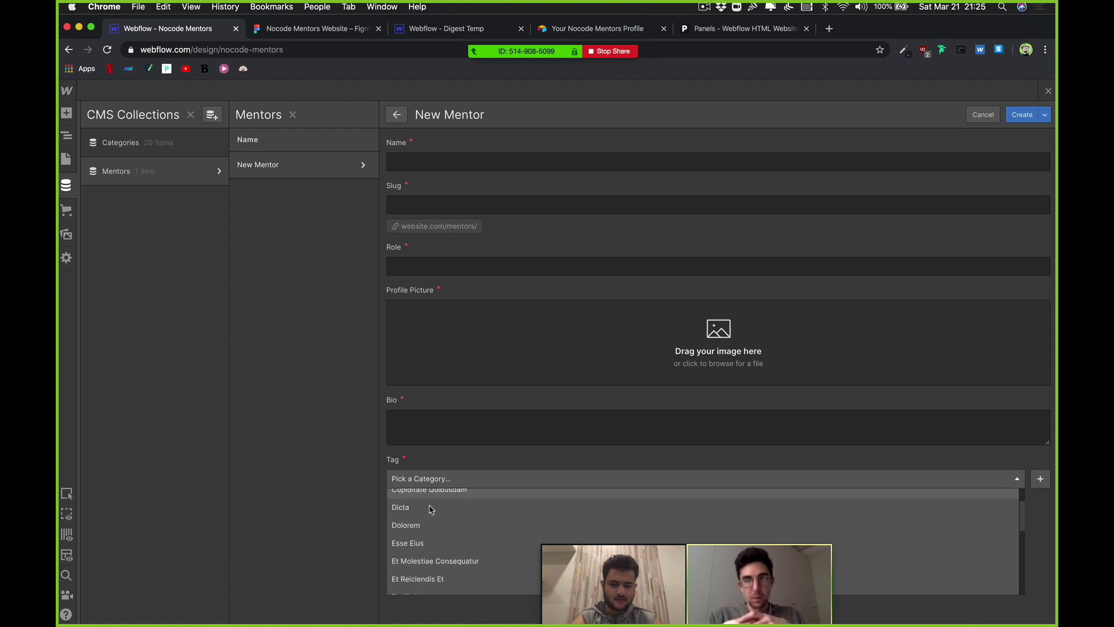
pyautogui.click(431, 510)
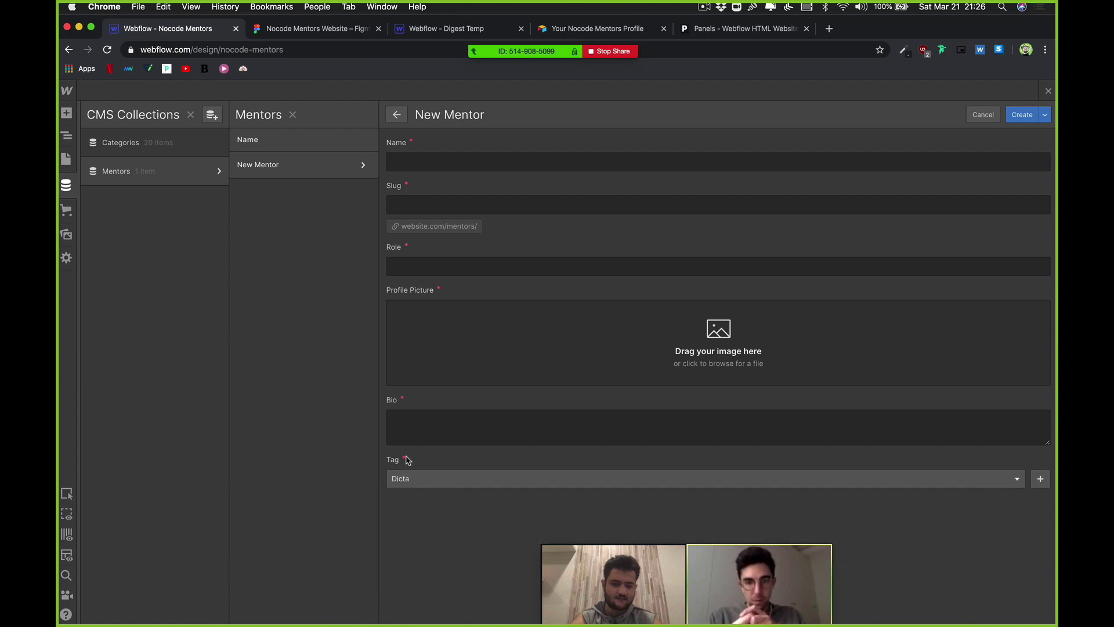
pyautogui.click(423, 483)
pyautogui.click(436, 498)
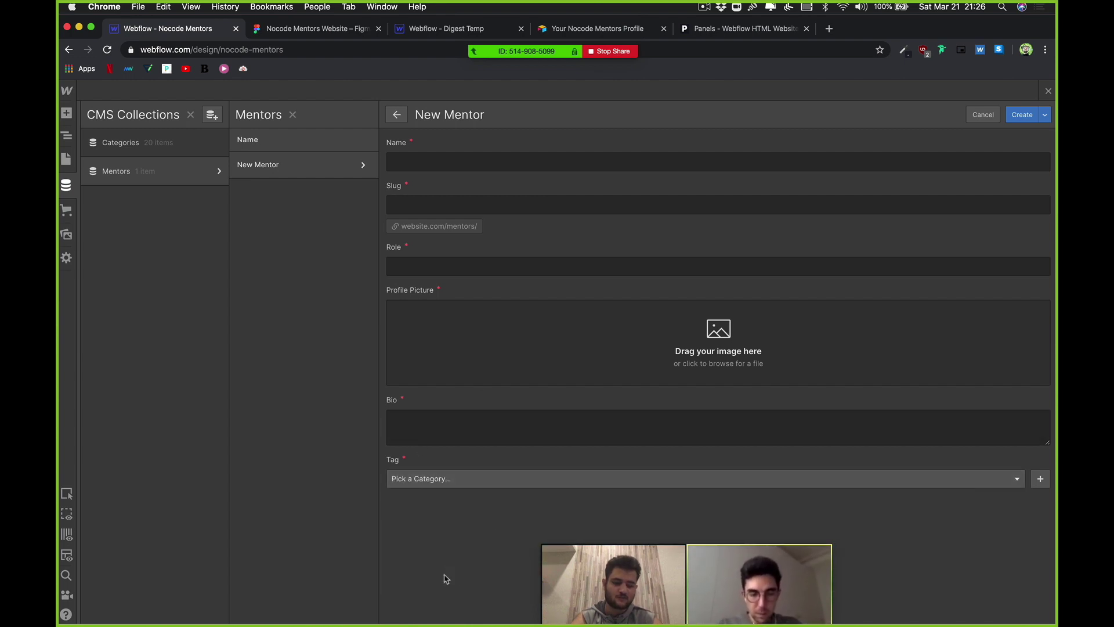
# Step: Check the Tag category list without choosing anything, then return to the Mentors collection settings
pyautogui.click(396, 478)
pyautogui.click(408, 474)
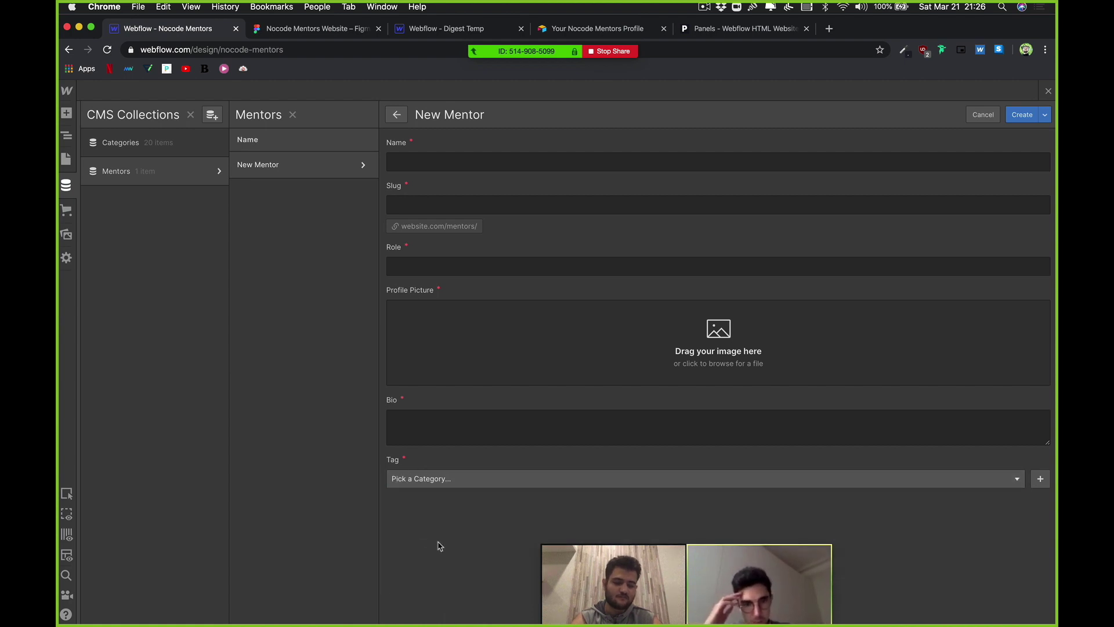
pyautogui.click(442, 479)
pyautogui.click(390, 472)
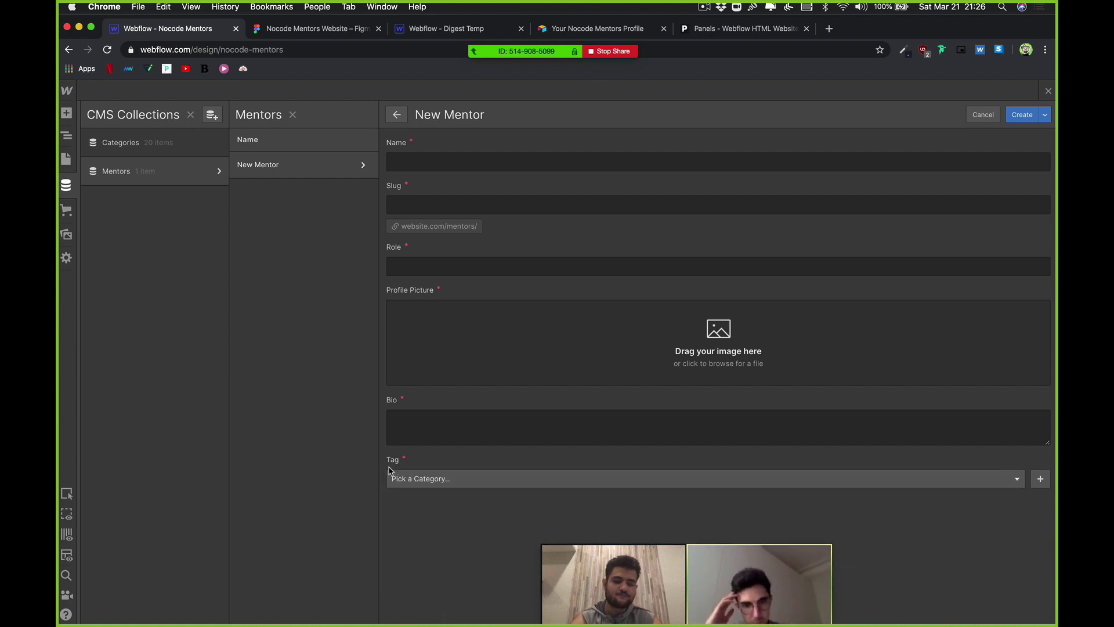
pyautogui.click(425, 480)
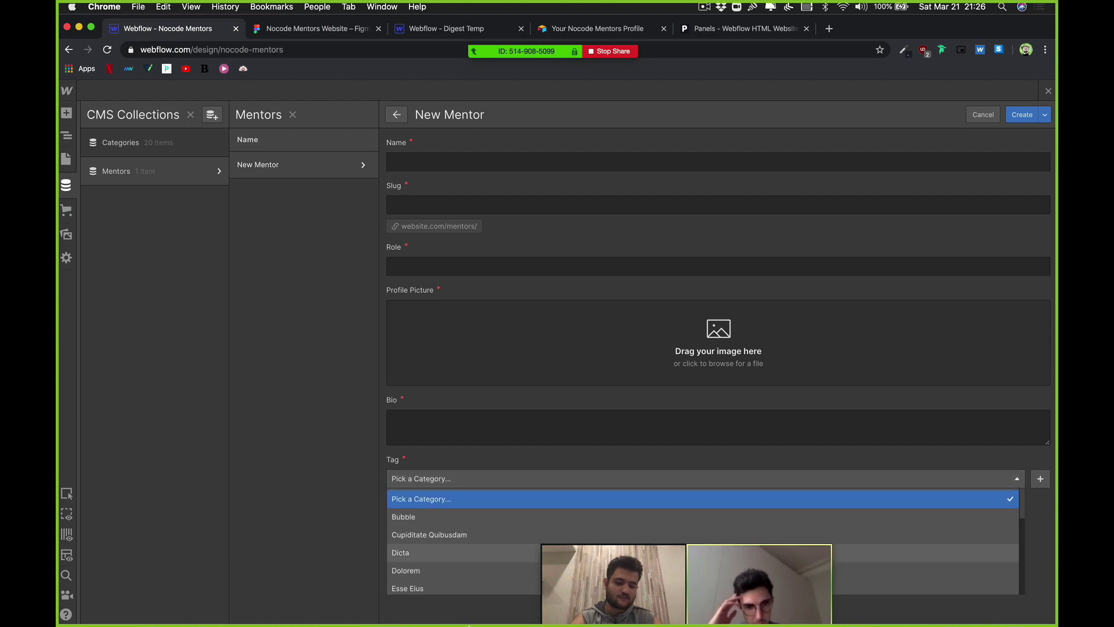
pyautogui.click(415, 458)
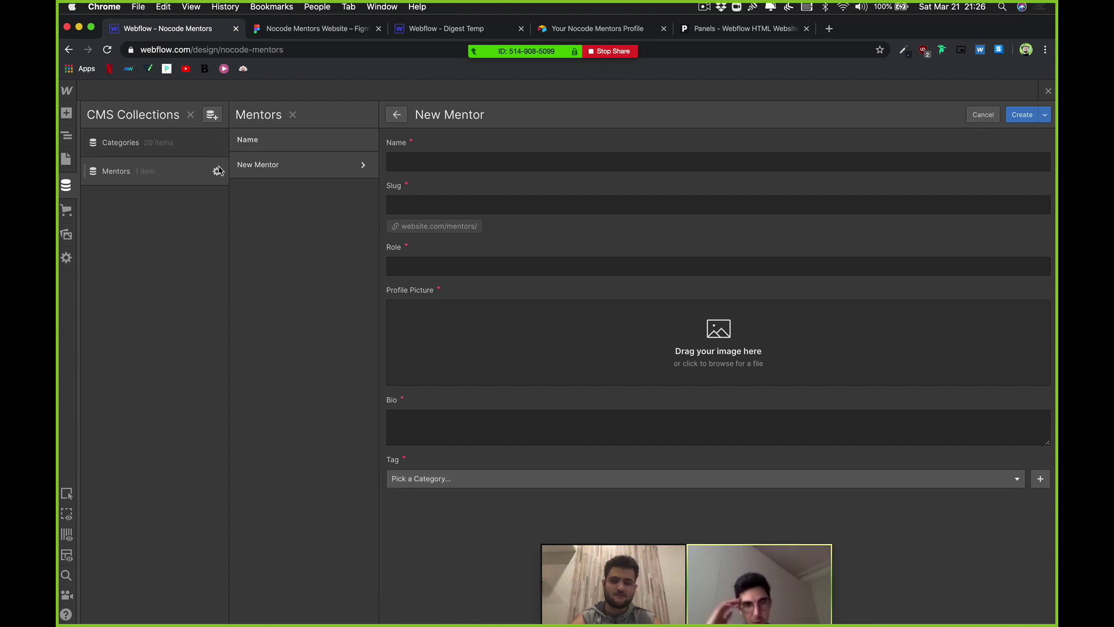
pyautogui.click(218, 170)
# Step: Discard the unsaved Mentor item, then begin a single Reference field and discard it
pyautogui.click(615, 386)
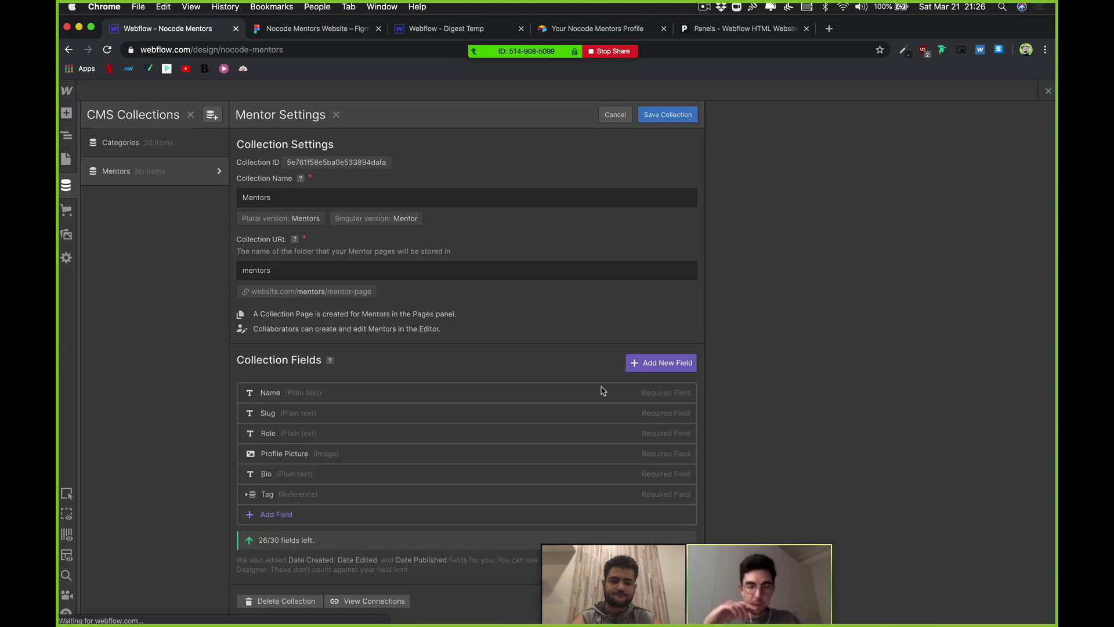
pyautogui.click(288, 514)
pyautogui.scroll(-5, 340, 491)
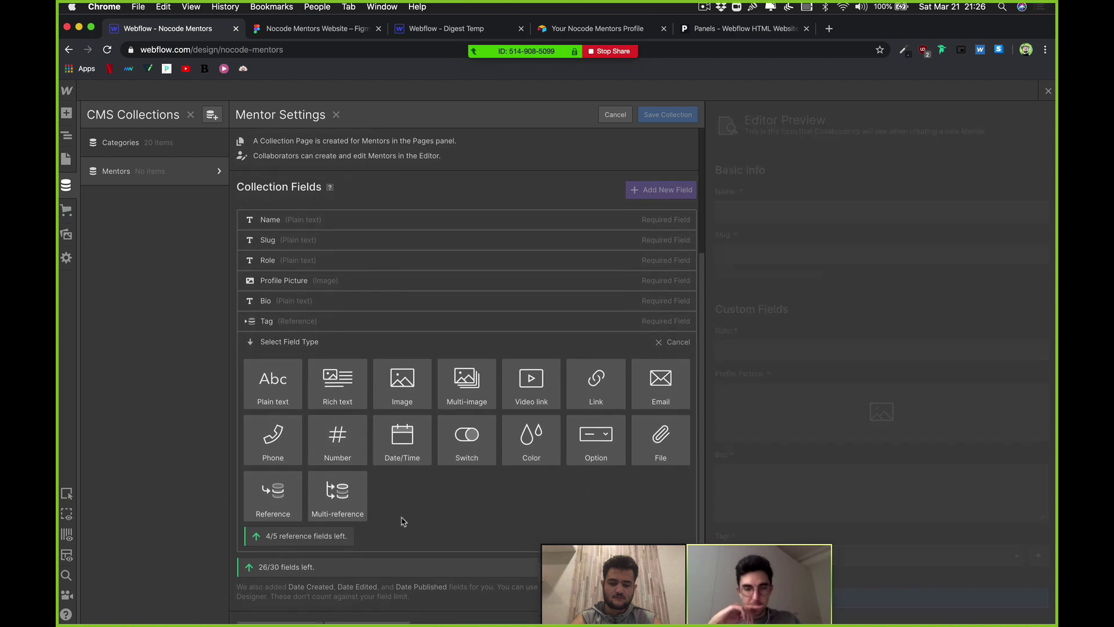
pyautogui.moveTo(342, 482)
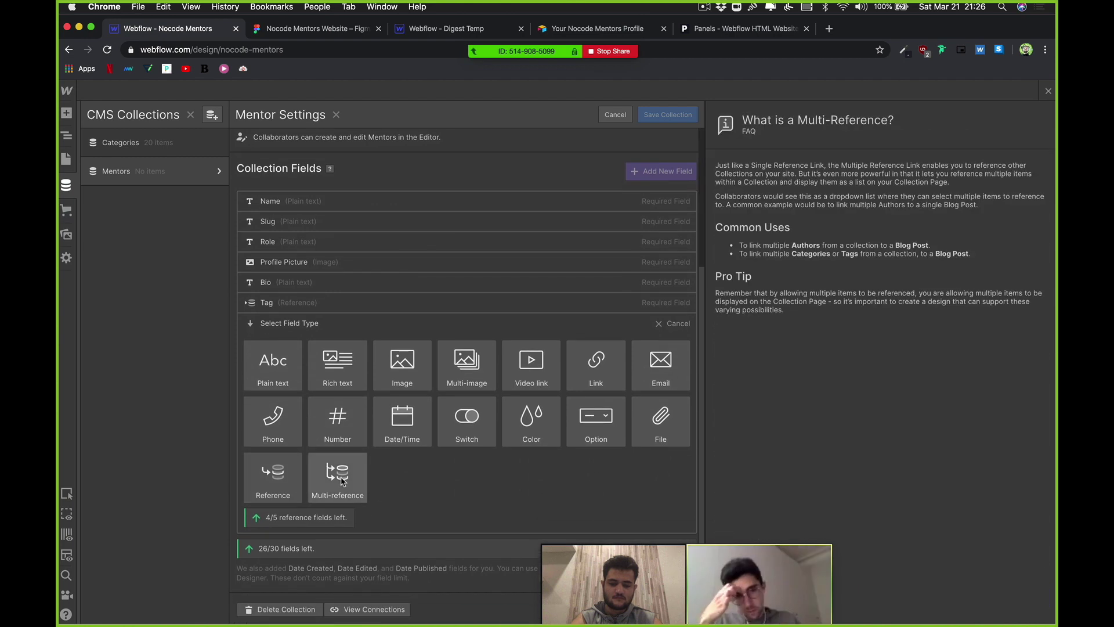
pyautogui.click(283, 484)
pyautogui.rightClick(281, 480)
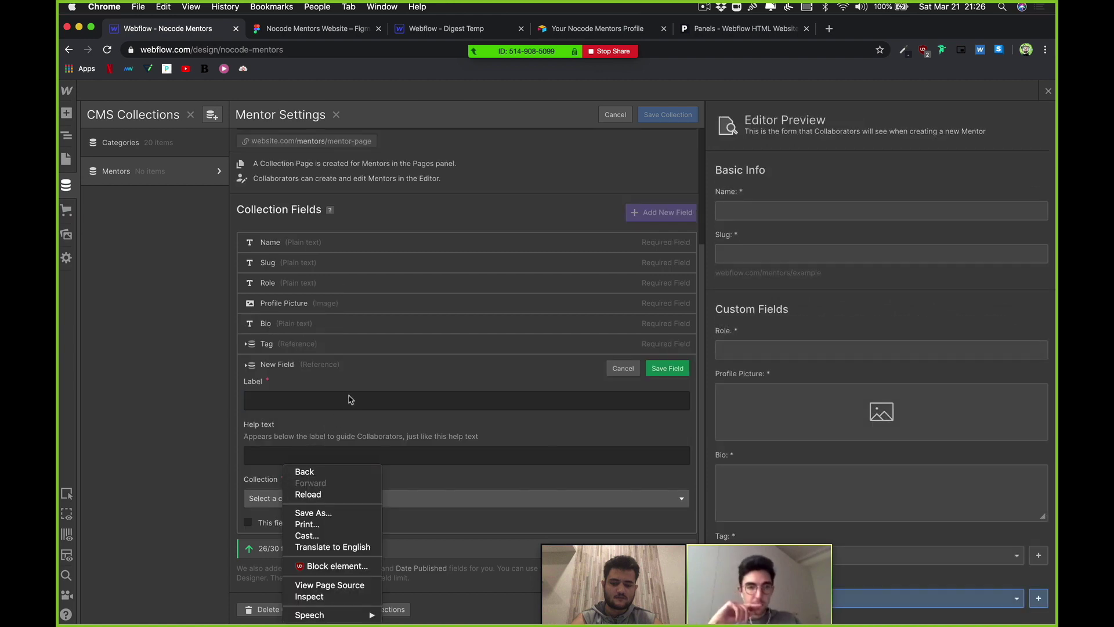
pyautogui.click(348, 394)
pyautogui.click(615, 369)
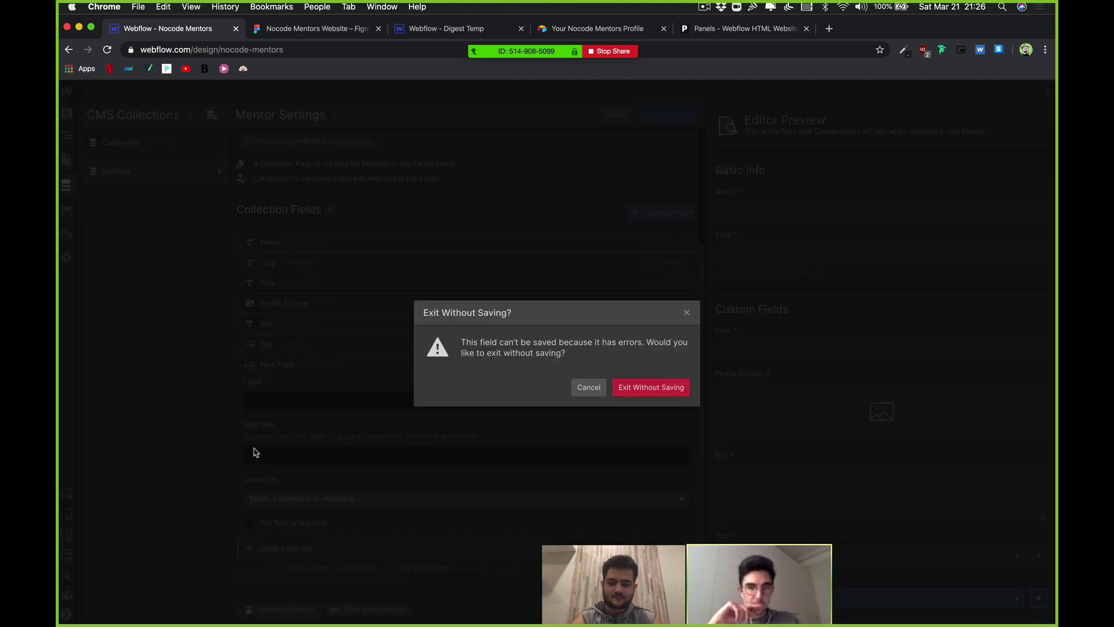
pyautogui.click(668, 387)
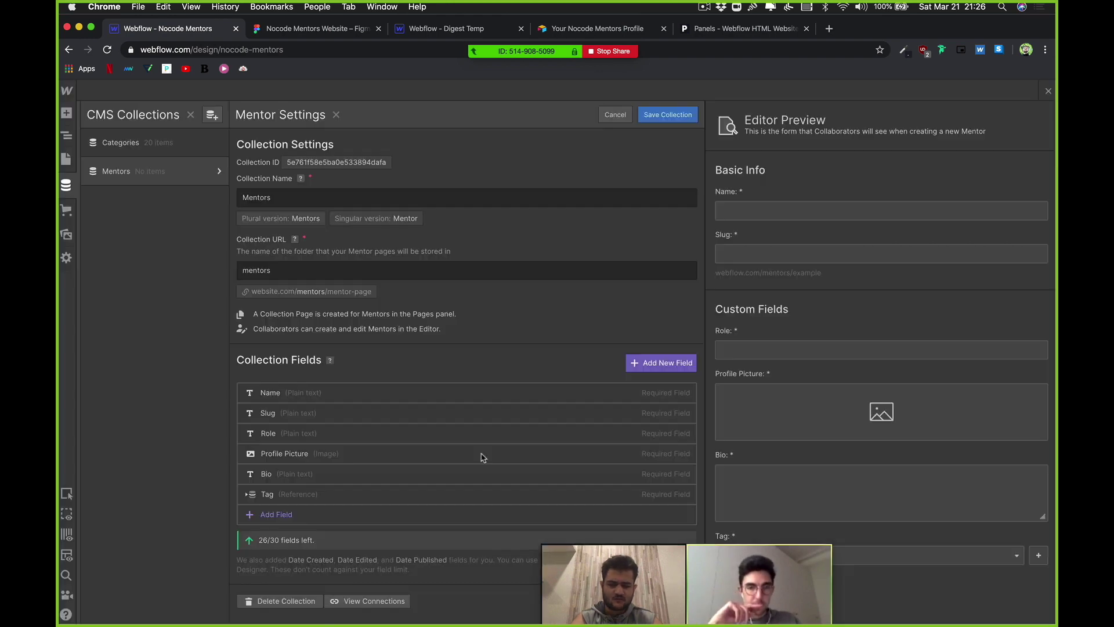
# Step: Add a multi-reference field named sf linked to Categories and save the Mentors collection
pyautogui.click(308, 514)
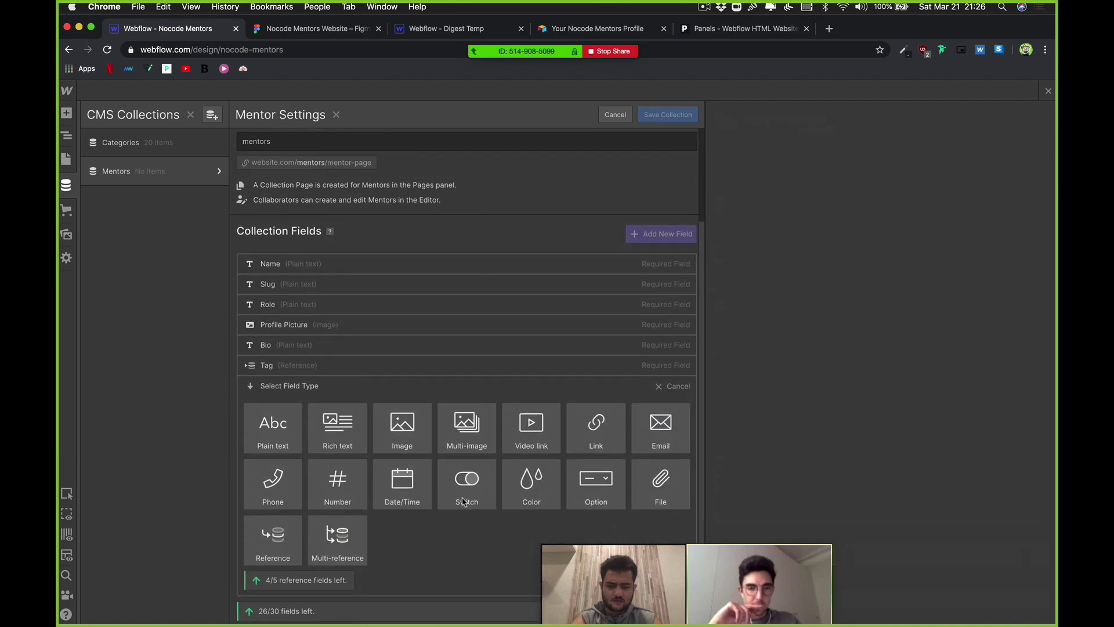
pyautogui.click(338, 536)
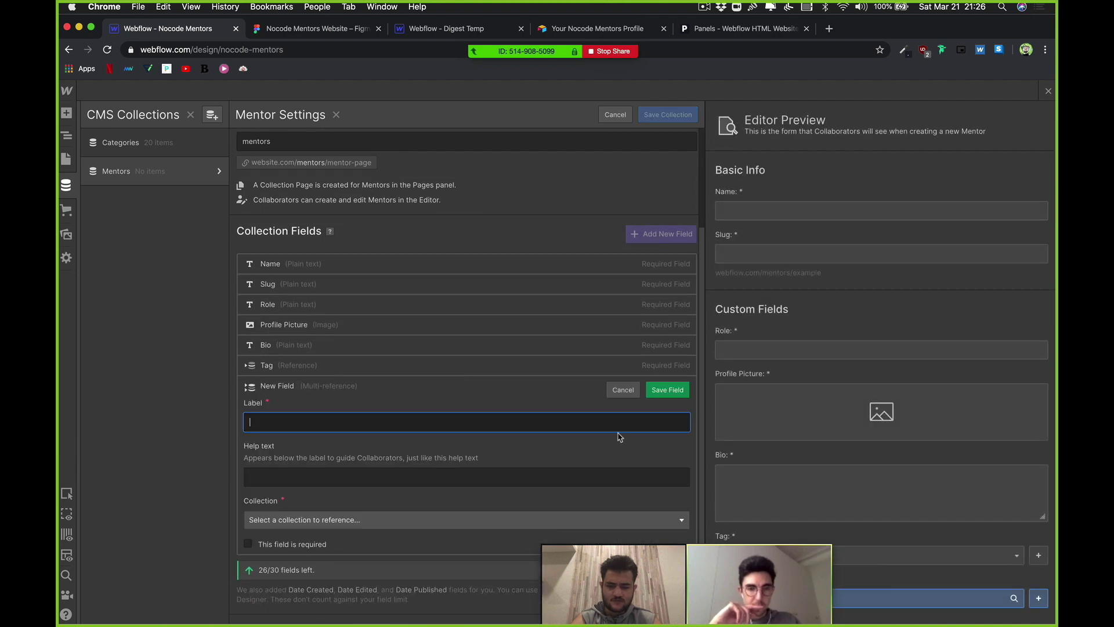
pyautogui.write('sf')
pyautogui.click(673, 397)
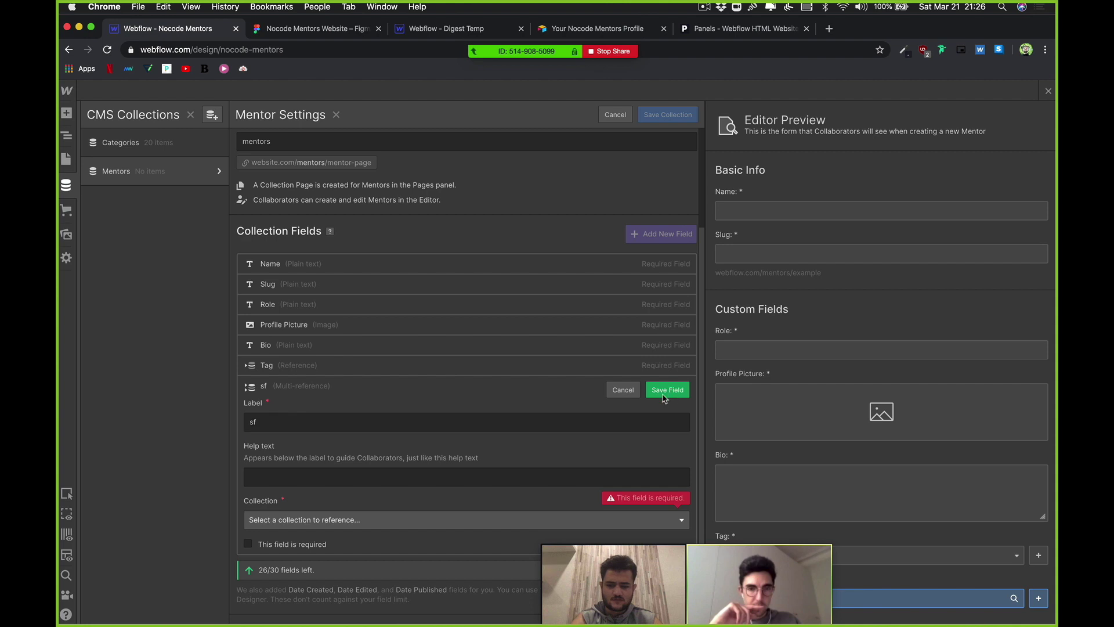
pyautogui.click(515, 521)
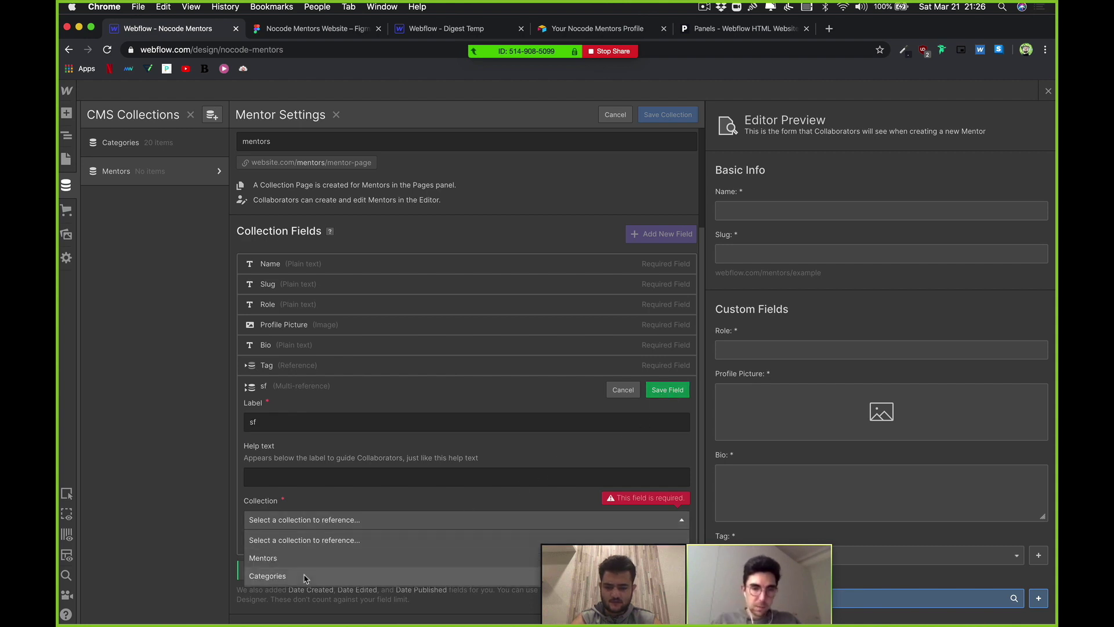
pyautogui.click(306, 576)
pyautogui.click(672, 396)
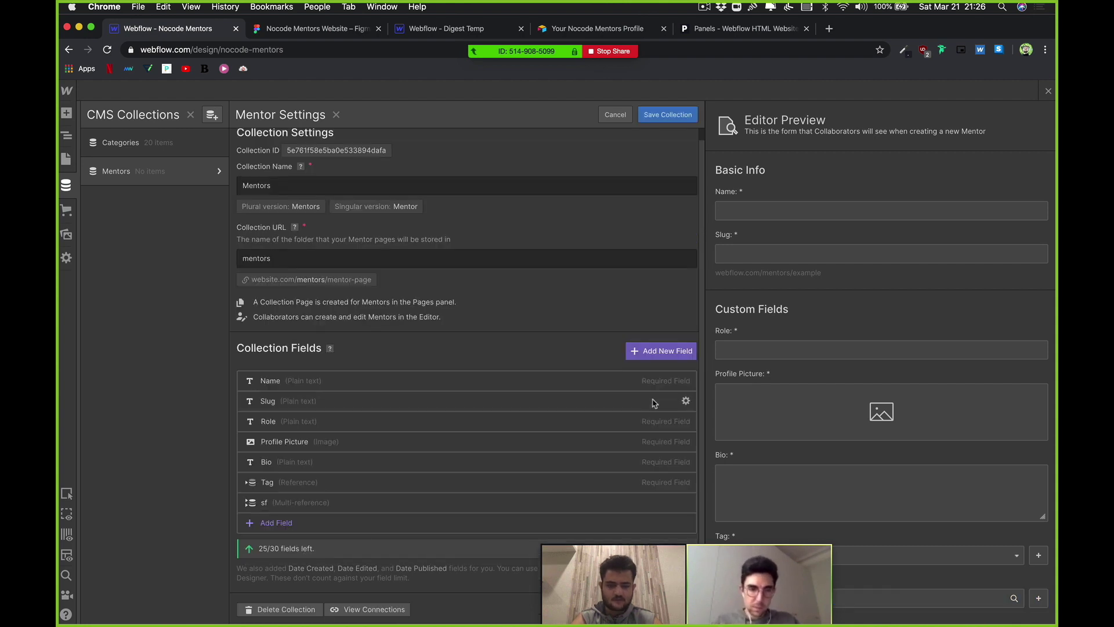
pyautogui.click(668, 120)
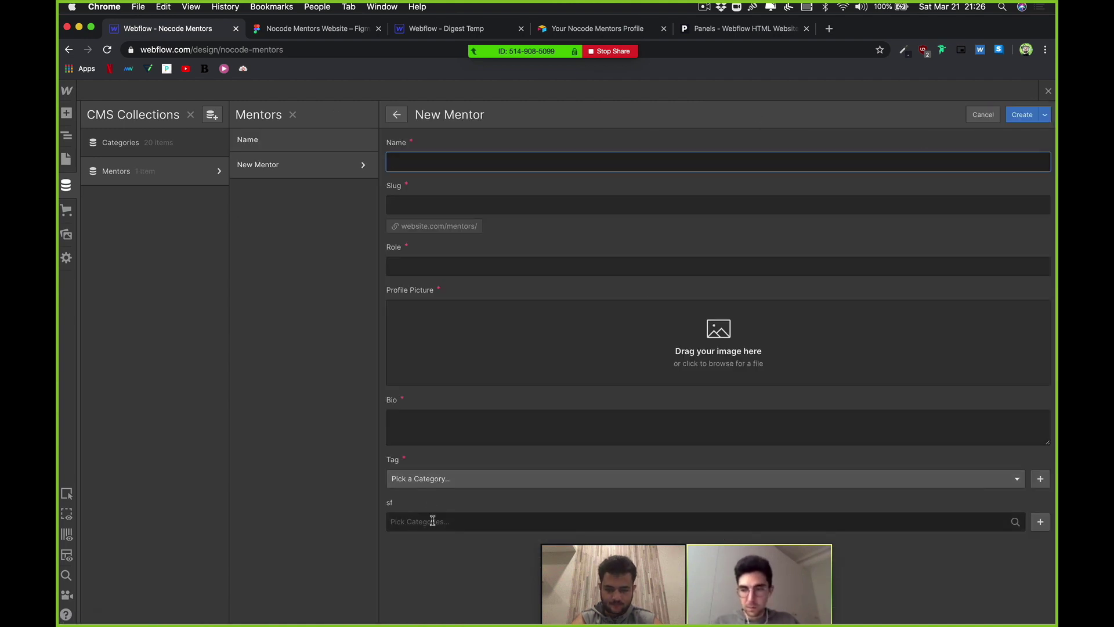
# Step: Add Bubble, Cupiditate Quibusdam and Dolorem to the New Mentor's sf field, then remove all three
pyautogui.click(432, 521)
pyautogui.click(423, 545)
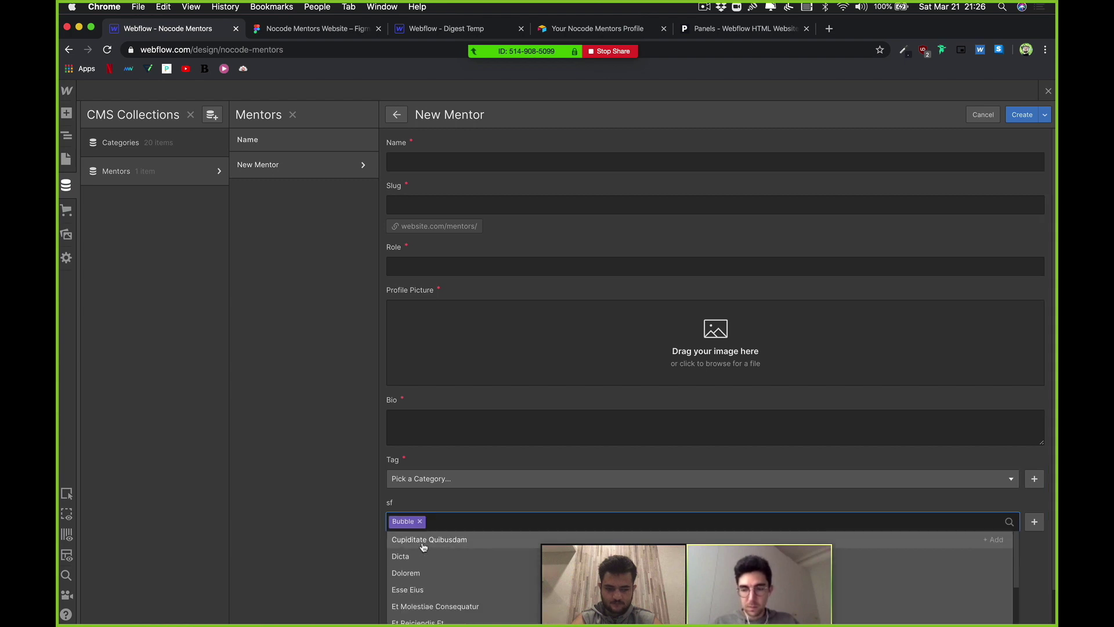
pyautogui.click(425, 542)
pyautogui.click(425, 556)
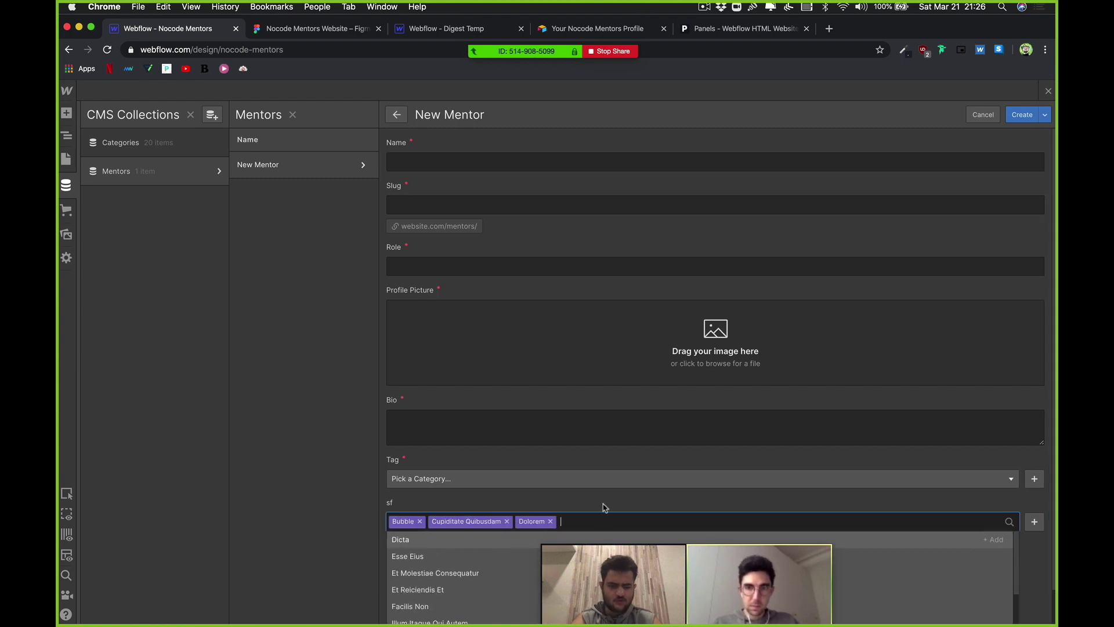
pyautogui.click(944, 504)
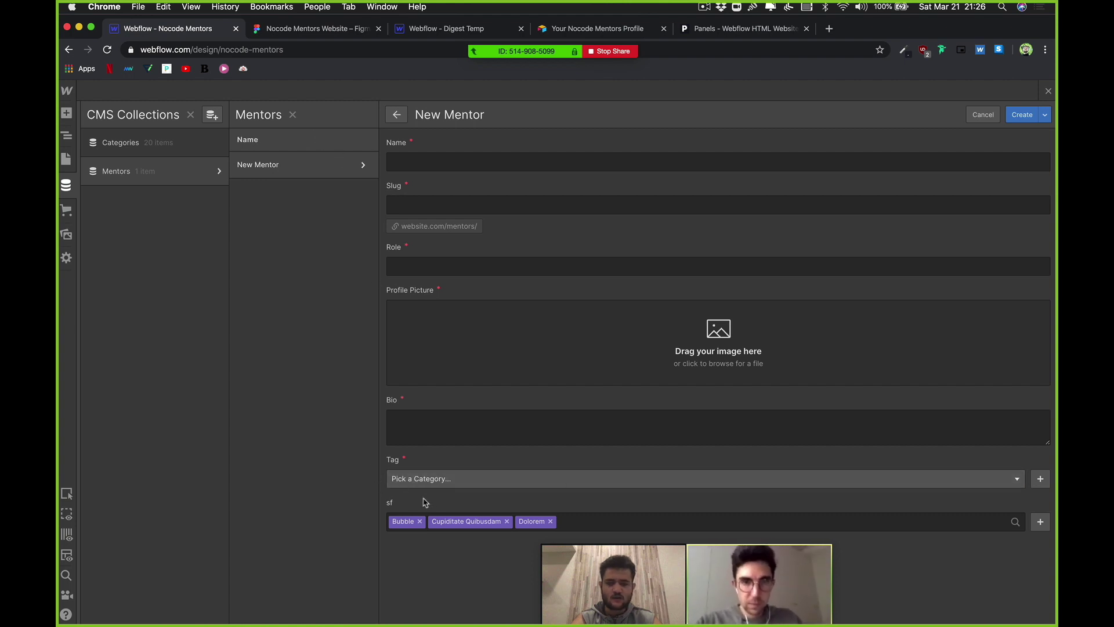
pyautogui.click(421, 522)
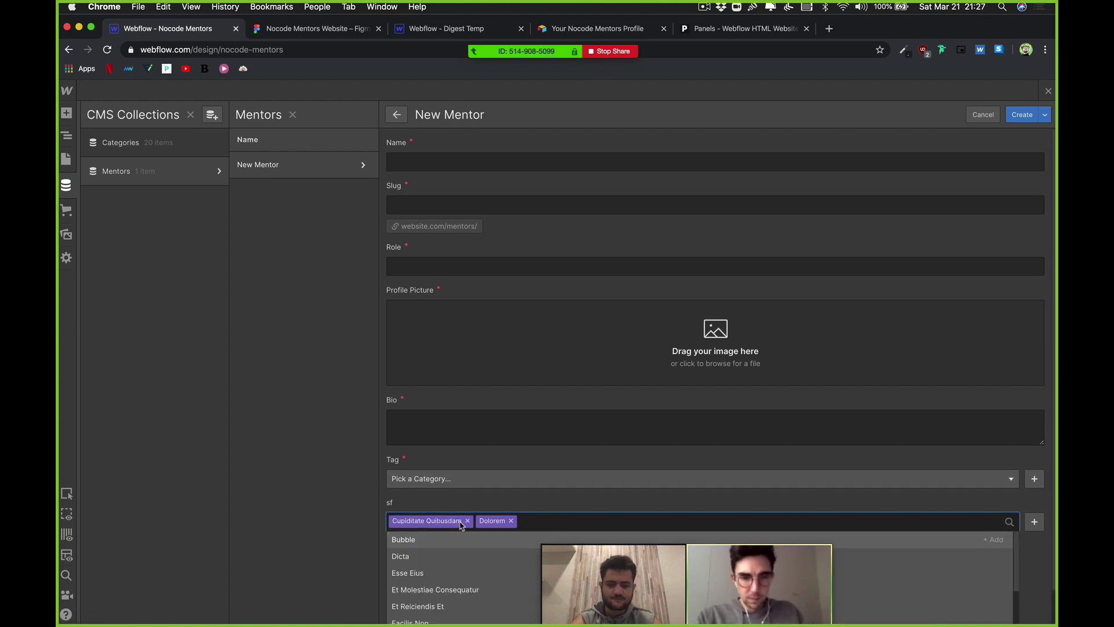
pyautogui.click(466, 520)
pyautogui.click(428, 521)
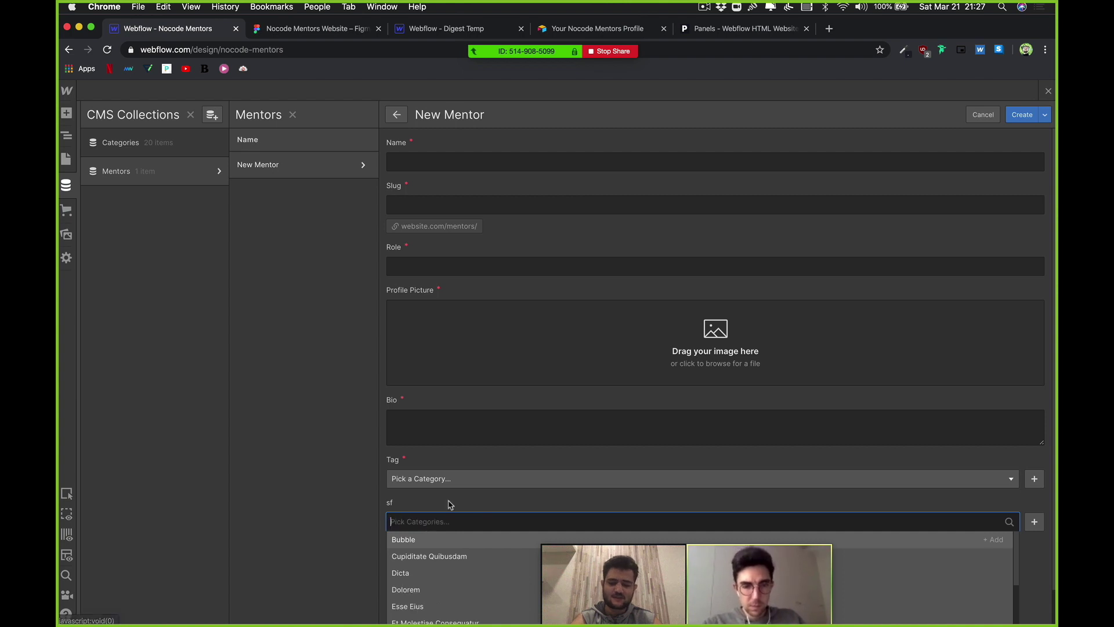
pyautogui.click(739, 469)
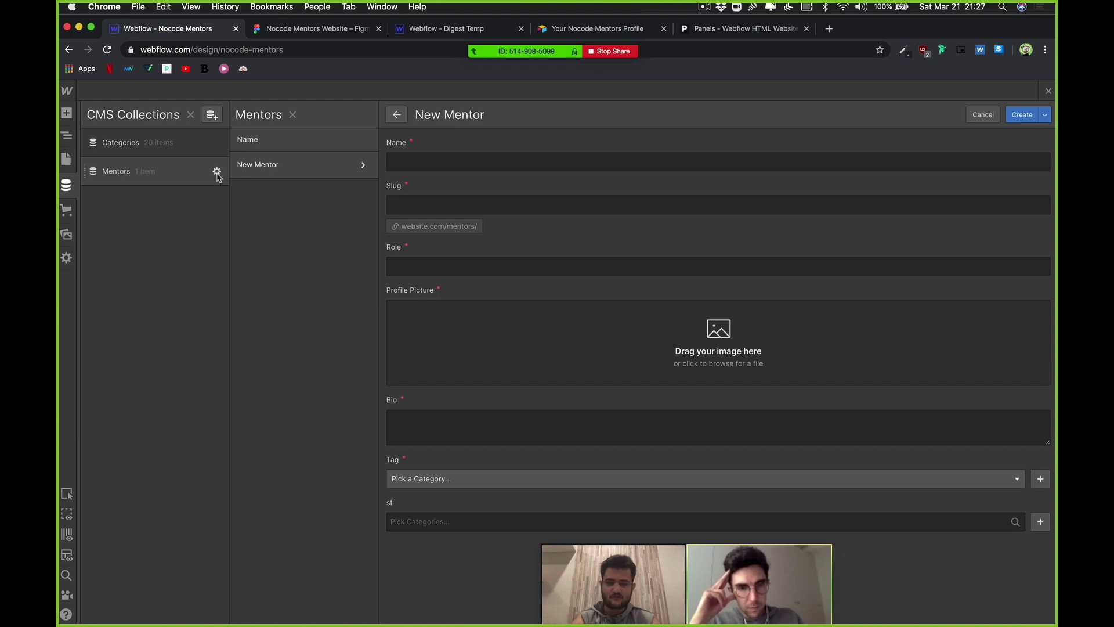
# Step: Leave the Mentor entry unsaved, delete the single-reference Tag field, and relabel sf as Tag
pyautogui.click(217, 173)
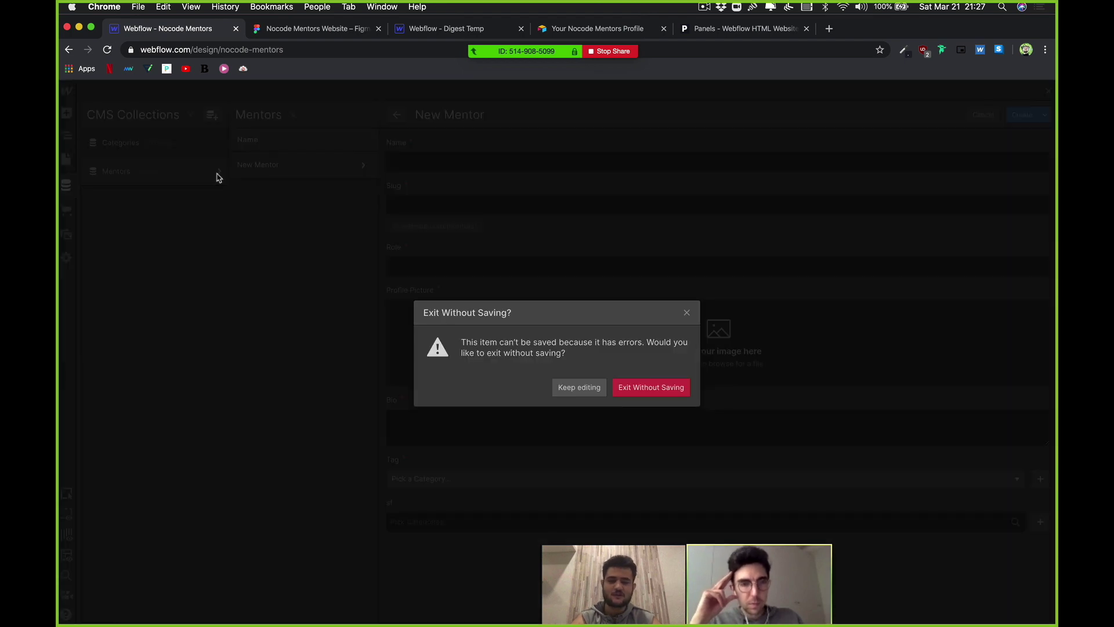
pyautogui.click(556, 387)
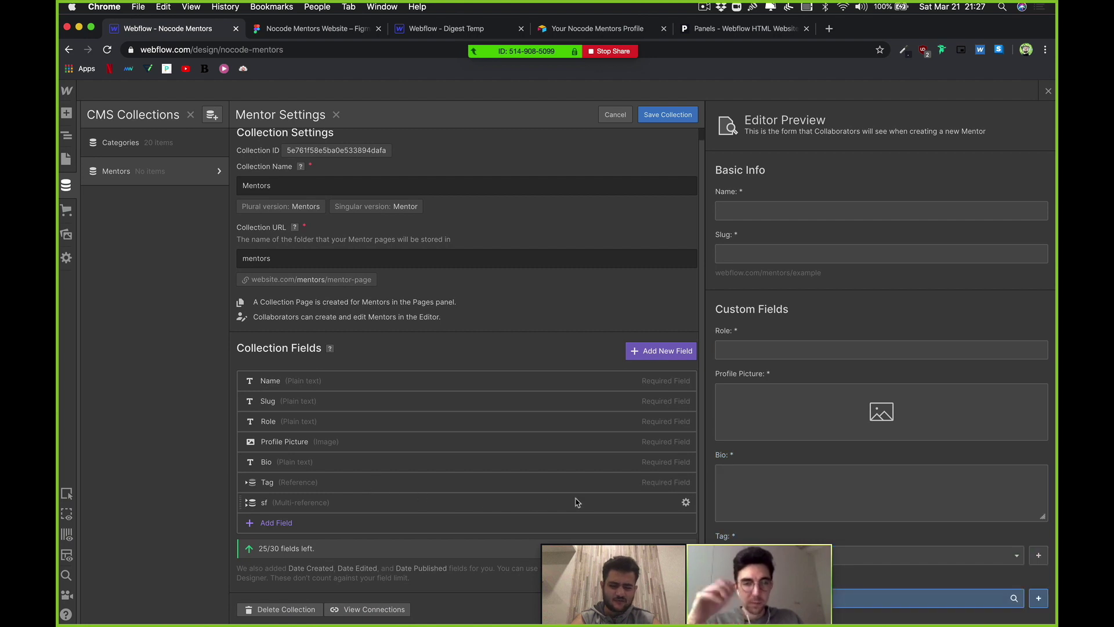
pyautogui.click(685, 482)
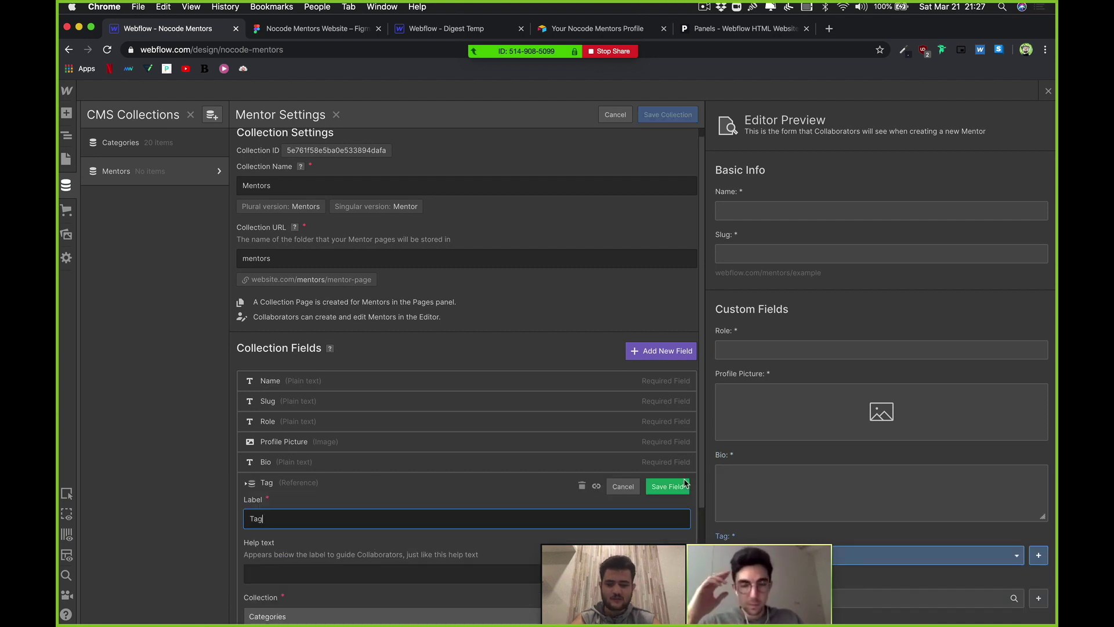
pyautogui.click(582, 485)
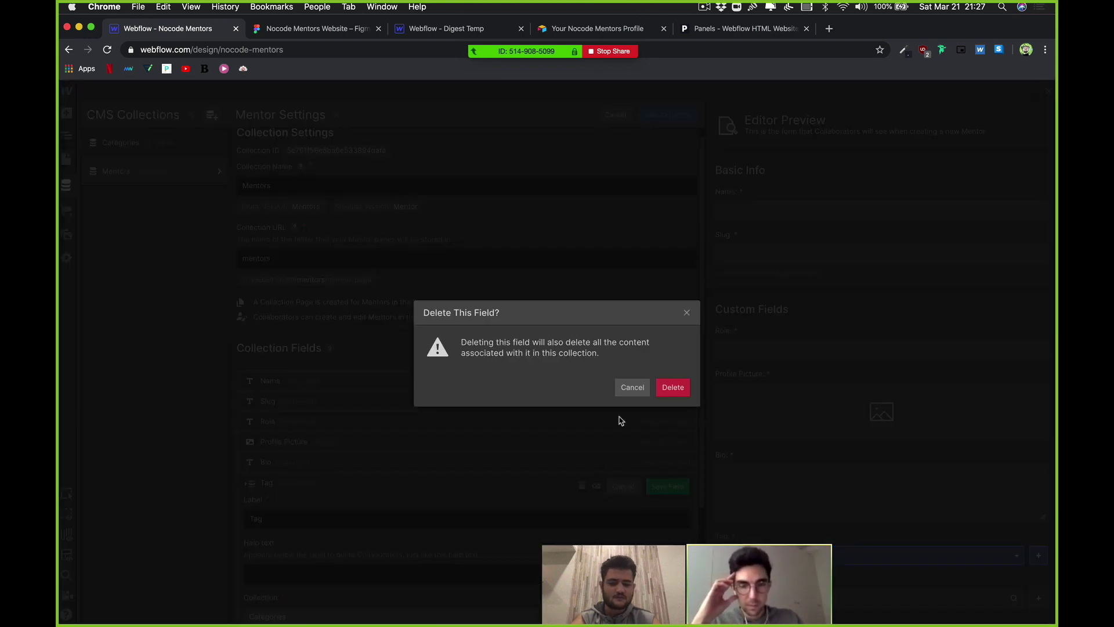
pyautogui.click(672, 389)
pyautogui.click(347, 500)
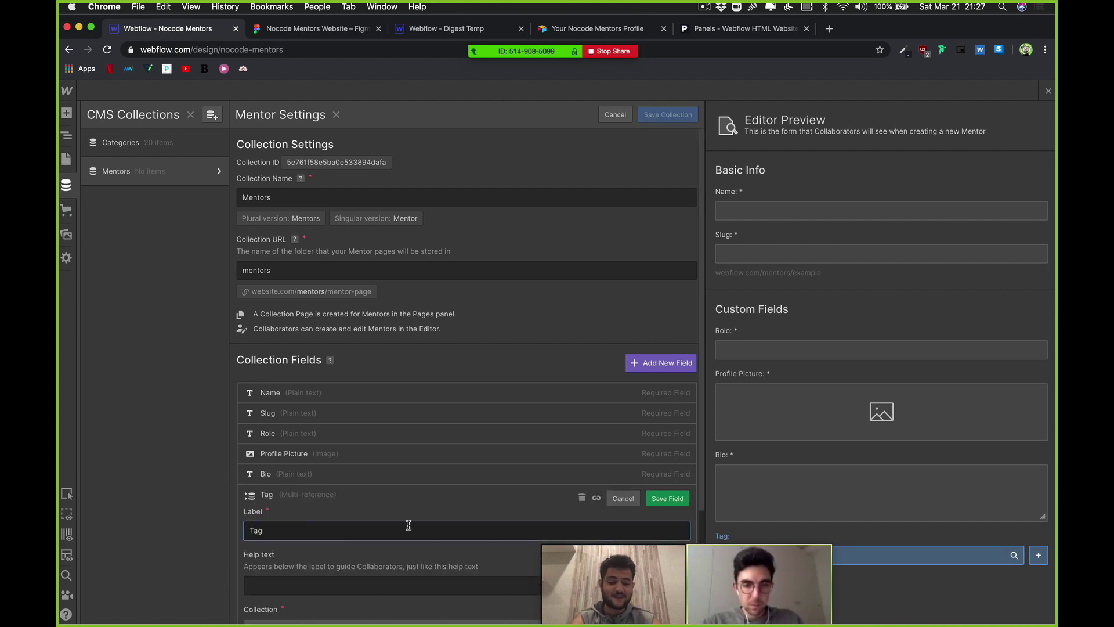
pyautogui.scroll(-3, 408, 525)
pyautogui.click(673, 384)
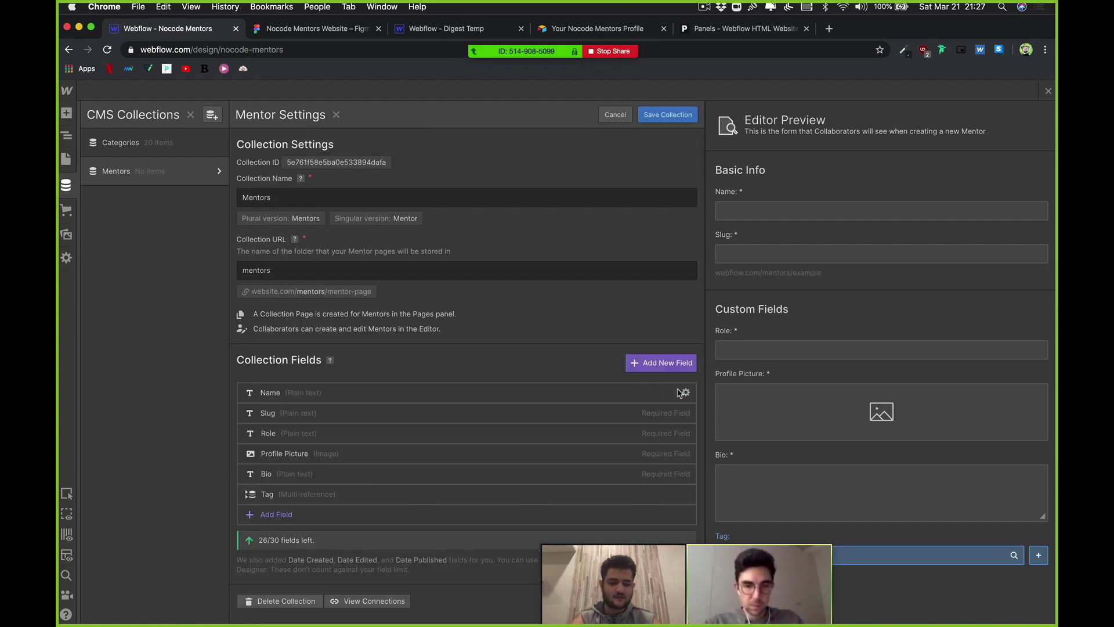
# Step: Make the Tag multi-reference field required, rename it Tags, and save it
pyautogui.click(307, 500)
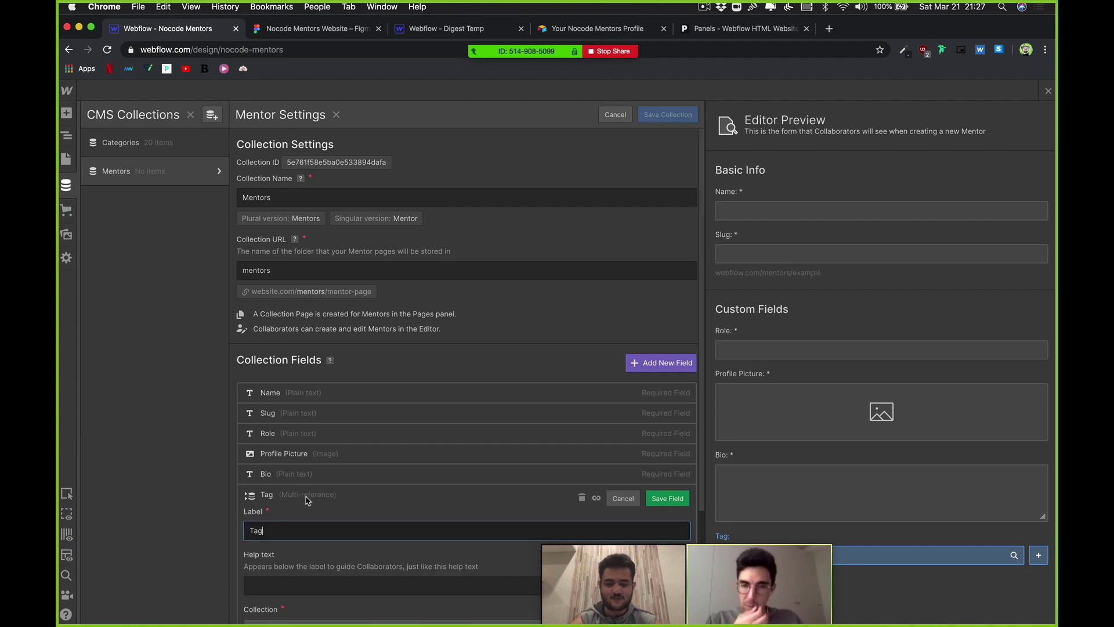
pyautogui.scroll(-3, 342, 530)
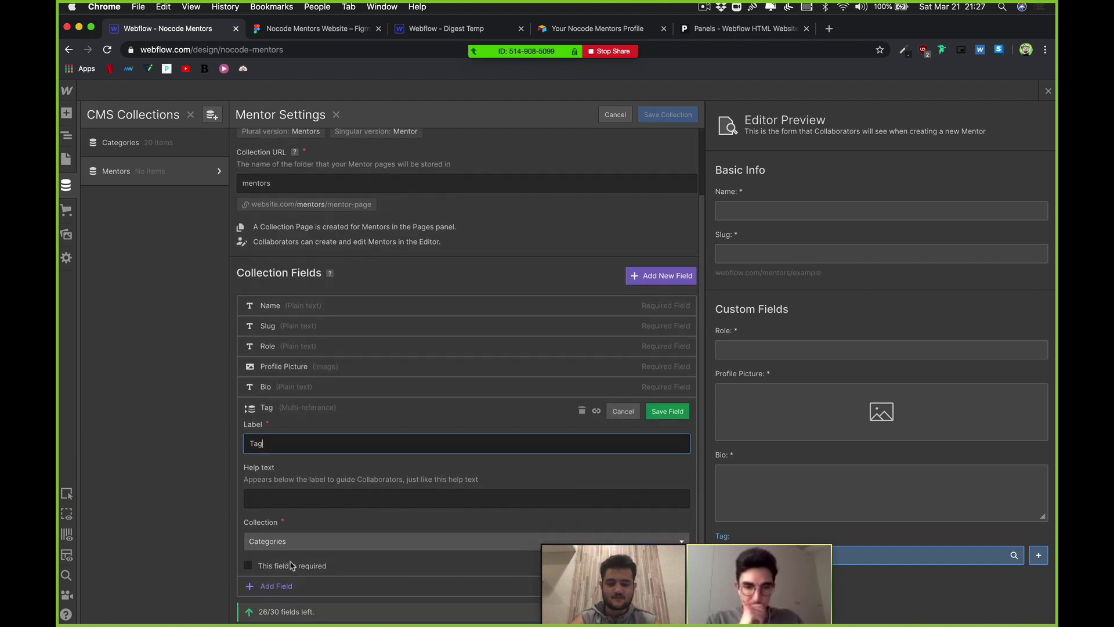
pyautogui.click(277, 566)
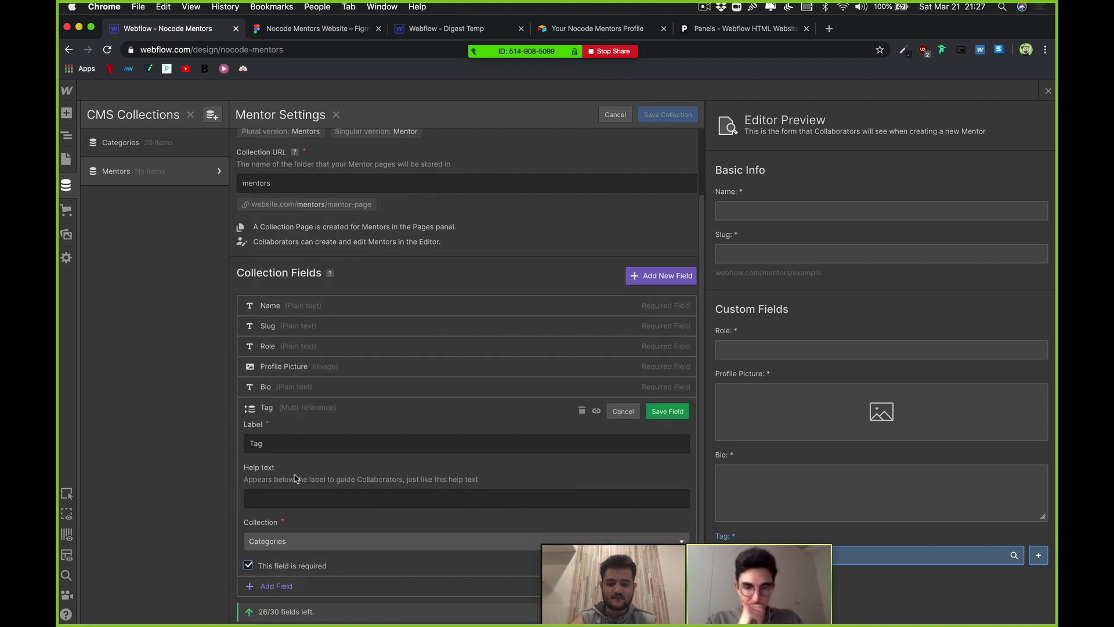
pyautogui.click(268, 444)
pyautogui.write('s')
pyautogui.scroll(-2, 339, 476)
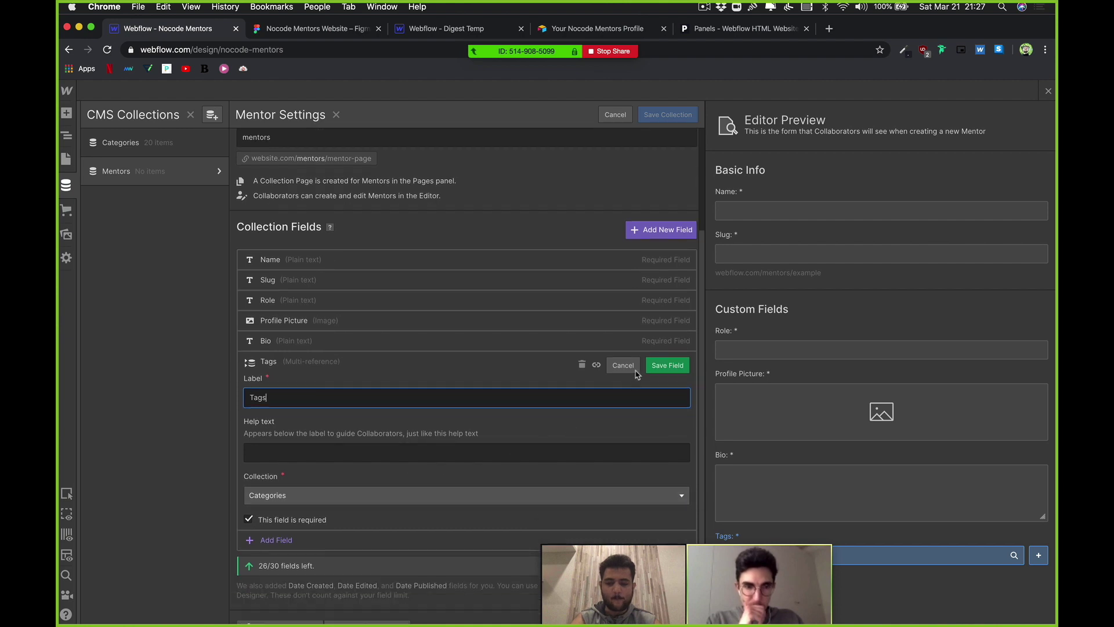
pyautogui.click(665, 365)
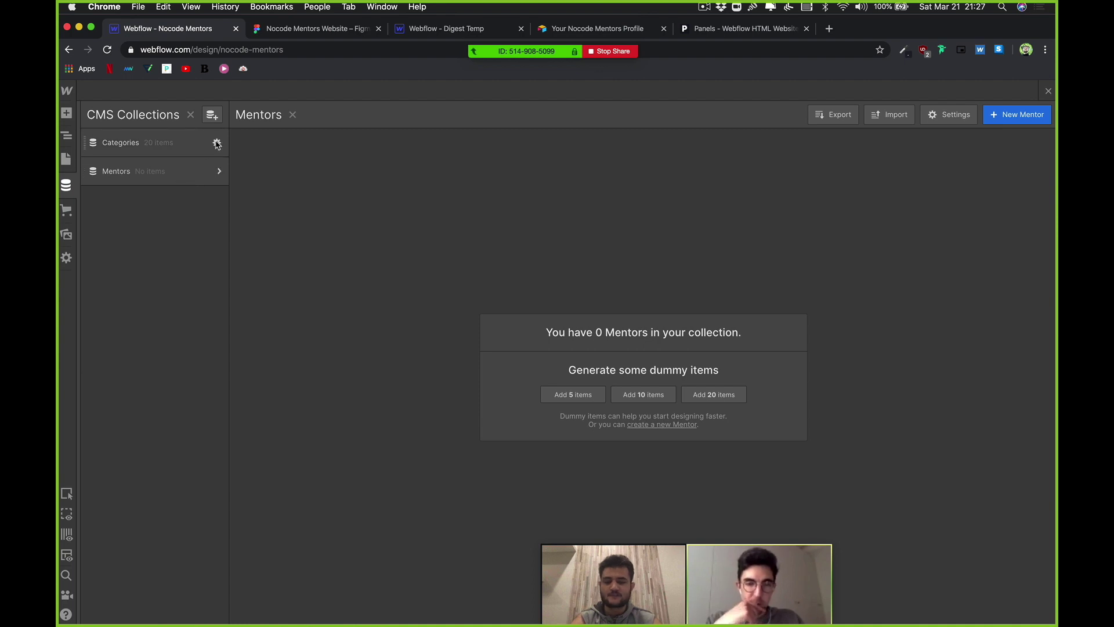
# Step: Rename the Unde Veritatis Aliquid Ut category to Zapier with slug zapier and save it
pyautogui.click(217, 143)
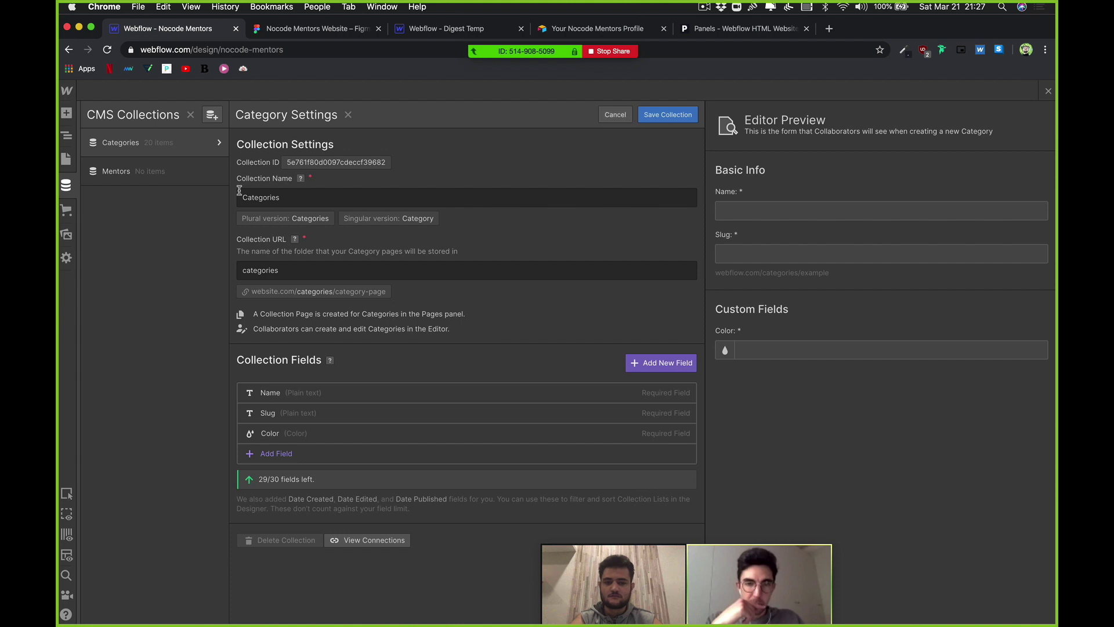
pyautogui.click(216, 145)
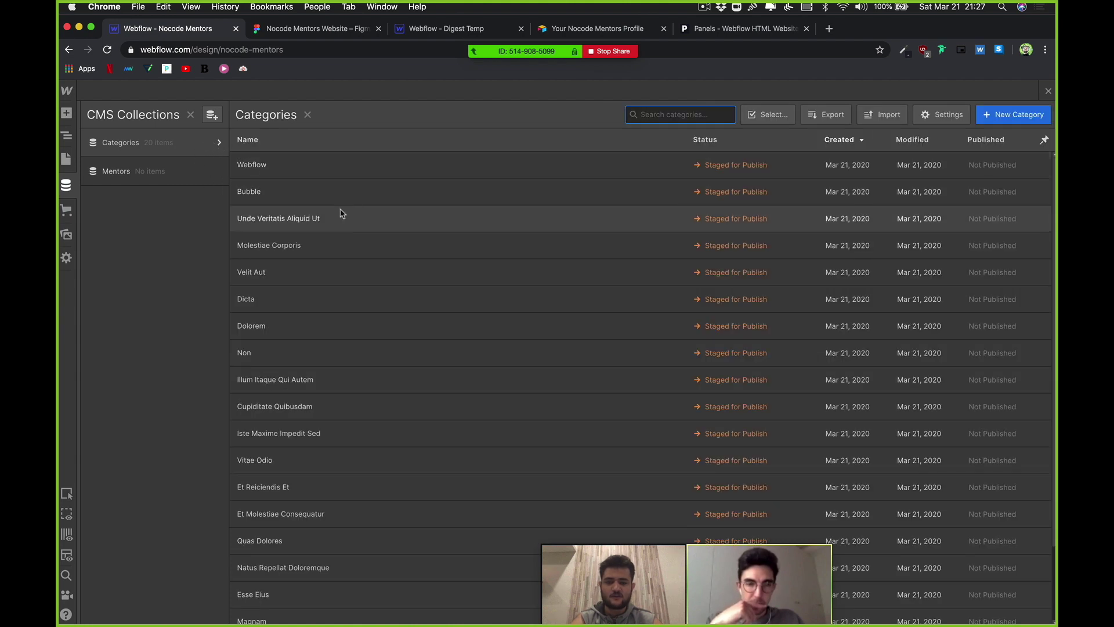
pyautogui.tripleClick(449, 164)
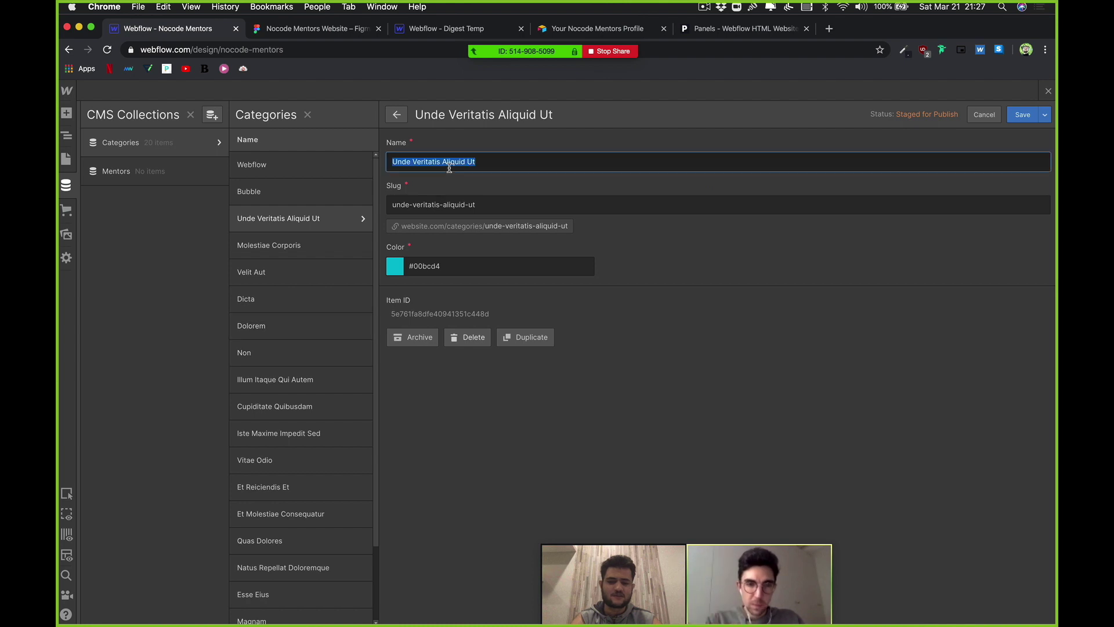
pyautogui.click(473, 205)
pyautogui.press('super+a')
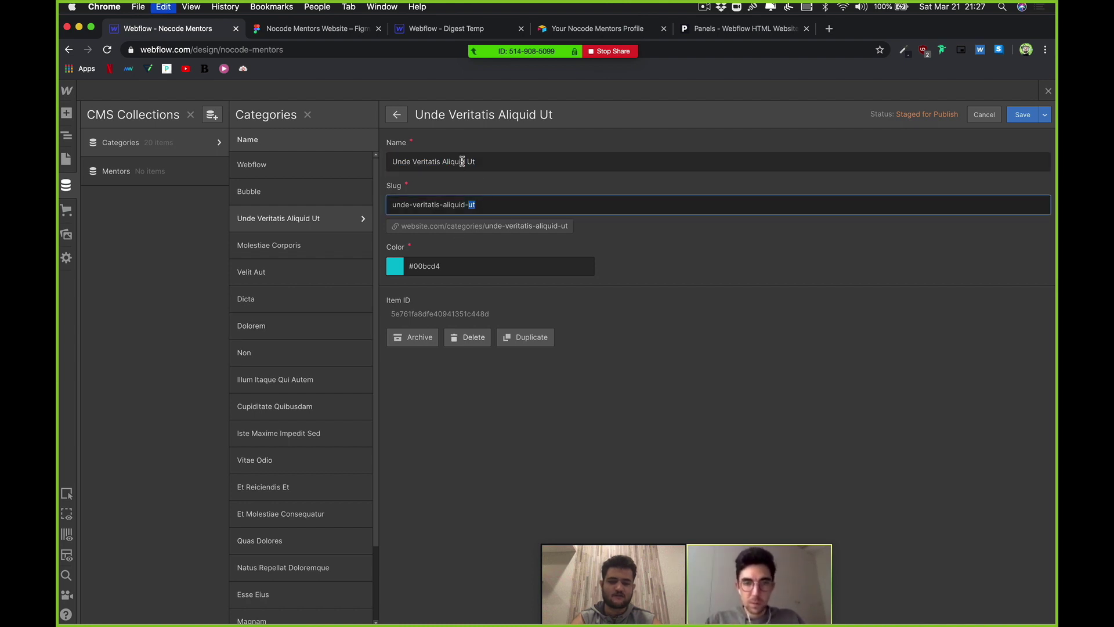
pyautogui.doubleClick(463, 161)
pyautogui.press('super+a')
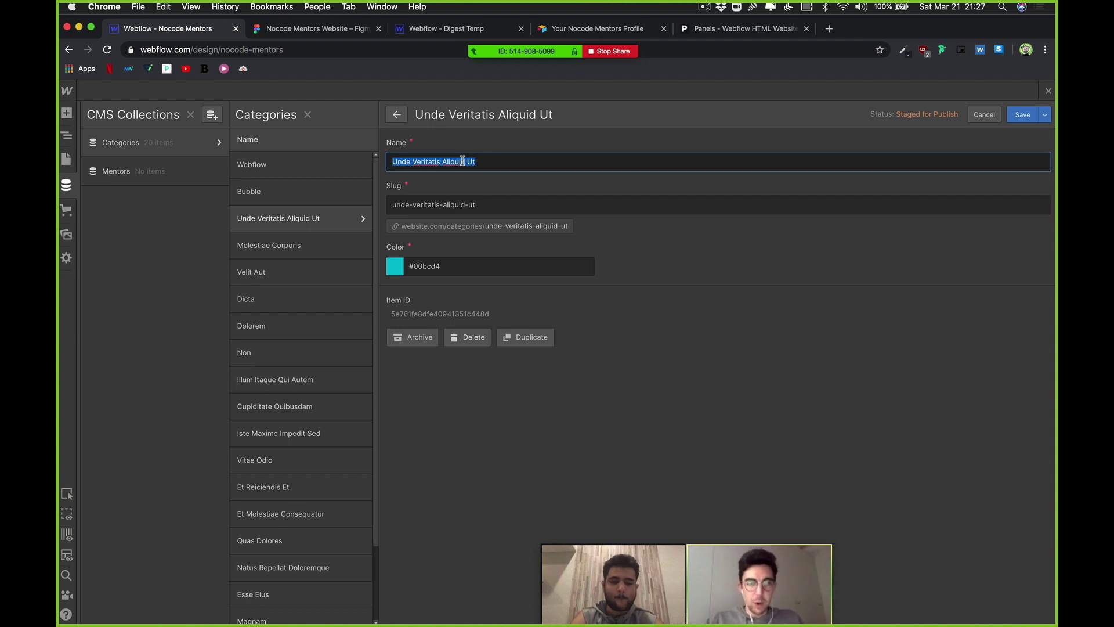
pyautogui.write('Zapier')
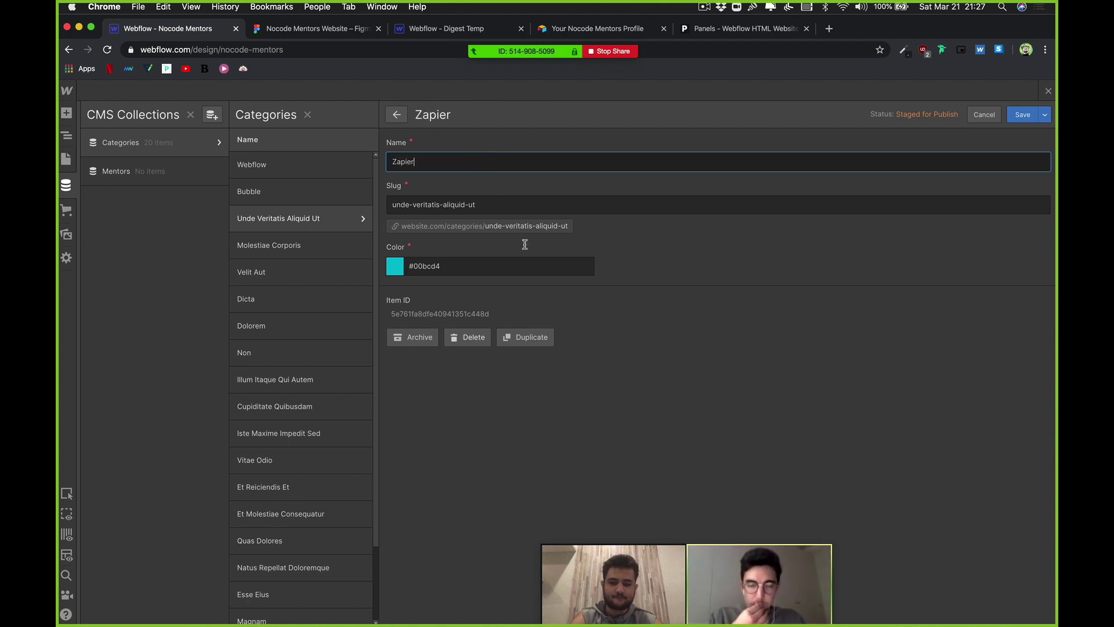
pyautogui.click(522, 204)
pyautogui.press('super+a')
pyautogui.write('zapier')
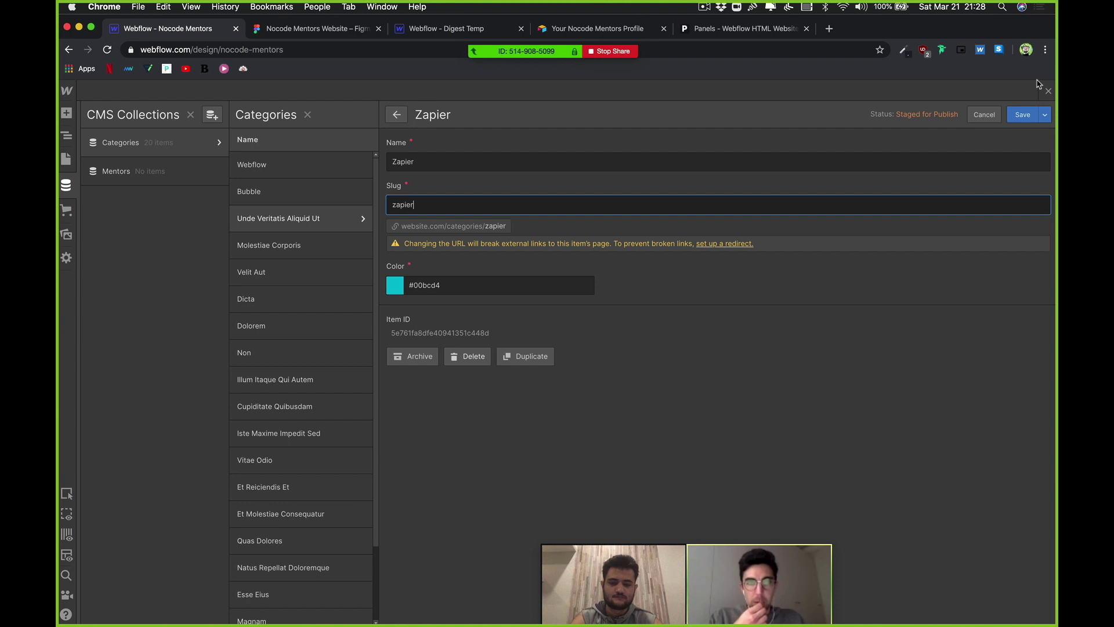
pyautogui.click(1023, 115)
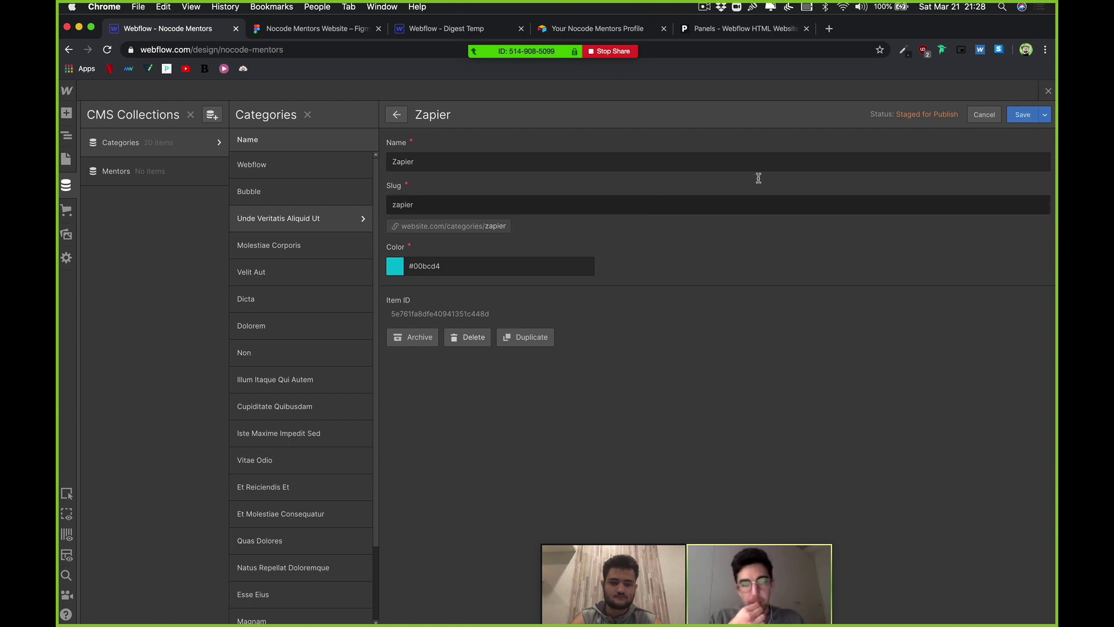
pyautogui.click(1018, 118)
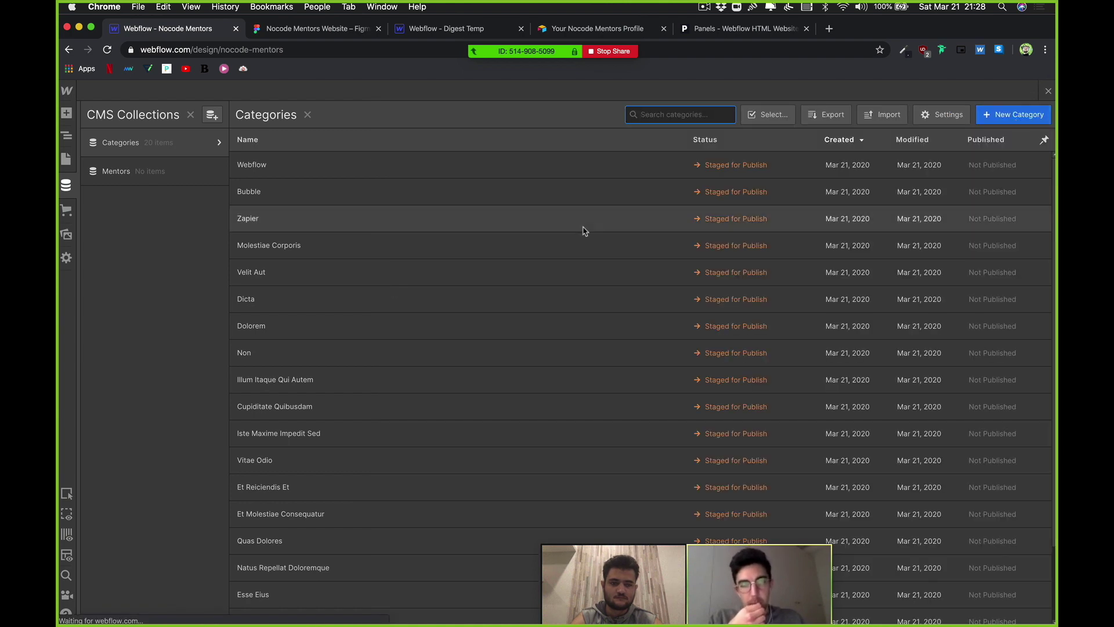
# Step: Change the Molestiae Corporis item's name to Airtable and slug to airtable, then save
pyautogui.click(326, 249)
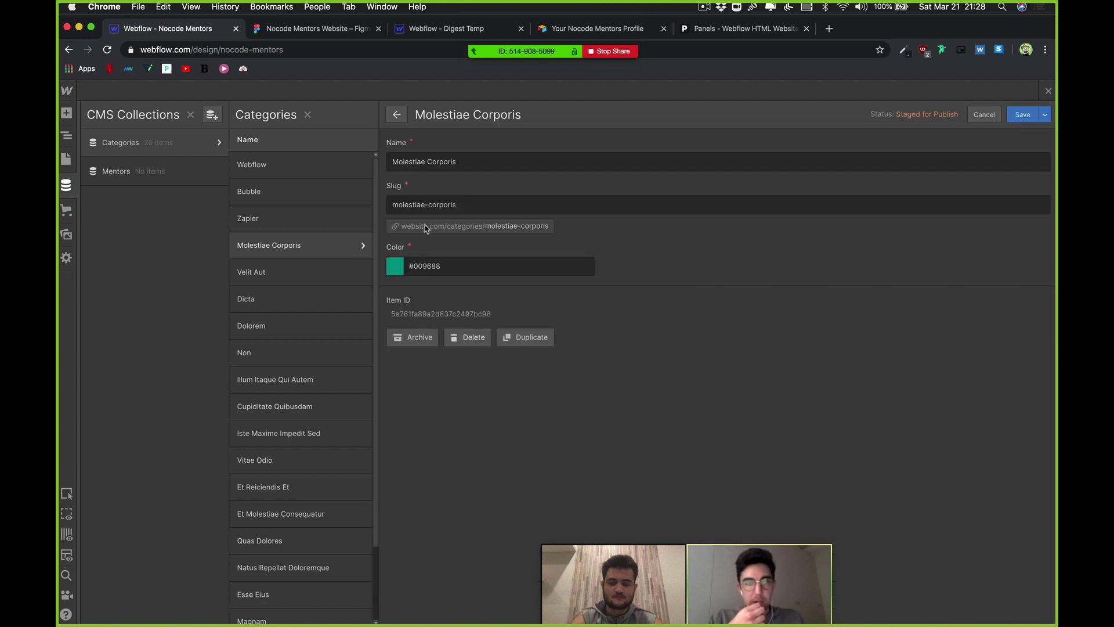
pyautogui.click(472, 158)
pyautogui.press('super+a')
pyautogui.write('A')
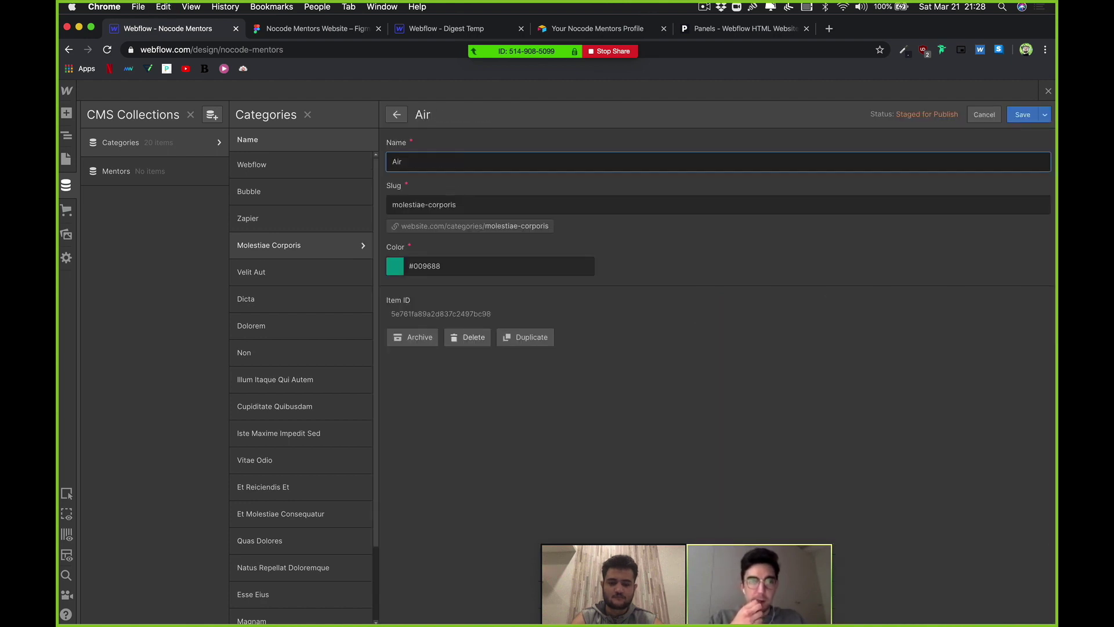
pyautogui.write('irtable')
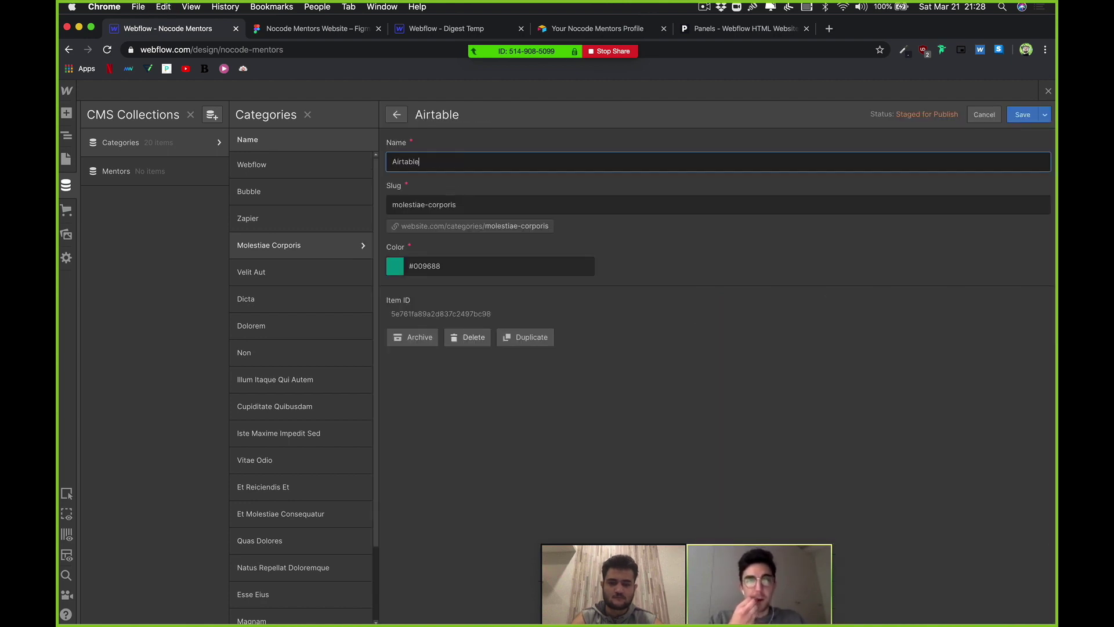
pyautogui.click(414, 198)
pyautogui.press('super+a')
pyautogui.write('a')
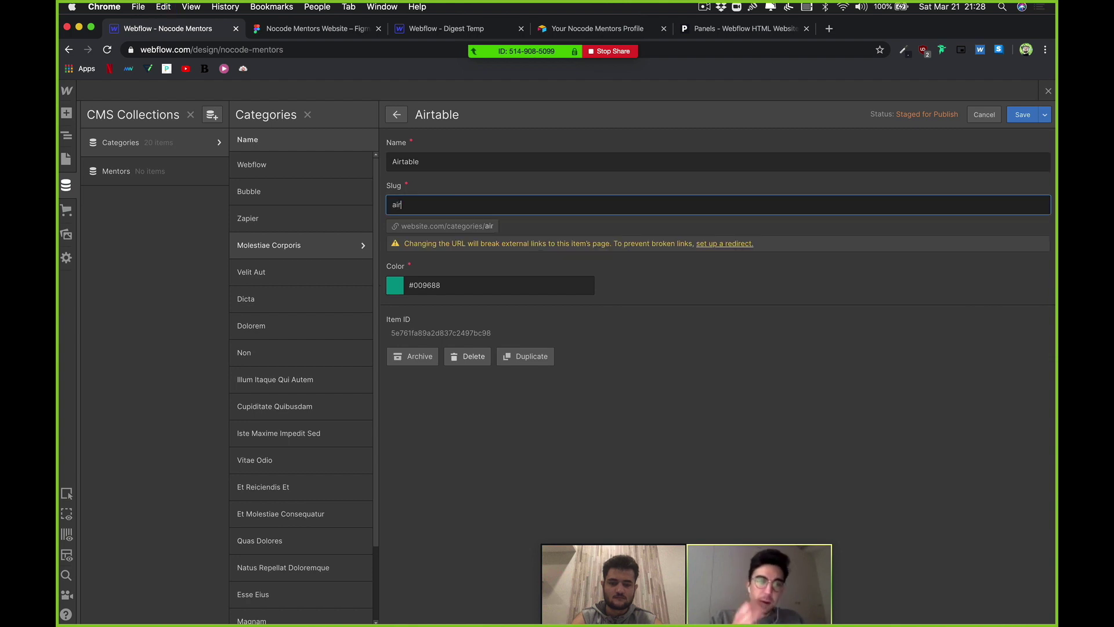
pyautogui.write('irtable')
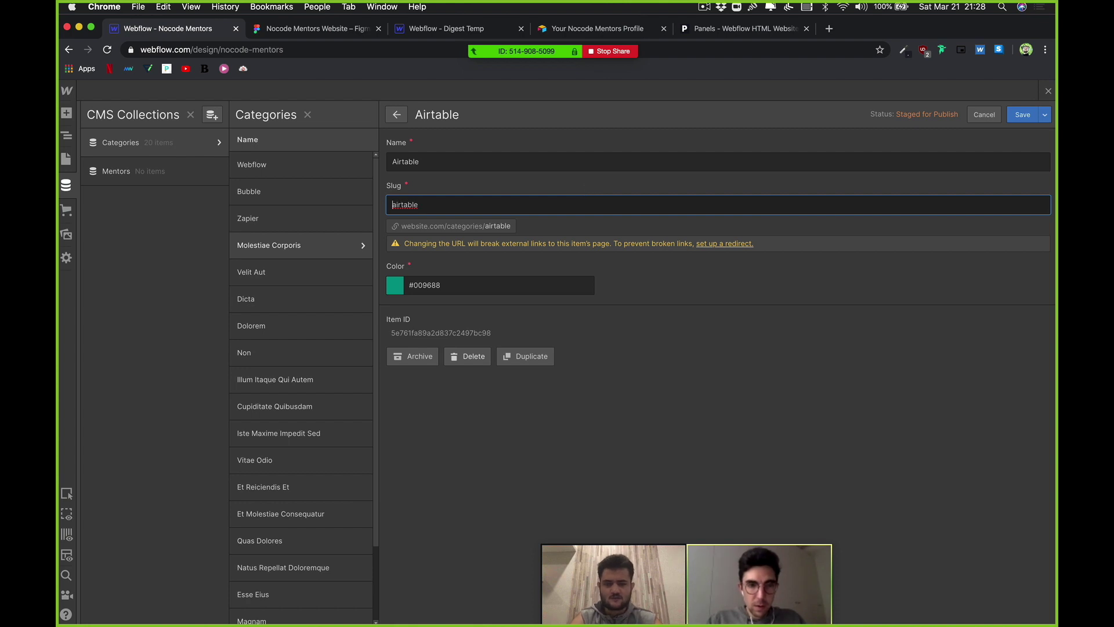
pyautogui.click(1023, 115)
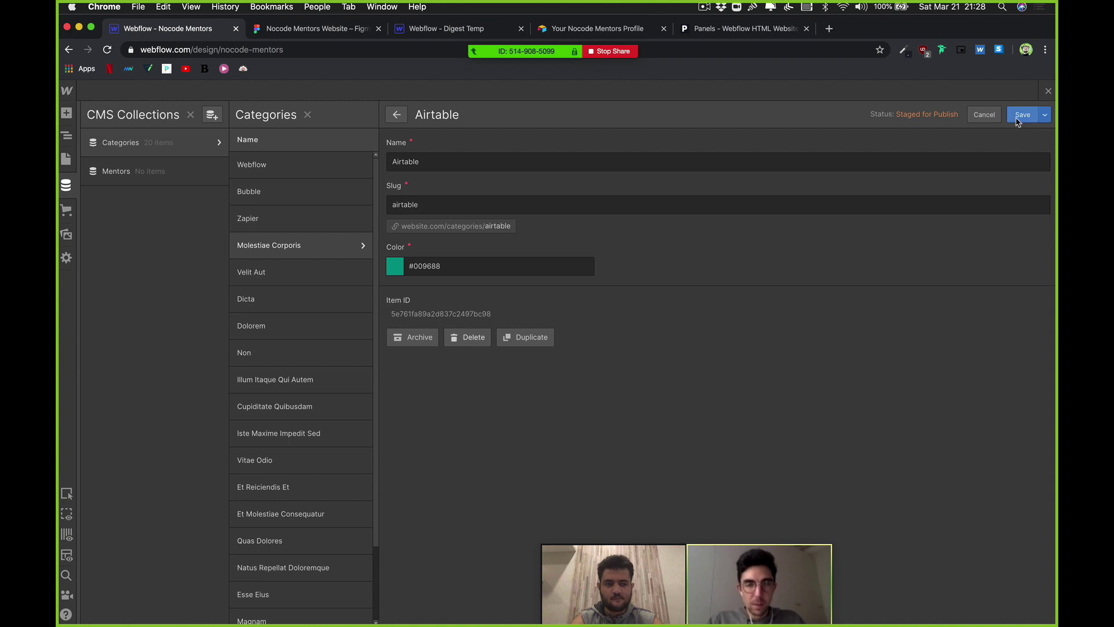
pyautogui.click(1019, 121)
pyautogui.click(1017, 114)
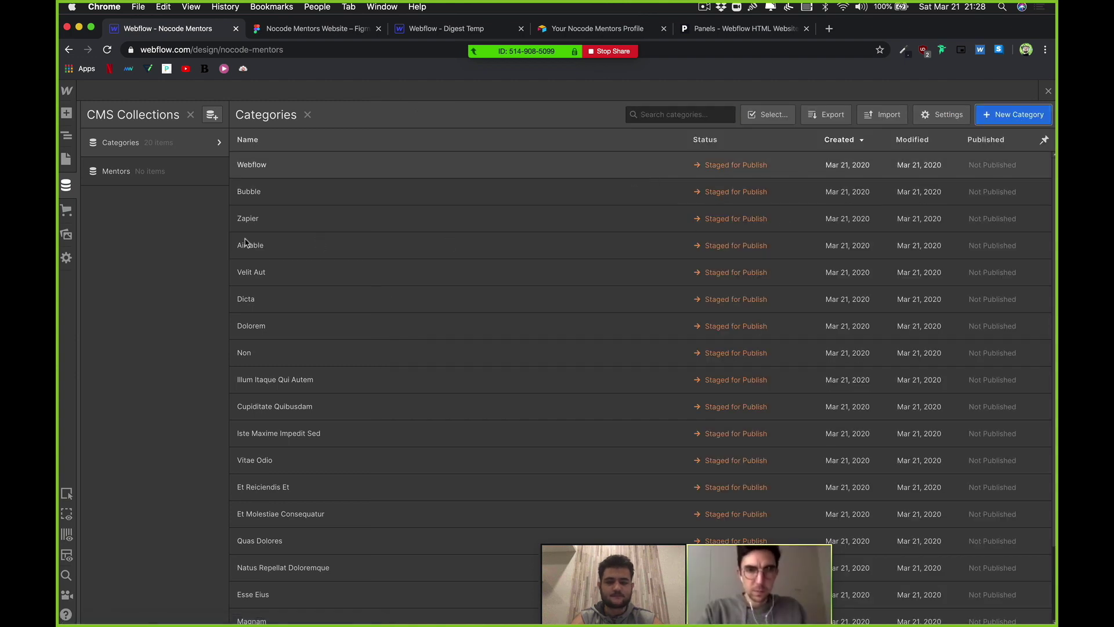
# Step: Rename the Velit Aut category to Glide with a matching slug and save it
pyautogui.click(270, 270)
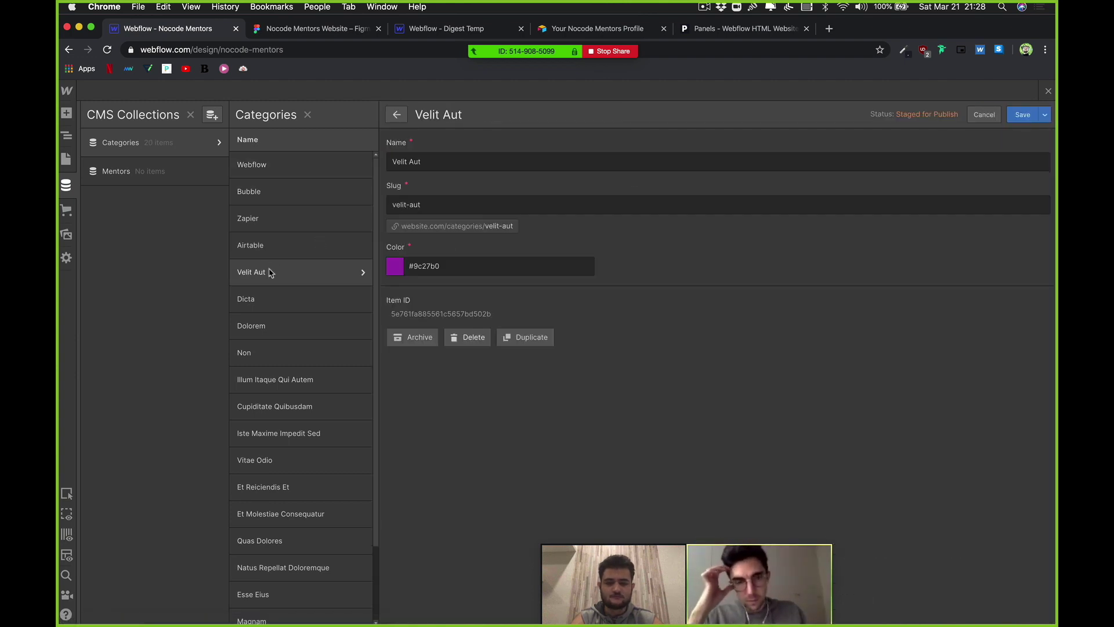
pyautogui.click(430, 158)
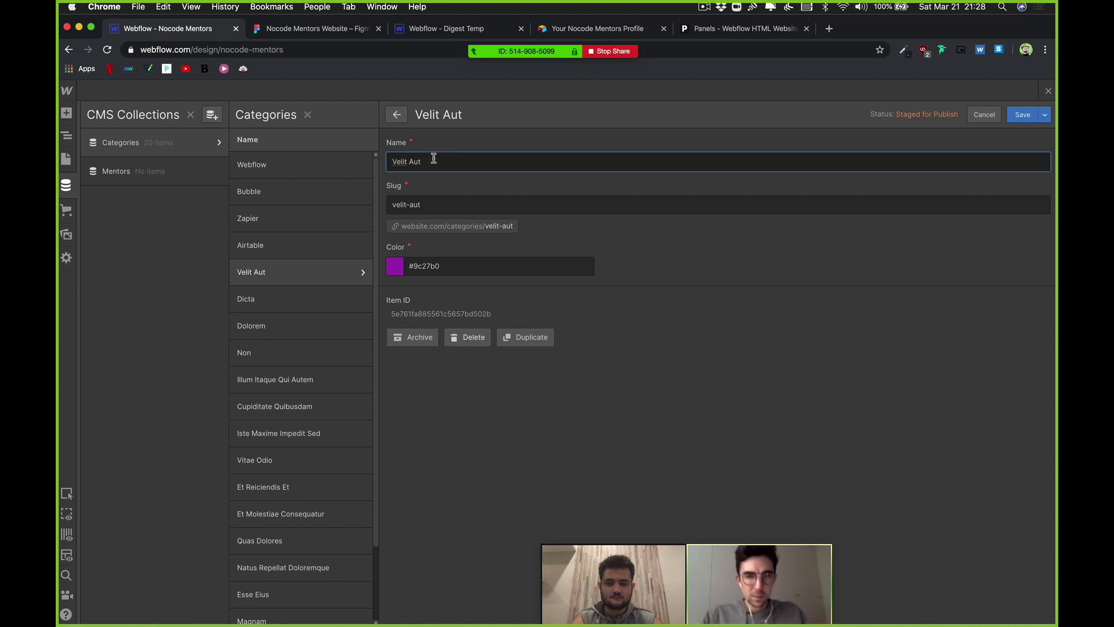
pyautogui.press('super+a')
pyautogui.write('glide')
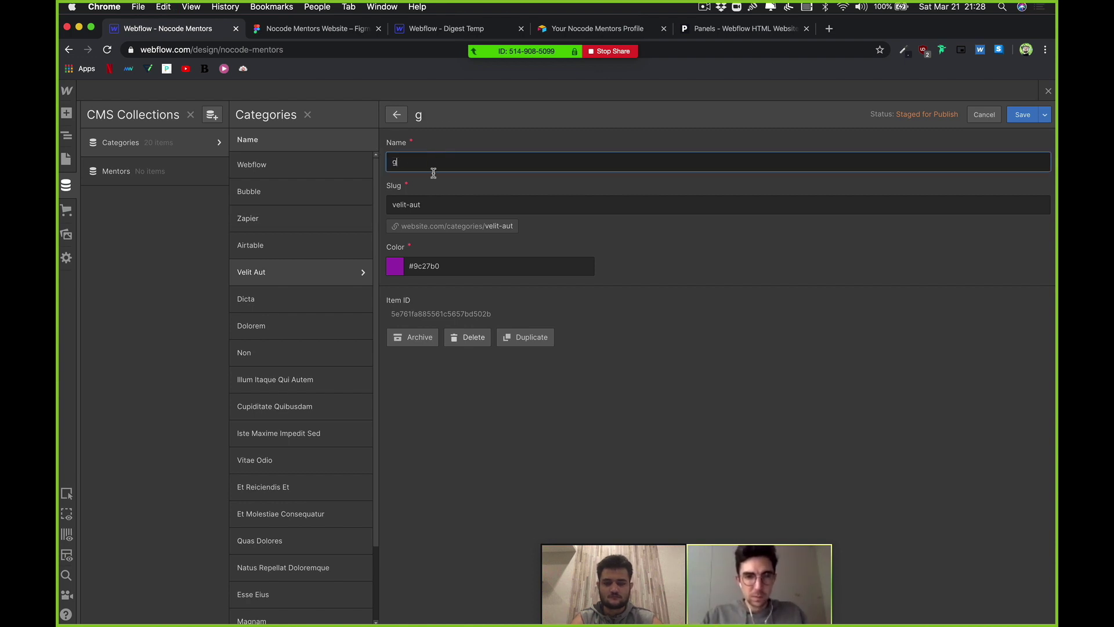
pyautogui.click(427, 202)
pyautogui.press('super+a')
pyautogui.write('Gli')
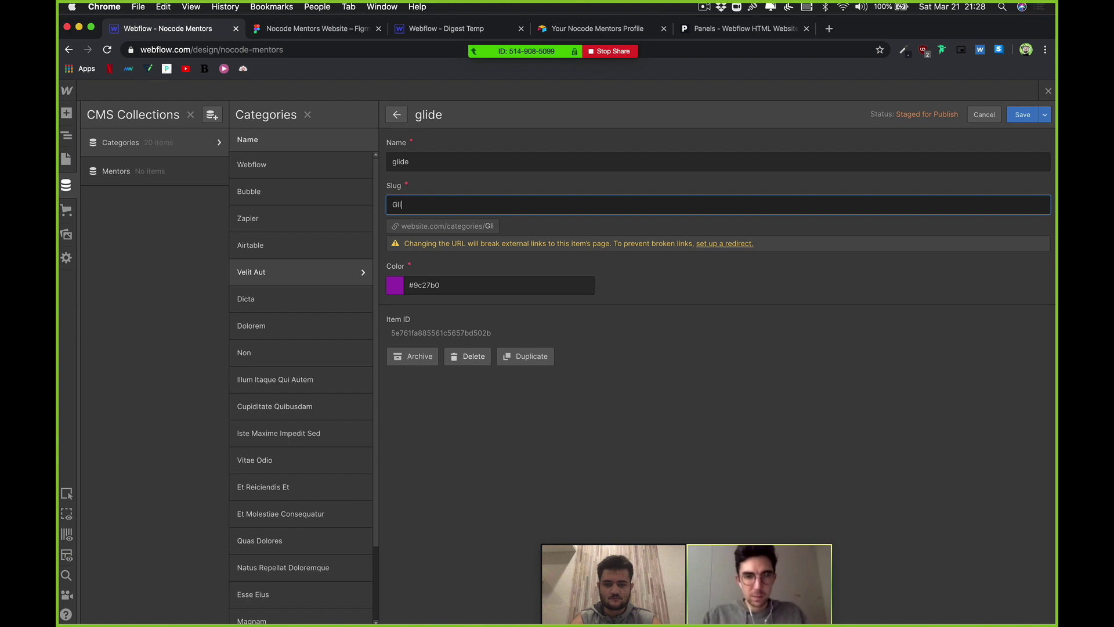
pyautogui.write('de')
pyautogui.click(395, 161)
pyautogui.press('BackSpace')
pyautogui.write('G')
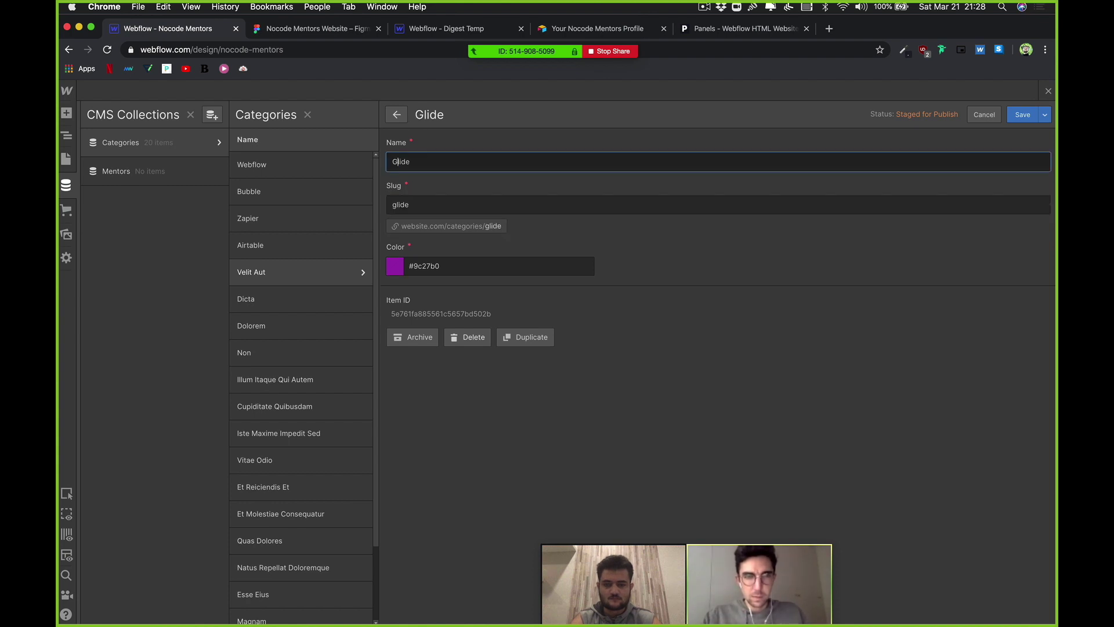
pyautogui.click(1023, 115)
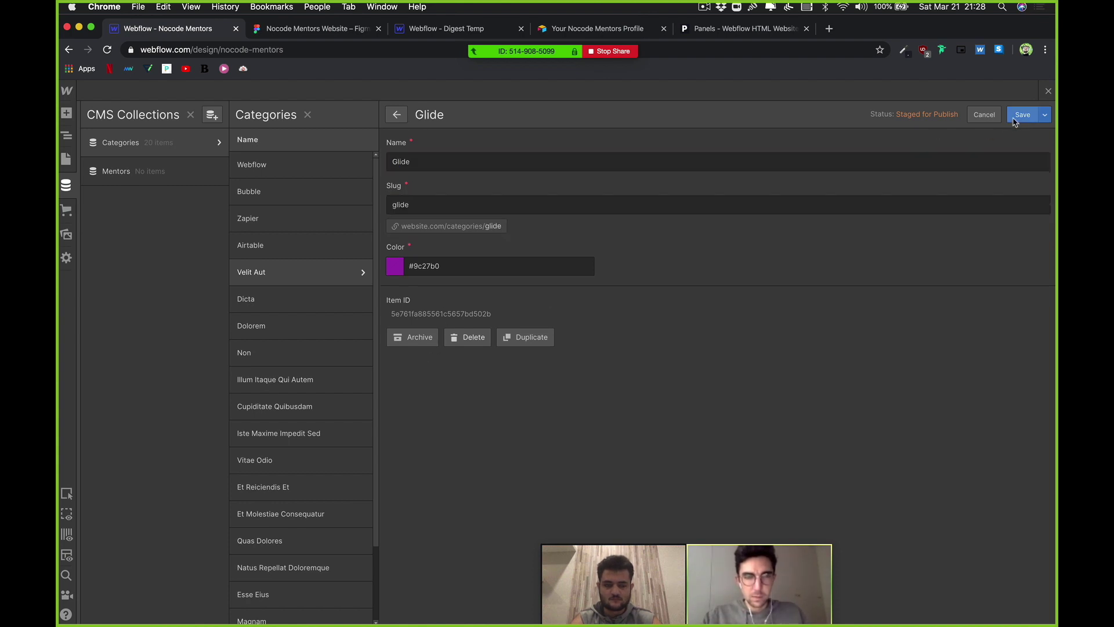
# Step: Rename the Dicta category to Adalo with a matching slug and save it
pyautogui.click(286, 300)
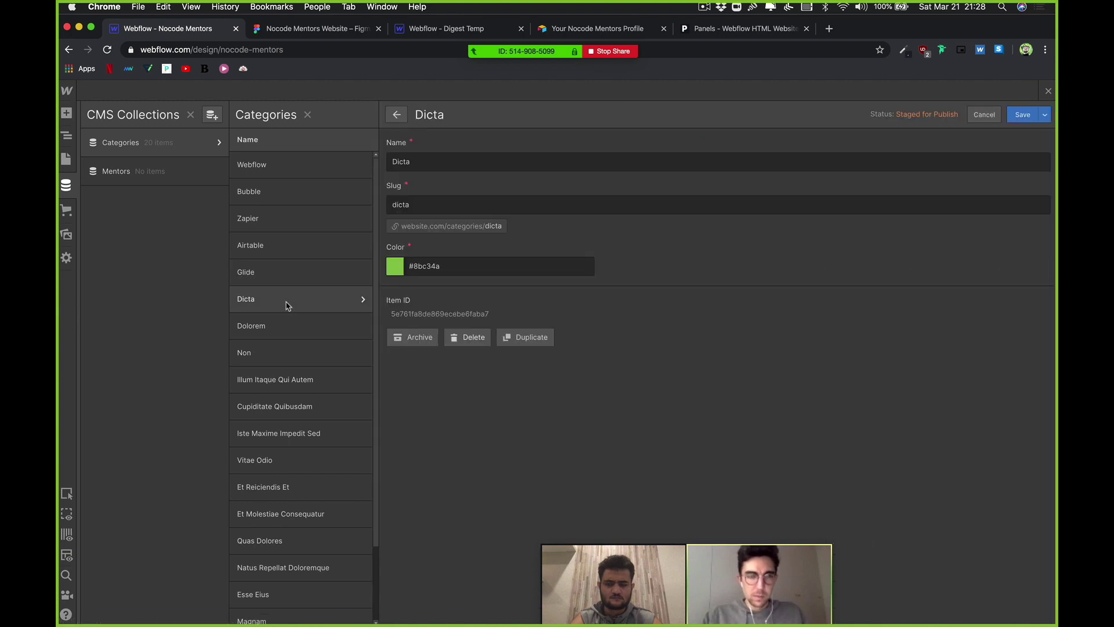
pyautogui.doubleClick(426, 163)
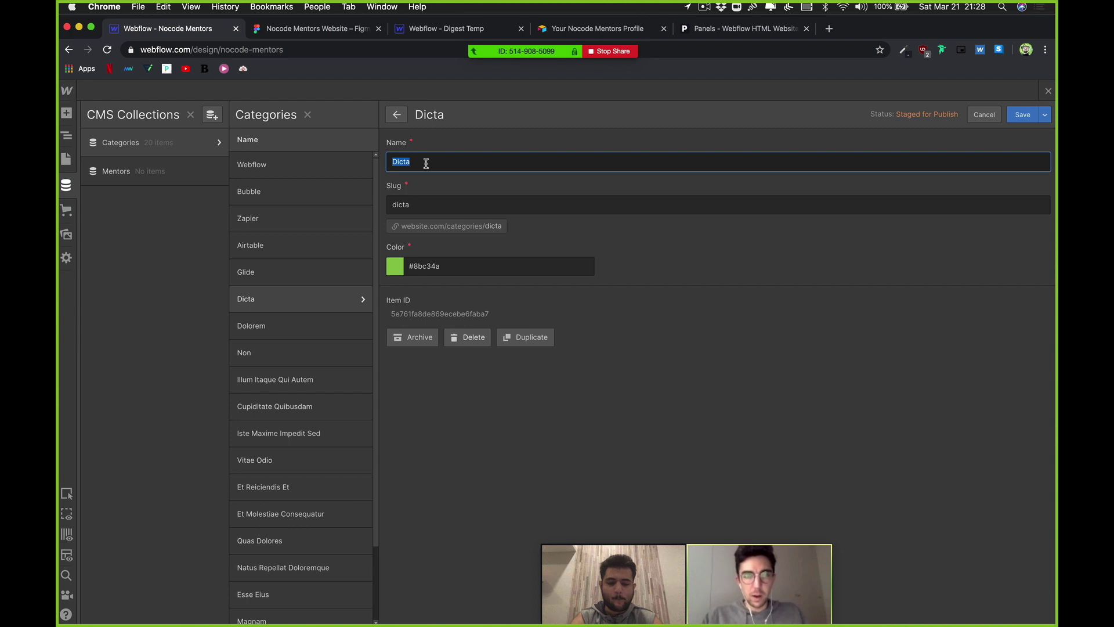
pyautogui.write('Adalo')
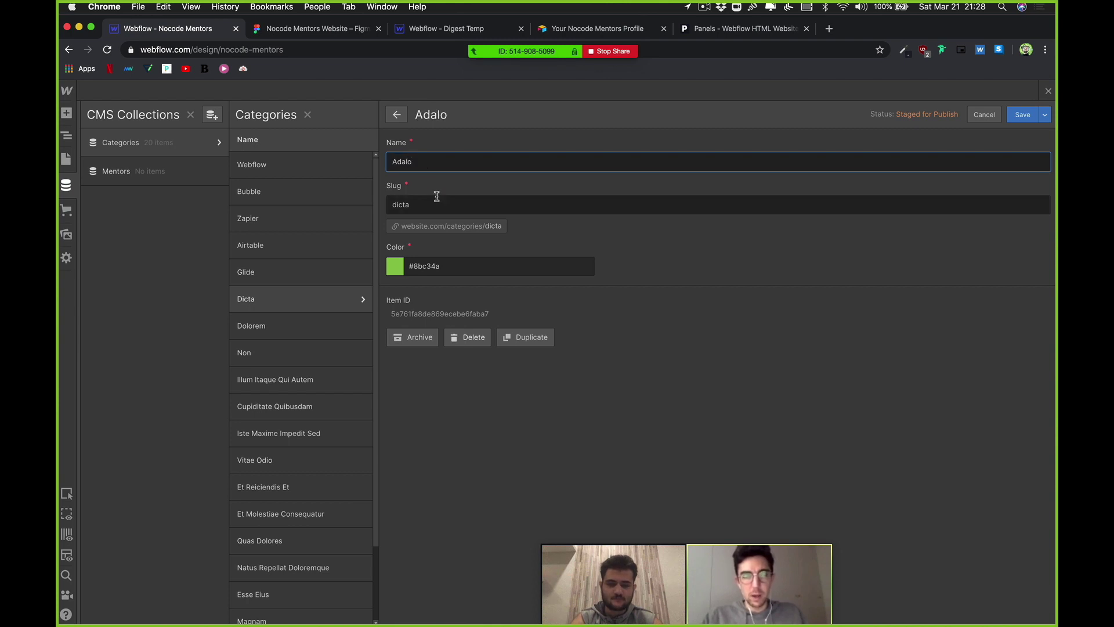
pyautogui.doubleClick(437, 196)
pyautogui.write('Adal')
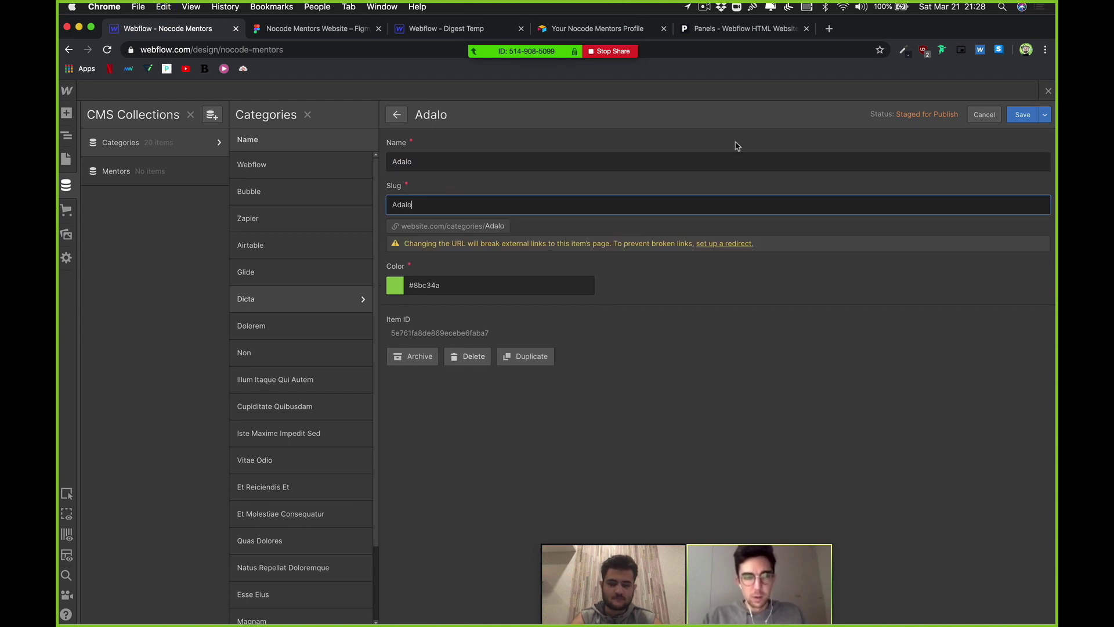
pyautogui.write('o')
pyautogui.click(1021, 114)
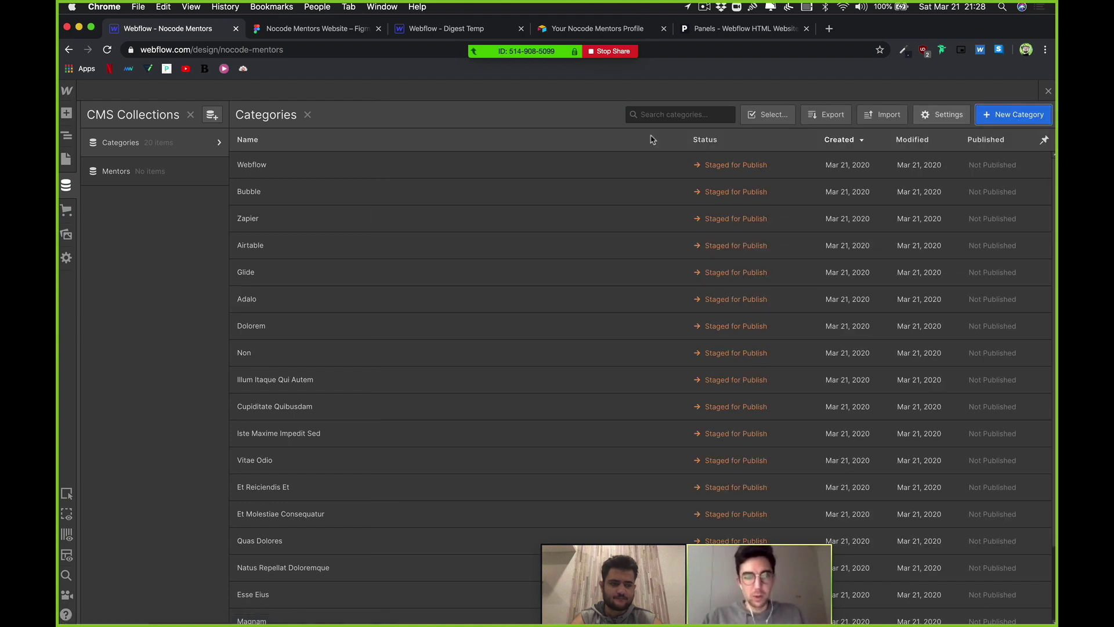
# Step: Rename the Dolorem category to Parabola and save it
pyautogui.click(269, 328)
pyautogui.click(436, 164)
pyautogui.doubleClick(436, 163)
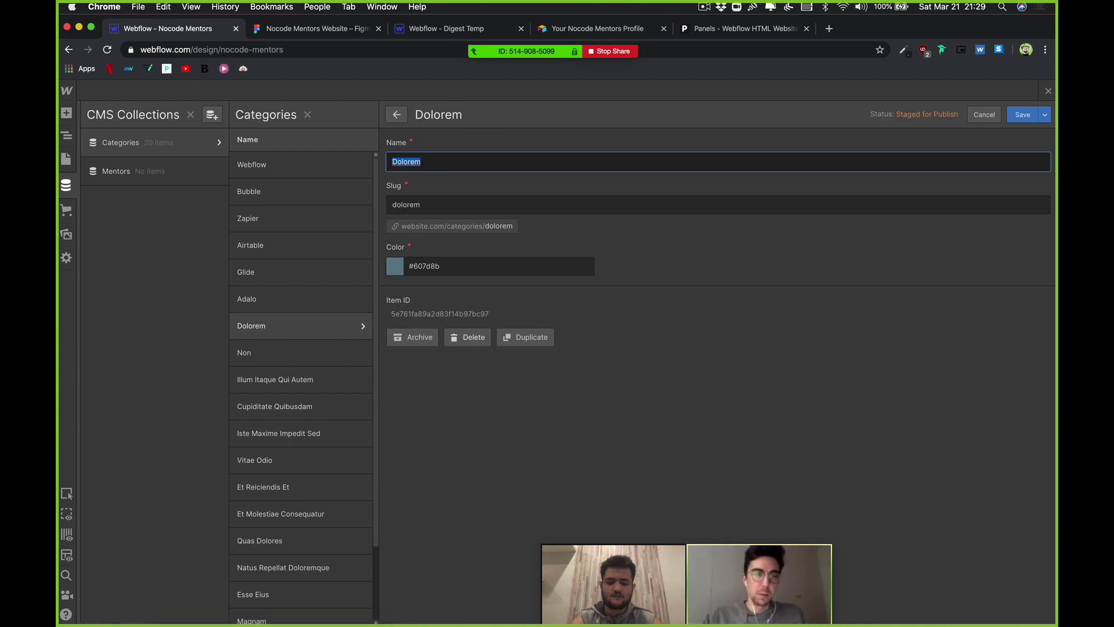
pyautogui.write('Parab')
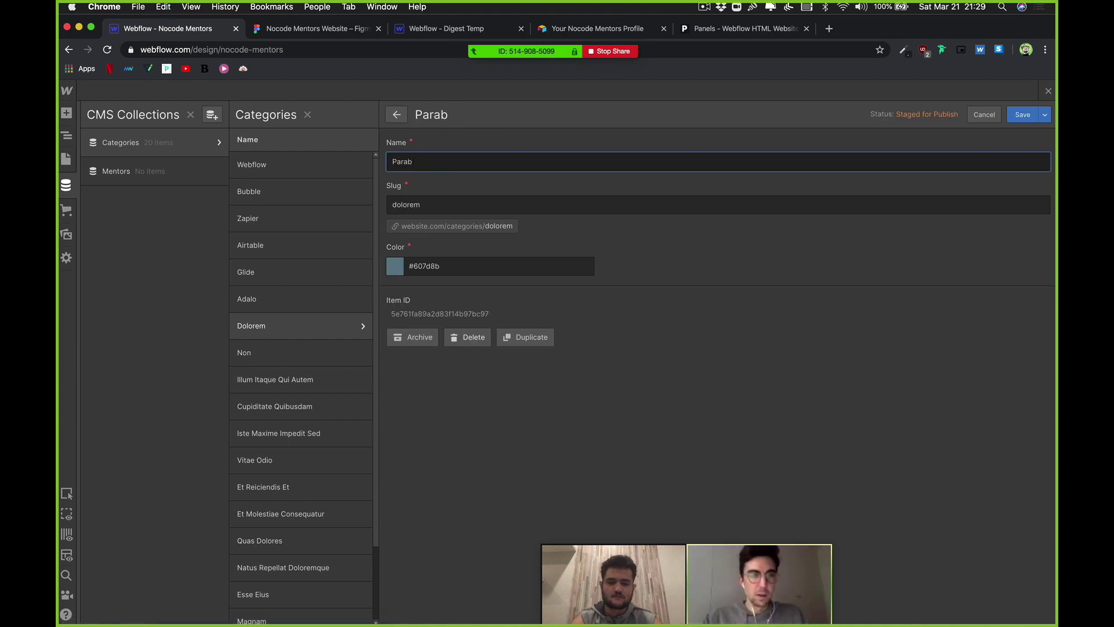
pyautogui.write('ola')
pyautogui.click(428, 205)
pyautogui.doubleClick(427, 205)
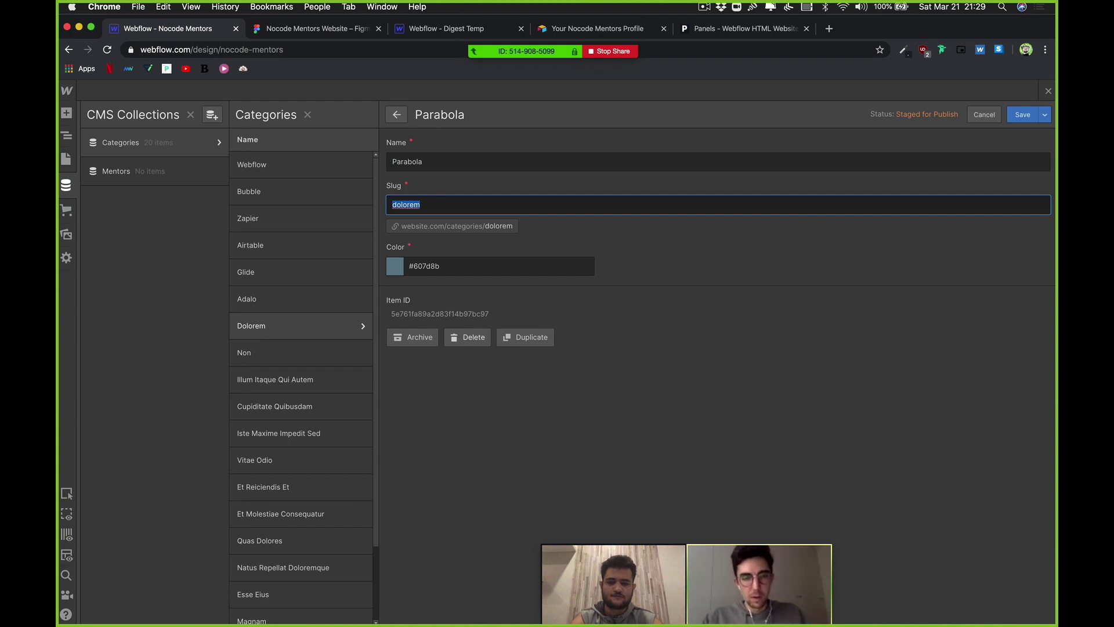
pyautogui.write('Parabola')
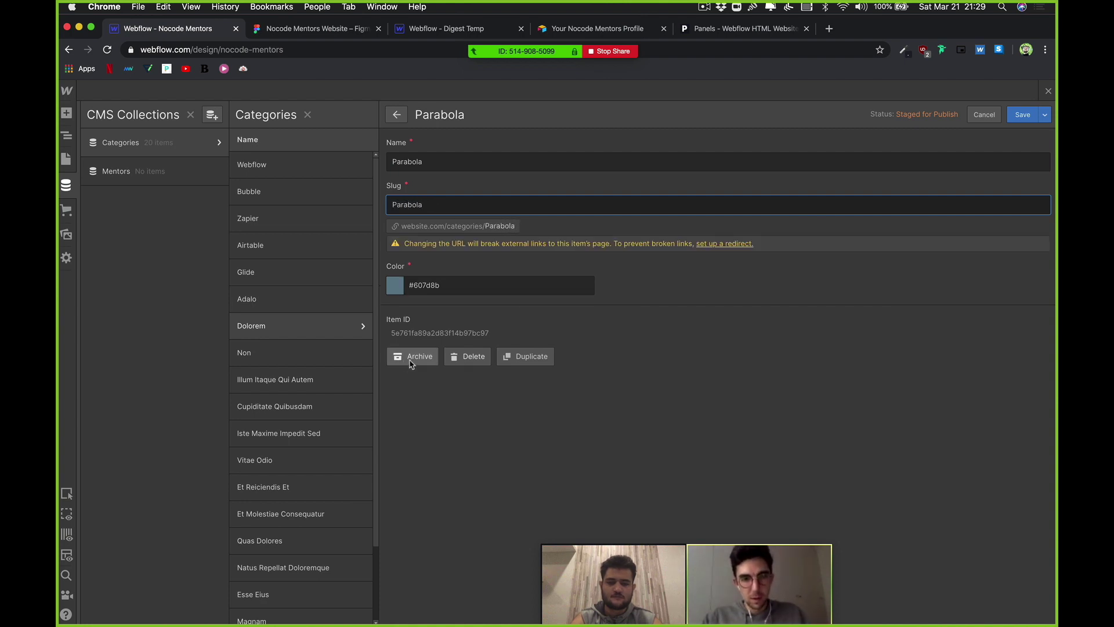
pyautogui.click(1022, 114)
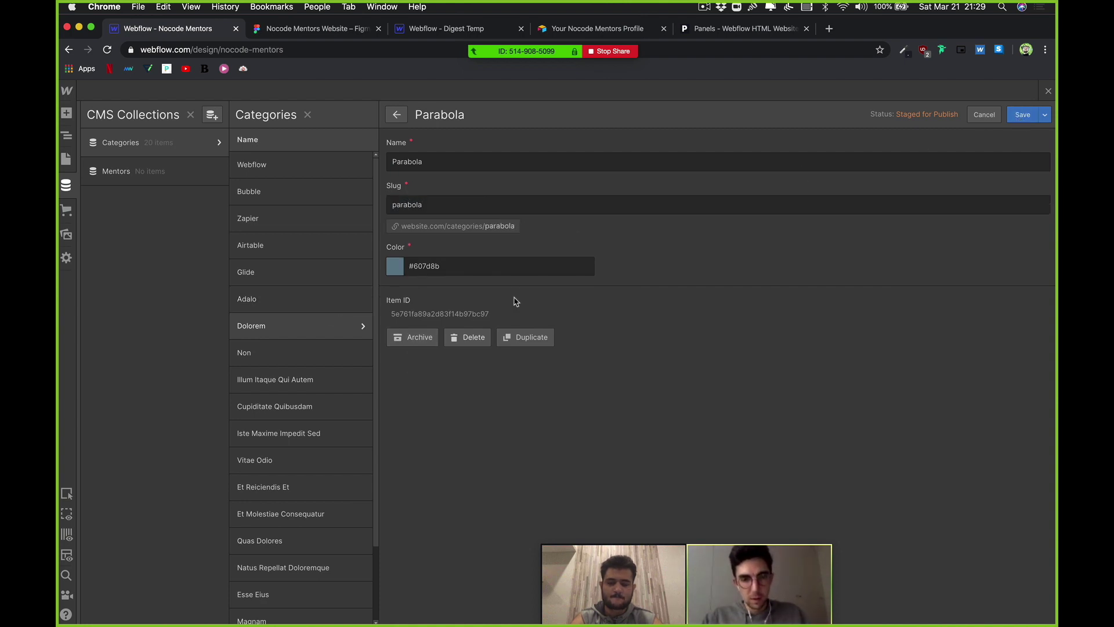
# Step: Rename the Non category to MemberStack with slug memberstack and save it
pyautogui.click(261, 356)
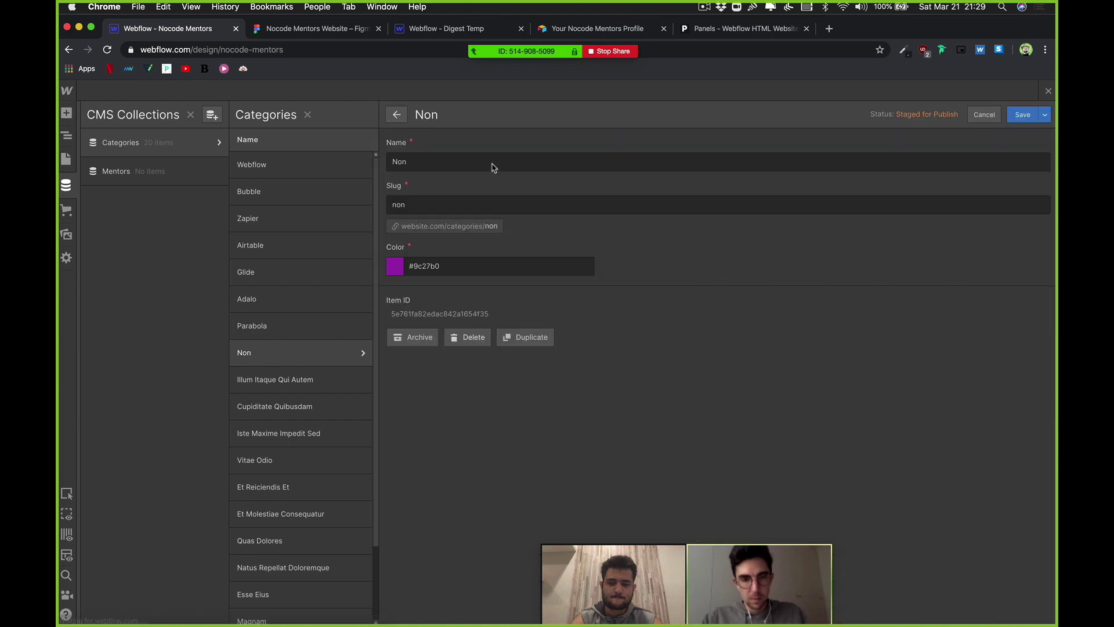
pyautogui.doubleClick(458, 155)
pyautogui.write('m')
pyautogui.press('BackSpace')
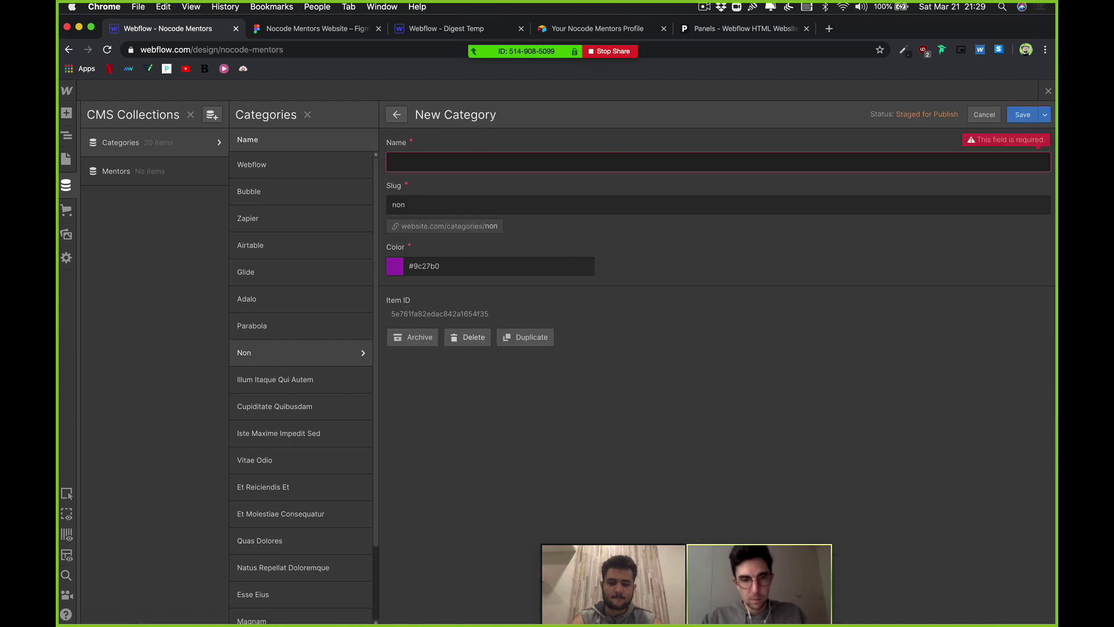
pyautogui.write('Memberstac')
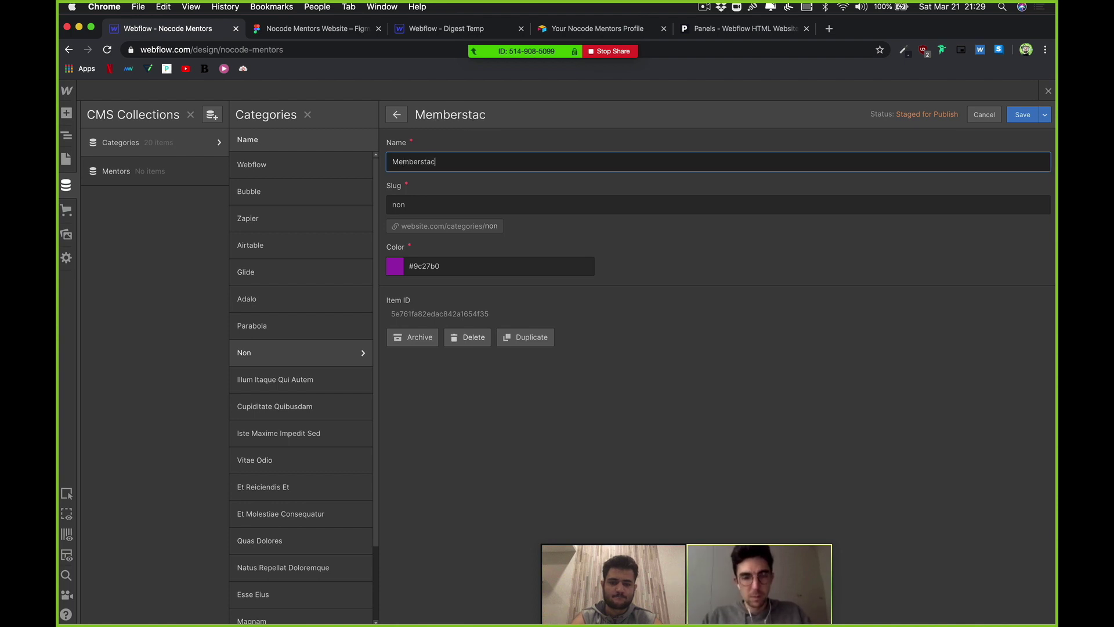
pyautogui.write('k')
pyautogui.click(423, 161)
pyautogui.press('BackSpace')
pyautogui.write('S')
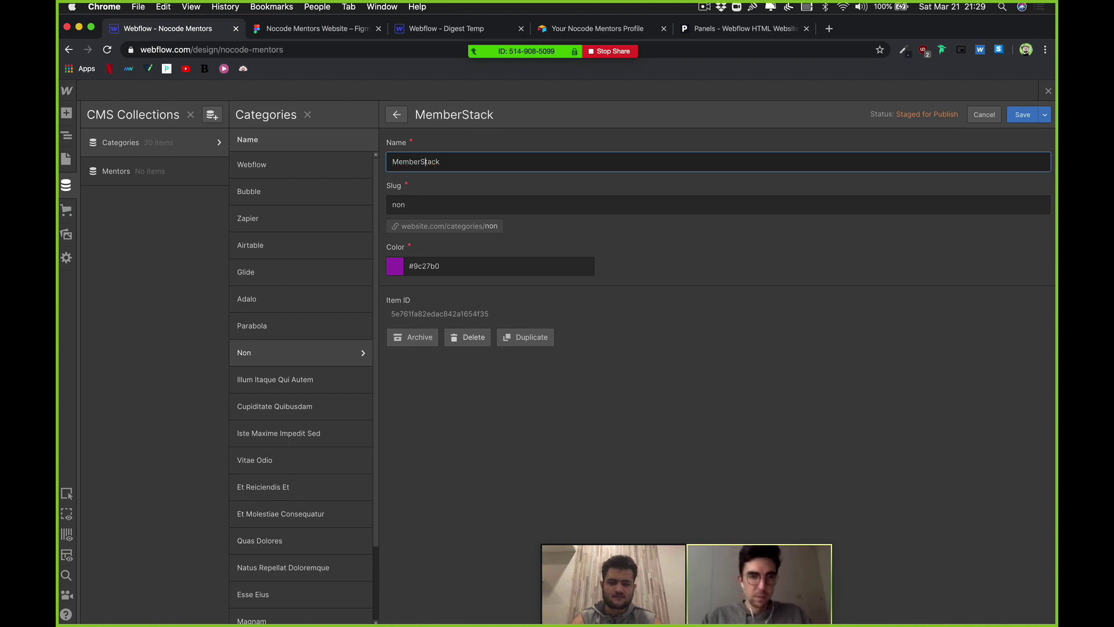
pyautogui.click(430, 199)
pyautogui.write('memberst')
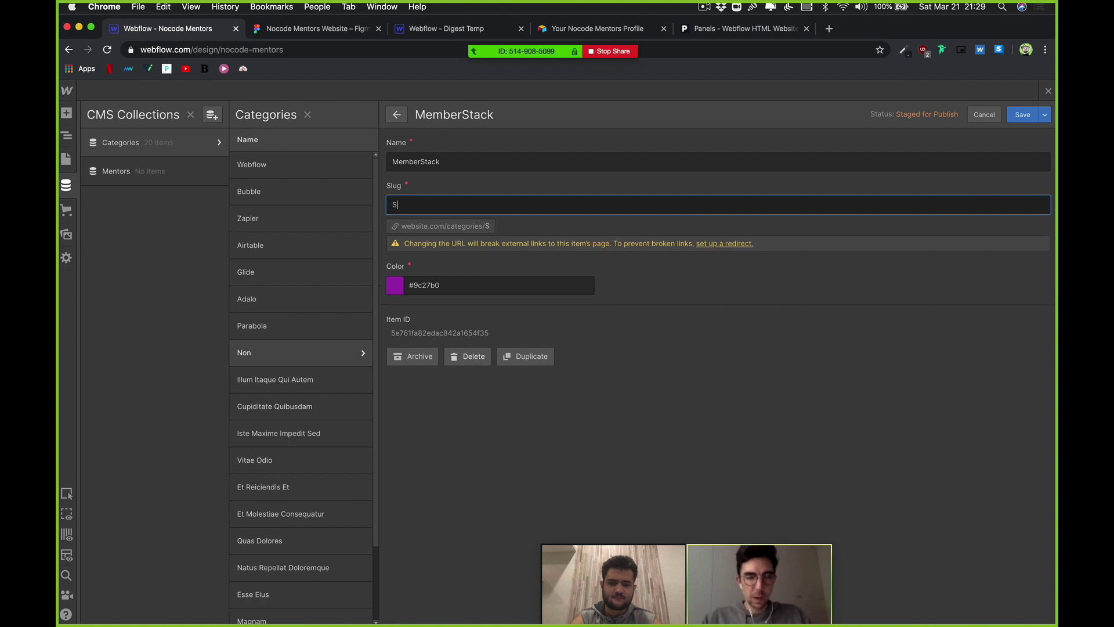
pyautogui.write('rac')
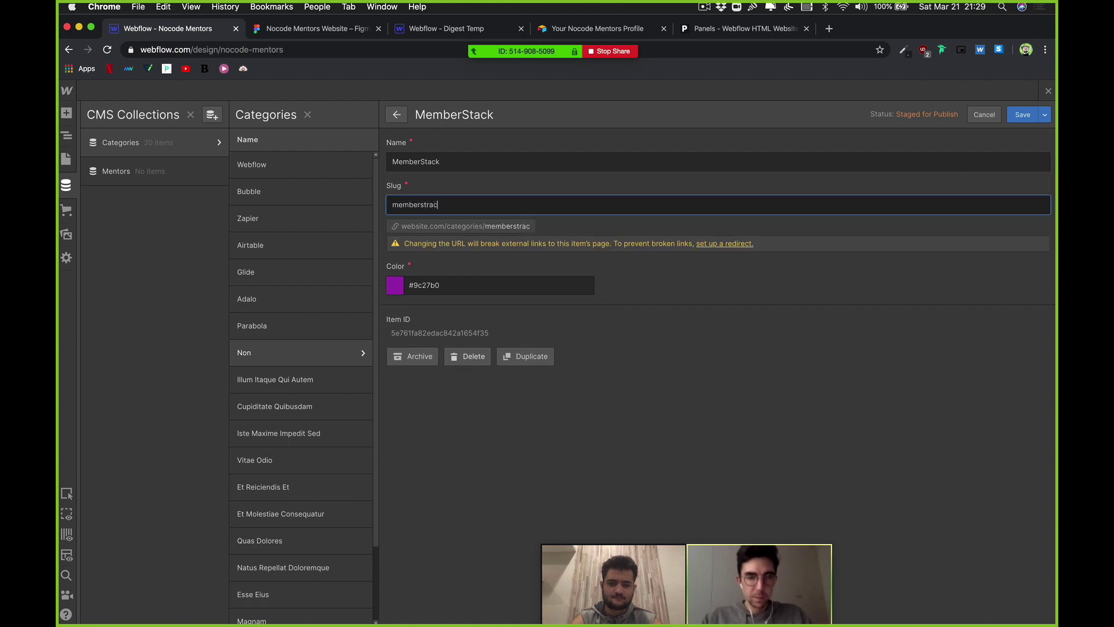
pyautogui.write('k')
pyautogui.press('BackSpace')
pyautogui.press('BackSpace')
pyautogui.press('BackSpace')
pyautogui.press('BackSpace')
pyautogui.press('BackSpace')
pyautogui.write('ack')
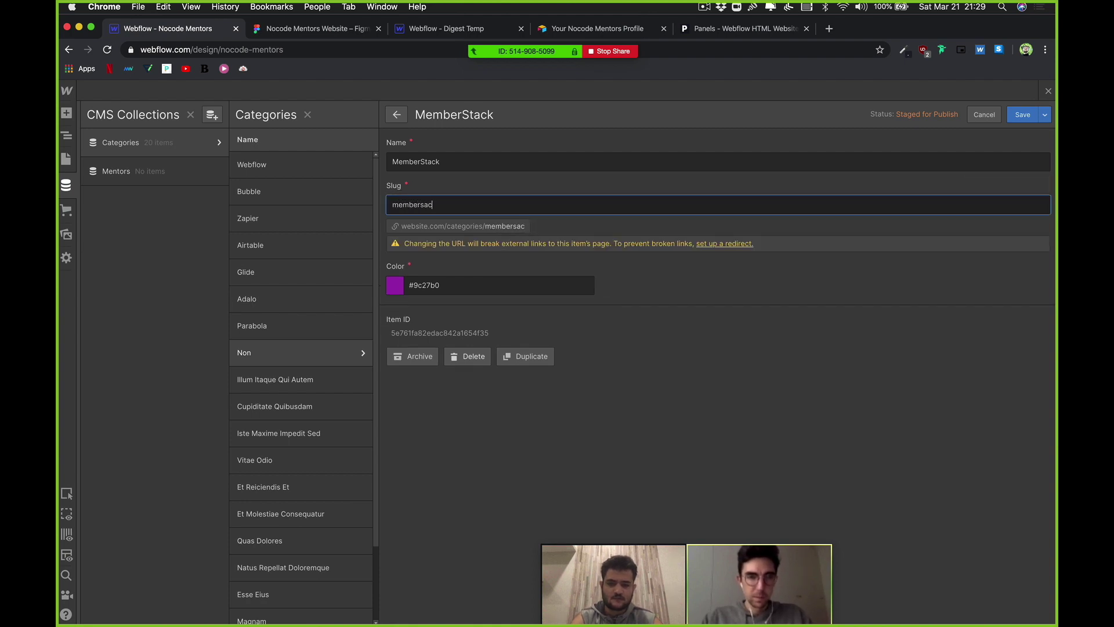
pyautogui.press('BackSpace')
pyautogui.press('BackSpace')
pyautogui.write('tack')
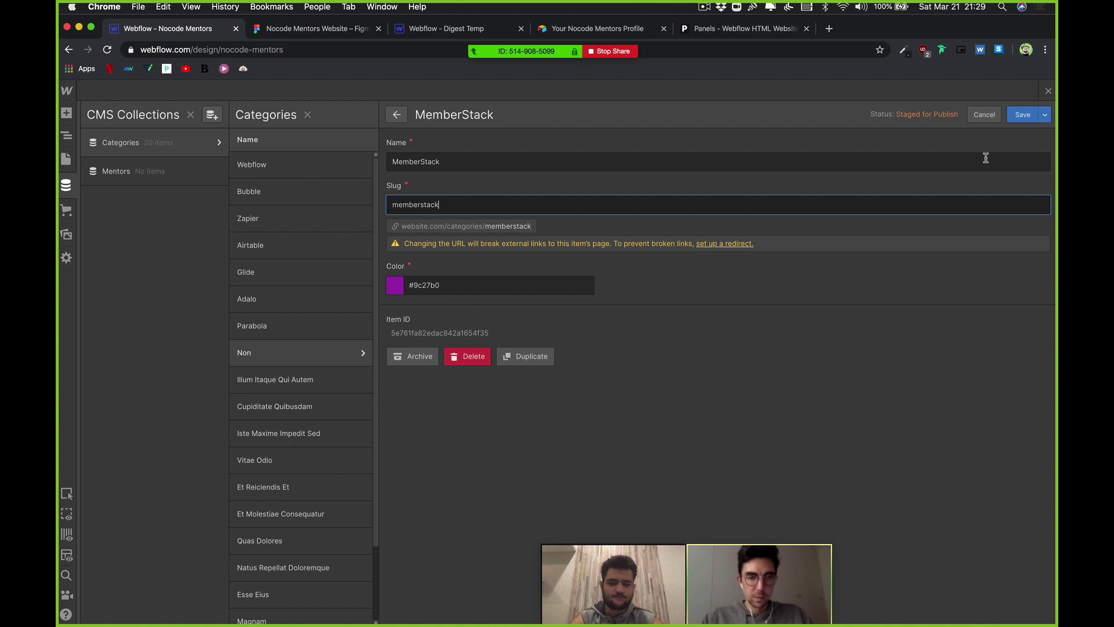
pyautogui.click(1028, 115)
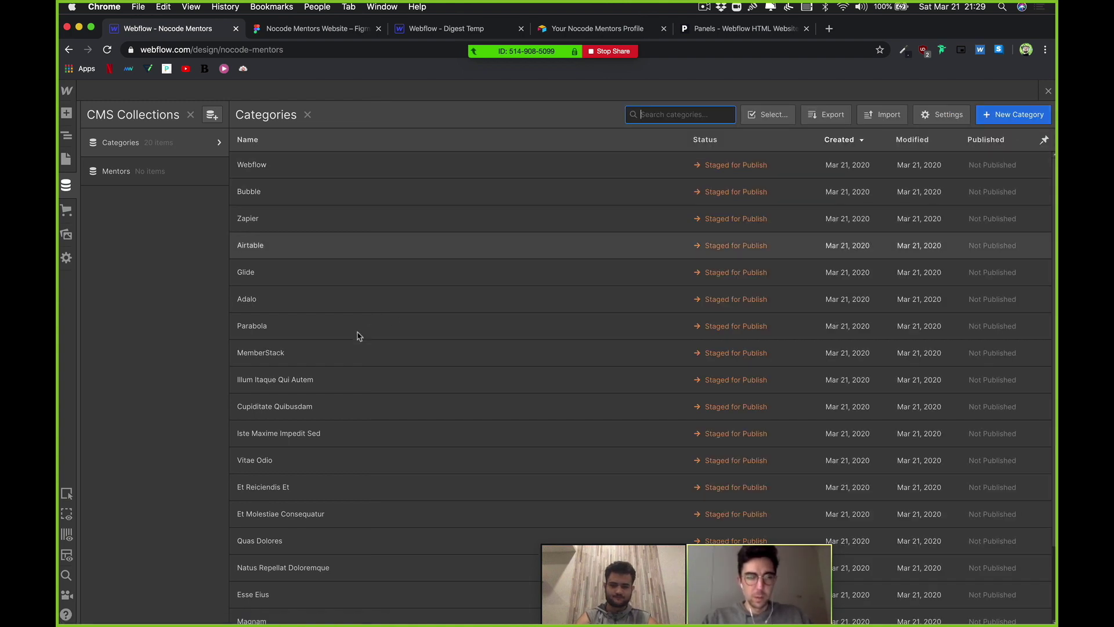
# Step: Change the Illum Itaque Qui Autem category to name Jetboost and slug jetboost, then save
pyautogui.scroll(-1, 319, 380)
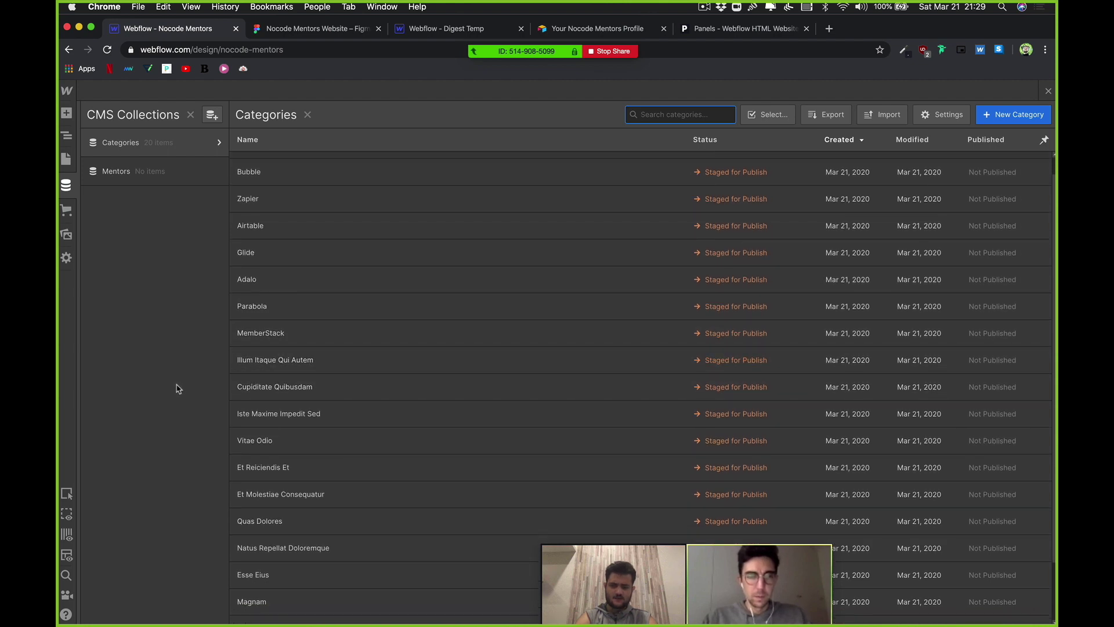
pyautogui.click(297, 362)
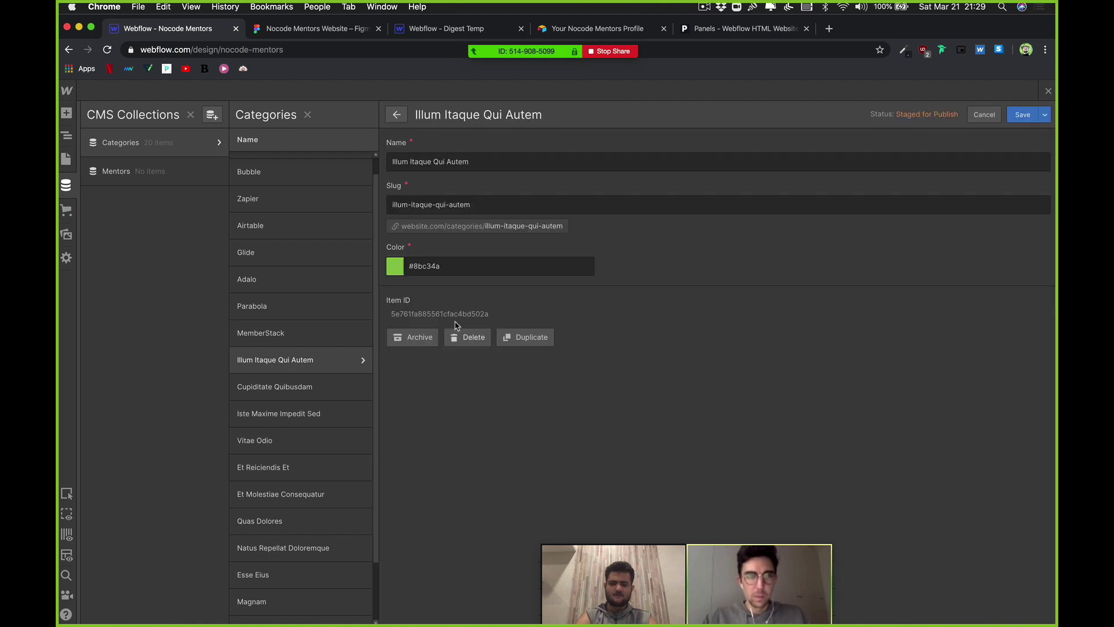
pyautogui.click(444, 165)
pyautogui.press('super+a')
pyautogui.write('Jet')
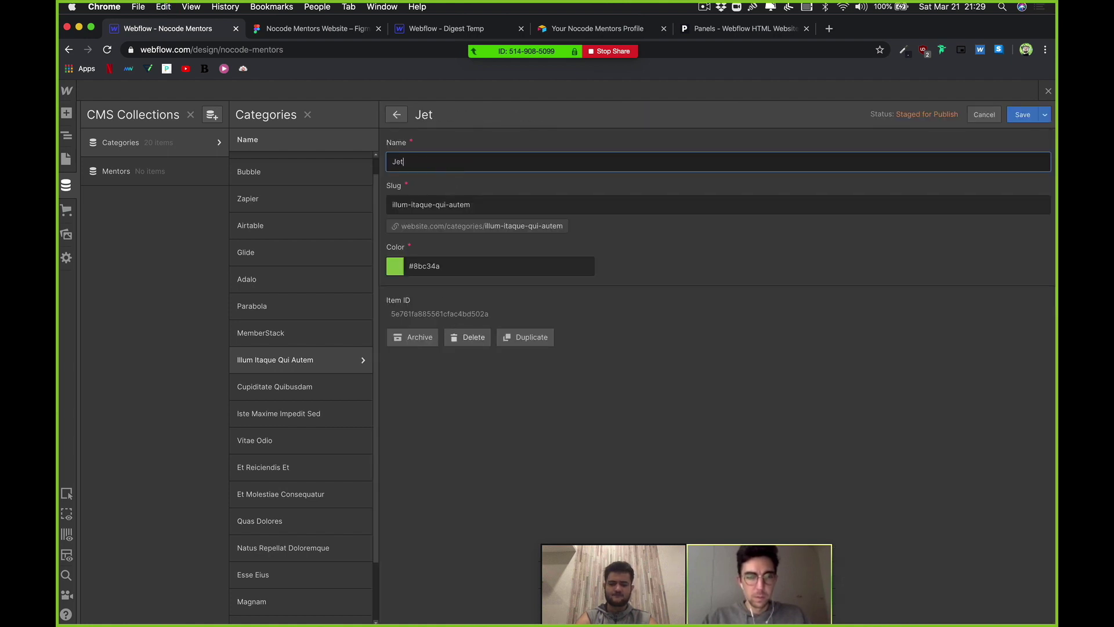
pyautogui.write('boost')
pyautogui.click(447, 200)
pyautogui.press('super+a')
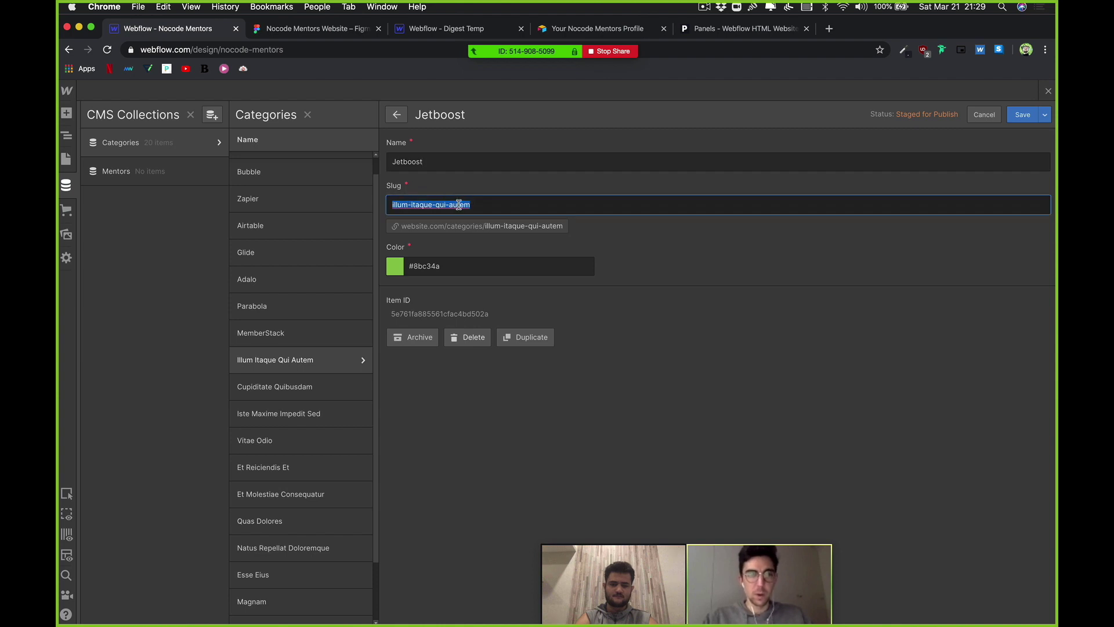
pyautogui.write('jetboost')
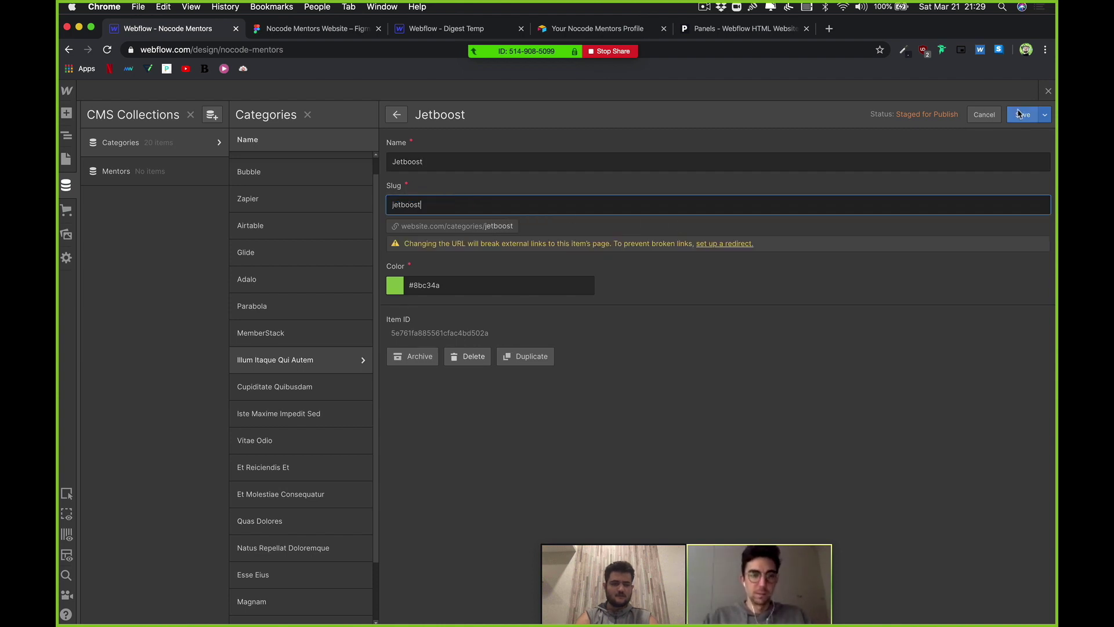
pyautogui.click(1020, 115)
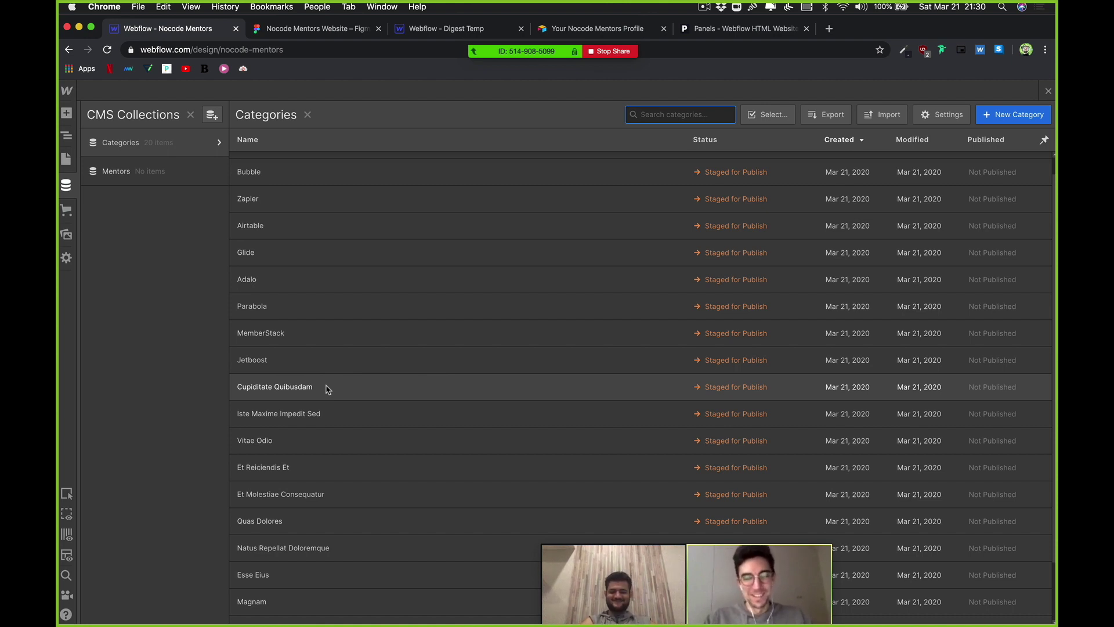
# Step: Rename the Cupiditate Quibusdam category to UI/UX with slug uiux and save it
pyautogui.click(326, 389)
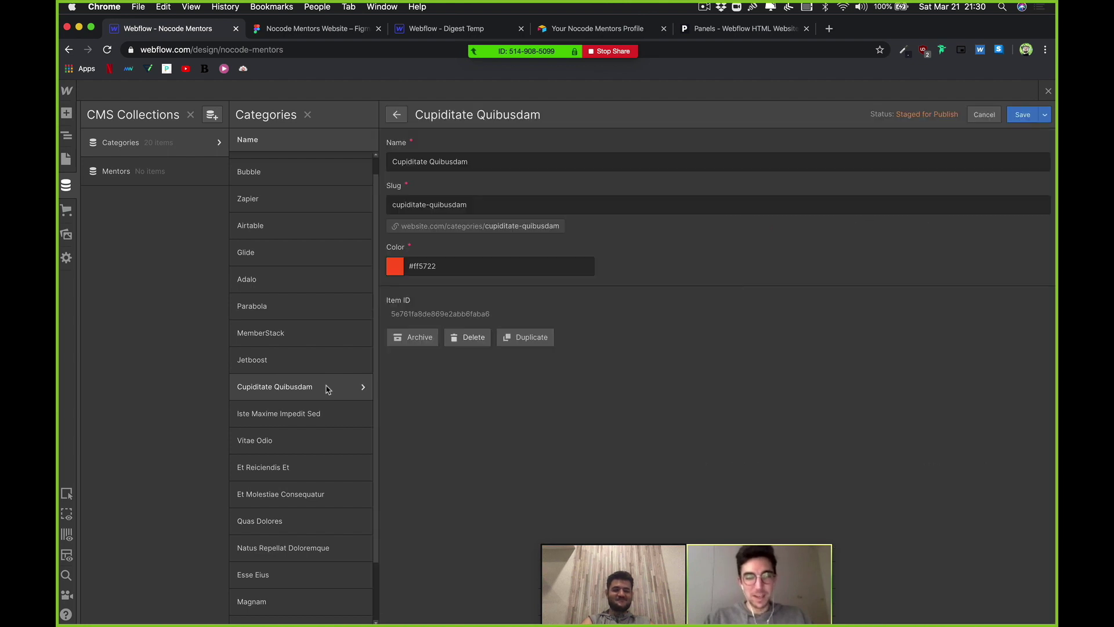
pyautogui.tripleClick(476, 166)
pyautogui.press('BackSpace')
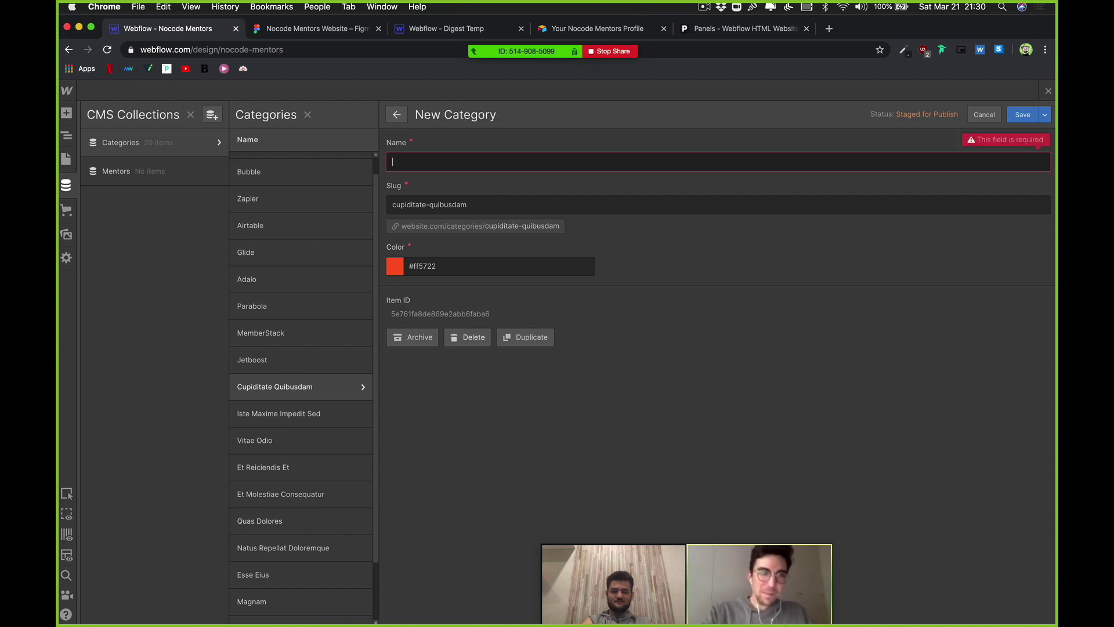
pyautogui.write('A')
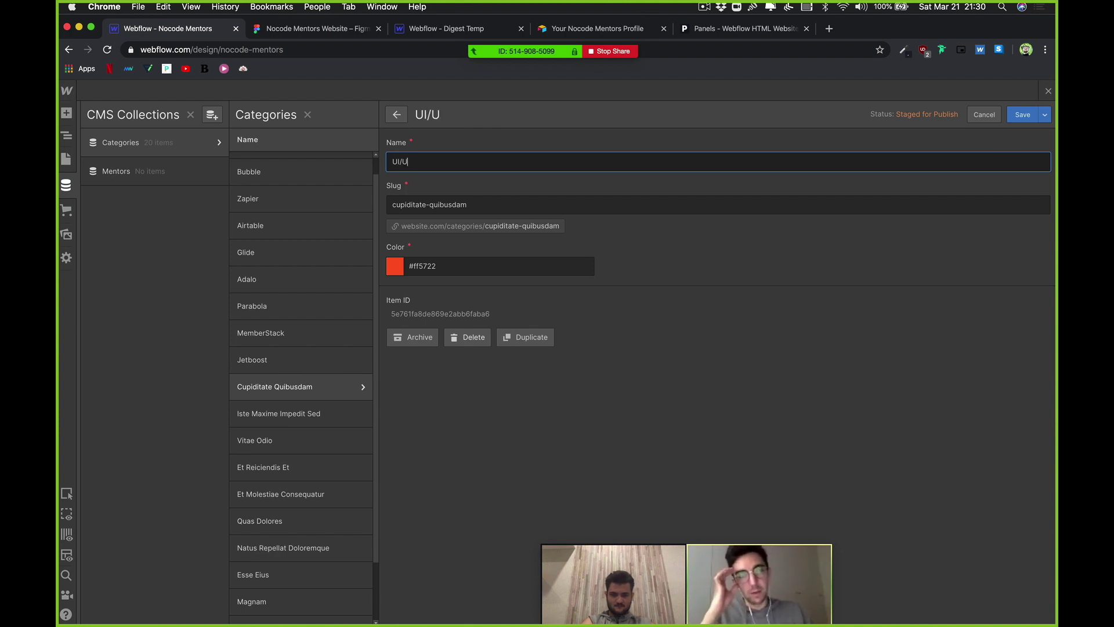
pyautogui.click(530, 207)
pyautogui.press('super+a')
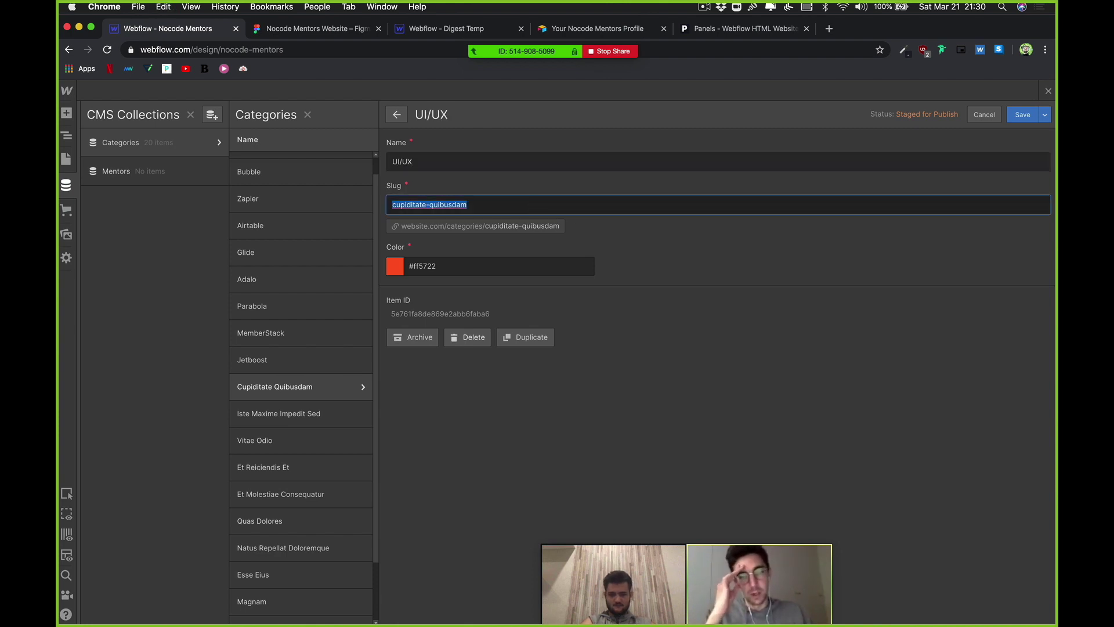
pyautogui.write('uiux')
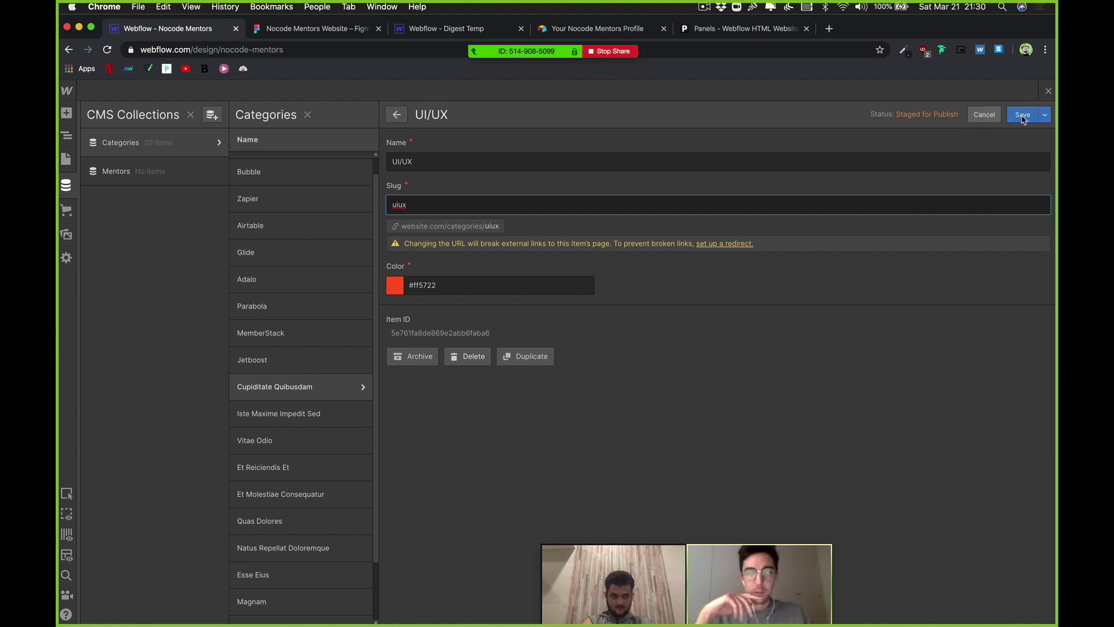
pyautogui.click(1022, 115)
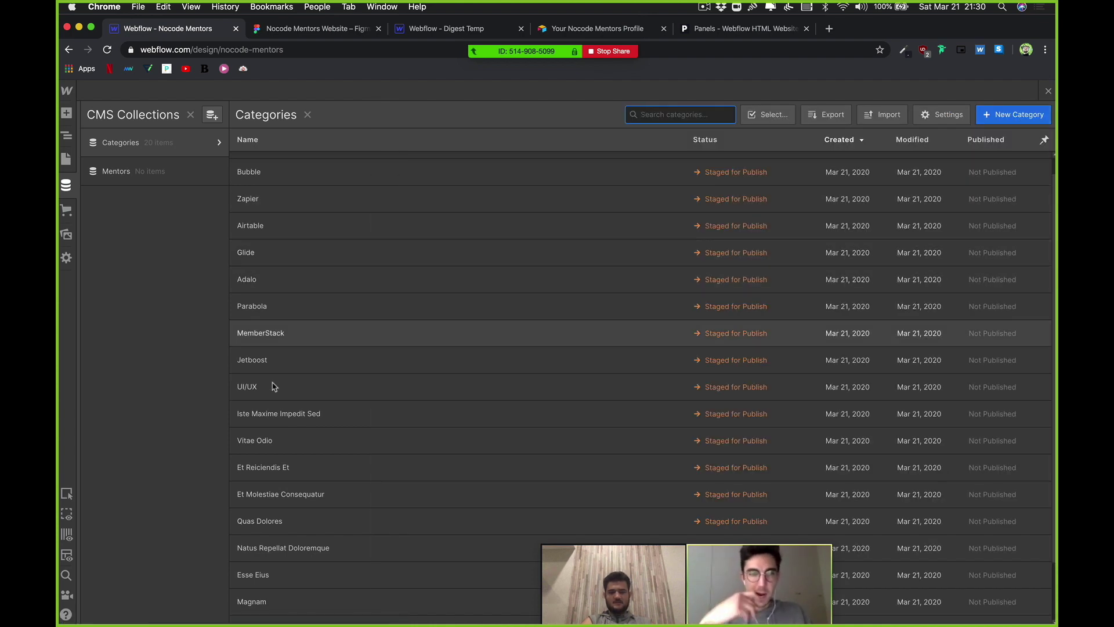
# Step: Rename the Iste Maxime Impedit Sed category to Web Design with slug webdesign and save it
pyautogui.click(281, 413)
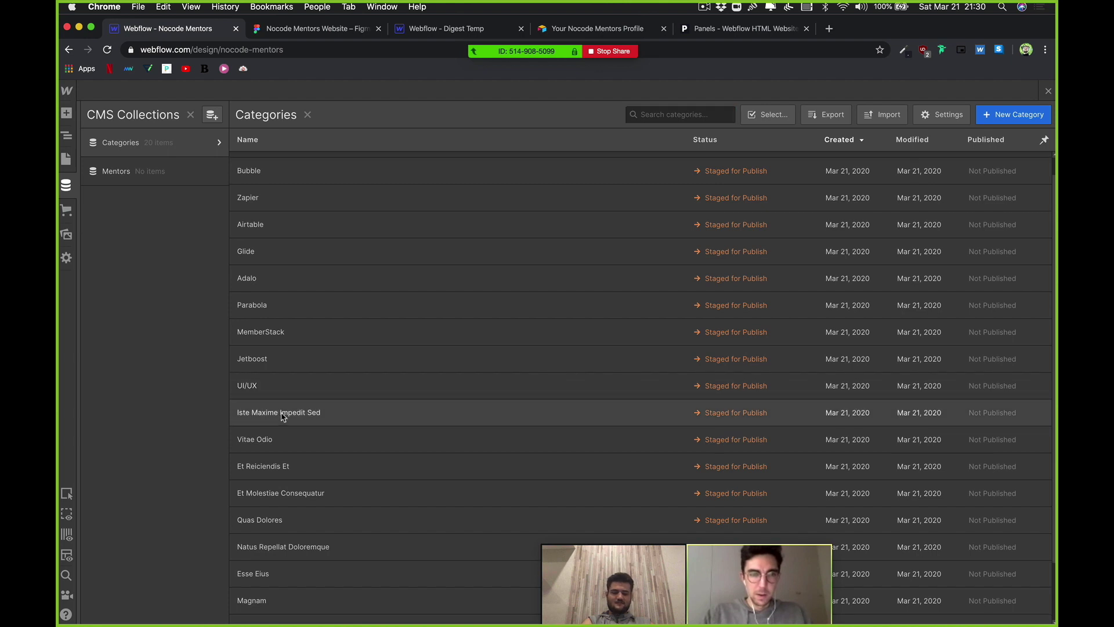
pyautogui.tripleClick(470, 161)
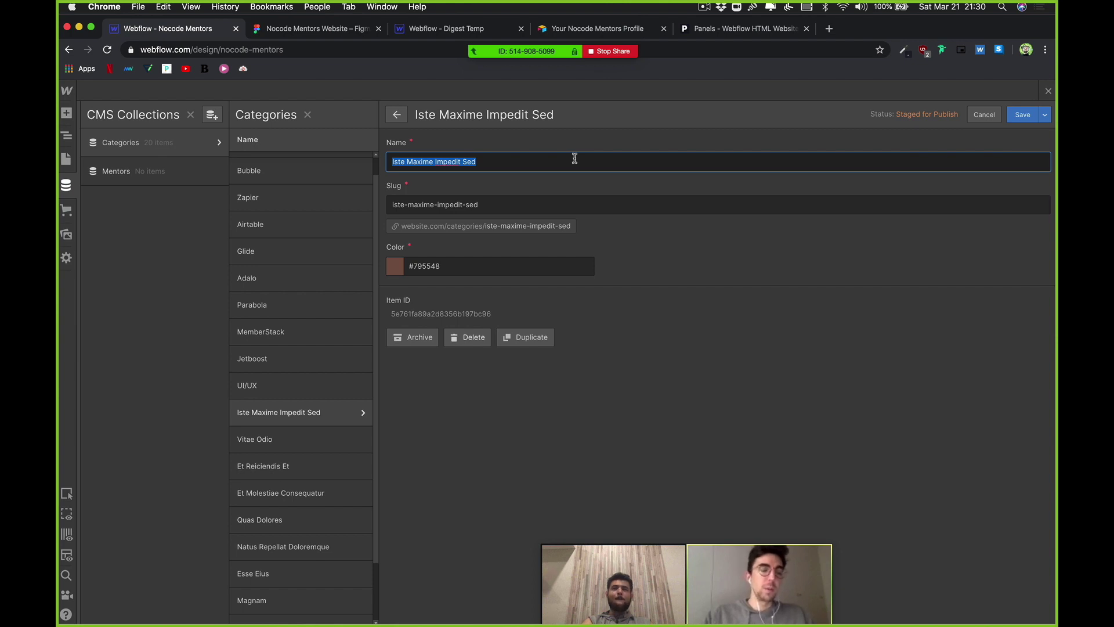
pyautogui.write('Web Design')
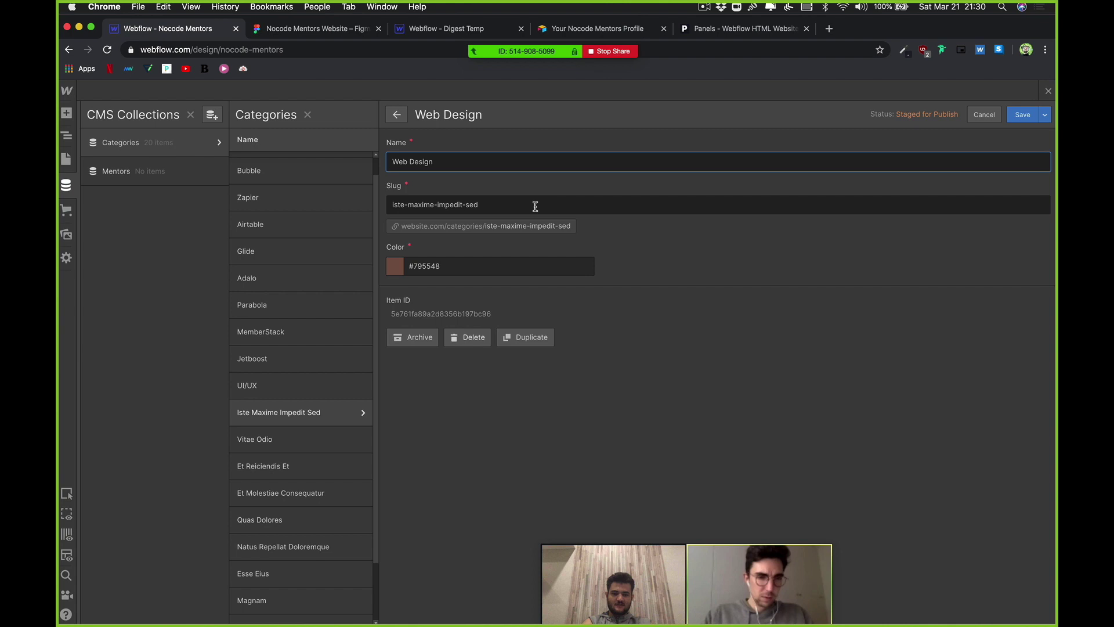
pyautogui.tripleClick(535, 206)
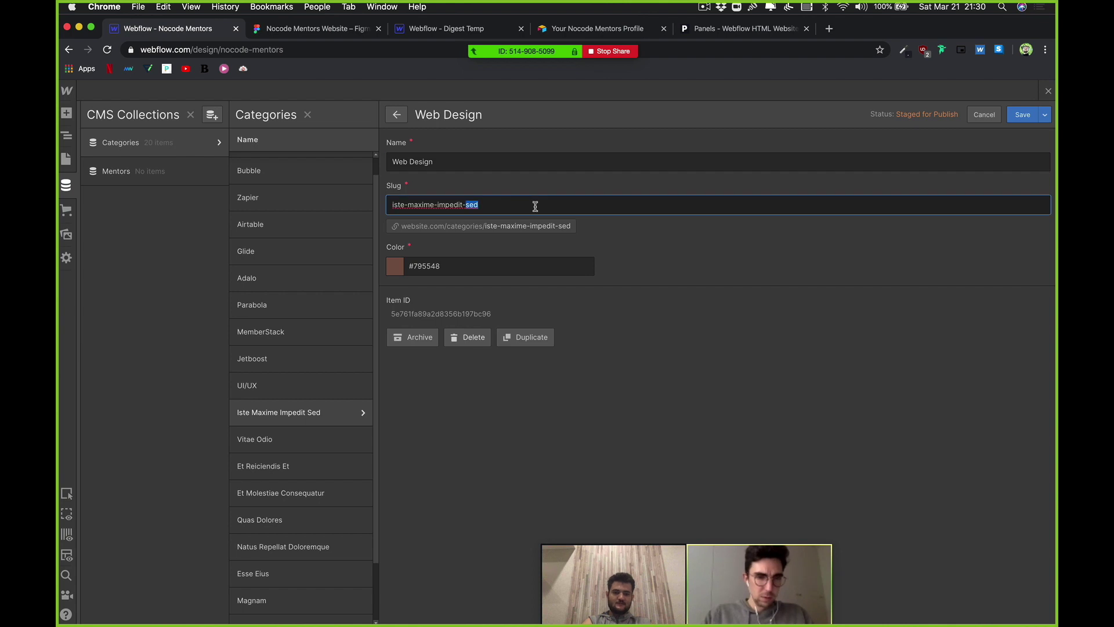
pyautogui.write('webde')
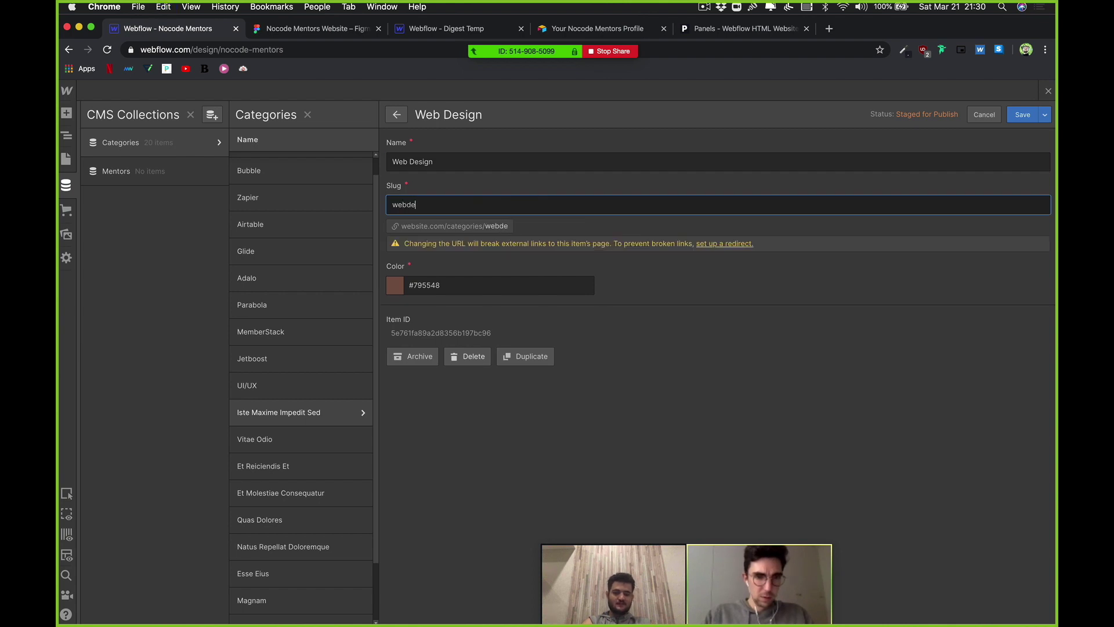
pyautogui.write('signe')
pyautogui.press('BackSpace')
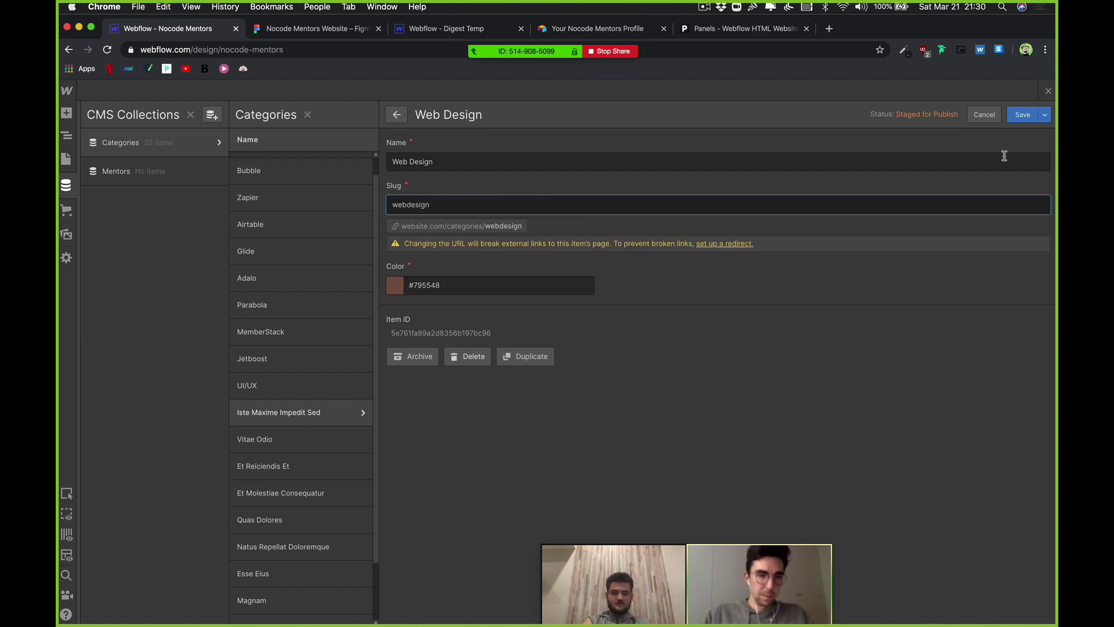
pyautogui.click(1023, 117)
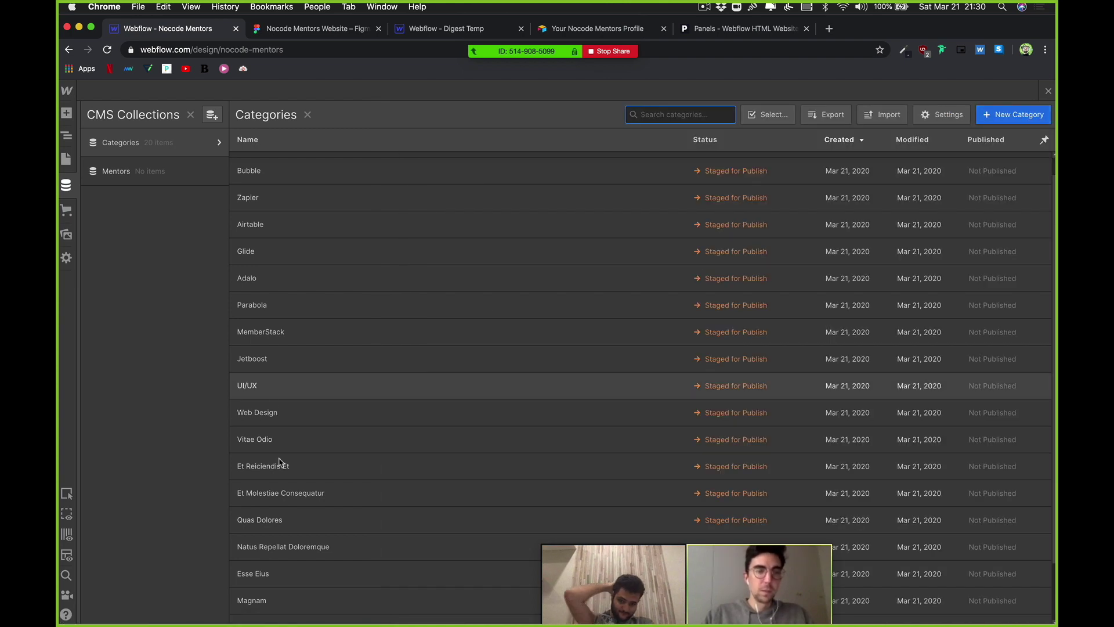
# Step: Rename the Vitae Odio category to Product Design with slug productdesign and save it
pyautogui.click(285, 437)
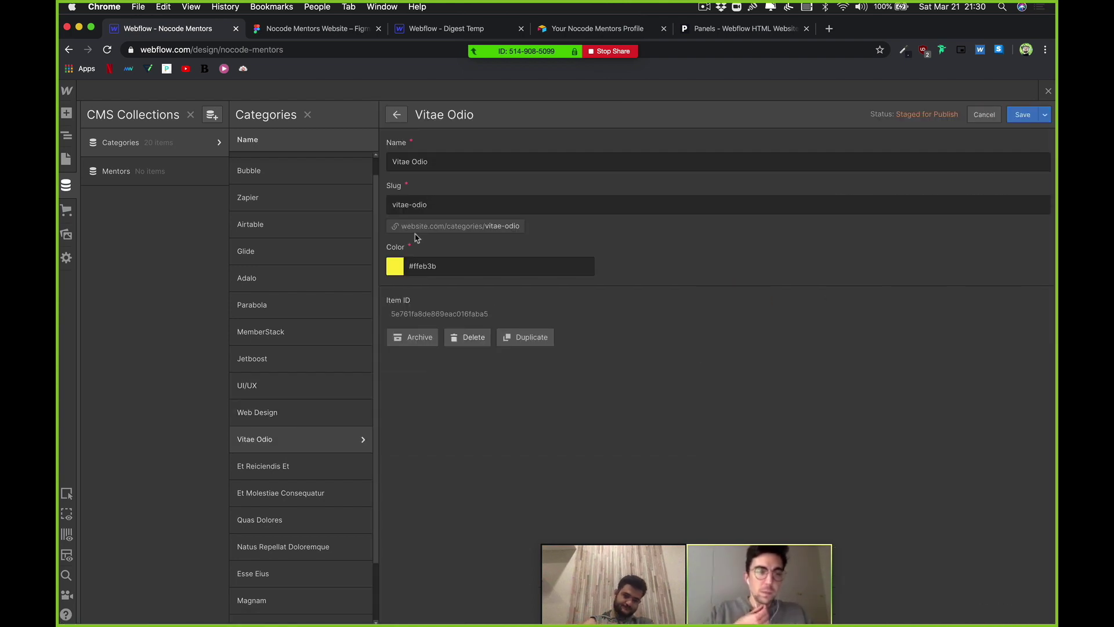
pyautogui.tripleClick(463, 163)
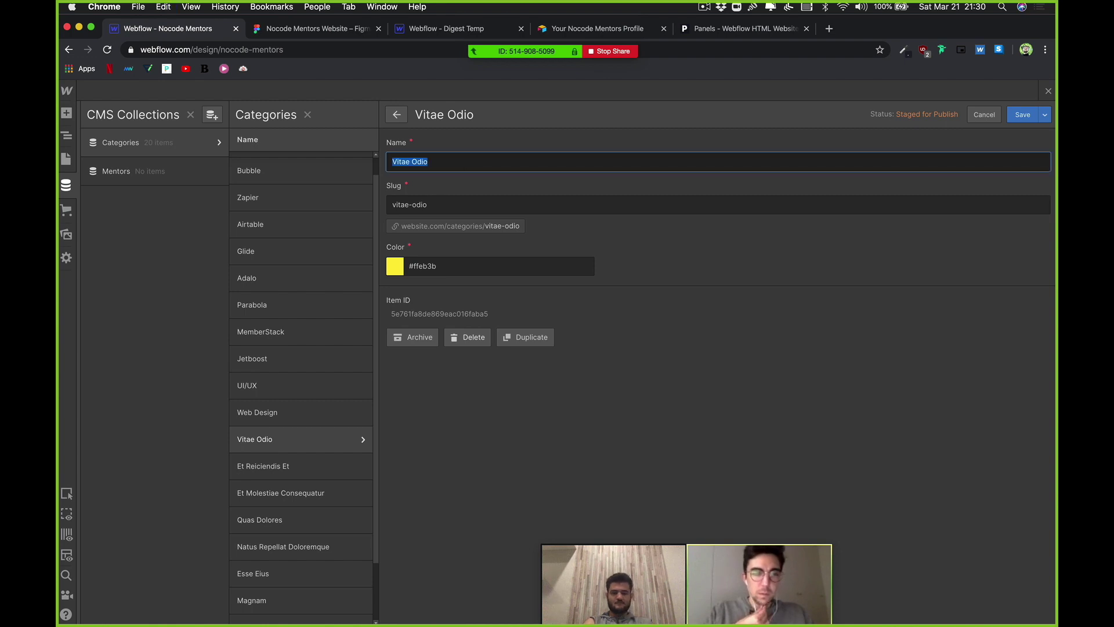
pyautogui.write('Product Design')
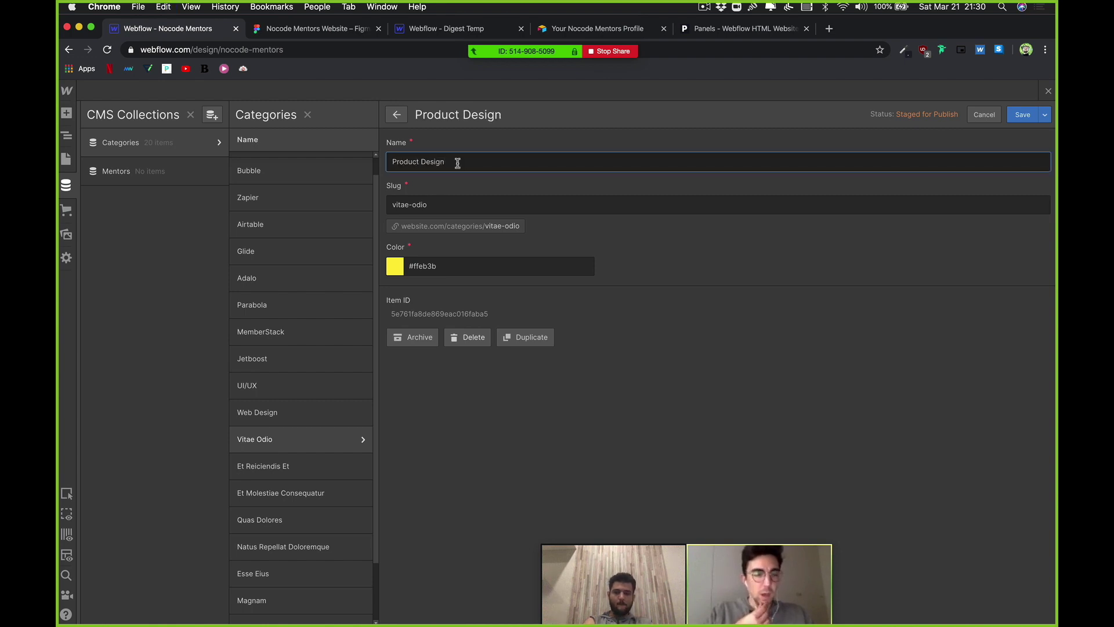
pyautogui.click(427, 204)
pyautogui.press('super+a')
pyautogui.write('pr')
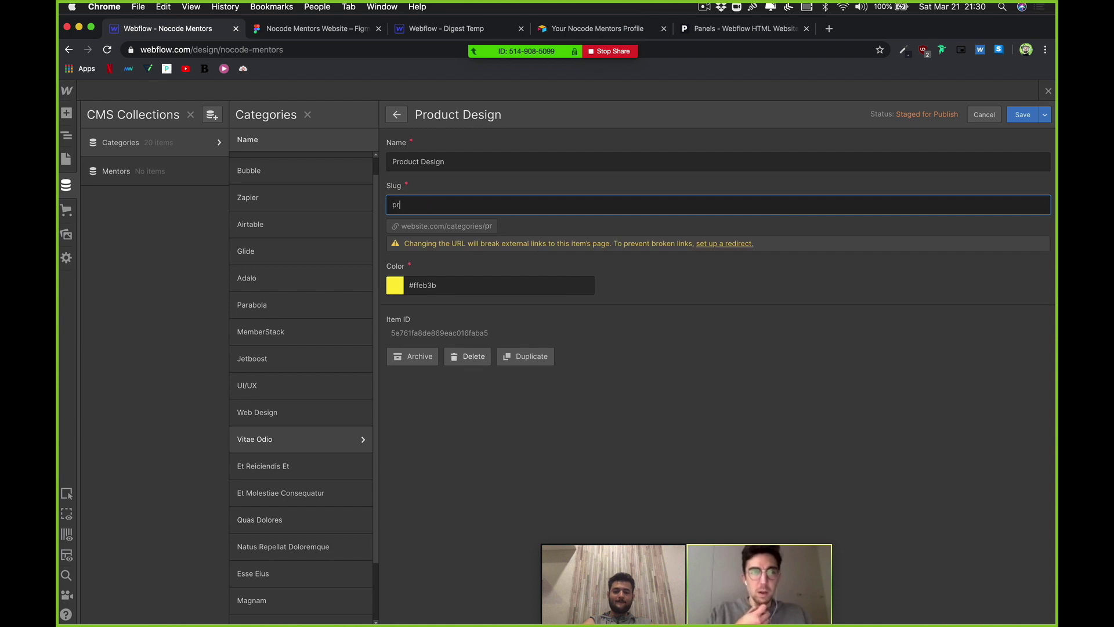
pyautogui.write('oductdesigner')
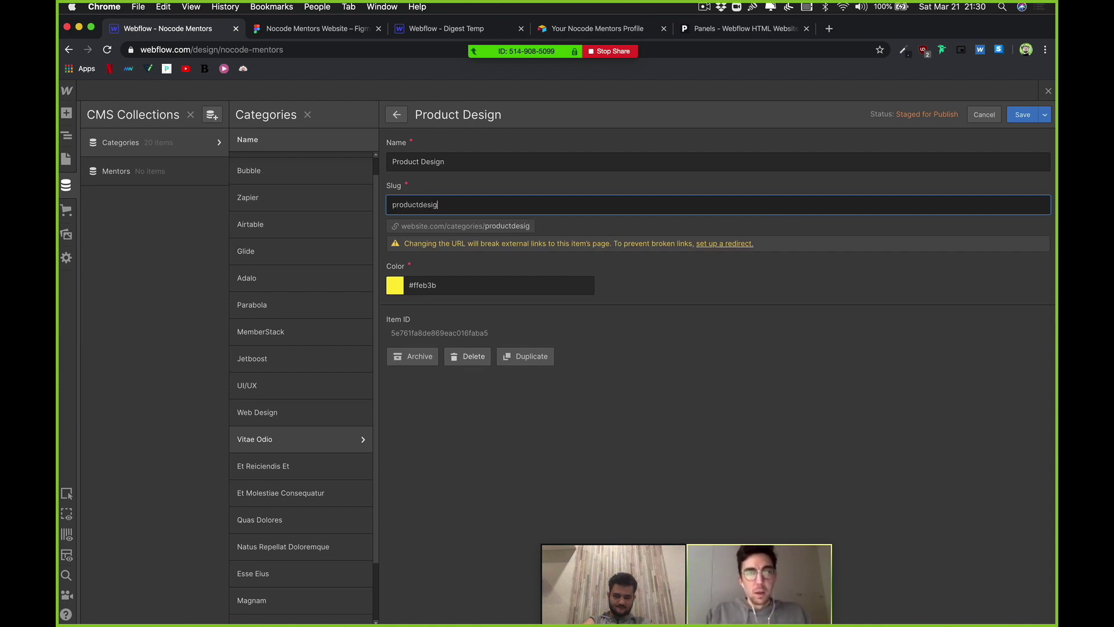
pyautogui.press('BackSpace')
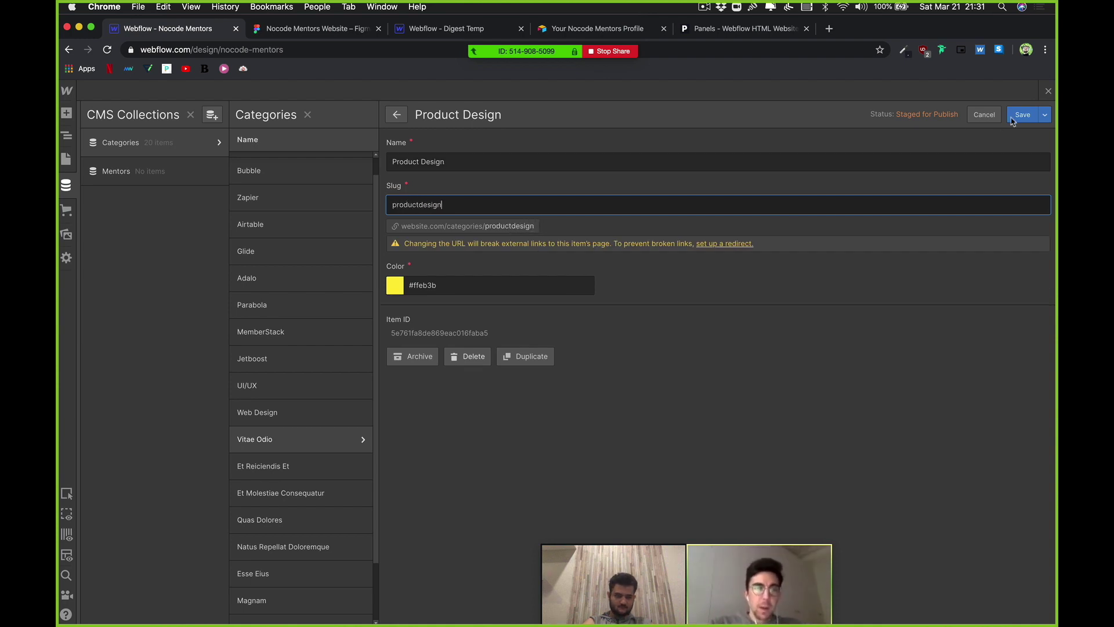
pyautogui.click(1023, 116)
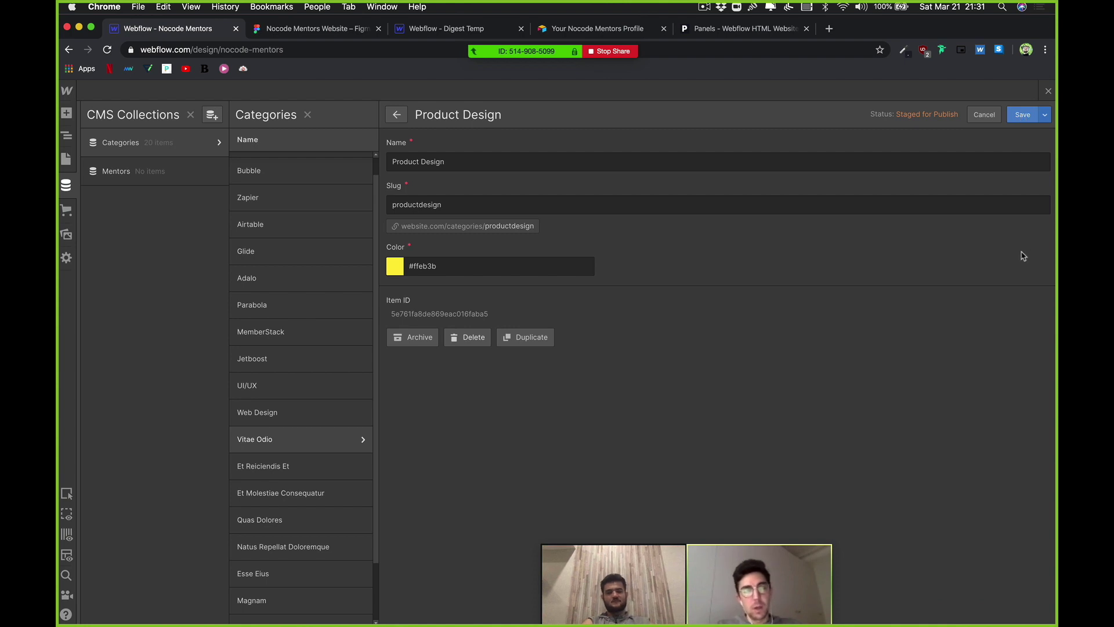
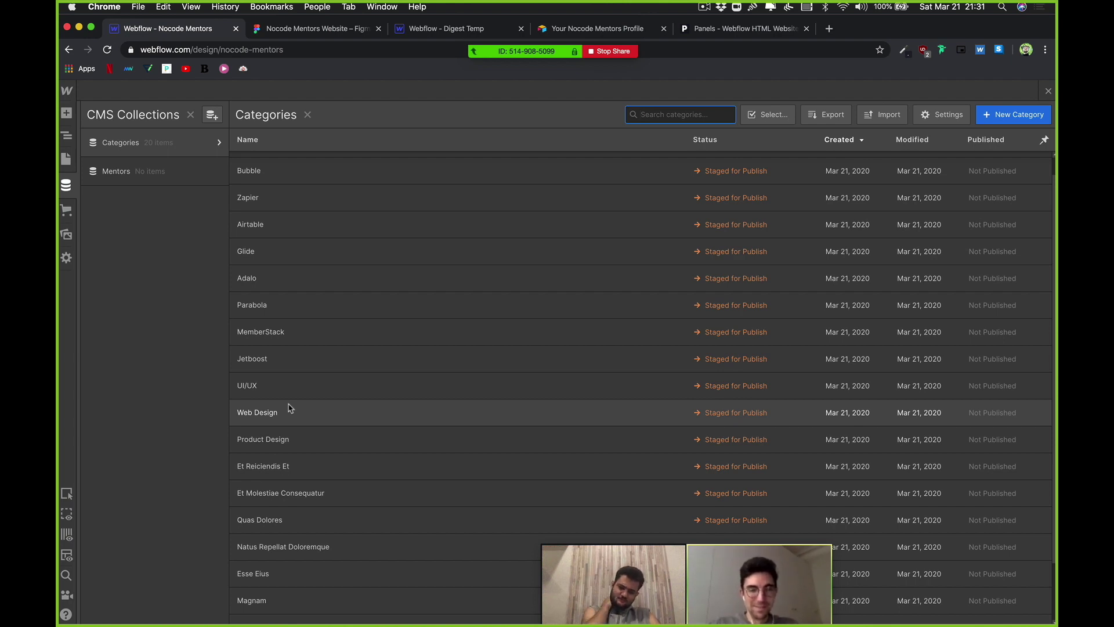
# Step: Rename the Et Reiciendis Et category to Entrepreneurship with slug Entrepreneurship and save it
pyautogui.scroll(-1, 312, 471)
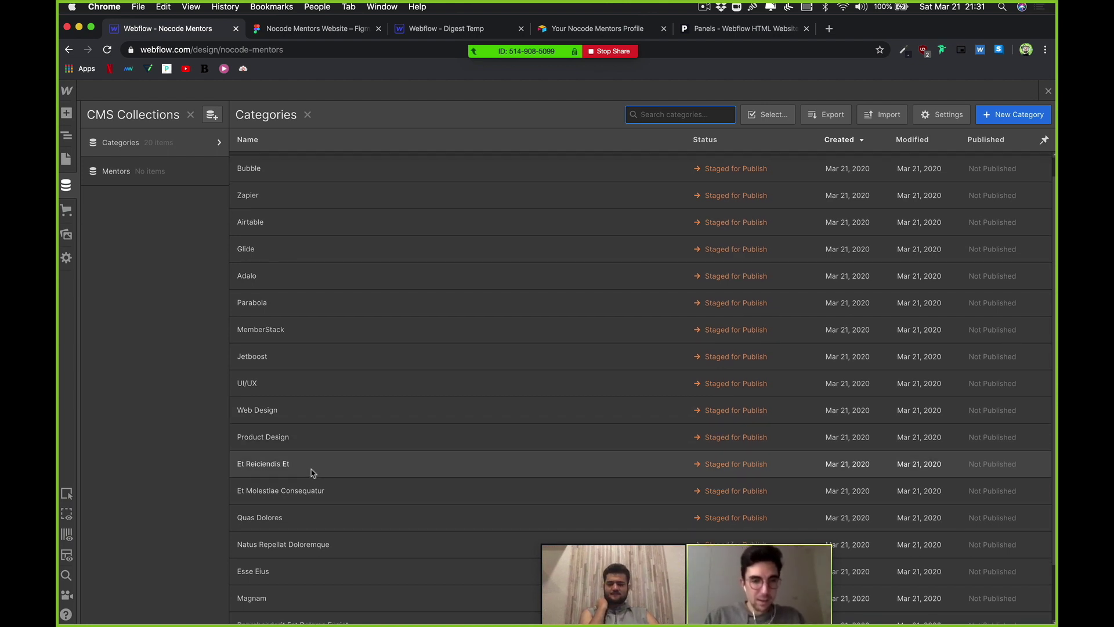
pyautogui.click(312, 472)
pyautogui.tripleClick(480, 162)
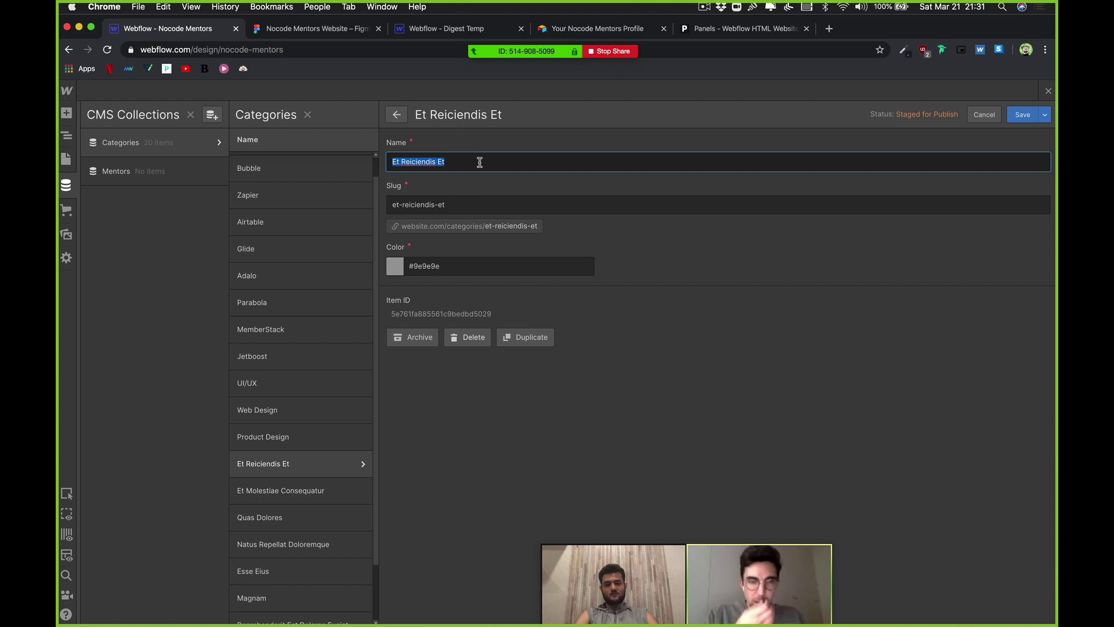
pyautogui.write('Entrepr')
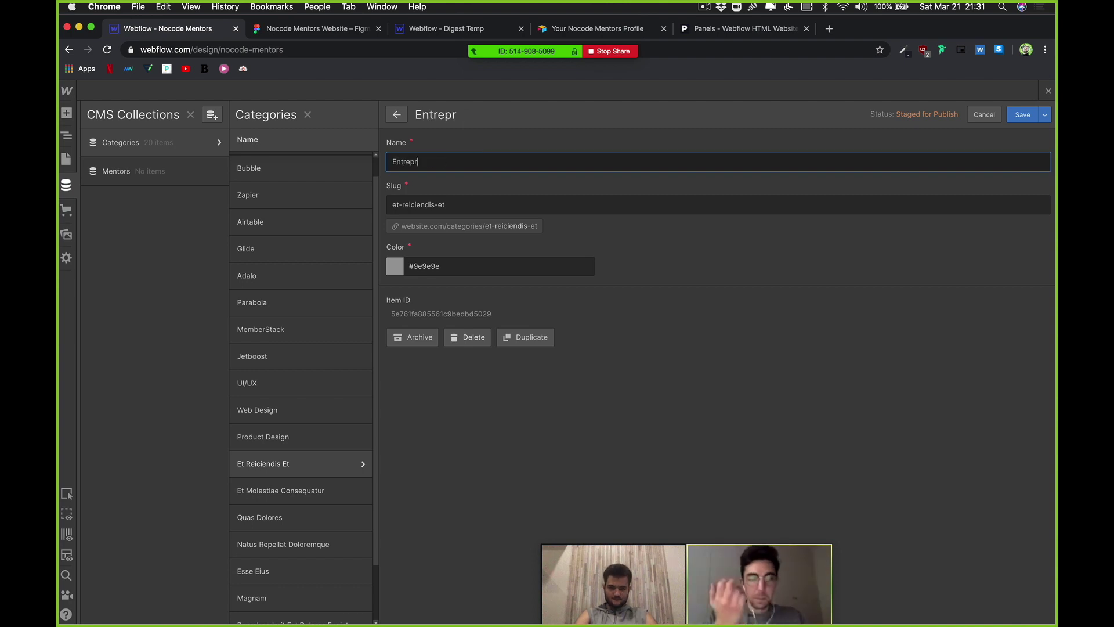
pyautogui.write('eneurship')
pyautogui.press('super+a')
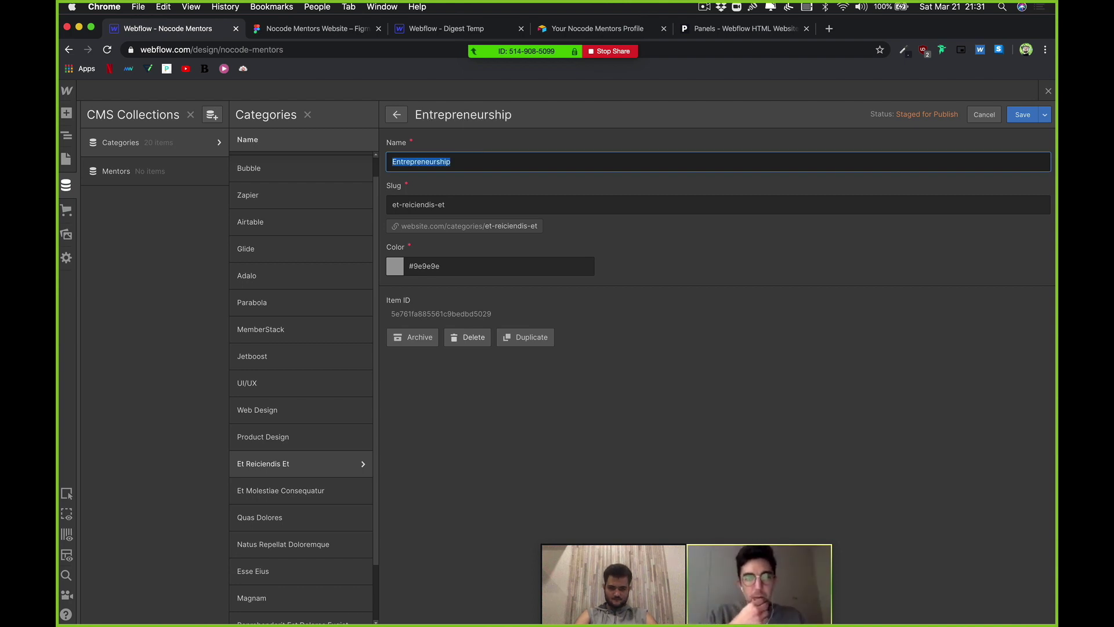
pyautogui.press('Tab')
pyautogui.write('Entrepren')
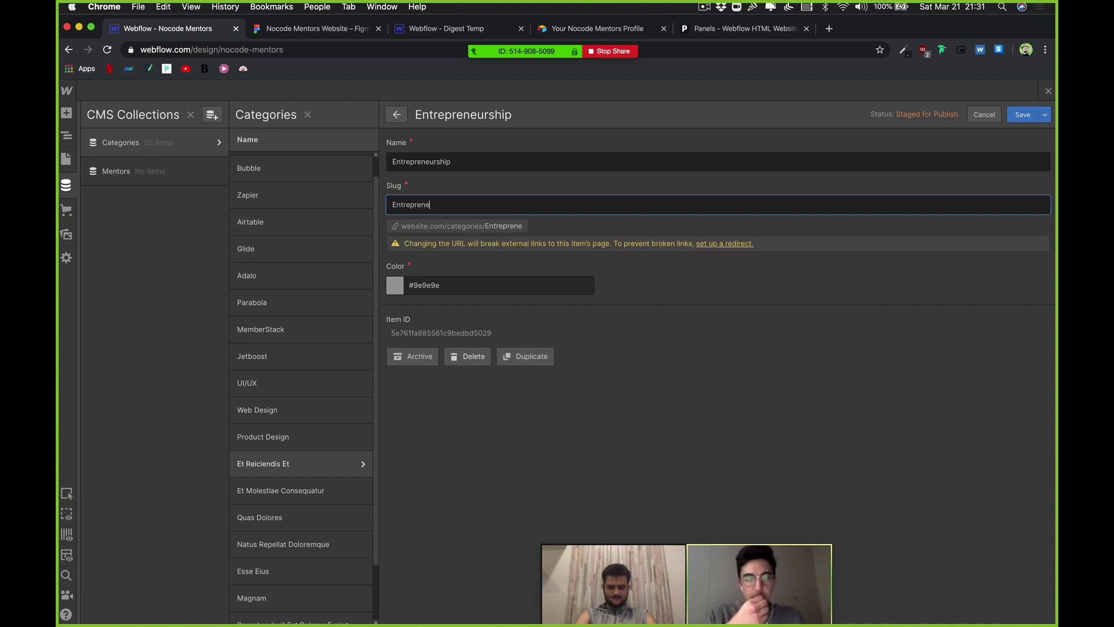
pyautogui.write('eurship')
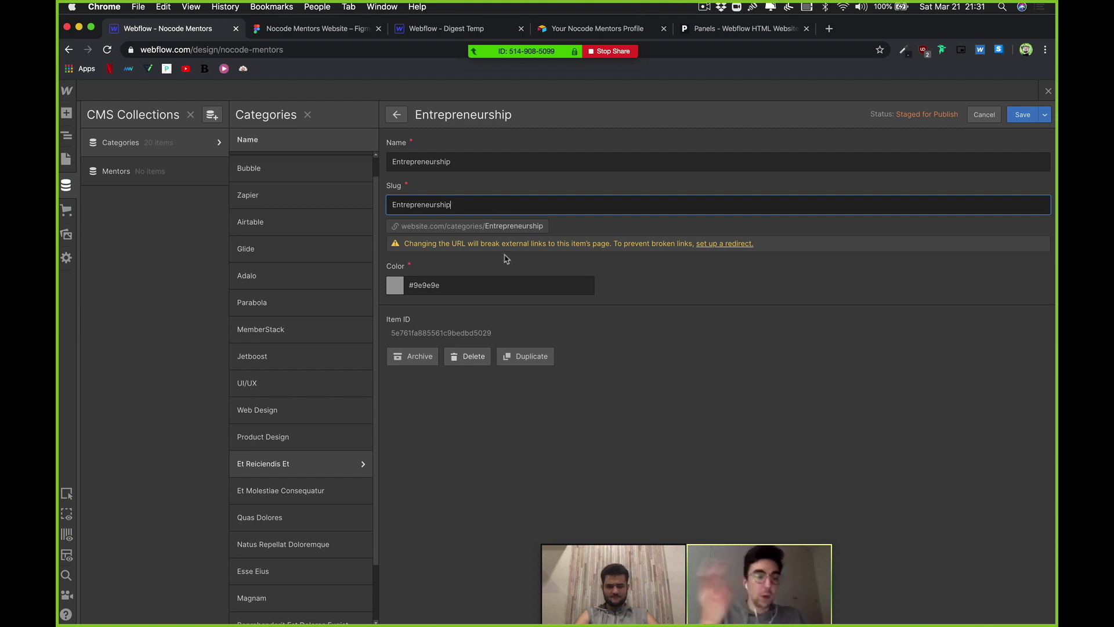
pyautogui.click(1025, 121)
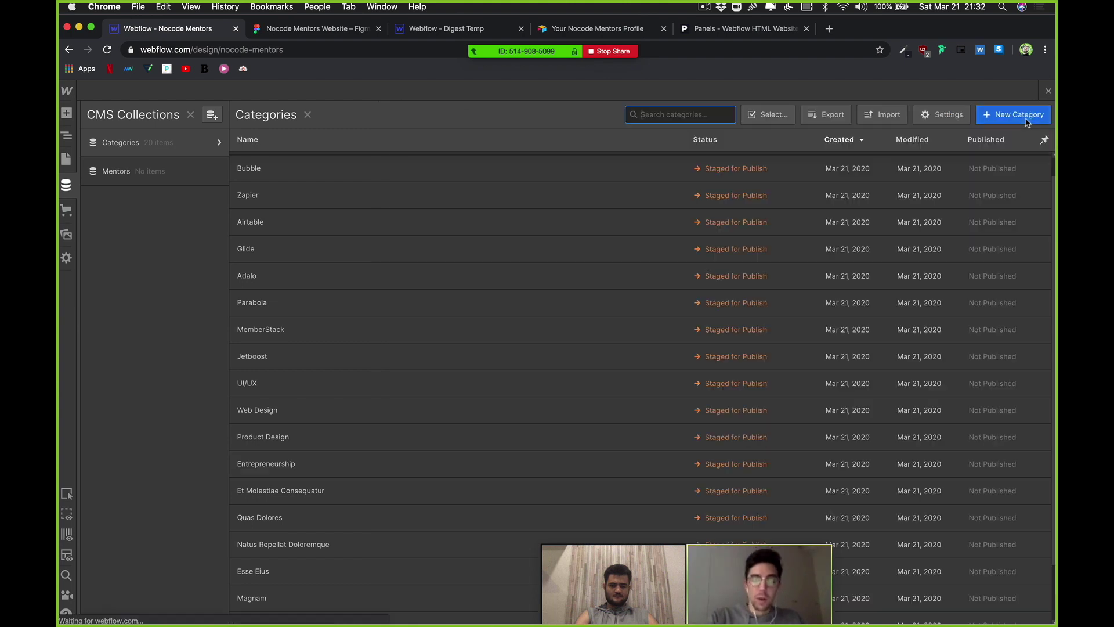
# Step: Rename the Et Molestiae Consequatur category to Automation
pyautogui.click(321, 498)
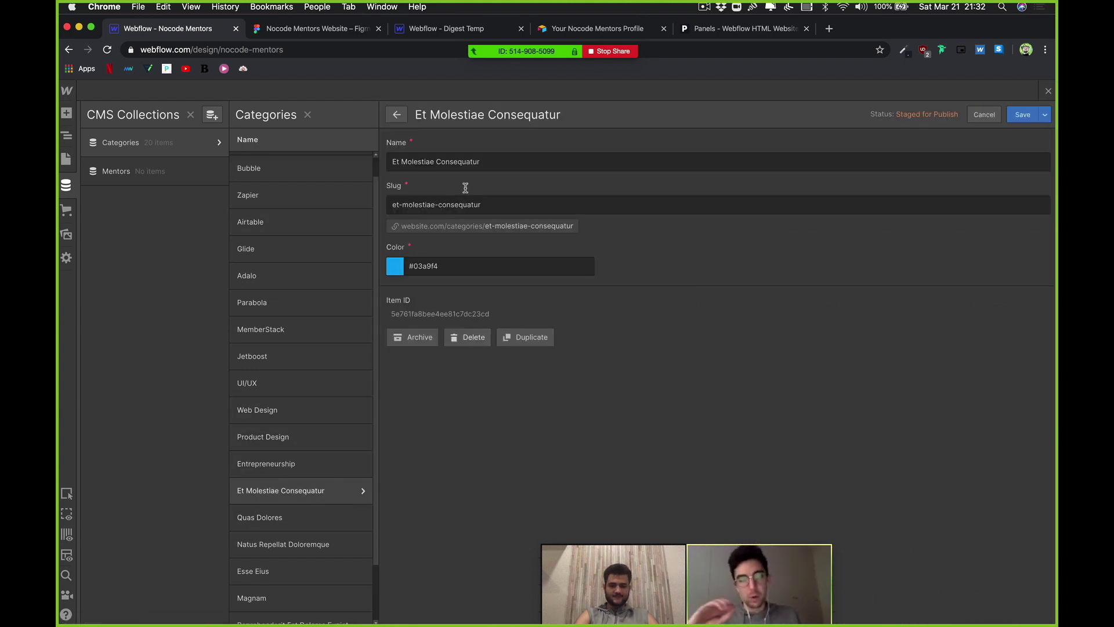
pyautogui.click(485, 168)
pyautogui.tripleClick(485, 167)
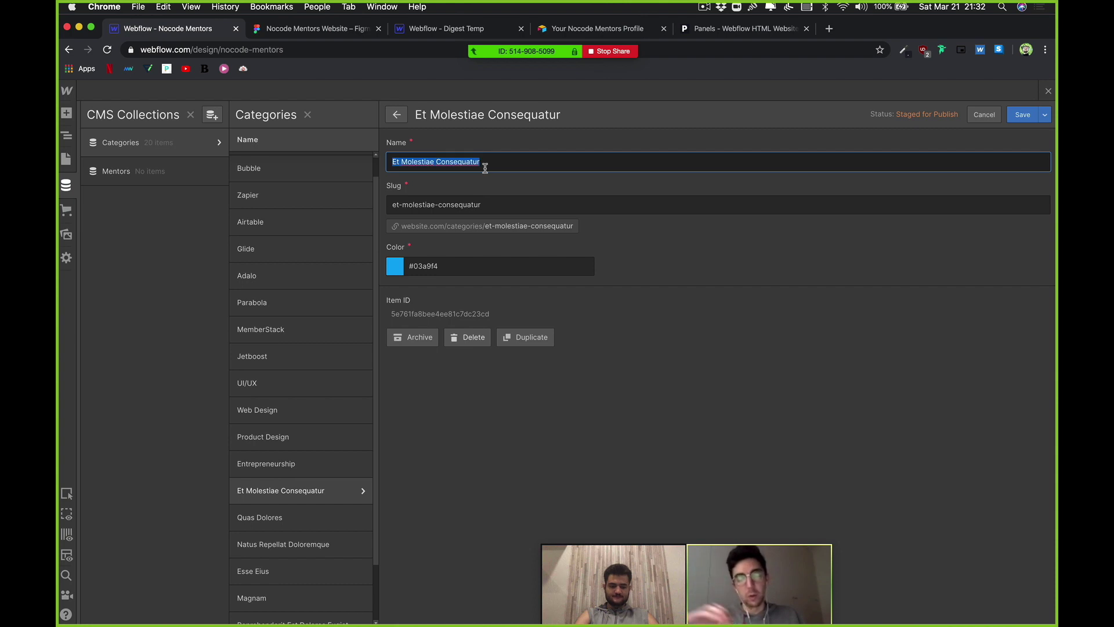
pyautogui.write('Aju')
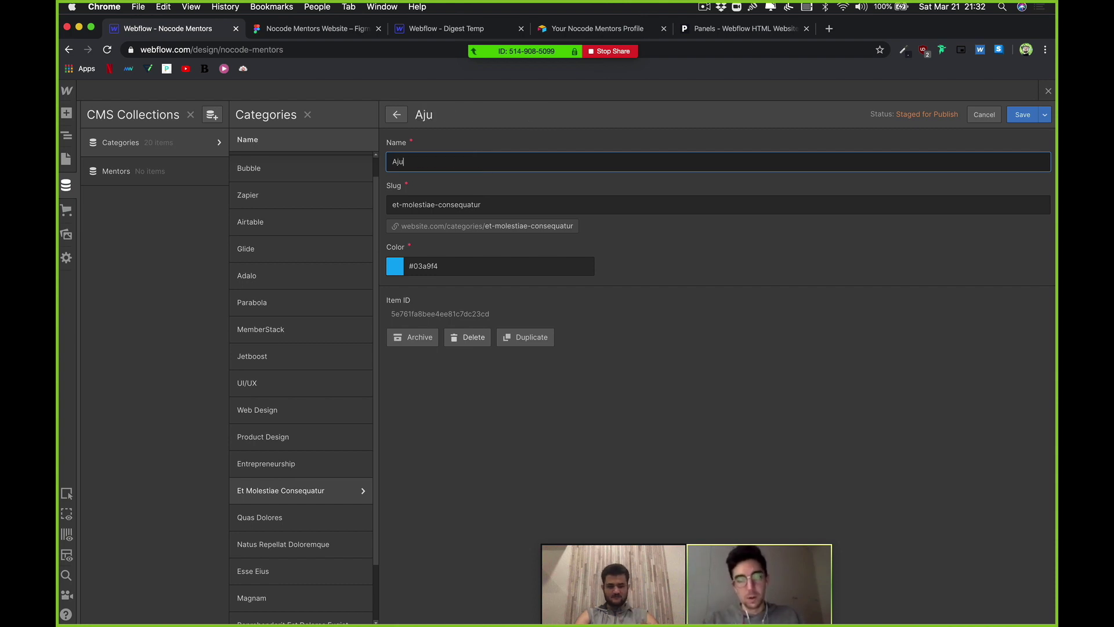
pyautogui.write('ton')
pyautogui.press('BackSpace')
pyautogui.press('BackSpace')
pyautogui.press('BackSpace')
pyautogui.press('BackSpace')
pyautogui.press('BackSpace')
pyautogui.press('BackSpace')
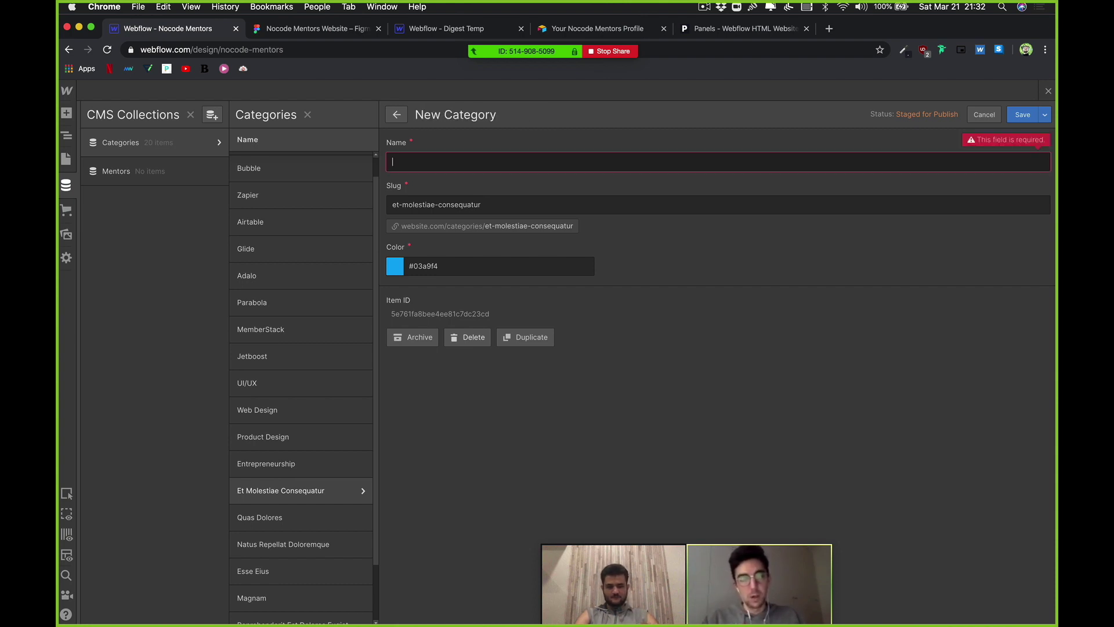
pyautogui.write('u')
pyautogui.press('BackSpace')
pyautogui.write('Auto')
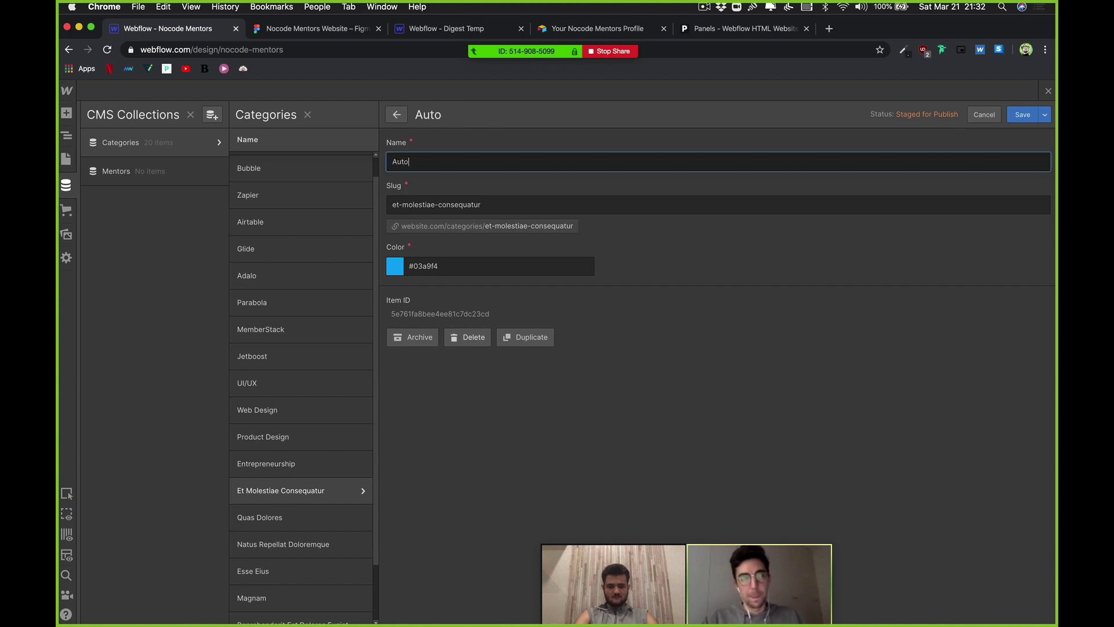
pyautogui.write('mation')
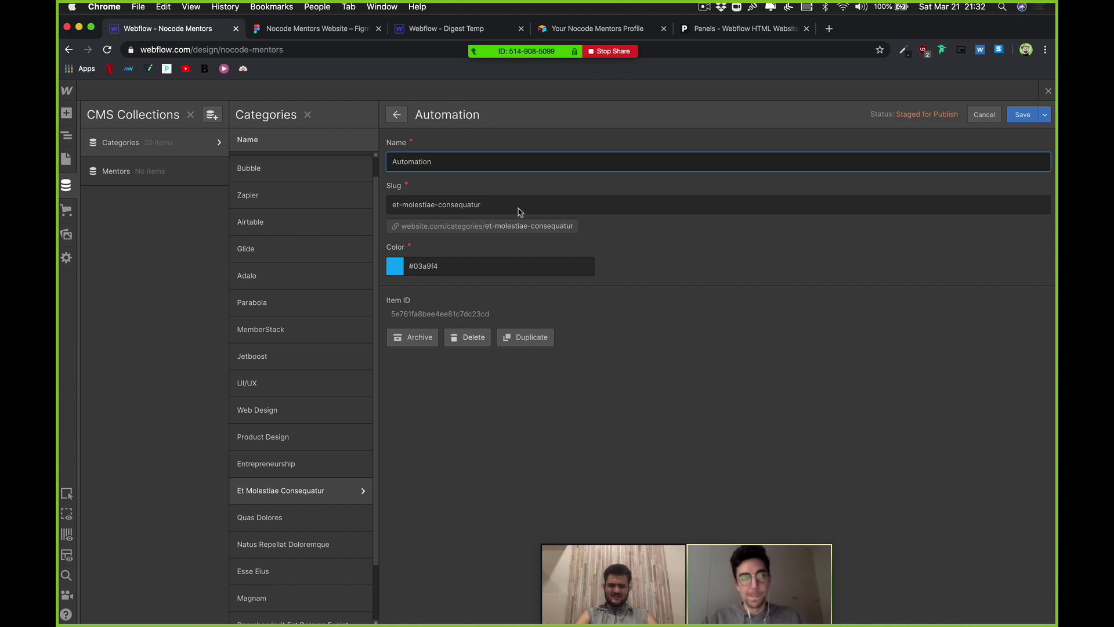
# Step: Replace its slug with Automation and save the category
pyautogui.doubleClick(518, 208)
pyautogui.tripleClick(519, 207)
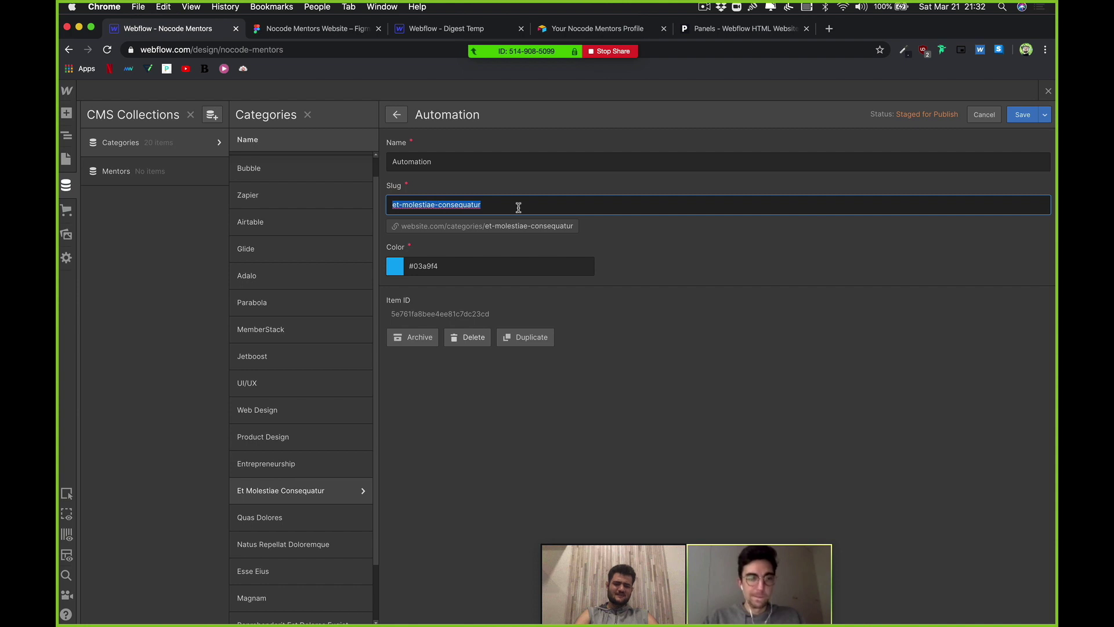
pyautogui.write('Auto')
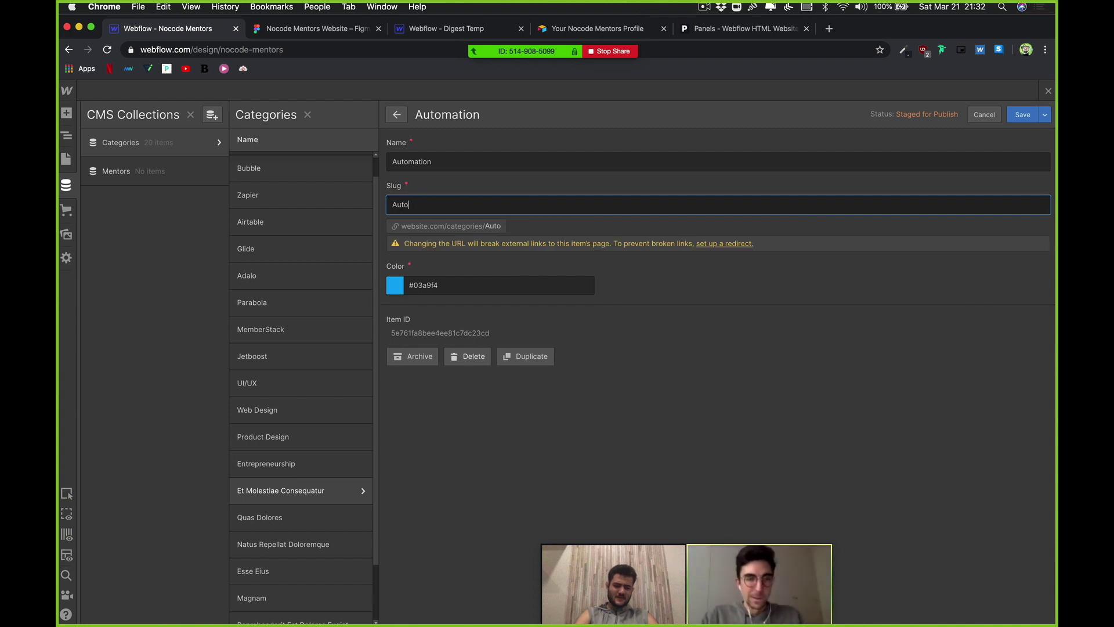
pyautogui.write('mation')
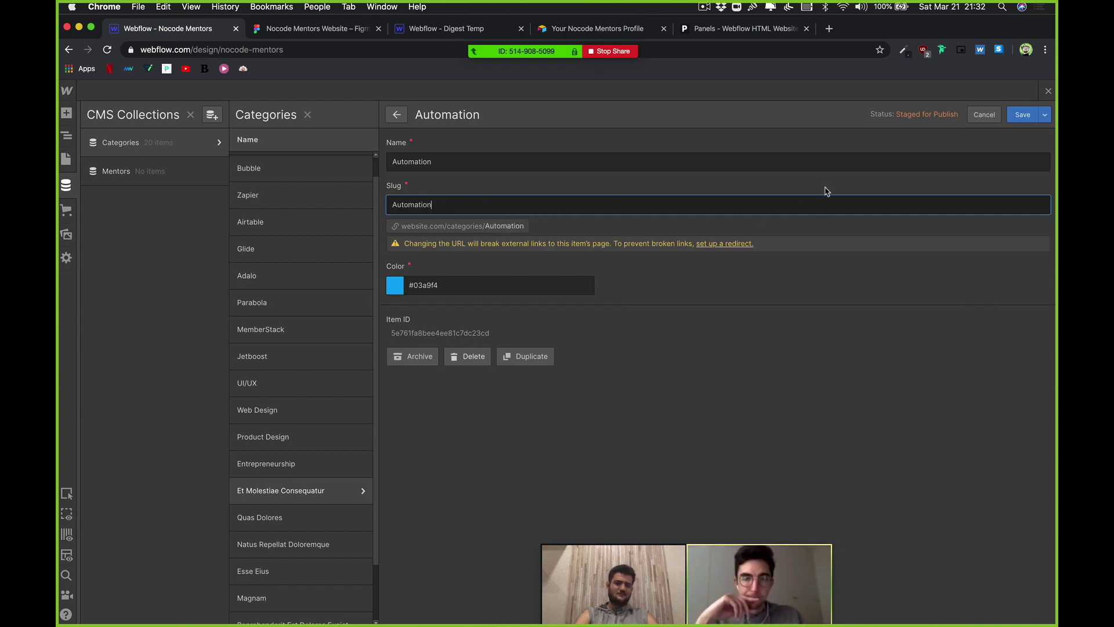
pyautogui.click(1030, 115)
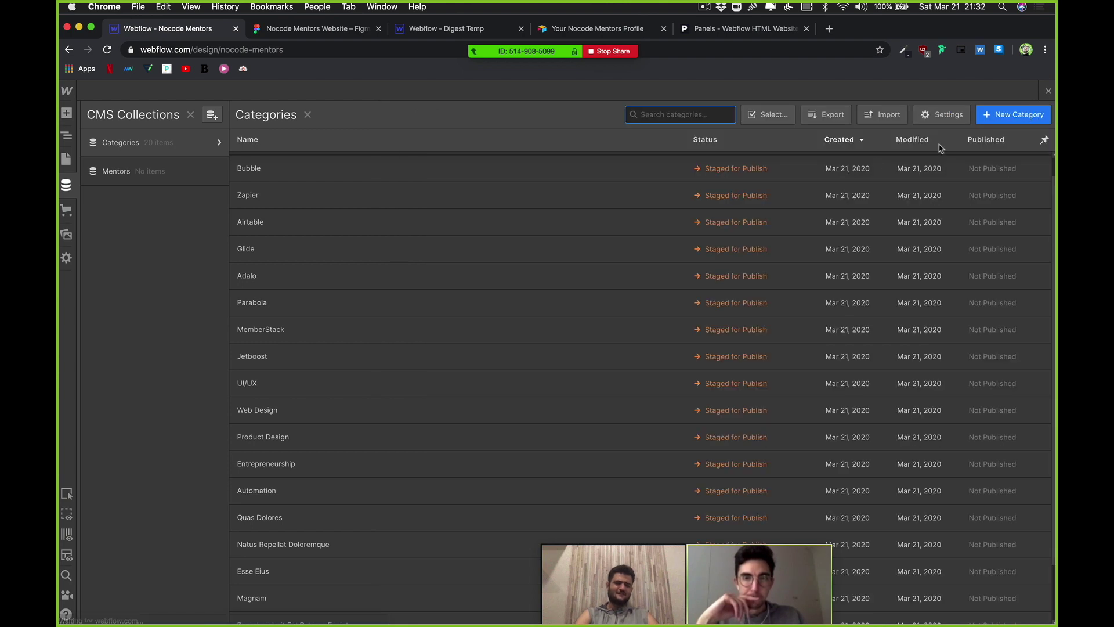
pyautogui.scroll(-2, 542, 283)
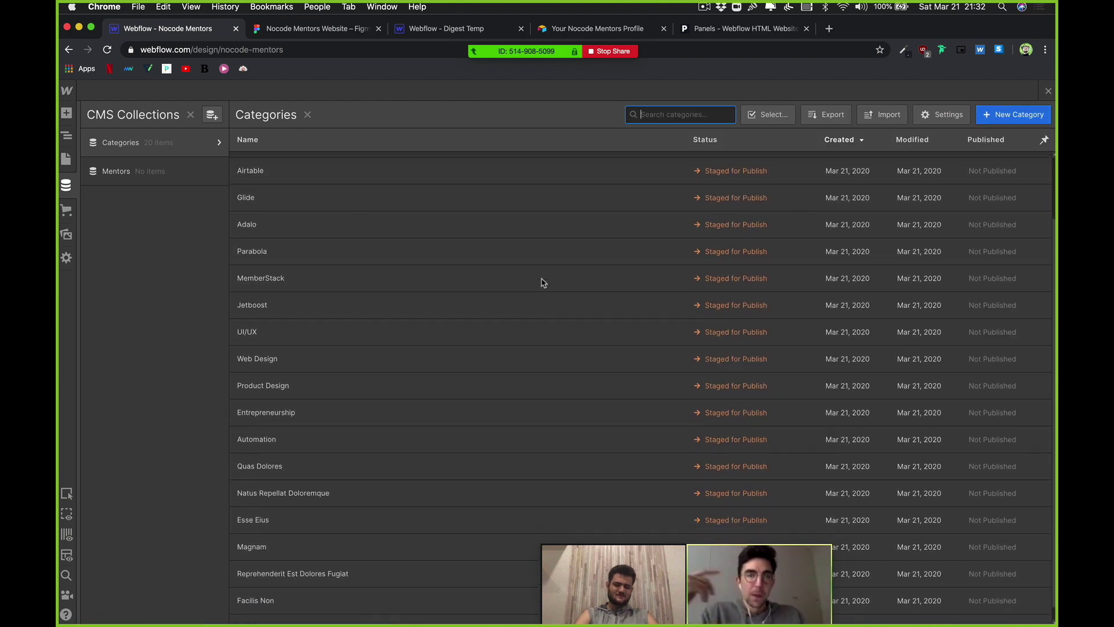
# Step: Rename the Quas Dolores category to Founder with slug Founder and save it
pyautogui.click(348, 468)
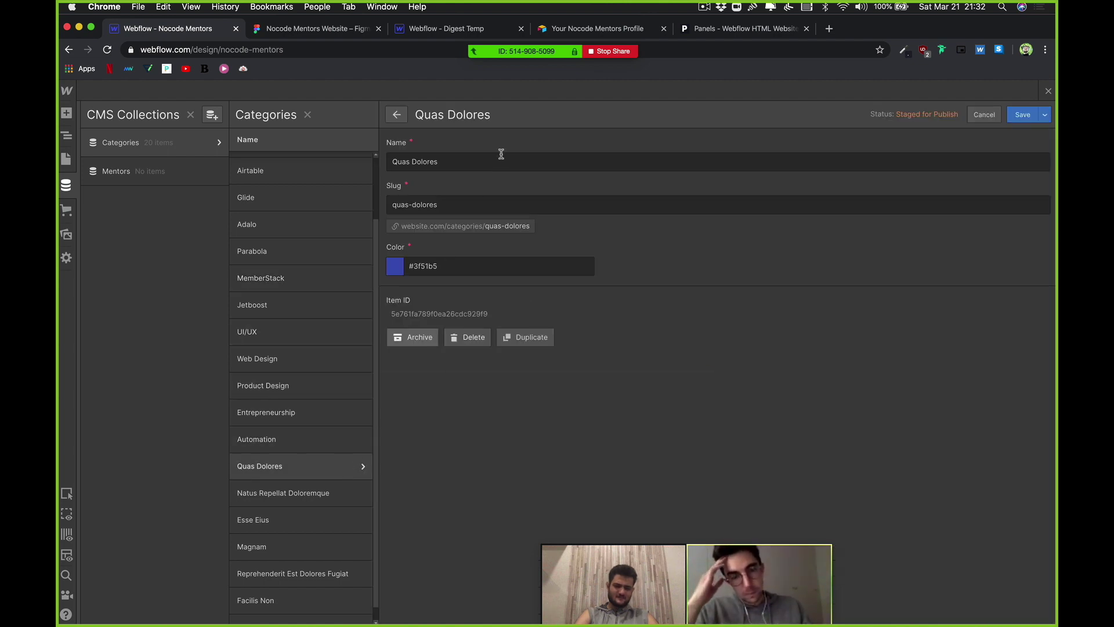
pyautogui.click(488, 167)
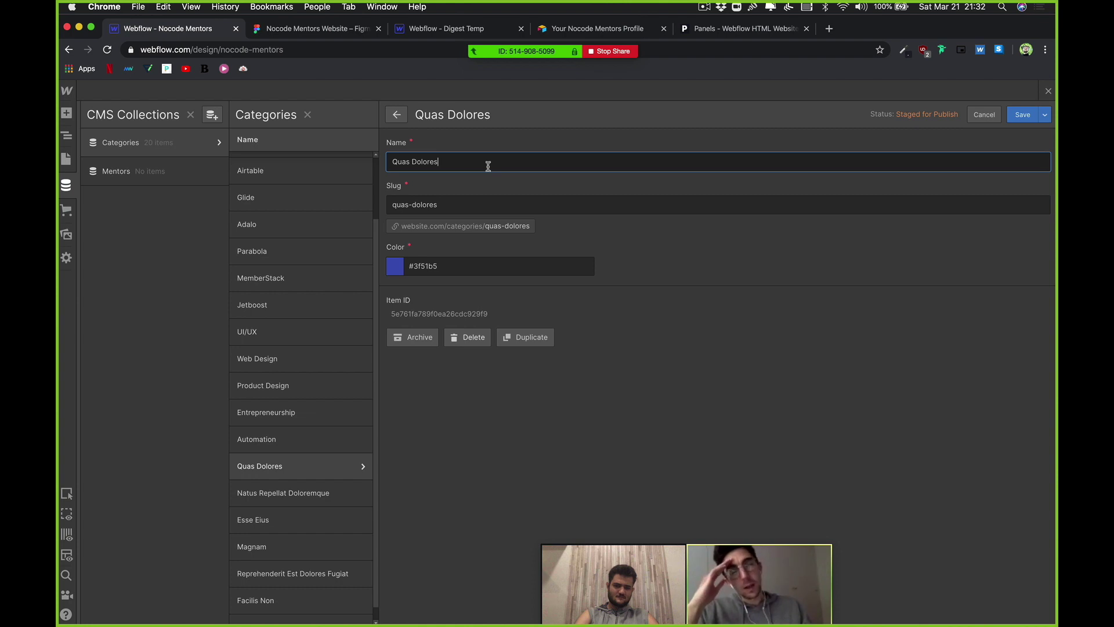
pyautogui.tripleClick(488, 167)
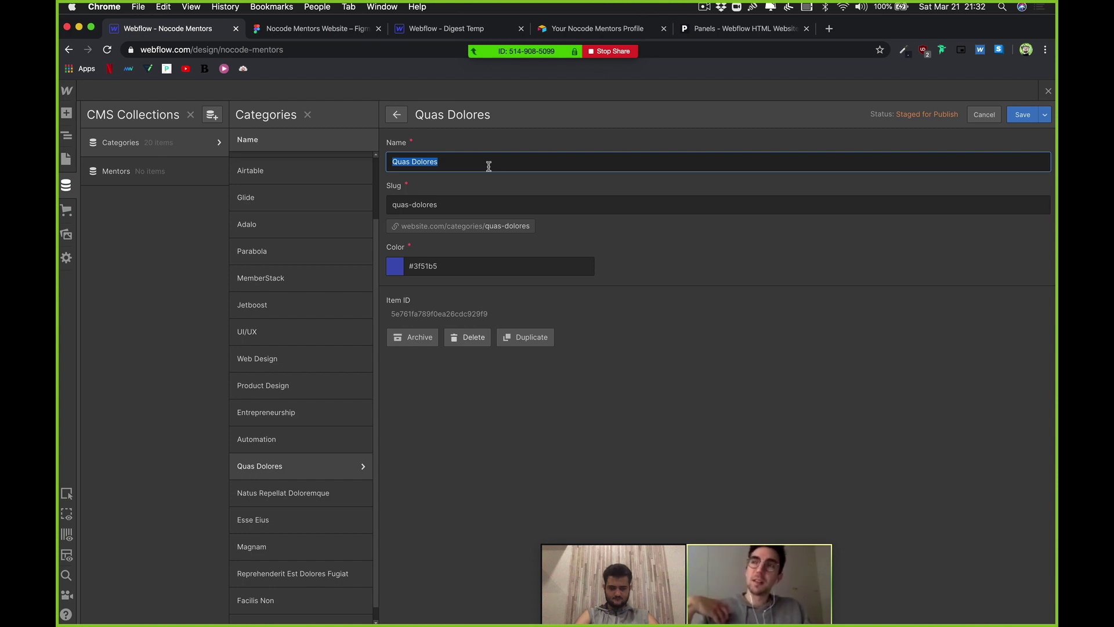
pyautogui.write('In')
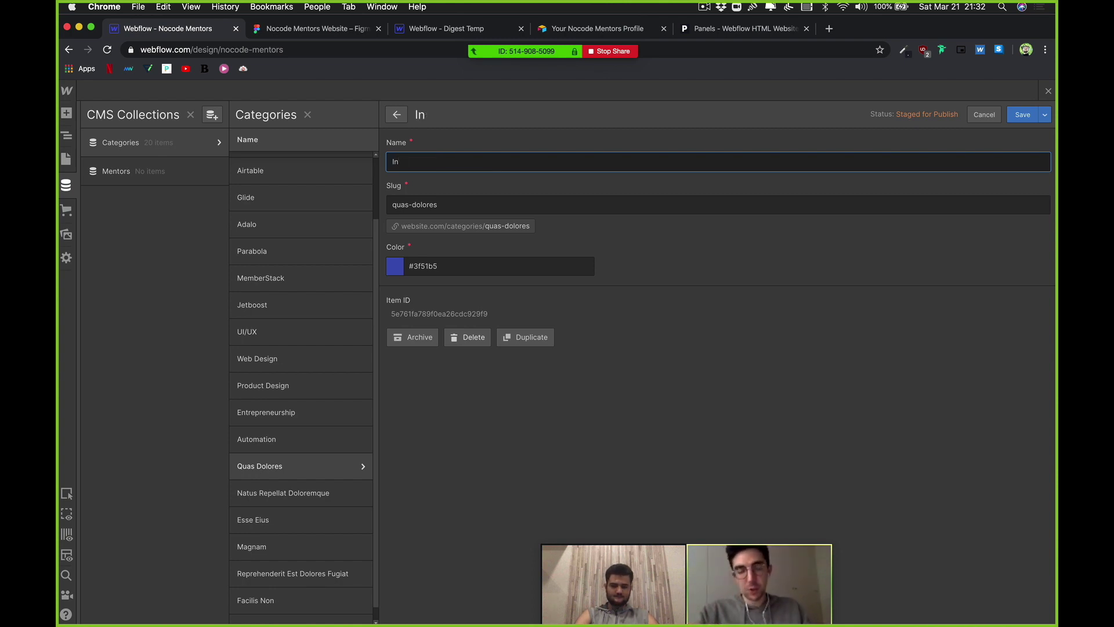
pyautogui.press('BackSpace')
pyautogui.press('BackSpace')
pyautogui.write('Founder')
pyautogui.press('Tab')
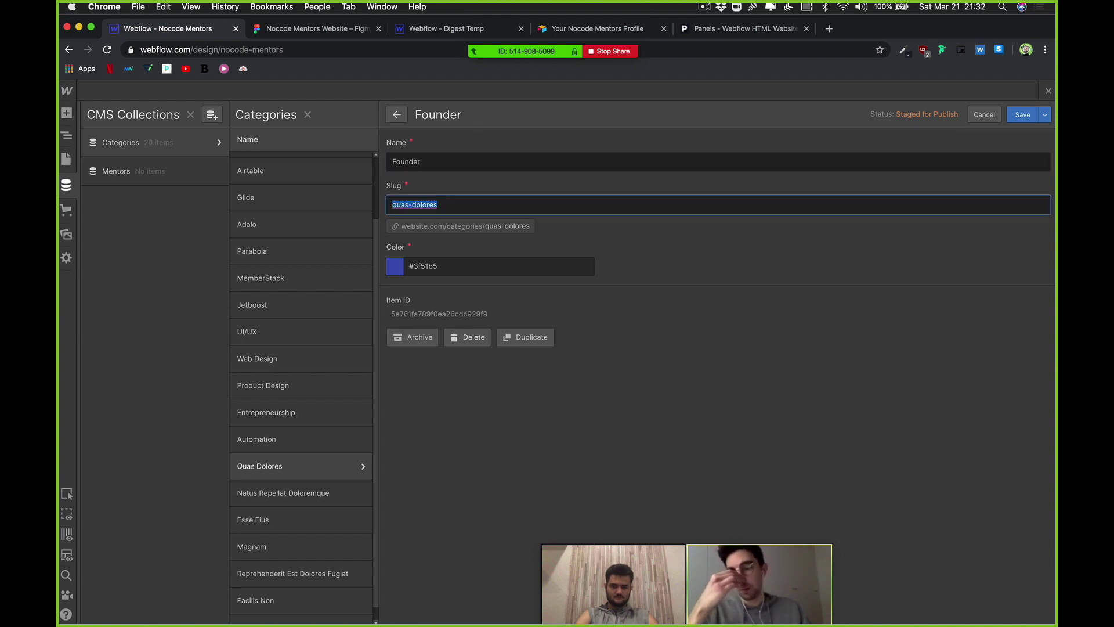
pyautogui.write('Founder')
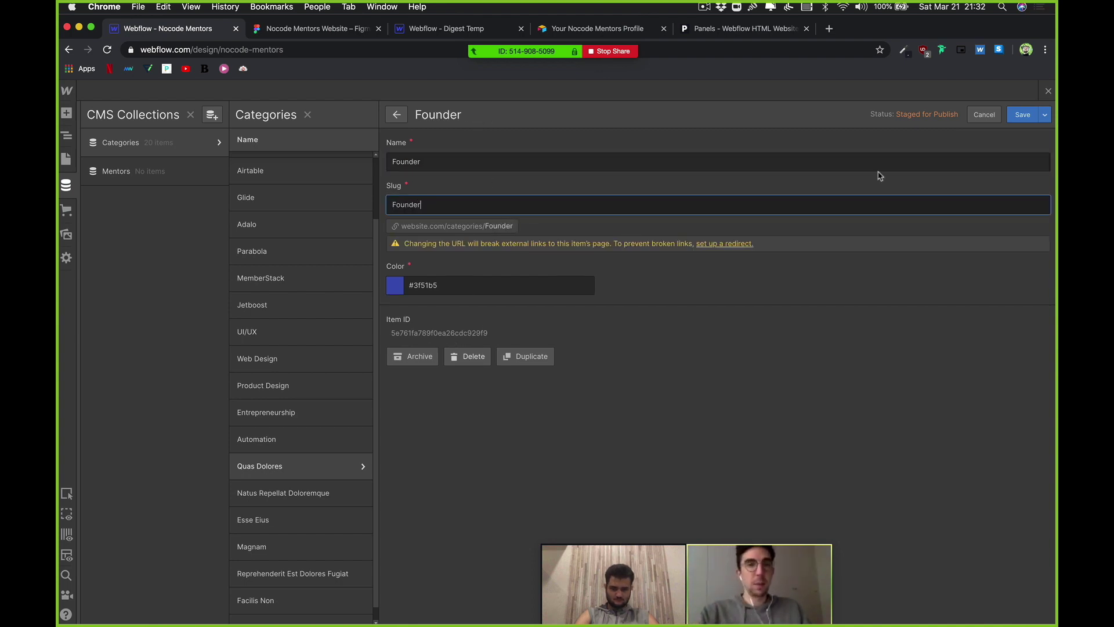
pyautogui.click(1018, 116)
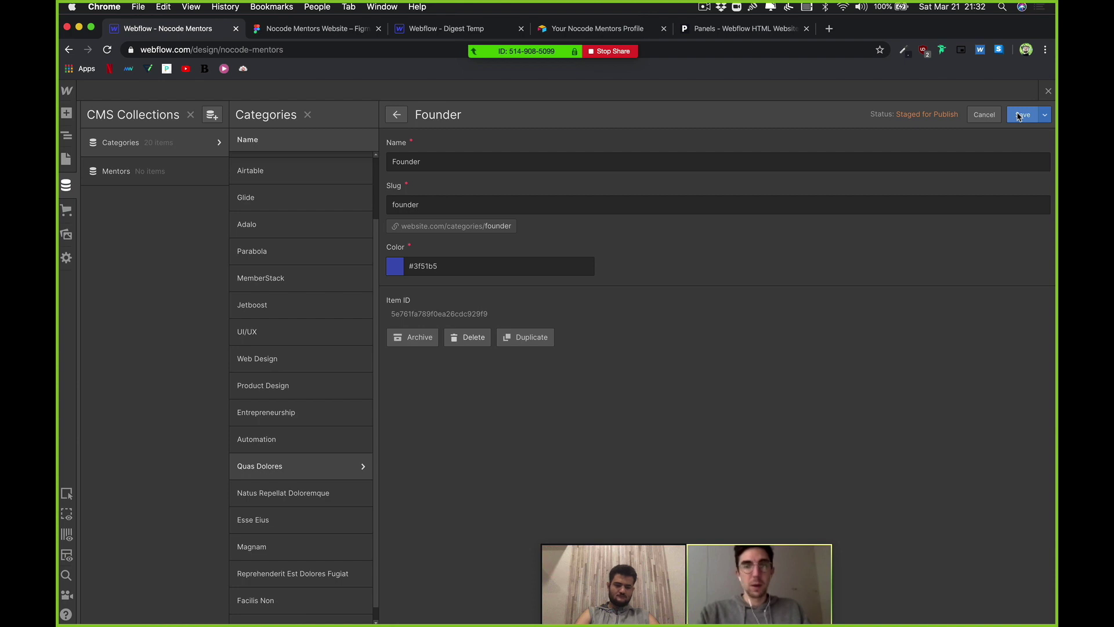
pyautogui.click(1019, 116)
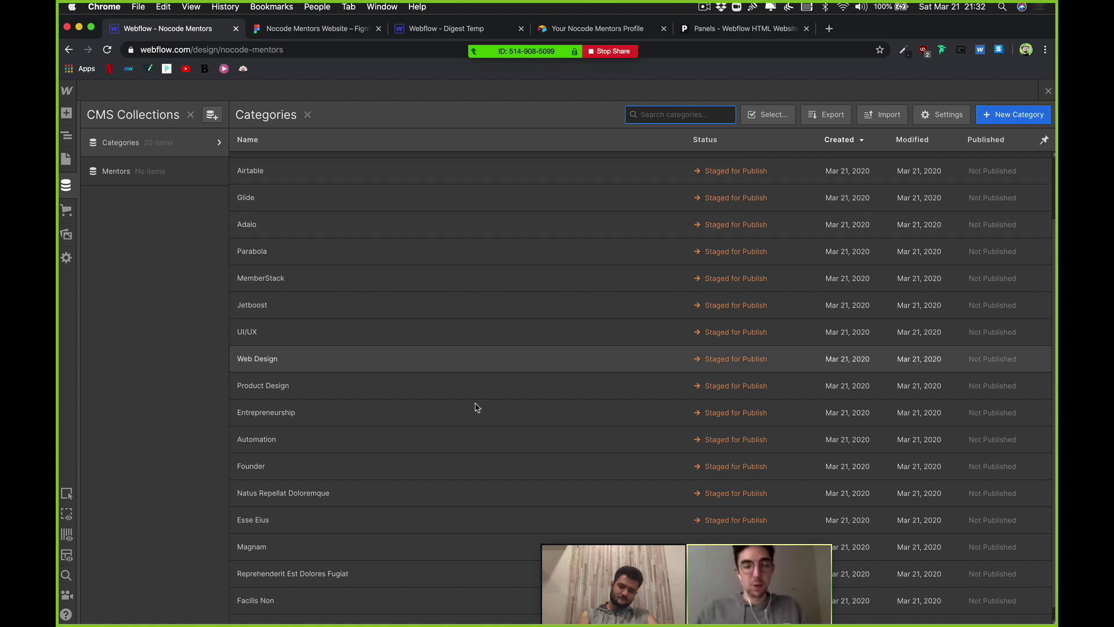
# Step: Rename Natus Repellat Doloremque to CMS with slug CMS, save, and cancel the blank new-category form
pyautogui.click(413, 499)
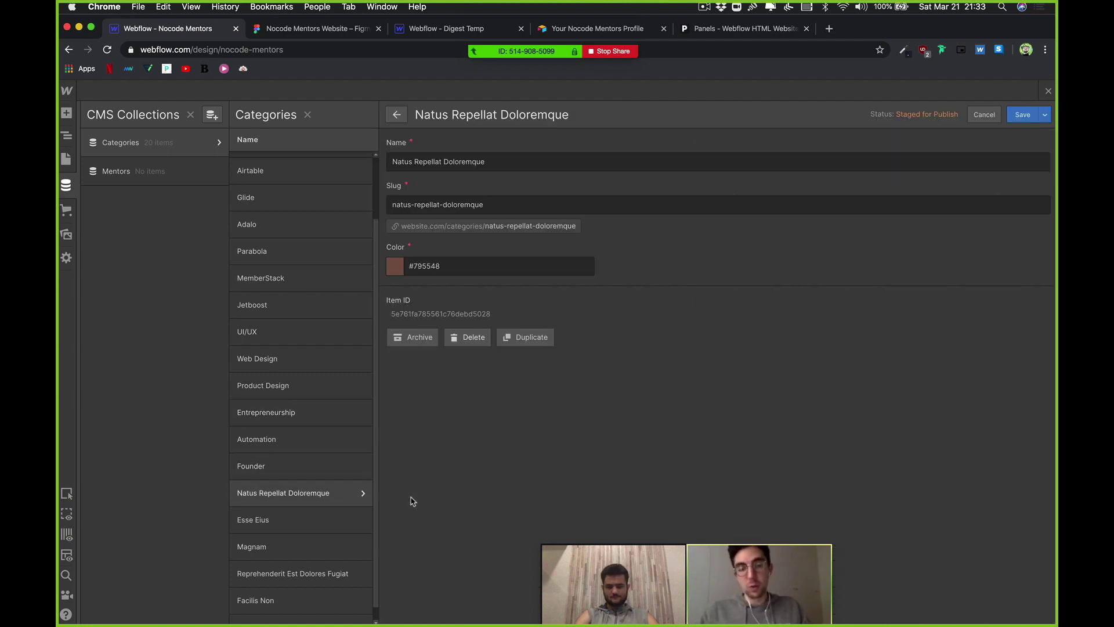
pyautogui.click(493, 160)
pyautogui.press('super+a')
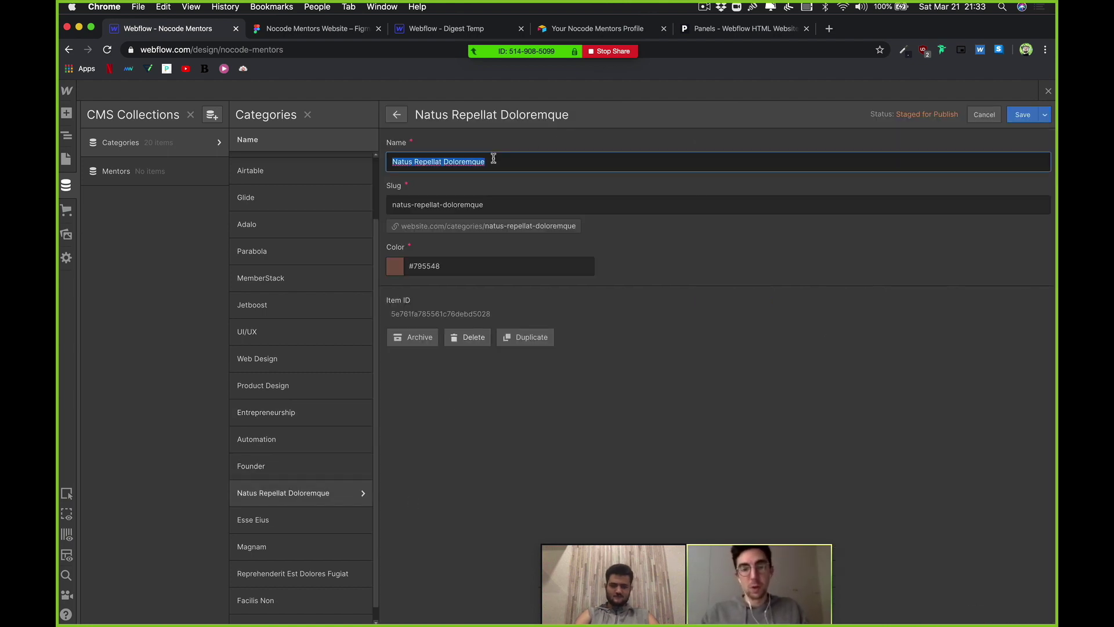
pyautogui.write('CMS')
pyautogui.click(492, 205)
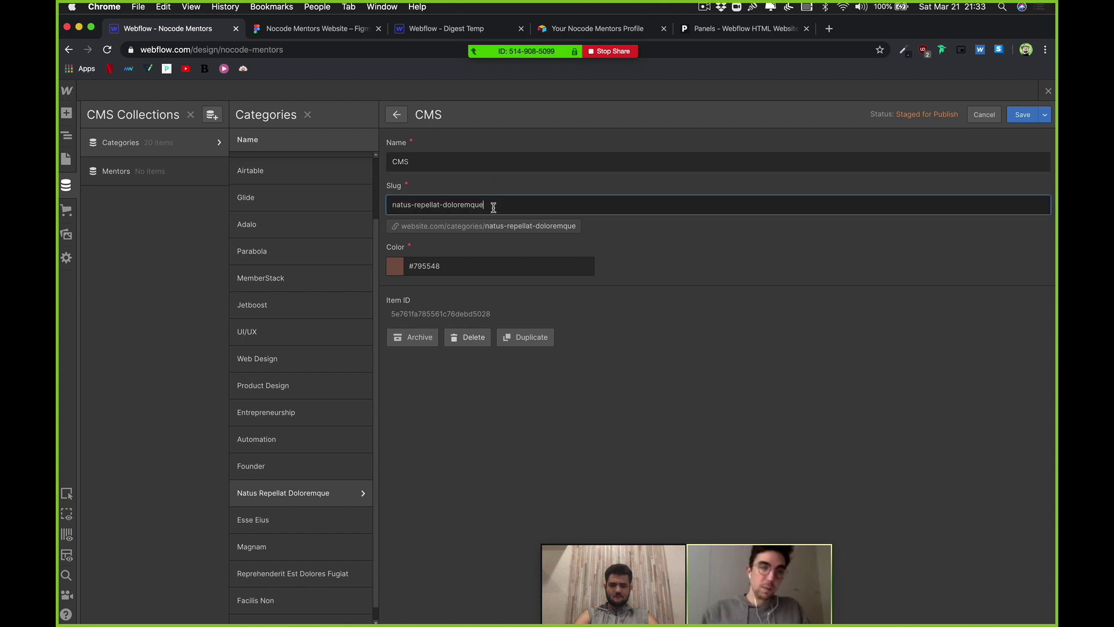
pyautogui.press('super+a')
pyautogui.write('CMS')
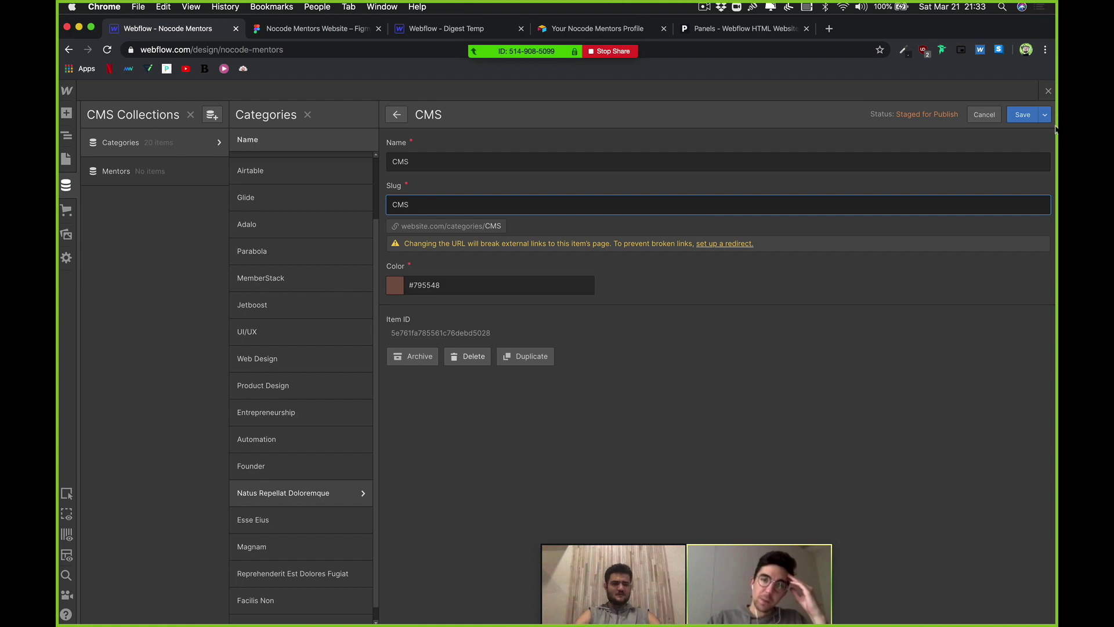
pyautogui.click(1025, 119)
pyautogui.click(1024, 117)
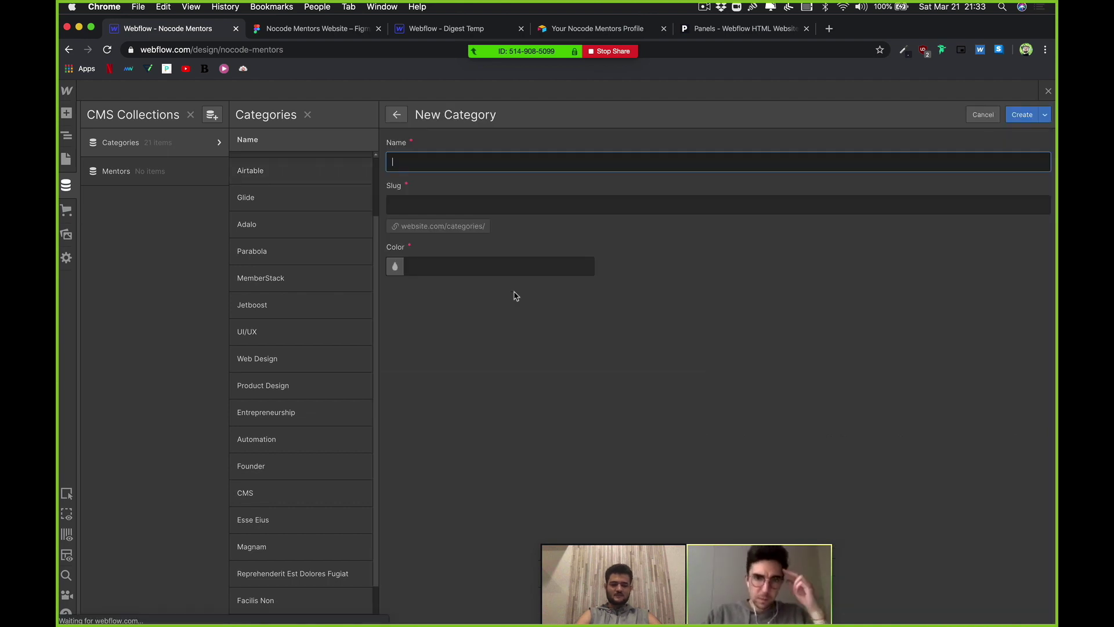
pyautogui.click(983, 114)
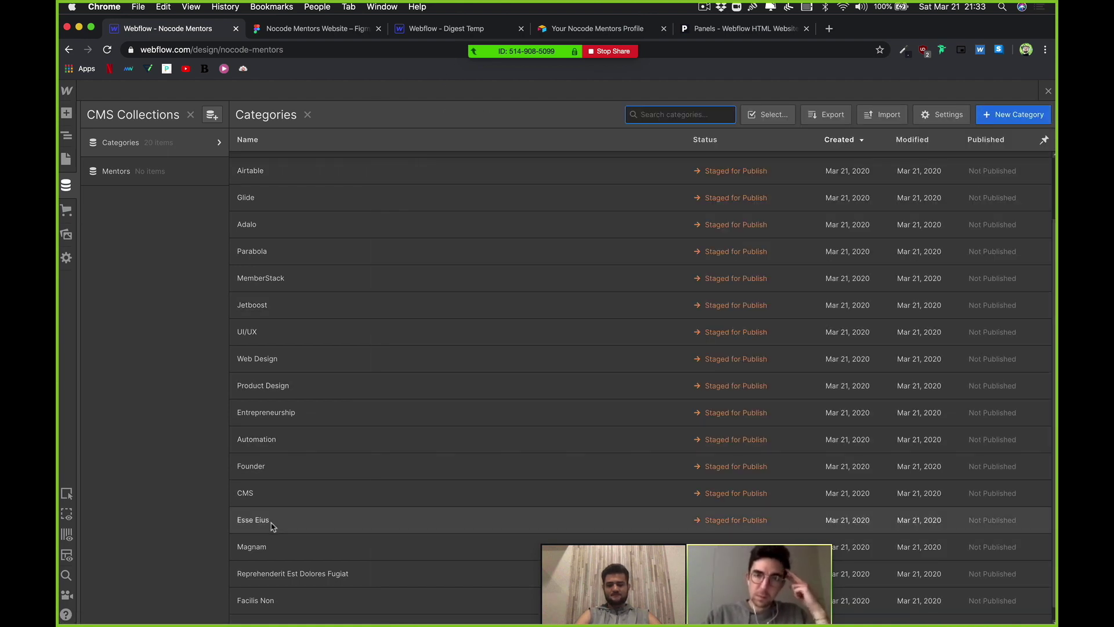
# Step: Rename the Esse Eius category to Prototyping with slug prototyping and save it
pyautogui.click(271, 522)
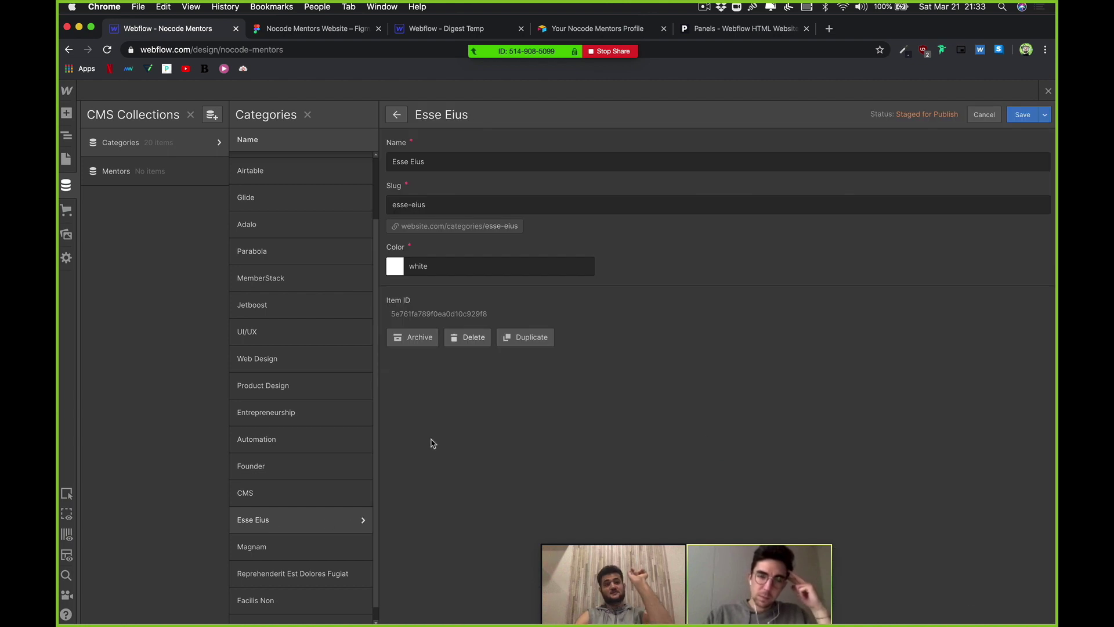
pyautogui.click(473, 161)
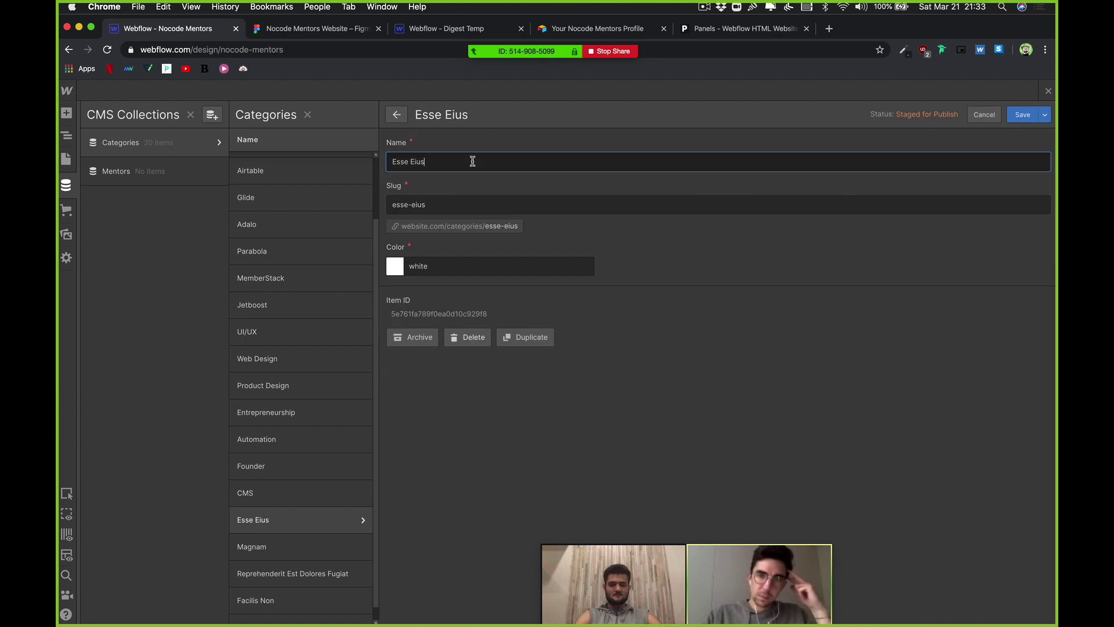
pyautogui.press('super+a')
pyautogui.press('BackSpace')
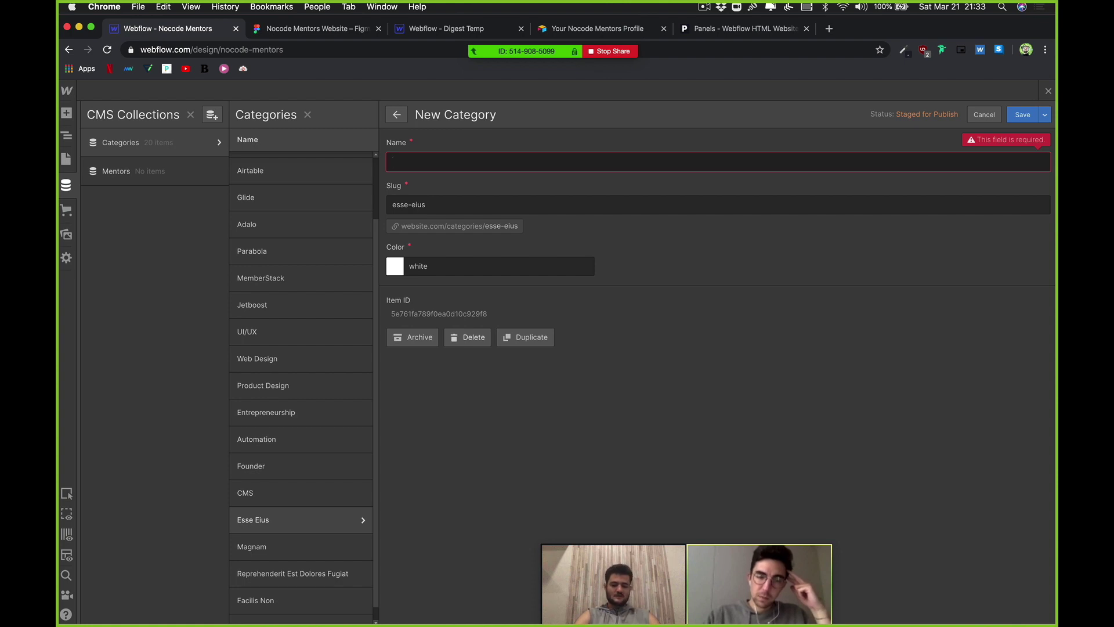
pyautogui.write('Proto')
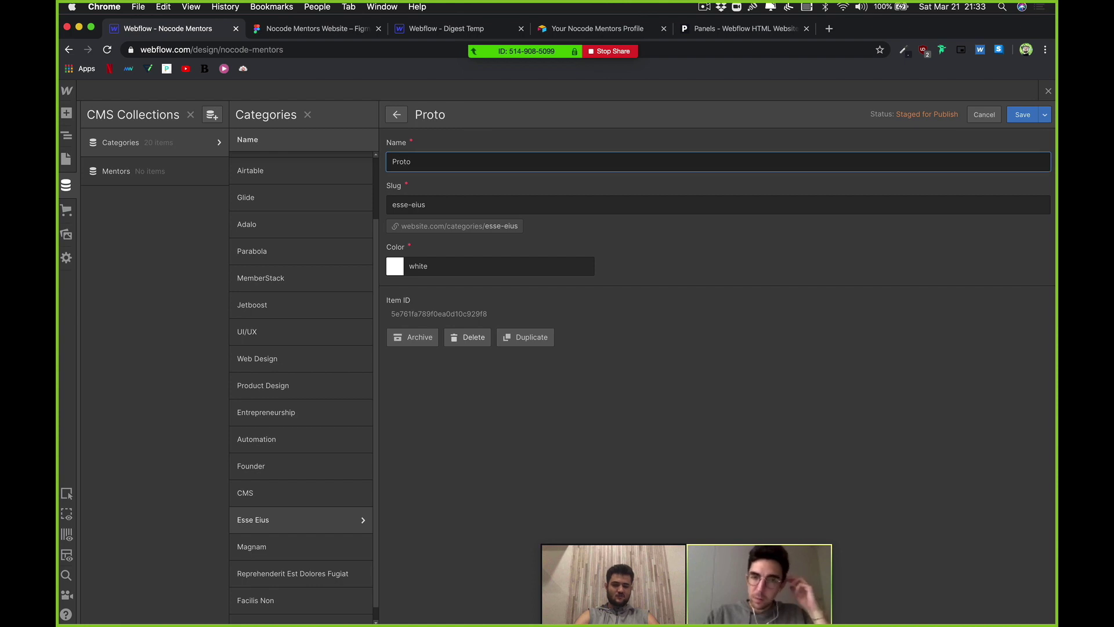
pyautogui.write('typing')
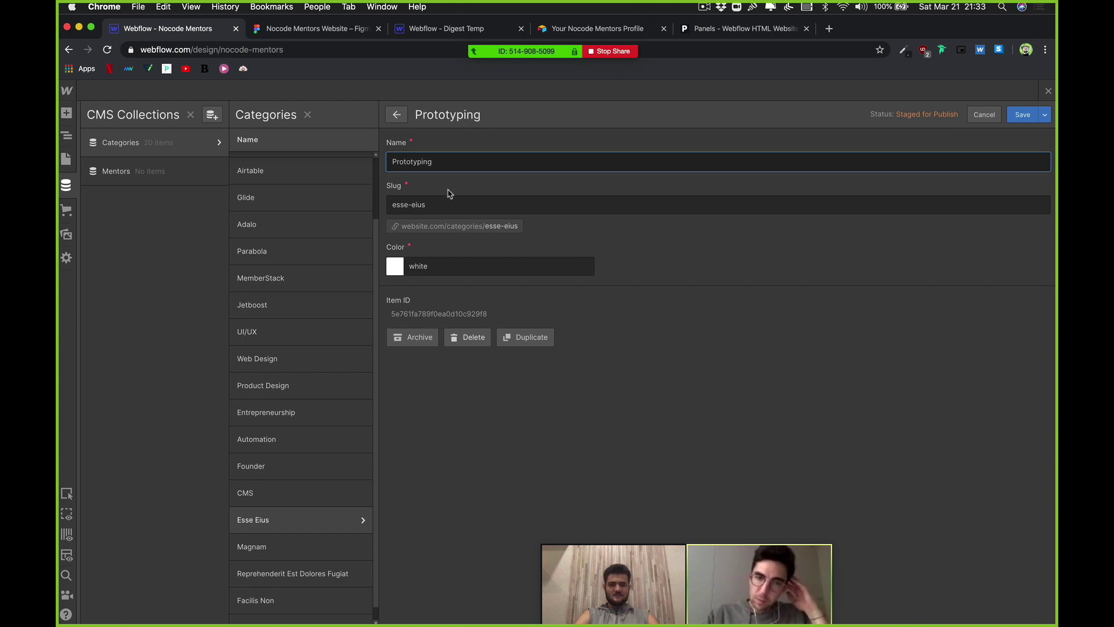
pyautogui.click(449, 204)
pyautogui.press('super+a')
pyautogui.write('pro')
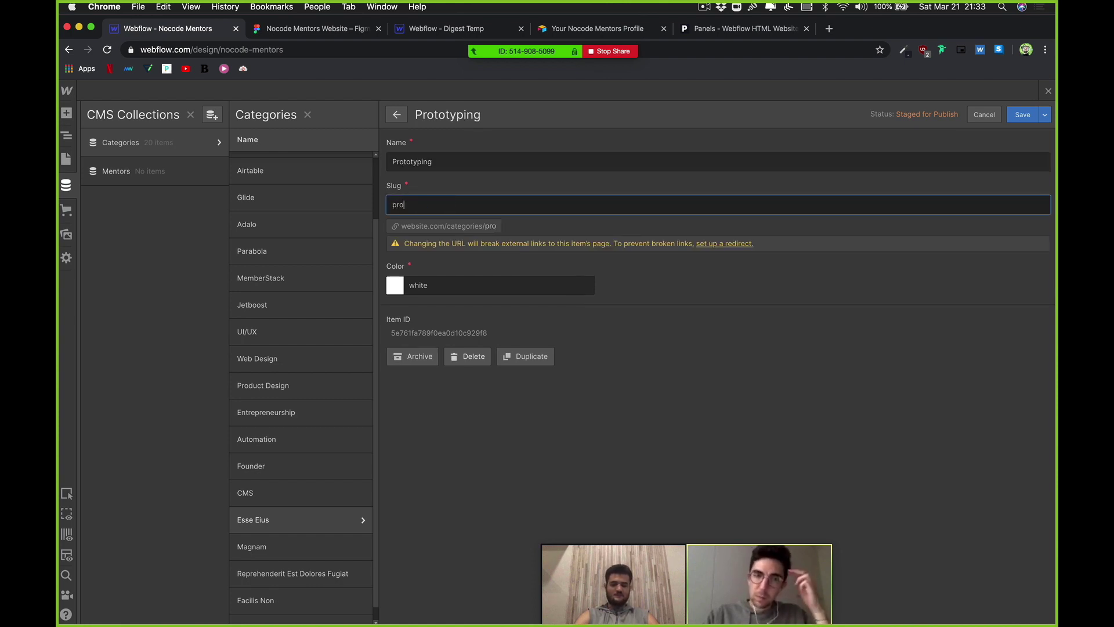
pyautogui.write('totypin')
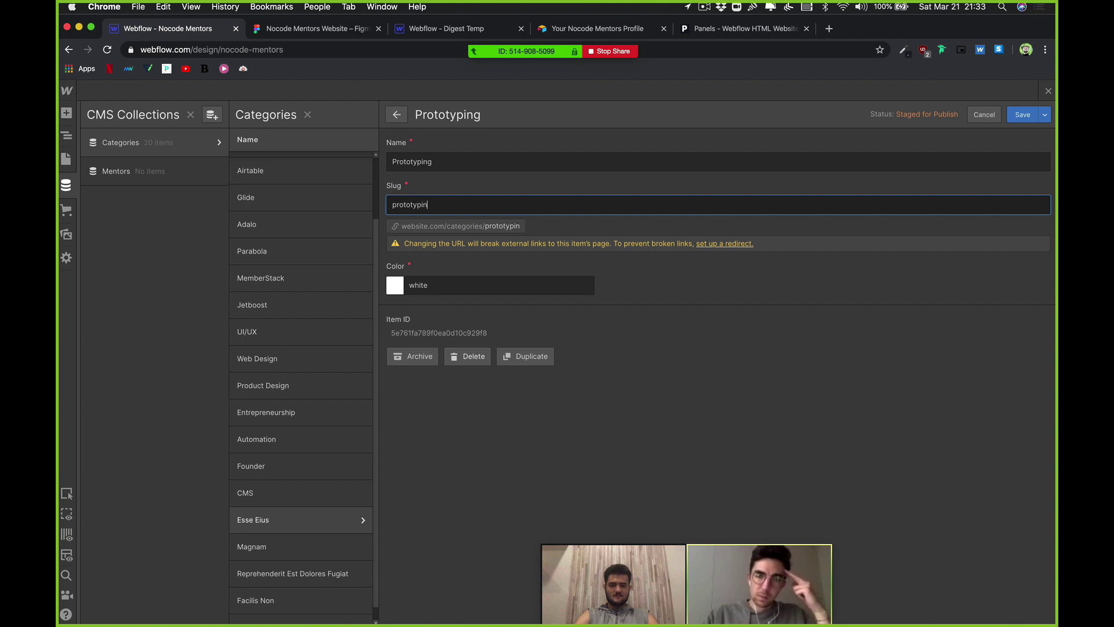
pyautogui.write('g')
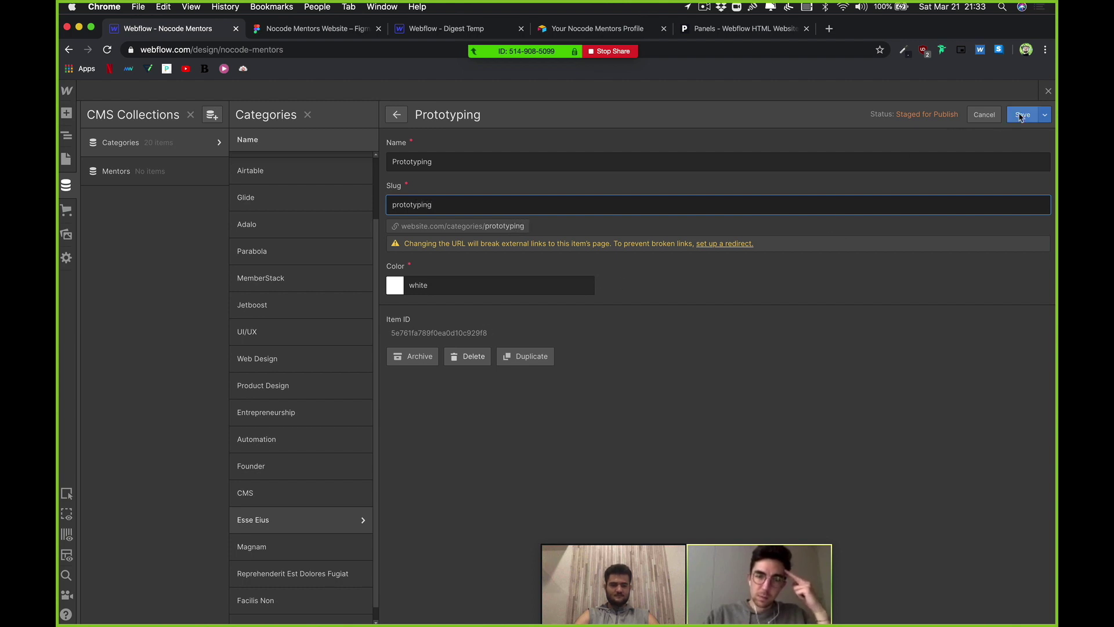
pyautogui.click(1021, 115)
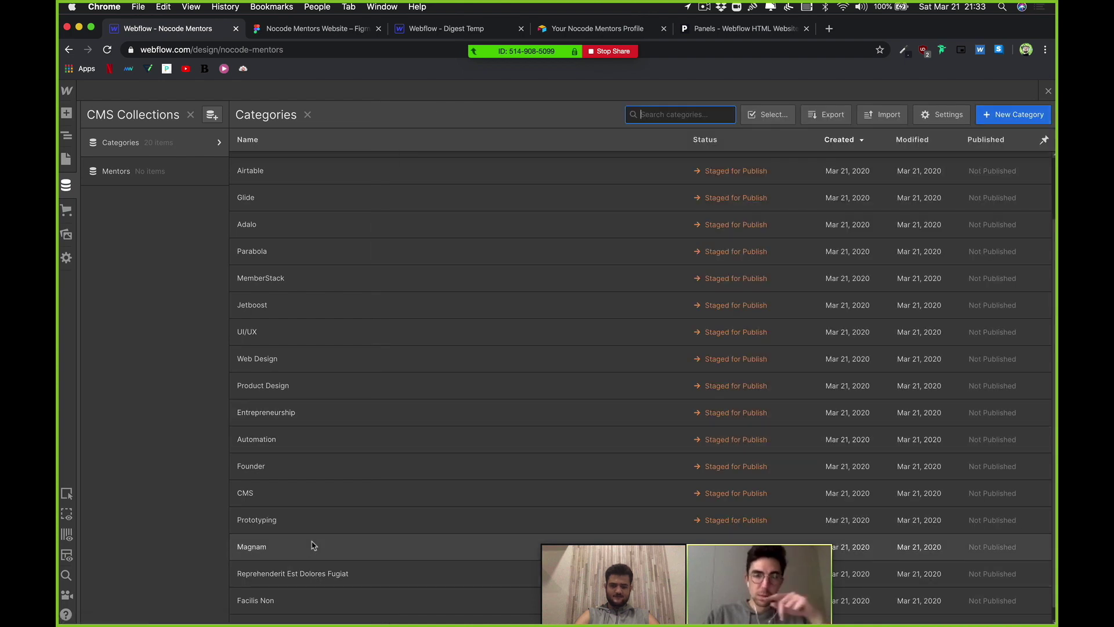
# Step: Rename the Magnam category to Marketing with slug marketing and save it
pyautogui.click(312, 545)
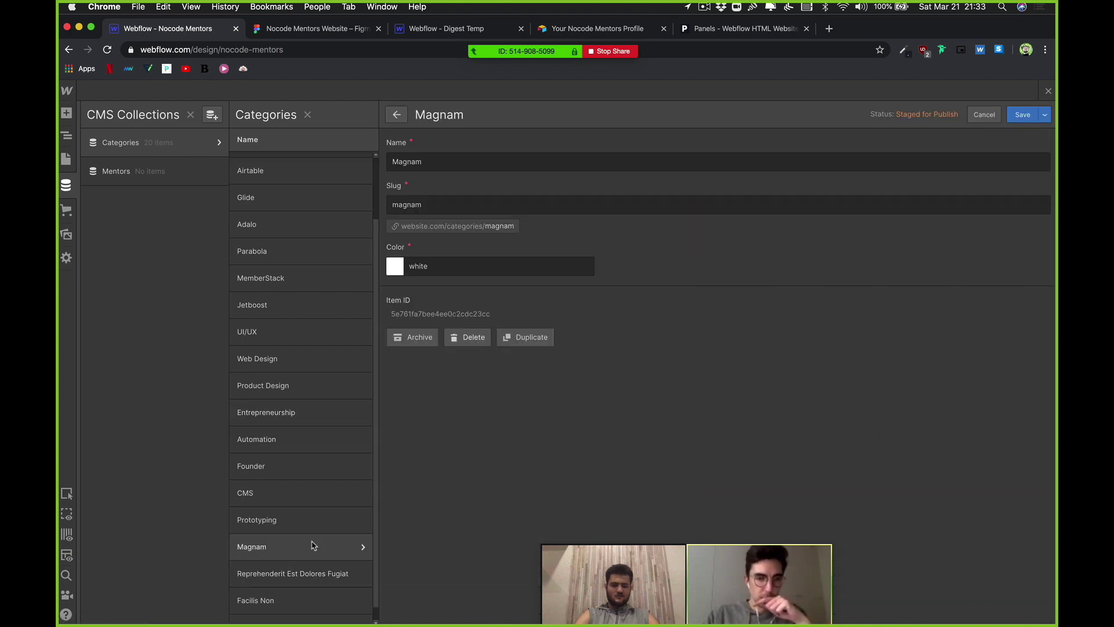
pyautogui.doubleClick(410, 160)
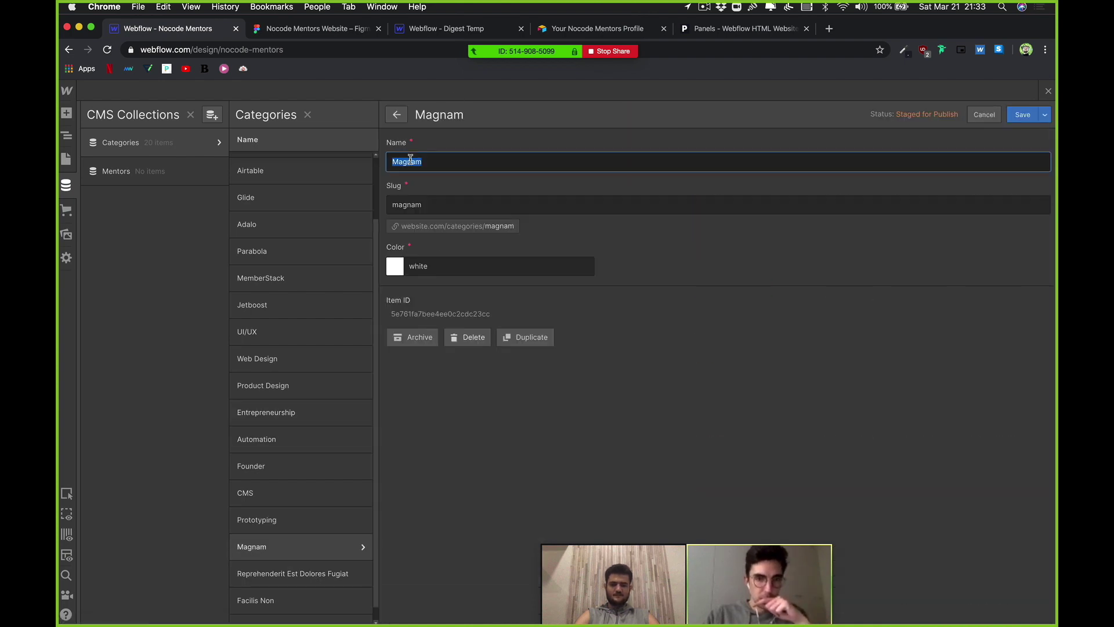
pyautogui.write('Marketing')
pyautogui.doubleClick(498, 205)
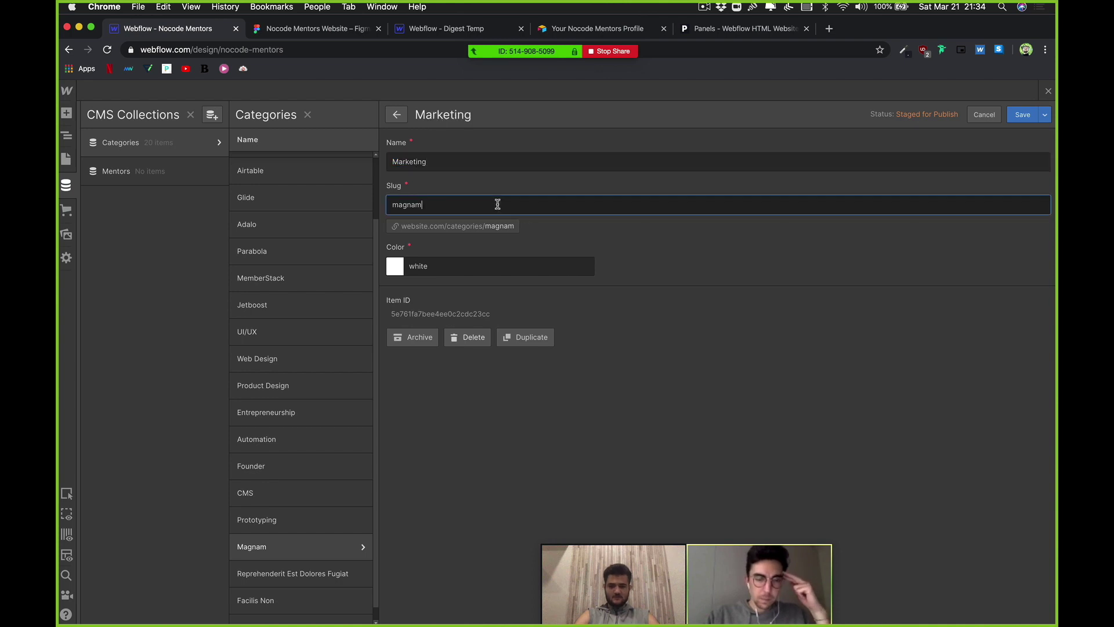
pyautogui.write('marketing')
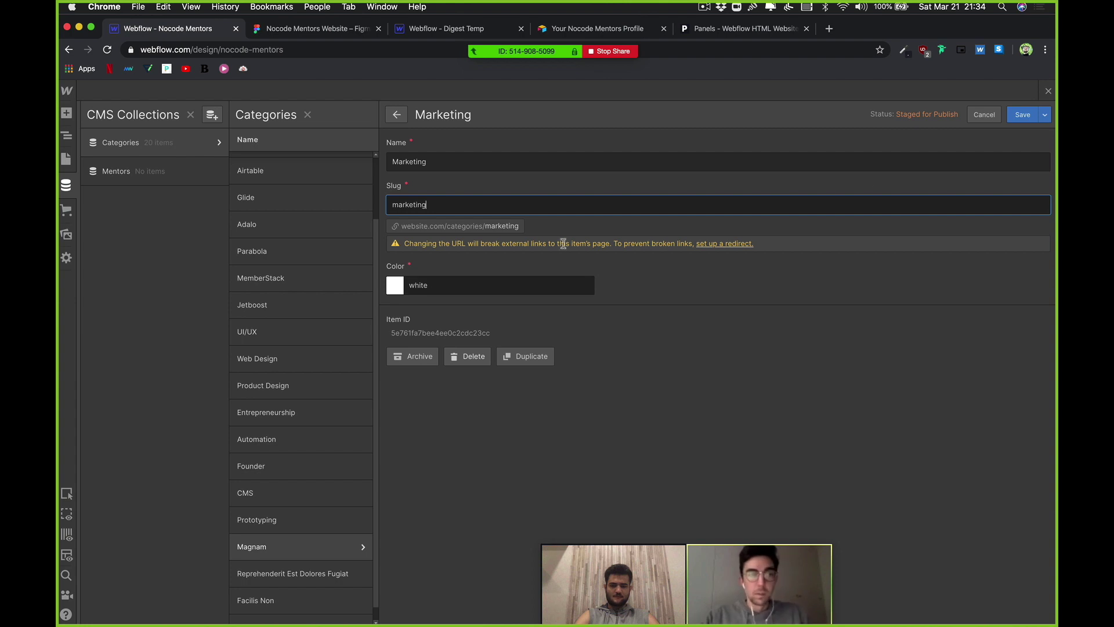
pyautogui.click(1023, 119)
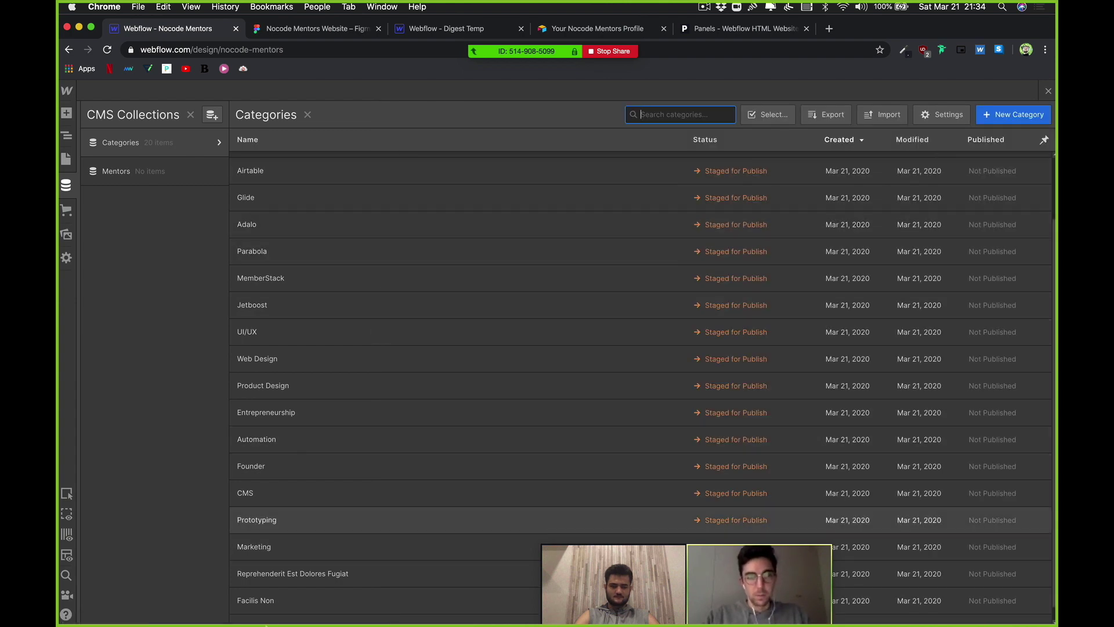
# Step: Rename Reprehenderit Est Dolores Fugiat to Illustration with slug Illustration and save it
pyautogui.scroll(-1, 287, 563)
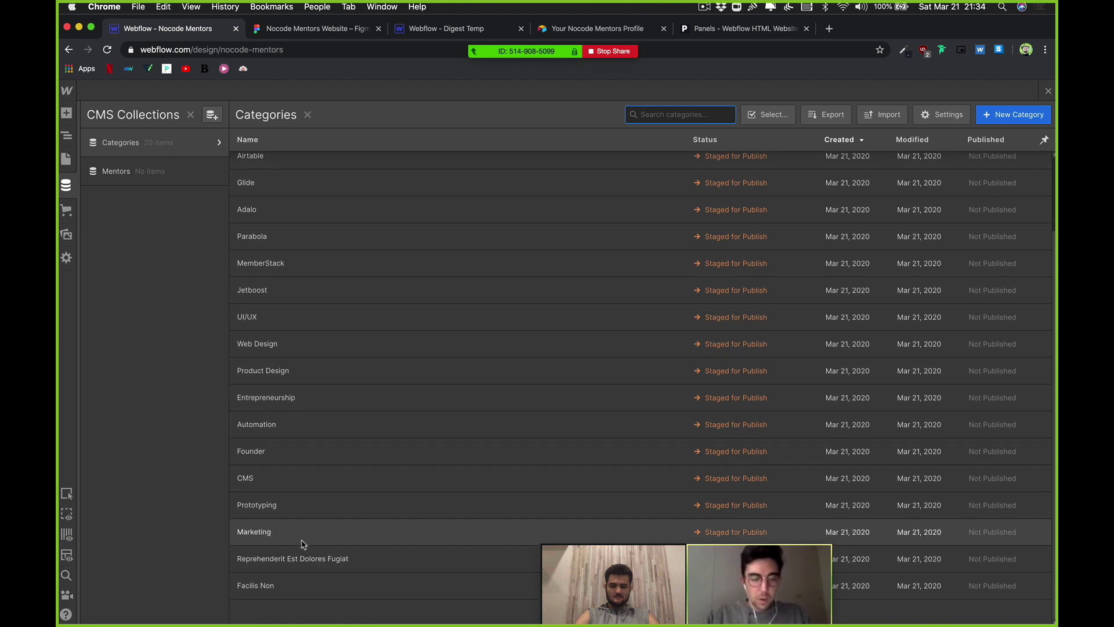
pyautogui.click(304, 559)
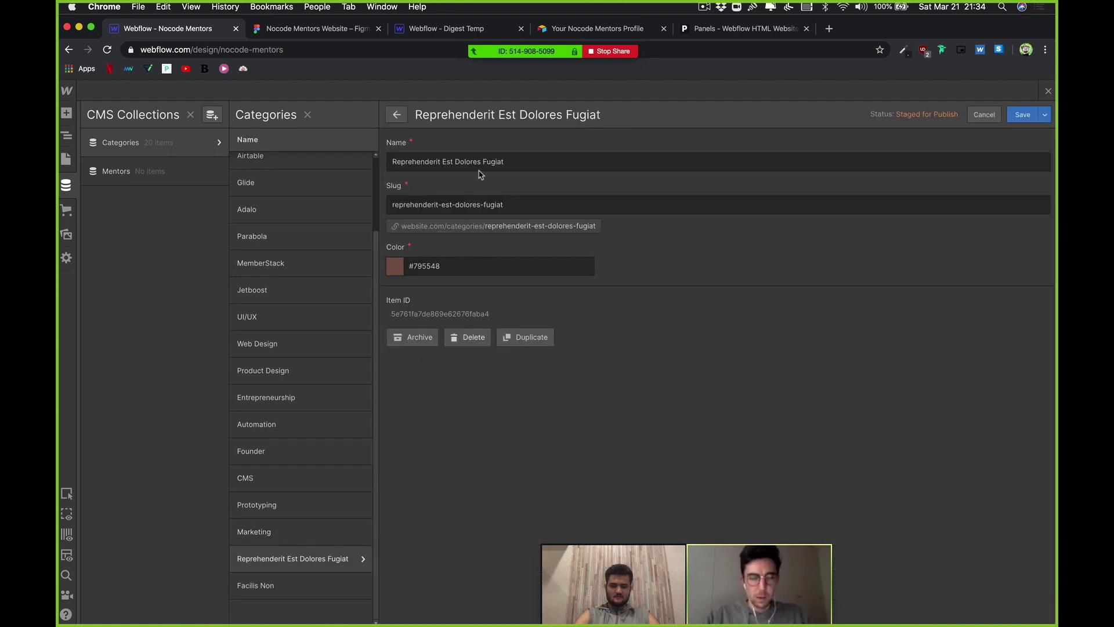
pyautogui.doubleClick(482, 170)
pyautogui.press('super+a')
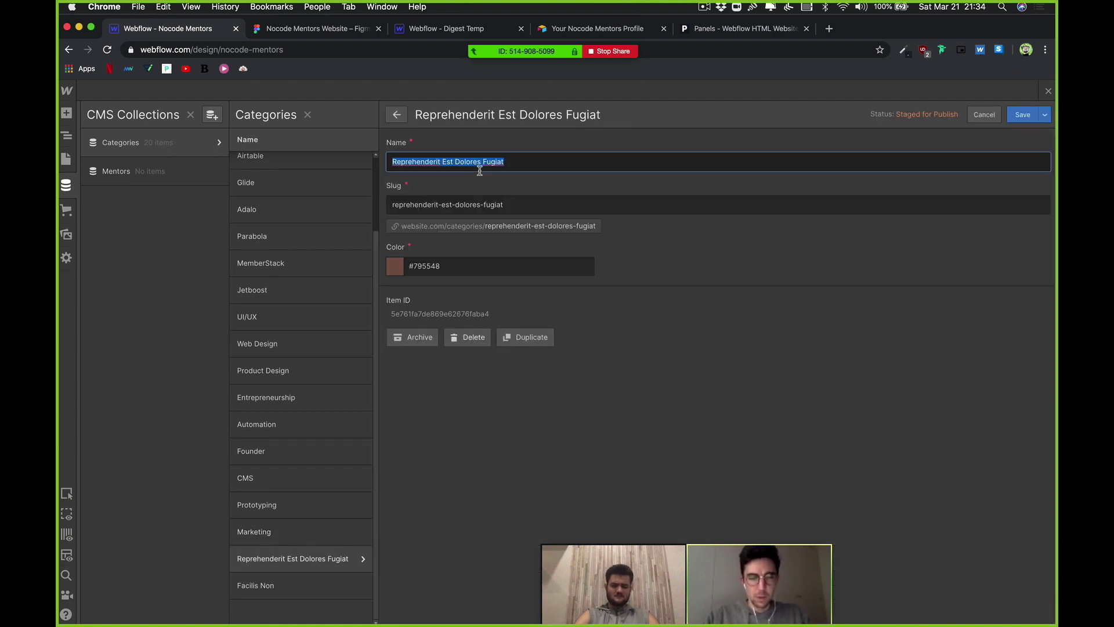
pyautogui.write('Graphic Design')
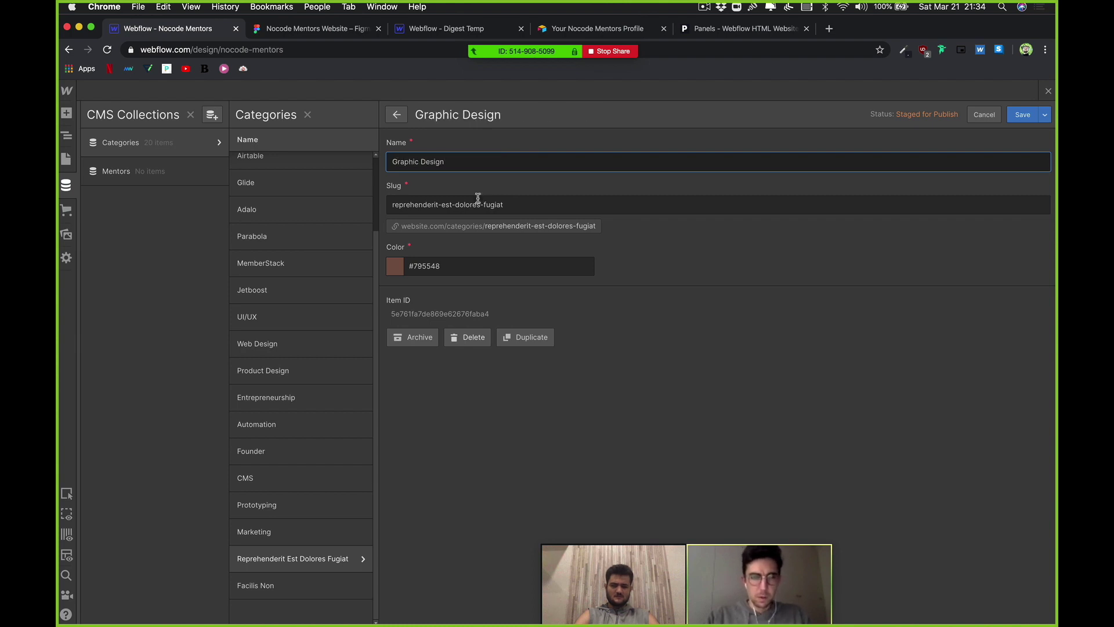
pyautogui.press('Tab')
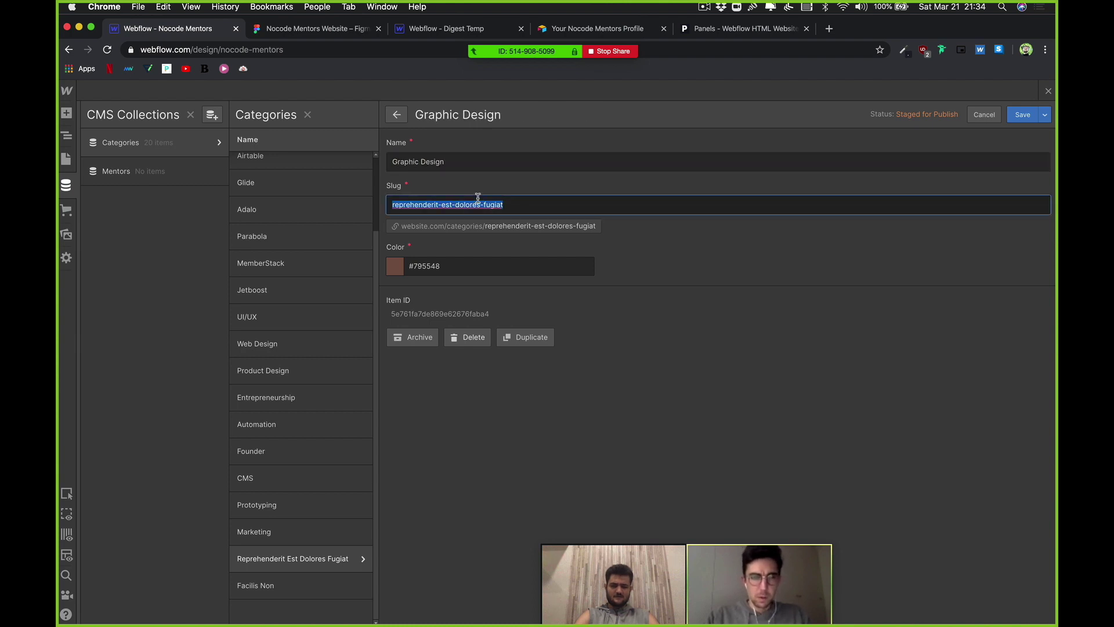
pyautogui.write('graphicdesign')
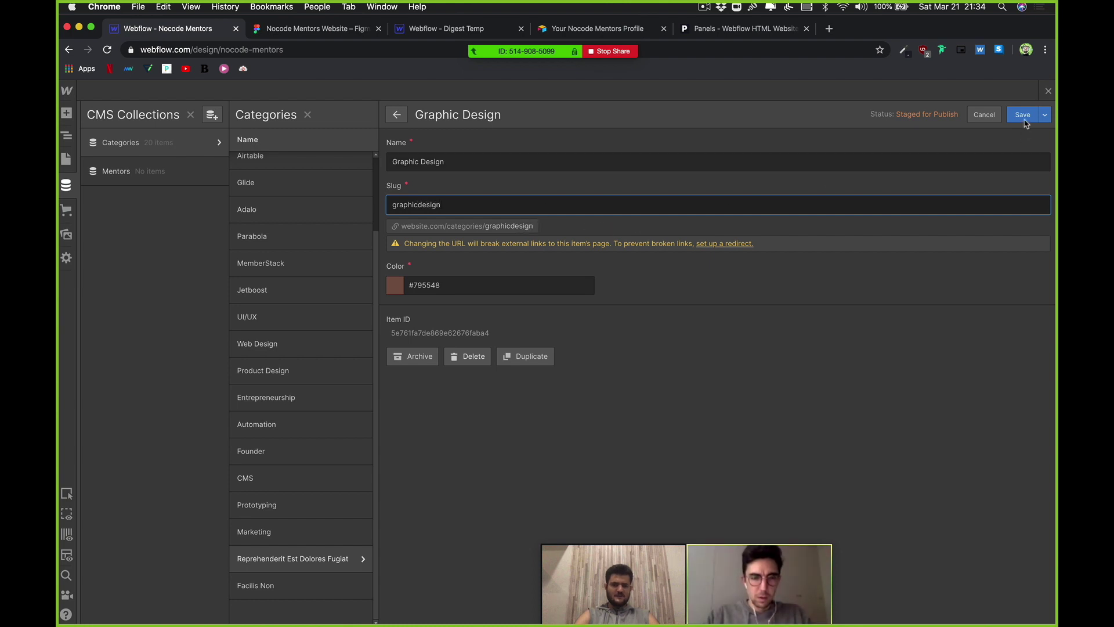
pyautogui.press('super+a')
pyautogui.write('Illustration')
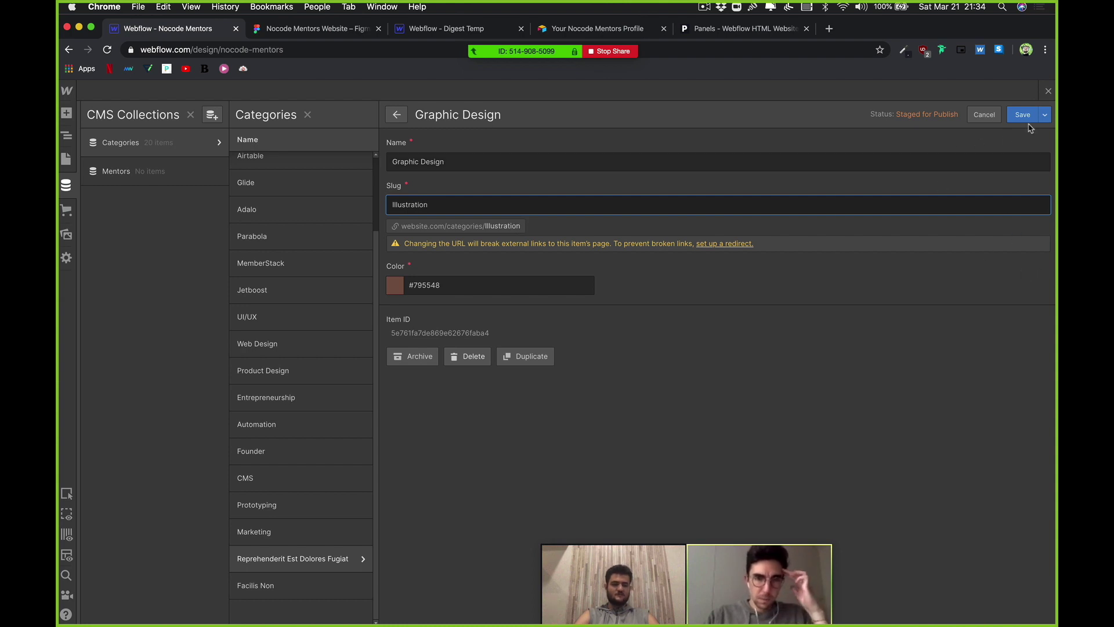
pyautogui.doubleClick(574, 166)
pyautogui.press('super+a')
pyautogui.write('I')
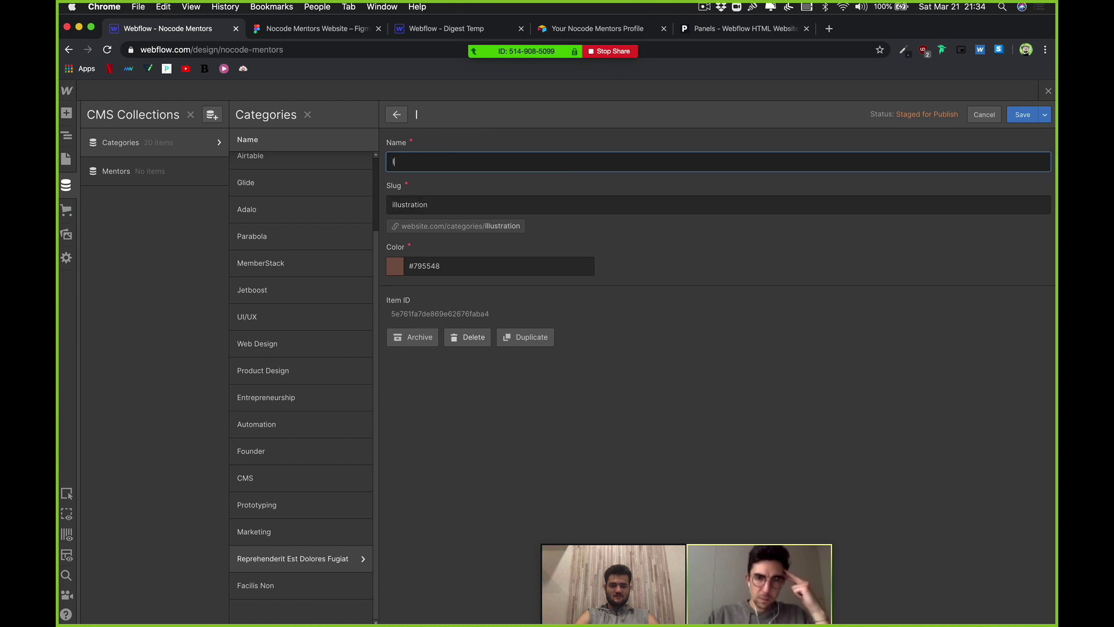
pyautogui.write('llustration')
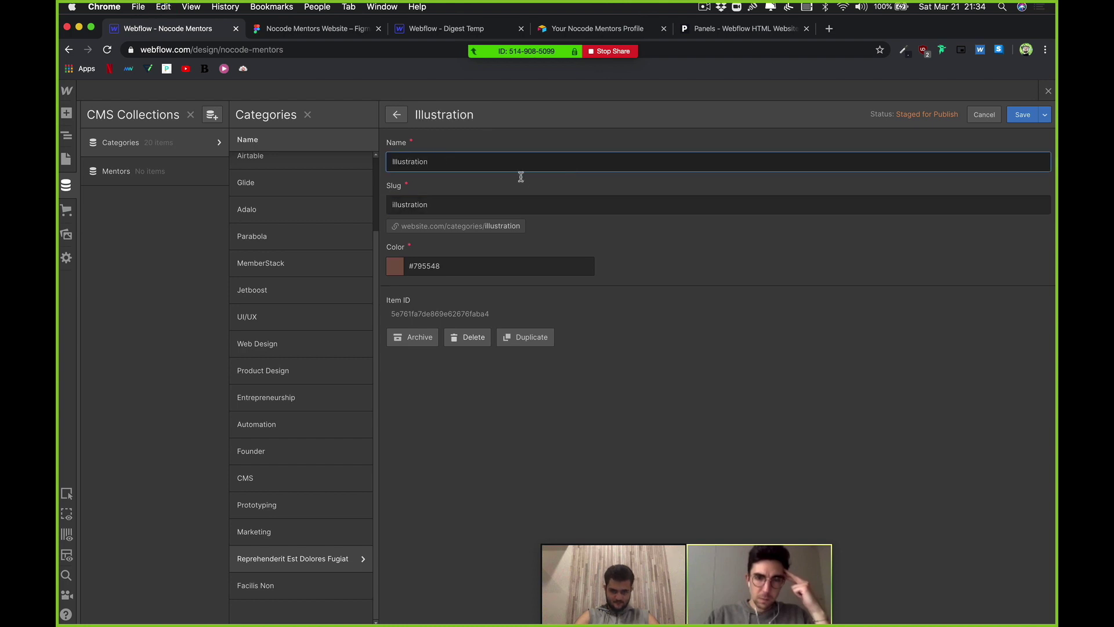
pyautogui.click(1017, 118)
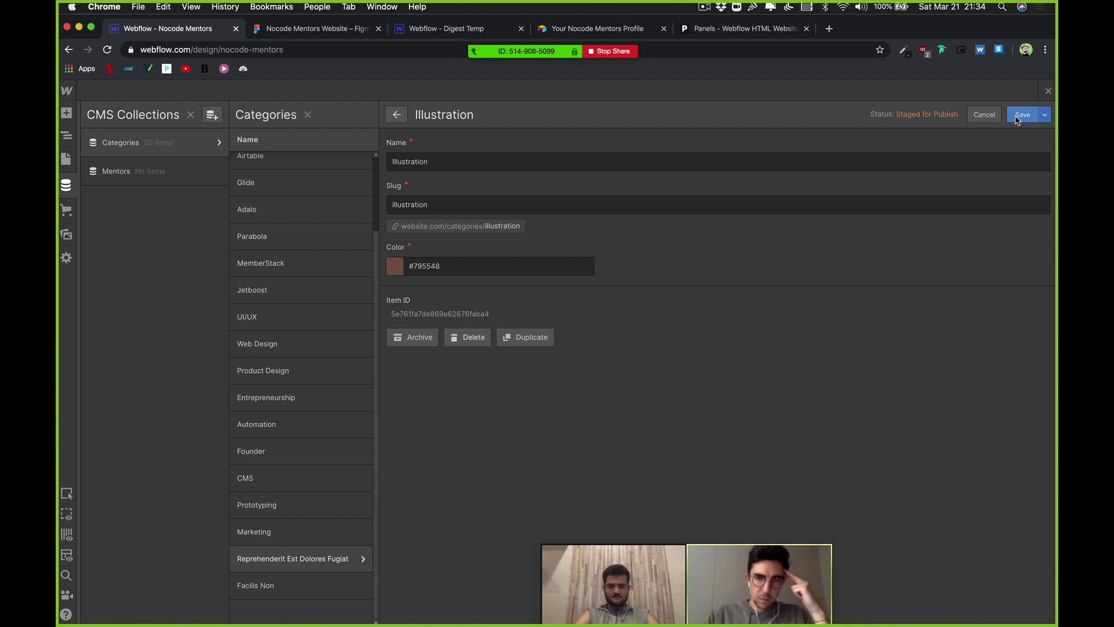
# Step: Rename the Facilis Non category to Copywriting with slug Copywriting and save it
pyautogui.click(274, 589)
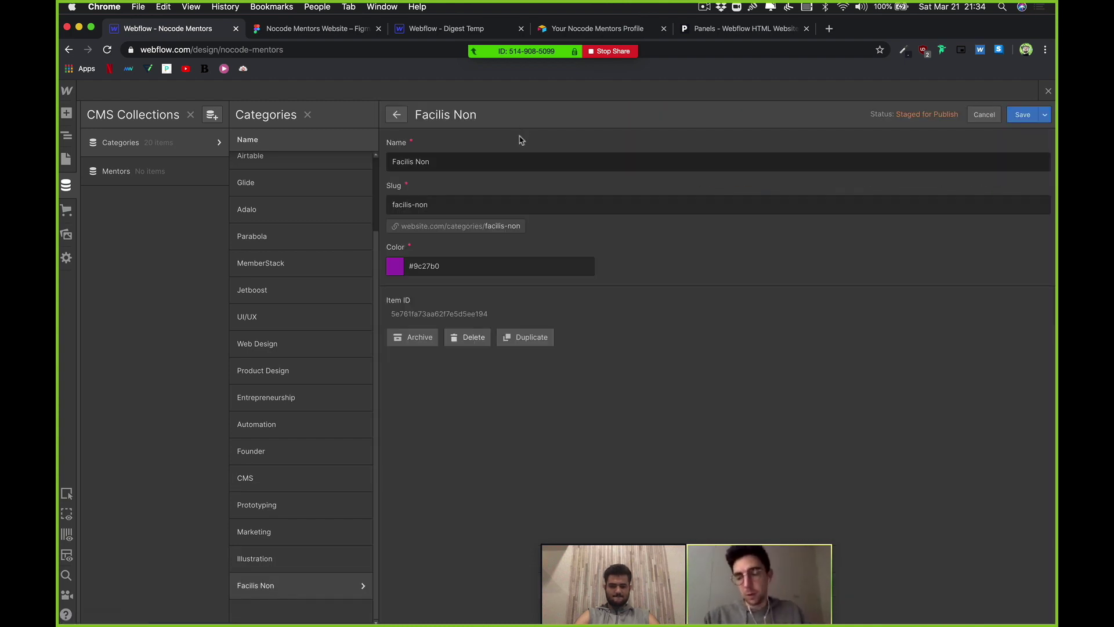
pyautogui.tripleClick(480, 162)
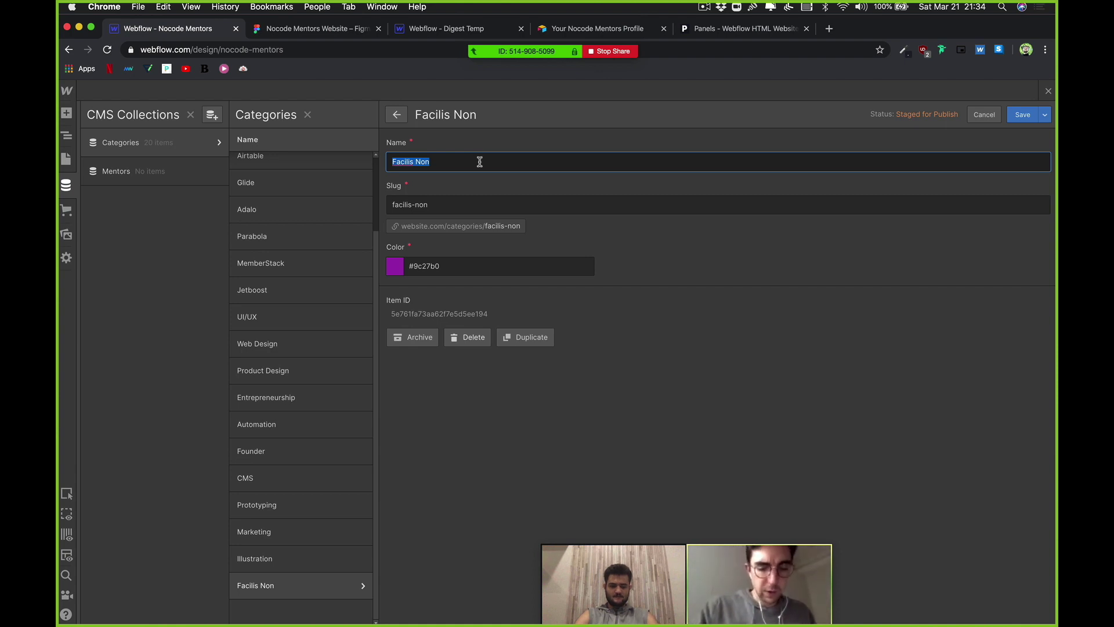
pyautogui.write('C')
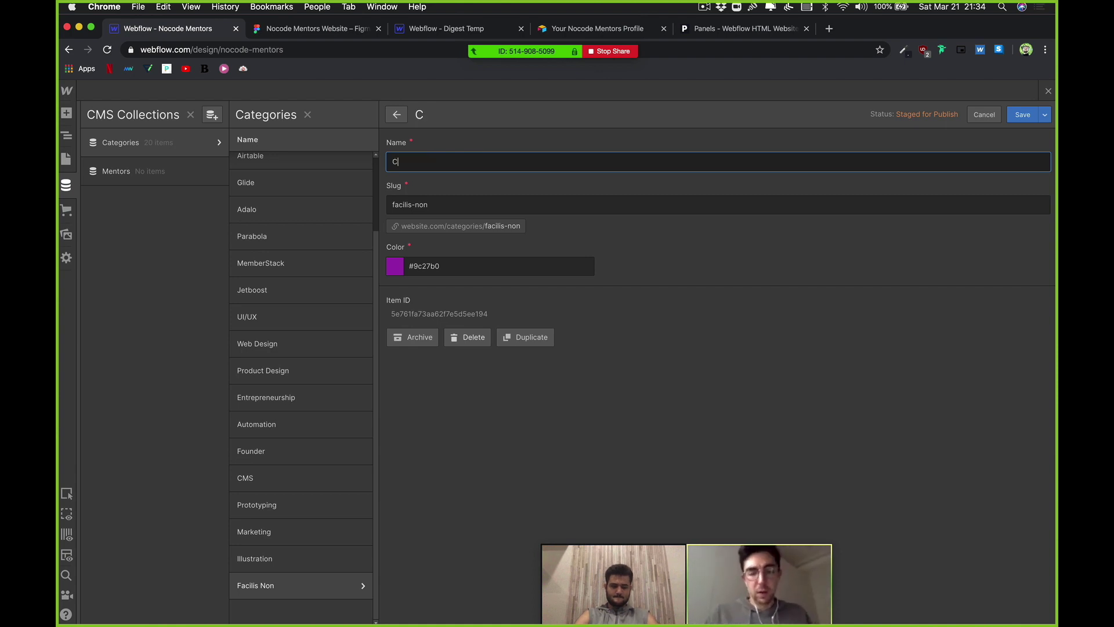
pyautogui.press('BackSpace')
pyautogui.write('Editor')
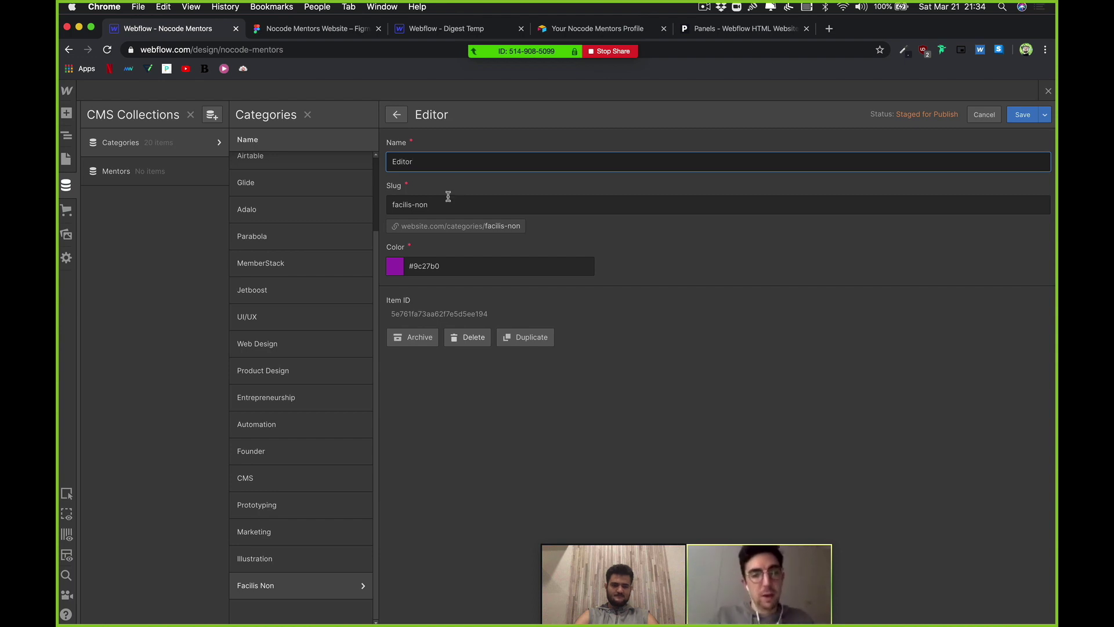
pyautogui.press('Tab')
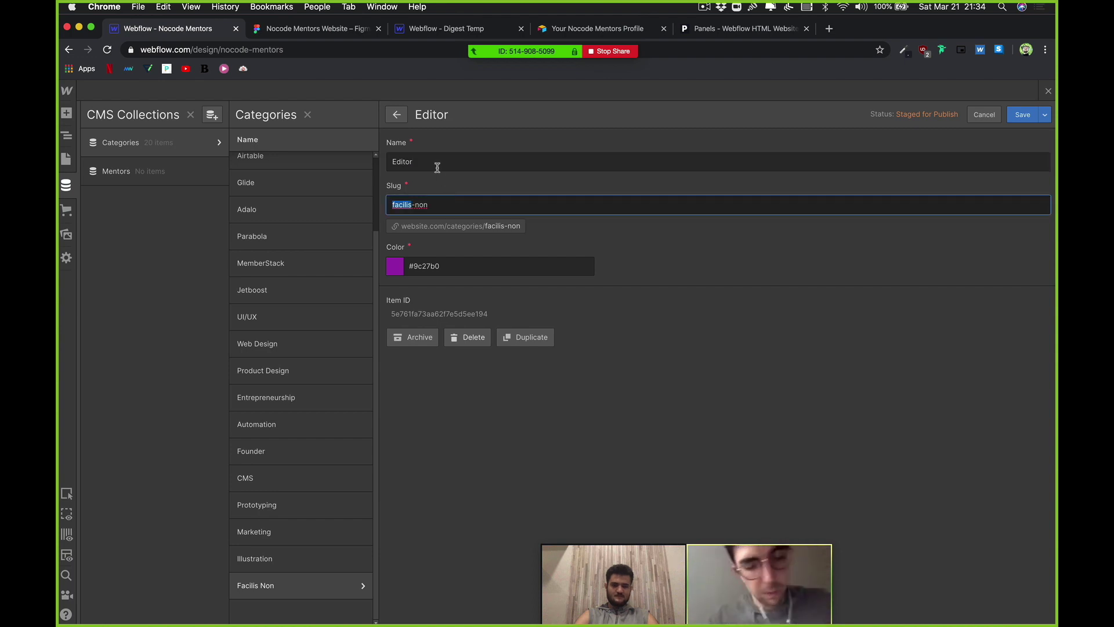
pyautogui.tripleClick(435, 163)
pyautogui.write('Copywriting')
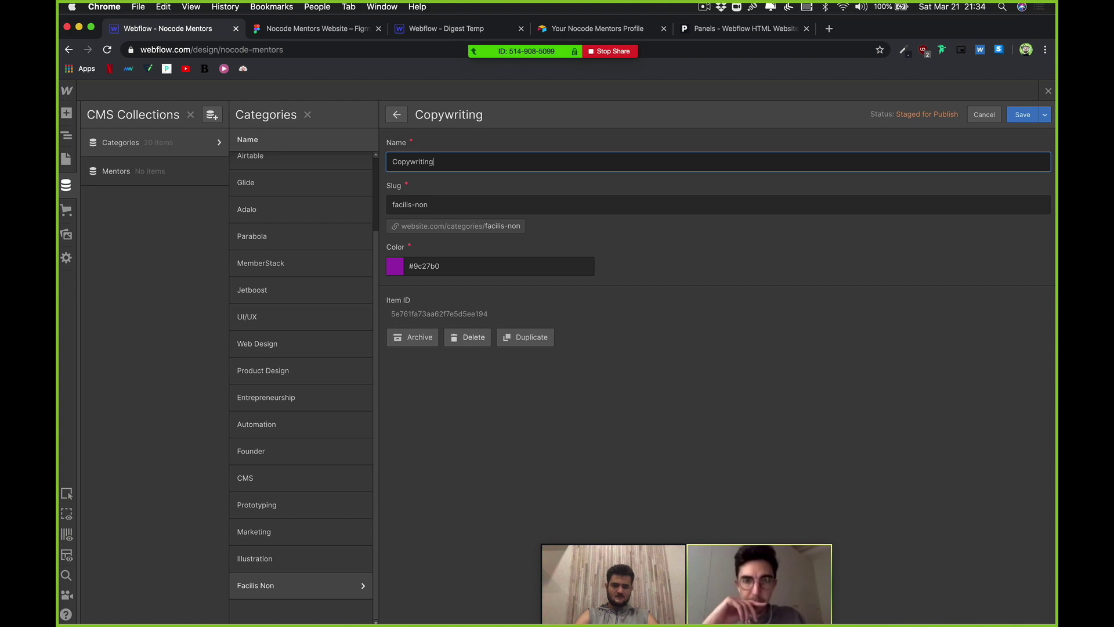
pyautogui.tripleClick(410, 199)
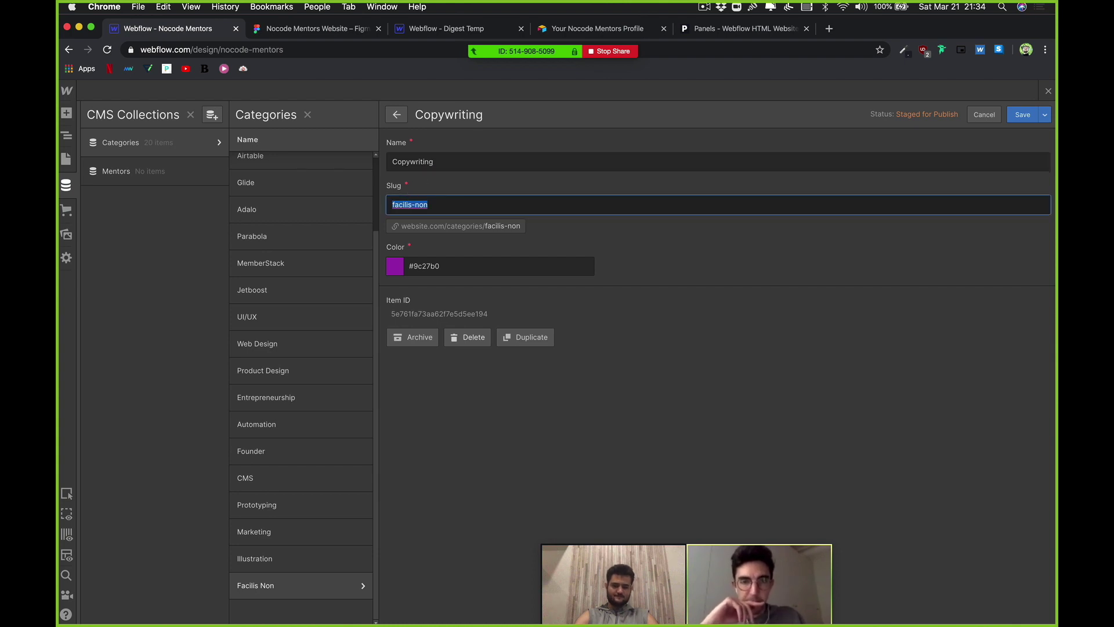
pyautogui.write('Copywriting')
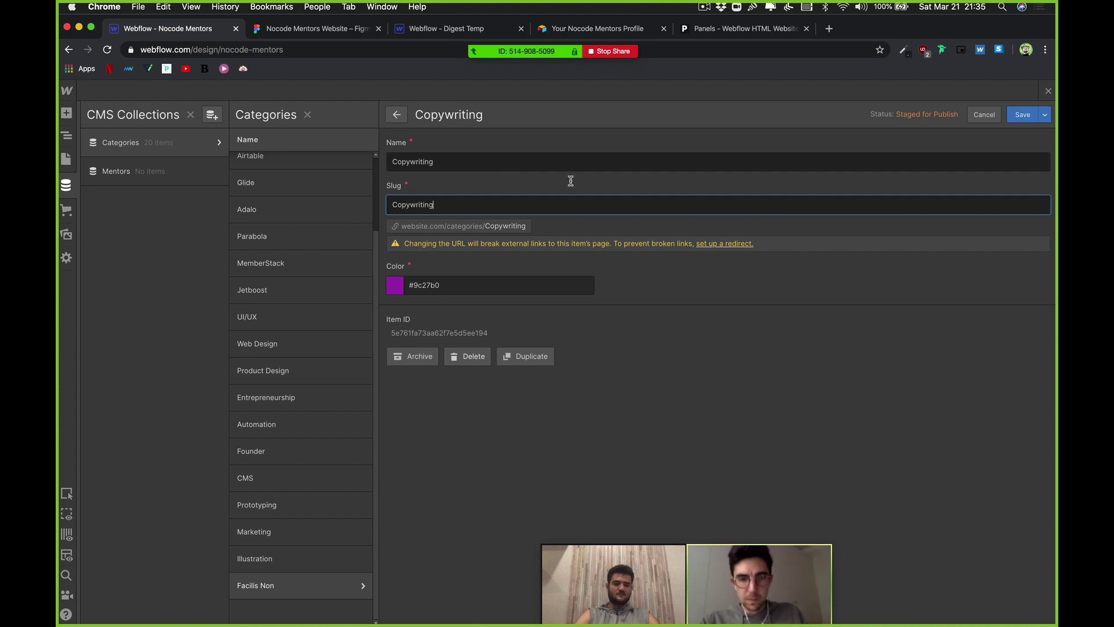
pyautogui.click(1019, 118)
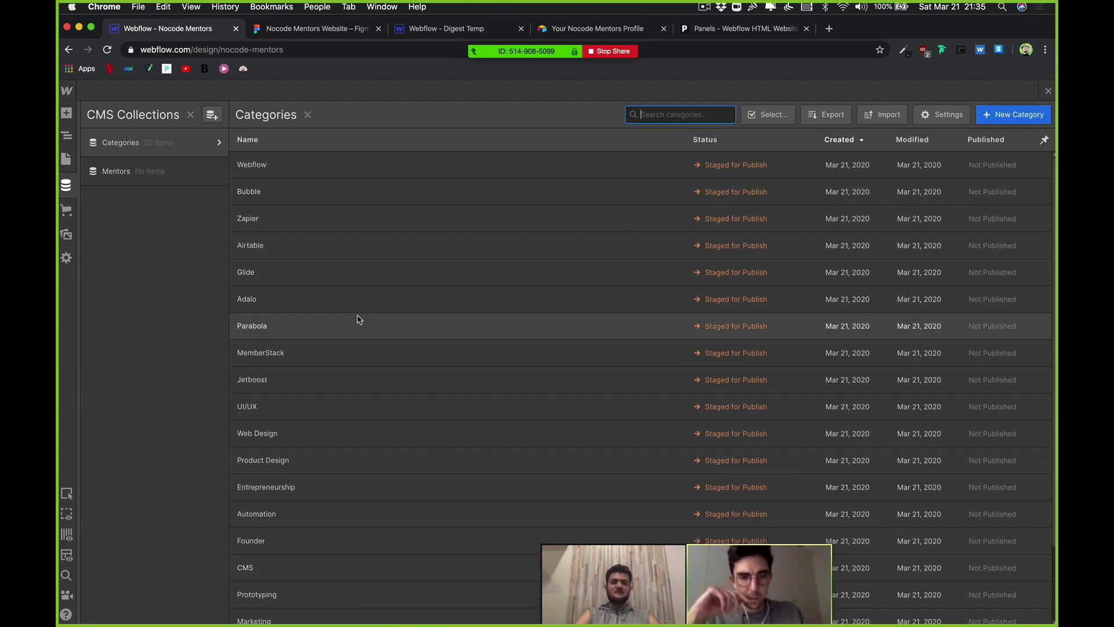
# Step: Close the CMS collections panel to return to the Home page canvas
pyautogui.scroll(-2, 324, 350)
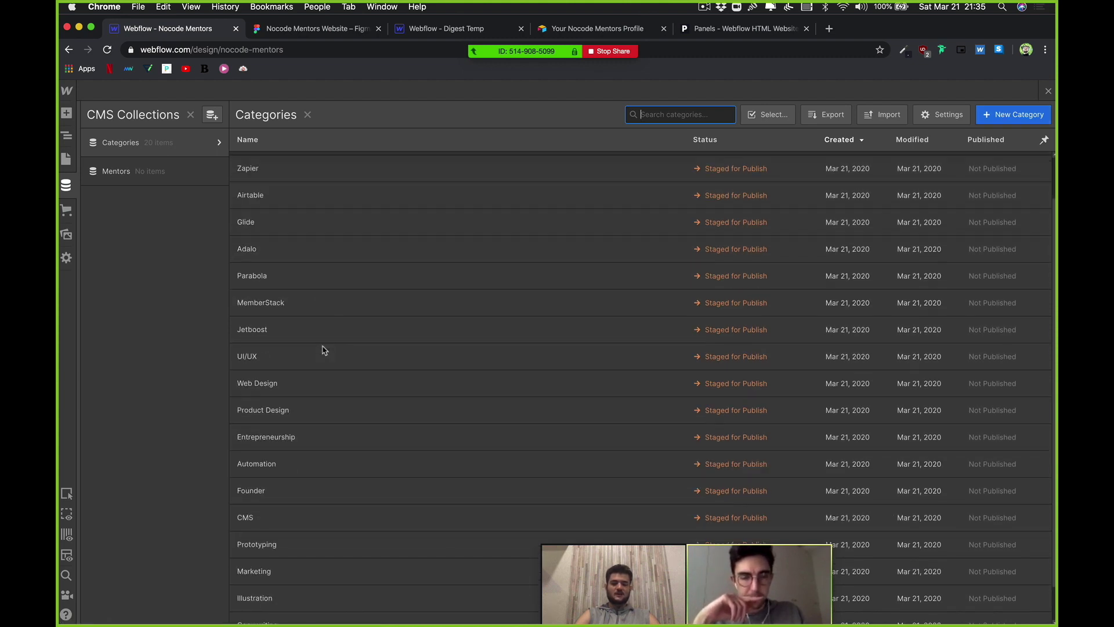
pyautogui.scroll(2, 324, 350)
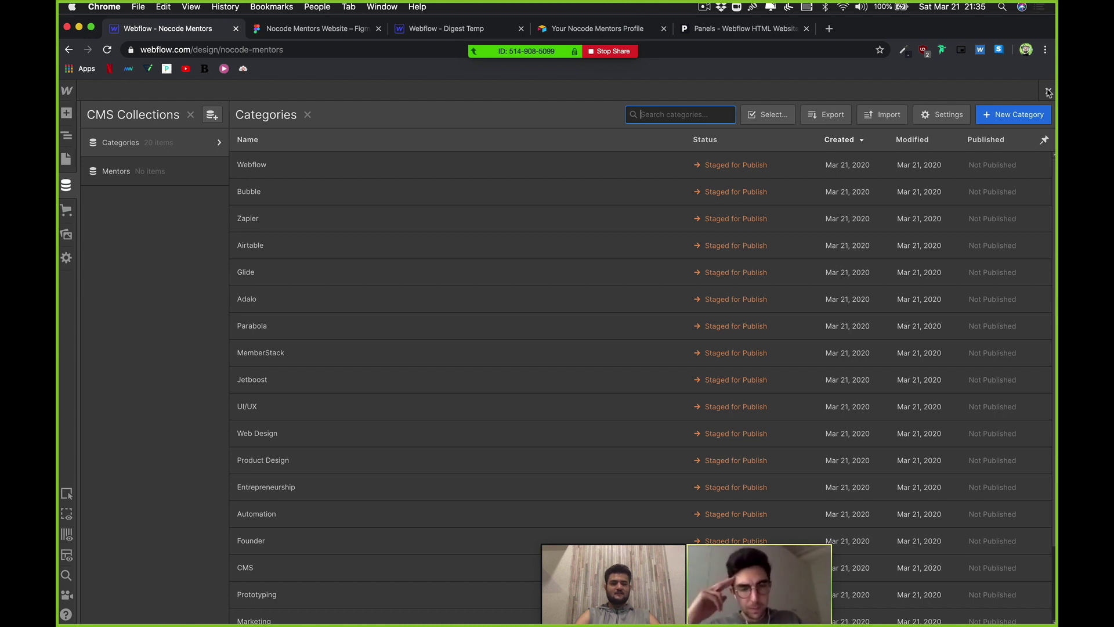
pyautogui.click(1048, 92)
# Step: Check the mentor card group's size in the Figma design, then return to Webflow
pyautogui.click(1049, 92)
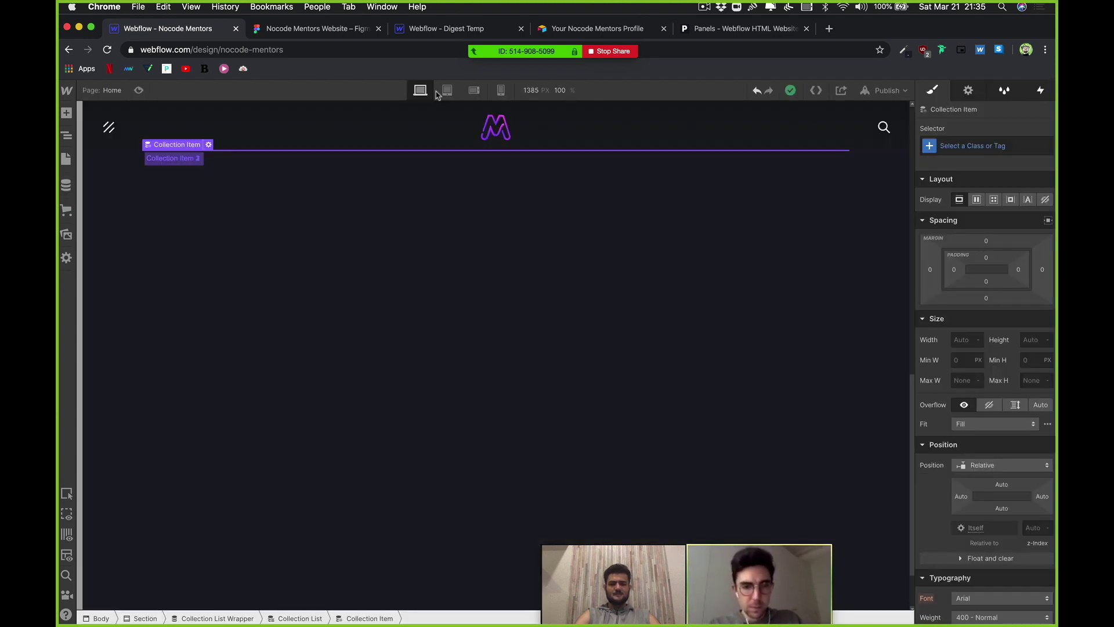
pyautogui.click(308, 30)
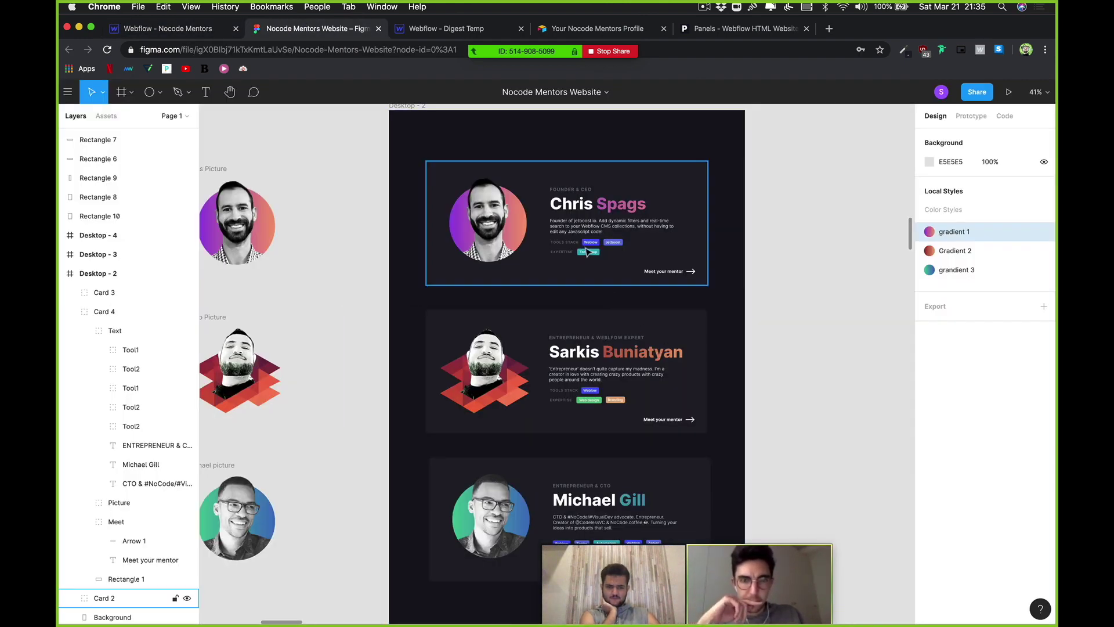
pyautogui.scroll(6, 607, 245)
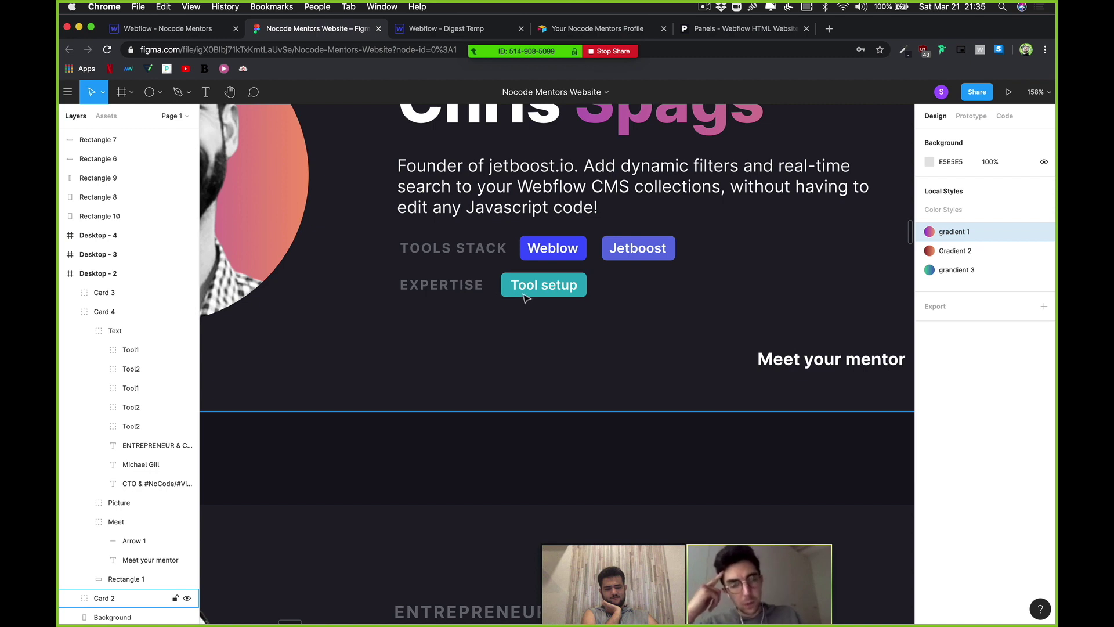
pyautogui.click(552, 346)
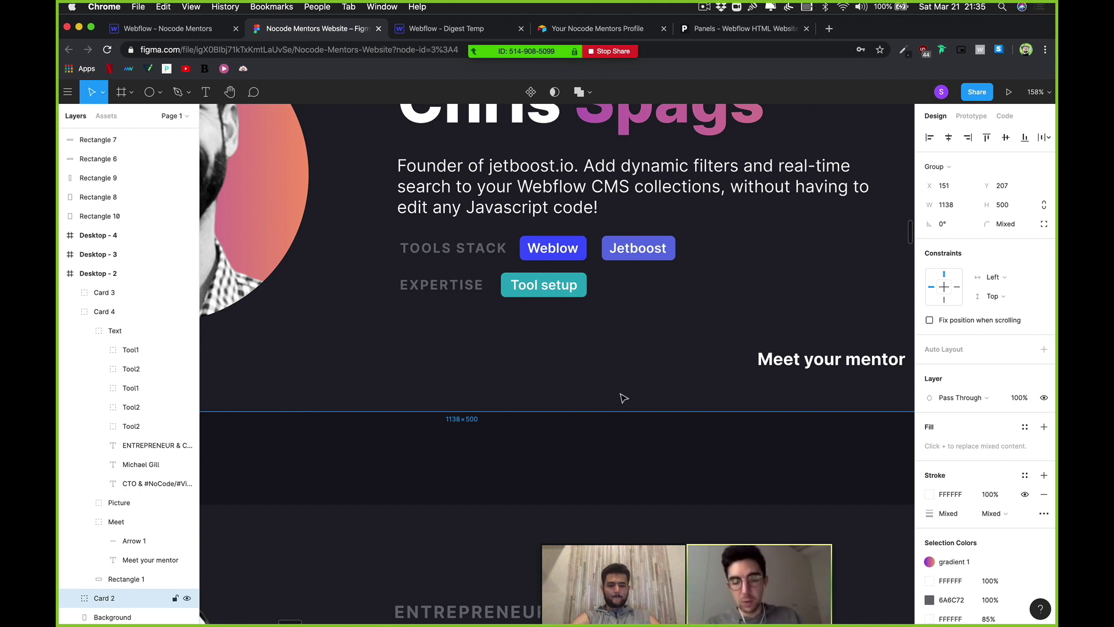
pyautogui.click(180, 31)
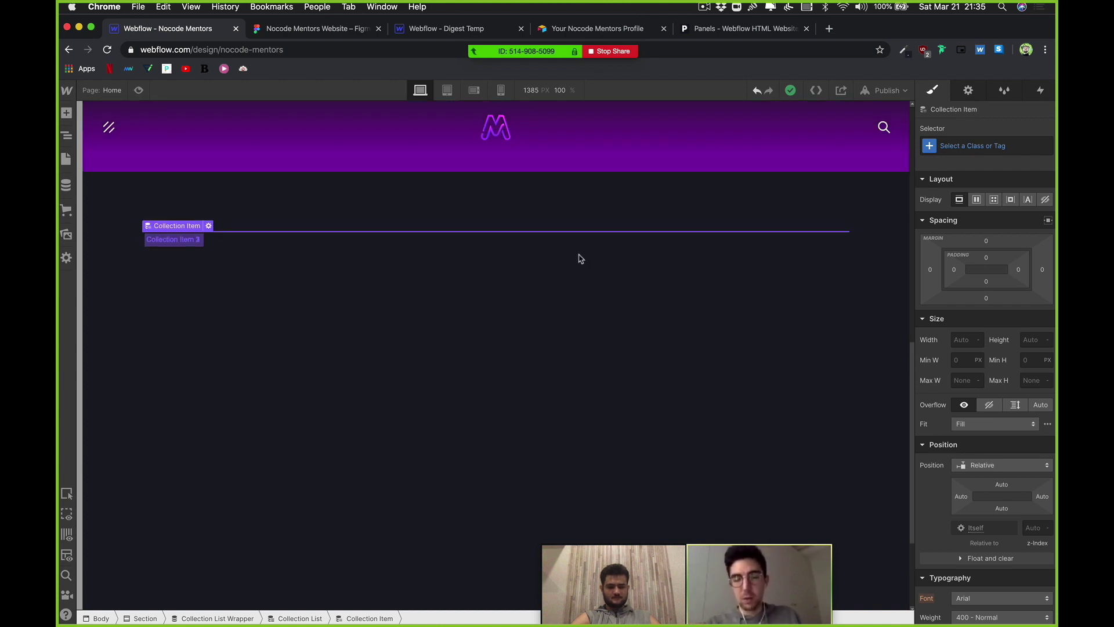
# Step: Set the Home page collection list's source to the Mentors collection
pyautogui.click(208, 229)
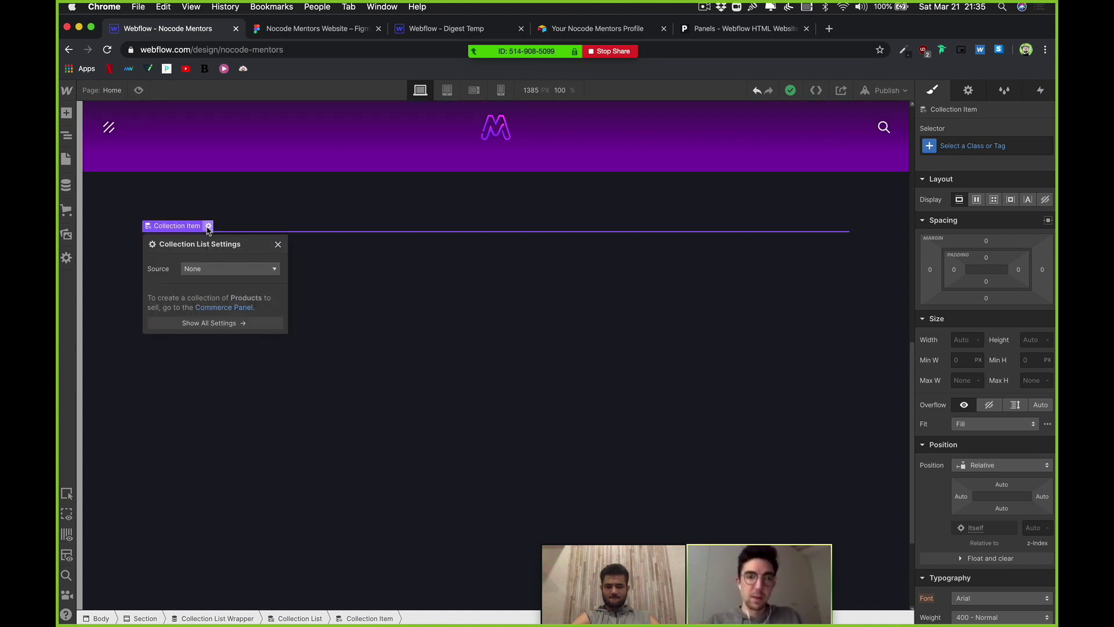
pyautogui.click(221, 268)
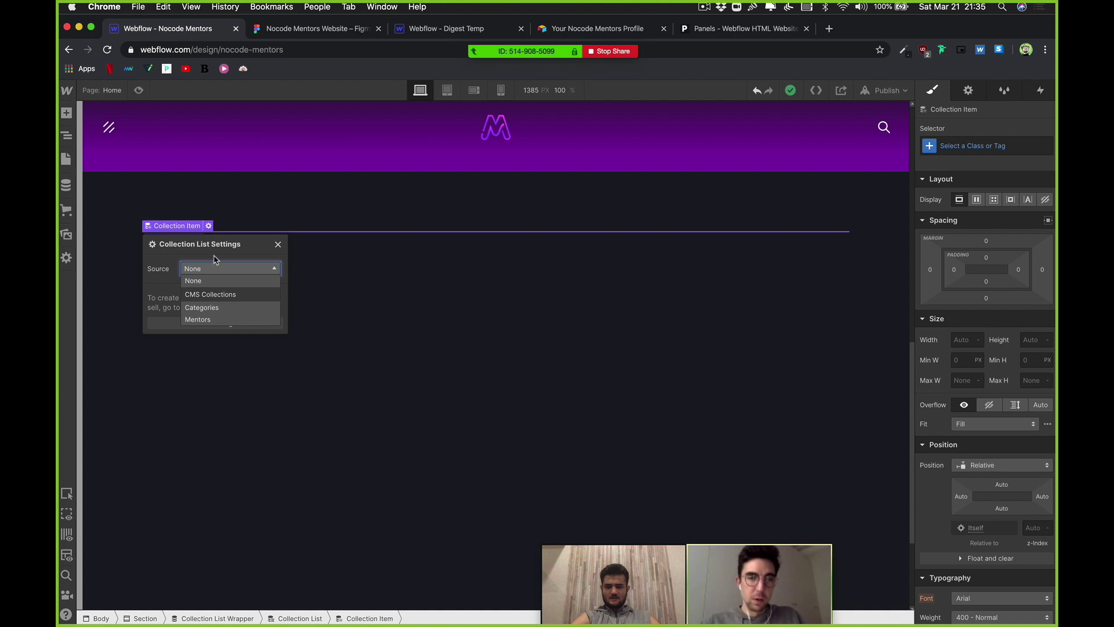
pyautogui.click(231, 320)
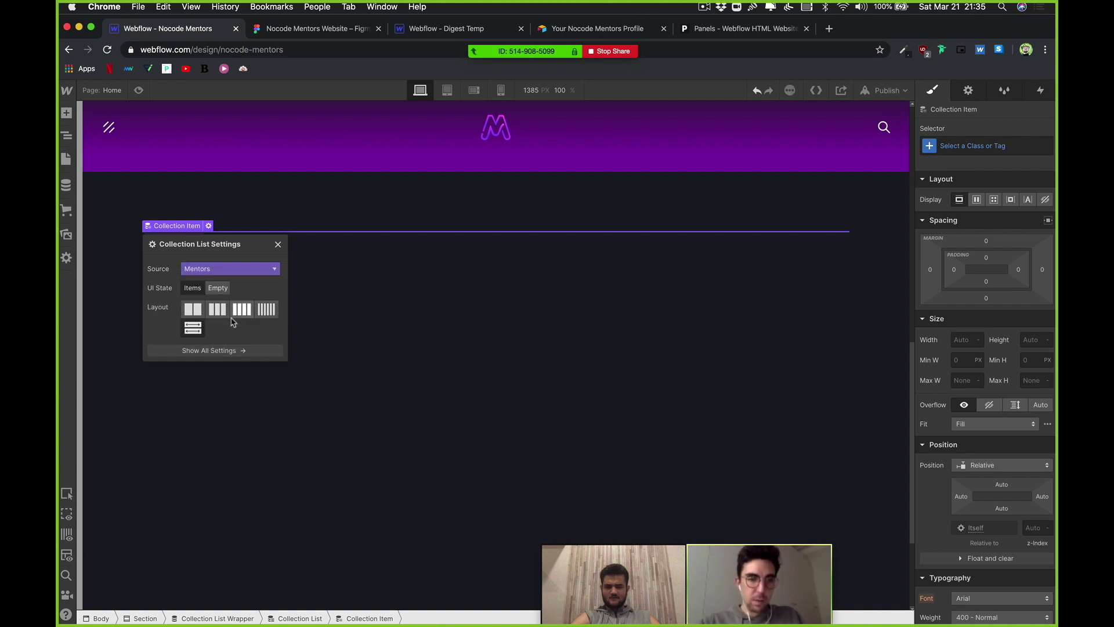
pyautogui.click(485, 257)
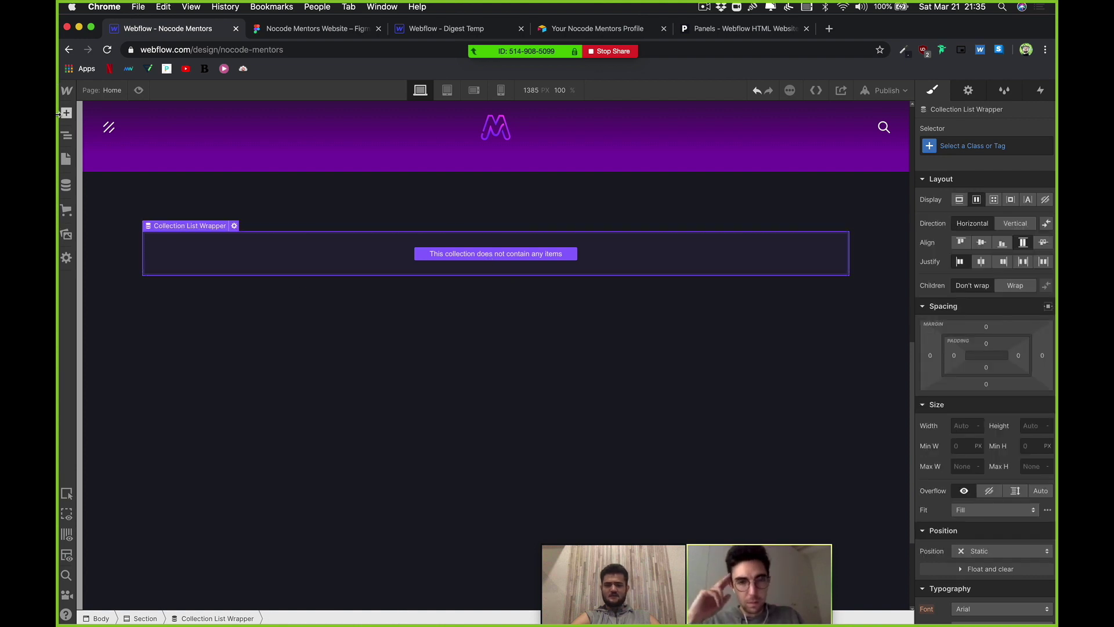
# Step: Try placing a Div Block inside the still-empty Mentors collection list
pyautogui.click(67, 113)
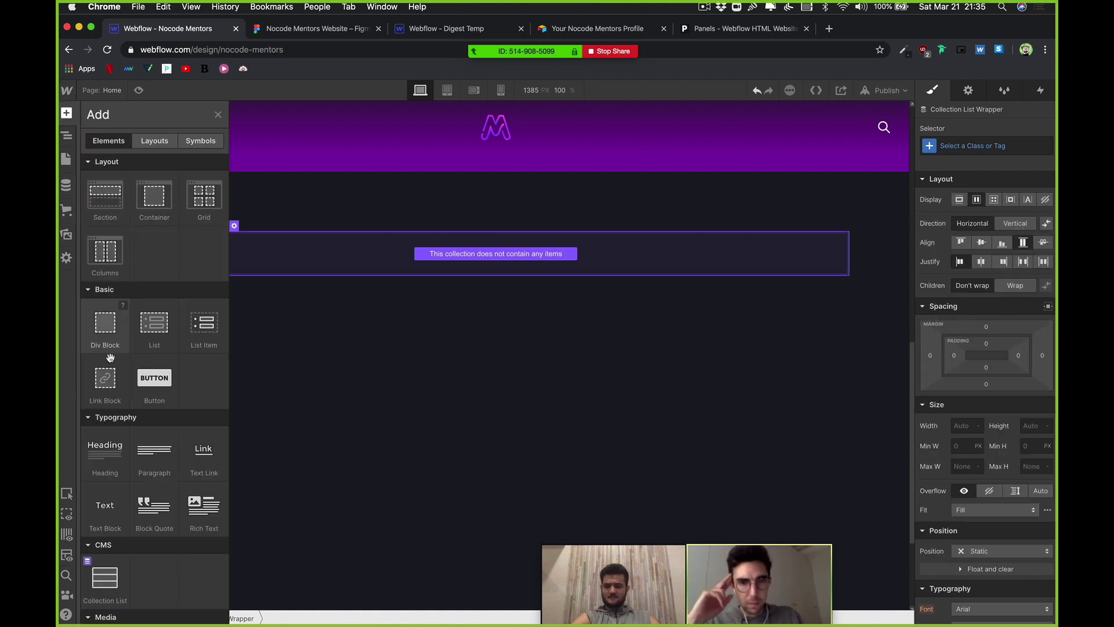
pyautogui.moveTo(106, 336); pyautogui.dragTo(663, 306)
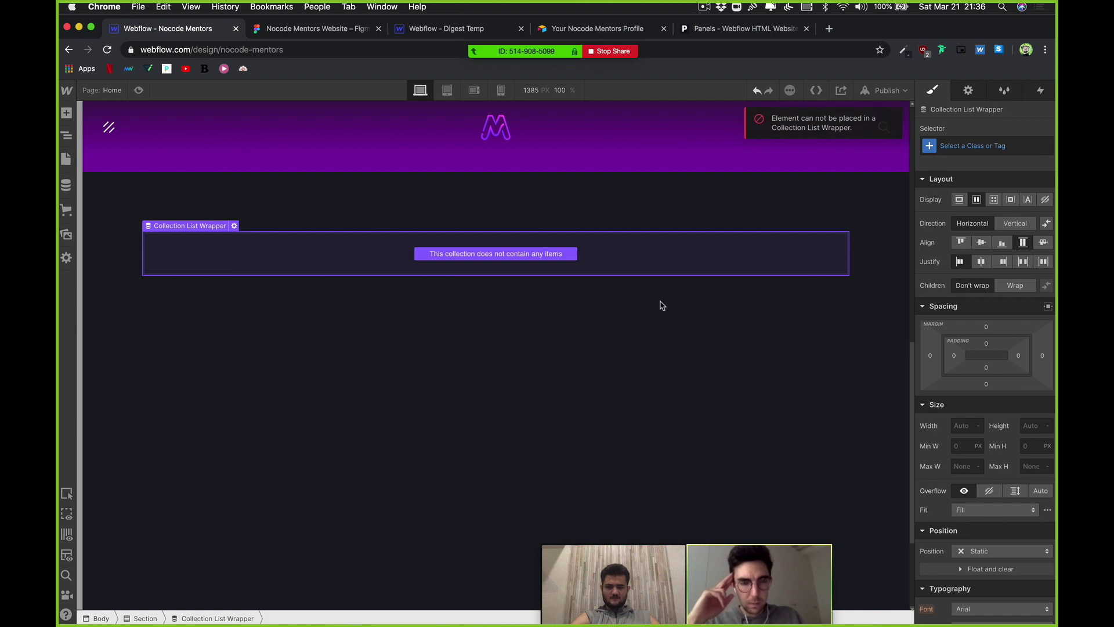
pyautogui.doubleClick(492, 264)
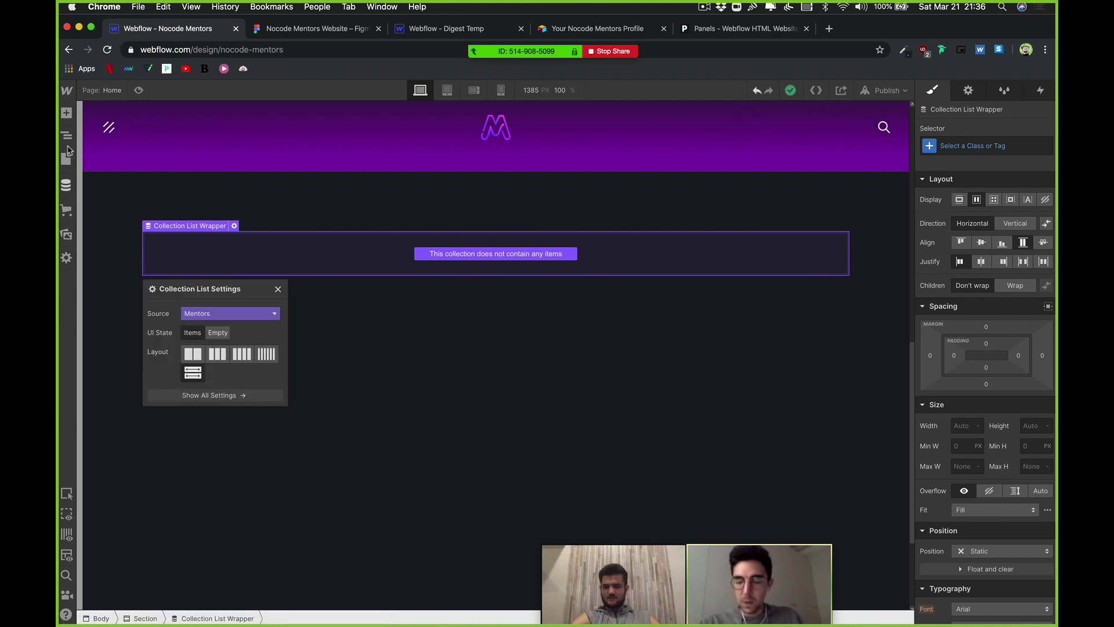
pyautogui.click(67, 157)
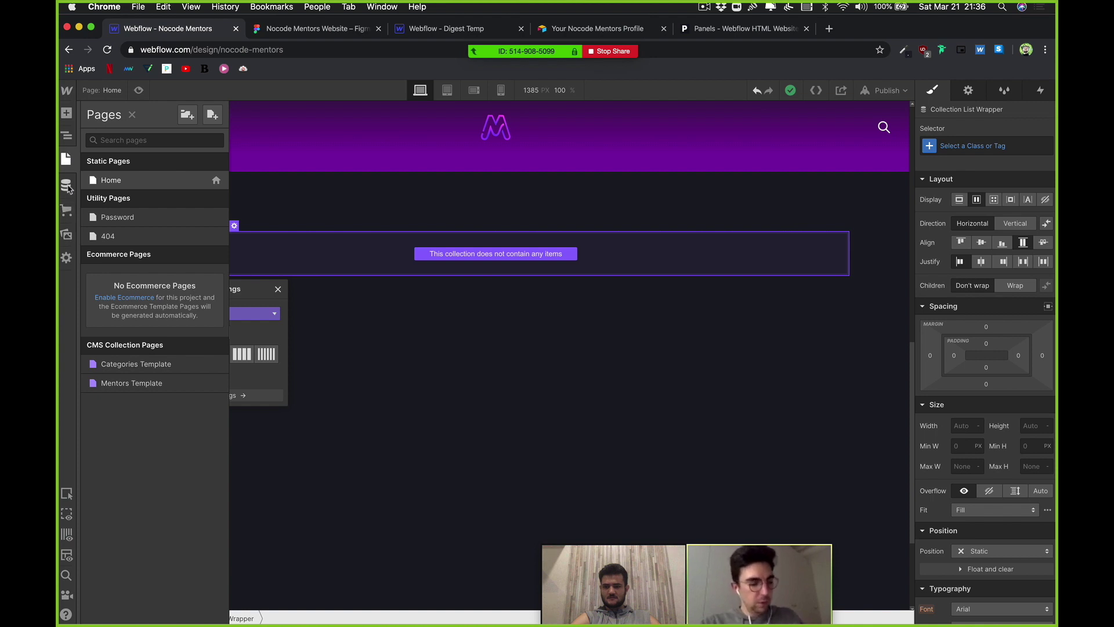
# Step: Generate 20 dummy items in the Mentors CMS collection and return to the canvas
pyautogui.click(66, 184)
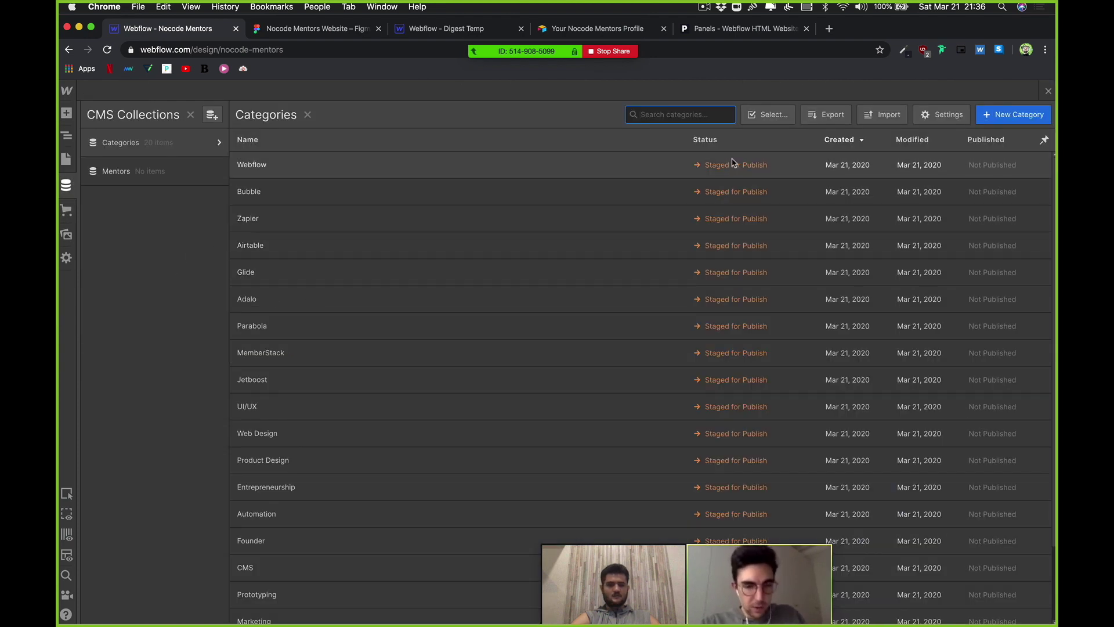
pyautogui.click(148, 170)
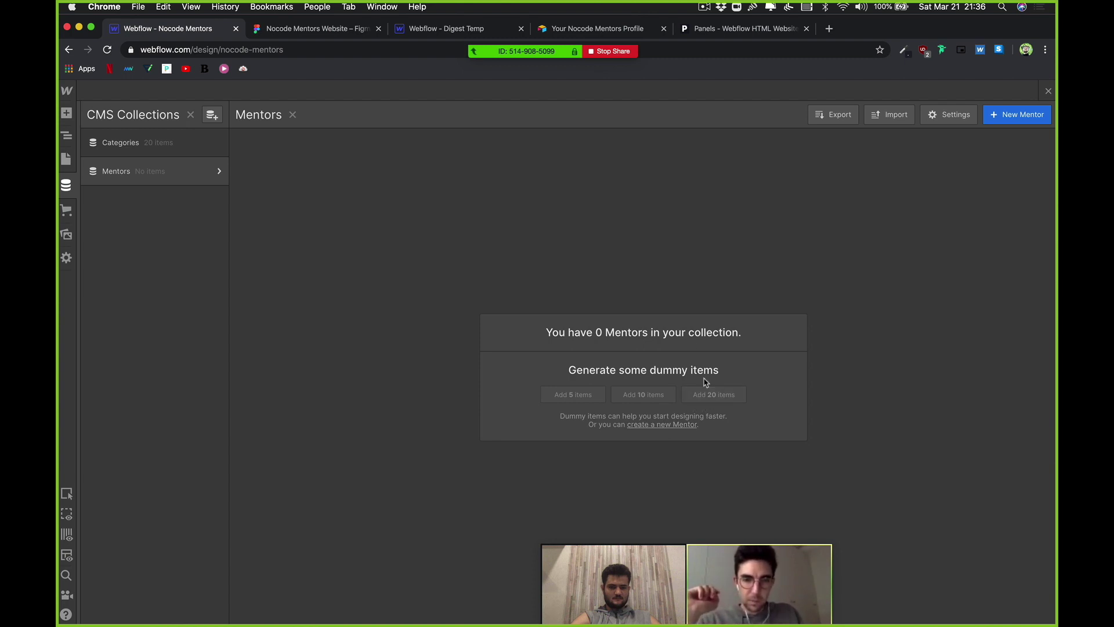
pyautogui.click(720, 281)
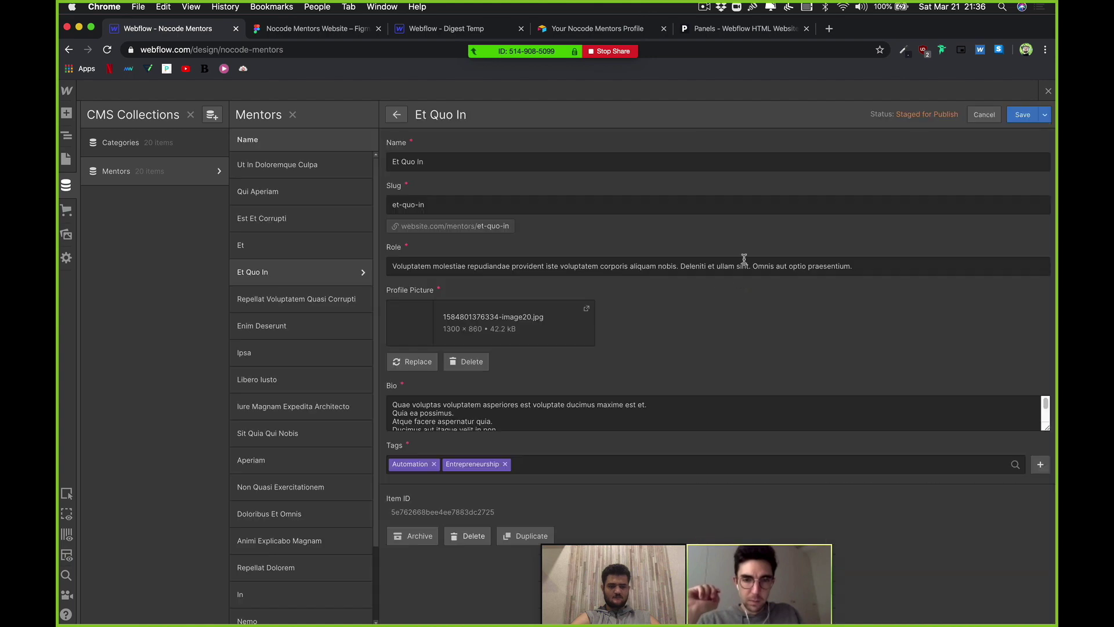
pyautogui.click(986, 114)
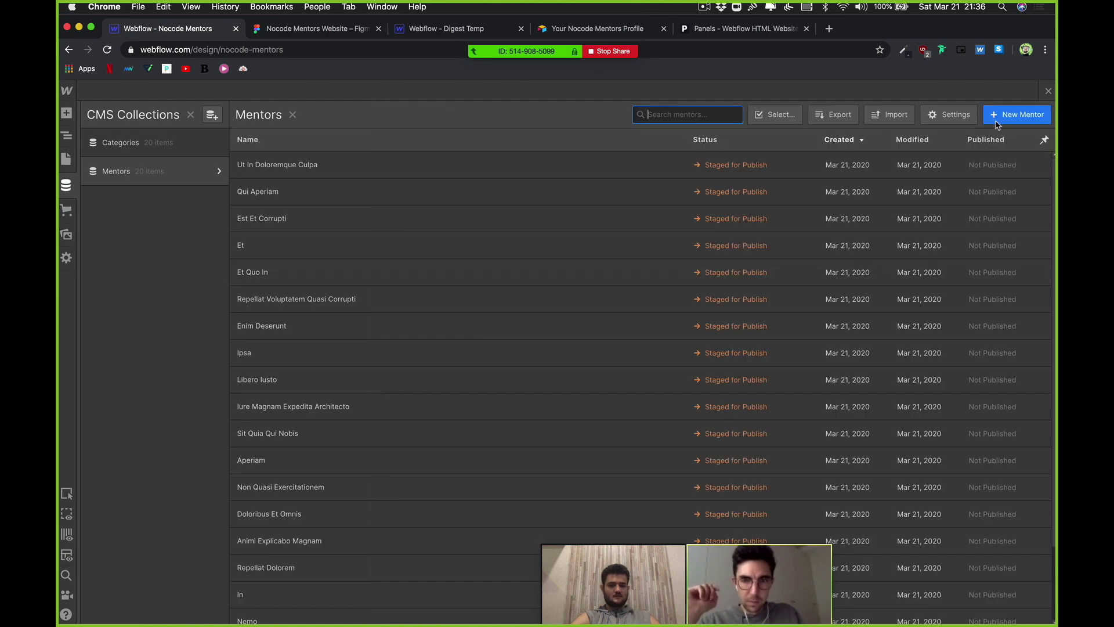
pyautogui.click(1050, 92)
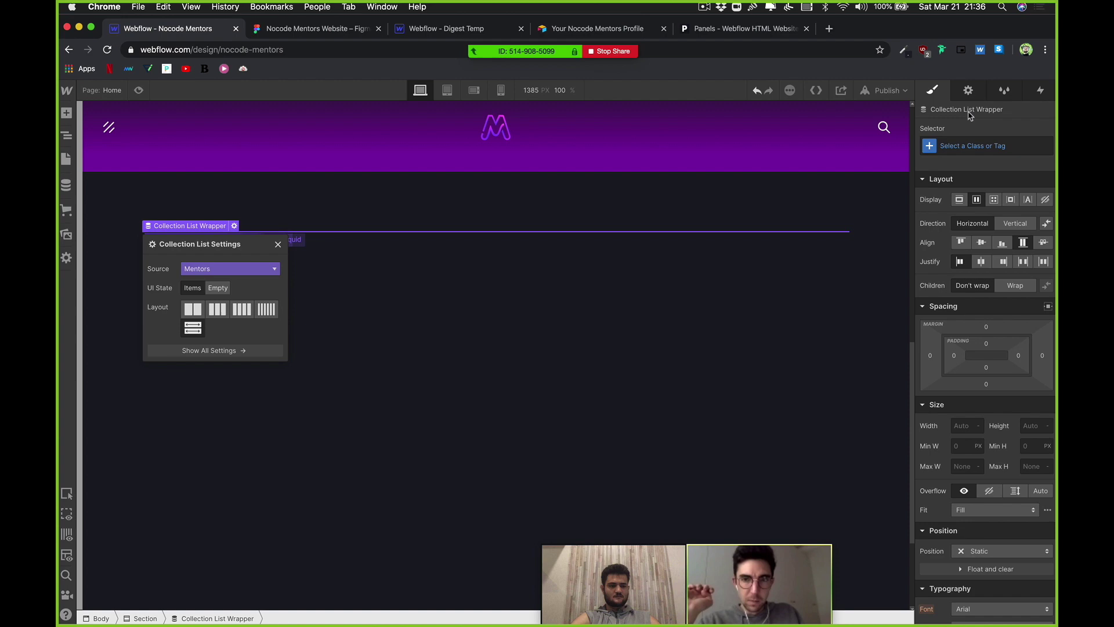
# Step: Publish the site to the nocode-mentors.webflow.io staging domain and bring up the Add Elements panel
pyautogui.click(902, 92)
pyautogui.click(844, 231)
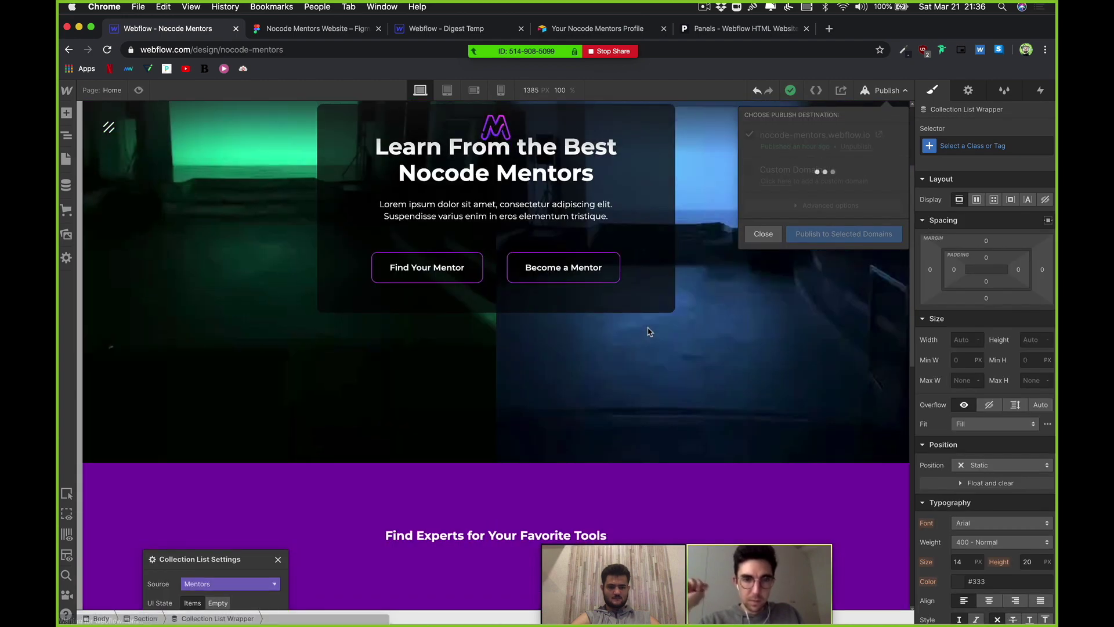
pyautogui.scroll(-6, 649, 331)
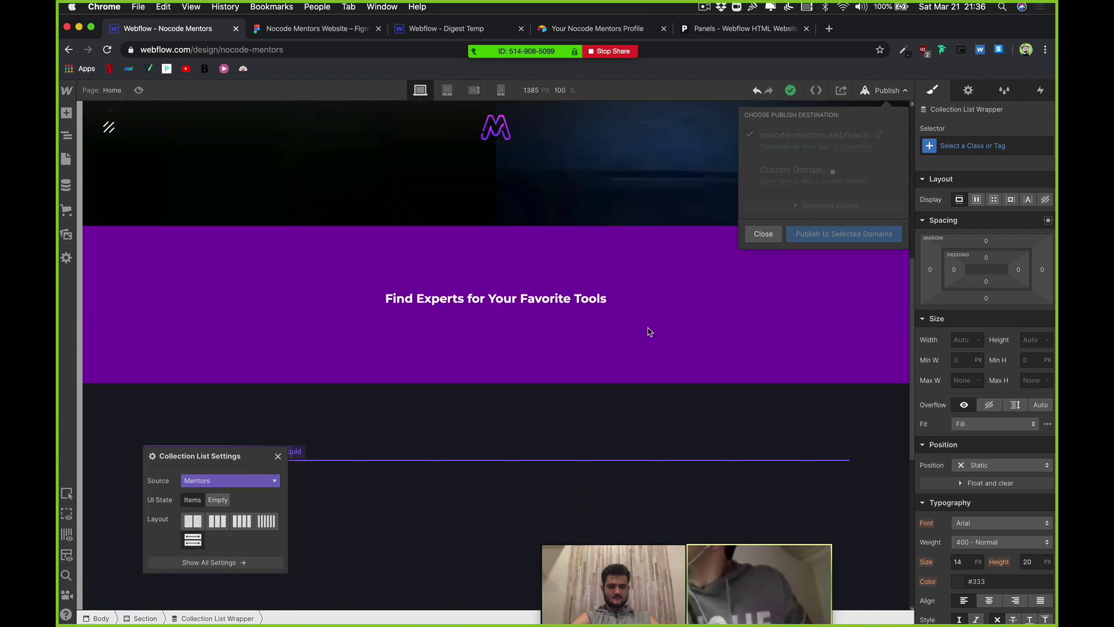
pyautogui.scroll(-5, 649, 331)
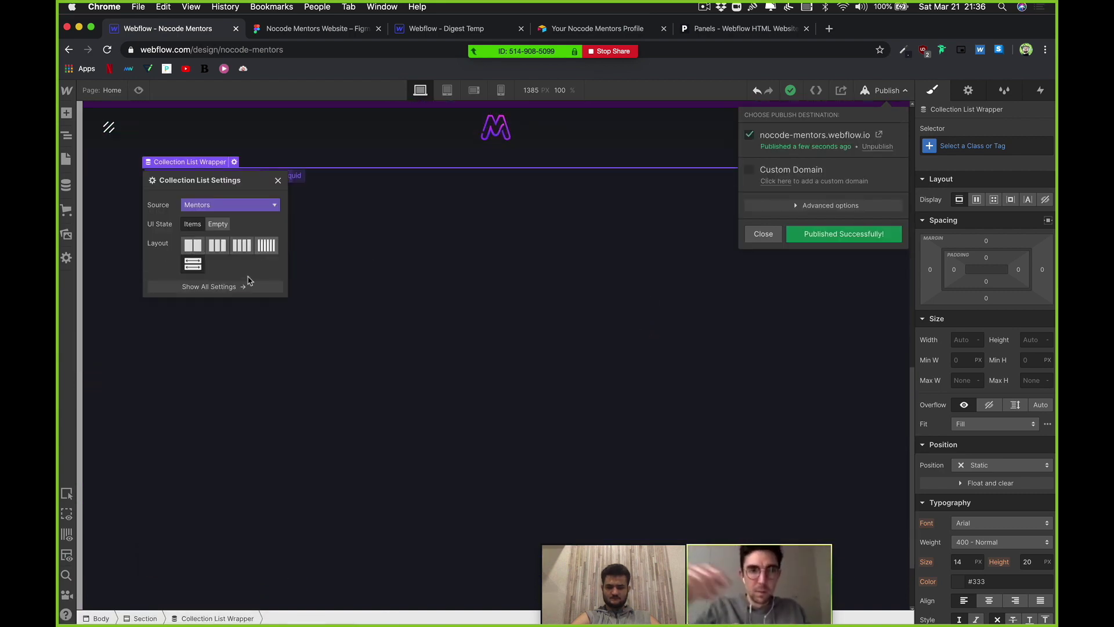
pyautogui.scroll(1, 505, 307)
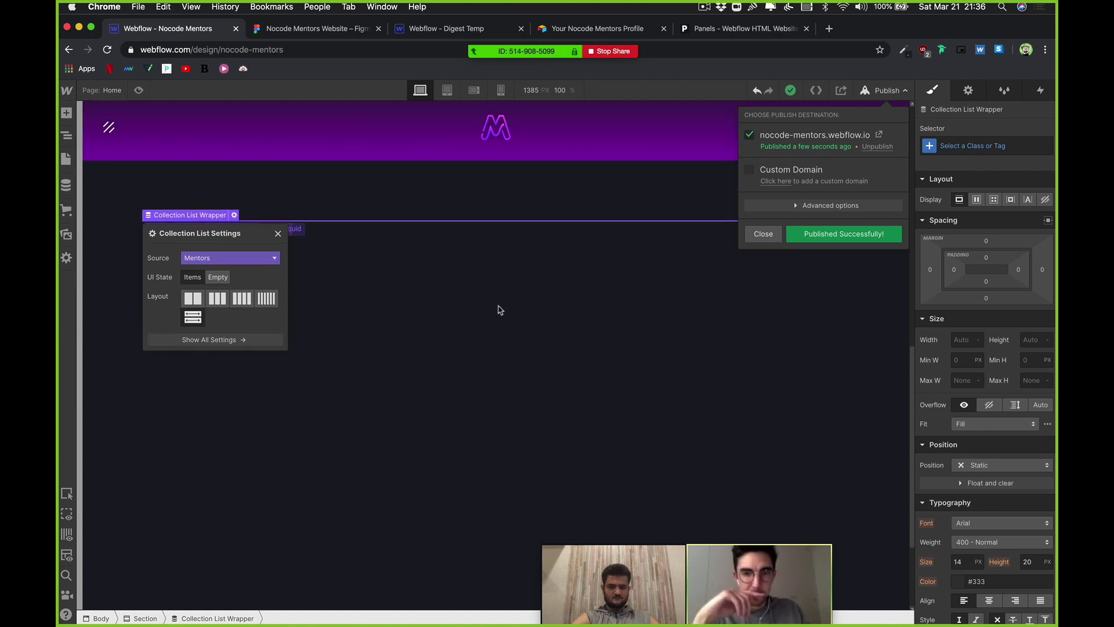
pyautogui.click(66, 113)
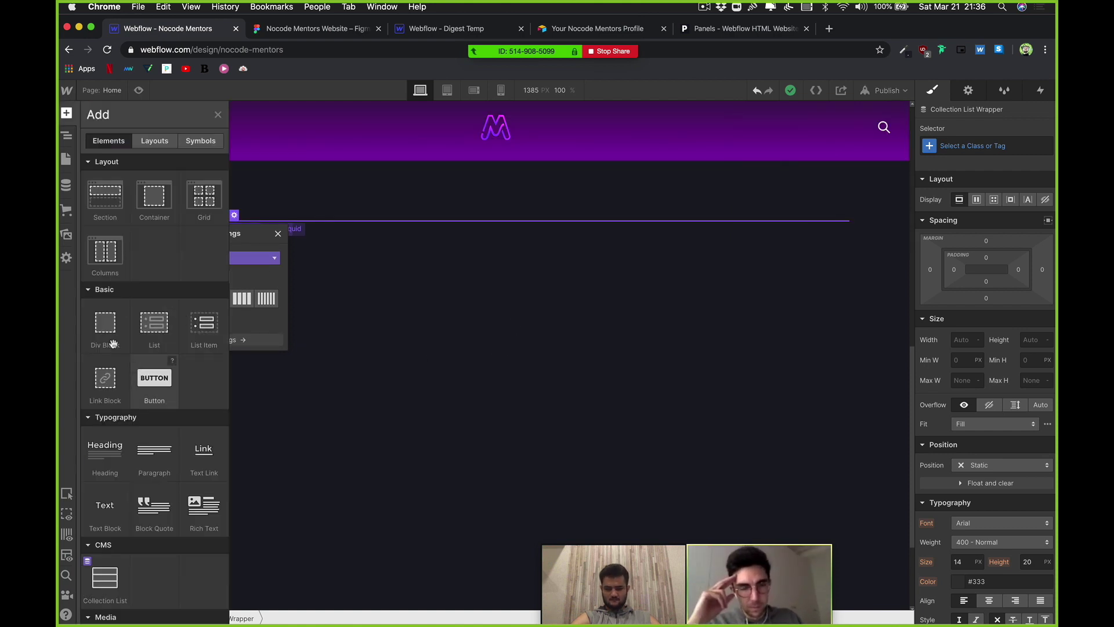
# Step: Insert a Div Block into the Mentors Collection Item, selecting it from the Navigator
pyautogui.moveTo(112, 344); pyautogui.dragTo(226, 259)
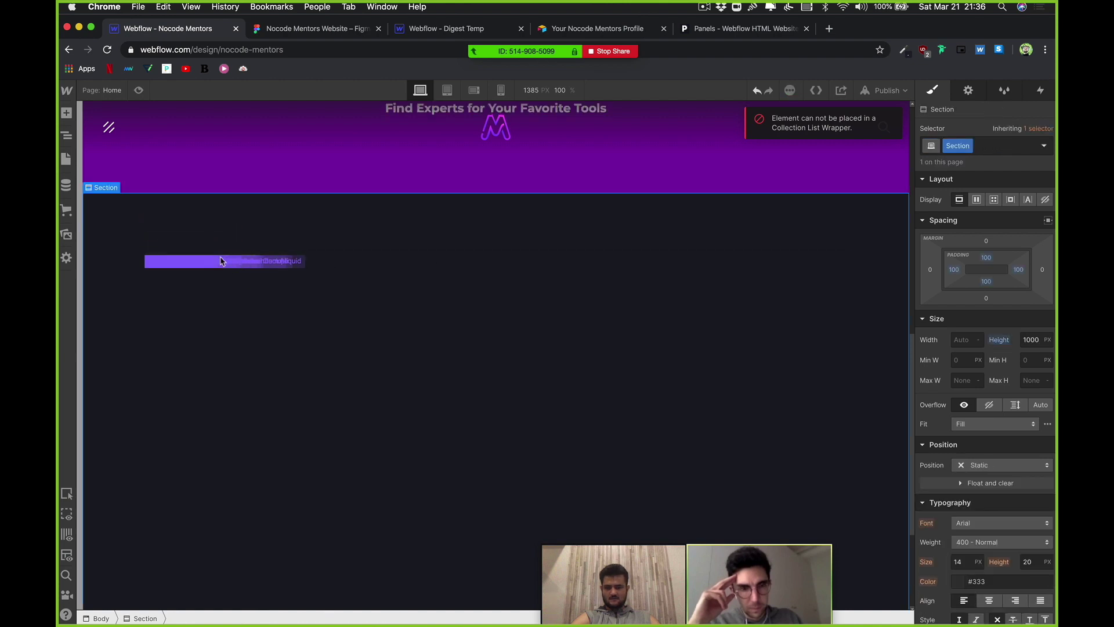
pyautogui.click(241, 259)
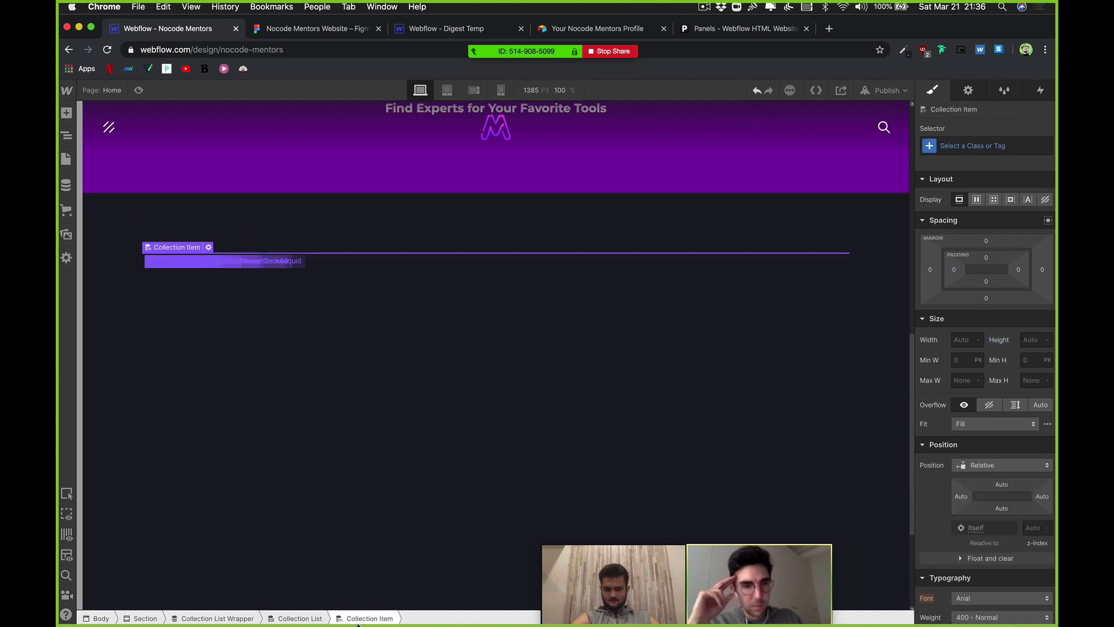
pyautogui.click(299, 619)
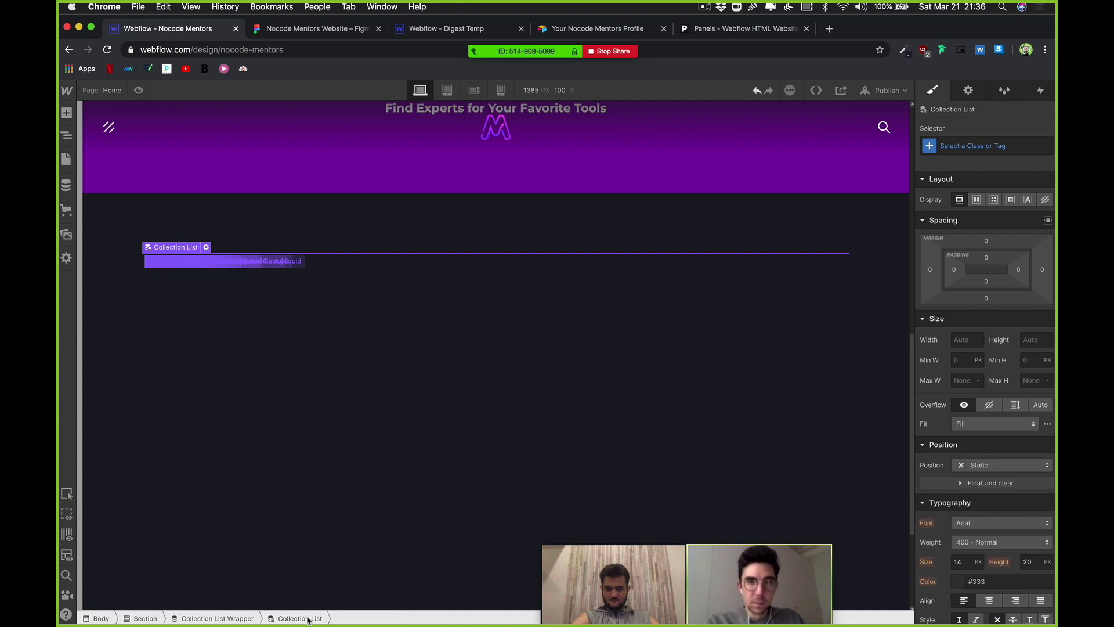
pyautogui.click(214, 618)
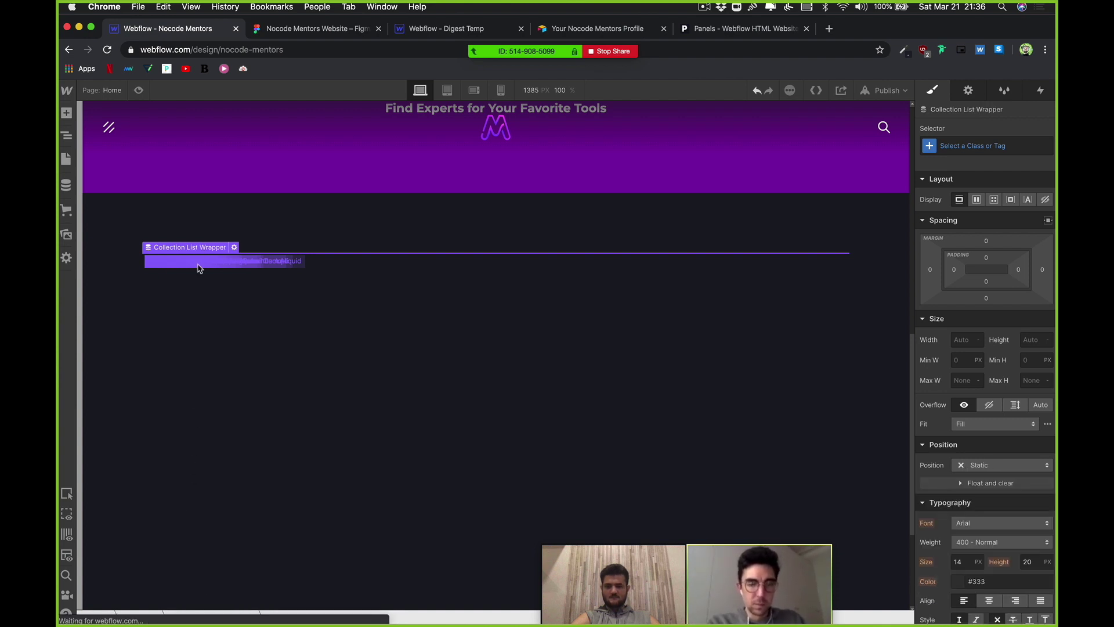
pyautogui.click(66, 135)
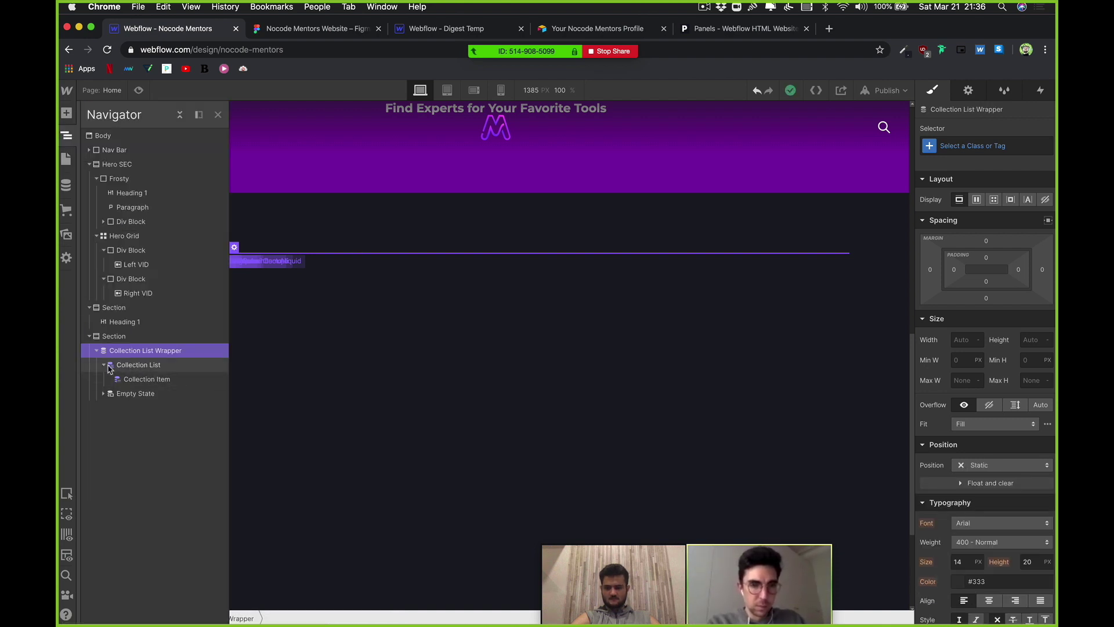
pyautogui.click(134, 378)
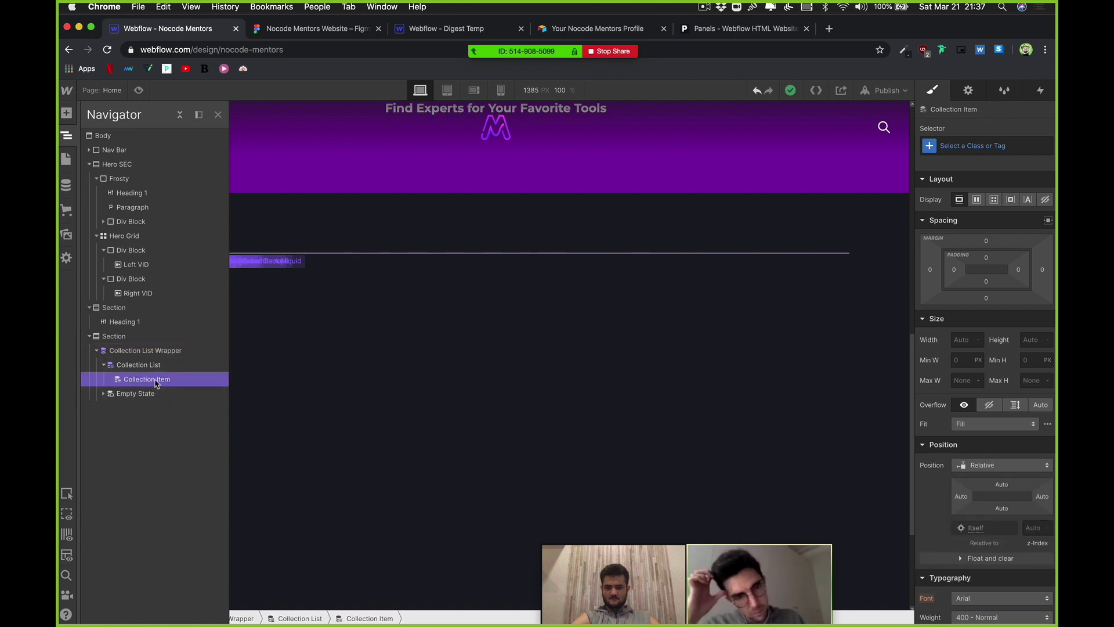
pyautogui.press('super+e')
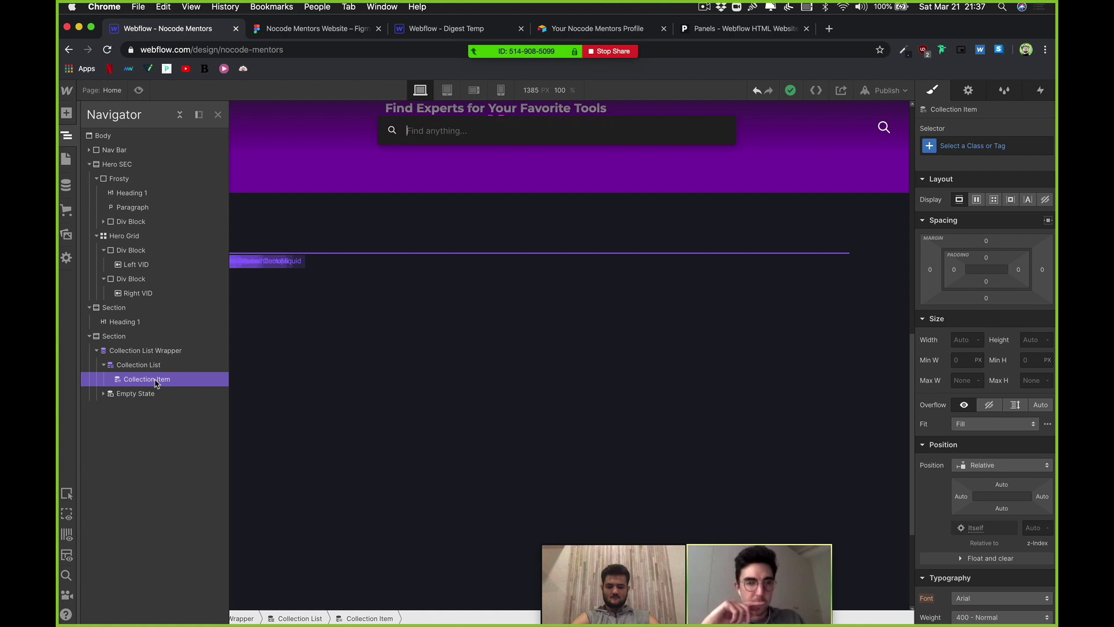
pyautogui.write('div')
pyautogui.press('Return')
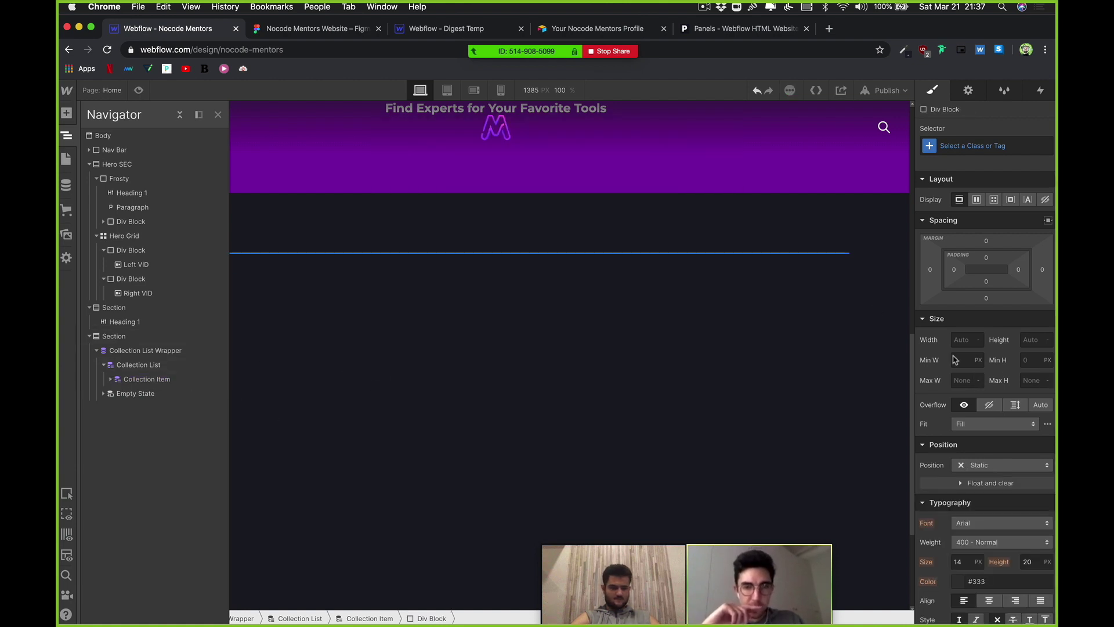
# Step: Set the card div's height to 400 px
pyautogui.click(1035, 340)
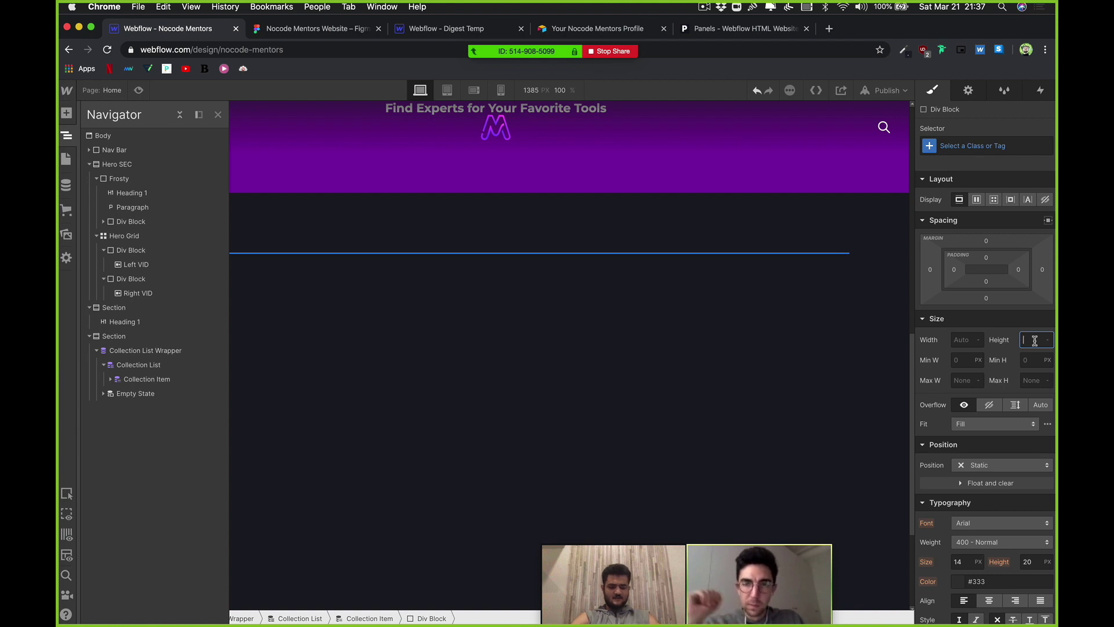
pyautogui.write('400')
pyautogui.press('Return')
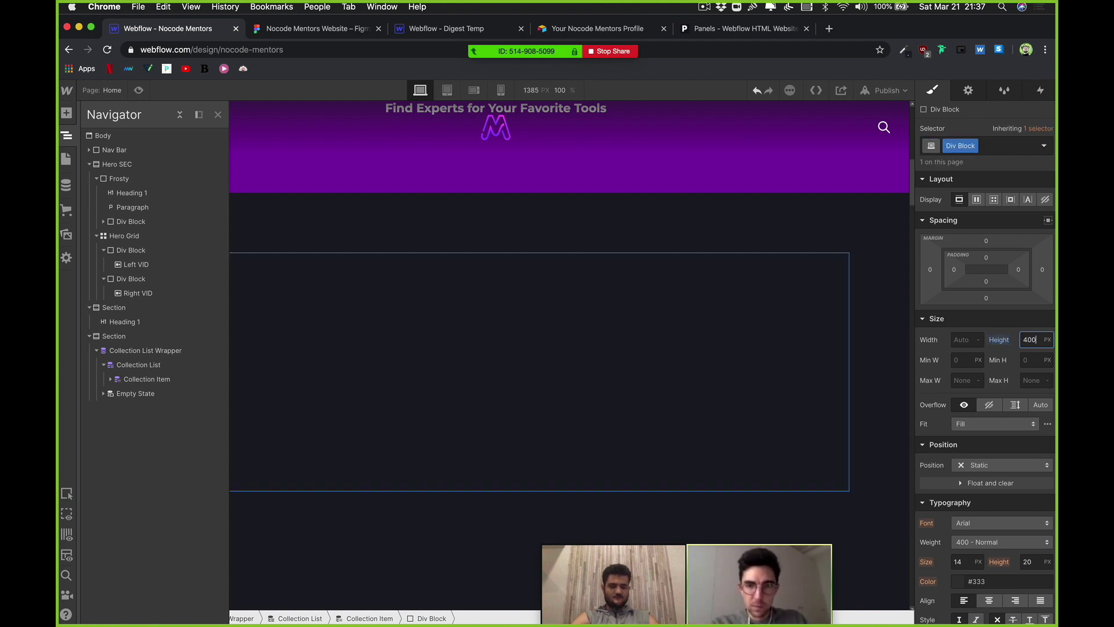
pyautogui.scroll(-2, 795, 299)
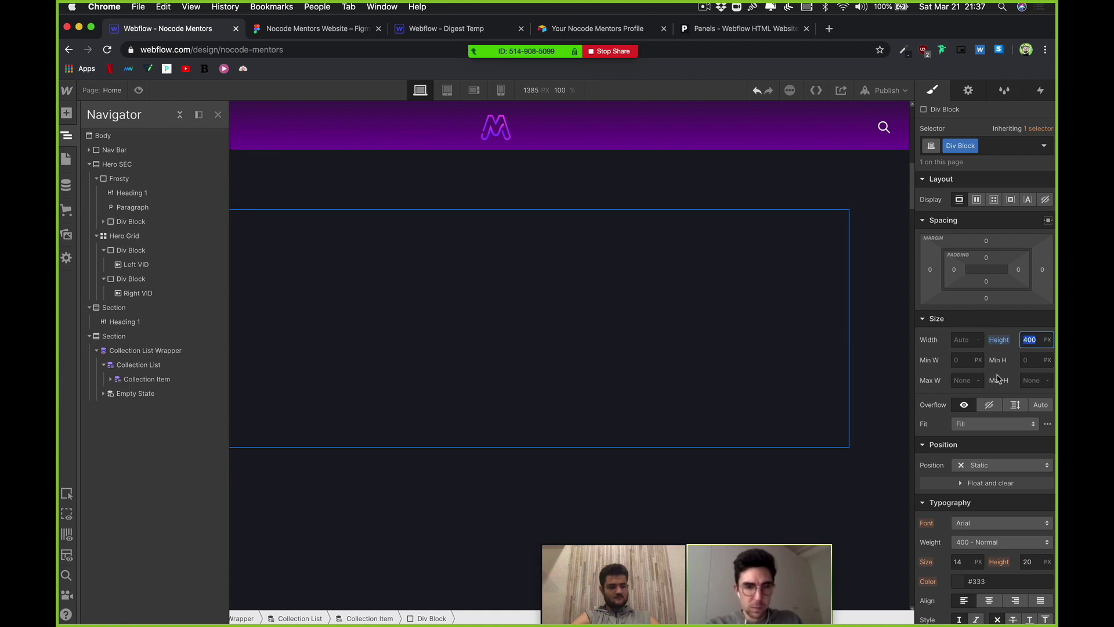
# Step: Give the card div a #1e2029 background colour
pyautogui.click(962, 336)
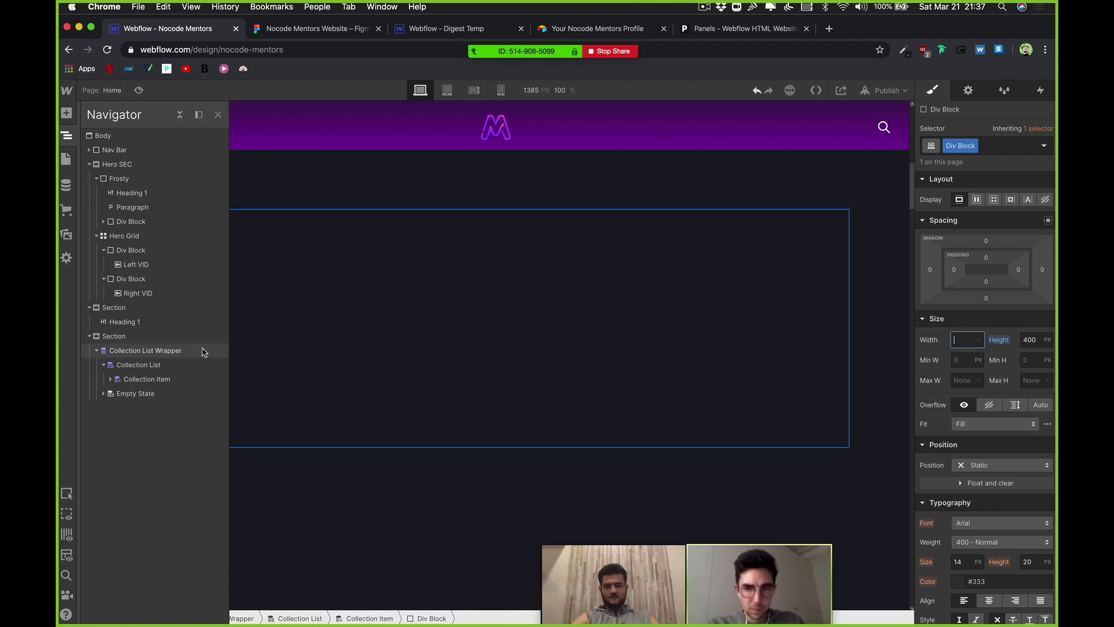
pyautogui.scroll(-3, 888, 424)
pyautogui.scroll(-2, 952, 494)
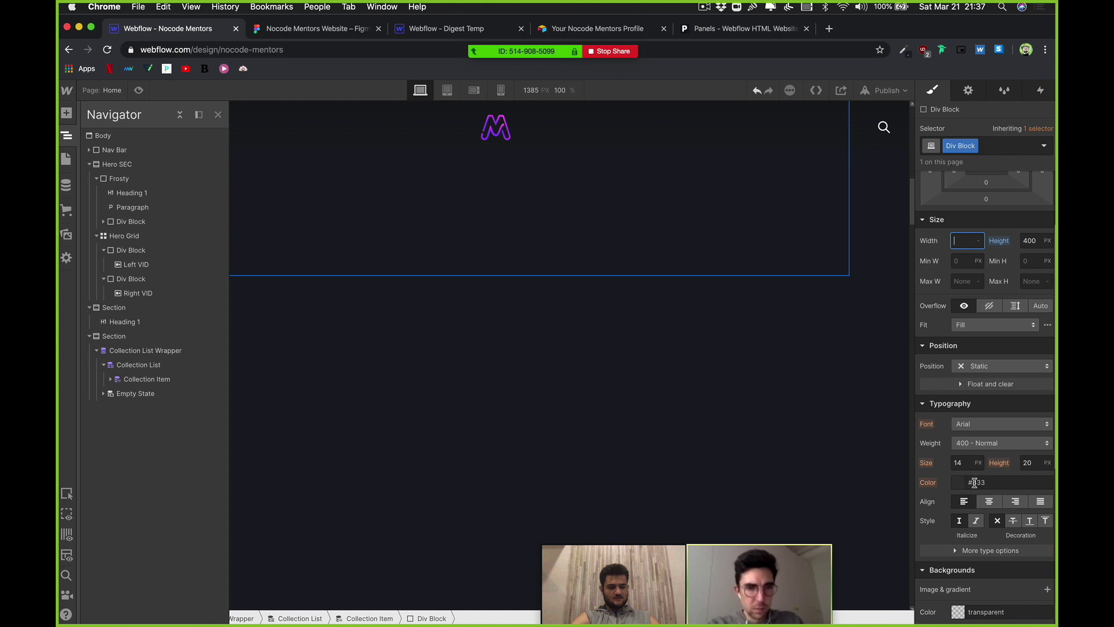
pyautogui.click(975, 483)
pyautogui.click(992, 613)
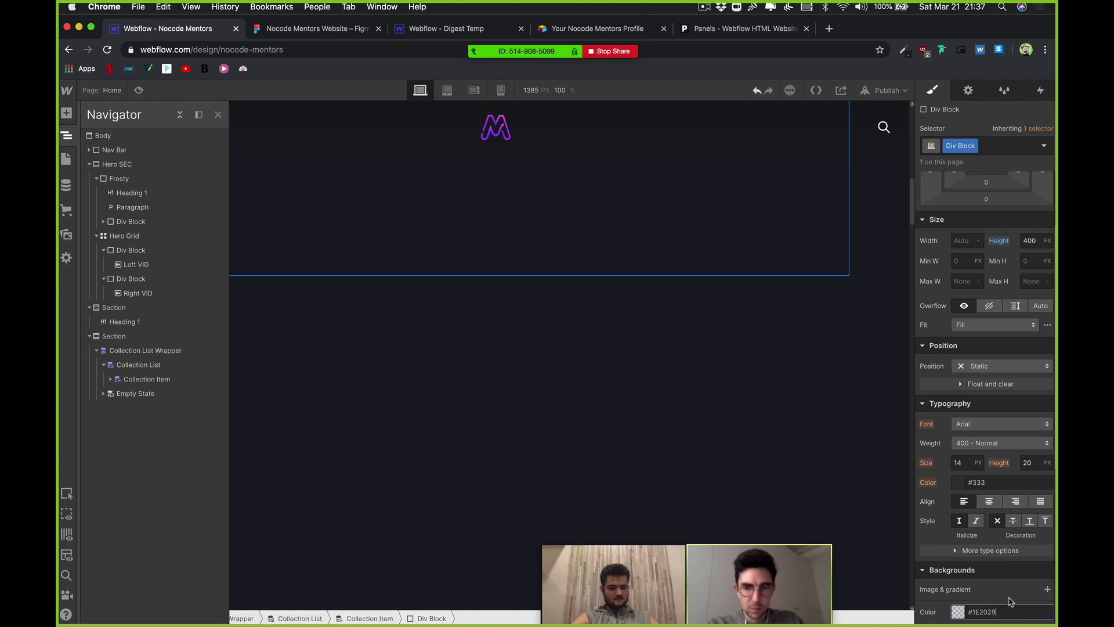
pyautogui.write('#1e2029')
pyautogui.press('Return')
pyautogui.scroll(2, 786, 487)
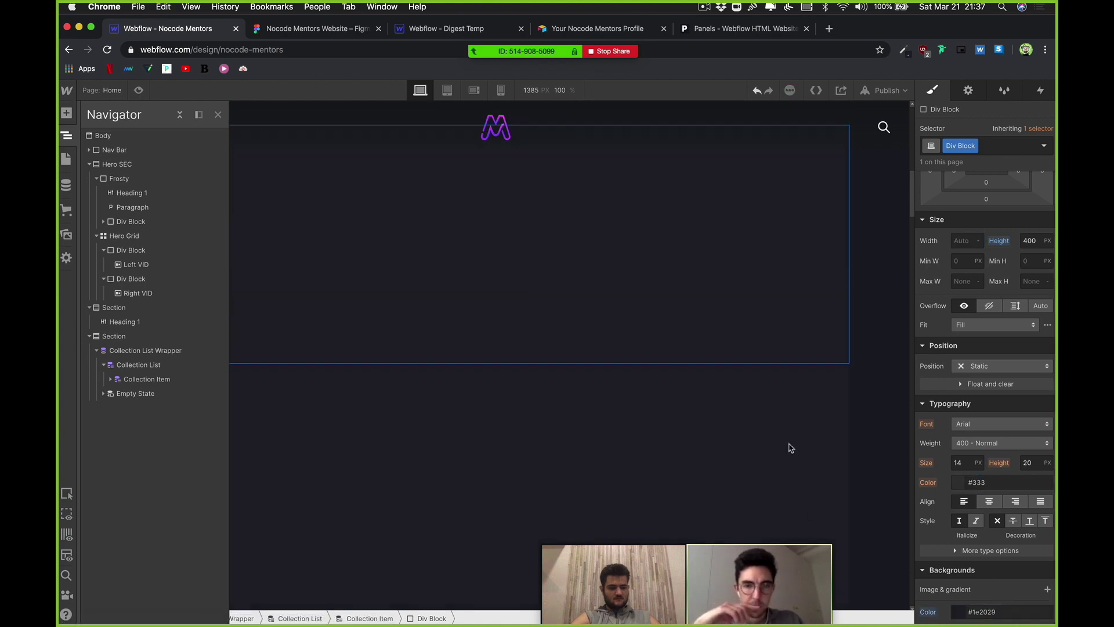
pyautogui.scroll(2, 982, 240)
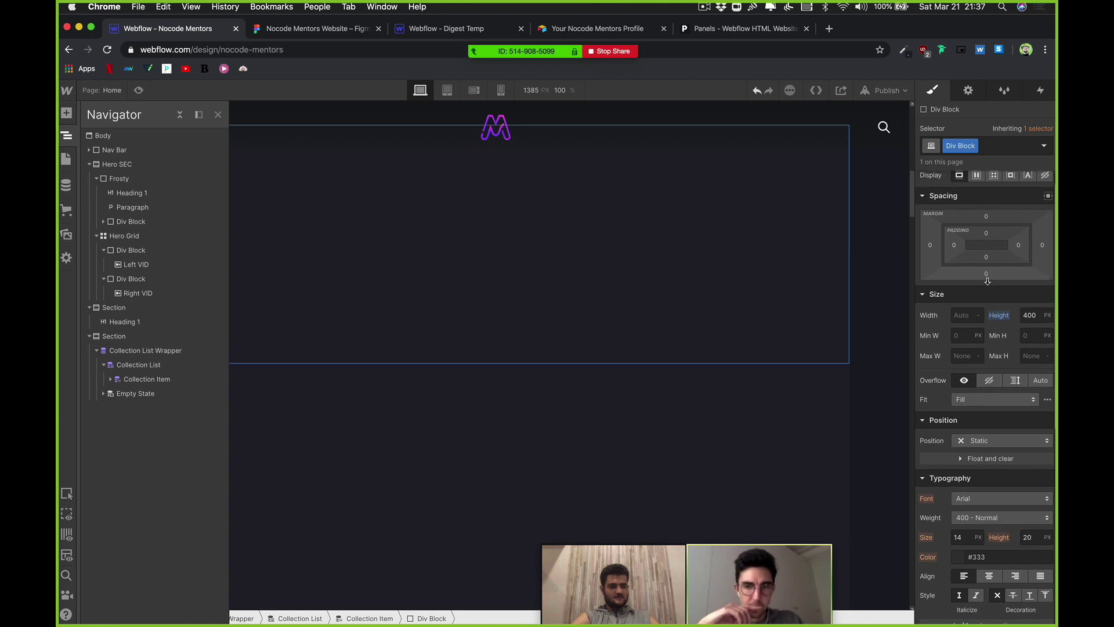
# Step: Add a 100 px bottom margin to the card div
pyautogui.moveTo(987, 280); pyautogui.dragTo(998, 380)
pyautogui.moveTo(997, 397); pyautogui.dragTo(997, 379)
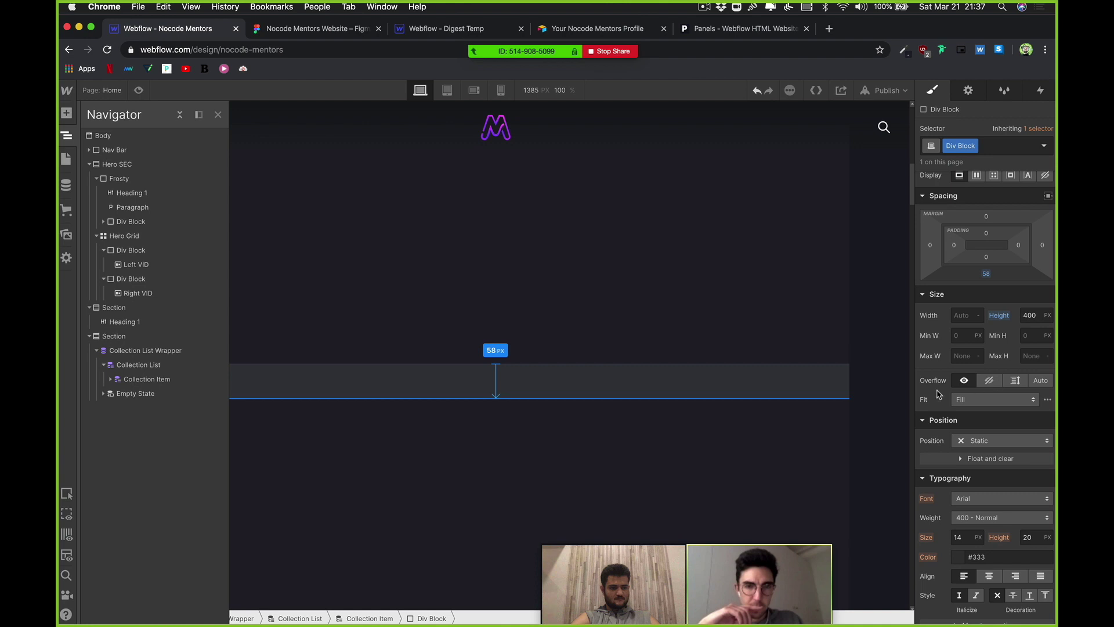
pyautogui.click(987, 275)
pyautogui.write('100')
pyautogui.press('Return')
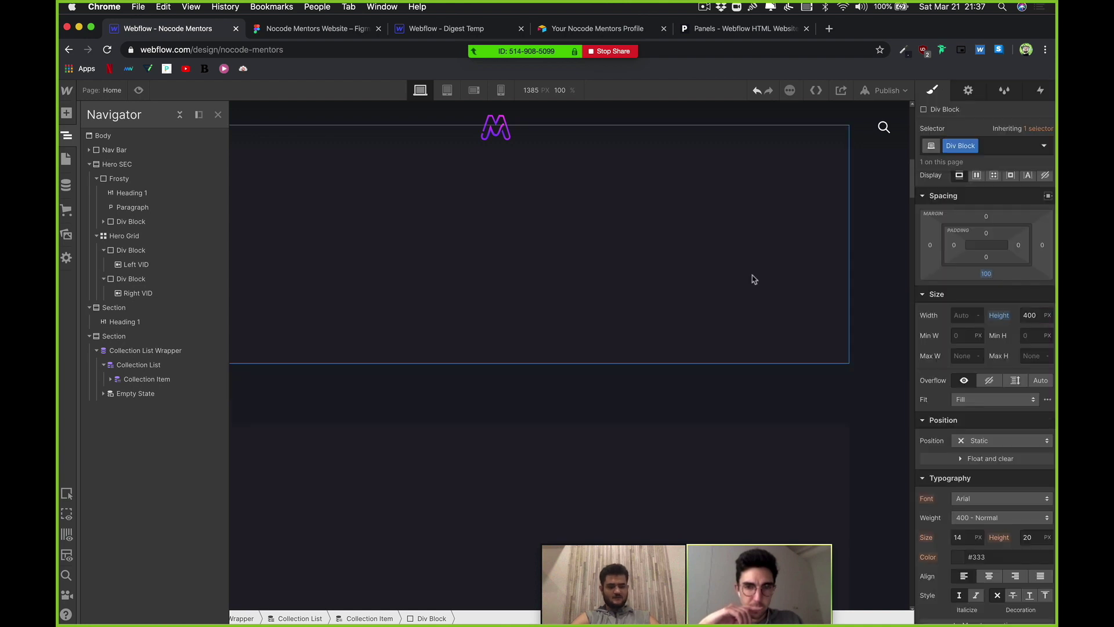
pyautogui.scroll(-2, 753, 279)
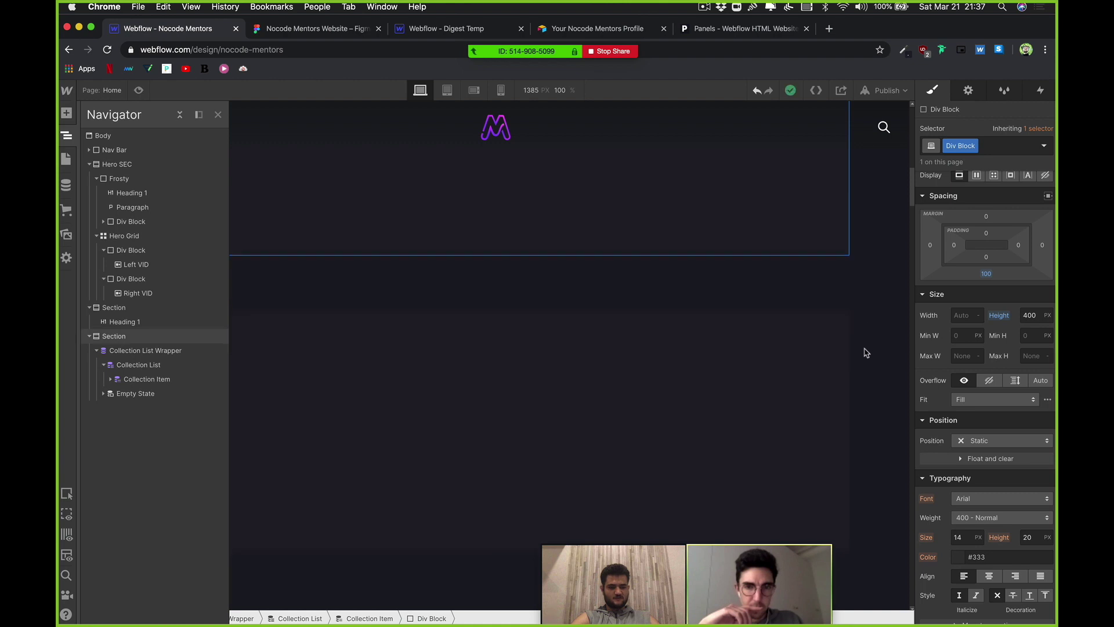
# Step: Round the card div's corners with a 10 px radius
pyautogui.press('z')
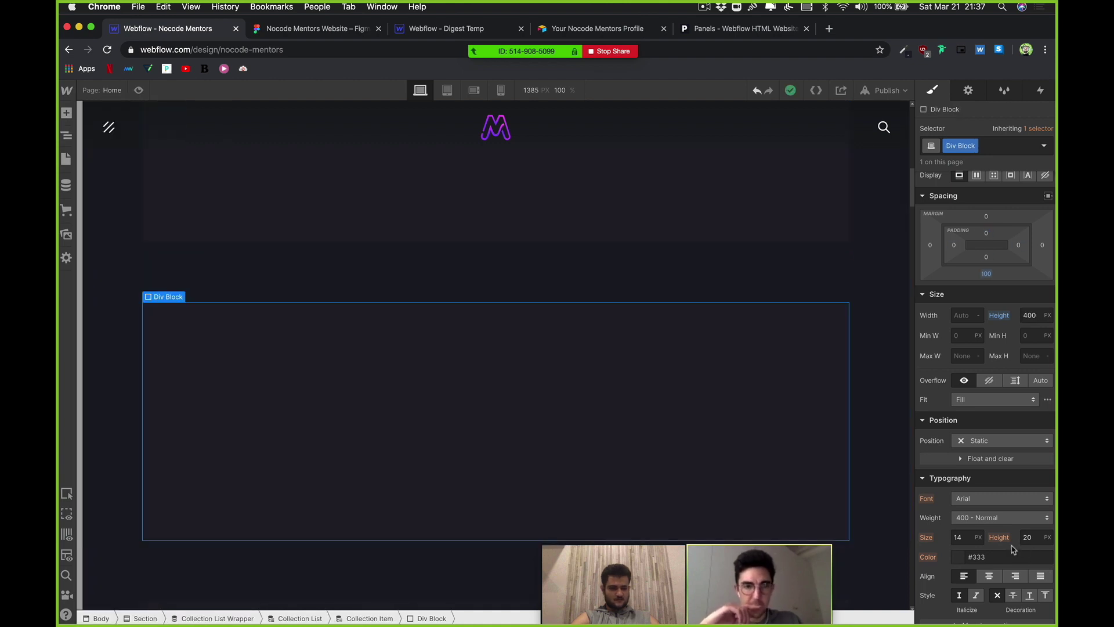
pyautogui.scroll(-1, 1013, 549)
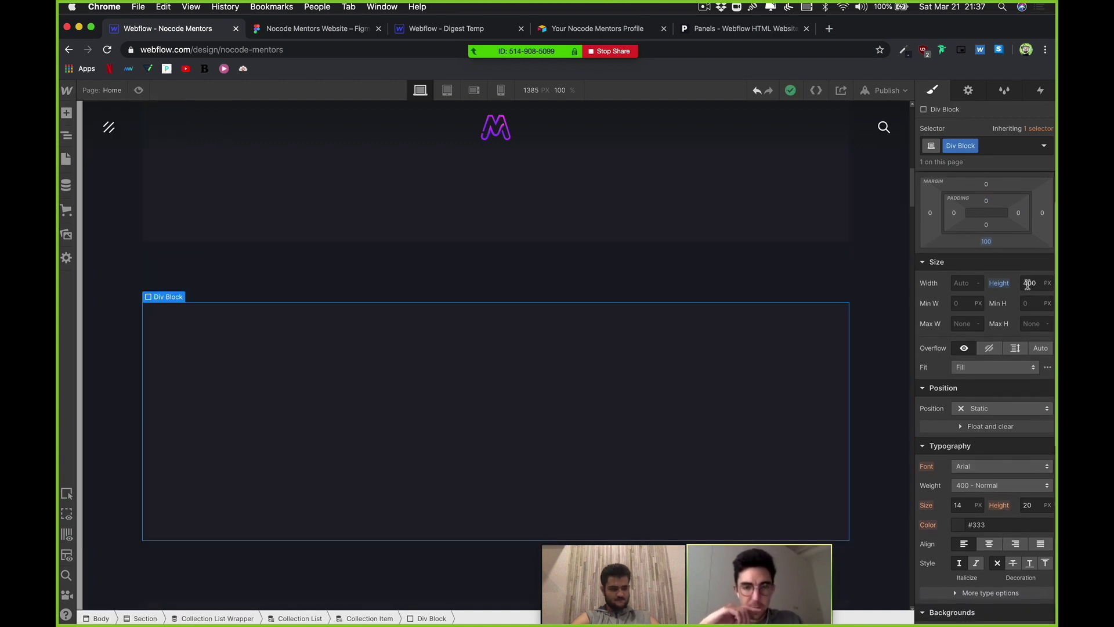
pyautogui.scroll(-3, 1016, 542)
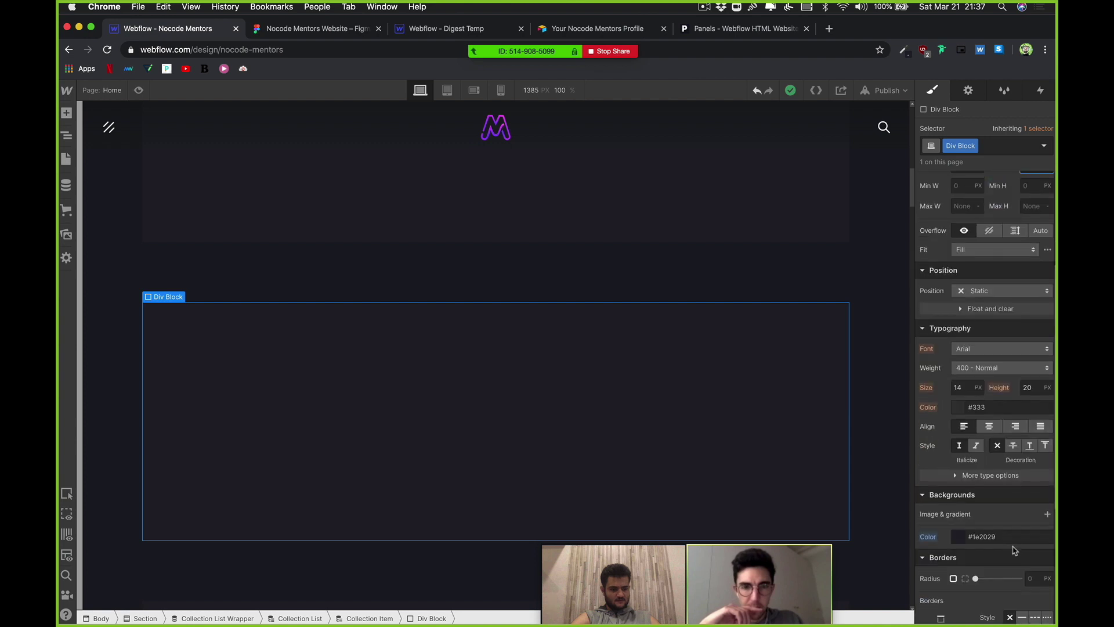
pyautogui.click(1031, 579)
pyautogui.write('10')
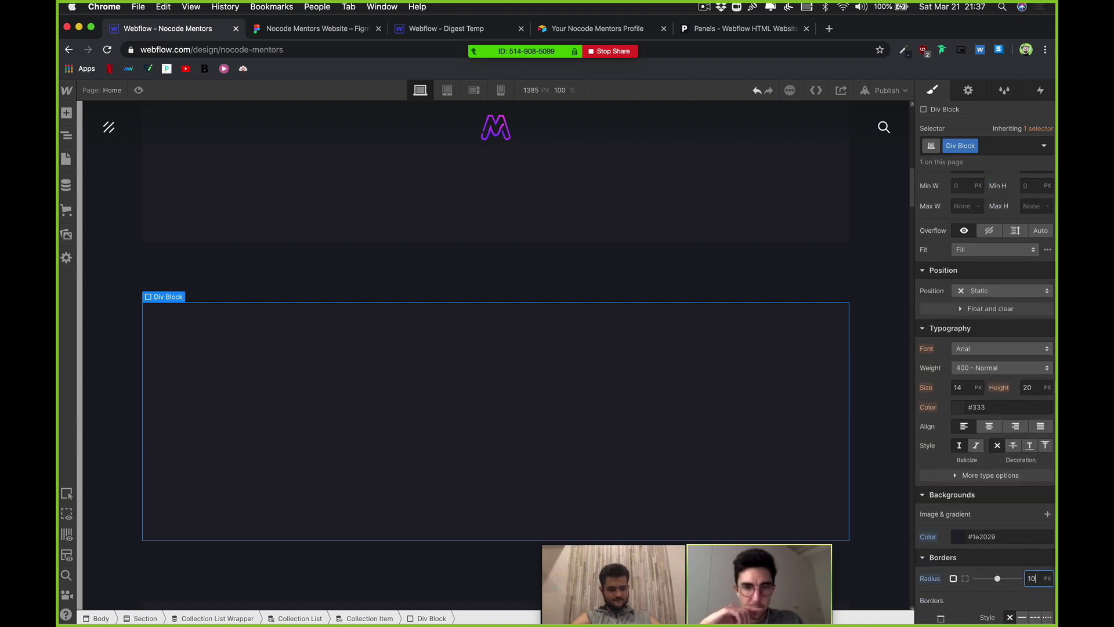
pyautogui.click(572, 393)
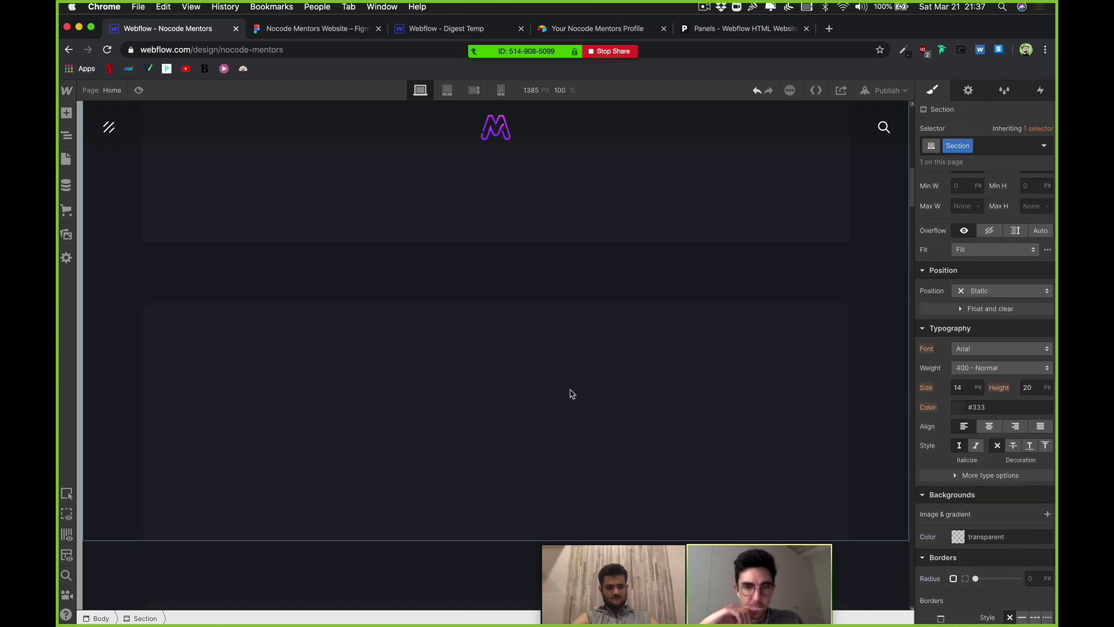
# Step: Add padding around the card div's contents
pyautogui.click(539, 303)
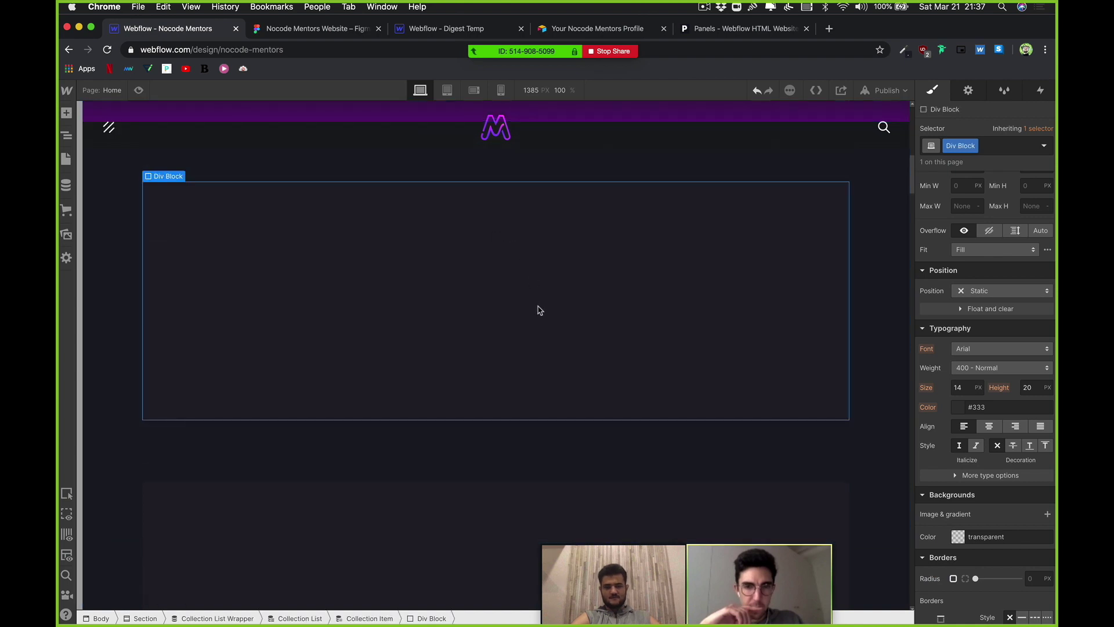
pyautogui.scroll(2, 458, 360)
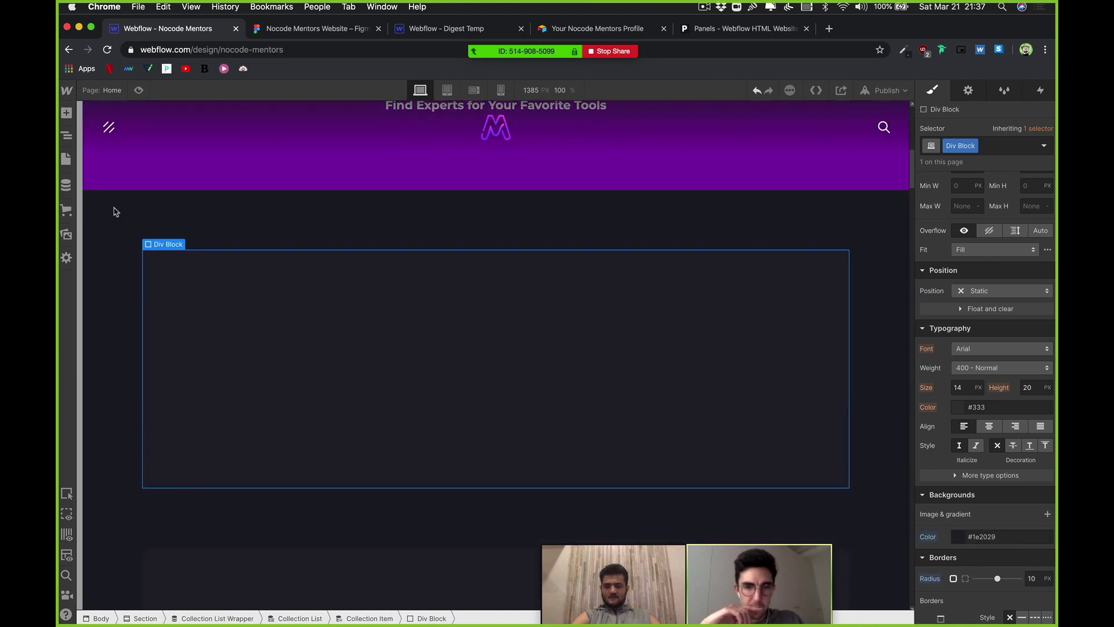
pyautogui.click(66, 113)
pyautogui.click(517, 428)
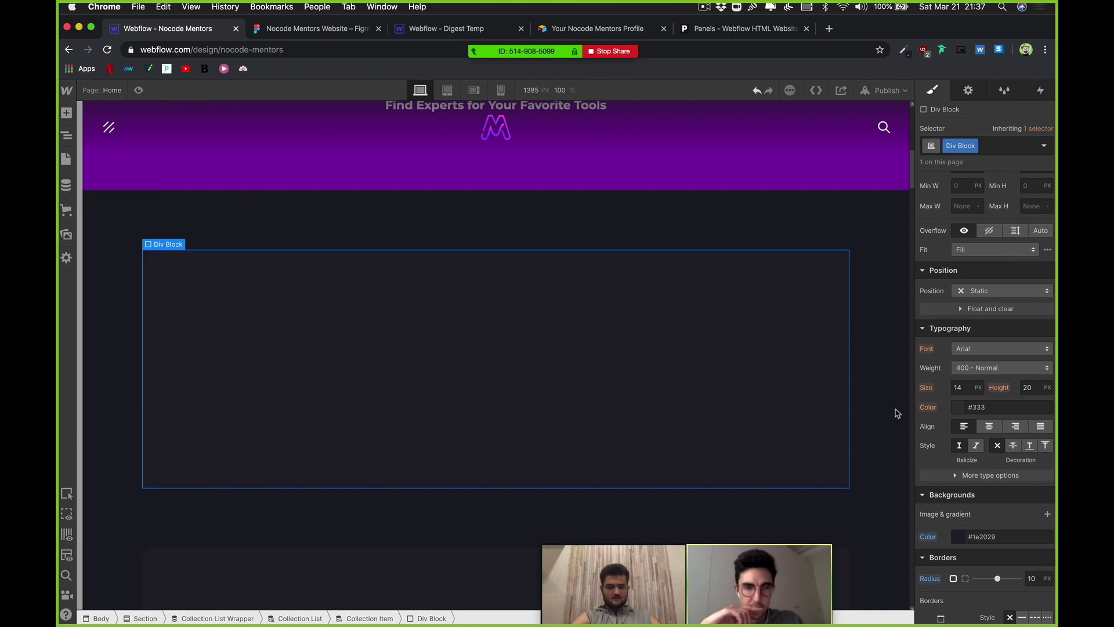
pyautogui.scroll(3, 994, 362)
pyautogui.moveTo(958, 273); pyautogui.dragTo(994, 290)
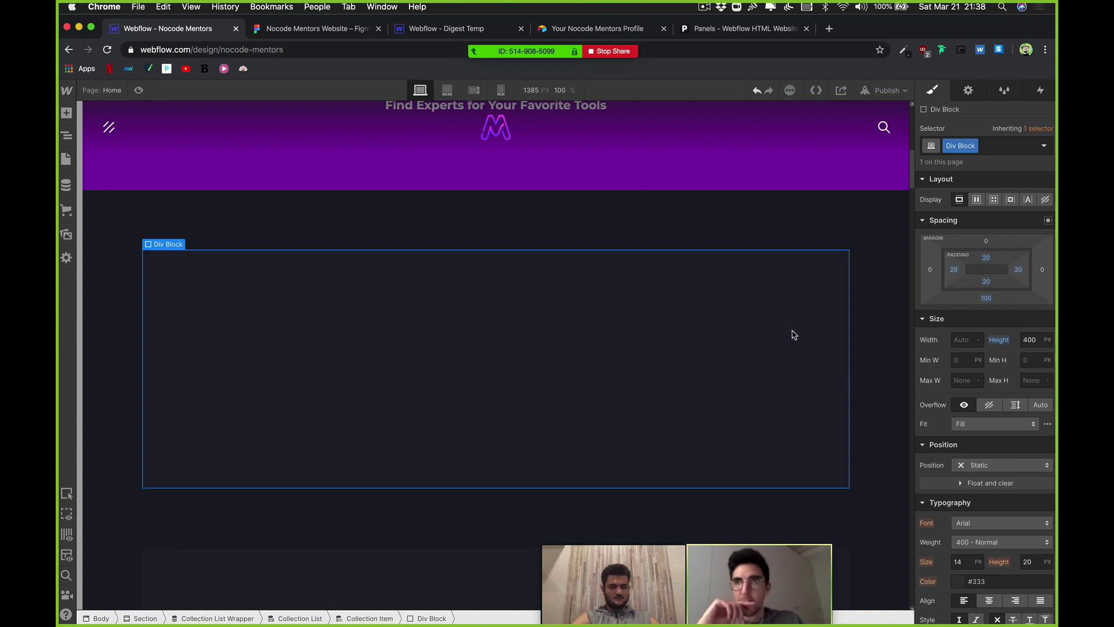
# Step: Insert a Grid into the card div using quick find
pyautogui.press('super+e')
pyautogui.write('gri')
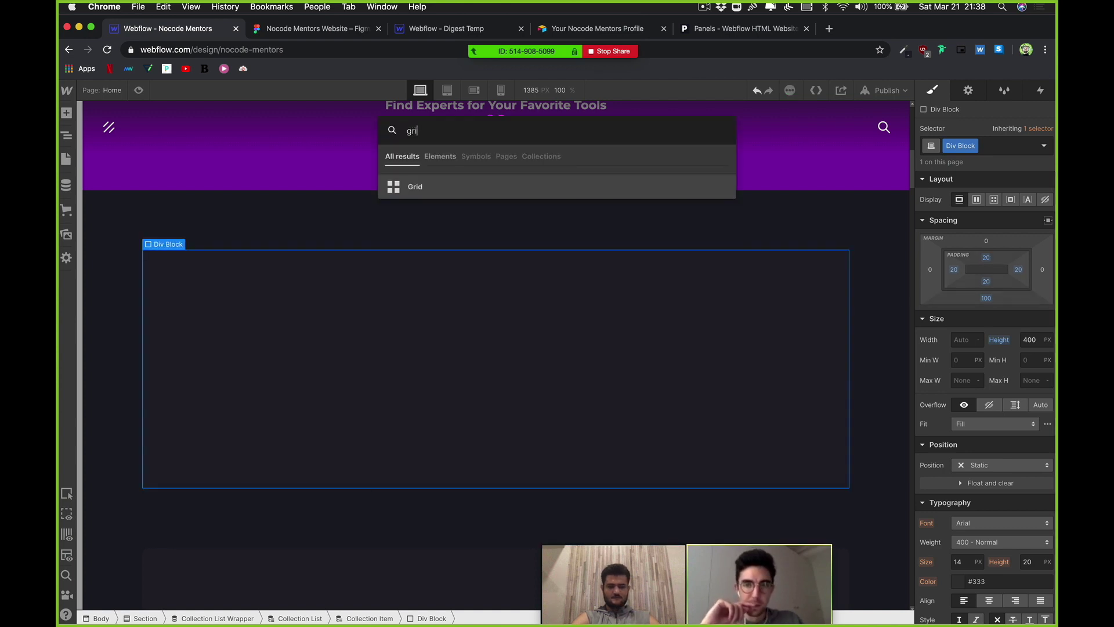
pyautogui.press('Return')
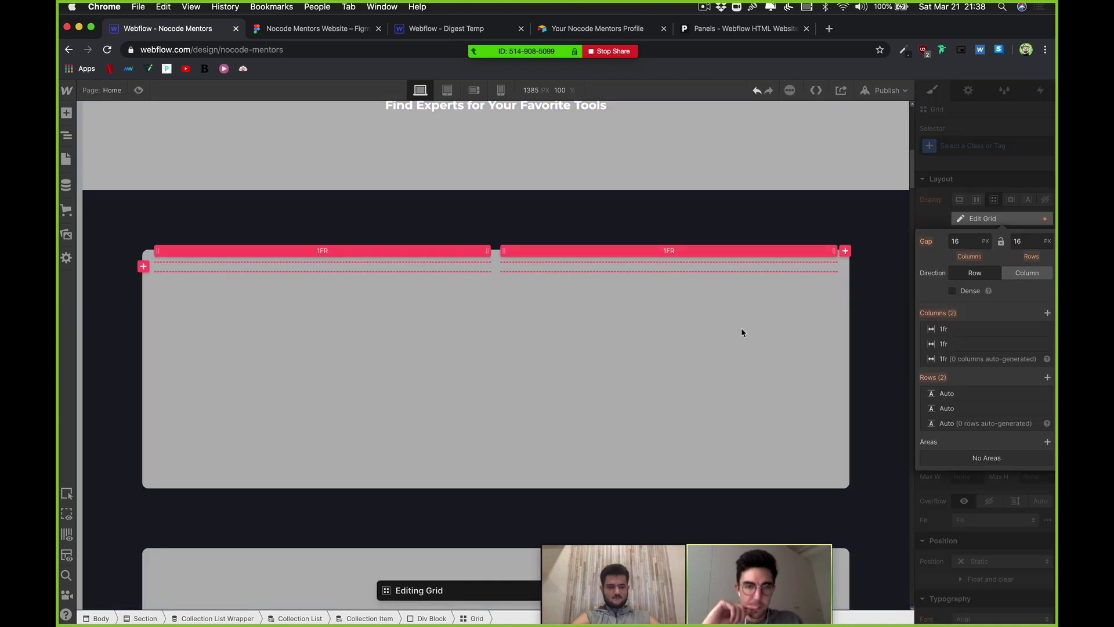
pyautogui.press('Escape')
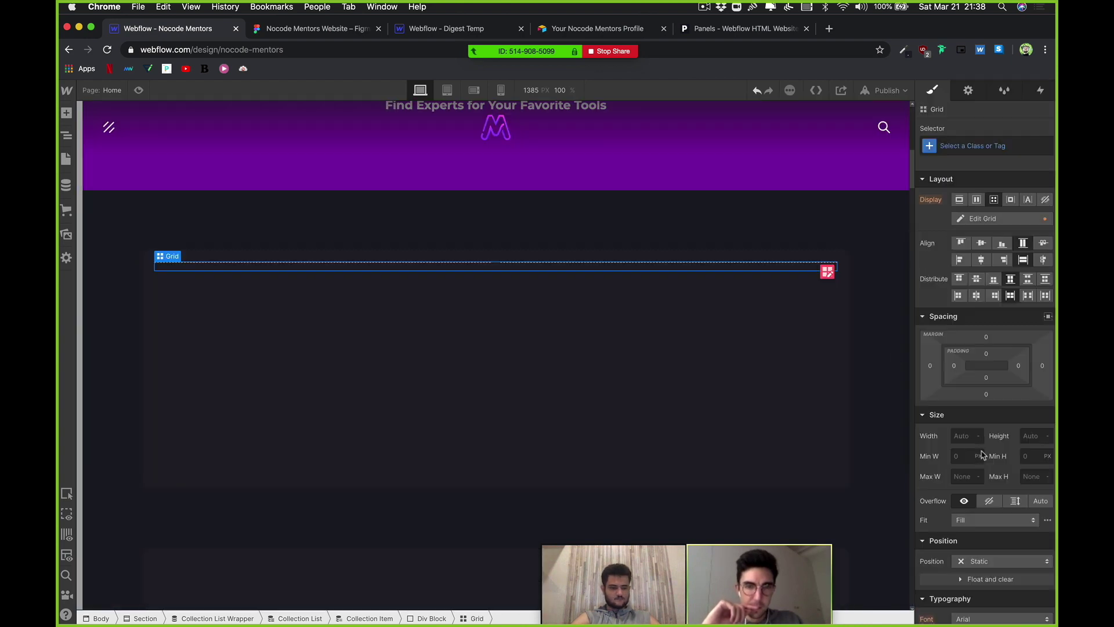
# Step: Set the grid's height to 100%, then bring up the Figma design
pyautogui.click(961, 435)
pyautogui.click(1026, 435)
pyautogui.write('100%')
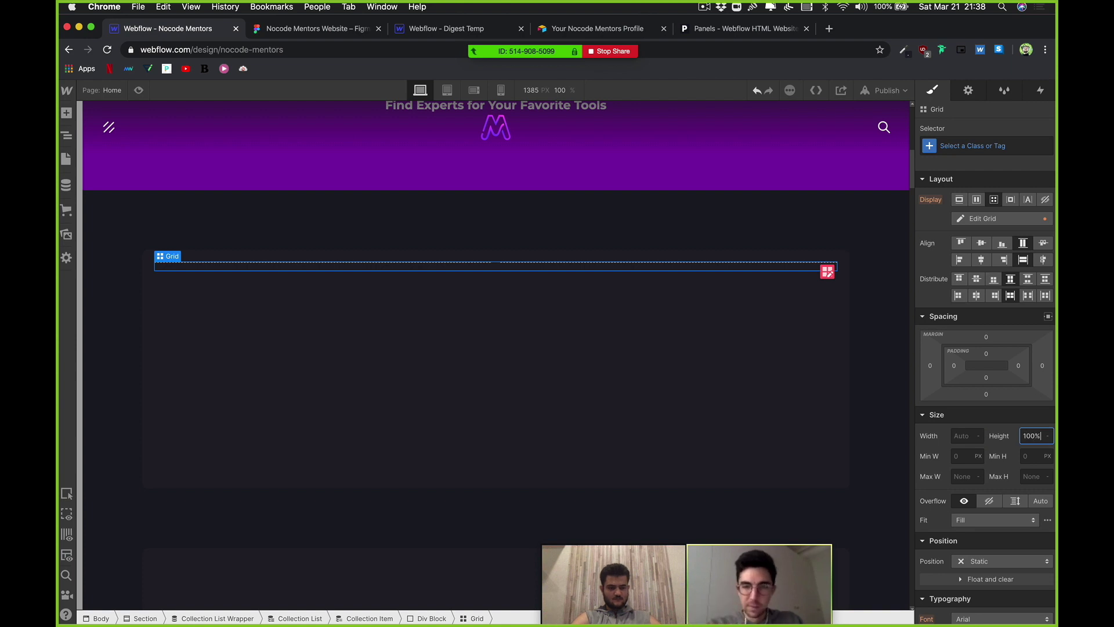
pyautogui.press('Return')
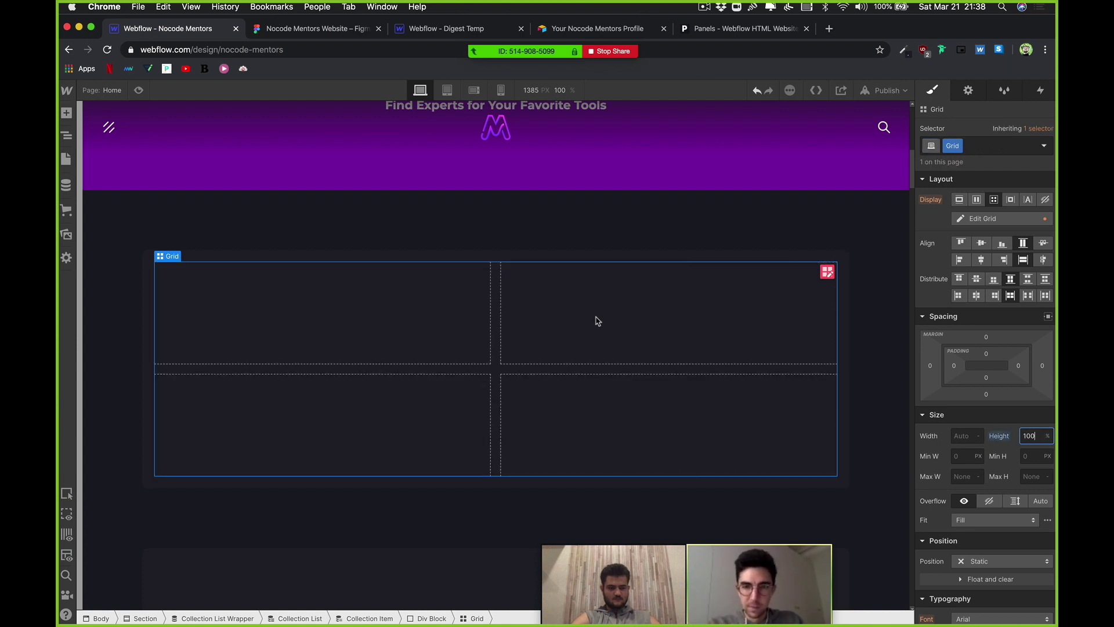
pyautogui.click(285, 31)
# Step: Scroll through the Figma mentor card design, then return to the Webflow designer
pyautogui.scroll(4, 315, 253)
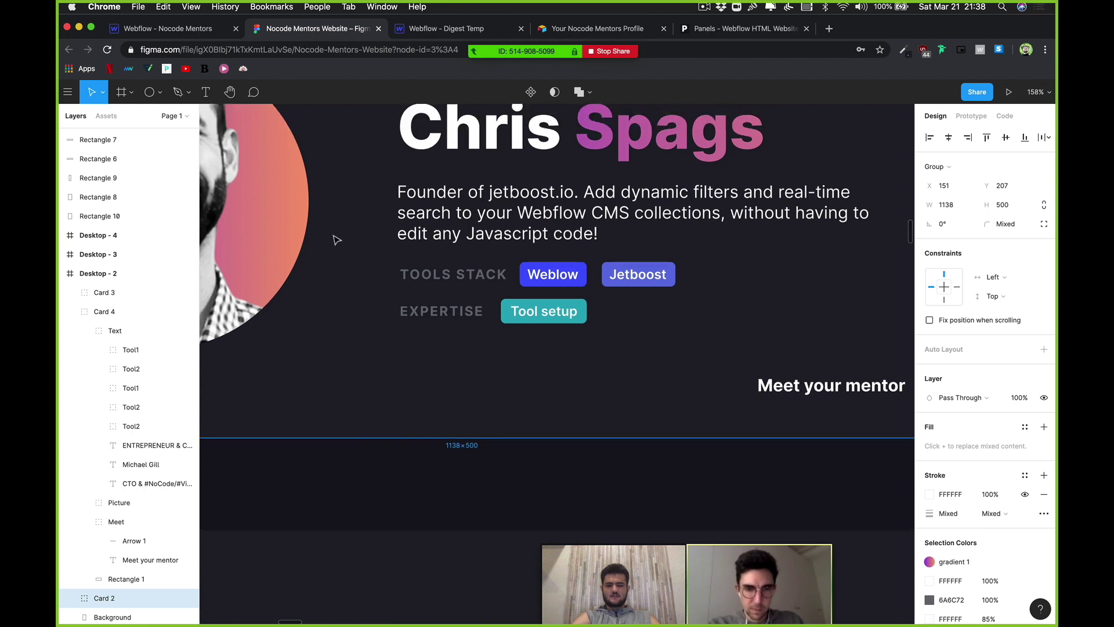
pyautogui.scroll(4, 322, 221)
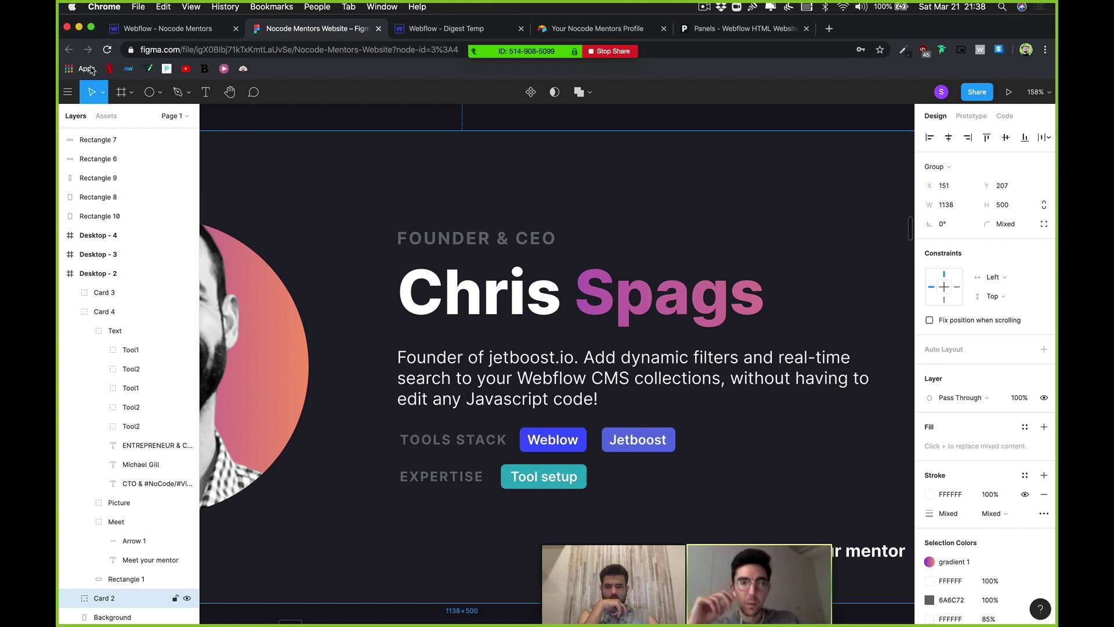
pyautogui.hotkey('ctrl', 'shift', 'Tab')
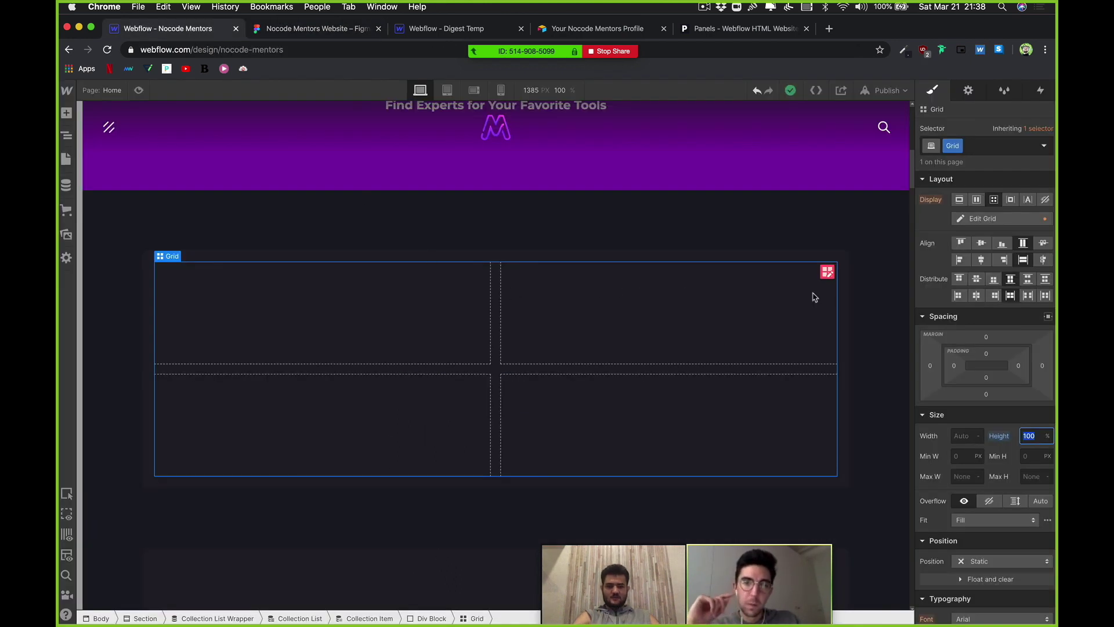
# Step: Add two rows to the grid so it has four rows
pyautogui.click(828, 272)
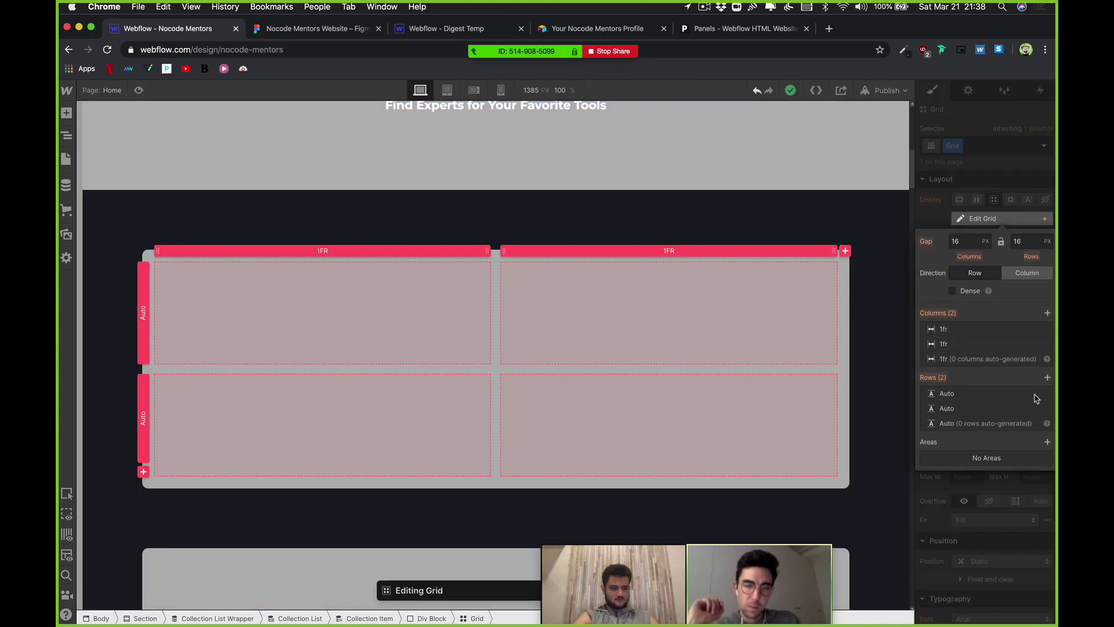
pyautogui.click(1047, 378)
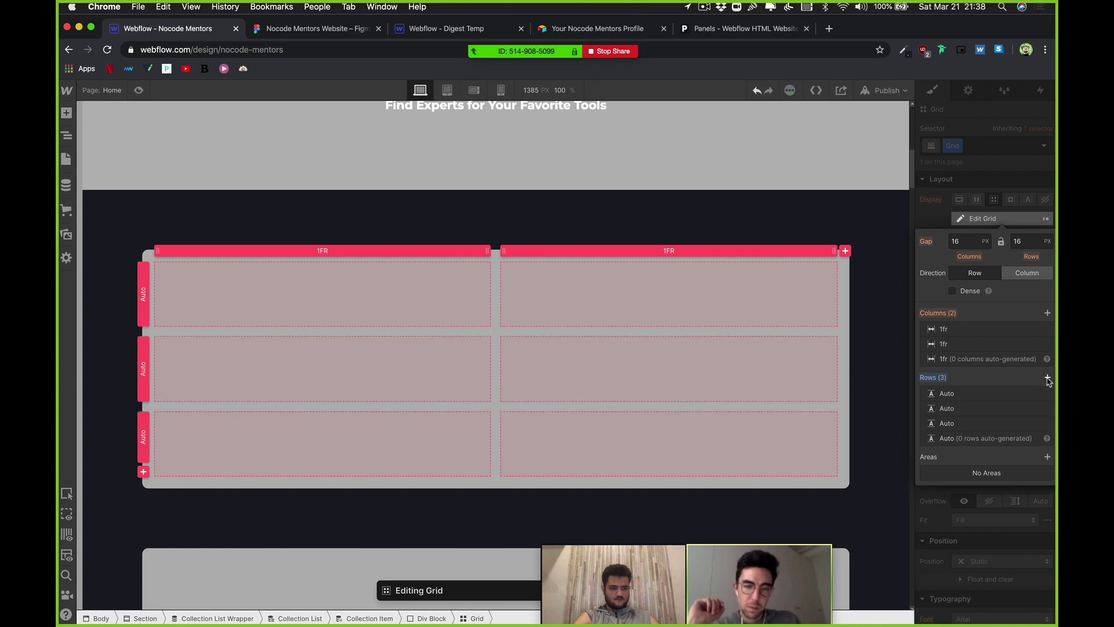
pyautogui.click(1048, 378)
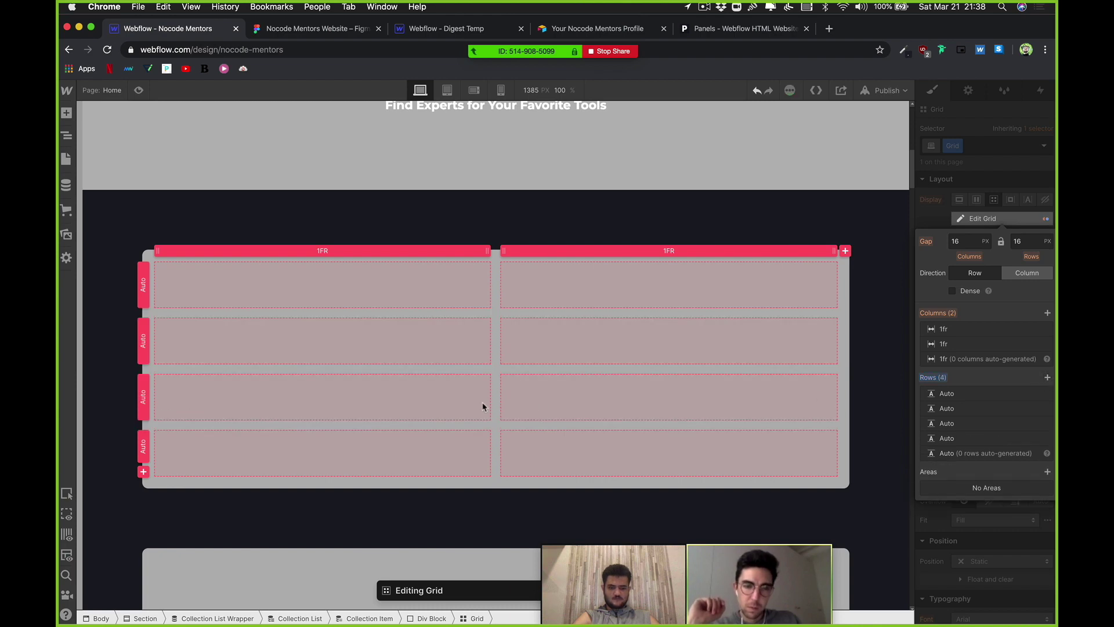
pyautogui.moveTo(650, 559); pyautogui.dragTo(427, 566)
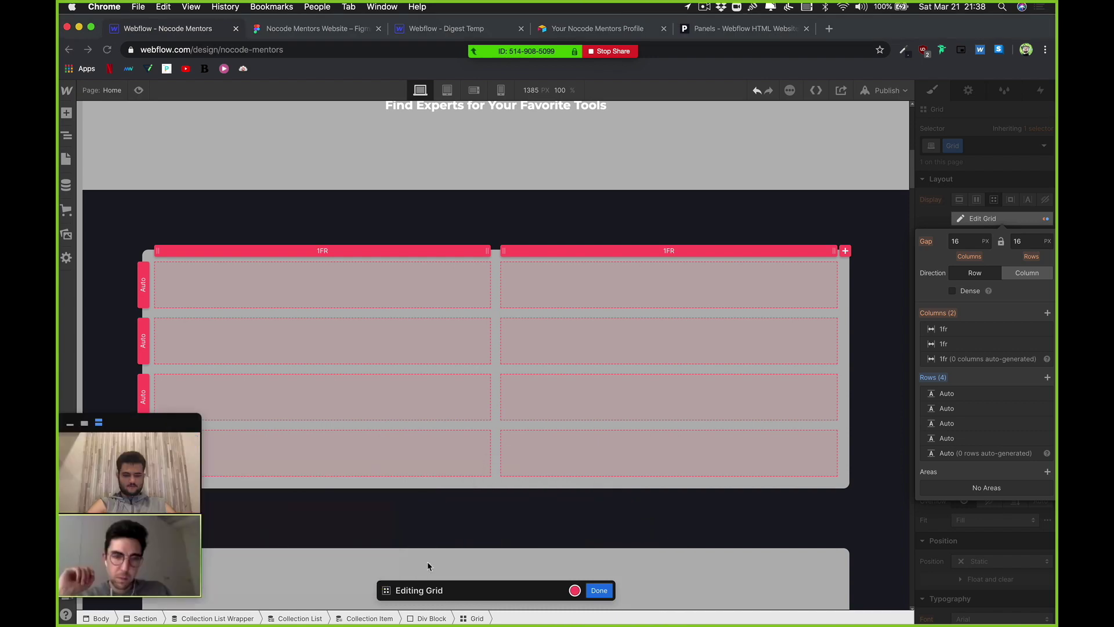
pyautogui.click(604, 589)
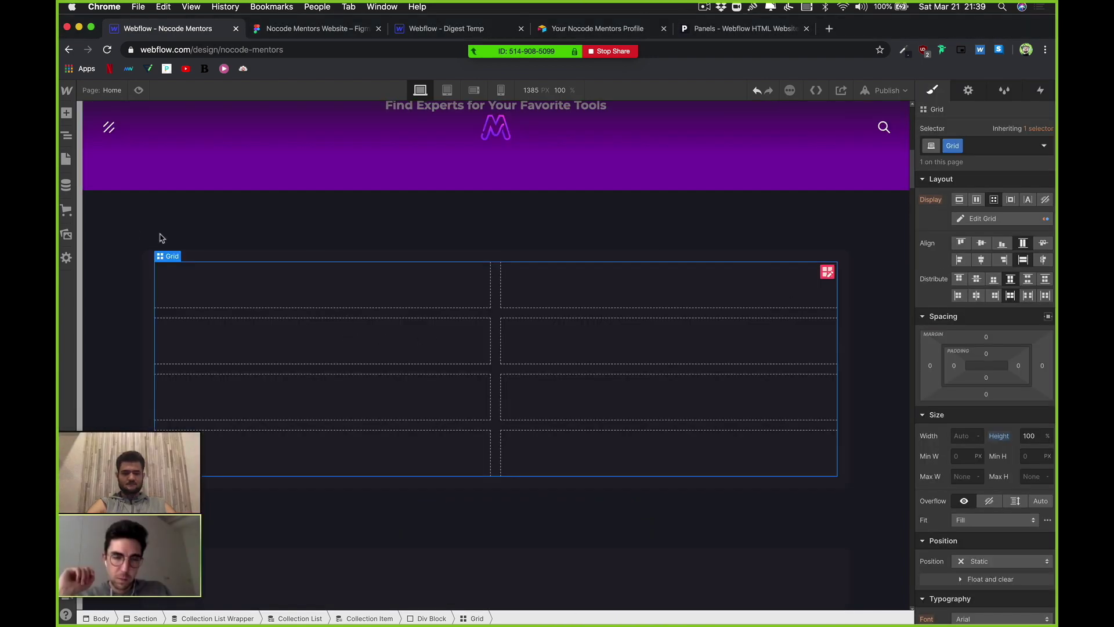
# Step: Place a Div Block in the first cell and stretch it across all four rows
pyautogui.click(66, 112)
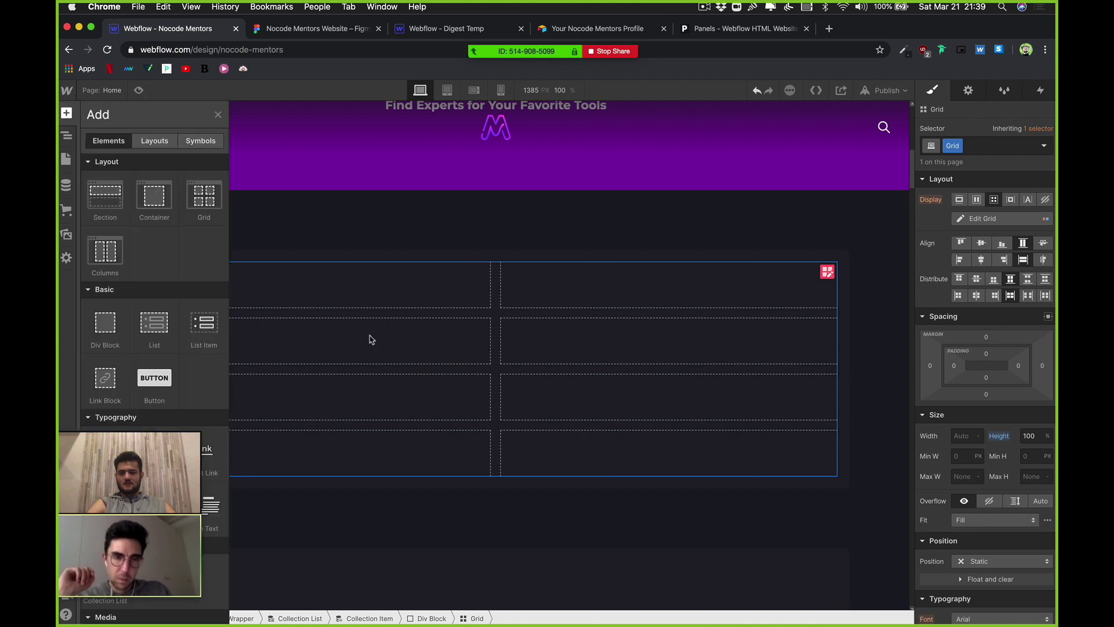
pyautogui.moveTo(117, 324); pyautogui.dragTo(351, 347)
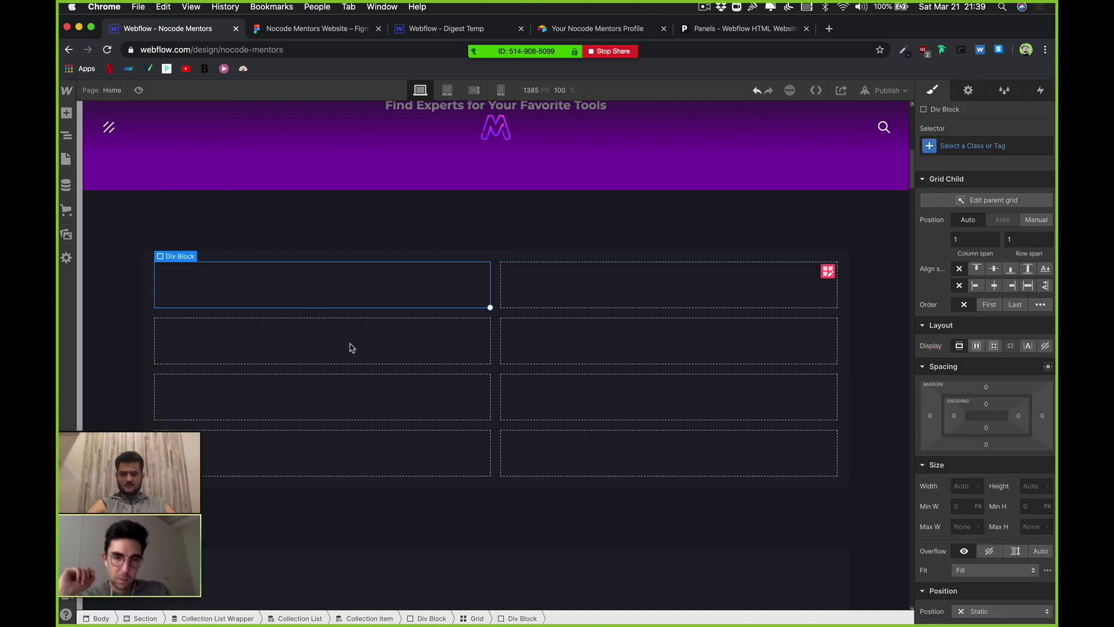
pyautogui.moveTo(488, 307); pyautogui.dragTo(465, 448)
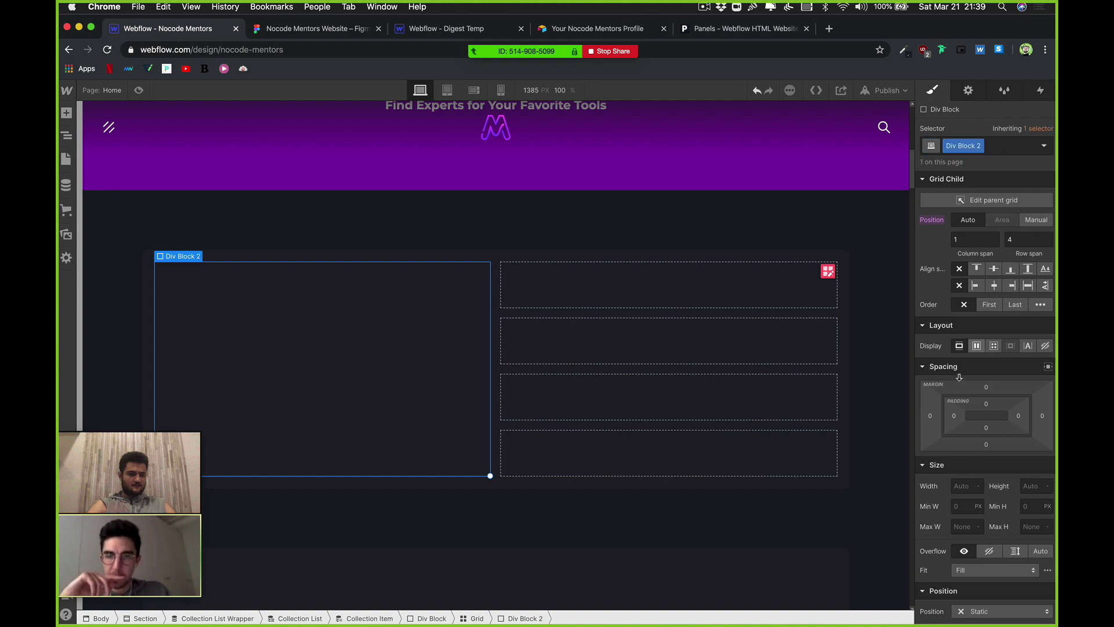
pyautogui.rightClick(344, 363)
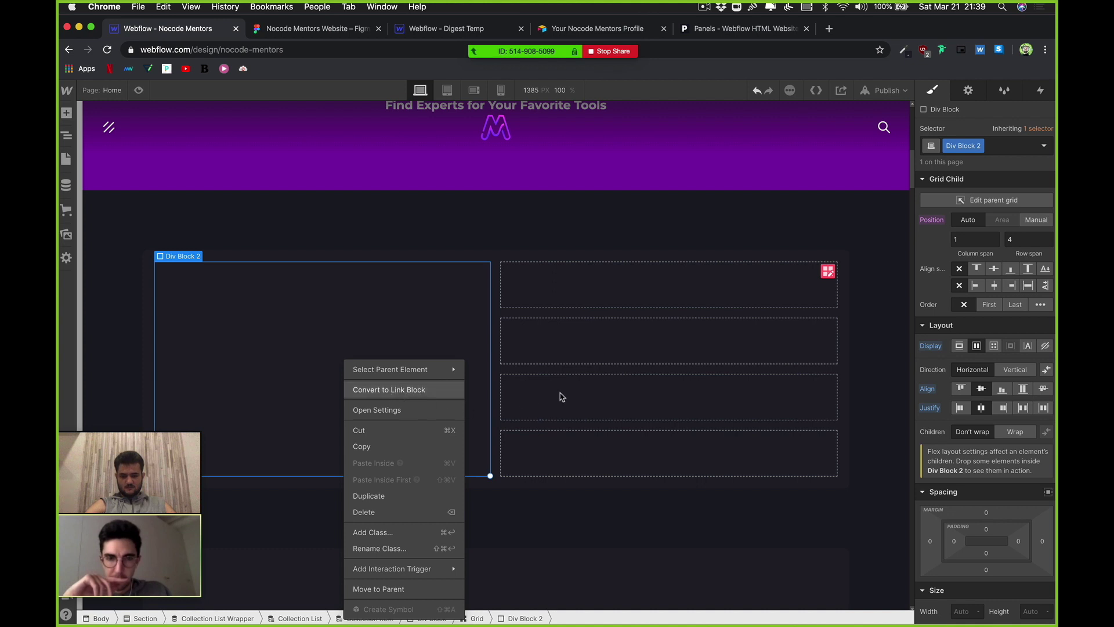
pyautogui.click(430, 325)
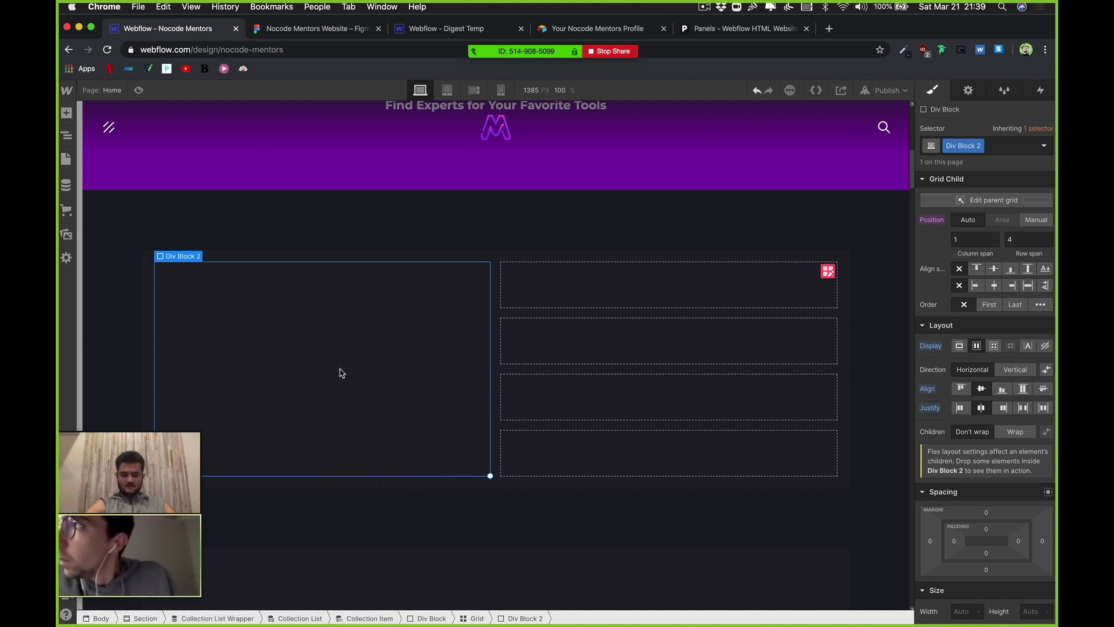
# Step: Insert an image in the left block bound to the Mentors Profile Picture field
pyautogui.press('super+e')
pyautogui.write('img')
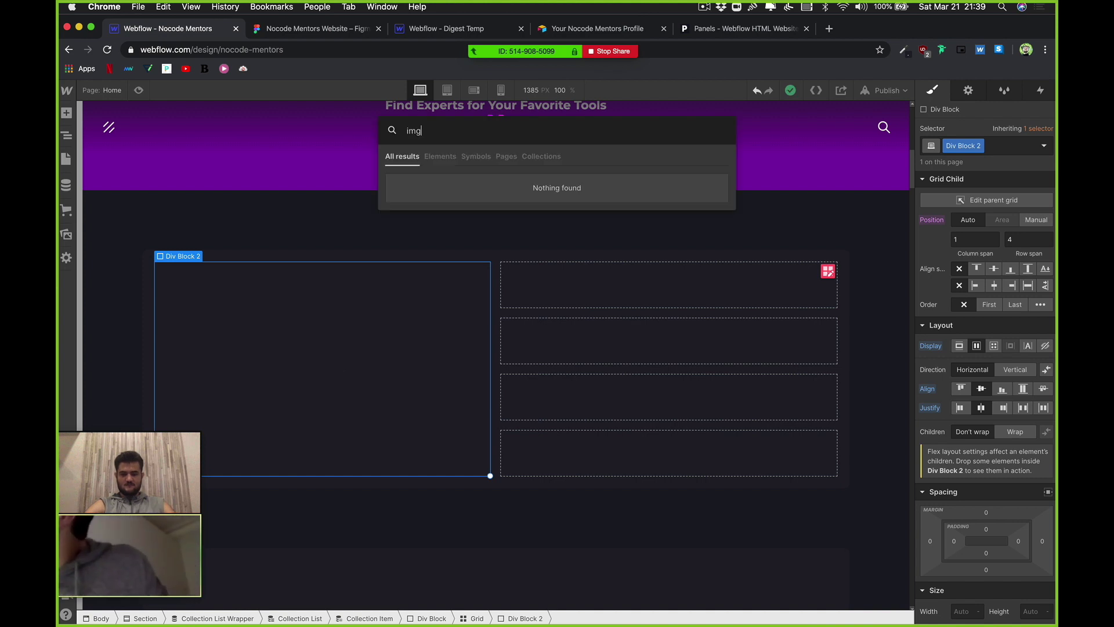
pyautogui.press('BackSpace')
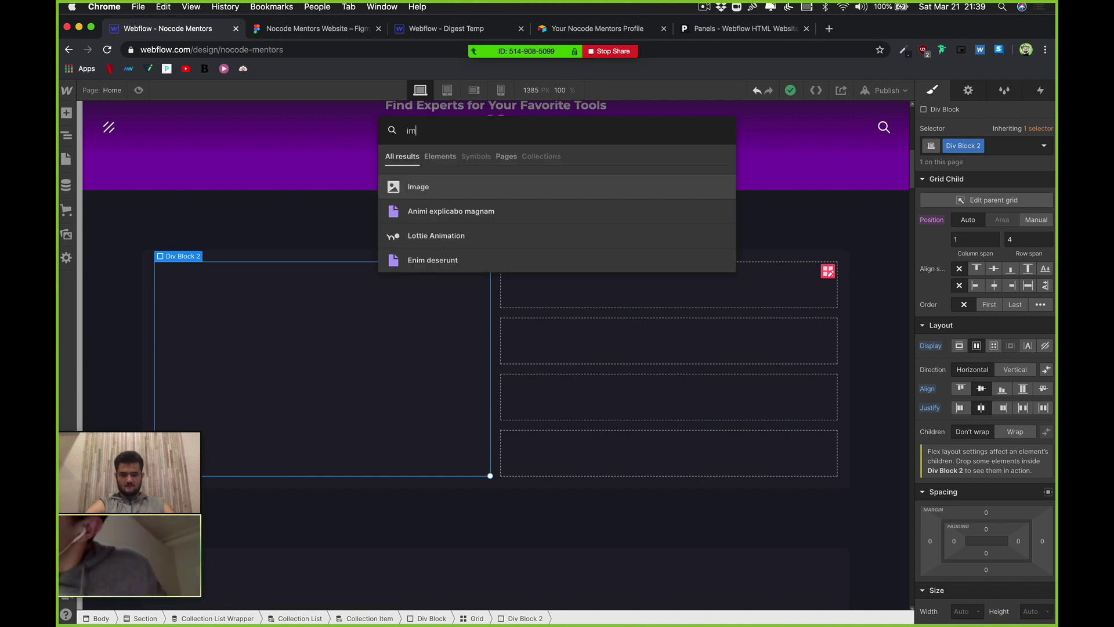
pyautogui.press('Return')
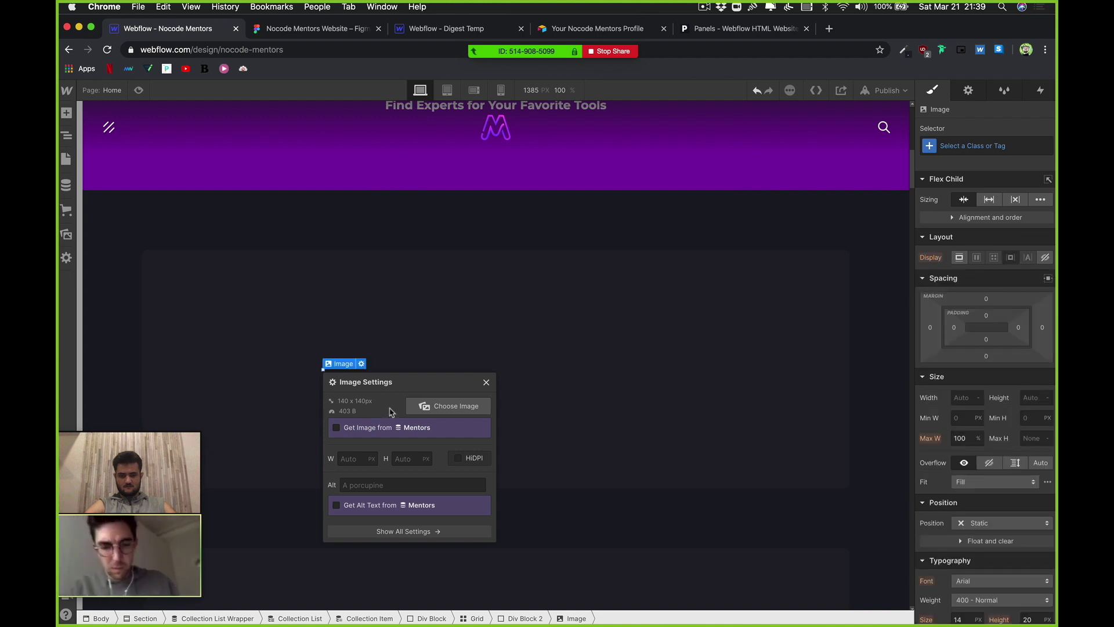
pyautogui.click(352, 472)
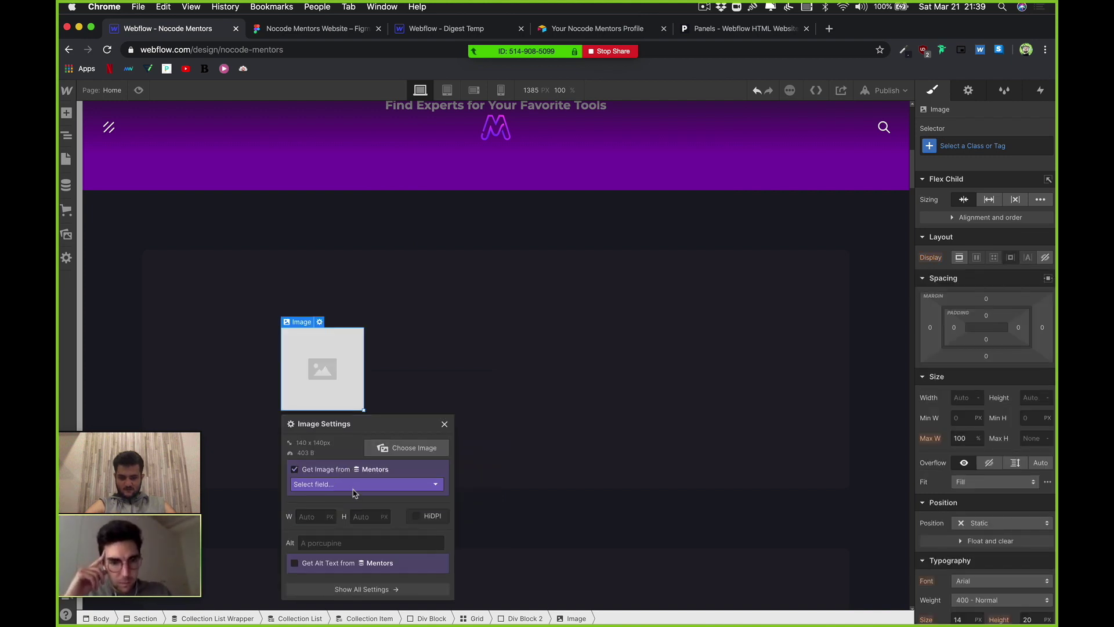
pyautogui.click(353, 490)
pyautogui.click(367, 508)
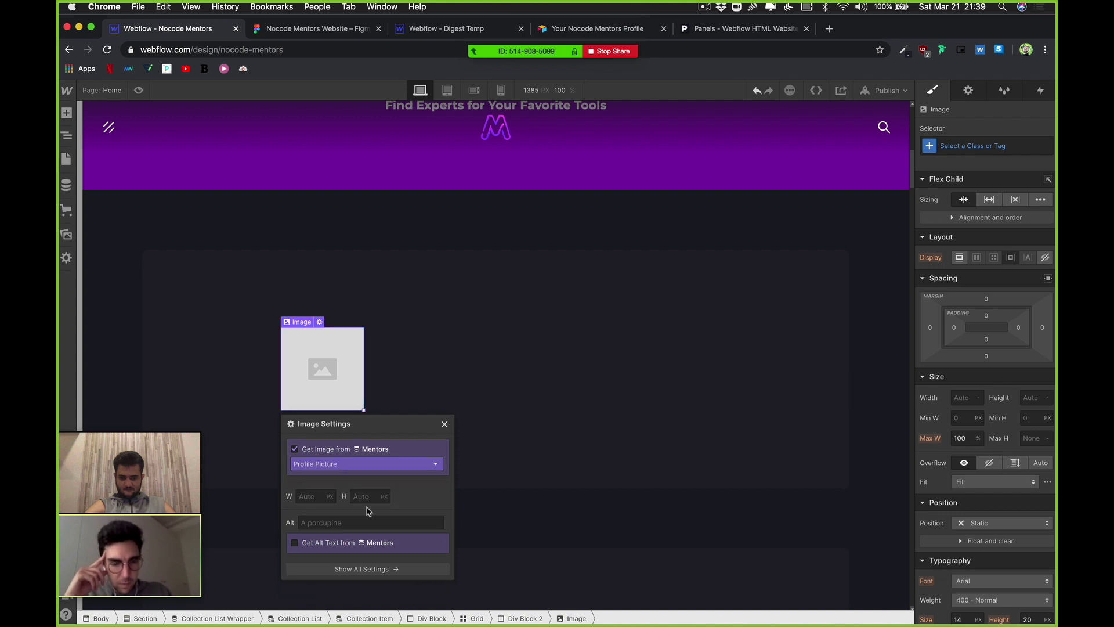
# Step: Select the new image and open the Mentors collection items
pyautogui.moveTo(368, 428); pyautogui.dragTo(609, 394)
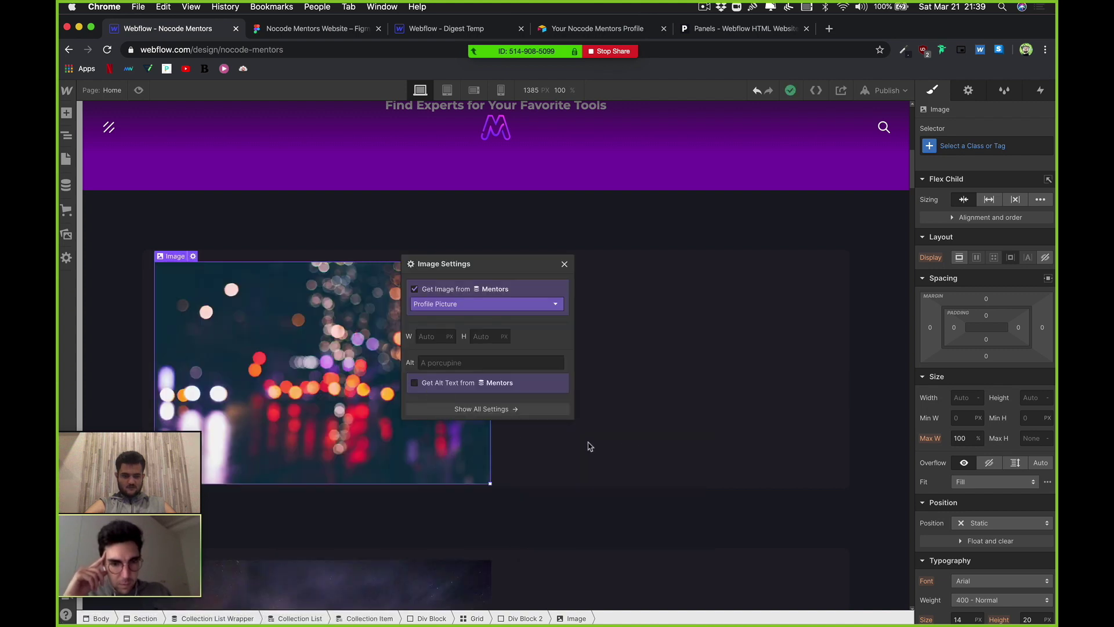
pyautogui.click(687, 450)
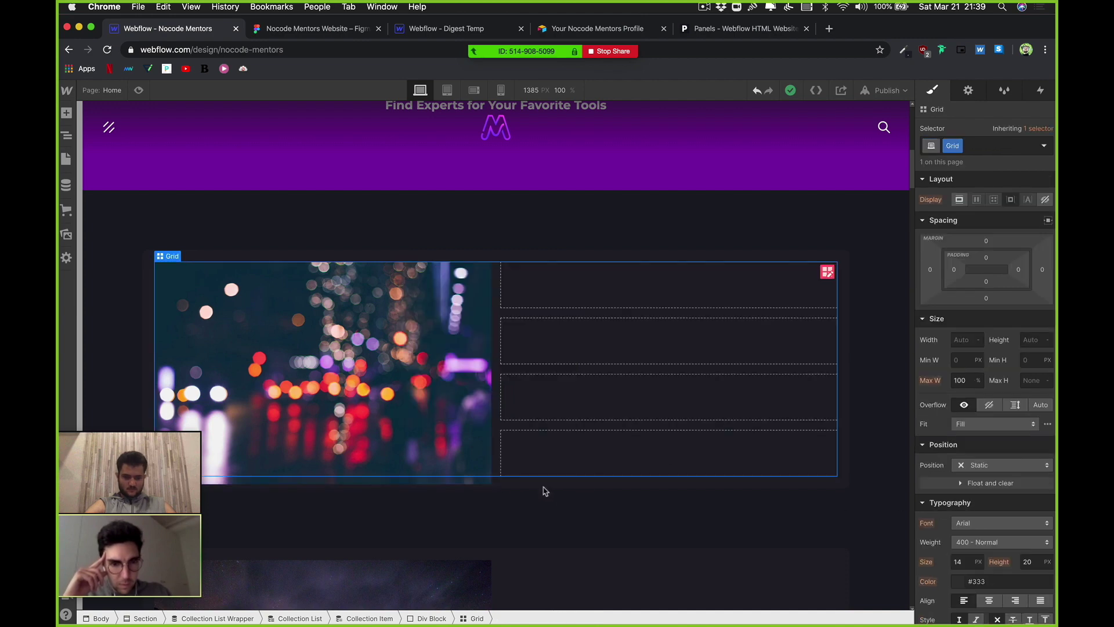
pyautogui.click(424, 384)
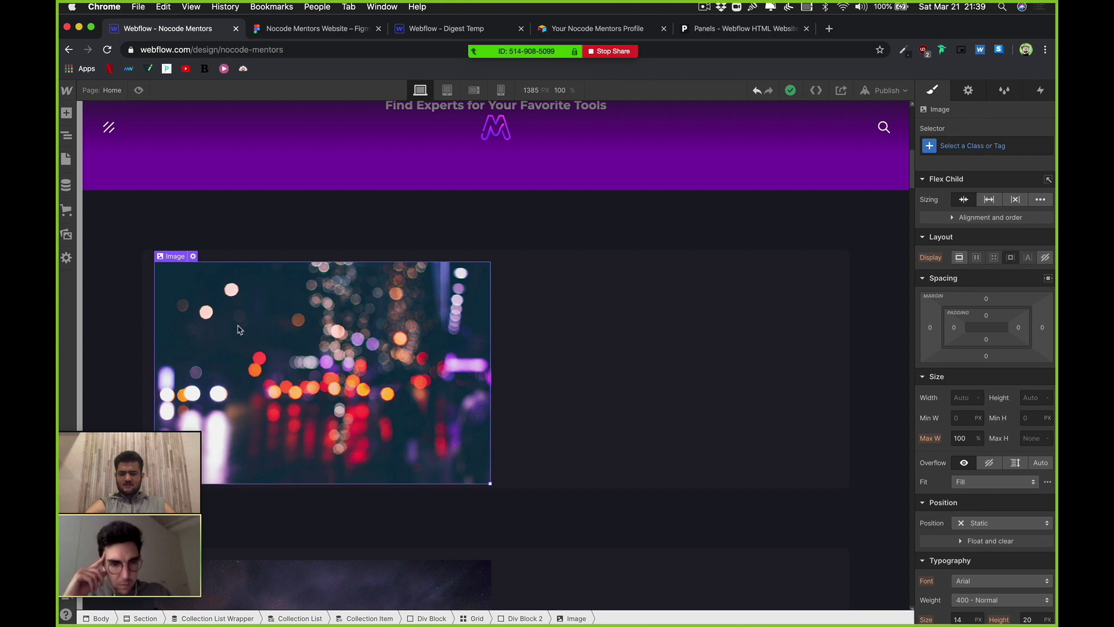
pyautogui.click(66, 184)
pyautogui.click(190, 170)
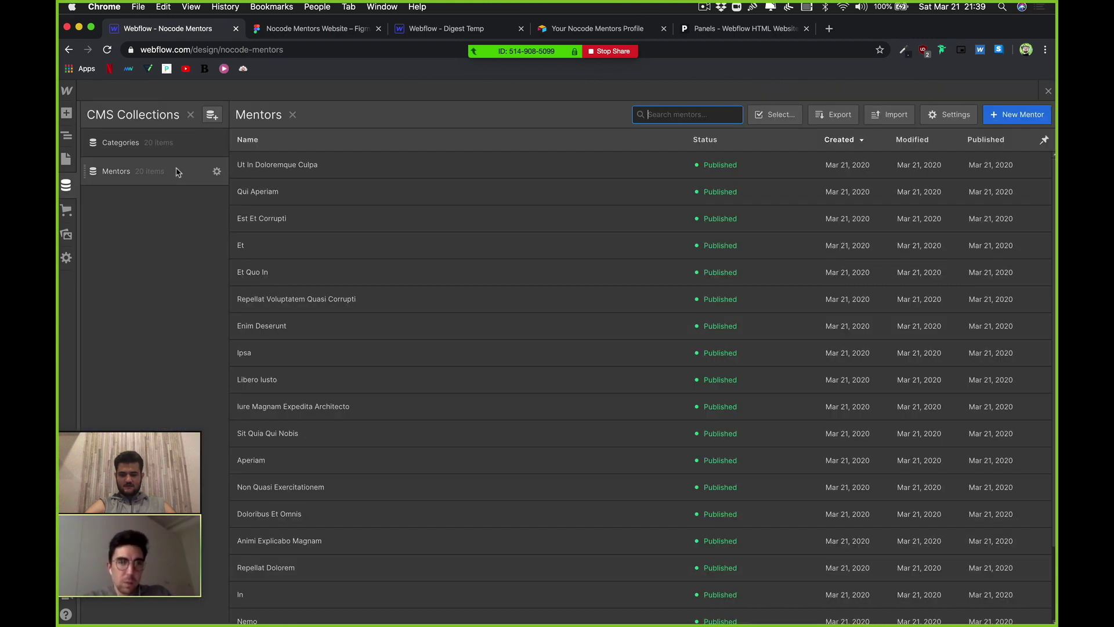
pyautogui.click(413, 166)
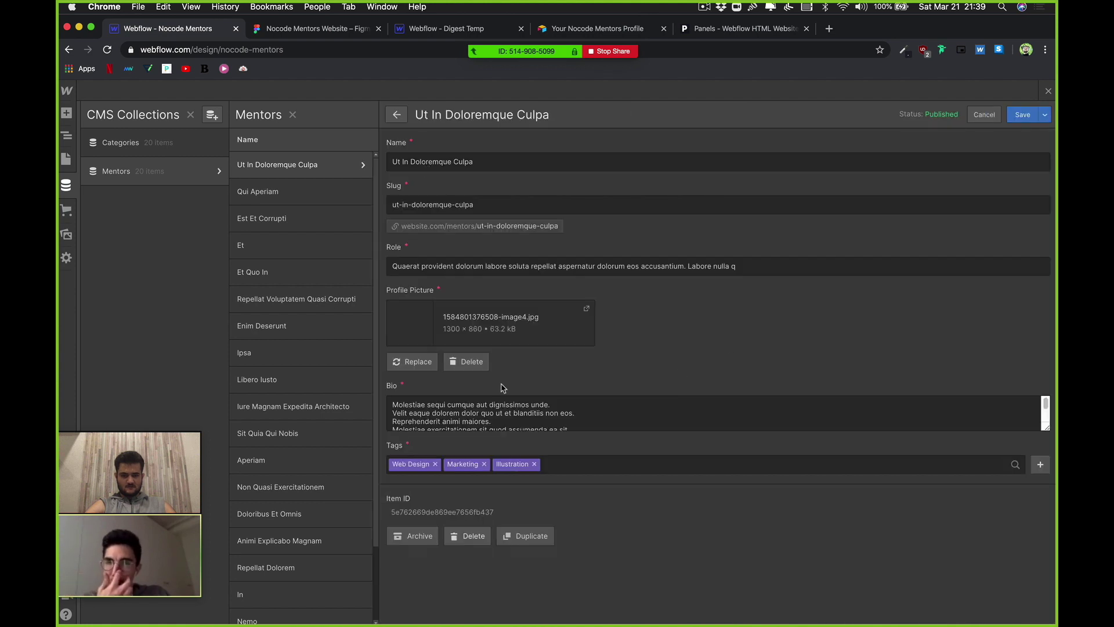
pyautogui.click(432, 362)
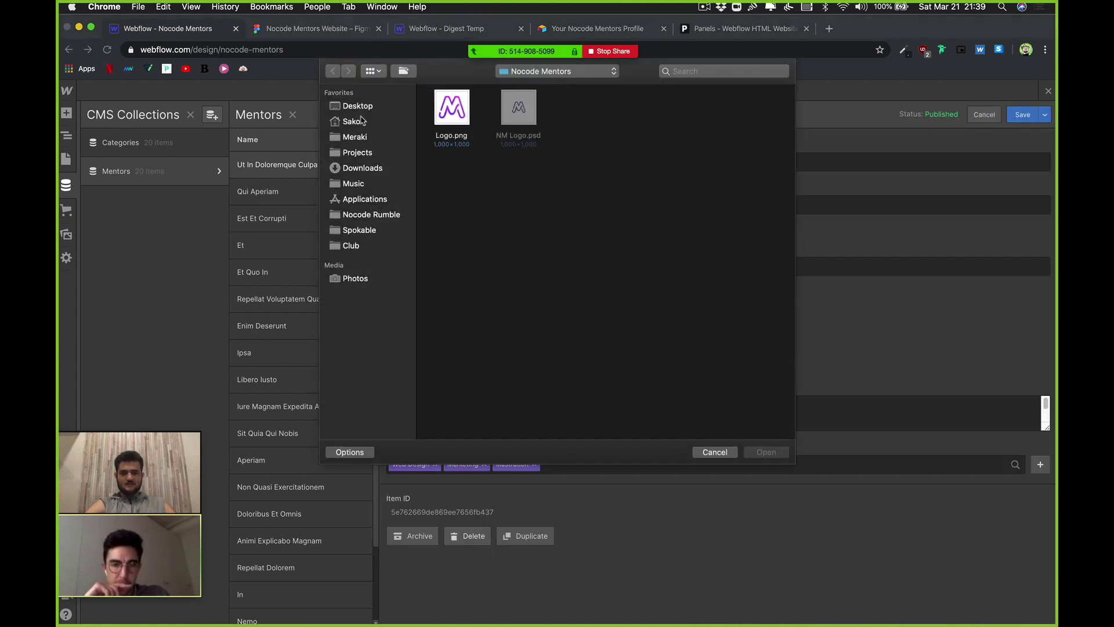
pyautogui.click(365, 108)
pyautogui.doubleClick(451, 108)
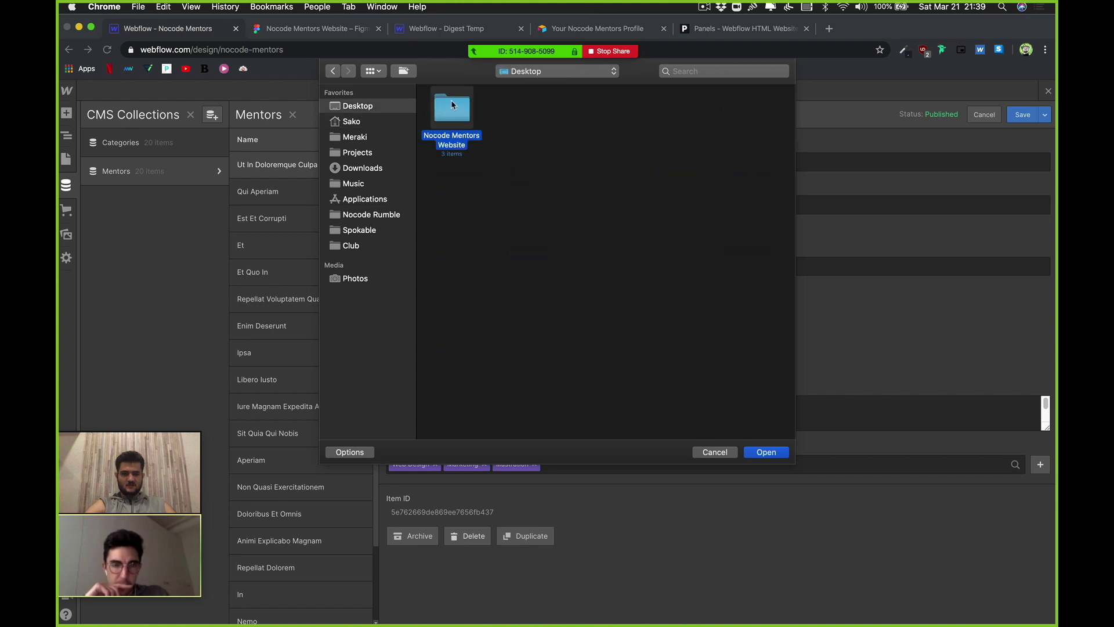
pyautogui.moveTo(651, 197); pyautogui.dragTo(437, 112)
pyautogui.click(437, 112)
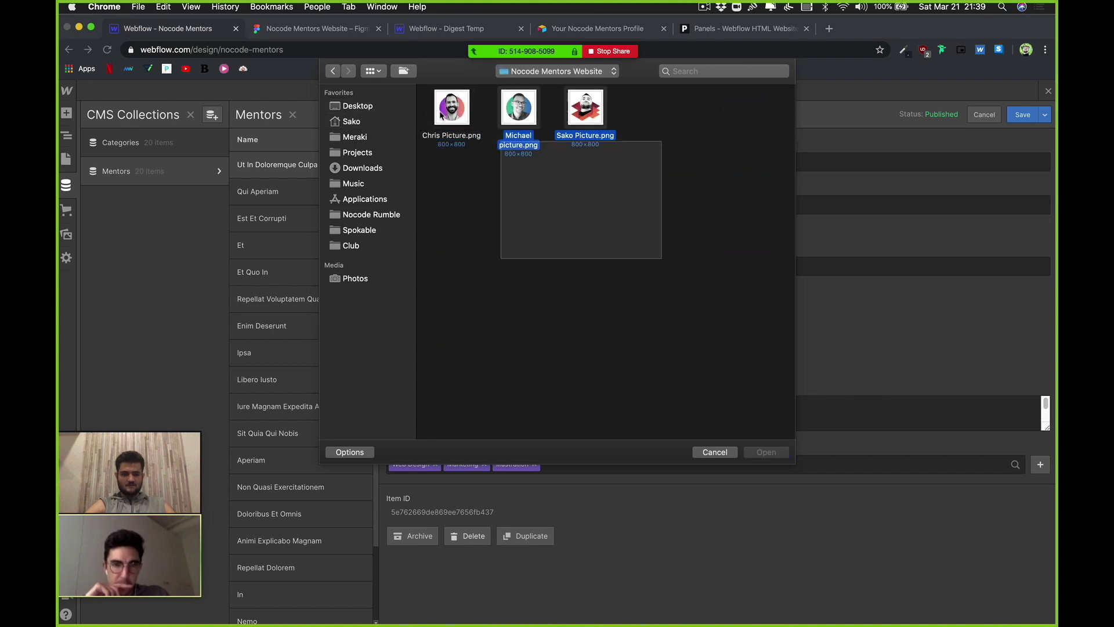
pyautogui.click(582, 125)
pyautogui.click(509, 124)
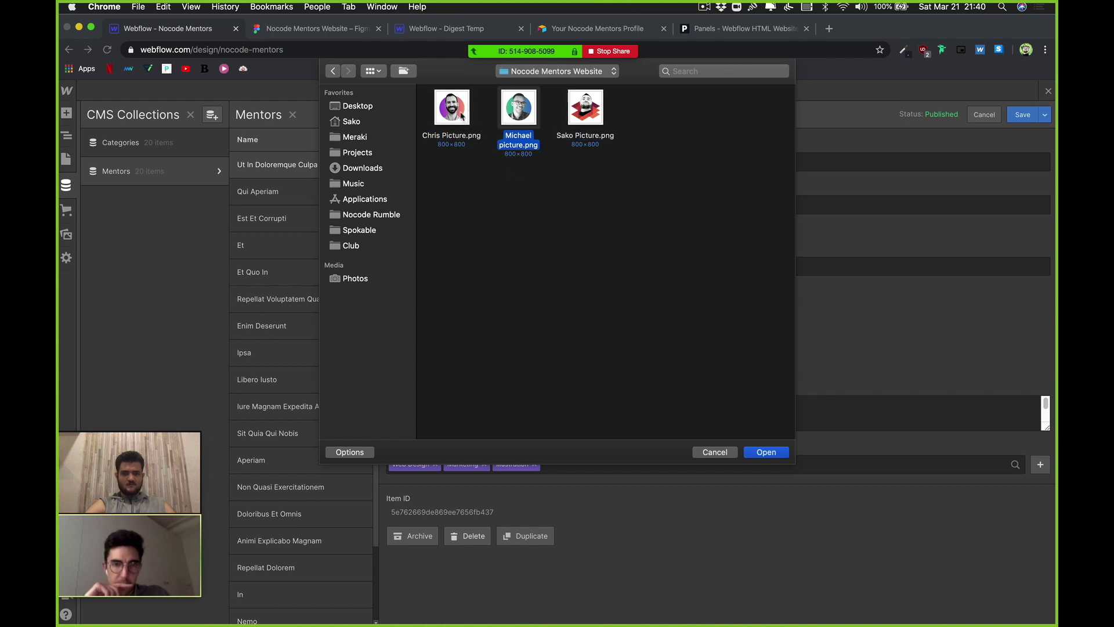
pyautogui.doubleClick(453, 111)
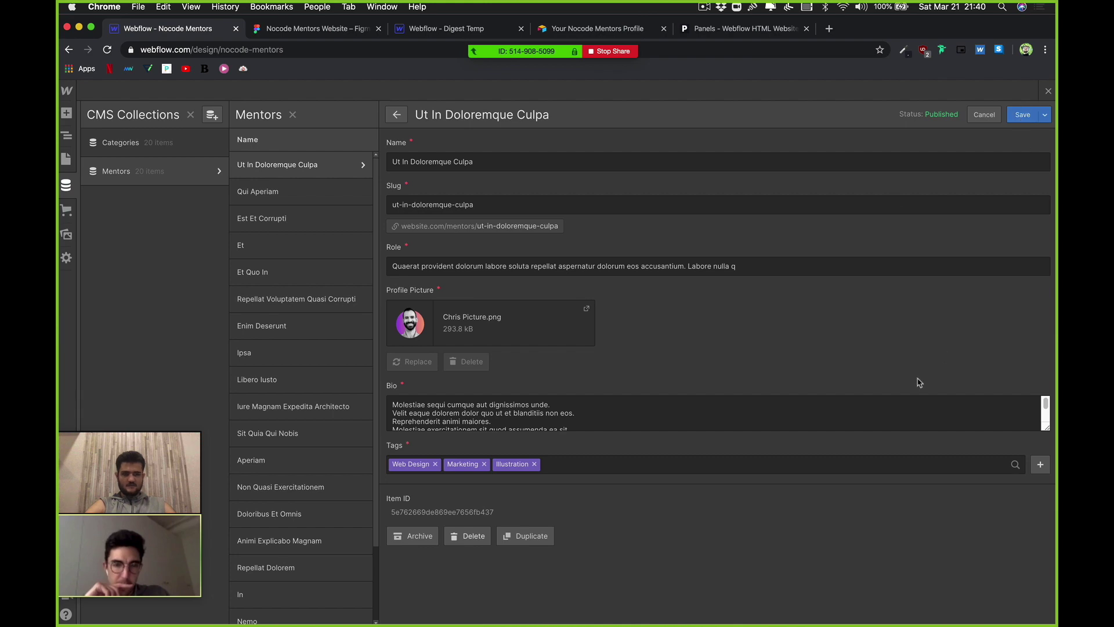
pyautogui.press('Escape')
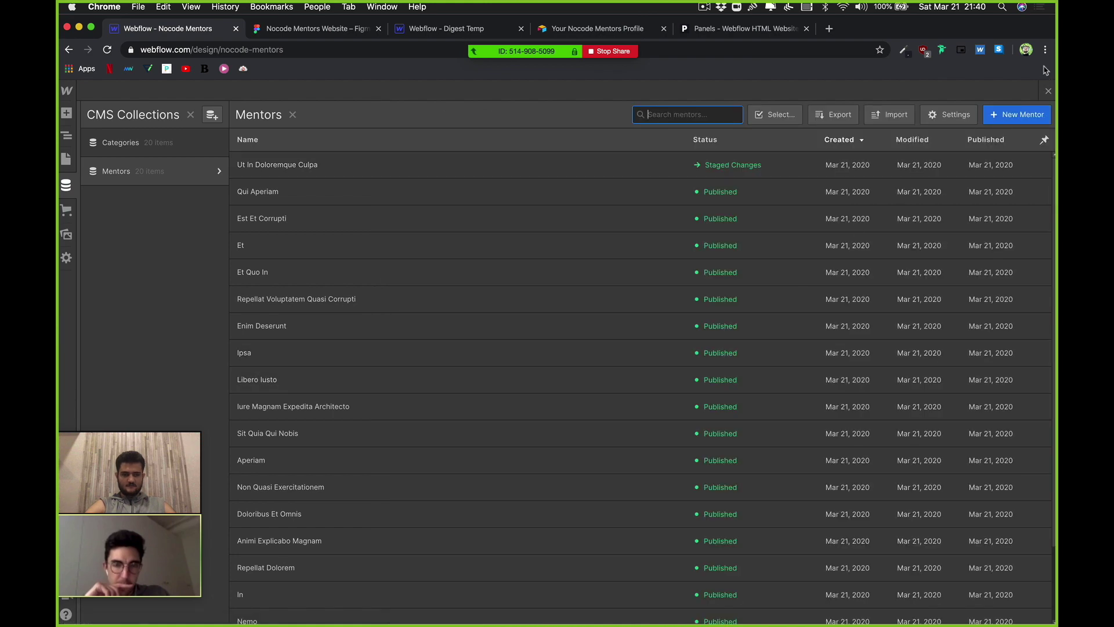
# Step: Close the CMS panel and open the card image's settings to check its binding
pyautogui.press('Escape')
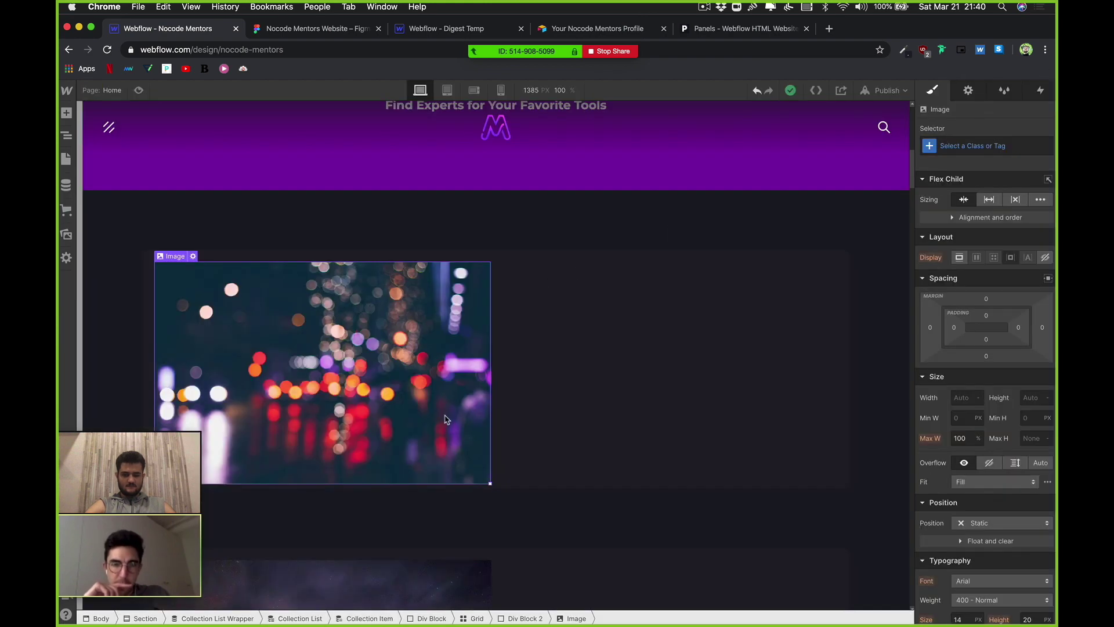
pyautogui.scroll(-5, 444, 417)
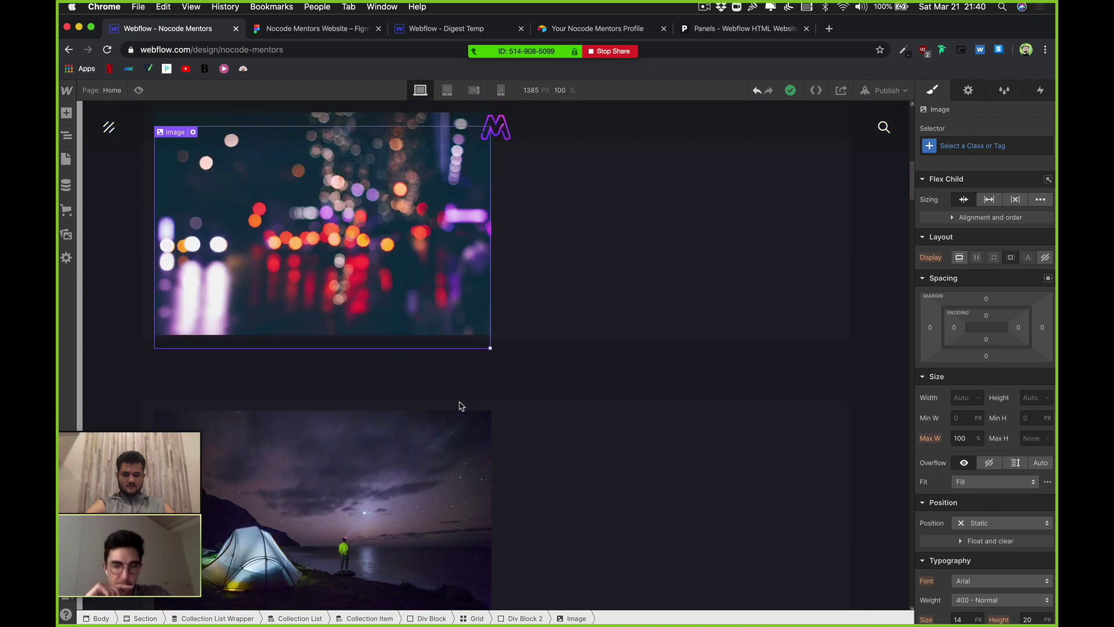
pyautogui.scroll(-6, 461, 406)
pyautogui.scroll(-6, 428, 286)
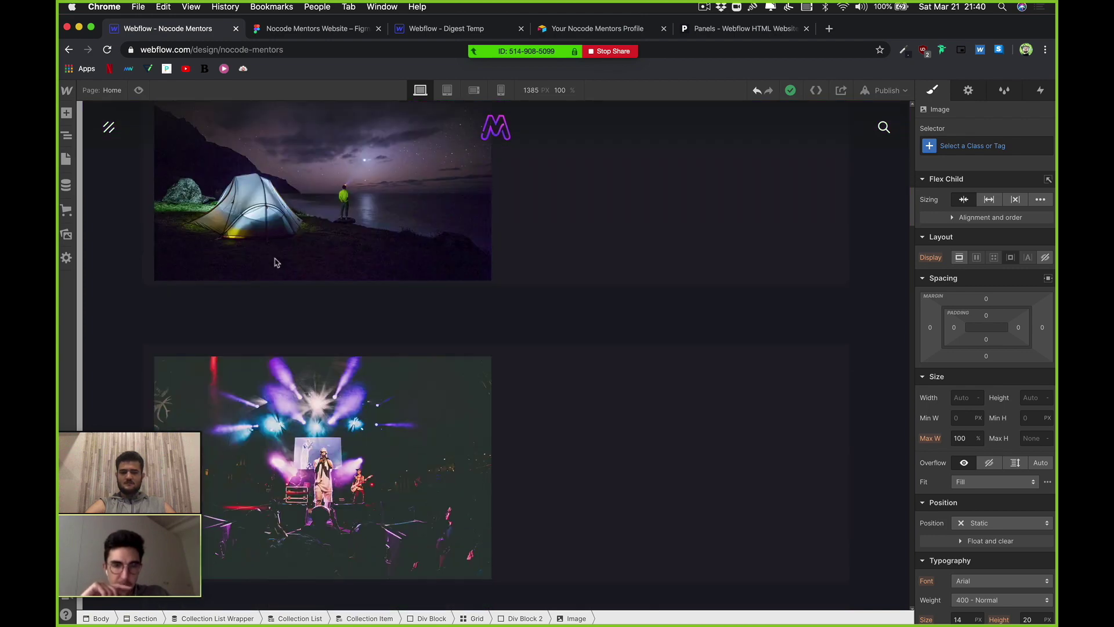
pyautogui.scroll(-2, 783, 348)
pyautogui.scroll(4, 900, 229)
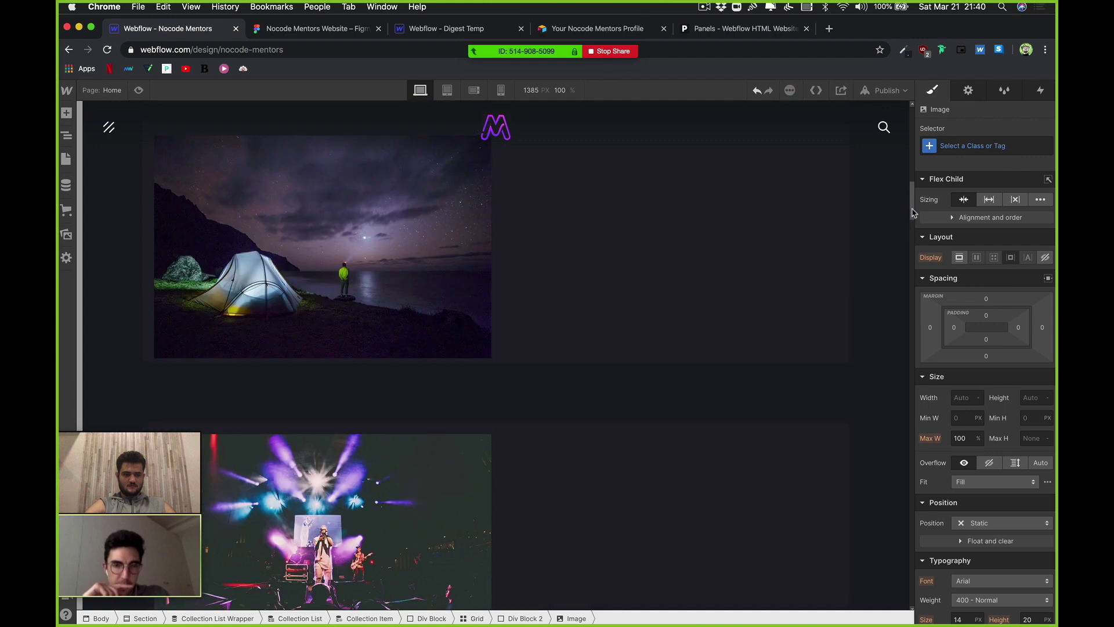
pyautogui.scroll(5, 913, 213)
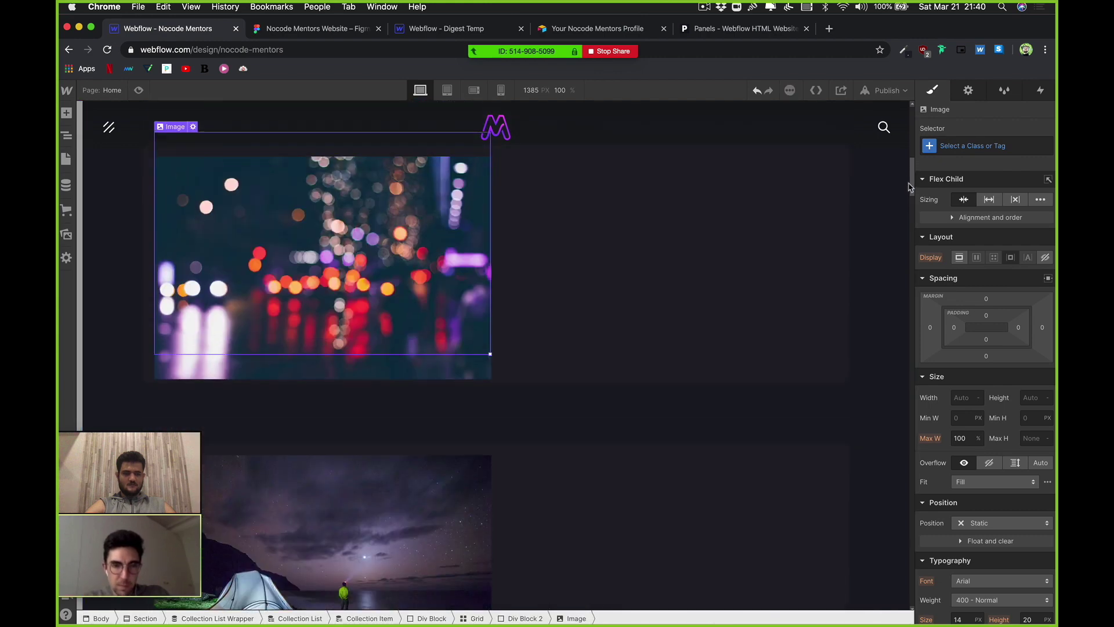
pyautogui.scroll(2, 910, 187)
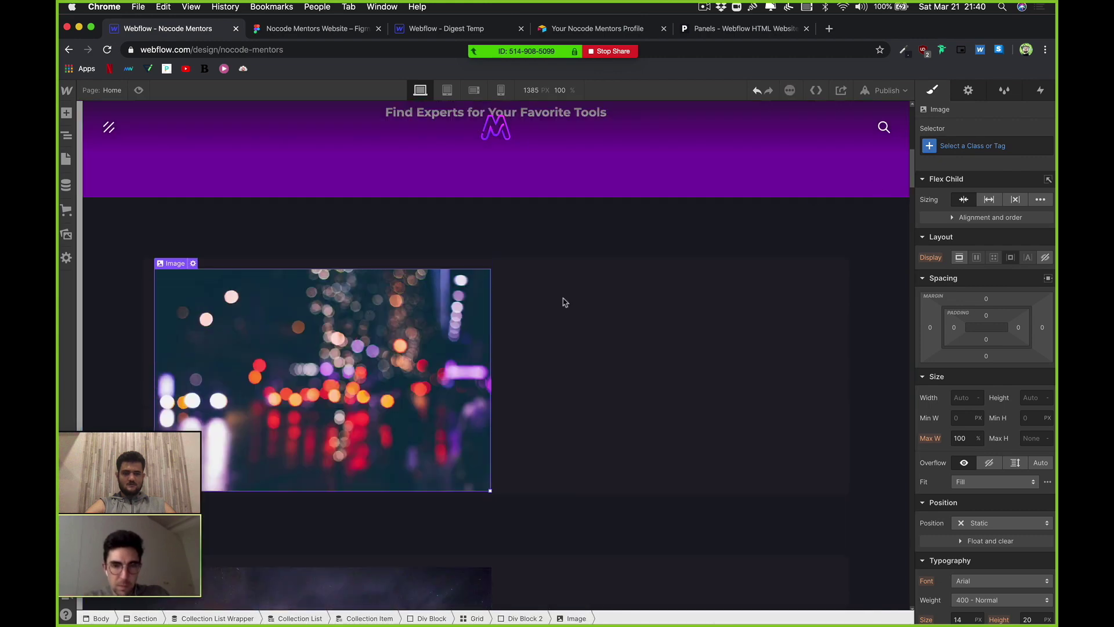
pyautogui.click(193, 263)
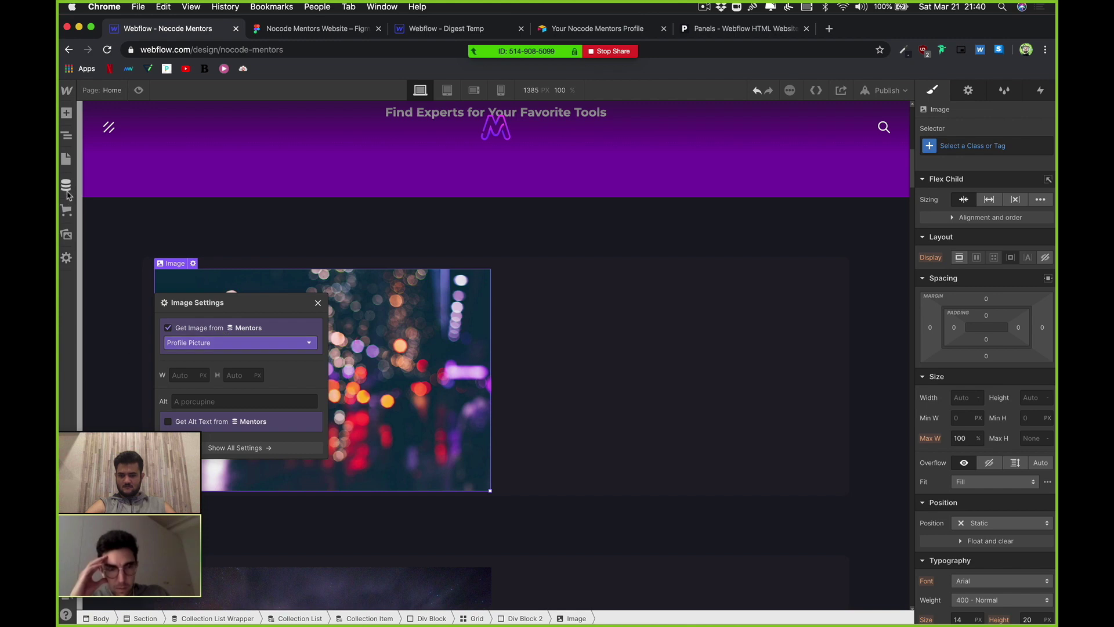
# Step: Confirm the Profile Picture binding, then close image settings and select the card grid
pyautogui.click(66, 161)
pyautogui.click(66, 186)
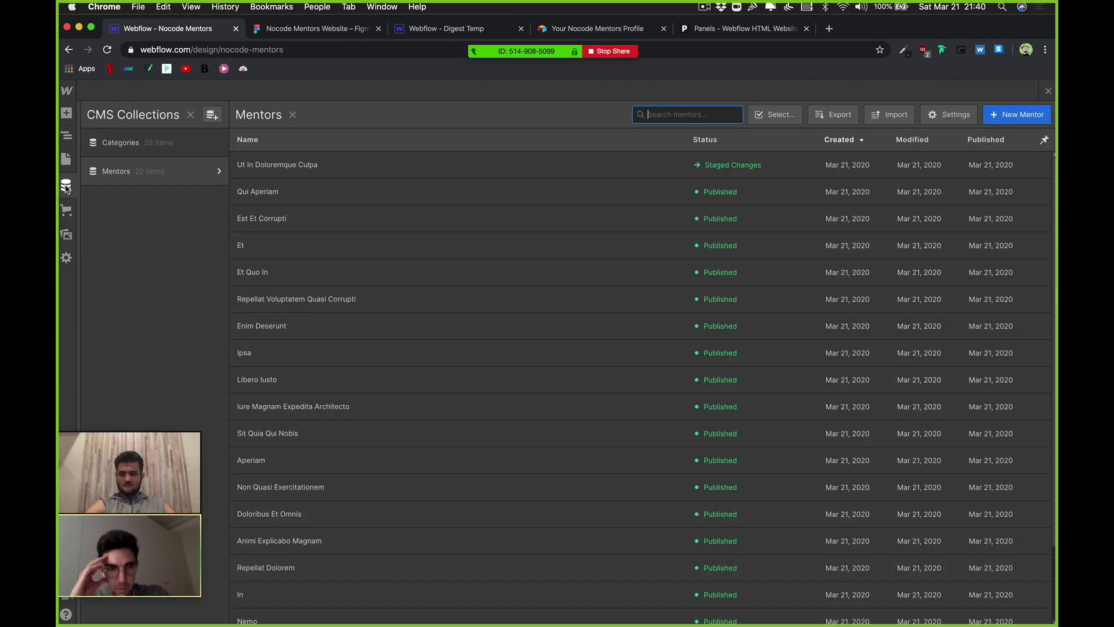
pyautogui.click(1050, 92)
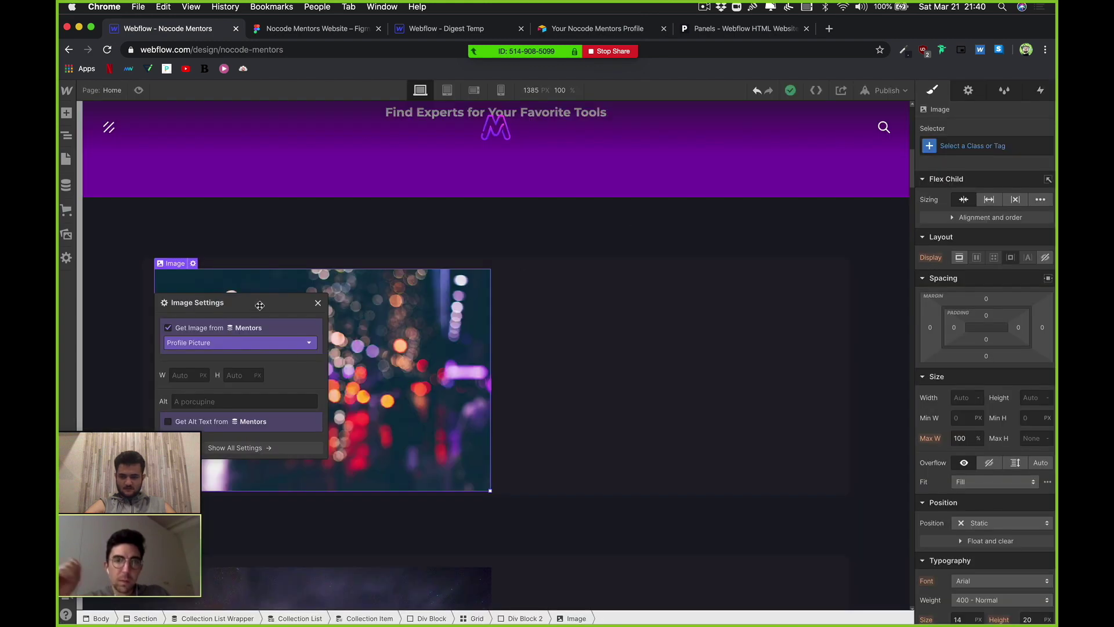
pyautogui.moveTo(260, 305); pyautogui.dragTo(432, 270)
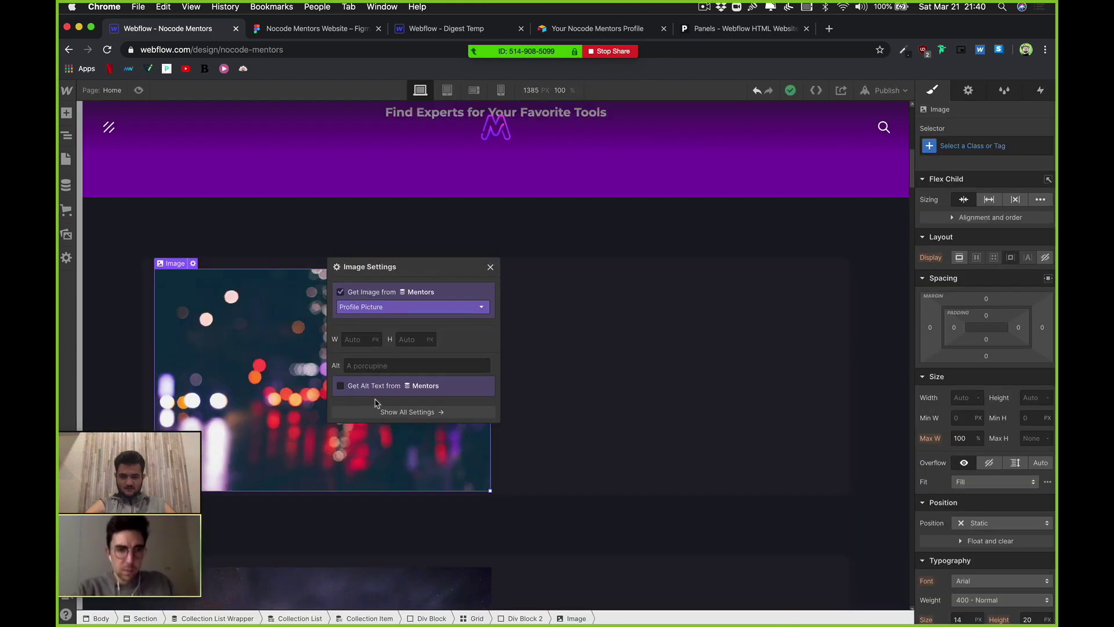
pyautogui.click(563, 343)
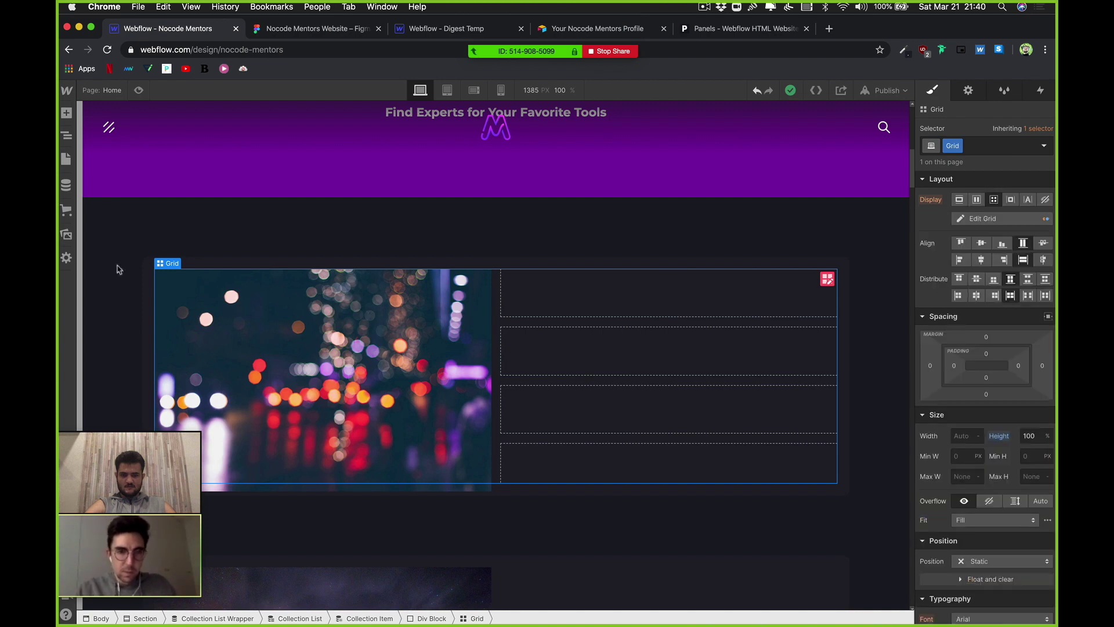
# Step: Add a new Div Block to the grid beside the image
pyautogui.click(66, 113)
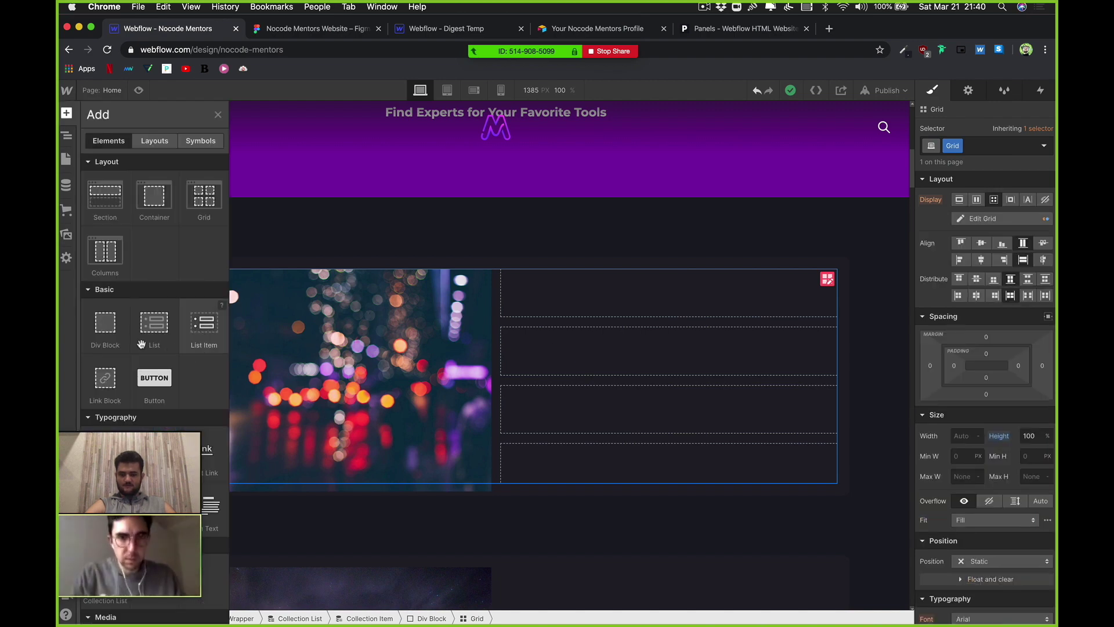
pyautogui.press('a')
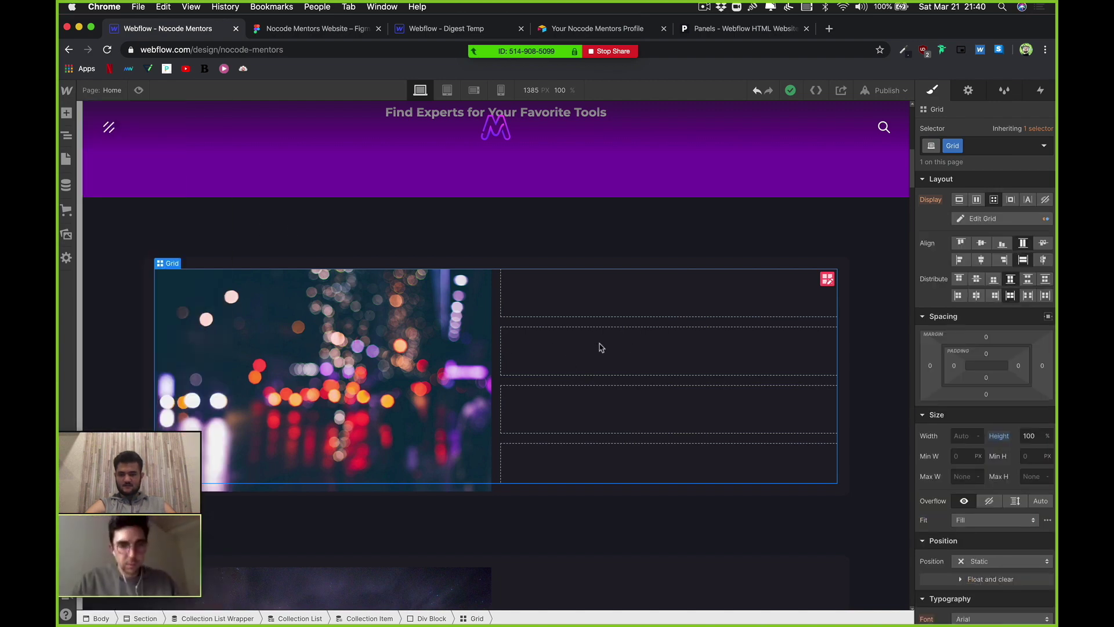
pyautogui.press('super+e')
pyautogui.write('div')
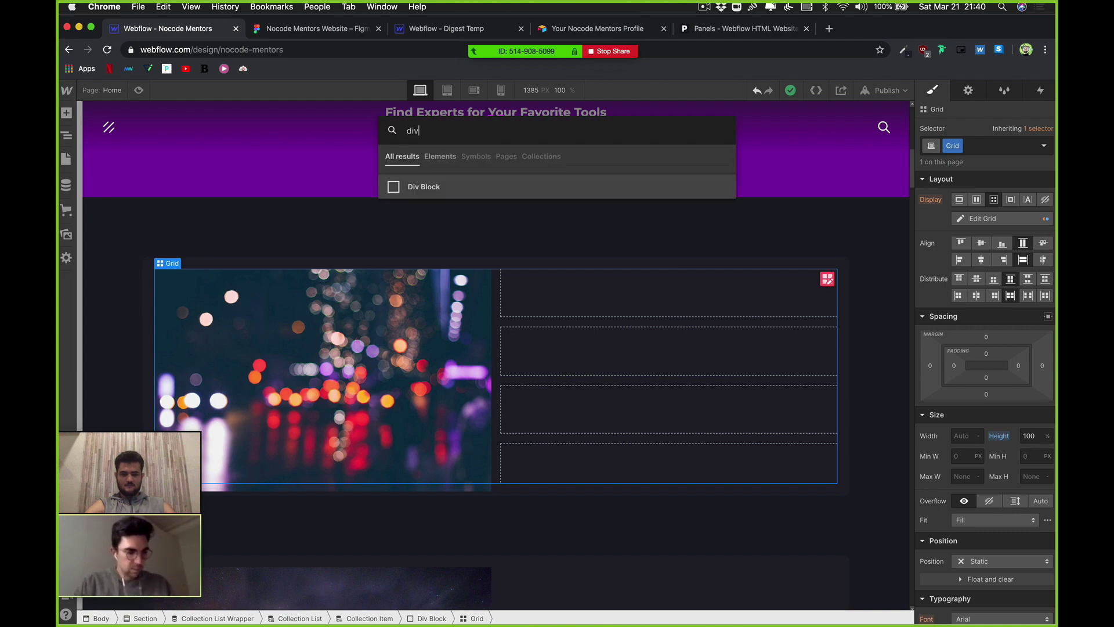
pyautogui.press('Return')
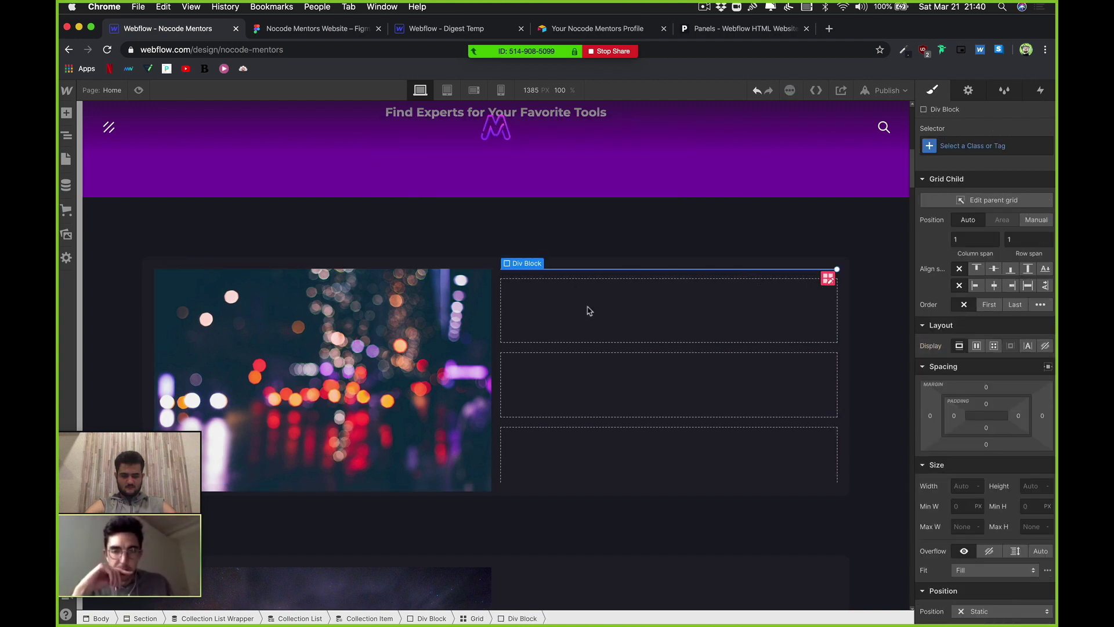
# Step: Add a heading bound to the Mentors Name field, then open the Mentors collection
pyautogui.press('super+e')
pyautogui.write('head')
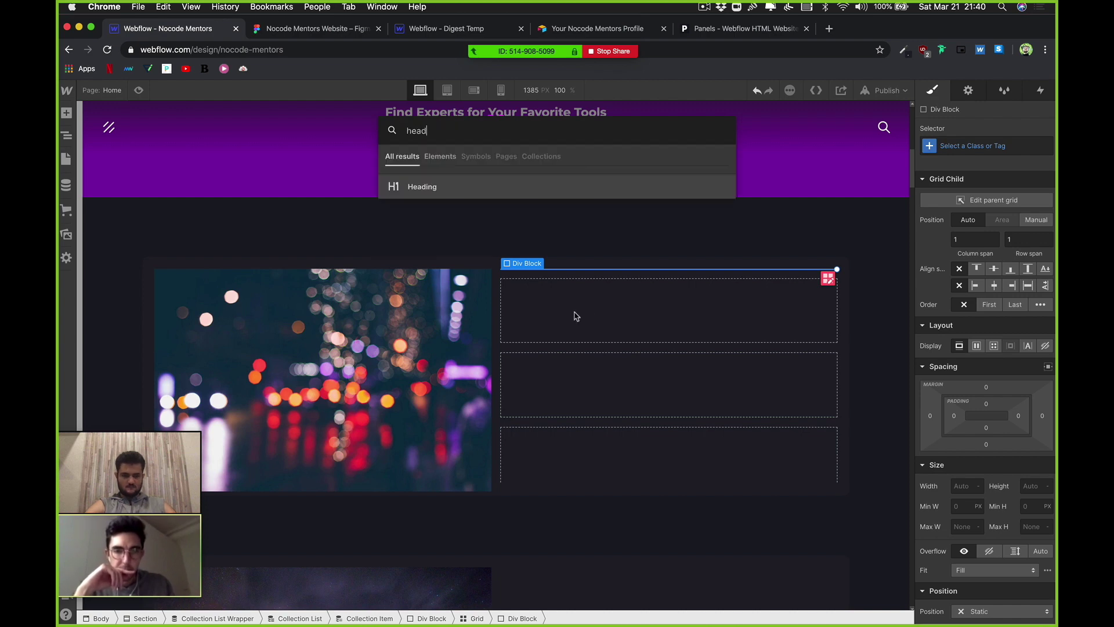
pyautogui.press('Return')
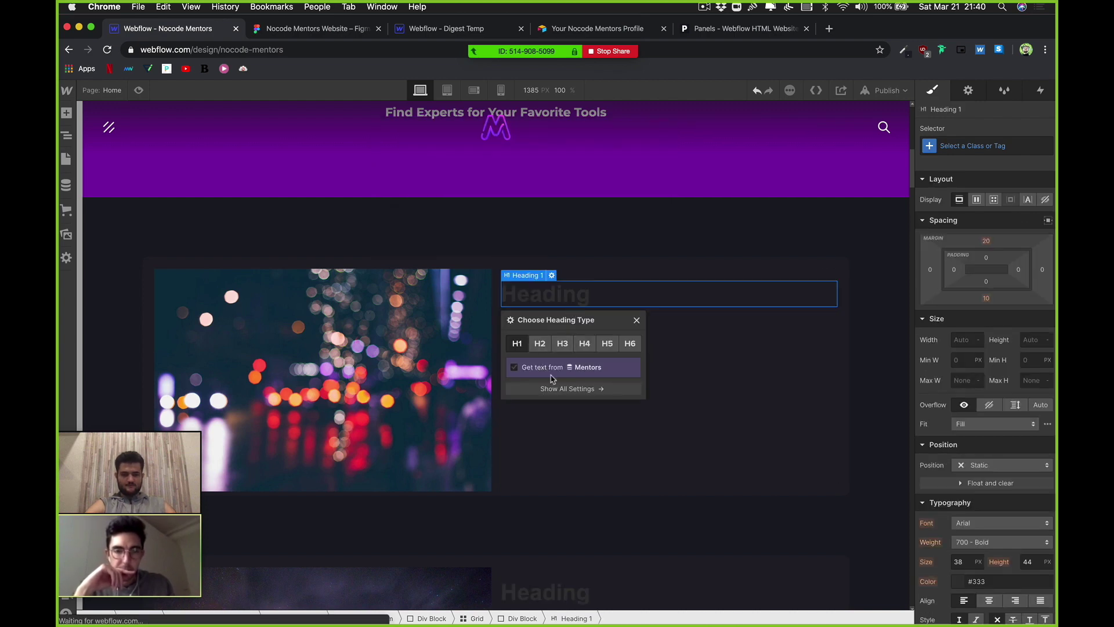
pyautogui.click(546, 368)
pyautogui.click(544, 383)
pyautogui.click(555, 405)
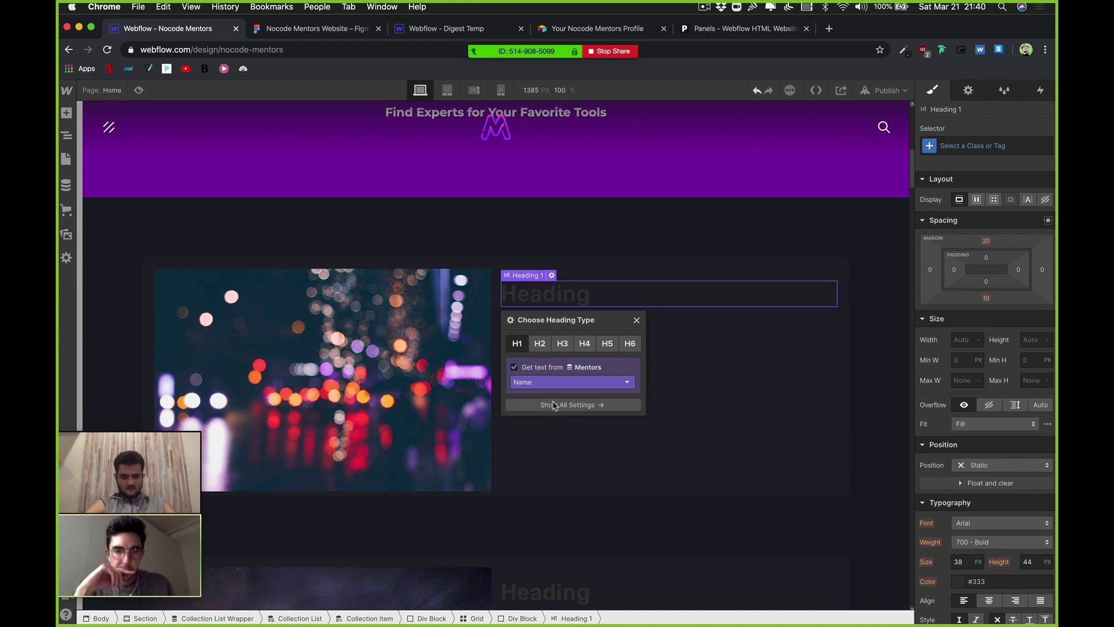
pyautogui.moveTo(615, 328); pyautogui.dragTo(787, 360)
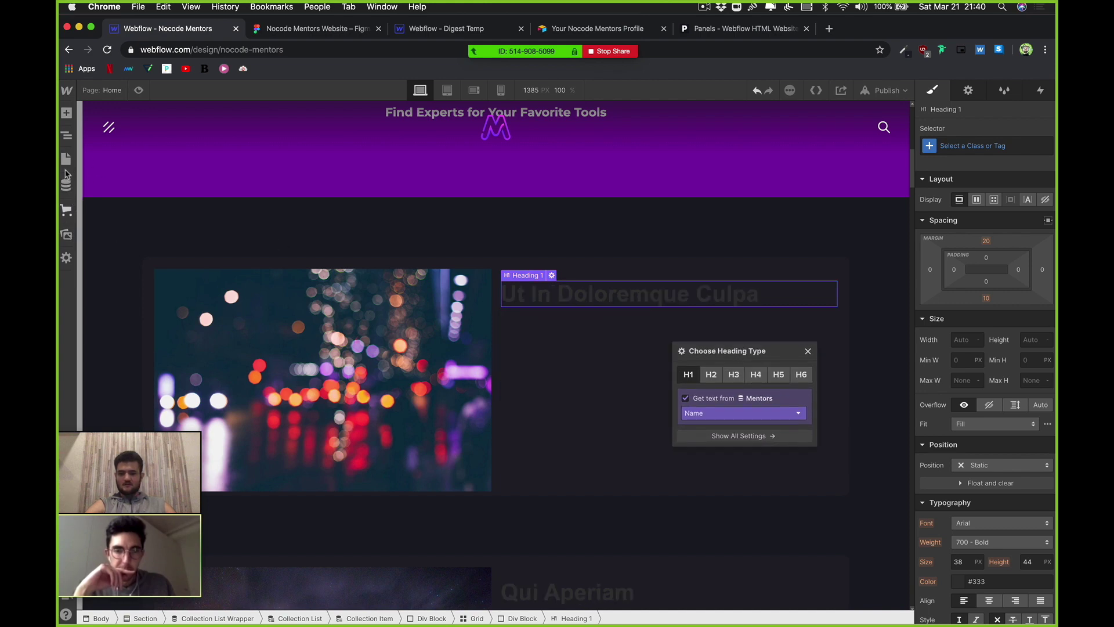
pyautogui.click(65, 183)
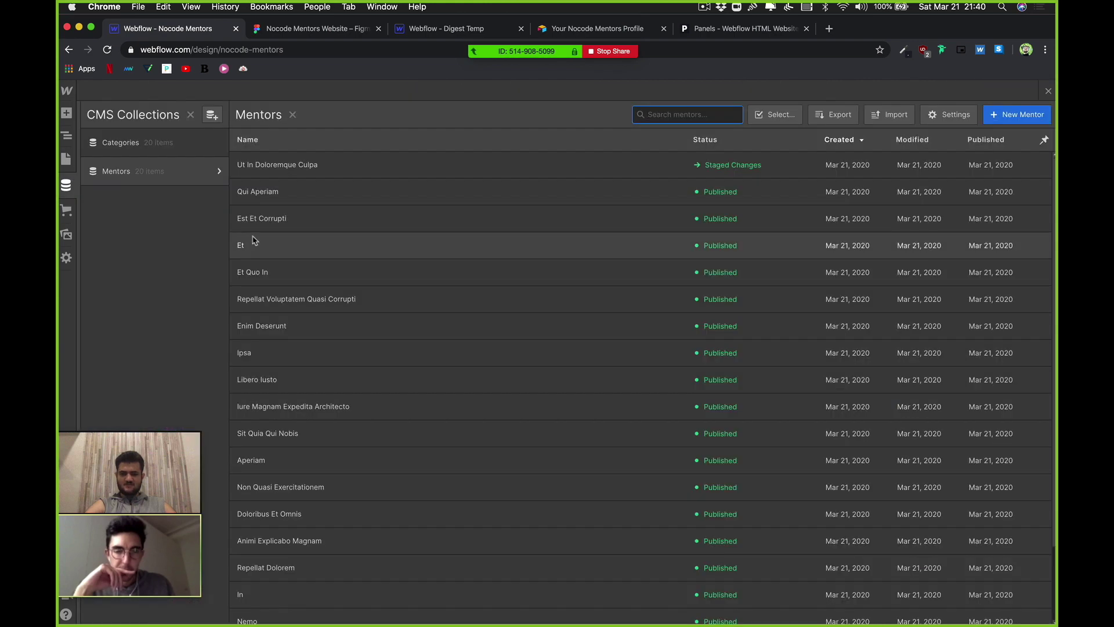
pyautogui.click(289, 165)
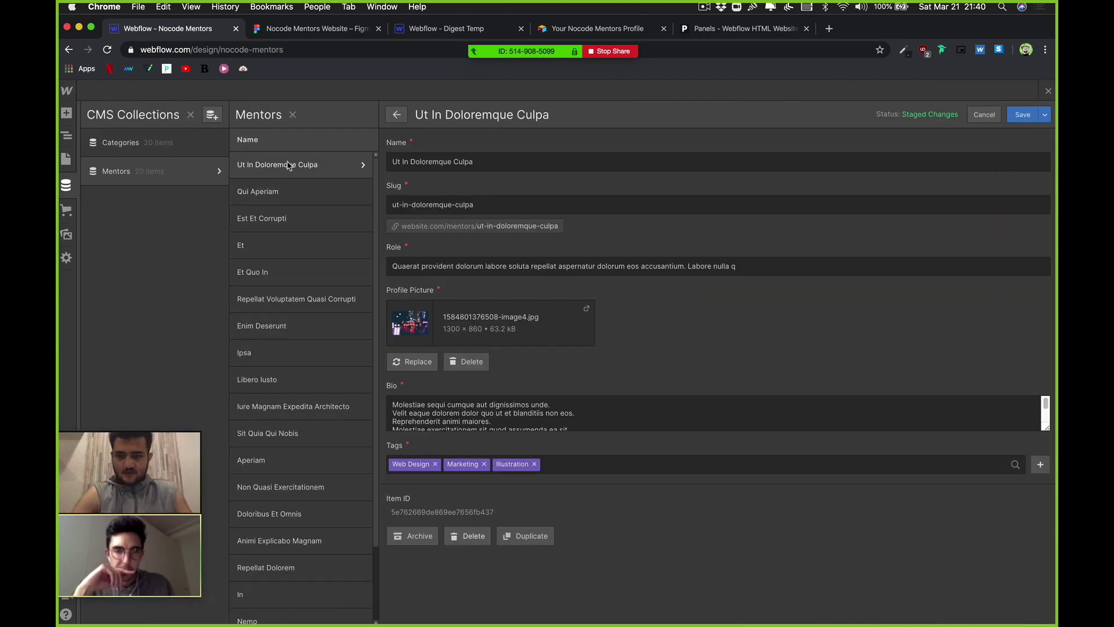
pyautogui.click(428, 363)
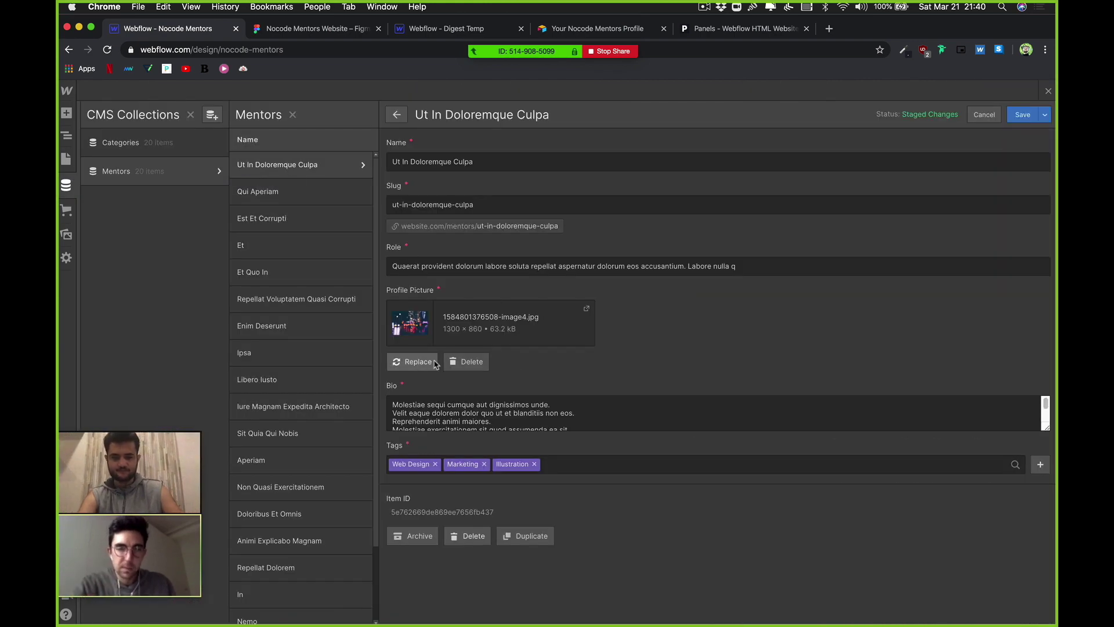
pyautogui.doubleClick(452, 109)
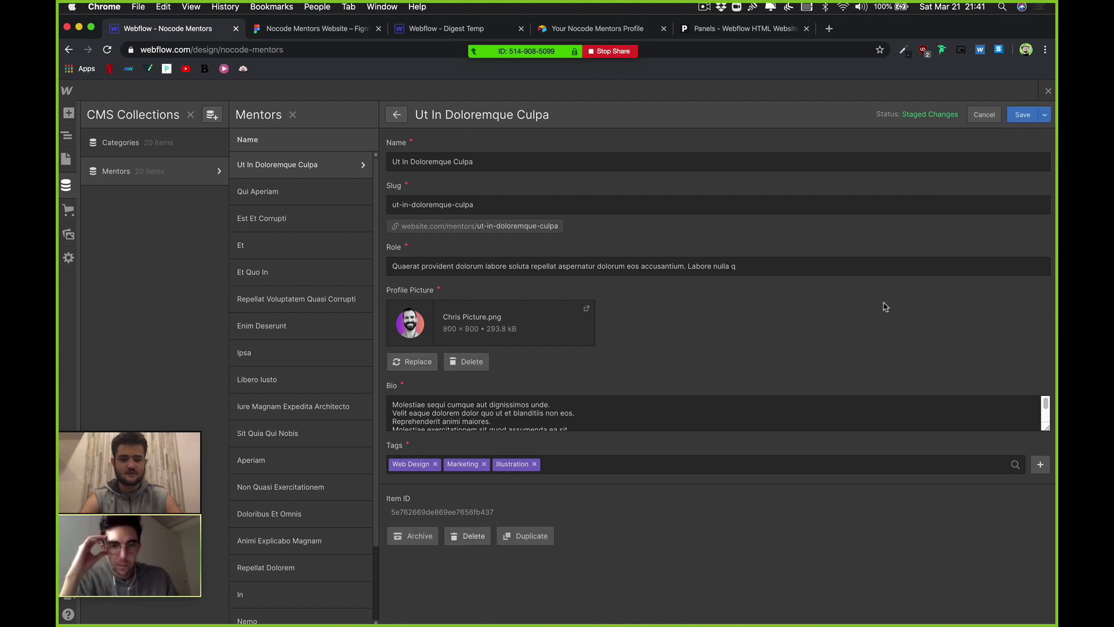
pyautogui.click(1023, 114)
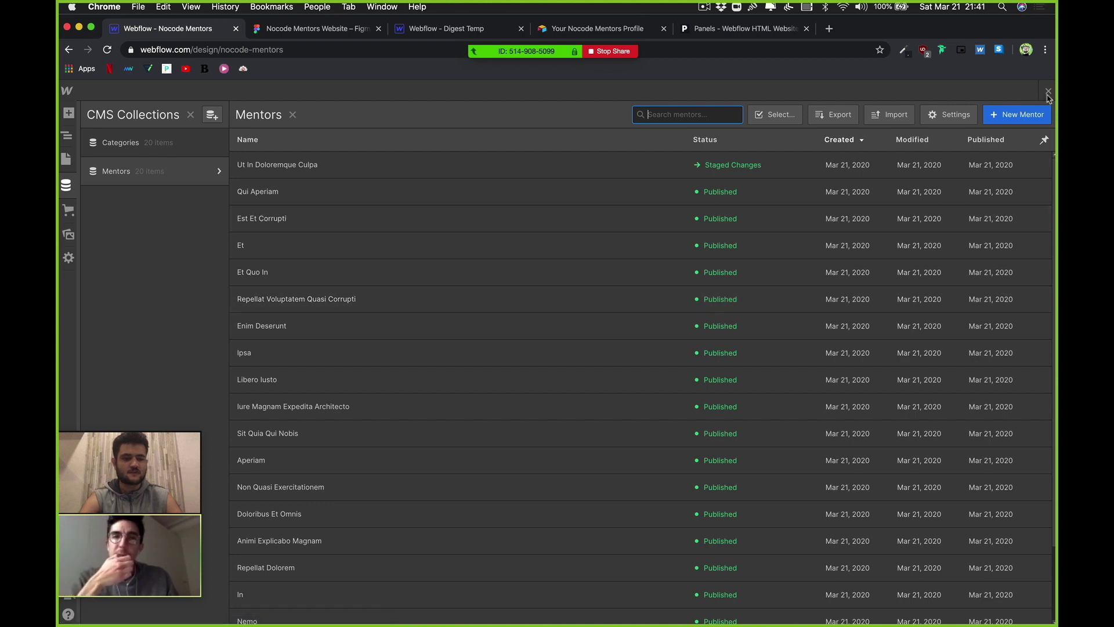
# Step: Shrink the mentor portrait image in the card by dragging its corner
pyautogui.press('Escape')
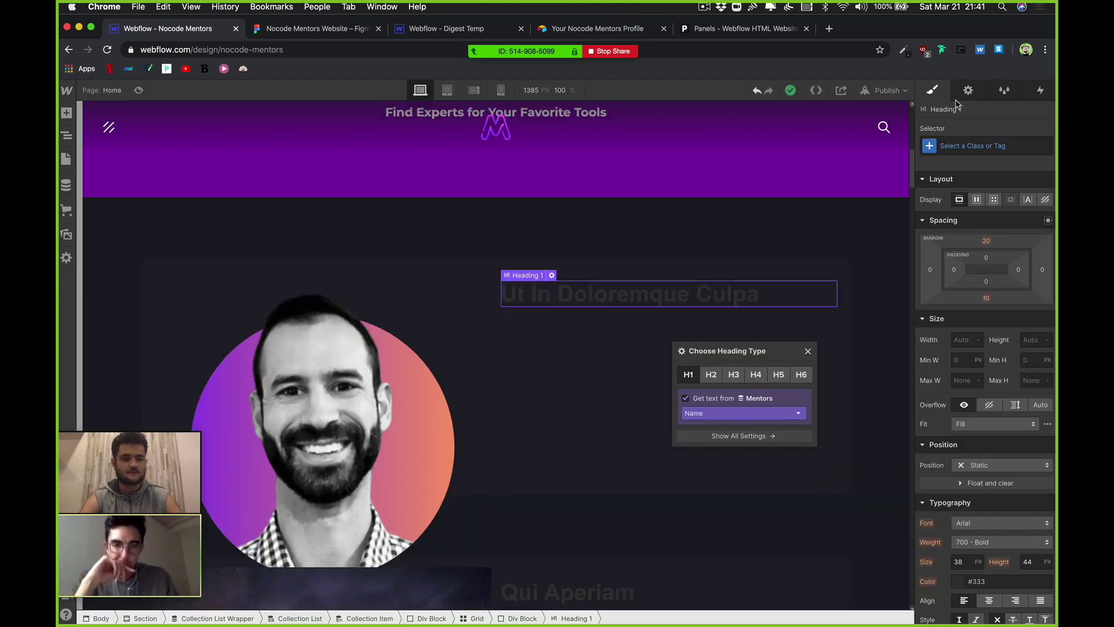
pyautogui.scroll(-2, 340, 340)
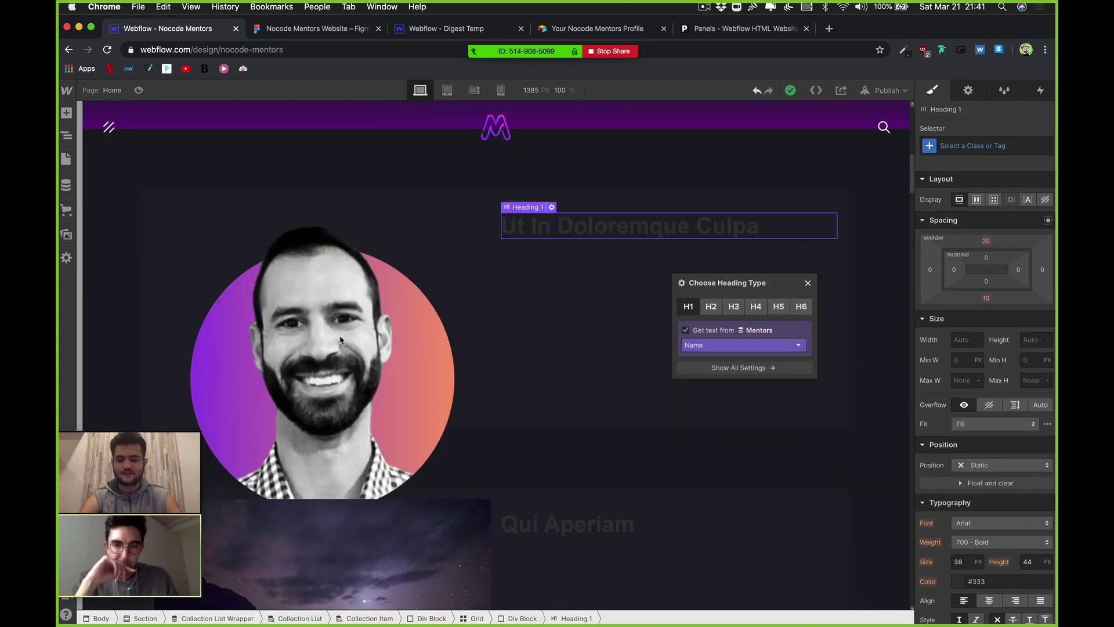
pyautogui.click(340, 340)
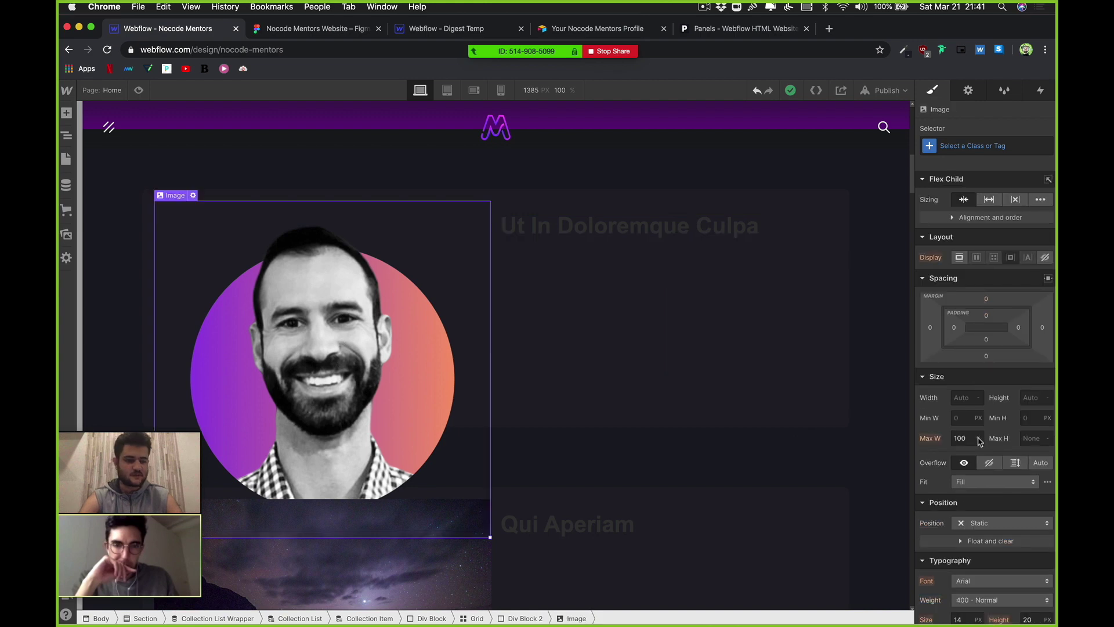
pyautogui.moveTo(489, 537); pyautogui.dragTo(358, 454)
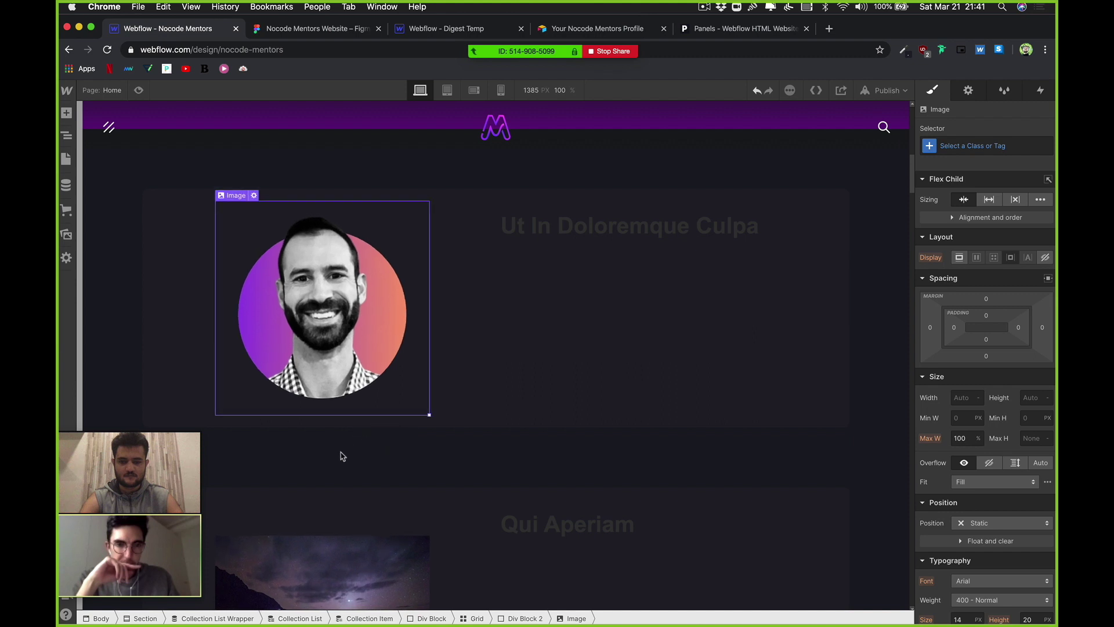
# Step: Set the mentor name heading's text colour to white (#ffffff)
pyautogui.click(571, 233)
pyautogui.click(515, 266)
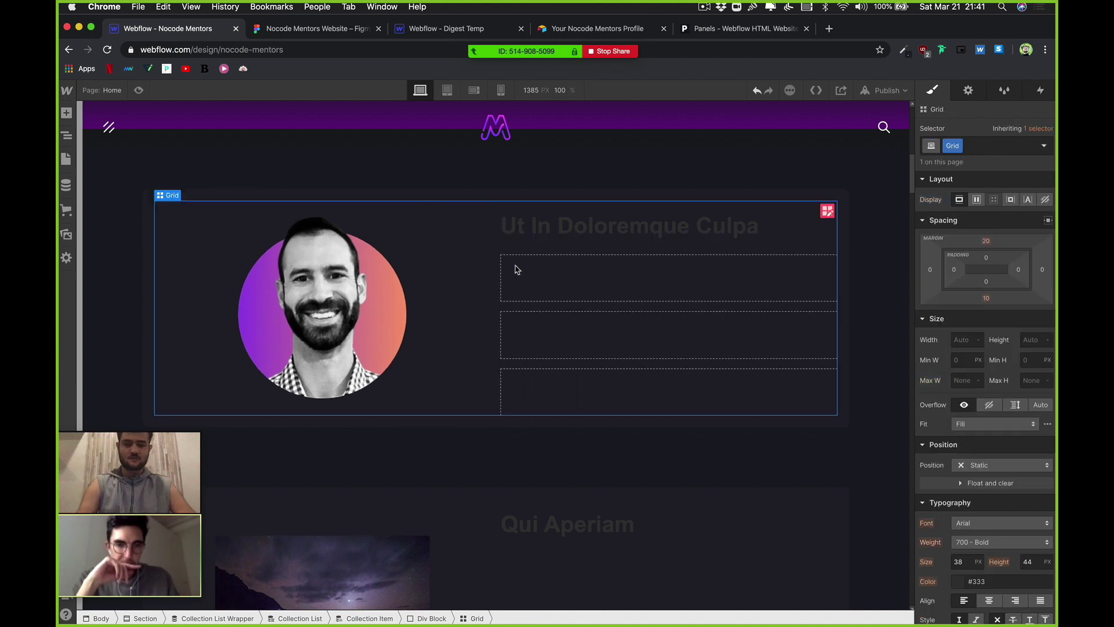
pyautogui.click(621, 227)
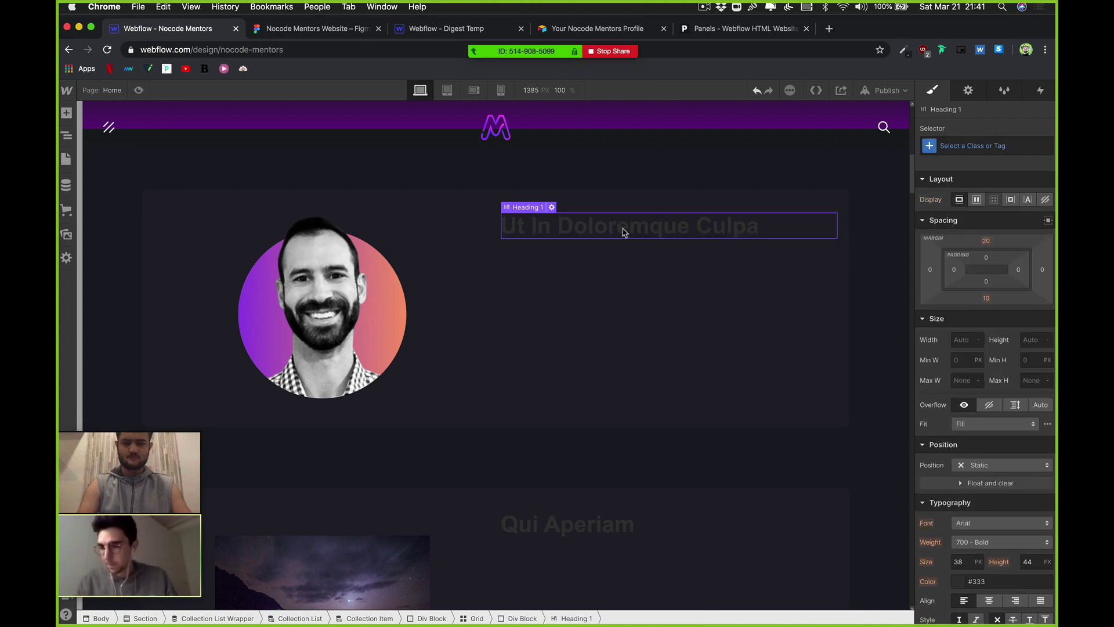
pyautogui.scroll(-2, 981, 531)
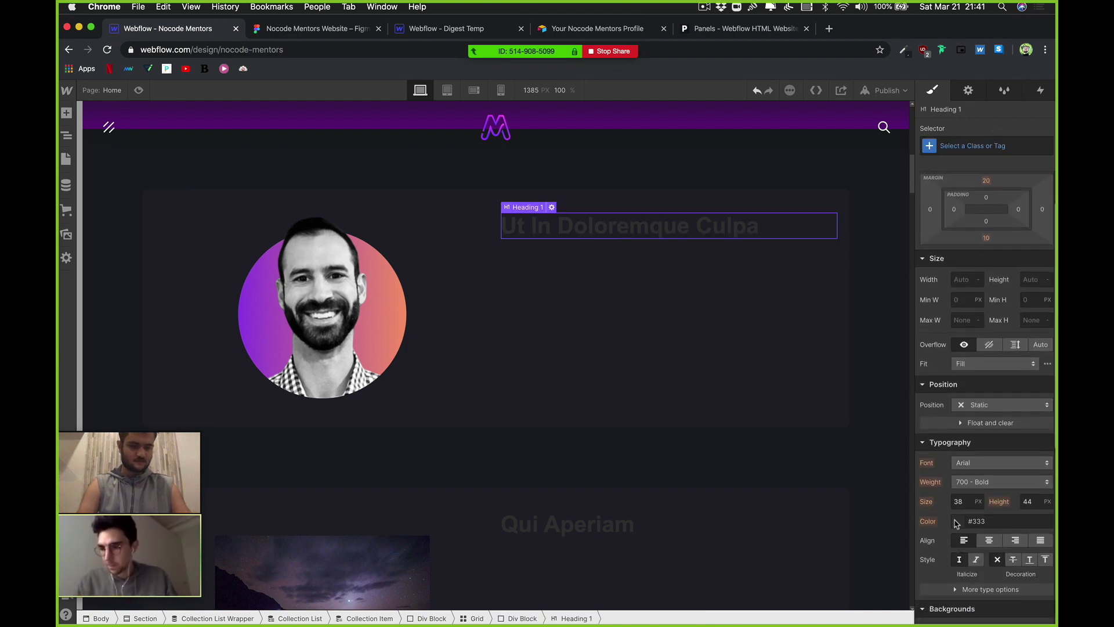
pyautogui.click(957, 521)
pyautogui.press('super+z')
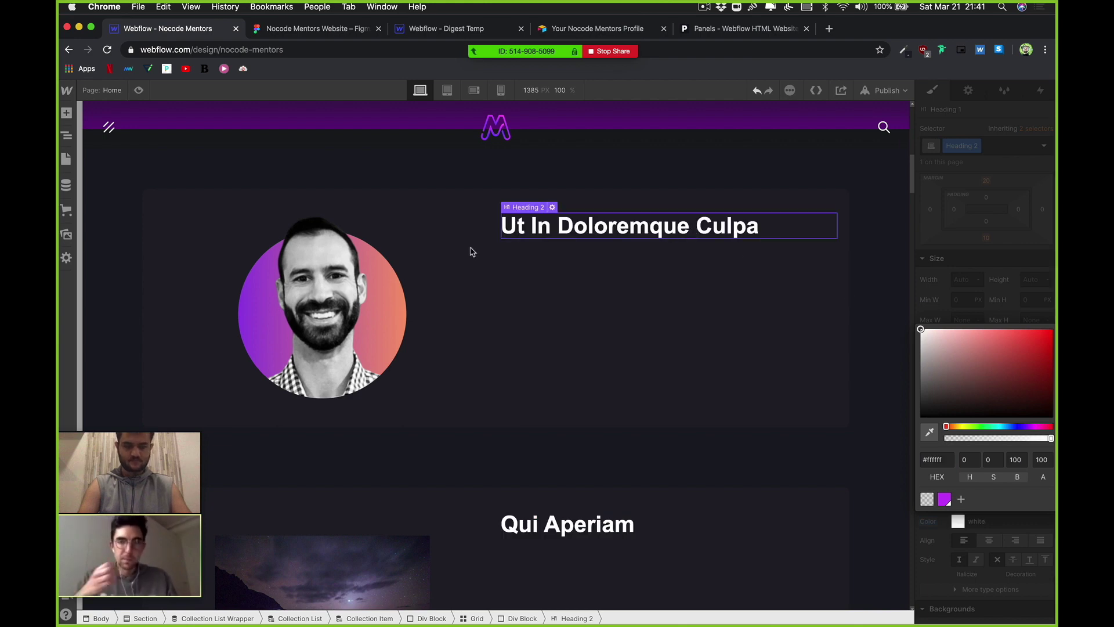
pyautogui.click(812, 193)
# Step: Set the mentor card grid's column gap to 0, keeping two equal 1fr columns
pyautogui.click(828, 216)
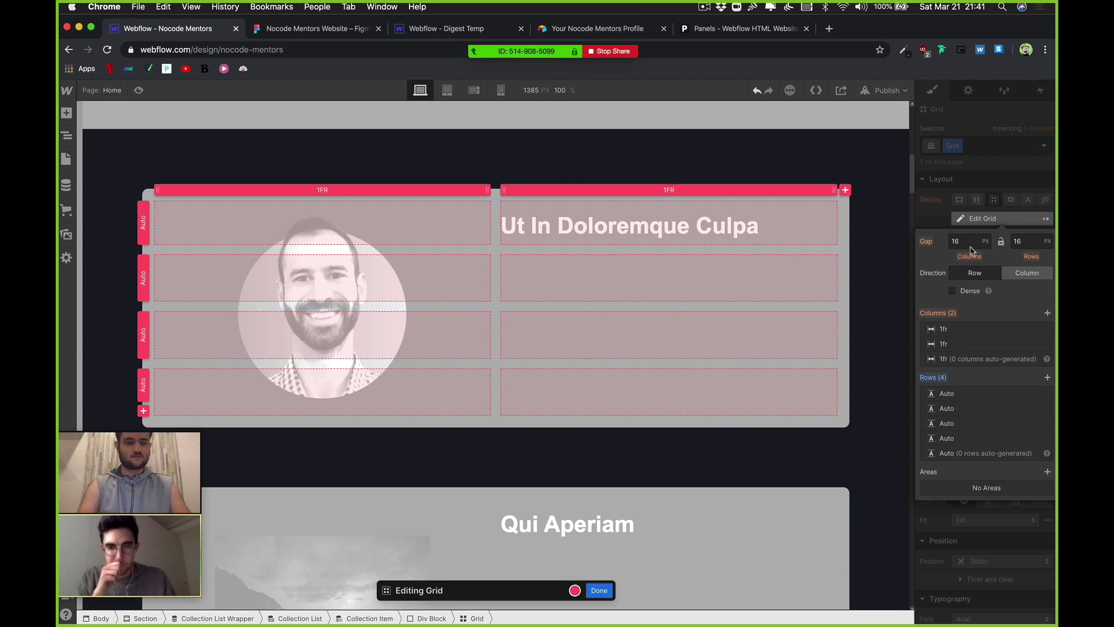
pyautogui.click(967, 242)
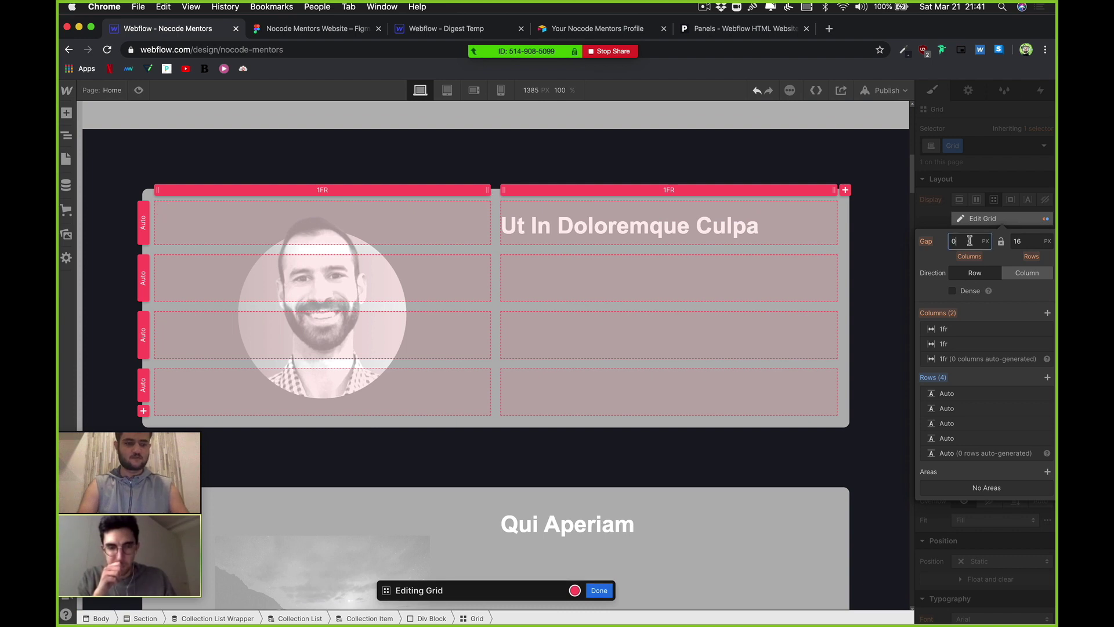
pyautogui.write('0')
pyautogui.click(1031, 242)
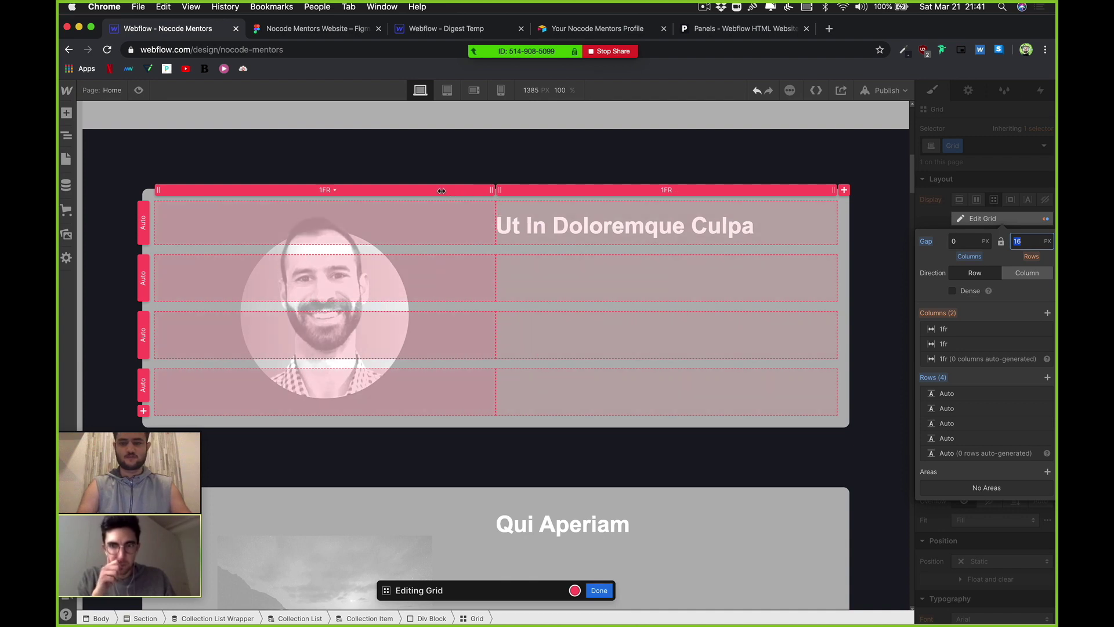
pyautogui.moveTo(433, 191); pyautogui.dragTo(428, 191)
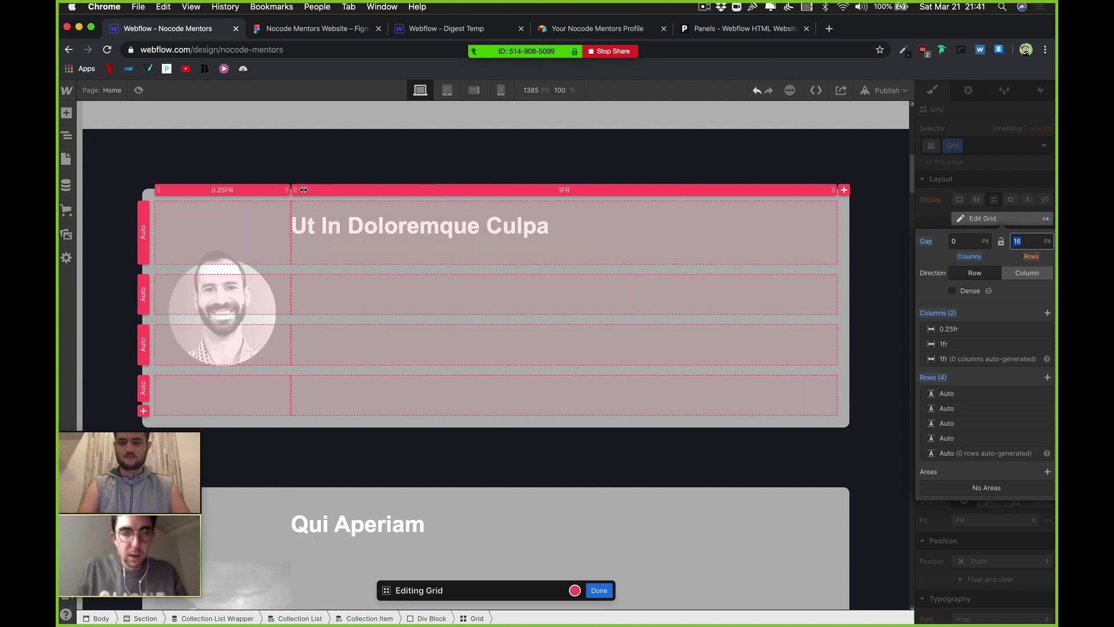
pyautogui.moveTo(319, 190); pyautogui.dragTo(344, 190)
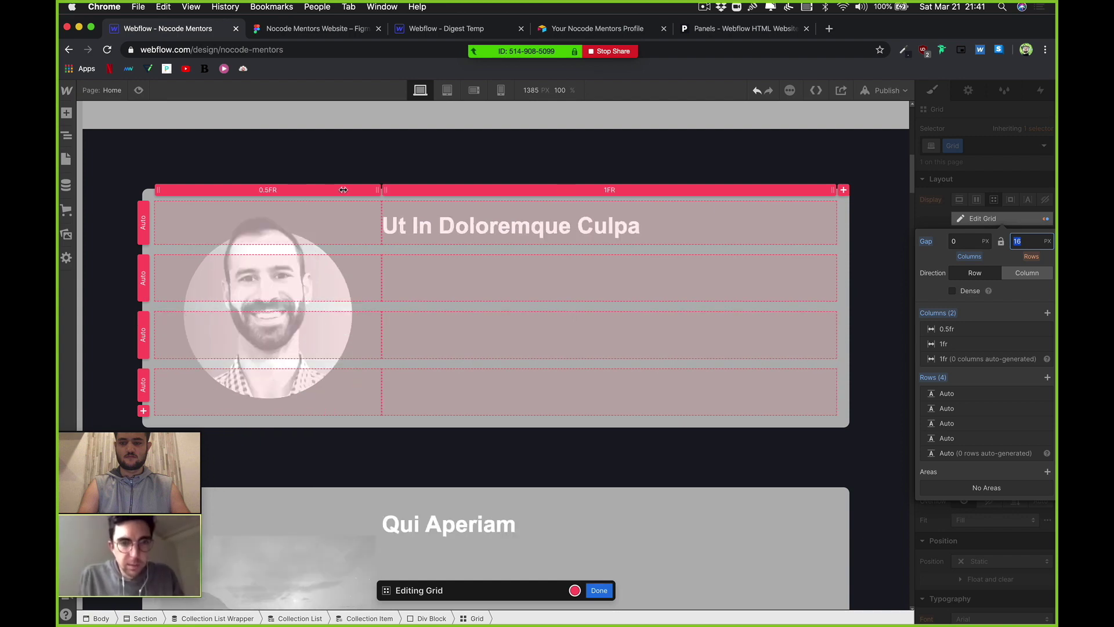
pyautogui.click(599, 590)
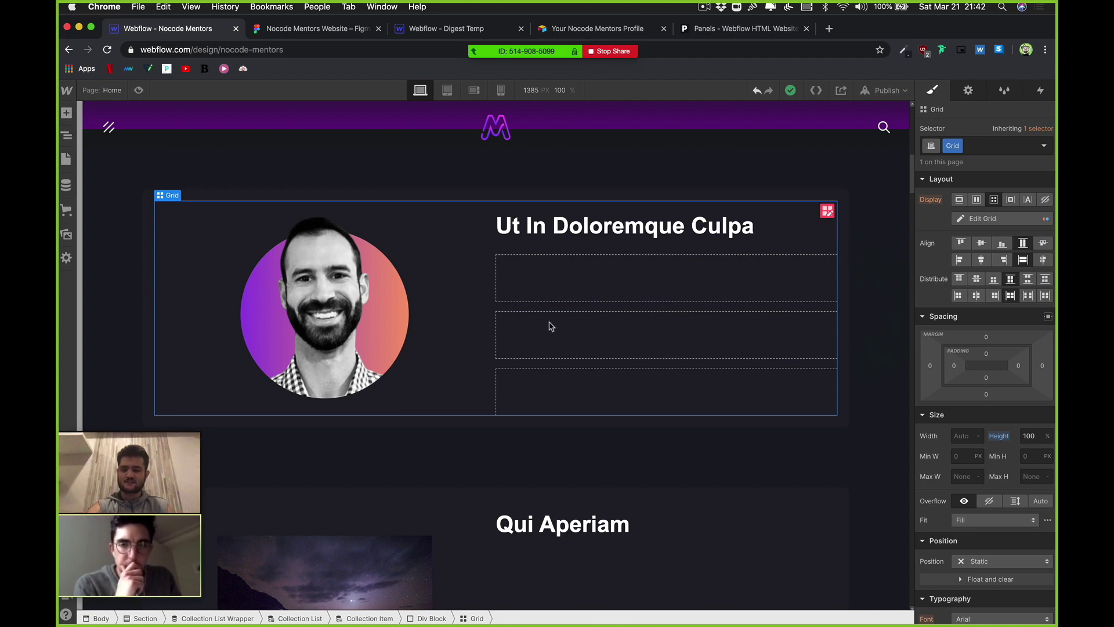
# Step: Review the mentor name heading's styles, then publish to nocode-mentors.webflow.io
pyautogui.click(577, 246)
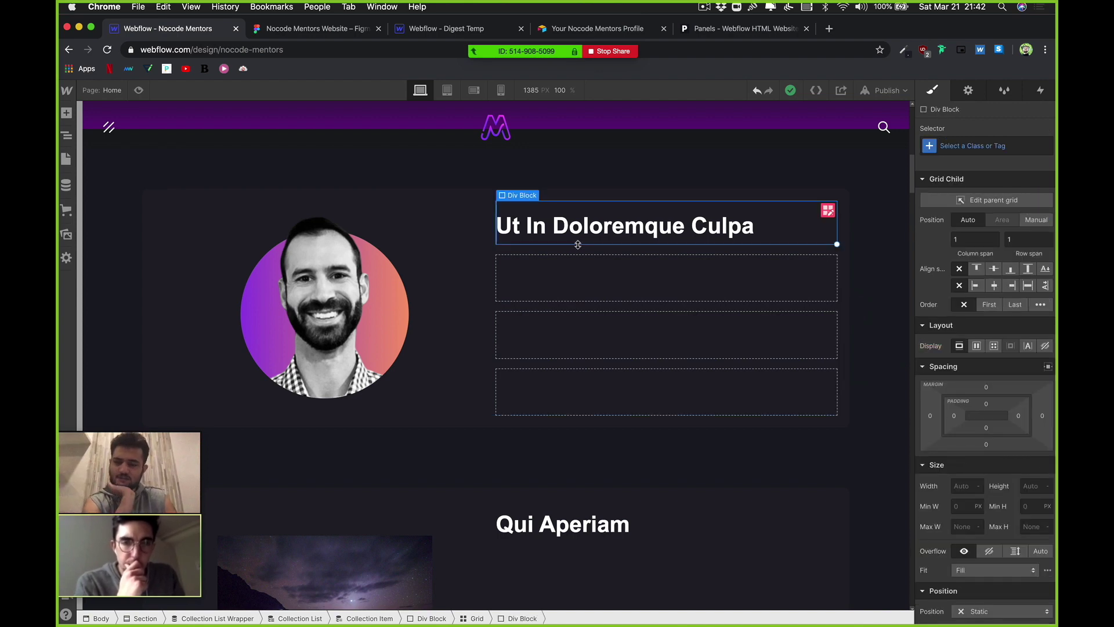
pyautogui.click(566, 293)
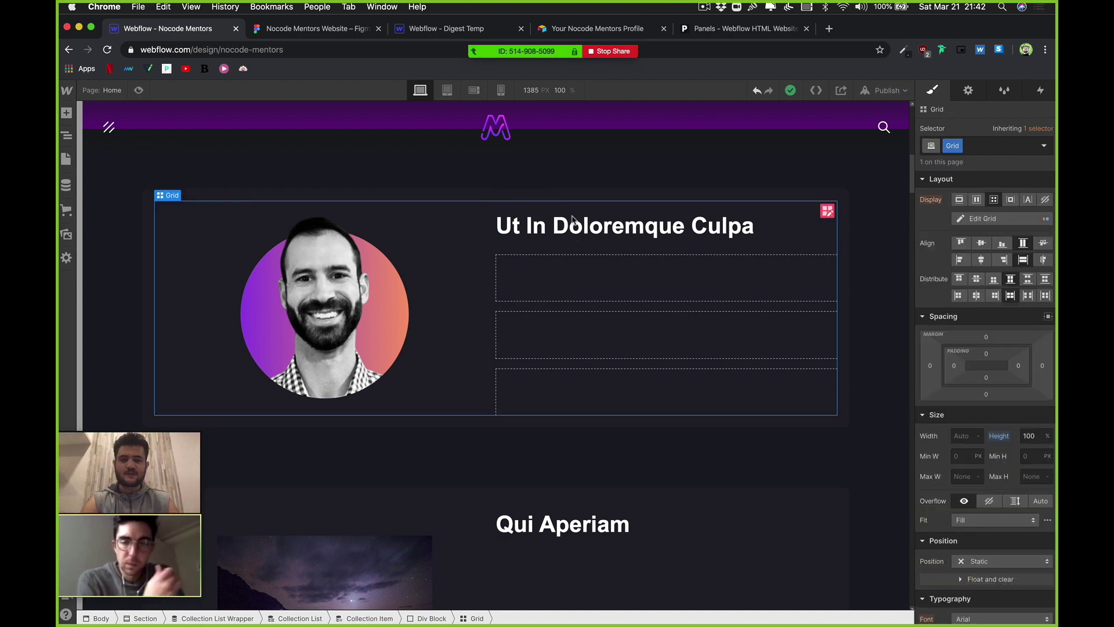
pyautogui.click(572, 220)
pyautogui.scroll(-5, 552, 302)
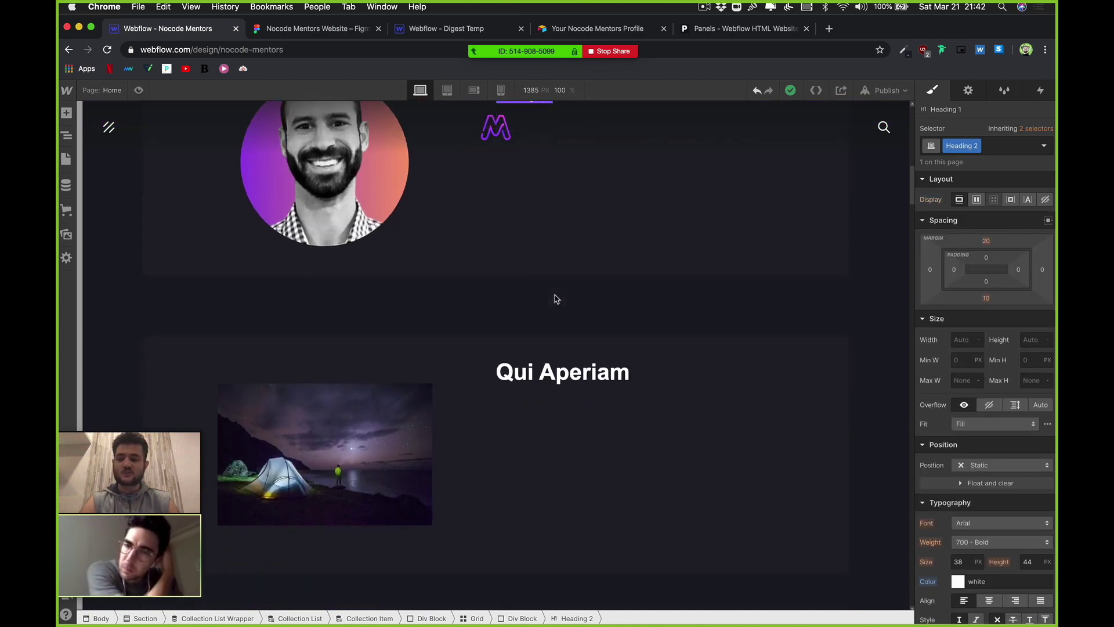
pyautogui.scroll(-15, 555, 299)
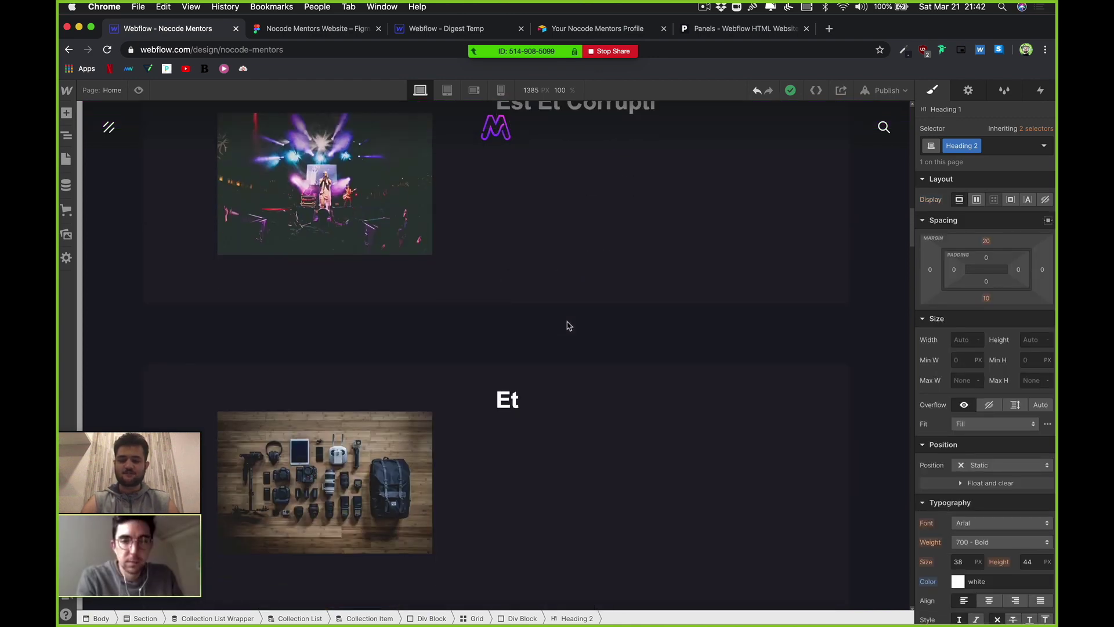
pyautogui.scroll(-15, 568, 325)
pyautogui.click(887, 90)
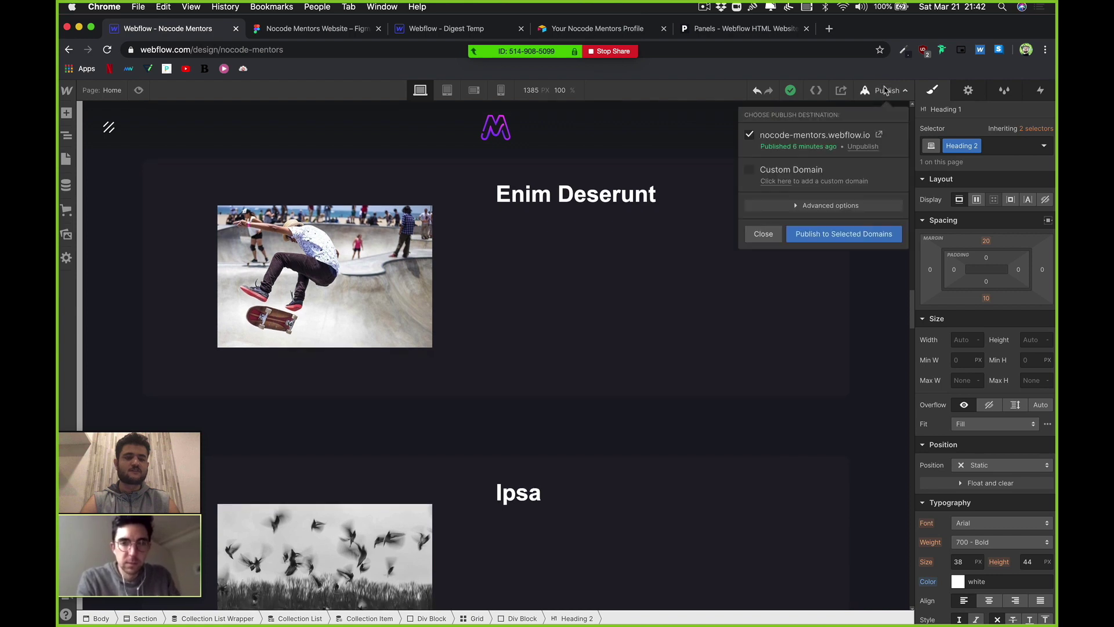
pyautogui.click(856, 233)
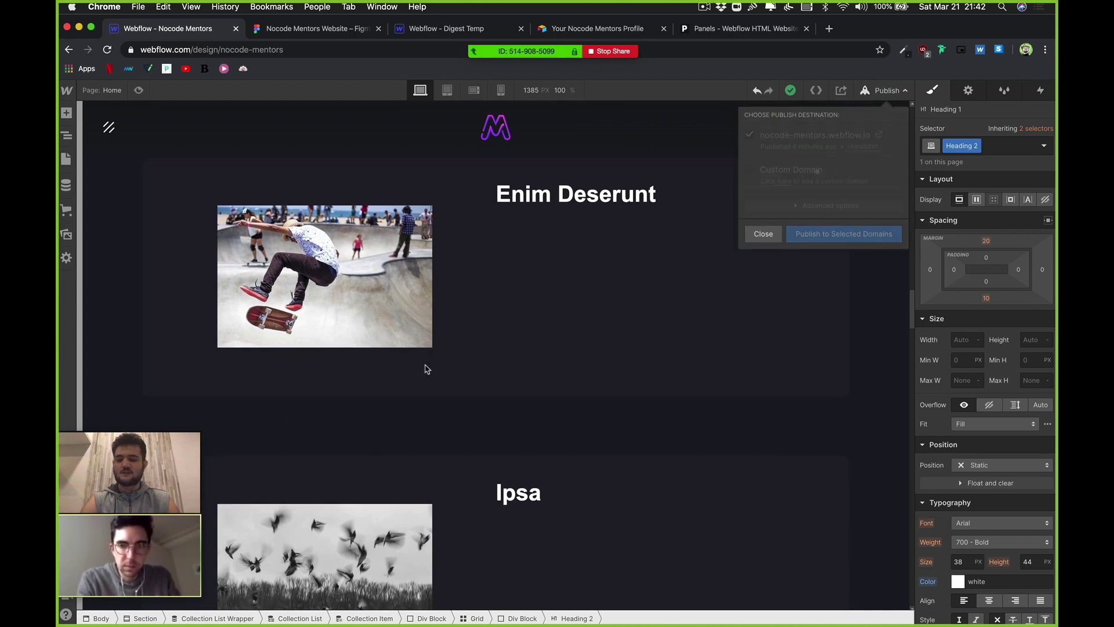